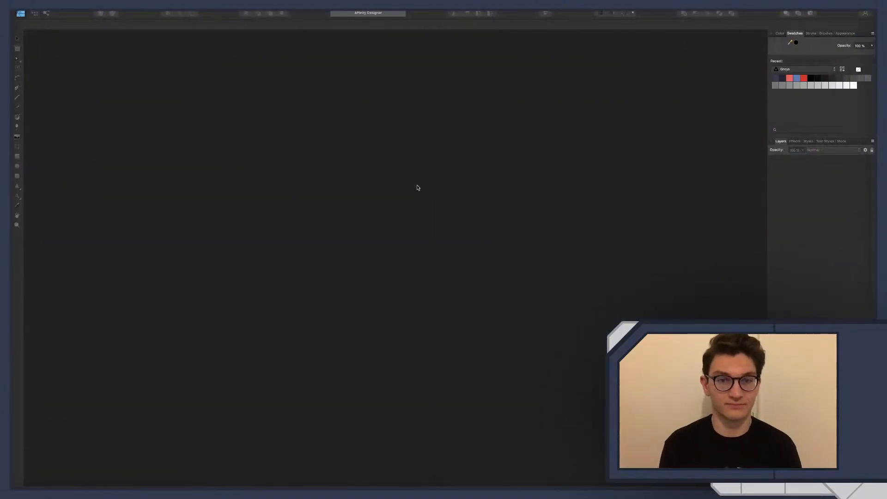
Switch to Godot, show the Enemy_1 scene in the 2D view and open its AnimationPlayer
{"action": "key", "text": "ctrl+Left"}
{"action": "left_click", "coordinate": [197, 38]}
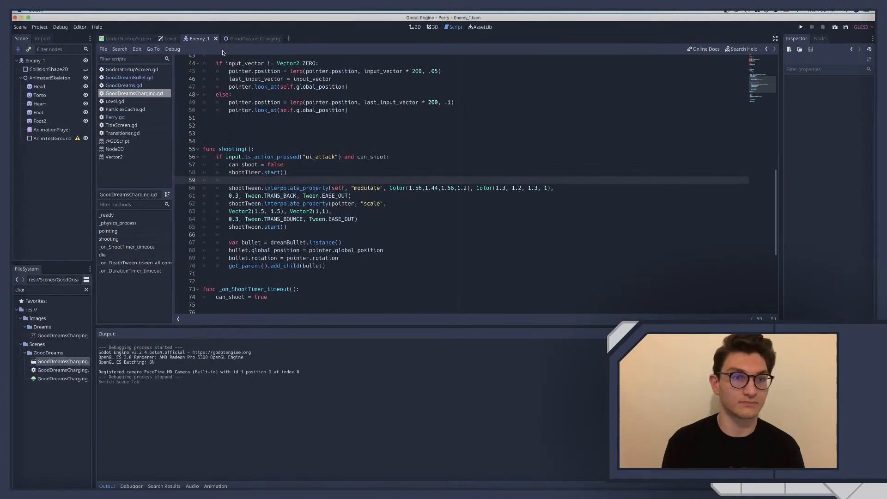
{"action": "left_click", "coordinate": [417, 27]}
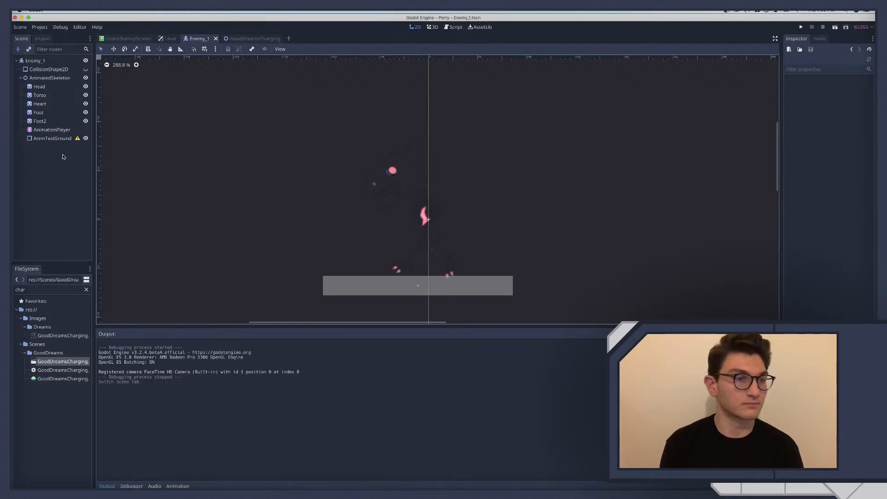
{"action": "left_click", "coordinate": [52, 130]}
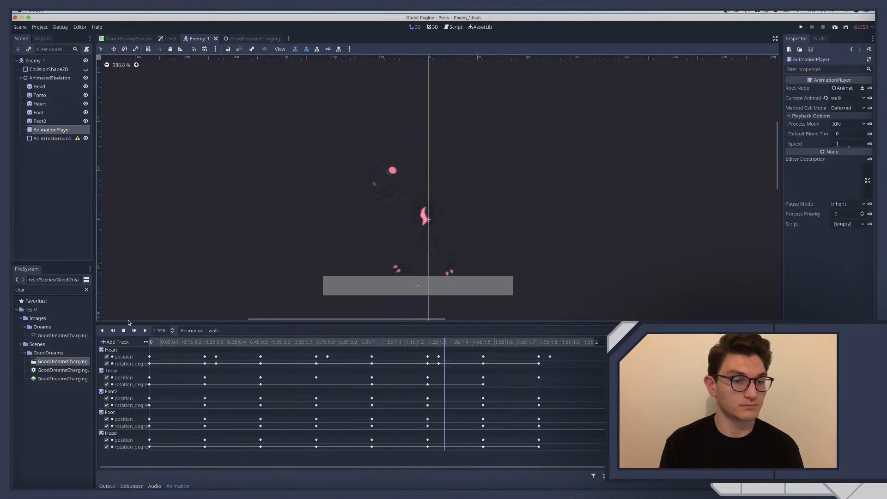
Preview Enemy_1's idle animation and return to the walk animation
{"action": "left_click", "coordinate": [191, 330]}
{"action": "left_click", "coordinate": [213, 331]}
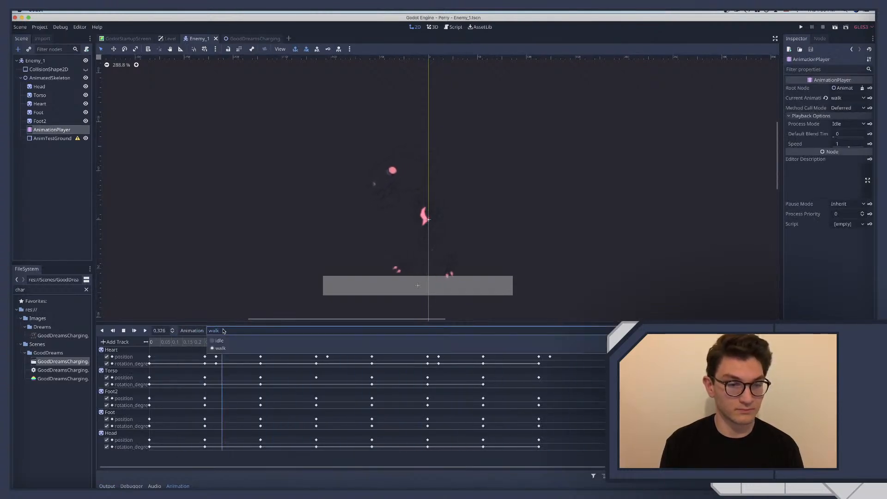
{"action": "left_click", "coordinate": [213, 330]}
{"action": "left_click", "coordinate": [220, 341]}
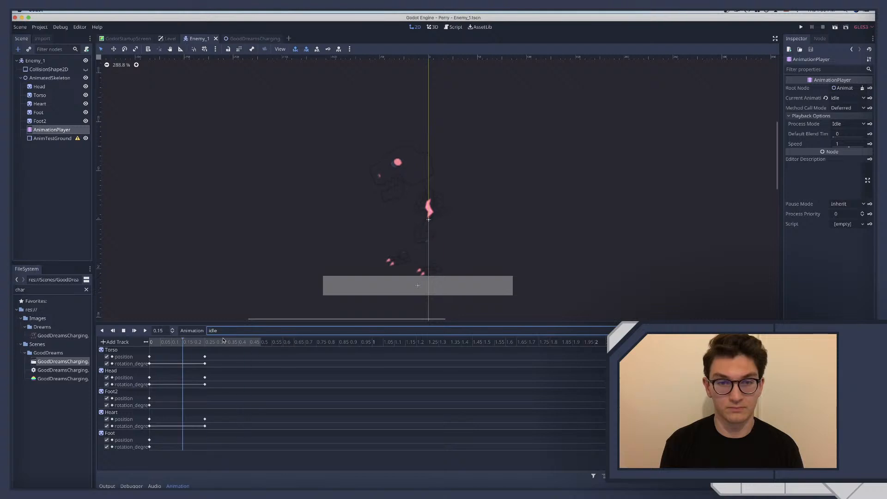
{"action": "left_click", "coordinate": [229, 330]}
{"action": "left_click", "coordinate": [225, 349]}
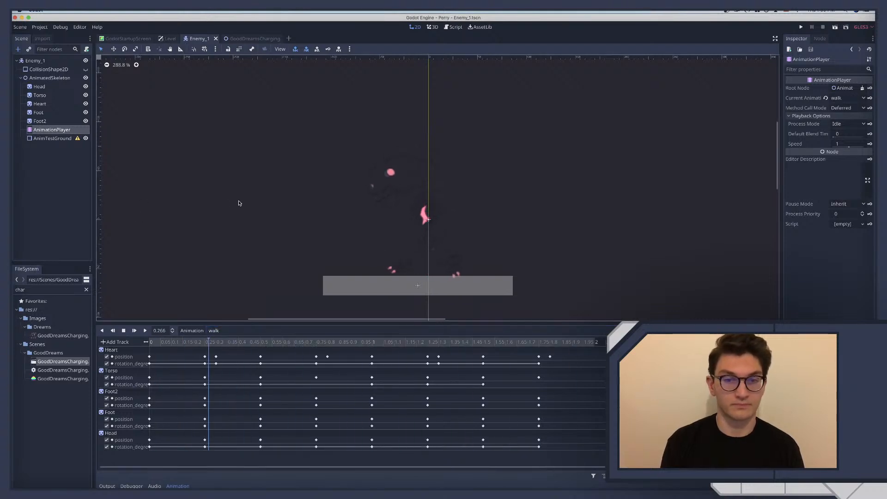
Switch to Affinity Designer, open the recent file Enemy_1.afdesign and check its page dimensions without changing them
{"action": "key", "text": "ctrl+Right"}
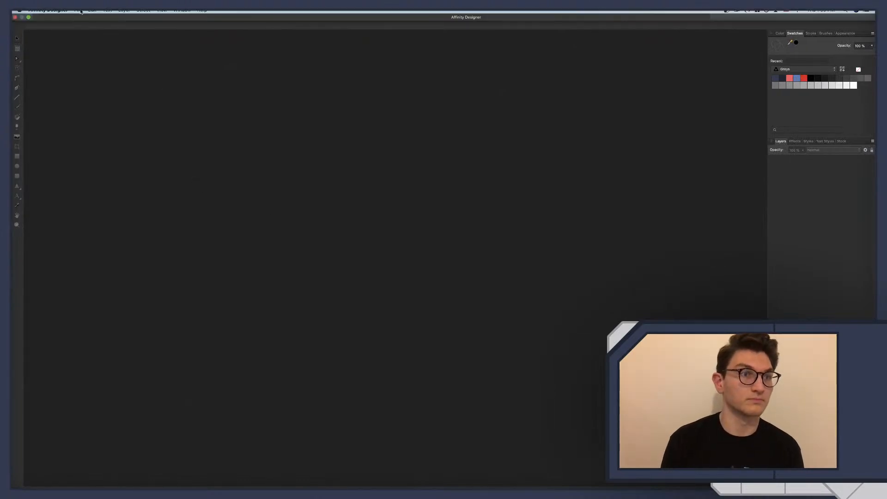
{"action": "left_click", "coordinate": [78, 10]}
{"action": "mouse_move", "coordinate": [89, 42]}
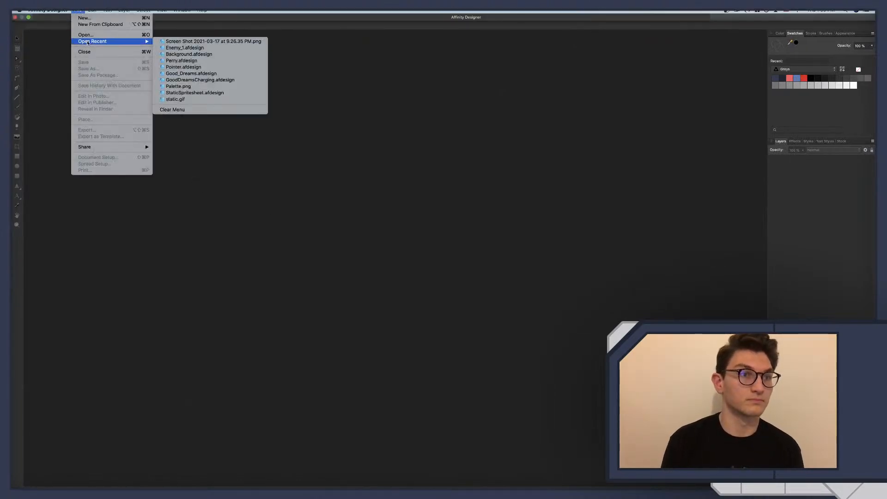
{"action": "left_click", "coordinate": [187, 47]}
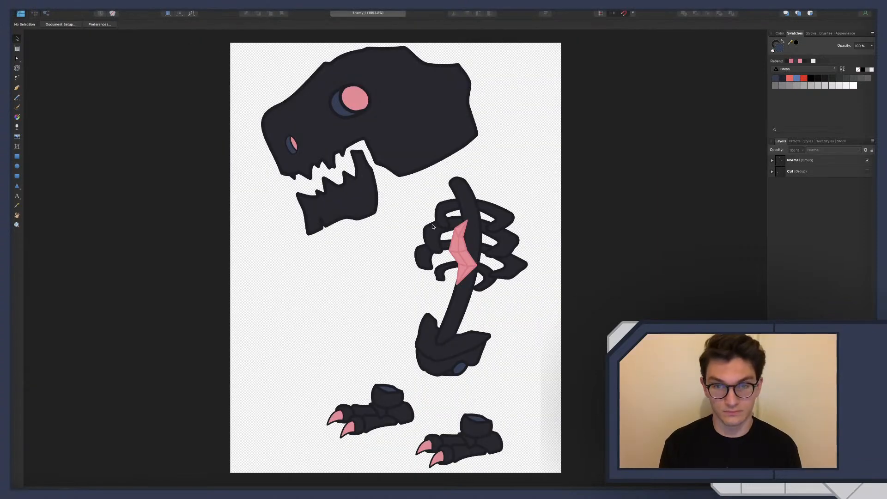
{"action": "key", "text": "super+alt+p"}
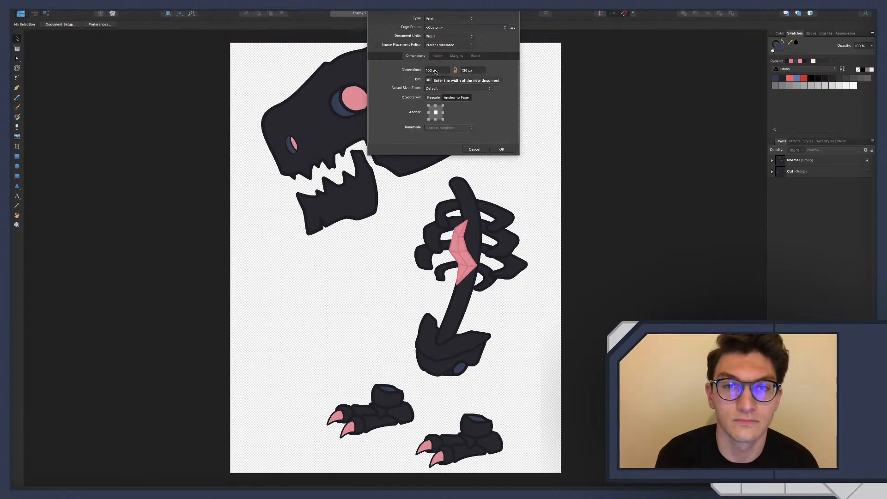
{"action": "left_click", "coordinate": [472, 149]}
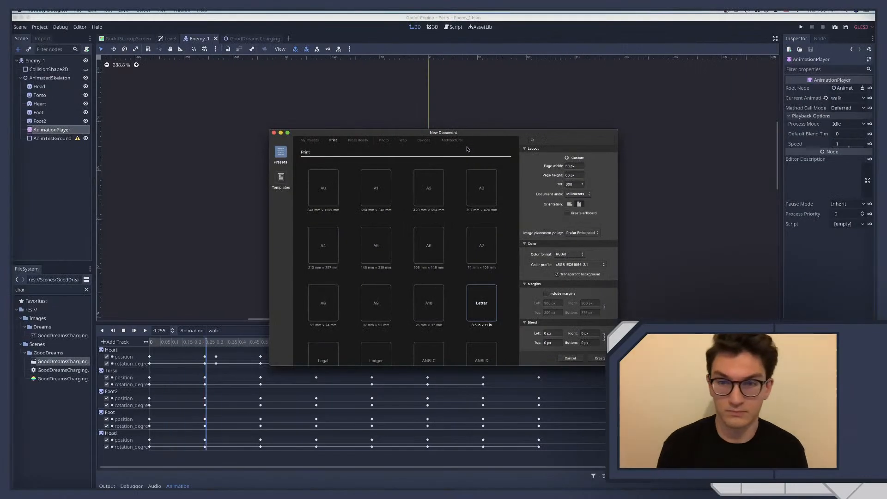
Create a new document with a page width of 100 px
{"action": "double_click", "coordinate": [567, 167]}
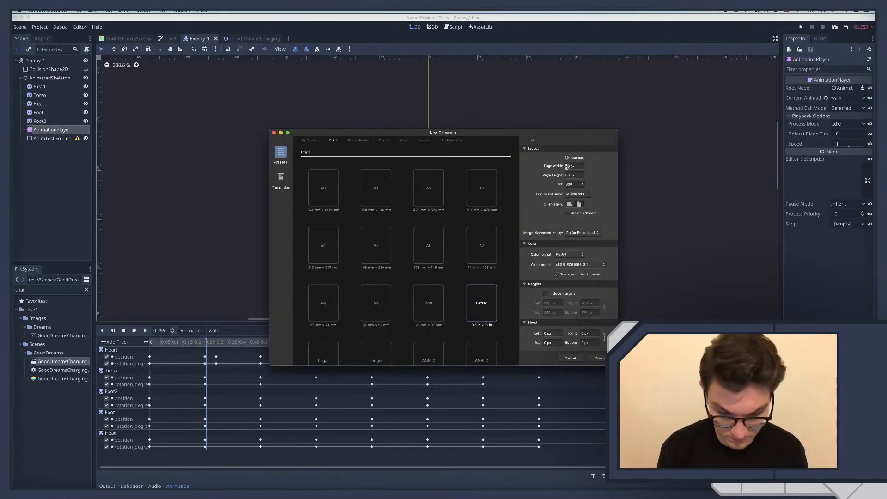
{"action": "type", "text": "100"}
{"action": "key", "text": "Tab"}
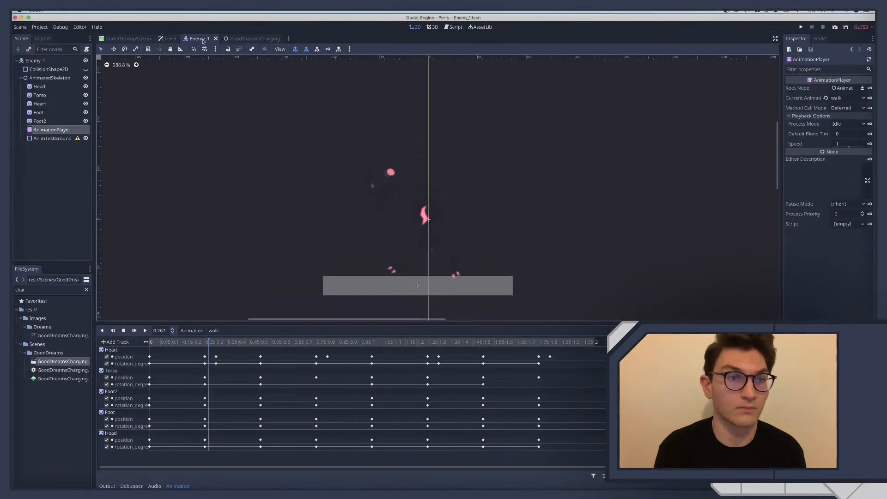
In Godot, quick-run the level scene to test character movement and star shooting, then quit the game and close the GoodDreamsCharging scene
{"action": "left_click", "coordinate": [266, 39]}
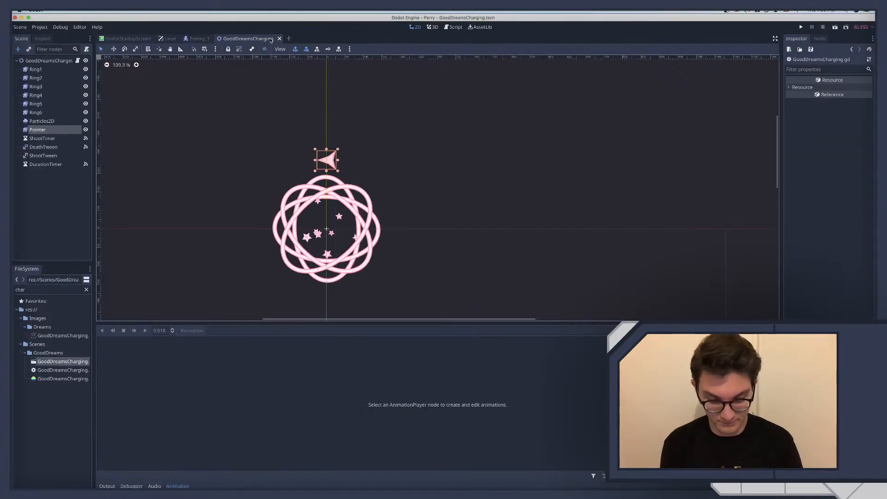
{"action": "key", "text": "super+shift+r"}
{"action": "type", "text": "l"}
{"action": "key", "text": "Return"}
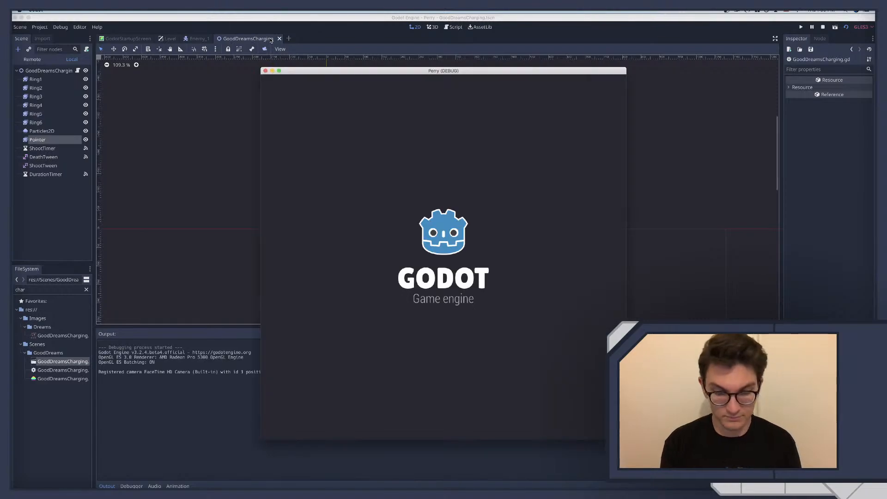
{"action": "key", "text": "Right"}
{"action": "key", "text": "Up"}
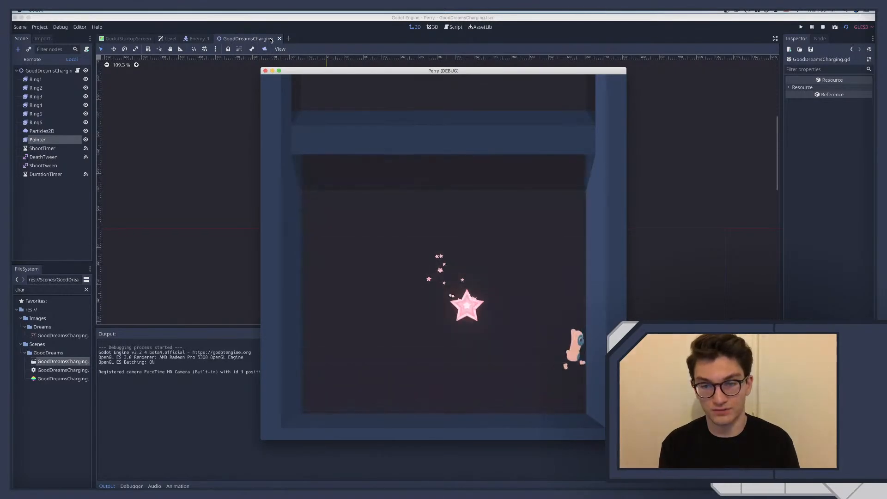
{"action": "key", "text": "Left"}
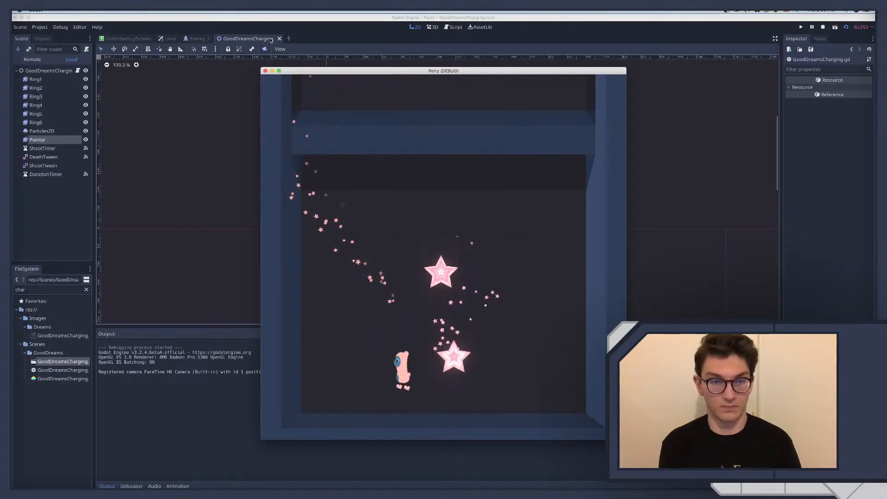
{"action": "key", "text": "super+q"}
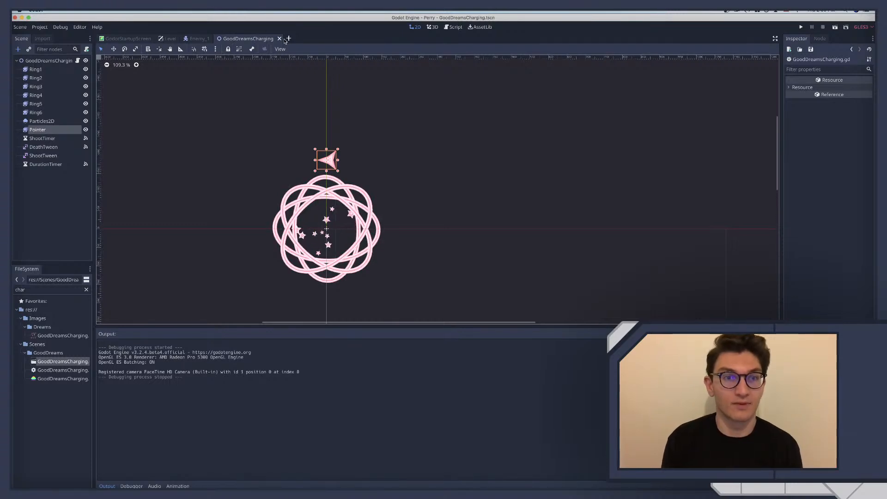
{"action": "left_click", "coordinate": [279, 39]}
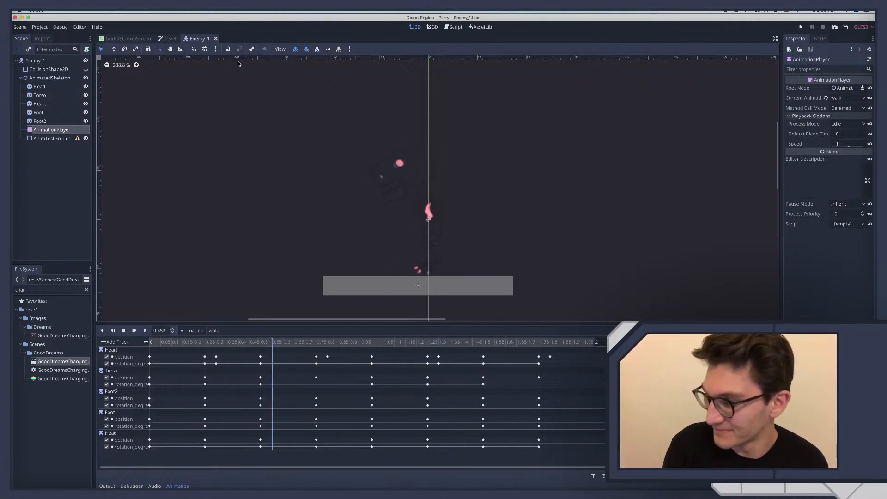
Switch to Affinity Designer, look over the Enemy_1 artwork and return to the blank untitled document
{"action": "key", "text": "ctrl+Right"}
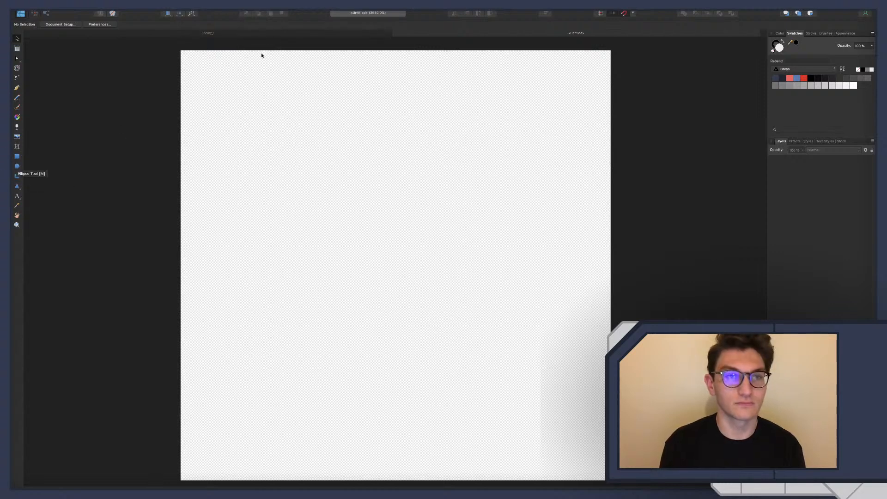
{"action": "left_click", "coordinate": [334, 35]}
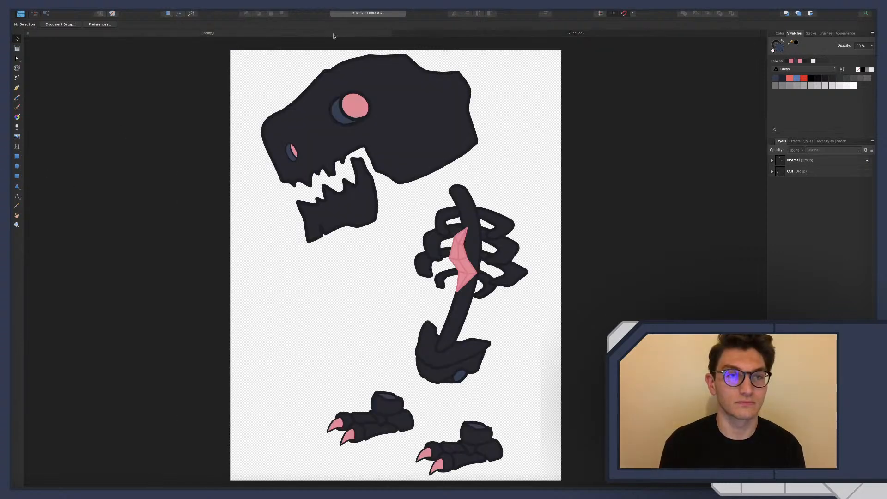
{"action": "left_click", "coordinate": [442, 33]}
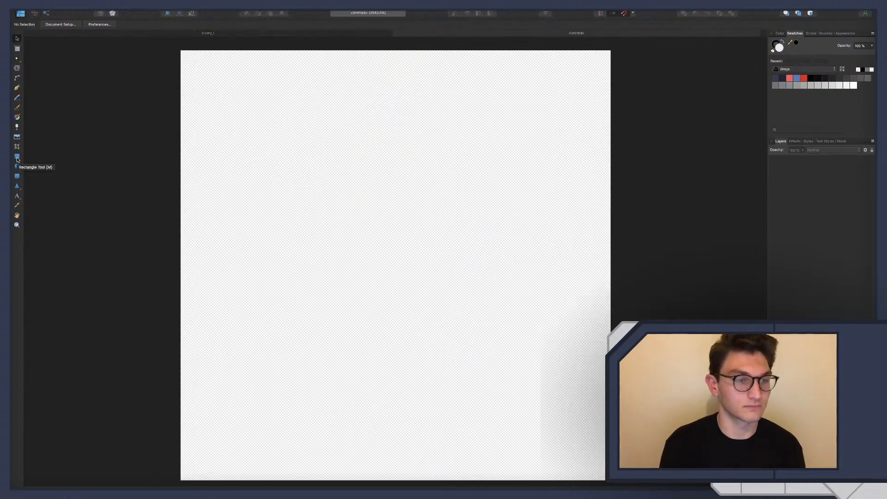
Draw a closed ten-point angular head outline with a notched mouth using the Pen tool, and shift its top corner node to the right
{"action": "key", "text": "p"}
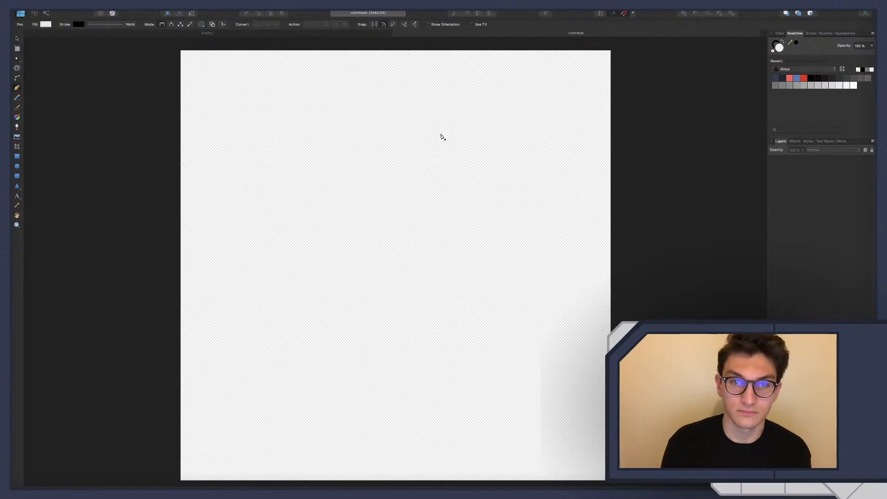
{"action": "left_click", "coordinate": [376, 141]}
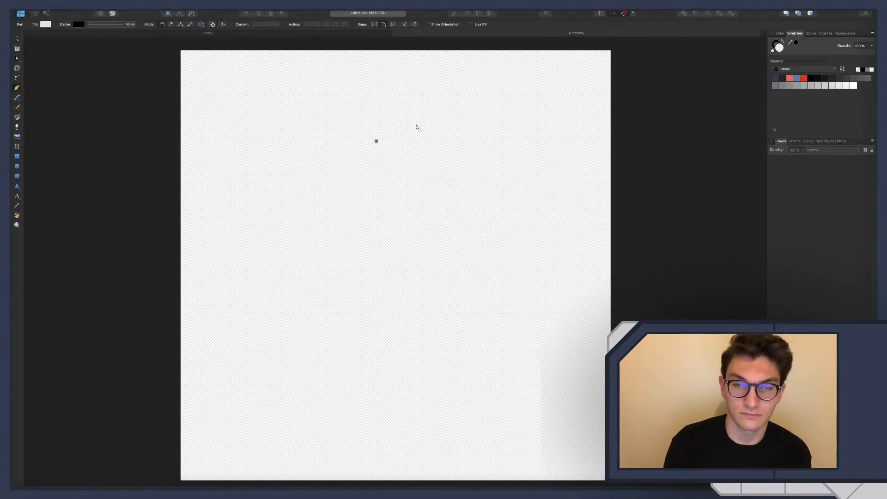
{"action": "left_click", "coordinate": [533, 198]}
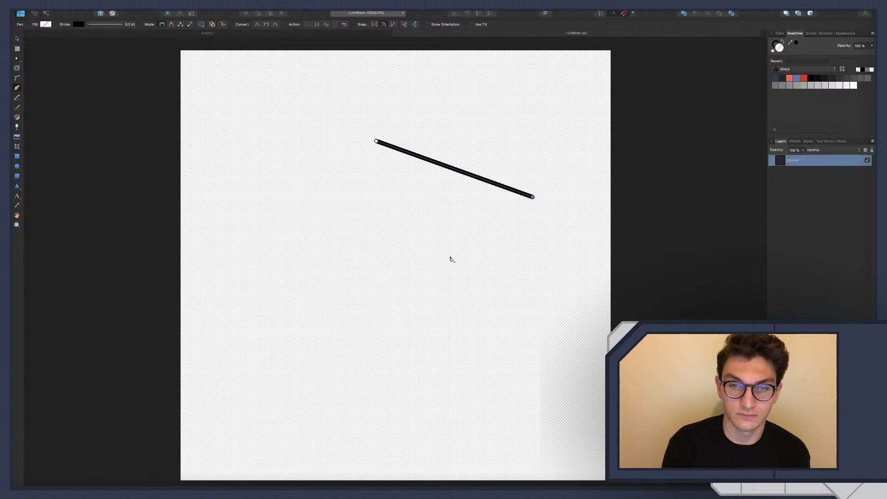
{"action": "left_click", "coordinate": [448, 239]}
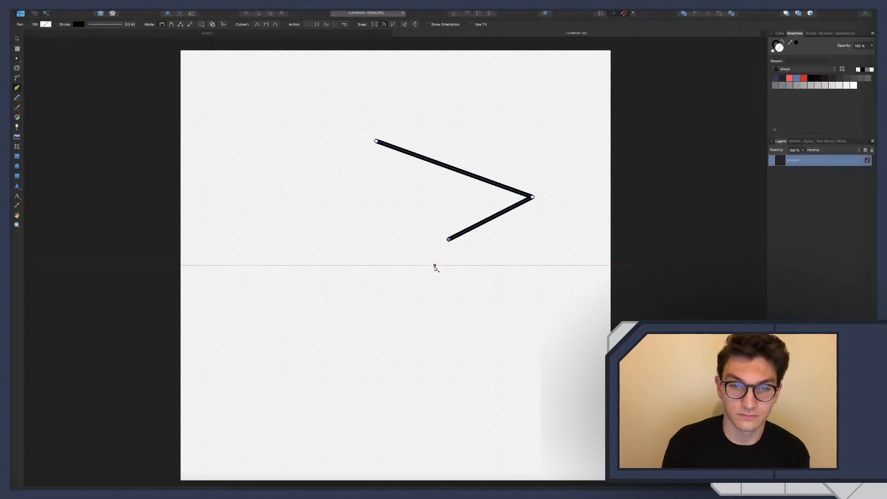
{"action": "left_click", "coordinate": [434, 272]}
{"action": "left_click", "coordinate": [381, 270]}
{"action": "left_click", "coordinate": [381, 237]}
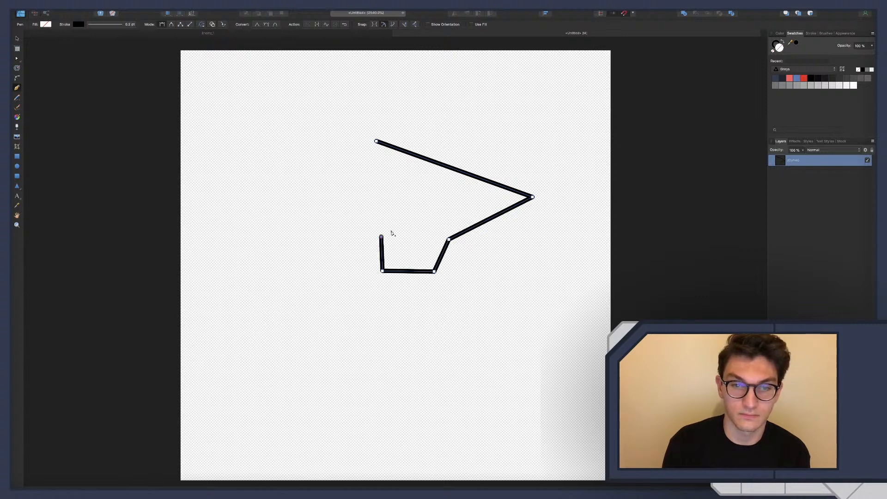
{"action": "left_click", "coordinate": [417, 231]}
{"action": "left_click", "coordinate": [416, 220]}
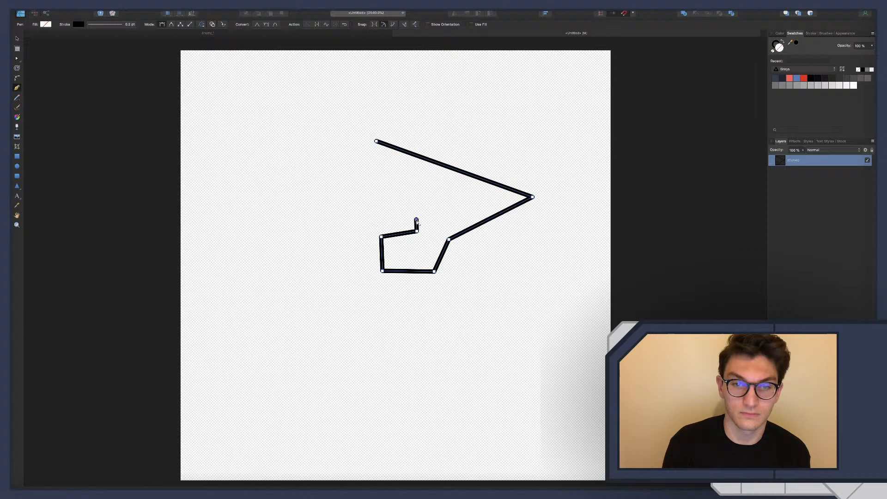
{"action": "left_click", "coordinate": [371, 217]}
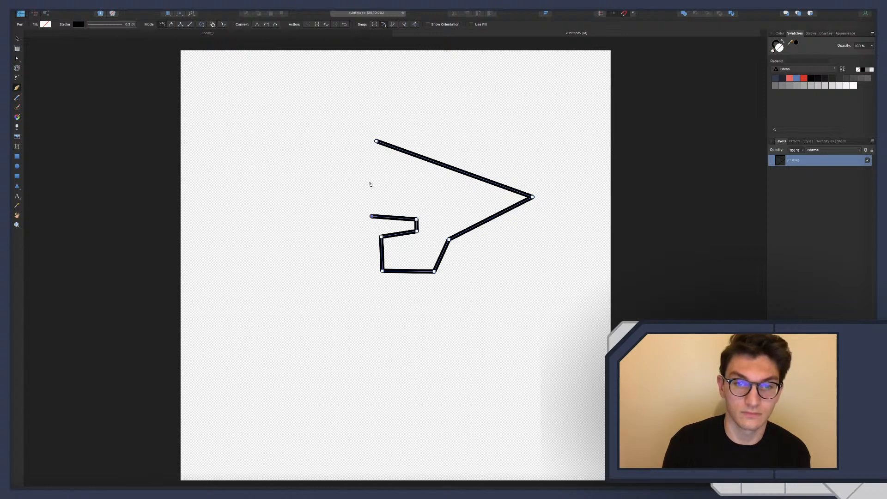
{"action": "left_click", "coordinate": [368, 183]}
{"action": "left_click", "coordinate": [376, 141]}
{"action": "key", "text": "a"}
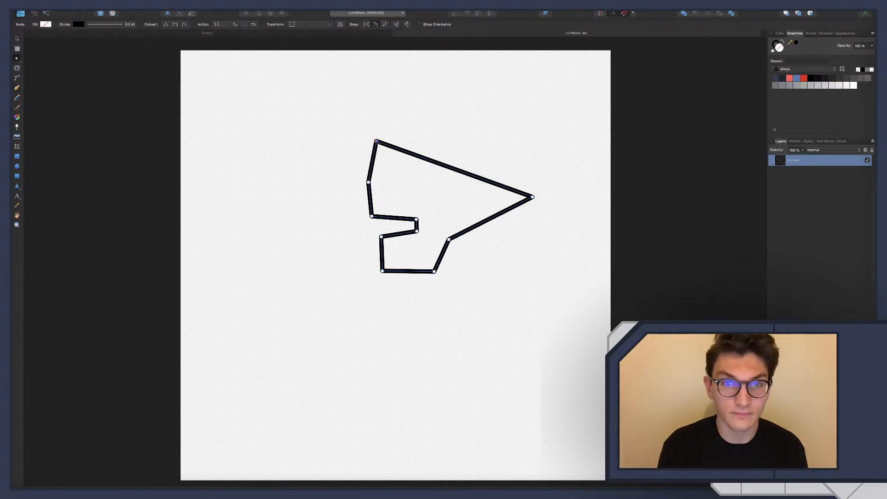
{"action": "left_click_drag", "start_coordinate": [376, 142], "coordinate": [410, 143]}
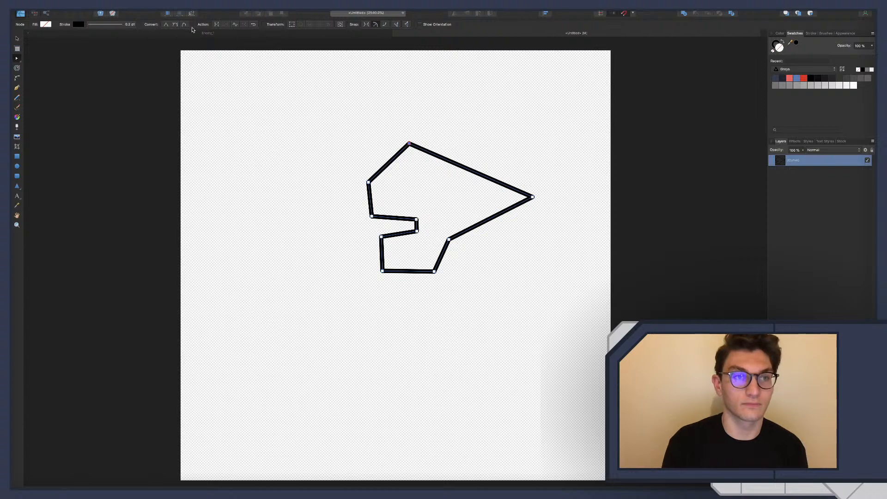
In the Enemy_1 document, add the current fill colour to the Greys swatches and switch to the swatch set named Palette
{"action": "left_click", "coordinate": [279, 35]}
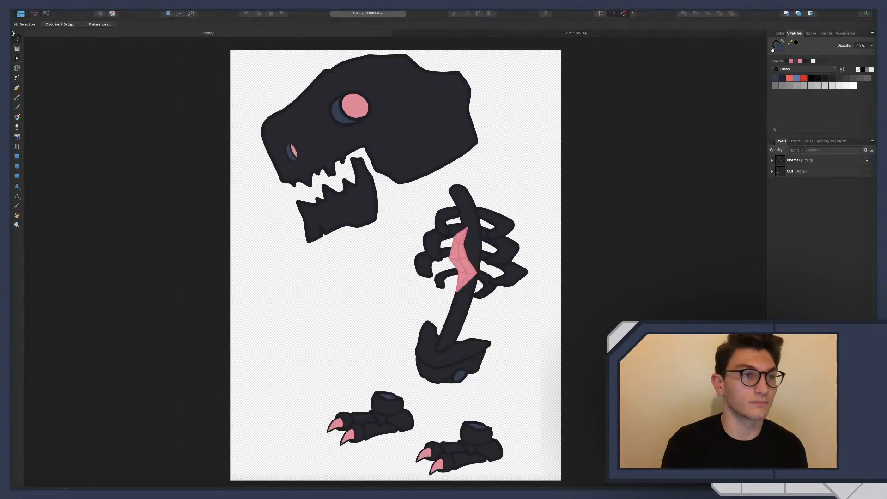
{"action": "key", "text": "m"}
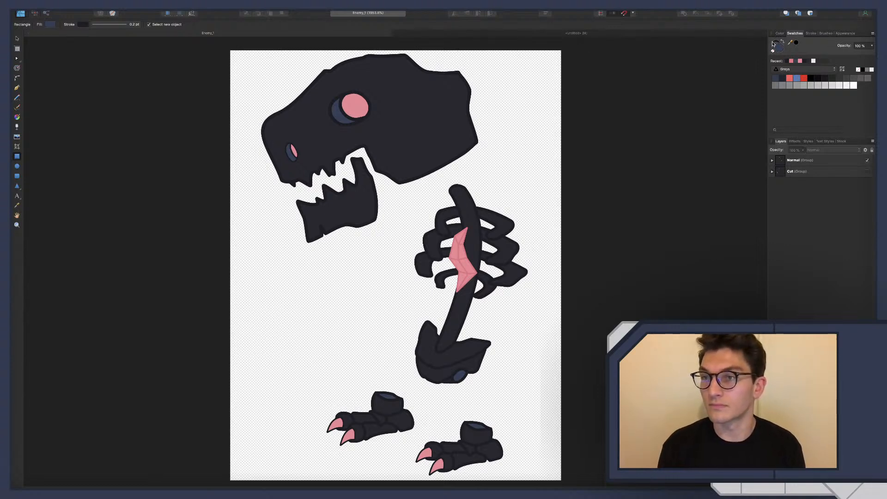
{"action": "left_click", "coordinate": [843, 70]}
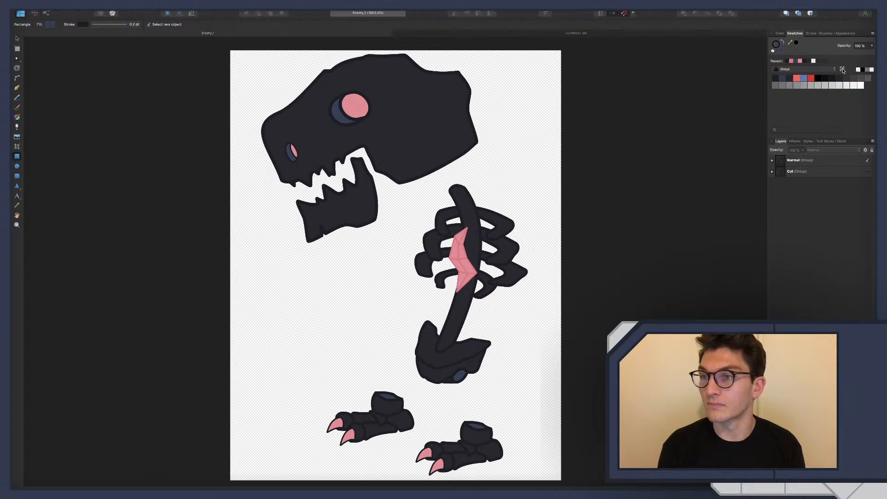
{"action": "left_click", "coordinate": [790, 69]}
{"action": "left_click", "coordinate": [785, 88]}
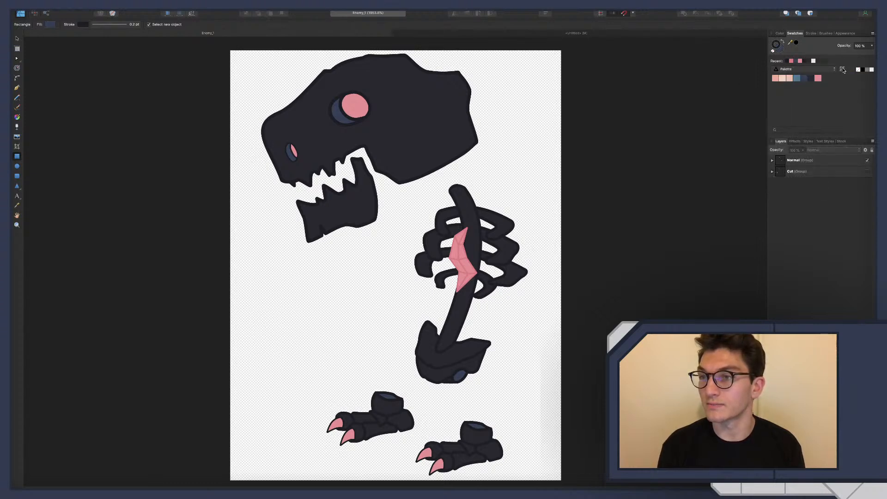
Add the current fill colour to the Palette swatches and move its swatch beside the dark blue ones
{"action": "left_click", "coordinate": [843, 70]}
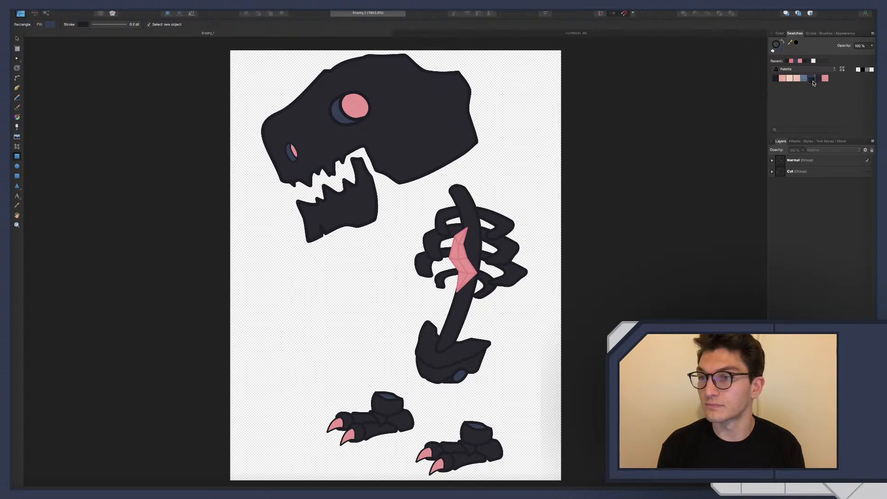
{"action": "left_click_drag", "start_coordinate": [776, 79], "coordinate": [814, 81]}
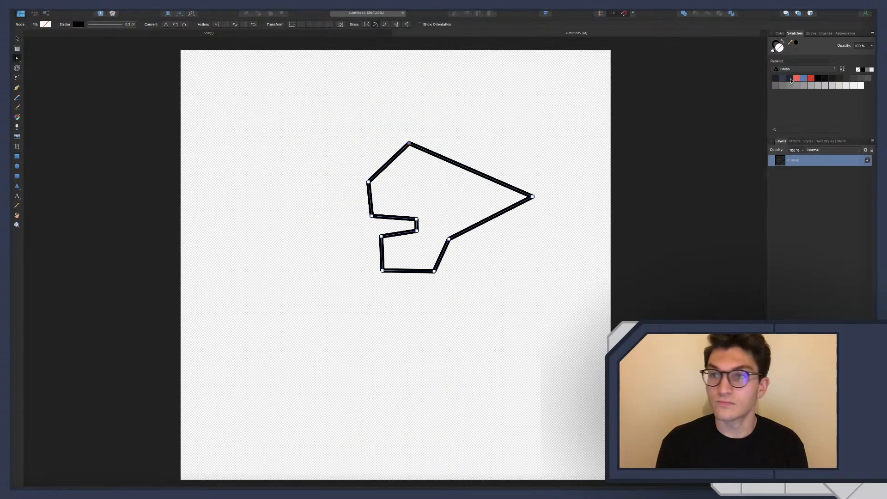
In the untitled document, give the head outline a dark navy stroke from Greys and a dark charcoal fill from Palette
{"action": "left_click", "coordinate": [776, 45]}
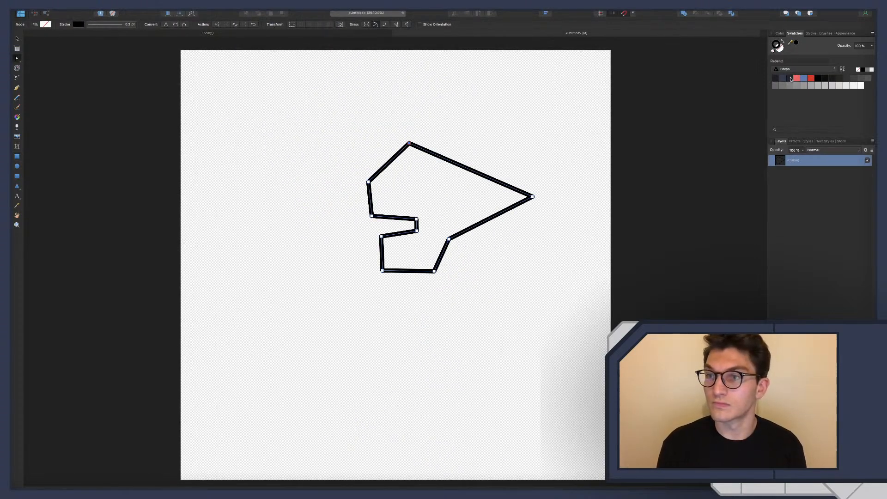
{"action": "left_click", "coordinate": [790, 78]}
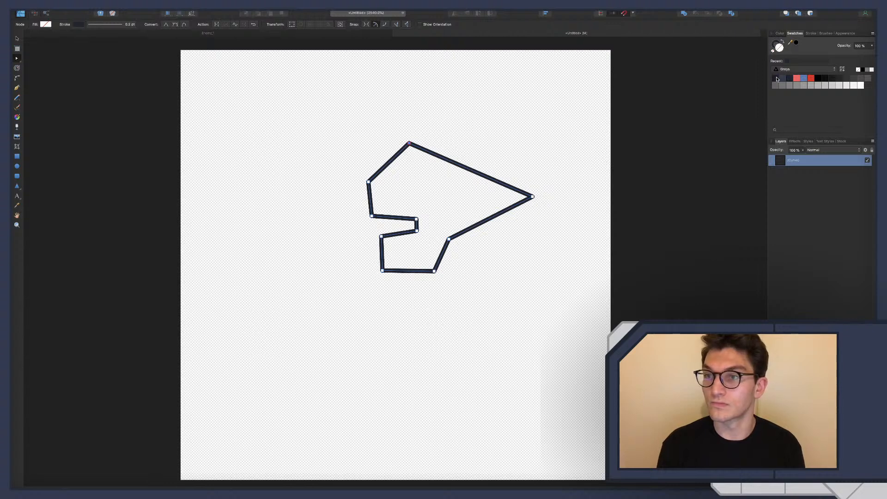
{"action": "left_click", "coordinate": [785, 69]}
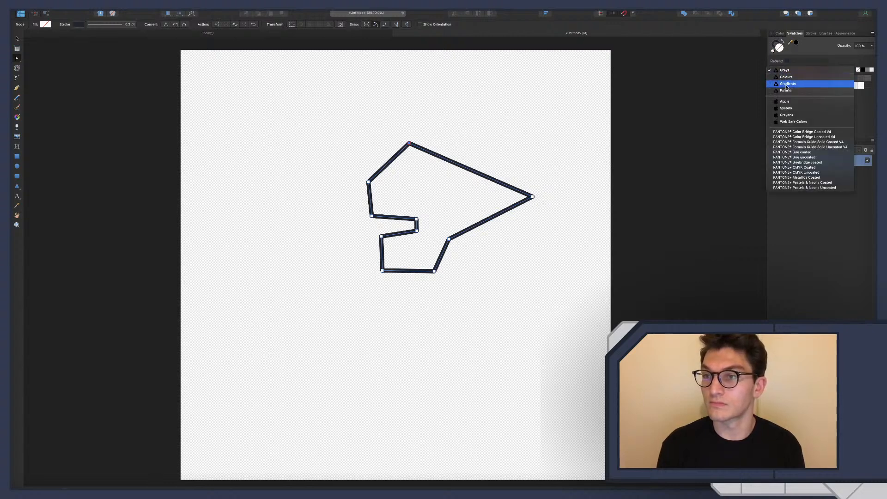
{"action": "left_click", "coordinate": [786, 91]}
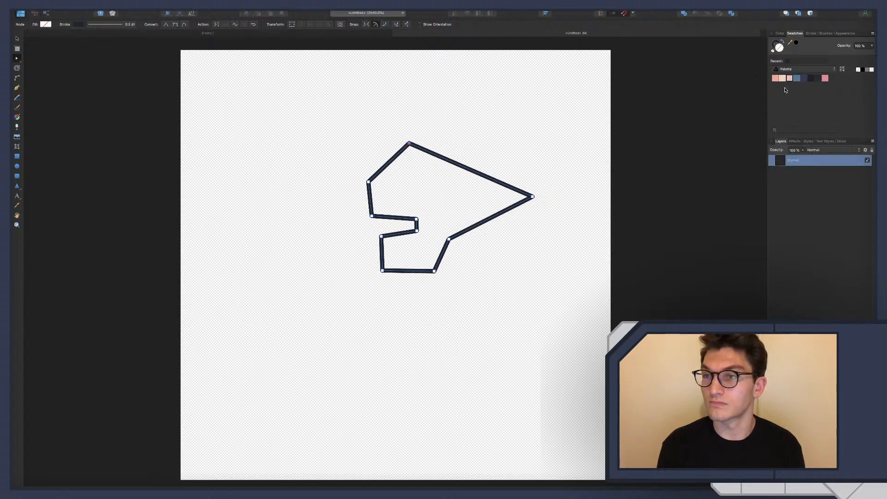
{"action": "left_click", "coordinate": [817, 79]}
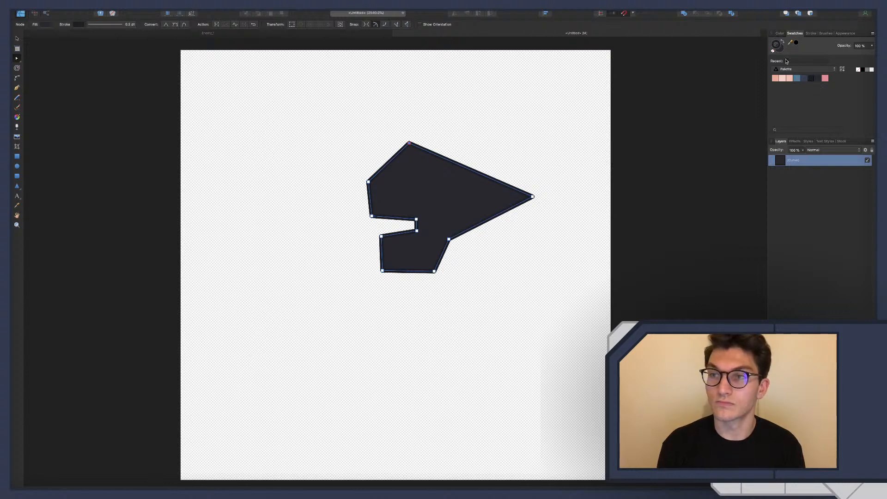
{"action": "left_click", "coordinate": [566, 125]}
{"action": "key", "text": "p"}
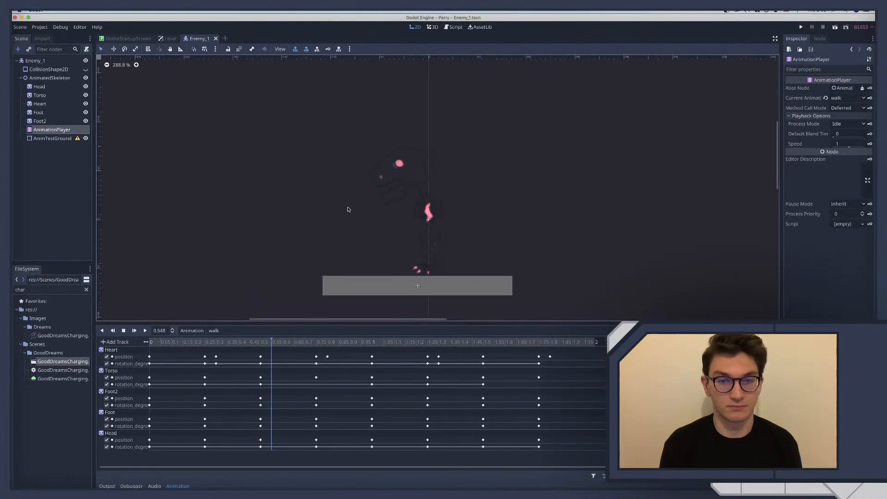
In Godot, preview Enemy_1's idle and walk animations, and return to Affinity Designer to look over the Enemy_1 artwork
{"action": "left_click", "coordinate": [221, 330]}
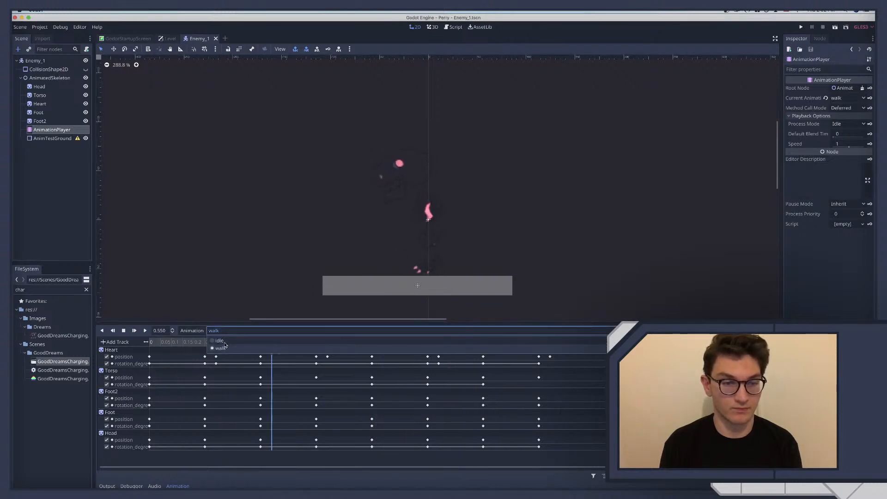
{"action": "left_click", "coordinate": [225, 343]}
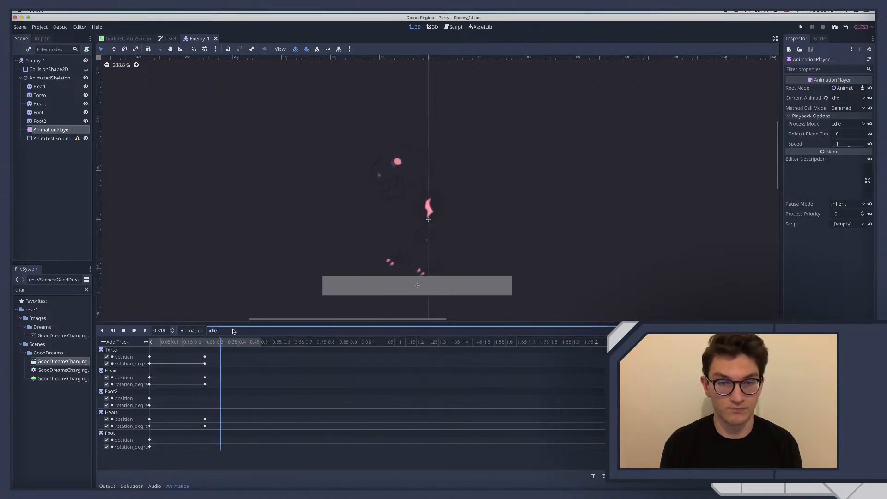
{"action": "left_click", "coordinate": [230, 331]}
{"action": "left_click", "coordinate": [228, 347]}
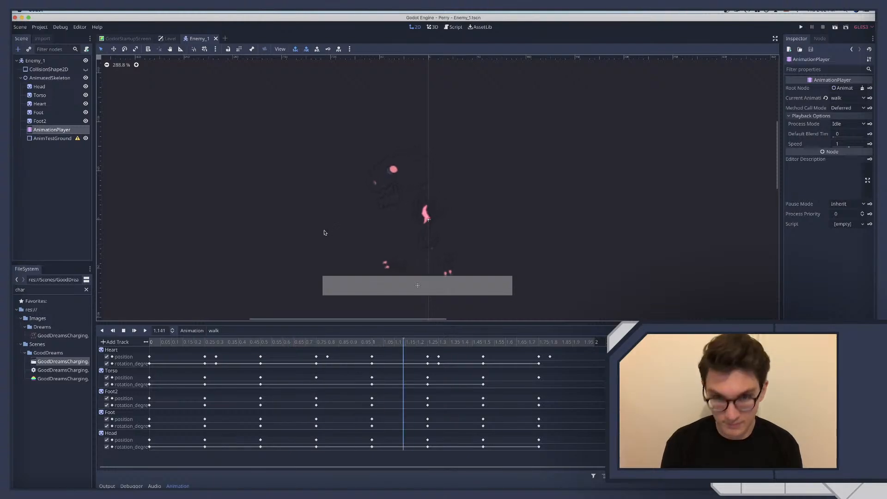
{"action": "key", "text": "ctrl+Right"}
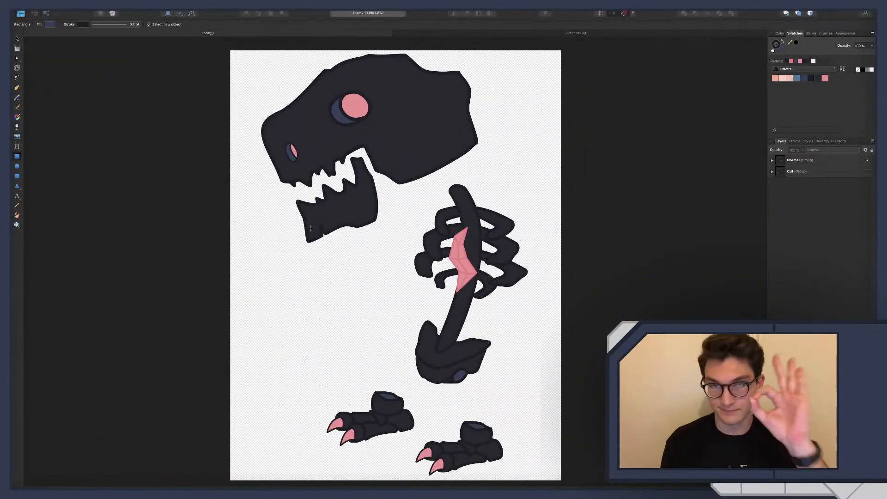
{"action": "scroll", "coordinate": [311, 227], "scroll_direction": "right", "scroll_amount": 2}
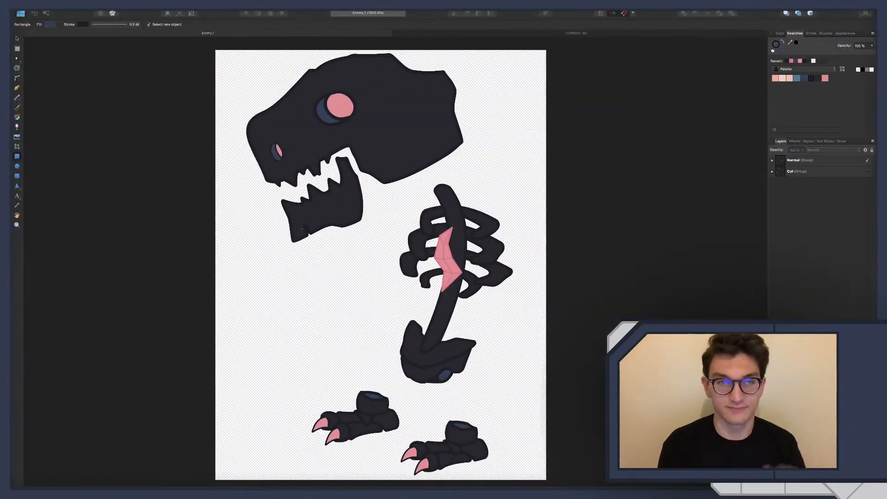
In the untitled document, bend the head's two straight upper edges outward into a rounded forehead and a long curved crest
{"action": "left_click", "coordinate": [423, 38]}
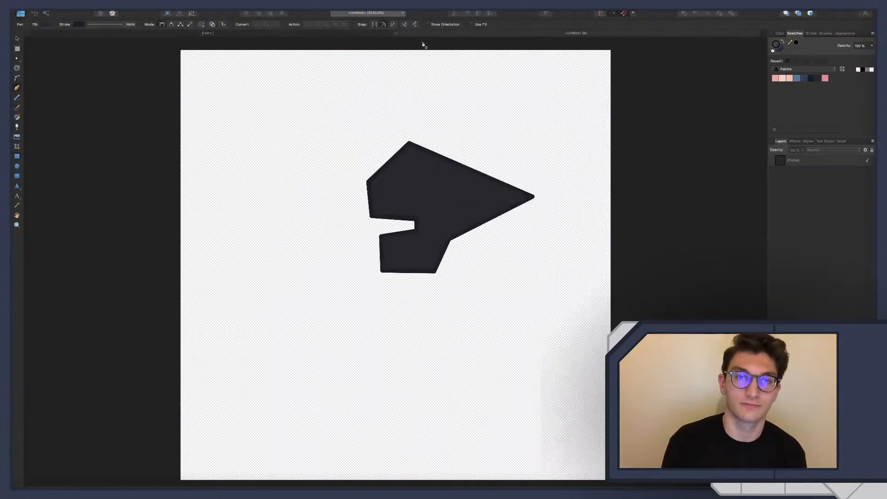
{"action": "key", "text": "a"}
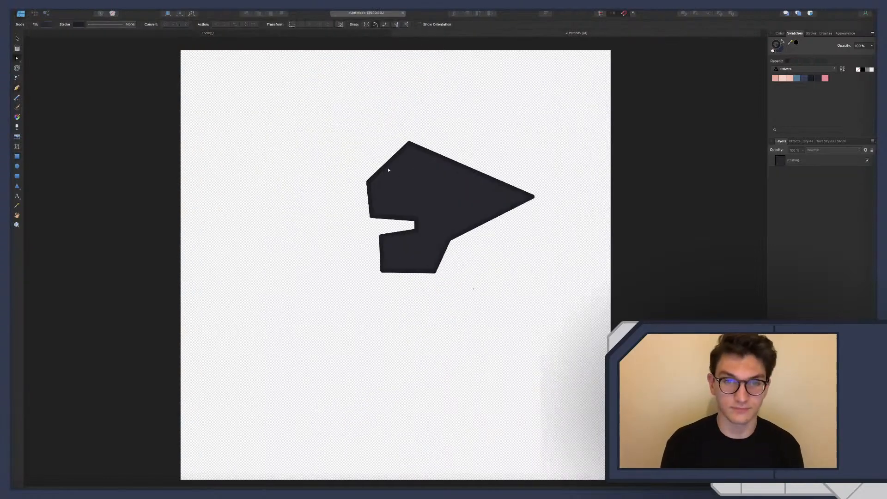
{"action": "left_click", "coordinate": [391, 162]}
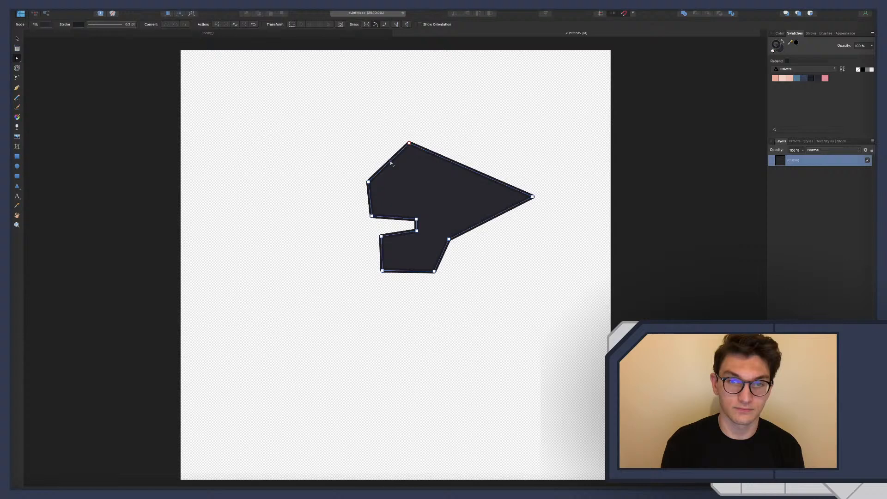
{"action": "left_click", "coordinate": [409, 143]}
{"action": "left_click_drag", "start_coordinate": [389, 163], "coordinate": [382, 157]}
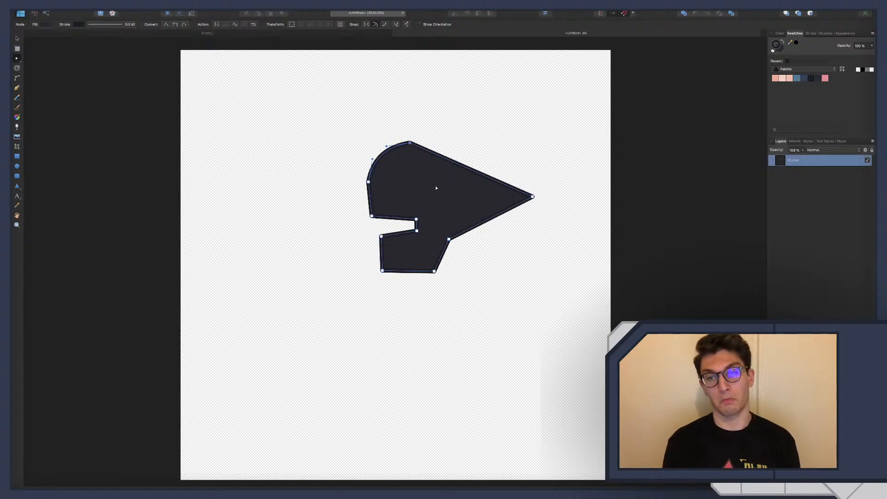
{"action": "left_click_drag", "start_coordinate": [458, 167], "coordinate": [473, 160]}
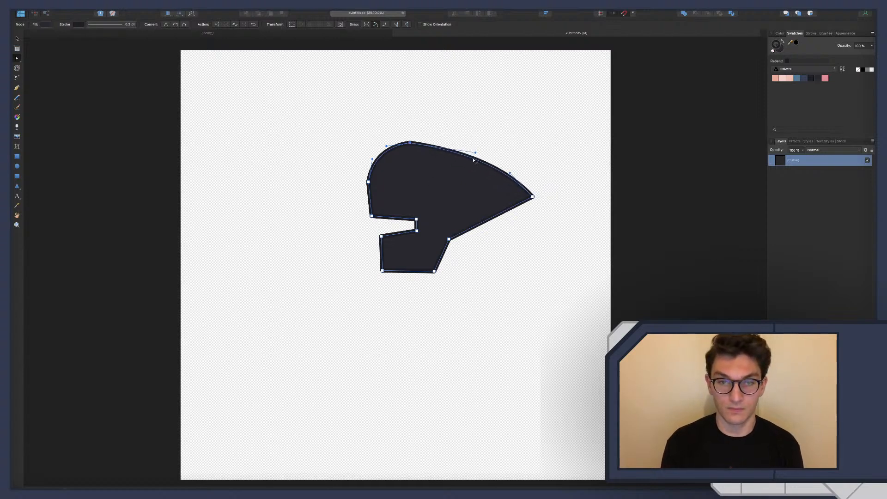
Curve the face front, lower jaw and underside of the crest inward, and shift the jaw's rear bottom corner outward and up
{"action": "left_click_drag", "start_coordinate": [371, 197], "coordinate": [373, 198]}
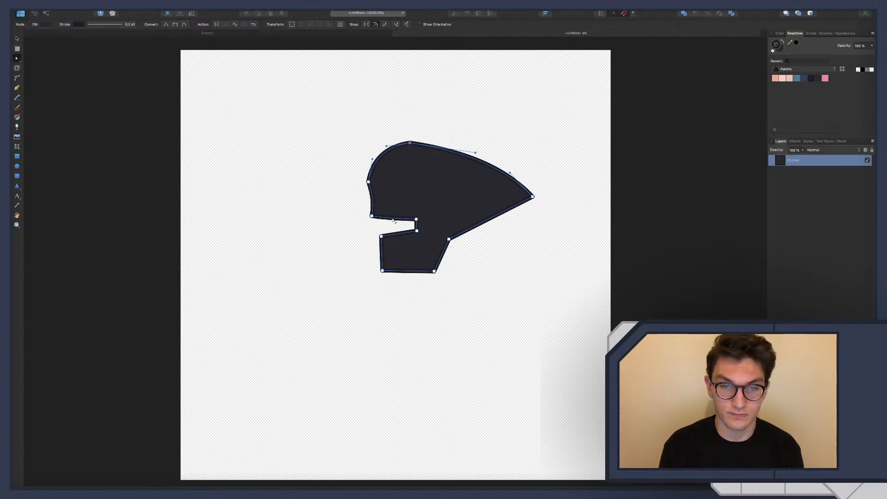
{"action": "left_click_drag", "start_coordinate": [392, 235], "coordinate": [386, 256]}
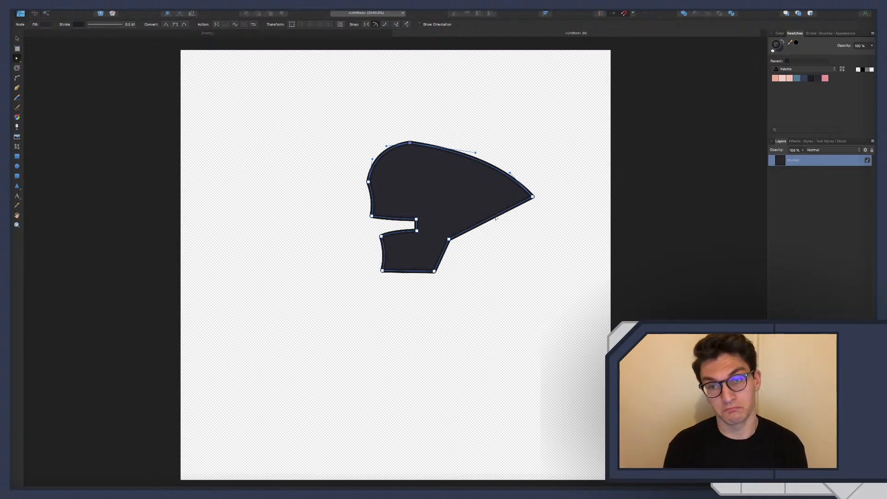
{"action": "left_click_drag", "start_coordinate": [491, 218], "coordinate": [483, 208]}
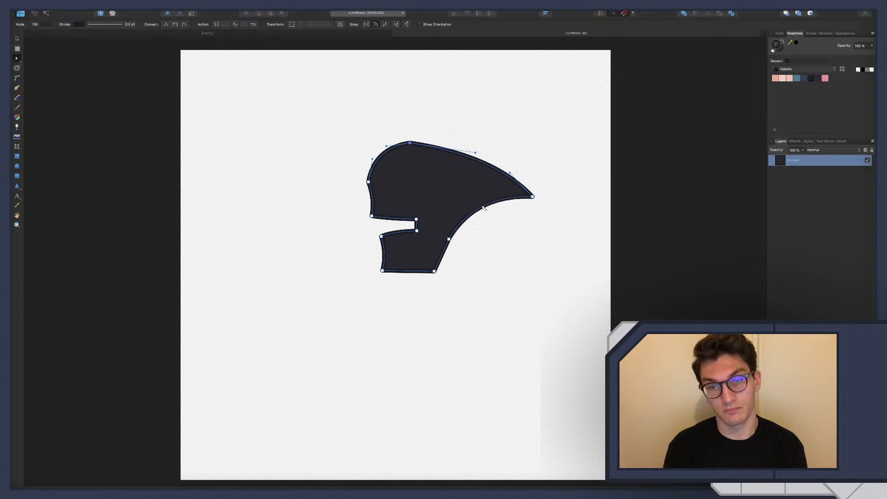
{"action": "mouse_move", "coordinate": [435, 272]}
{"action": "left_mouse_down"}
{"action": "mouse_move", "coordinate": [451, 271]}
{"action": "mouse_move", "coordinate": [442, 266]}
{"action": "left_mouse_up"}
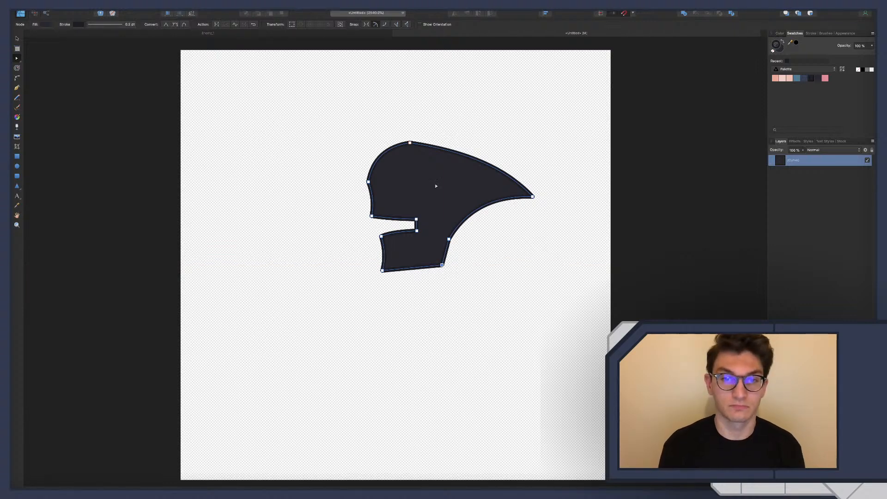
{"action": "left_click", "coordinate": [343, 186]}
Draw a small upright ellipse for the eye on the head and give it a solid line stroke
{"action": "key", "text": "m"}
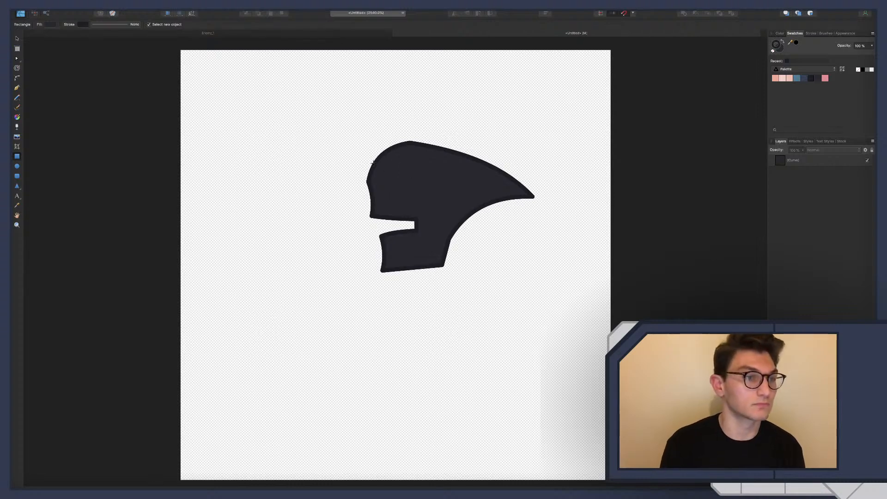
{"action": "key", "text": "e"}
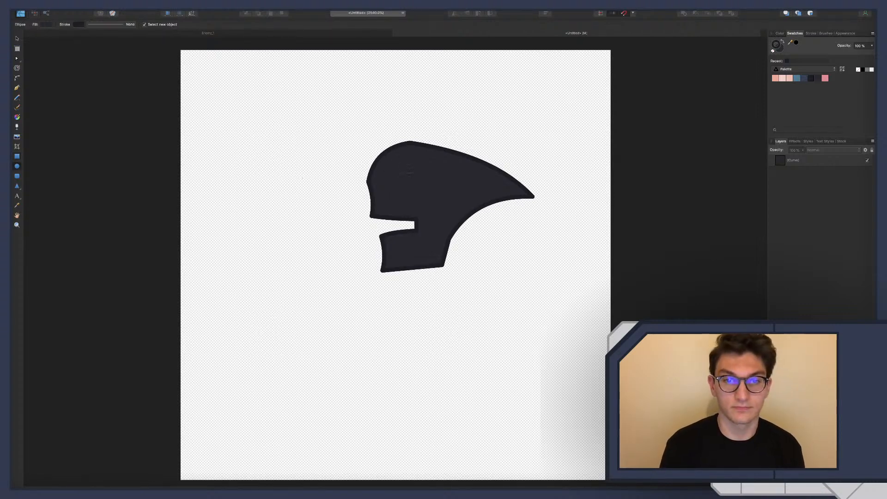
{"action": "left_click_drag", "start_coordinate": [410, 173], "coordinate": [427, 194]}
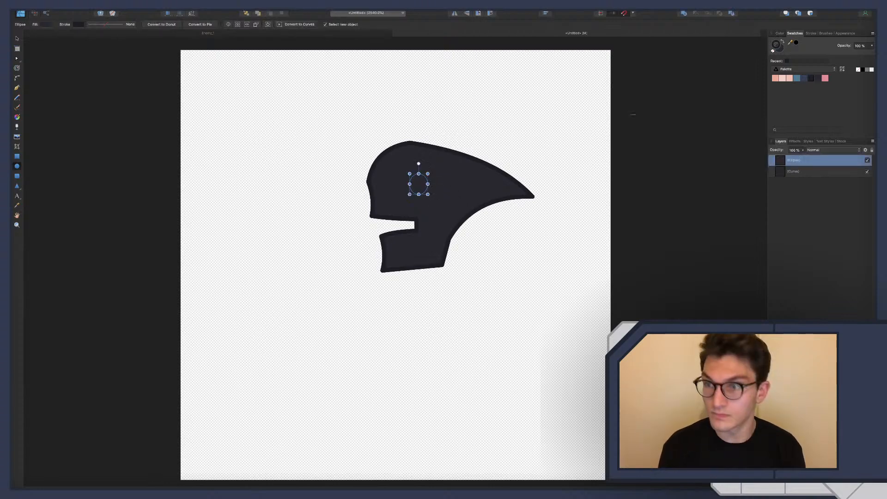
{"action": "left_click", "coordinate": [106, 24]}
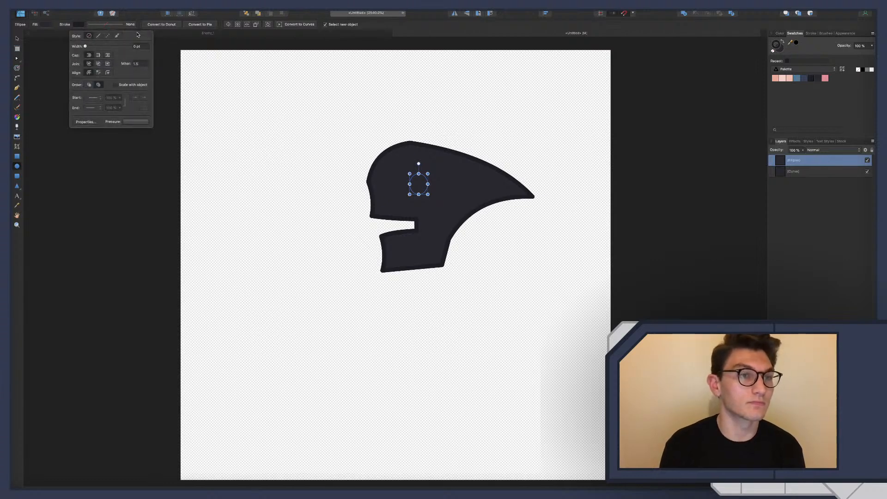
{"action": "left_click", "coordinate": [100, 36]}
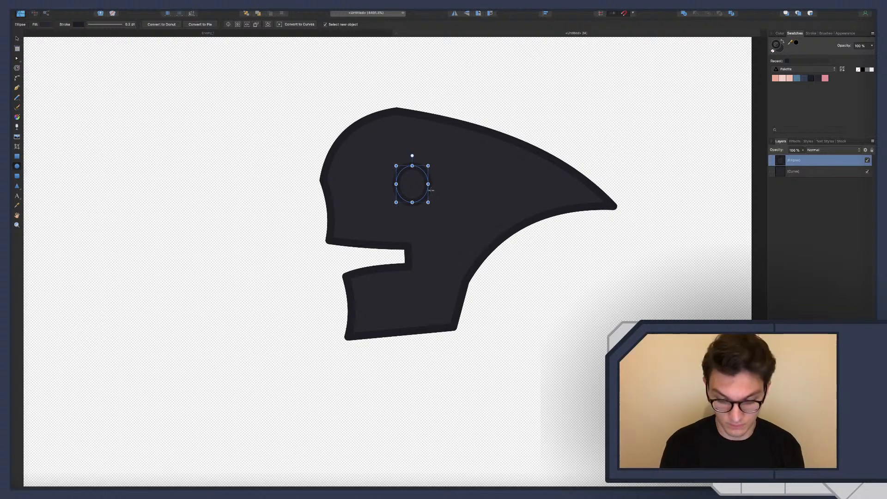
Convert the eye ellipse to curves and set its stroke width to 0.1 pt
{"action": "key", "text": "super+Return"}
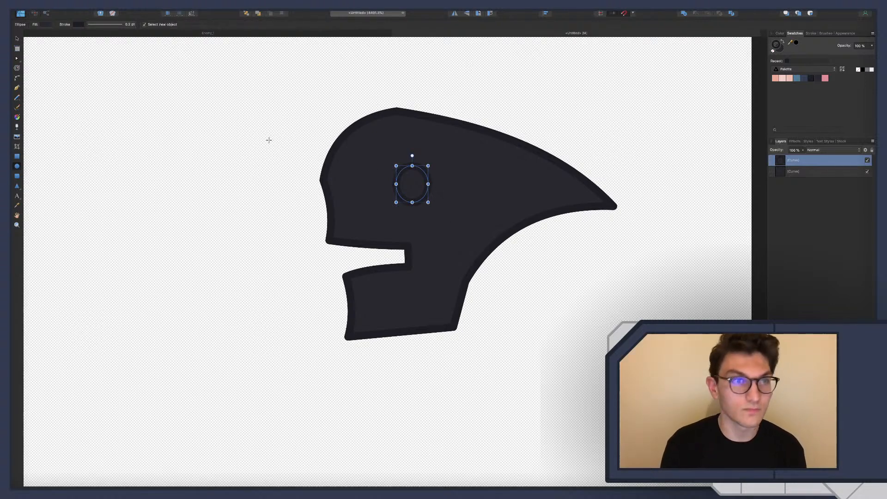
{"action": "left_click", "coordinate": [124, 25]}
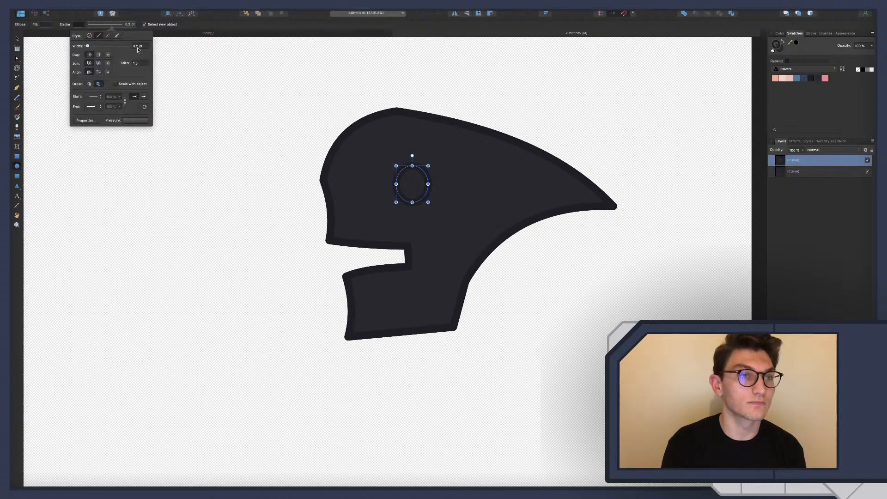
{"action": "type", "text": "0.1"}
{"action": "key", "text": "Return"}
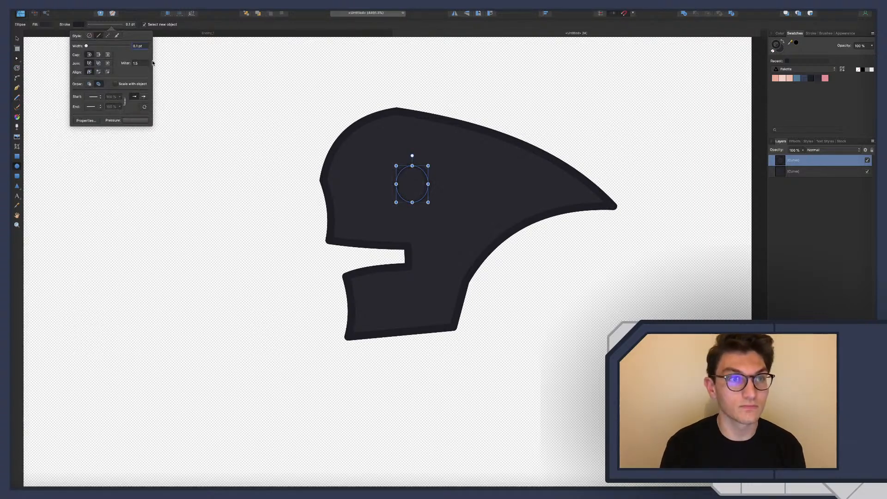
{"action": "left_click", "coordinate": [420, 193]}
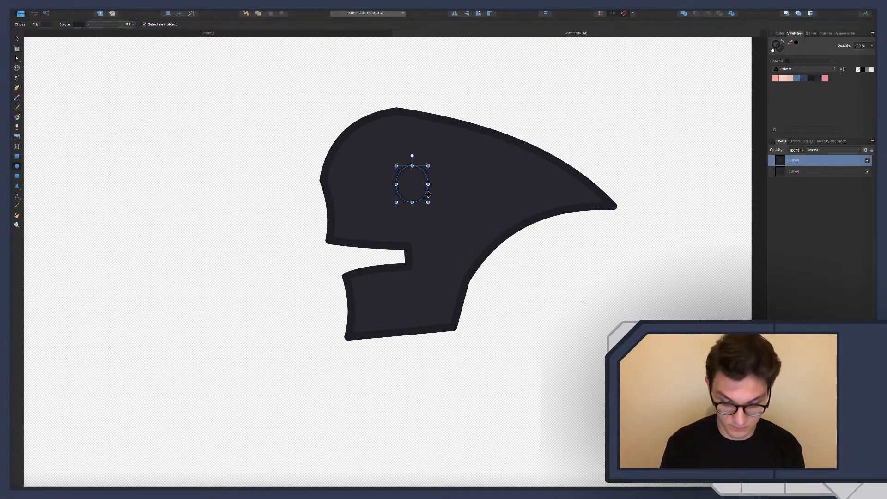
Reshape the eye by raising its side nodes slightly and reworking its bottom node into an irregular rounded outline
{"action": "key", "text": "a"}
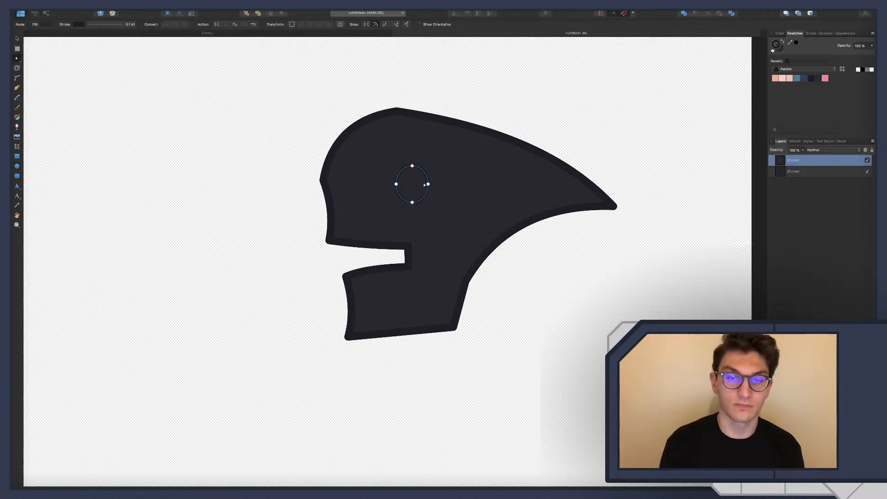
{"action": "left_click", "coordinate": [428, 185]}
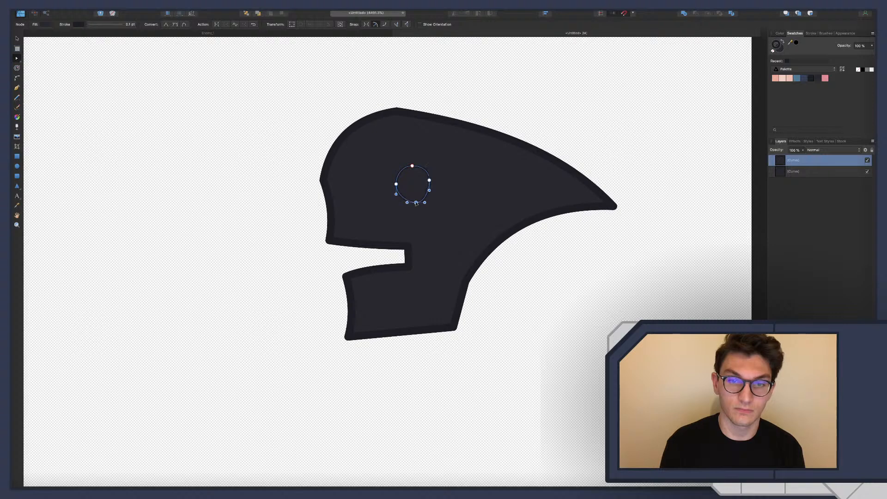
{"action": "left_click_drag", "start_coordinate": [396, 184], "coordinate": [396, 181]}
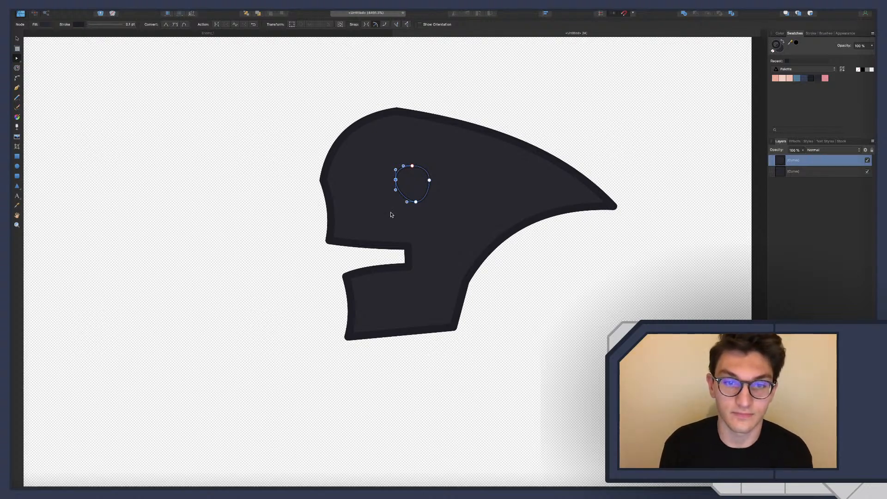
{"action": "left_click_drag", "start_coordinate": [401, 194], "coordinate": [414, 200]}
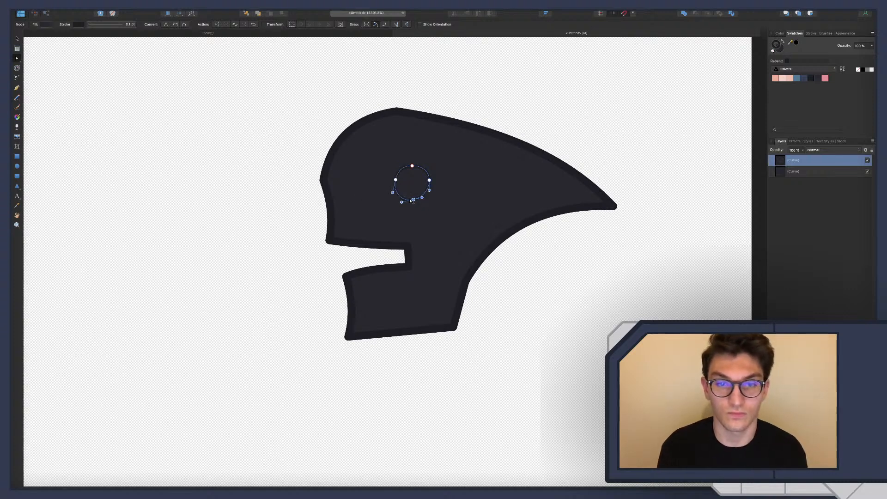
Shift the eye's bottom node slightly toward the face front and fill the eye with the dark blue palette colour
{"action": "left_click_drag", "start_coordinate": [413, 199], "coordinate": [410, 201]}
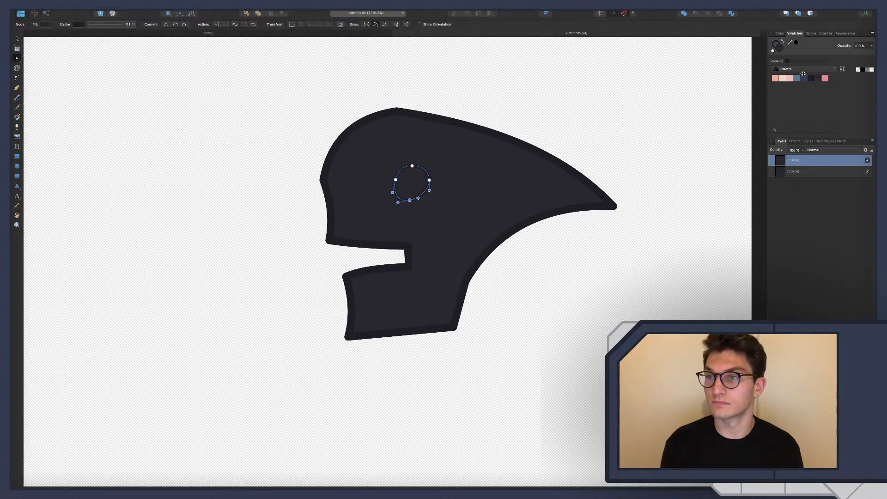
{"action": "left_click", "coordinate": [805, 79]}
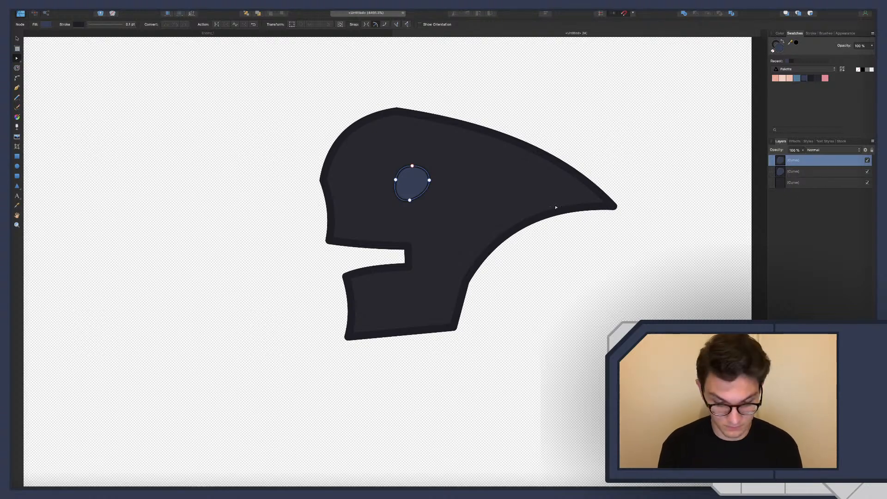
Nest a duplicate of the eye curve inside the original and fill the duplicate with the pink palette colour
{"action": "left_click_drag", "start_coordinate": [791, 170], "coordinate": [781, 172]}
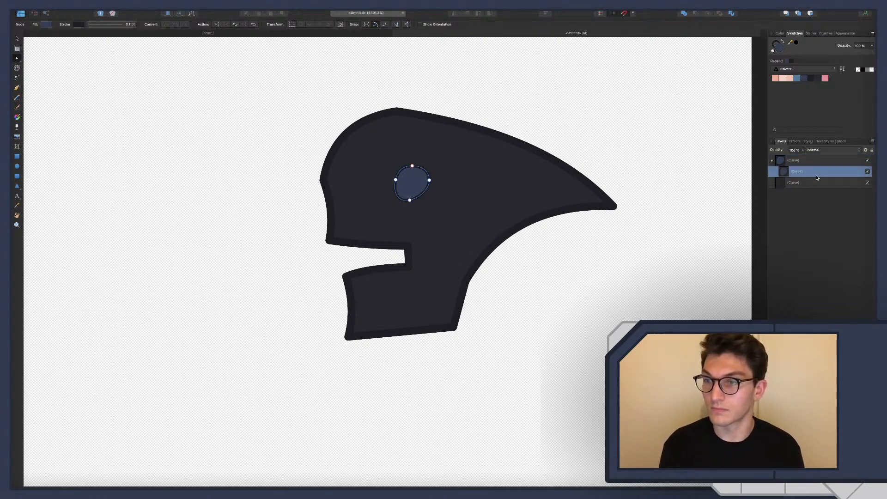
{"action": "left_click", "coordinate": [825, 78]}
{"action": "left_click", "coordinate": [814, 256]}
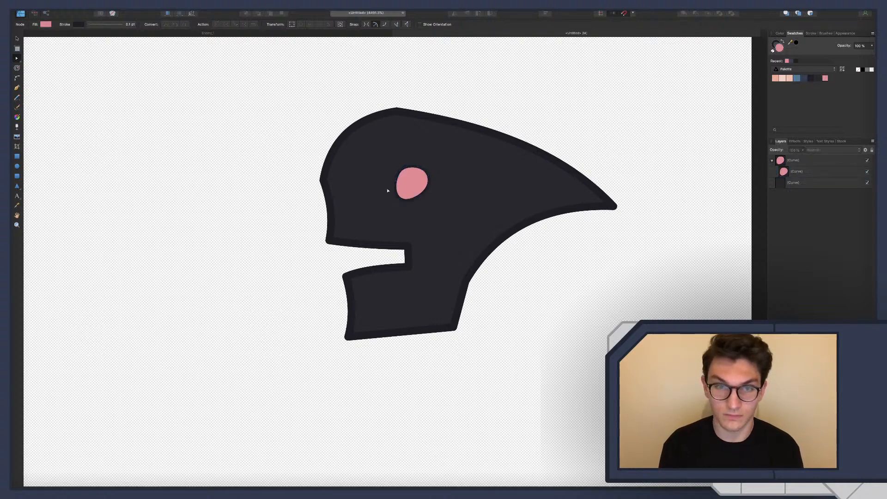
Offset the nested pink shape to the right and up, exposing a dark blue crescent along the eye's lower front edge
{"action": "left_click", "coordinate": [413, 180]}
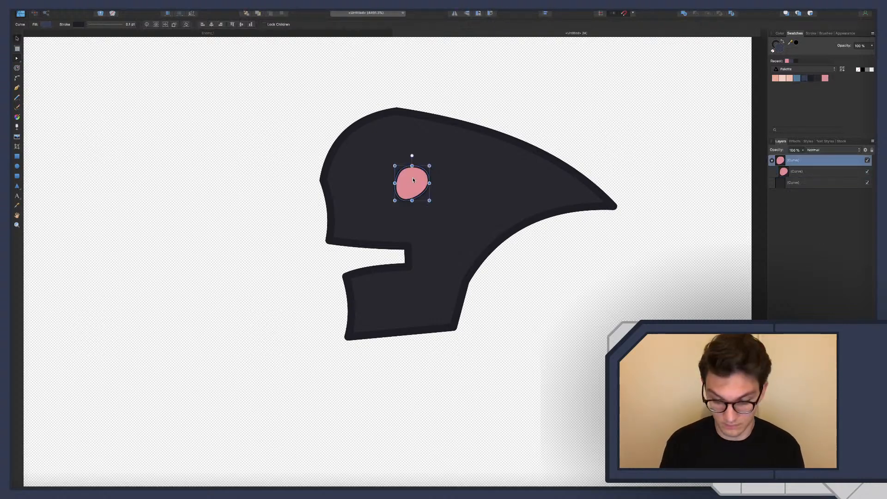
{"action": "key", "text": "Right"}
{"action": "key", "text": "Left"}
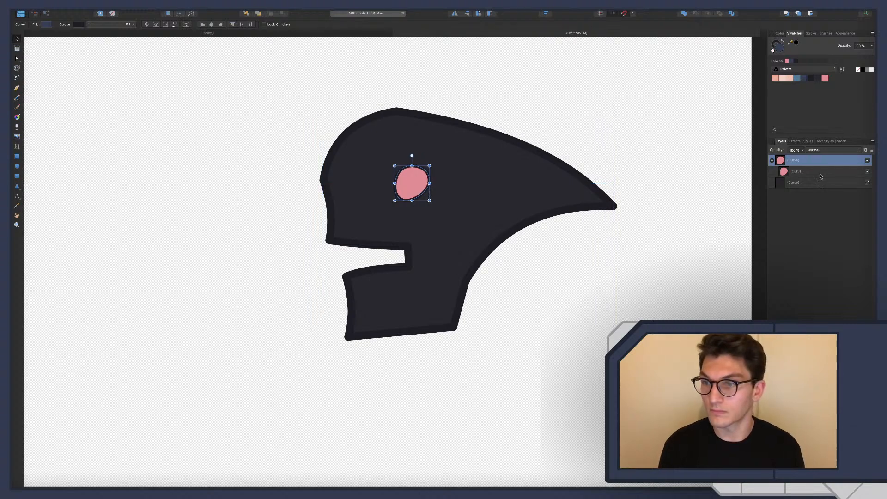
{"action": "left_click", "coordinate": [794, 172]}
{"action": "key", "text": "Right"}
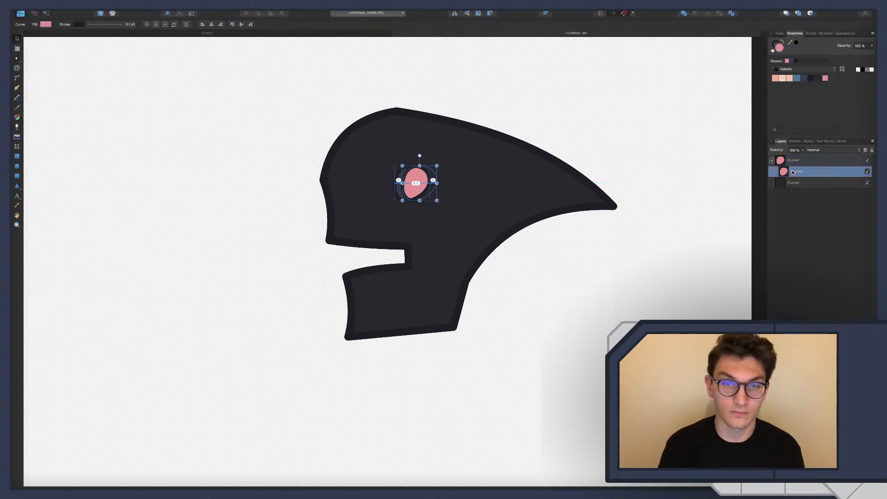
{"action": "key", "text": "Up"}
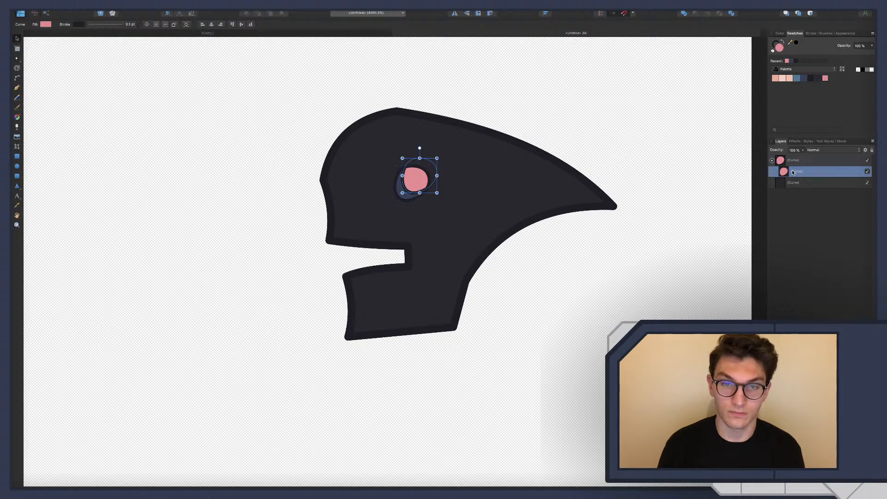
{"action": "left_click", "coordinate": [726, 262]}
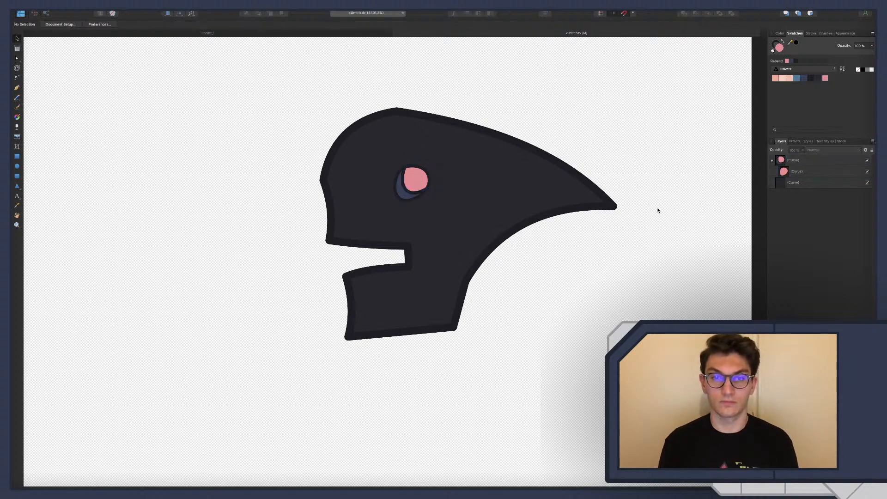
{"action": "left_click", "coordinate": [794, 171]}
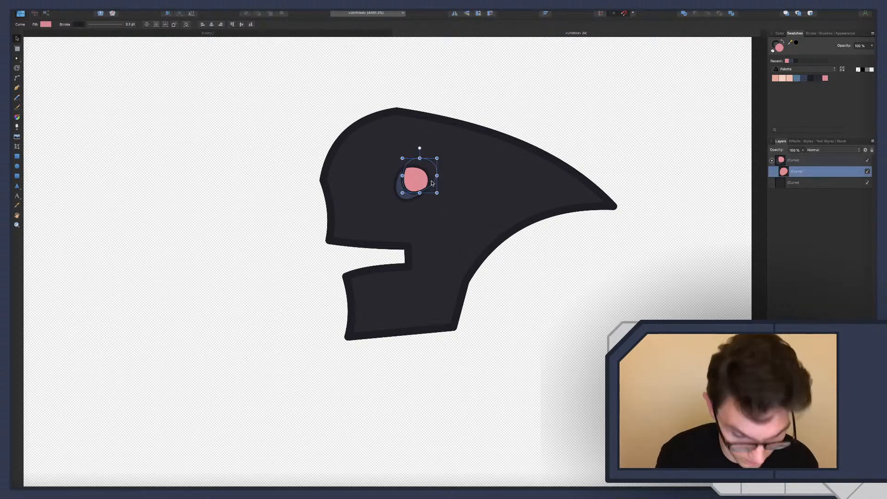
{"action": "scroll", "coordinate": [397, 180], "scroll_direction": "up", "scroll_amount": 5, "text": "ctrl"}
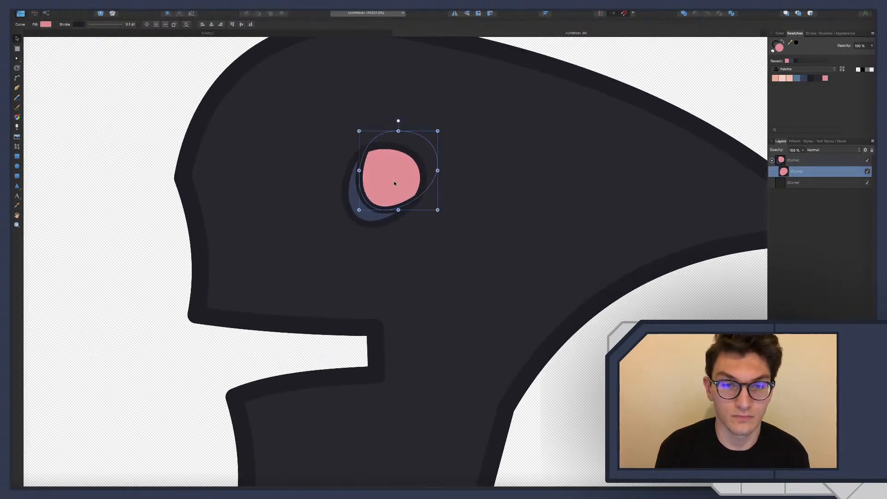
{"action": "left_click", "coordinate": [794, 160]}
{"action": "scroll", "coordinate": [492, 195], "scroll_direction": "down", "scroll_amount": 5, "text": "ctrl"}
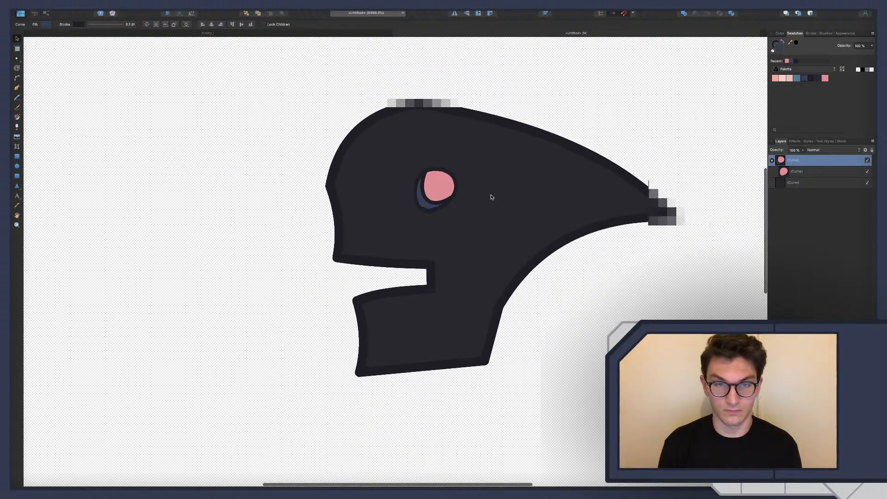
{"action": "scroll", "coordinate": [461, 187], "scroll_direction": "left", "scroll_amount": 3}
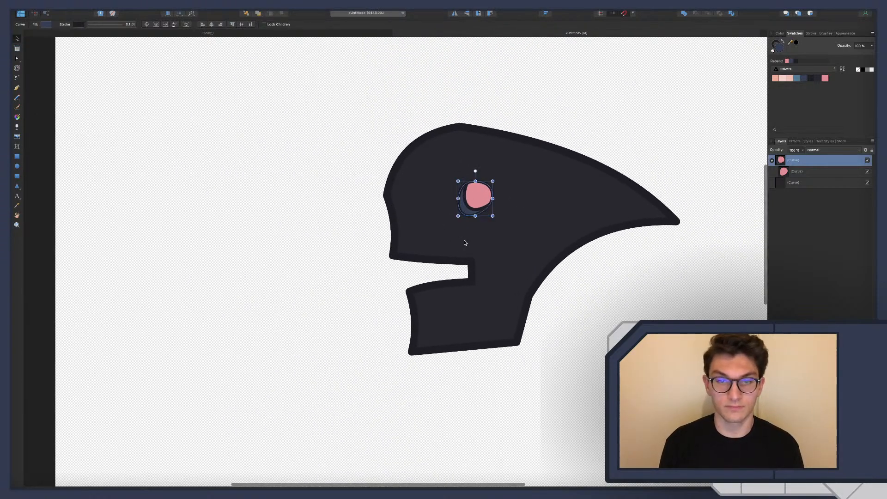
Draw a small upright ellipse near the front of the face, fill it with the dark blue palette colour and convert it to curves
{"action": "left_click", "coordinate": [414, 207]}
{"action": "key", "text": "e"}
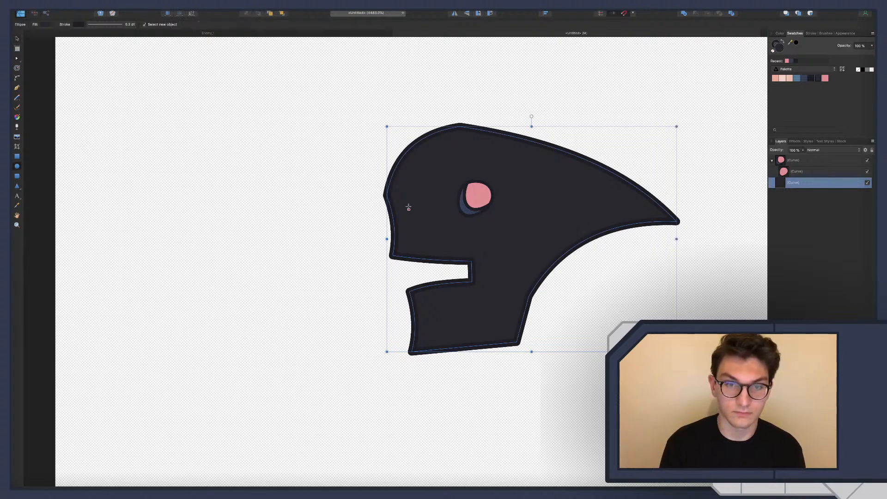
{"action": "left_click_drag", "start_coordinate": [405, 205], "coordinate": [412, 221]}
{"action": "left_click", "coordinate": [806, 79]}
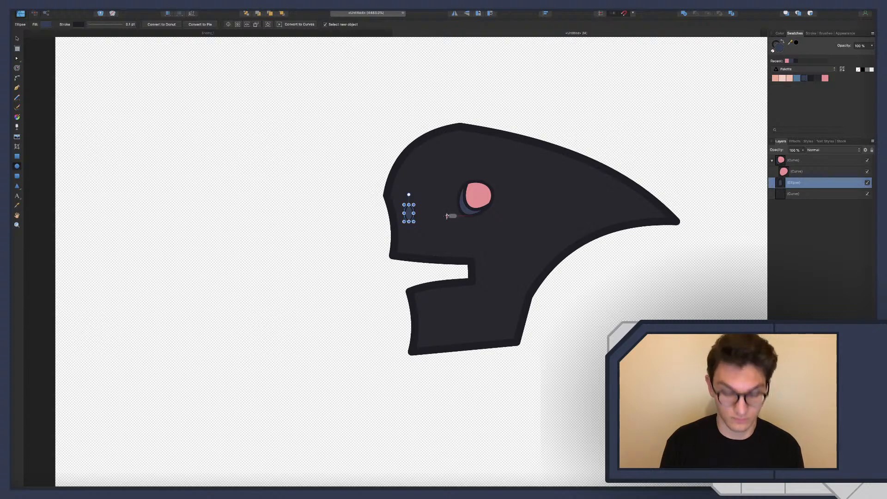
{"action": "scroll", "coordinate": [444, 216], "scroll_direction": "up", "scroll_amount": 5}
{"action": "key", "text": "super+Return"}
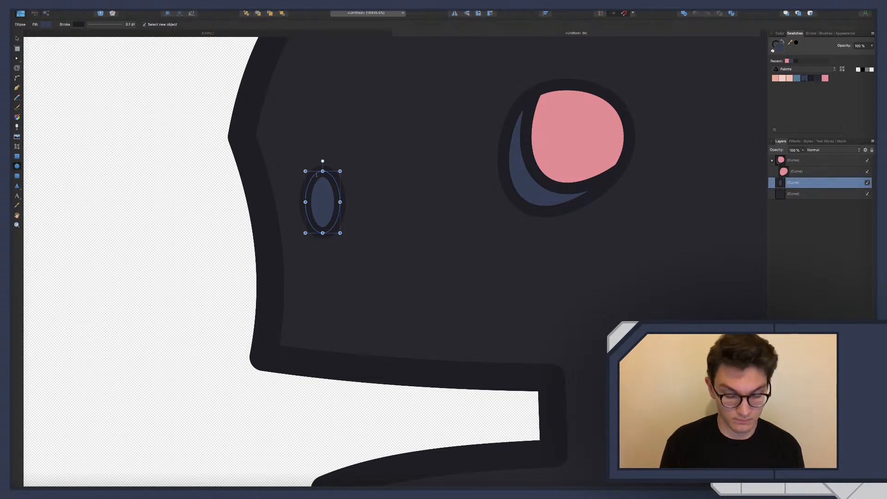
Reshape the small front ellipse by moving its top node up toward the face edge and pulling its bottom node down into a taper
{"action": "key", "text": "a"}
{"action": "left_click_drag", "start_coordinate": [322, 172], "coordinate": [316, 167]}
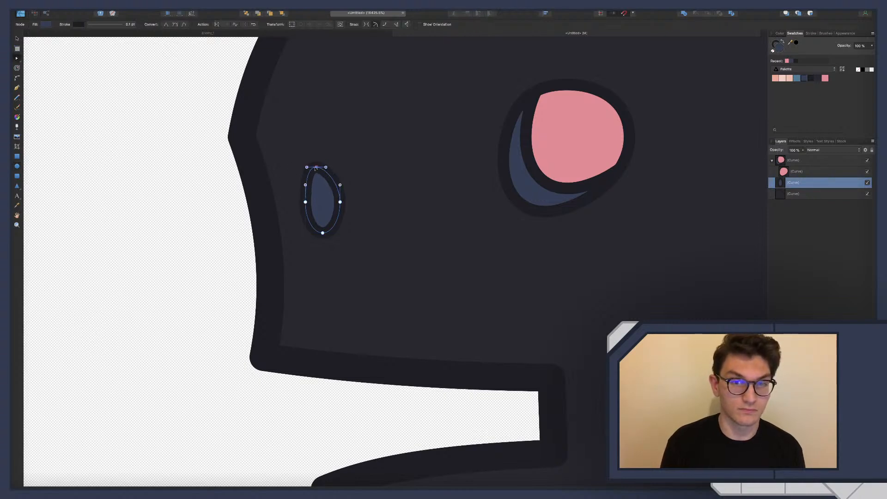
{"action": "left_click", "coordinate": [323, 232]}
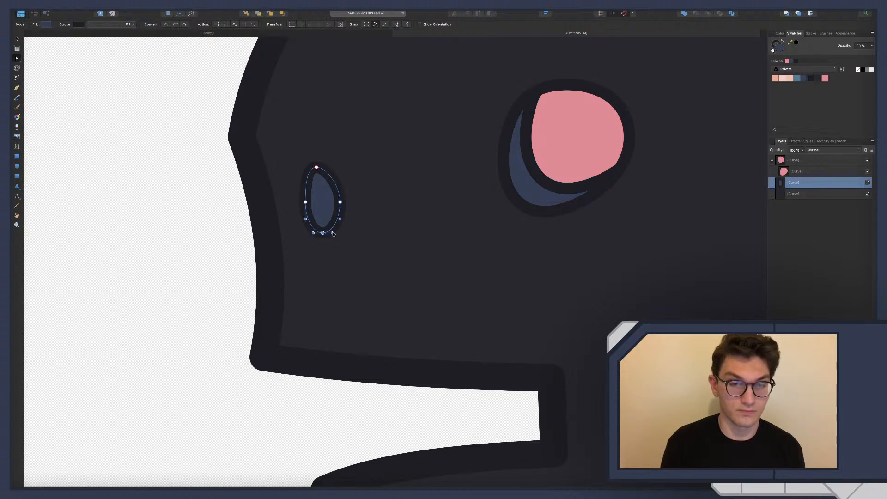
{"action": "mouse_move", "coordinate": [333, 233]}
{"action": "left_mouse_down"}
{"action": "mouse_move", "coordinate": [309, 220]}
{"action": "mouse_move", "coordinate": [323, 239]}
{"action": "left_mouse_up"}
{"action": "left_click", "coordinate": [320, 233]}
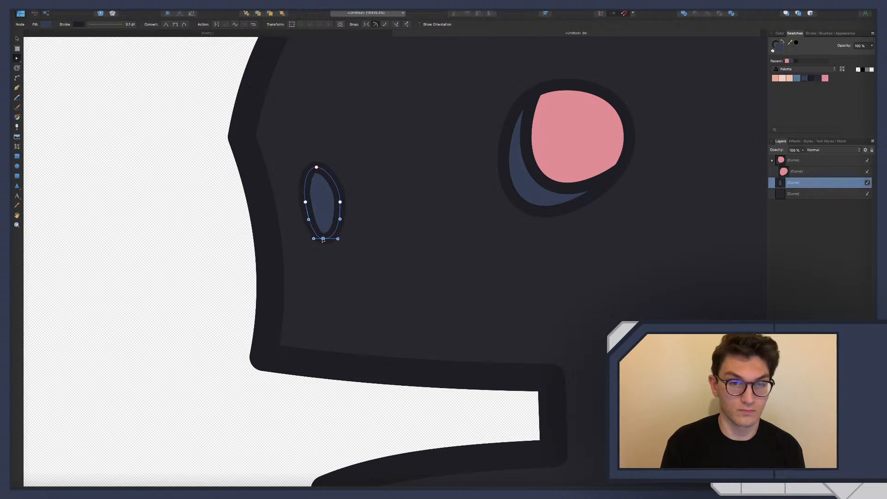
{"action": "scroll", "coordinate": [330, 198], "scroll_direction": "down", "scroll_amount": 10}
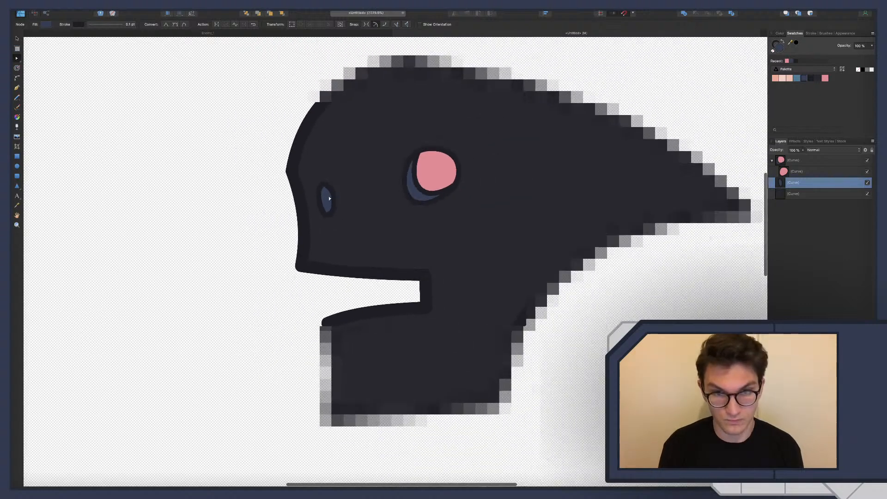
{"action": "scroll", "coordinate": [330, 198], "scroll_direction": "up", "scroll_amount": 8}
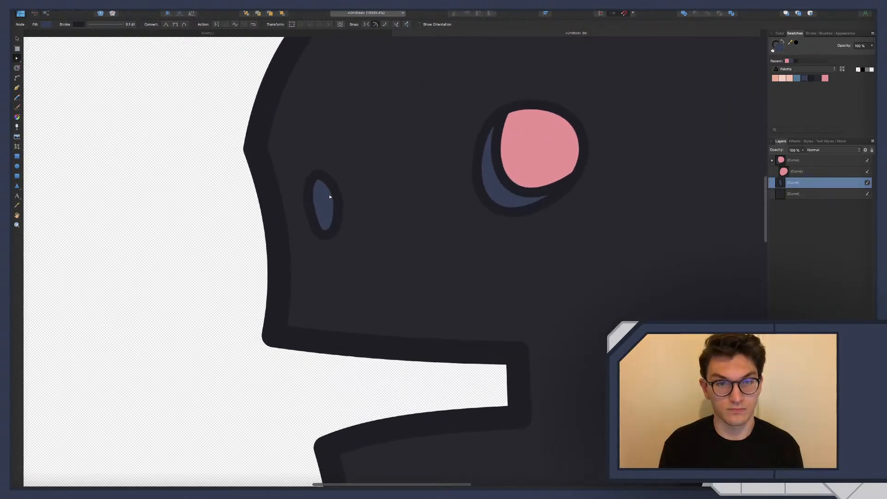
{"action": "scroll", "coordinate": [330, 197], "scroll_direction": "down", "scroll_amount": 8}
{"action": "scroll", "coordinate": [330, 198], "scroll_direction": "up", "scroll_amount": 8}
{"action": "scroll", "coordinate": [330, 197], "scroll_direction": "up", "scroll_amount": 1}
{"action": "left_click", "coordinate": [330, 197]}
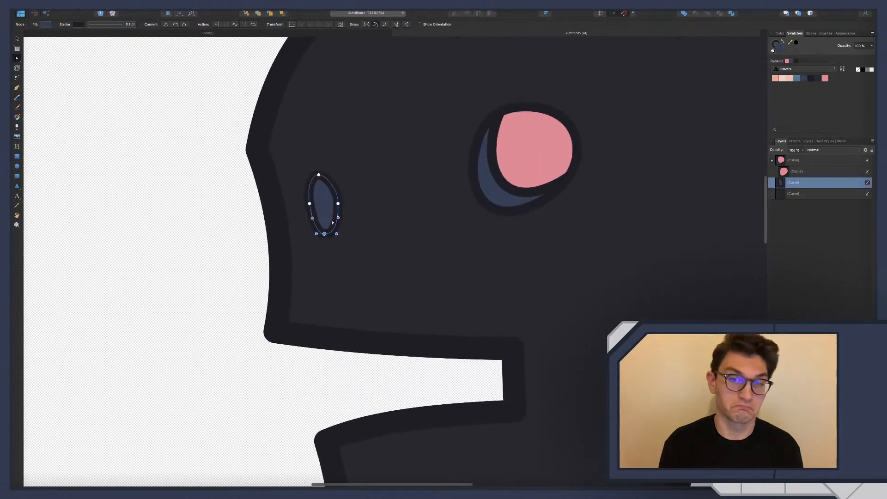
{"action": "left_click_drag", "start_coordinate": [324, 234], "coordinate": [314, 219]}
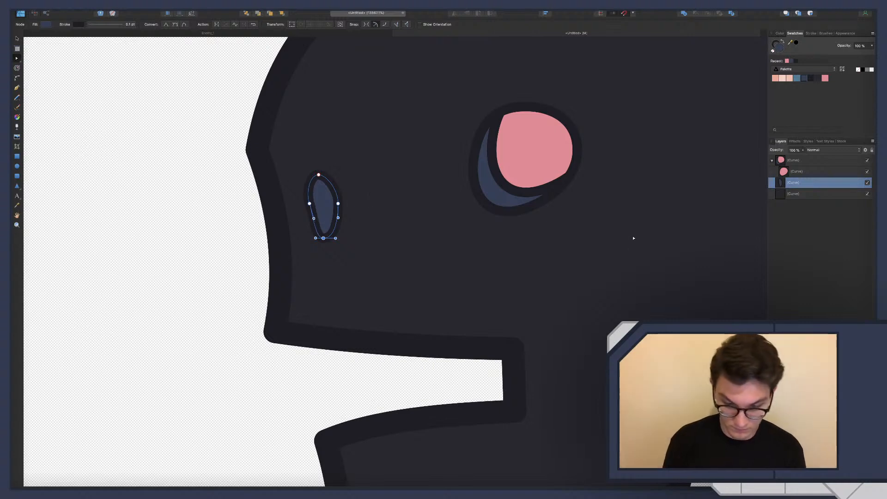
Duplicate the small front shape, nest the copy inside the original and fill it with the pink palette colour
{"action": "key", "text": "super+j"}
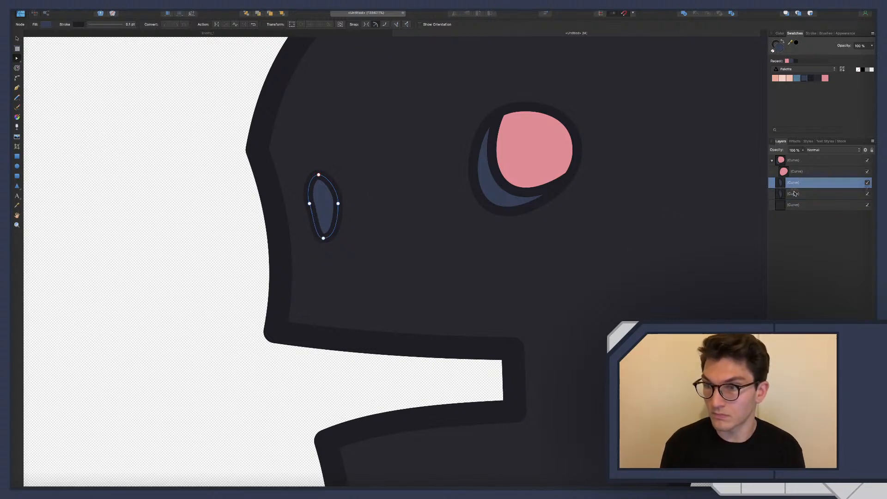
{"action": "left_click_drag", "start_coordinate": [794, 183], "coordinate": [815, 197]}
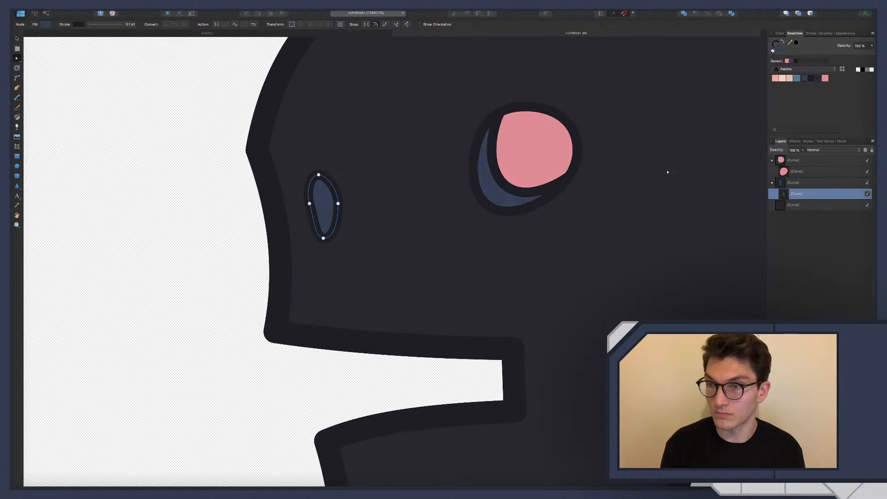
{"action": "left_click", "coordinate": [826, 78]}
{"action": "key", "text": "v"}
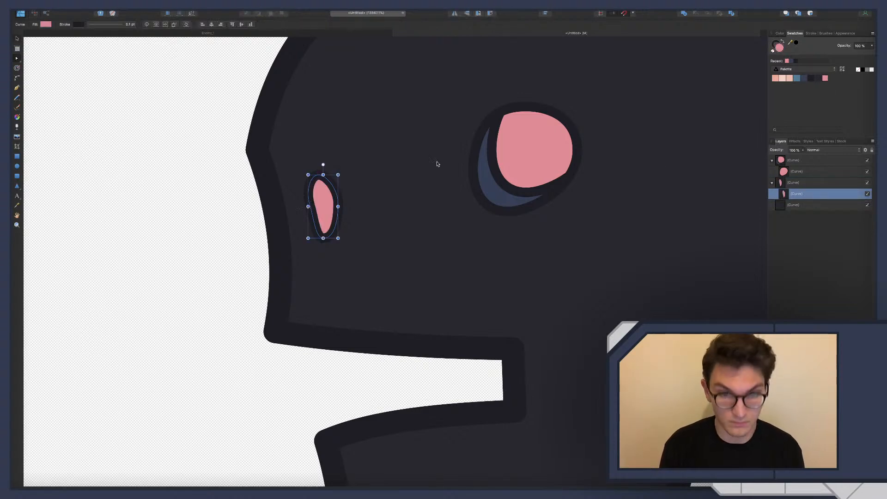
Offset the nested pink copy up and to the right within the small front shape
{"action": "left_click_drag", "start_coordinate": [322, 200], "coordinate": [329, 195]}
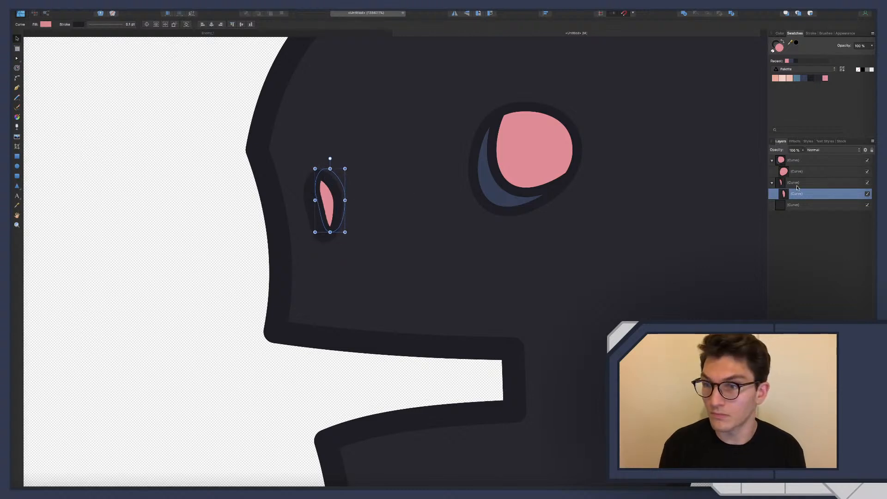
{"action": "left_click", "coordinate": [796, 184]}
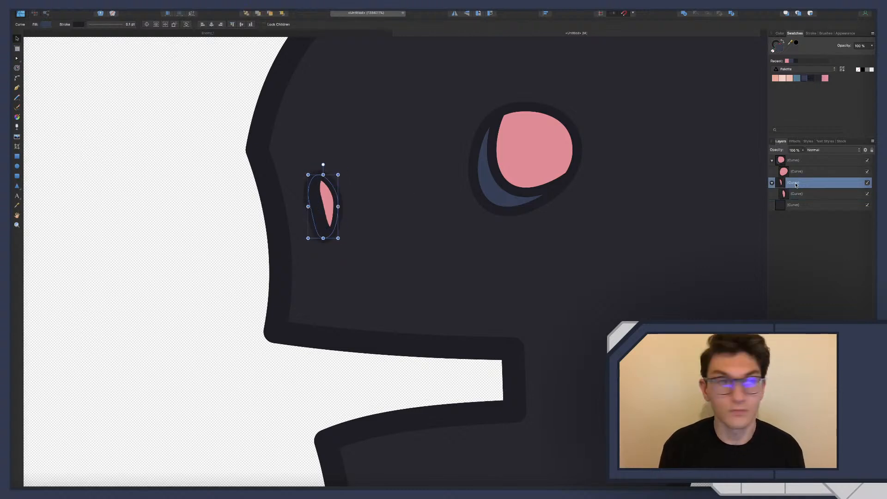
{"action": "left_click", "coordinate": [805, 194]}
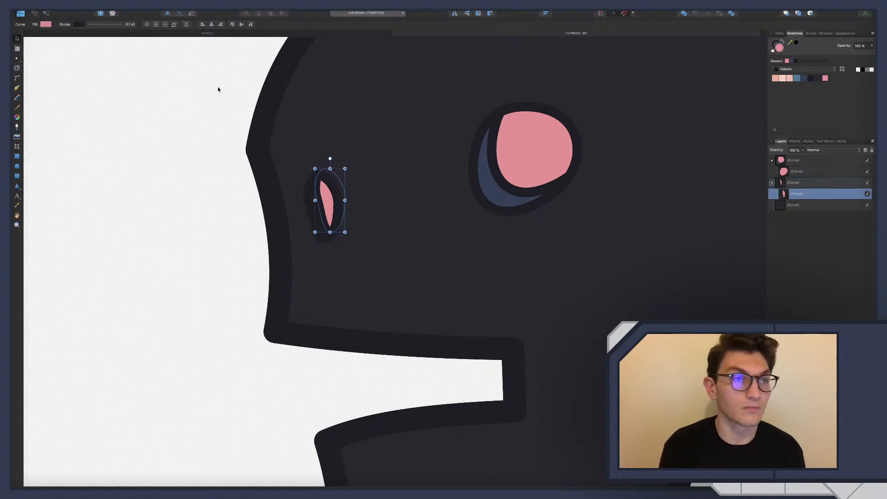
{"action": "scroll", "coordinate": [333, 203], "scroll_direction": "up", "scroll_amount": 1}
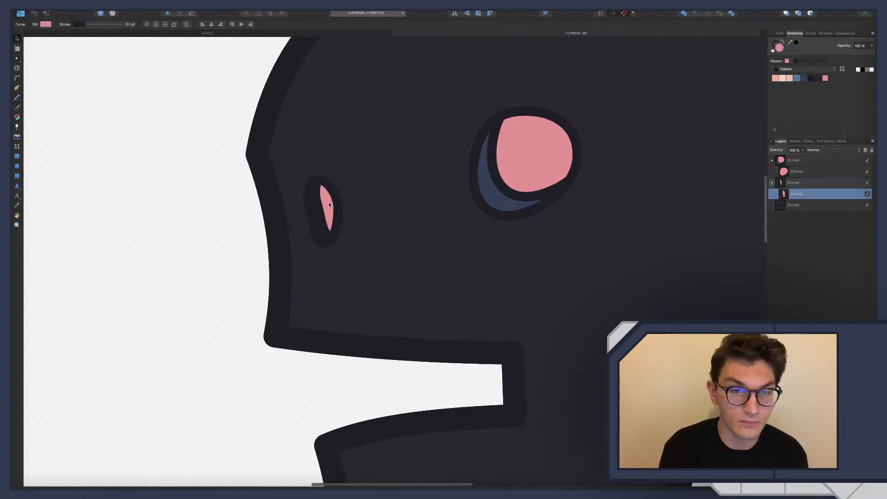
{"action": "mouse_move", "coordinate": [329, 202]}
{"action": "left_mouse_down"}
{"action": "mouse_move", "coordinate": [343, 197]}
{"action": "mouse_move", "coordinate": [329, 202]}
{"action": "left_mouse_up"}
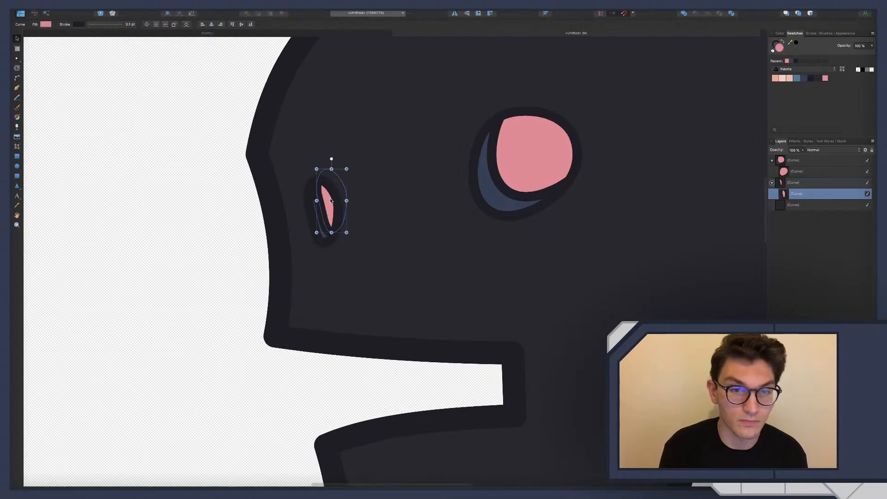
Set the small pink copy's stroke width to 0.05 pt and shift it slightly further right to widen the dark blue sliver
{"action": "left_click", "coordinate": [111, 27]}
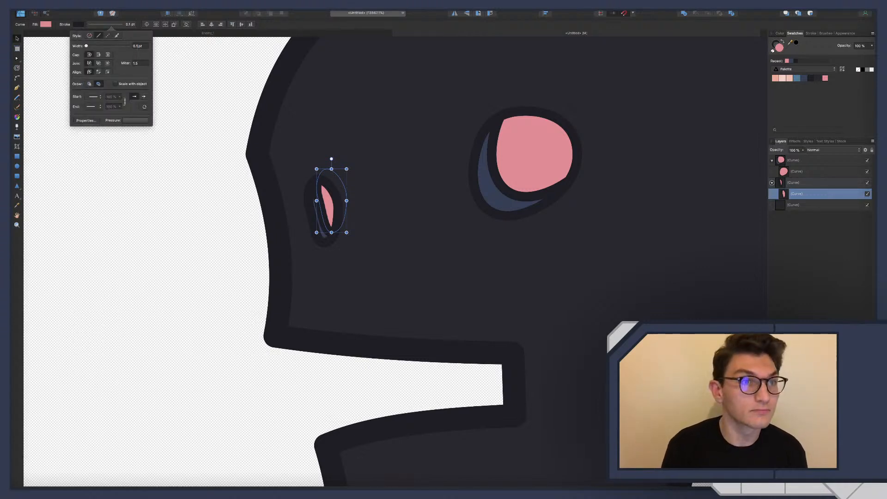
{"action": "key", "text": "BackSpace"}
{"action": "type", "text": "0"}
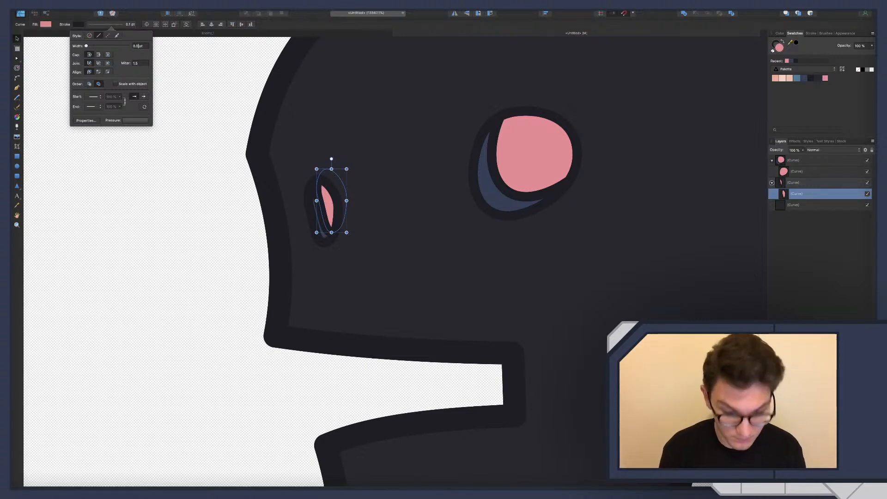
{"action": "type", "text": "5"}
{"action": "key", "text": "Return"}
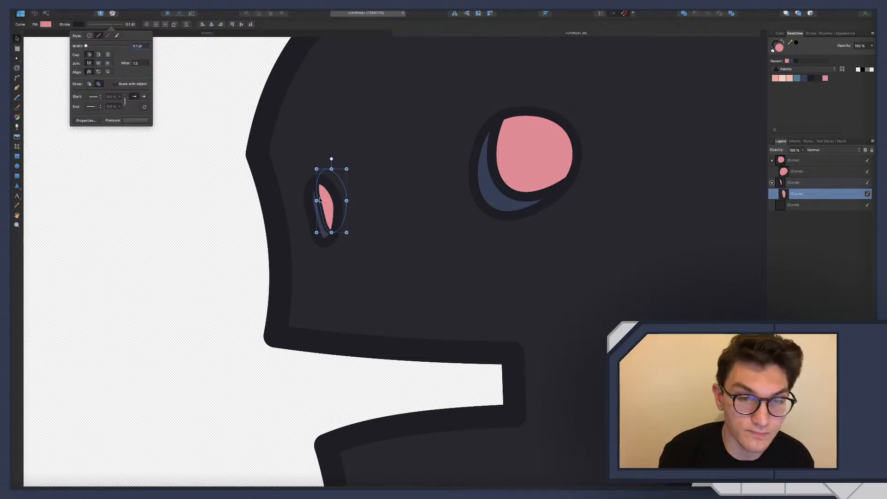
{"action": "left_click_drag", "start_coordinate": [327, 202], "coordinate": [330, 204]}
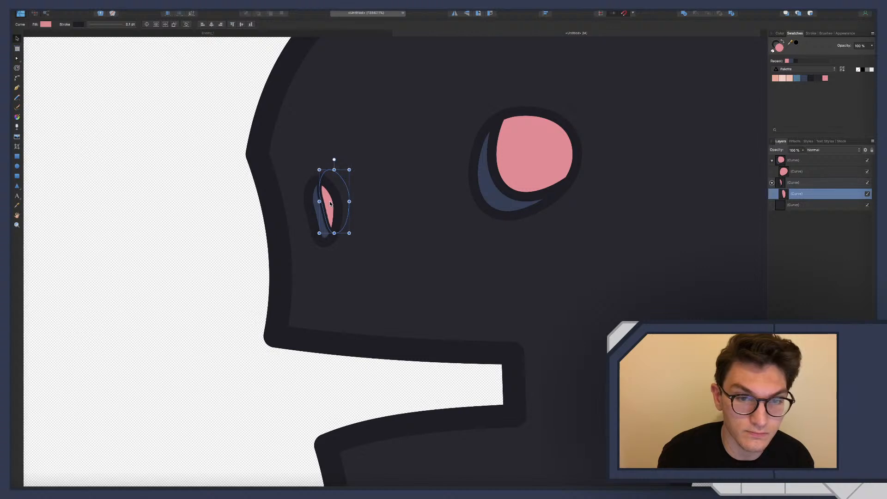
Deselect the small pink copy and examine the whole head's proportions and face details on the canvas
{"action": "scroll", "coordinate": [329, 204], "scroll_direction": "down", "scroll_amount": 6}
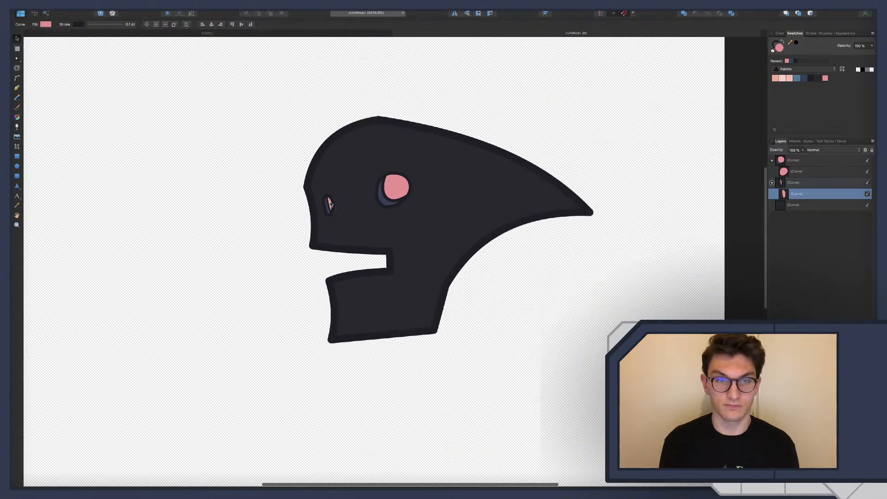
{"action": "left_click", "coordinate": [264, 198]}
{"action": "scroll", "coordinate": [264, 198], "scroll_direction": "left", "scroll_amount": 2}
{"action": "scroll", "coordinate": [264, 198], "scroll_direction": "up", "scroll_amount": 2}
{"action": "scroll", "coordinate": [270, 202], "scroll_direction": "left", "scroll_amount": 2}
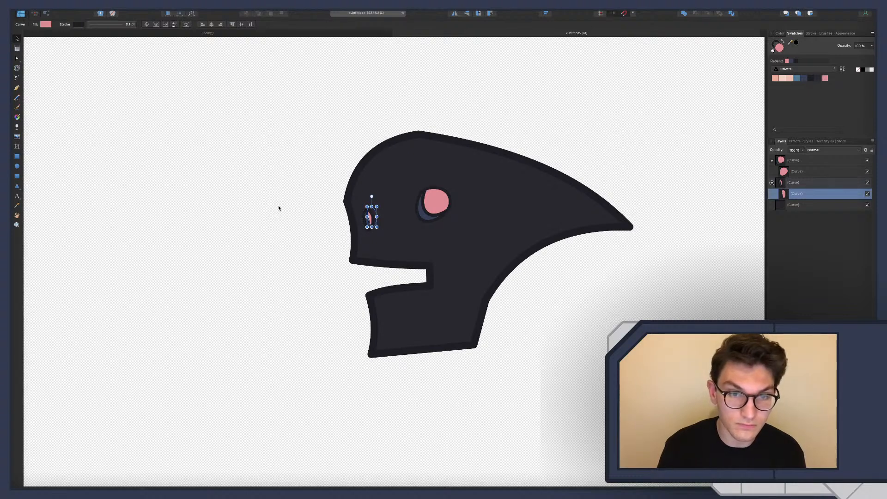
{"action": "left_click", "coordinate": [319, 228]}
{"action": "scroll", "coordinate": [319, 235], "scroll_direction": "left", "scroll_amount": 4}
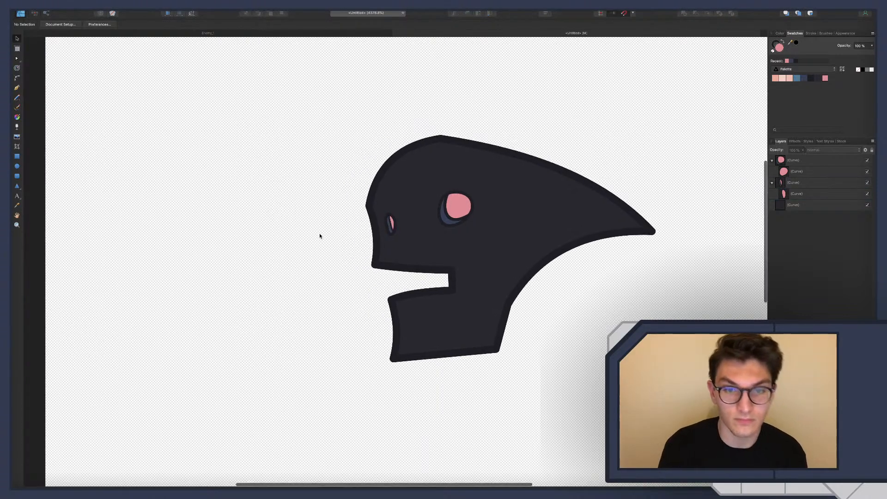
{"action": "scroll", "coordinate": [323, 236], "scroll_direction": "down", "scroll_amount": 1}
{"action": "scroll", "coordinate": [323, 236], "scroll_direction": "down", "scroll_amount": 5}
{"action": "scroll", "coordinate": [323, 235], "scroll_direction": "up", "scroll_amount": 3}
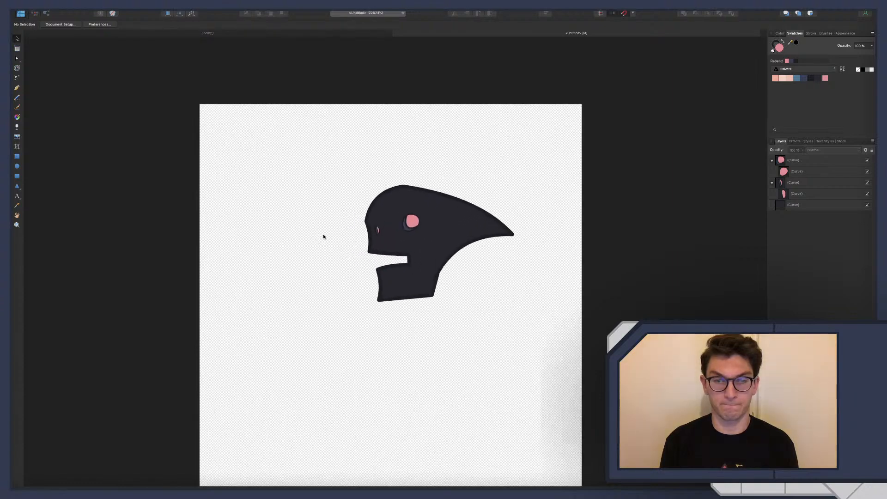
{"action": "scroll", "coordinate": [323, 235], "scroll_direction": "left", "scroll_amount": 3}
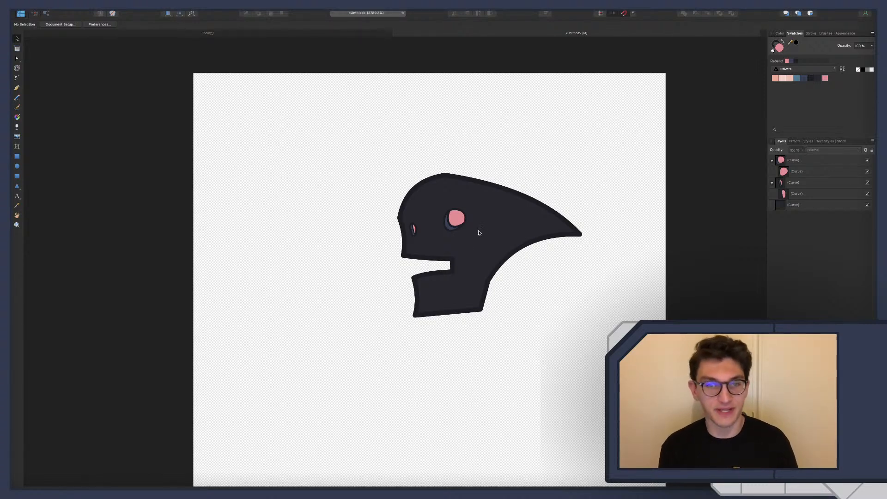
Compare the new head with the finished character in the Enemy_1 document and return to the untitled drawing
{"action": "left_click", "coordinate": [278, 33]}
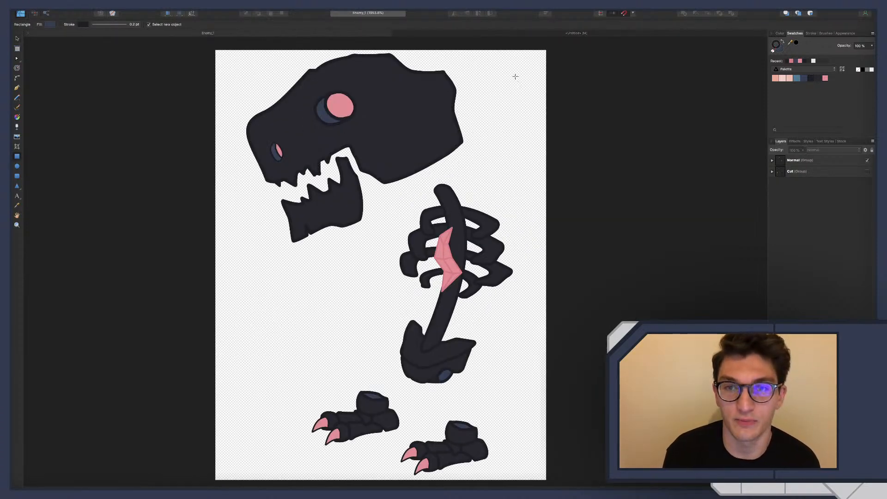
{"action": "left_click", "coordinate": [478, 33]}
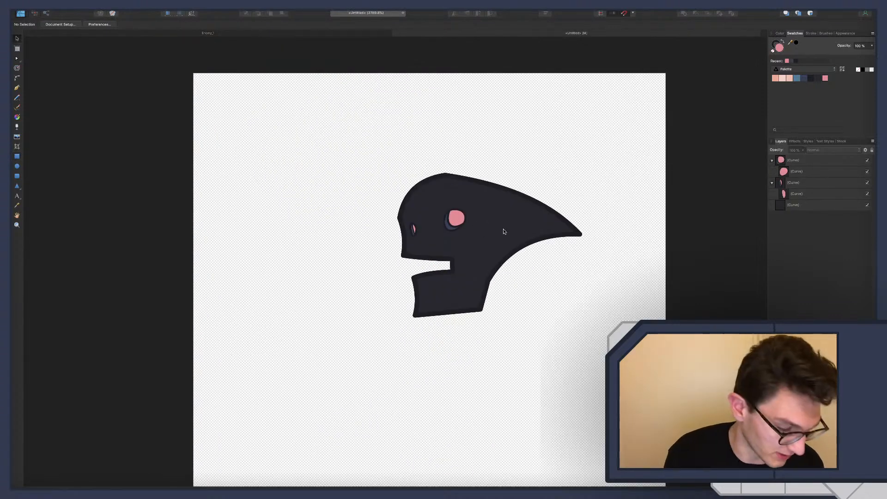
{"action": "left_click", "coordinate": [308, 34]}
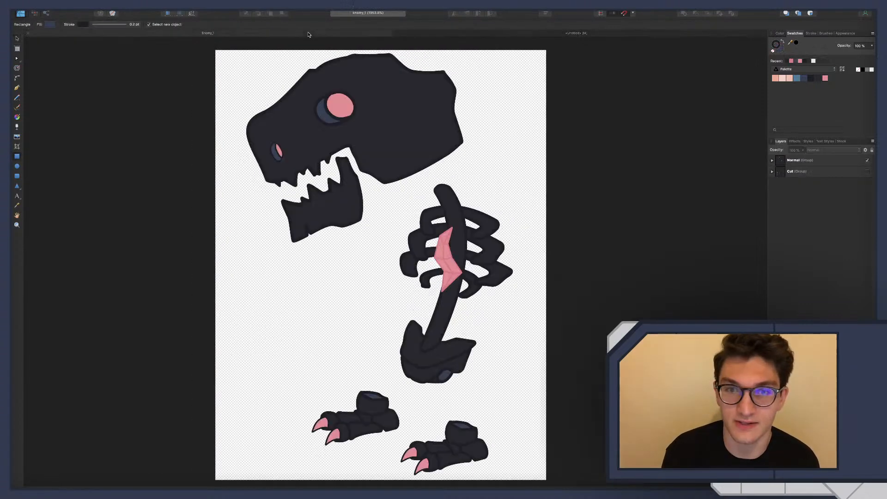
{"action": "left_click", "coordinate": [451, 34]}
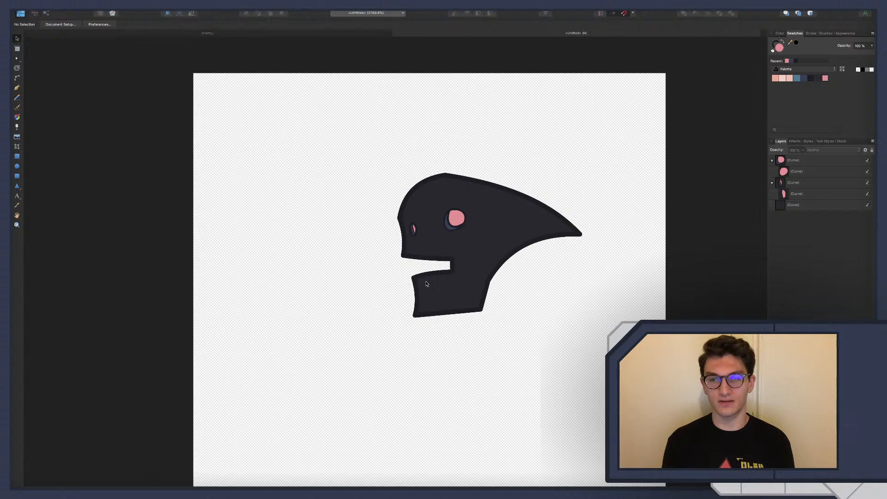
Group the head outline, the eye and the small front shape together
{"action": "scroll", "coordinate": [459, 299], "scroll_direction": "down", "scroll_amount": 5, "text": "ctrl"}
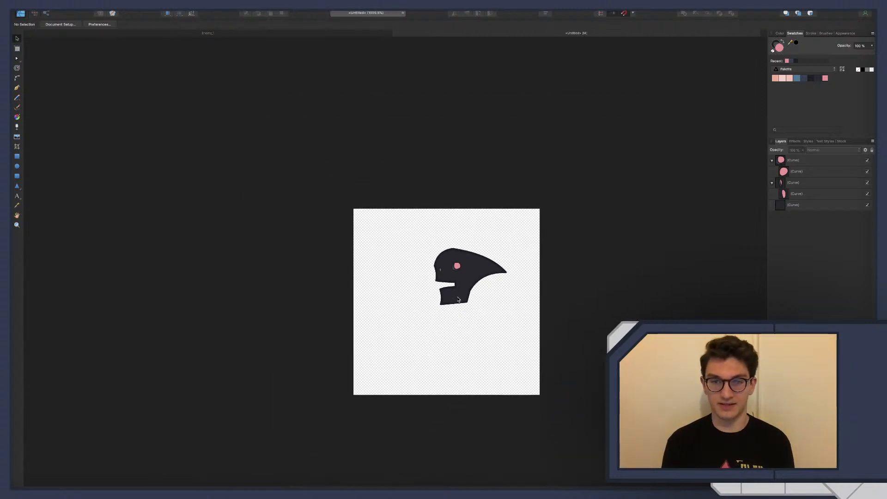
{"action": "scroll", "coordinate": [459, 300], "scroll_direction": "up", "scroll_amount": 6, "text": "ctrl"}
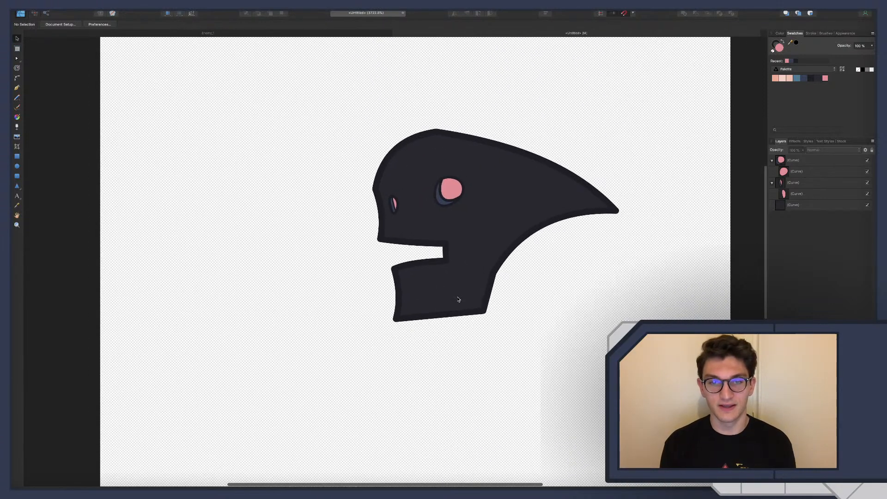
{"action": "scroll", "coordinate": [457, 301], "scroll_direction": "right", "scroll_amount": 1}
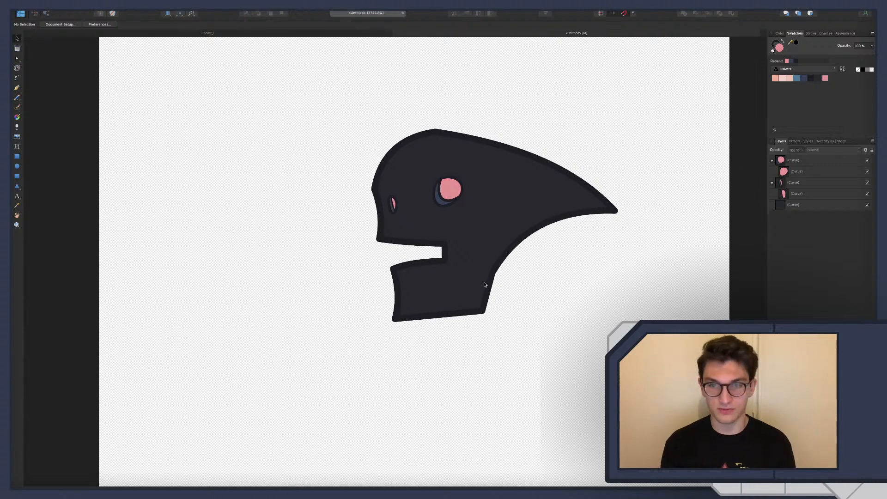
{"action": "left_click", "coordinate": [793, 205]}
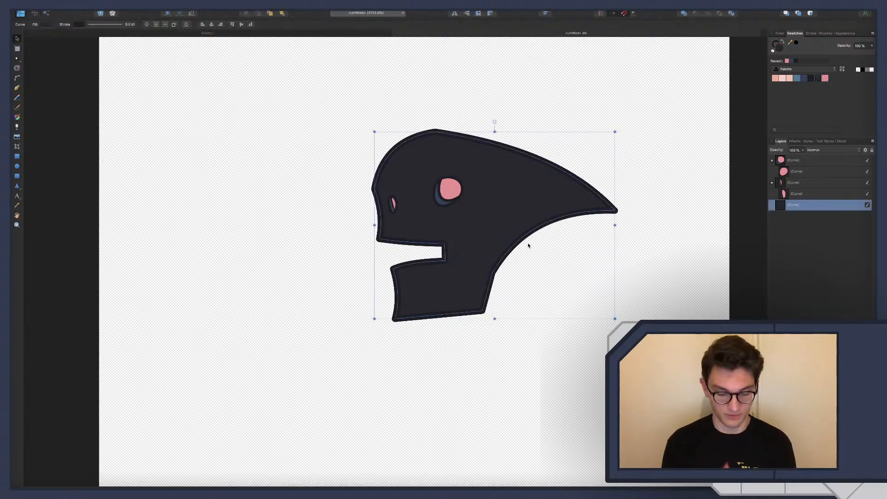
{"action": "left_click", "coordinate": [802, 162], "text": "shift"}
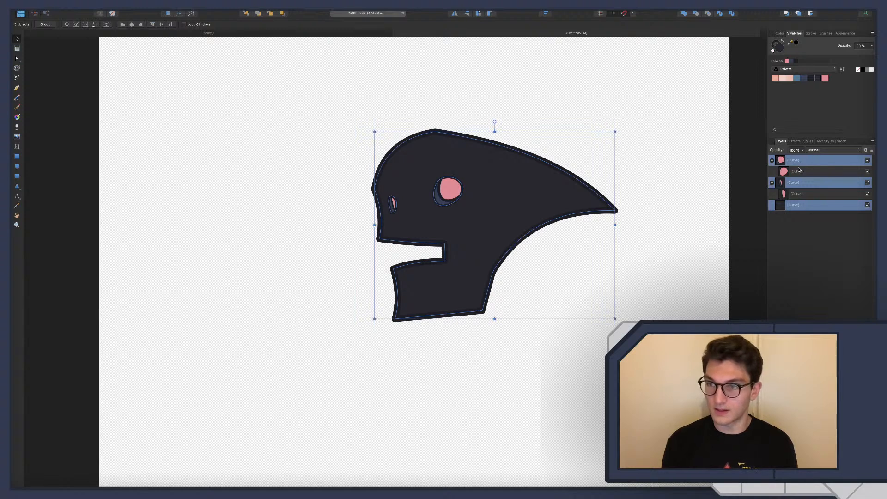
{"action": "key", "text": "super+g"}
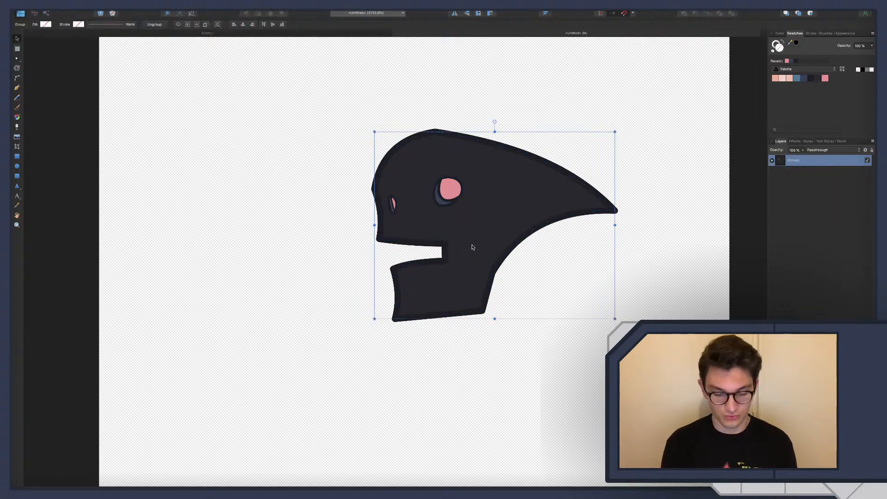
Rotate the head group counterclockwise so the pointed back rises and the jaw angles downward
{"action": "key", "text": "a"}
{"action": "key", "text": "v"}
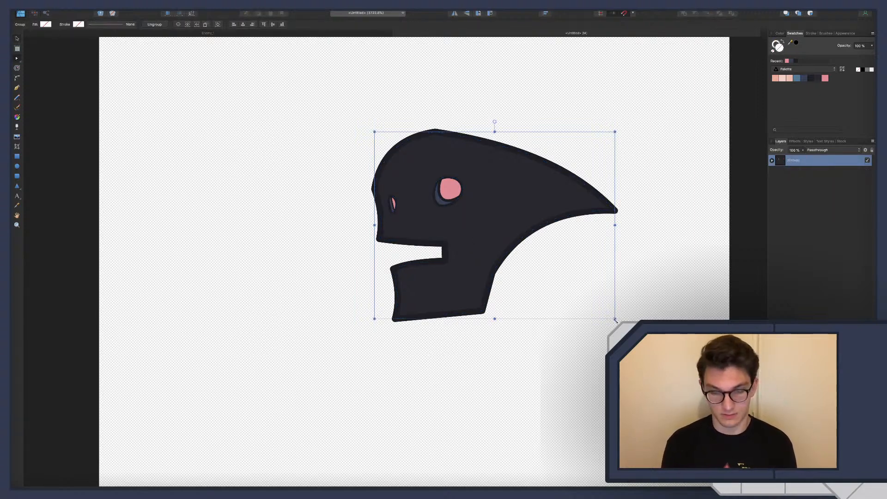
{"action": "left_click_drag", "start_coordinate": [626, 303], "coordinate": [634, 278]}
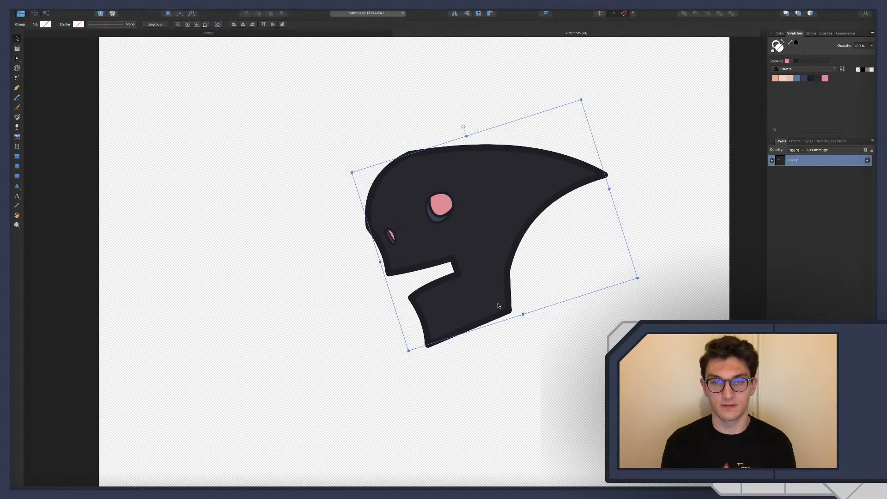
Reposition the head group in the upper middle of the canvas, checking the layout against the Enemy_1 document
{"action": "scroll", "coordinate": [498, 305], "scroll_direction": "down", "scroll_amount": 5}
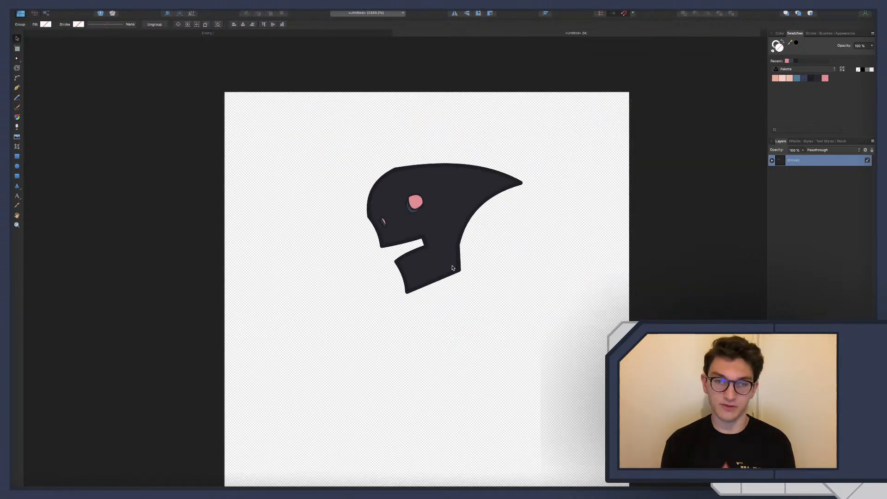
{"action": "left_click_drag", "start_coordinate": [440, 251], "coordinate": [431, 225]}
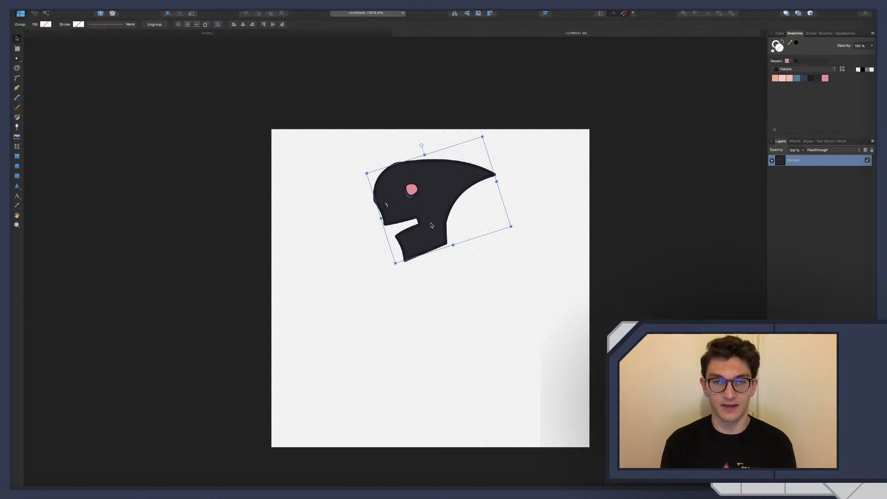
{"action": "left_click", "coordinate": [275, 33]}
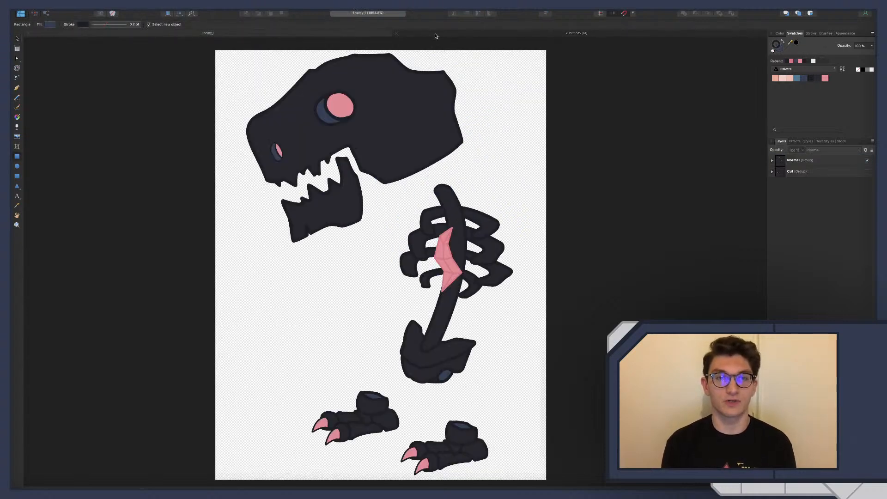
{"action": "left_click", "coordinate": [435, 35]}
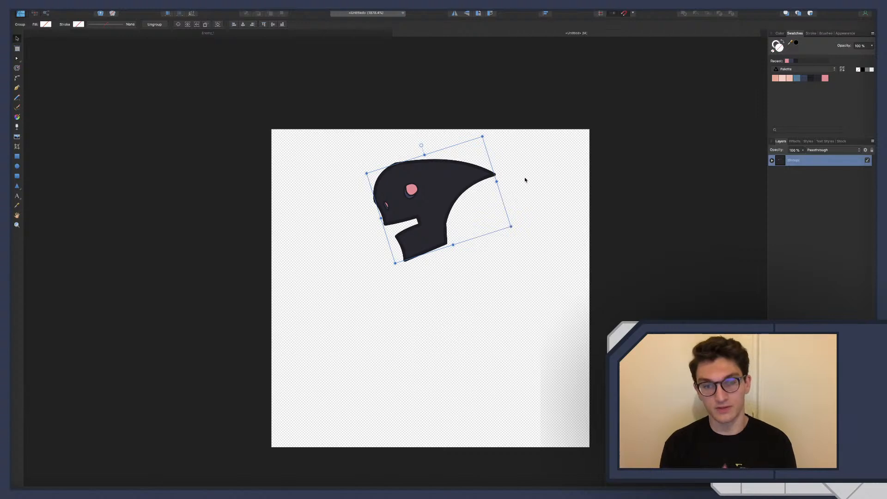
{"action": "left_click_drag", "start_coordinate": [439, 181], "coordinate": [439, 196]}
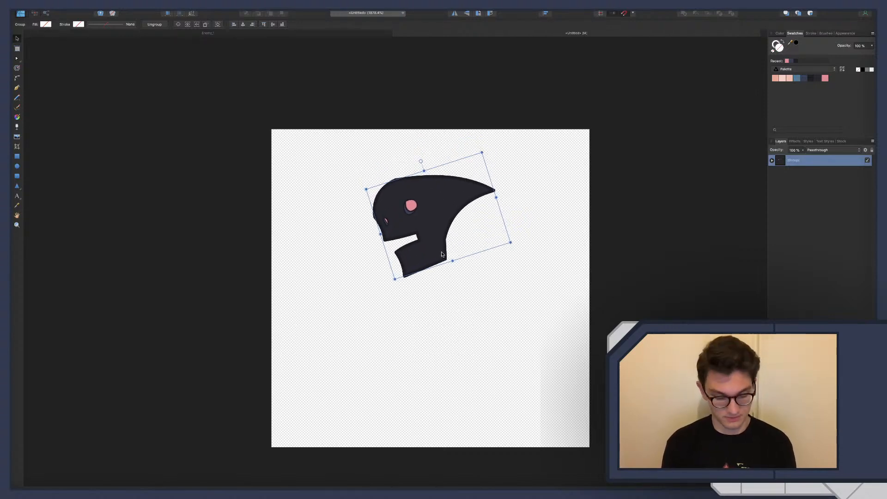
Draw a short line with the Pen tool from below the small front shape to the upper jaw edge and bend it slightly rightward
{"action": "scroll", "coordinate": [442, 253], "scroll_direction": "up", "scroll_amount": 3}
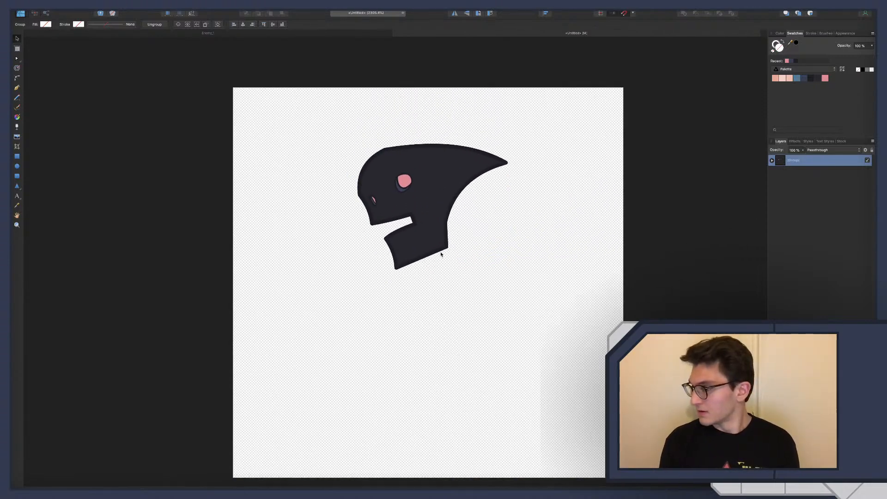
{"action": "scroll", "coordinate": [441, 253], "scroll_direction": "down", "scroll_amount": 3}
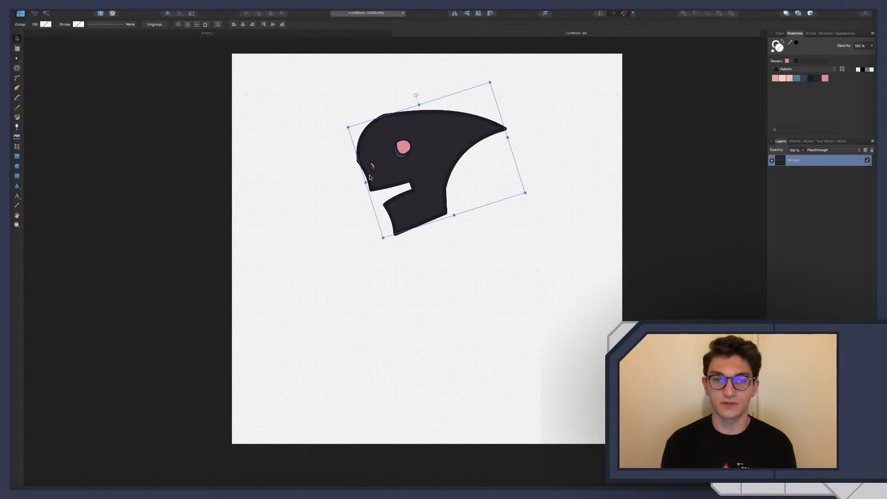
{"action": "scroll", "coordinate": [374, 172], "scroll_direction": "up", "scroll_amount": 2}
{"action": "scroll", "coordinate": [374, 172], "scroll_direction": "up", "scroll_amount": 3}
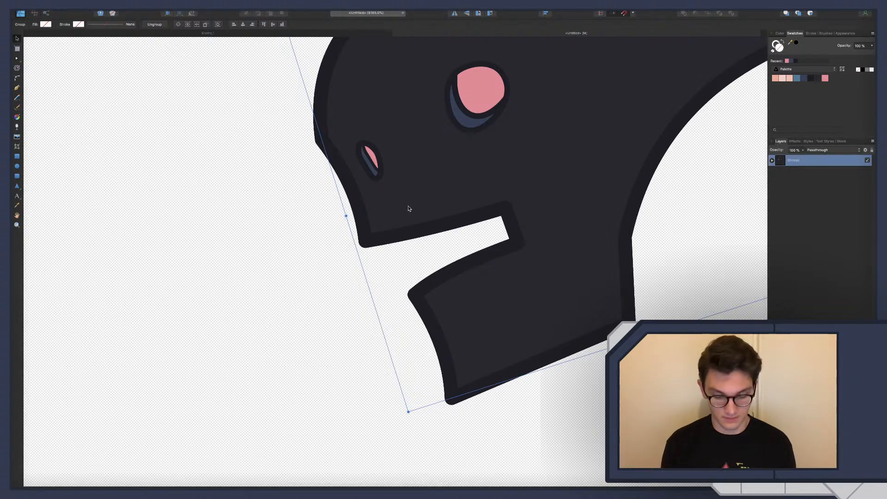
{"action": "key", "text": "p"}
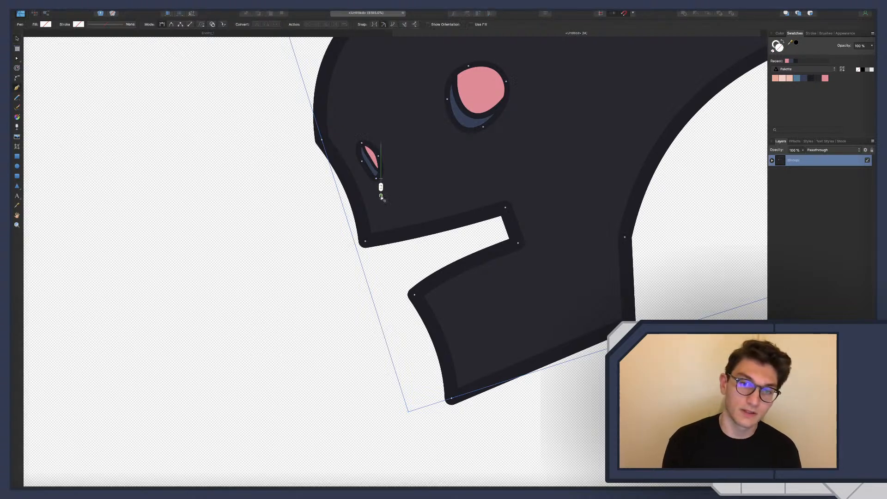
{"action": "left_click_drag", "start_coordinate": [386, 195], "coordinate": [386, 220]}
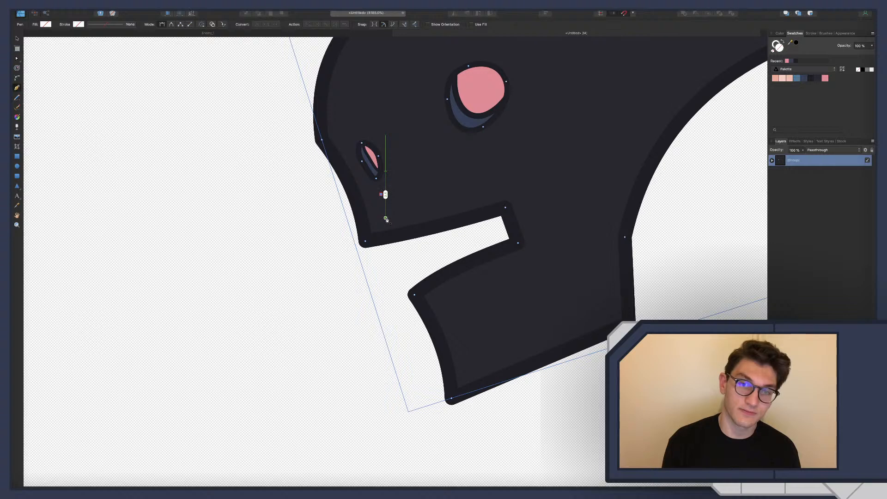
{"action": "left_click", "coordinate": [388, 230]}
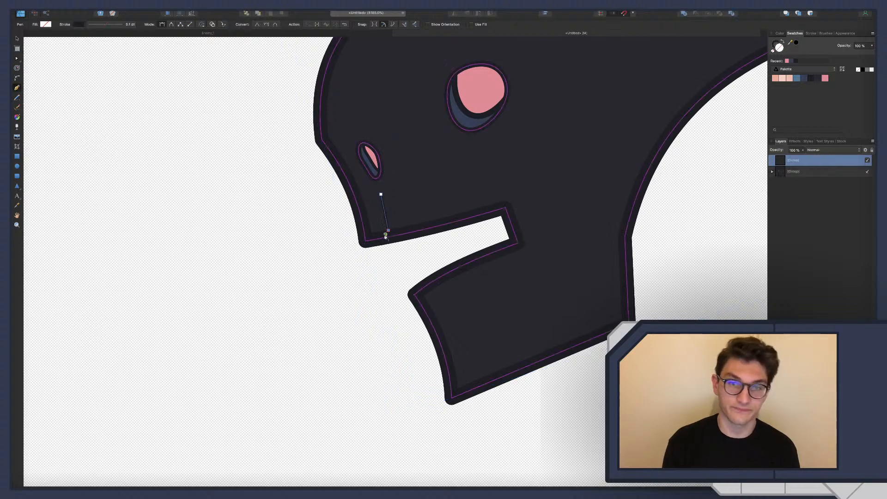
{"action": "key", "text": "a"}
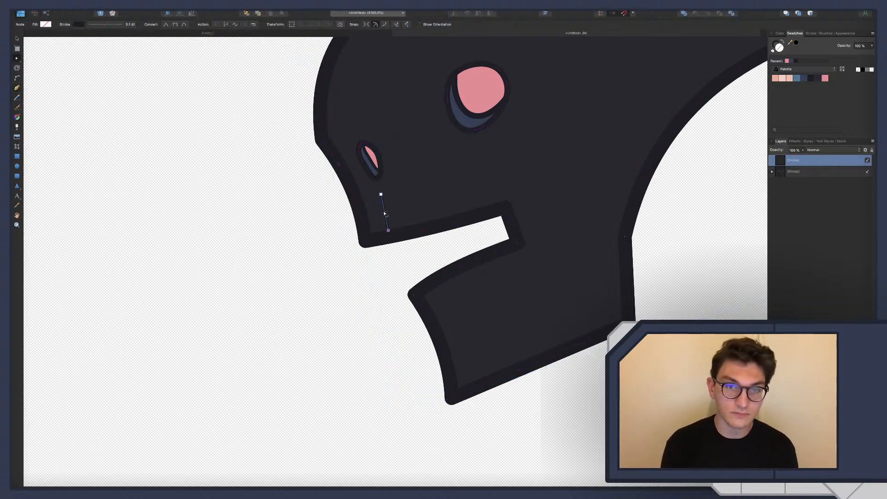
{"action": "left_click_drag", "start_coordinate": [386, 212], "coordinate": [388, 211]}
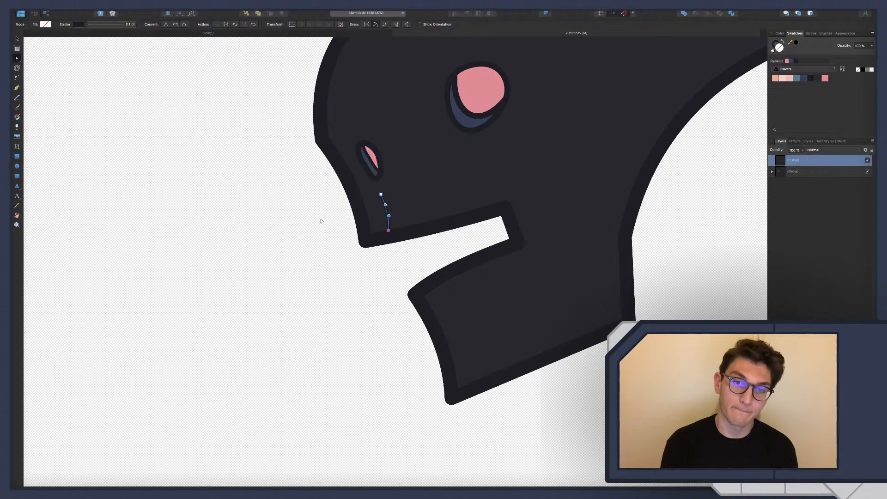
Duplicate the short curved jaw line, place the copy to its right along the upper jaw, and deselect it
{"action": "left_click", "coordinate": [337, 224]}
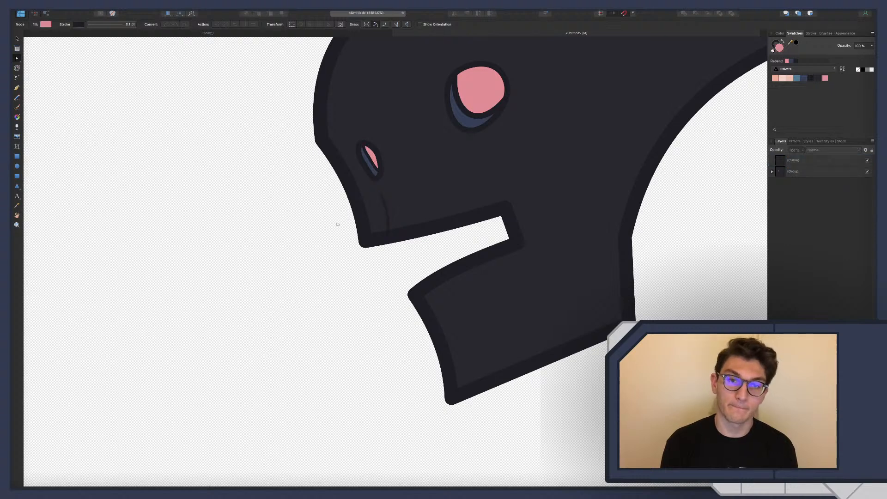
{"action": "left_click", "coordinate": [387, 216]}
{"action": "key", "text": "v"}
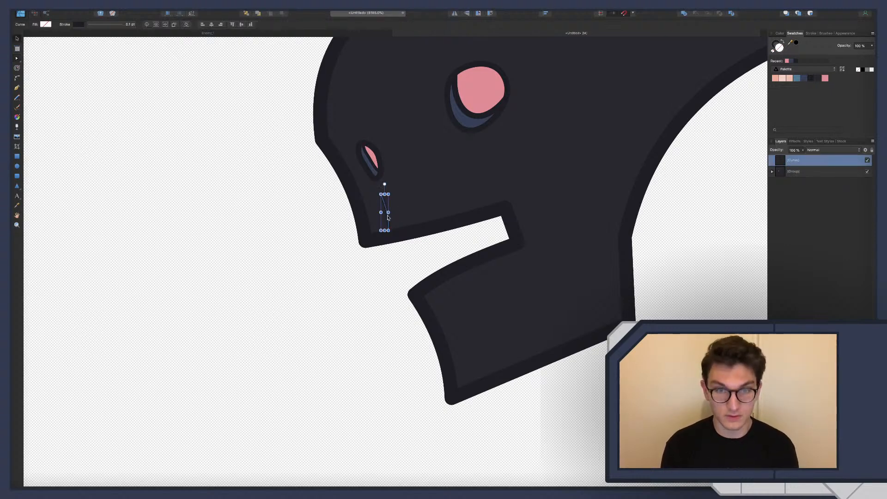
{"action": "key", "text": "super+j"}
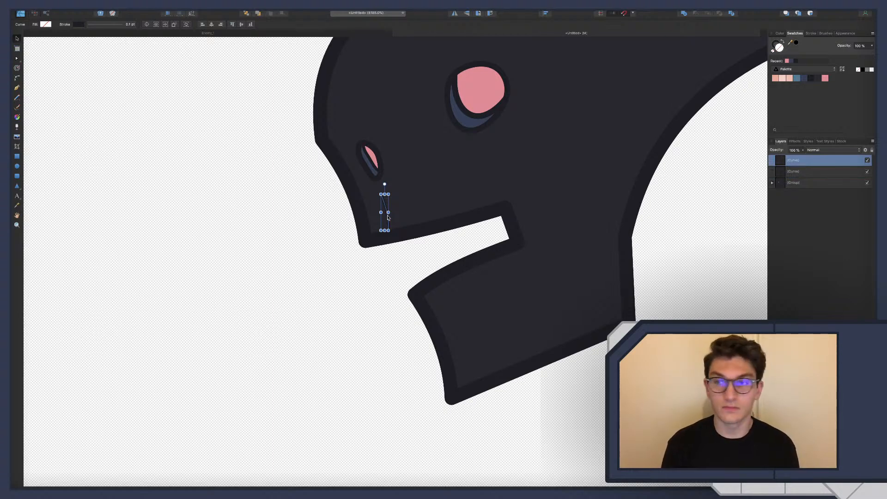
{"action": "left_click_drag", "start_coordinate": [384, 205], "coordinate": [414, 202]}
{"action": "left_click", "coordinate": [367, 277]}
{"action": "scroll", "coordinate": [457, 298], "scroll_direction": "down", "scroll_amount": 10}
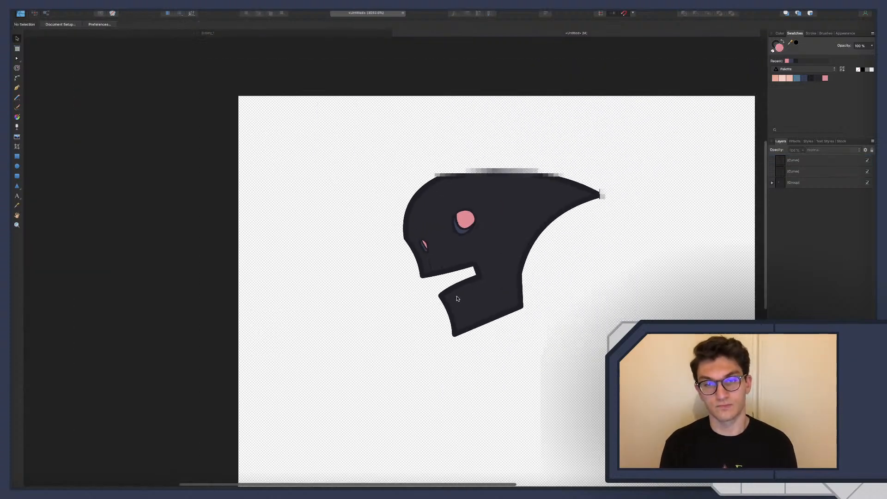
{"action": "scroll", "coordinate": [465, 292], "scroll_direction": "up", "scroll_amount": 3}
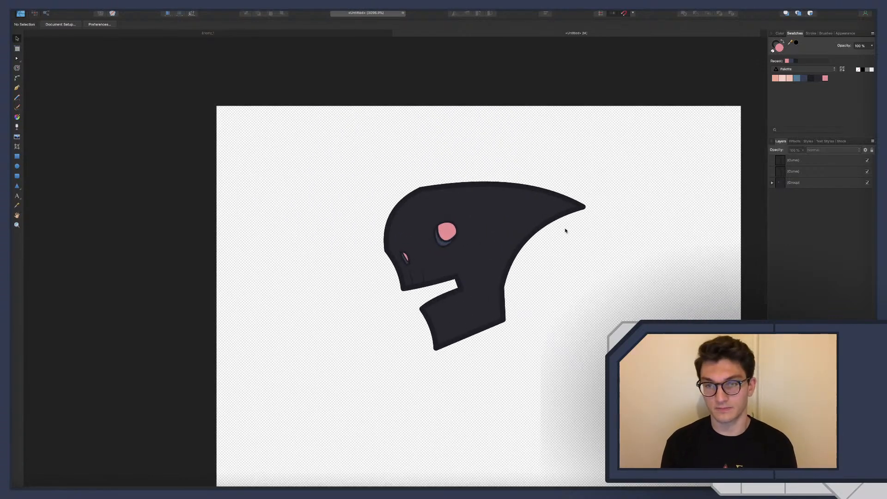
Nest both short jaw line curves inside the head outline curve of the head group and deselect everything
{"action": "left_click", "coordinate": [772, 183]}
{"action": "left_click", "coordinate": [795, 172]}
{"action": "left_click", "coordinate": [795, 159], "text": "shift"}
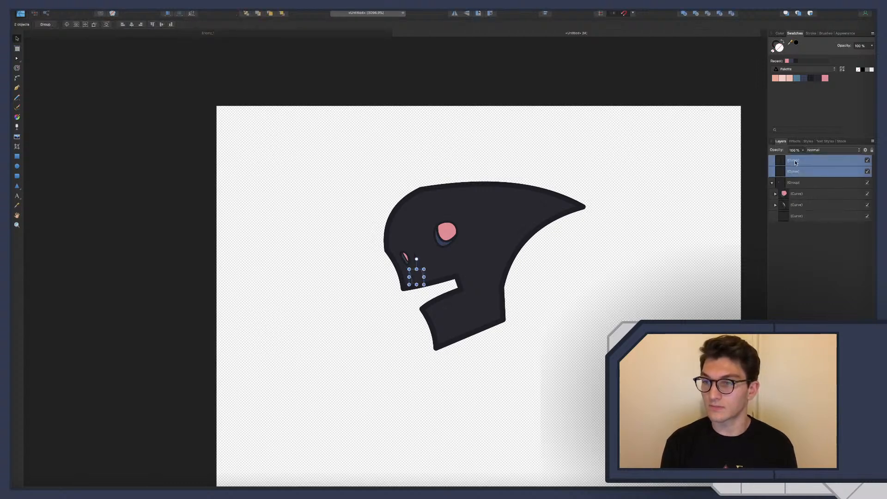
{"action": "left_click_drag", "start_coordinate": [794, 160], "coordinate": [797, 216]}
{"action": "left_click", "coordinate": [798, 257]}
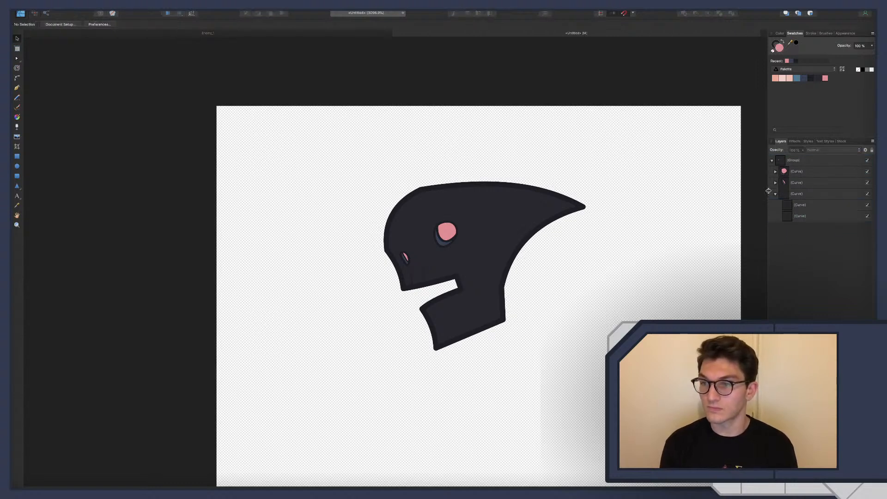
Select the head outline curve and inspect the mouth and jaw up close, including the empty canvas below
{"action": "left_click", "coordinate": [790, 194]}
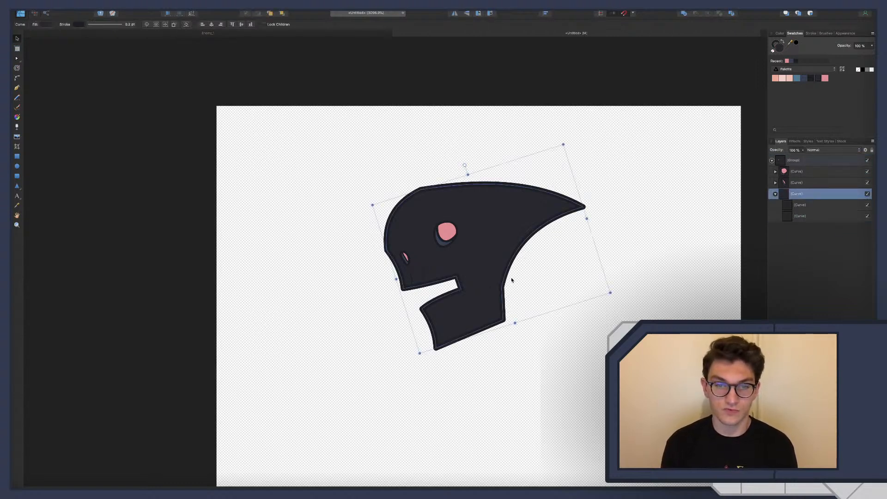
{"action": "scroll", "coordinate": [511, 279], "scroll_direction": "down", "scroll_amount": 5}
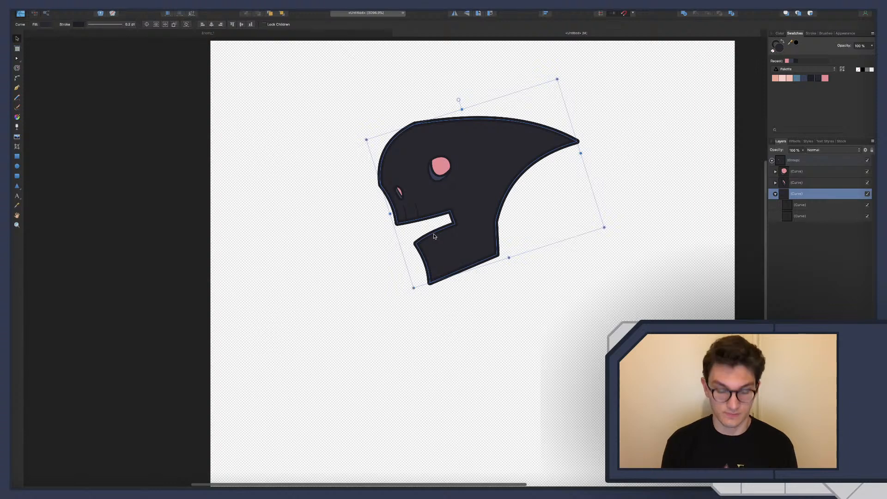
{"action": "scroll", "coordinate": [443, 247], "scroll_direction": "up", "scroll_amount": 4, "text": "ctrl"}
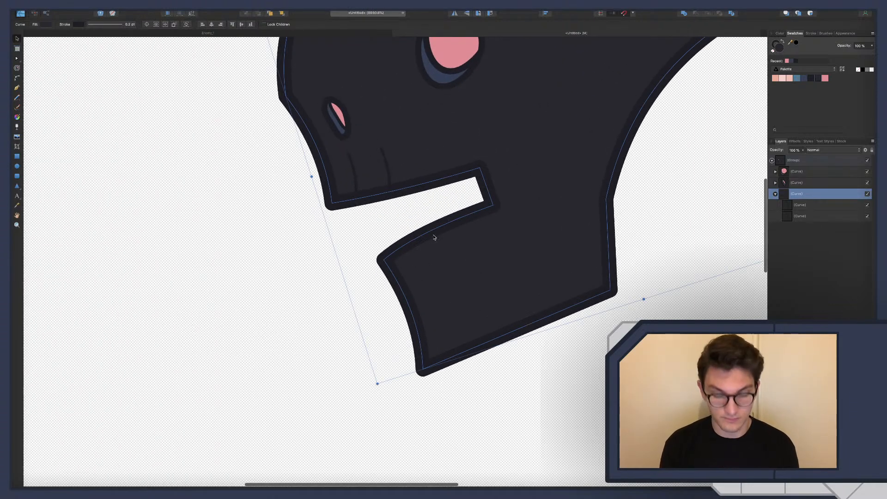
{"action": "key", "text": "a"}
{"action": "key", "text": "v"}
{"action": "scroll", "coordinate": [422, 240], "scroll_direction": "down", "scroll_amount": 5, "text": "ctrl"}
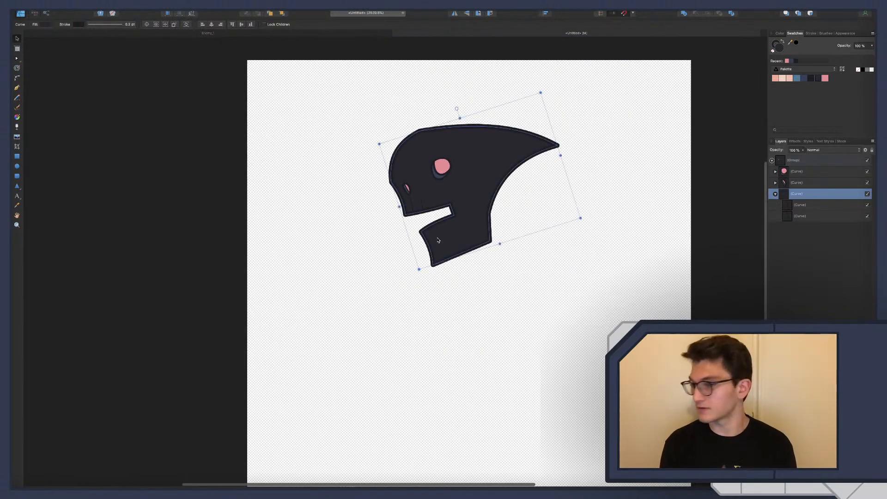
{"action": "scroll", "coordinate": [438, 240], "scroll_direction": "right", "scroll_amount": 3}
{"action": "scroll", "coordinate": [440, 245], "scroll_direction": "down", "scroll_amount": 5}
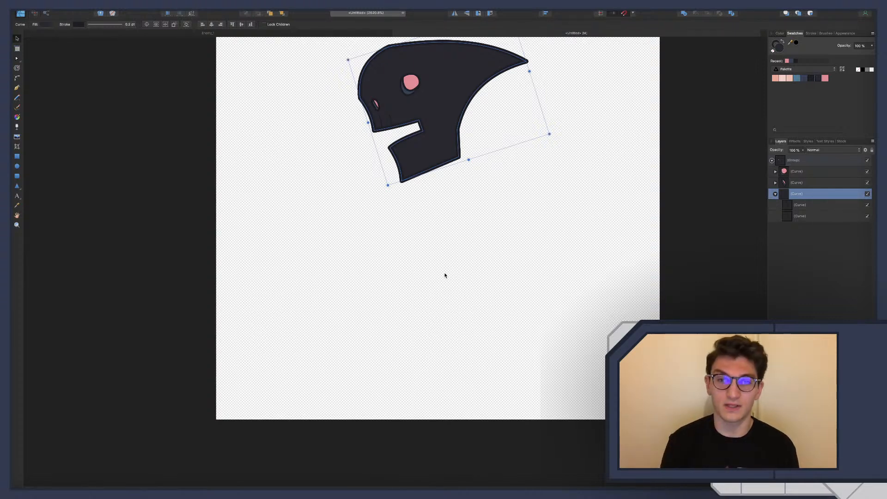
Switch to Chrome and show the full browsing history in a new tab
{"action": "key", "text": "ctrl+Right"}
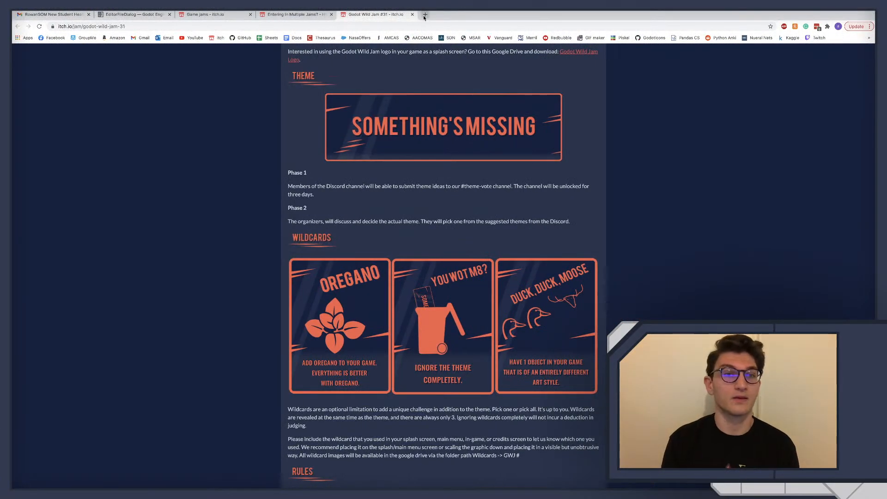
{"action": "left_click", "coordinate": [424, 15]}
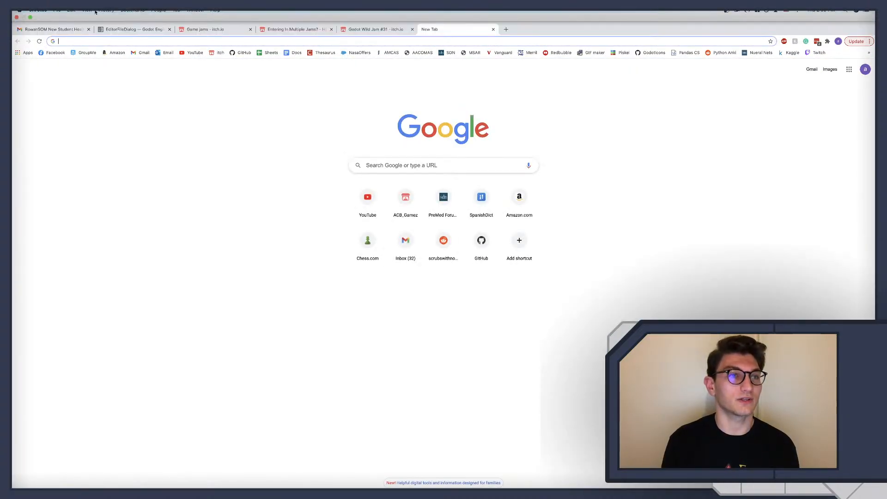
{"action": "left_click", "coordinate": [109, 10]}
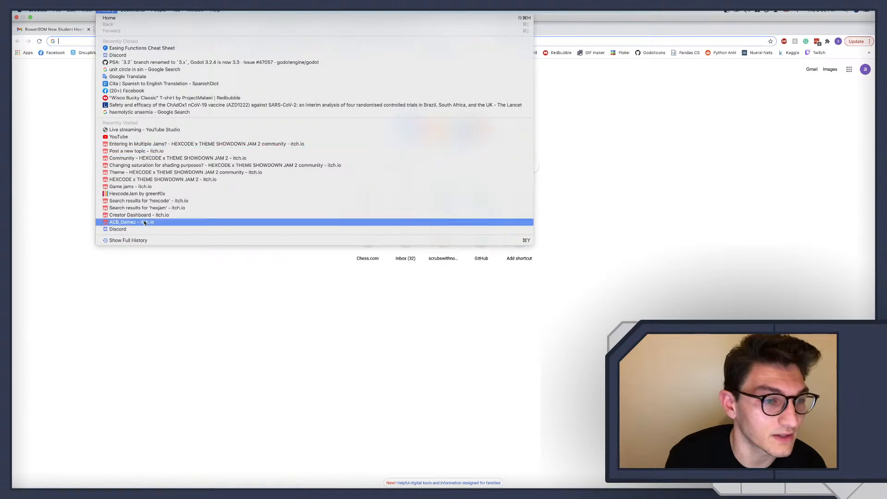
{"action": "left_click", "coordinate": [139, 240]}
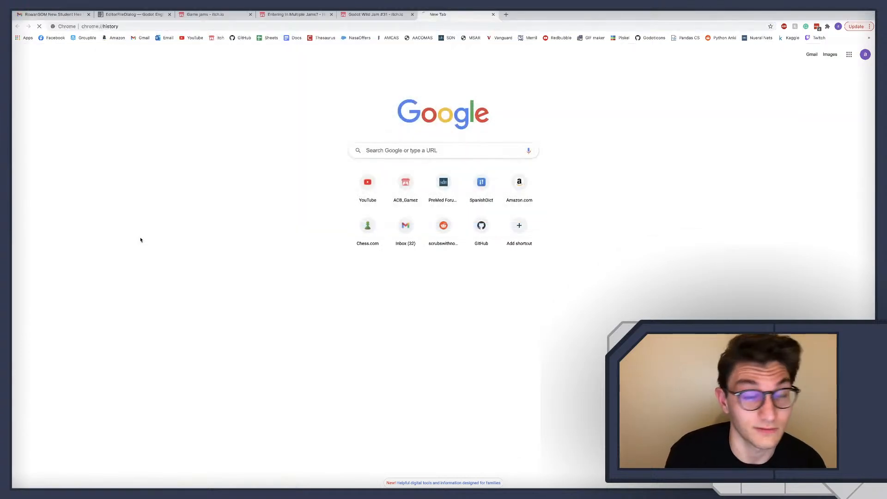
Look through the browsing history back to March 17 for the cartoon spooky skeleton demon stock image and open its page
{"action": "scroll", "coordinate": [416, 198], "scroll_direction": "down", "scroll_amount": 15}
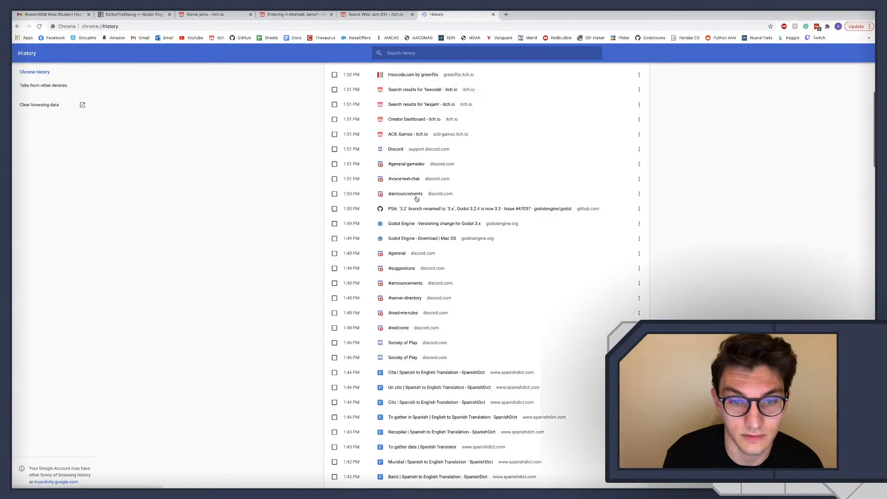
{"action": "scroll", "coordinate": [416, 198], "scroll_direction": "down", "scroll_amount": 15}
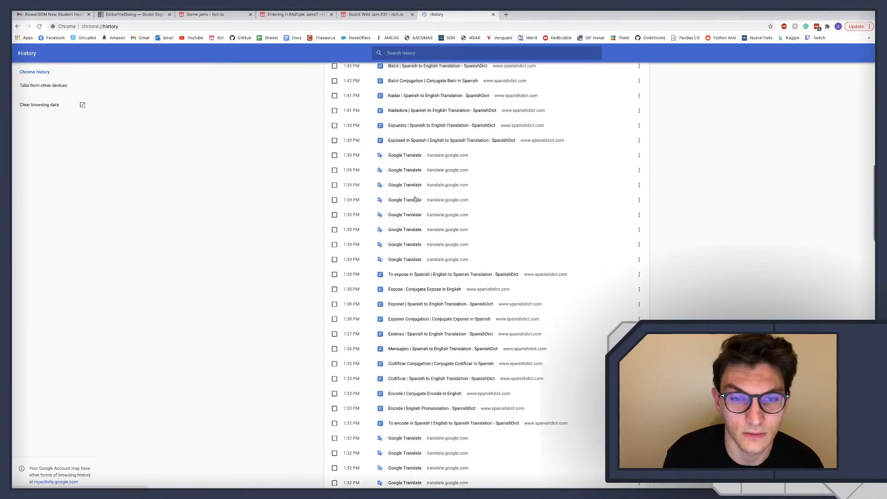
{"action": "scroll", "coordinate": [416, 198], "scroll_direction": "down", "scroll_amount": 15}
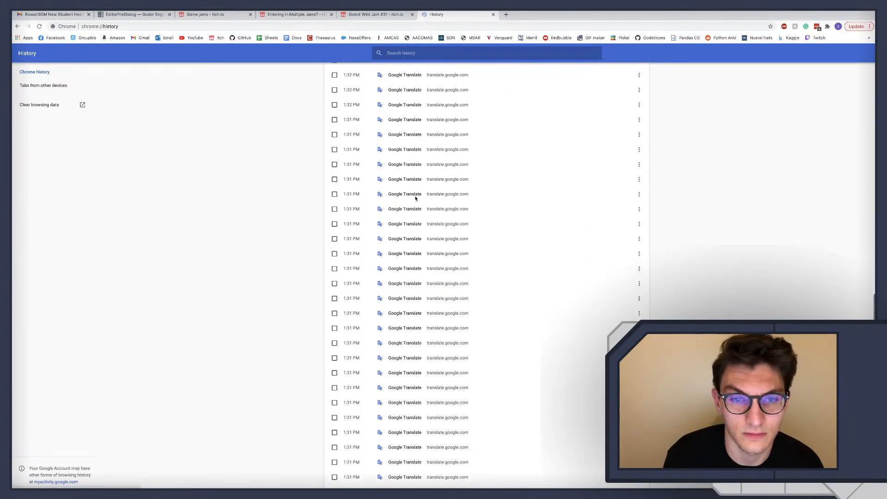
{"action": "scroll", "coordinate": [415, 198], "scroll_direction": "down", "scroll_amount": 3}
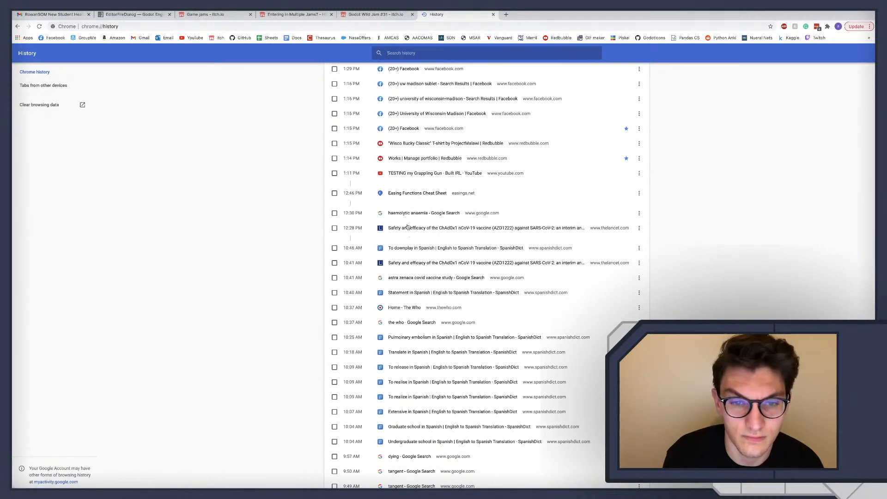
{"action": "scroll", "coordinate": [407, 208], "scroll_direction": "down", "scroll_amount": 5}
{"action": "scroll", "coordinate": [407, 226], "scroll_direction": "down", "scroll_amount": 12}
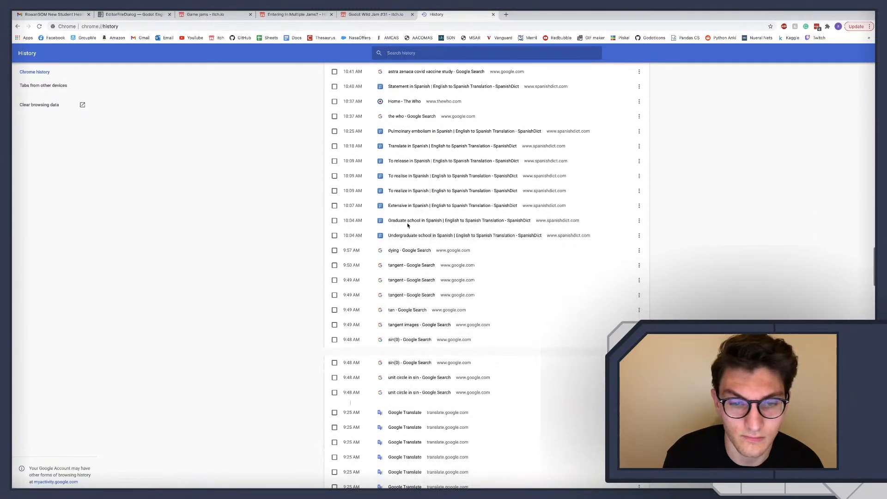
{"action": "scroll", "coordinate": [407, 225], "scroll_direction": "down", "scroll_amount": 10}
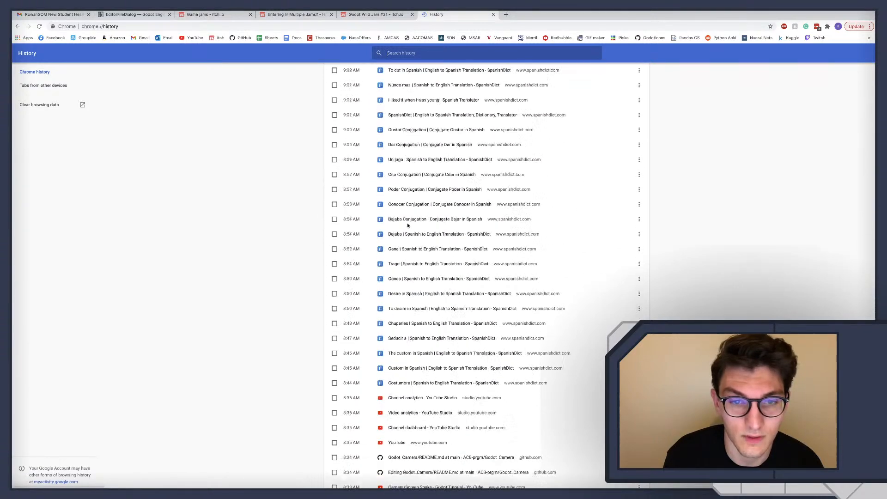
{"action": "scroll", "coordinate": [408, 225], "scroll_direction": "down", "scroll_amount": 10}
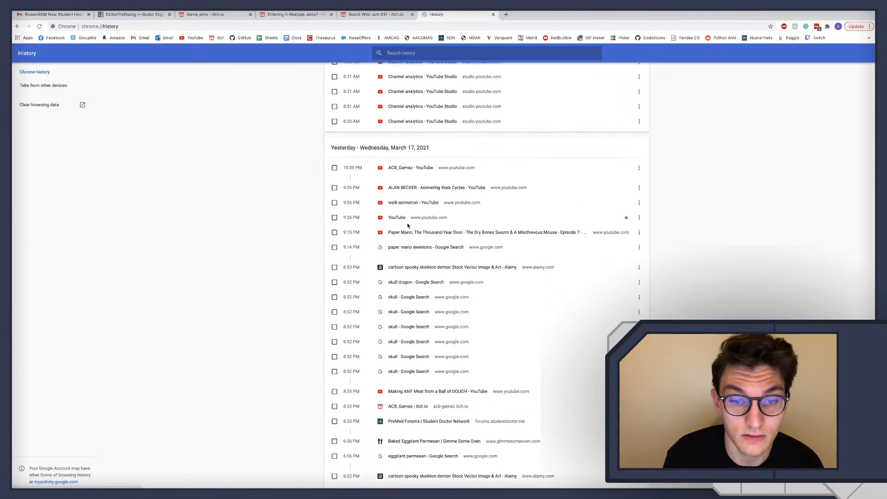
{"action": "left_click", "coordinate": [409, 145]}
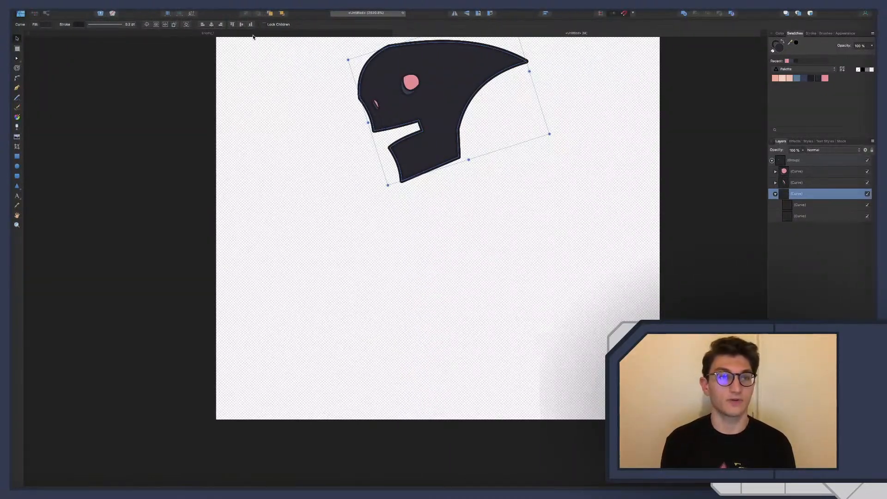
Compare the new enemy head in Affinity Designer with the Enemy_1 body parts and the skeleton demon reference image in Chrome
{"action": "left_click", "coordinate": [252, 34]}
{"action": "scroll", "coordinate": [390, 223], "scroll_direction": "down", "scroll_amount": 1}
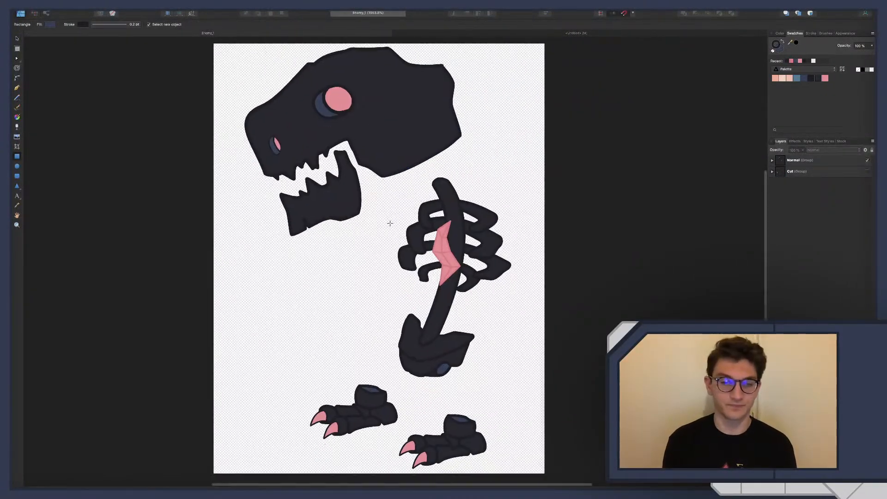
{"action": "scroll", "coordinate": [390, 223], "scroll_direction": "up", "scroll_amount": 1}
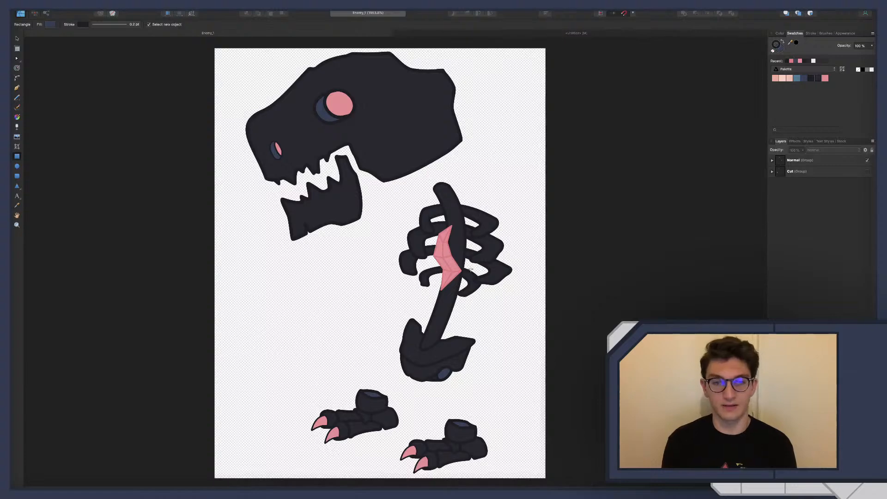
{"action": "left_click", "coordinate": [469, 34]}
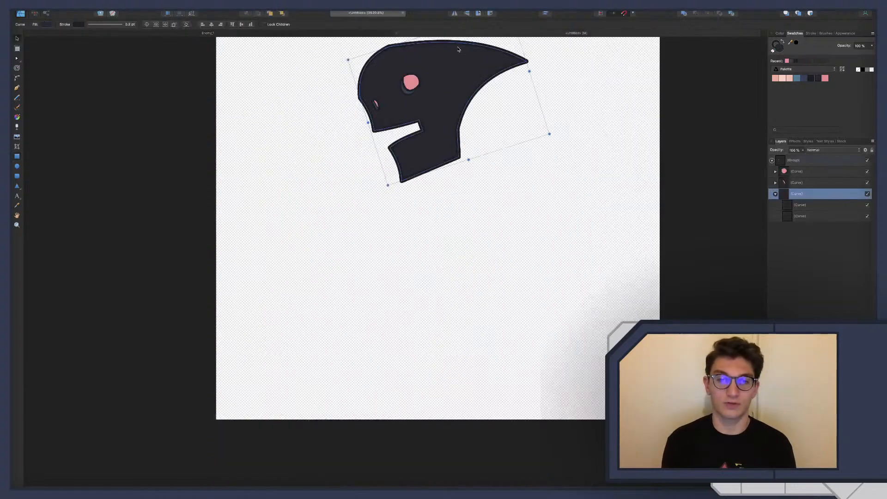
{"action": "key", "text": "ctrl+Right"}
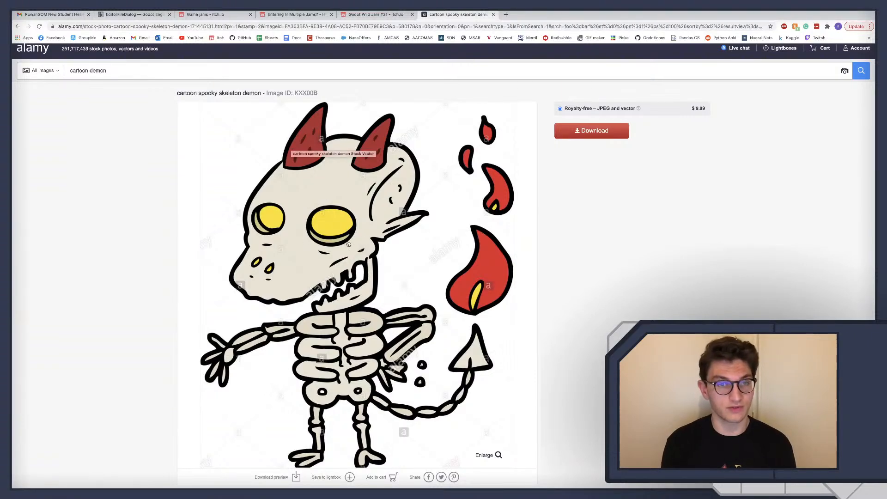
{"action": "key", "text": "ctrl+Left"}
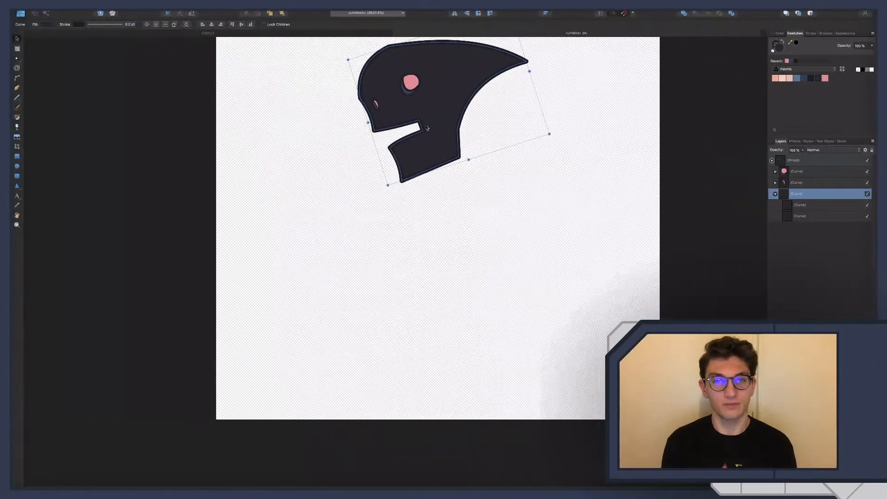
{"action": "scroll", "coordinate": [428, 138], "scroll_direction": "up", "scroll_amount": 2}
{"action": "scroll", "coordinate": [428, 138], "scroll_direction": "up", "scroll_amount": 1}
{"action": "left_click", "coordinate": [427, 139]}
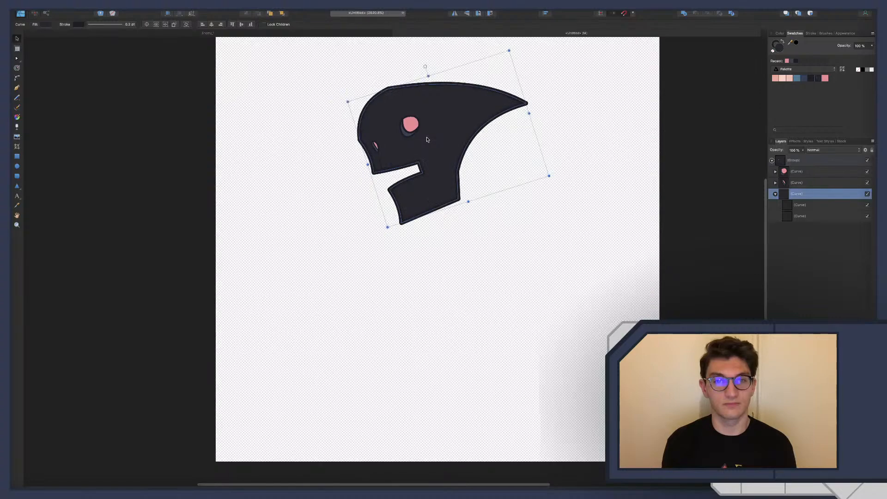
{"action": "key", "text": "ctrl+Right"}
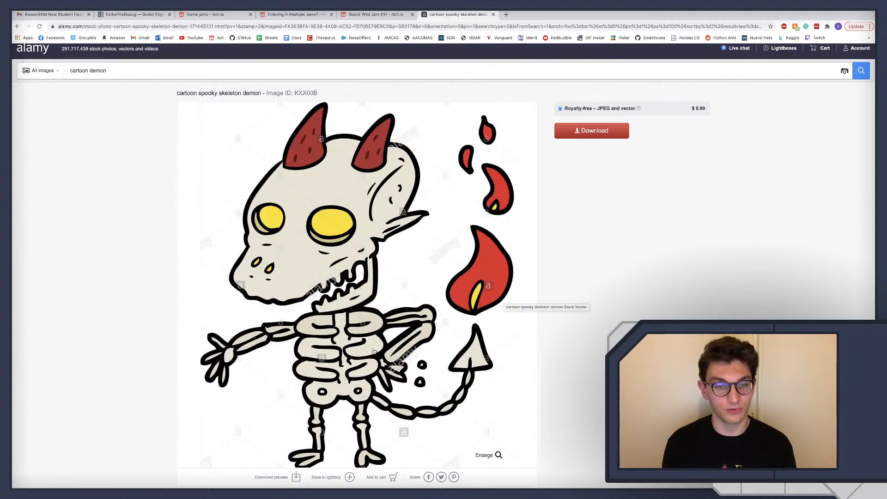
{"action": "key", "text": "ctrl+Left"}
{"action": "key", "text": "ctrl+Right"}
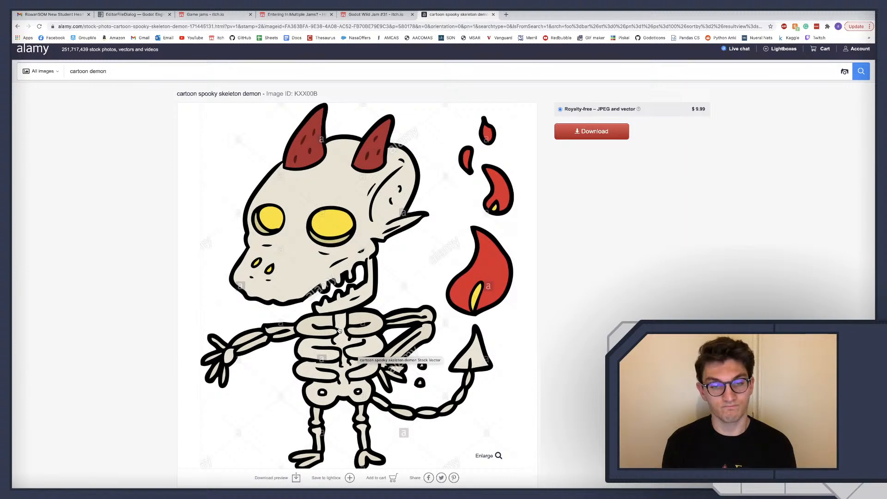
{"action": "key", "text": "ctrl+Left"}
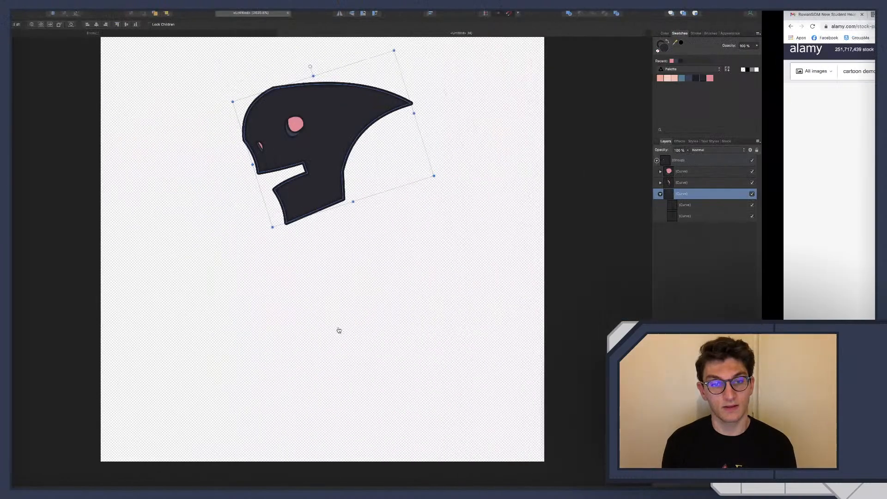
{"action": "left_click", "coordinate": [264, 35]}
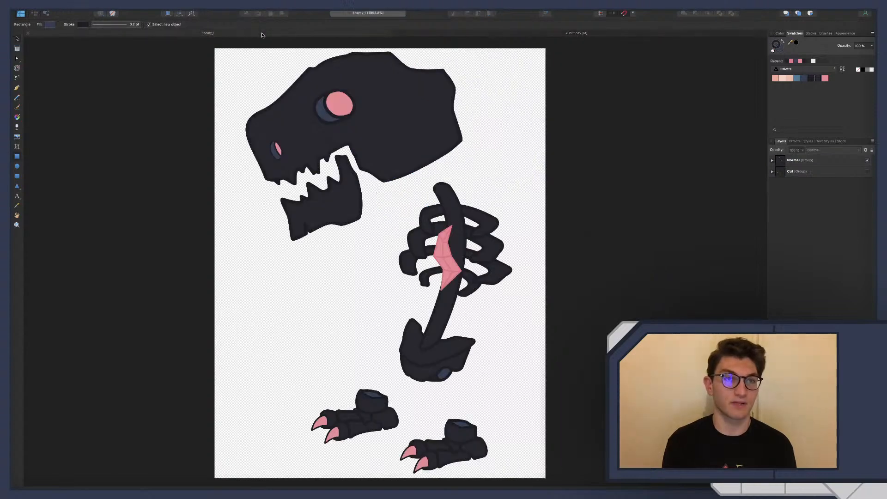
{"action": "left_click", "coordinate": [465, 34]}
{"action": "scroll", "coordinate": [457, 264], "scroll_direction": "up", "scroll_amount": 1}
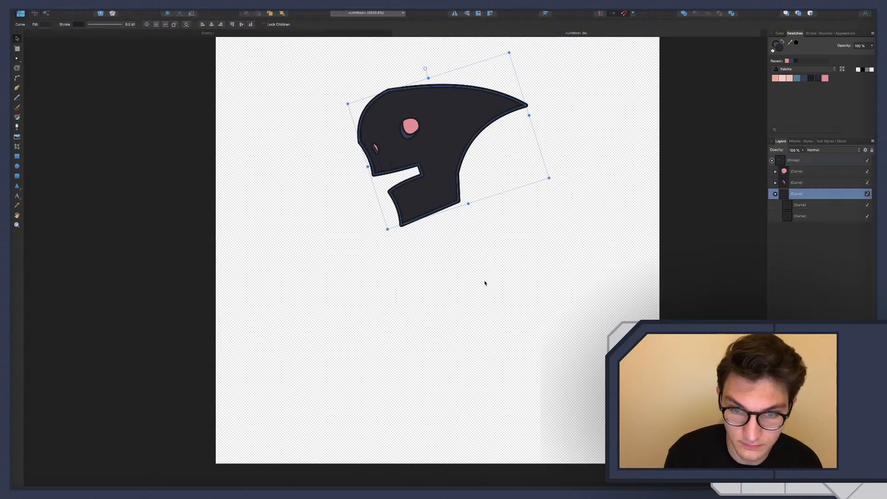
Switch to Chrome and search Google Images for "hood cartoon" in a new tab
{"action": "key", "text": "ctrl+Right"}
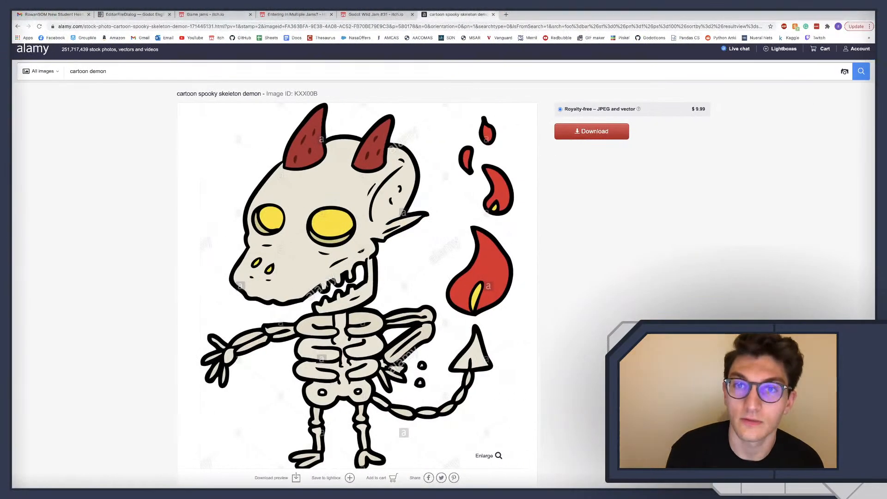
{"action": "left_click", "coordinate": [509, 14]}
{"action": "type", "text": "hood"}
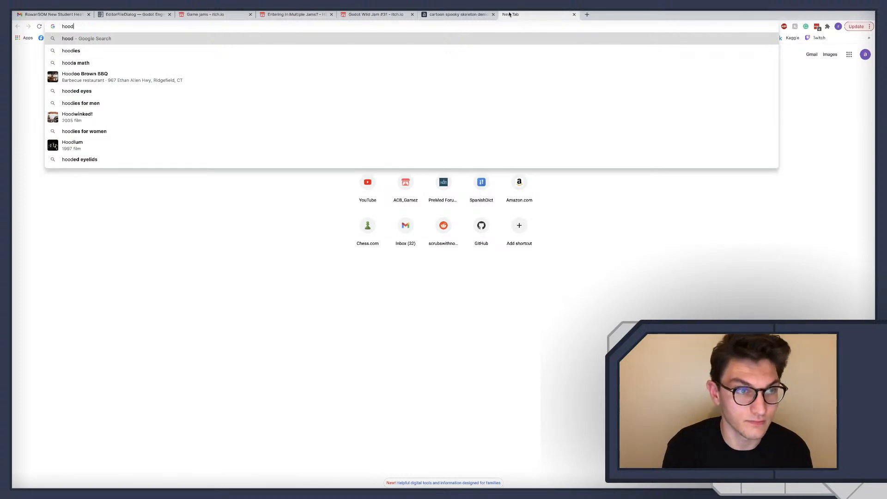
{"action": "type", "text": " cartoon"}
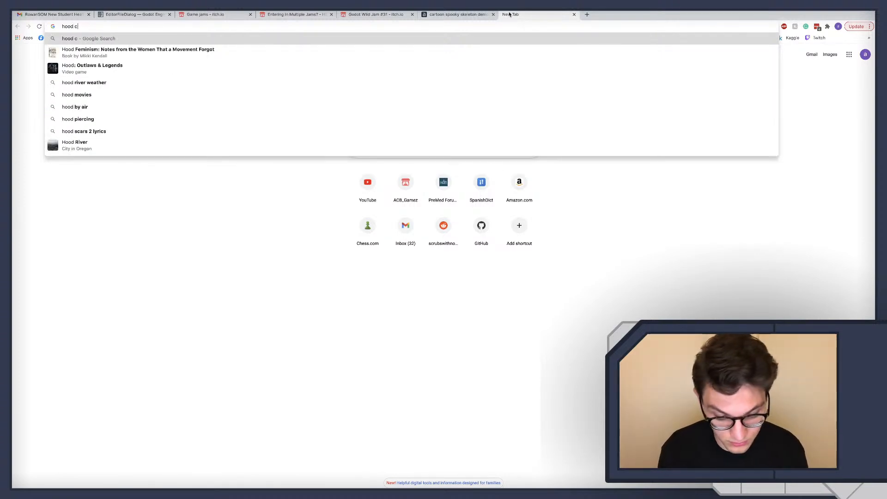
{"action": "key", "text": "Return"}
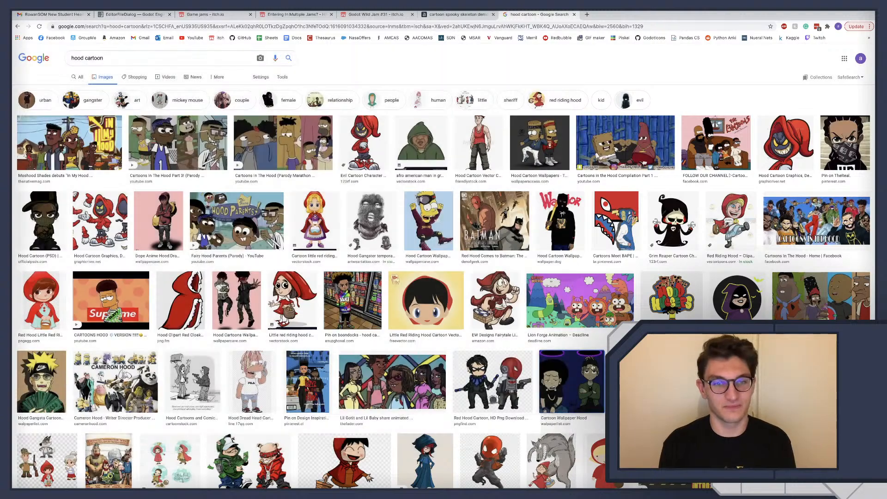
Share the captured screenshot of the hood cartoon image results with a contact through Messages
{"action": "left_click", "coordinate": [572, 381]}
{"action": "left_click", "coordinate": [822, 451]}
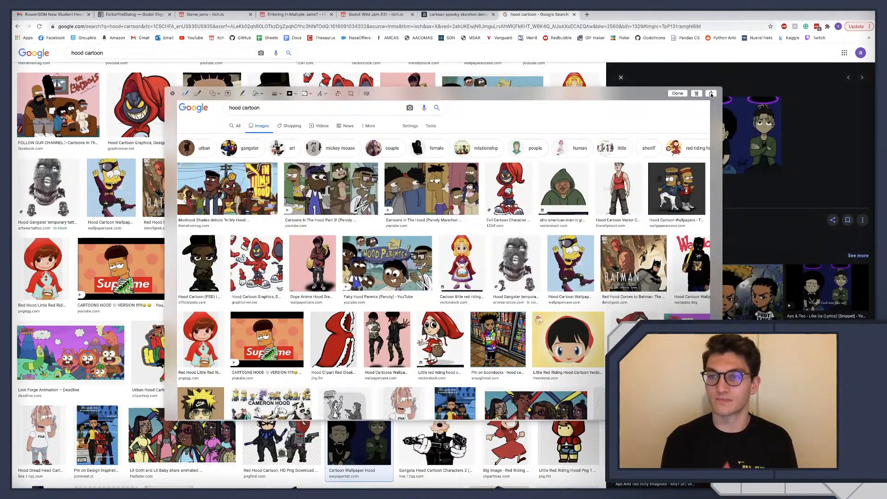
{"action": "left_click", "coordinate": [711, 94]}
{"action": "left_click", "coordinate": [562, 262]}
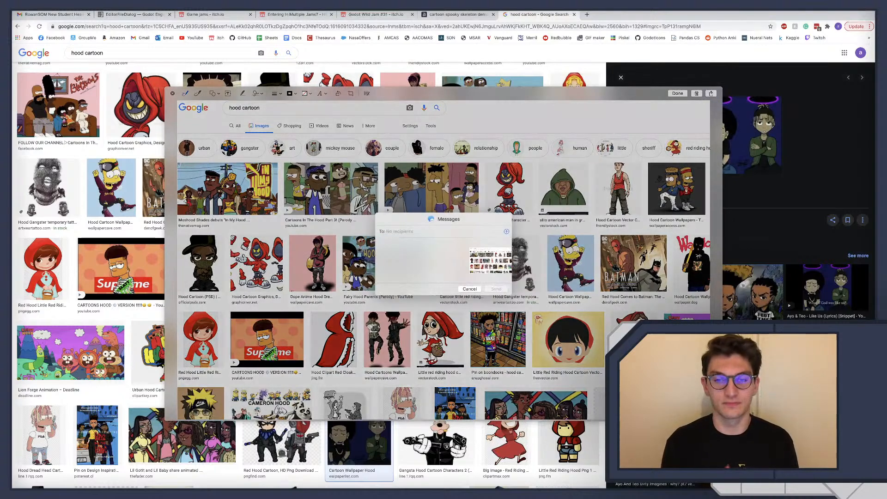
{"action": "type", "text": "Abiga"}
{"action": "key", "text": "Return"}
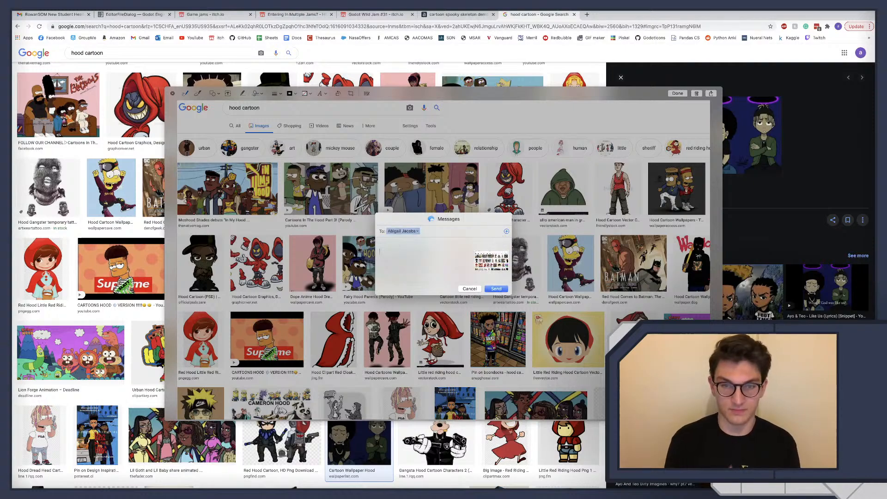
{"action": "key", "text": "Return"}
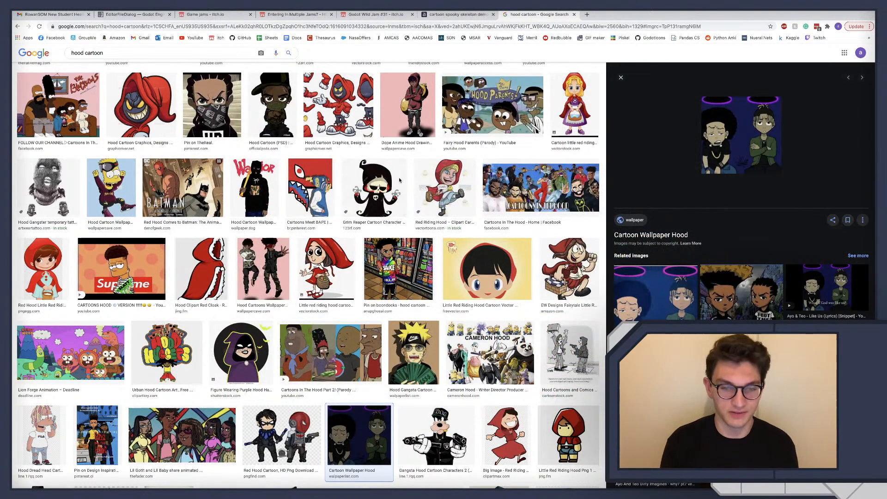
Change the Google Images search to "hoodie cartoon"
{"action": "scroll", "coordinate": [400, 180], "scroll_direction": "up", "scroll_amount": 3}
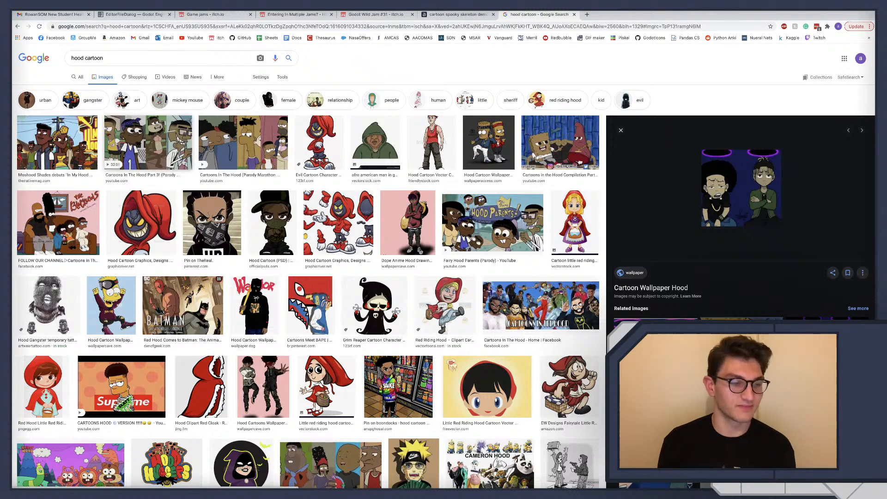
{"action": "left_click", "coordinate": [85, 58]}
{"action": "type", "text": "ie"}
{"action": "key", "text": "Return"}
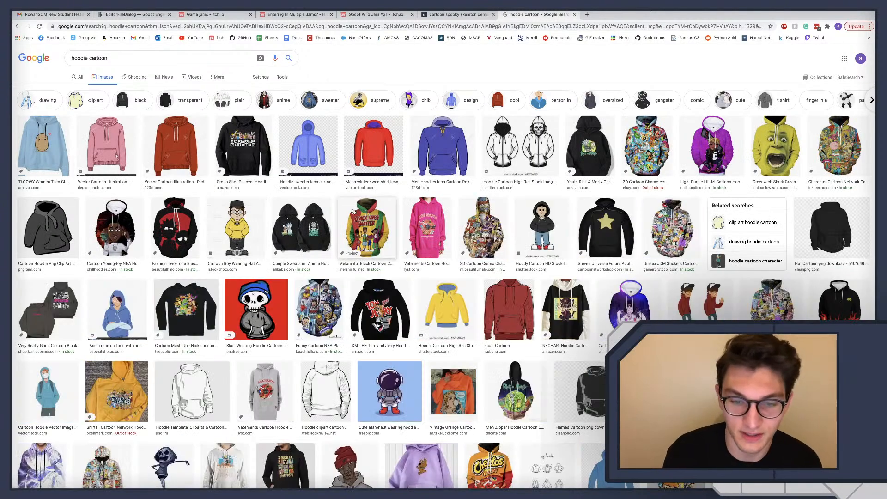
Close the hoodie cartoon search tab and switch back to the enemy drawing in Affinity Designer
{"action": "left_click", "coordinate": [574, 14]}
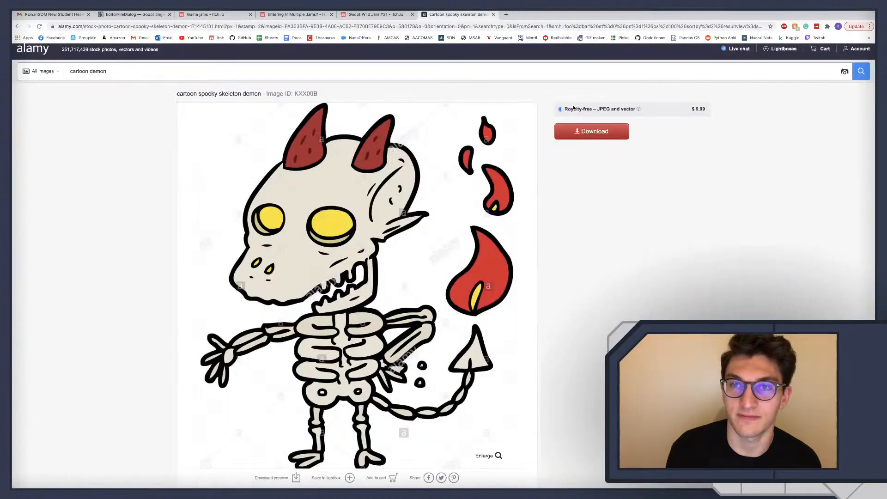
{"action": "key", "text": "super+Left"}
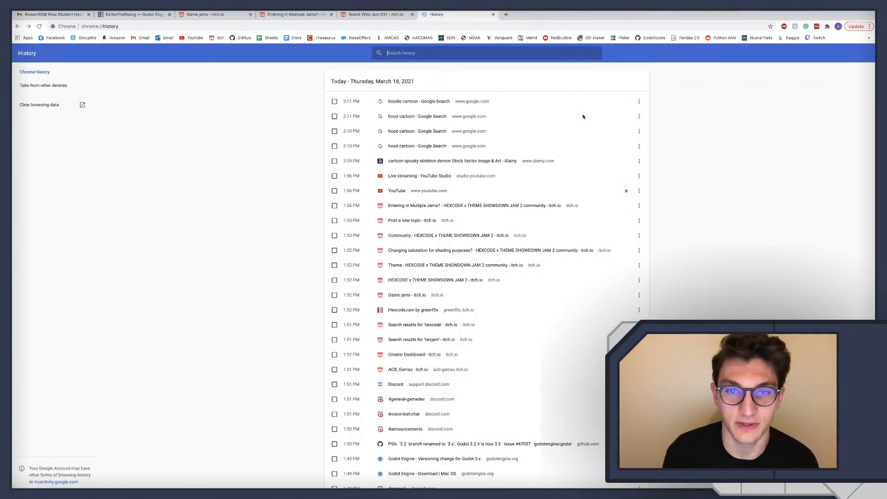
{"action": "key", "text": "super+Right"}
{"action": "key", "text": "ctrl+Left"}
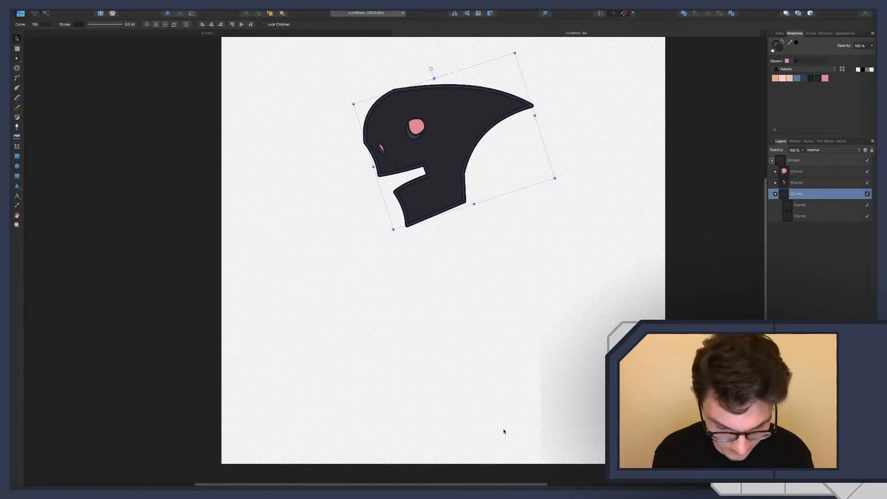
Draw a closed four-sided torso outline with straight edges below the head using the Pen tool, wider at its lower end
{"action": "key", "text": "p"}
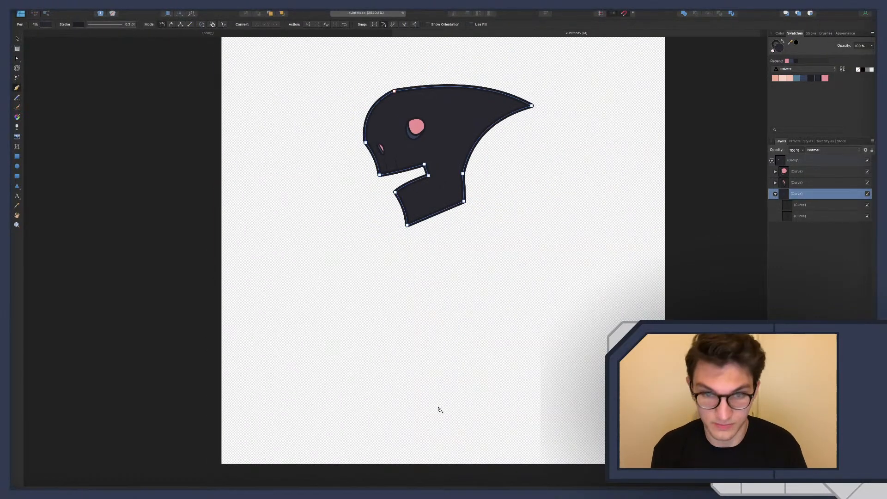
{"action": "left_click", "coordinate": [421, 263]}
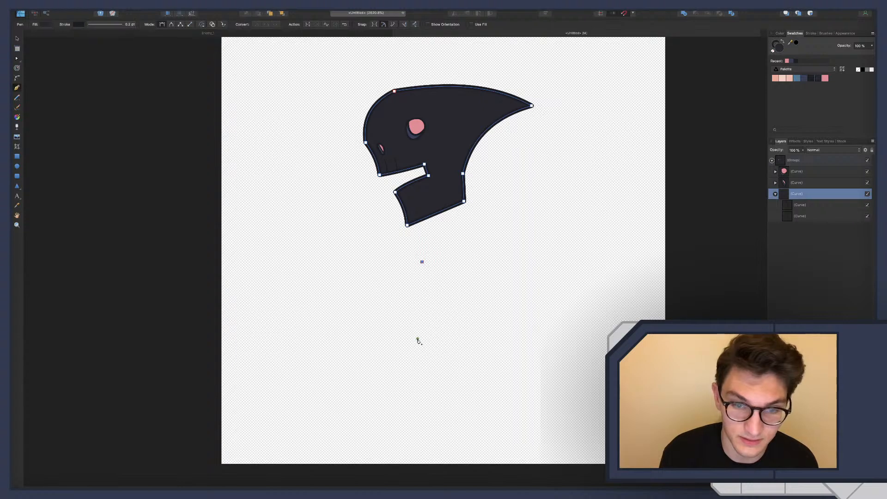
{"action": "left_click", "coordinate": [431, 362]}
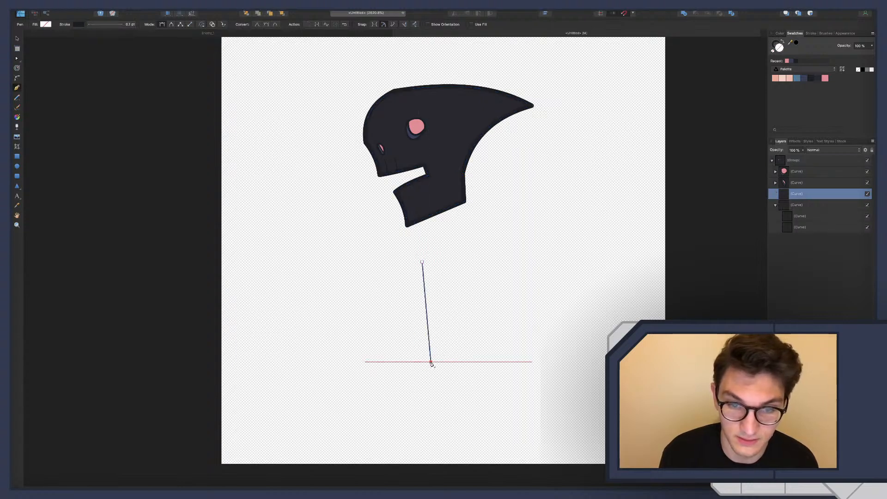
{"action": "left_click", "coordinate": [499, 339]}
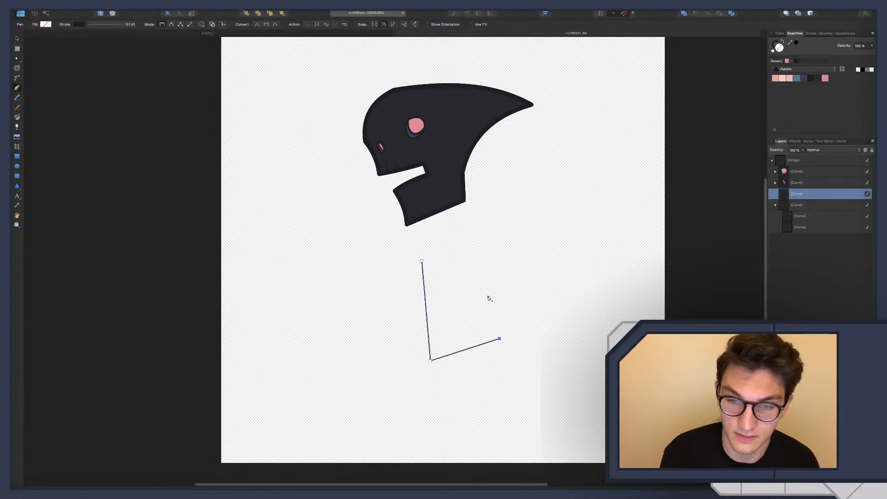
{"action": "left_click", "coordinate": [472, 240]}
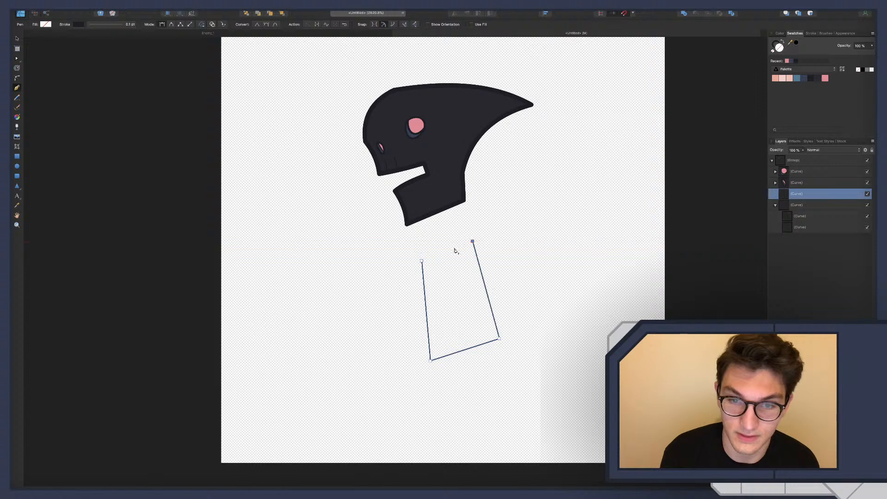
{"action": "left_click", "coordinate": [422, 260]}
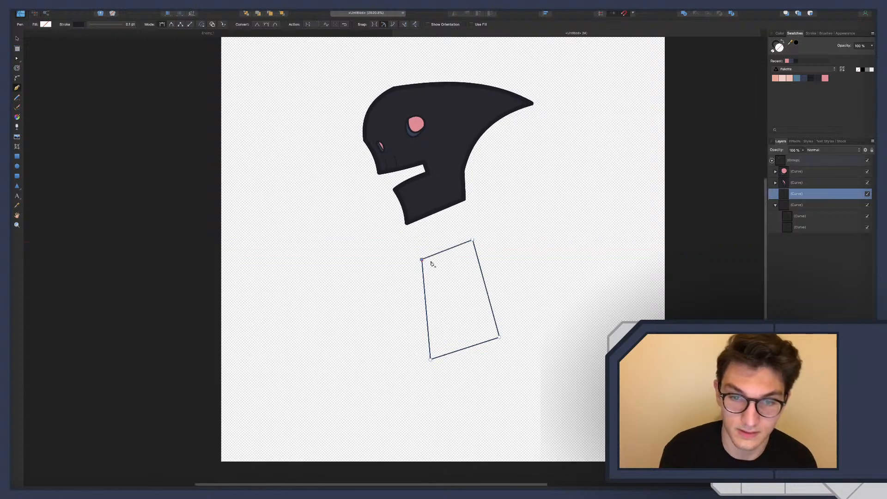
Draw a small closed four-sided shape overlapping the torso's upper right edge, with one corner pointing outward past it
{"action": "scroll", "coordinate": [439, 273], "scroll_direction": "down", "scroll_amount": 1}
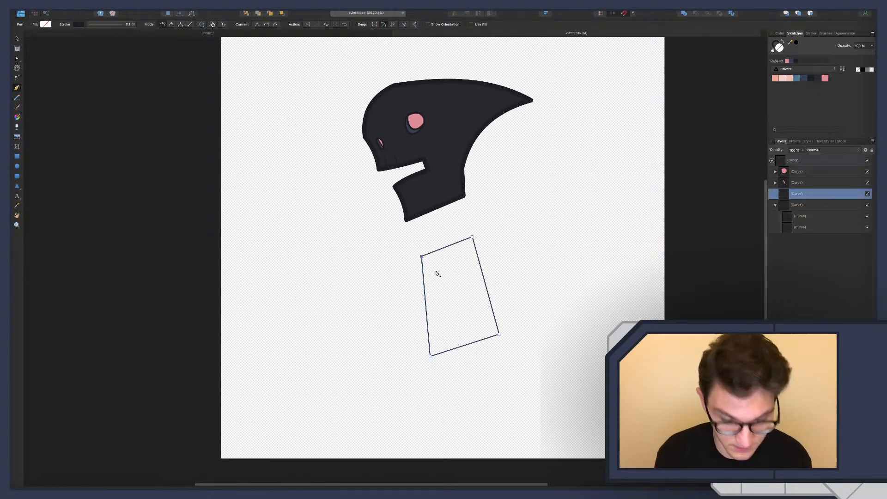
{"action": "left_click", "coordinate": [460, 266]}
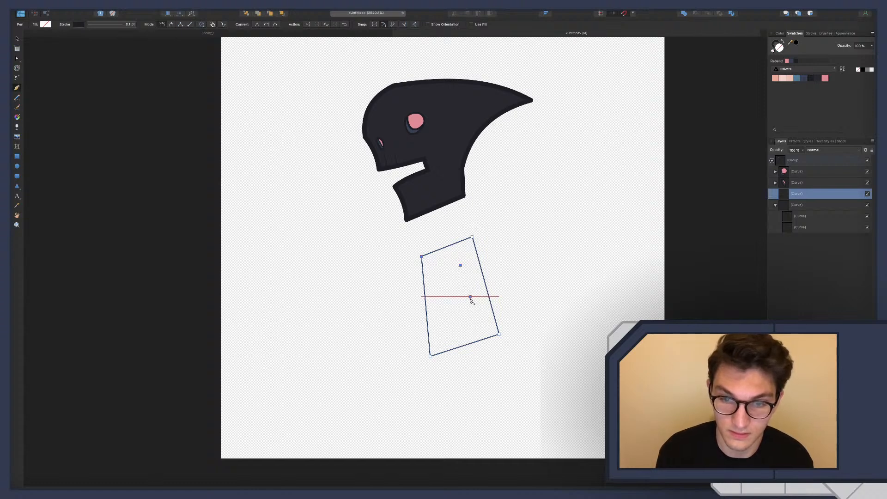
{"action": "left_click", "coordinate": [470, 296]}
{"action": "left_click", "coordinate": [507, 280]}
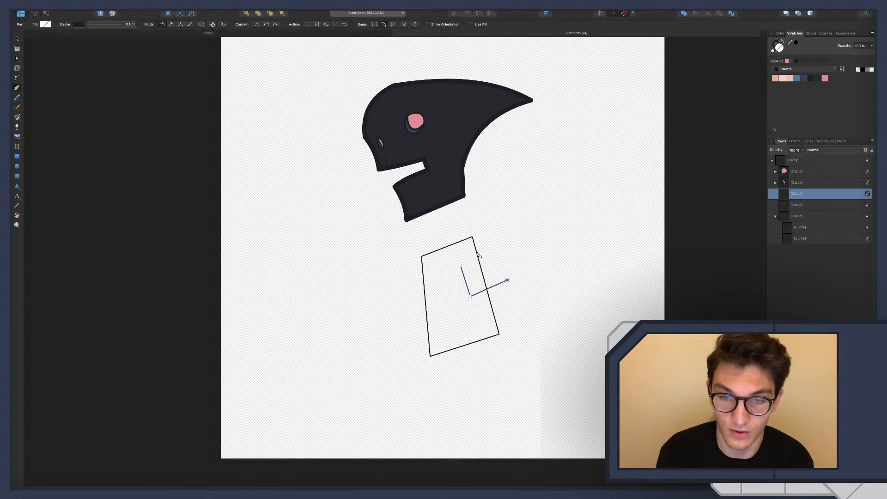
{"action": "left_click", "coordinate": [477, 253]}
{"action": "left_click", "coordinate": [460, 266]}
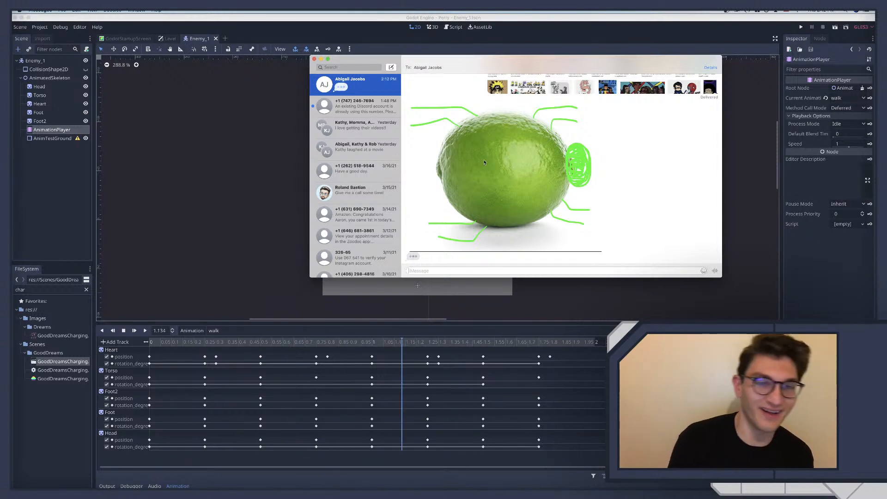
Check the contact's reply in Messages, quit Messages and return to the drawing in Affinity Designer
{"action": "left_click", "coordinate": [374, 110]}
{"action": "left_click", "coordinate": [367, 92]}
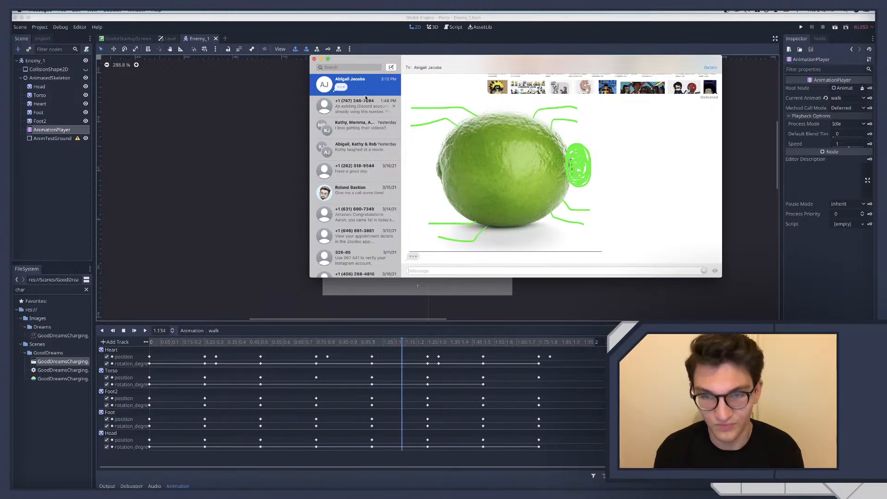
{"action": "key", "text": "super+q"}
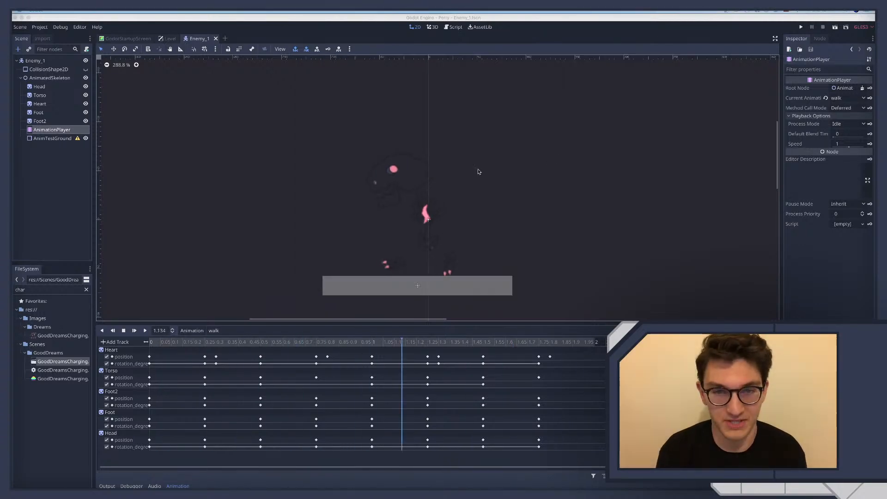
{"action": "key", "text": "ctrl+Right"}
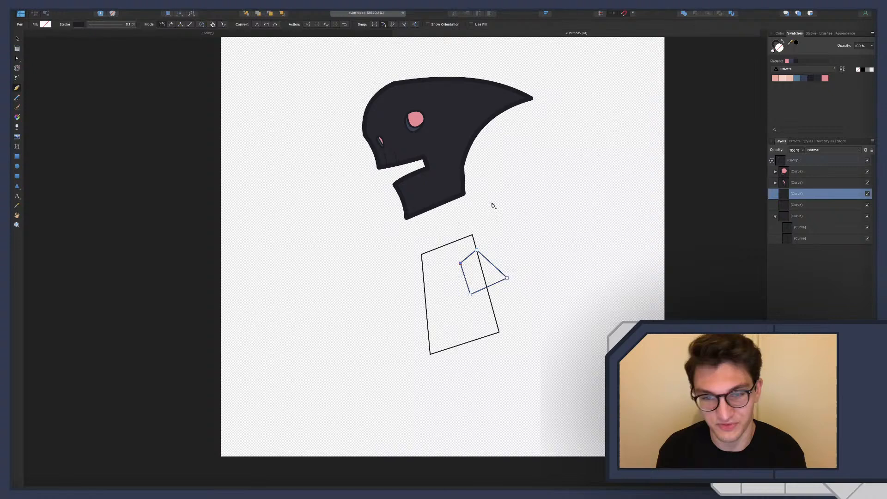
Move the two new body curves out of the head group to below it in the layer order and collapse the group
{"action": "scroll", "coordinate": [443, 307], "scroll_direction": "right", "scroll_amount": 1}
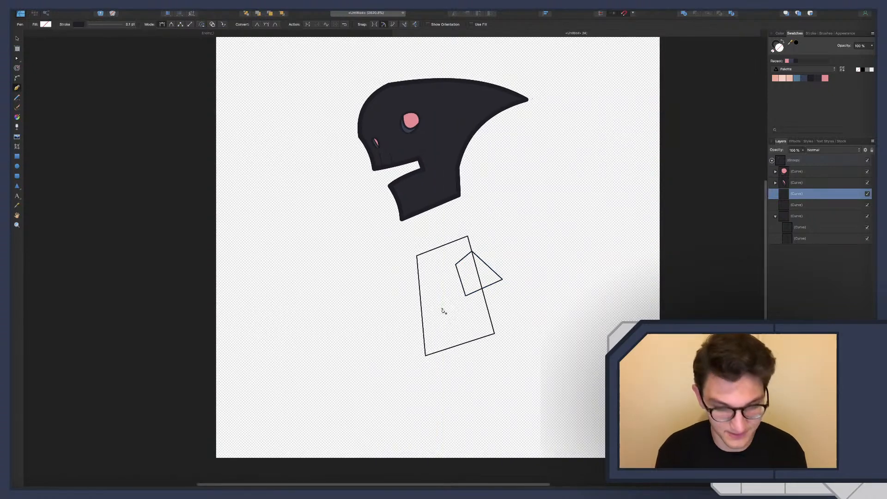
{"action": "key", "text": "a"}
{"action": "scroll", "coordinate": [494, 113], "scroll_direction": "down", "scroll_amount": 5}
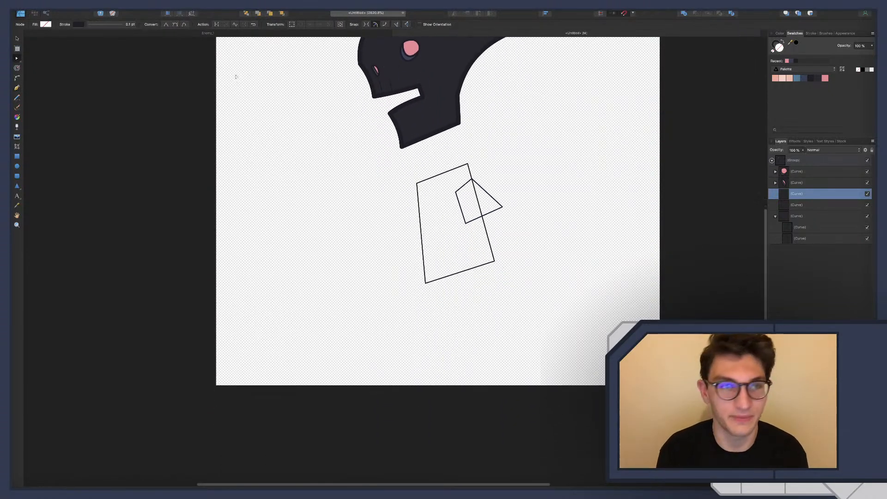
{"action": "left_click", "coordinate": [802, 208], "text": "shift"}
{"action": "left_click_drag", "start_coordinate": [802, 208], "coordinate": [805, 248]}
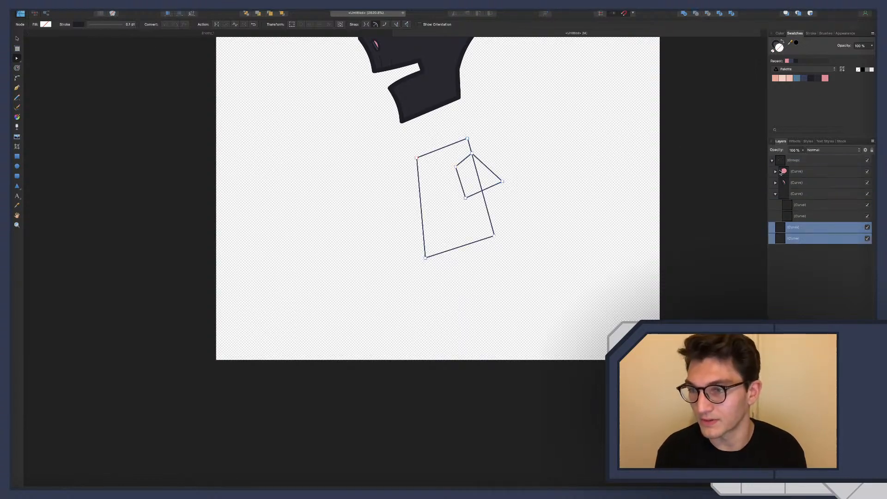
{"action": "left_click", "coordinate": [772, 162]}
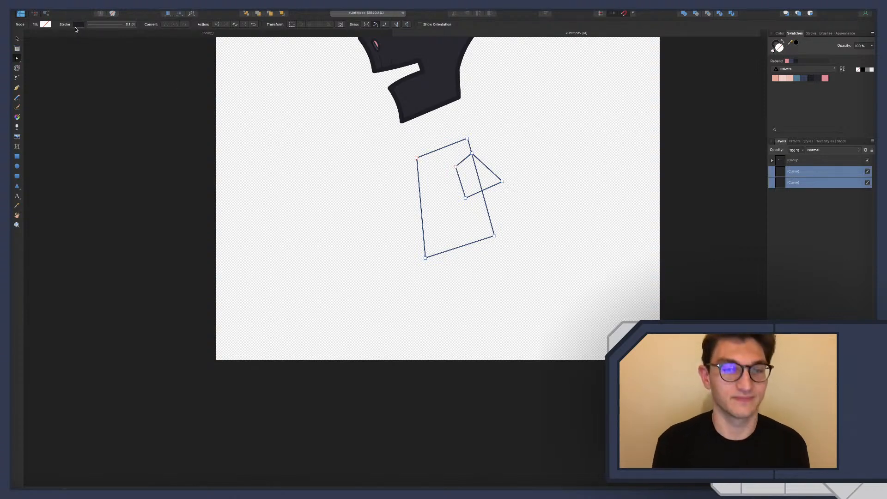
Thicken the stroke of both body curves to match the head's outline
{"action": "left_click", "coordinate": [78, 24]}
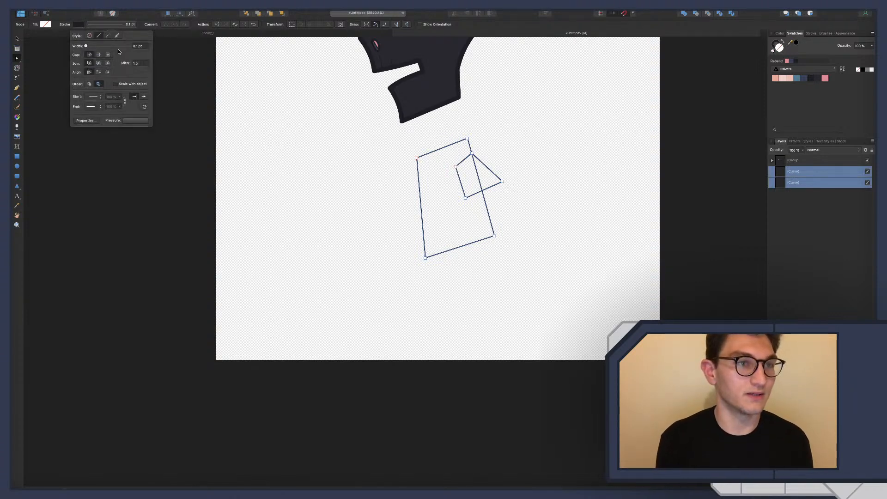
{"action": "left_click", "coordinate": [138, 47]}
{"action": "key", "text": "BackSpace"}
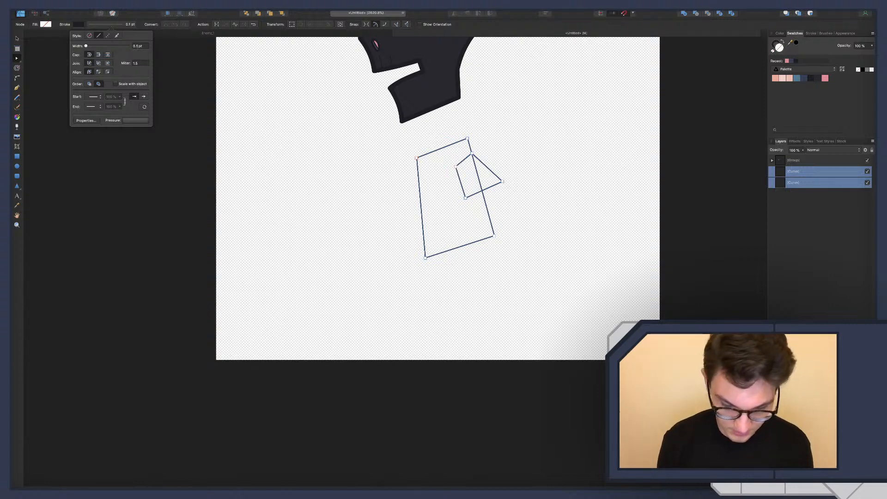
{"action": "key", "text": "Return"}
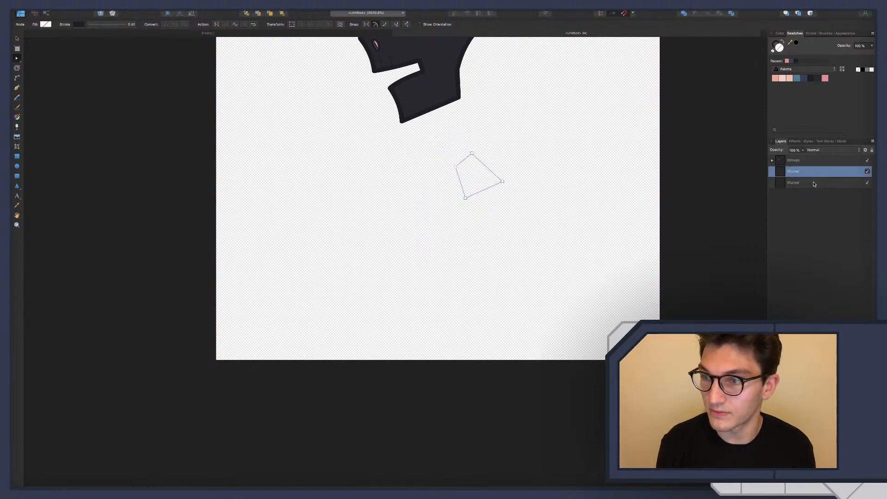
{"action": "left_click", "coordinate": [79, 24]}
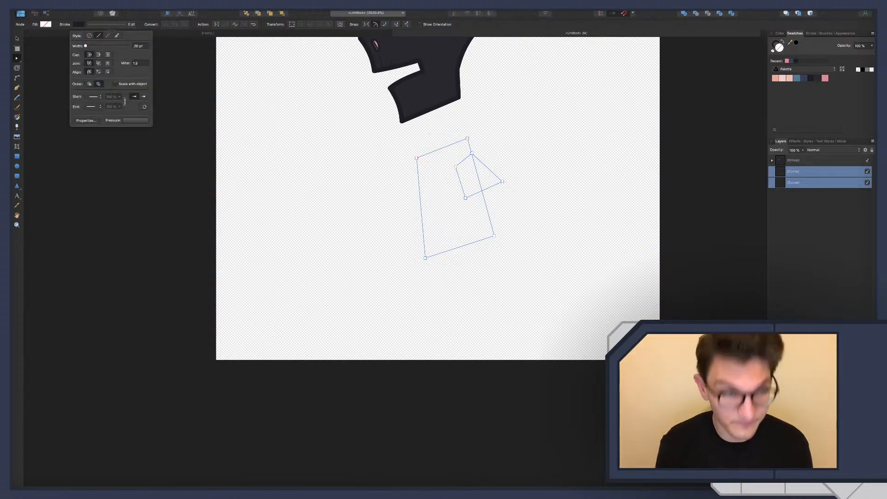
{"action": "key", "text": "Return"}
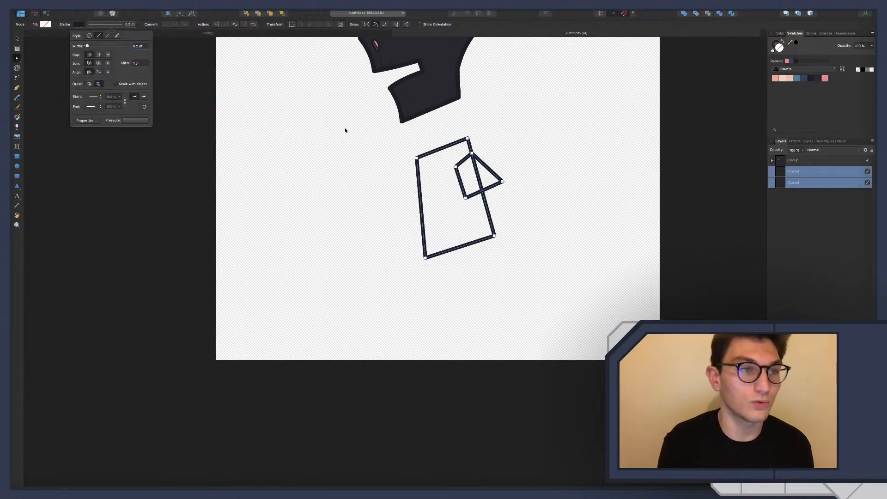
Fill both body shapes with the head's dark palette swatch and deselect them
{"action": "left_click", "coordinate": [819, 80]}
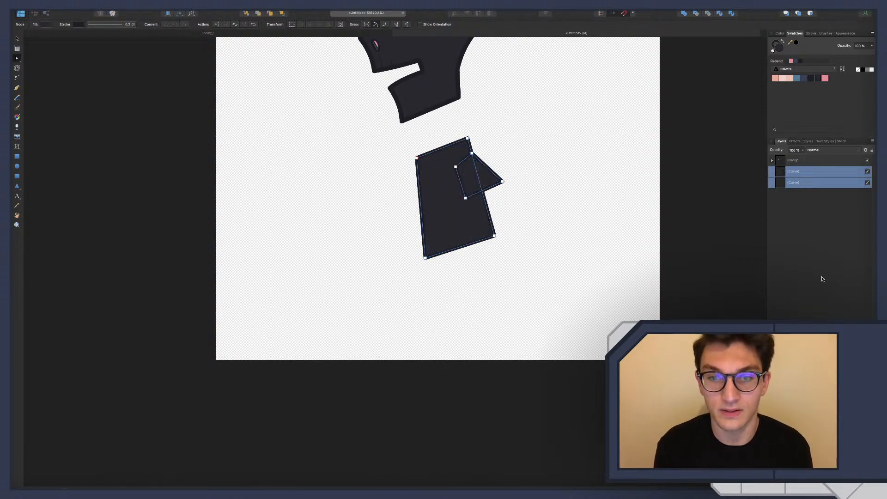
{"action": "left_click", "coordinate": [822, 279]}
{"action": "scroll", "coordinate": [448, 211], "scroll_direction": "up", "scroll_amount": 3}
{"action": "scroll", "coordinate": [448, 212], "scroll_direction": "down", "scroll_amount": 1}
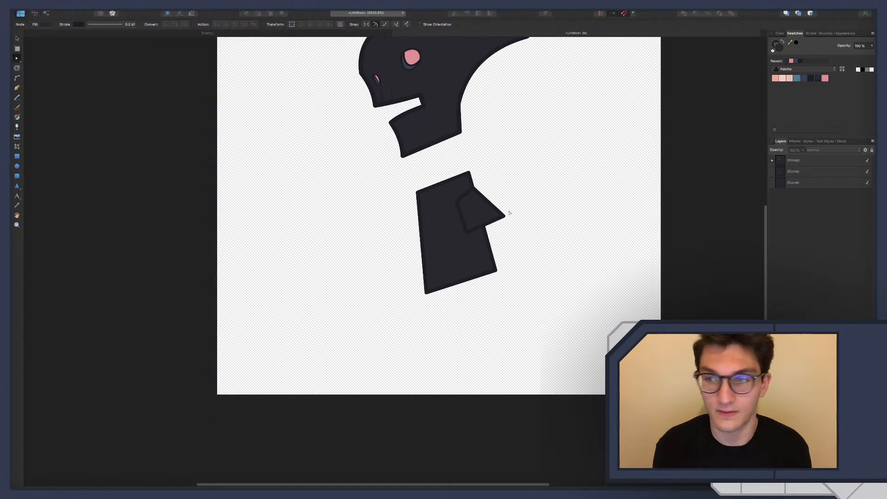
Reshape the torso by moving its upper front corner slightly inward, bowing the front and bottom edges outward and the back edge inward
{"action": "left_click", "coordinate": [490, 220]}
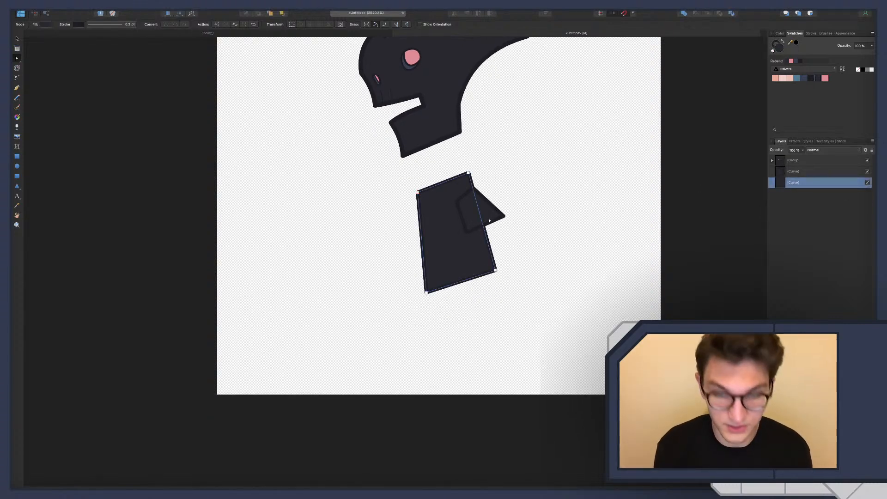
{"action": "key", "text": "p"}
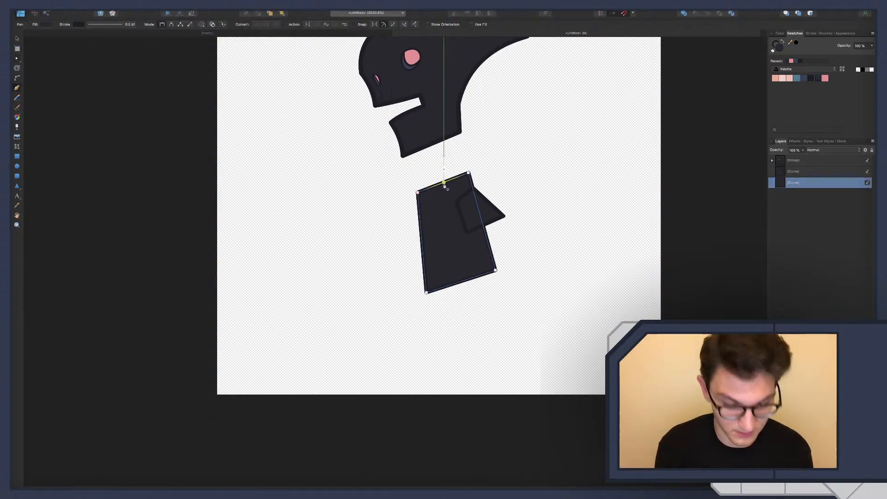
{"action": "key", "text": "a"}
{"action": "scroll", "coordinate": [422, 232], "scroll_direction": "up", "scroll_amount": 3}
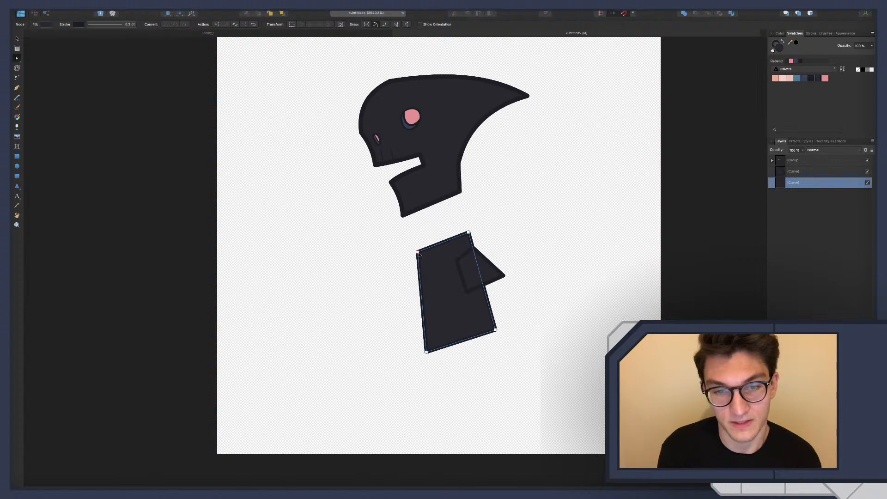
{"action": "left_click_drag", "start_coordinate": [418, 253], "coordinate": [422, 271]}
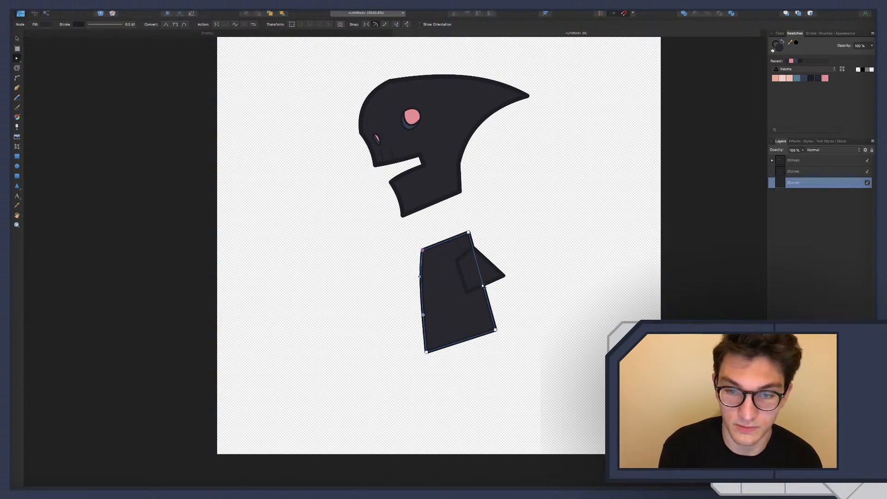
{"action": "left_click_drag", "start_coordinate": [485, 285], "coordinate": [479, 288]}
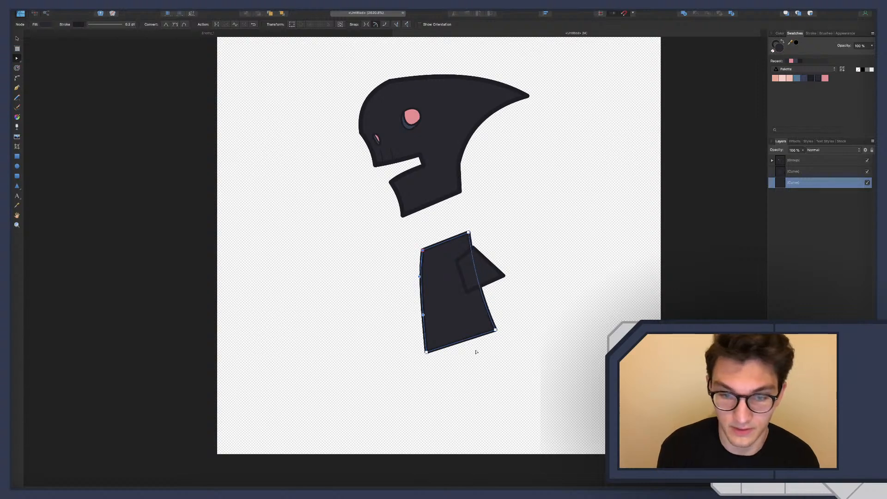
{"action": "left_click_drag", "start_coordinate": [476, 337], "coordinate": [480, 346]}
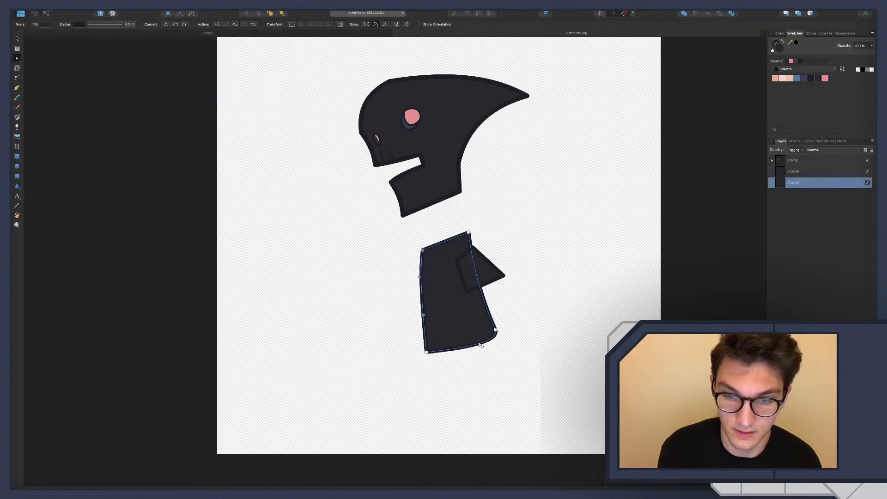
{"action": "left_click", "coordinate": [534, 351]}
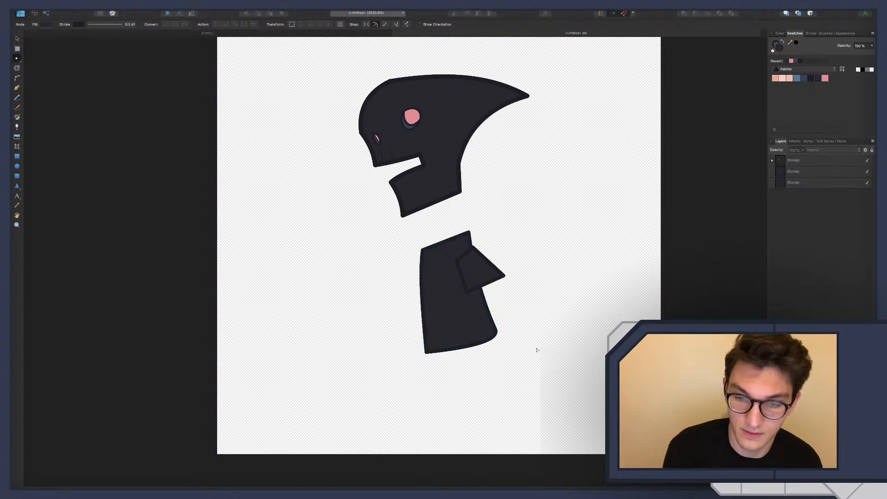
Bend the torso's straight top edge down into a shallow concave neckline
{"action": "left_click", "coordinate": [460, 295]}
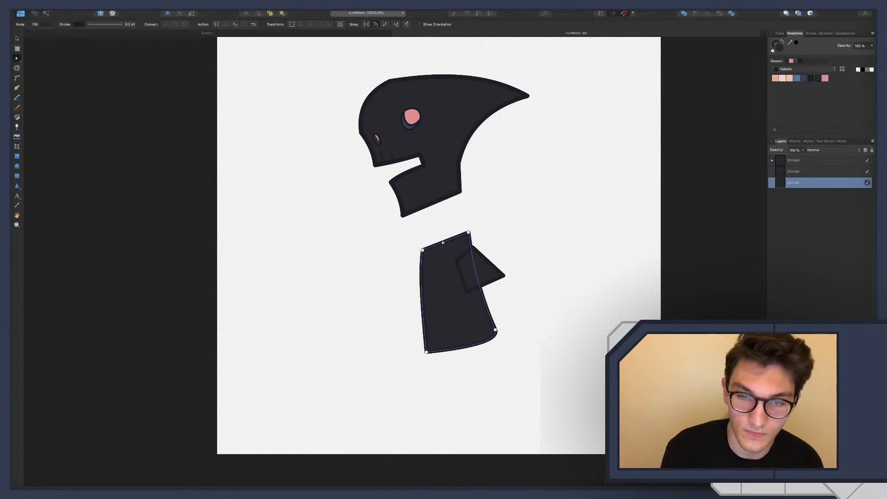
{"action": "scroll", "coordinate": [443, 244], "scroll_direction": "up", "scroll_amount": 1}
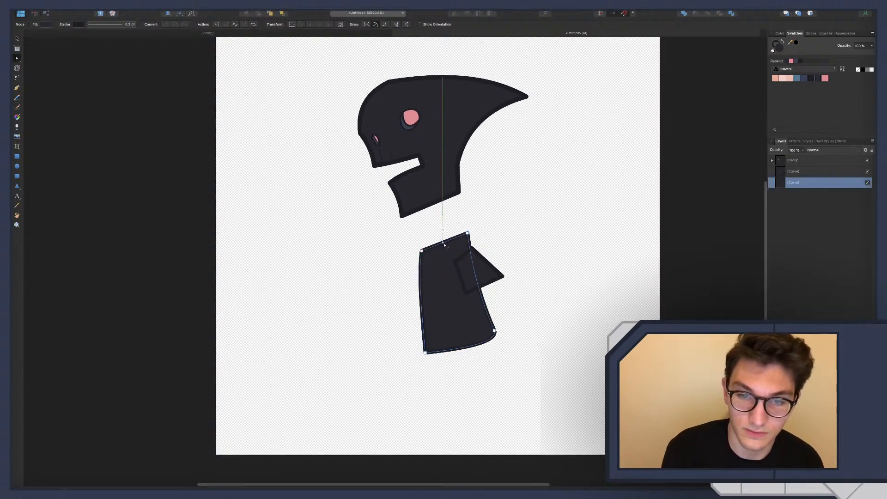
{"action": "left_click_drag", "start_coordinate": [444, 245], "coordinate": [446, 247]}
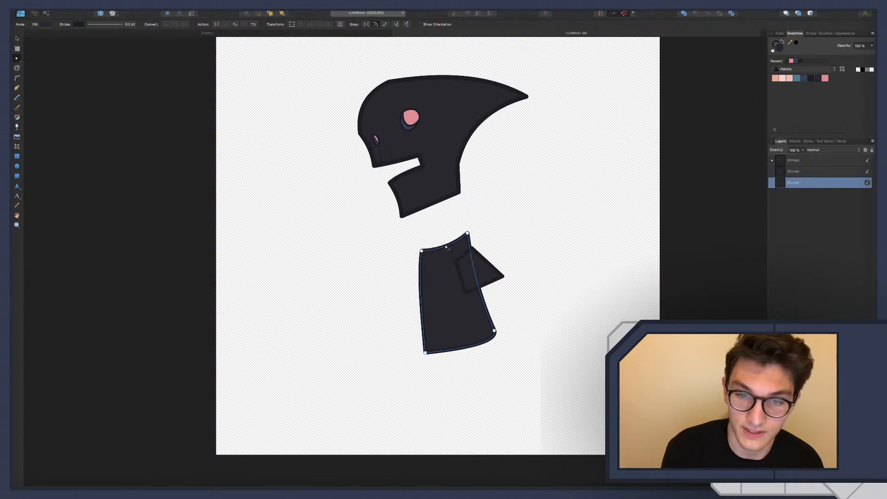
Draw a separate lens-shaped neck opening between the torso's two top corners, curving its upper edge upward and matching its lower edge to the neckline
{"action": "scroll", "coordinate": [438, 251], "scroll_direction": "up", "scroll_amount": 5}
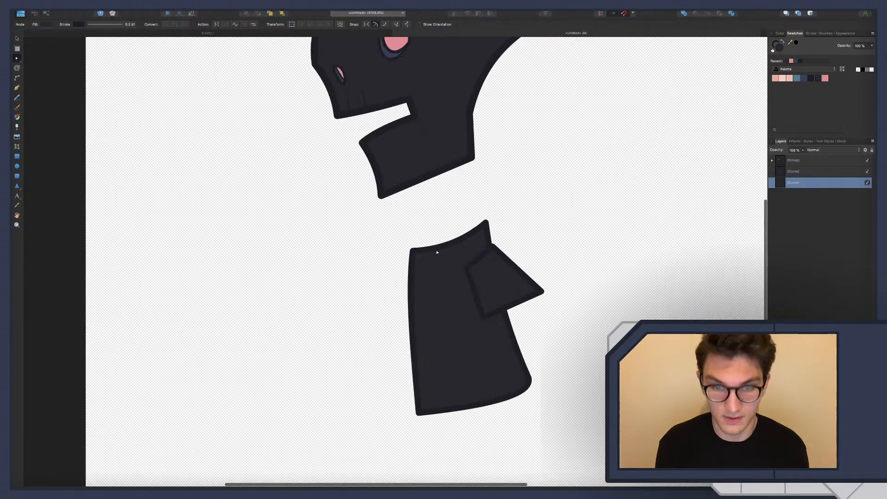
{"action": "key", "text": "p"}
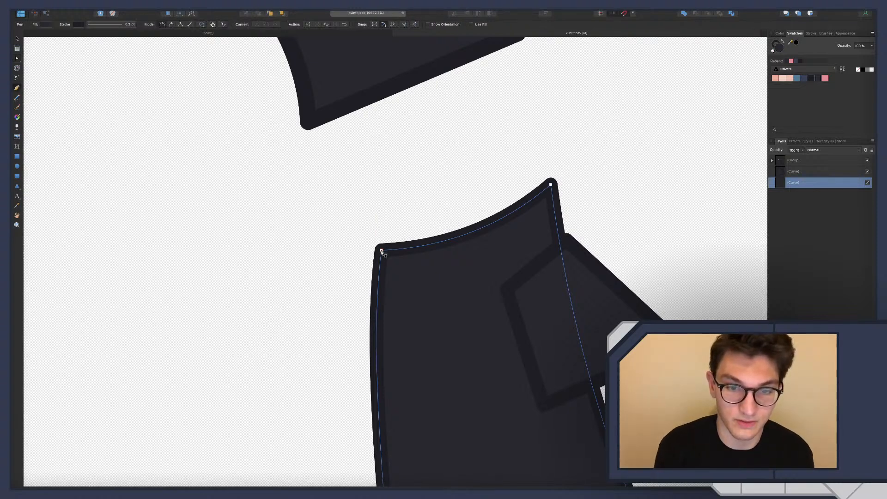
{"action": "left_click", "coordinate": [551, 185]}
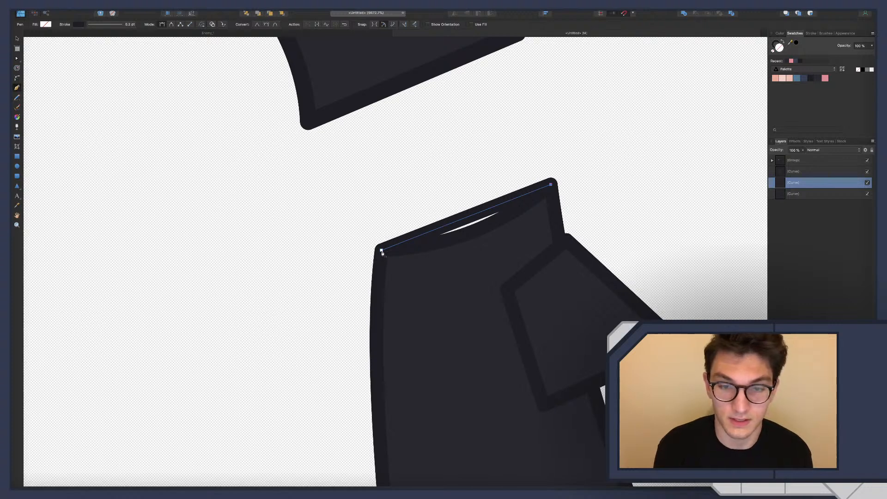
{"action": "key", "text": "a"}
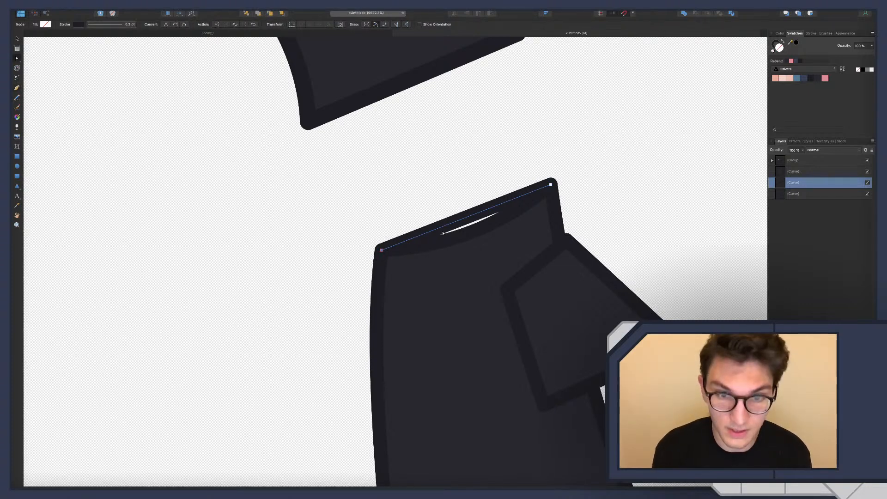
{"action": "left_click_drag", "start_coordinate": [451, 224], "coordinate": [463, 238]}
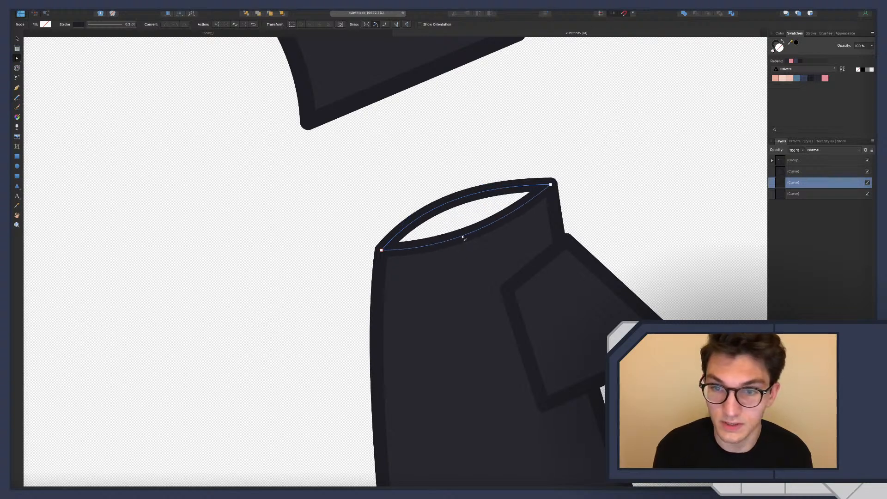
Move the neck-opening curve beneath the torso in the layer order and group the three body curves
{"action": "mouse_move", "coordinate": [798, 187]}
{"action": "left_mouse_down"}
{"action": "mouse_move", "coordinate": [785, 196]}
{"action": "mouse_move", "coordinate": [799, 202]}
{"action": "left_mouse_up"}
{"action": "key", "text": "super+z"}
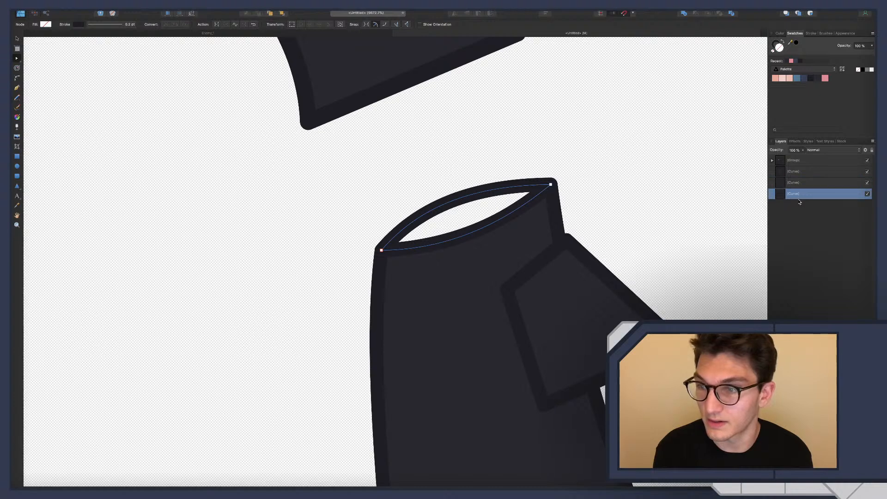
{"action": "left_click", "coordinate": [793, 172], "text": "shift"}
{"action": "key", "text": "super+g"}
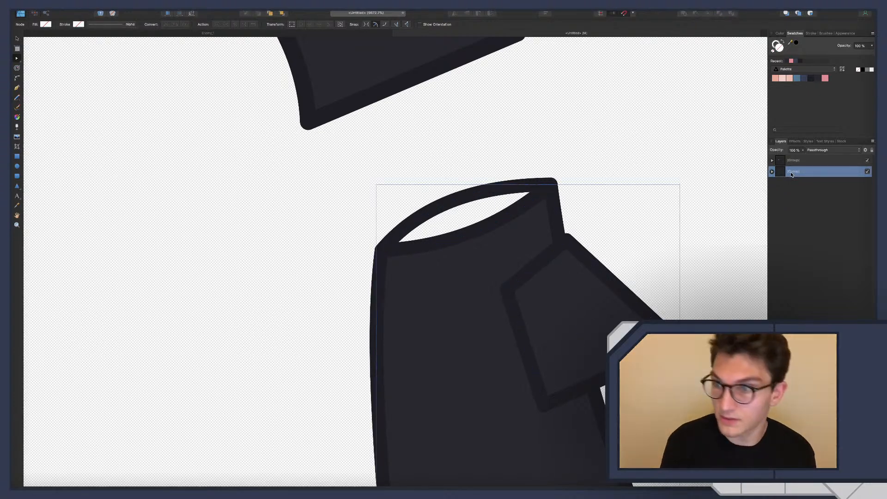
Fill the neck-opening curve inside the body group with the pink palette swatch and deselect it
{"action": "left_click", "coordinate": [771, 171]}
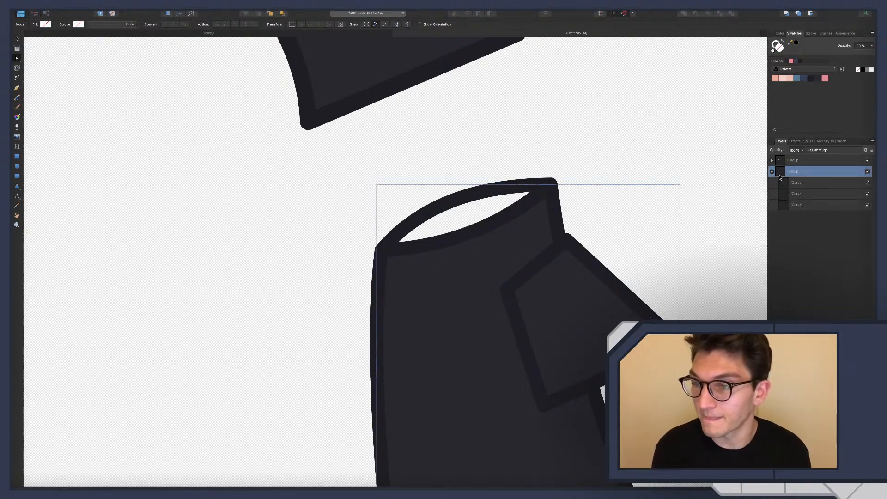
{"action": "left_click", "coordinate": [795, 205]}
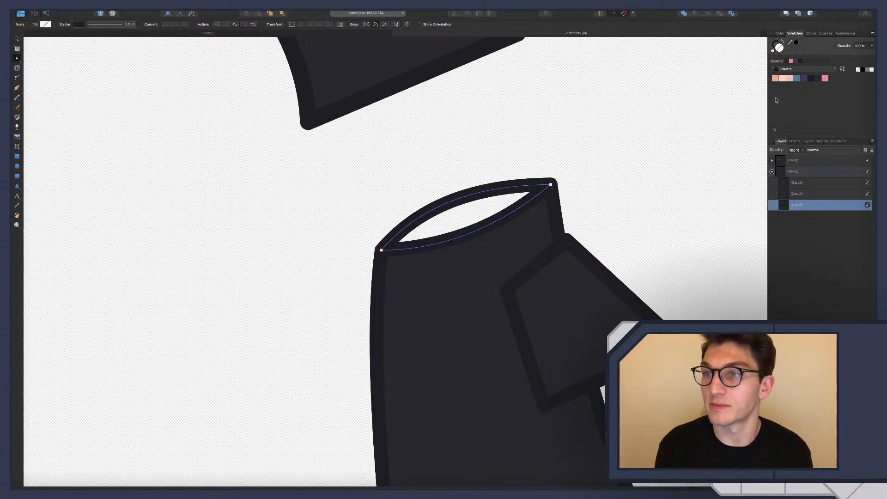
{"action": "left_click", "coordinate": [804, 79]}
{"action": "scroll", "coordinate": [485, 250], "scroll_direction": "down", "scroll_amount": 5, "text": "ctrl"}
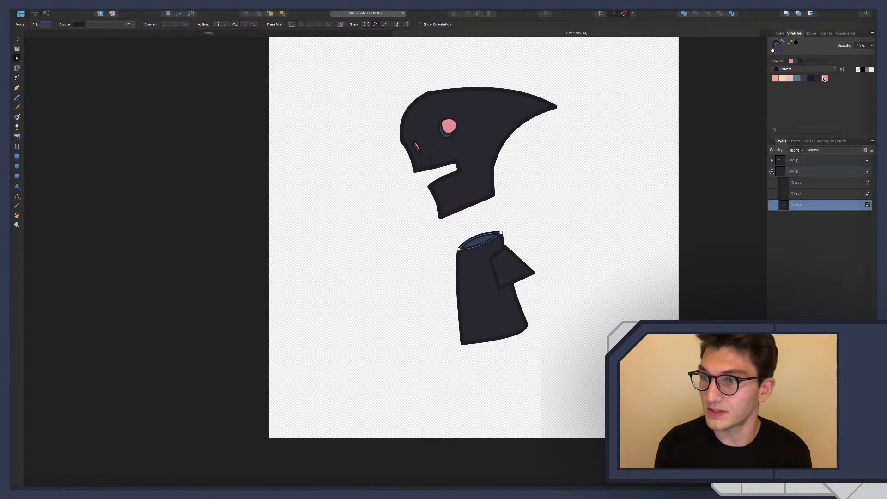
{"action": "left_click", "coordinate": [825, 78]}
{"action": "left_click", "coordinate": [587, 253]}
Examine the head and body at small and large sizes to judge the character's silhouette and pink neck opening
{"action": "scroll", "coordinate": [545, 244], "scroll_direction": "down", "scroll_amount": 4, "text": "ctrl"}
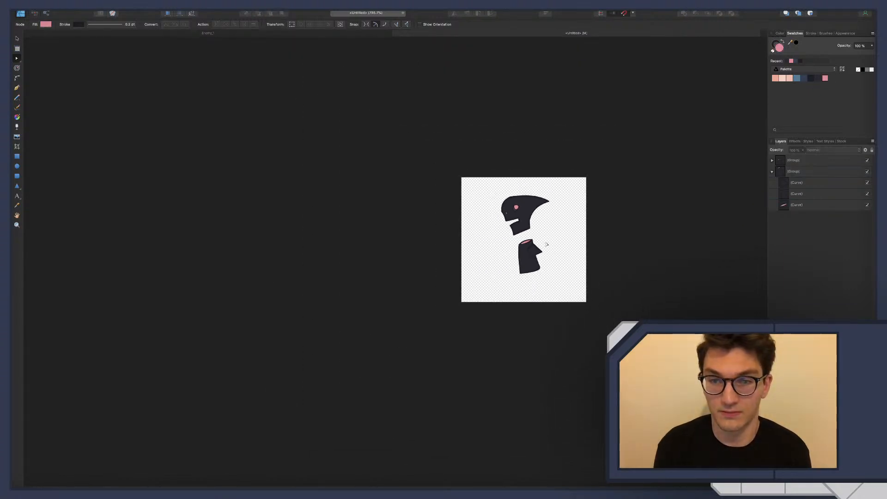
{"action": "scroll", "coordinate": [546, 245], "scroll_direction": "down", "scroll_amount": 3, "text": "ctrl"}
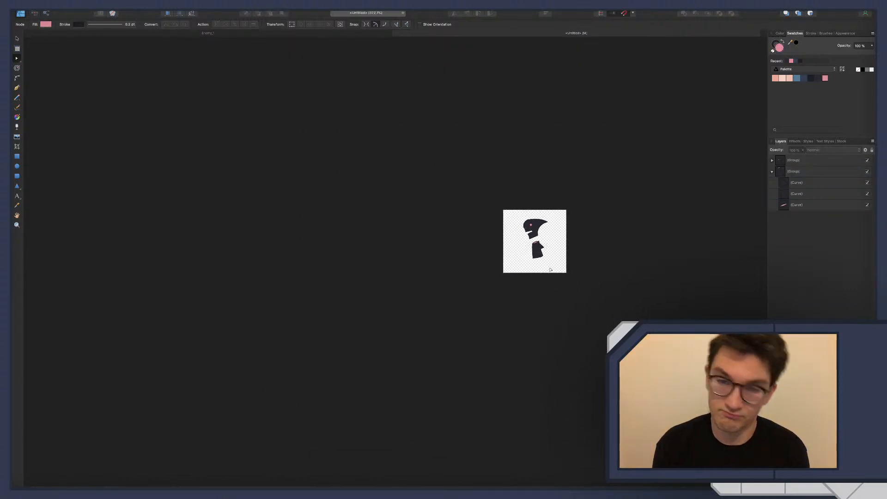
{"action": "scroll", "coordinate": [551, 270], "scroll_direction": "up", "scroll_amount": 10, "text": "ctrl"}
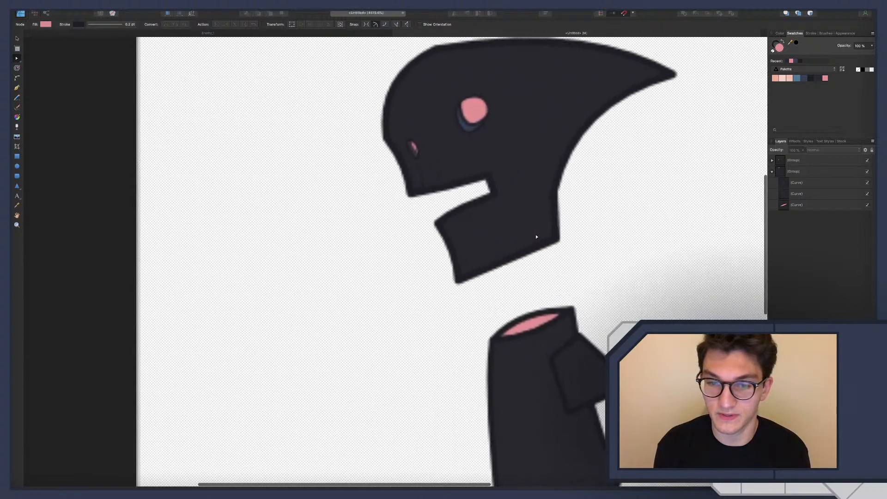
{"action": "scroll", "coordinate": [545, 323], "scroll_direction": "down", "scroll_amount": 5}
{"action": "scroll", "coordinate": [538, 325], "scroll_direction": "up", "scroll_amount": 3, "text": "ctrl"}
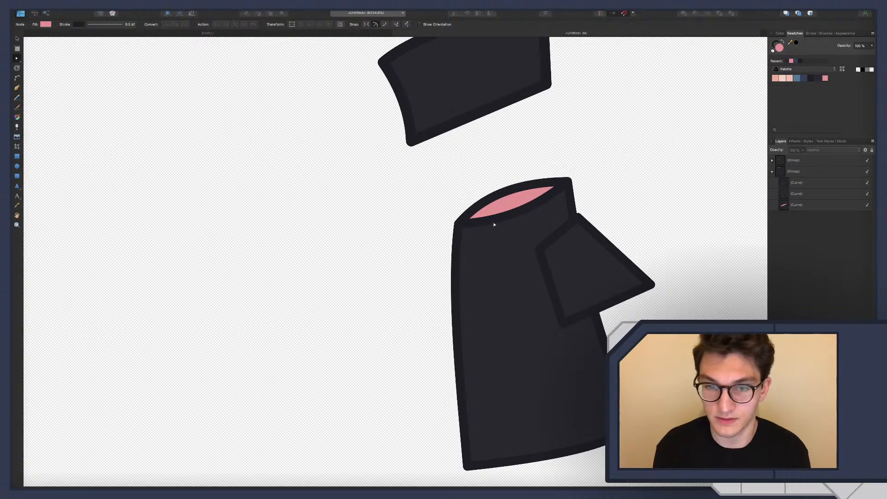
{"action": "scroll", "coordinate": [536, 263], "scroll_direction": "up", "scroll_amount": 2, "text": "ctrl"}
{"action": "scroll", "coordinate": [537, 266], "scroll_direction": "down", "scroll_amount": 8, "text": "ctrl"}
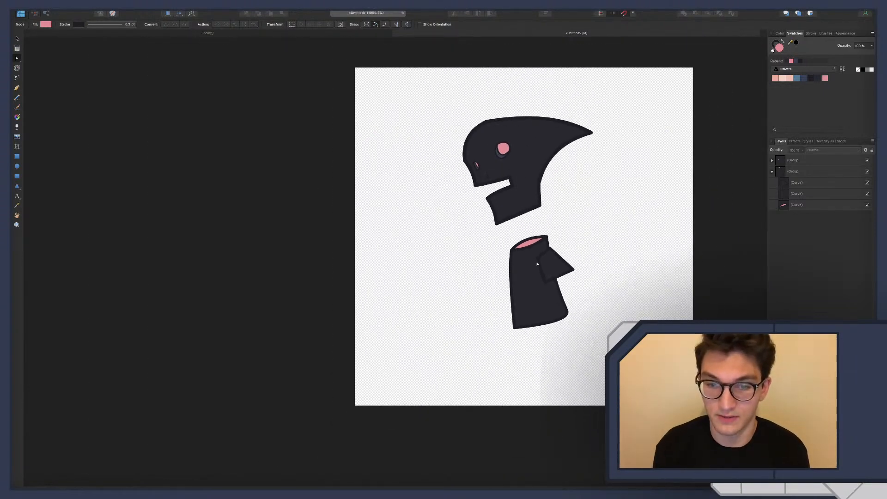
{"action": "scroll", "coordinate": [537, 264], "scroll_direction": "down", "scroll_amount": 5, "text": "ctrl"}
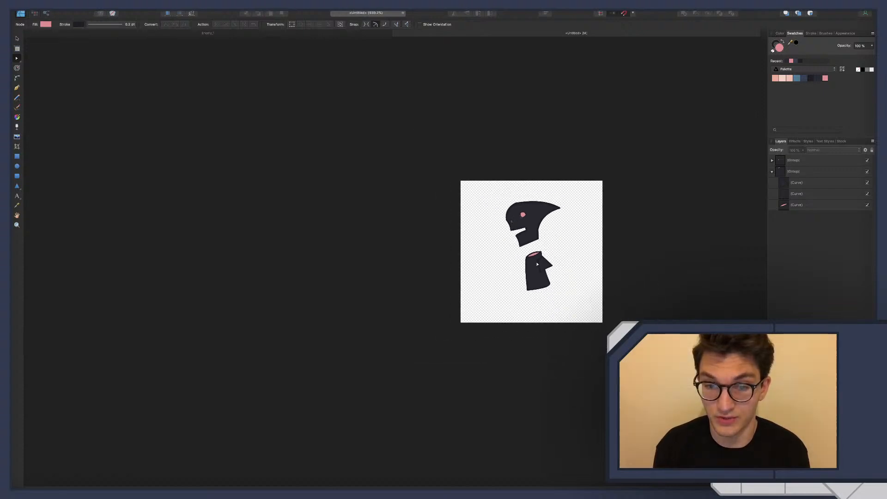
{"action": "scroll", "coordinate": [538, 264], "scroll_direction": "up", "scroll_amount": 10, "text": "ctrl"}
{"action": "scroll", "coordinate": [538, 264], "scroll_direction": "down", "scroll_amount": 1}
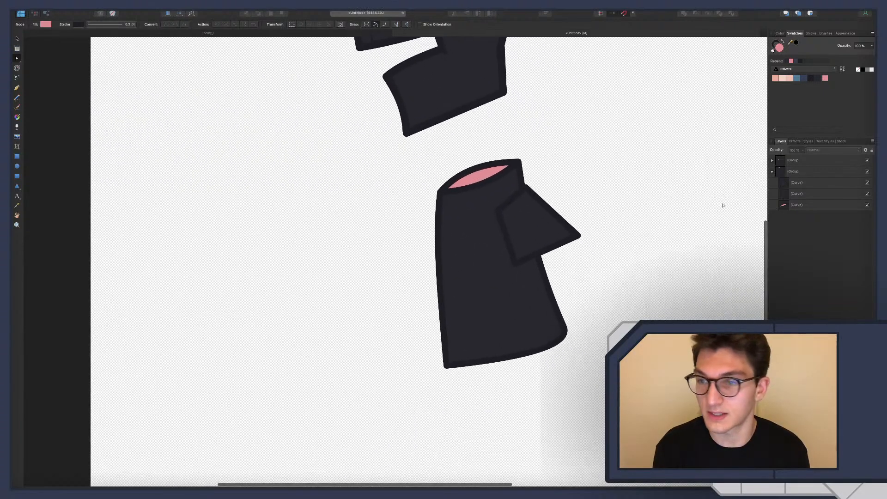
Reshape the overlapping body shape into a sleeve with a rounded shoulder, a narrower outer corner, gently curved sides and a concave lower edge
{"action": "left_click", "coordinate": [791, 184]}
{"action": "scroll", "coordinate": [557, 214], "scroll_direction": "down", "scroll_amount": 1}
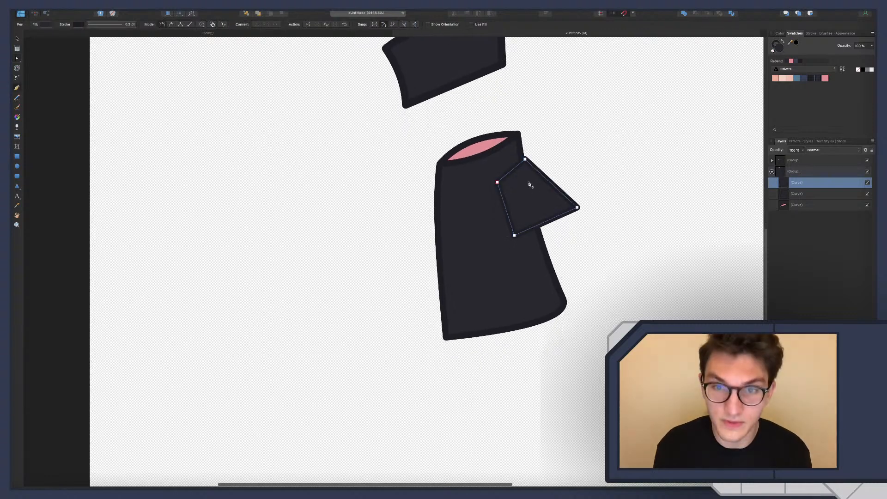
{"action": "key", "text": "p"}
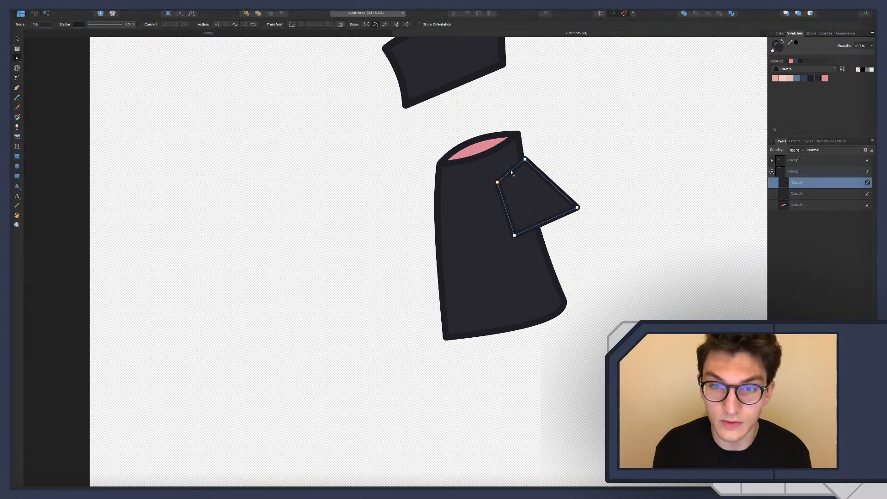
{"action": "left_click_drag", "start_coordinate": [511, 173], "coordinate": [521, 160]}
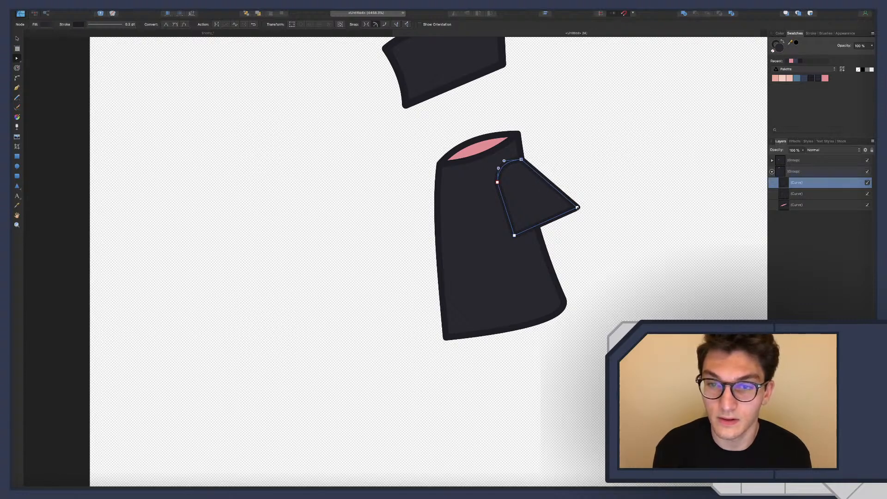
{"action": "left_click_drag", "start_coordinate": [577, 208], "coordinate": [558, 216]}
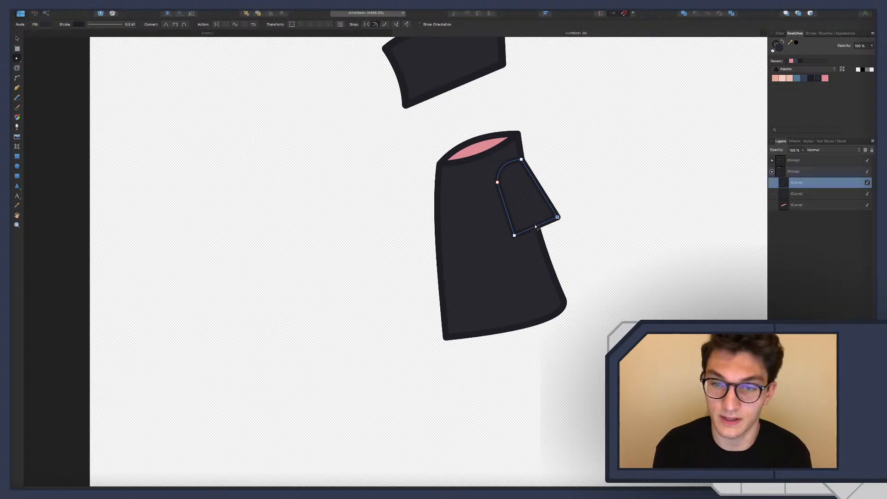
{"action": "left_click_drag", "start_coordinate": [535, 227], "coordinate": [534, 225]}
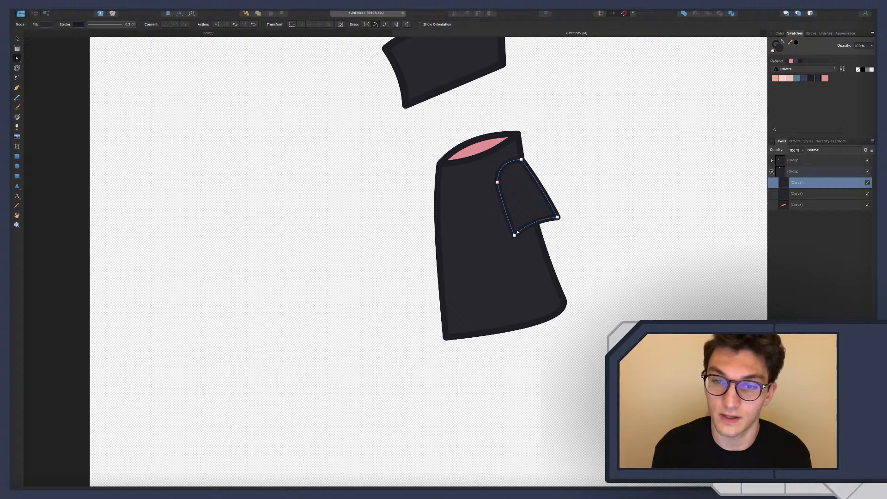
Draw a closed curve between the sleeve's two lower corners with the Pen tool and bow its edges into a lens-shaped cuff opening
{"action": "scroll", "coordinate": [553, 235], "scroll_direction": "up", "scroll_amount": 5, "text": "ctrl"}
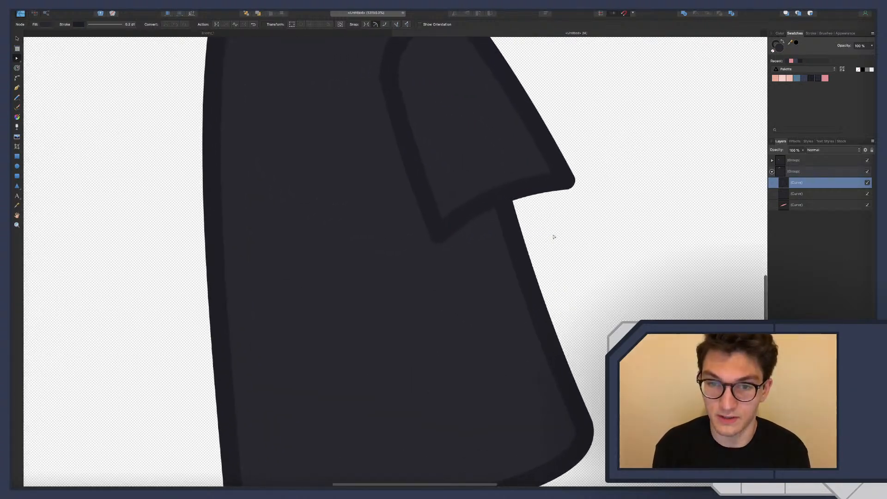
{"action": "key", "text": "p"}
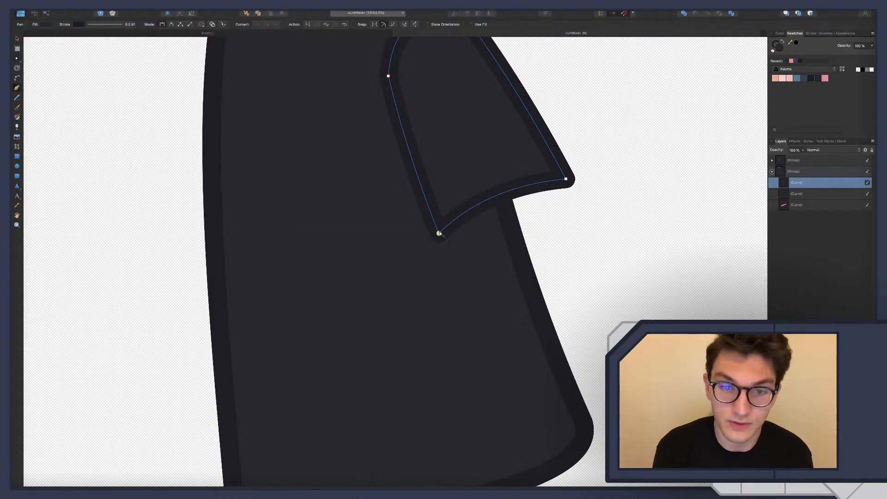
{"action": "left_click", "coordinate": [566, 179]}
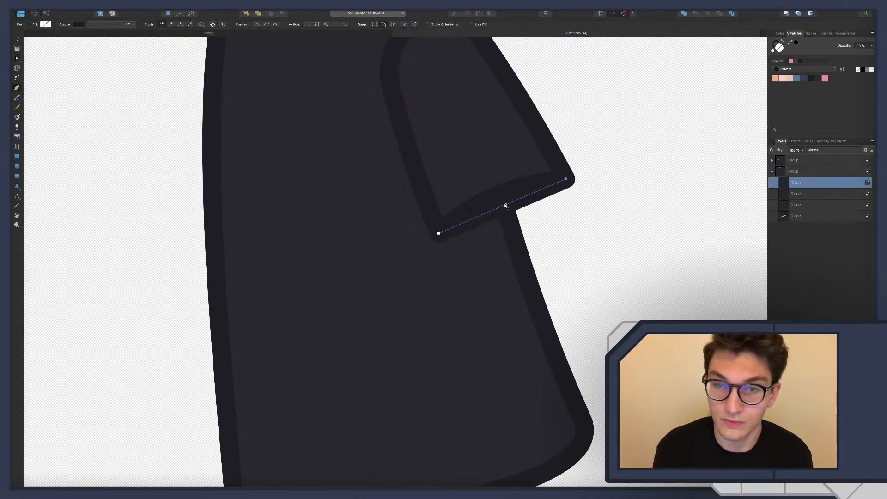
{"action": "left_click", "coordinate": [439, 233]}
{"action": "key", "text": "a"}
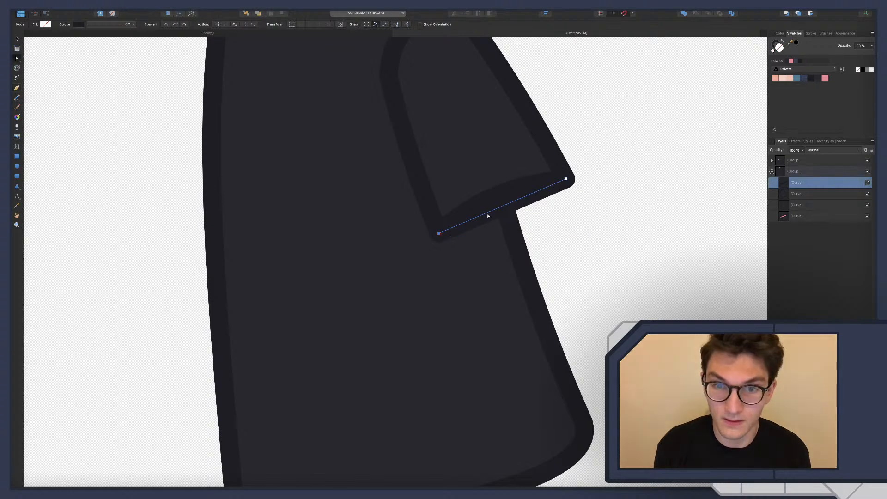
{"action": "left_click_drag", "start_coordinate": [488, 213], "coordinate": [506, 216]}
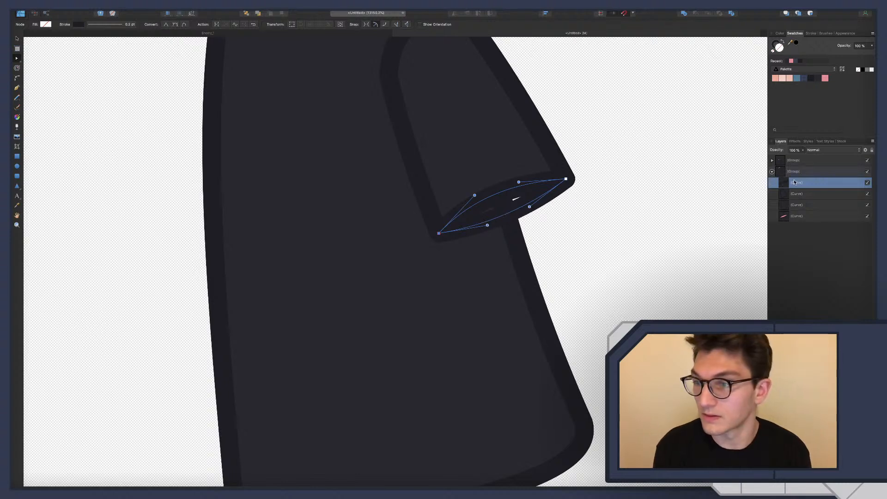
Group the sleeve with its cuff-opening curve, keeping the opening beneath the sleeve, and fill the opening with the pink palette swatch
{"action": "left_click", "coordinate": [796, 195]}
{"action": "left_click", "coordinate": [800, 184], "text": "shift"}
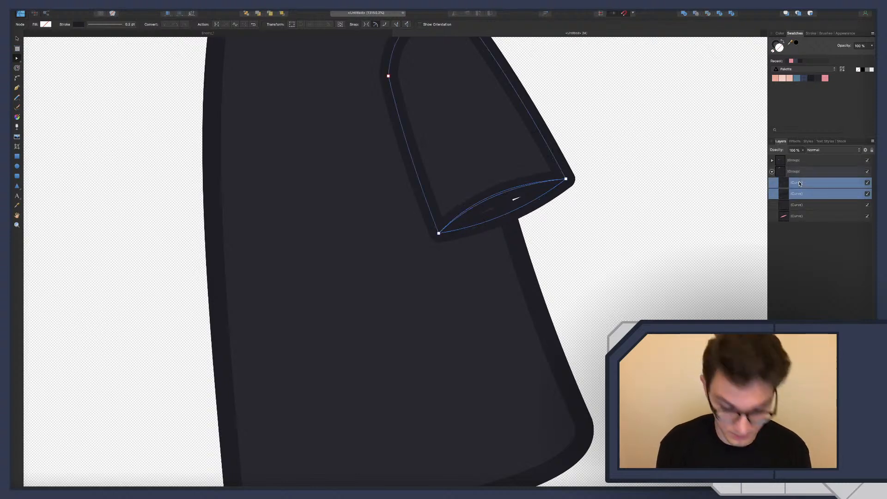
{"action": "key", "text": "super+g"}
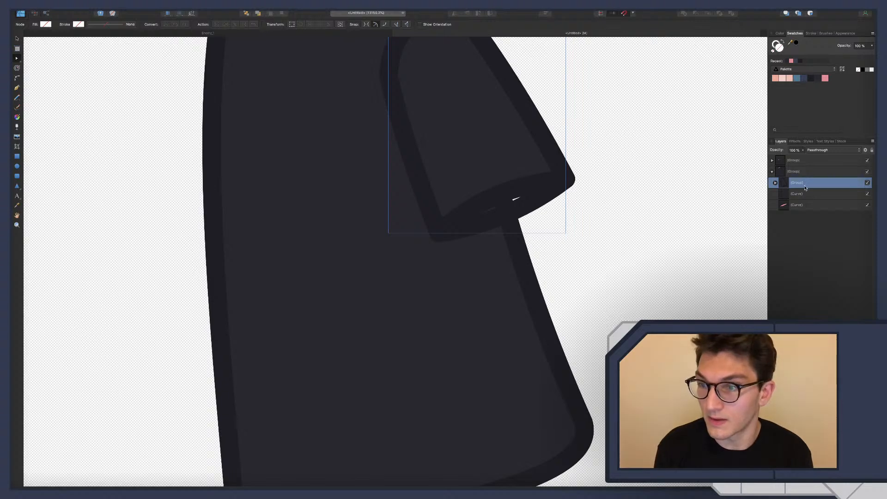
{"action": "left_click", "coordinate": [776, 183]}
{"action": "left_click", "coordinate": [801, 204]}
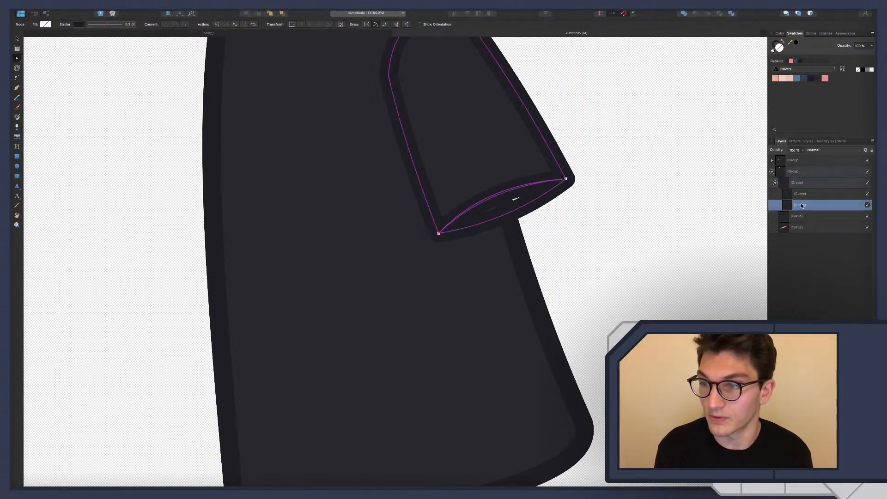
{"action": "left_click", "coordinate": [825, 78]}
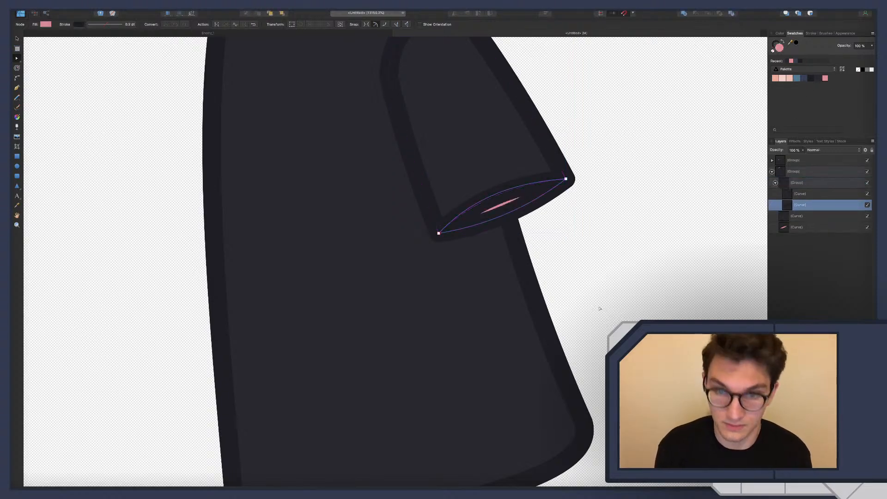
Widen the cuff opening by bowing its lower edge outward and bulging its upper edge beneath the sleeve
{"action": "left_click_drag", "start_coordinate": [512, 216], "coordinate": [502, 188]}
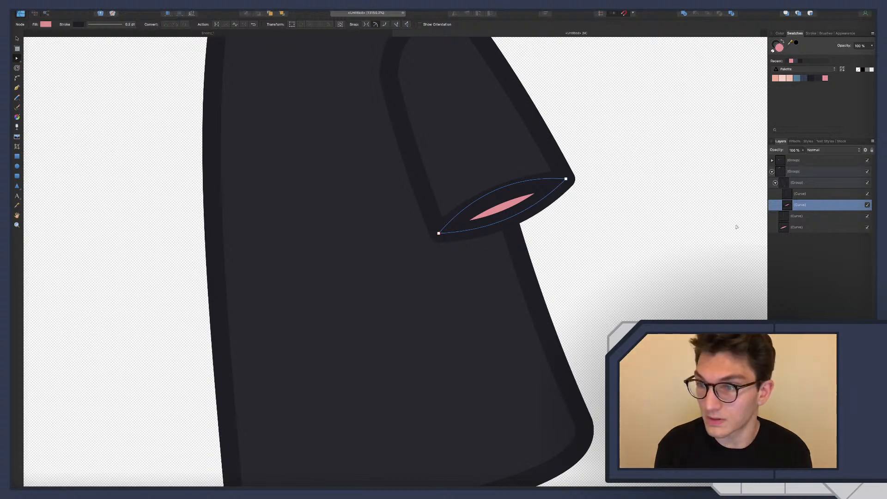
{"action": "left_click", "coordinate": [797, 192]}
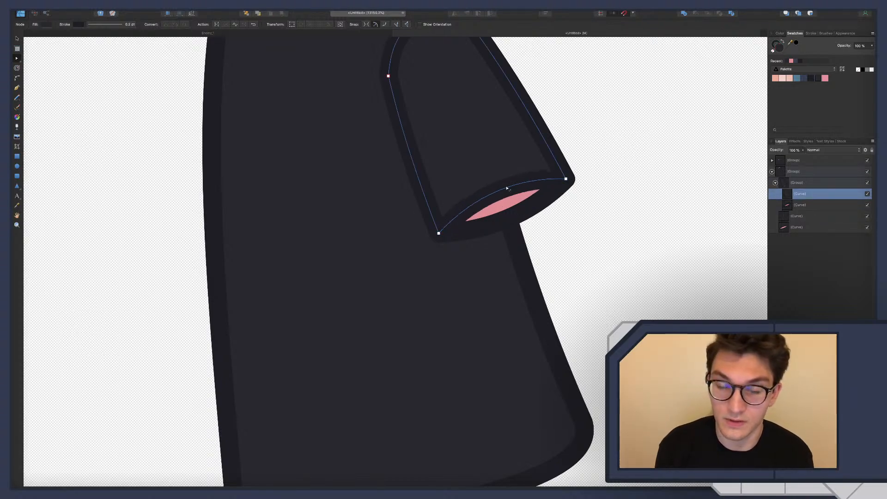
{"action": "left_click", "coordinate": [826, 206]}
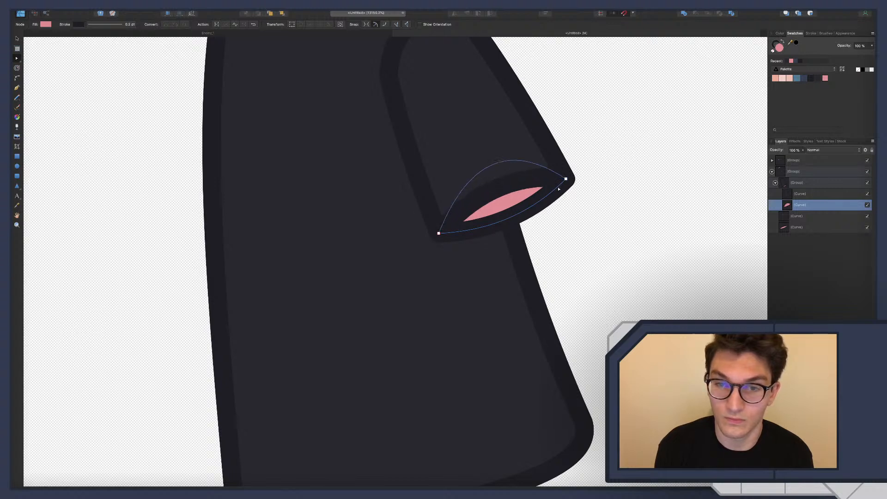
{"action": "left_click", "coordinate": [595, 250]}
{"action": "scroll", "coordinate": [588, 252], "scroll_direction": "down", "scroll_amount": 8}
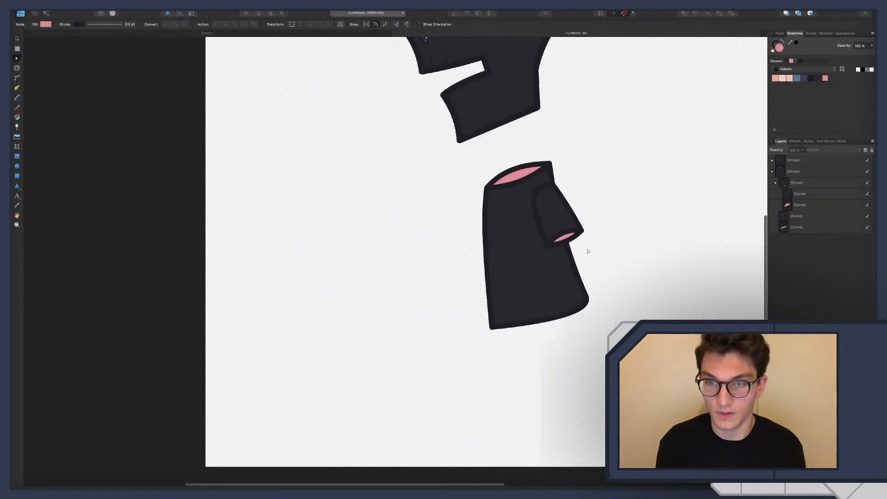
{"action": "scroll", "coordinate": [588, 251], "scroll_direction": "down", "scroll_amount": 6}
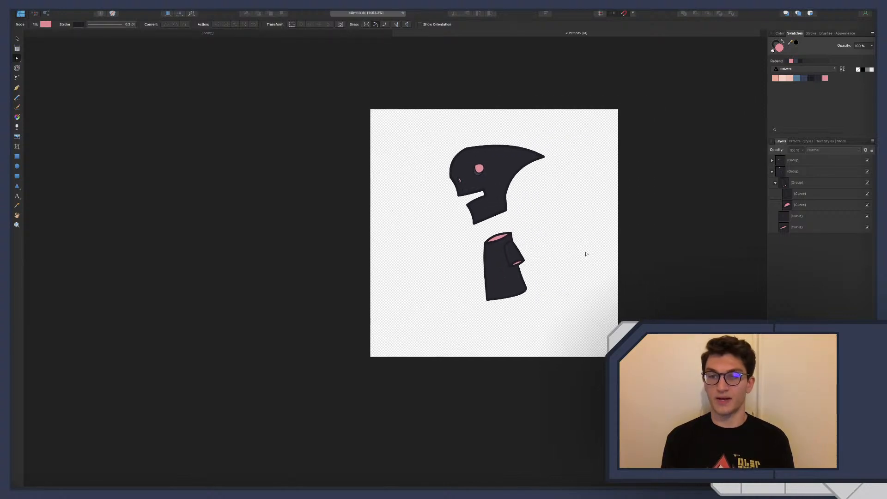
Fill the cuff opening with the dark blue palette swatch and select the neck-opening curve
{"action": "left_click", "coordinate": [795, 207]}
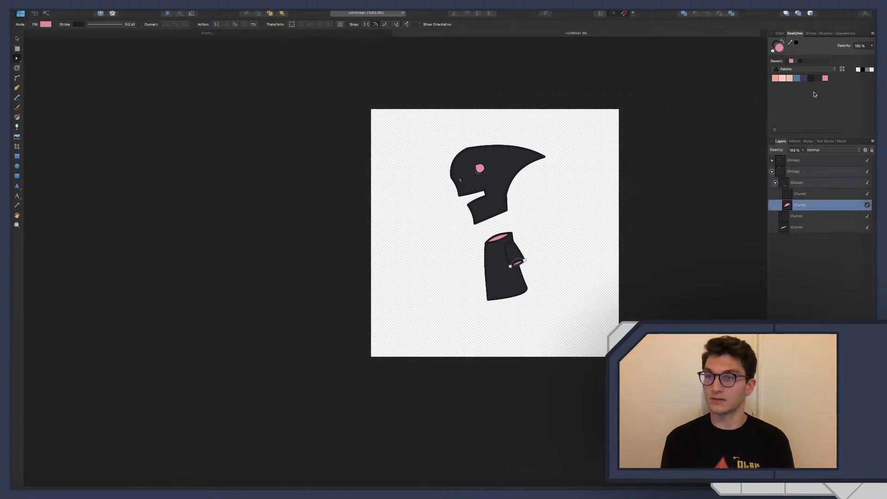
{"action": "left_click", "coordinate": [843, 296]}
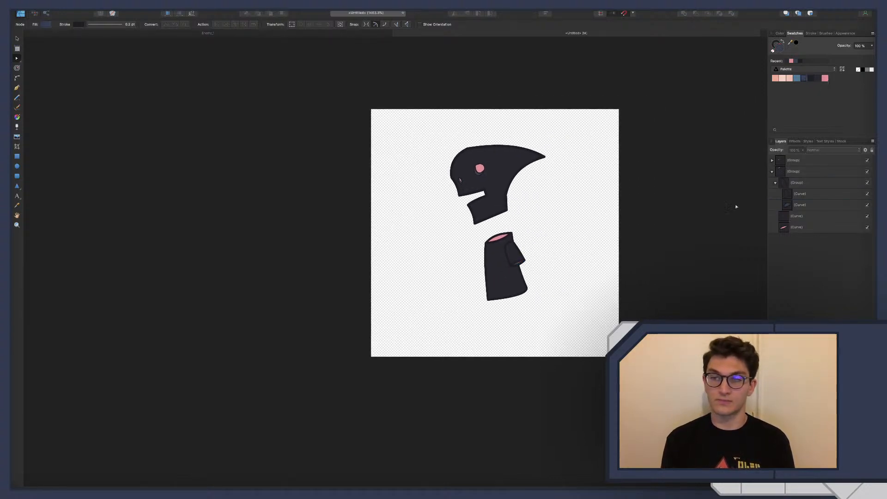
{"action": "left_click", "coordinate": [796, 228]}
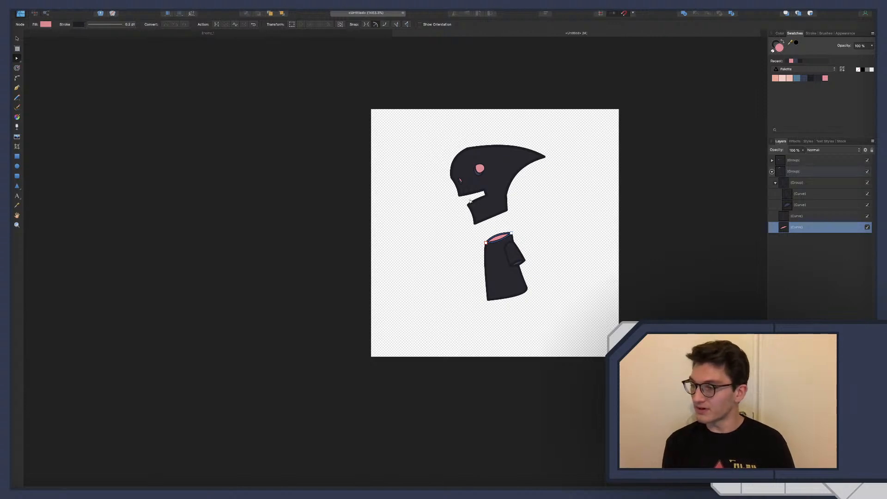
Open the Enemy_1 drawing for reference, switch to Godot and run the Perry game
{"action": "left_click", "coordinate": [219, 35]}
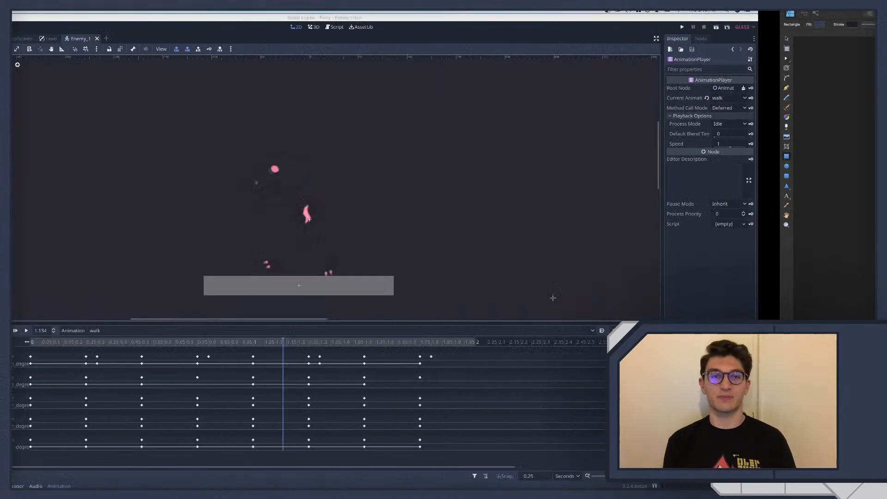
{"action": "key", "text": "super+shift+r"}
{"action": "key", "text": "Return"}
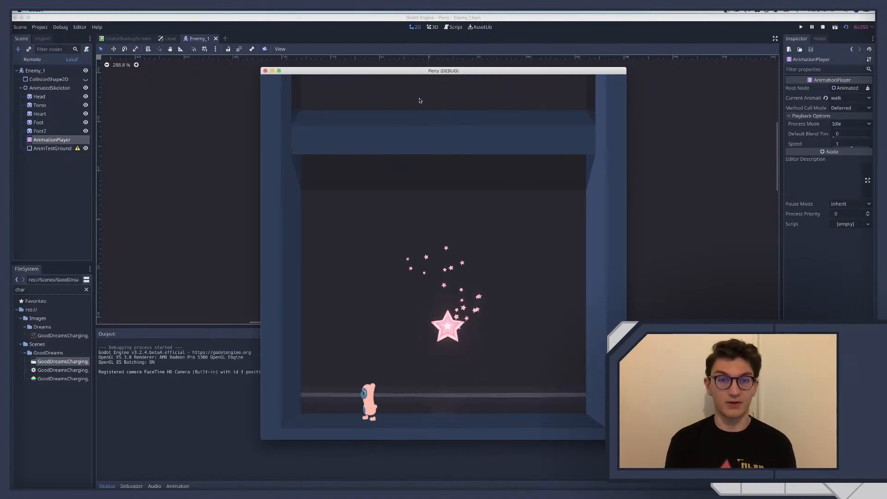
Compare the Enemy_1 skeleton artwork in Affinity Designer with the new character and the running Perry game in Godot
{"action": "key", "text": "ctrl+Right"}
{"action": "key", "text": "ctrl+Left"}
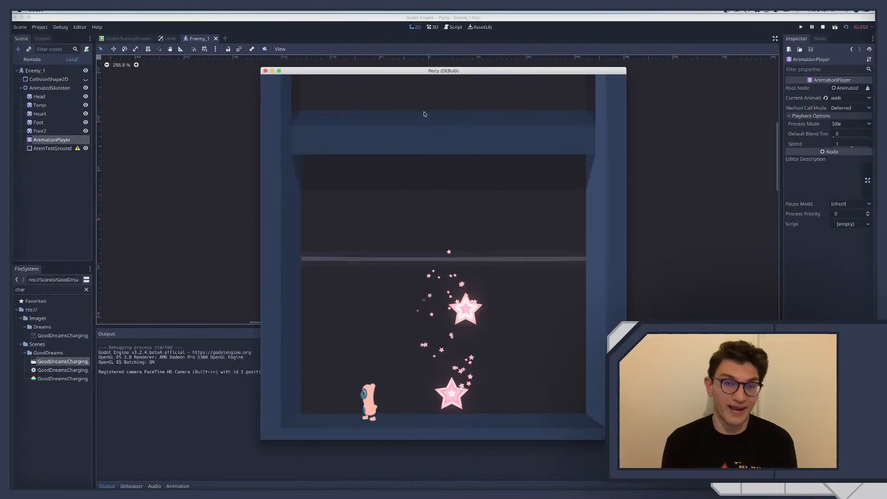
{"action": "key", "text": "ctrl+Right"}
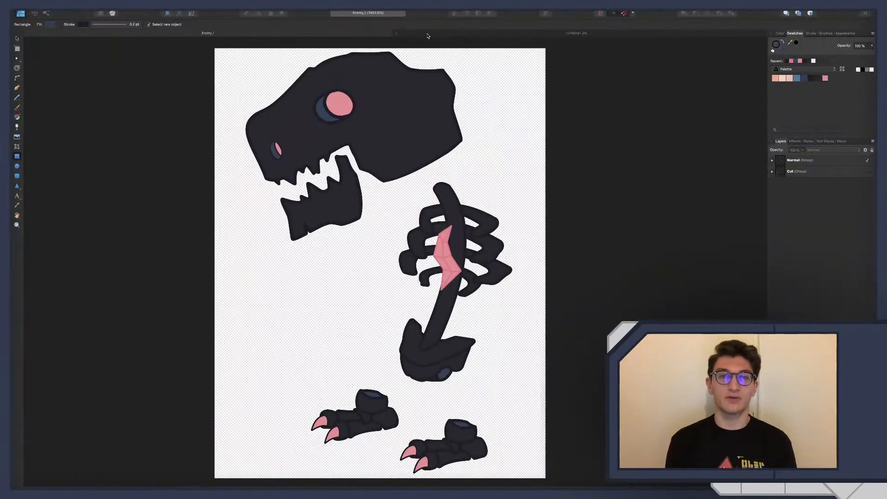
{"action": "left_click", "coordinate": [427, 34]}
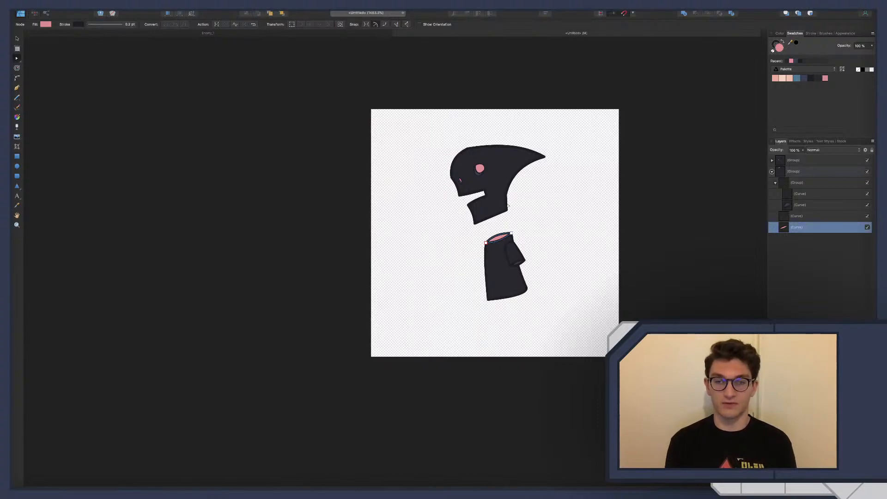
{"action": "left_click", "coordinate": [294, 33]}
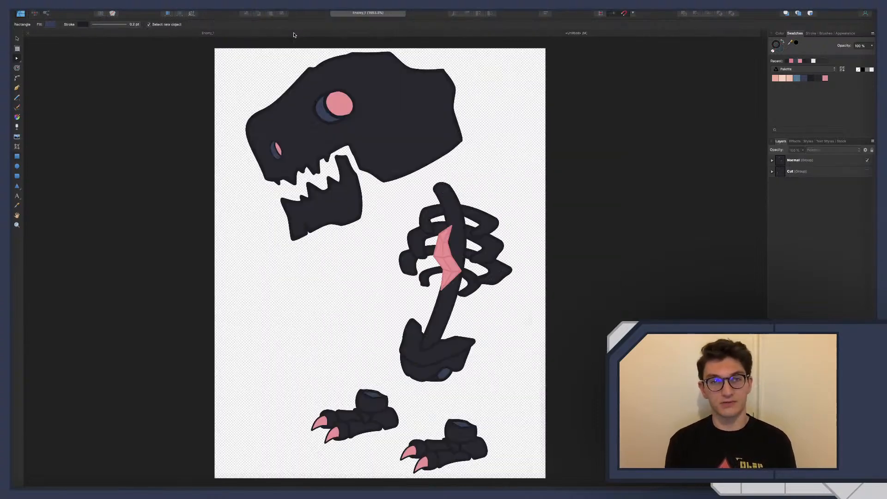
{"action": "scroll", "coordinate": [374, 122], "scroll_direction": "left", "scroll_amount": 6}
{"action": "scroll", "coordinate": [373, 121], "scroll_direction": "right", "scroll_amount": 8}
{"action": "scroll", "coordinate": [374, 121], "scroll_direction": "right", "scroll_amount": 3}
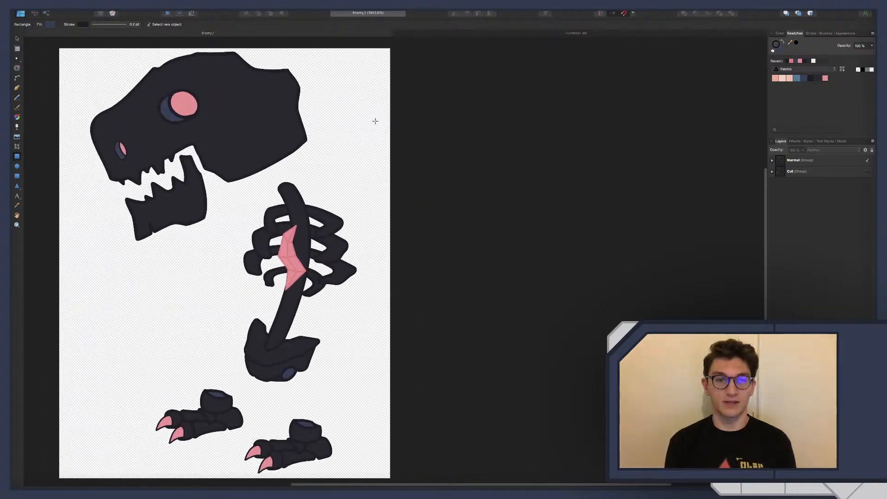
{"action": "scroll", "coordinate": [374, 121], "scroll_direction": "left", "scroll_amount": 6}
{"action": "key", "text": "ctrl+Left"}
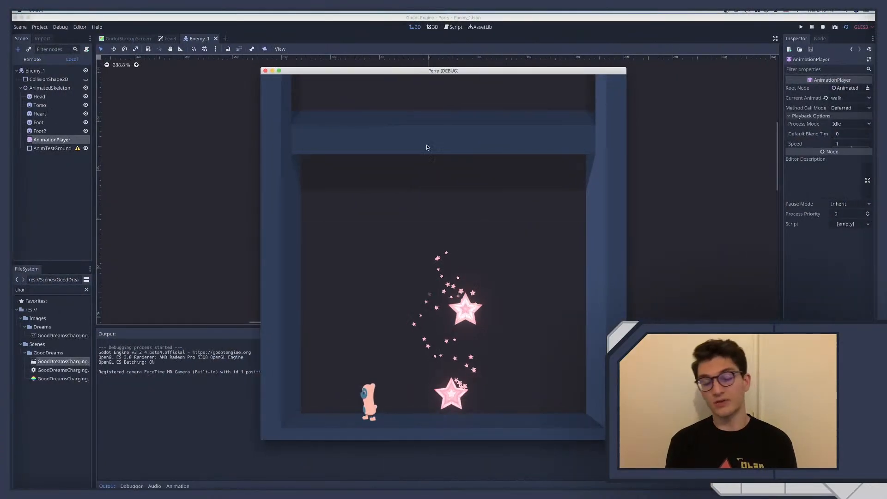
{"action": "key", "text": "ctrl+Right"}
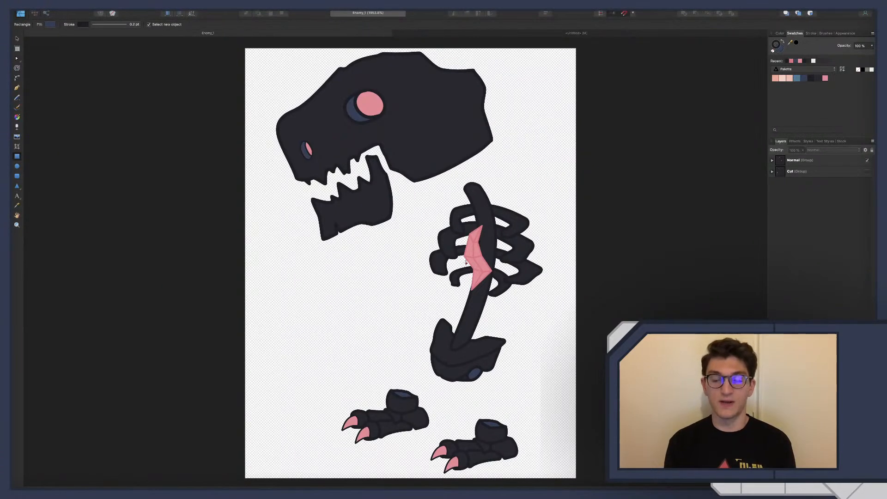
{"action": "key", "text": "ctrl+Left"}
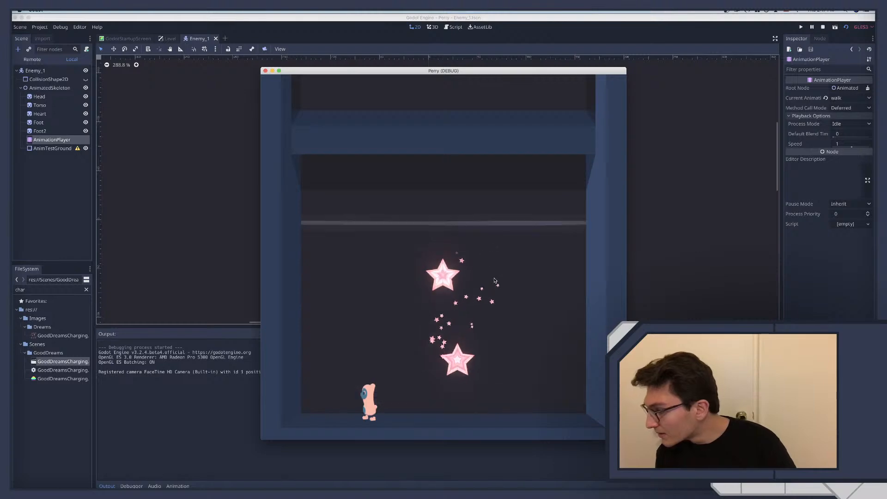
{"action": "key", "text": "ctrl+Right"}
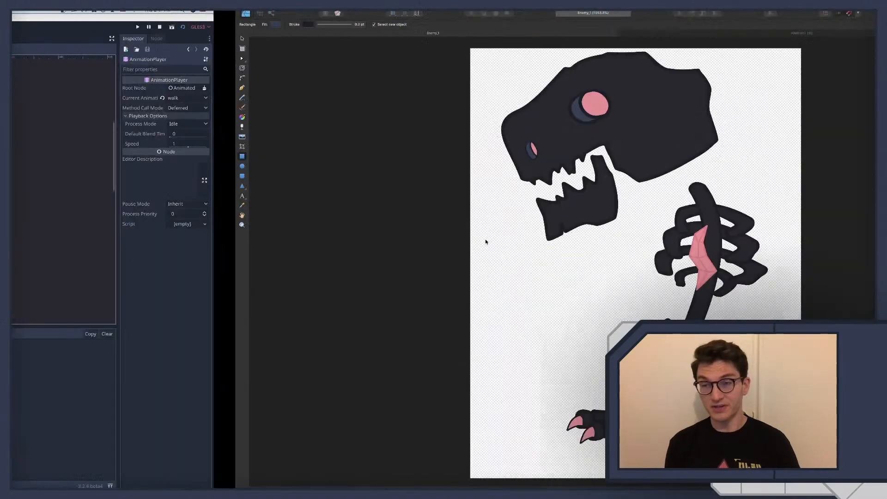
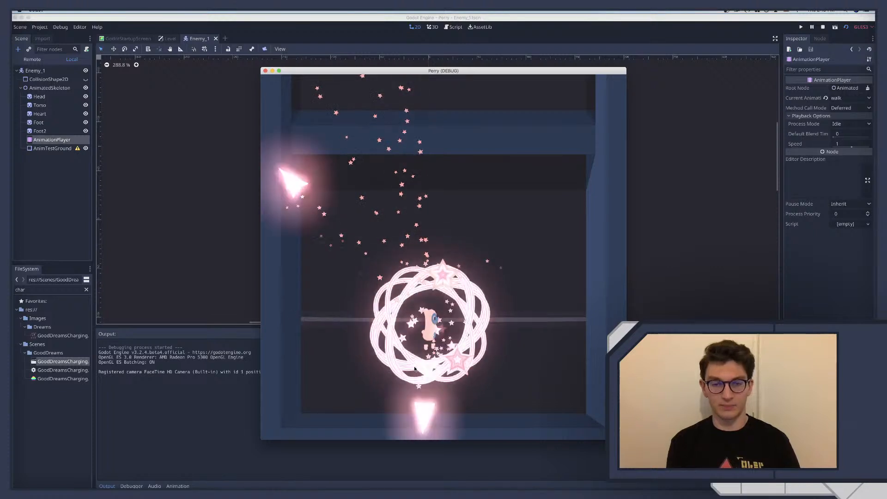
Run and jump the player character around the room in the Perry game, and quit the game
{"action": "key", "text": "Right"}
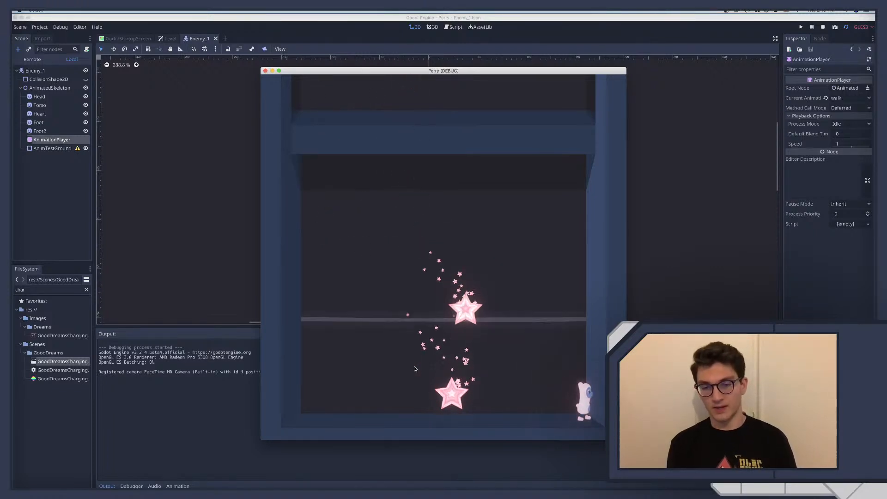
{"action": "key", "text": "space"}
{"action": "key", "text": "Left"}
{"action": "key", "text": "space"}
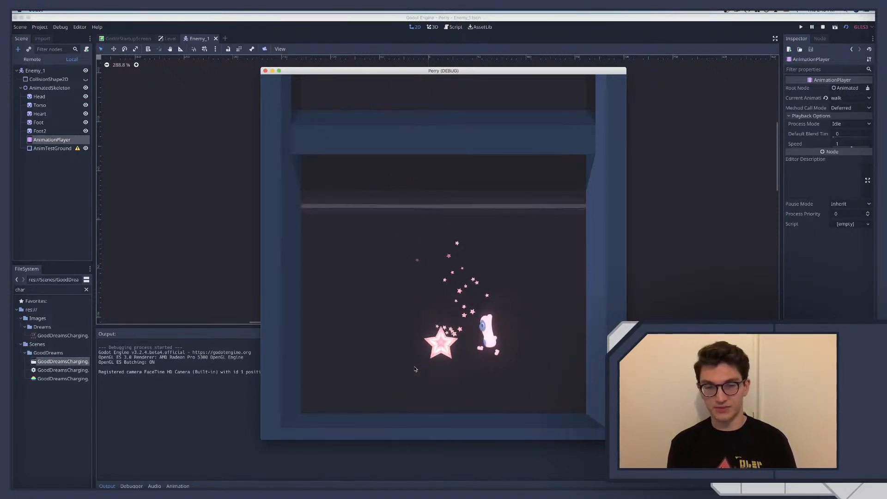
{"action": "key", "text": "super+q"}
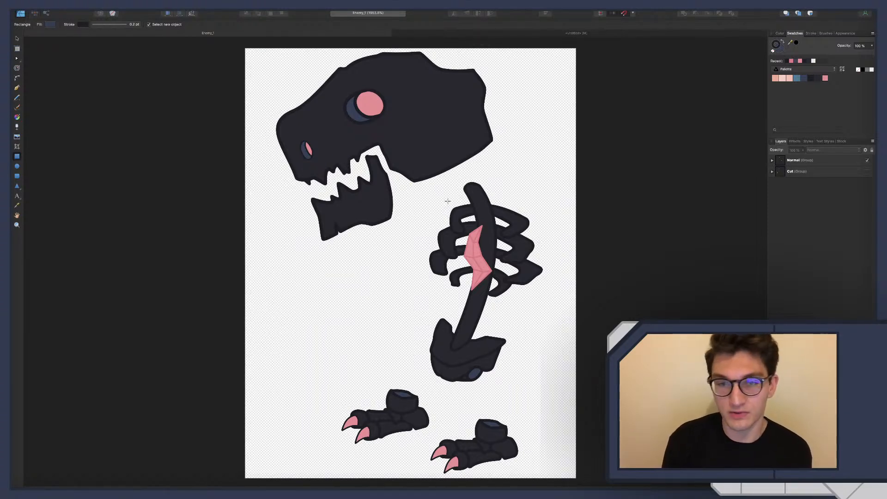
Switch to the untitled character drawing, enlarge the head group slightly, and move the torso group up closer beneath it
{"action": "left_click", "coordinate": [505, 35]}
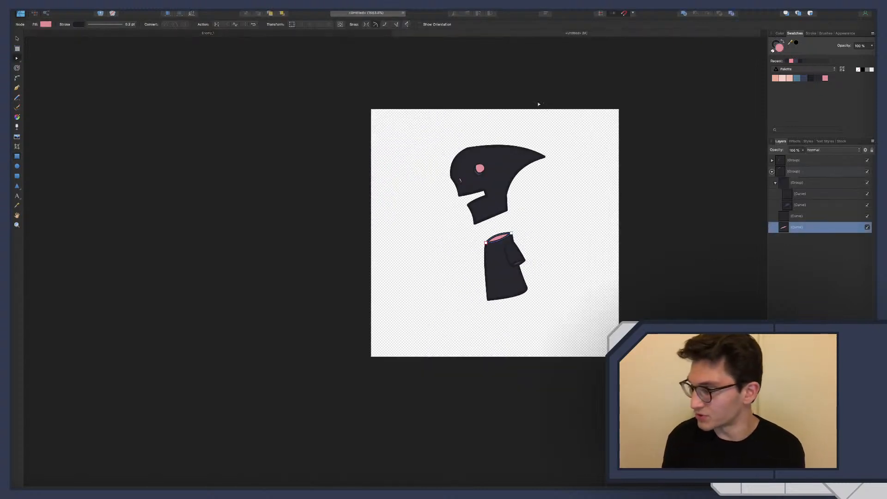
{"action": "scroll", "coordinate": [486, 164], "scroll_direction": "right", "scroll_amount": 3}
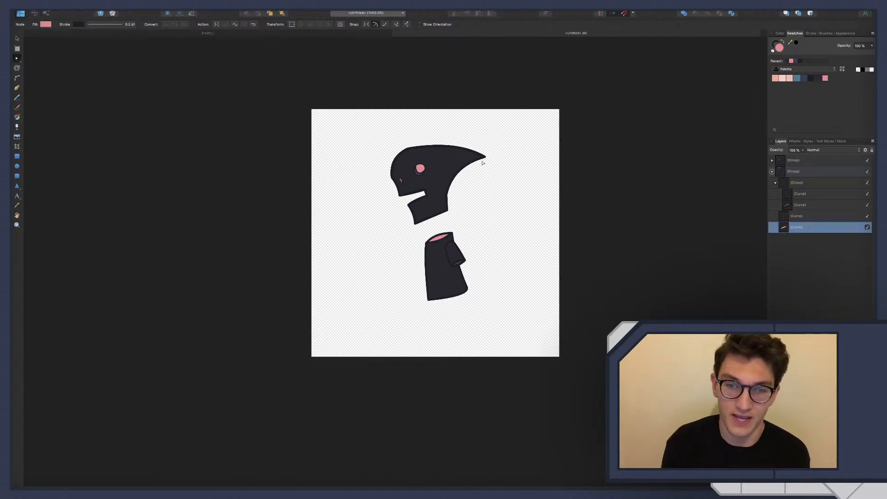
{"action": "left_click", "coordinate": [793, 173]}
{"action": "left_click", "coordinate": [786, 163]}
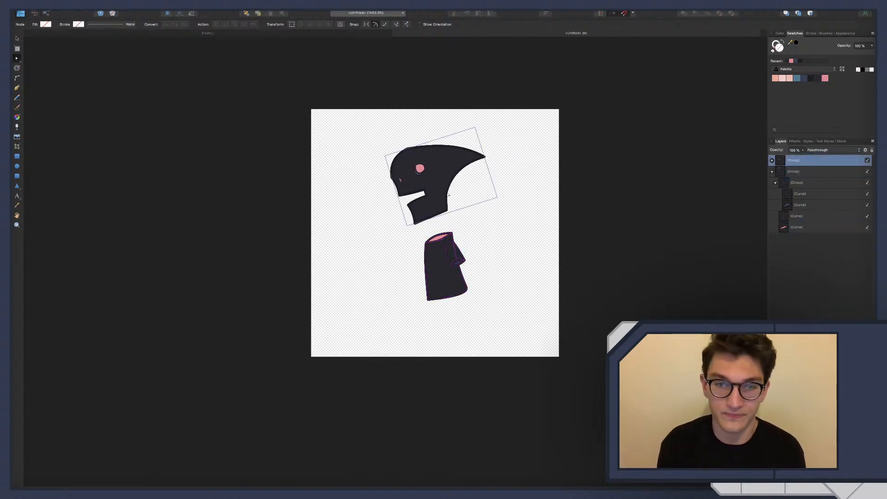
{"action": "key", "text": "v"}
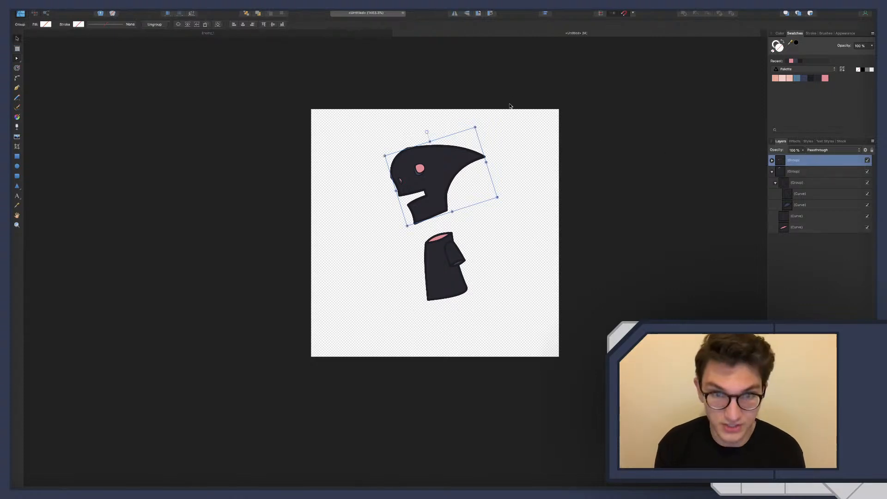
{"action": "left_click_drag", "start_coordinate": [475, 125], "coordinate": [492, 110]}
{"action": "left_click_drag", "start_coordinate": [462, 157], "coordinate": [462, 156]}
{"action": "left_click", "coordinate": [468, 245]}
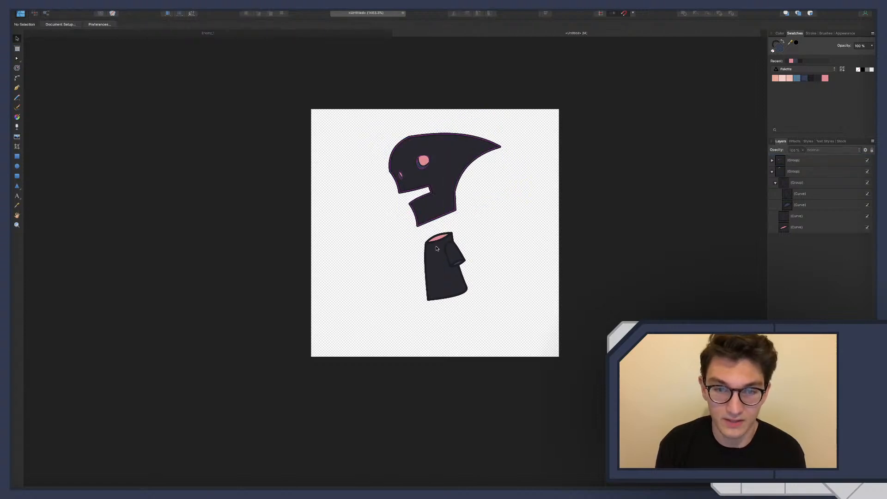
{"action": "left_click_drag", "start_coordinate": [439, 249], "coordinate": [440, 246]}
{"action": "left_click", "coordinate": [514, 267]}
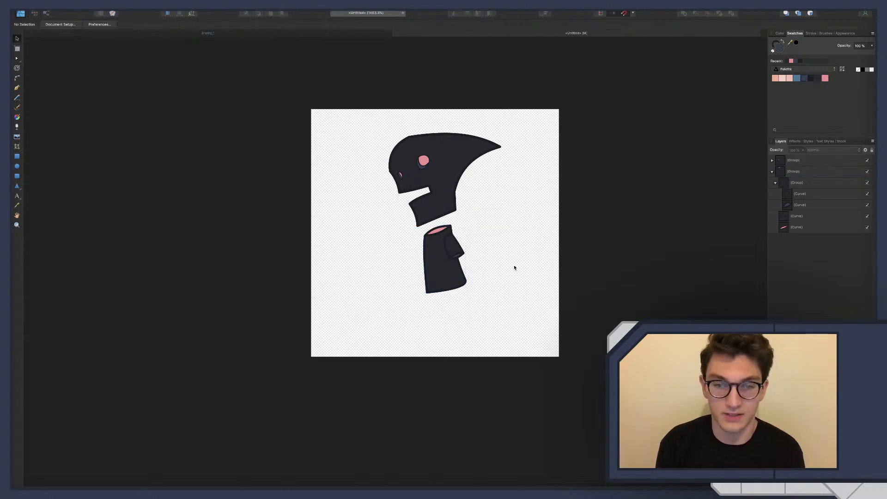
Fill the sleeve's cuff opening with the pink palette swatch
{"action": "left_click", "coordinate": [805, 205]}
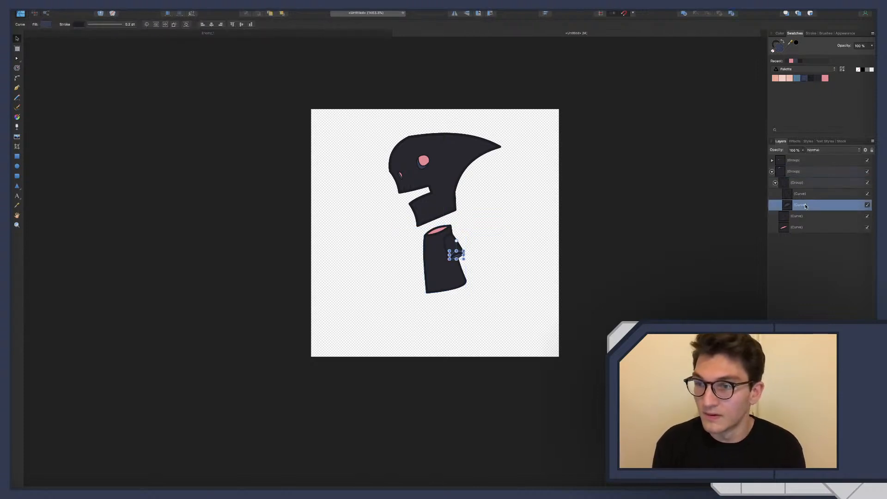
{"action": "left_click", "coordinate": [826, 77]}
{"action": "left_click", "coordinate": [805, 273]}
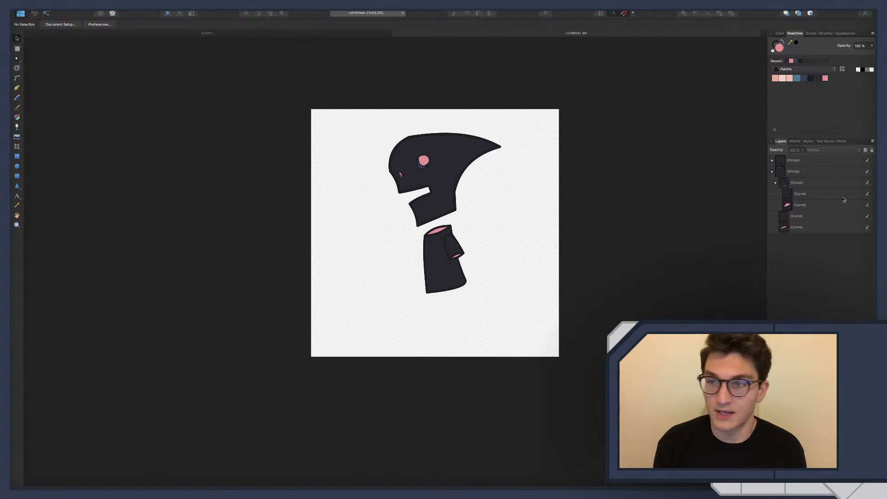
{"action": "left_click", "coordinate": [791, 172]}
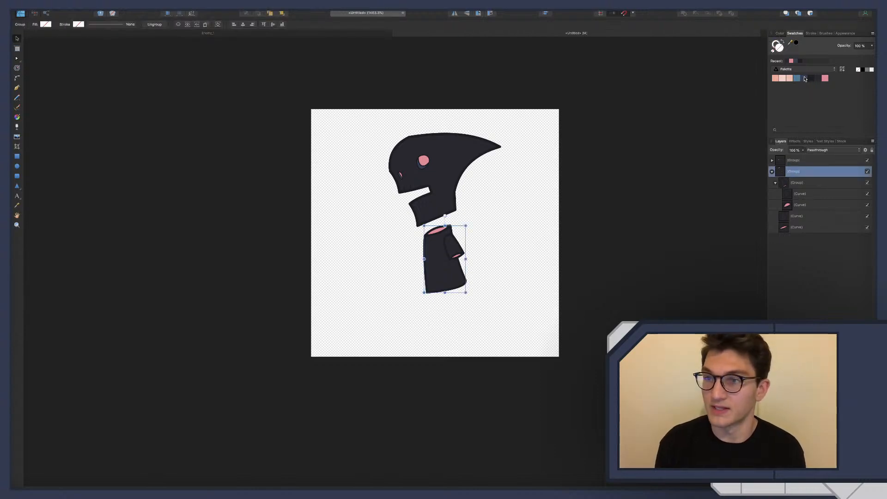
{"action": "left_click", "coordinate": [804, 78]}
{"action": "key", "text": "ctrl+z"}
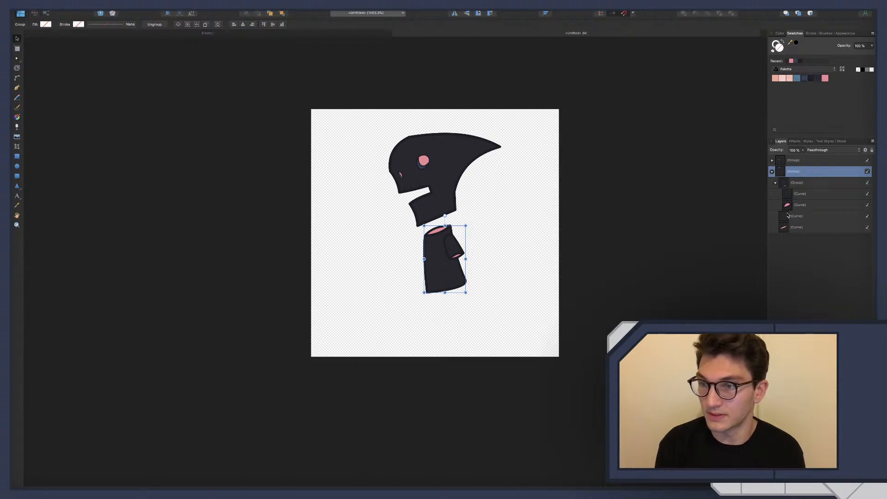
Fill both the neck opening and the cuff opening with the dark blue palette swatch
{"action": "left_click", "coordinate": [791, 226]}
{"action": "left_click", "coordinate": [809, 79]}
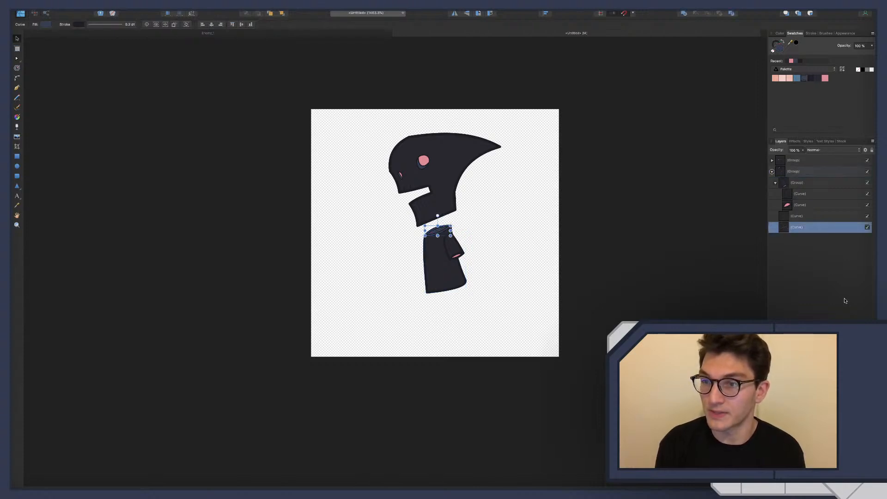
{"action": "left_click", "coordinate": [801, 205]}
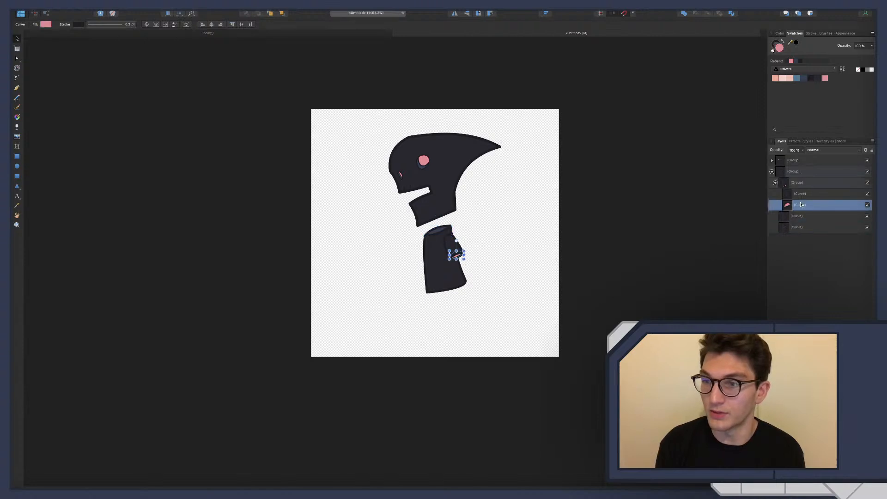
{"action": "left_click", "coordinate": [809, 79]}
{"action": "left_click", "coordinate": [794, 268]}
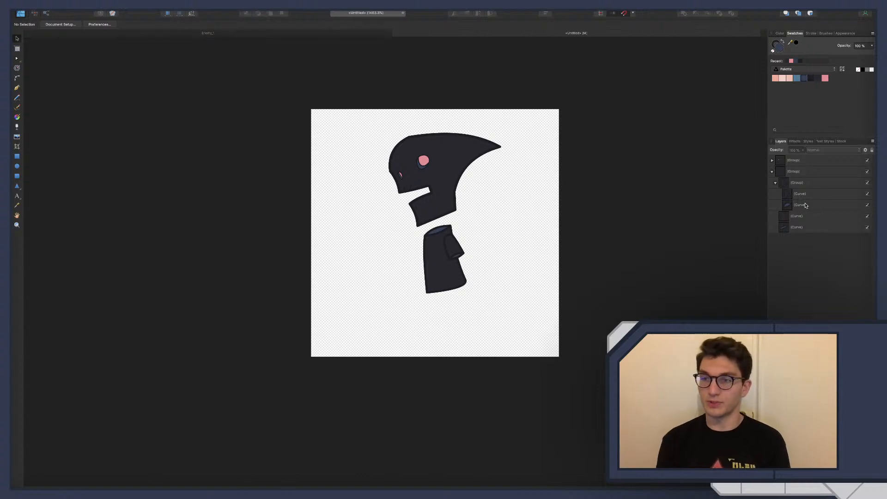
Recolour the cuff opening and the neck opening with the pink palette swatch and clear the selection
{"action": "left_click", "coordinate": [819, 208]}
{"action": "left_click", "coordinate": [826, 78]}
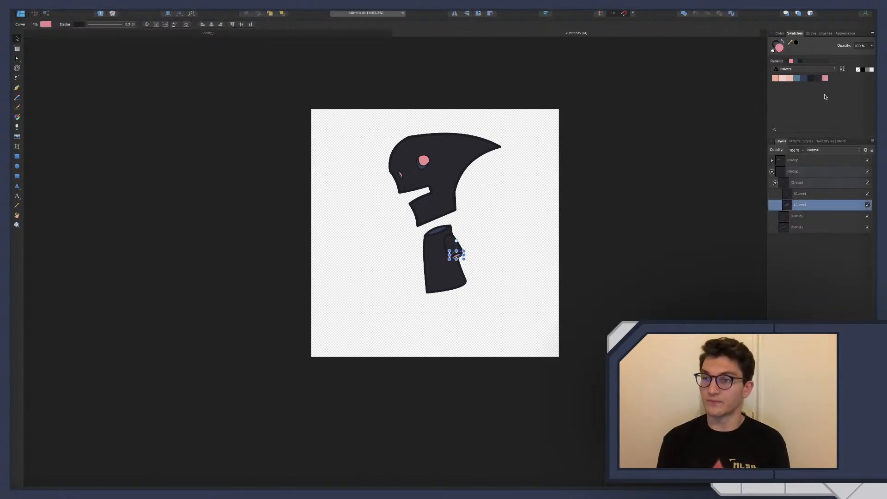
{"action": "left_click", "coordinate": [804, 228]}
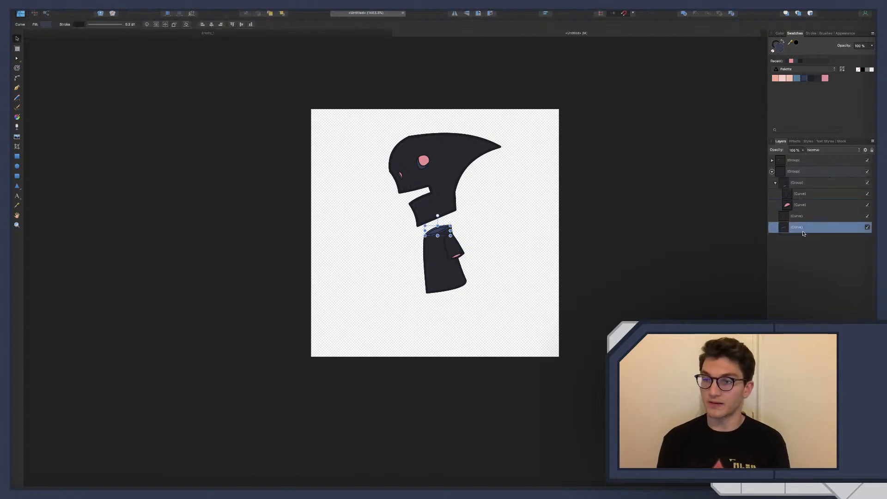
{"action": "left_click", "coordinate": [825, 78]}
{"action": "left_click", "coordinate": [542, 294]}
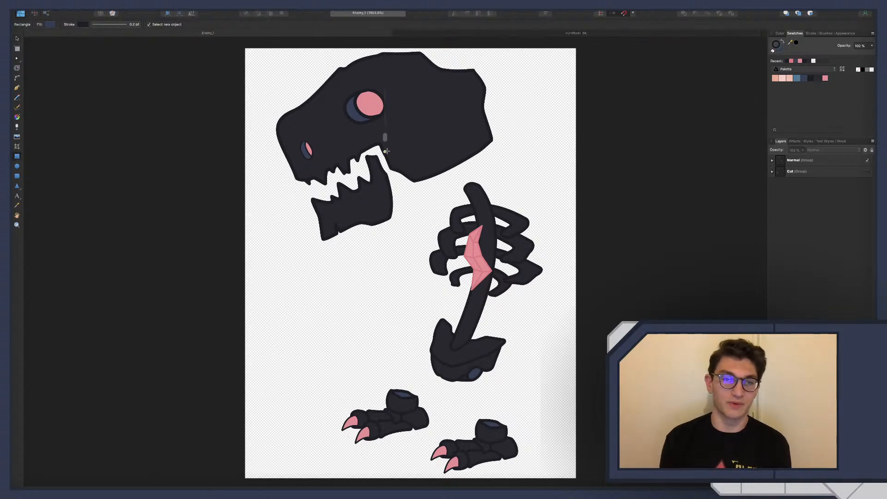
Preview the Enemy_1 drawing in pixel view at a smaller zoom and compare it with the Enemy_1 scene in Godot
{"action": "left_click", "coordinate": [166, 13]}
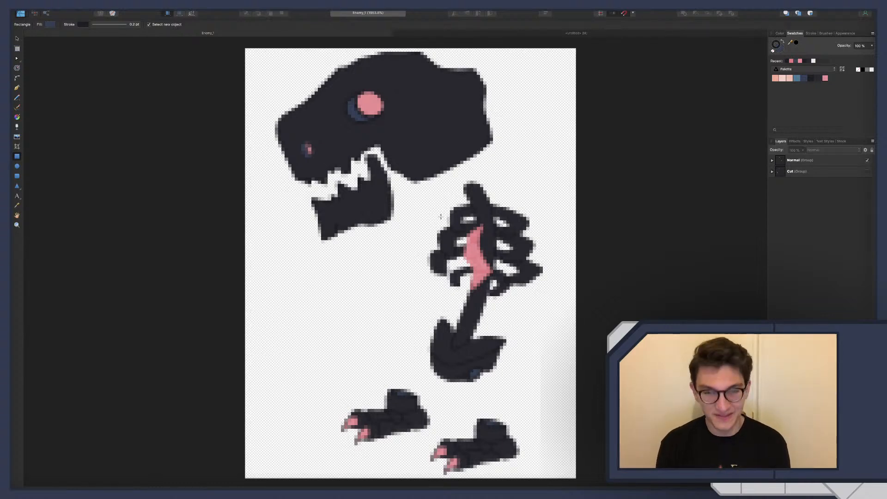
{"action": "scroll", "coordinate": [437, 216], "scroll_direction": "down", "scroll_amount": 5}
{"action": "scroll", "coordinate": [440, 217], "scroll_direction": "up", "scroll_amount": 3}
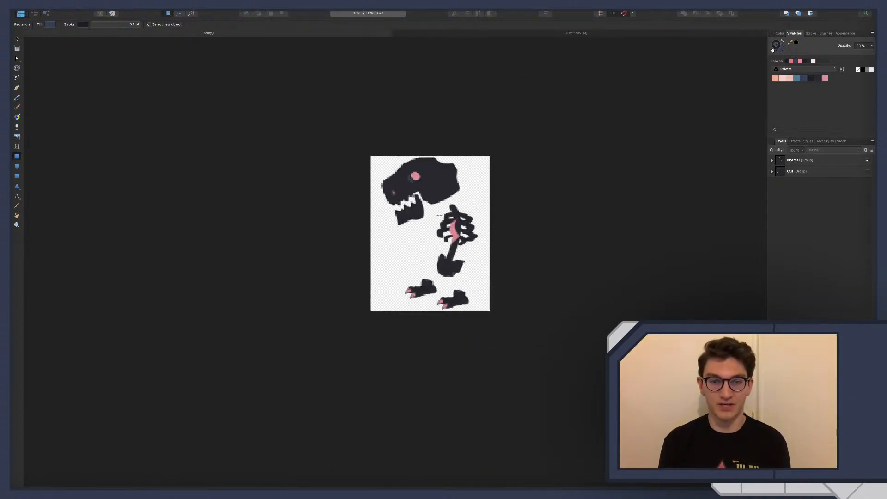
{"action": "key", "text": "ctrl+Left"}
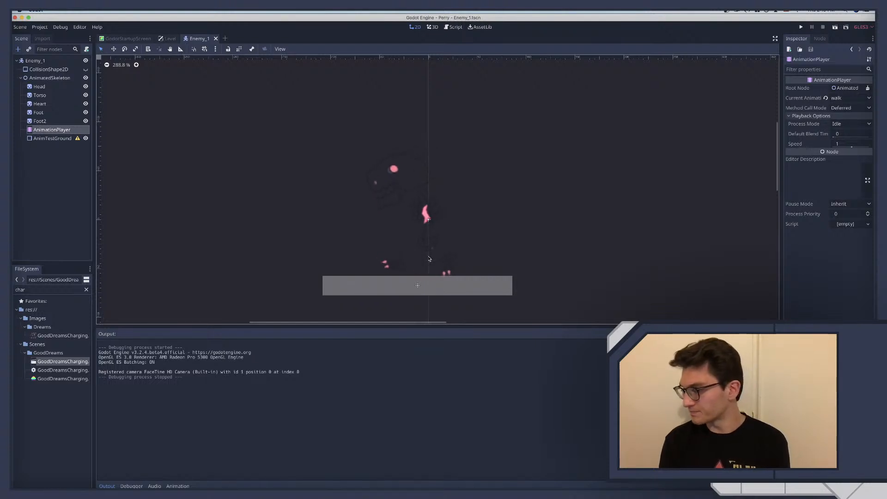
{"action": "key", "text": "ctrl+Right"}
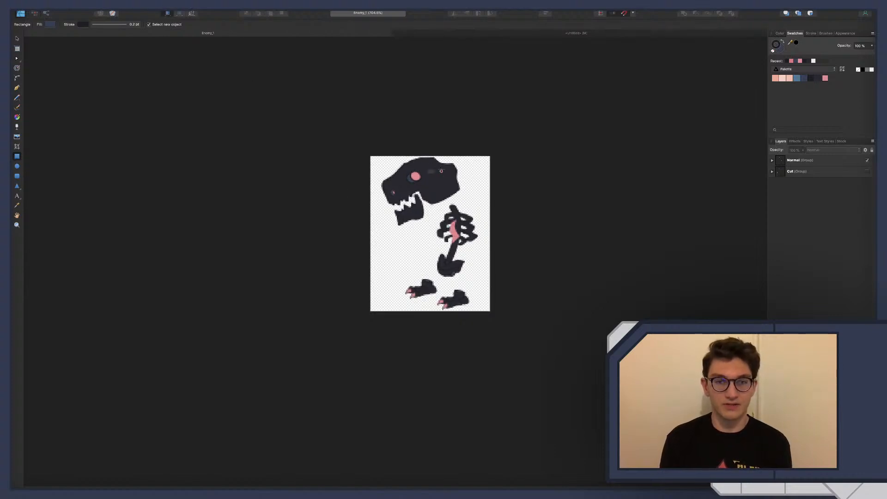
{"action": "key", "text": "ctrl+Left"}
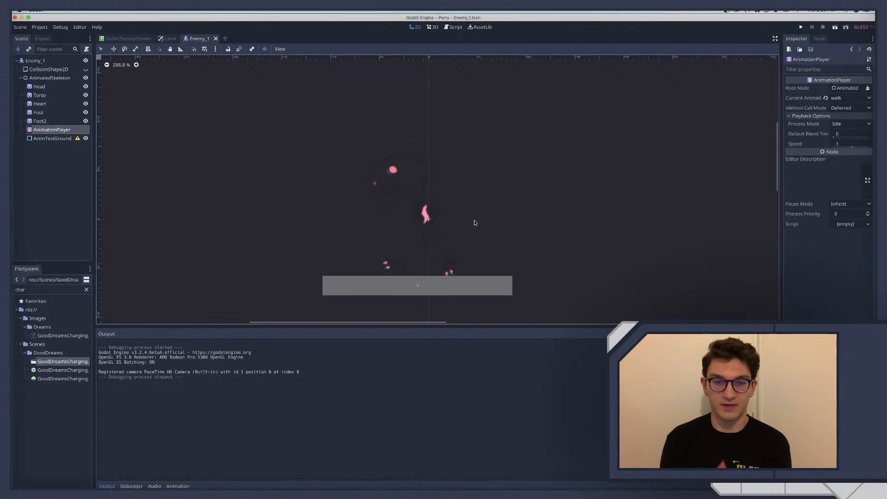
{"action": "key", "text": "ctrl+Right"}
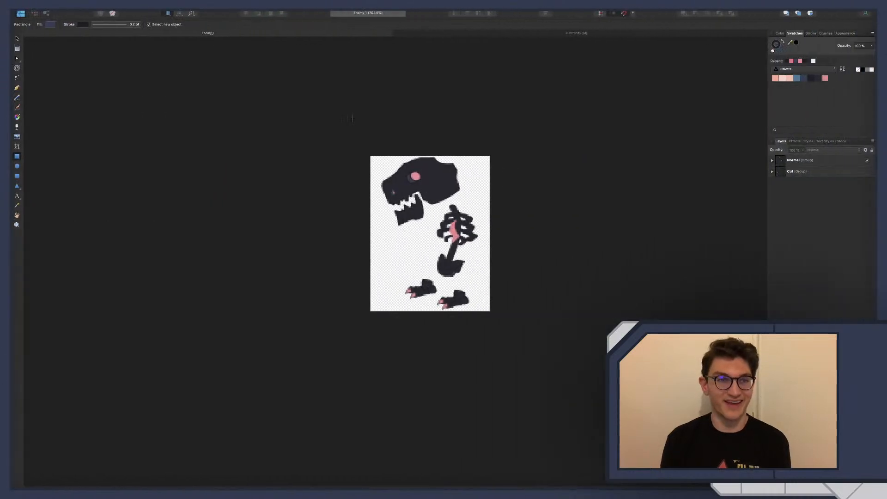
Return to the untitled character drawing and reshape the dark blue eye socket by adjusting its front and lower nodes
{"action": "left_click", "coordinate": [415, 36]}
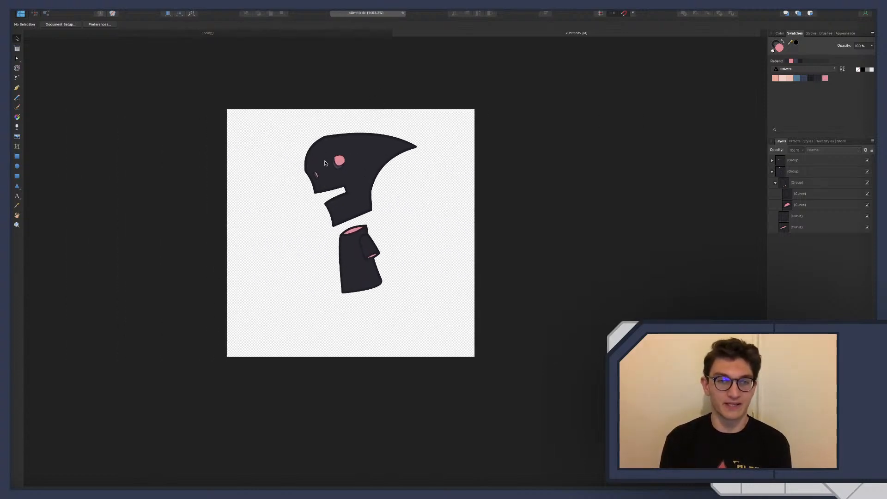
{"action": "scroll", "coordinate": [332, 165], "scroll_direction": "up", "scroll_amount": 5}
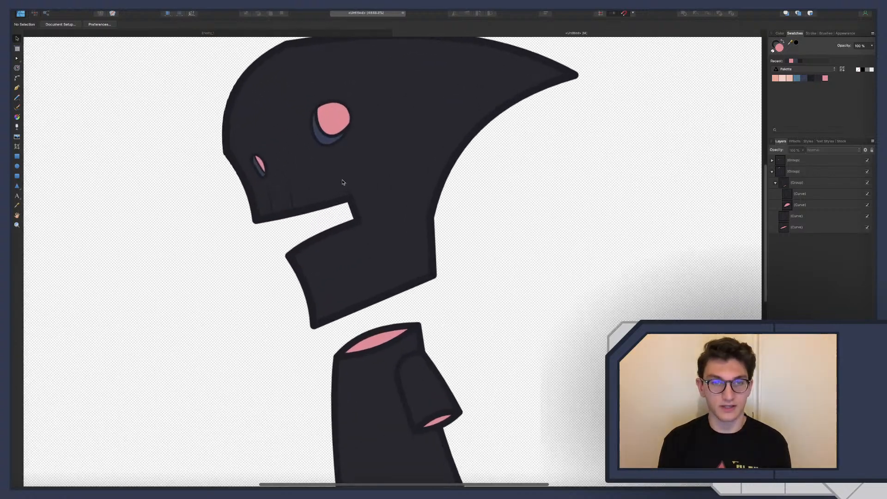
{"action": "left_click", "coordinate": [322, 145]}
{"action": "double_click", "coordinate": [322, 145]}
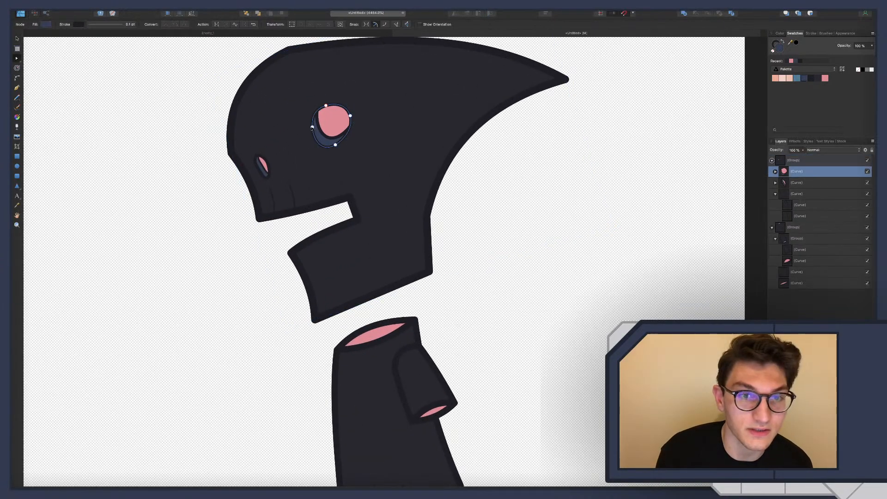
{"action": "left_click", "coordinate": [314, 134]}
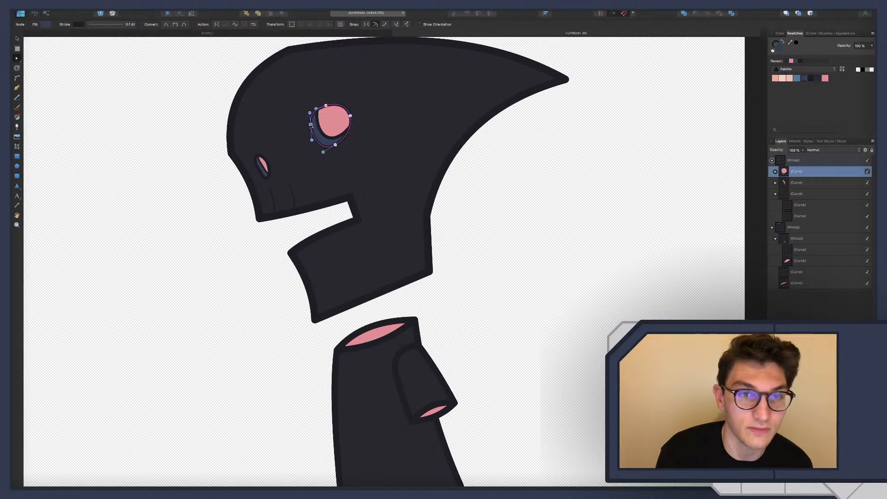
{"action": "left_click", "coordinate": [335, 143]}
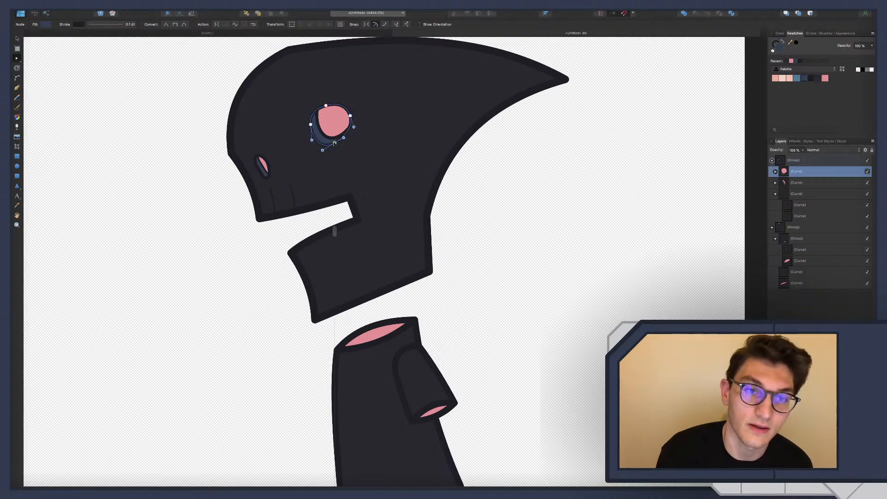
{"action": "left_click", "coordinate": [373, 152]}
{"action": "scroll", "coordinate": [374, 153], "scroll_direction": "left", "scroll_amount": 2}
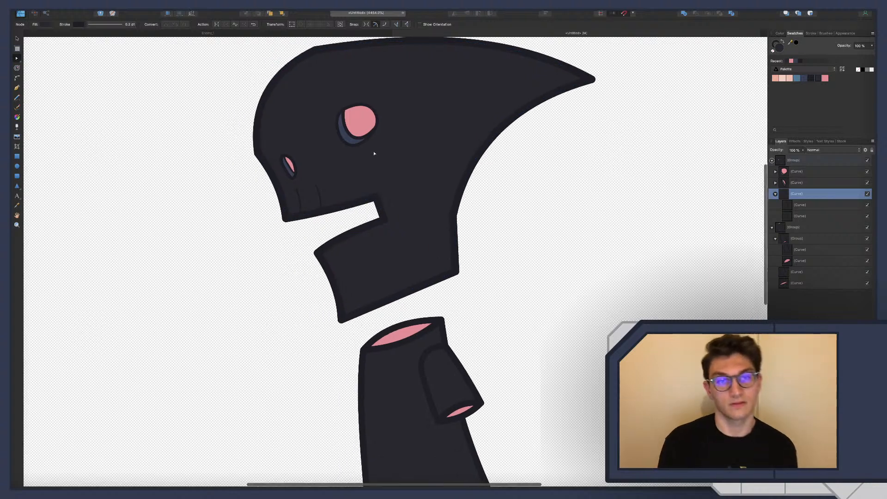
{"action": "scroll", "coordinate": [374, 154], "scroll_direction": "left", "scroll_amount": 2}
Select the pink pupil inside the dark blue eye socket and nudge its lower node slightly down and toward the back of the head
{"action": "left_click", "coordinate": [389, 133]}
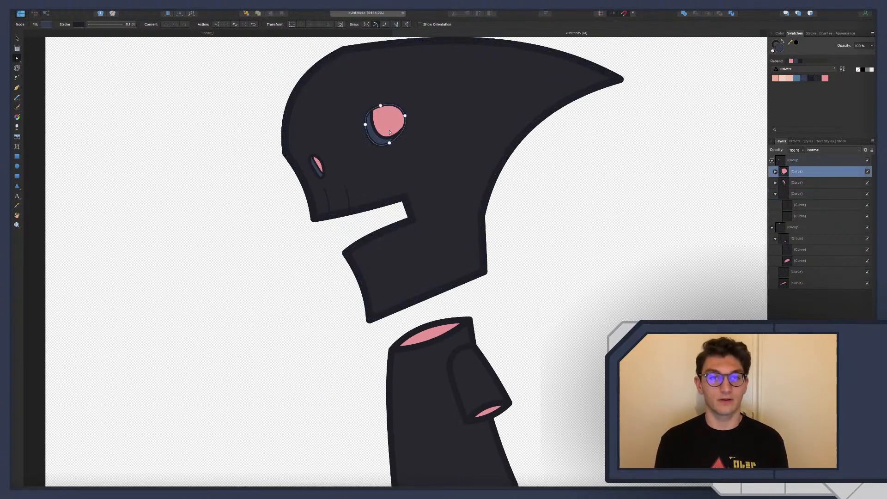
{"action": "left_click", "coordinate": [391, 134]}
{"action": "left_click_drag", "start_coordinate": [395, 136], "coordinate": [398, 140]}
{"action": "left_click", "coordinate": [428, 171]}
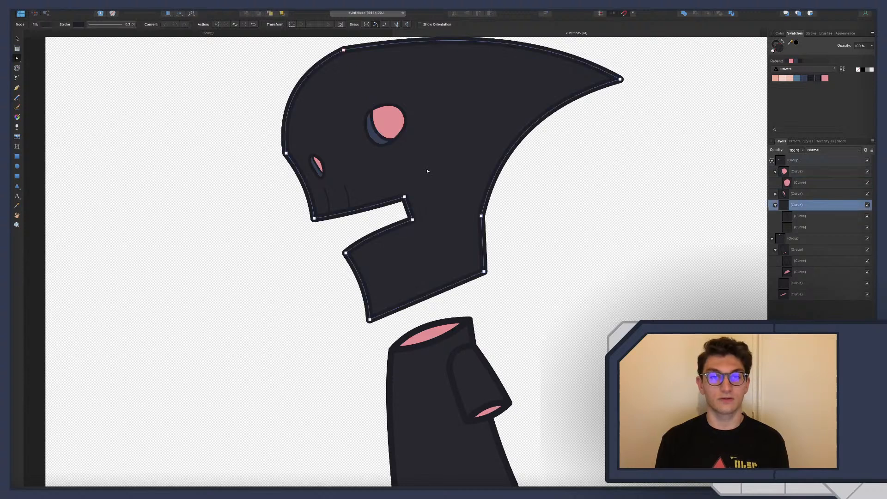
Reshape the pink pupil by shifting its upper and front nodes toward the back of the head to widen the dark blue rim
{"action": "left_click", "coordinate": [379, 120]}
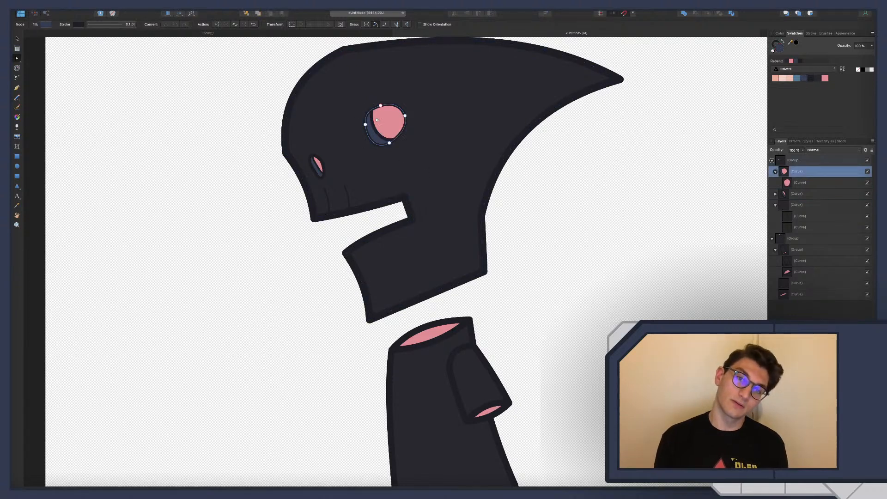
{"action": "left_click", "coordinate": [377, 119]}
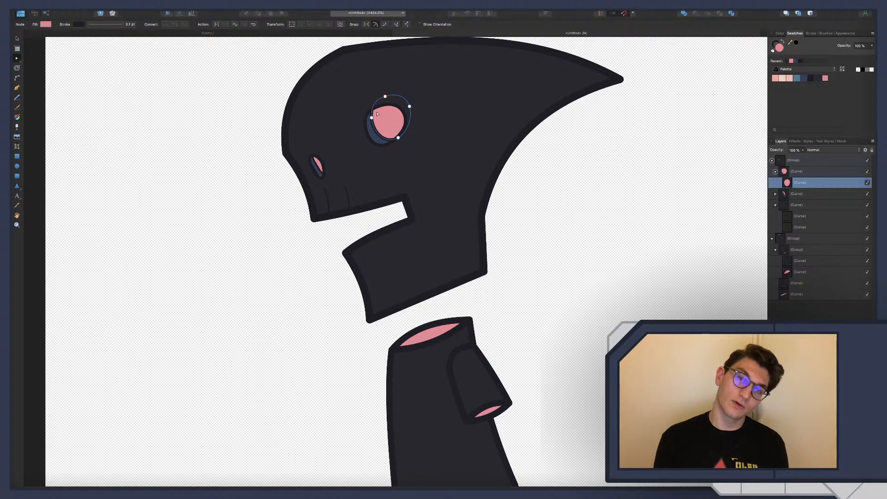
{"action": "left_click", "coordinate": [385, 97]}
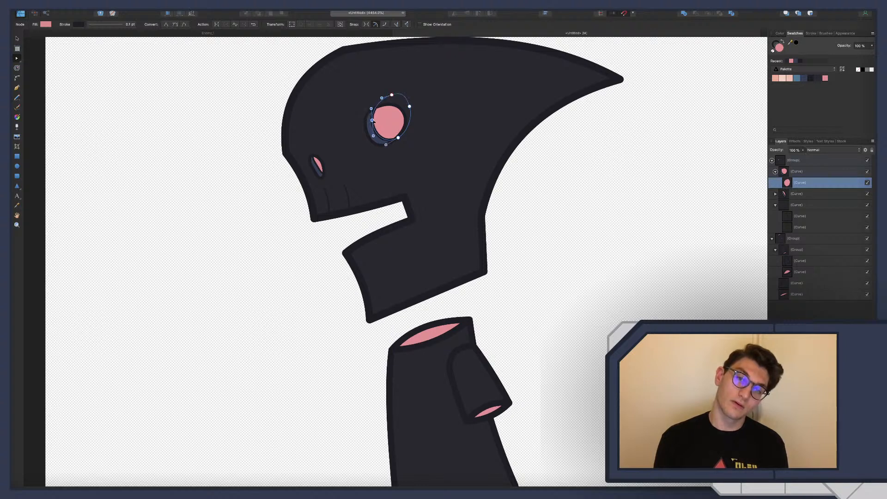
{"action": "left_click", "coordinate": [349, 114]}
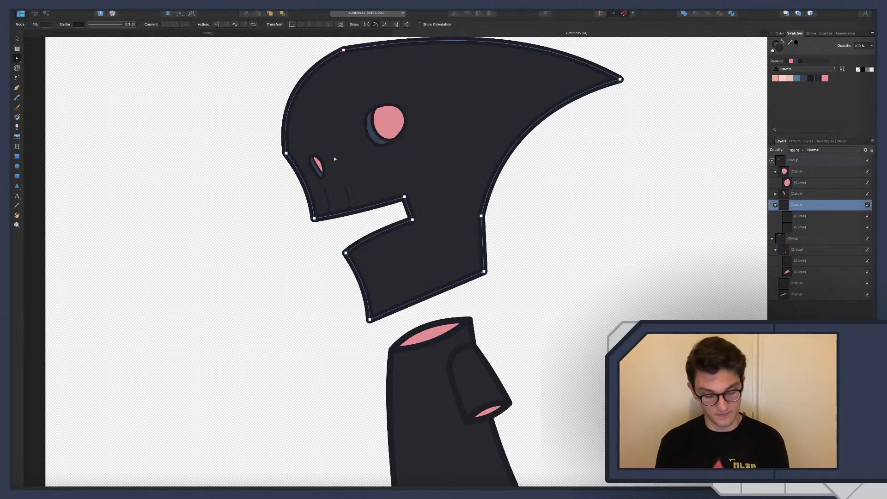
Preview the whole character in pixel view at a smaller zoom with nothing selected, and return to the vector view
{"action": "scroll", "coordinate": [333, 157], "scroll_direction": "down", "scroll_amount": 5}
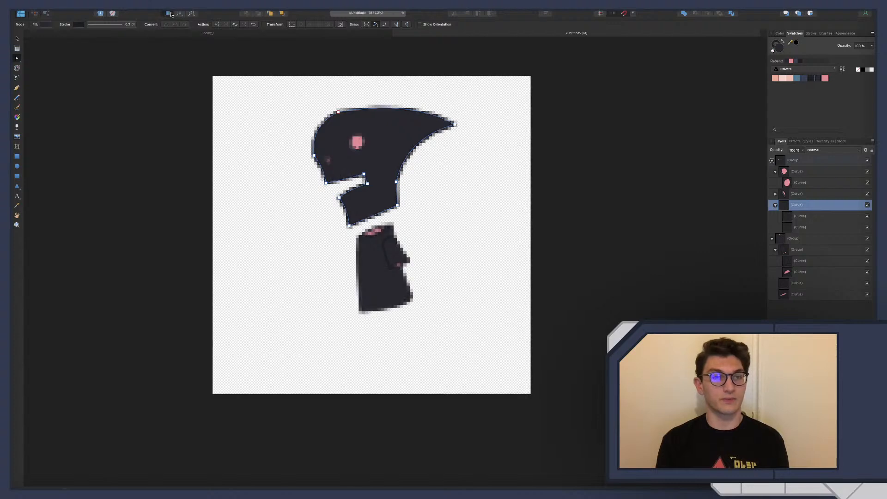
{"action": "scroll", "coordinate": [328, 183], "scroll_direction": "down", "scroll_amount": 6}
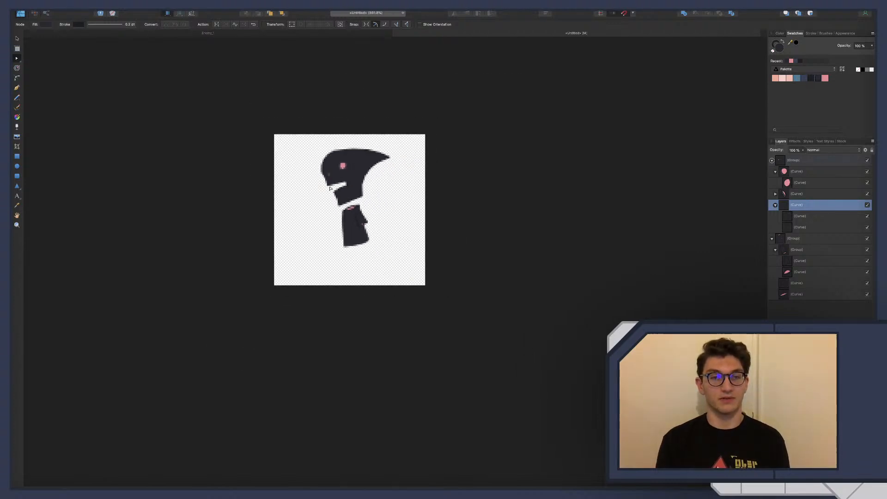
{"action": "left_click", "coordinate": [319, 218]}
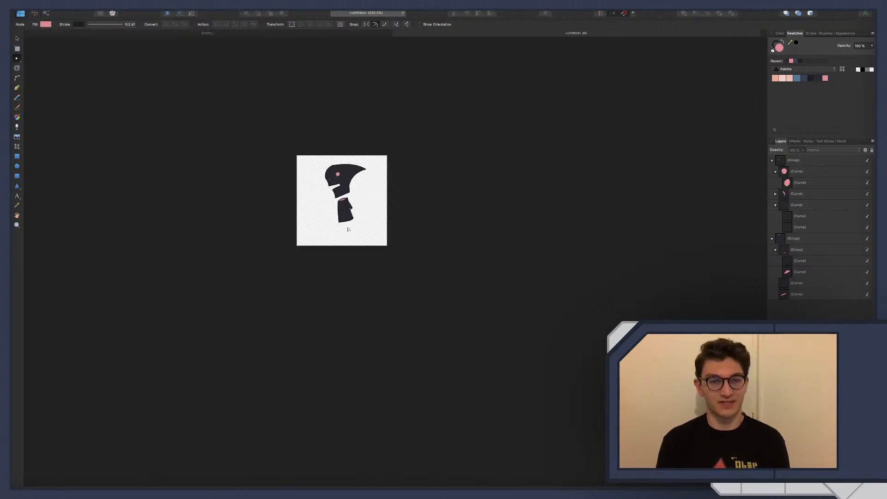
{"action": "scroll", "coordinate": [341, 201], "scroll_direction": "up", "scroll_amount": 6}
{"action": "scroll", "coordinate": [342, 201], "scroll_direction": "up", "scroll_amount": 2}
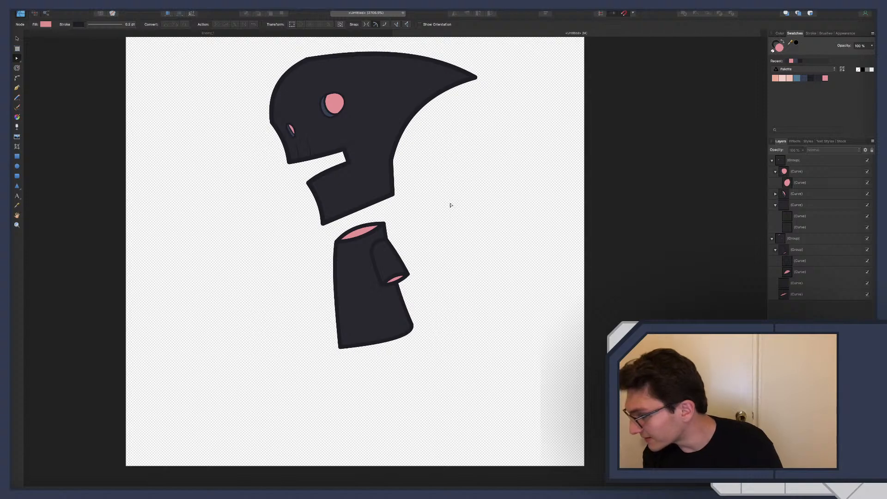
Switch to Chrome and open a new tab beside the cartoon skeleton demon reference
{"action": "key", "text": "ctrl+Right"}
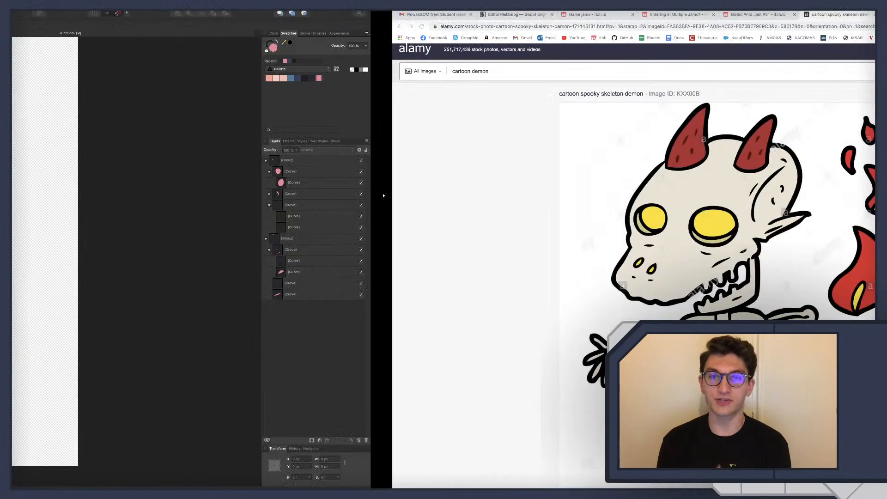
{"action": "left_click", "coordinate": [503, 14]}
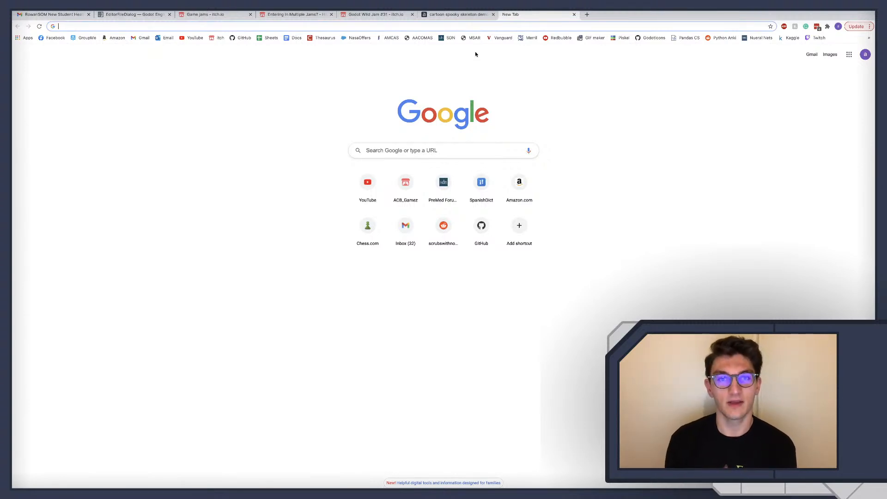
Switch to Godot, test-run the Perry game, close it and look over the Enemy_1 scene
{"action": "key", "text": "ctrl+Left"}
{"action": "key", "text": "ctrl+Left"}
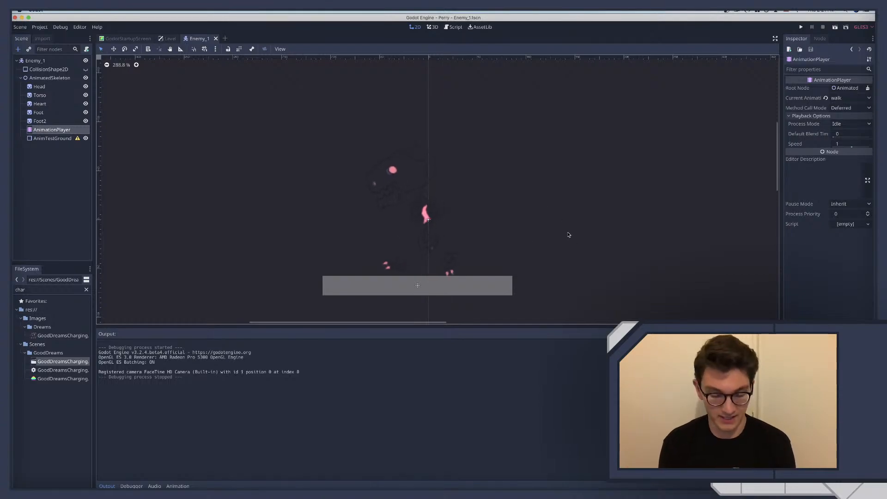
{"action": "key", "text": "super+shift+r"}
{"action": "key", "text": "Return"}
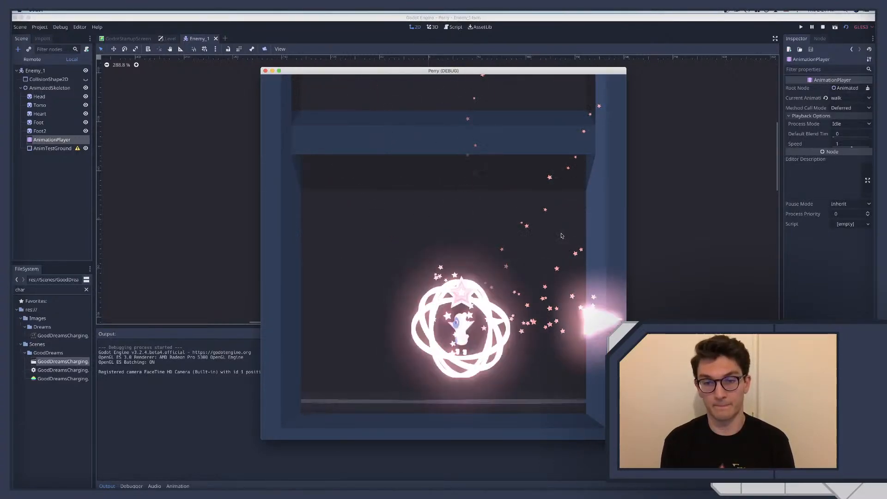
{"action": "key", "text": "super+q"}
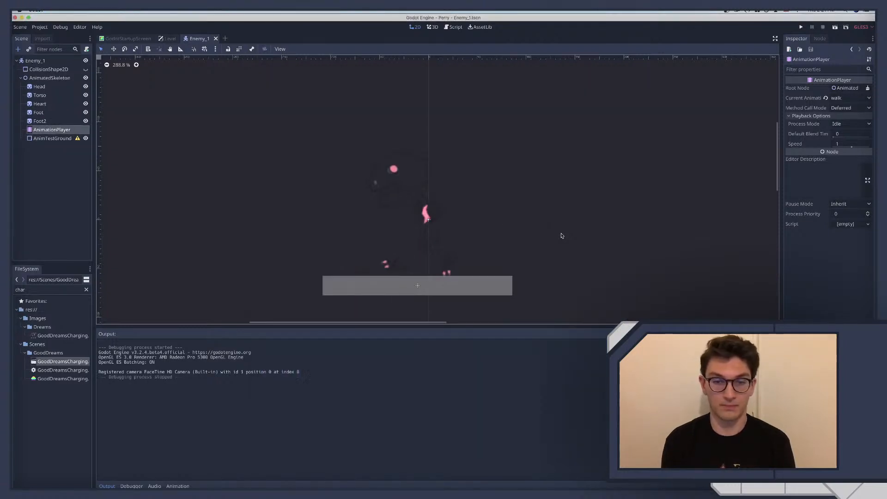
{"action": "scroll", "coordinate": [562, 236], "scroll_direction": "left", "scroll_amount": 2}
{"action": "scroll", "coordinate": [534, 218], "scroll_direction": "right", "scroll_amount": 3}
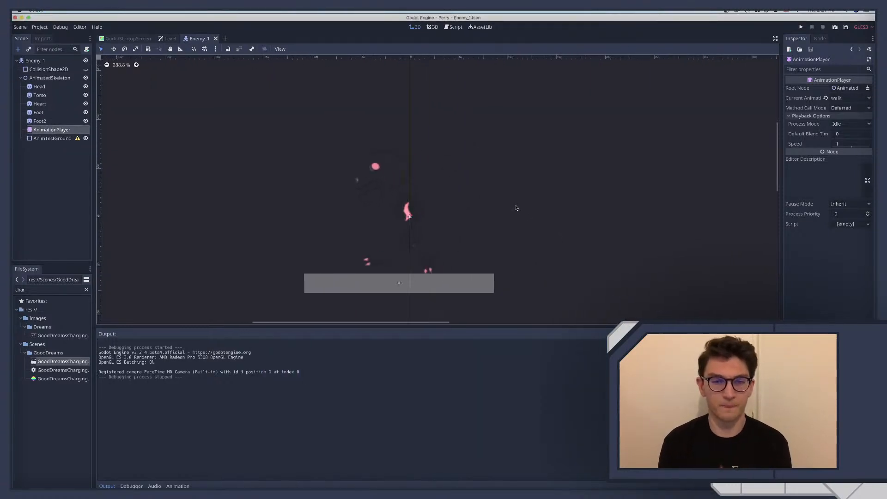
{"action": "scroll", "coordinate": [517, 208], "scroll_direction": "right", "scroll_amount": 1}
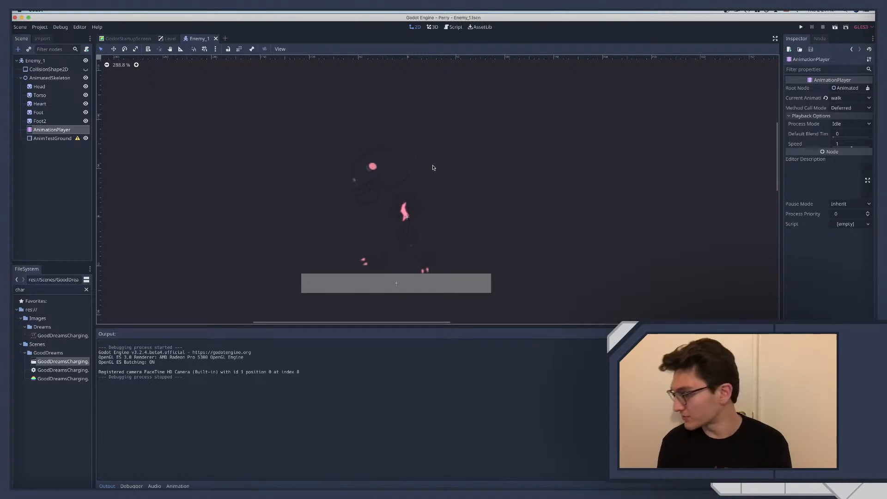
Return to Chrome, open YouTube in the new tab and search for "paper mario ttyd"
{"action": "key", "text": "ctrl+Right"}
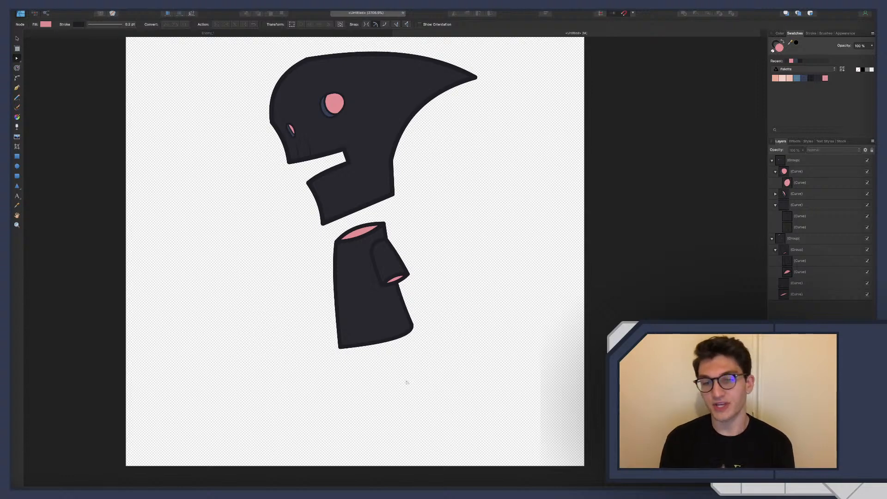
{"action": "key", "text": "ctrl+Right"}
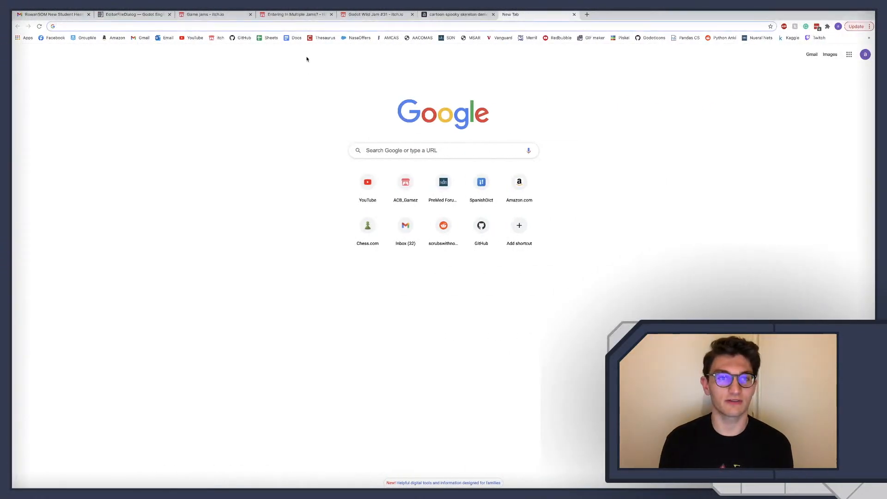
{"action": "left_click", "coordinate": [194, 38]}
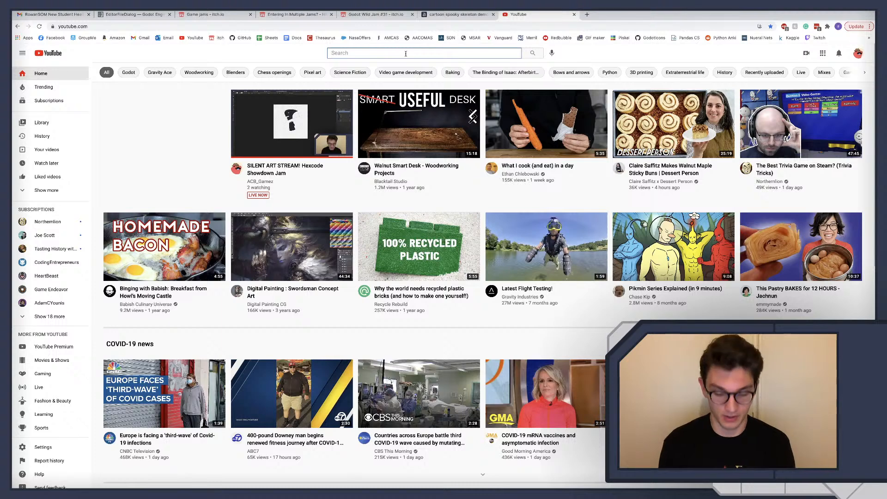
{"action": "type", "text": "pa"}
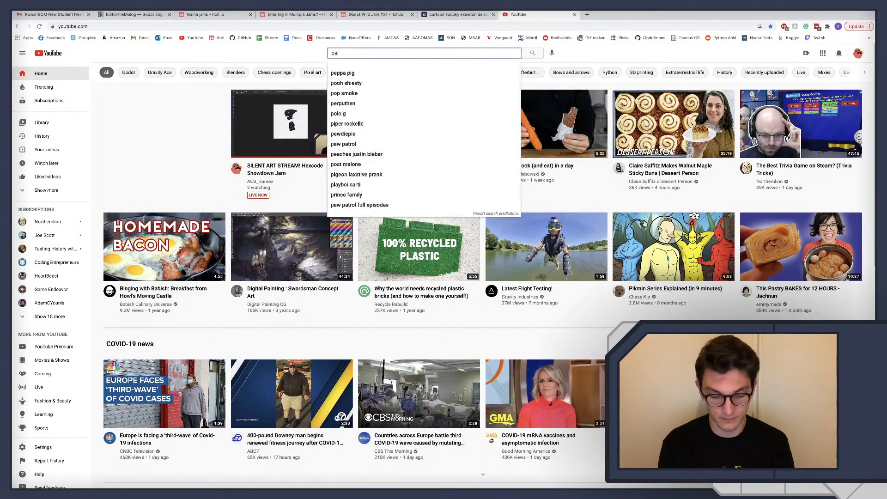
{"action": "type", "text": "per mario "}
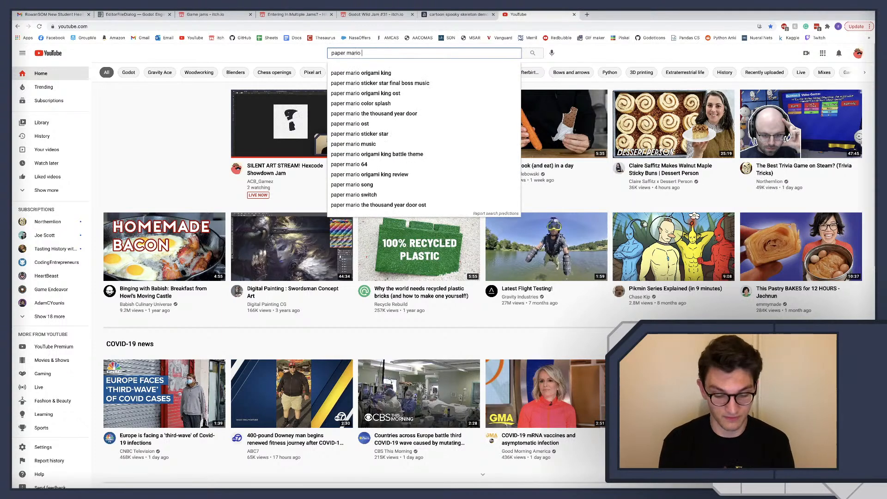
{"action": "type", "text": "ttyd"}
{"action": "key", "text": "Return"}
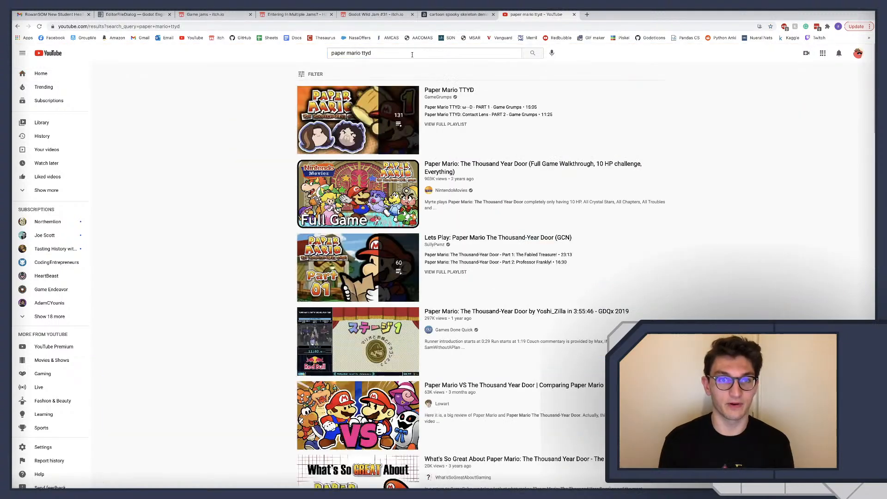
Browse the search results for Paper Mario reference footage, check the GameXplain retro review and return to the results
{"action": "mouse_move", "coordinate": [370, 206]}
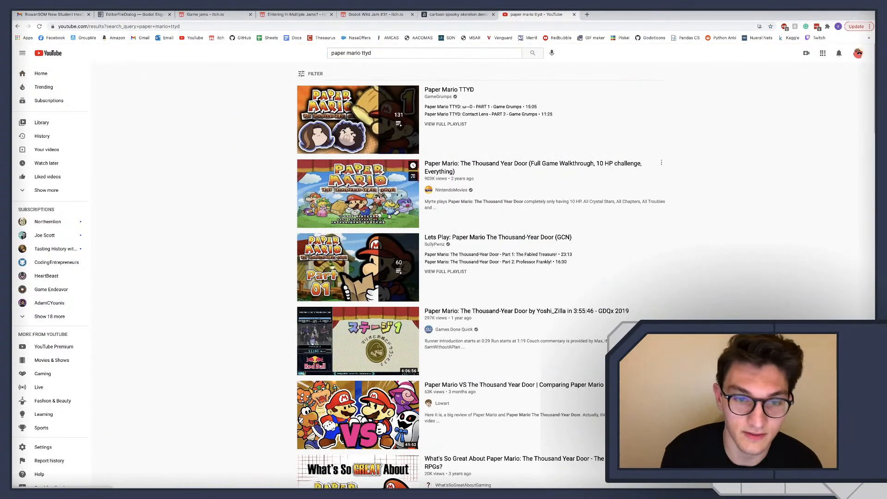
{"action": "scroll", "coordinate": [370, 207], "scroll_direction": "down", "scroll_amount": 1}
{"action": "scroll", "coordinate": [352, 206], "scroll_direction": "down", "scroll_amount": 2}
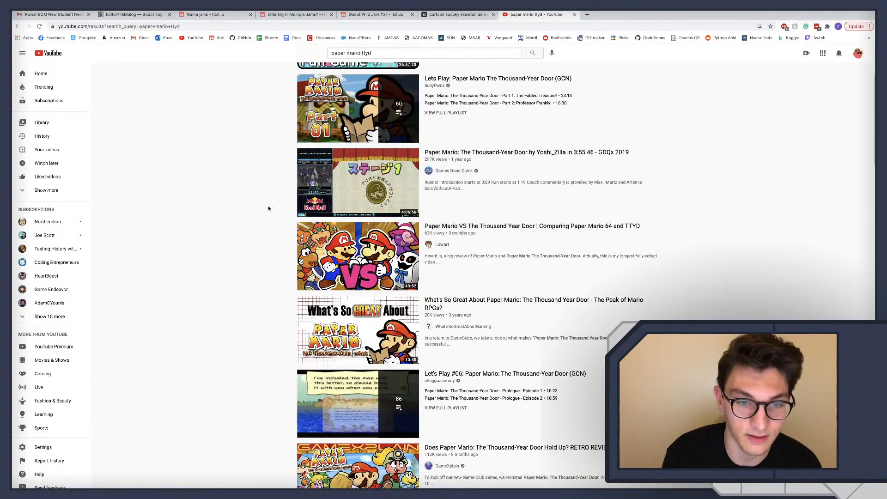
{"action": "mouse_move", "coordinate": [334, 259]}
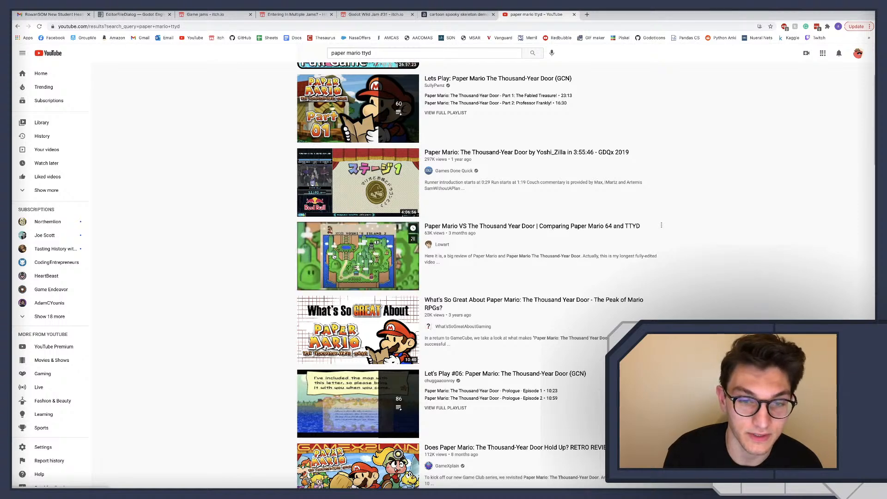
{"action": "scroll", "coordinate": [262, 253], "scroll_direction": "down", "scroll_amount": 3}
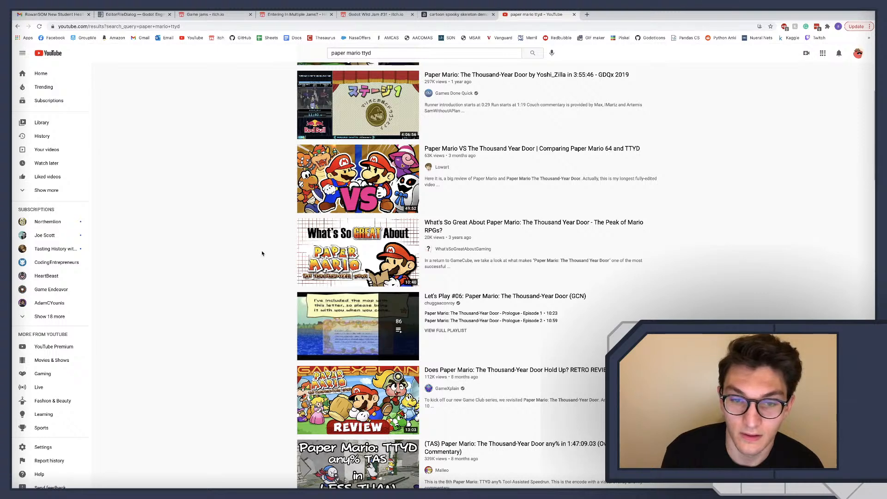
{"action": "scroll", "coordinate": [262, 253], "scroll_direction": "down", "scroll_amount": 3}
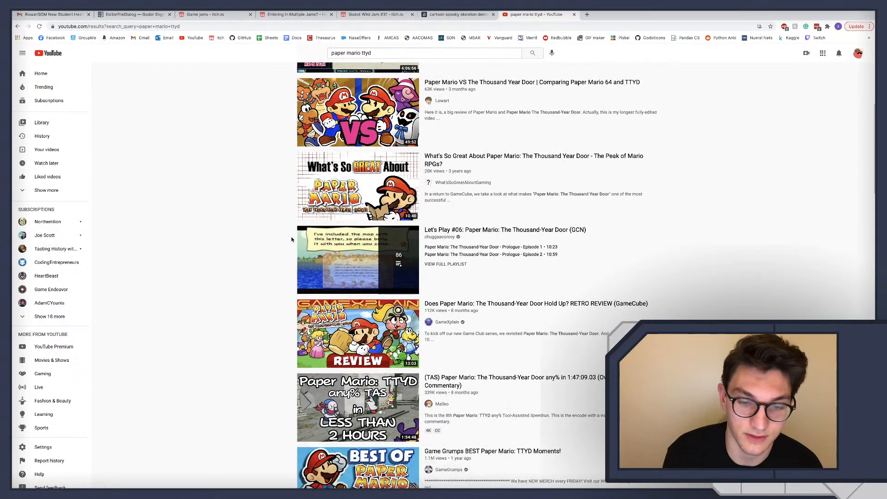
{"action": "scroll", "coordinate": [292, 239], "scroll_direction": "down", "scroll_amount": 3}
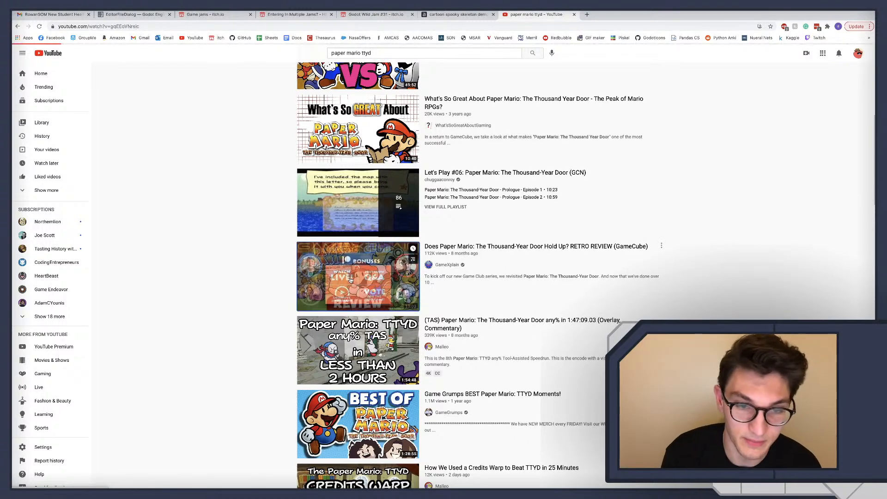
{"action": "left_click", "coordinate": [349, 280]}
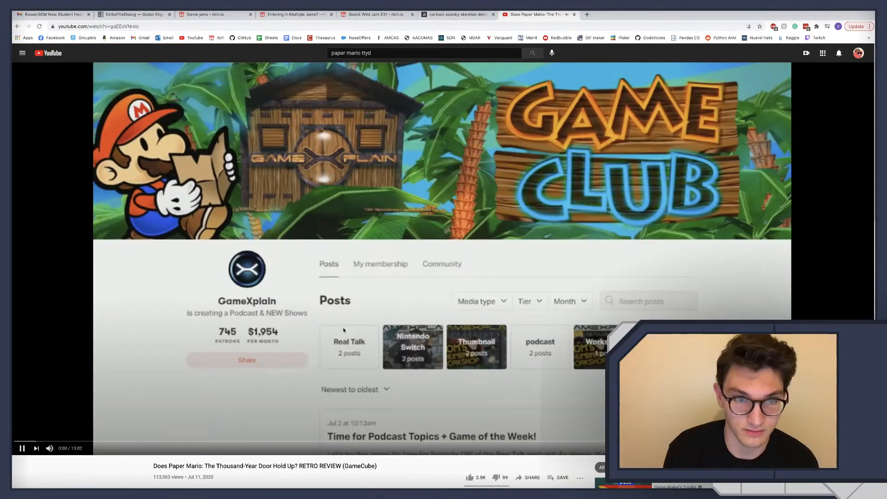
{"action": "scroll", "coordinate": [259, 375], "scroll_direction": "left", "scroll_amount": 5}
{"action": "scroll", "coordinate": [342, 358], "scroll_direction": "up", "scroll_amount": 7}
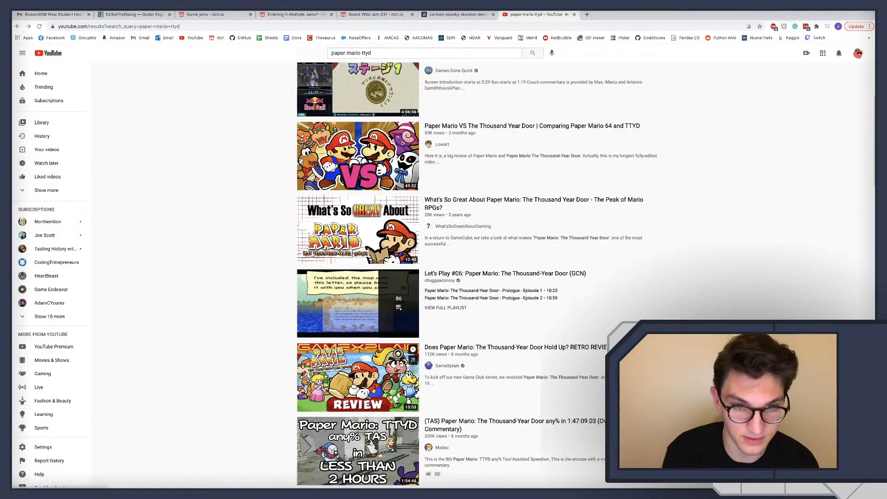
{"action": "scroll", "coordinate": [343, 358], "scroll_direction": "up", "scroll_amount": 2}
Open the let's play video "Part 1: The Fabled Treasure!" and skim back through it to about 8:02 for character gameplay
{"action": "left_click", "coordinate": [339, 284]}
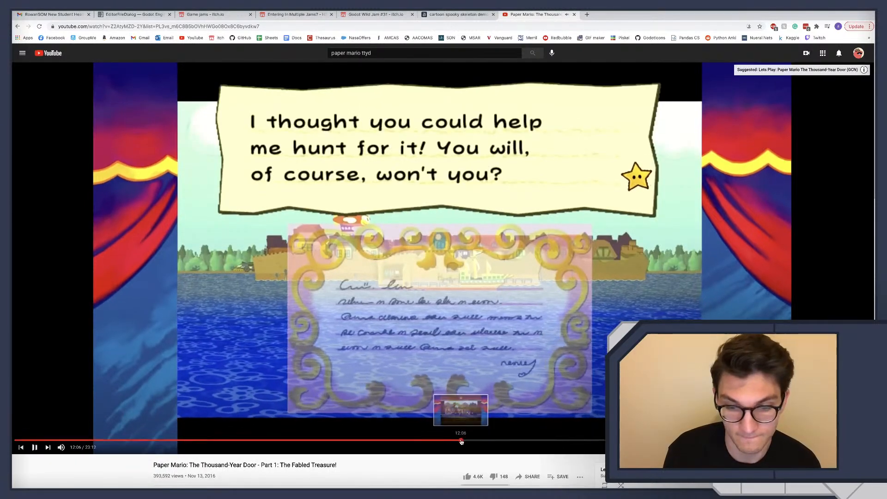
{"action": "left_click", "coordinate": [461, 441]}
{"action": "left_click", "coordinate": [415, 440]}
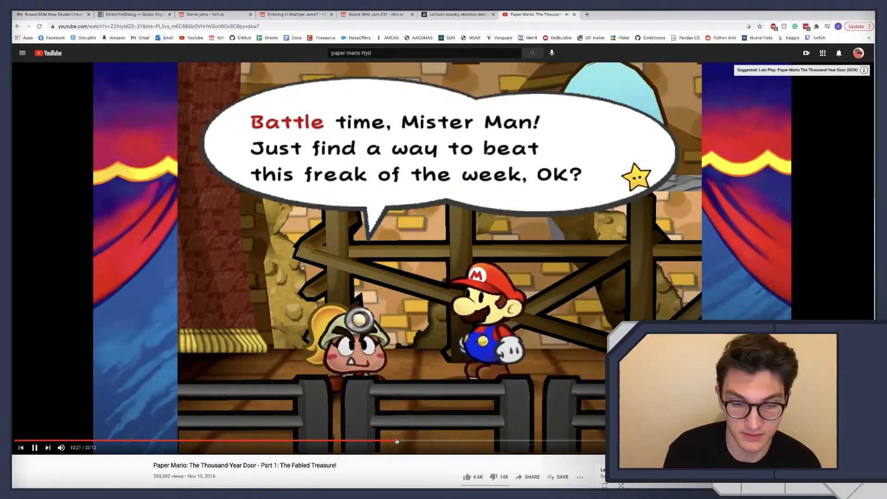
{"action": "left_click", "coordinate": [396, 440]}
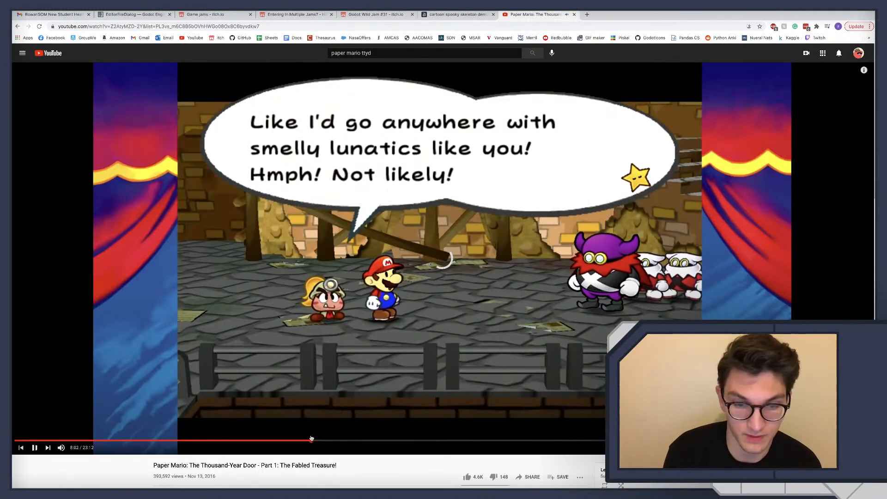
{"action": "left_click", "coordinate": [311, 440]}
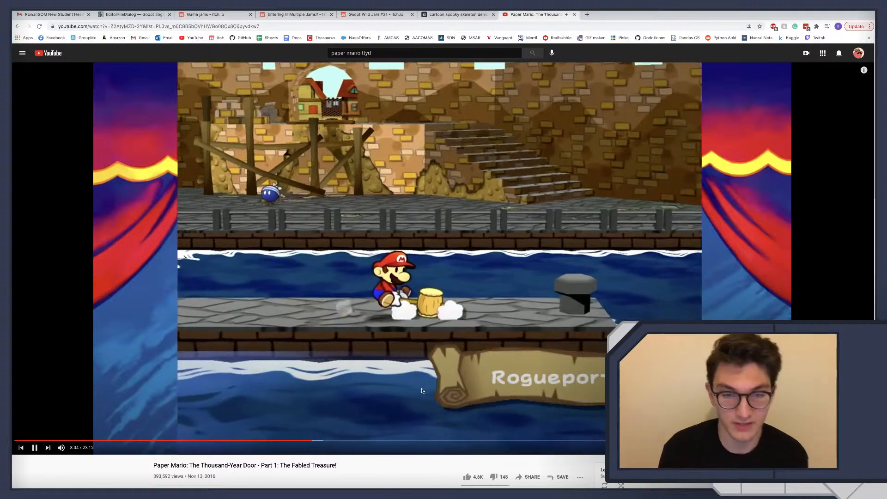
Pause the Paper Mario video, close its tab and return to the enemy drawing in Affinity Designer
{"action": "left_click", "coordinate": [403, 381]}
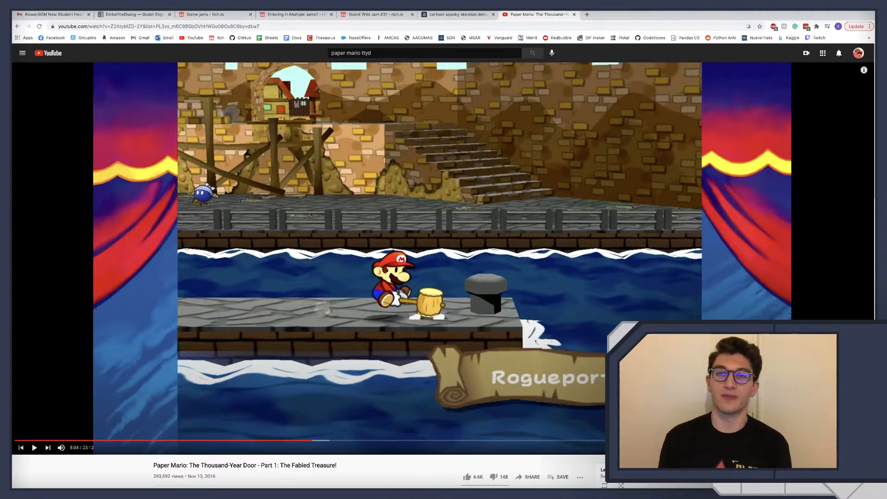
{"action": "left_click", "coordinate": [574, 15]}
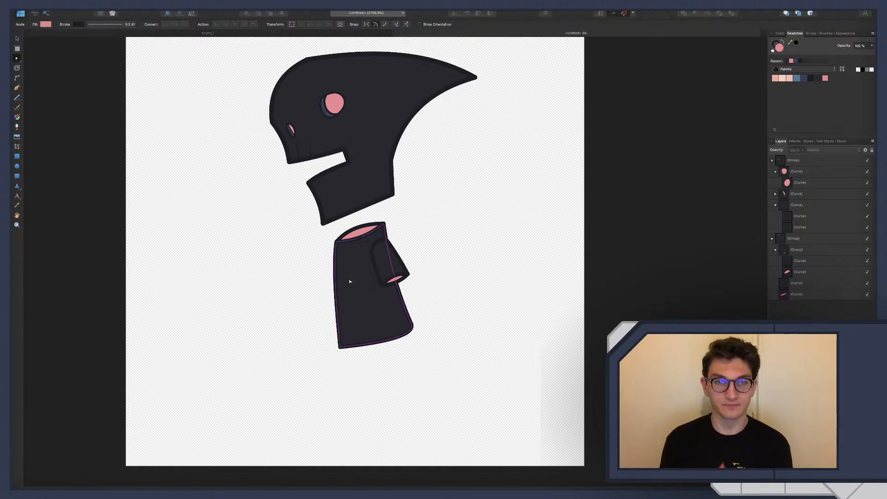
{"action": "scroll", "coordinate": [427, 374], "scroll_direction": "left", "scroll_amount": 1}
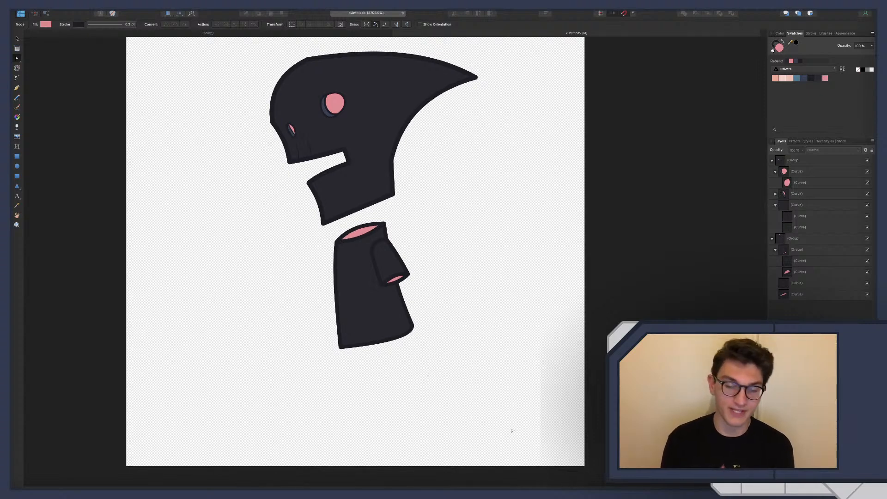
{"action": "scroll", "coordinate": [441, 358], "scroll_direction": "right", "scroll_amount": 1}
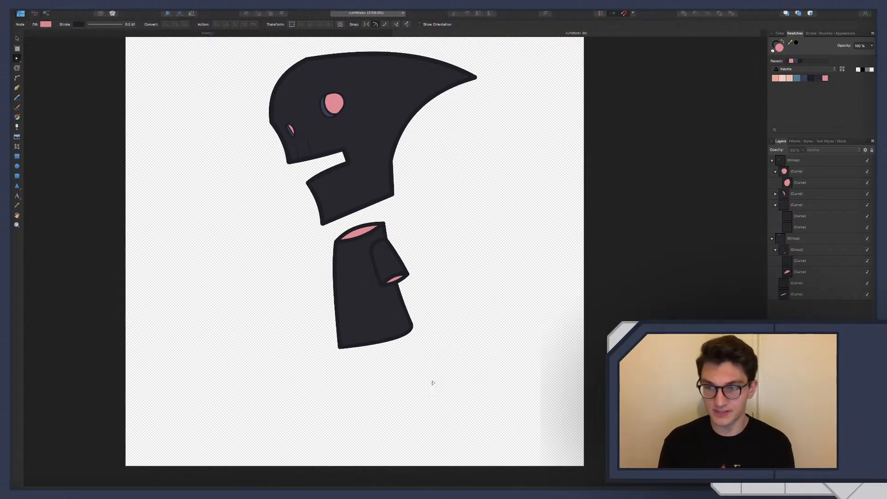
Collapse the two layer groups, rename them Head and Torso, and clear the selection
{"action": "left_click", "coordinate": [772, 161]}
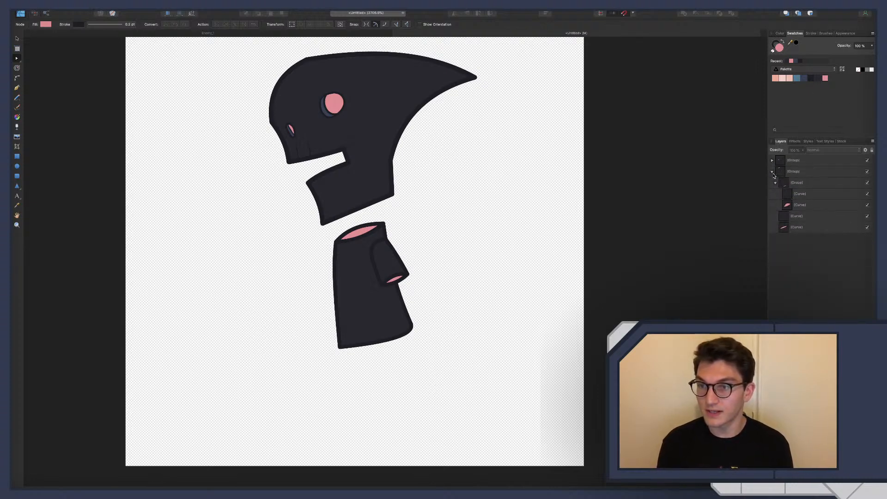
{"action": "left_click", "coordinate": [772, 172]}
{"action": "double_click", "coordinate": [795, 160]}
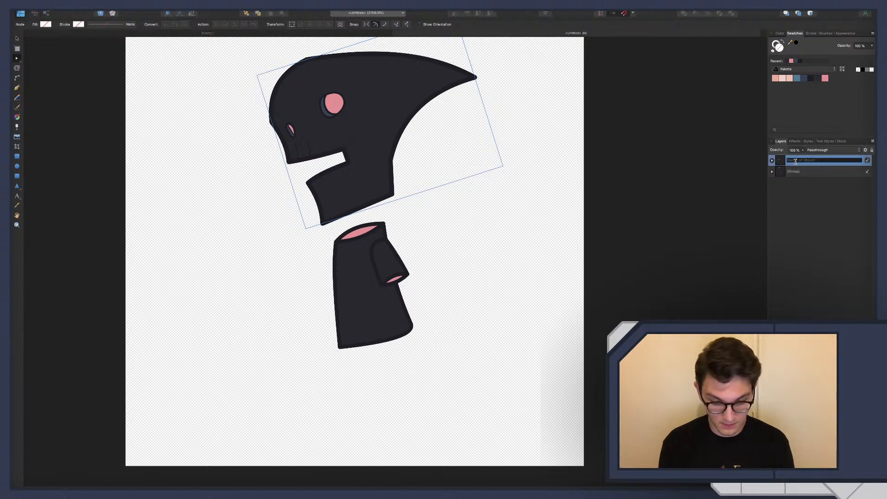
{"action": "type", "text": "Head"}
{"action": "key", "text": "Return"}
{"action": "double_click", "coordinate": [795, 171]}
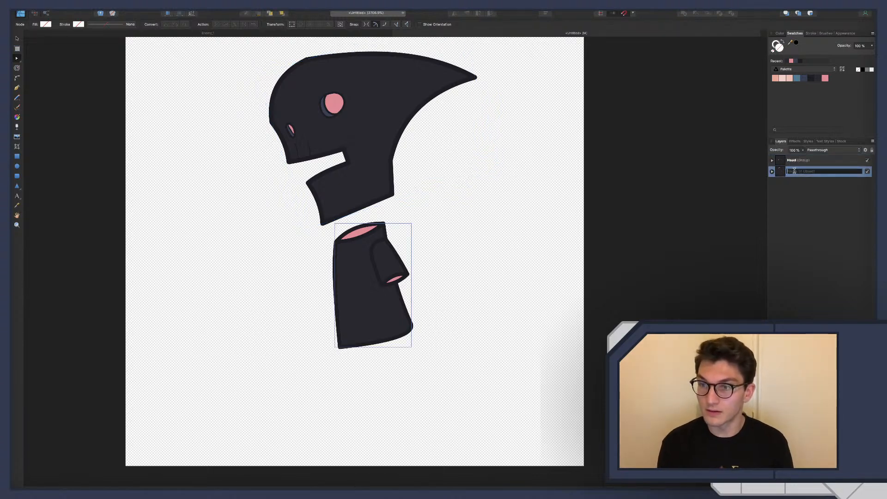
{"action": "type", "text": "Torso"}
{"action": "key", "text": "Return"}
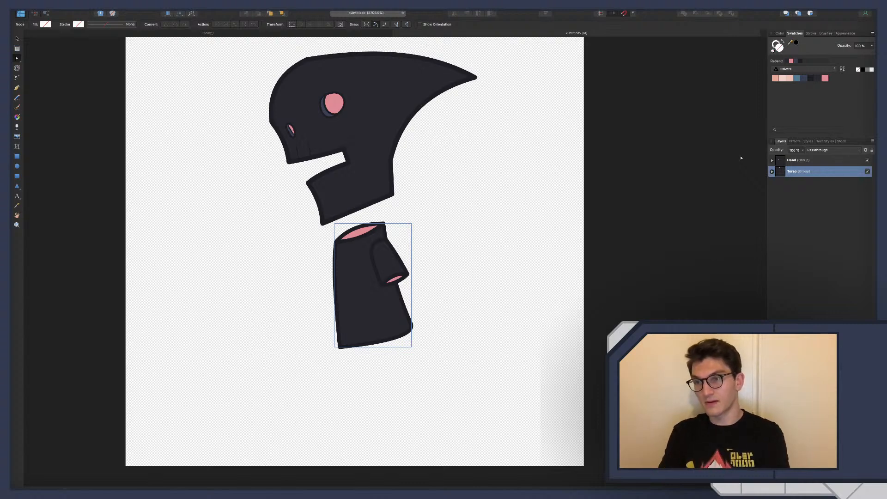
{"action": "left_click", "coordinate": [807, 201]}
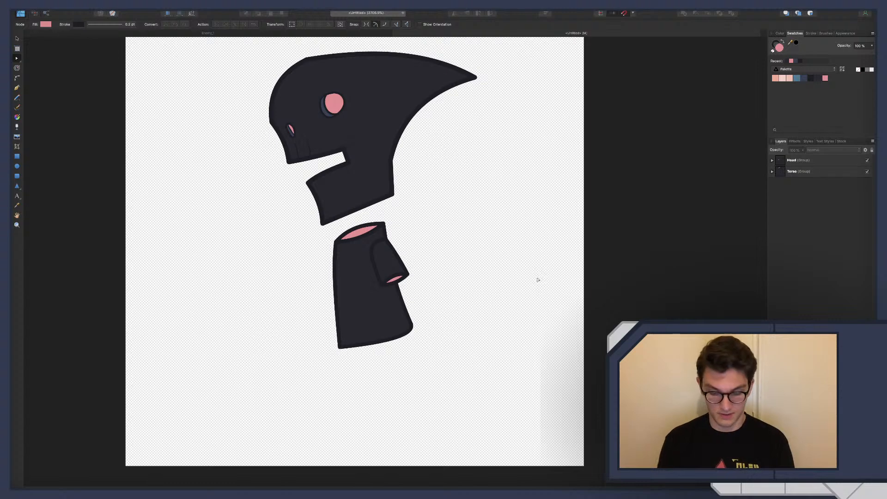
{"action": "right_click", "coordinate": [348, 424]}
{"action": "left_click", "coordinate": [334, 391]}
{"action": "key", "text": "m"}
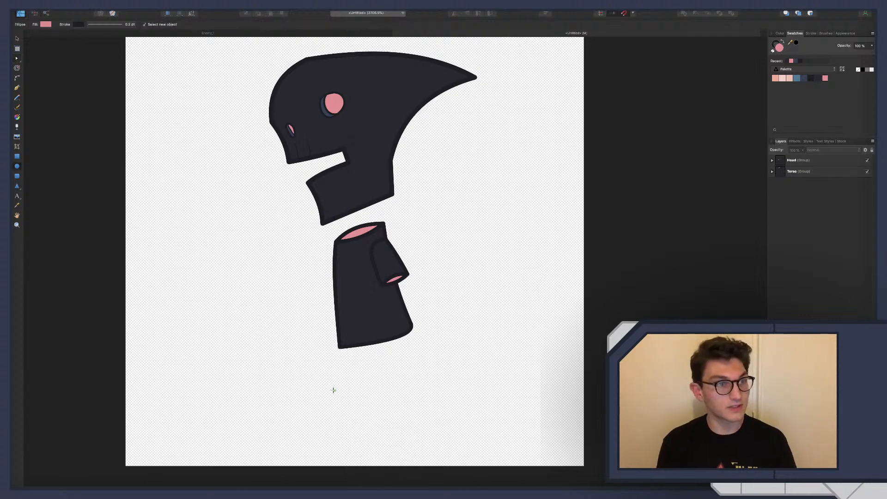
{"action": "scroll", "coordinate": [335, 408], "scroll_direction": "up", "scroll_amount": 1}
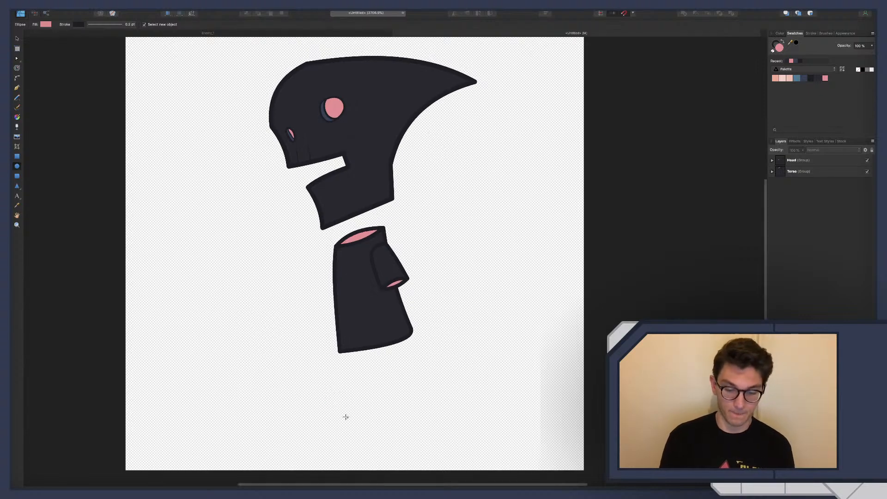
{"action": "scroll", "coordinate": [346, 417], "scroll_direction": "down", "scroll_amount": 3}
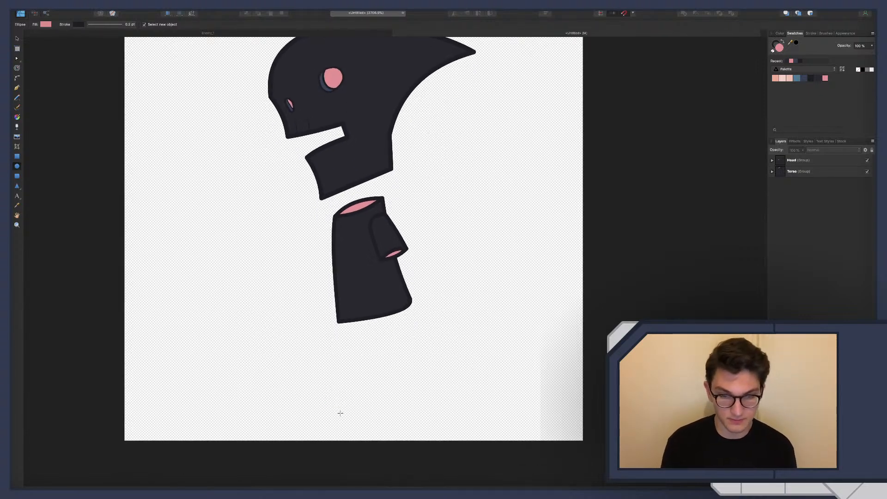
Check the skeleton demon reference in Chrome and draw a small closed four-sided ankle shape below the torso with the Pen tool
{"action": "key", "text": "p"}
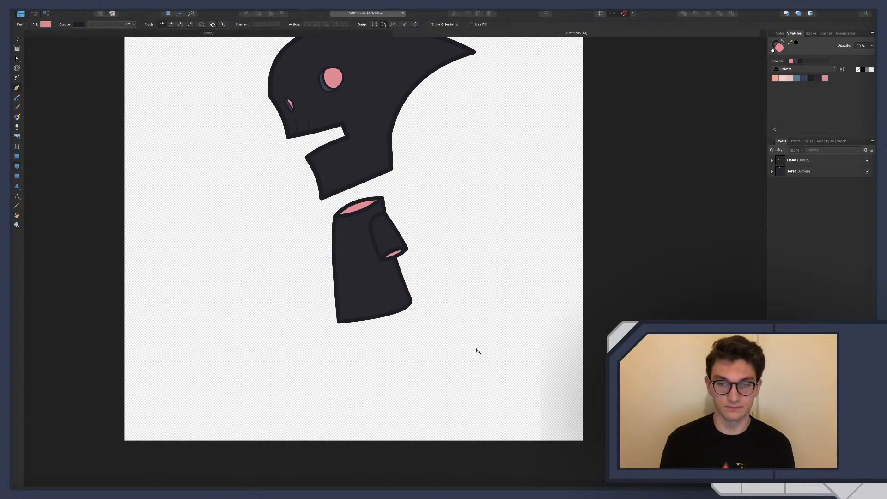
{"action": "key", "text": "ctrl+Right"}
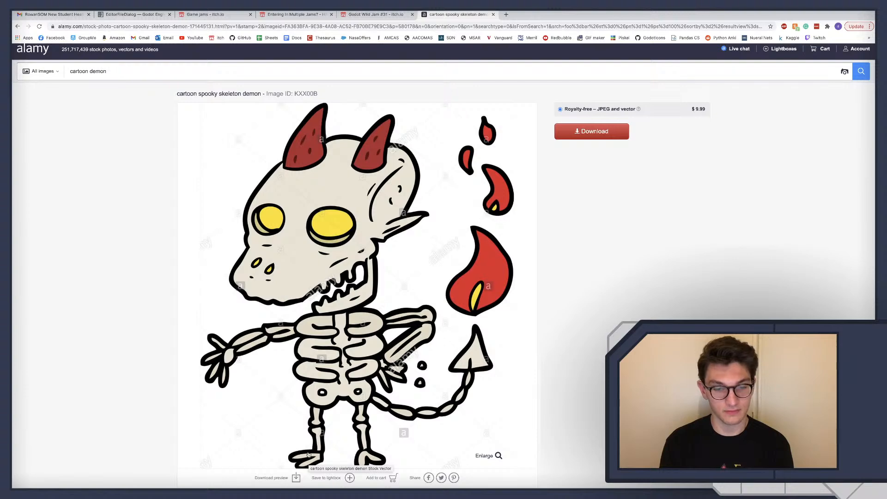
{"action": "key", "text": "ctrl+Left"}
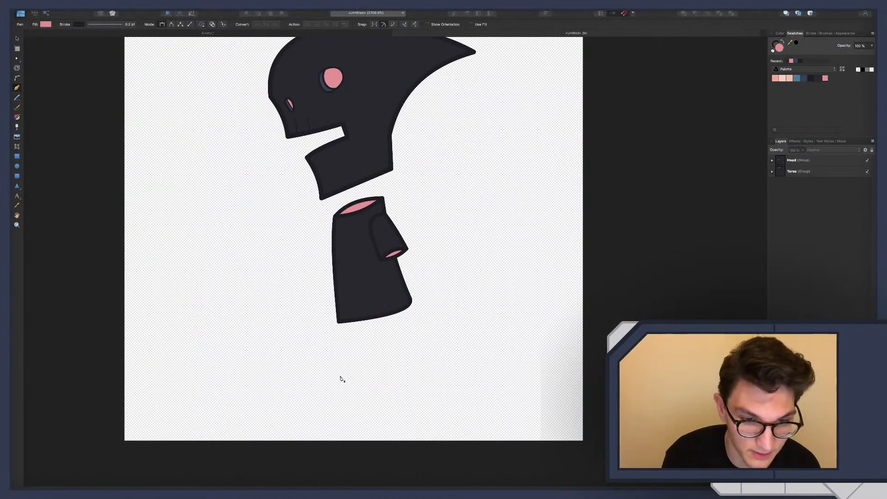
{"action": "left_click", "coordinate": [340, 381]}
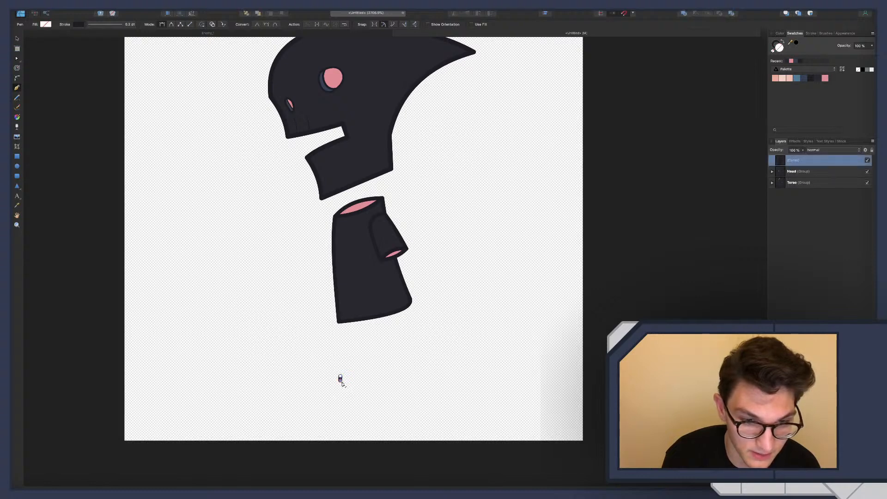
{"action": "left_click", "coordinate": [359, 383]}
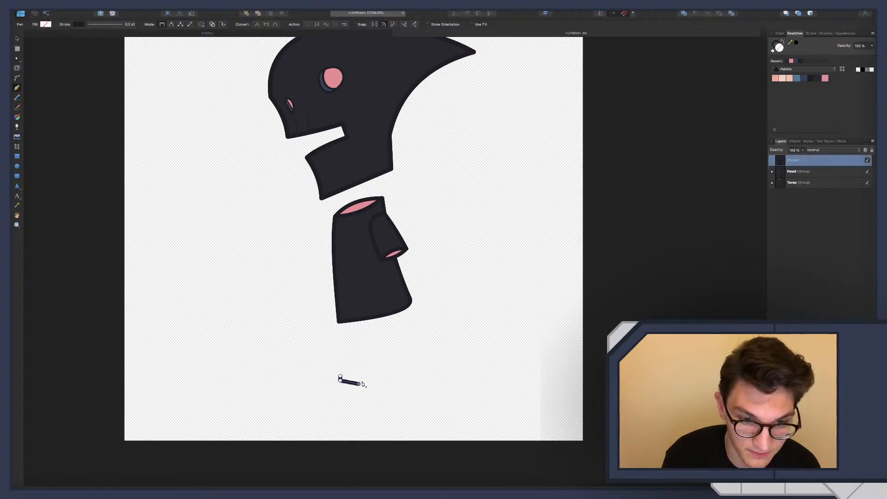
{"action": "left_click", "coordinate": [359, 375]}
{"action": "left_click", "coordinate": [339, 372]}
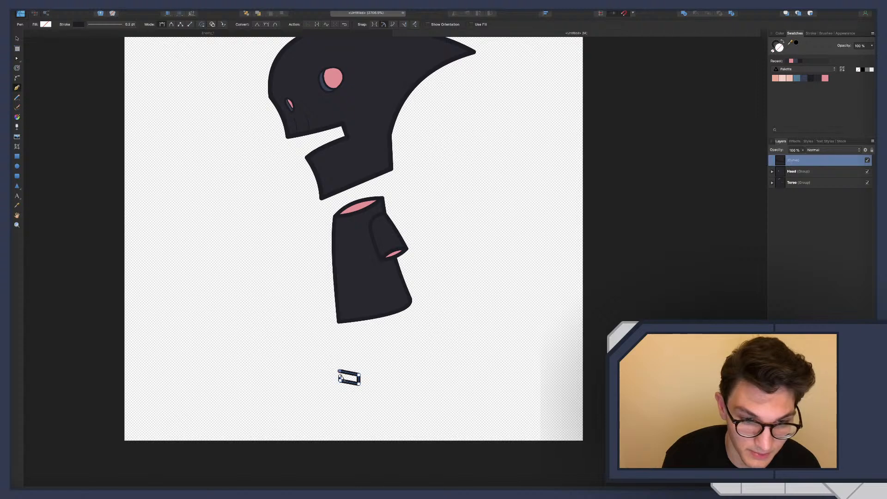
{"action": "left_click", "coordinate": [341, 379]}
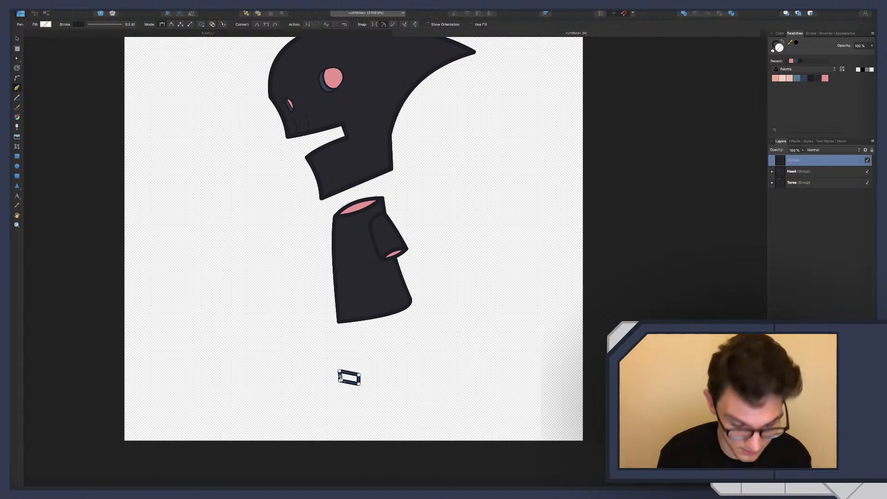
Draw an angular foot outline with two pointed toes, joined to the lower edge of the ankle shape
{"action": "scroll", "coordinate": [330, 378], "scroll_direction": "right", "scroll_amount": 1}
{"action": "key", "text": "a"}
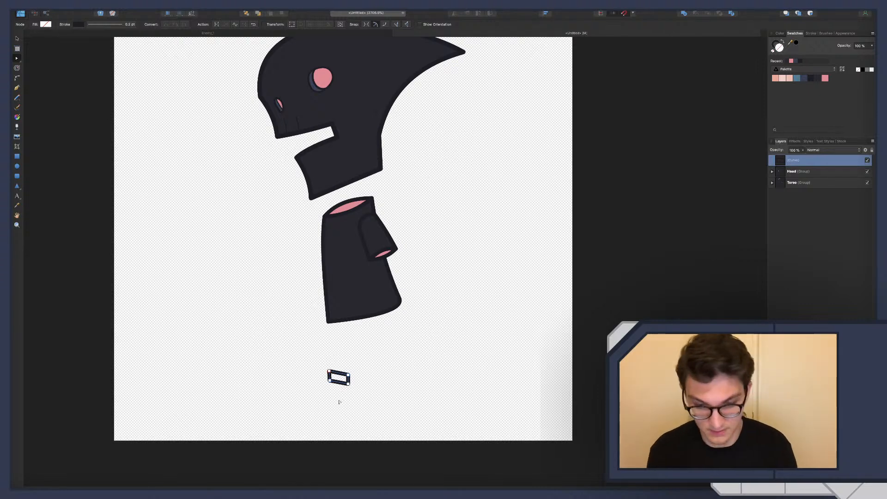
{"action": "key", "text": "p"}
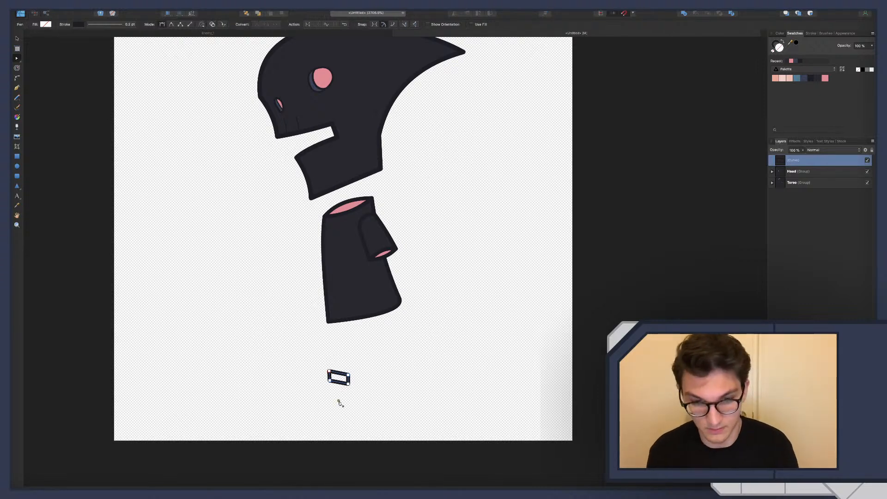
{"action": "left_click", "coordinate": [311, 385]}
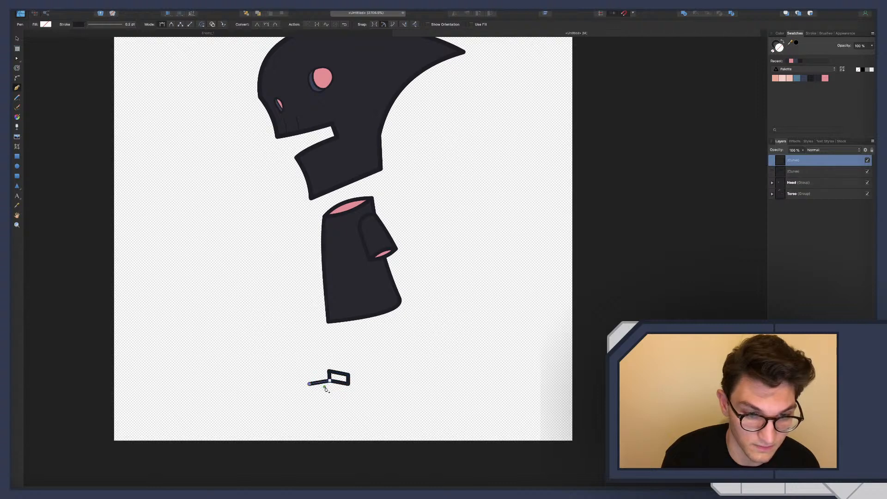
{"action": "left_click", "coordinate": [329, 380]}
{"action": "left_click", "coordinate": [330, 389]}
{"action": "left_click", "coordinate": [316, 393]}
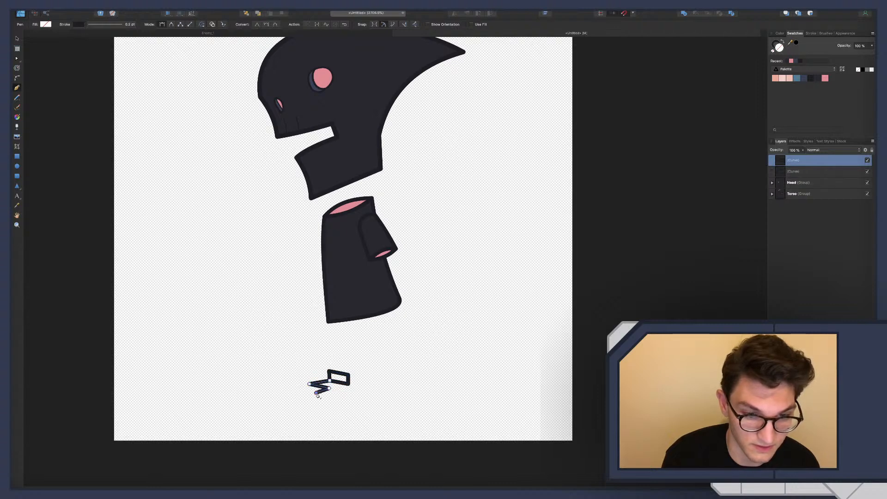
{"action": "left_click", "coordinate": [344, 385]}
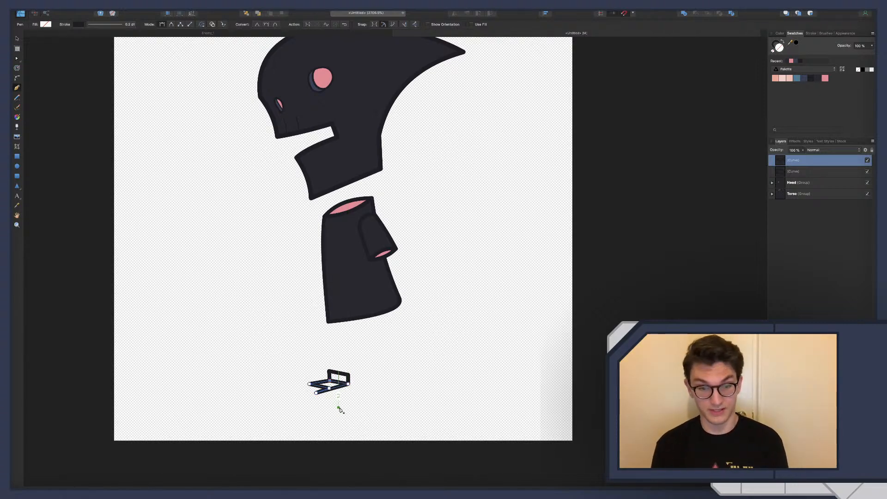
Lower the foot's front toe tip slightly and add a corner node directly below the ankle to square off the heel
{"action": "scroll", "coordinate": [341, 409], "scroll_direction": "left", "scroll_amount": 1}
{"action": "scroll", "coordinate": [331, 392], "scroll_direction": "up", "scroll_amount": 5}
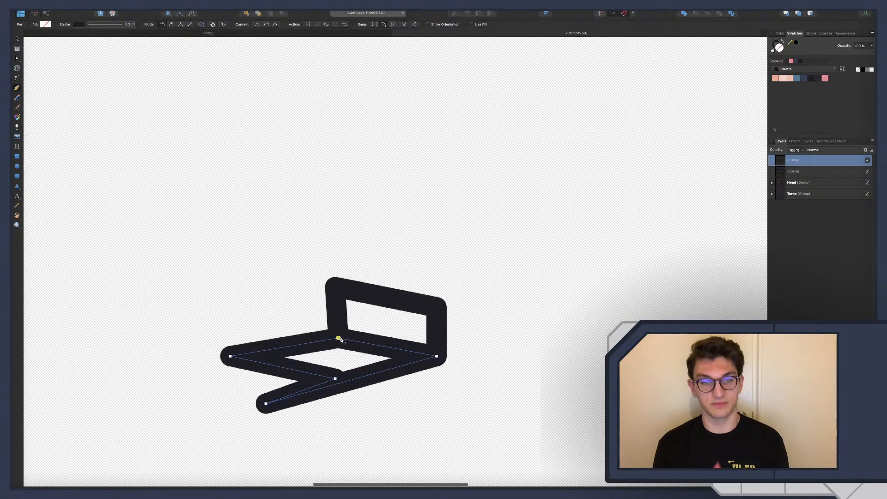
{"action": "key", "text": "a"}
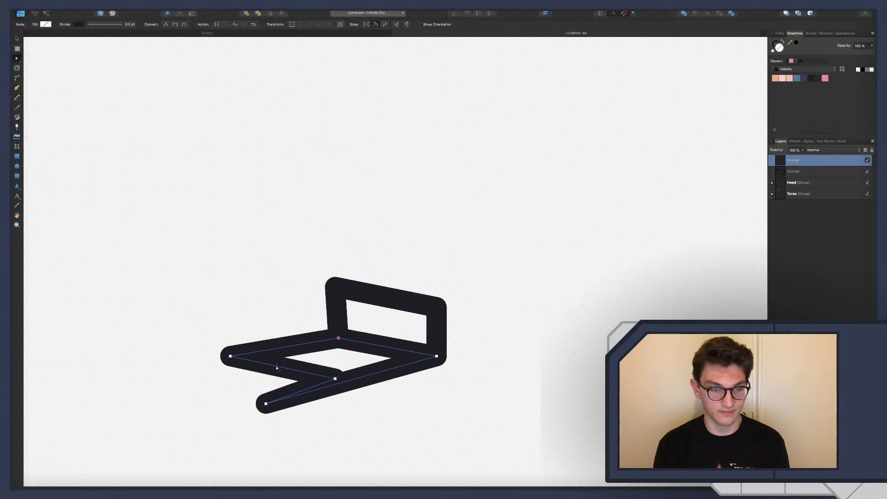
{"action": "left_click_drag", "start_coordinate": [265, 404], "coordinate": [267, 407]}
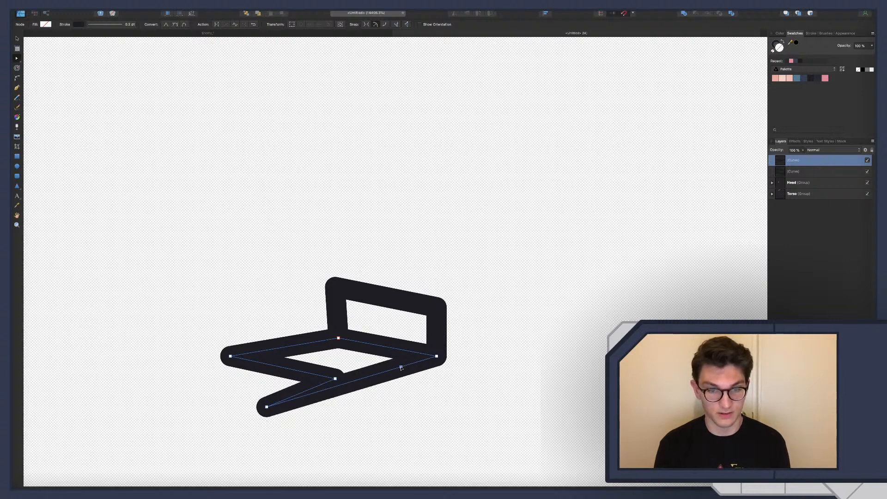
{"action": "mouse_move", "coordinate": [401, 367]}
{"action": "left_mouse_down"}
{"action": "mouse_move", "coordinate": [429, 370]}
{"action": "mouse_move", "coordinate": [437, 399]}
{"action": "left_mouse_up"}
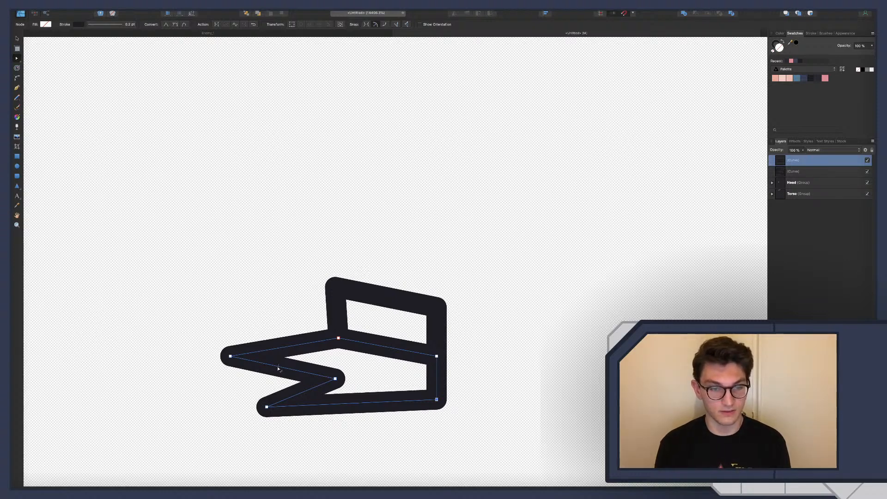
Compare the foot with the skeleton demon reference and bend the upper toe's straight edges into outward curves
{"action": "key", "text": "ctrl+Right"}
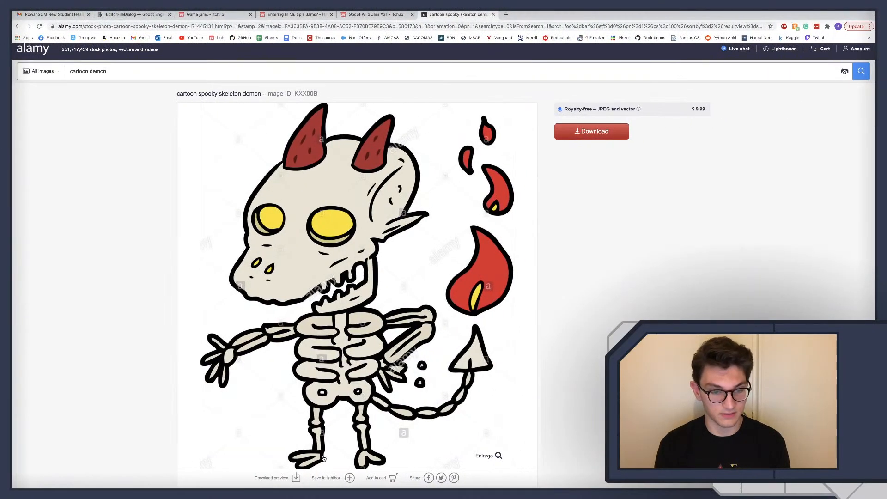
{"action": "key", "text": "ctrl+Left"}
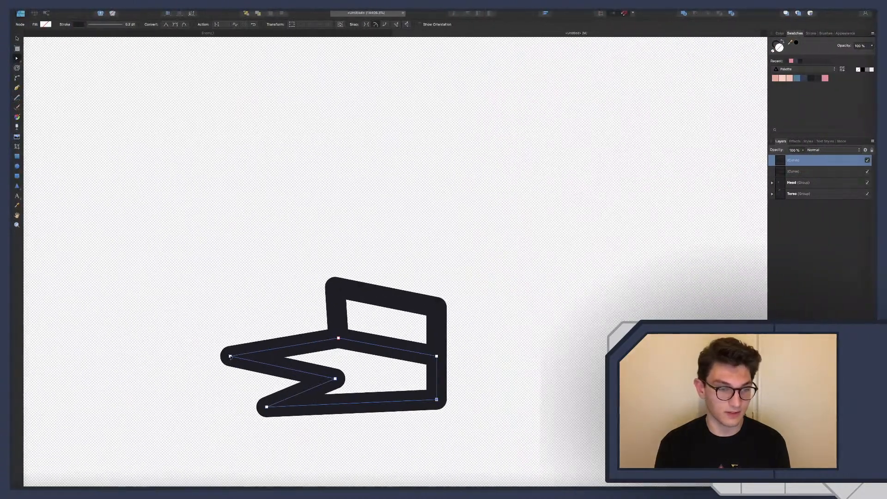
{"action": "left_click_drag", "start_coordinate": [280, 350], "coordinate": [273, 372]}
Examine the skeleton demon's stock image page and contributor credit in Chrome, and return to the foot drawing
{"action": "key", "text": "ctrl+Right"}
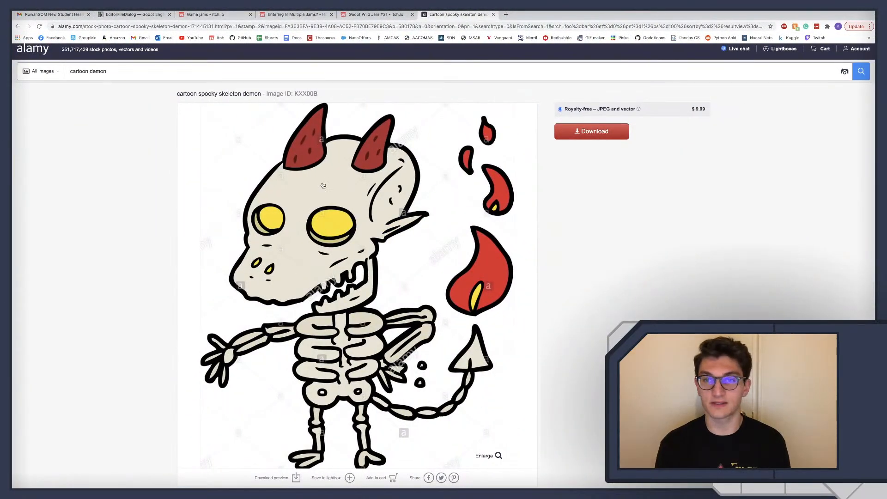
{"action": "scroll", "coordinate": [323, 185], "scroll_direction": "down", "scroll_amount": 5}
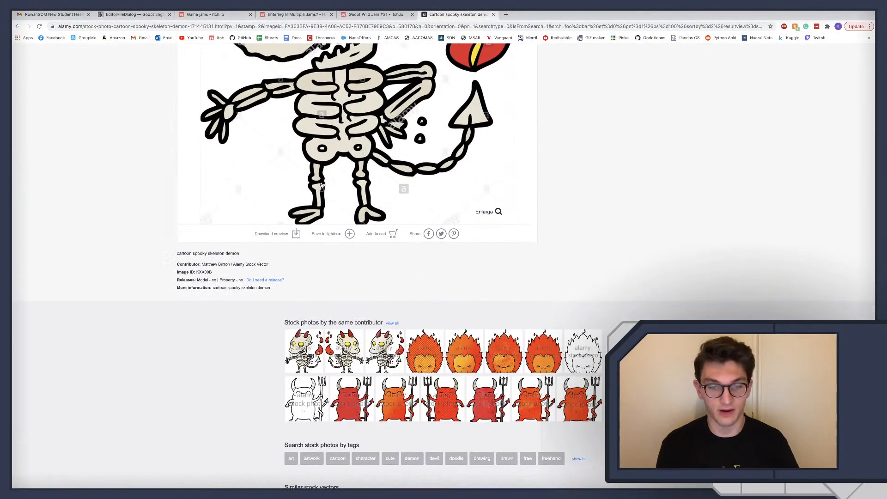
{"action": "scroll", "coordinate": [322, 184], "scroll_direction": "up", "scroll_amount": 3}
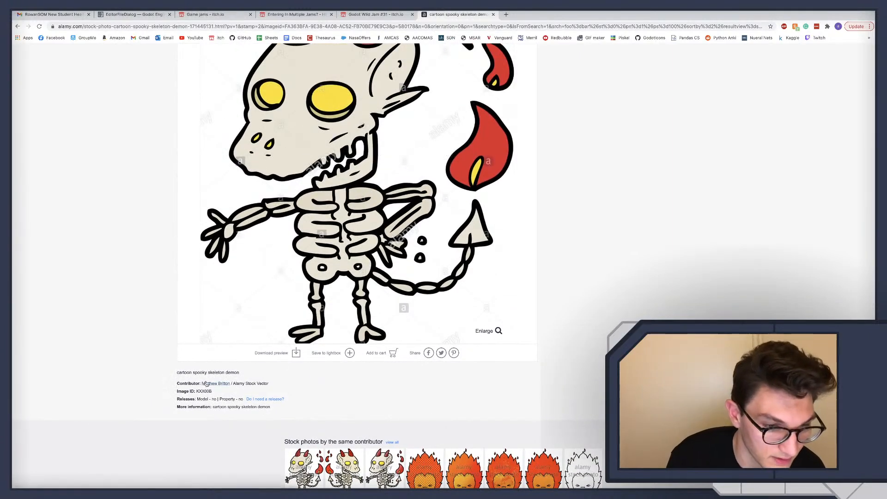
{"action": "double_click", "coordinate": [262, 384]}
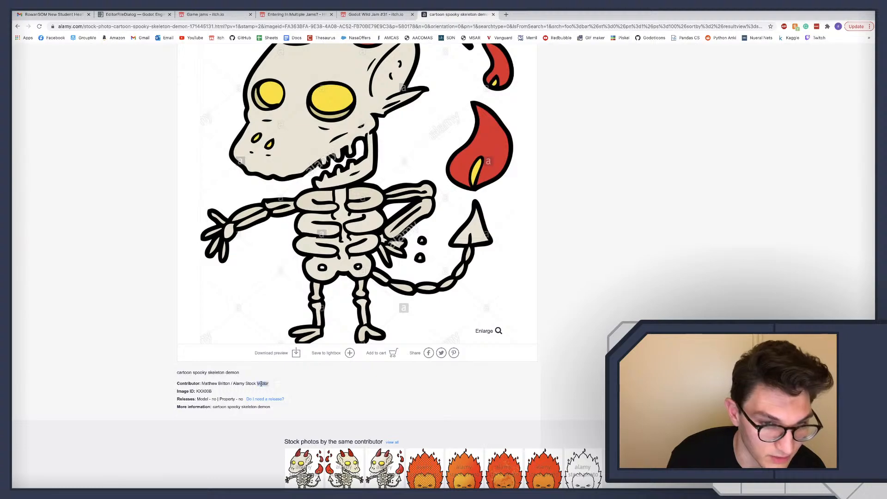
{"action": "scroll", "coordinate": [241, 309], "scroll_direction": "up", "scroll_amount": 1}
{"action": "scroll", "coordinate": [241, 308], "scroll_direction": "up", "scroll_amount": 2}
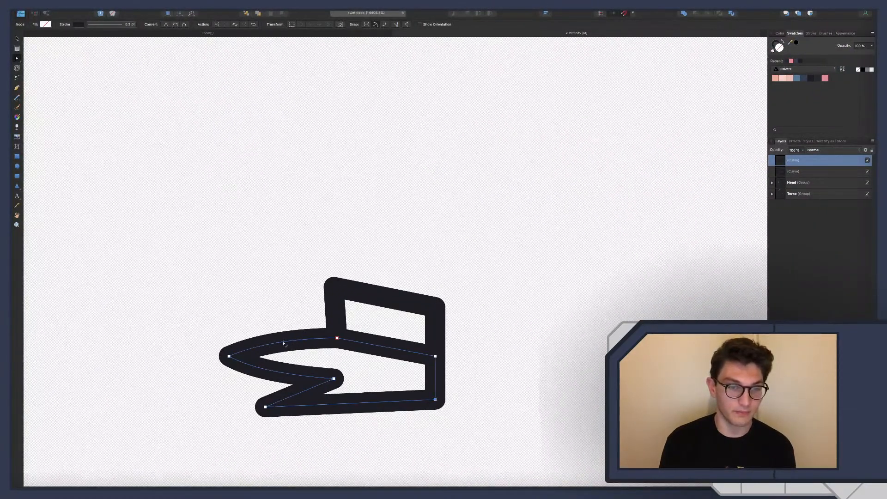
Move the lower toe's tip slightly outward and bend the toe's straight upper edge and the sole into outward curves
{"action": "scroll", "coordinate": [265, 407], "scroll_direction": "down", "scroll_amount": 1}
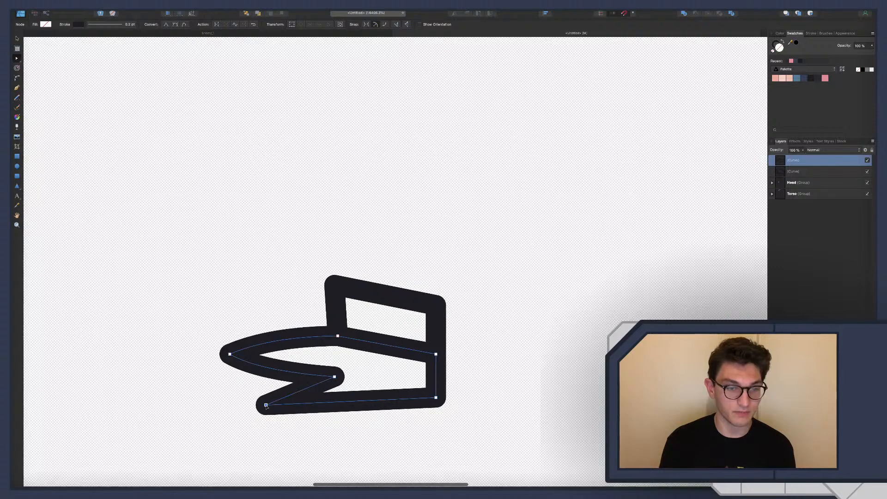
{"action": "left_click_drag", "start_coordinate": [265, 406], "coordinate": [255, 409]}
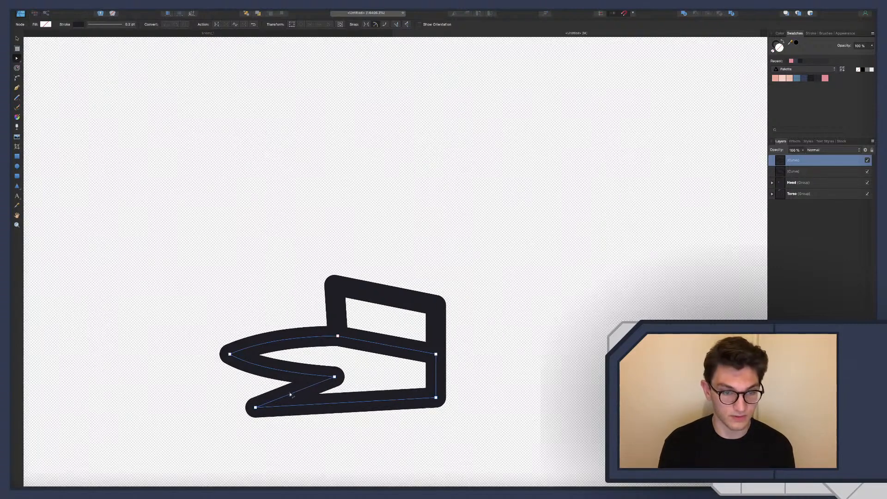
{"action": "left_click_drag", "start_coordinate": [291, 393], "coordinate": [318, 418]}
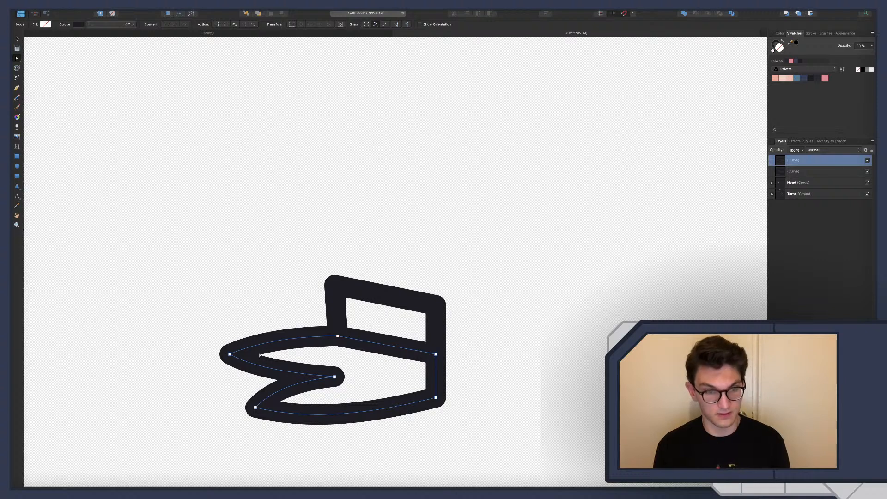
Add a node near the tip of each toe and pull the outline outward to make both toes blunter and rounder
{"action": "left_click", "coordinate": [272, 341]}
{"action": "left_click_drag", "start_coordinate": [272, 341], "coordinate": [235, 347]}
{"action": "scroll", "coordinate": [270, 402], "scroll_direction": "up", "scroll_amount": 1}
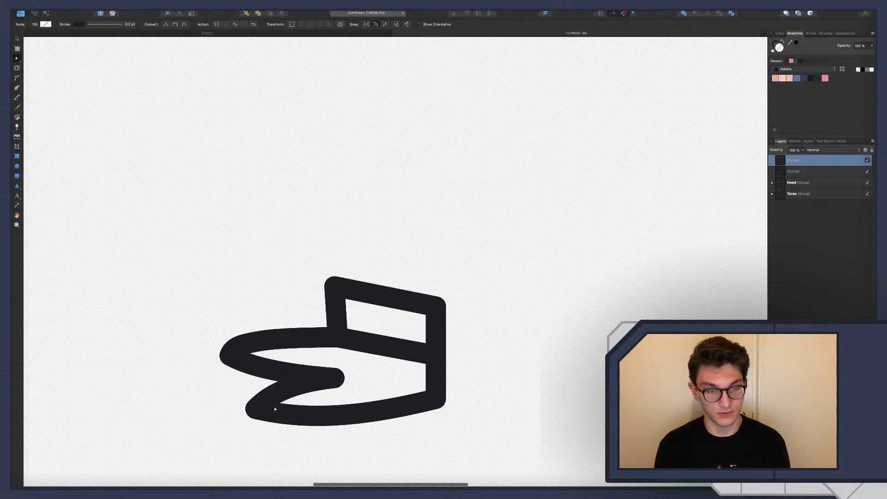
{"action": "left_click", "coordinate": [268, 400]}
{"action": "scroll", "coordinate": [266, 400], "scroll_direction": "right", "scroll_amount": 1}
{"action": "left_click_drag", "start_coordinate": [266, 401], "coordinate": [252, 414]}
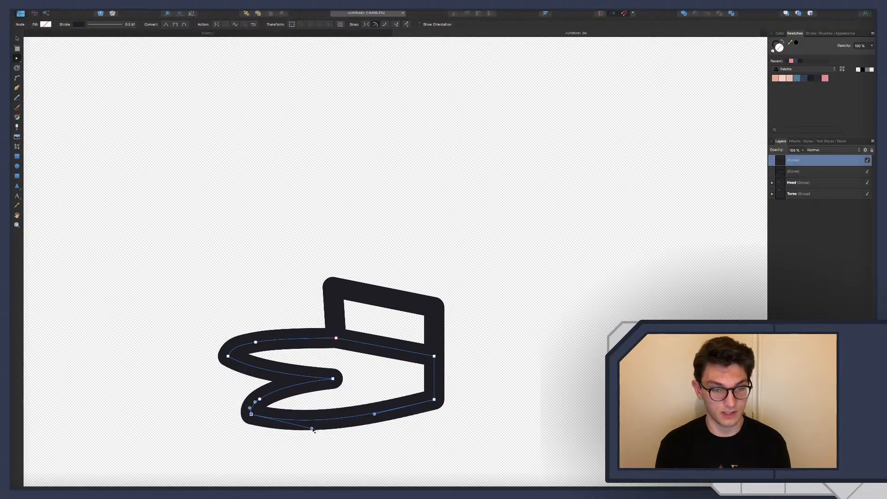
Smooth the sole's curve near the lower toe and bulge the foot's straight heel edge outward
{"action": "left_click_drag", "start_coordinate": [313, 429], "coordinate": [329, 424]}
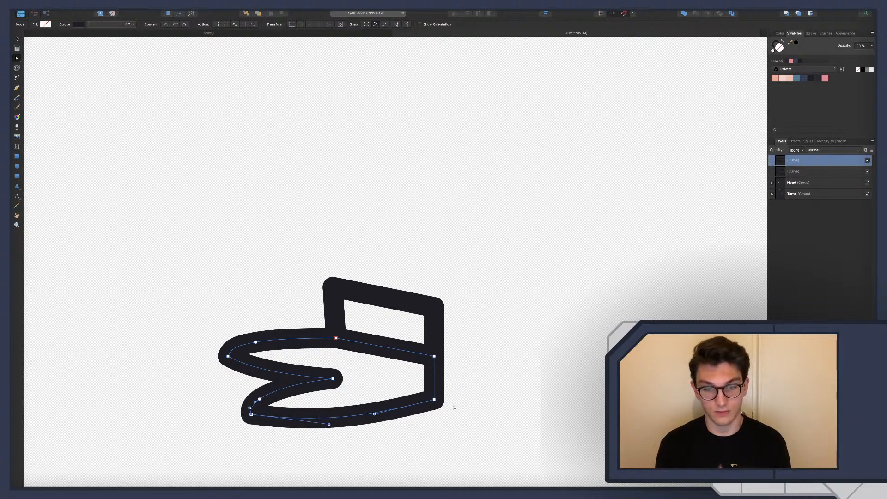
{"action": "left_click_drag", "start_coordinate": [436, 403], "coordinate": [440, 377]}
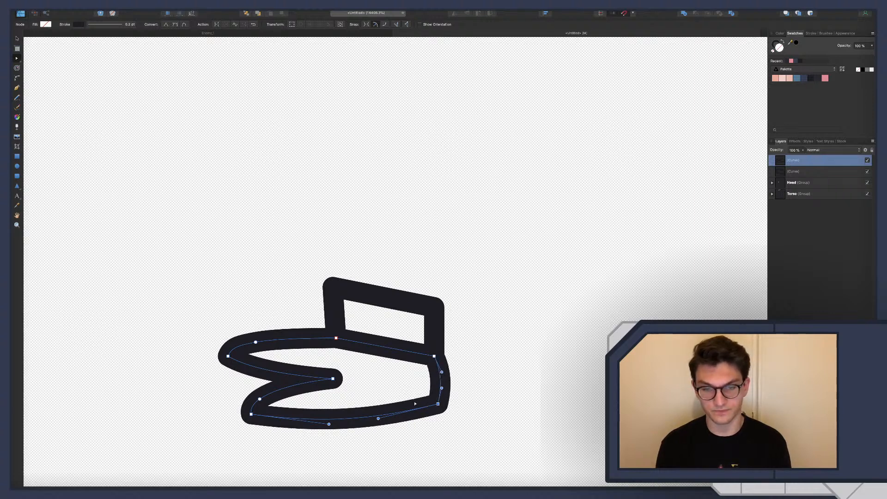
Curve the ankle shape's four straight edges, bowing the sides outward and the upper and lower edges downward
{"action": "scroll", "coordinate": [382, 408], "scroll_direction": "up", "scroll_amount": 2}
{"action": "left_click", "coordinate": [381, 333]}
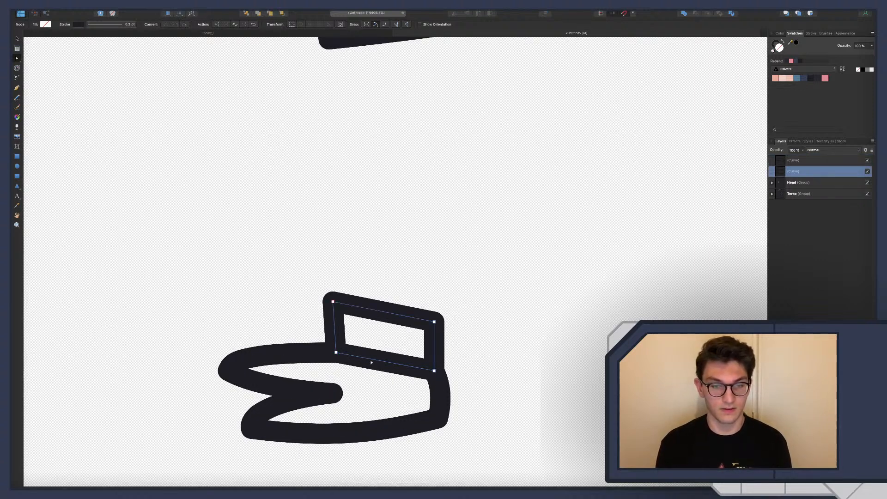
{"action": "left_click_drag", "start_coordinate": [372, 360], "coordinate": [369, 367]}
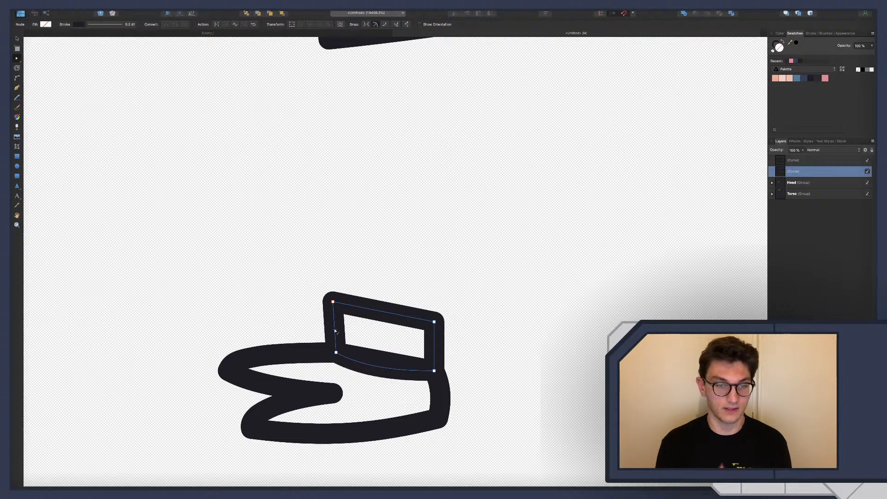
{"action": "left_click_drag", "start_coordinate": [336, 333], "coordinate": [331, 330]}
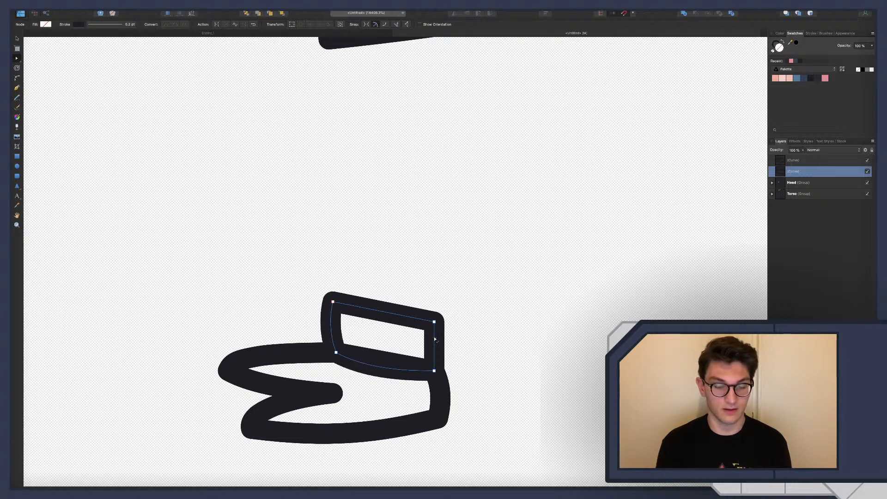
{"action": "left_click_drag", "start_coordinate": [435, 340], "coordinate": [439, 340]}
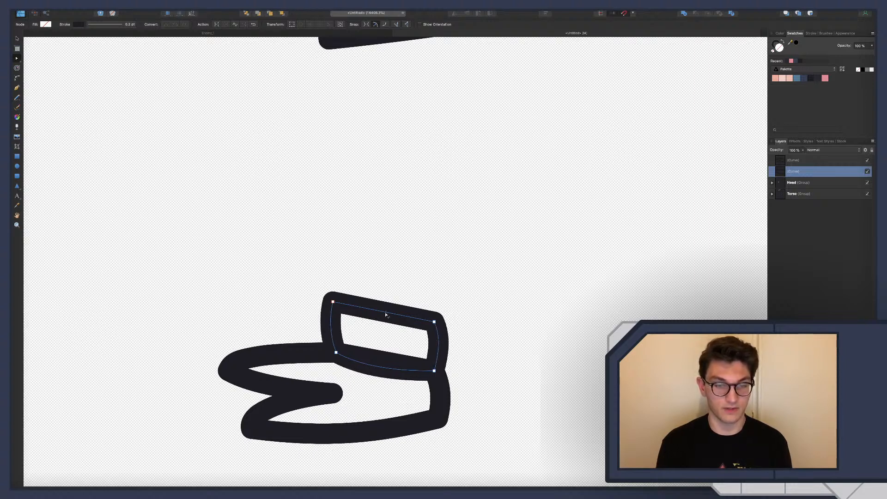
{"action": "left_click_drag", "start_coordinate": [385, 315], "coordinate": [386, 320]}
{"action": "scroll", "coordinate": [473, 329], "scroll_direction": "right", "scroll_amount": 1}
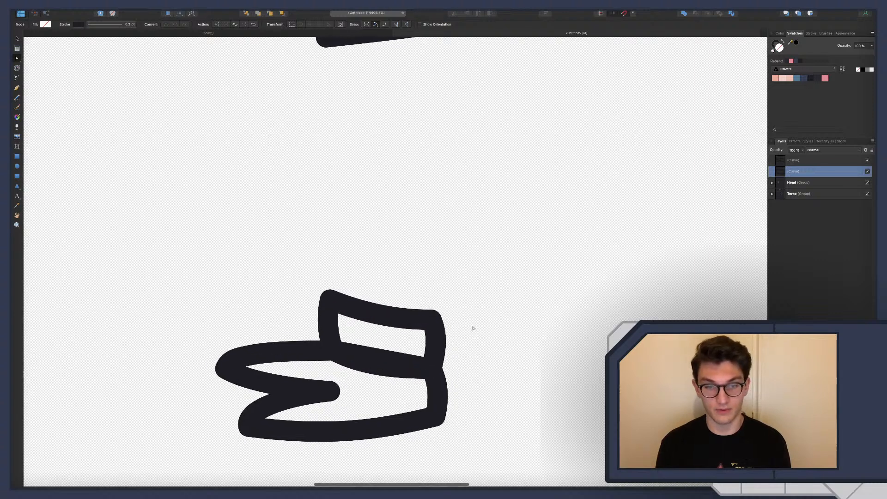
Draw a closed two-node curve across the ankle's upper edge with the Pen tool, from one upper corner to the other
{"action": "scroll", "coordinate": [473, 328], "scroll_direction": "right", "scroll_amount": 1}
{"action": "key", "text": "p"}
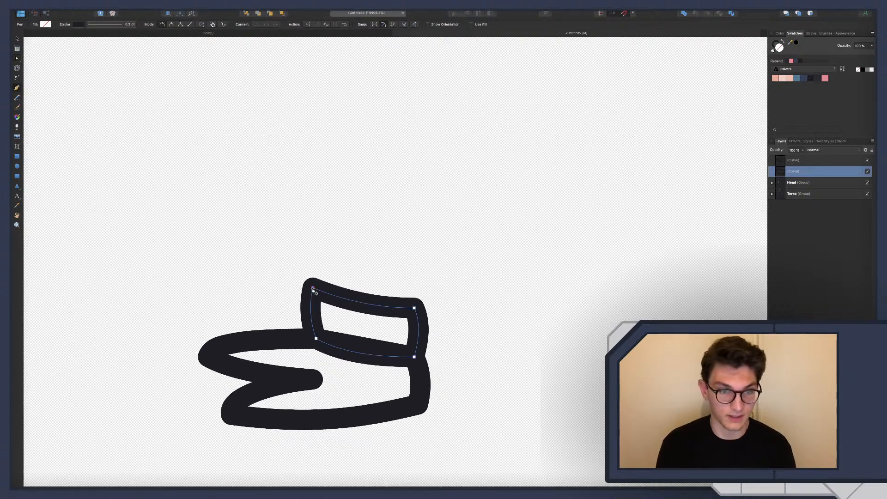
{"action": "left_click", "coordinate": [313, 289]}
{"action": "left_click", "coordinate": [414, 308]}
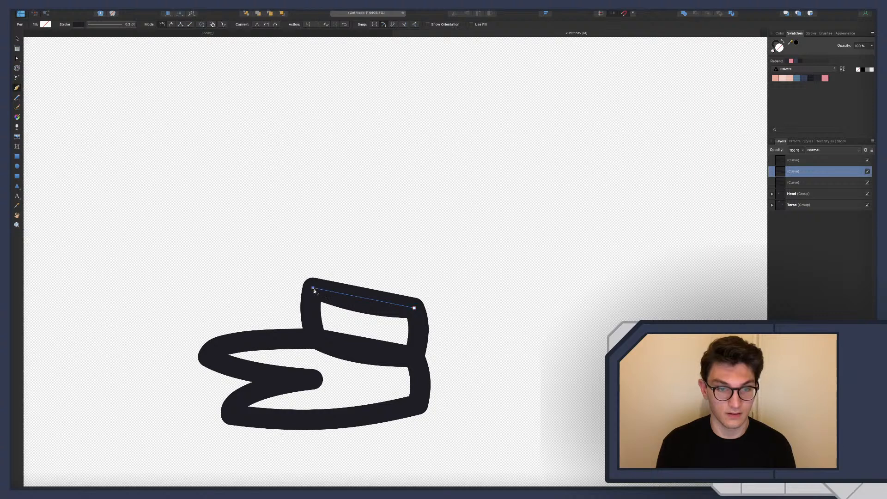
{"action": "key", "text": "a"}
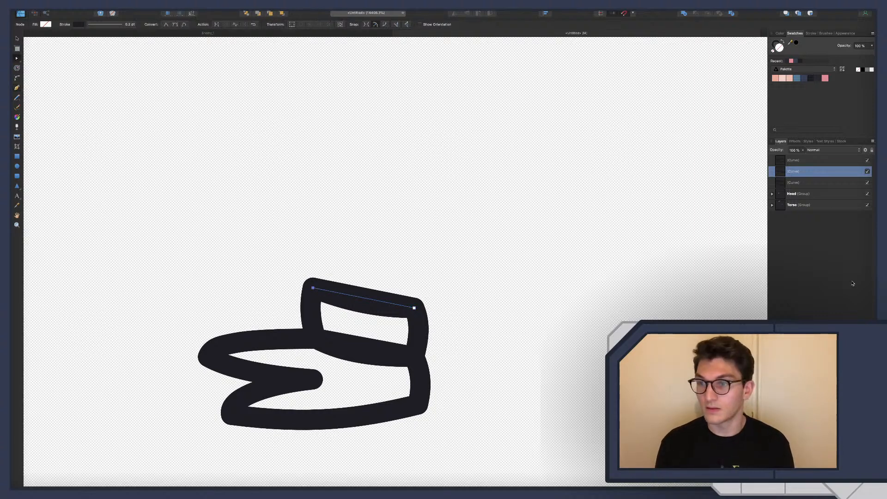
Fill all three foot curves with the dark grey swatch from the palette
{"action": "left_click", "coordinate": [800, 161]}
{"action": "left_click", "coordinate": [797, 184], "text": "shift"}
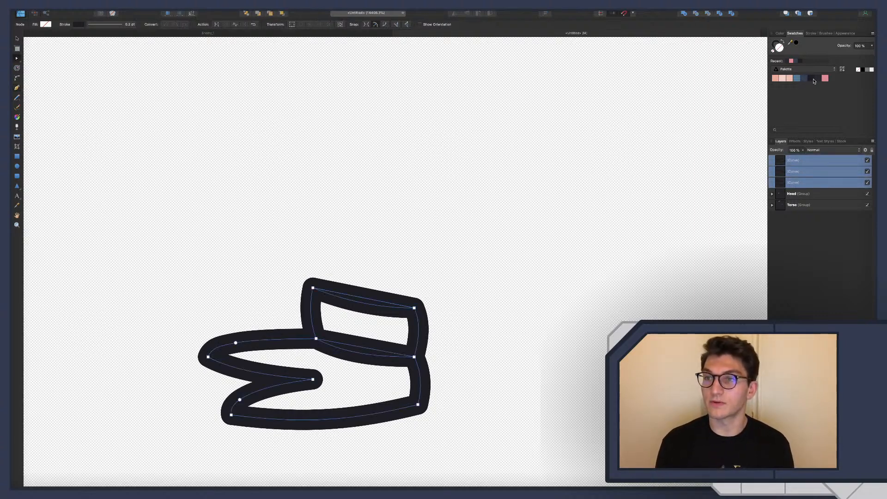
{"action": "left_click", "coordinate": [816, 79]}
Bend the new curve's two edges apart into an ankle opening and place it below the ankle and foot curves in the layer order
{"action": "left_click", "coordinate": [796, 172]}
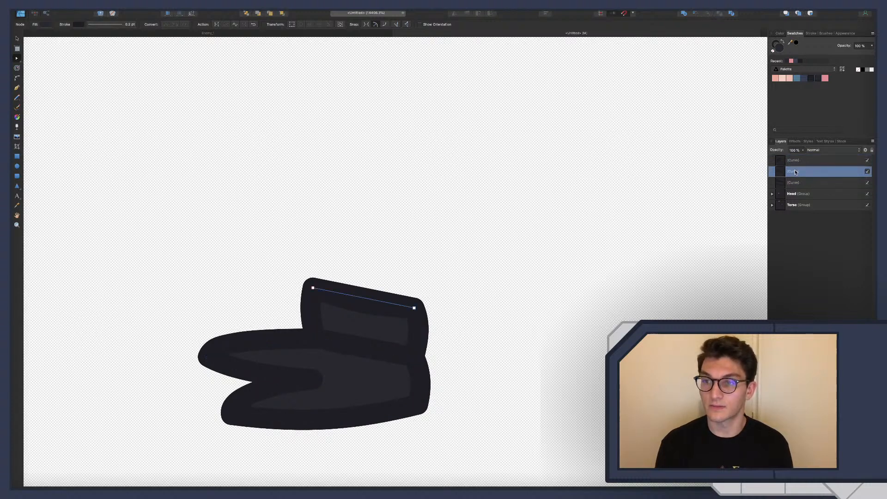
{"action": "left_click_drag", "start_coordinate": [372, 299], "coordinate": [362, 310]}
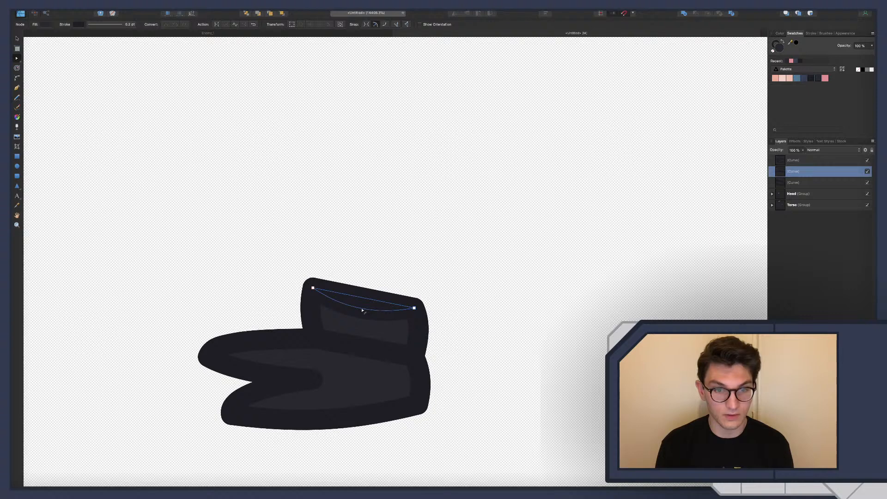
{"action": "left_click_drag", "start_coordinate": [792, 173], "coordinate": [793, 189]}
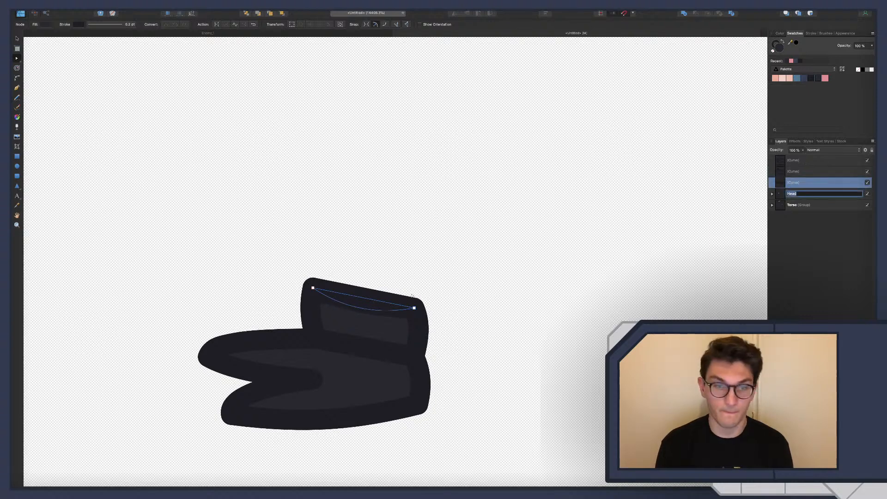
{"action": "left_click_drag", "start_coordinate": [370, 300], "coordinate": [380, 282]}
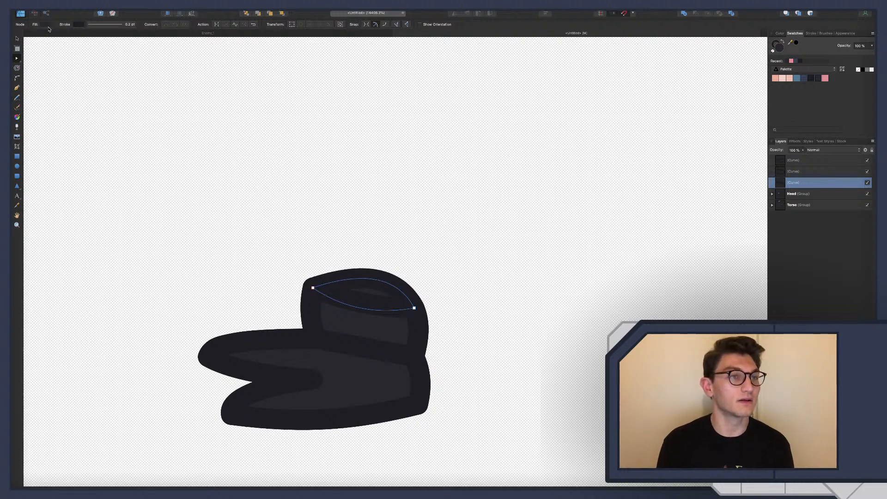
Thin the ankle opening's stroke to a width of 0.1 pt
{"action": "left_click", "coordinate": [99, 27]}
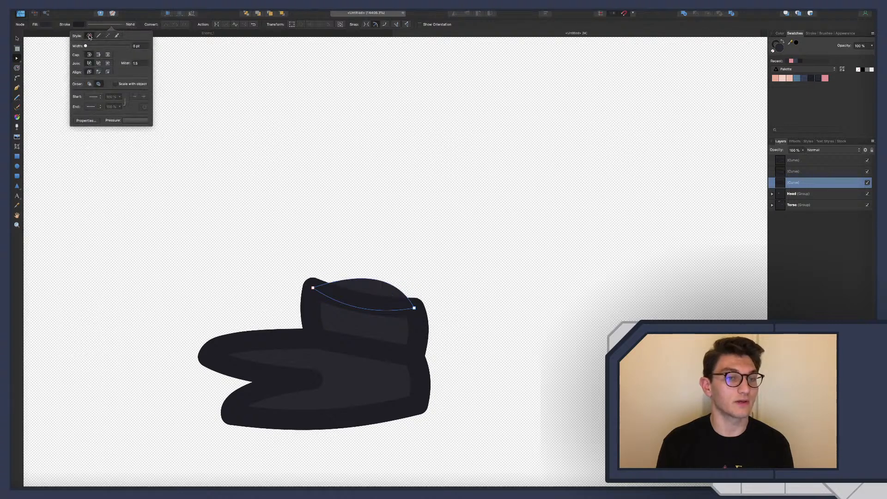
{"action": "left_click", "coordinate": [89, 36]}
{"action": "scroll", "coordinate": [266, 229], "scroll_direction": "up", "scroll_amount": 2}
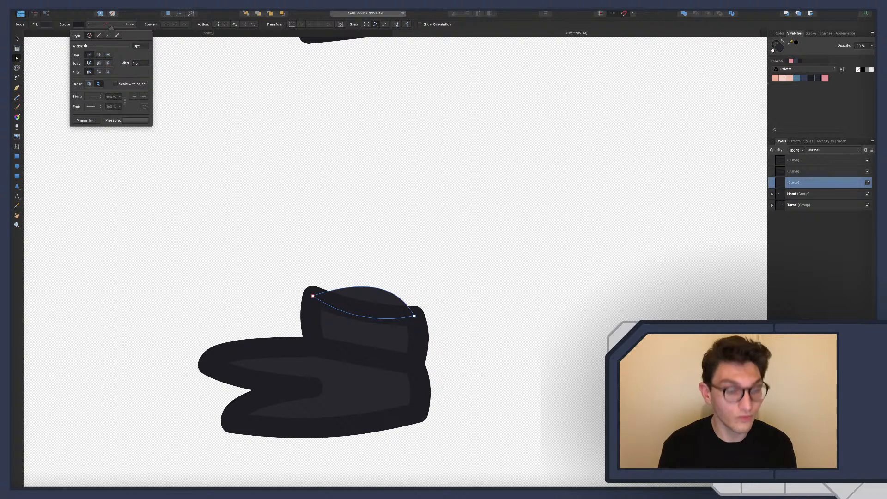
{"action": "type", "text": "1"}
{"action": "key", "text": "Return"}
{"action": "scroll", "coordinate": [316, 288], "scroll_direction": "down", "scroll_amount": 1}
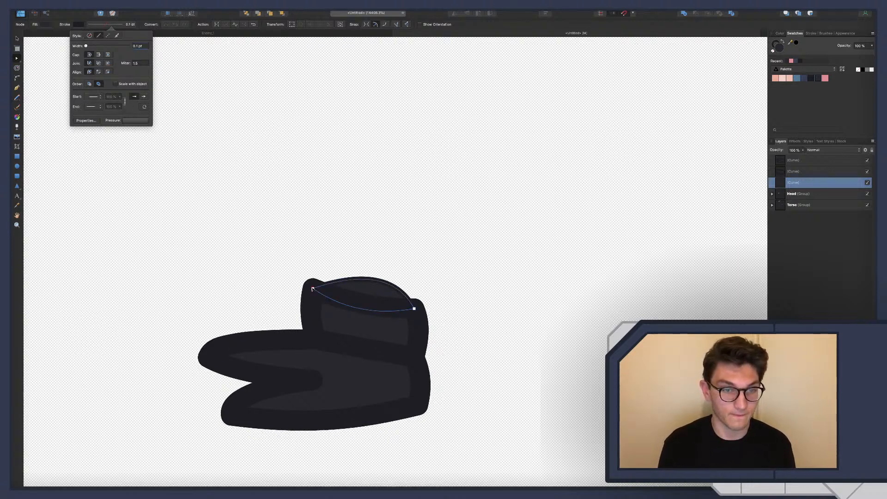
Move the ankle opening's end nodes out to the ankle's outer corners and flatten the opening's upper curve slightly
{"action": "left_click_drag", "start_coordinate": [313, 289], "coordinate": [311, 282]}
{"action": "left_click_drag", "start_coordinate": [414, 308], "coordinate": [418, 304]}
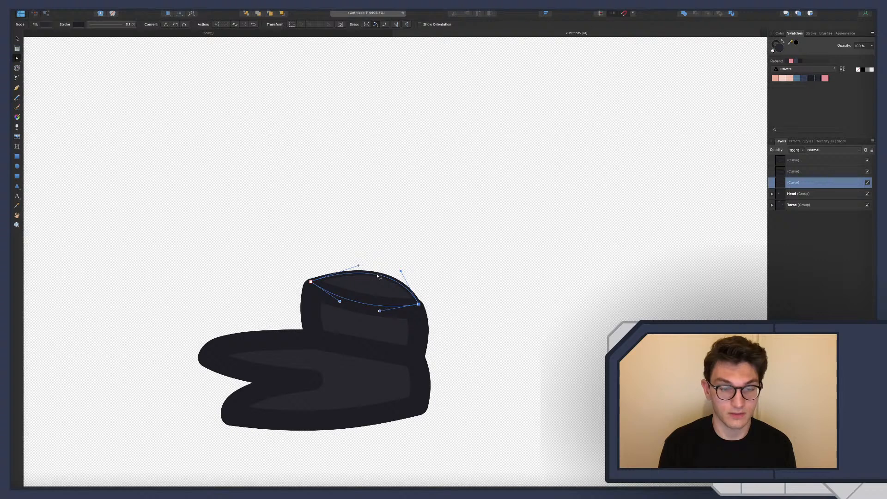
{"action": "left_click_drag", "start_coordinate": [378, 276], "coordinate": [378, 282]}
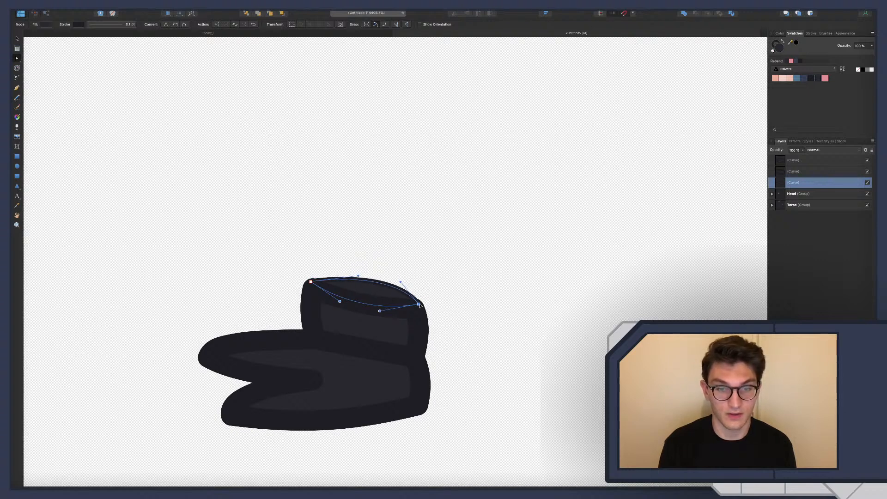
{"action": "left_click_drag", "start_coordinate": [419, 305], "coordinate": [421, 306]}
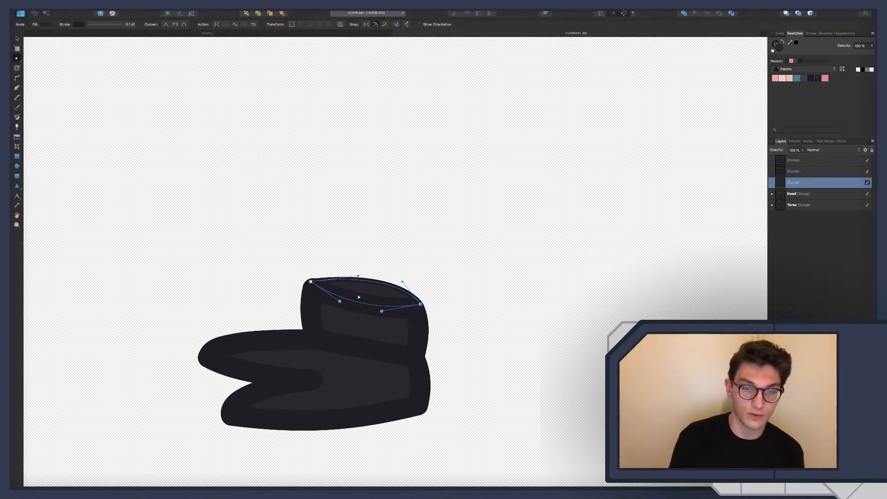
{"action": "left_click", "coordinate": [471, 303]}
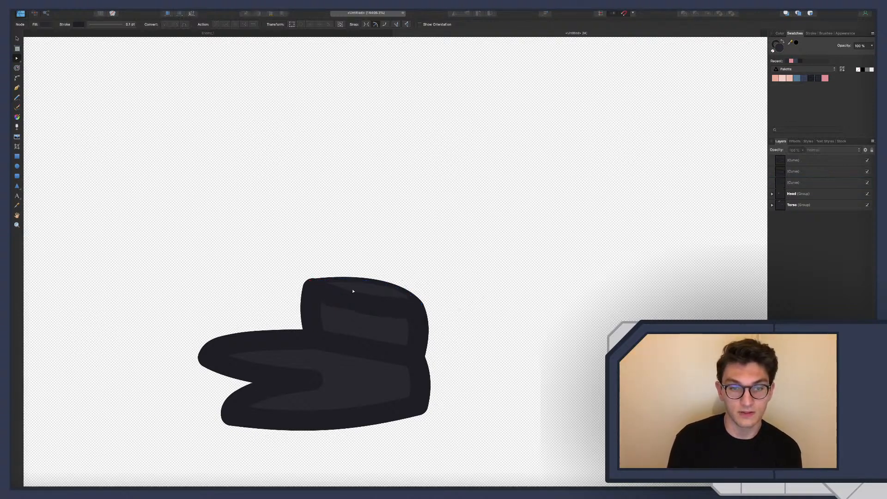
Fill the ankle opening with the pink swatch and deselect it
{"action": "left_click", "coordinate": [794, 183]}
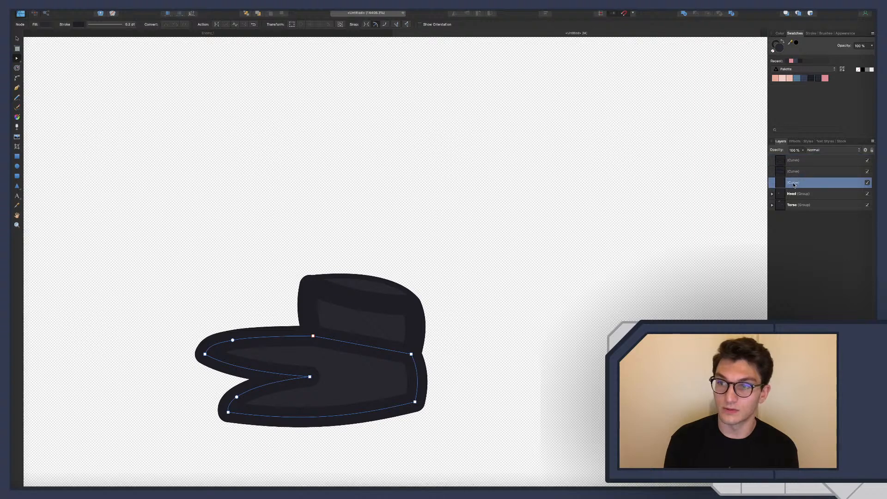
{"action": "left_click", "coordinate": [825, 77]}
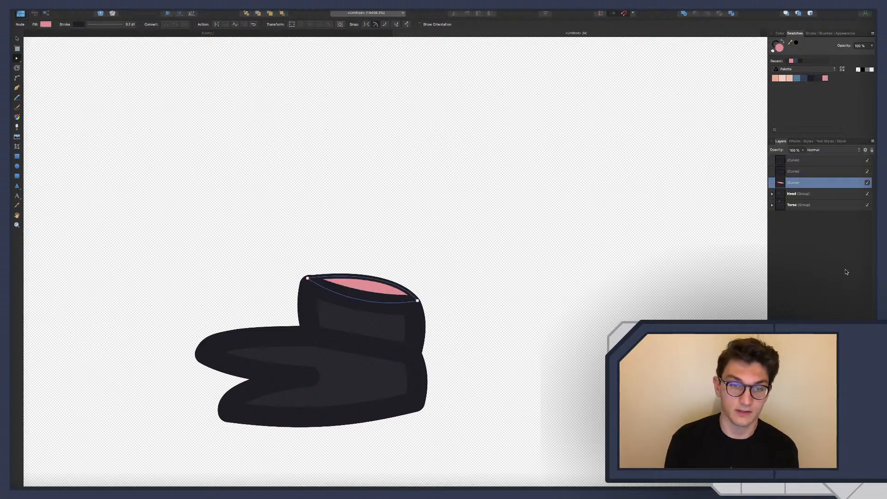
{"action": "key", "text": "super+d"}
Bow the ankle's lower edge slightly further down and arrange the layers so the ankle sits in front of the foot
{"action": "left_click", "coordinate": [368, 301]}
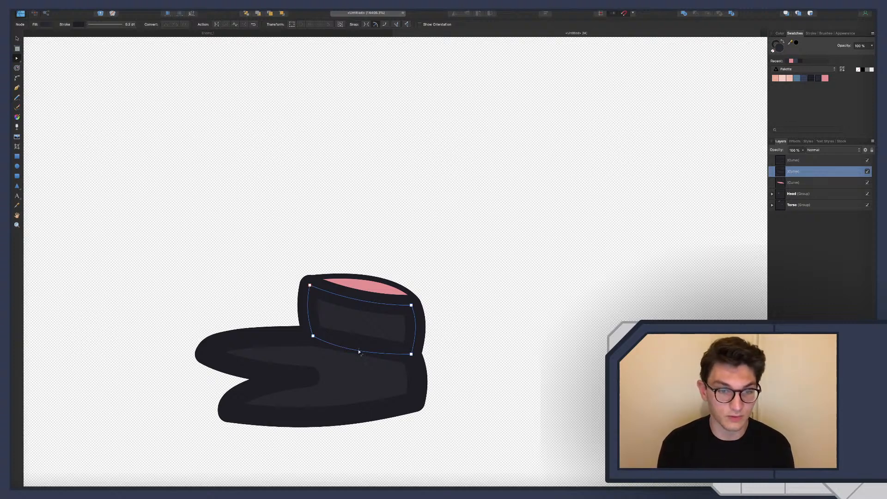
{"action": "left_click_drag", "start_coordinate": [356, 352], "coordinate": [352, 354]}
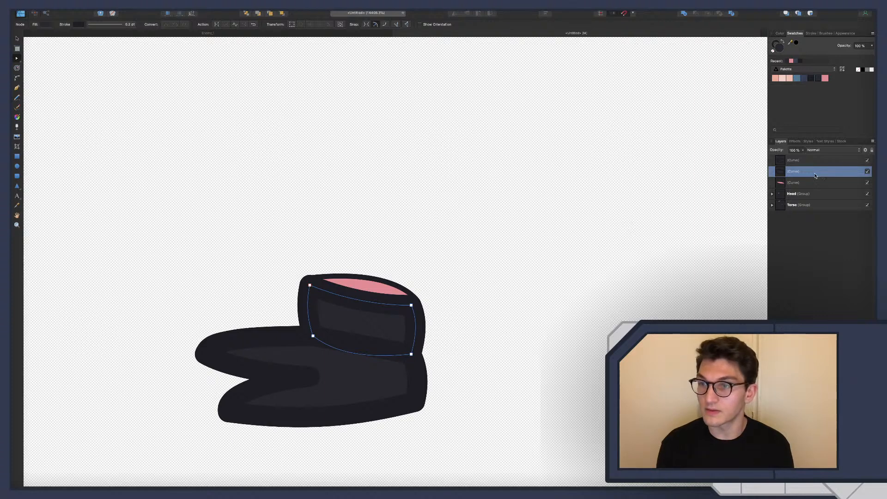
{"action": "left_click_drag", "start_coordinate": [815, 176], "coordinate": [794, 187]}
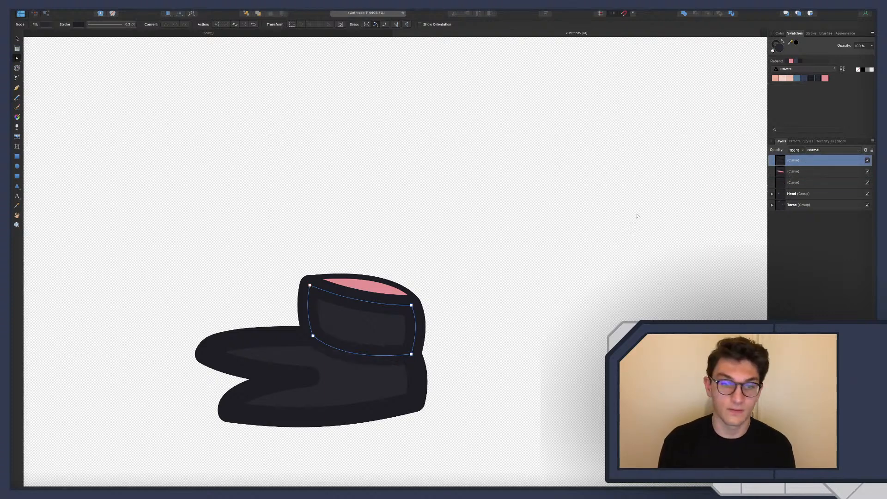
Deepen the downward curve of the ankle's lower edge and fill the ankle with the dark blue swatch
{"action": "scroll", "coordinate": [534, 312], "scroll_direction": "up", "scroll_amount": 2}
{"action": "scroll", "coordinate": [440, 387], "scroll_direction": "down", "scroll_amount": 2}
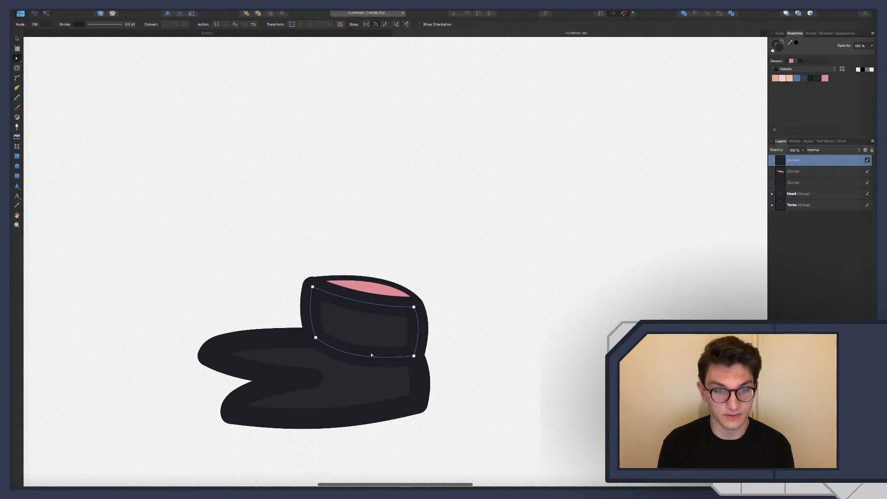
{"action": "left_click_drag", "start_coordinate": [371, 355], "coordinate": [364, 363]}
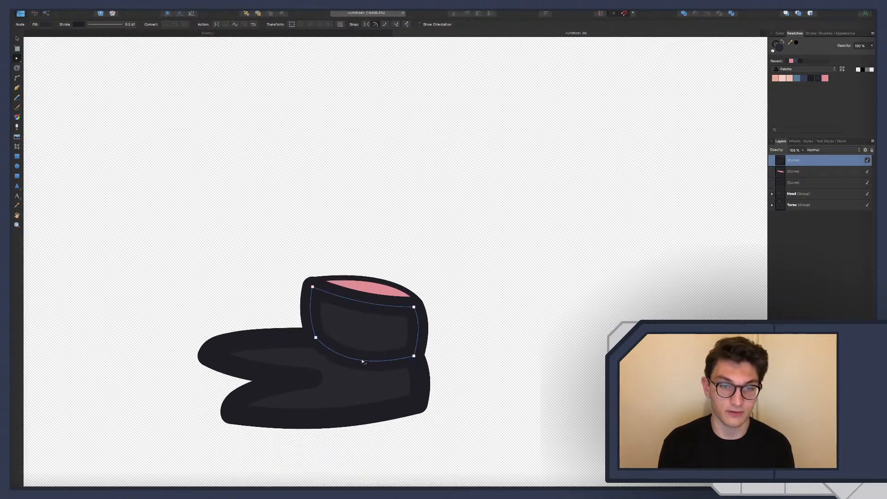
{"action": "left_click", "coordinate": [804, 78]}
{"action": "left_click", "coordinate": [656, 314]}
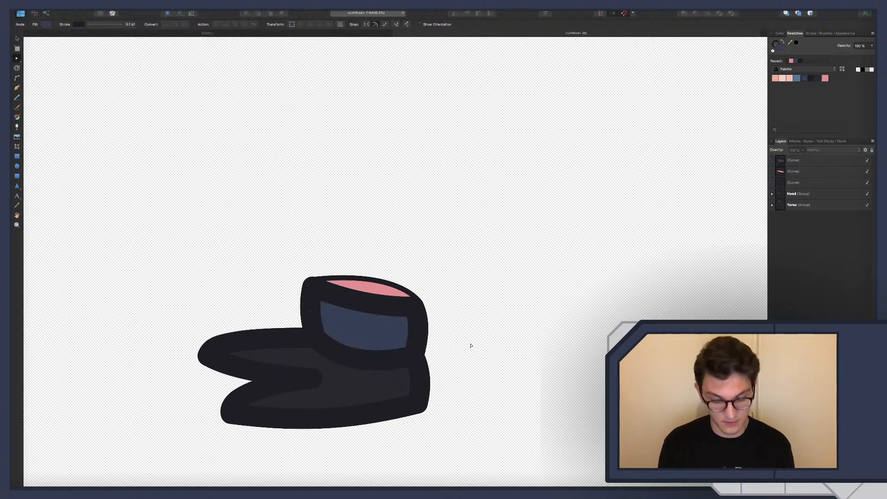
Examine the foot's look and proportions against the whole character, in both the normal view and the pixel preview
{"action": "key", "text": "super+0"}
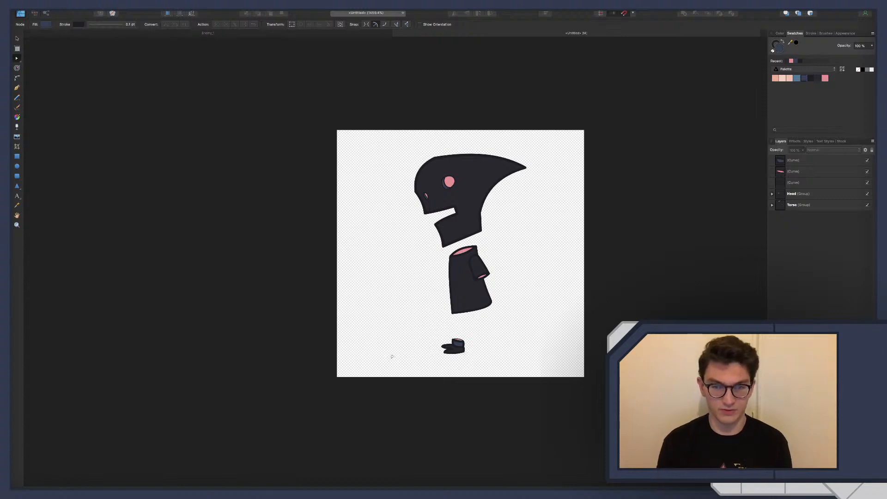
{"action": "scroll", "coordinate": [458, 364], "scroll_direction": "up", "scroll_amount": 10}
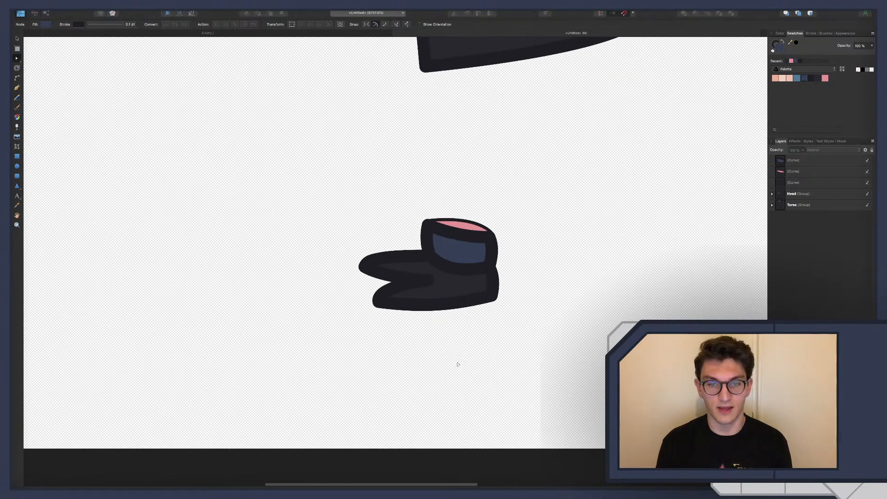
{"action": "scroll", "coordinate": [459, 364], "scroll_direction": "down", "scroll_amount": 8}
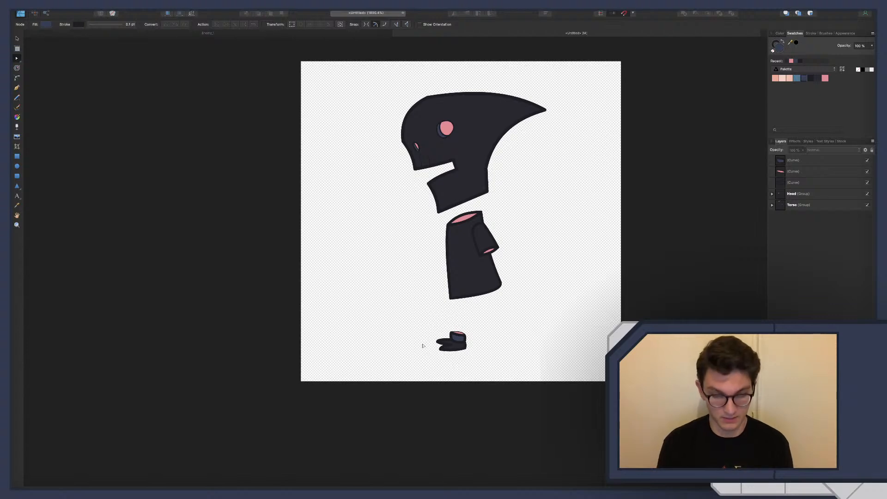
{"action": "left_click", "coordinate": [179, 14]}
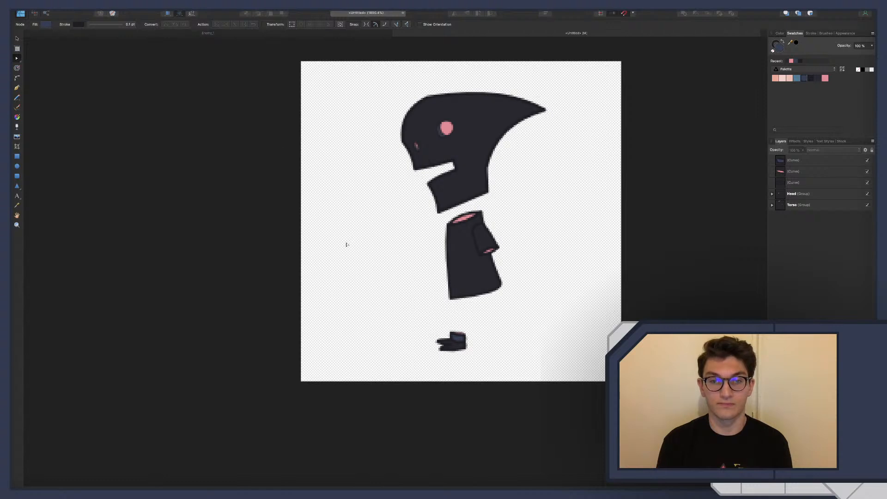
{"action": "scroll", "coordinate": [414, 258], "scroll_direction": "down", "scroll_amount": 2}
{"action": "scroll", "coordinate": [415, 258], "scroll_direction": "down", "scroll_amount": 3}
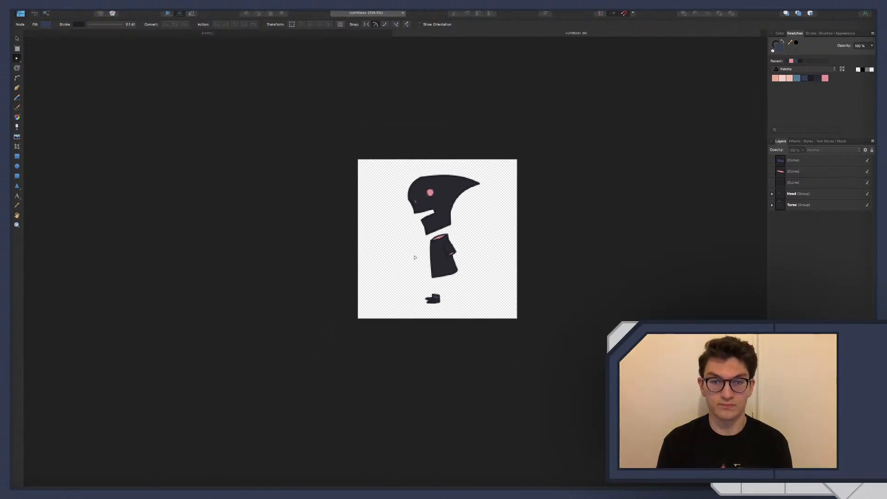
{"action": "scroll", "coordinate": [446, 315], "scroll_direction": "up", "scroll_amount": 5}
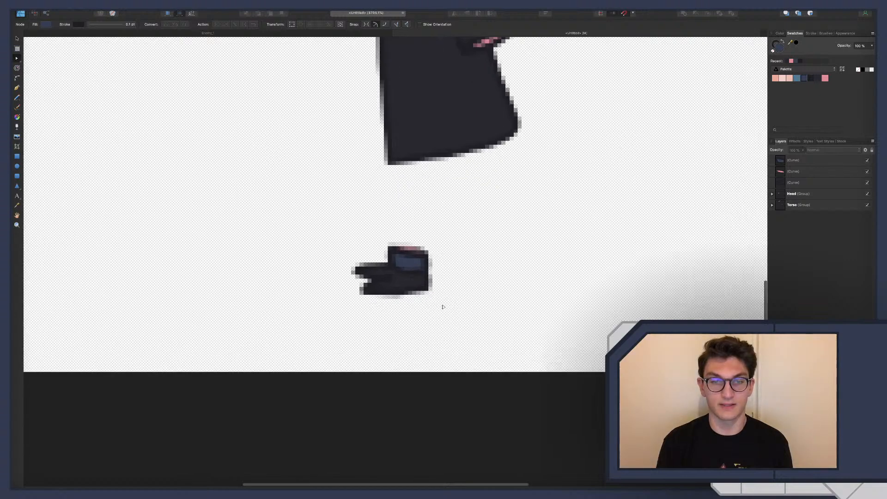
{"action": "left_click", "coordinate": [179, 13]}
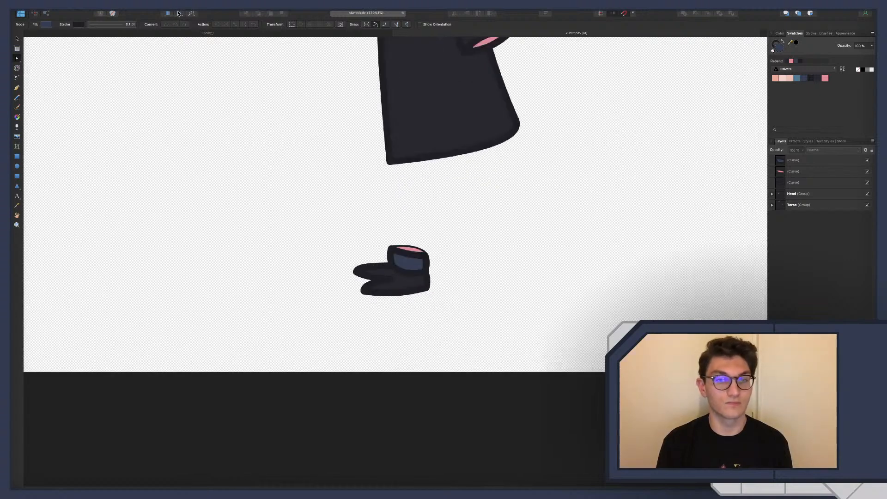
{"action": "scroll", "coordinate": [418, 252], "scroll_direction": "up", "scroll_amount": 2}
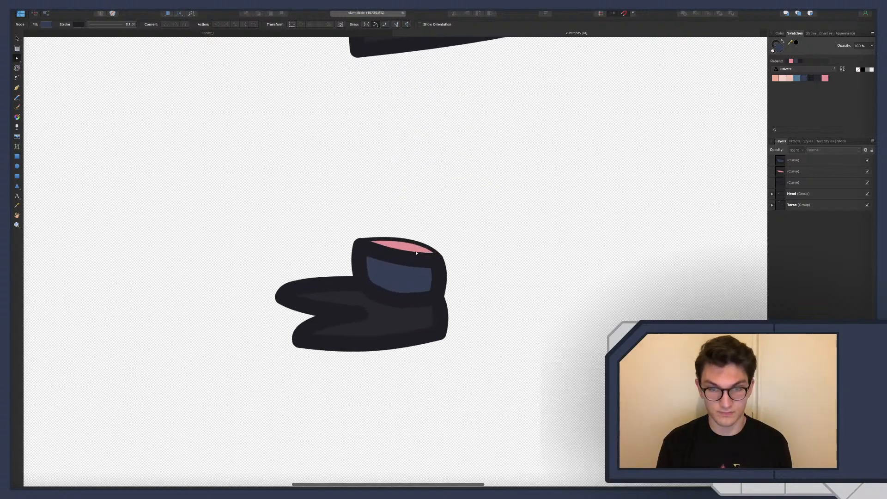
Delete the pink ankle opening and straighten the ankle's curved upper edge
{"action": "left_click", "coordinate": [817, 171]}
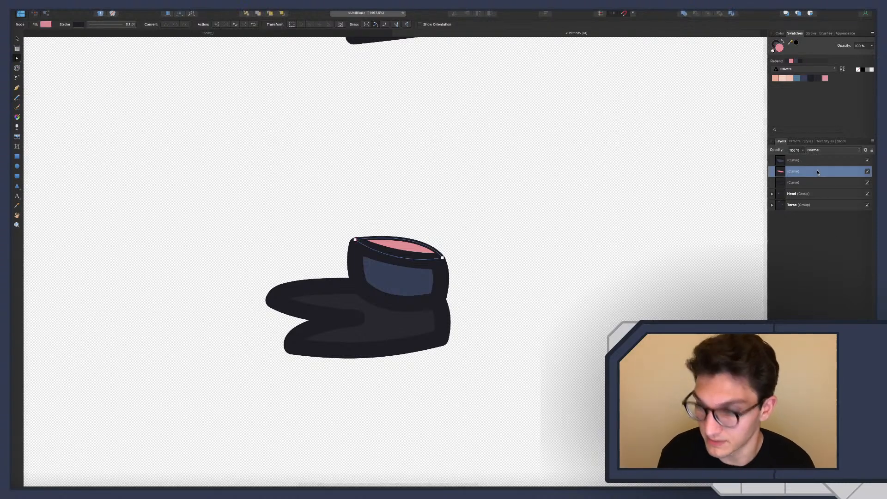
{"action": "key", "text": "Delete"}
{"action": "left_click", "coordinate": [397, 260]}
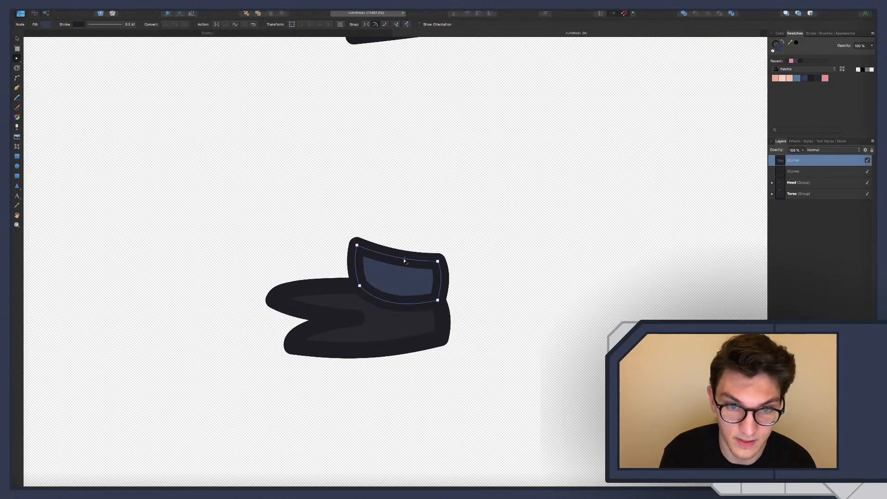
{"action": "left_click_drag", "start_coordinate": [397, 258], "coordinate": [403, 255]}
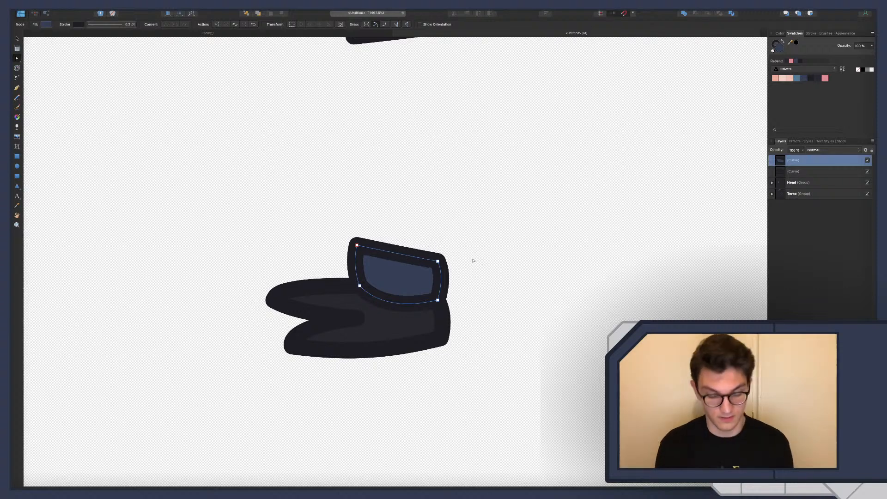
Narrow the top of the ankle by moving its front upper corner node slightly towards the heel
{"action": "scroll", "coordinate": [472, 254], "scroll_direction": "down", "scroll_amount": 10}
{"action": "scroll", "coordinate": [471, 261], "scroll_direction": "up", "scroll_amount": 8}
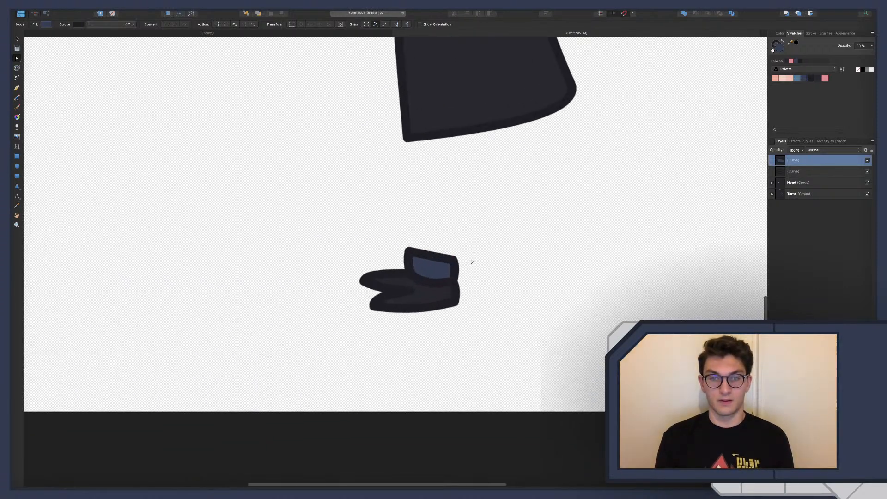
{"action": "left_click_drag", "start_coordinate": [376, 262], "coordinate": [385, 264]}
{"action": "left_click", "coordinate": [405, 246]}
{"action": "scroll", "coordinate": [490, 297], "scroll_direction": "down", "scroll_amount": 10}
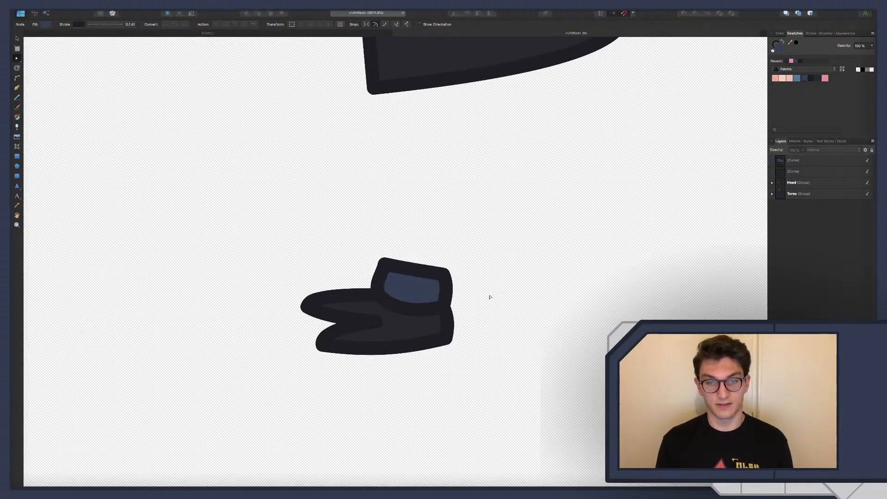
{"action": "scroll", "coordinate": [494, 298], "scroll_direction": "right", "scroll_amount": 2}
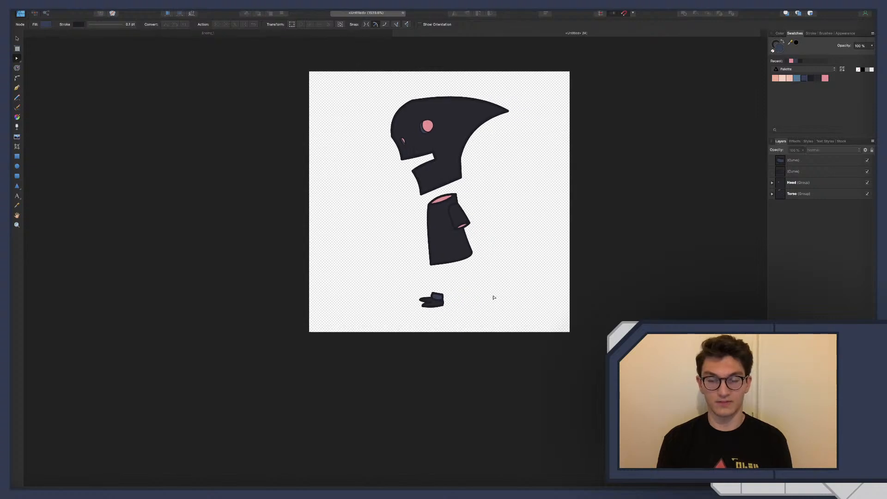
{"action": "scroll", "coordinate": [470, 289], "scroll_direction": "down", "scroll_amount": 2}
{"action": "scroll", "coordinate": [470, 289], "scroll_direction": "right", "scroll_amount": 1}
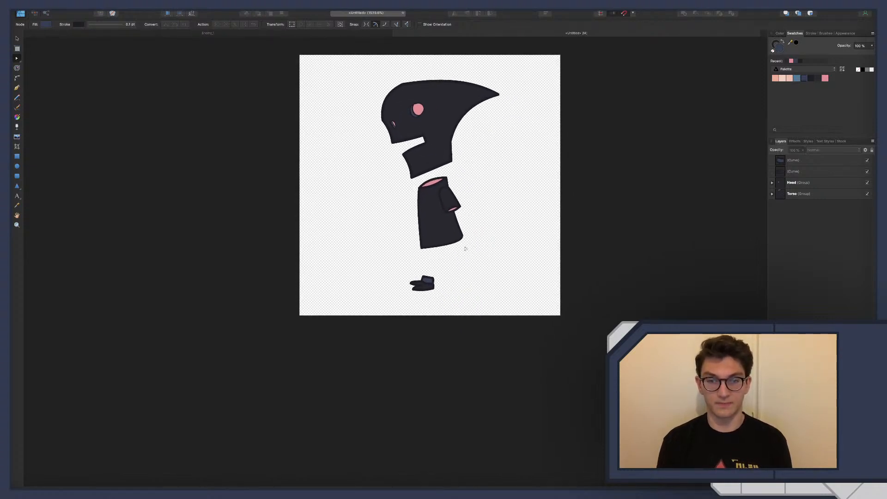
Try the pink swatch as the ankle's fill, and return the fill to the dark blue swatch
{"action": "left_click", "coordinate": [801, 161]}
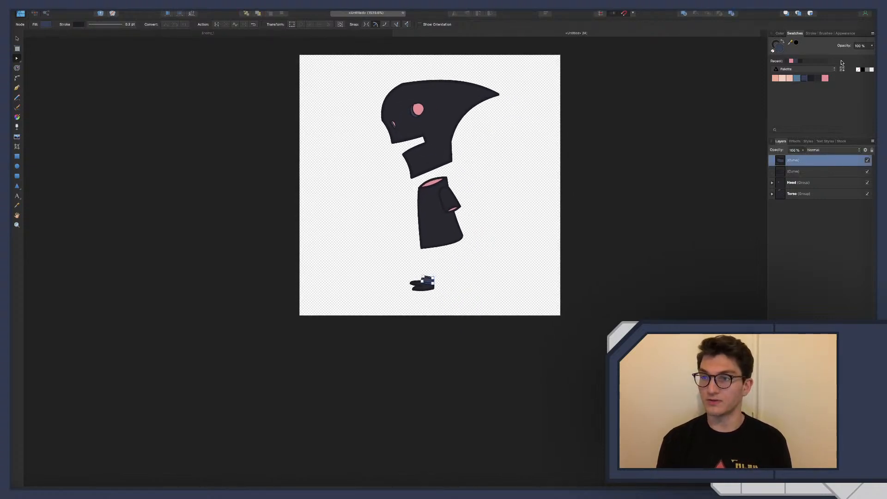
{"action": "left_click", "coordinate": [825, 79]}
{"action": "left_click", "coordinate": [836, 277]}
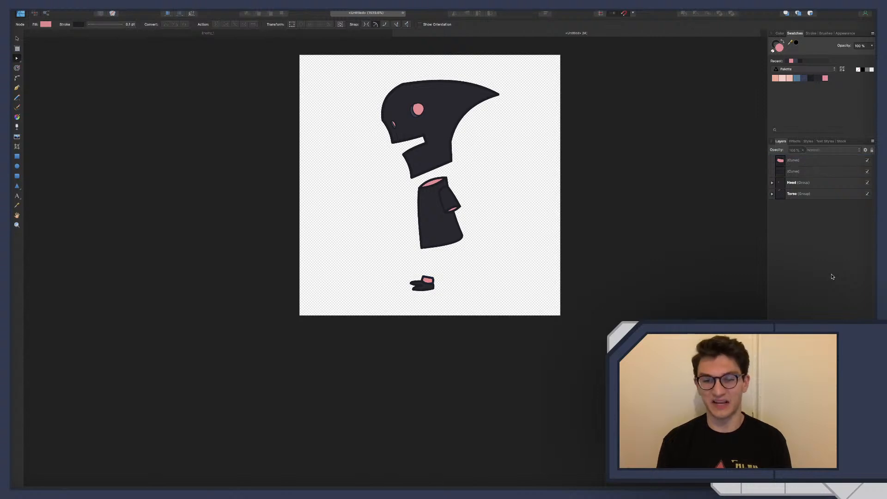
{"action": "left_click", "coordinate": [803, 78]}
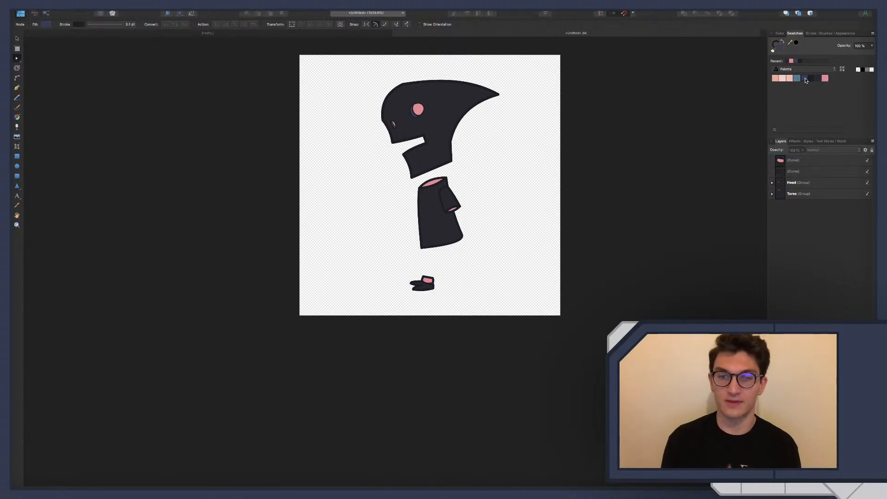
{"action": "left_click", "coordinate": [796, 160]}
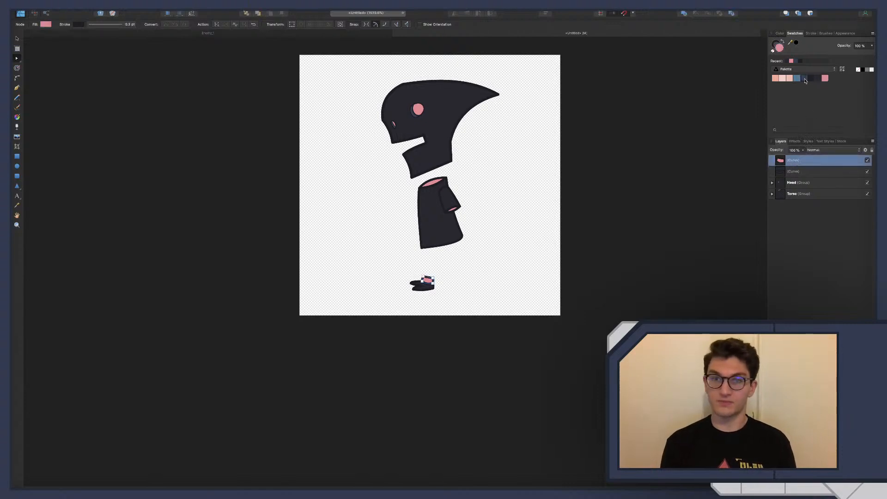
{"action": "left_click", "coordinate": [804, 78]}
{"action": "left_click", "coordinate": [511, 255]}
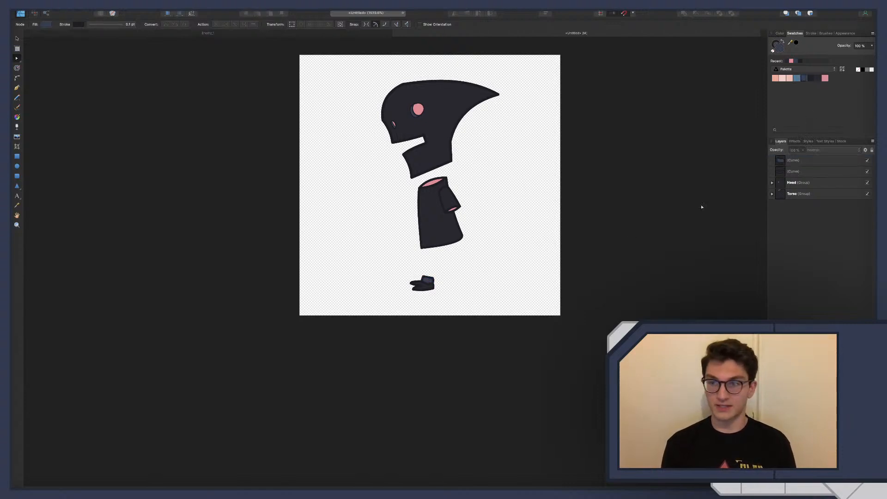
Group the ankle and foot curves and move the group up closer beneath the torso
{"action": "scroll", "coordinate": [701, 207], "scroll_direction": "down", "scroll_amount": 1}
{"action": "left_click", "coordinate": [795, 160]}
{"action": "left_click", "coordinate": [796, 170], "text": "shift"}
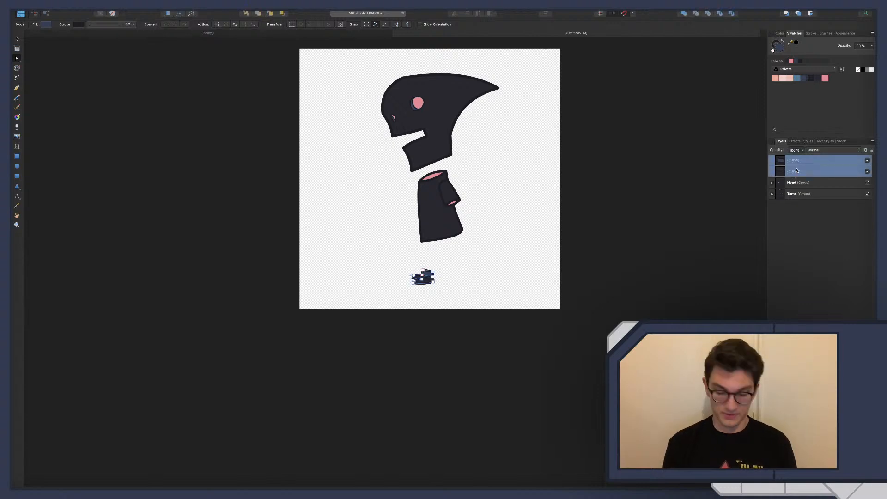
{"action": "key", "text": "super+g"}
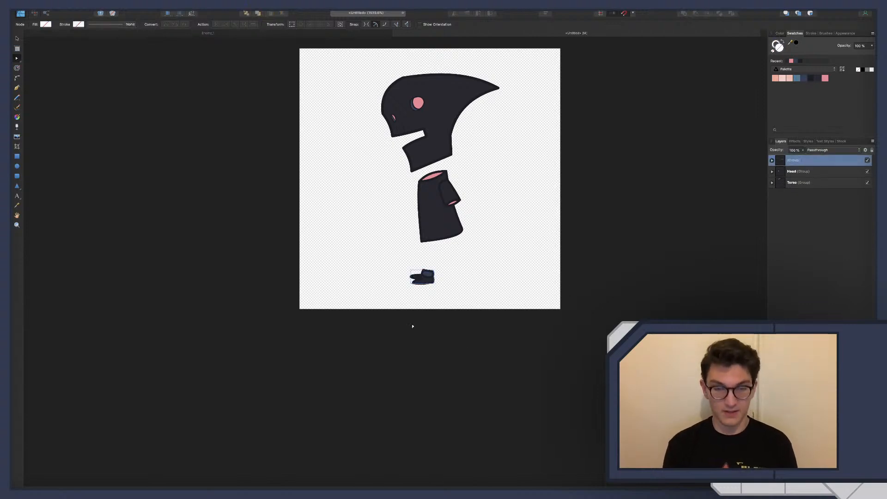
{"action": "key", "text": "v"}
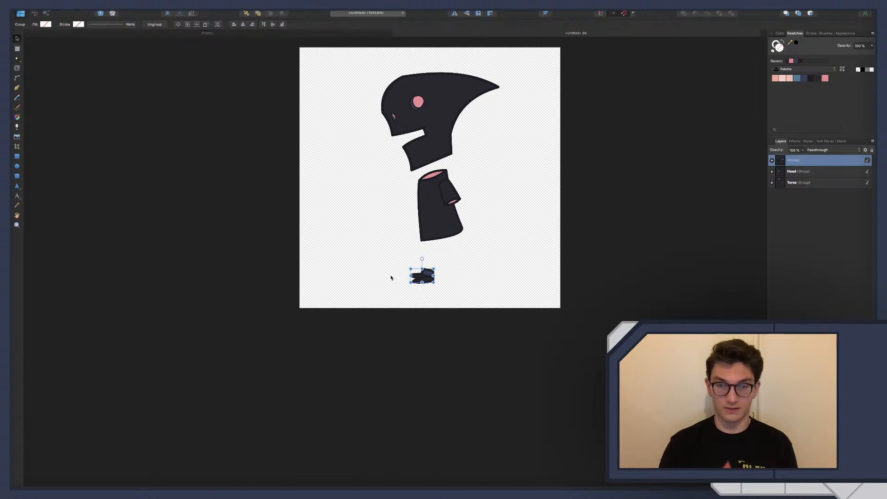
{"action": "left_click_drag", "start_coordinate": [427, 276], "coordinate": [431, 266]}
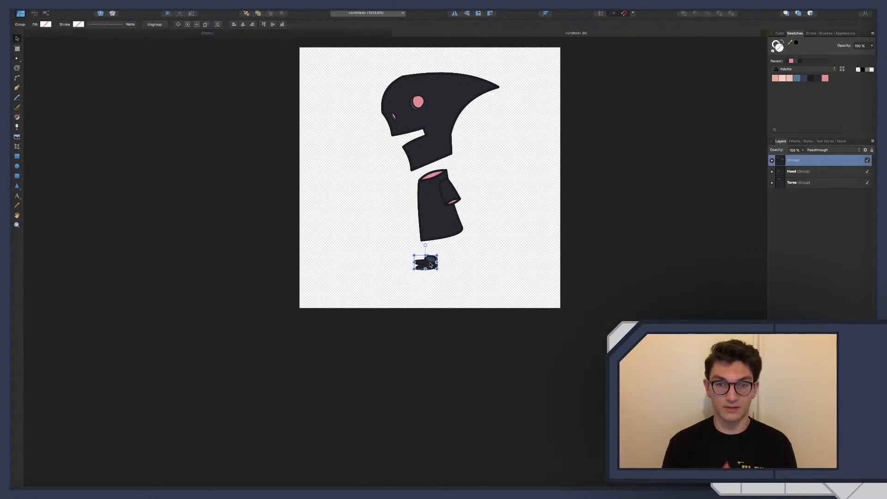
Duplicate the foot group and place the copy slightly lower and behind the first foot's heel
{"action": "key", "text": "super+j"}
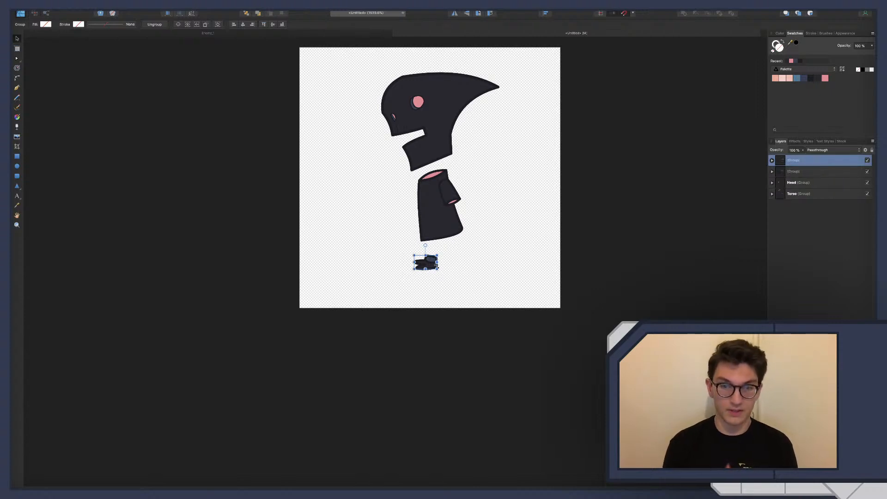
{"action": "left_click_drag", "start_coordinate": [436, 265], "coordinate": [452, 274]}
{"action": "left_click", "coordinate": [493, 250]}
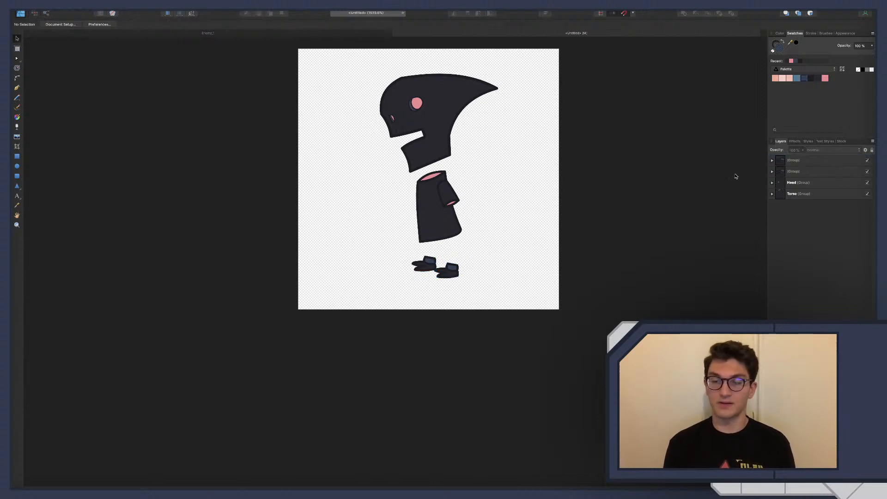
Group both feet, move the group below the Torso group in the layer stack, and clear the selection
{"action": "left_click", "coordinate": [804, 164]}
{"action": "left_click", "coordinate": [804, 174], "text": "shift"}
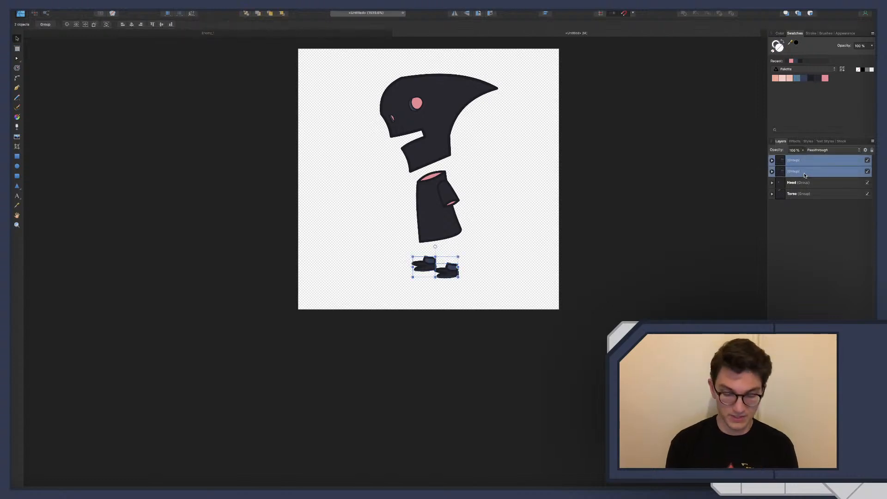
{"action": "key", "text": "super+g"}
{"action": "left_click_drag", "start_coordinate": [799, 162], "coordinate": [806, 194]}
{"action": "double_click", "coordinate": [799, 186]}
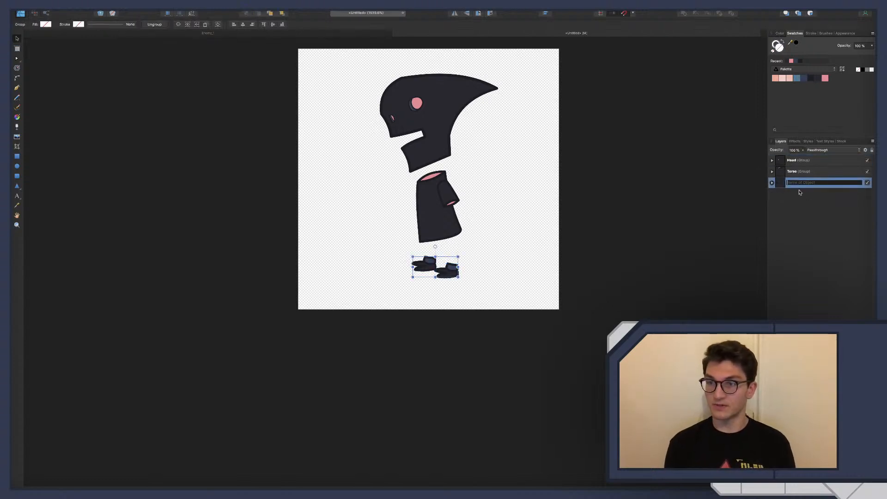
{"action": "left_click", "coordinate": [794, 171]}
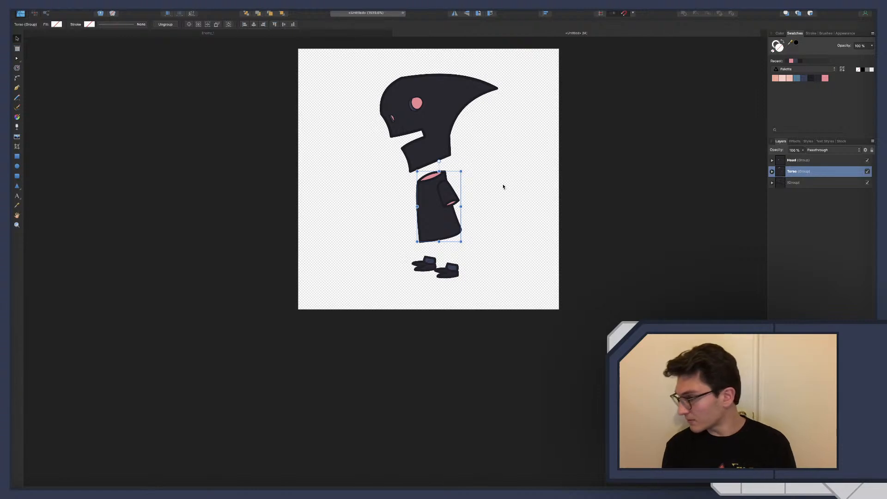
{"action": "left_click", "coordinate": [467, 117]}
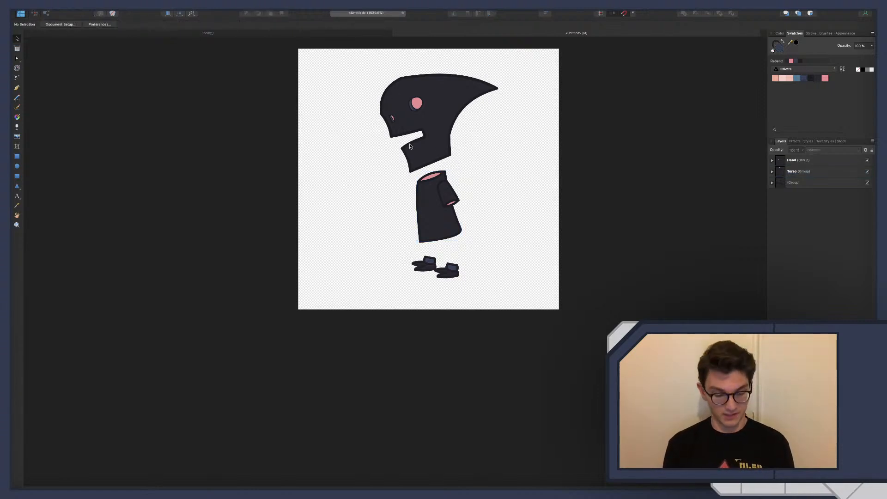
Add a node on the upper and lower edges near the head's rear tip, and bend the tip downward
{"action": "scroll", "coordinate": [410, 146], "scroll_direction": "up", "scroll_amount": 6, "text": "ctrl"}
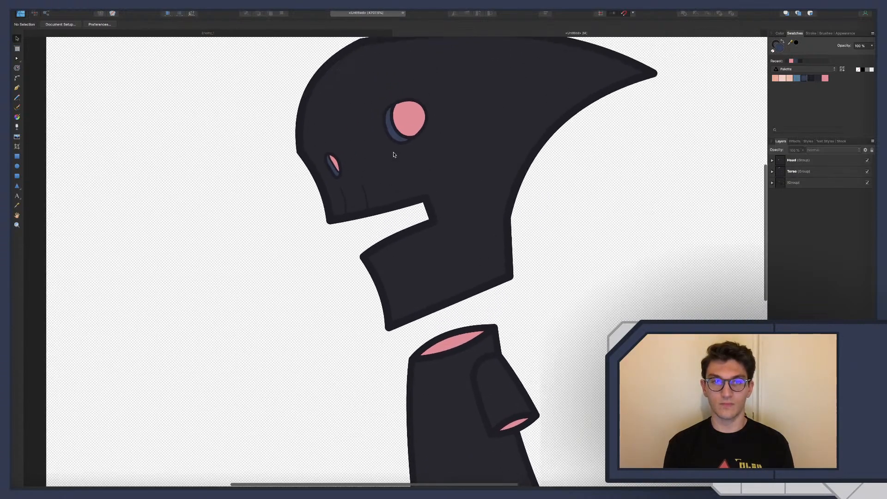
{"action": "scroll", "coordinate": [393, 155], "scroll_direction": "up", "scroll_amount": 1}
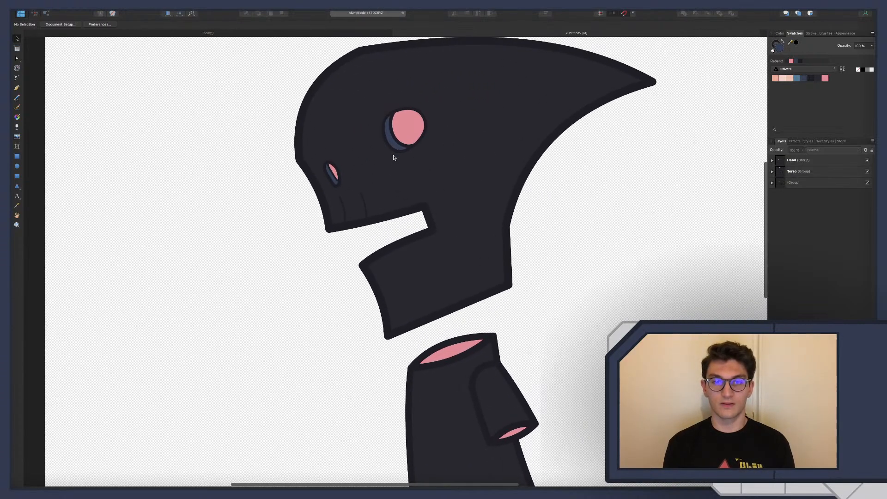
{"action": "left_click", "coordinate": [773, 160]}
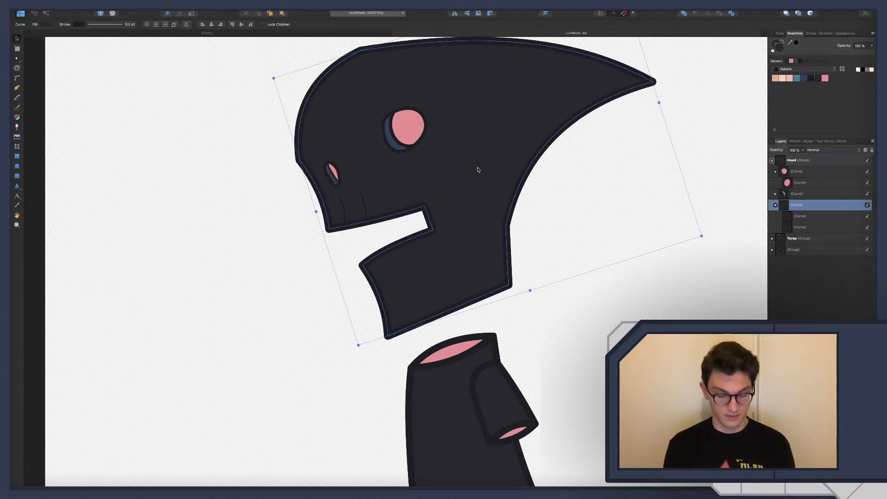
{"action": "key", "text": "a"}
{"action": "scroll", "coordinate": [312, 153], "scroll_direction": "down", "scroll_amount": 1}
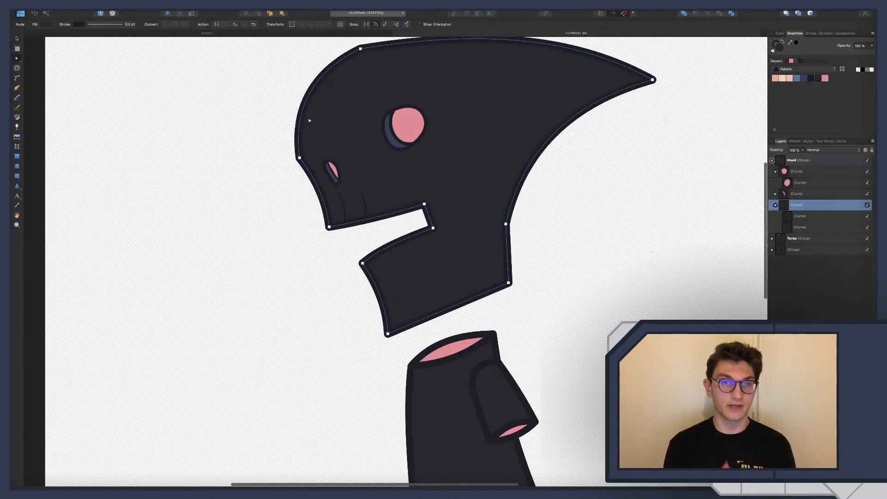
{"action": "scroll", "coordinate": [311, 154], "scroll_direction": "up", "scroll_amount": 3}
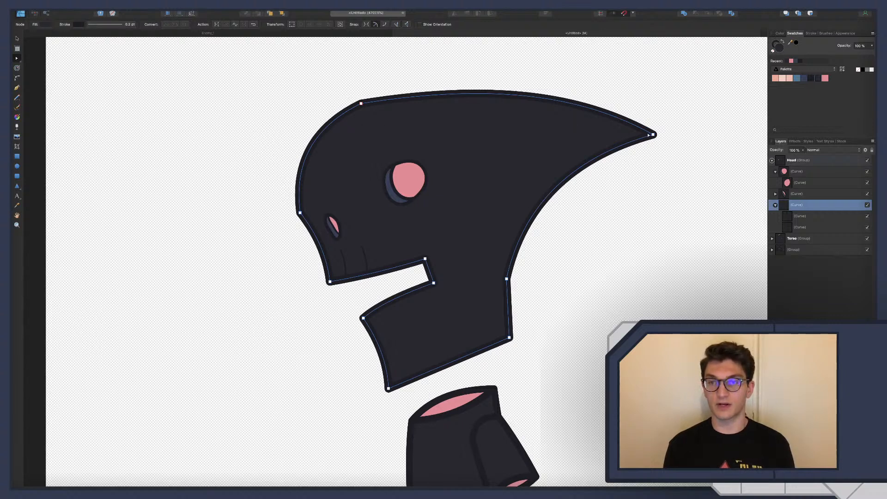
{"action": "left_click", "coordinate": [634, 141]}
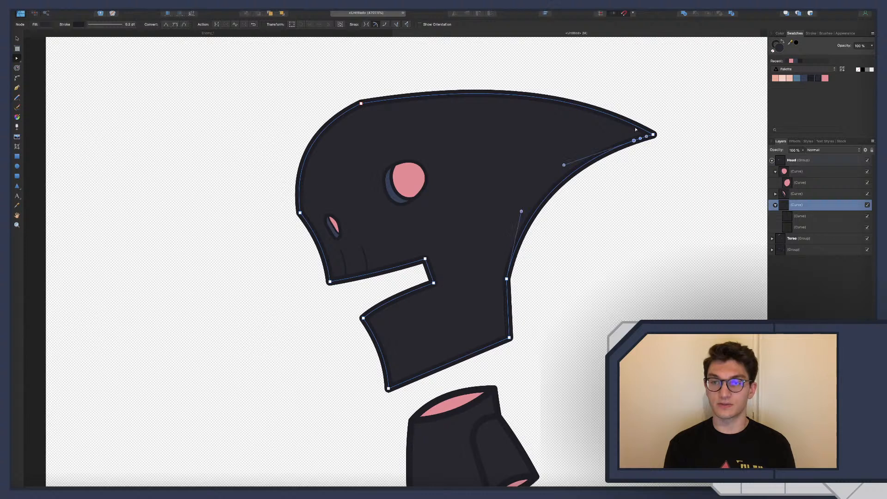
{"action": "left_click", "coordinate": [637, 126]}
{"action": "left_click_drag", "start_coordinate": [653, 135], "coordinate": [660, 170]}
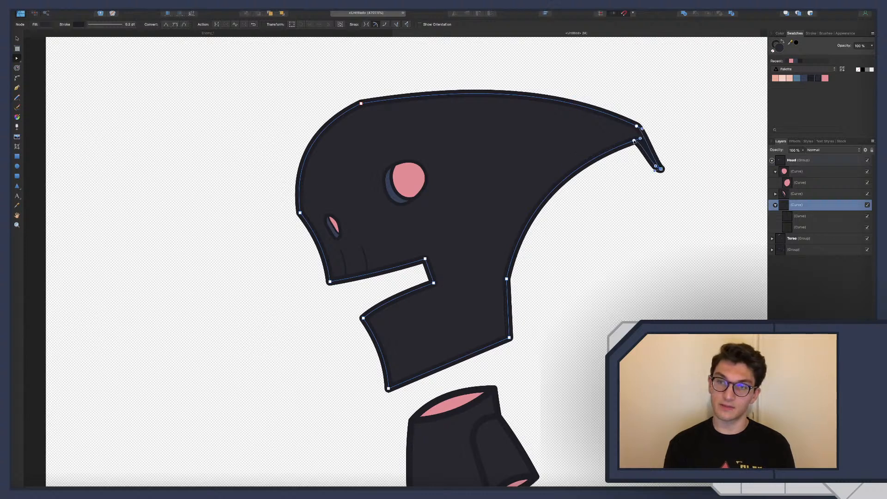
Widen the base of the bent tip along the underside, curve its outer edge, and pull its point further down and inward
{"action": "left_click_drag", "start_coordinate": [635, 141], "coordinate": [616, 145]}
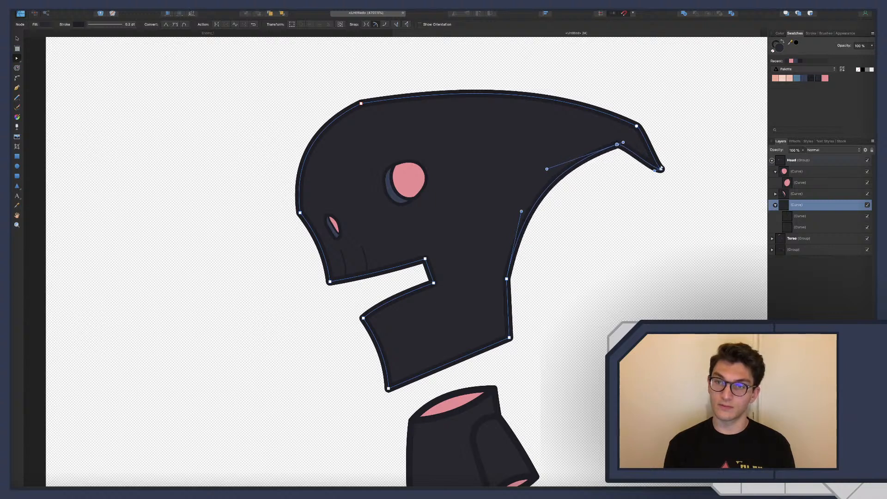
{"action": "mouse_move", "coordinate": [661, 171]}
{"action": "left_mouse_down"}
{"action": "mouse_move", "coordinate": [649, 176]}
{"action": "mouse_move", "coordinate": [656, 185]}
{"action": "left_mouse_up"}
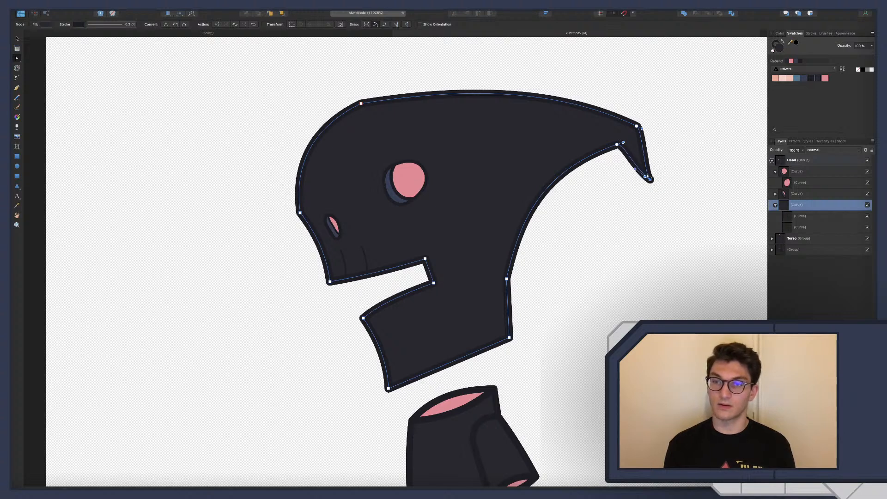
{"action": "left_click_drag", "start_coordinate": [646, 177], "coordinate": [650, 169]}
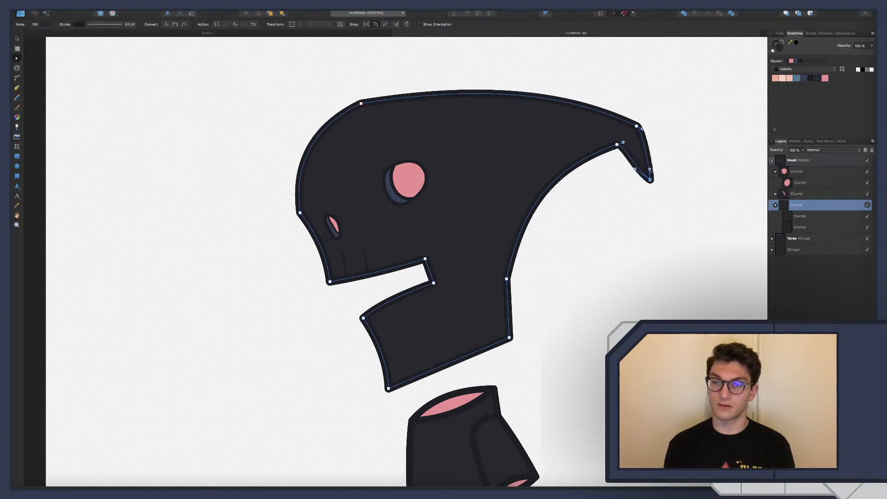
{"action": "key", "text": "super+z"}
{"action": "key", "text": "super+z"}
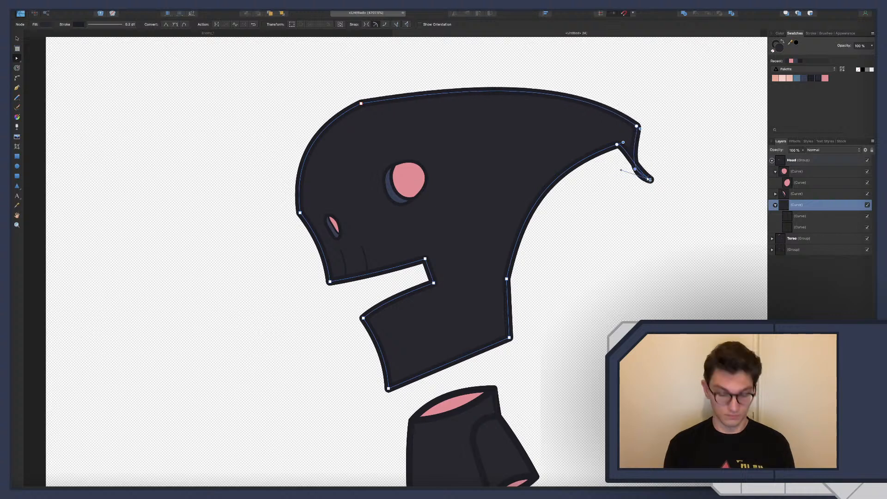
{"action": "key", "text": "super+shift+z"}
{"action": "key", "text": "super+shift+z"}
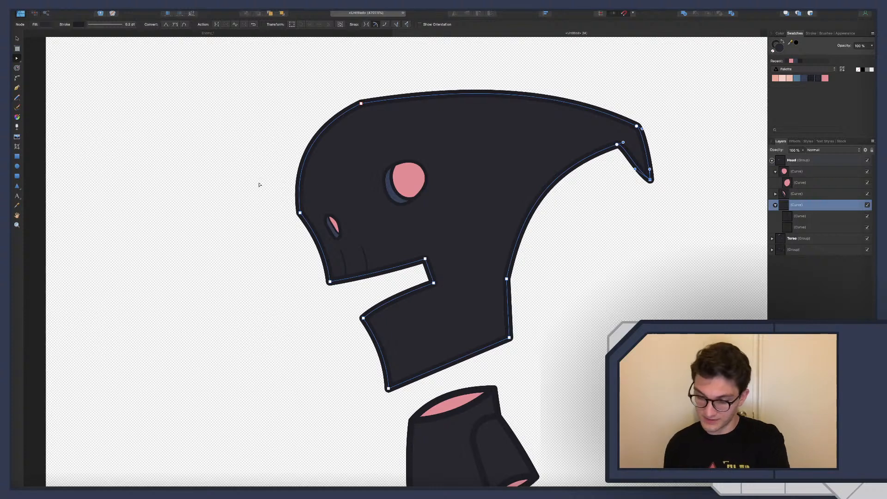
{"action": "scroll", "coordinate": [258, 184], "scroll_direction": "up", "scroll_amount": 1}
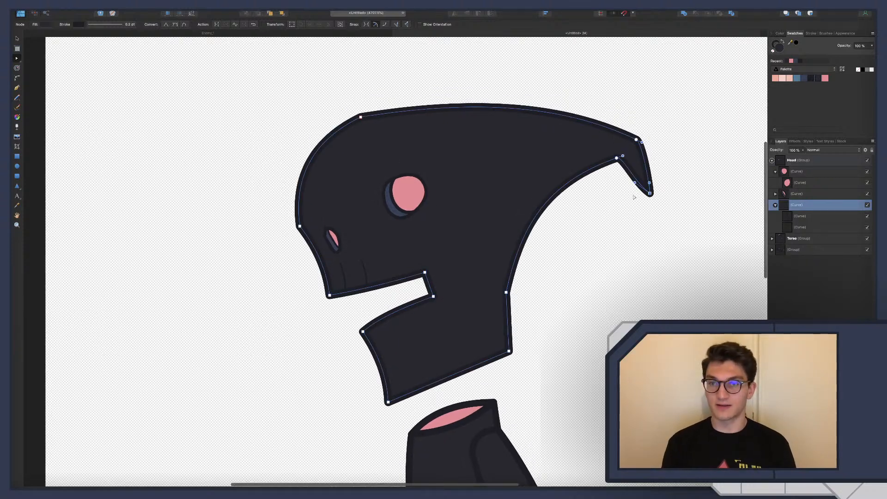
{"action": "left_click_drag", "start_coordinate": [650, 194], "coordinate": [644, 200]}
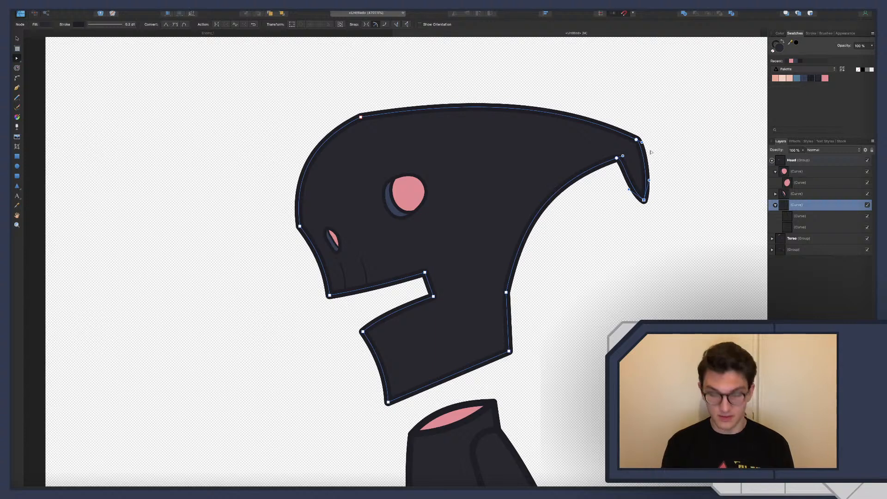
Draw a short straight line from the hook's inner corner into the head, and thicken its stroke to match the head outline
{"action": "scroll", "coordinate": [651, 152], "scroll_direction": "up", "scroll_amount": 5}
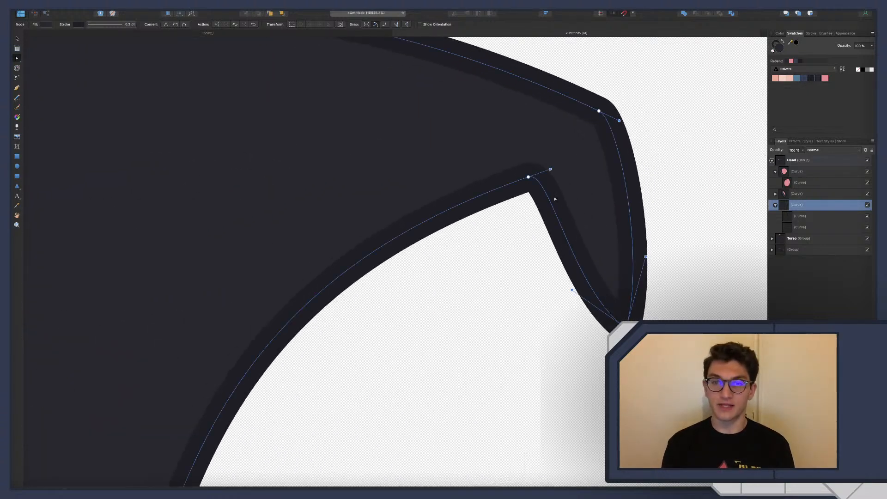
{"action": "key", "text": "p"}
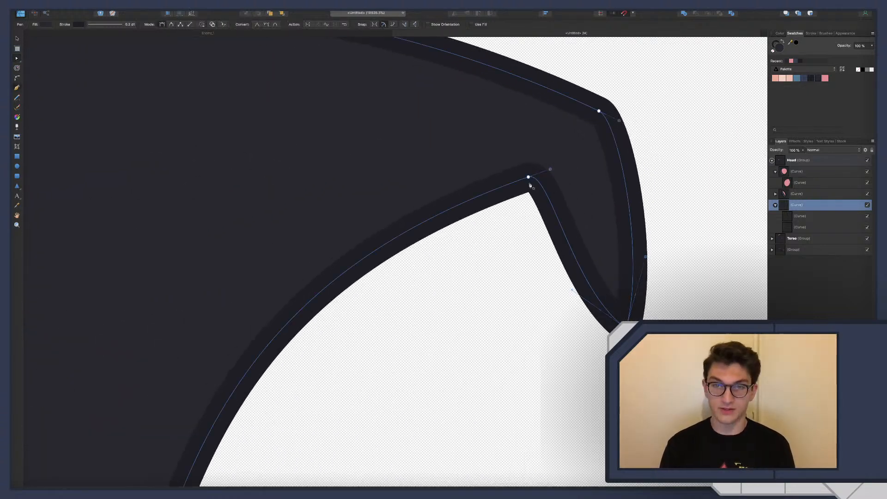
{"action": "left_click", "coordinate": [558, 165]}
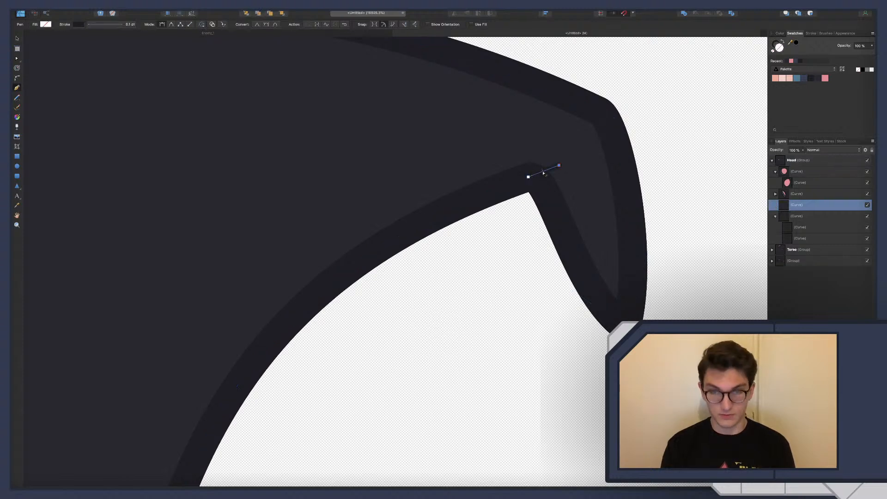
{"action": "key", "text": "super+z"}
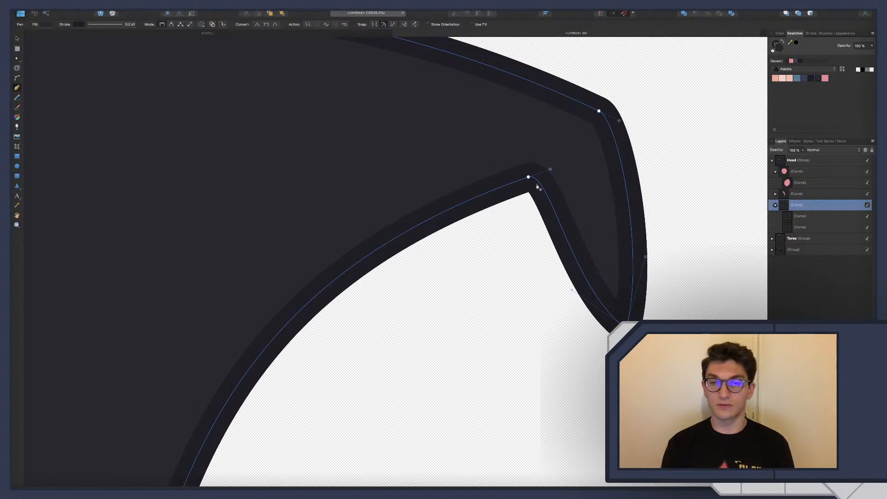
{"action": "left_click", "coordinate": [562, 165]}
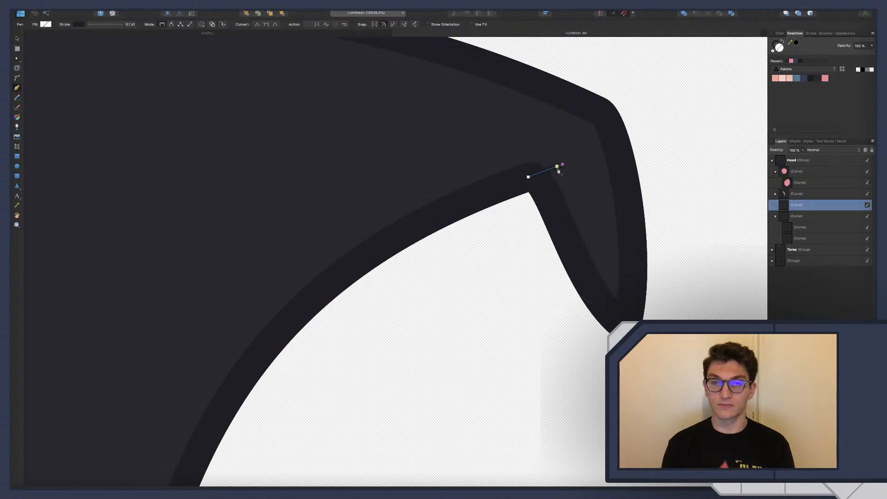
{"action": "left_click", "coordinate": [130, 24]}
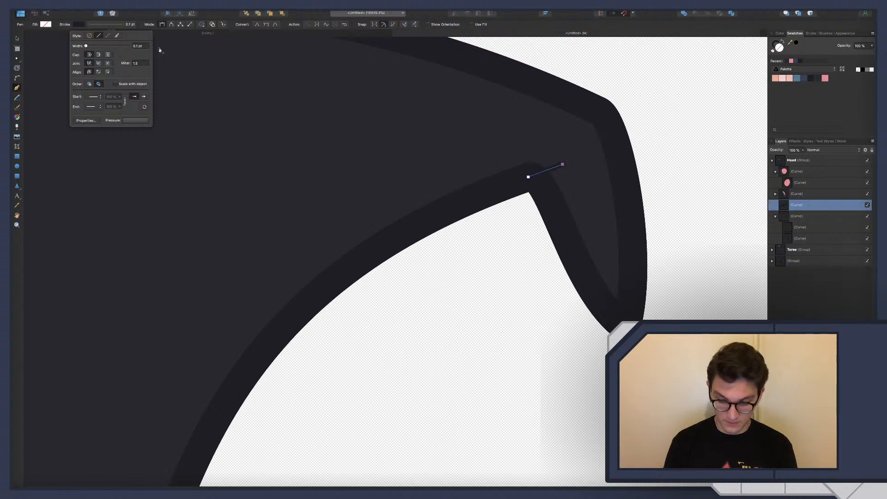
{"action": "key", "text": "BackSpace"}
{"action": "key", "text": "Return"}
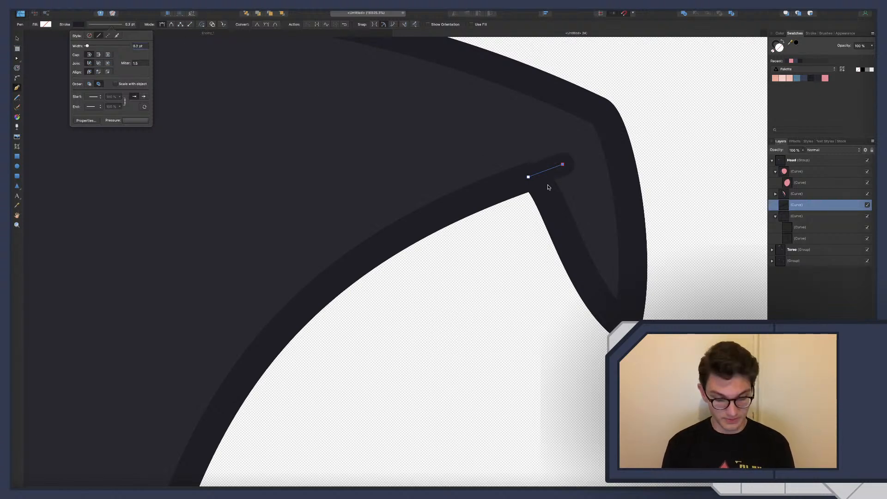
Nudge the short line slightly back towards the face over the head's lower outline, and clear the selection
{"action": "type", "text": "v"}
{"action": "left_click", "coordinate": [552, 166]}
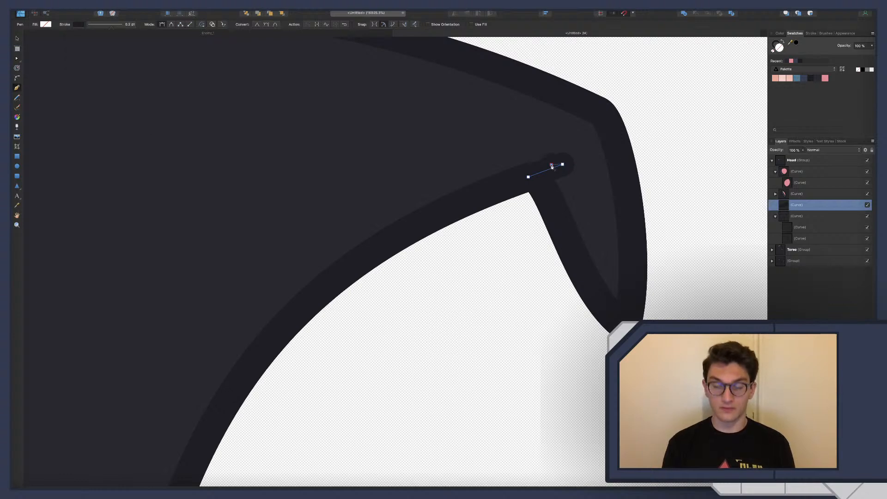
{"action": "key", "text": "v"}
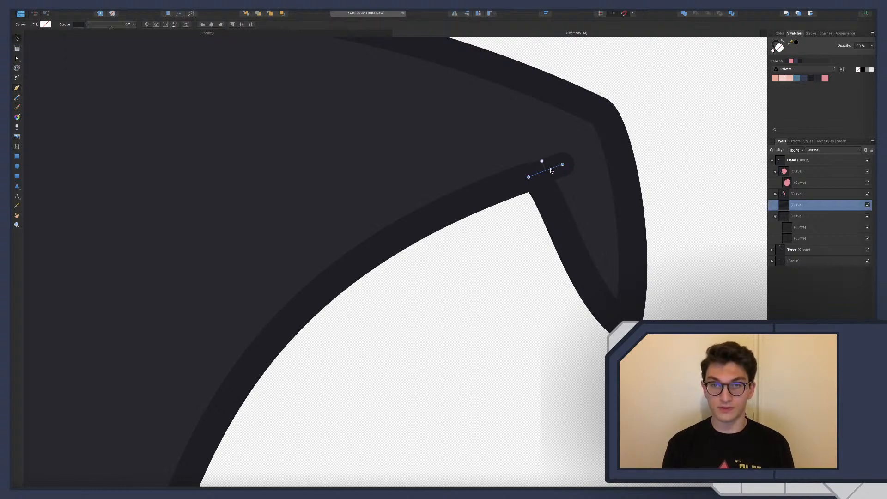
{"action": "left_click_drag", "start_coordinate": [551, 170], "coordinate": [545, 171]}
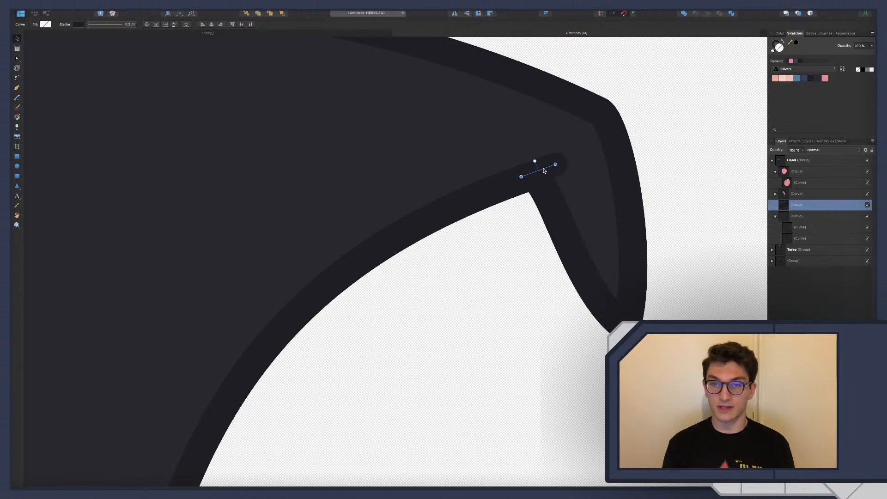
{"action": "scroll", "coordinate": [562, 183], "scroll_direction": "down", "scroll_amount": 4}
{"action": "scroll", "coordinate": [562, 183], "scroll_direction": "down", "scroll_amount": 3}
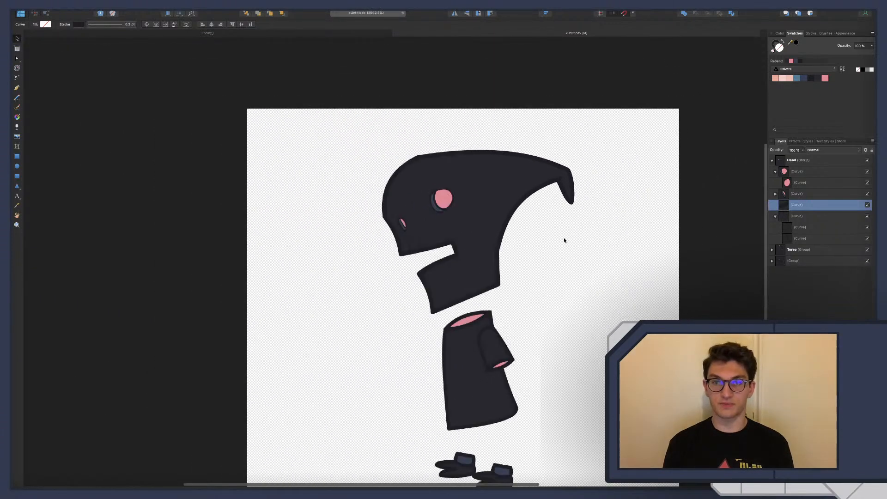
{"action": "scroll", "coordinate": [568, 191], "scroll_direction": "up", "scroll_amount": 2}
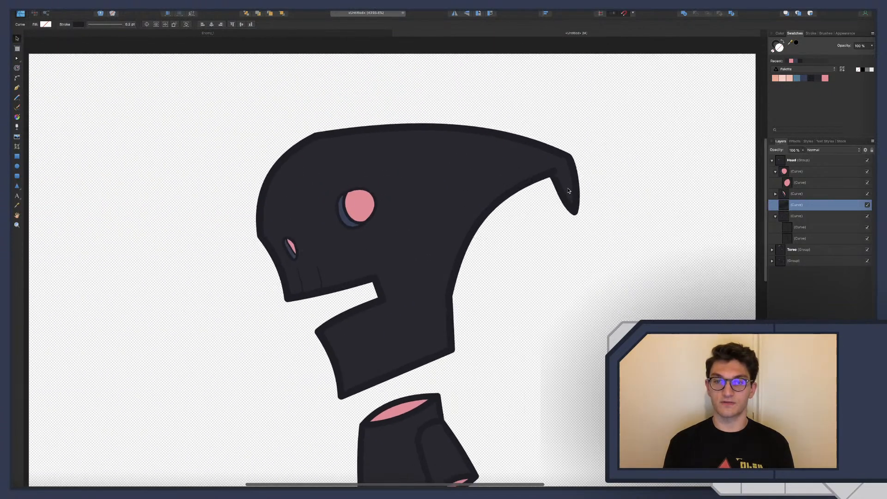
{"action": "scroll", "coordinate": [571, 184], "scroll_direction": "down", "scroll_amount": 5}
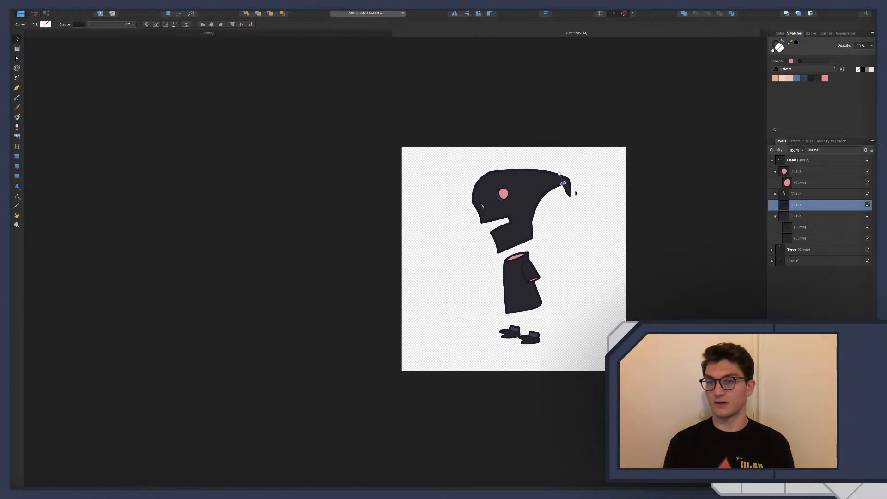
{"action": "scroll", "coordinate": [573, 183], "scroll_direction": "up", "scroll_amount": 3}
{"action": "scroll", "coordinate": [573, 183], "scroll_direction": "down", "scroll_amount": 1}
{"action": "left_click", "coordinate": [595, 279]}
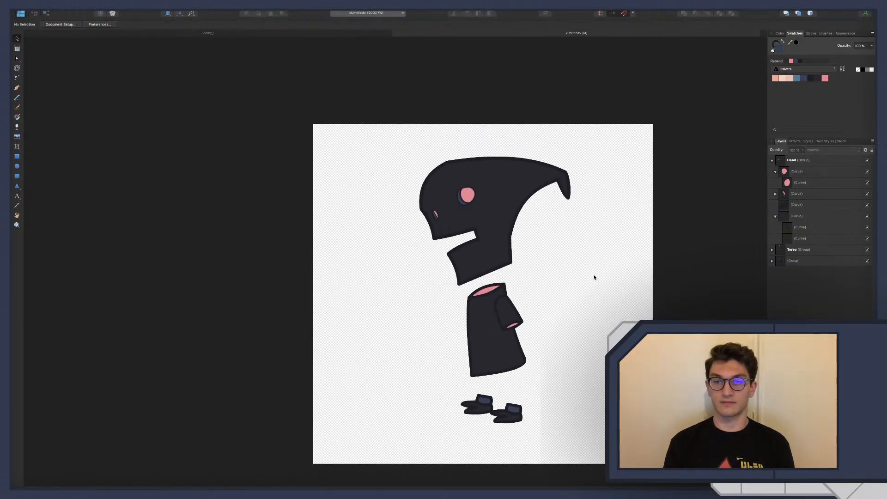
Move the hook's upper outer corner and its point outward, away from the face, on the head outline
{"action": "scroll", "coordinate": [595, 277], "scroll_direction": "down", "scroll_amount": 4}
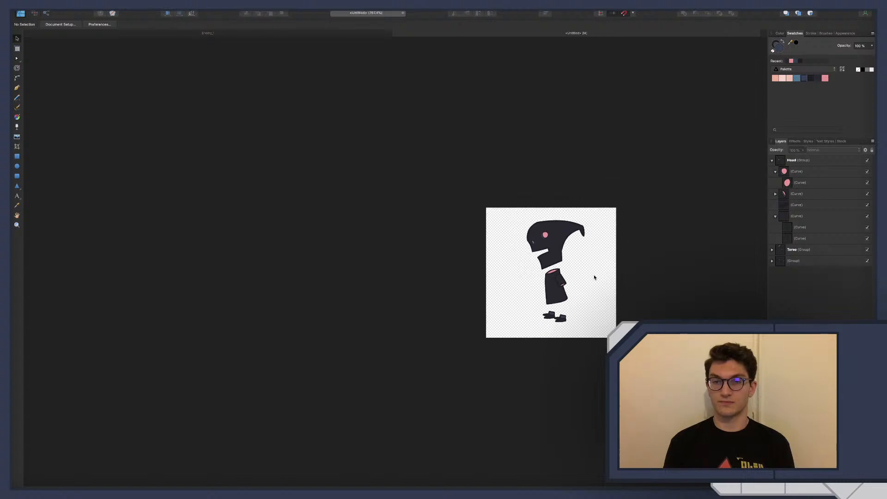
{"action": "scroll", "coordinate": [595, 278], "scroll_direction": "up", "scroll_amount": 6}
{"action": "left_click", "coordinate": [544, 202]}
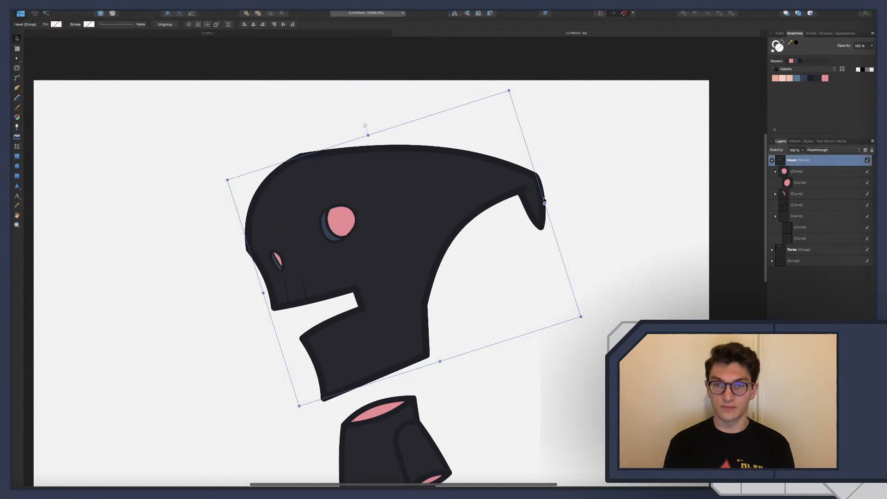
{"action": "key", "text": "a"}
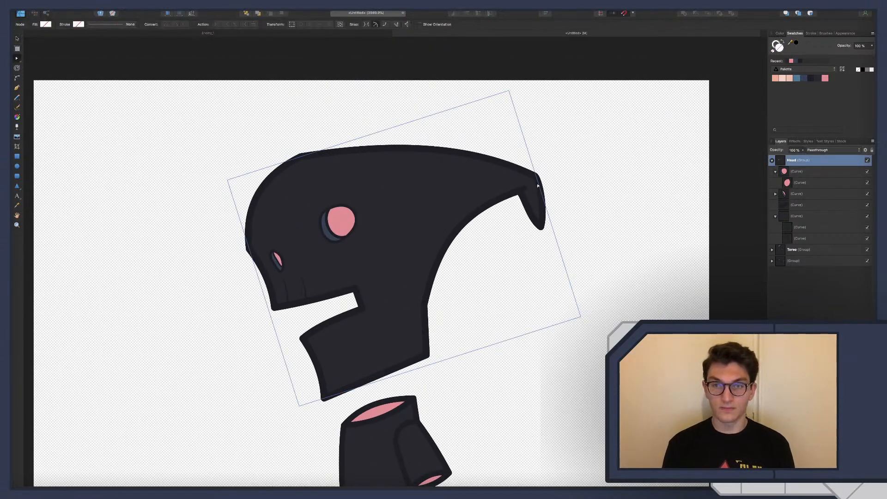
{"action": "left_click", "coordinate": [538, 184]}
{"action": "left_click_drag", "start_coordinate": [535, 176], "coordinate": [548, 178]}
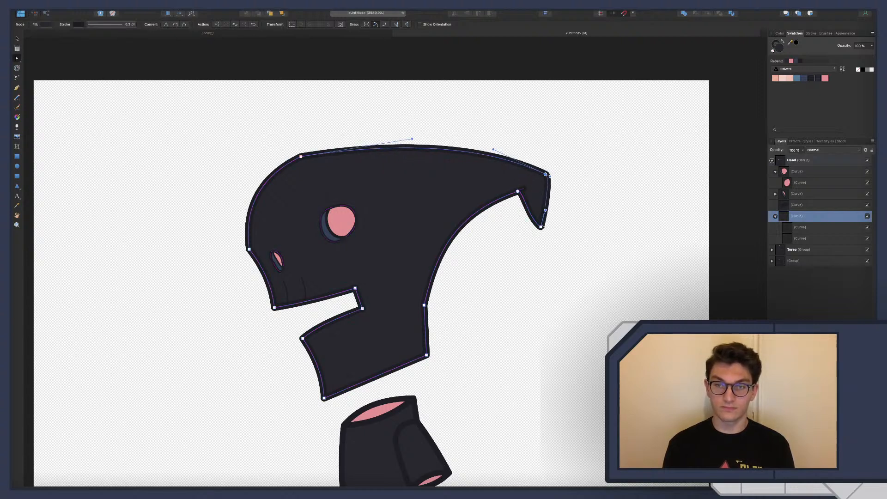
{"action": "left_click_drag", "start_coordinate": [542, 227], "coordinate": [556, 231]}
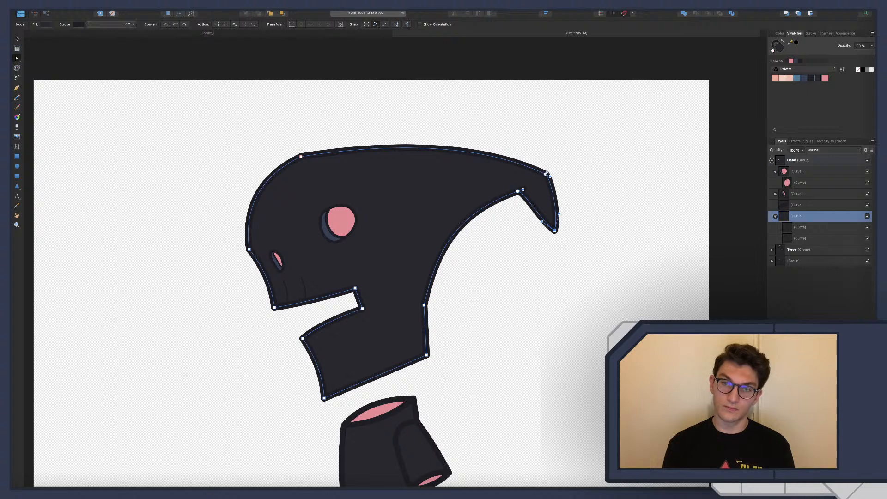
Shift the hook's upper corner slightly inward, raise the crown into a rounder curve, and clear the selection
{"action": "left_click_drag", "start_coordinate": [546, 175], "coordinate": [543, 179]}
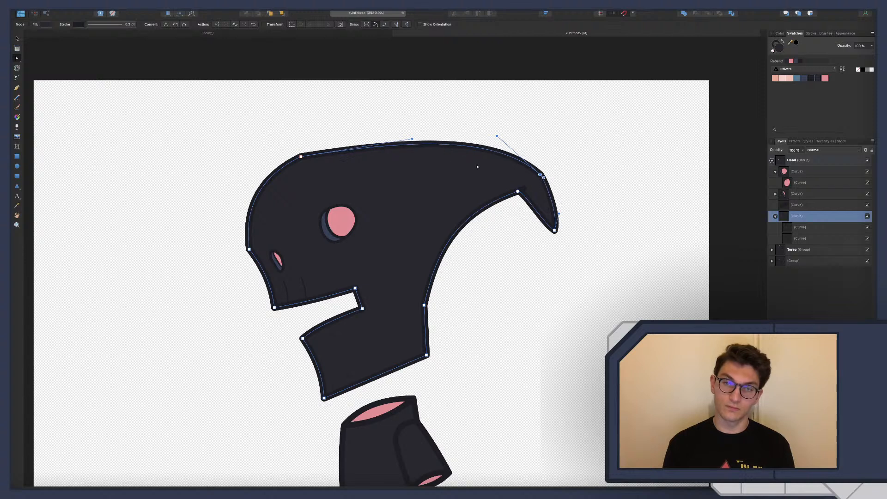
{"action": "left_click_drag", "start_coordinate": [412, 140], "coordinate": [369, 119]}
{"action": "left_click", "coordinate": [540, 311]}
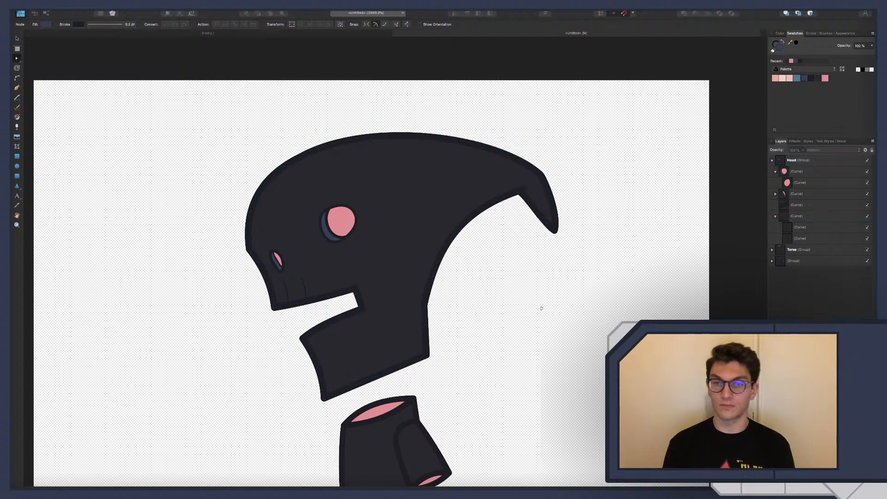
Undo the latest head edits back to the narrower hook before the short line was drawn, and clear the selection
{"action": "scroll", "coordinate": [541, 318], "scroll_direction": "down", "scroll_amount": 3}
{"action": "scroll", "coordinate": [540, 318], "scroll_direction": "down", "scroll_amount": 2}
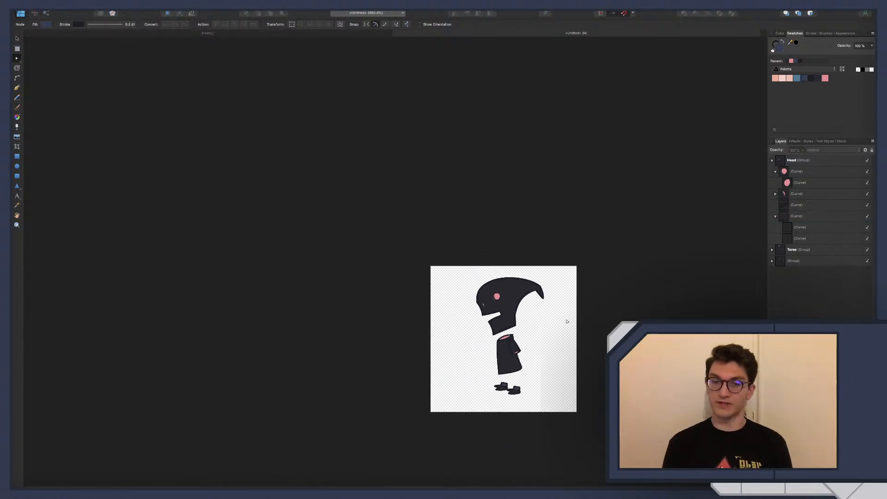
{"action": "scroll", "coordinate": [540, 306], "scroll_direction": "up", "scroll_amount": 6}
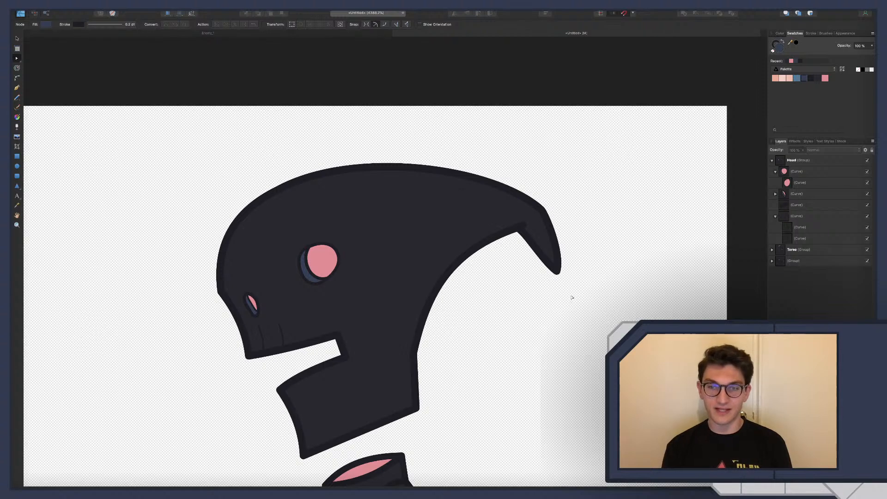
{"action": "key", "text": "super+z"}
{"action": "key", "text": "super+z"}
{"action": "key", "text": "super+z"}
{"action": "key", "text": "super+z"}
{"action": "key", "text": "super+z"}
{"action": "key", "text": "super+z"}
{"action": "key", "text": "super+z"}
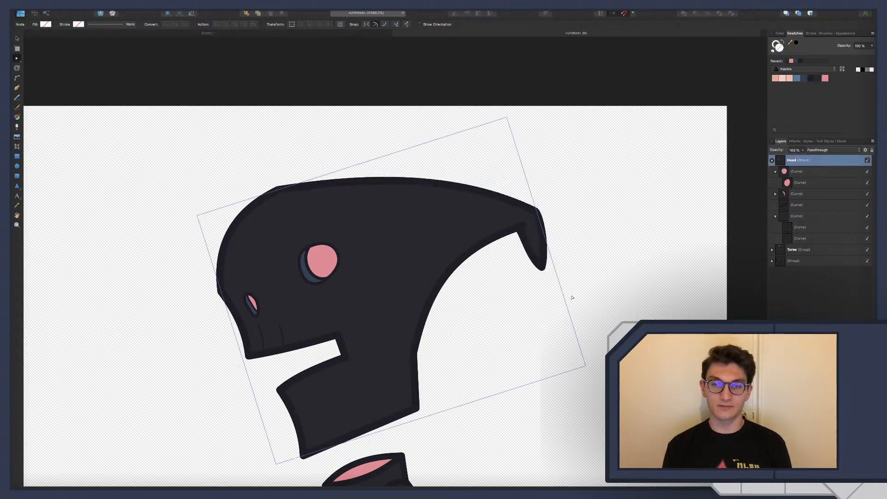
{"action": "key", "text": "super+z"}
{"action": "key", "text": "super+z"}
{"action": "key", "text": "super+z"}
{"action": "key", "text": "super+z"}
{"action": "key", "text": "super+z"}
{"action": "key", "text": "super+z"}
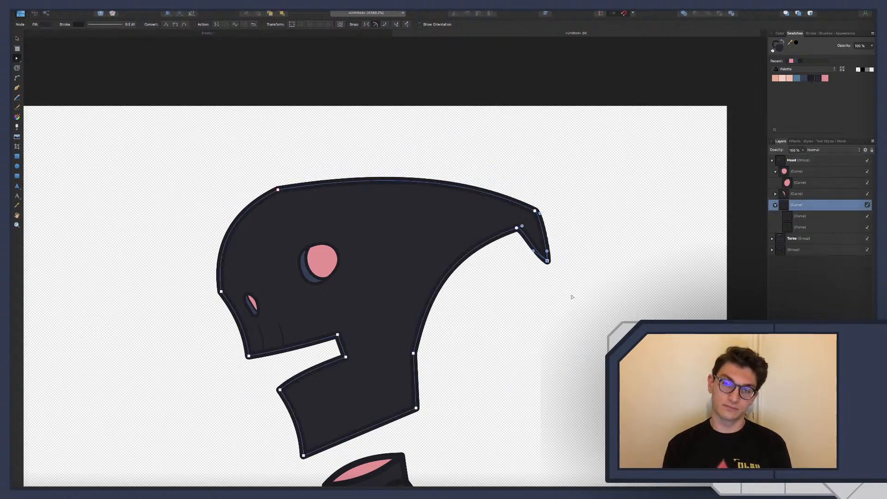
{"action": "left_click", "coordinate": [549, 290]}
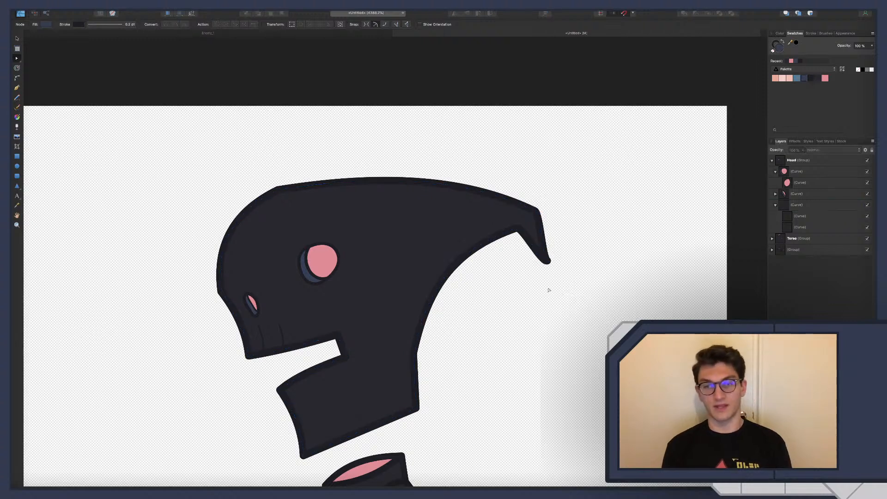
Undo the remaining hook edits back to the head's plain pointed rear tip, and clear the selection
{"action": "scroll", "coordinate": [548, 290], "scroll_direction": "down", "scroll_amount": 8}
{"action": "scroll", "coordinate": [549, 291], "scroll_direction": "up", "scroll_amount": 6}
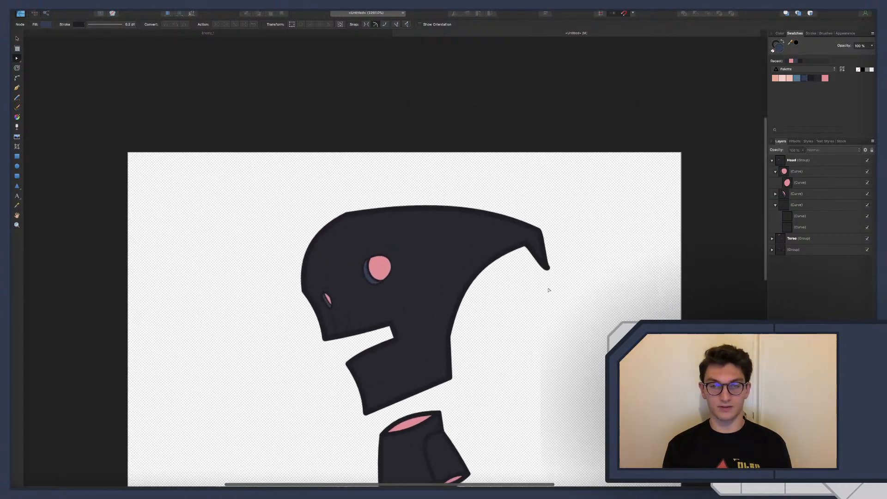
{"action": "key", "text": "super+z"}
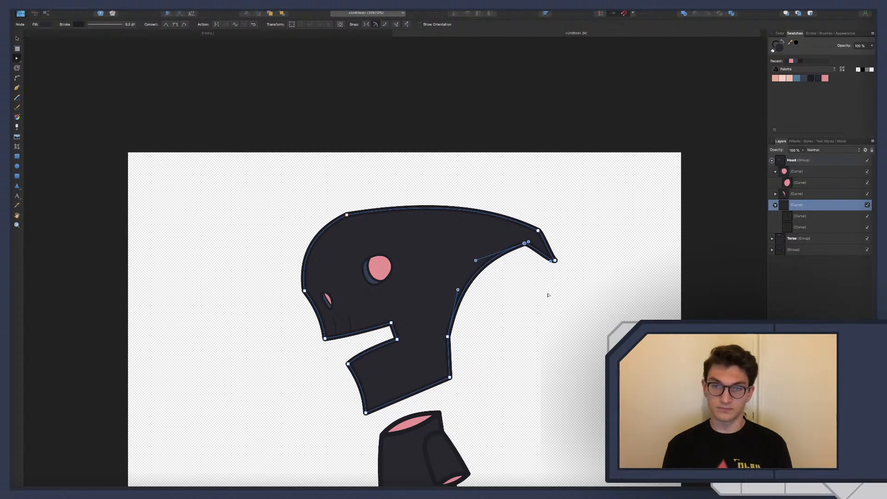
{"action": "left_click", "coordinate": [548, 295]}
{"action": "scroll", "coordinate": [550, 298], "scroll_direction": "down", "scroll_amount": 10}
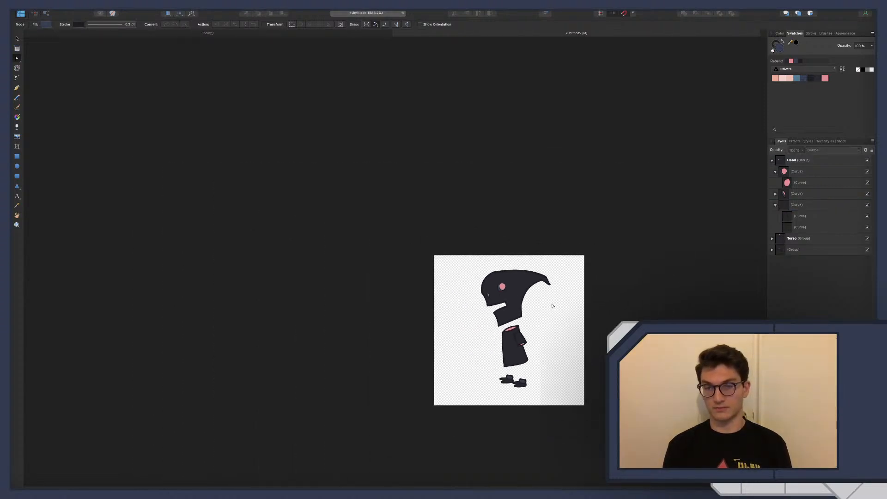
{"action": "key", "text": "super+z"}
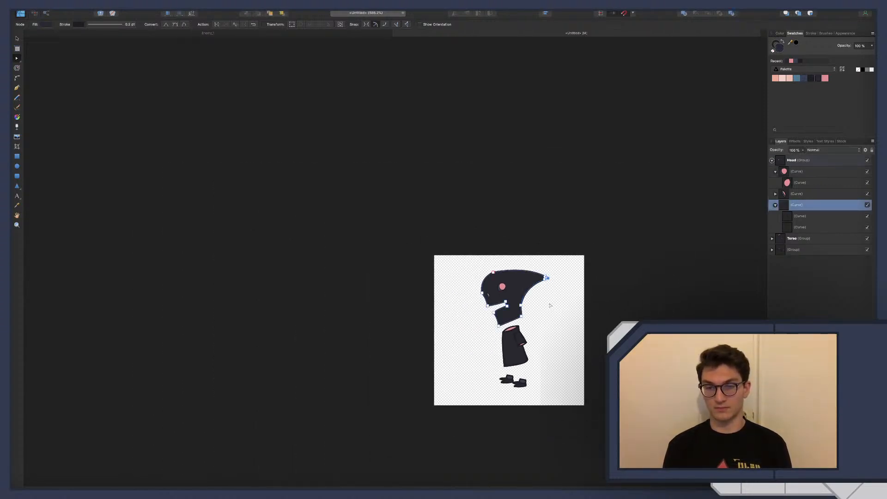
{"action": "left_click", "coordinate": [550, 306]}
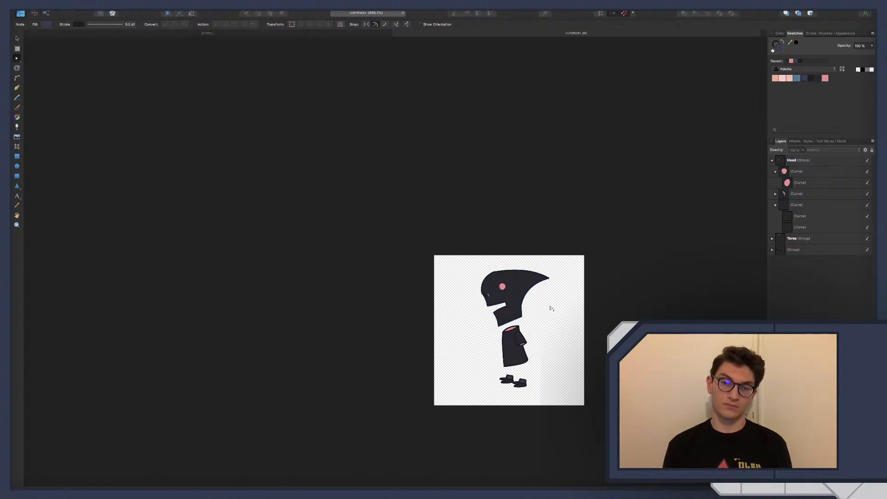
Add nodes around the head's rear tip, pull the tip down into a hook, and shift its inner corner towards the face
{"action": "scroll", "coordinate": [550, 307], "scroll_direction": "up", "scroll_amount": 10}
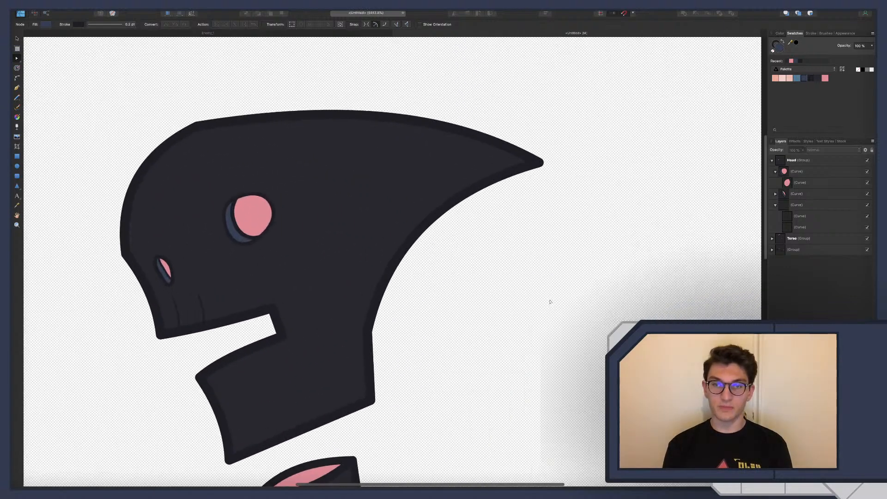
{"action": "left_click", "coordinate": [538, 162]}
{"action": "left_click", "coordinate": [539, 163]}
{"action": "left_click_drag", "start_coordinate": [540, 164], "coordinate": [548, 213]}
{"action": "scroll", "coordinate": [535, 236], "scroll_direction": "down", "scroll_amount": 3}
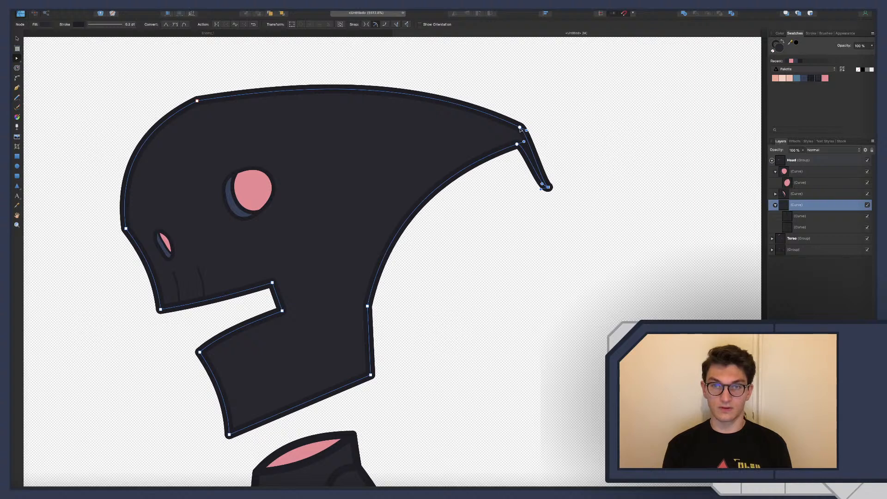
{"action": "left_click_drag", "start_coordinate": [517, 145], "coordinate": [486, 158]}
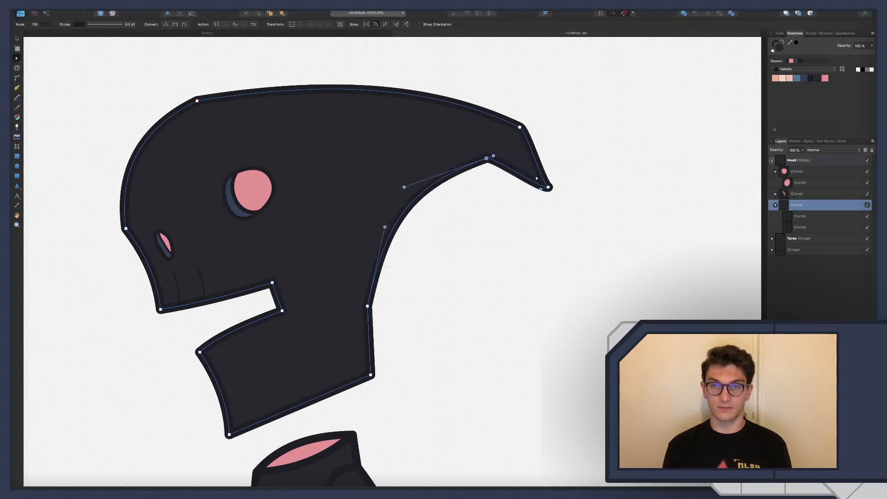
Bend the hook's outer edge inward and curve its lower edge with the node handles on the head outline
{"action": "left_click", "coordinate": [527, 137]}
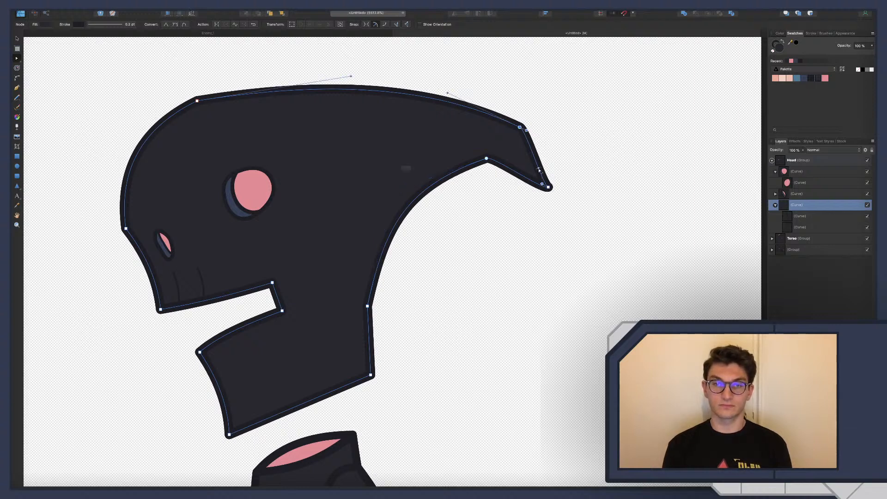
{"action": "left_click_drag", "start_coordinate": [541, 174], "coordinate": [520, 160]}
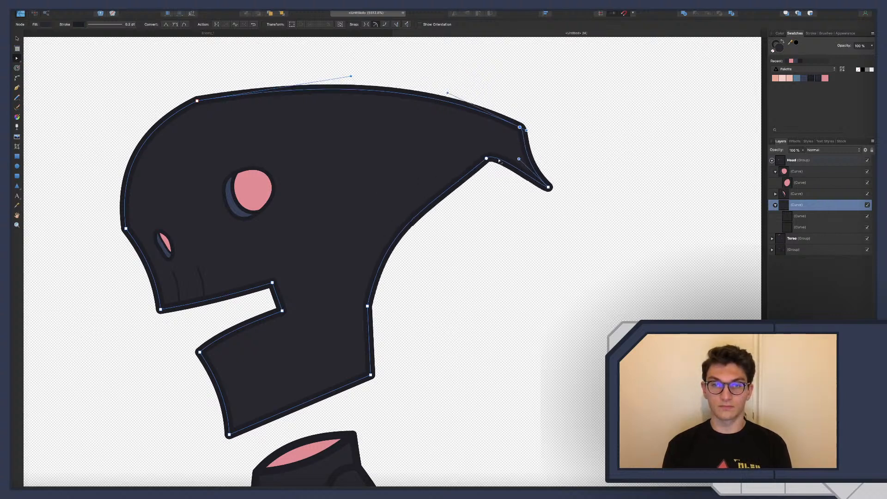
{"action": "left_click", "coordinate": [549, 187]}
{"action": "left_click_drag", "start_coordinate": [537, 190], "coordinate": [499, 155]}
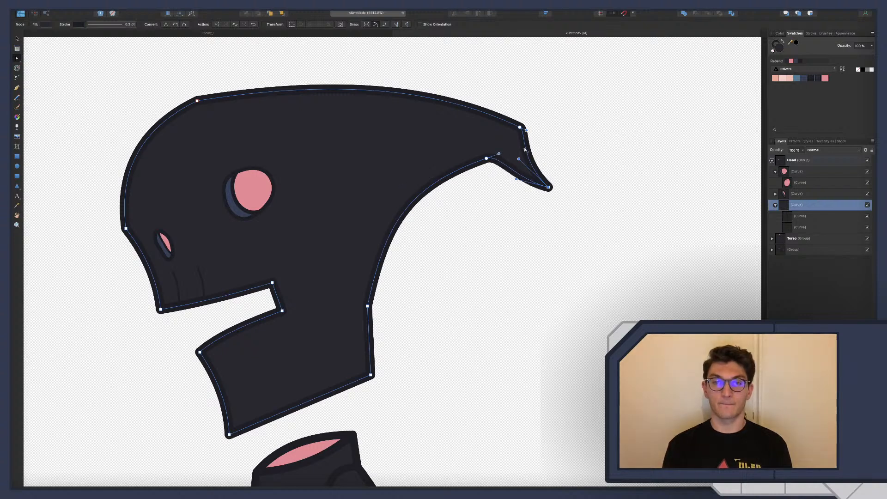
Round the hook's upper corner by adding a node just before it and lowering the corner node, and clear the selection
{"action": "scroll", "coordinate": [521, 133], "scroll_direction": "right", "scroll_amount": 1}
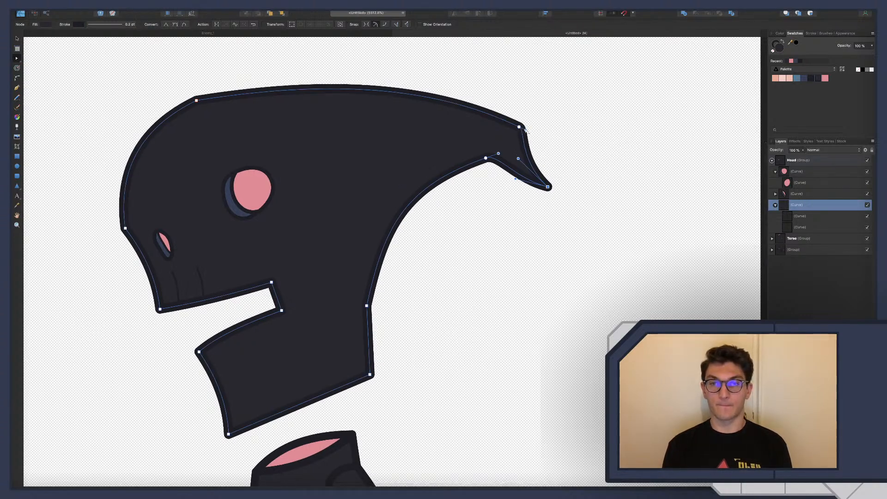
{"action": "left_click", "coordinate": [525, 130]}
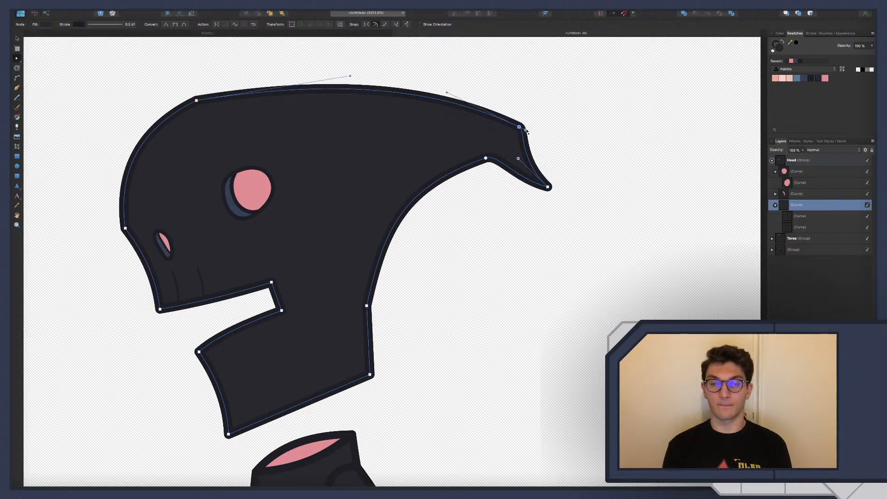
{"action": "left_click_drag", "start_coordinate": [526, 130], "coordinate": [534, 134]}
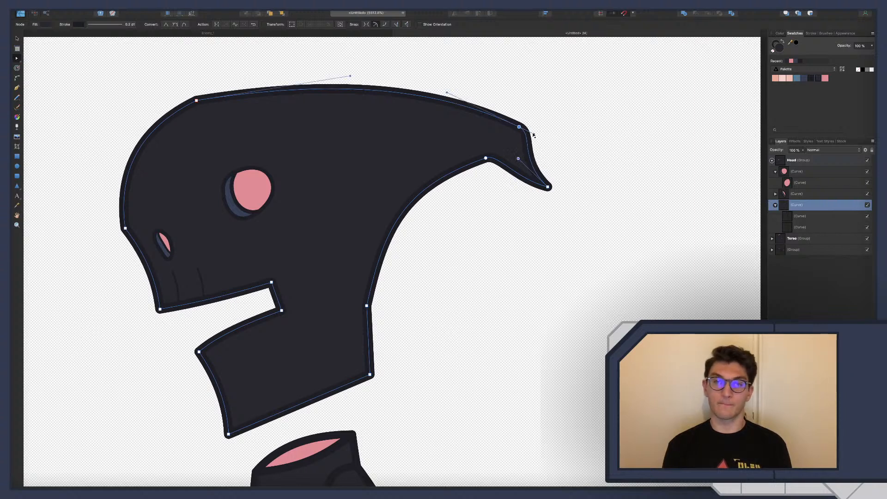
{"action": "left_click", "coordinate": [507, 122]}
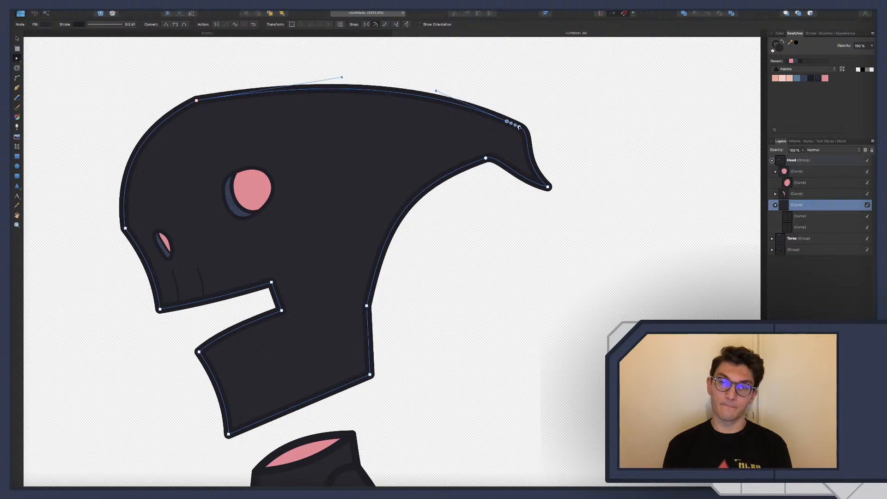
{"action": "left_click_drag", "start_coordinate": [519, 127], "coordinate": [529, 146]}
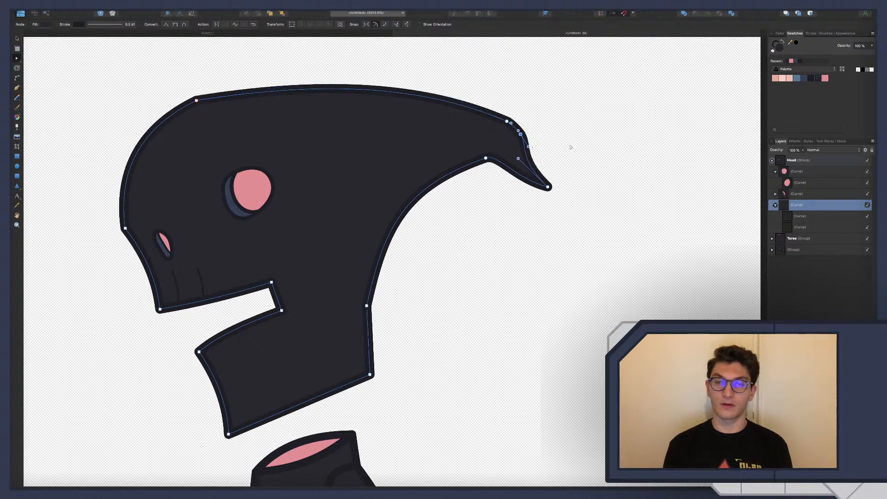
{"action": "left_click", "coordinate": [571, 147]}
{"action": "scroll", "coordinate": [562, 253], "scroll_direction": "down", "scroll_amount": 5}
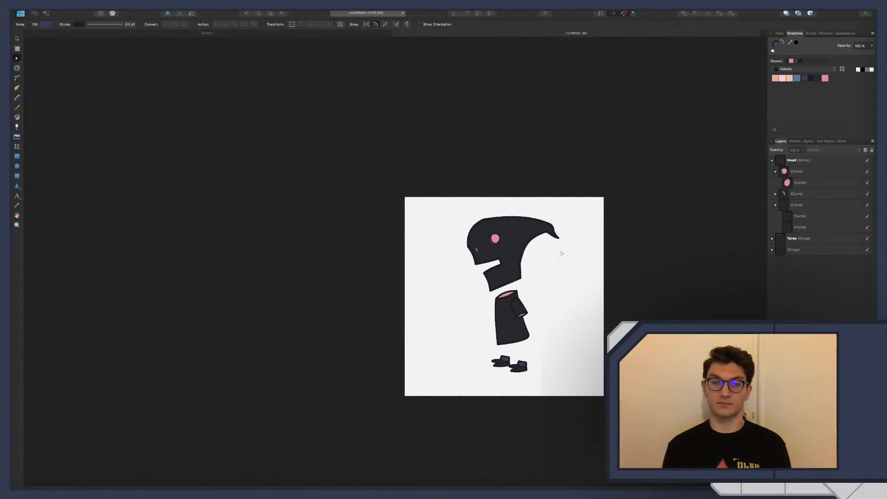
Try to pull the head's top edge forward into a long spike beyond the forehead
{"action": "scroll", "coordinate": [537, 223], "scroll_direction": "up", "scroll_amount": 2}
{"action": "scroll", "coordinate": [537, 223], "scroll_direction": "down", "scroll_amount": 2}
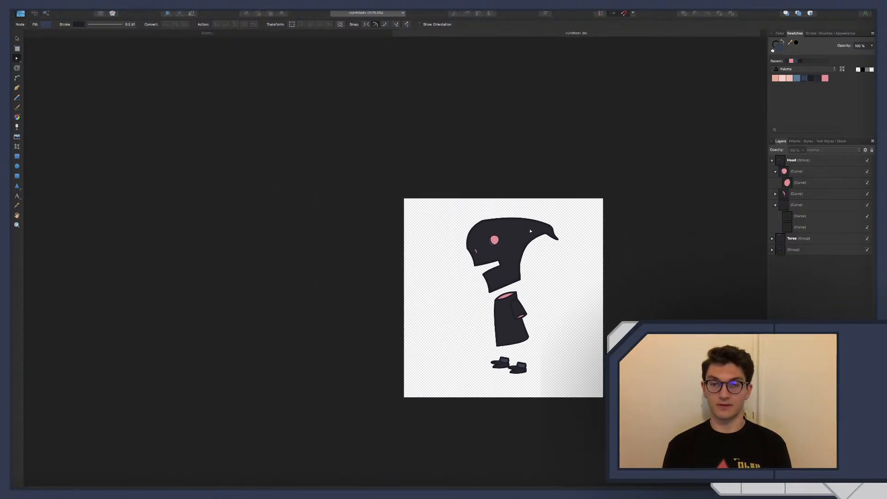
{"action": "scroll", "coordinate": [522, 215], "scroll_direction": "up", "scroll_amount": 5}
{"action": "left_click", "coordinate": [508, 206]}
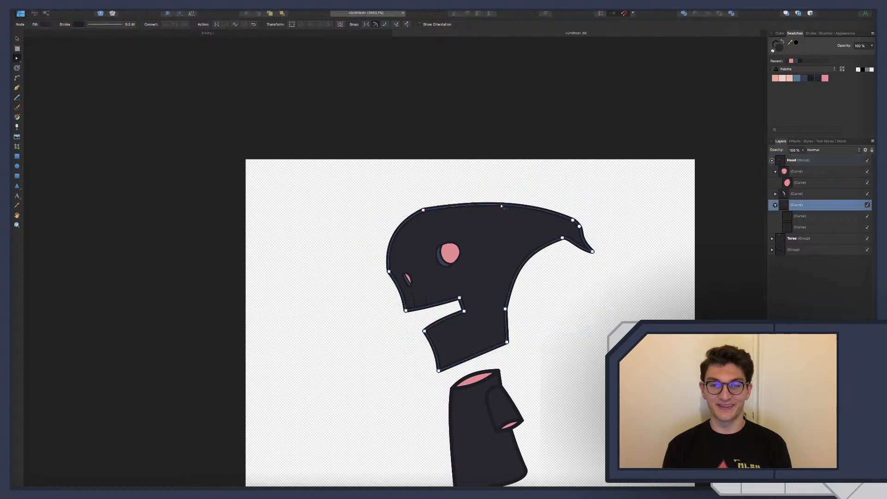
{"action": "left_click_drag", "start_coordinate": [497, 206], "coordinate": [340, 179]}
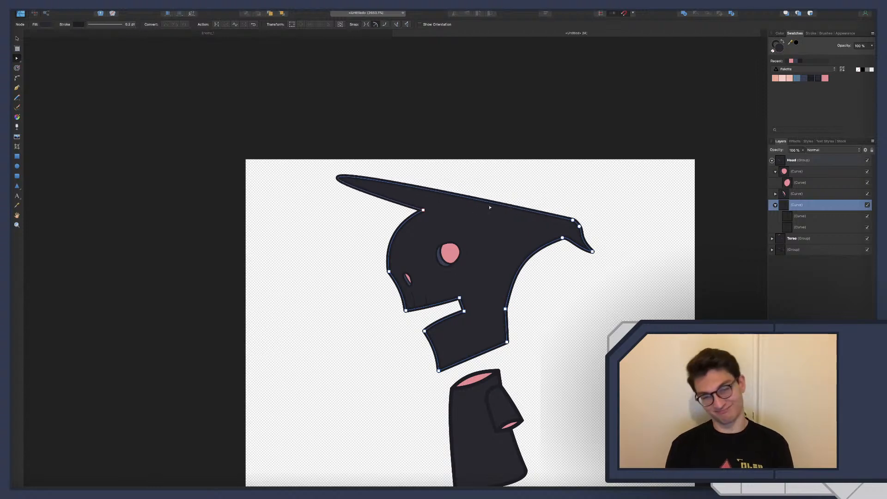
Raise the head's top edge slightly into a rounder crown, and clear the selection
{"action": "left_click_drag", "start_coordinate": [490, 208], "coordinate": [487, 204]}
{"action": "left_click_drag", "start_coordinate": [478, 206], "coordinate": [479, 198]}
{"action": "left_click", "coordinate": [578, 277]}
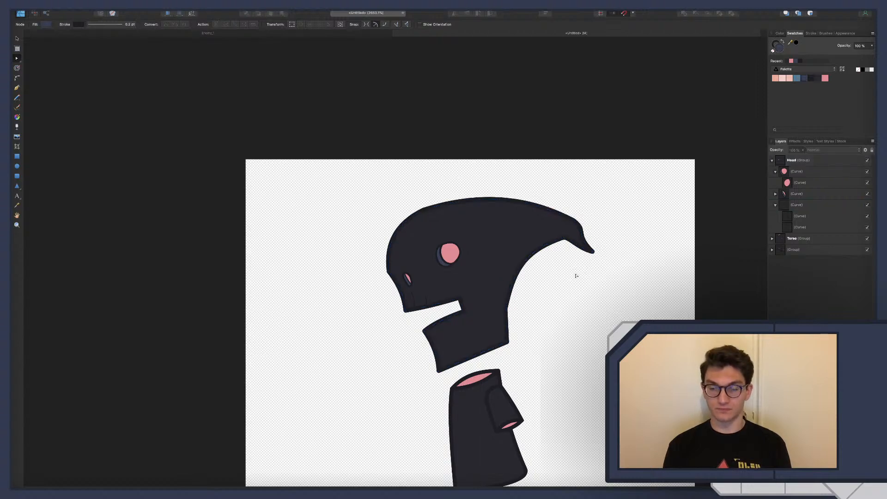
{"action": "scroll", "coordinate": [576, 275], "scroll_direction": "up", "scroll_amount": 2}
{"action": "scroll", "coordinate": [575, 272], "scroll_direction": "down", "scroll_amount": 6}
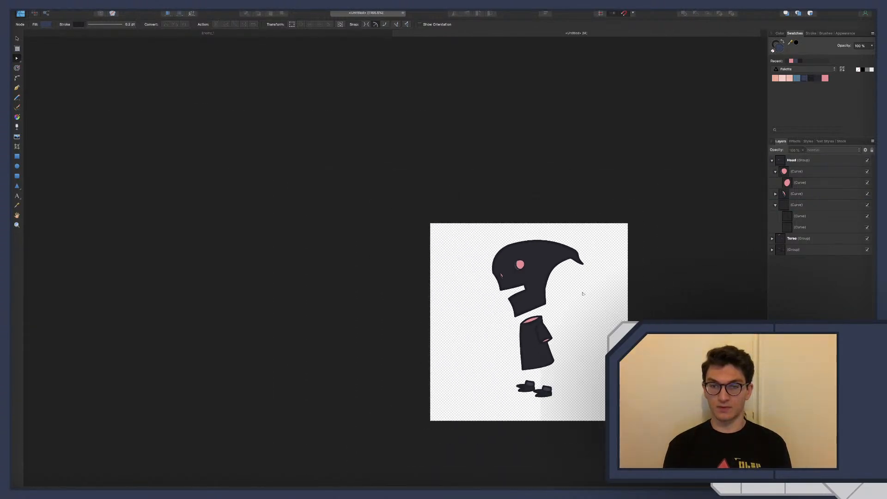
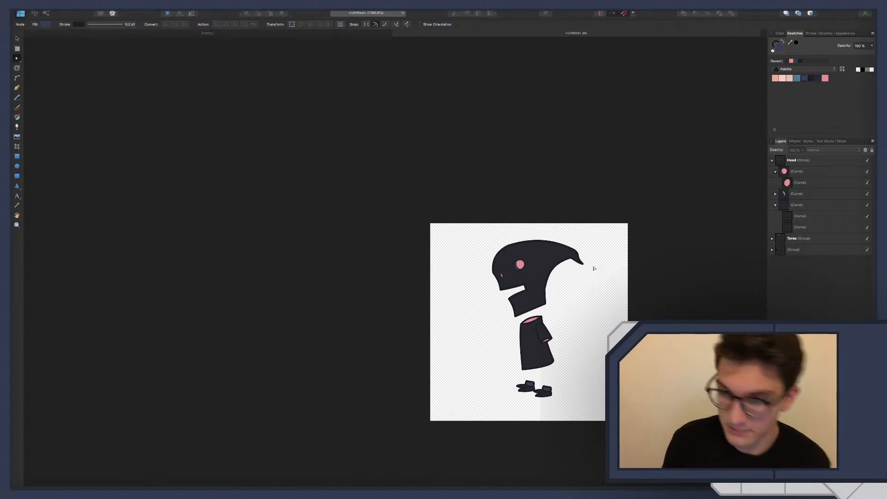
Curve the short inner edge at the back of the mouth opening on the head outline
{"action": "scroll", "coordinate": [592, 260], "scroll_direction": "up", "scroll_amount": 5}
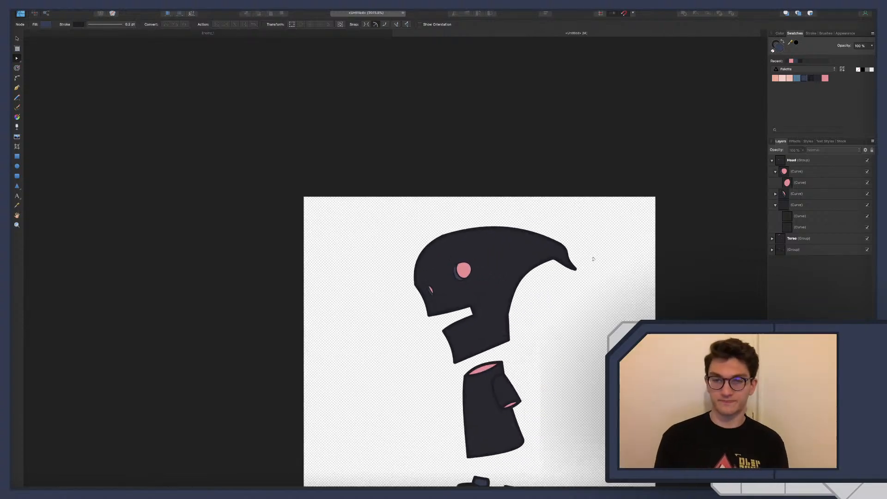
{"action": "scroll", "coordinate": [405, 309], "scroll_direction": "up", "scroll_amount": 3}
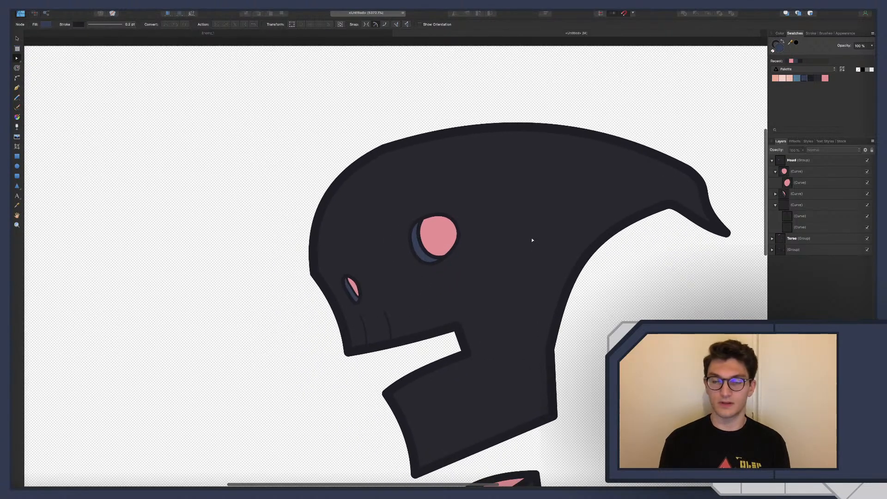
{"action": "scroll", "coordinate": [531, 259], "scroll_direction": "down", "scroll_amount": 5}
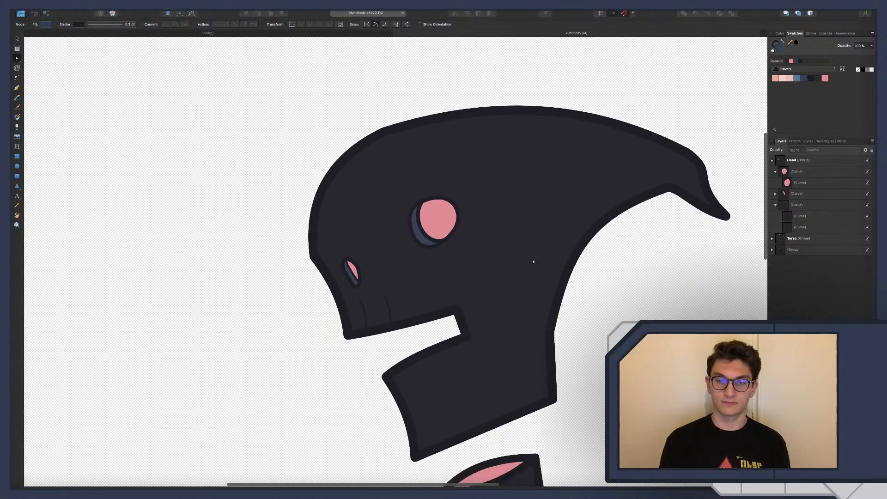
{"action": "left_click", "coordinate": [460, 228]}
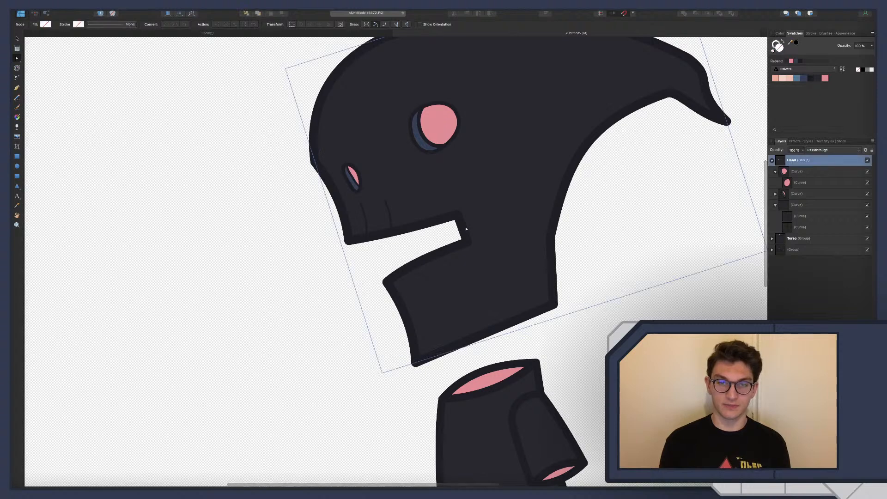
{"action": "left_click_drag", "start_coordinate": [464, 230], "coordinate": [469, 227]}
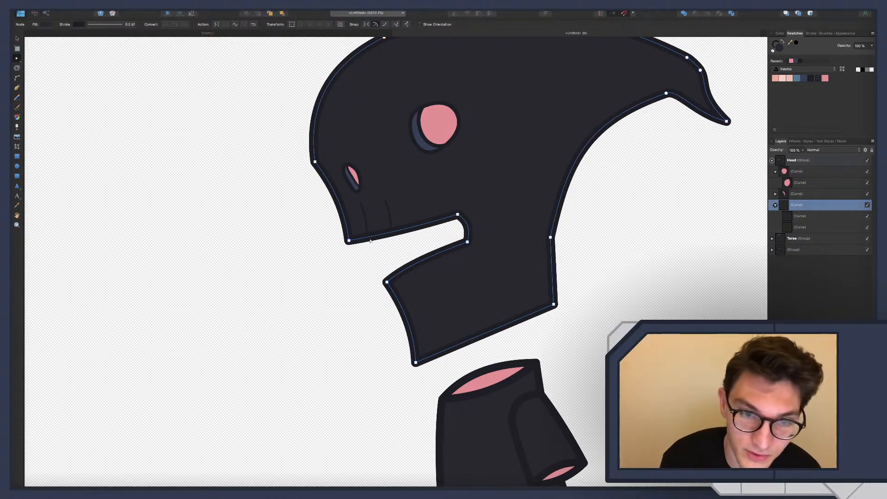
Pull the lower jaw's front tip slightly forward on the head outline
{"action": "scroll", "coordinate": [370, 240], "scroll_direction": "up", "scroll_amount": 1}
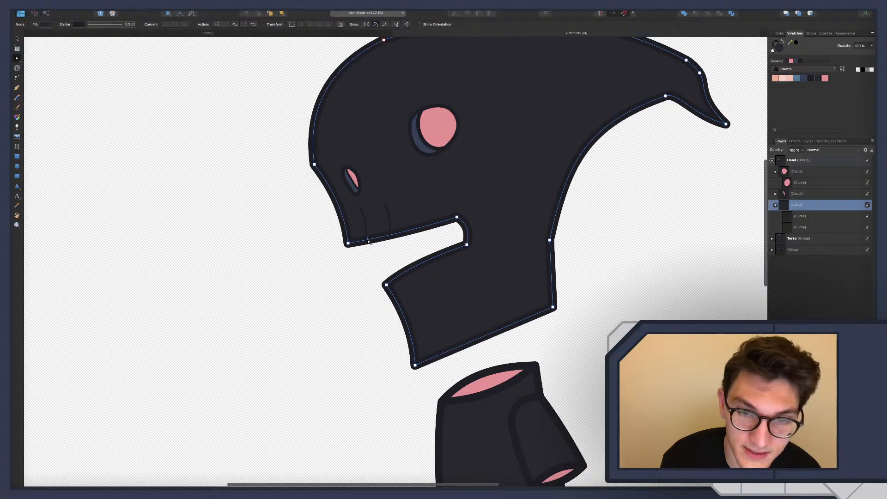
{"action": "scroll", "coordinate": [369, 241], "scroll_direction": "right", "scroll_amount": 1}
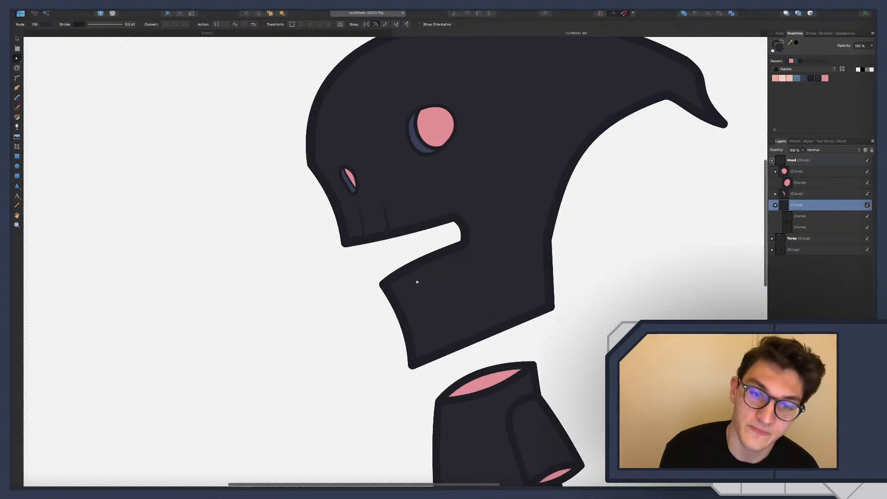
{"action": "scroll", "coordinate": [387, 286], "scroll_direction": "up", "scroll_amount": 1}
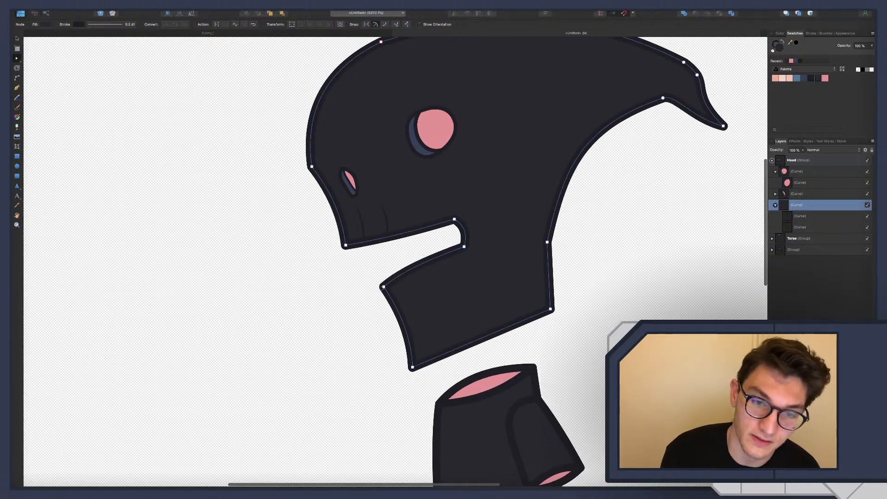
{"action": "left_click_drag", "start_coordinate": [383, 287], "coordinate": [401, 312]}
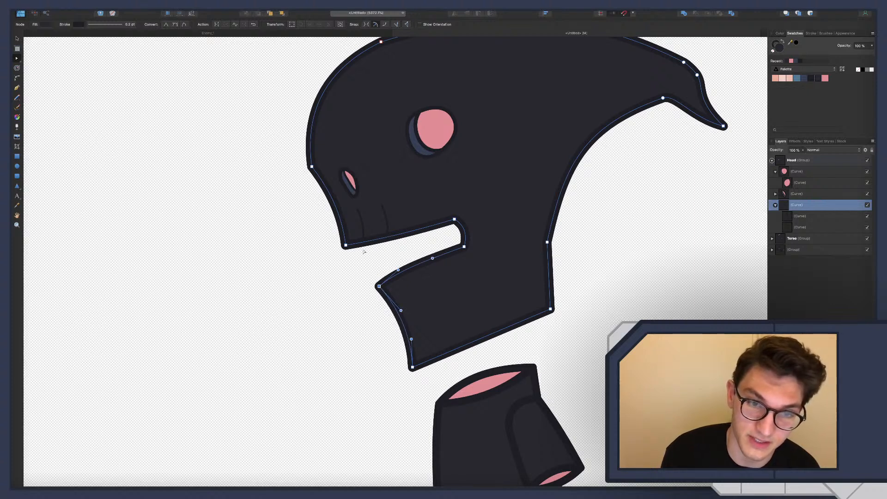
Duplicate the two short crease lines on the upper jaw and select the two copies
{"action": "scroll", "coordinate": [418, 249], "scroll_direction": "up", "scroll_amount": 1}
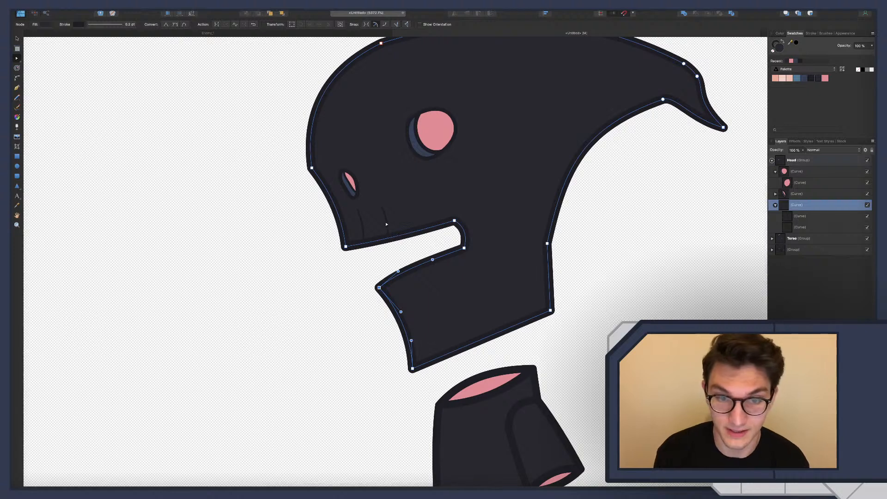
{"action": "left_click", "coordinate": [801, 216]}
{"action": "left_click", "coordinate": [799, 227], "text": "shift"}
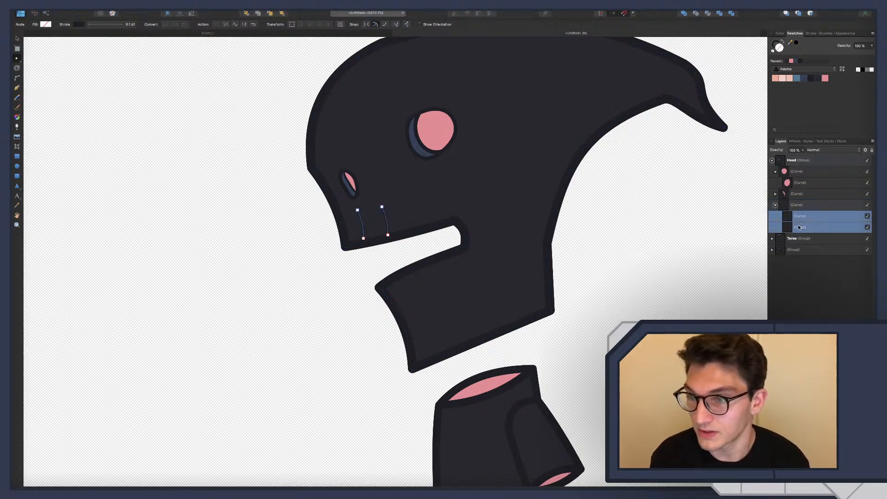
{"action": "key", "text": "super+j"}
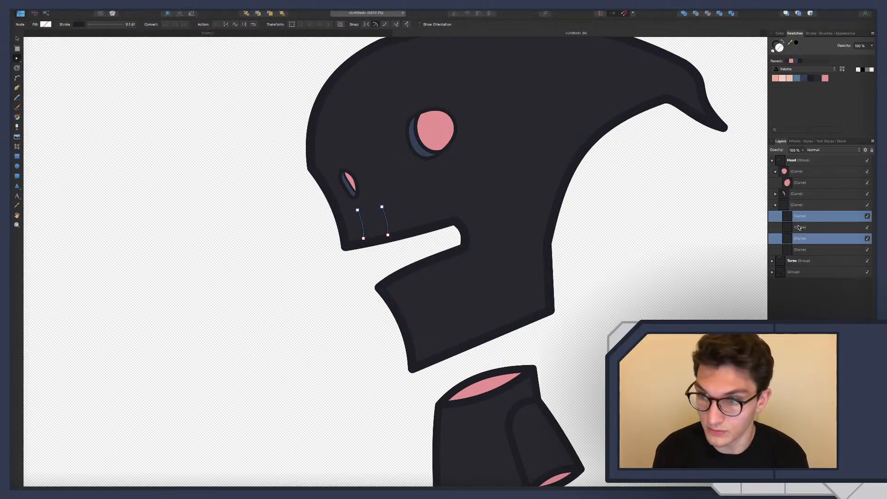
{"action": "left_click", "coordinate": [799, 226]}
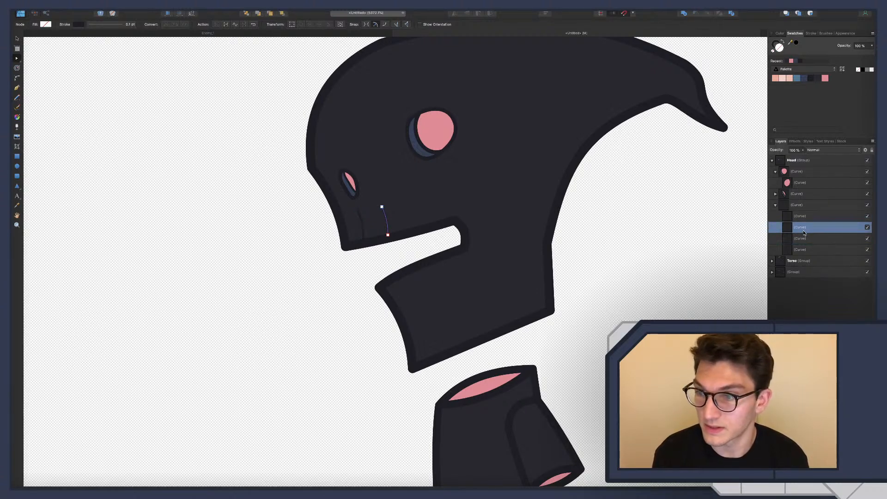
{"action": "left_click", "coordinate": [803, 239], "text": "shift"}
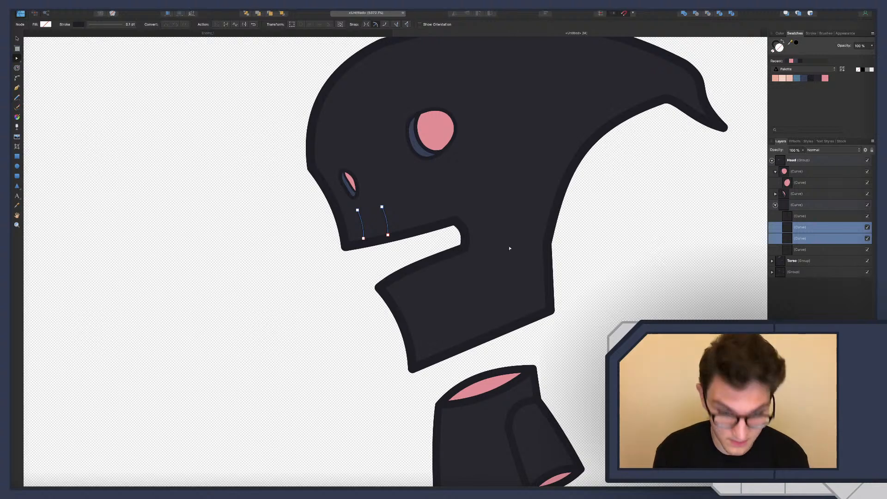
Move the two copied crease lines down to the lower jaw and flip them vertically
{"action": "key", "text": "v"}
{"action": "left_click_drag", "start_coordinate": [377, 222], "coordinate": [421, 260]}
{"action": "right_click", "coordinate": [420, 260]}
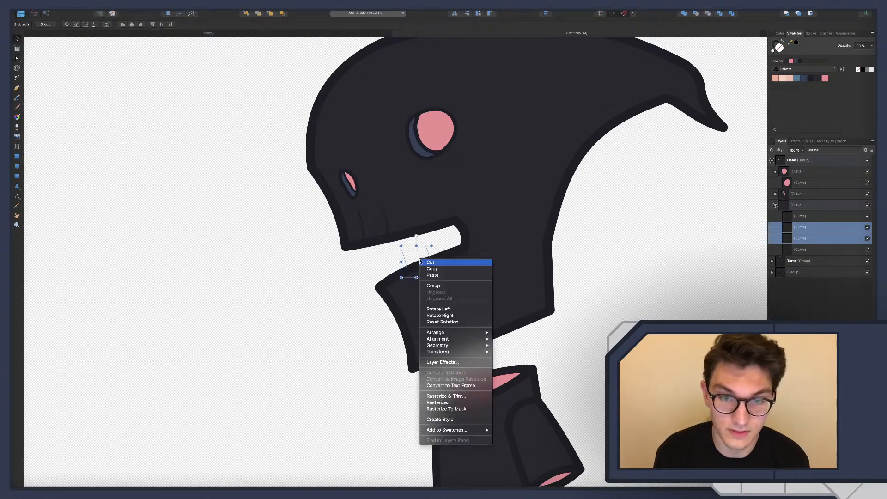
{"action": "mouse_move", "coordinate": [437, 352]}
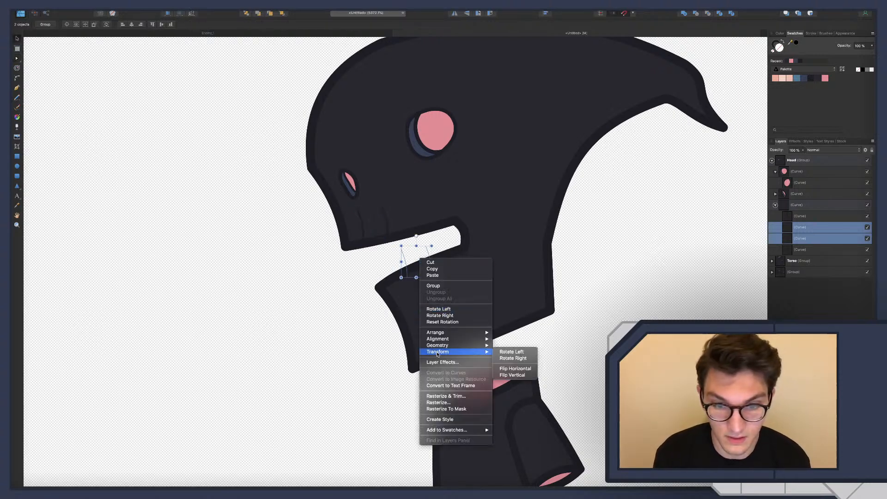
{"action": "left_click", "coordinate": [521, 375]}
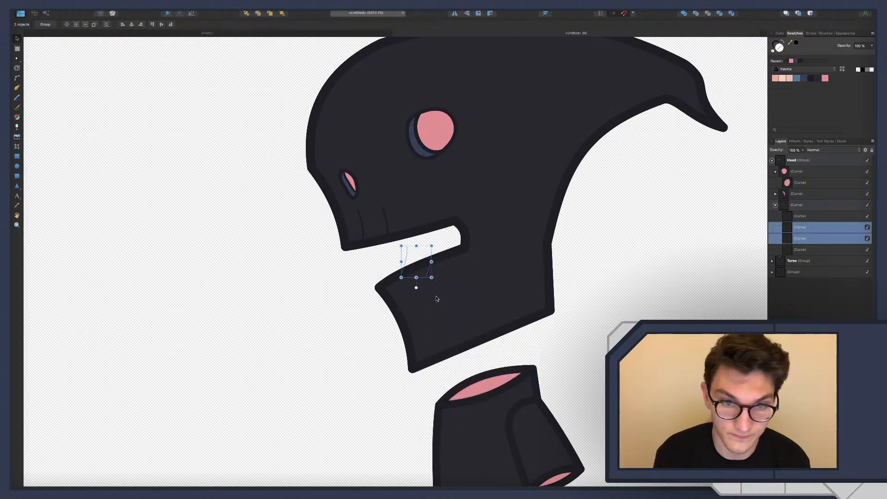
Flip the copied crease lines horizontally and tilt them onto the lower jaw's upper edge
{"action": "right_click", "coordinate": [422, 266]}
{"action": "mouse_move", "coordinate": [457, 357]}
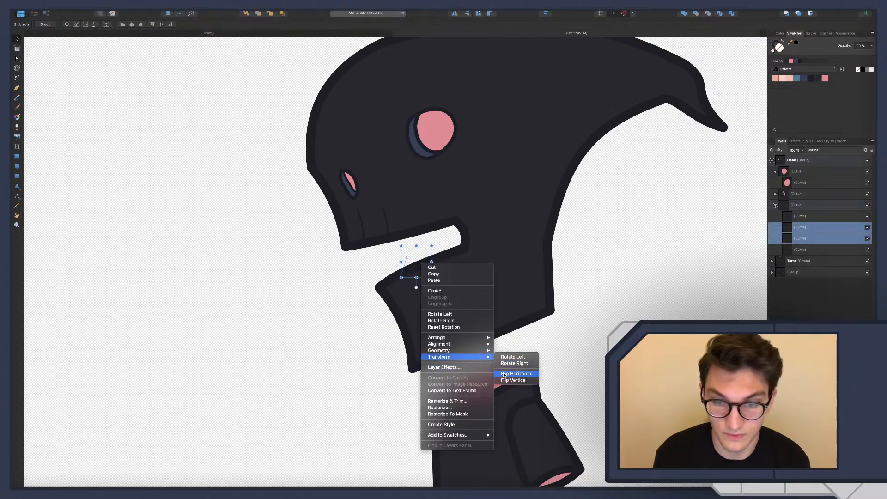
{"action": "left_click", "coordinate": [505, 374]}
{"action": "left_click_drag", "start_coordinate": [417, 263], "coordinate": [423, 286]}
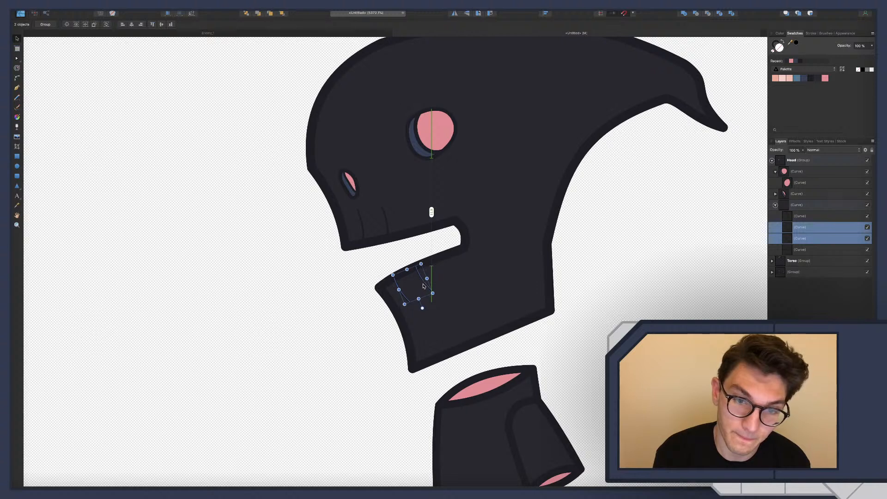
Flip the copied lines horizontally again, realign them with the lower jaw's upper edge, and clear the selection
{"action": "right_click", "coordinate": [423, 286]}
{"action": "mouse_move", "coordinate": [476, 376]}
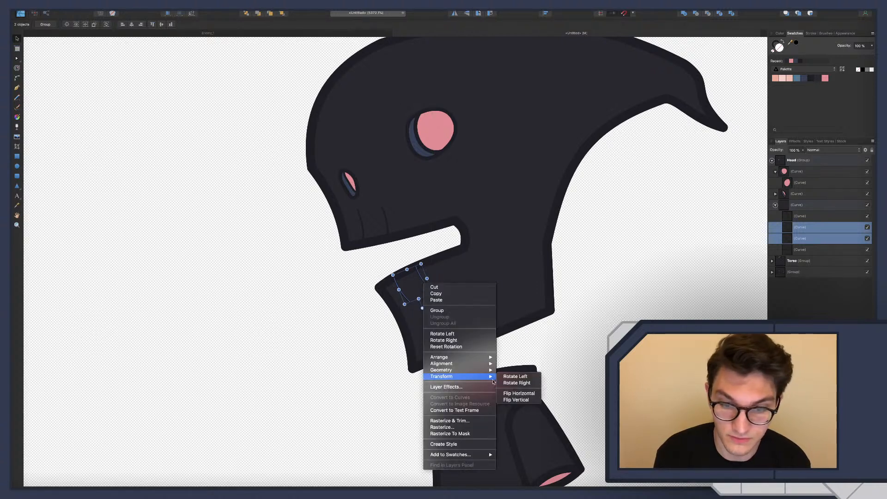
{"action": "left_click", "coordinate": [517, 393]}
{"action": "left_click_drag", "start_coordinate": [434, 308], "coordinate": [424, 291]}
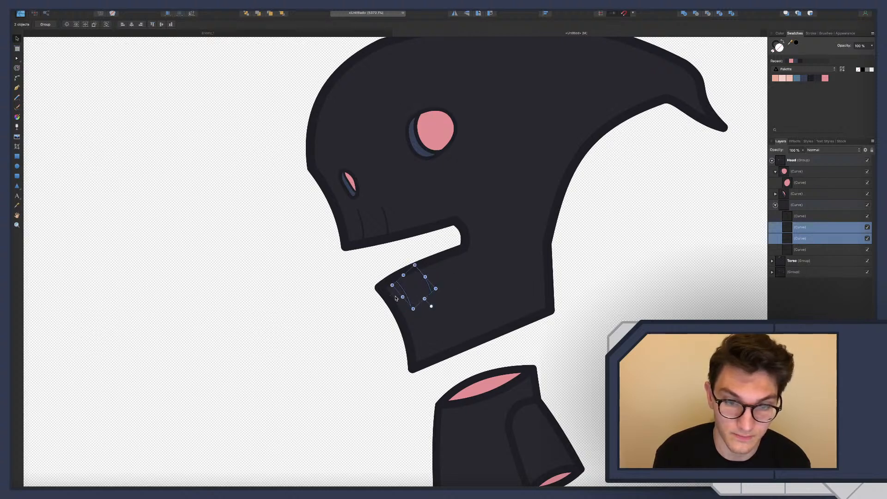
{"action": "left_click", "coordinate": [353, 297]}
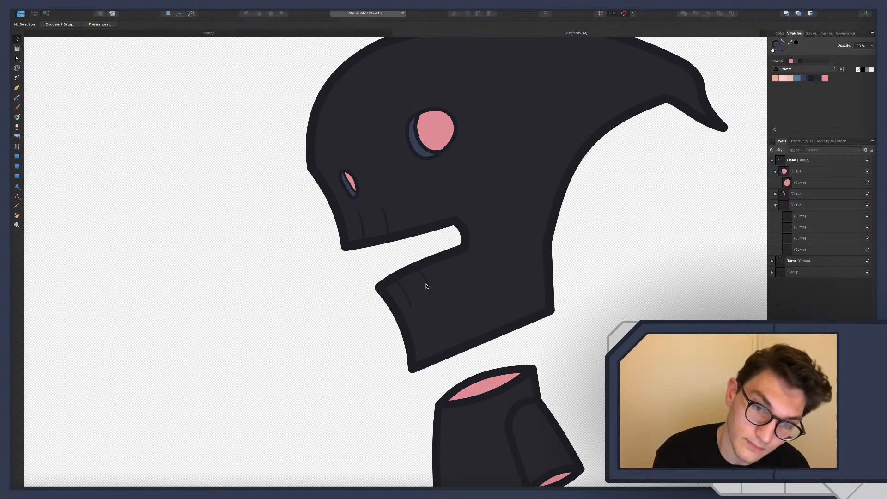
Extend the lower jaw's front crease line up into the outline, shorten its lower end slightly, and adjust its curve
{"action": "scroll", "coordinate": [384, 308], "scroll_direction": "down", "scroll_amount": 5}
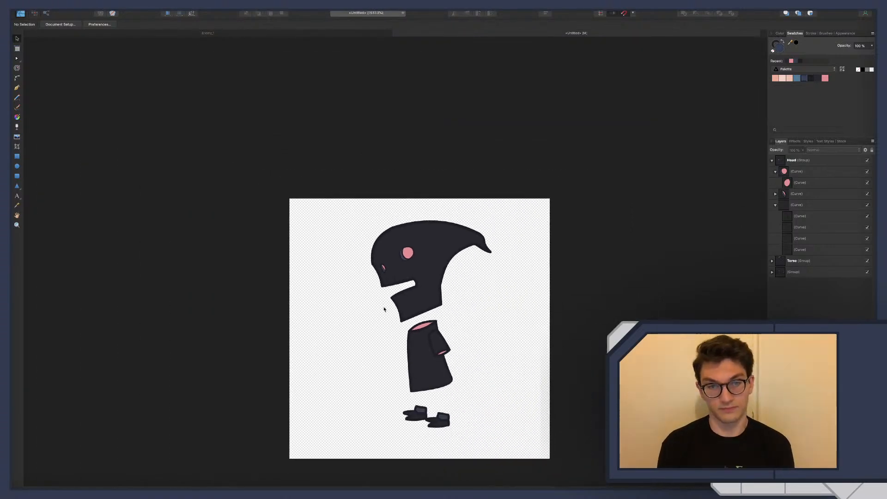
{"action": "scroll", "coordinate": [384, 308], "scroll_direction": "up", "scroll_amount": 8}
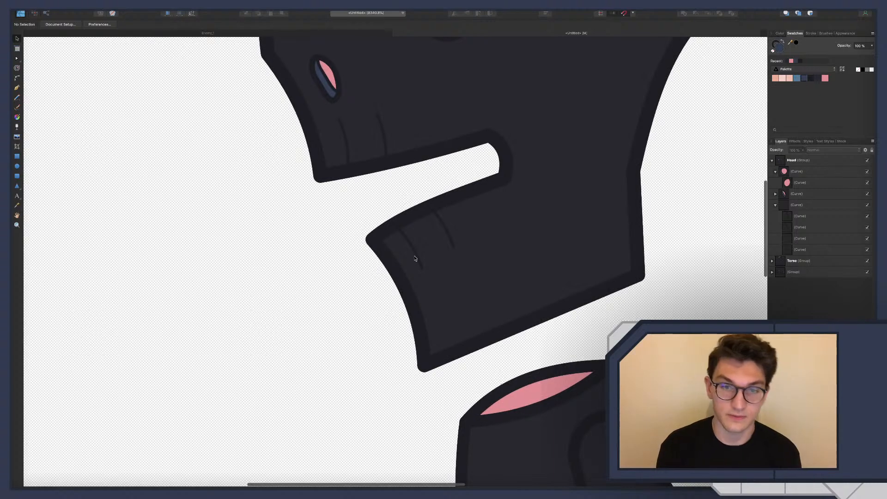
{"action": "left_click", "coordinate": [416, 253]}
{"action": "double_click", "coordinate": [417, 253]}
{"action": "key", "text": "a"}
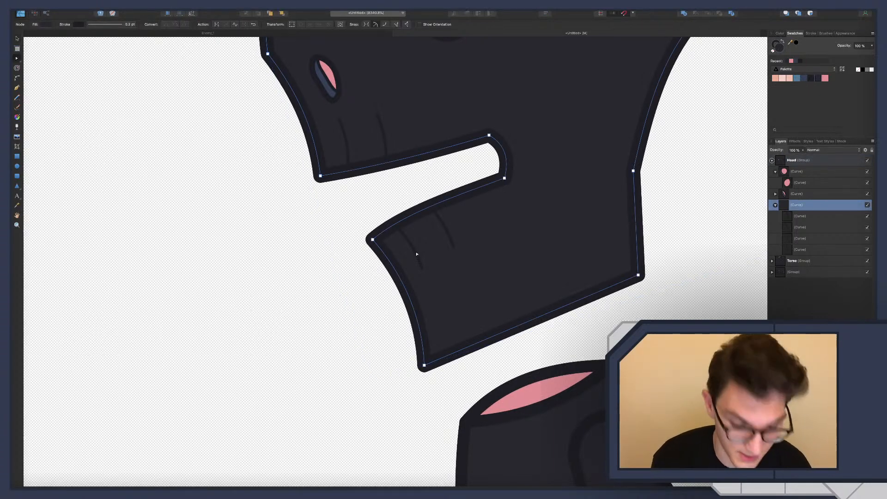
{"action": "left_click", "coordinate": [414, 252]}
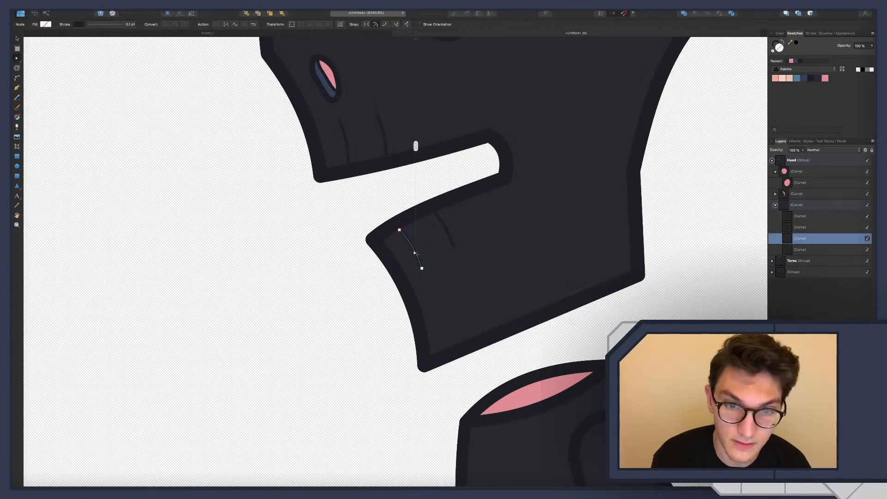
{"action": "left_click", "coordinate": [398, 229]}
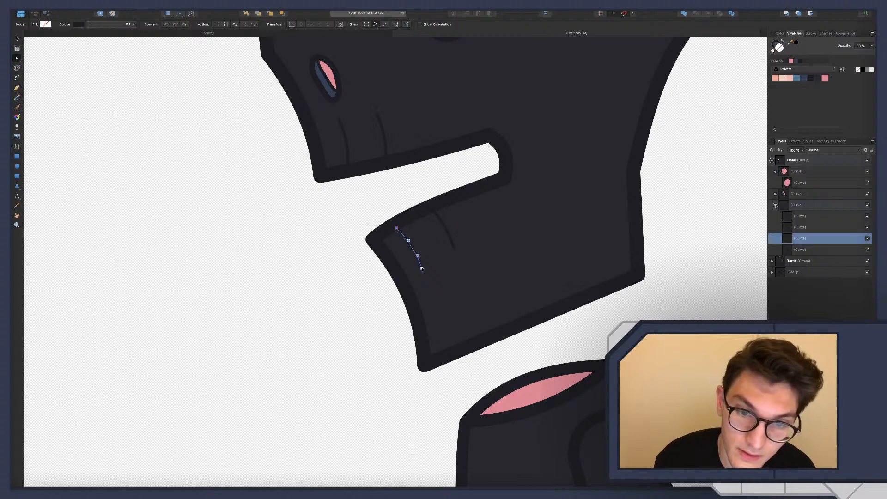
{"action": "left_click", "coordinate": [420, 267]}
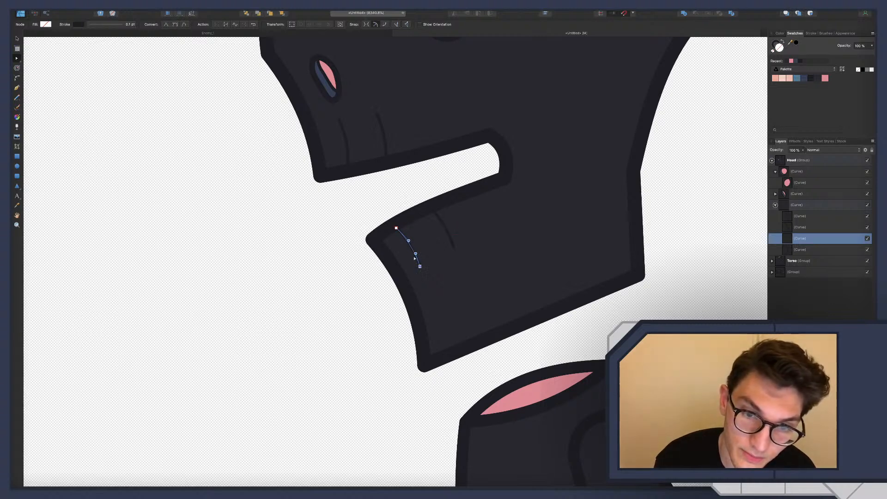
{"action": "left_click_drag", "start_coordinate": [411, 247], "coordinate": [412, 246]}
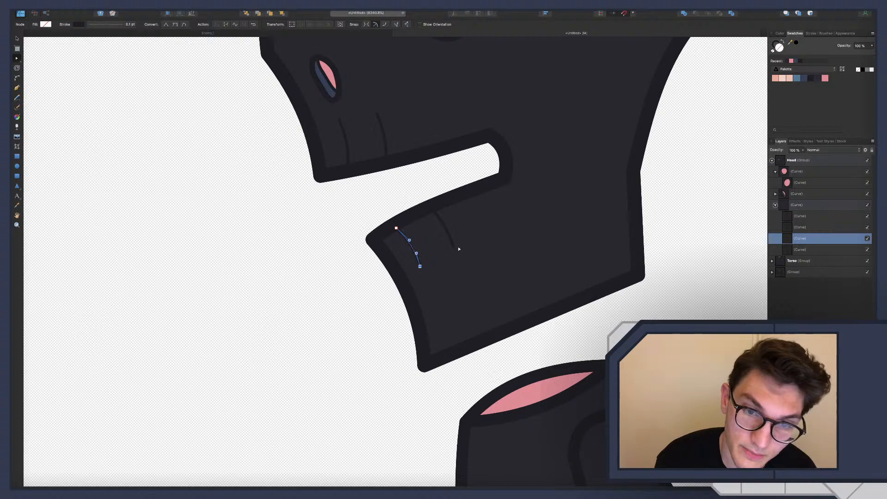
Extend the lower jaw's rear crease line up into the outline, adjust its curve, and clear the selection
{"action": "left_click", "coordinate": [446, 229]}
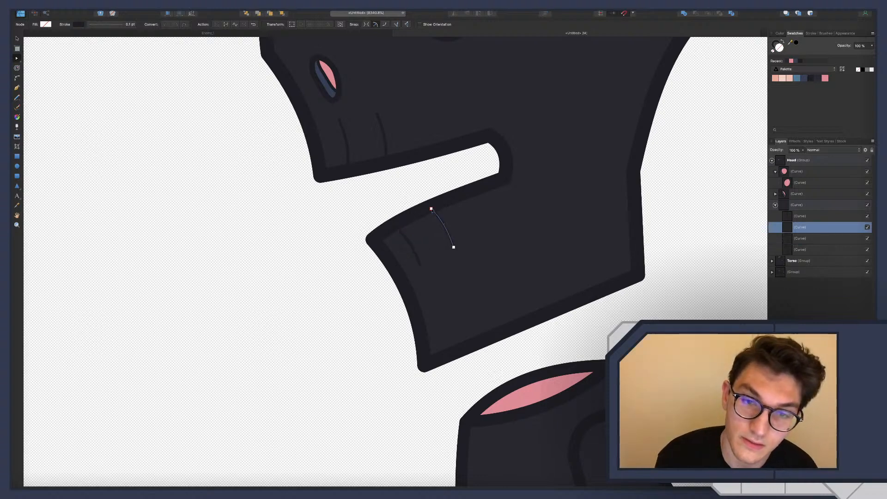
{"action": "left_click", "coordinate": [429, 209]}
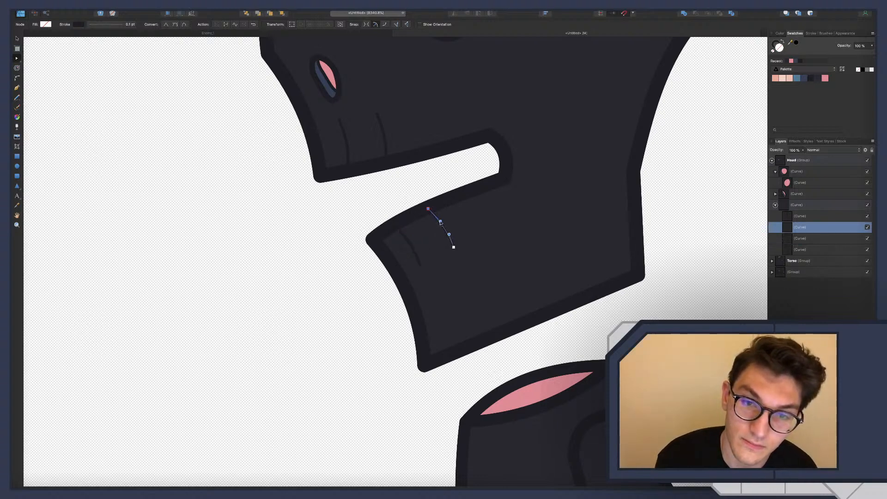
{"action": "left_click_drag", "start_coordinate": [440, 222], "coordinate": [443, 221]}
{"action": "left_click", "coordinate": [370, 221]}
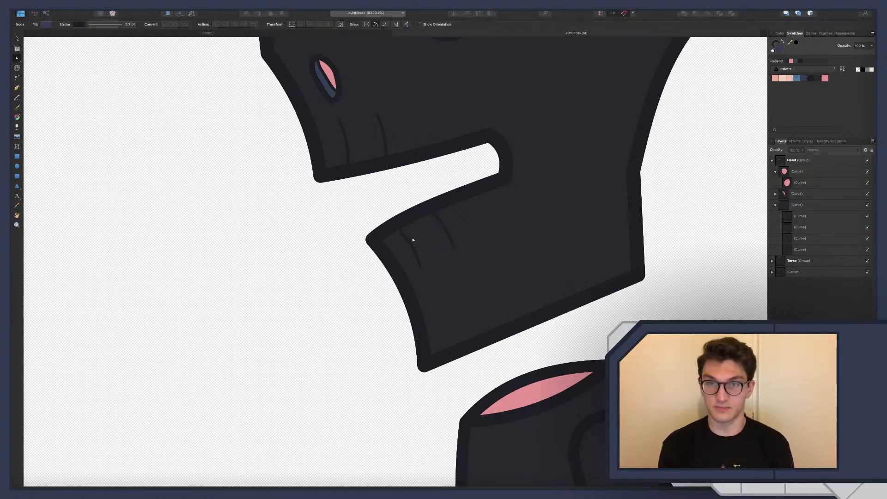
Draw a short line rising from the mouth's inner corner and bend it outward into a cheek crease
{"action": "scroll", "coordinate": [499, 160], "scroll_direction": "up", "scroll_amount": 5}
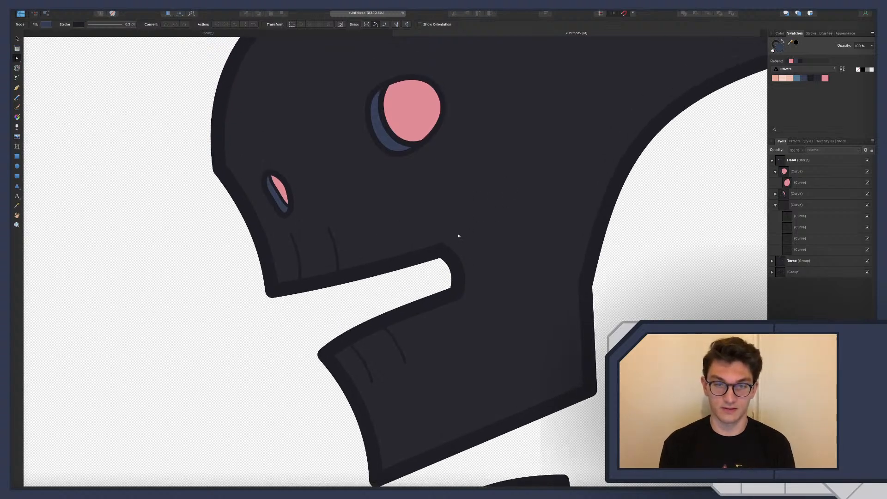
{"action": "key", "text": "p"}
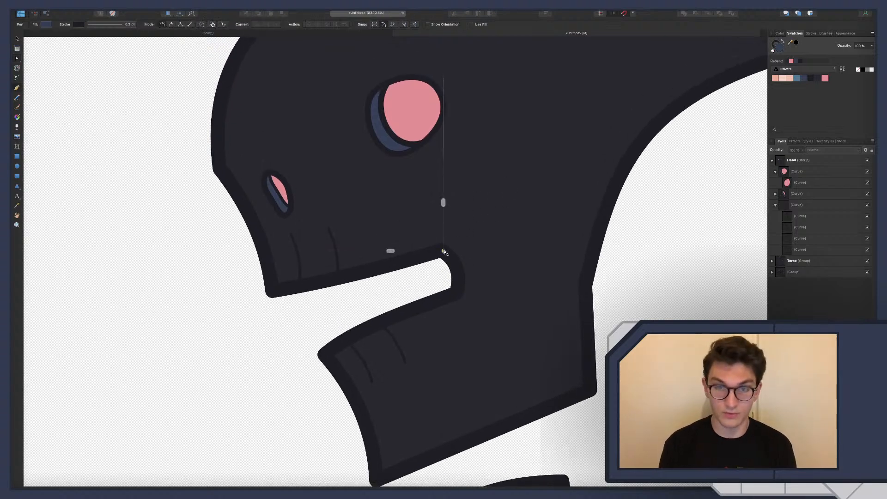
{"action": "left_click_drag", "start_coordinate": [441, 250], "coordinate": [461, 215]}
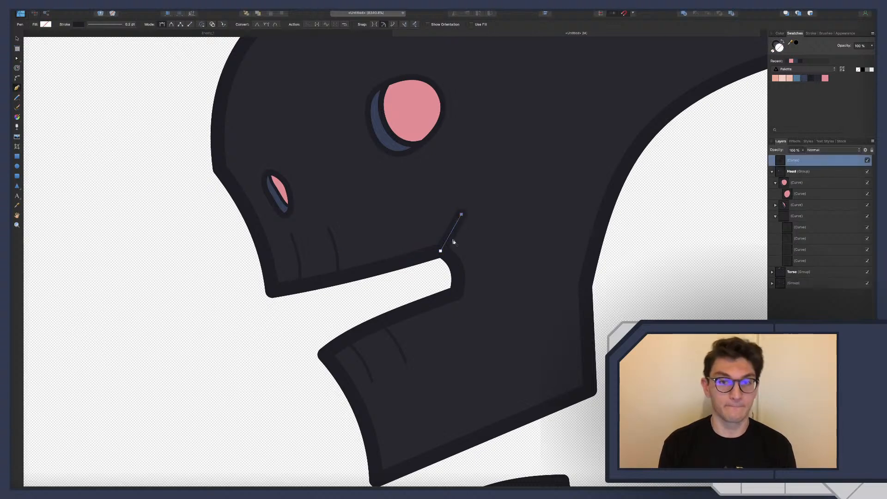
{"action": "key", "text": "a"}
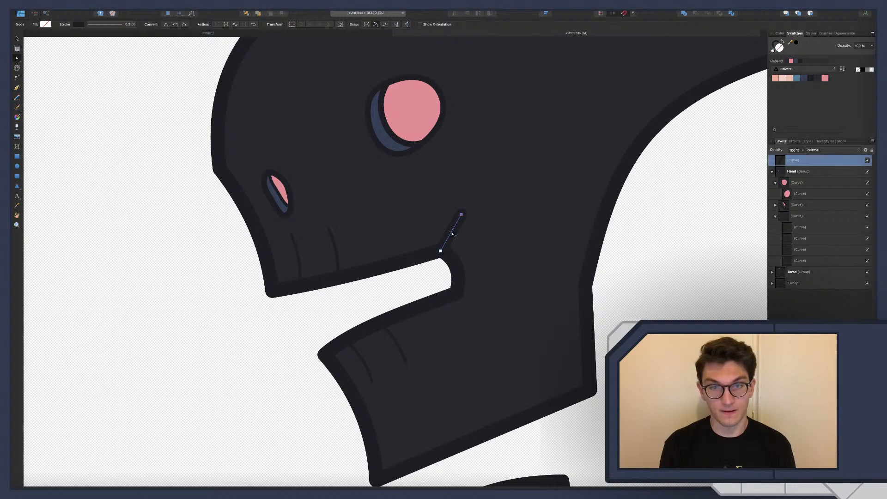
{"action": "left_click_drag", "start_coordinate": [449, 239], "coordinate": [461, 235]}
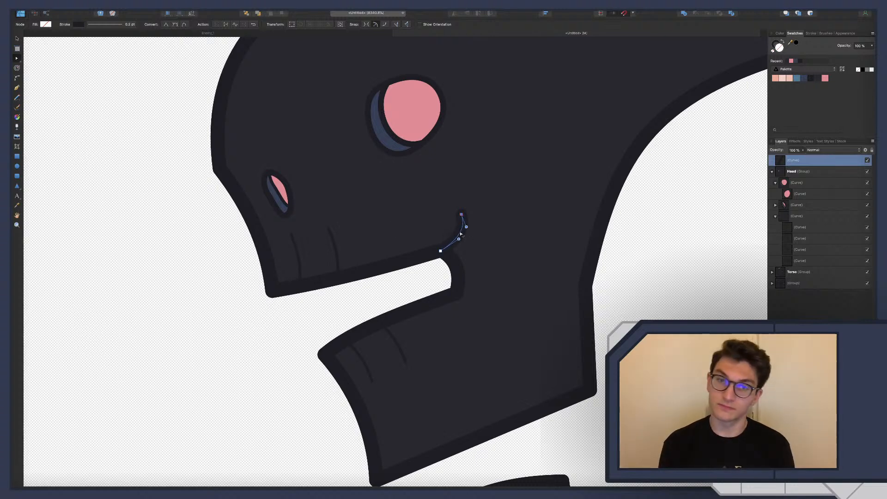
{"action": "left_click", "coordinate": [477, 243]}
Set the cheek crease's stroke width to 0.1 pt and clear the selection
{"action": "scroll", "coordinate": [478, 244], "scroll_direction": "down", "scroll_amount": 2}
{"action": "scroll", "coordinate": [477, 243], "scroll_direction": "down", "scroll_amount": 3}
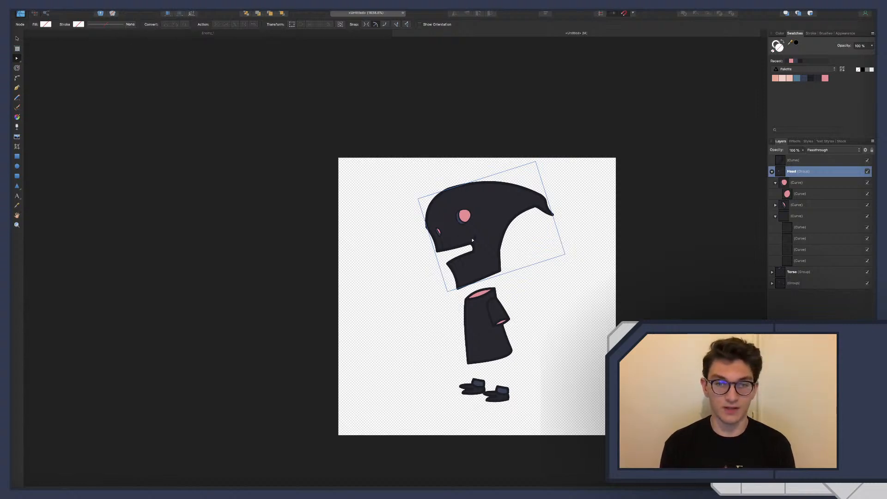
{"action": "left_click", "coordinate": [475, 240]}
{"action": "left_click", "coordinate": [111, 24]}
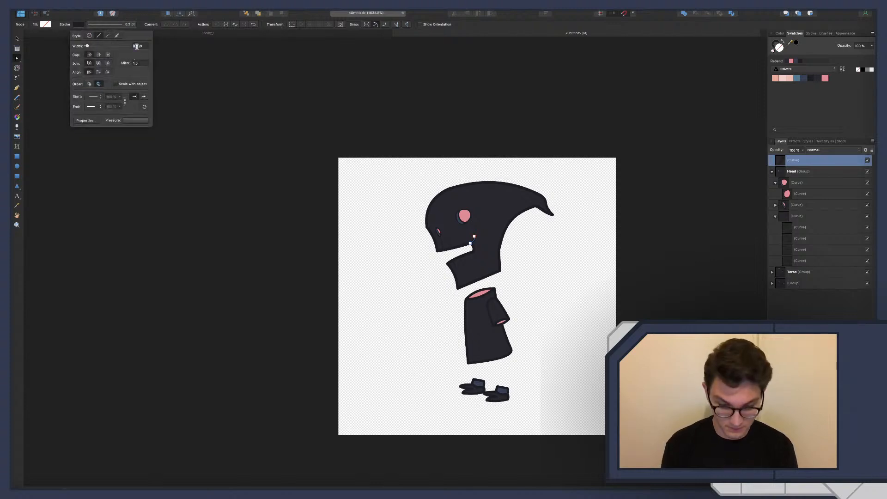
{"action": "type", "text": "0.1"}
{"action": "key", "text": "Return"}
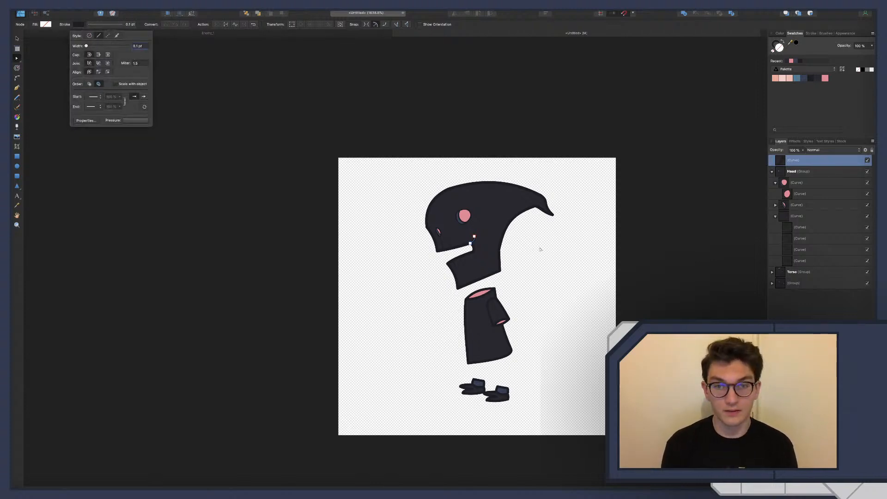
{"action": "left_click", "coordinate": [533, 247]}
Delete the cheek crease at the mouth's inner corner
{"action": "scroll", "coordinate": [486, 240], "scroll_direction": "up", "scroll_amount": 5}
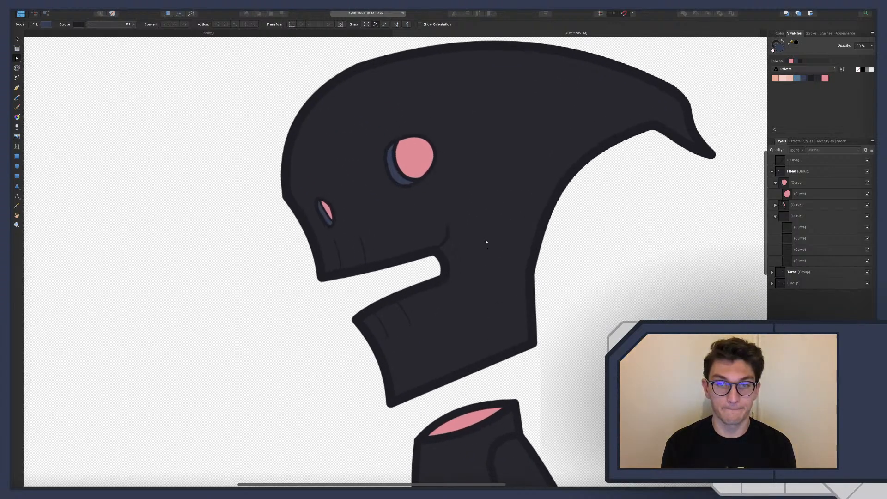
{"action": "left_click", "coordinate": [447, 236]}
{"action": "key", "text": "Delete"}
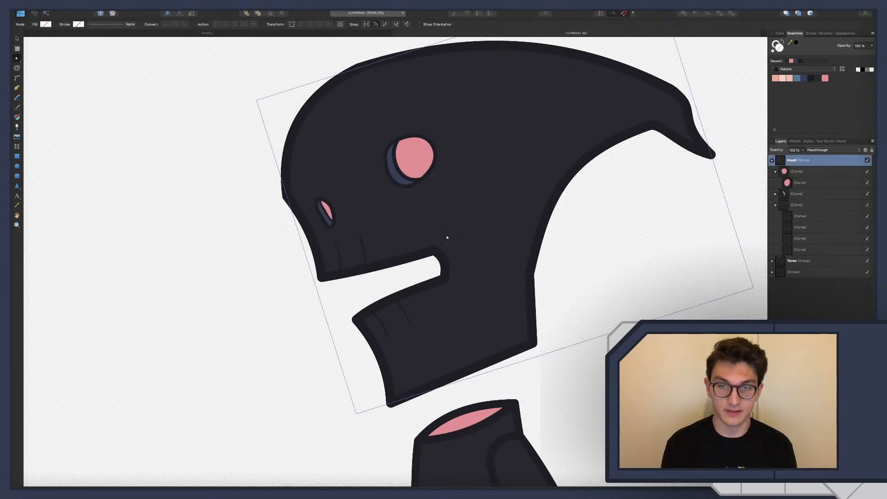
Bow the lower jaw's bottom edge upward and round the outline's corner at the back of the neck
{"action": "scroll", "coordinate": [447, 237], "scroll_direction": "up", "scroll_amount": 1}
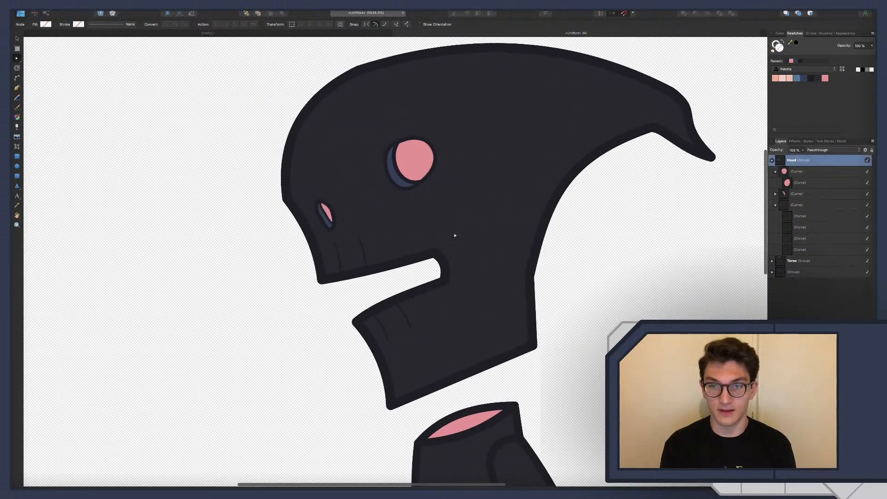
{"action": "left_click", "coordinate": [475, 374]}
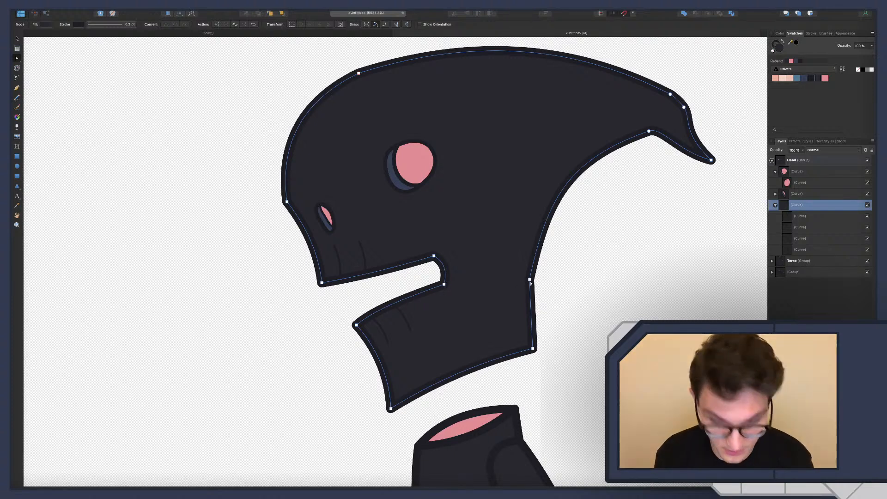
{"action": "key", "text": "c"}
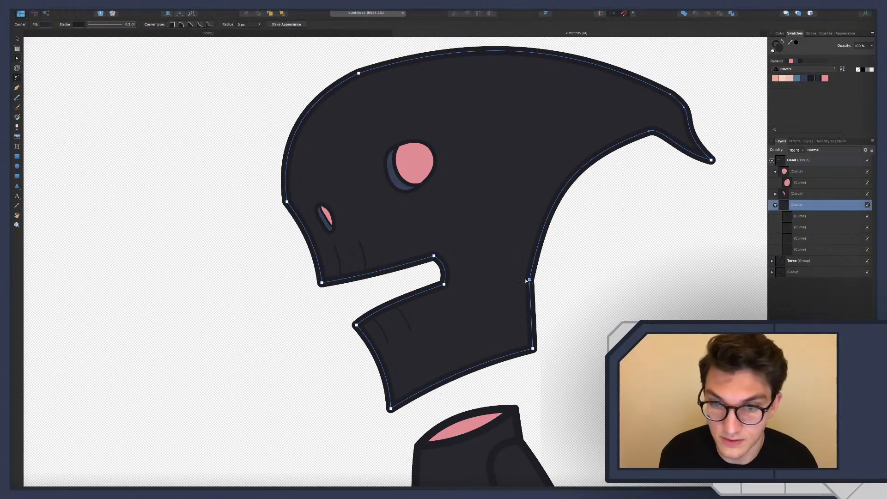
{"action": "left_click_drag", "start_coordinate": [531, 280], "coordinate": [606, 293]}
{"action": "left_click", "coordinate": [592, 339]}
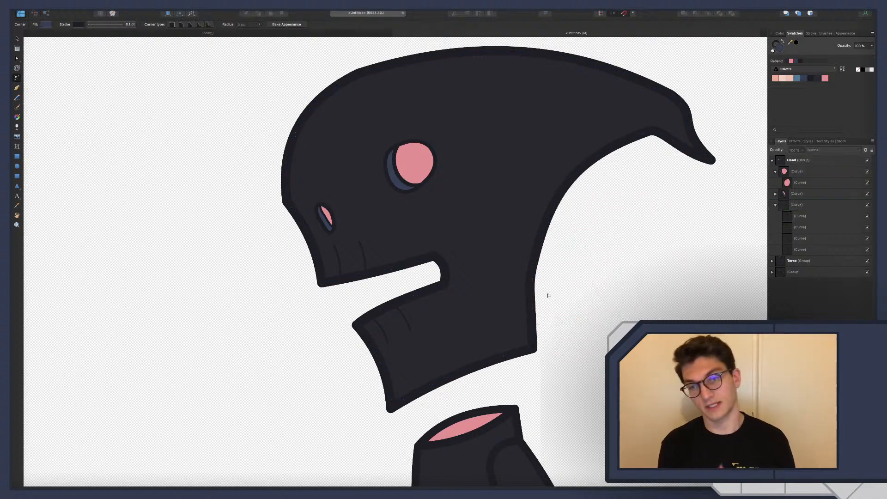
Round the corner node above the forehead on the head outline and clear the selection
{"action": "scroll", "coordinate": [550, 286], "scroll_direction": "down", "scroll_amount": 2}
{"action": "scroll", "coordinate": [556, 259], "scroll_direction": "up", "scroll_amount": 3}
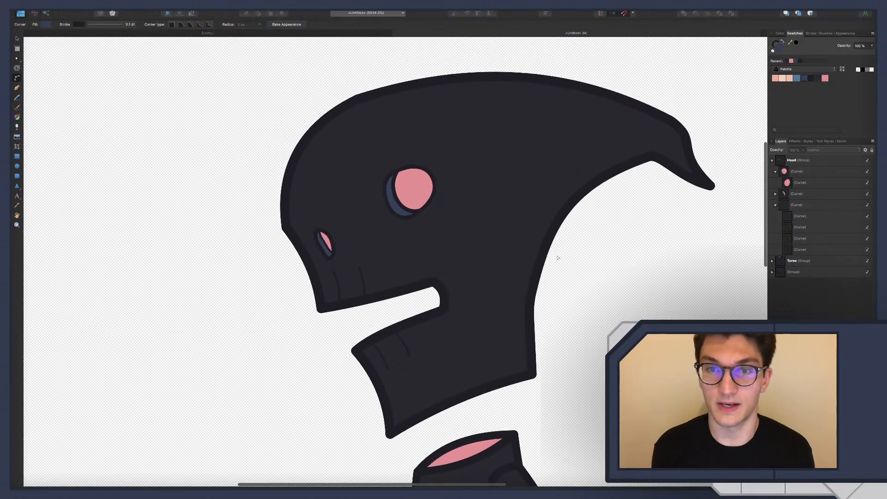
{"action": "key", "text": "a"}
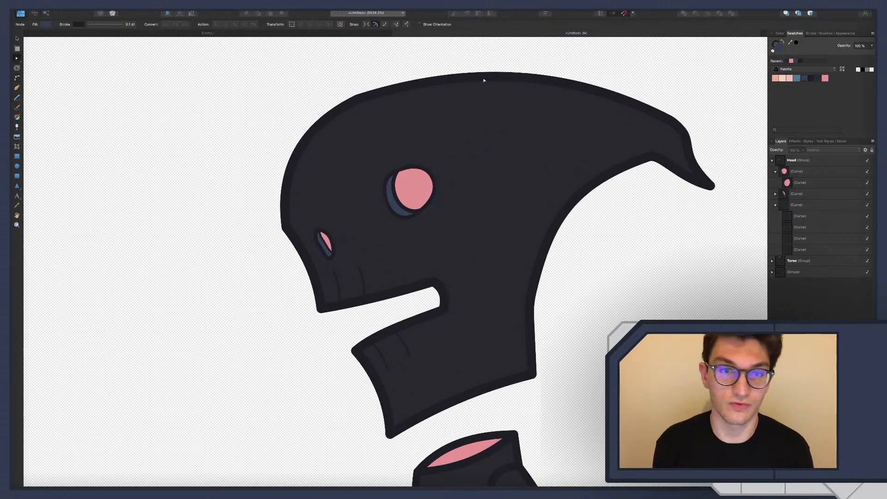
{"action": "left_click", "coordinate": [363, 100]}
{"action": "left_click", "coordinate": [363, 100]}
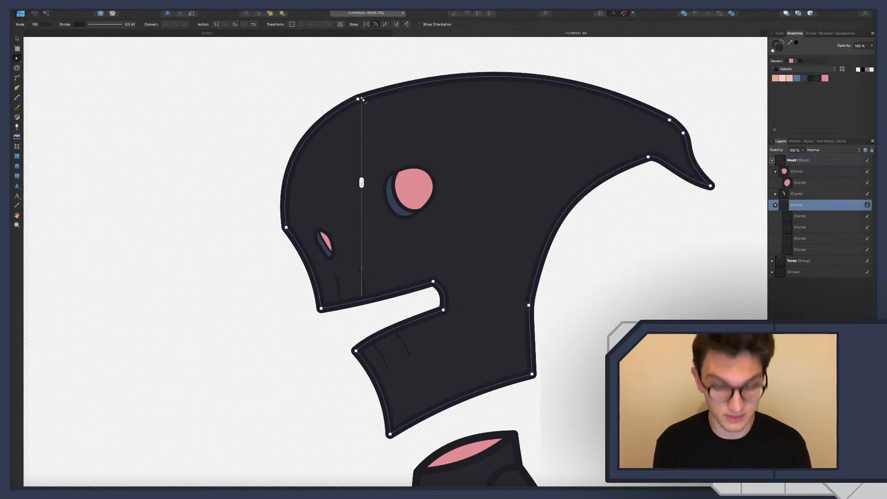
{"action": "key", "text": "c"}
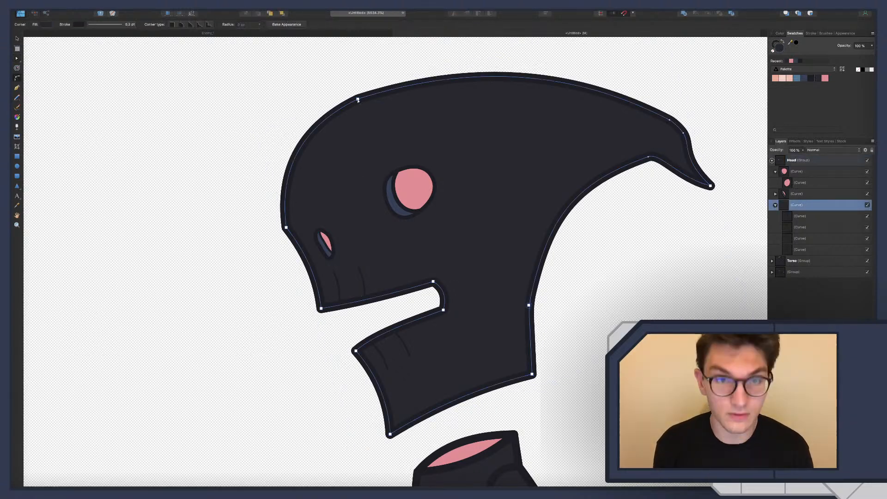
{"action": "left_click_drag", "start_coordinate": [357, 99], "coordinate": [369, 132]}
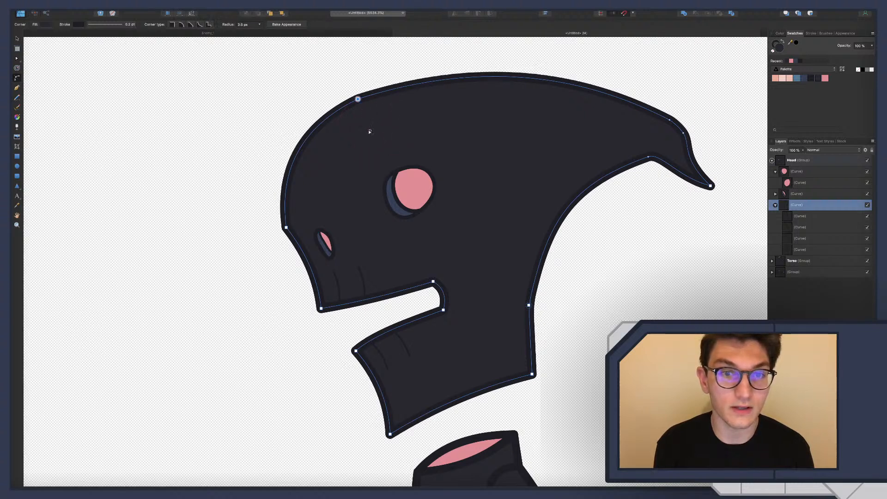
{"action": "left_click", "coordinate": [312, 73]}
Examine the head's outline and its proportions against the rest of the character
{"action": "scroll", "coordinate": [281, 260], "scroll_direction": "up", "scroll_amount": 1}
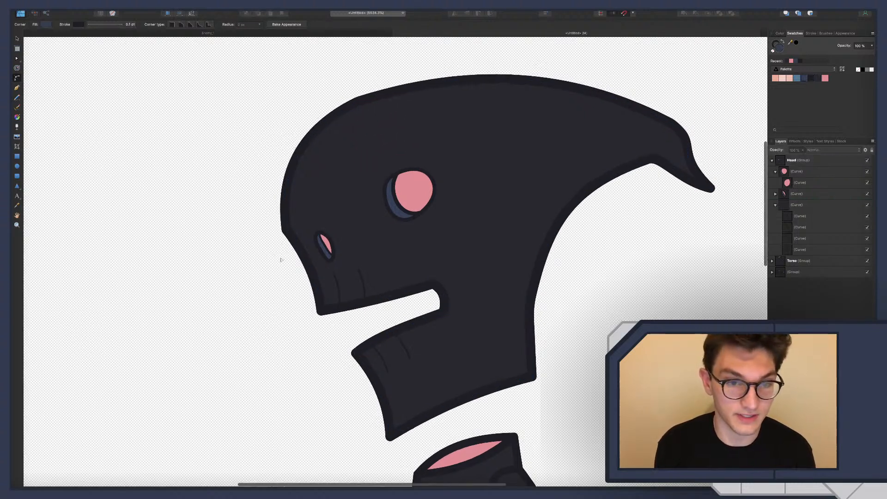
{"action": "scroll", "coordinate": [352, 224], "scroll_direction": "right", "scroll_amount": 2}
{"action": "scroll", "coordinate": [352, 224], "scroll_direction": "down", "scroll_amount": 2}
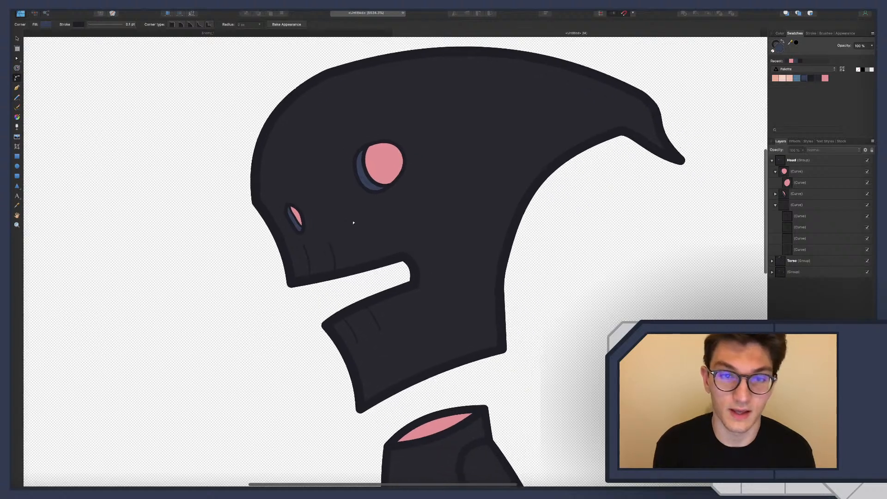
{"action": "scroll", "coordinate": [351, 227], "scroll_direction": "up", "scroll_amount": 2}
{"action": "scroll", "coordinate": [352, 227], "scroll_direction": "left", "scroll_amount": 2}
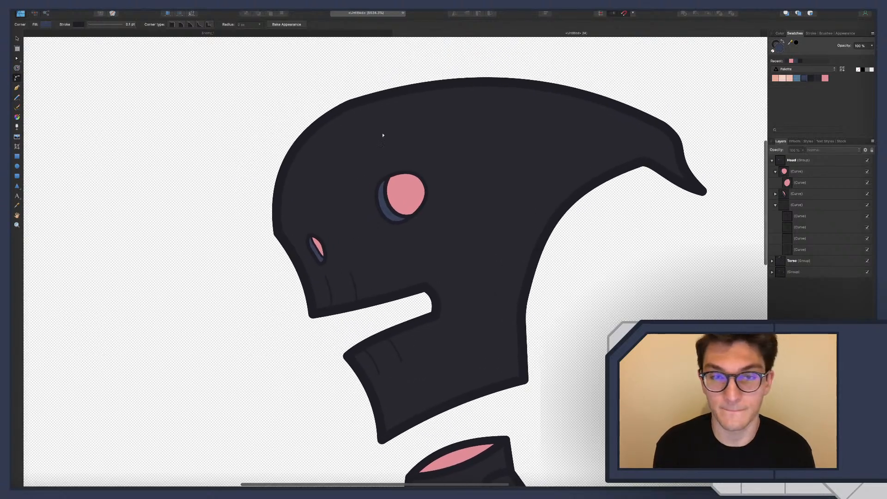
{"action": "scroll", "coordinate": [491, 138], "scroll_direction": "down", "scroll_amount": 5, "text": "ctrl"}
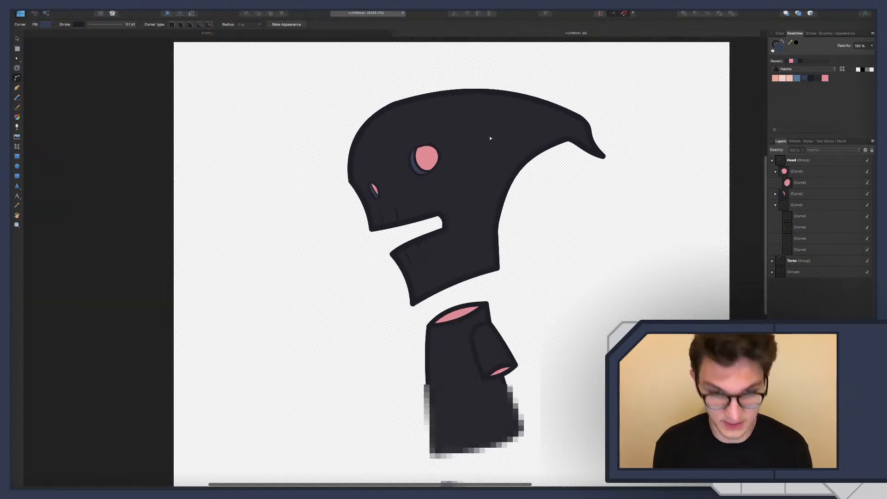
{"action": "scroll", "coordinate": [490, 139], "scroll_direction": "down", "scroll_amount": 5, "text": "ctrl"}
{"action": "scroll", "coordinate": [490, 138], "scroll_direction": "up", "scroll_amount": 5, "text": "ctrl"}
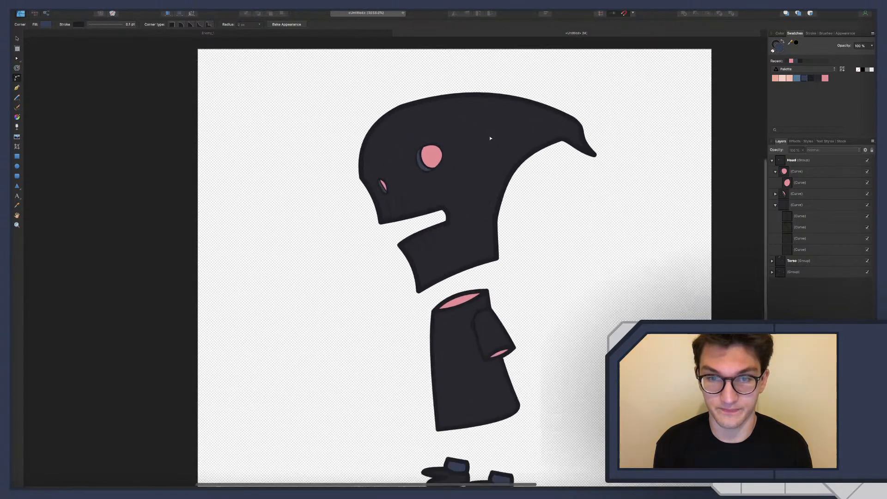
{"action": "scroll", "coordinate": [490, 138], "scroll_direction": "up", "scroll_amount": 4, "text": "ctrl"}
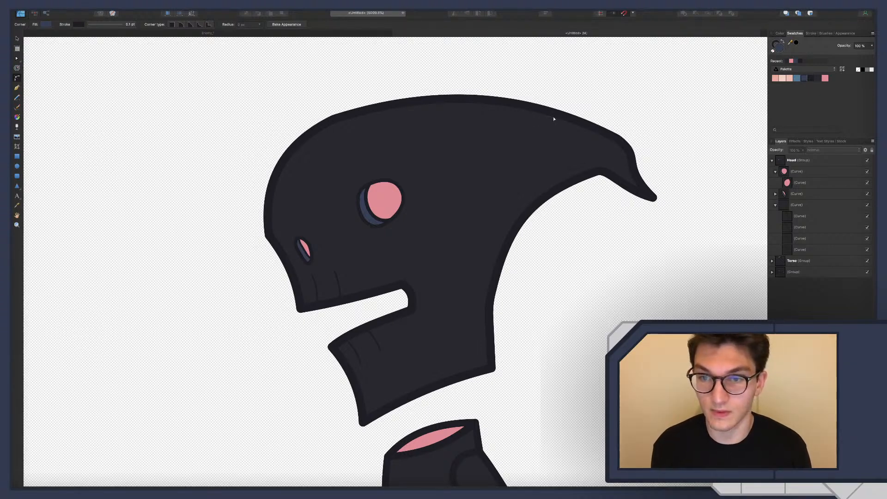
{"action": "scroll", "coordinate": [548, 173], "scroll_direction": "up", "scroll_amount": 2}
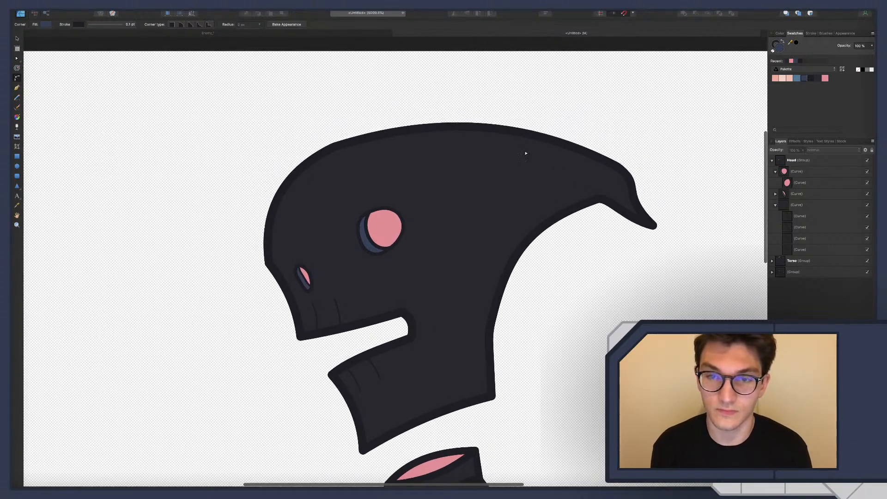
Add three closely spaced nodes on the head's upper edge before the hook and pull the middle one inward to form a notch
{"action": "key", "text": "a"}
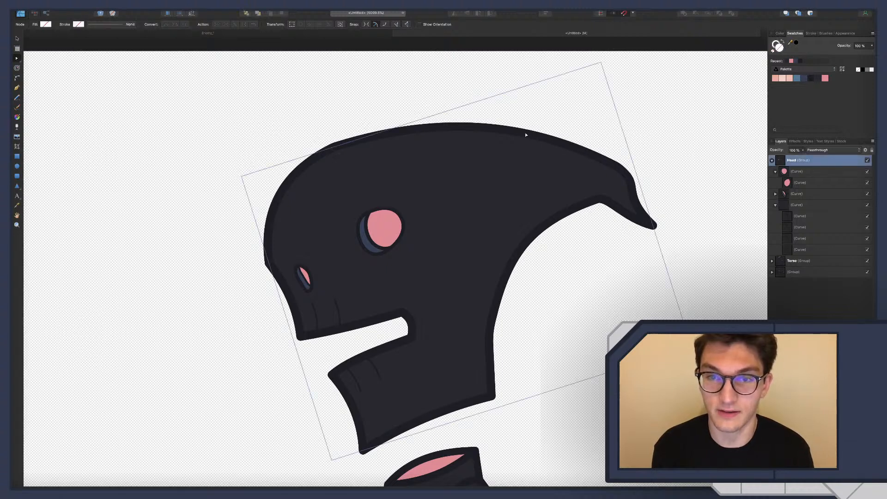
{"action": "left_click", "coordinate": [526, 134]}
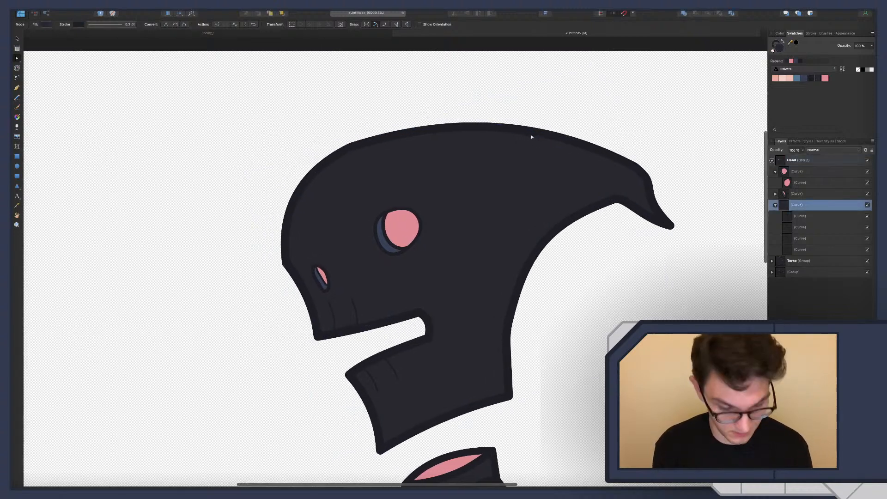
{"action": "scroll", "coordinate": [531, 136], "scroll_direction": "up", "scroll_amount": 5, "text": "ctrl"}
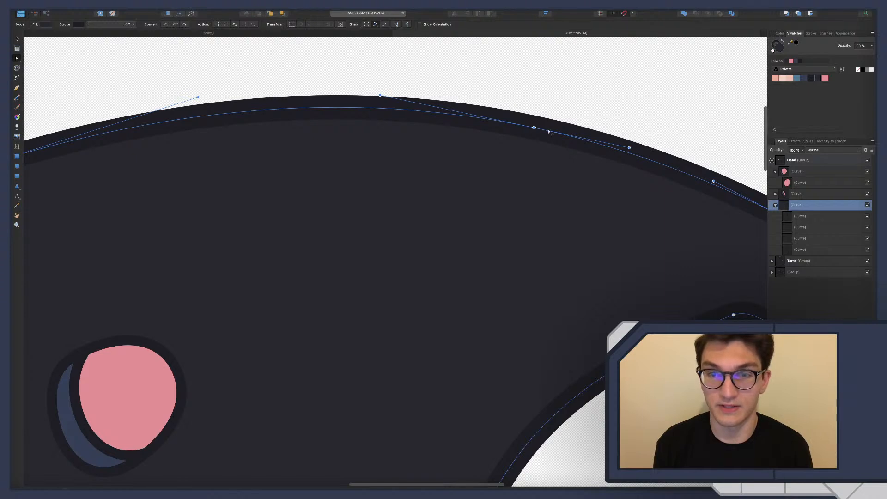
{"action": "left_click", "coordinate": [555, 133]}
{"action": "left_click", "coordinate": [544, 130]}
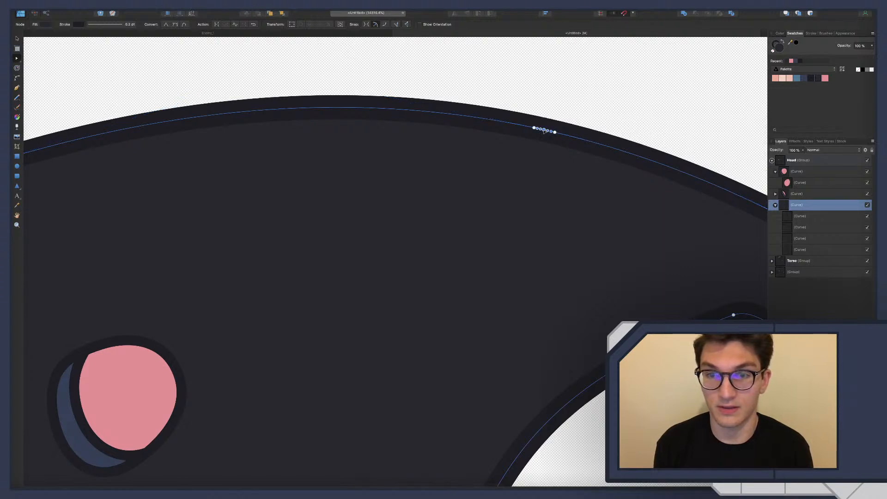
{"action": "mouse_move", "coordinate": [544, 130]}
{"action": "left_mouse_down"}
{"action": "mouse_move", "coordinate": [539, 156]}
{"action": "mouse_move", "coordinate": [542, 140]}
{"action": "left_mouse_up"}
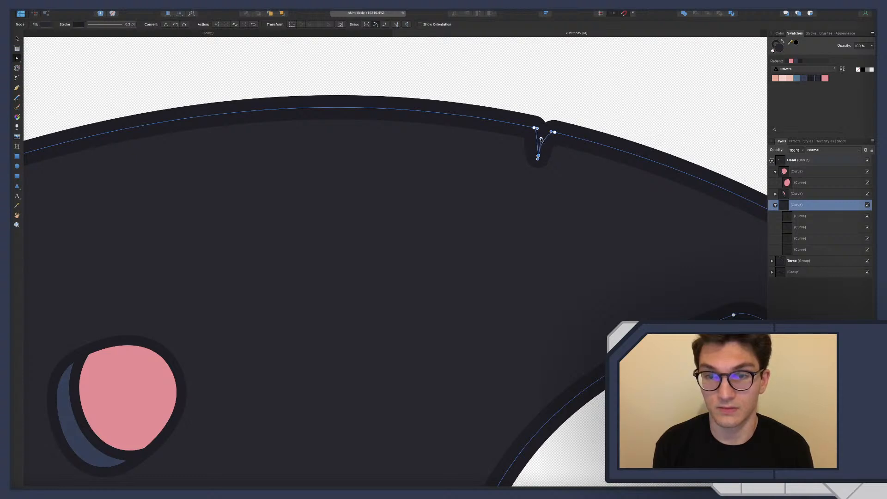
{"action": "left_click", "coordinate": [541, 92]}
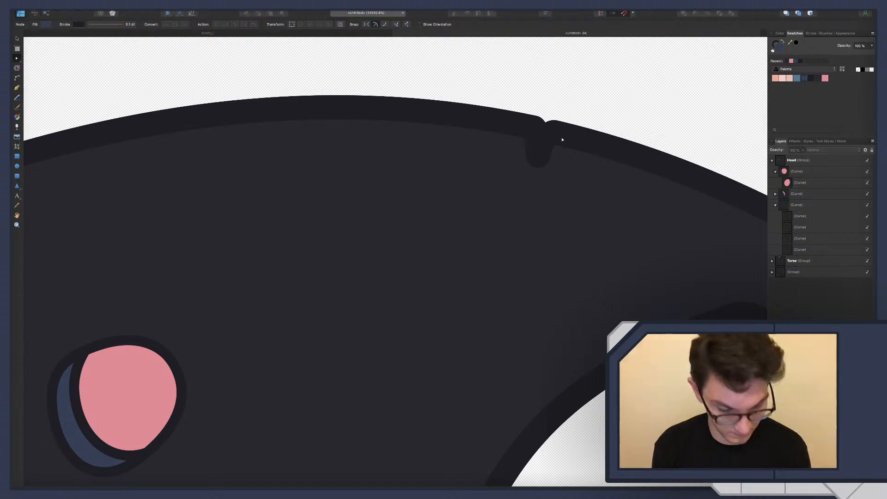
Deepen the notch on the head's upper edge by lowering its bottom node, adjust the curve of its side and clear the selection
{"action": "scroll", "coordinate": [562, 134], "scroll_direction": "down", "scroll_amount": 8}
{"action": "scroll", "coordinate": [562, 135], "scroll_direction": "down", "scroll_amount": 10}
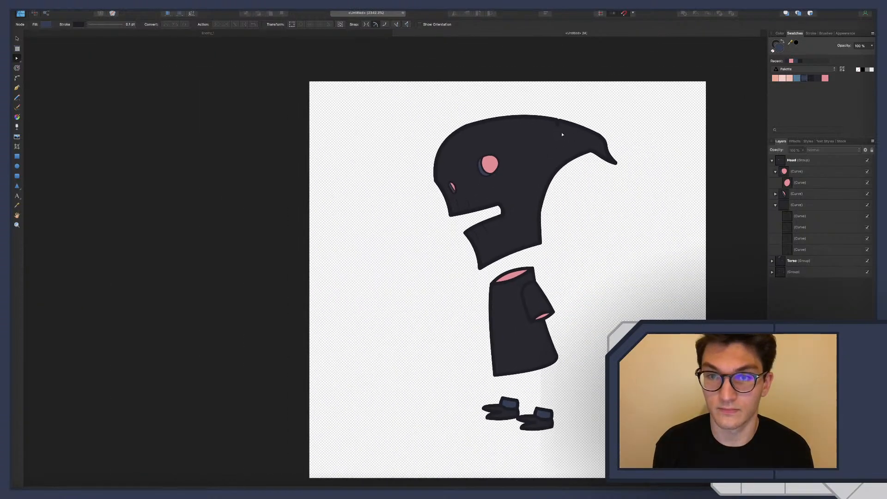
{"action": "scroll", "coordinate": [581, 138], "scroll_direction": "up", "scroll_amount": 10}
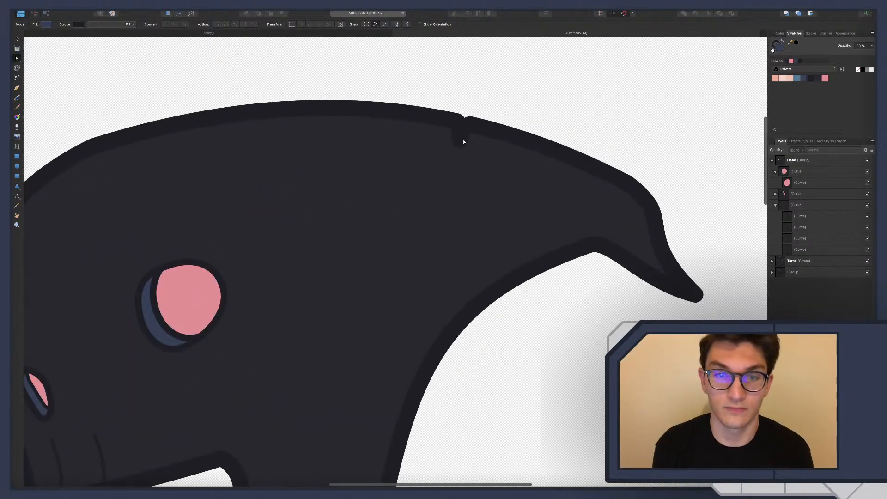
{"action": "left_click", "coordinate": [464, 142]}
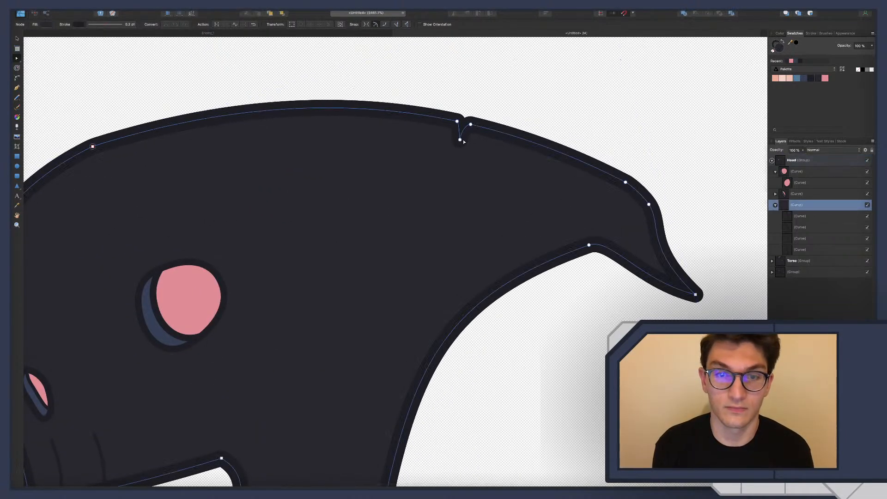
{"action": "left_click_drag", "start_coordinate": [460, 141], "coordinate": [458, 151]}
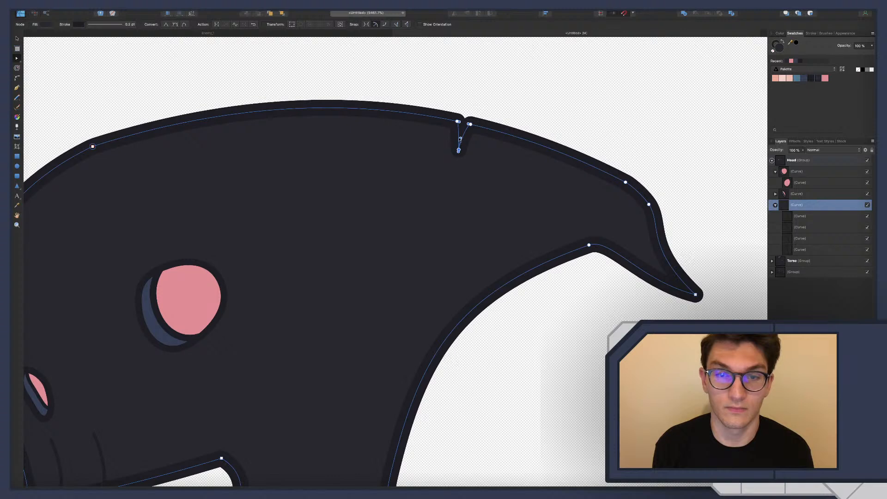
{"action": "left_click_drag", "start_coordinate": [460, 138], "coordinate": [457, 138]}
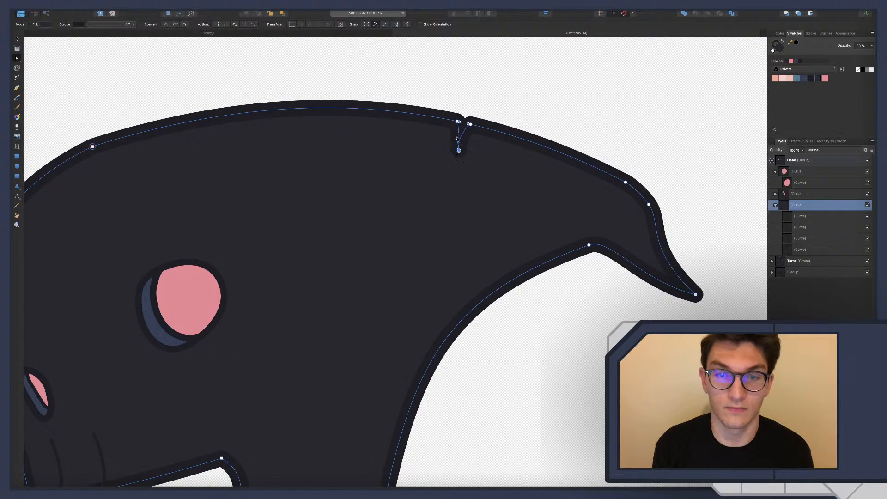
{"action": "left_click", "coordinate": [457, 107]}
Compare the new character's overall shape with the skeletal dinosaur enemy in the other open document
{"action": "scroll", "coordinate": [511, 160], "scroll_direction": "down", "scroll_amount": 5}
{"action": "scroll", "coordinate": [512, 162], "scroll_direction": "down", "scroll_amount": 5}
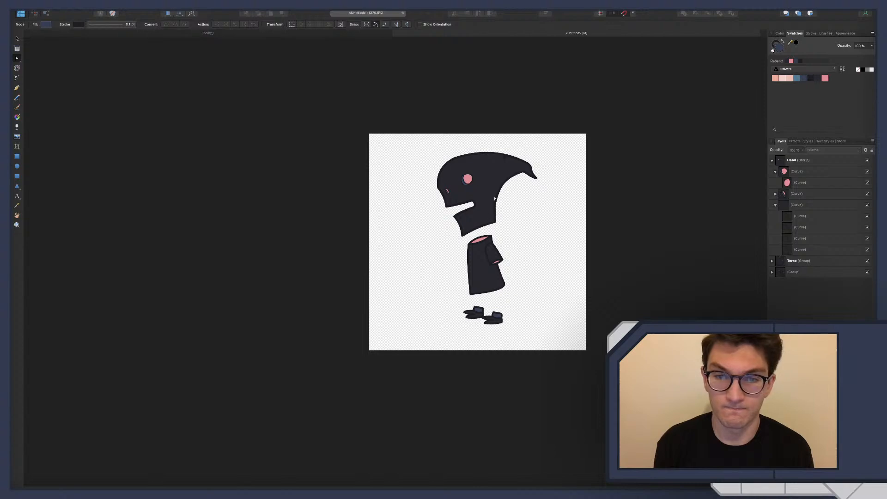
{"action": "left_click", "coordinate": [341, 33]}
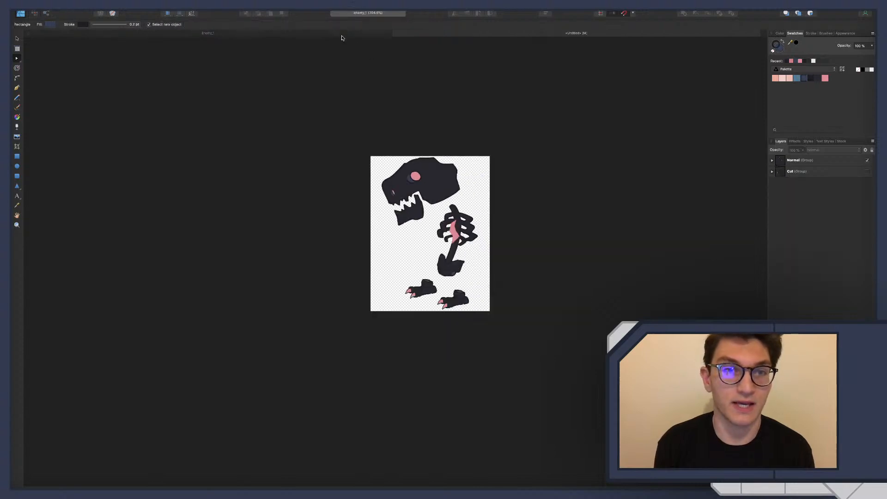
{"action": "left_click", "coordinate": [425, 34]}
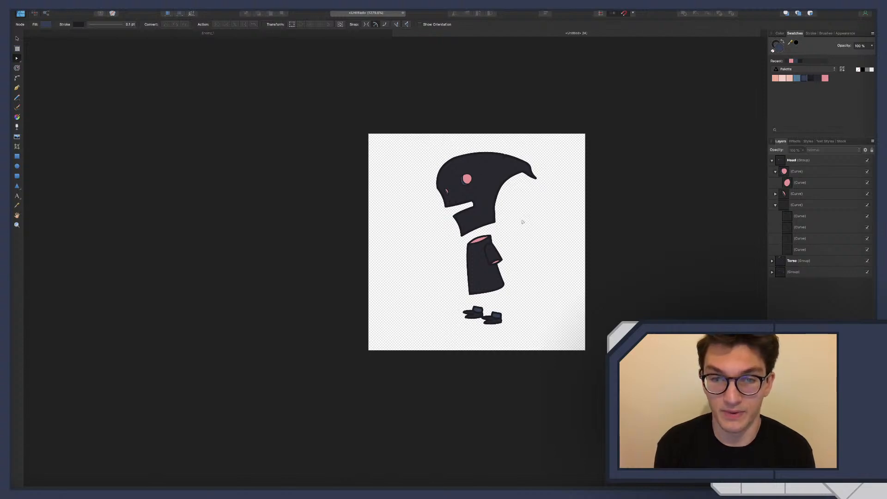
{"action": "scroll", "coordinate": [504, 193], "scroll_direction": "up", "scroll_amount": 5}
{"action": "scroll", "coordinate": [504, 193], "scroll_direction": "down", "scroll_amount": 3}
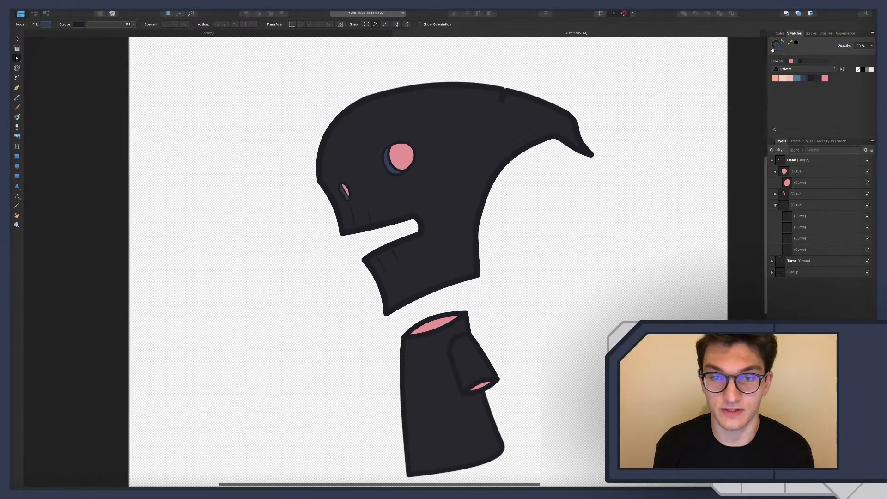
{"action": "scroll", "coordinate": [473, 176], "scroll_direction": "up", "scroll_amount": 4}
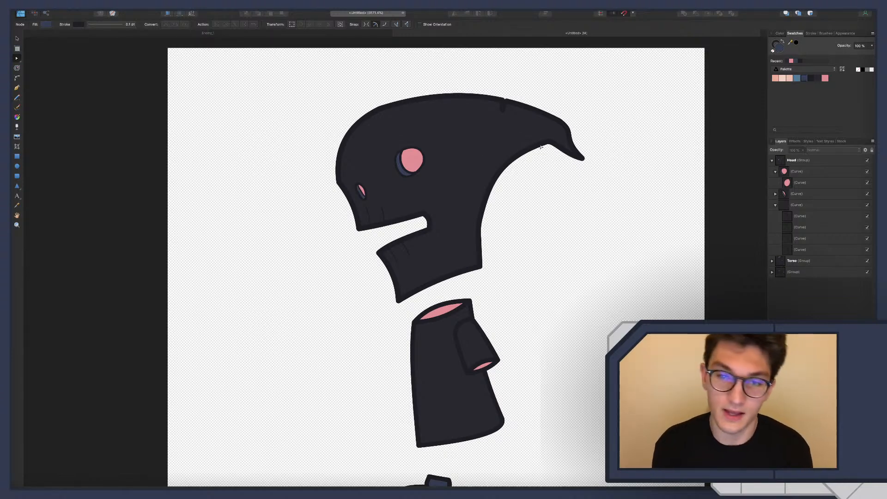
Try to smooth the back of the neck by deleting its middle node and bending the remaining curve up to the hook
{"action": "left_click", "coordinate": [478, 229]}
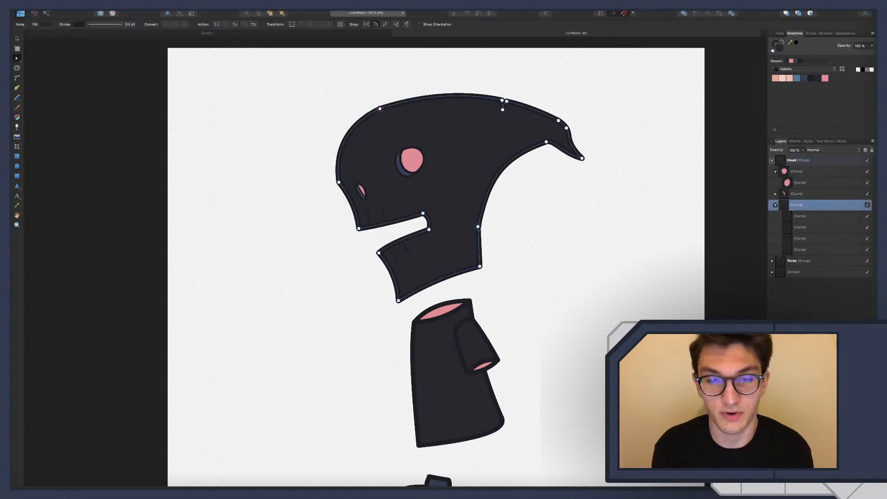
{"action": "key", "text": "Delete"}
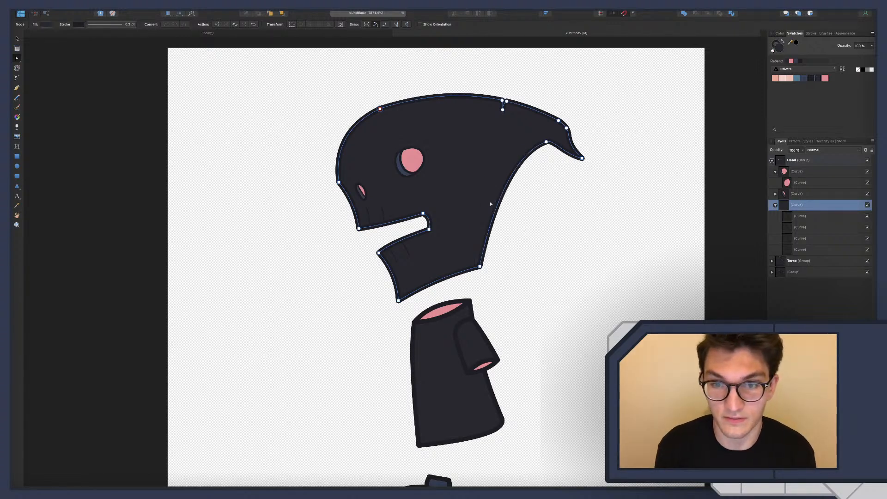
{"action": "left_click_drag", "start_coordinate": [492, 203], "coordinate": [484, 200]}
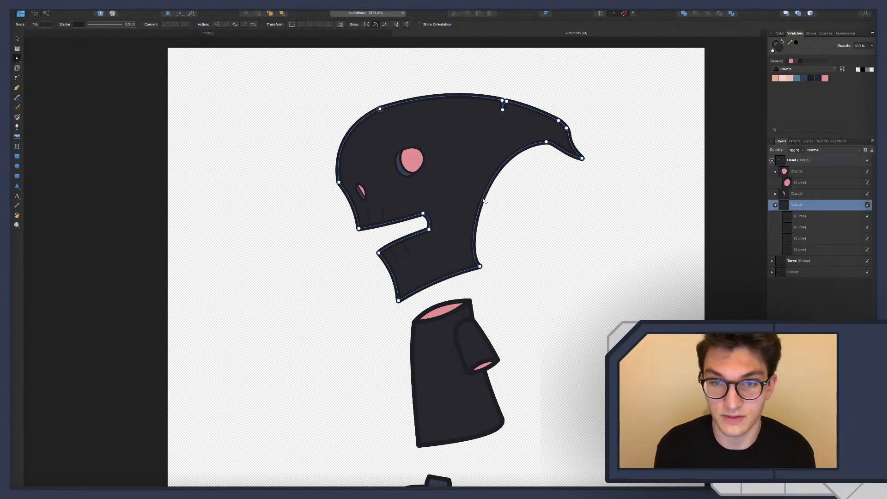
{"action": "left_click", "coordinate": [481, 266]}
{"action": "left_click_drag", "start_coordinate": [475, 250], "coordinate": [470, 225]}
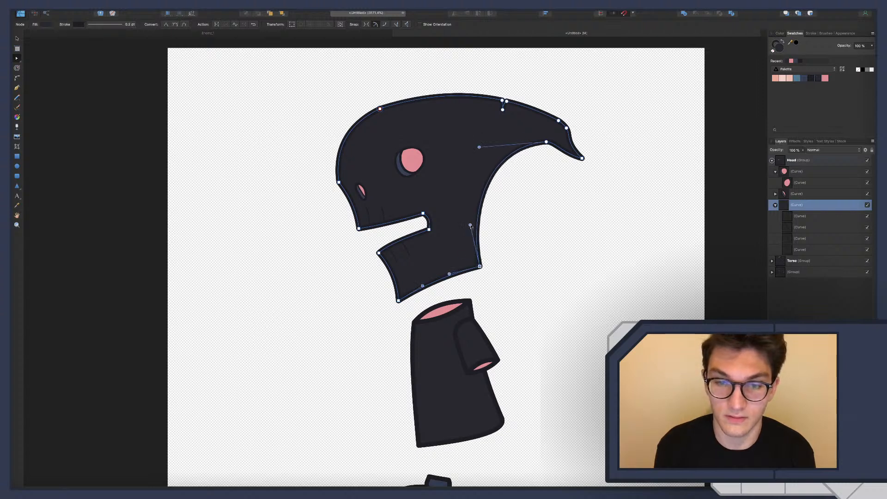
{"action": "left_click", "coordinate": [480, 148]}
{"action": "left_click_drag", "start_coordinate": [486, 148], "coordinate": [485, 169]}
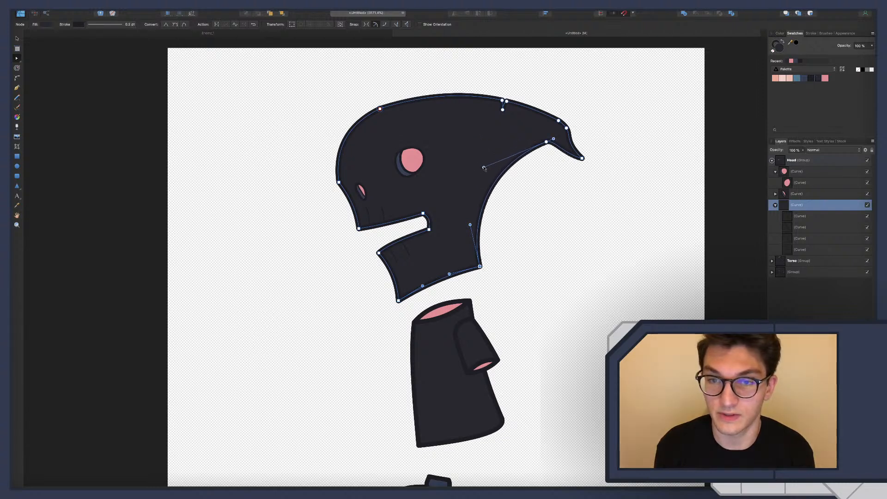
{"action": "left_click", "coordinate": [527, 181]}
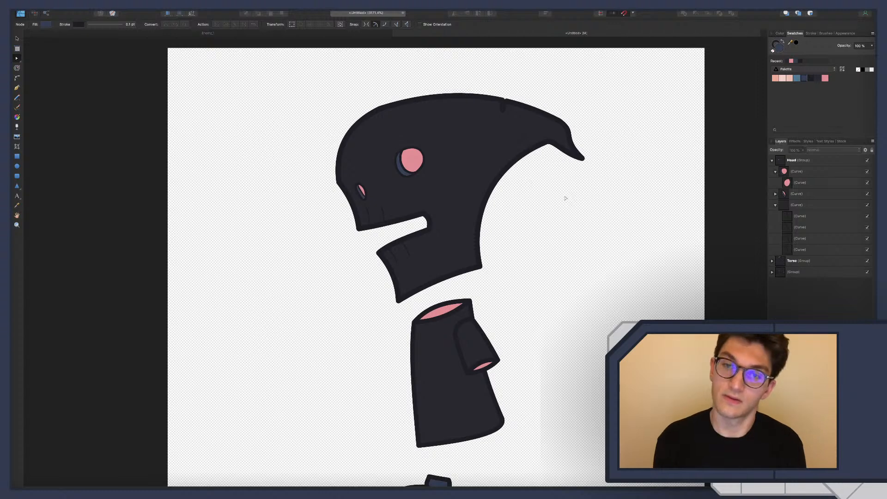
Undo the curve edits and the node deletion on the back of the neck, and clear the selection
{"action": "key", "text": "super+z"}
{"action": "key", "text": "super+z"}
{"action": "key", "text": "super+z"}
{"action": "key", "text": "super+z"}
{"action": "key", "text": "super+z"}
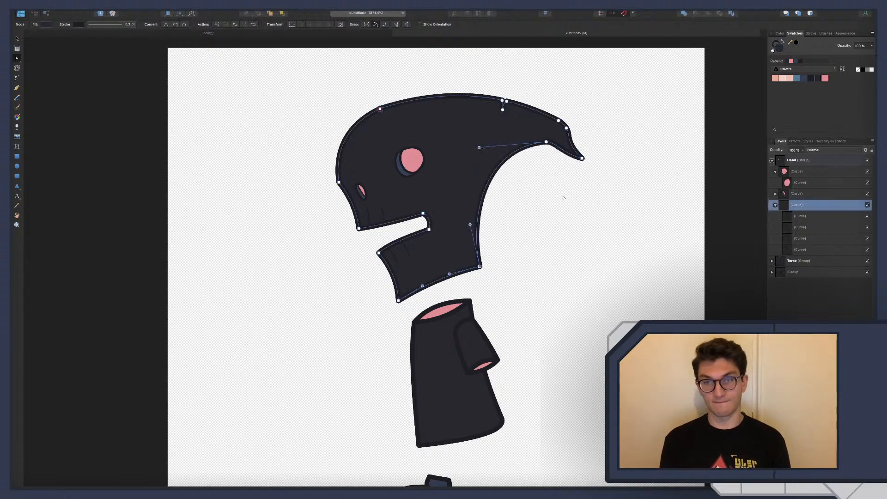
{"action": "key", "text": "super+z"}
{"action": "key", "text": "super+z"}
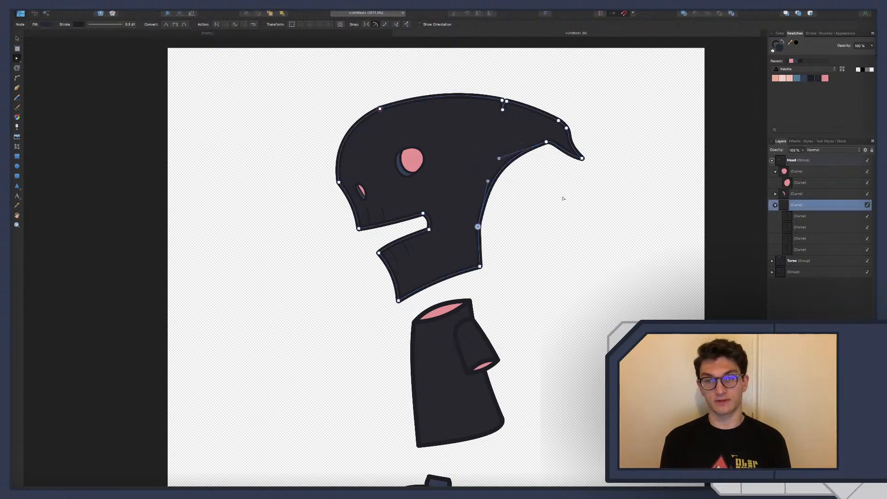
{"action": "left_click", "coordinate": [550, 215]}
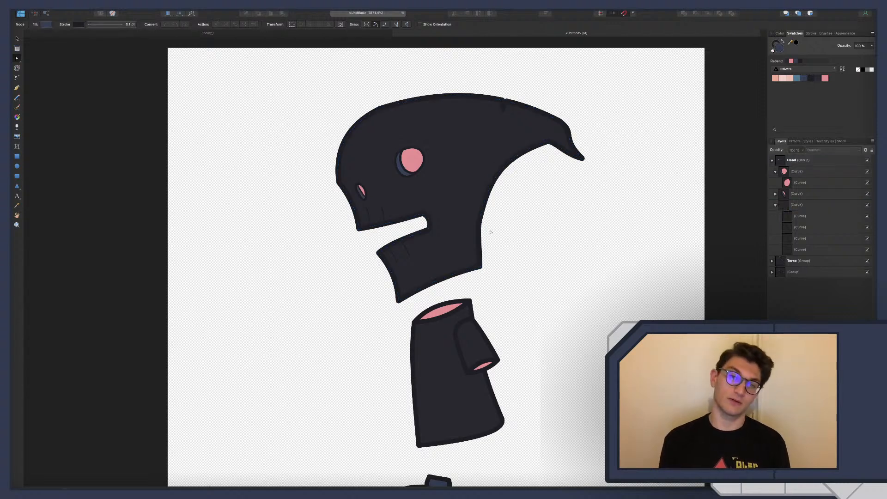
Move the middle node on the back of the neck slightly up and inward, and adjust its upper handle to reshape the curve
{"action": "left_click", "coordinate": [479, 236]}
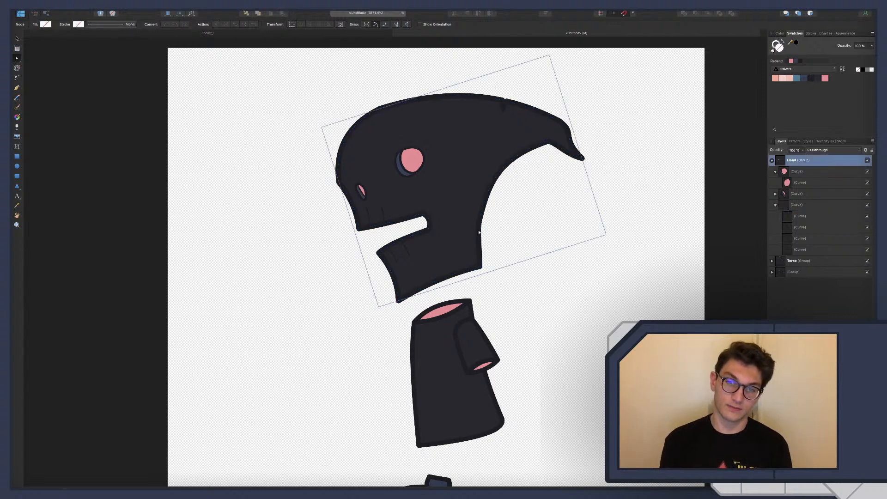
{"action": "left_click", "coordinate": [479, 232]}
{"action": "left_click", "coordinate": [472, 200]}
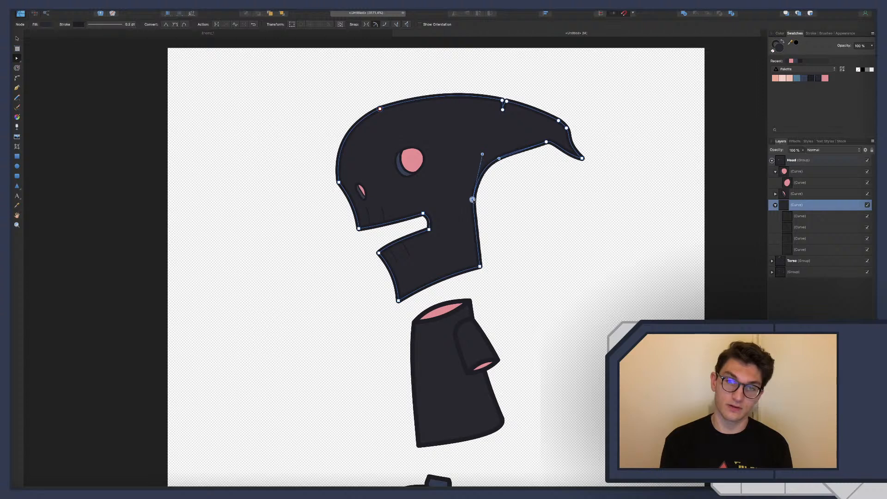
{"action": "left_click_drag", "start_coordinate": [472, 200], "coordinate": [474, 214]}
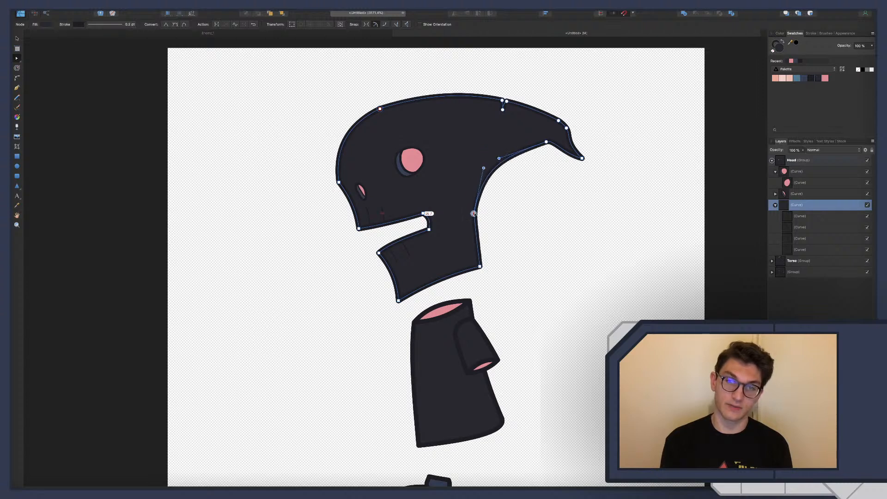
{"action": "left_click_drag", "start_coordinate": [483, 169], "coordinate": [491, 171]}
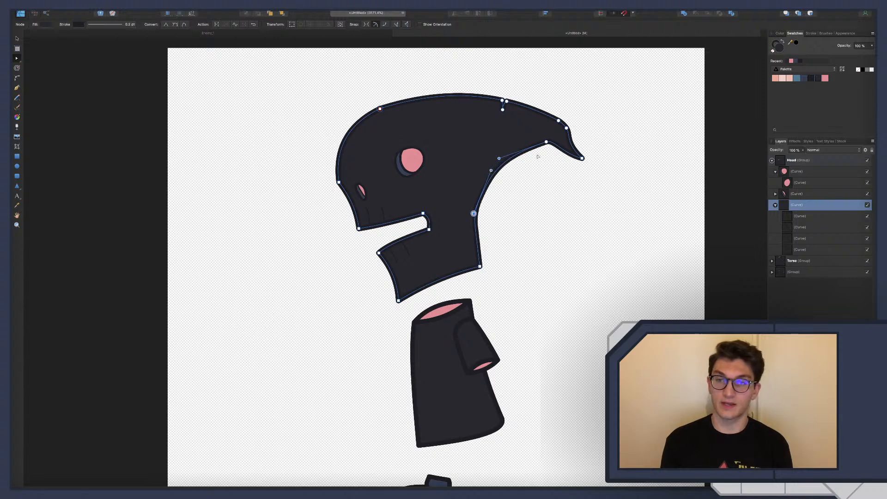
Shift the node under the hook toward the neck, round the hook's underside with its handle and pull the tip slightly down and inward
{"action": "left_click_drag", "start_coordinate": [547, 143], "coordinate": [529, 140]}
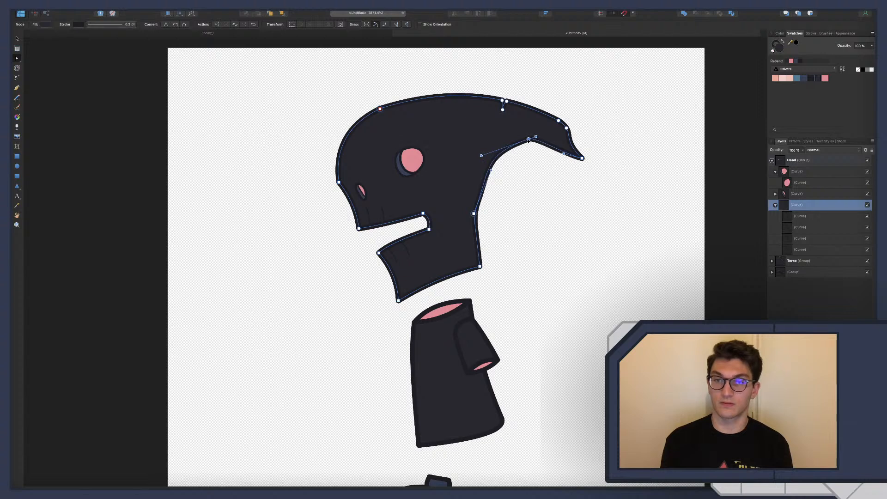
{"action": "left_click", "coordinate": [543, 197]}
{"action": "left_click", "coordinate": [582, 159]}
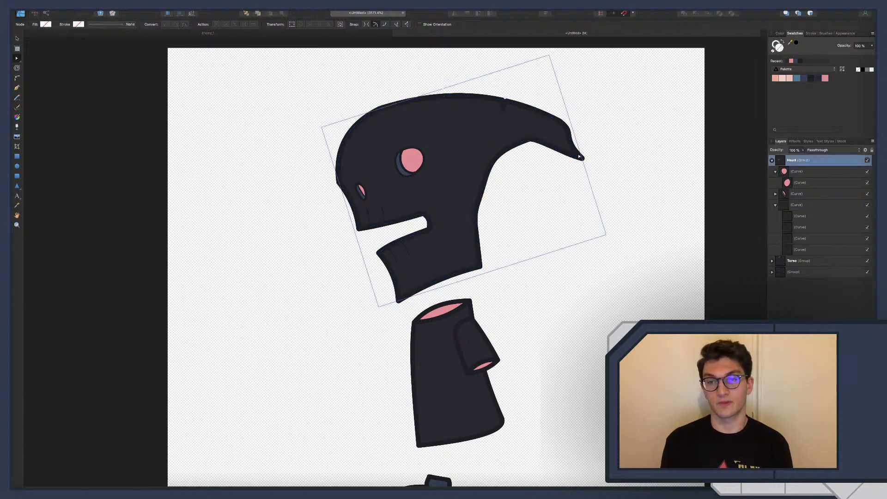
{"action": "left_click", "coordinate": [582, 158]}
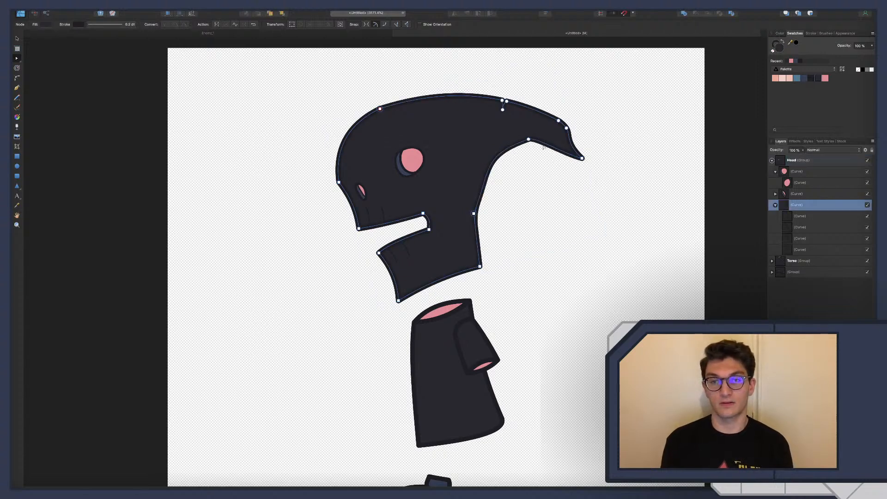
{"action": "left_click", "coordinate": [529, 140]}
{"action": "left_click_drag", "start_coordinate": [536, 137], "coordinate": [547, 136]}
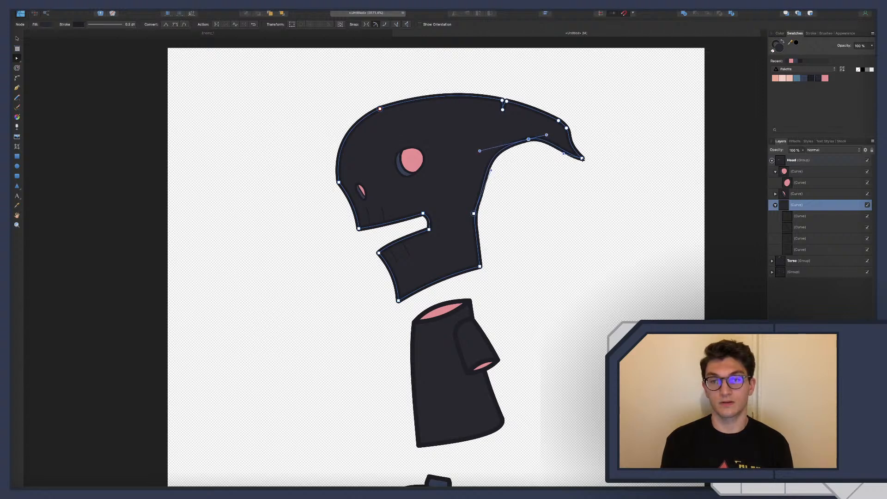
{"action": "left_click_drag", "start_coordinate": [583, 159], "coordinate": [579, 163]}
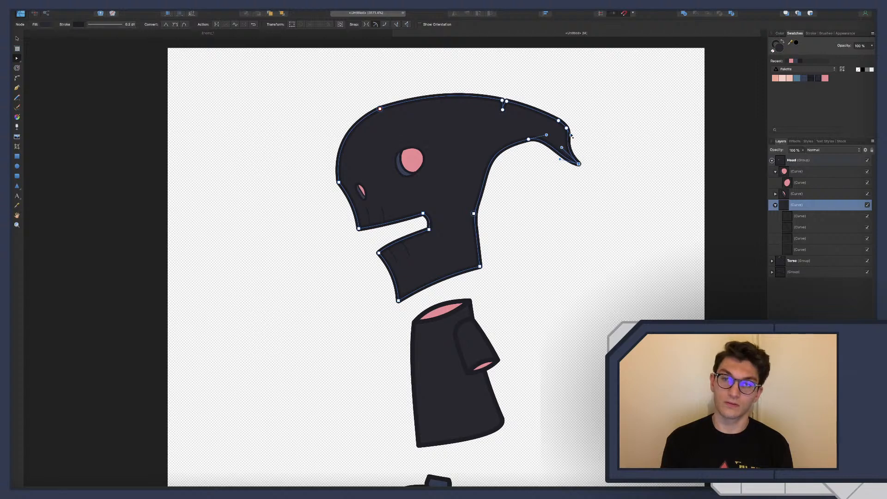
Delete the upper-edge node just before the hook's outer bend and move the remaining bend node inward to slim the hook
{"action": "left_click", "coordinate": [558, 121]}
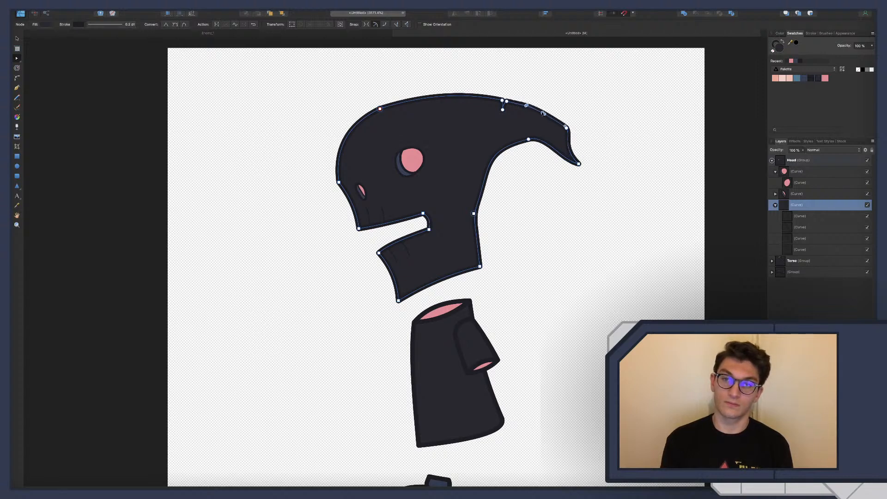
{"action": "left_click_drag", "start_coordinate": [543, 113], "coordinate": [544, 114]}
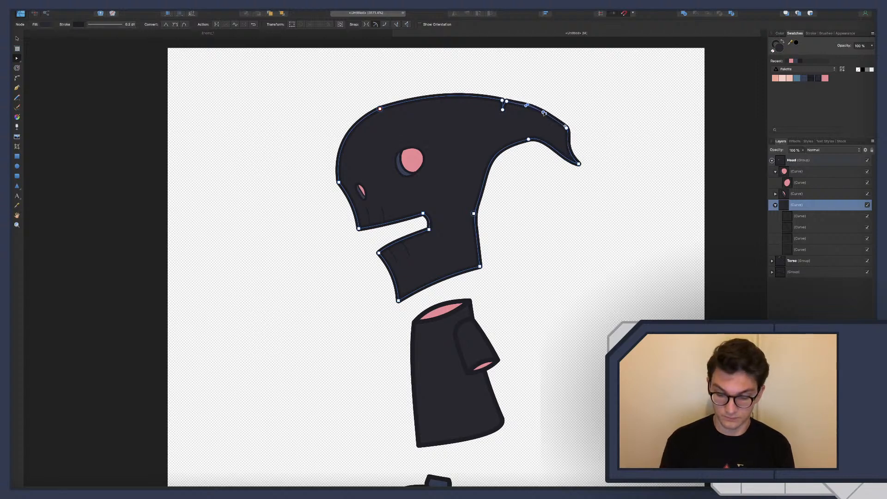
{"action": "key", "text": "Delete"}
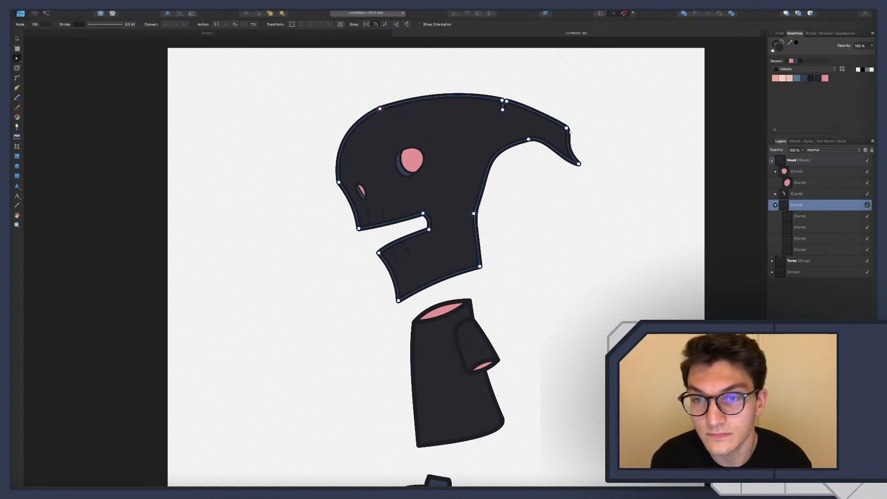
{"action": "left_click_drag", "start_coordinate": [567, 128], "coordinate": [557, 124]}
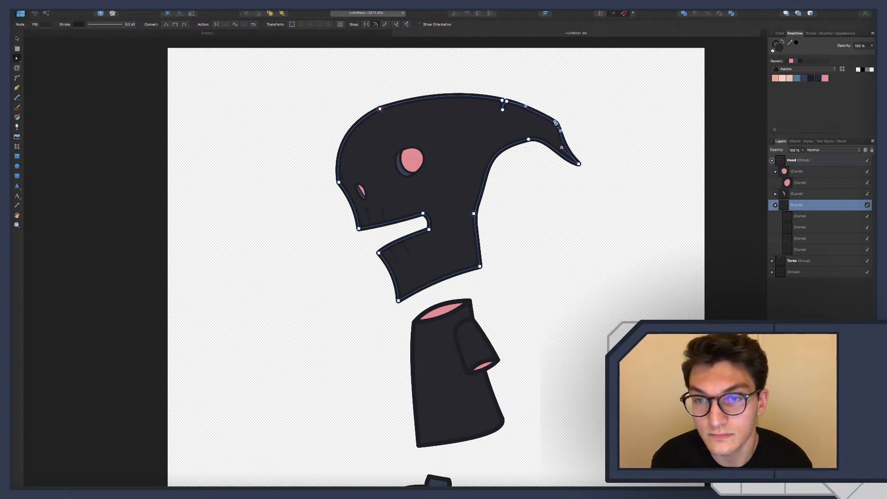
Pull the hook's tip further down and toward the neck, clear the selection and review the character
{"action": "left_click_drag", "start_coordinate": [579, 163], "coordinate": [572, 168]}
{"action": "left_click", "coordinate": [578, 200]}
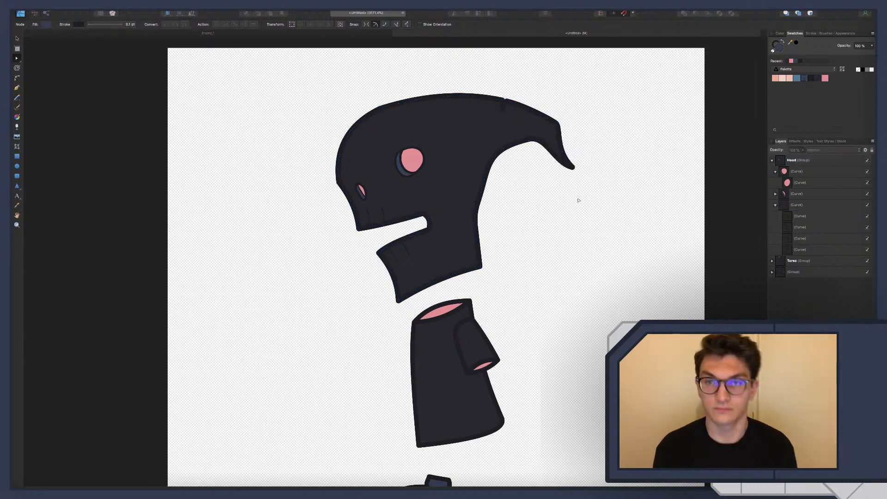
{"action": "scroll", "coordinate": [568, 206], "scroll_direction": "down", "scroll_amount": 5, "text": "ctrl"}
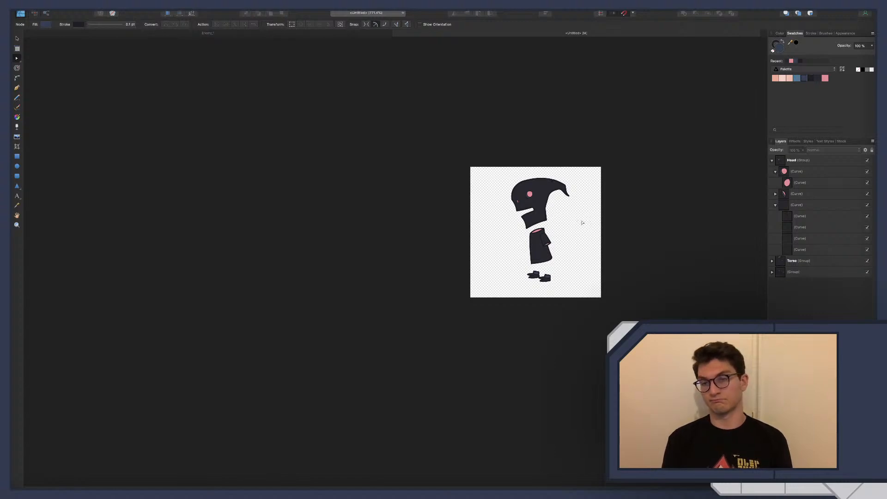
{"action": "scroll", "coordinate": [568, 194], "scroll_direction": "up", "scroll_amount": 6, "text": "ctrl"}
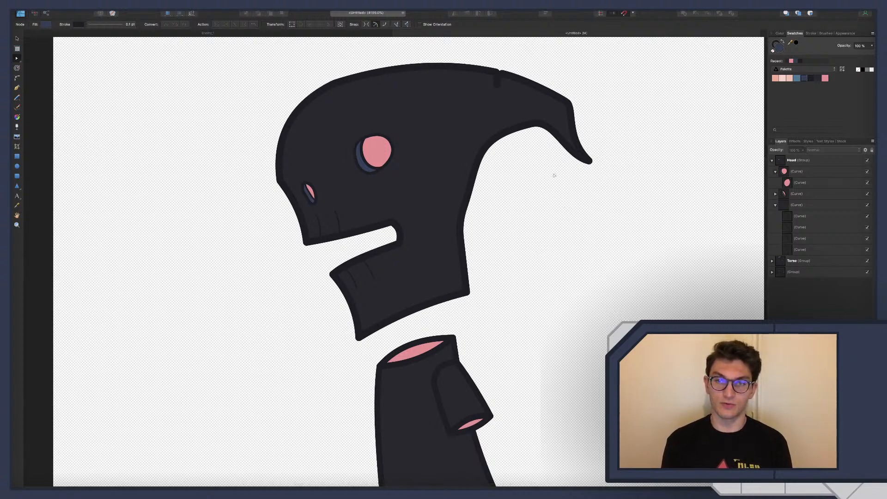
Collapse the Head group, expand the Torso group with its nested arm group, and inspect the sleeve's curve
{"action": "scroll", "coordinate": [511, 248], "scroll_direction": "down", "scroll_amount": 6}
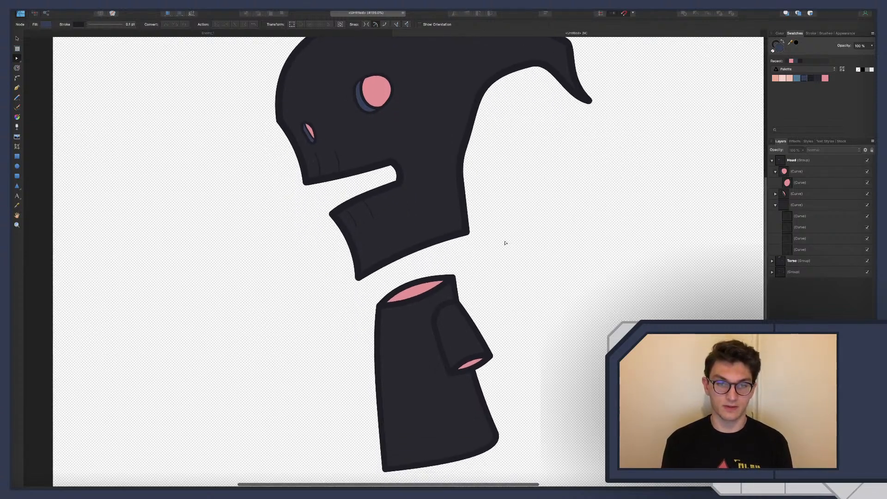
{"action": "left_click", "coordinate": [772, 160]}
{"action": "left_click", "coordinate": [772, 172]}
{"action": "left_click", "coordinate": [775, 182]}
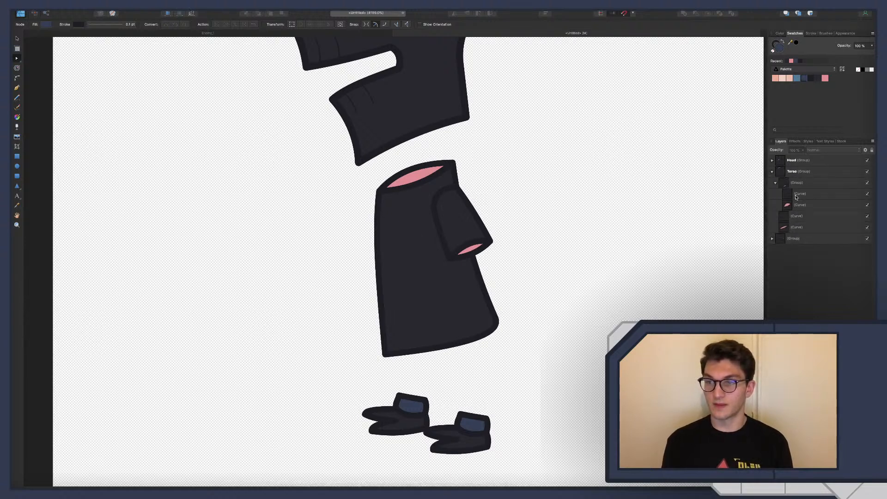
{"action": "left_click", "coordinate": [800, 194]}
{"action": "scroll", "coordinate": [382, 204], "scroll_direction": "up", "scroll_amount": 5}
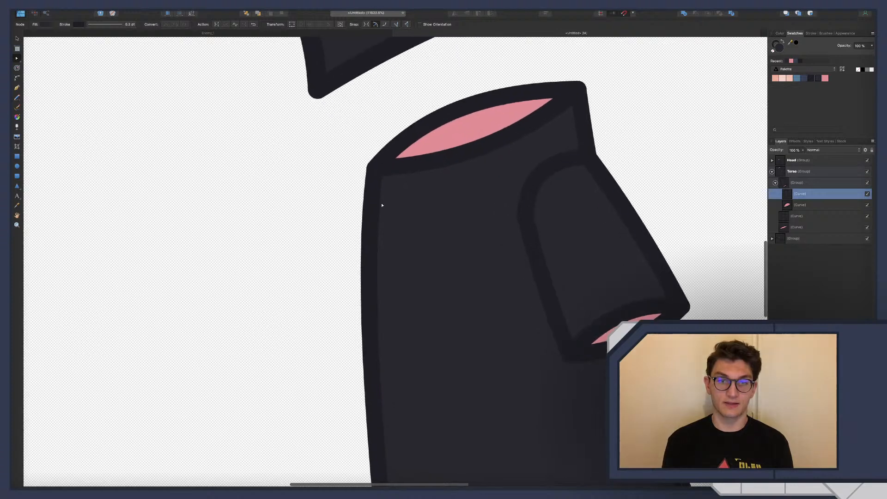
{"action": "scroll", "coordinate": [381, 205], "scroll_direction": "down", "scroll_amount": 2}
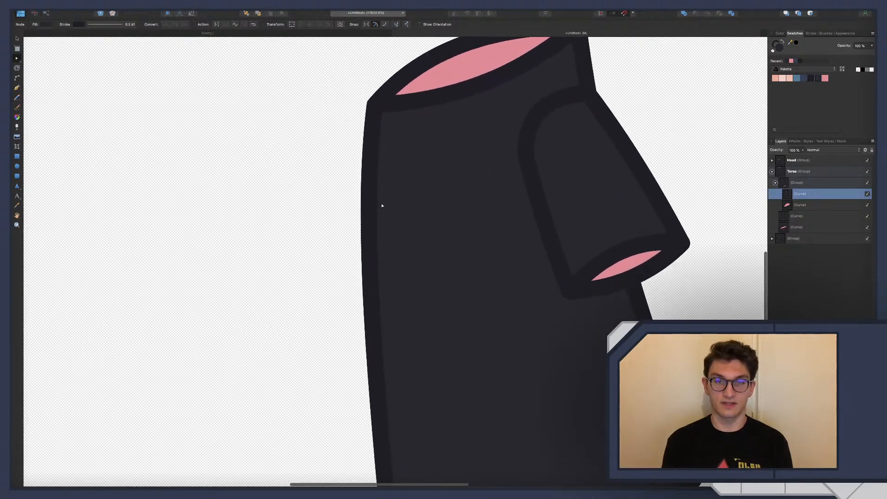
{"action": "scroll", "coordinate": [382, 205], "scroll_direction": "down", "scroll_amount": 3}
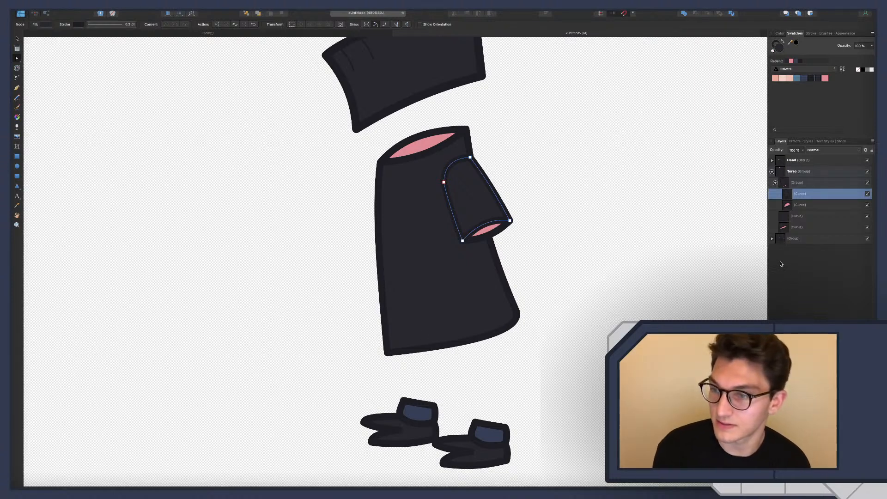
Add nodes near the front of the torso's hem and pull the middle of the section upward to form a narrow pointed slit
{"action": "left_click", "coordinate": [790, 216]}
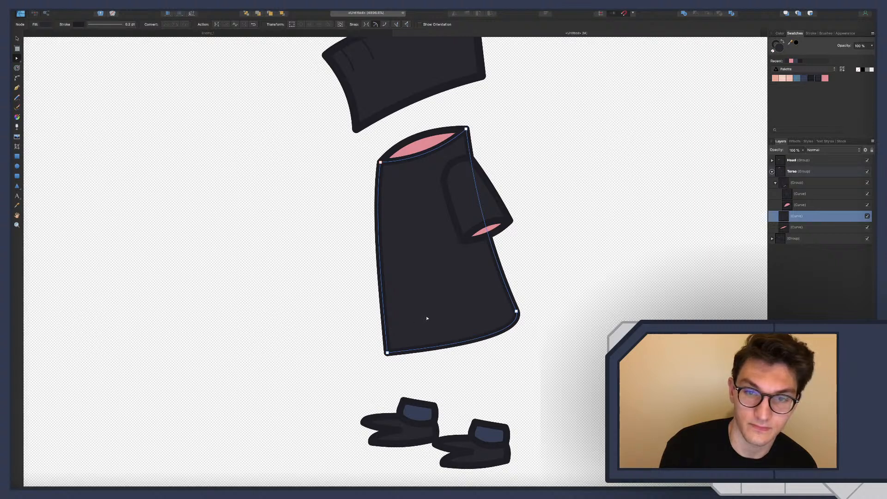
{"action": "left_click", "coordinate": [413, 350]}
{"action": "scroll", "coordinate": [418, 350], "scroll_direction": "up", "scroll_amount": 3, "text": "ctrl"}
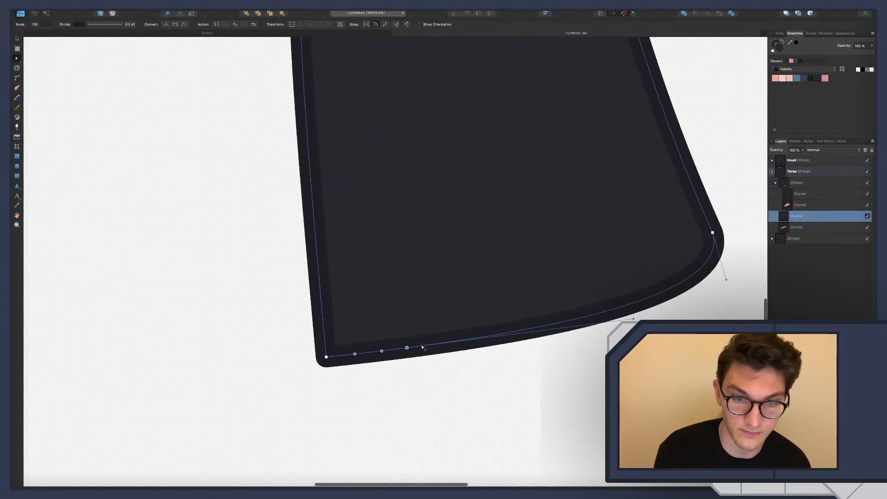
{"action": "left_click", "coordinate": [444, 343]}
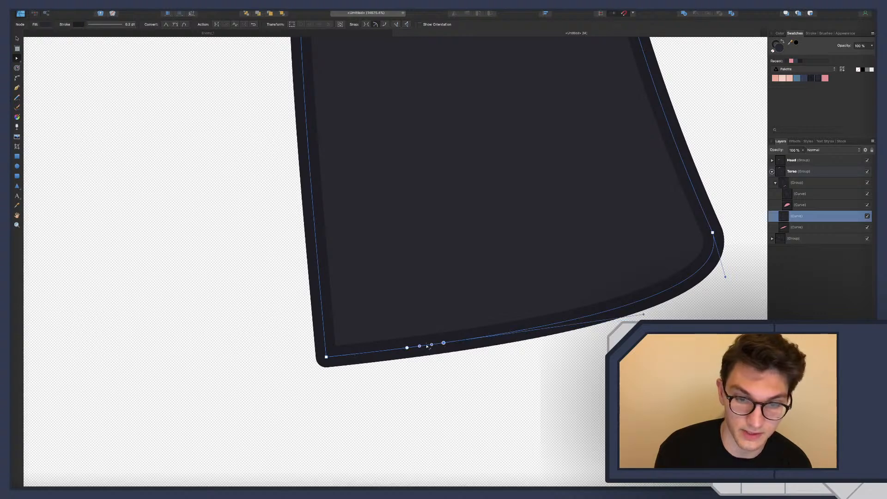
{"action": "left_click_drag", "start_coordinate": [426, 346], "coordinate": [423, 280]}
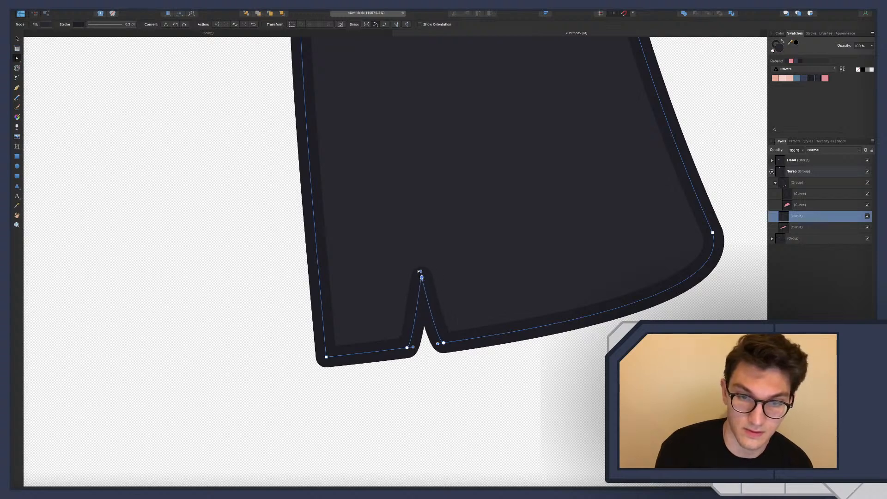
{"action": "left_click", "coordinate": [469, 379]}
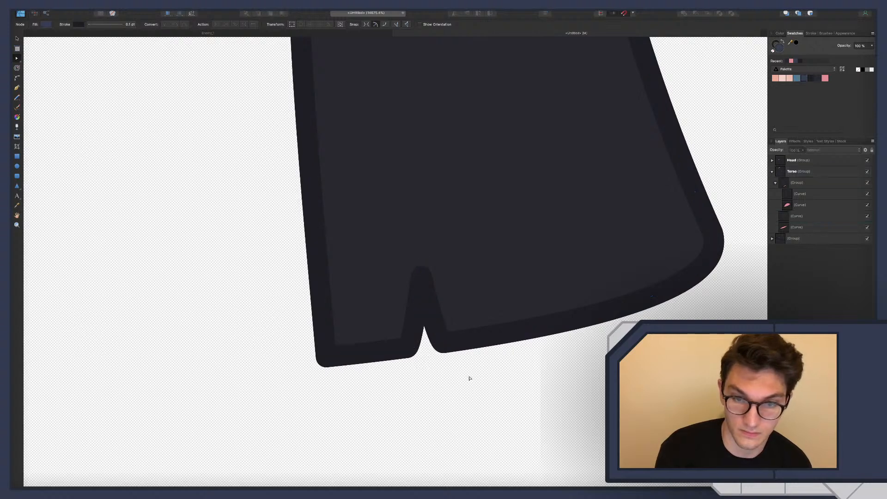
Examine the whole character's silhouette, from the hooked head to the slit hem and shoes, at several magnifications
{"action": "scroll", "coordinate": [469, 377], "scroll_direction": "down", "scroll_amount": 3, "text": "ctrl"}
{"action": "scroll", "coordinate": [469, 376], "scroll_direction": "down", "scroll_amount": 4, "text": "ctrl"}
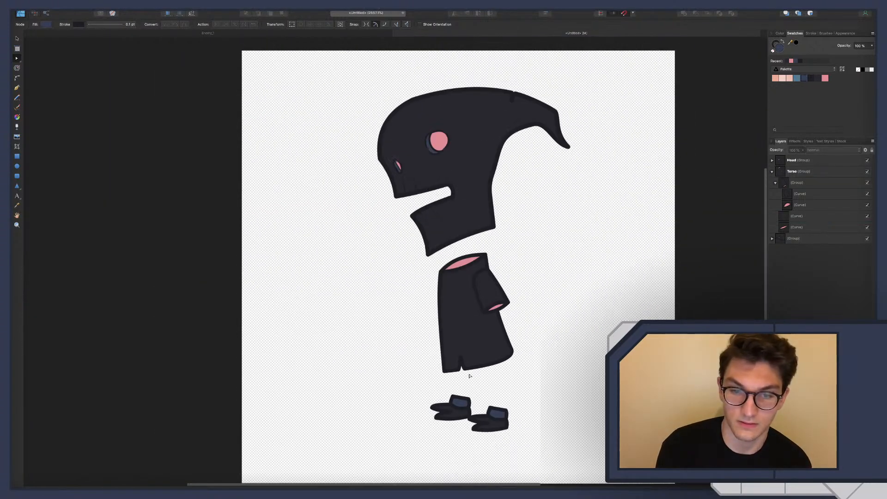
{"action": "scroll", "coordinate": [457, 326], "scroll_direction": "down", "scroll_amount": 3}
{"action": "scroll", "coordinate": [458, 327], "scroll_direction": "right", "scroll_amount": 3}
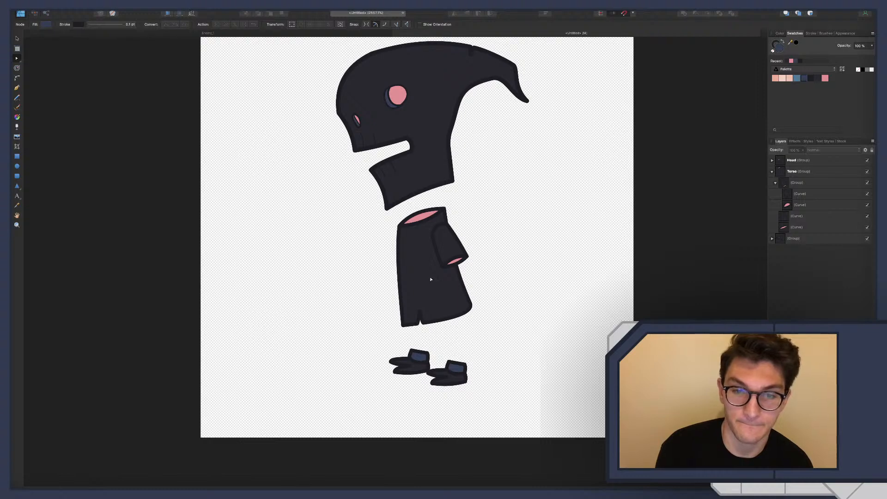
{"action": "scroll", "coordinate": [404, 257], "scroll_direction": "right", "scroll_amount": 1}
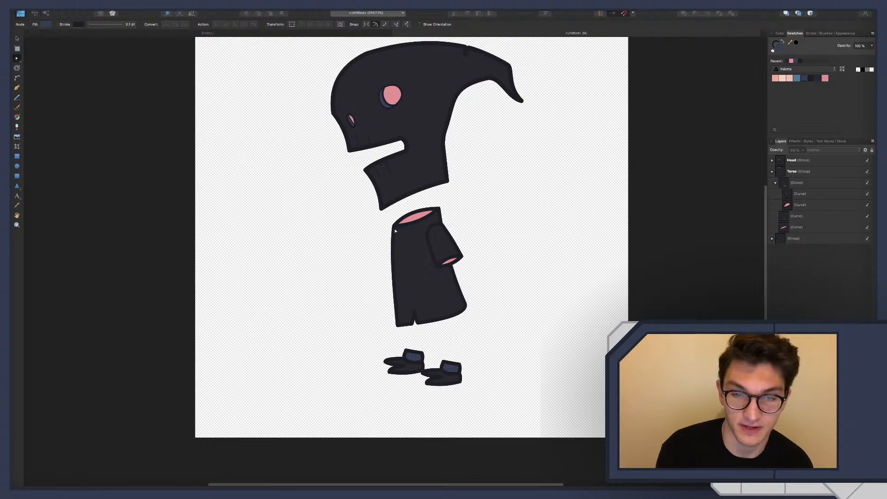
{"action": "scroll", "coordinate": [402, 259], "scroll_direction": "down", "scroll_amount": 1}
{"action": "scroll", "coordinate": [402, 258], "scroll_direction": "left", "scroll_amount": 1}
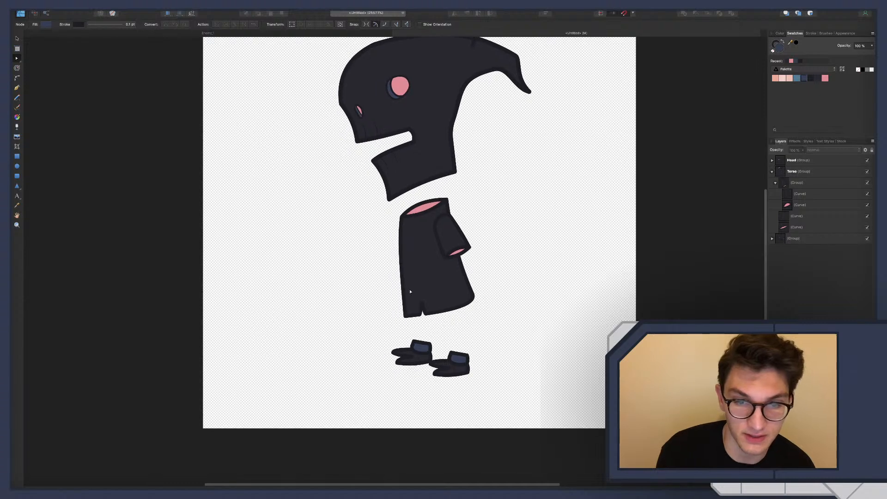
{"action": "scroll", "coordinate": [411, 291], "scroll_direction": "down", "scroll_amount": 1}
{"action": "scroll", "coordinate": [411, 290], "scroll_direction": "right", "scroll_amount": 1}
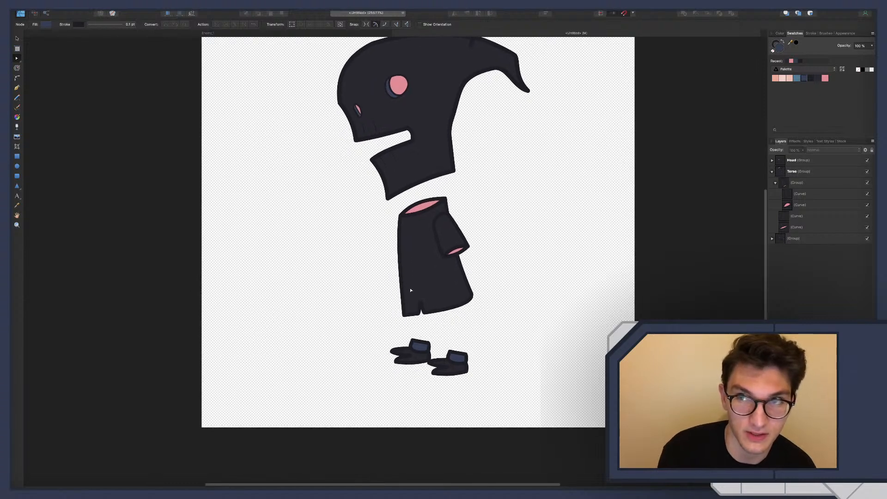
{"action": "scroll", "coordinate": [446, 316], "scroll_direction": "down", "scroll_amount": 5}
{"action": "scroll", "coordinate": [446, 315], "scroll_direction": "right", "scroll_amount": 2}
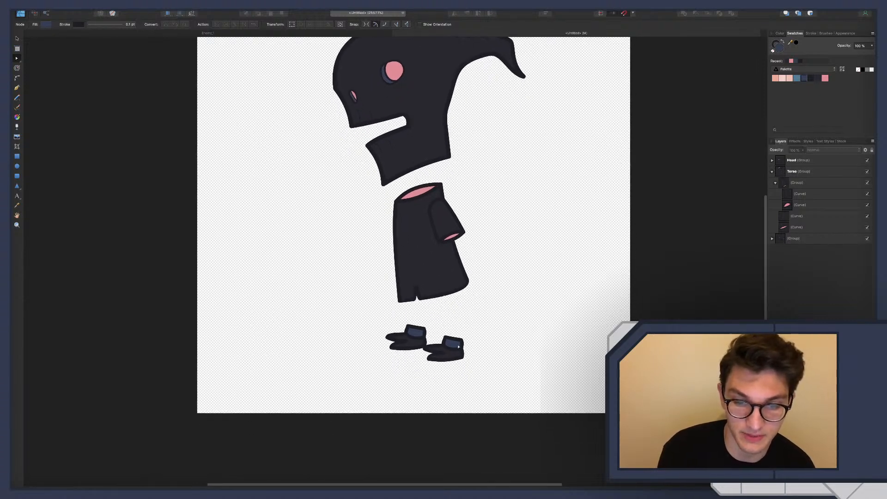
{"action": "scroll", "coordinate": [415, 316], "scroll_direction": "up", "scroll_amount": 4}
{"action": "scroll", "coordinate": [415, 317], "scroll_direction": "left", "scroll_amount": 1}
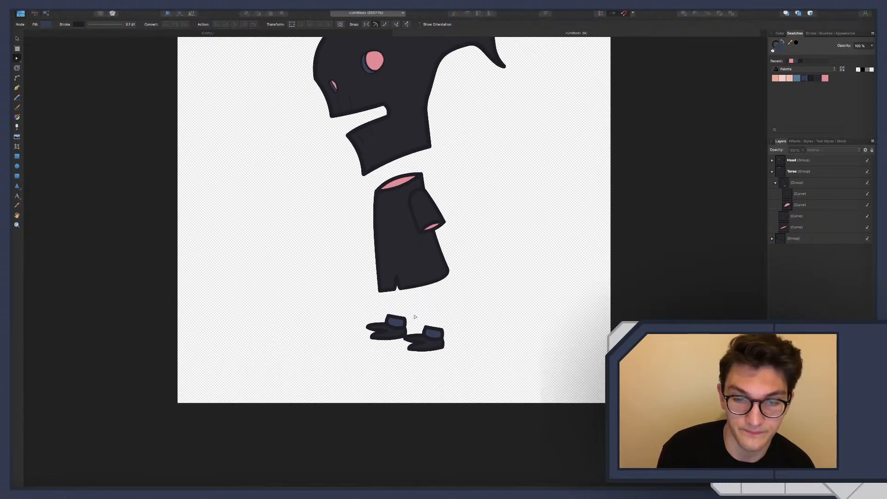
{"action": "scroll", "coordinate": [415, 317], "scroll_direction": "down", "scroll_amount": 5}
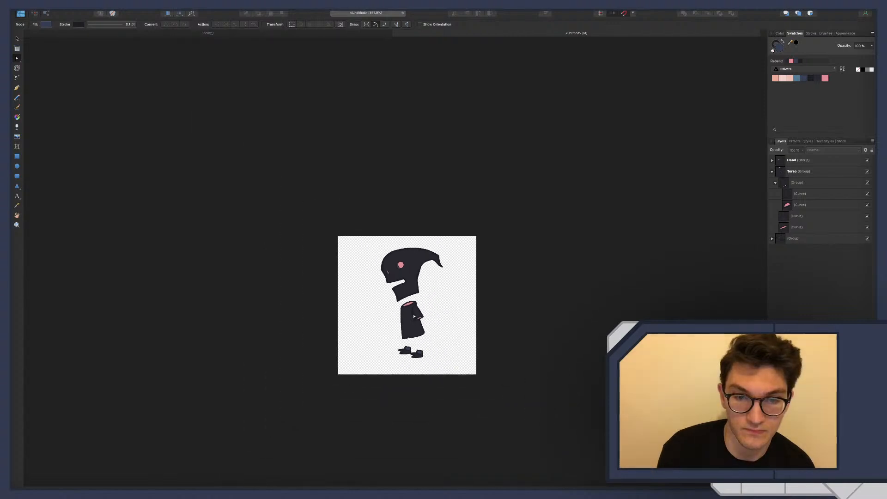
{"action": "scroll", "coordinate": [414, 316], "scroll_direction": "up", "scroll_amount": 2}
{"action": "scroll", "coordinate": [414, 316], "scroll_direction": "up", "scroll_amount": 1}
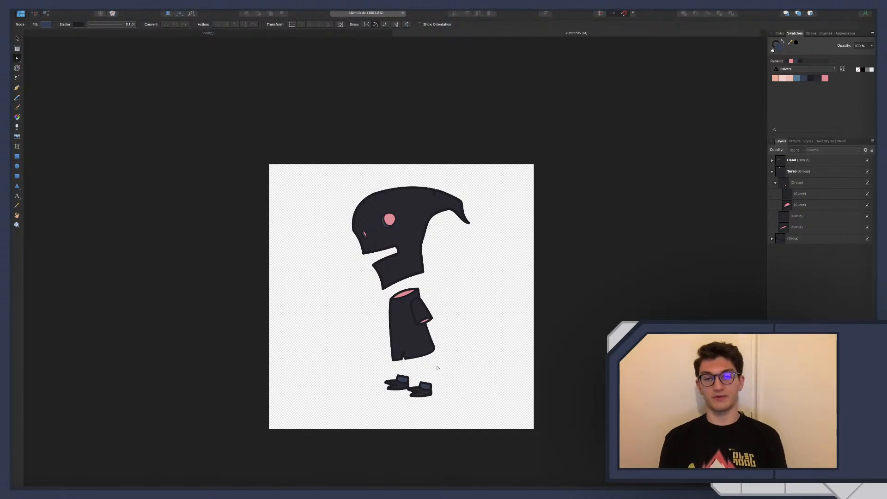
{"action": "scroll", "coordinate": [431, 335], "scroll_direction": "up", "scroll_amount": 3}
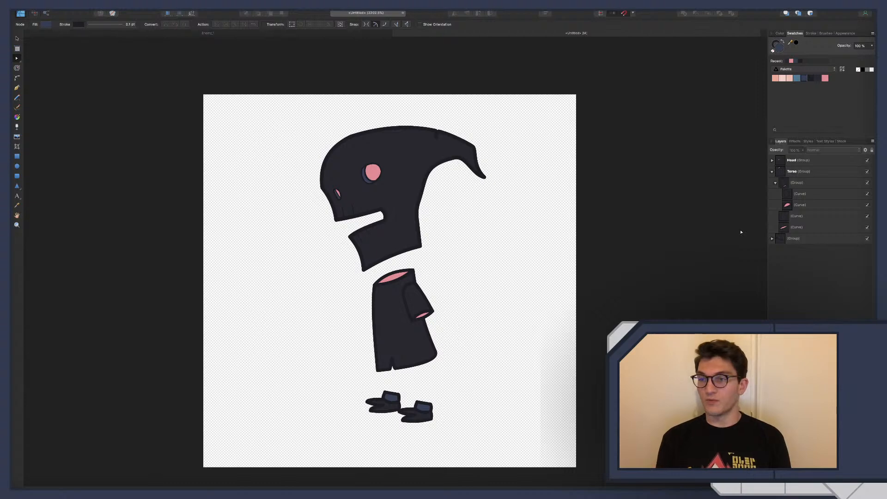
Collapse the Torso group and rotate the Head and Torso groups together slightly clockwise
{"action": "left_click", "coordinate": [771, 172]}
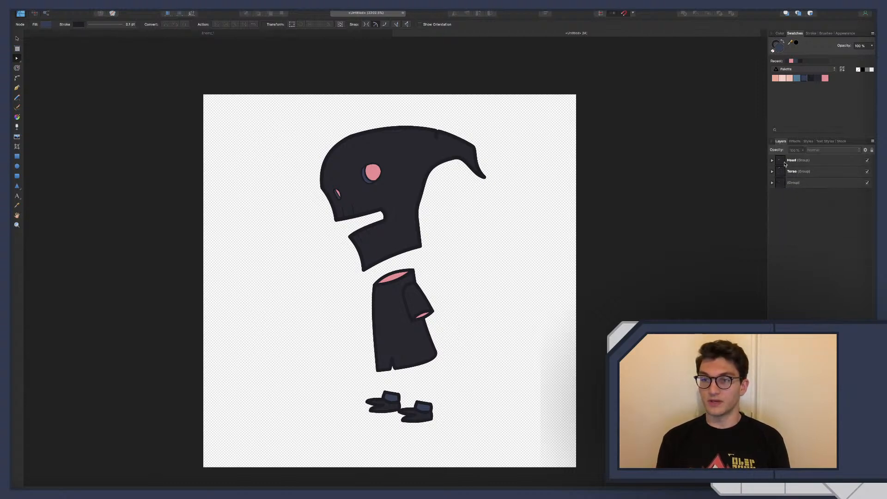
{"action": "left_click", "coordinate": [784, 162]}
{"action": "left_click", "coordinate": [785, 172], "text": "shift"}
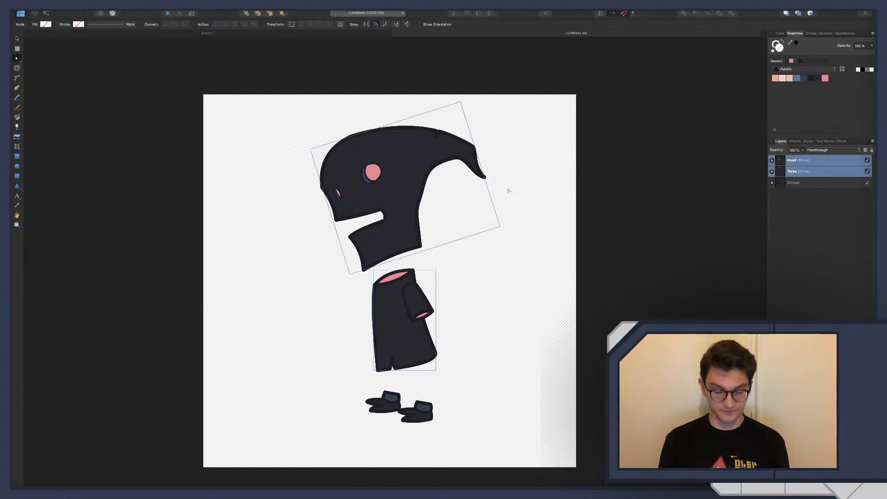
{"action": "key", "text": "v"}
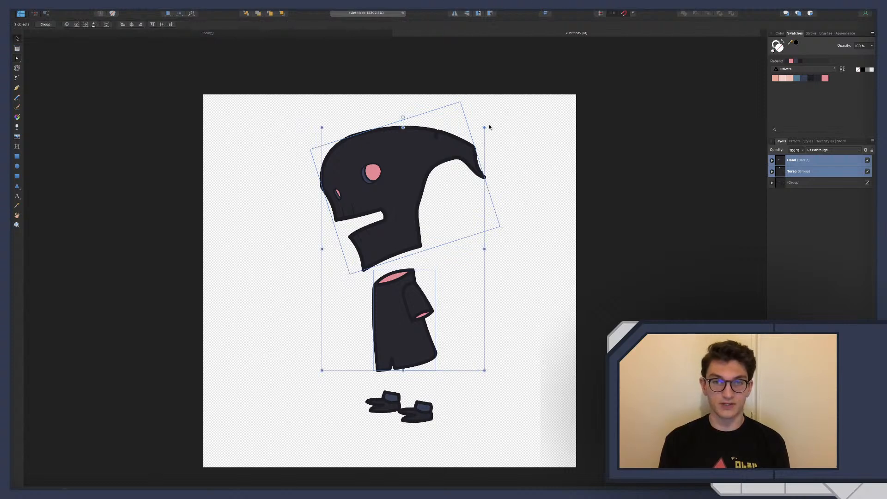
{"action": "left_click_drag", "start_coordinate": [489, 126], "coordinate": [497, 138]}
{"action": "left_click", "coordinate": [530, 234]}
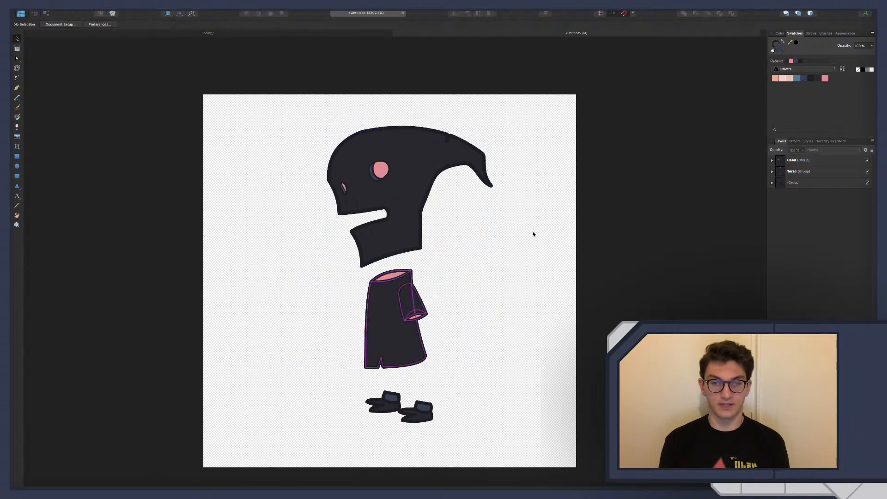
Move the shoes slightly forward and down beneath the torso, and group them with the Head and Torso groups
{"action": "left_click", "coordinate": [787, 186]}
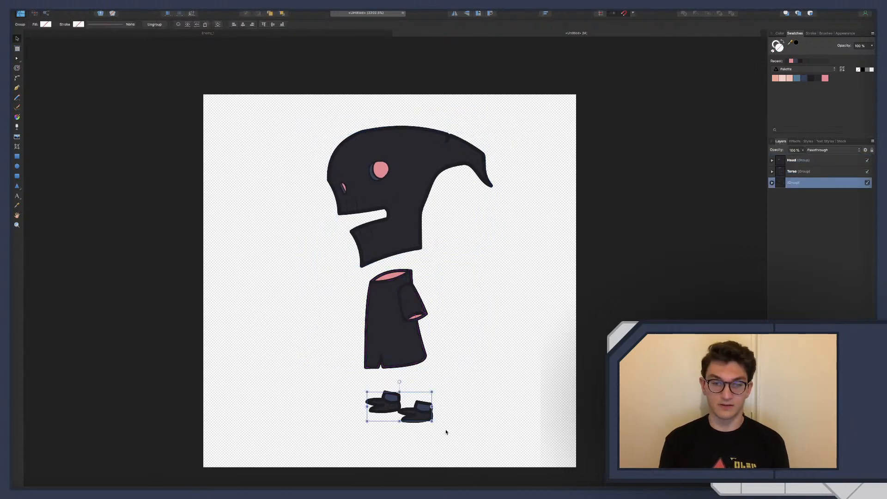
{"action": "mouse_move", "coordinate": [419, 415]}
{"action": "left_mouse_down"}
{"action": "mouse_move", "coordinate": [400, 420]}
{"action": "mouse_move", "coordinate": [416, 419]}
{"action": "mouse_move", "coordinate": [409, 420]}
{"action": "left_mouse_up"}
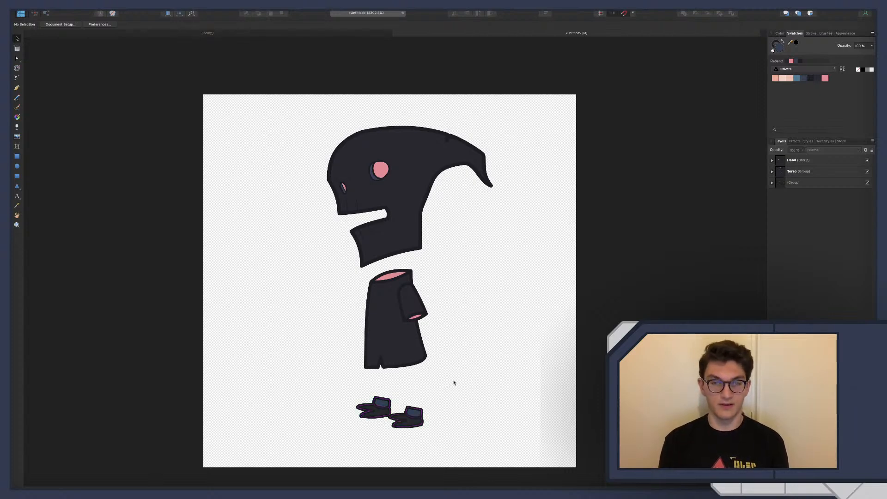
{"action": "left_click", "coordinate": [819, 161]}
{"action": "left_click", "coordinate": [808, 182], "text": "shift"}
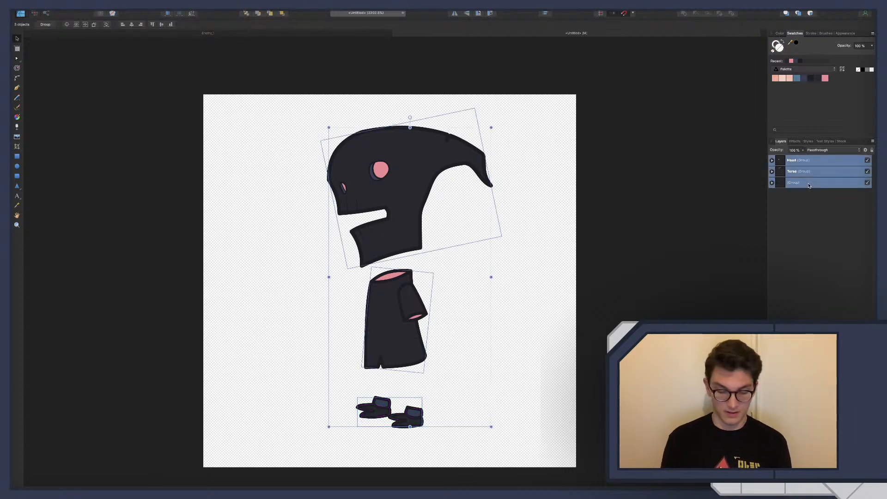
{"action": "key", "text": "ctrl+g"}
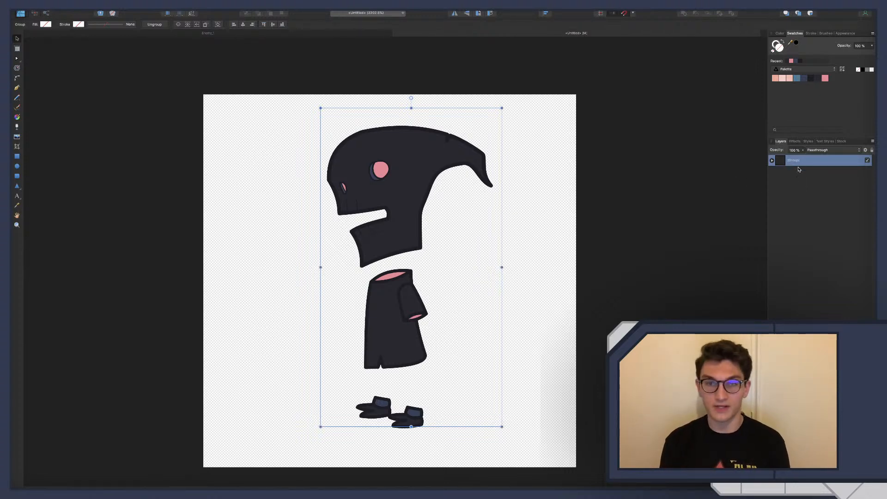
Center the character group horizontally and vertically, aligned to the spread
{"action": "left_click", "coordinate": [546, 13]}
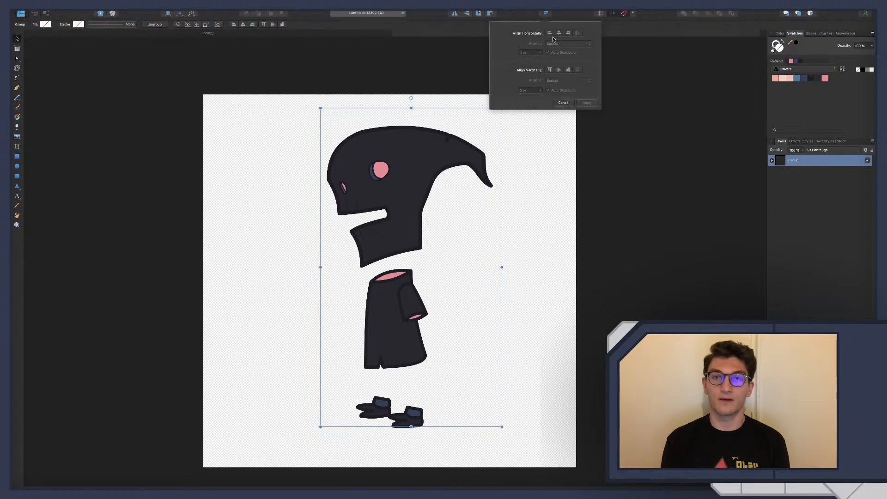
{"action": "left_click", "coordinate": [559, 32]}
{"action": "left_click", "coordinate": [559, 70]}
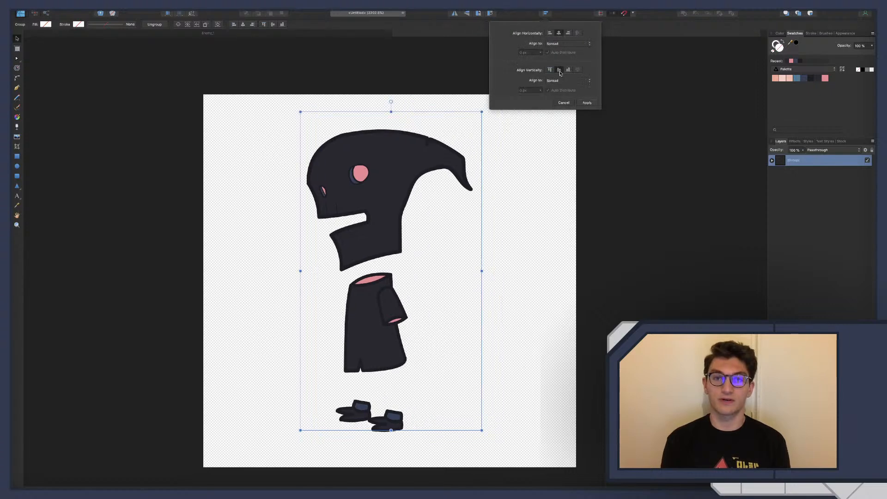
{"action": "left_click", "coordinate": [587, 102]}
Set the document width to 100 px with the objects anchored to the page center
{"action": "key", "text": "super+alt+p"}
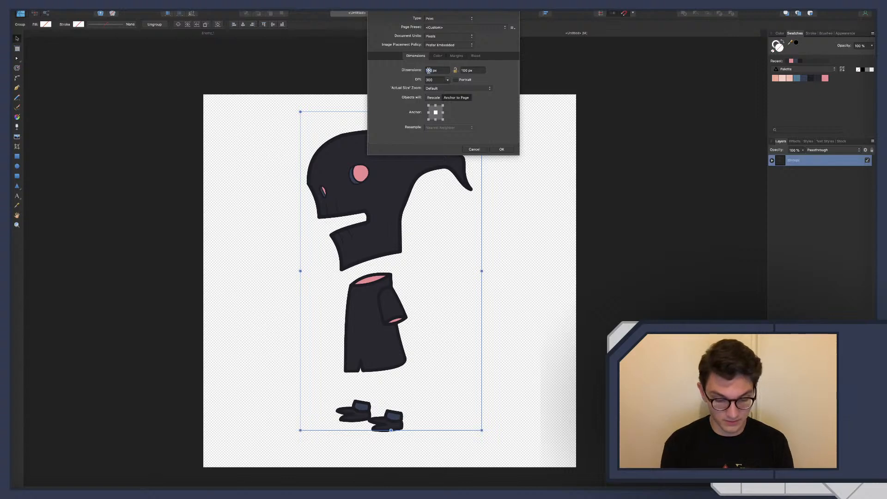
{"action": "type", "text": "100"}
{"action": "key", "text": "Return"}
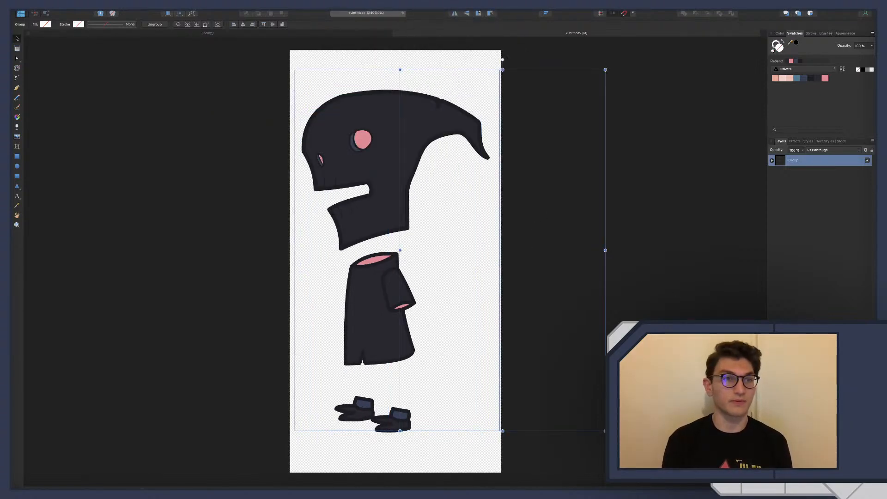
Preview the character in pixel view mode and return to the vector view
{"action": "left_click", "coordinate": [179, 14]}
{"action": "left_click", "coordinate": [183, 15]}
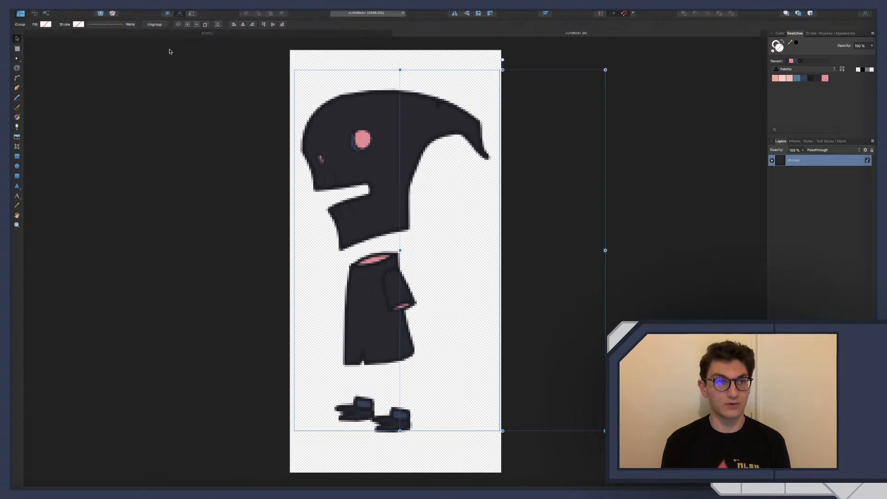
{"action": "left_click", "coordinate": [178, 15]}
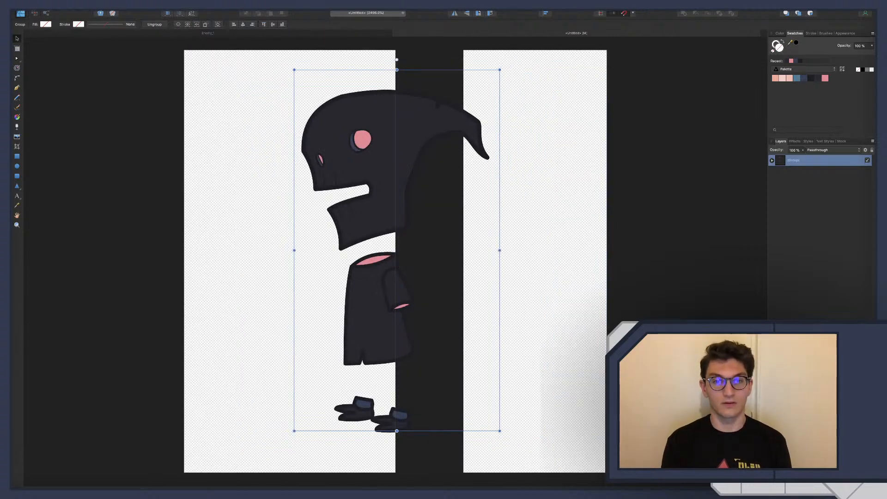
{"action": "left_click", "coordinate": [258, 222]}
{"action": "left_click", "coordinate": [388, 184]}
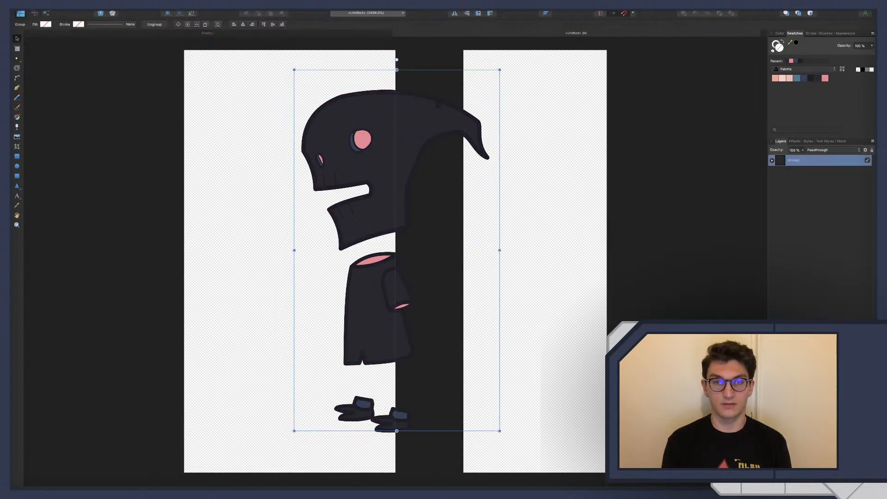
Hide the character group to check the bare page, show it again, and move the group to the page's middle
{"action": "left_click_drag", "start_coordinate": [388, 185], "coordinate": [411, 180]}
{"action": "left_click", "coordinate": [455, 468]}
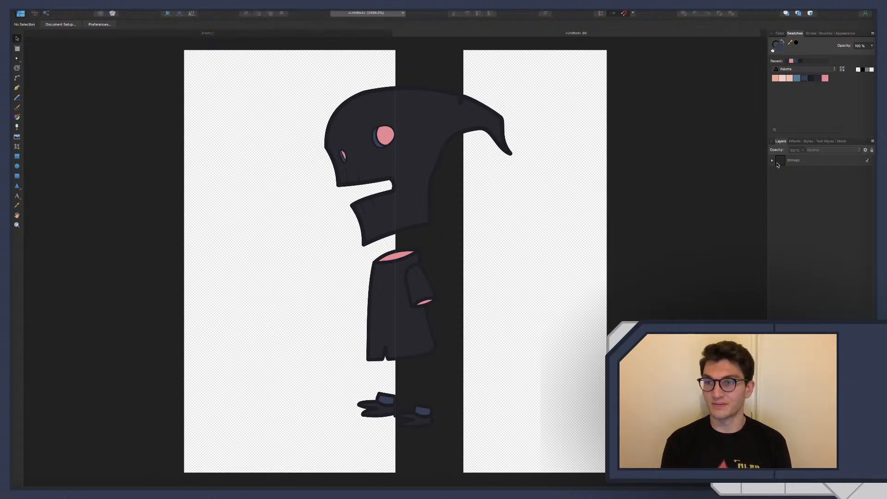
{"action": "left_click", "coordinate": [868, 161]}
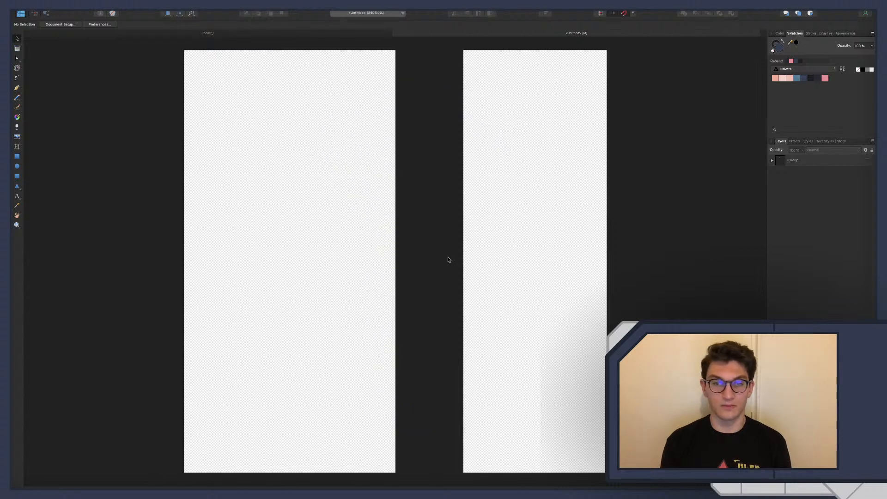
{"action": "scroll", "coordinate": [454, 257], "scroll_direction": "down", "scroll_amount": 8}
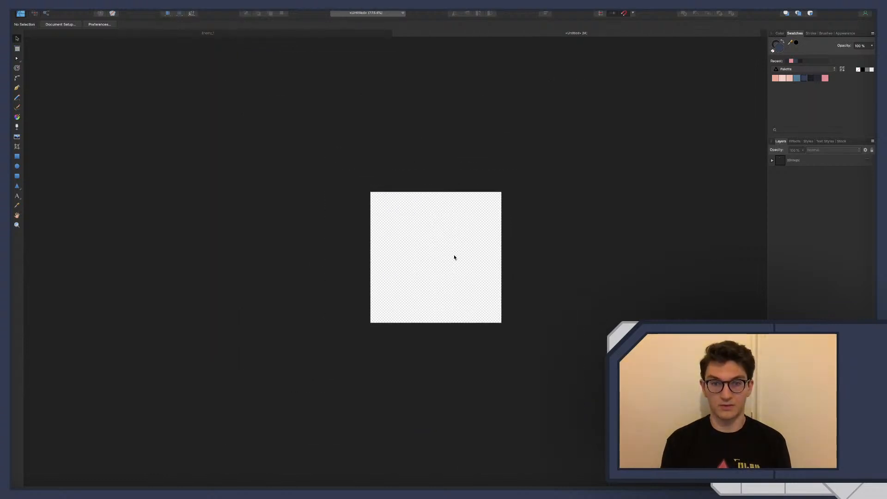
{"action": "scroll", "coordinate": [454, 257], "scroll_direction": "up", "scroll_amount": 3}
{"action": "scroll", "coordinate": [454, 257], "scroll_direction": "up", "scroll_amount": 2}
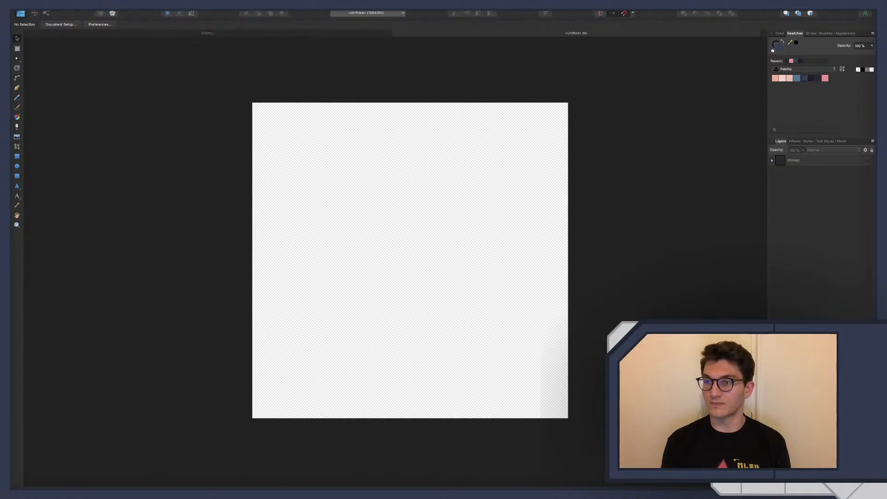
{"action": "left_click", "coordinate": [868, 161]}
{"action": "left_click", "coordinate": [421, 224]}
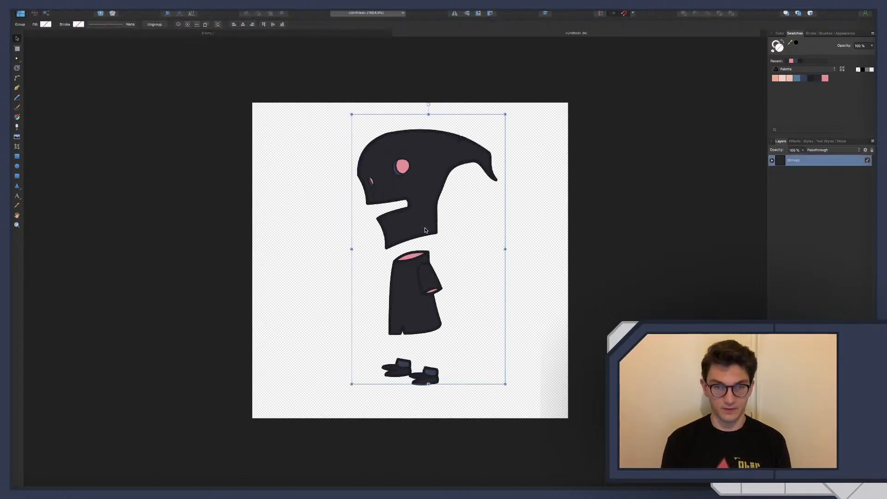
{"action": "left_click_drag", "start_coordinate": [420, 224], "coordinate": [410, 233]}
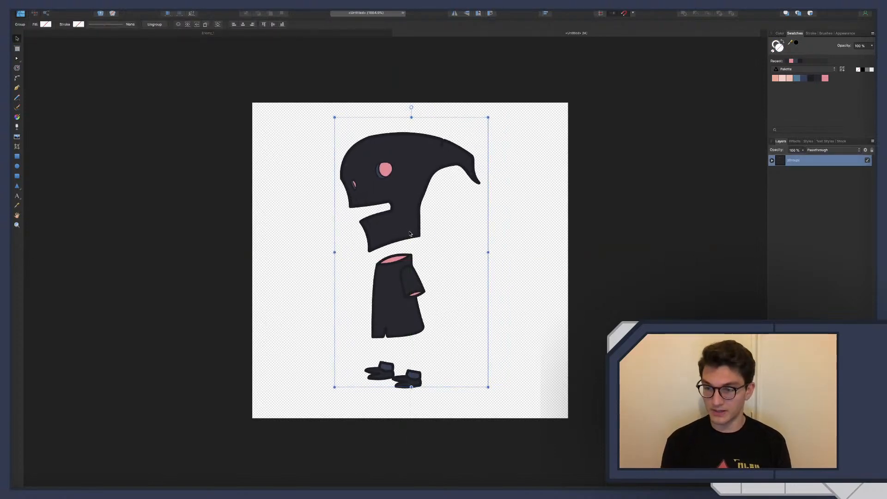
Set the document height to 90 px with the objects anchored to the page center
{"action": "key", "text": "super+alt+p"}
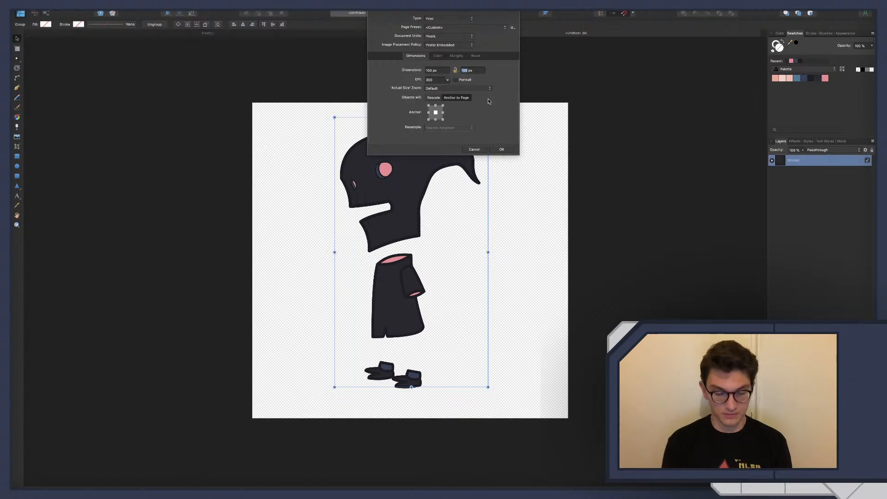
{"action": "type", "text": "90"}
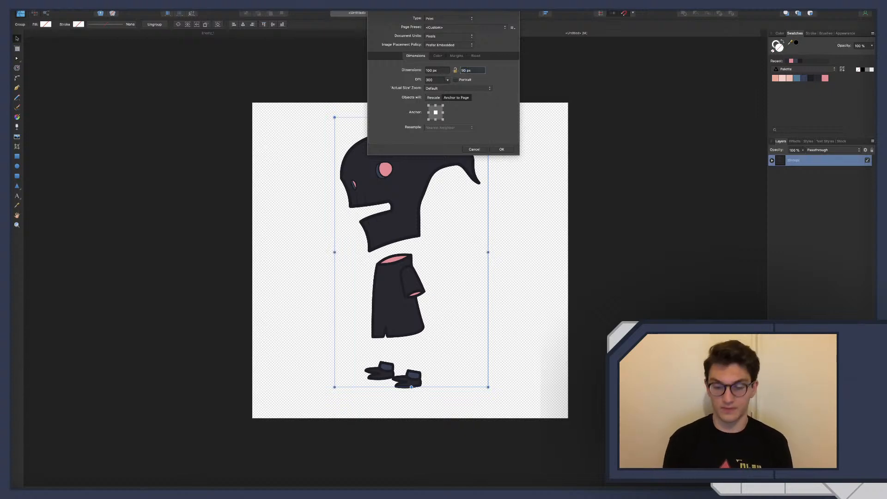
{"action": "key", "text": "Return"}
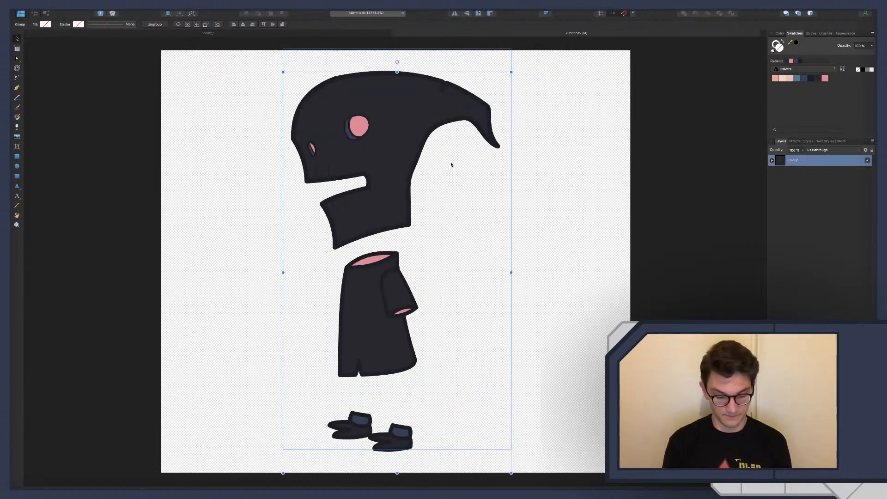
{"action": "scroll", "coordinate": [451, 166], "scroll_direction": "down", "scroll_amount": 5}
{"action": "scroll", "coordinate": [451, 166], "scroll_direction": "up", "scroll_amount": 3}
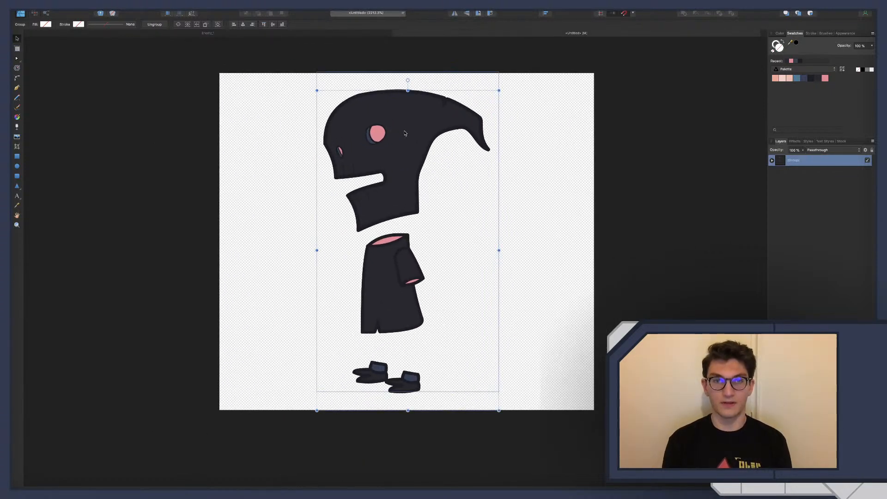
{"action": "key", "text": "super+alt+p"}
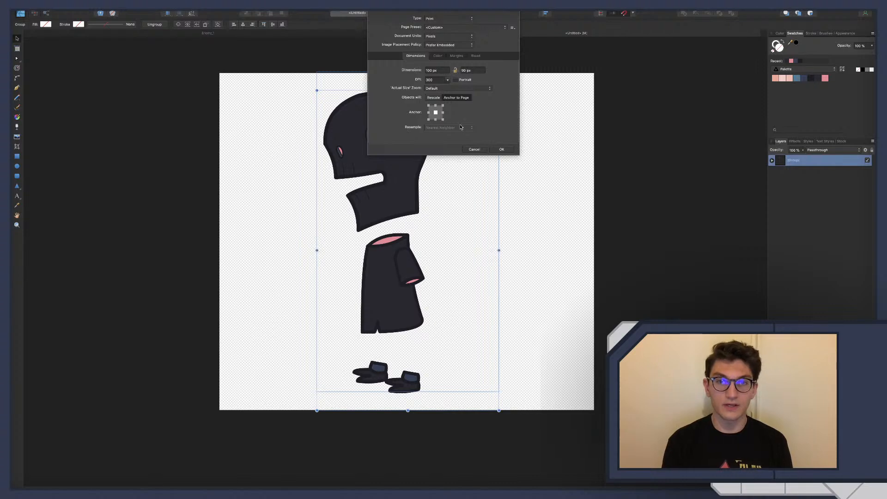
{"action": "left_click", "coordinate": [474, 149]}
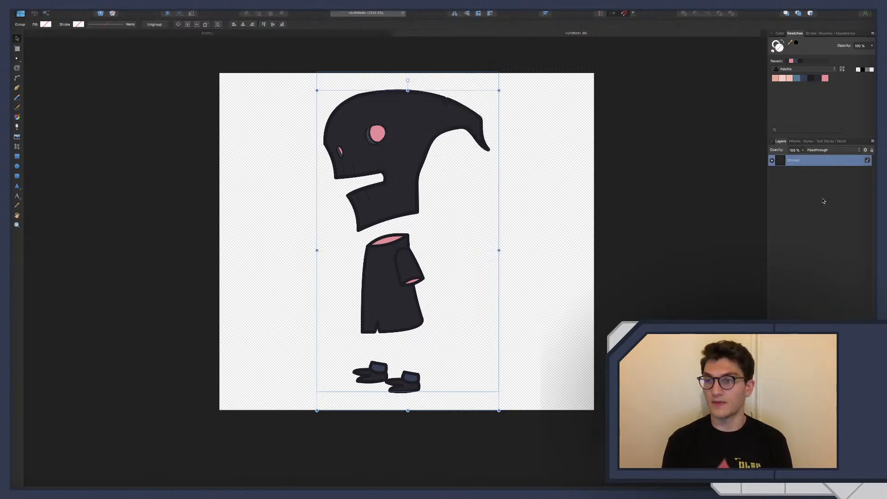
Enlarge the character group slightly about its center and center it horizontally and vertically on the spread
{"action": "left_click", "coordinate": [808, 186]}
{"action": "left_click", "coordinate": [468, 138]}
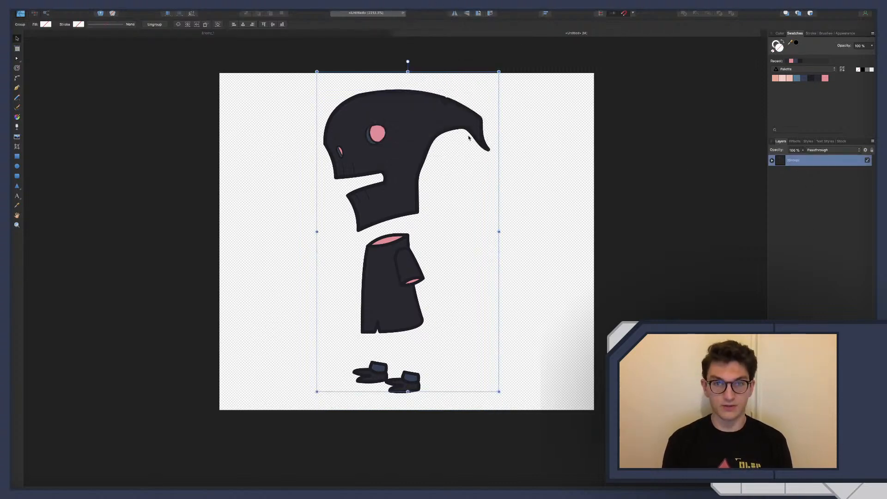
{"action": "left_click_drag", "start_coordinate": [445, 129], "coordinate": [438, 133]}
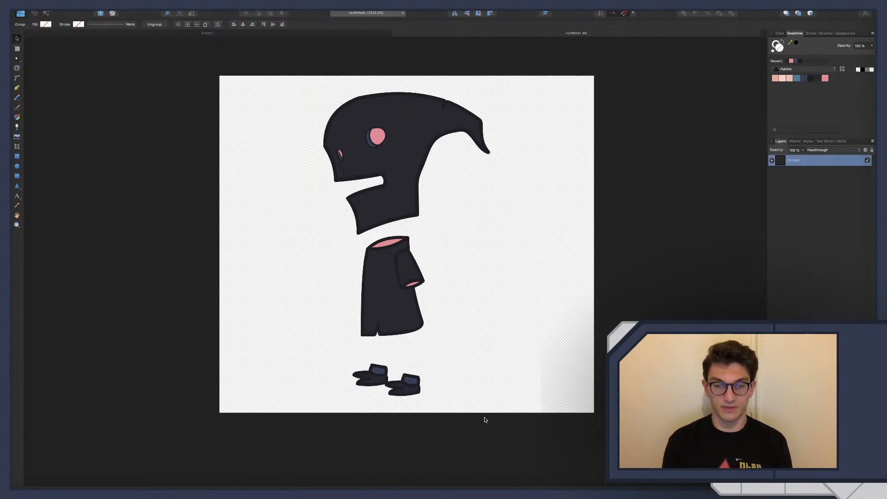
{"action": "mouse_move", "coordinate": [499, 395]}
{"action": "left_mouse_down"}
{"action": "mouse_move", "coordinate": [511, 411]}
{"action": "mouse_move", "coordinate": [483, 377]}
{"action": "mouse_move", "coordinate": [509, 413]}
{"action": "mouse_move", "coordinate": [505, 404]}
{"action": "left_mouse_up"}
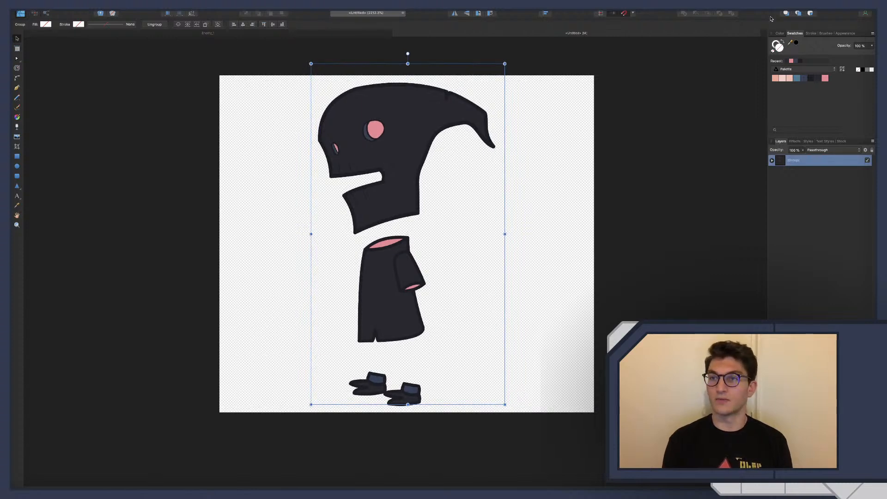
{"action": "left_click", "coordinate": [546, 13]}
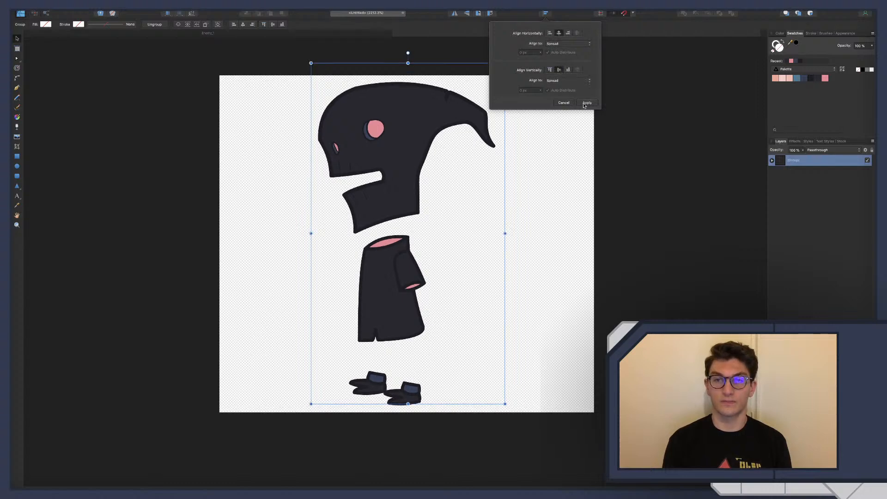
{"action": "left_click", "coordinate": [586, 103]}
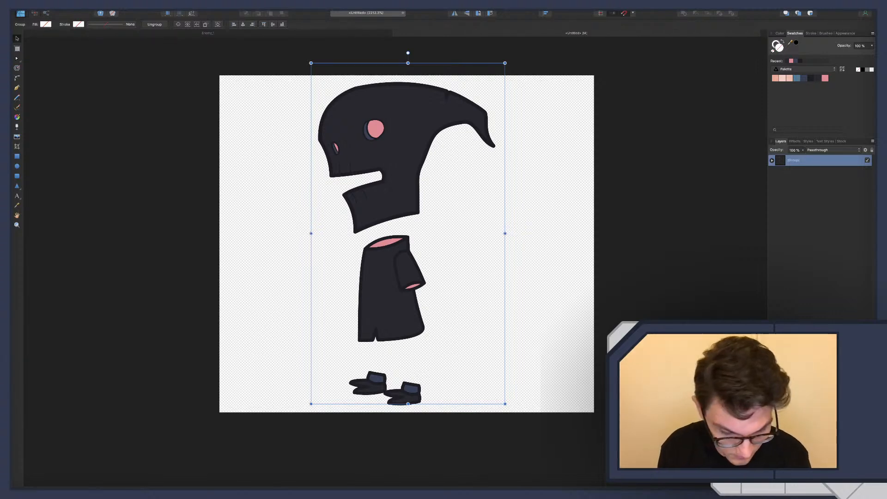
Reduce the character group's height slightly to match the page height, and center it on the spread in both directions
{"action": "key", "text": "Return"}
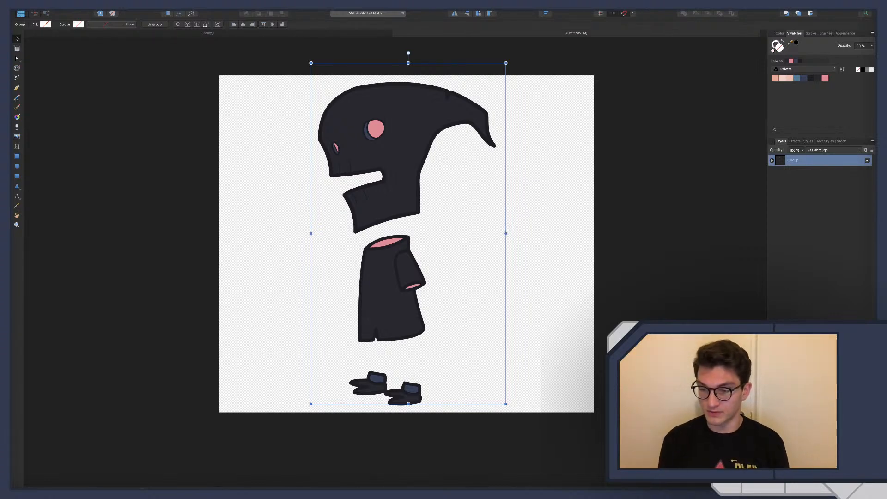
{"action": "key", "text": "Return"}
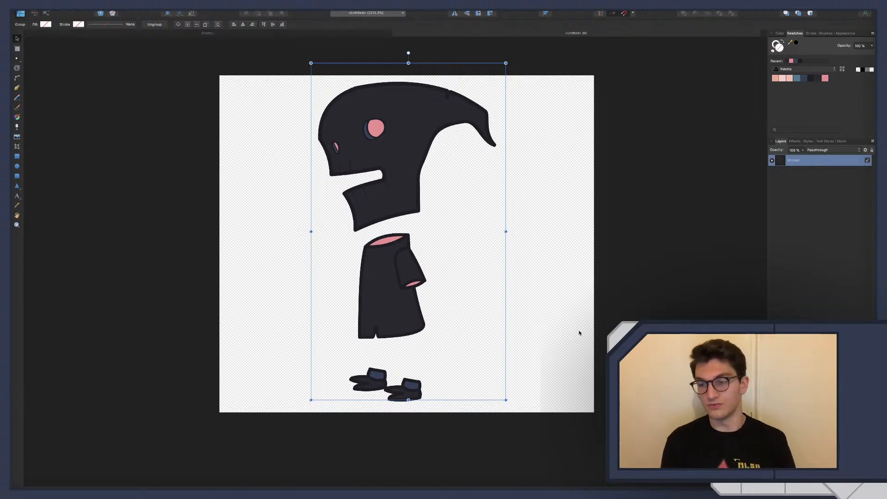
{"action": "key", "text": "Escape"}
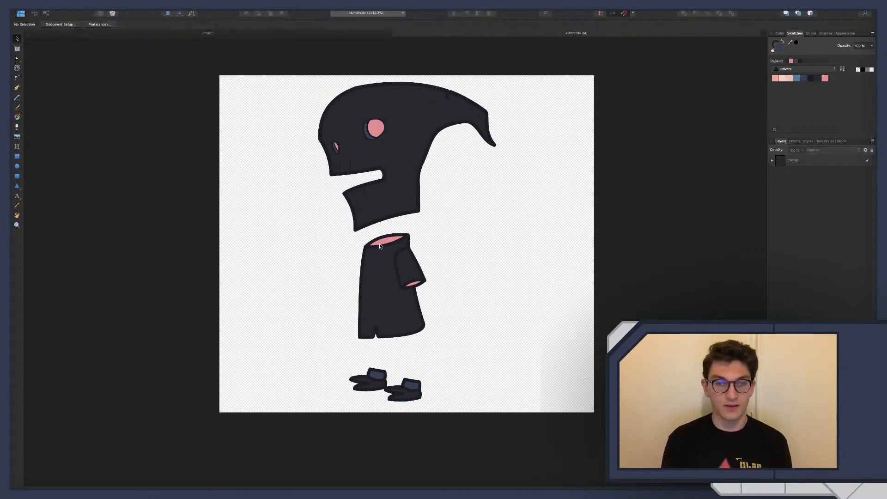
{"action": "left_click", "coordinate": [395, 149]}
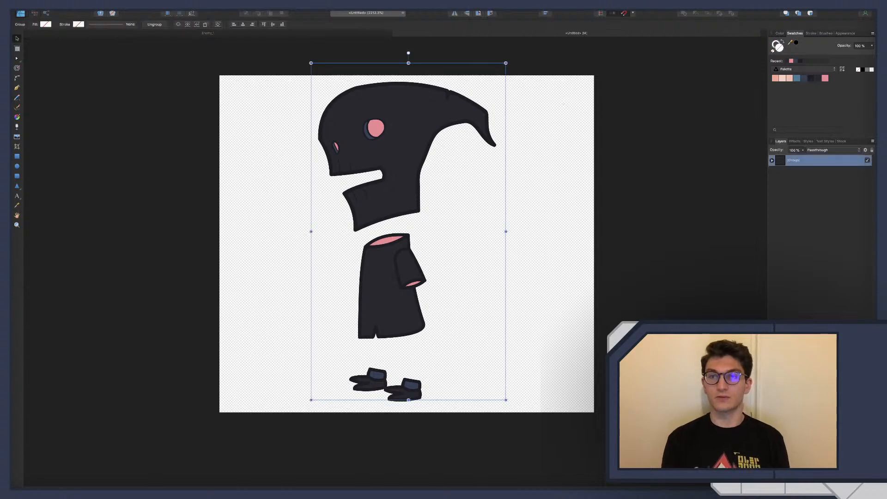
{"action": "left_click", "coordinate": [546, 15]}
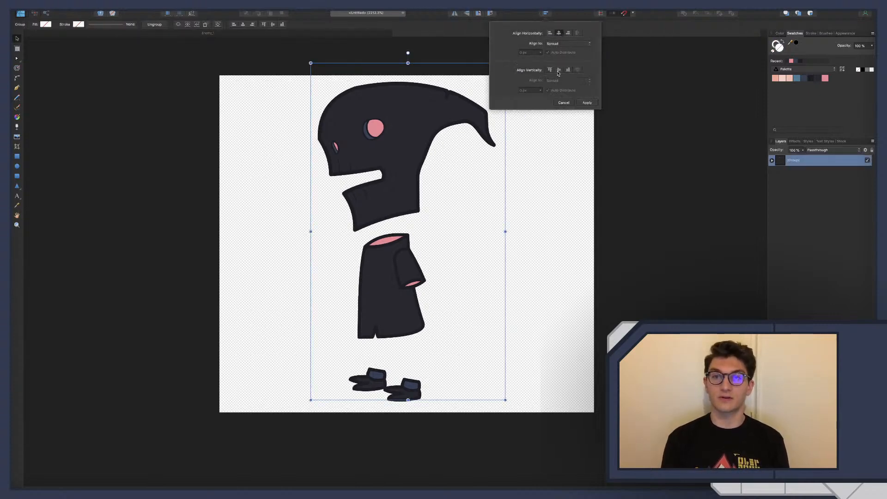
{"action": "left_click", "coordinate": [579, 101]}
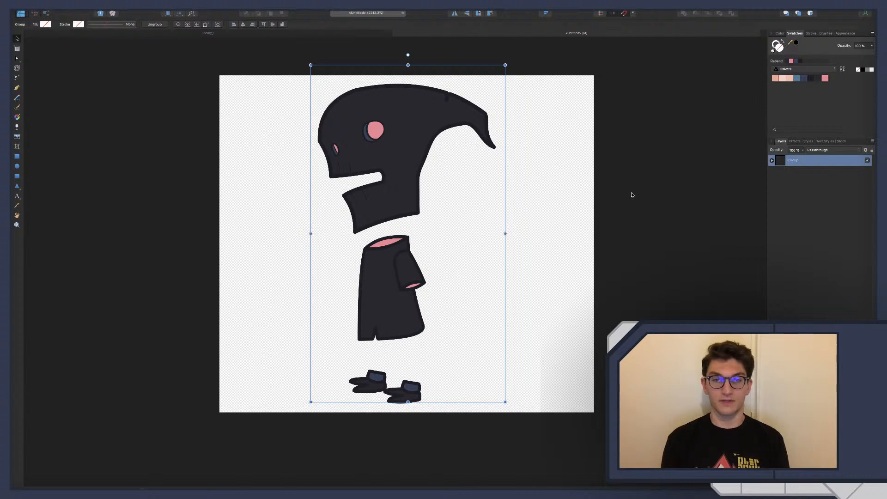
{"action": "left_click", "coordinate": [609, 198]}
Set the document width to 70 px with the objects anchored to the page center
{"action": "key", "text": "alt+super+p"}
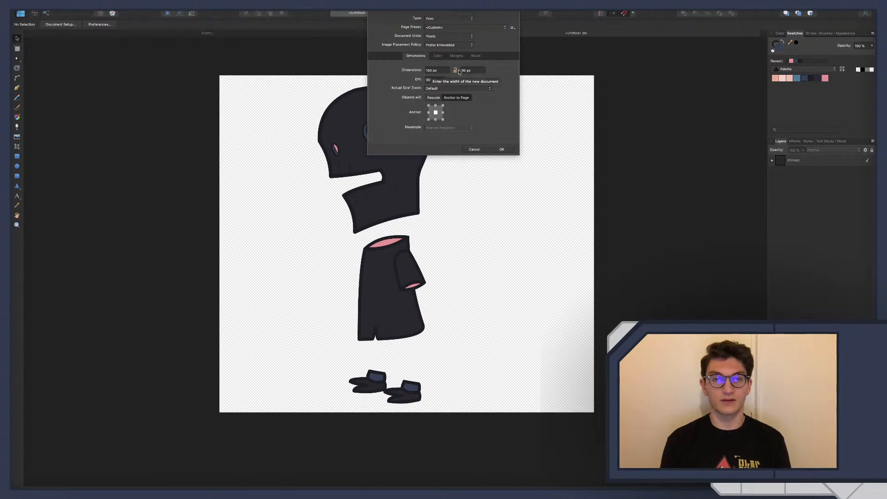
{"action": "left_click_drag", "start_coordinate": [443, 71], "coordinate": [426, 69]}
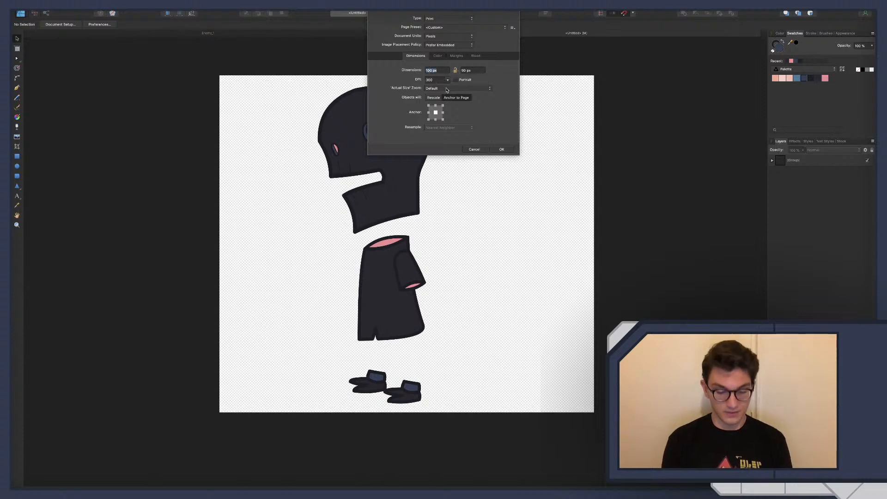
{"action": "type", "text": "2"}
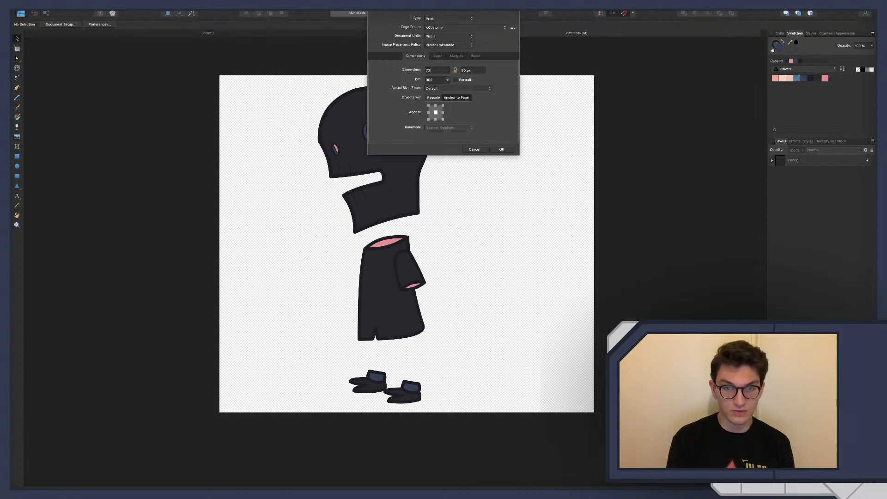
{"action": "type", "text": "0"}
{"action": "key", "text": "Return"}
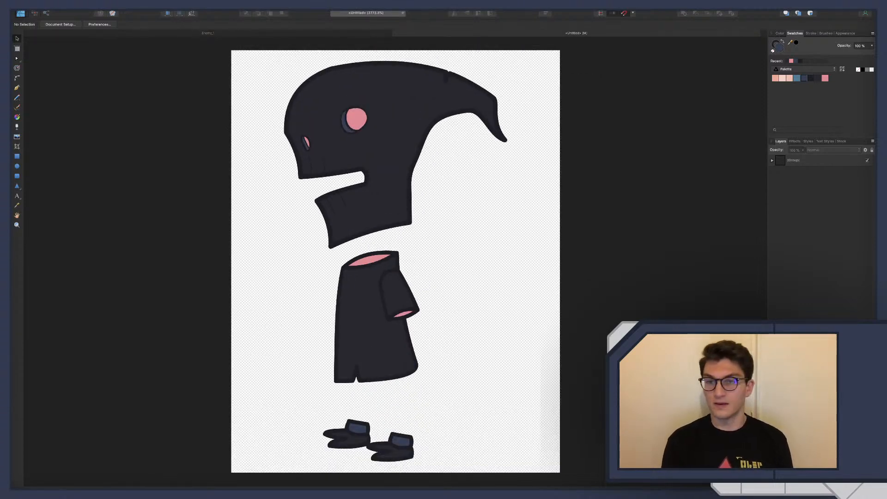
Align the character group to the spread's horizontal and vertical center on the narrowed page, and deselect it
{"action": "left_click", "coordinate": [831, 161]}
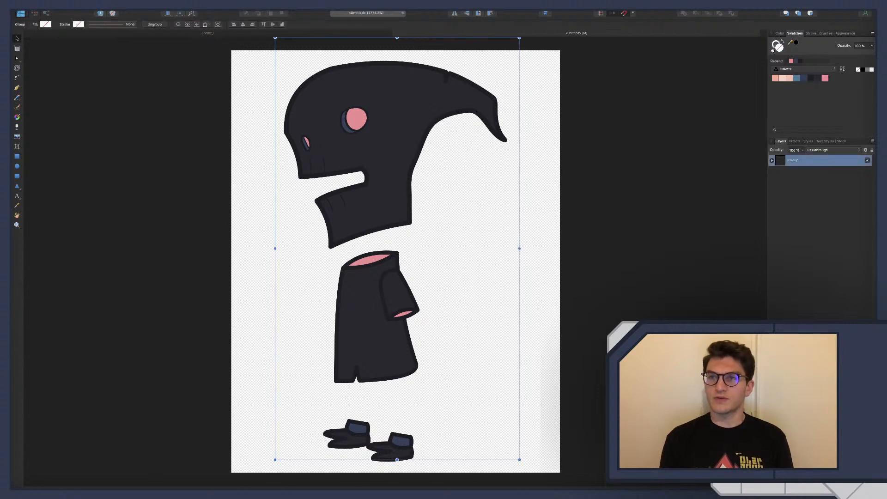
{"action": "left_click", "coordinate": [545, 13]}
{"action": "left_click", "coordinate": [559, 33]}
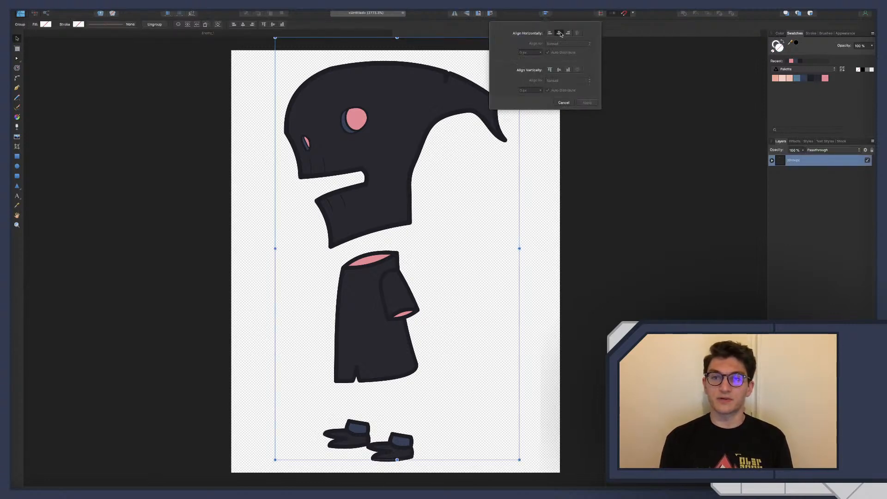
{"action": "left_click", "coordinate": [587, 102]}
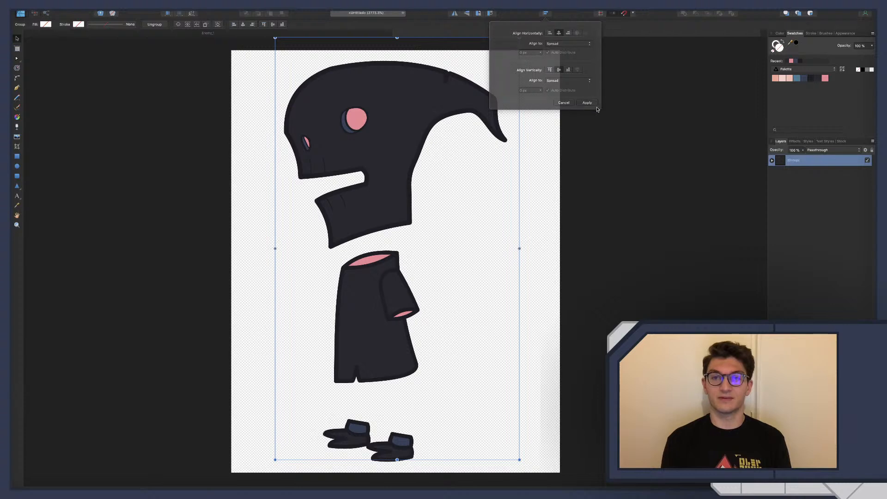
{"action": "left_click", "coordinate": [789, 184]}
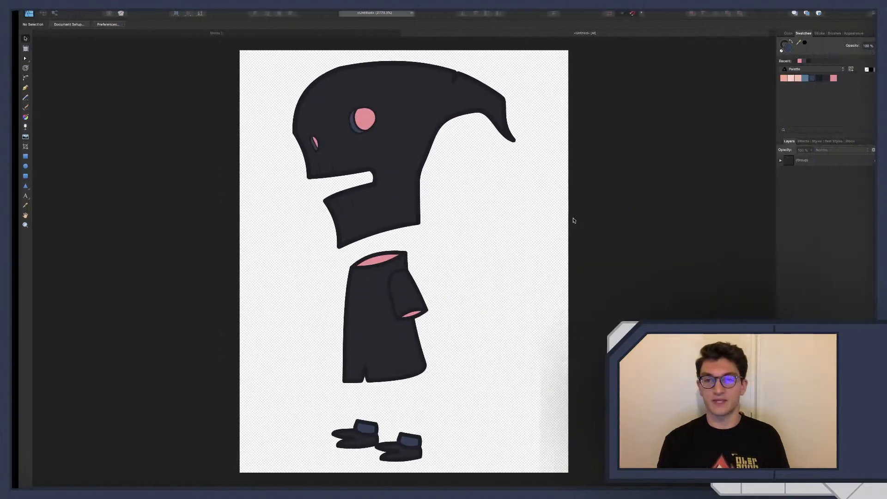
Duplicate the character group, hide the upper copy, and select the lower group
{"action": "left_click", "coordinate": [794, 160]}
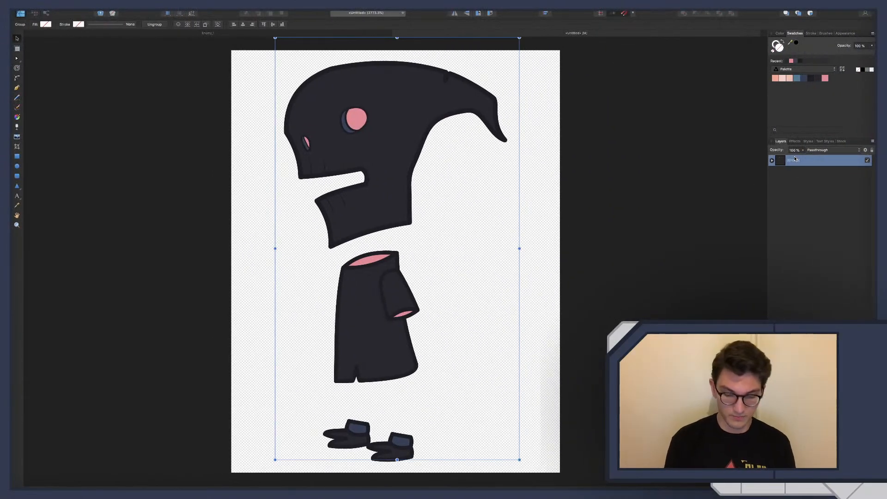
{"action": "key", "text": "super+j"}
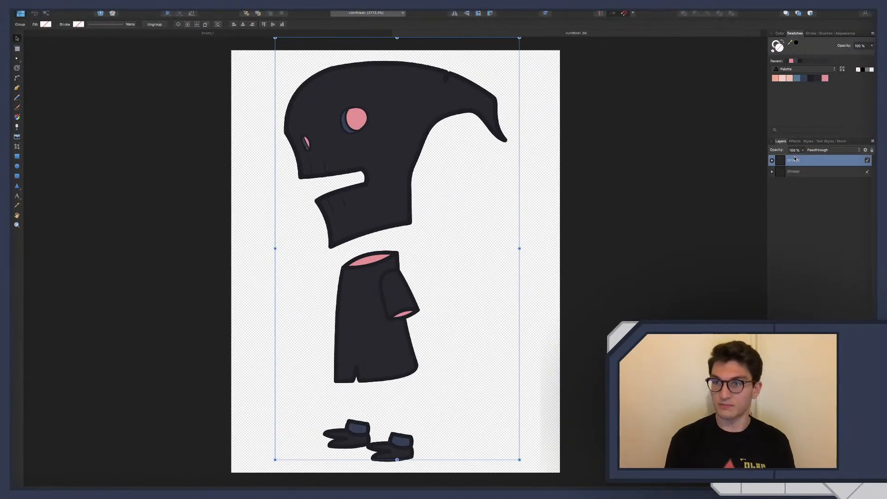
{"action": "left_click", "coordinate": [867, 161]}
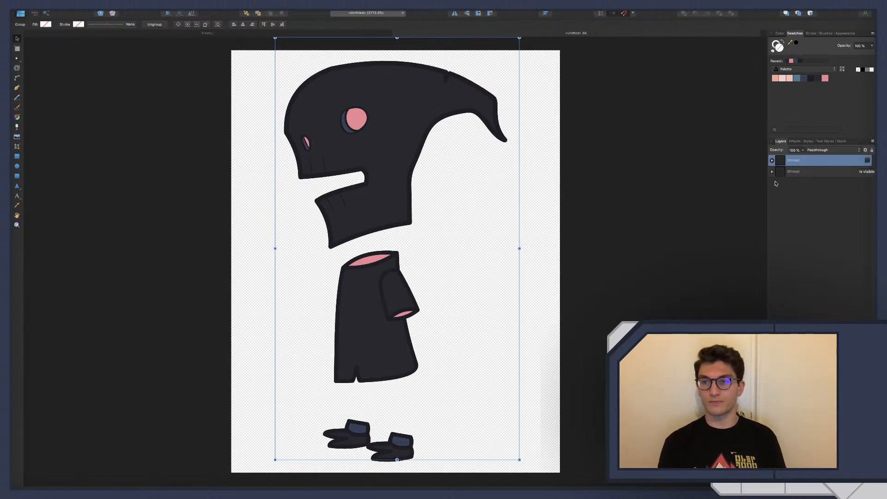
{"action": "left_click", "coordinate": [805, 174]}
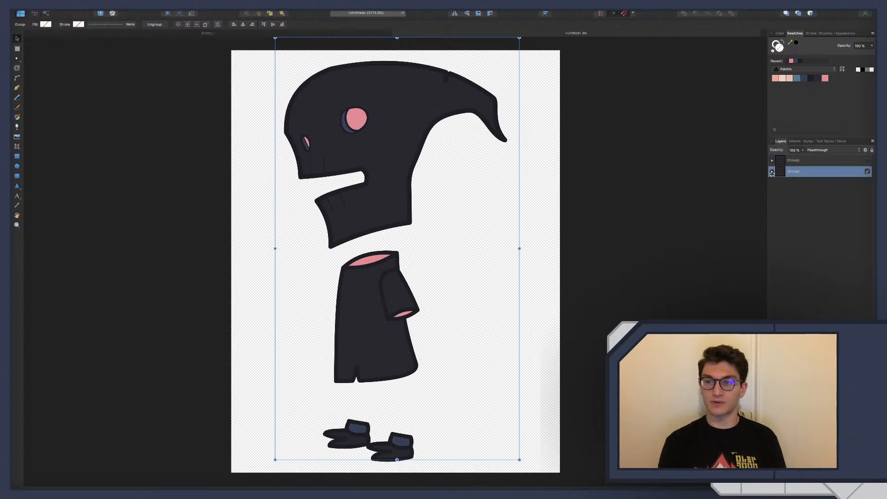
Rename the visible lower character group as Exploded and the hidden upper group as Normal
{"action": "double_click", "coordinate": [793, 173]}
{"action": "type", "text": "E"}
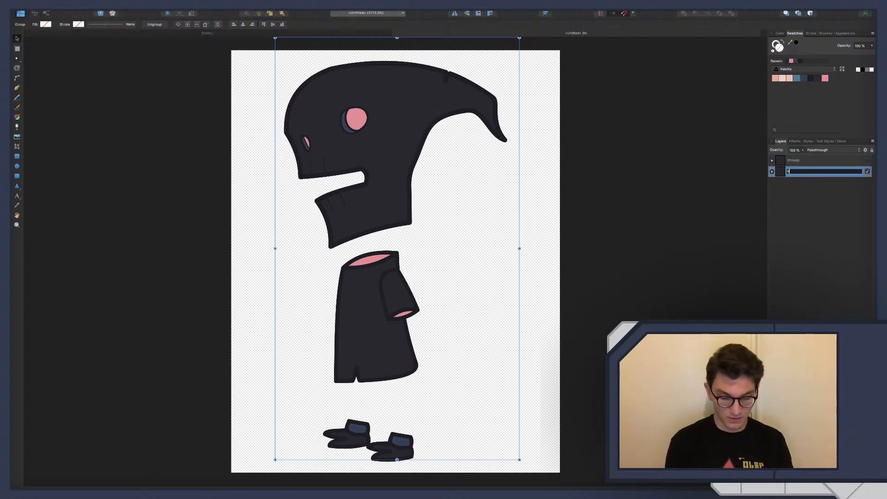
{"action": "type", "text": "xploded"}
{"action": "key", "text": "Return"}
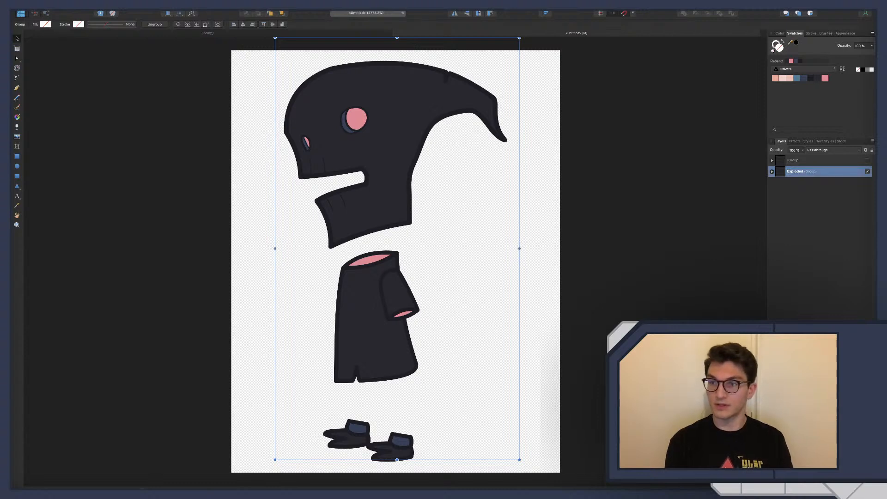
{"action": "double_click", "coordinate": [794, 160]}
{"action": "type", "text": "Normal"}
{"action": "key", "text": "Return"}
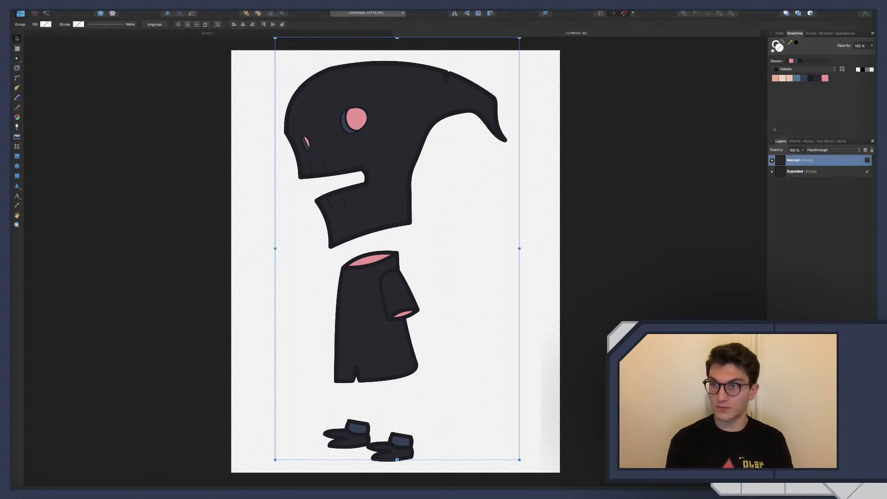
Move the Head group inside Exploded up into the page's upper-left corner
{"action": "left_click", "coordinate": [772, 171]}
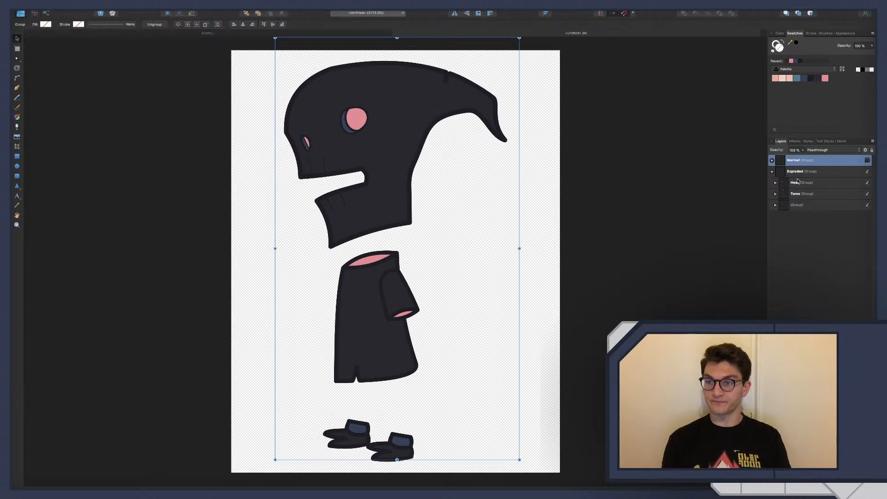
{"action": "left_click", "coordinate": [798, 182]}
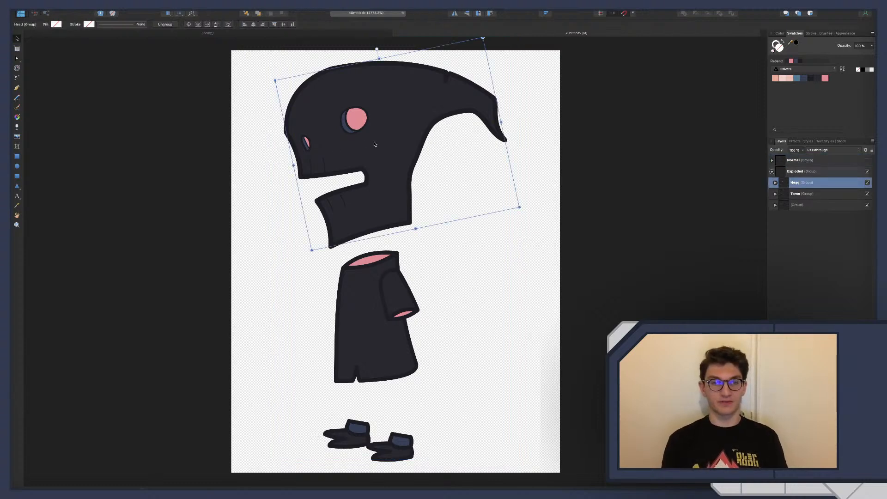
{"action": "left_click_drag", "start_coordinate": [372, 143], "coordinate": [323, 135]}
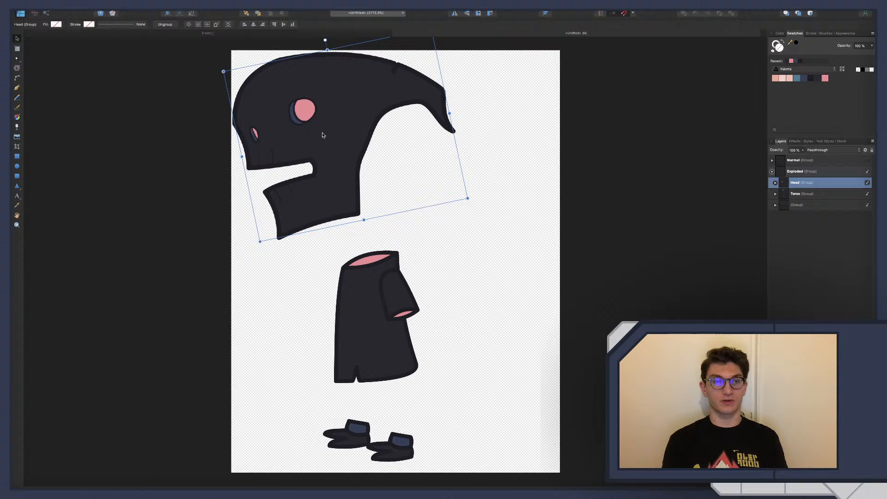
{"action": "left_click", "coordinate": [794, 194]}
{"action": "left_click_drag", "start_coordinate": [374, 288], "coordinate": [479, 224]}
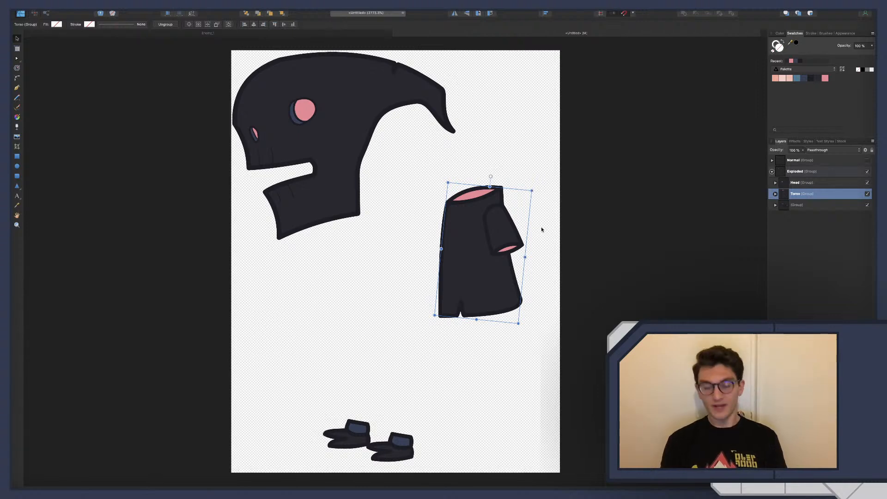
{"action": "key", "text": "super+z"}
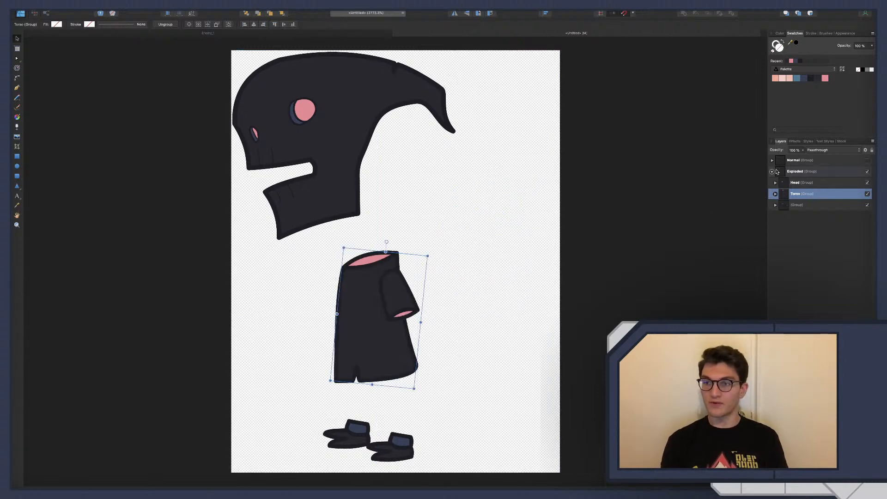
Take the arm group out of the Torso group and place it directly above Torso within Exploded
{"action": "left_click", "coordinate": [775, 194]}
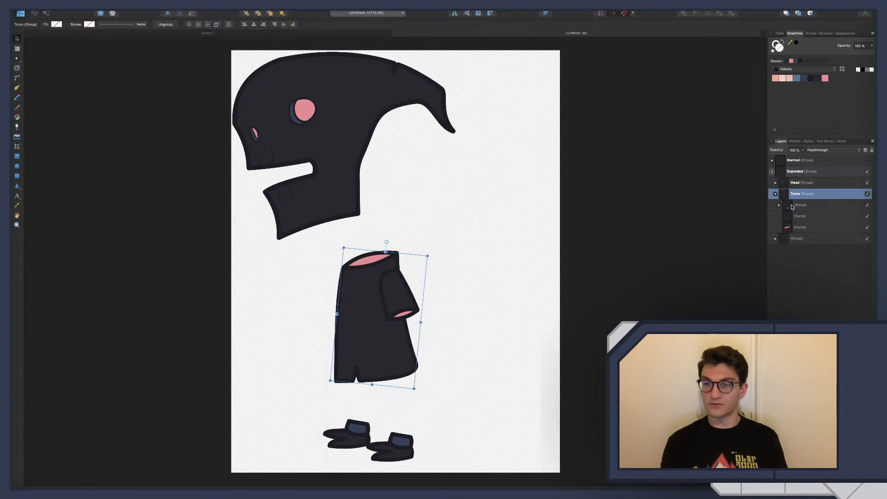
{"action": "left_click", "coordinate": [792, 206]}
{"action": "mouse_move", "coordinate": [801, 195]}
{"action": "left_mouse_down"}
{"action": "mouse_move", "coordinate": [788, 191]}
{"action": "mouse_move", "coordinate": [790, 170]}
{"action": "mouse_move", "coordinate": [794, 191]}
{"action": "left_mouse_up"}
{"action": "left_click", "coordinate": [775, 206]}
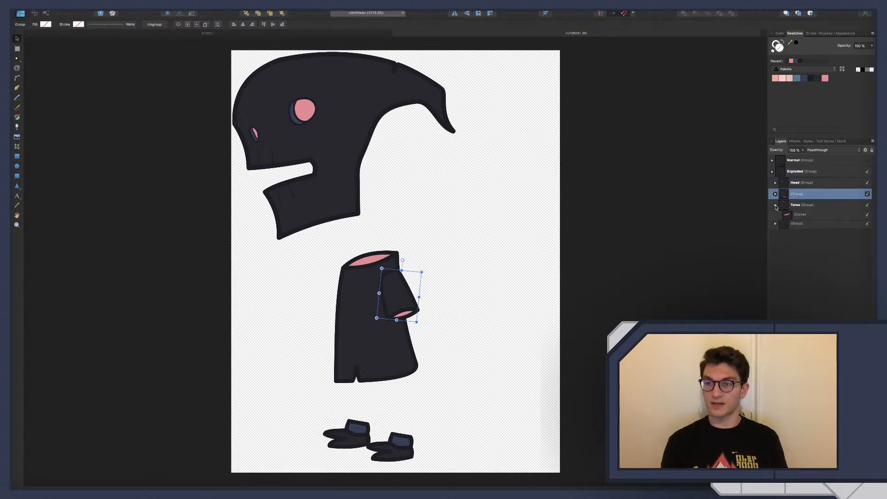
Separate the torso and arm, placing the torso in the page's lower-right area and the arm above it near the right edge
{"action": "left_click", "coordinate": [794, 206]}
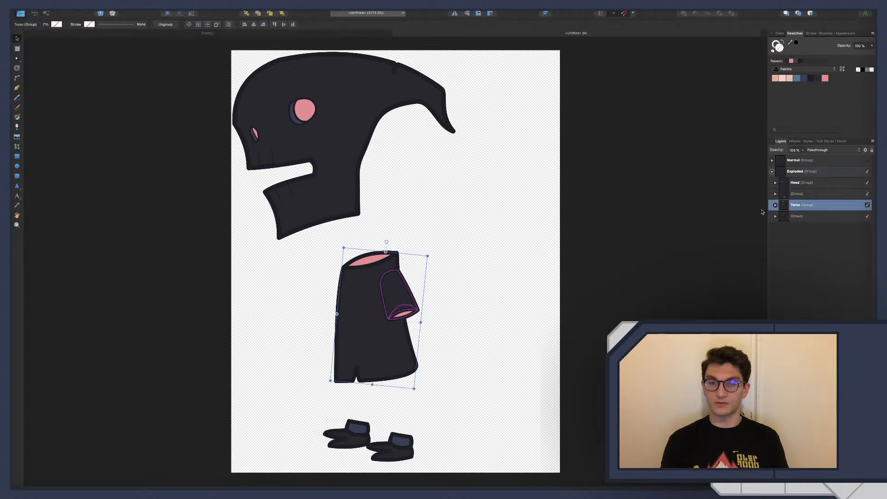
{"action": "left_click_drag", "start_coordinate": [367, 313], "coordinate": [430, 279]}
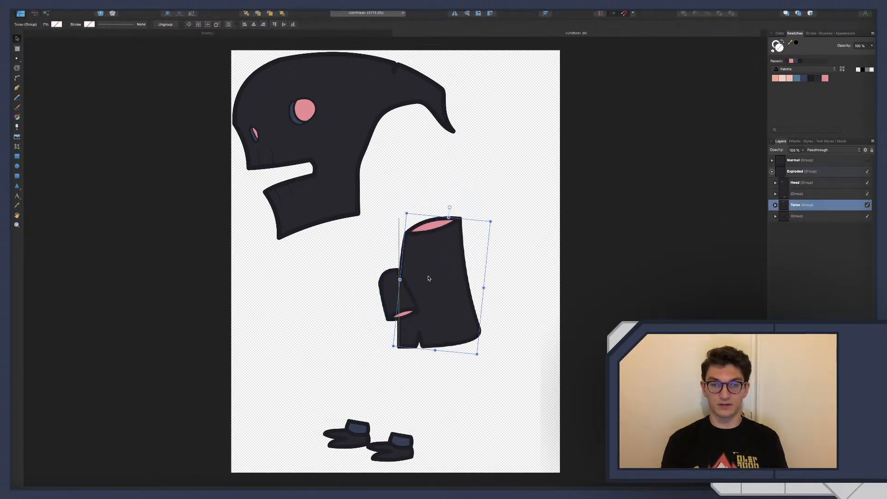
{"action": "left_click", "coordinate": [798, 184]}
{"action": "left_click", "coordinate": [798, 195]}
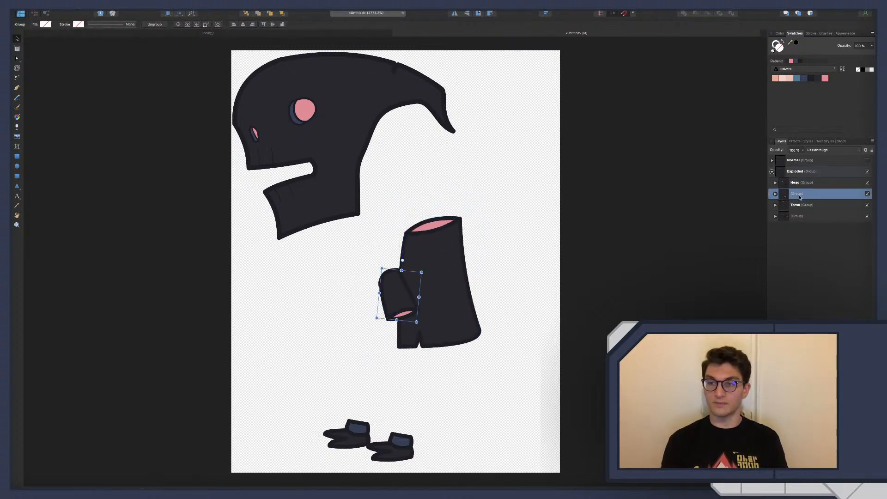
{"action": "left_click_drag", "start_coordinate": [398, 295], "coordinate": [527, 175]}
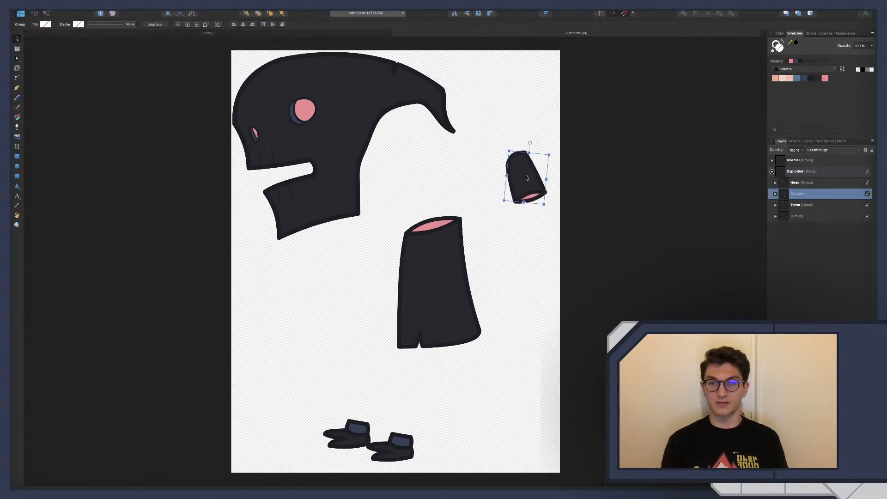
{"action": "left_click_drag", "start_coordinate": [448, 278], "coordinate": [488, 376]}
{"action": "left_click_drag", "start_coordinate": [523, 186], "coordinate": [488, 262]}
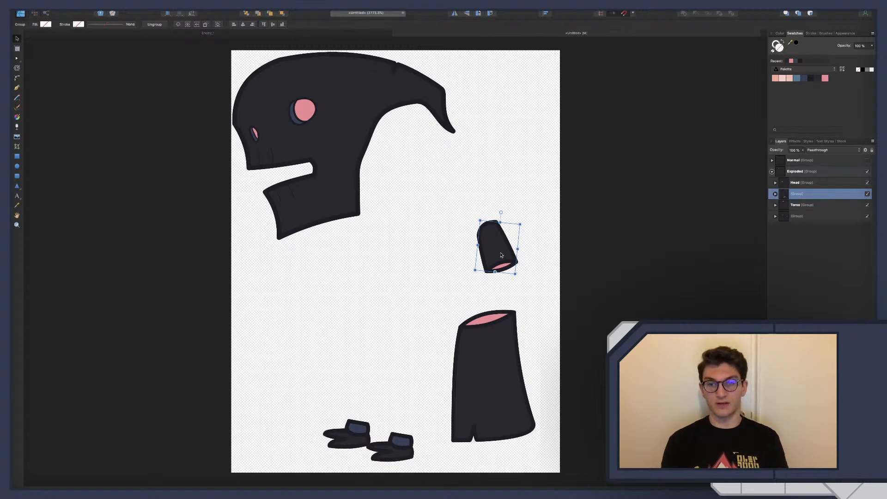
{"action": "left_click_drag", "start_coordinate": [501, 255], "coordinate": [533, 255]}
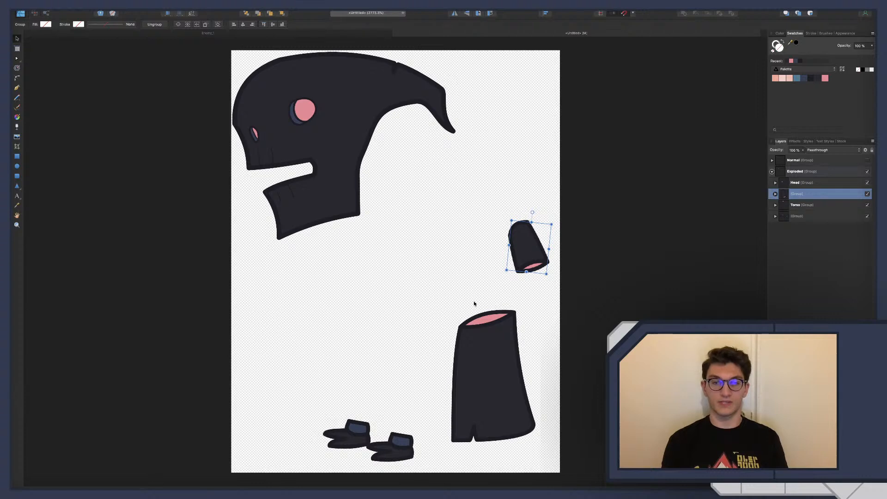
Delete the right-hand shoe from the feet group in Exploded, keeping only one shoe
{"action": "scroll", "coordinate": [478, 366], "scroll_direction": "down", "scroll_amount": 1}
{"action": "left_click", "coordinate": [396, 438]}
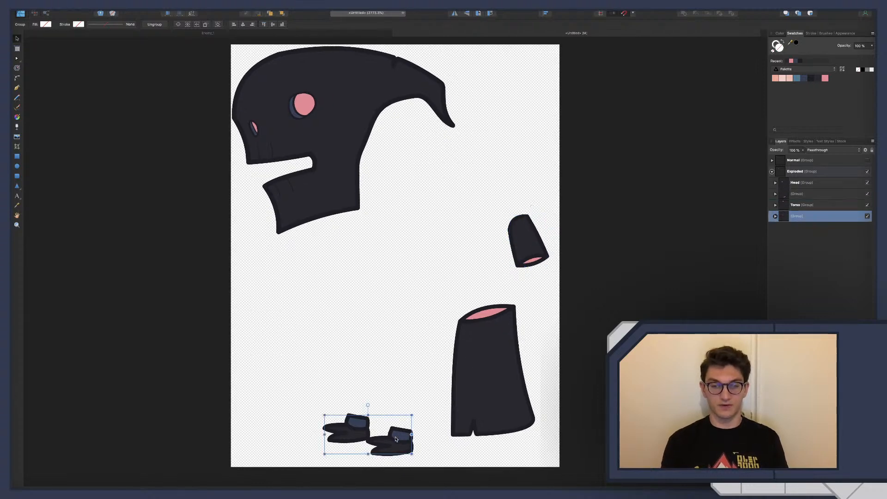
{"action": "left_click", "coordinate": [775, 217]}
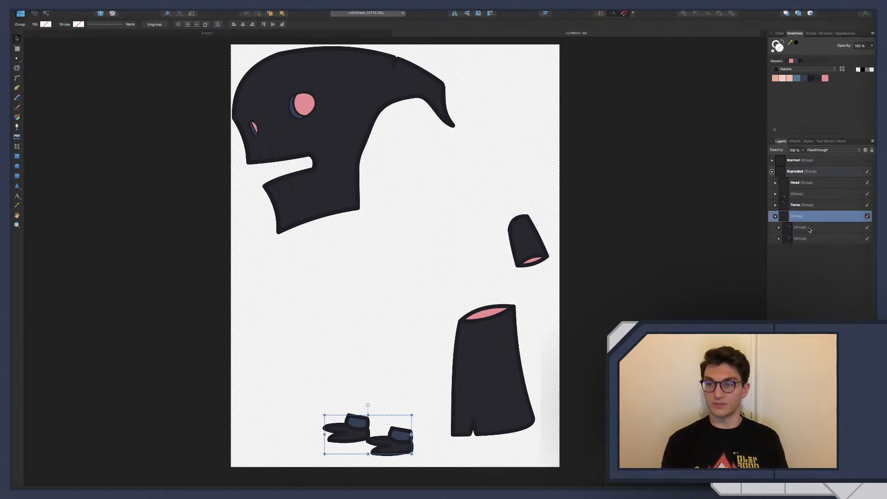
{"action": "left_click", "coordinate": [808, 228]}
{"action": "key", "text": "Delete"}
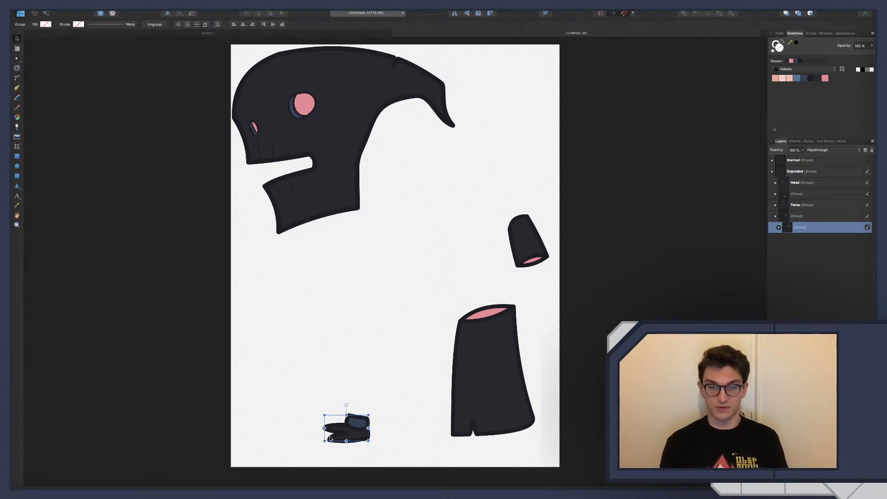
Arrange the remaining shoe and the arm in a row left of the torso, below the head, and deselect
{"action": "left_click_drag", "start_coordinate": [343, 433], "coordinate": [267, 366]}
{"action": "left_click_drag", "start_coordinate": [529, 244], "coordinate": [379, 363]}
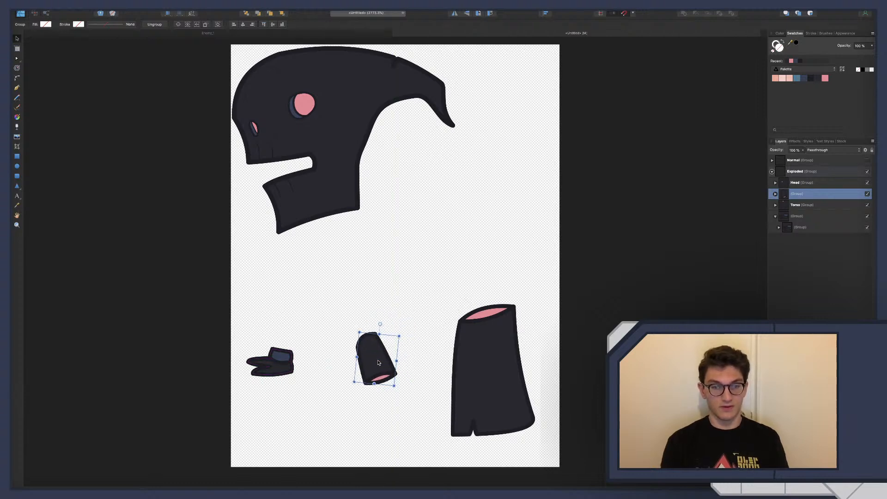
{"action": "left_click", "coordinate": [440, 309]}
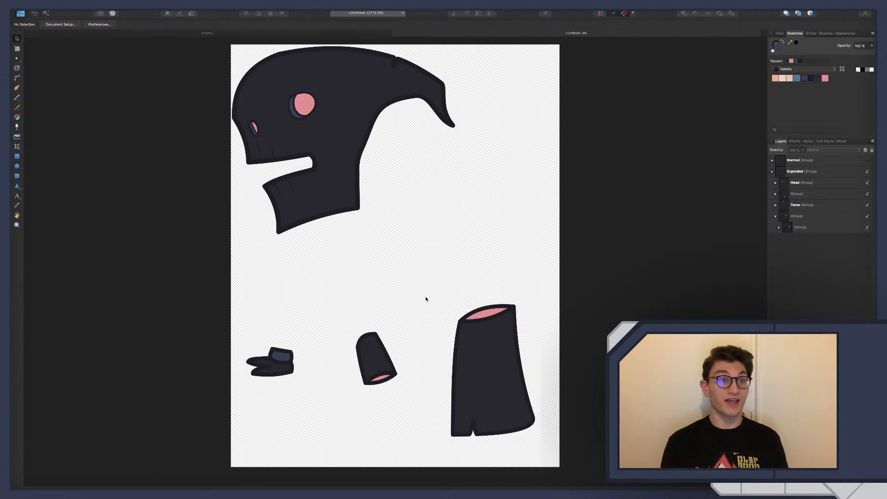
Save the document as Enemy_2 in the AffinityFiles folder
{"action": "key", "text": "super+s"}
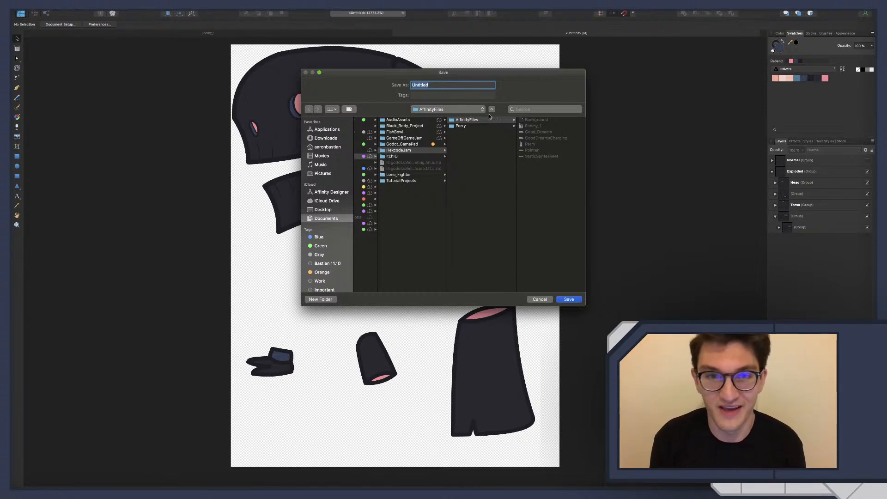
{"action": "type", "text": "E"}
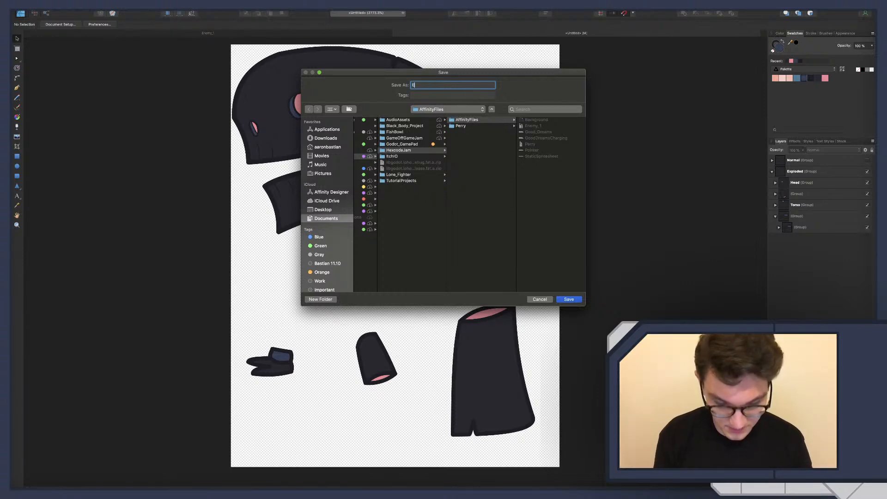
{"action": "type", "text": "nemy_2"}
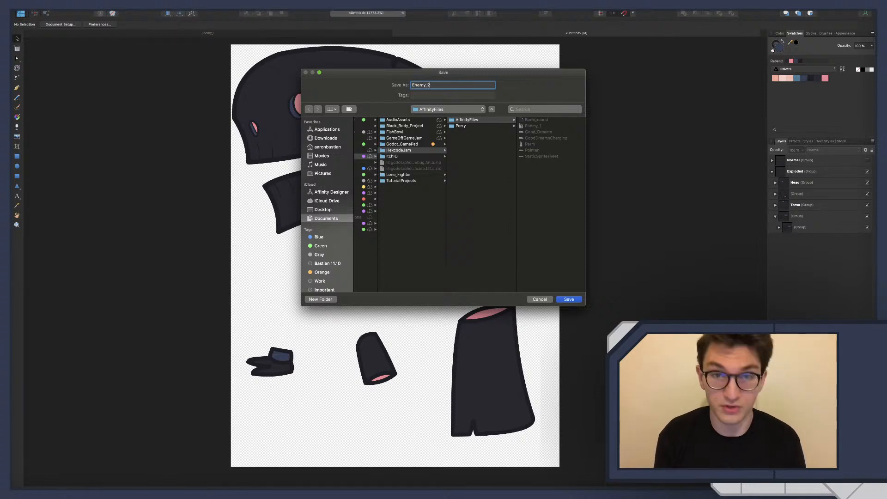
{"action": "key", "text": "Return"}
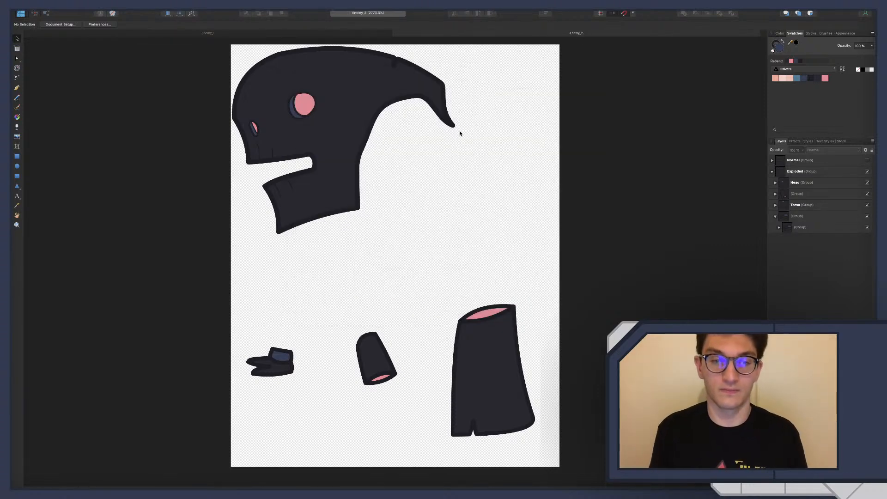
Export the whole document as a 70 × 90 px PNG named Enemy_2 into the Enemies image folder, and switch to Godot
{"action": "key", "text": "super+alt+shift+s"}
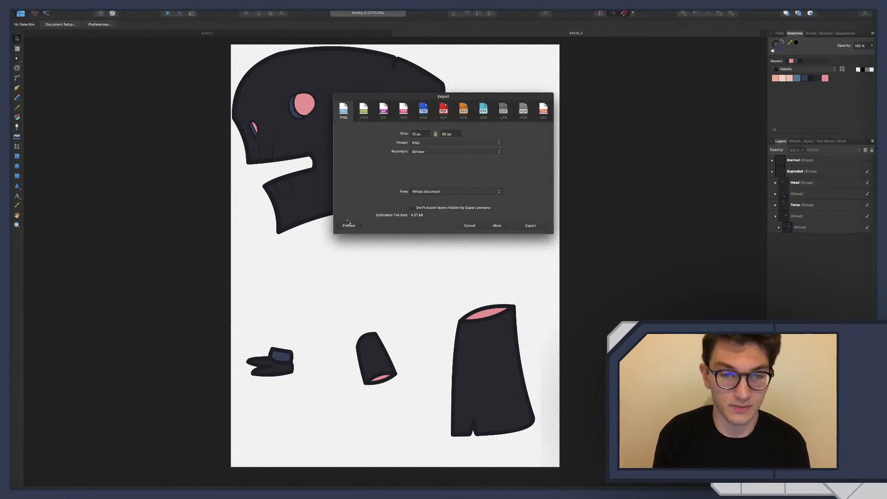
{"action": "left_click", "coordinate": [531, 226]}
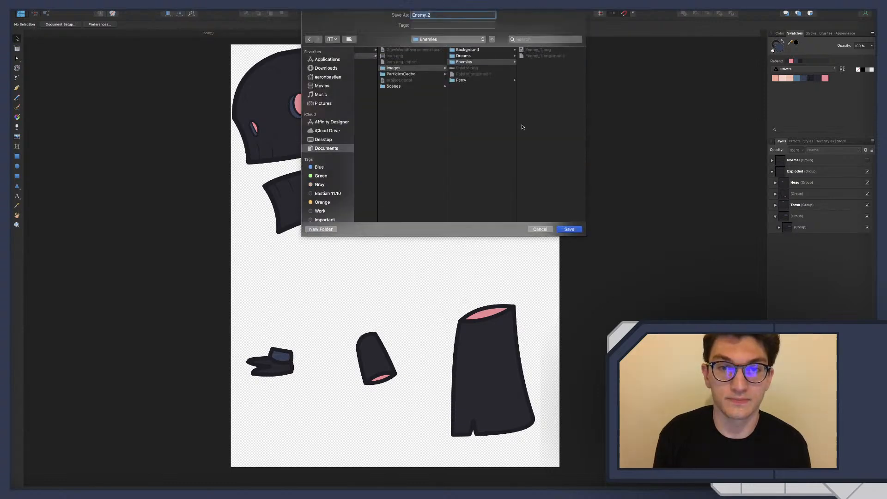
{"action": "left_click", "coordinate": [565, 229]}
{"action": "scroll", "coordinate": [496, 171], "scroll_direction": "left", "scroll_amount": 1}
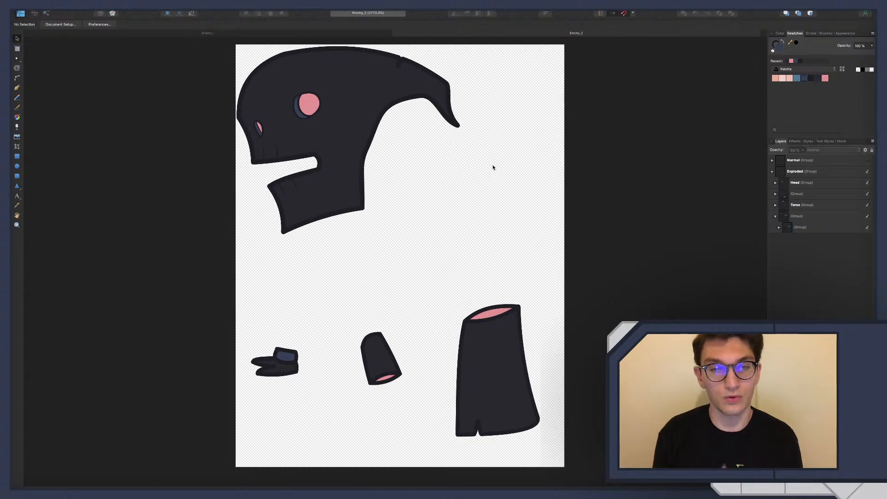
{"action": "key", "text": "ctrl+Left"}
{"action": "left_click", "coordinate": [225, 38]}
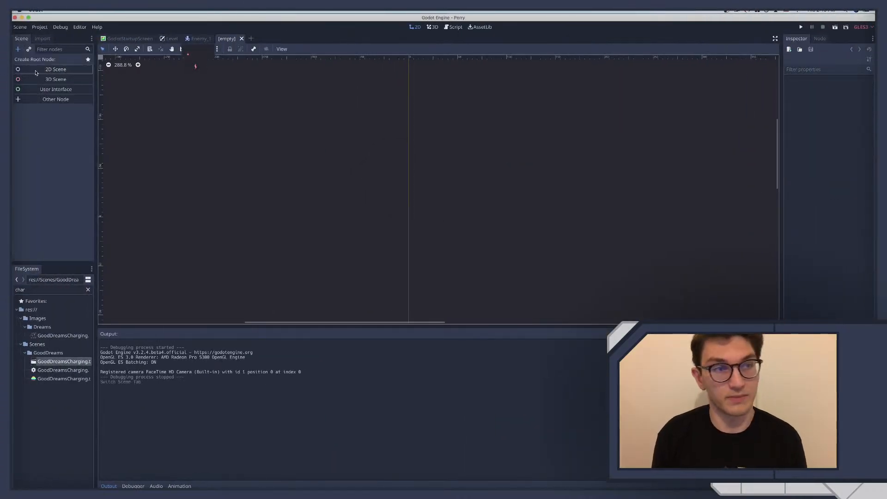
{"action": "left_click", "coordinate": [36, 70]}
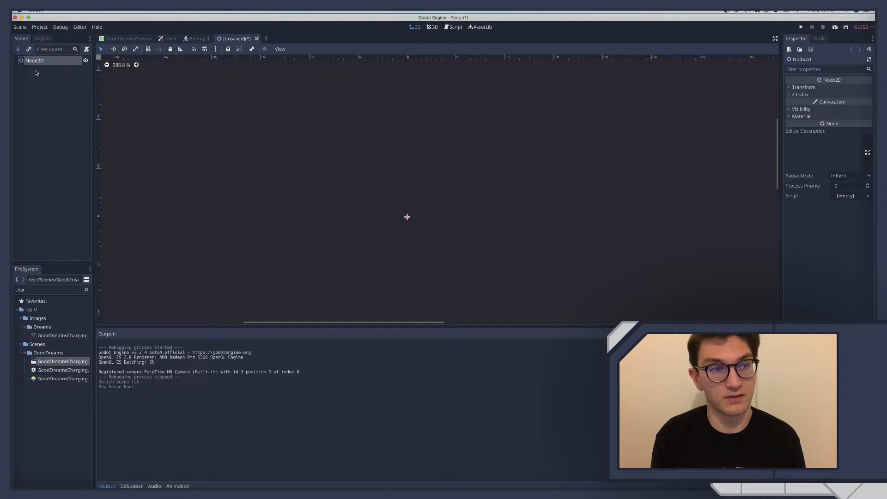
{"action": "left_click", "coordinate": [257, 38]}
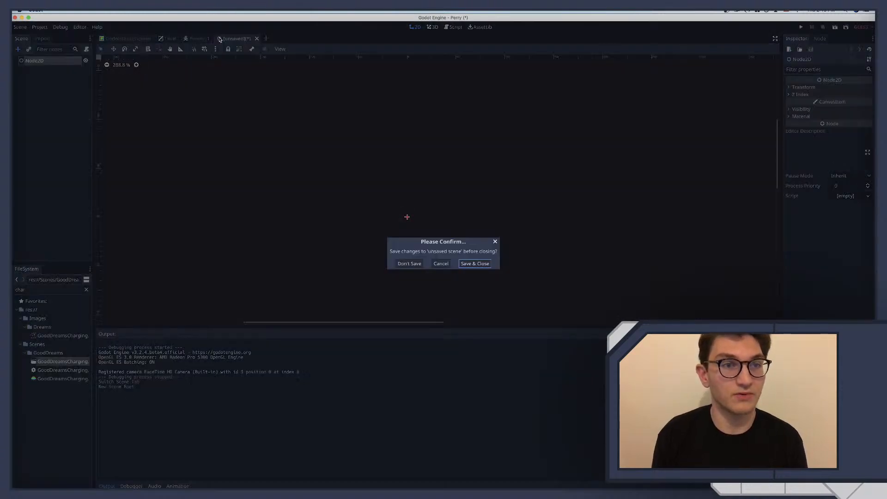
{"action": "left_click", "coordinate": [409, 263]}
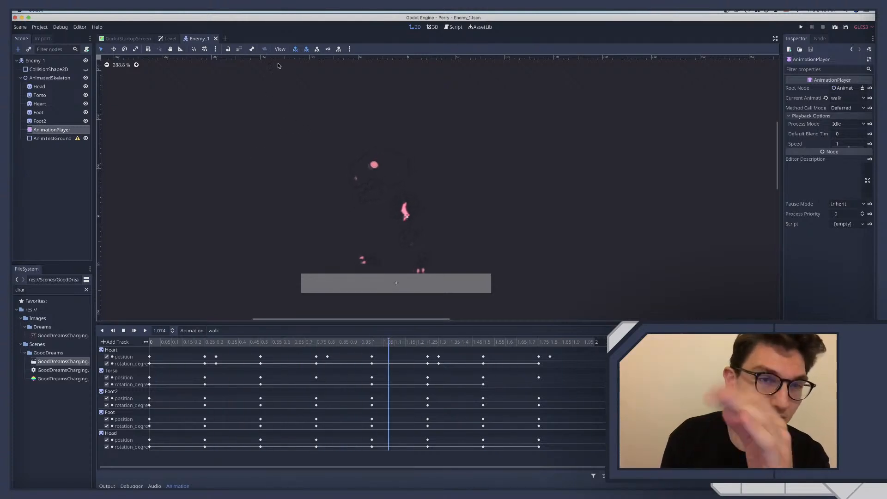
Create a new scene with a KinematicBody2D as its root node
{"action": "left_click", "coordinate": [225, 39]}
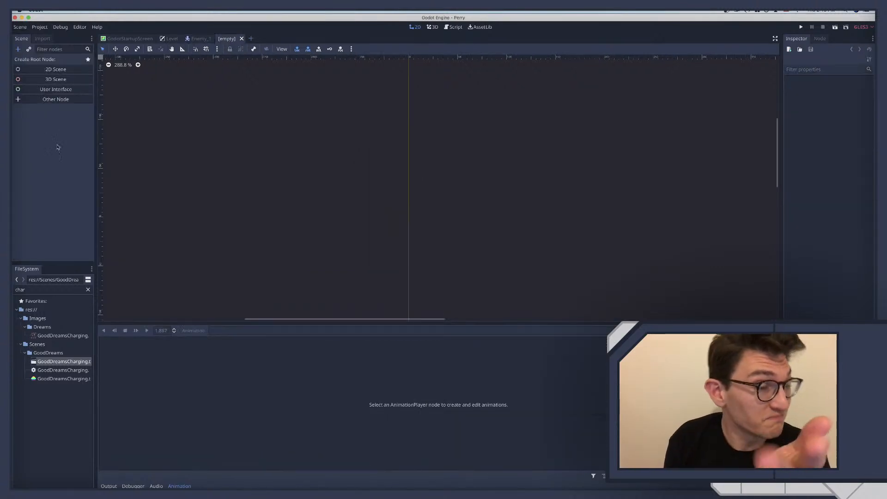
{"action": "key", "text": "super+a"}
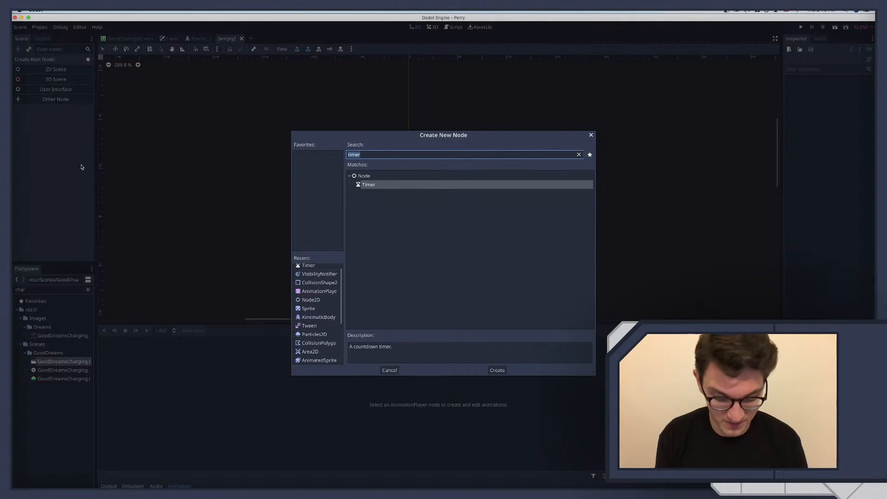
{"action": "type", "text": "kine"}
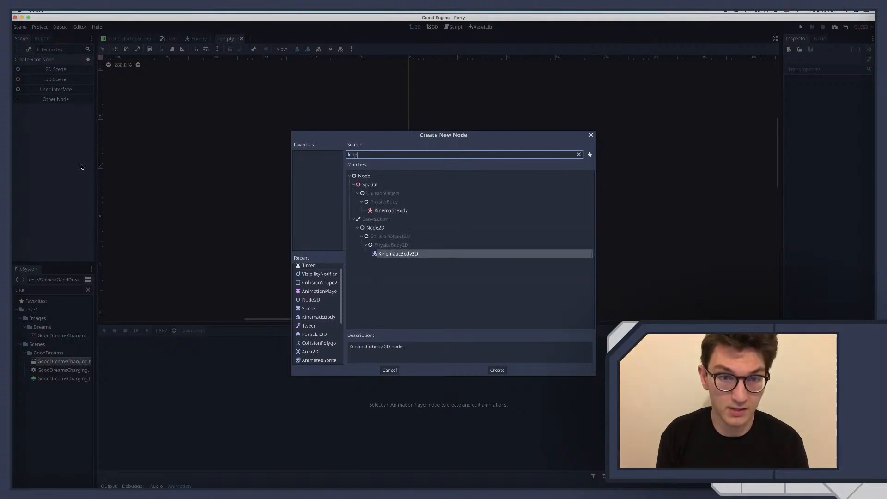
{"action": "key", "text": "Return"}
Add a CollisionShape2D as a child of the KinematicBody2D root
{"action": "key", "text": "super+a"}
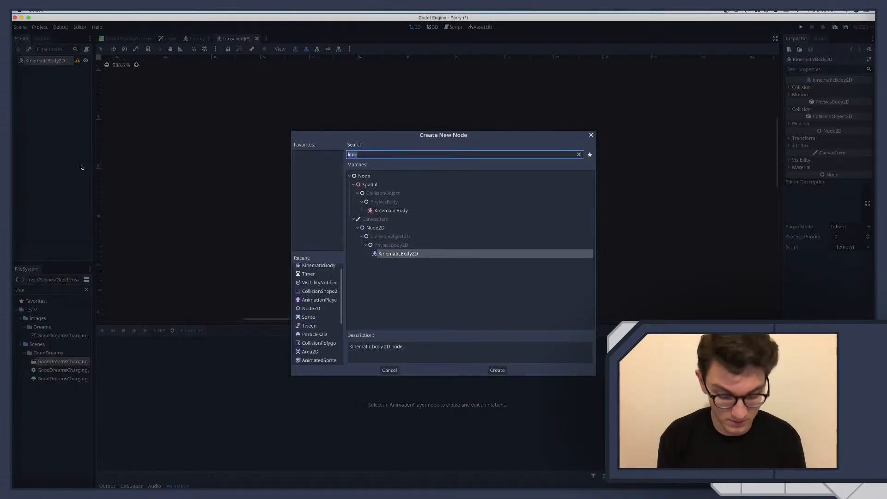
{"action": "type", "text": "coll"}
{"action": "key", "text": "Up"}
{"action": "key", "text": "Down"}
{"action": "key", "text": "Down"}
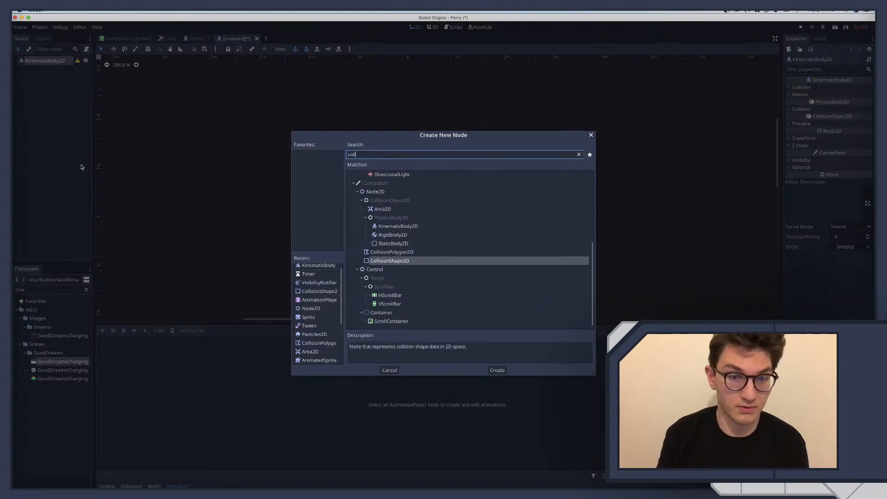
{"action": "key", "text": "Return"}
Add a Node2D as a second child of the KinematicBody2D root
{"action": "left_click", "coordinate": [43, 63]}
{"action": "key", "text": "super+a"}
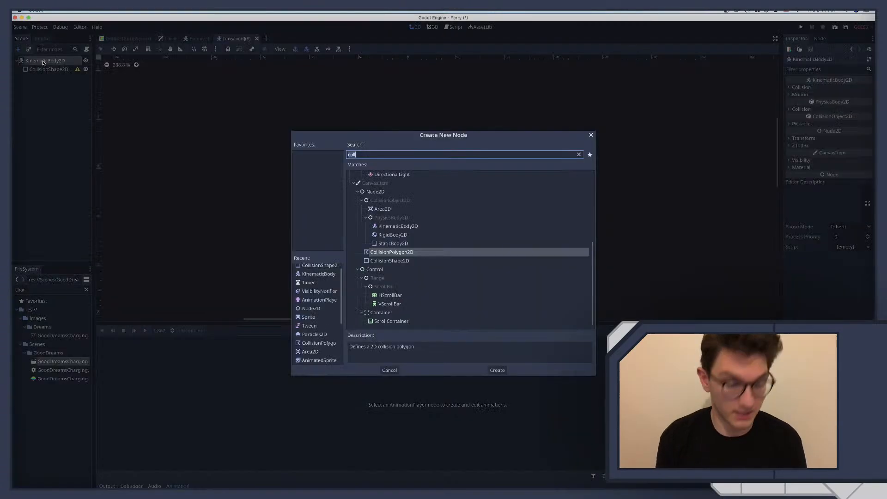
{"action": "type", "text": "node"}
{"action": "key", "text": "Return"}
Rename the root node Enemy_2 and save the scene as Enemy_2.tscn in res://Scenes/Enemies
{"action": "left_click", "coordinate": [57, 62]}
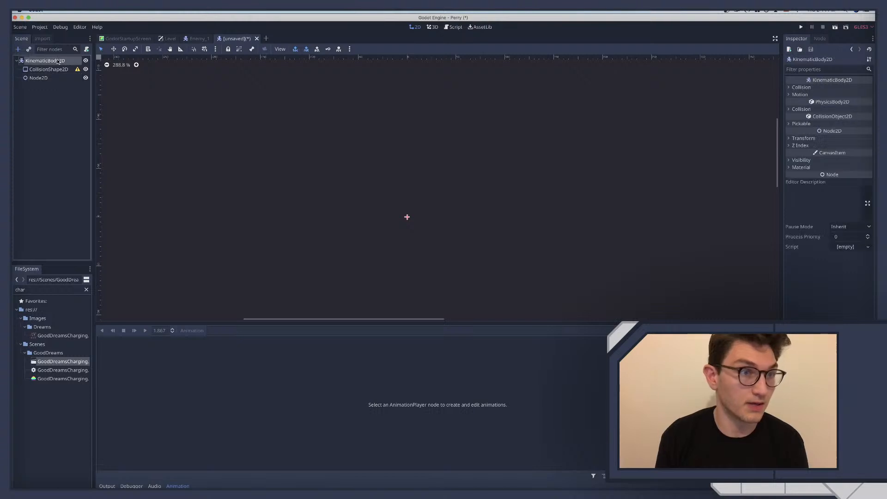
{"action": "double_click", "coordinate": [57, 62]}
{"action": "type", "text": "Enemy"}
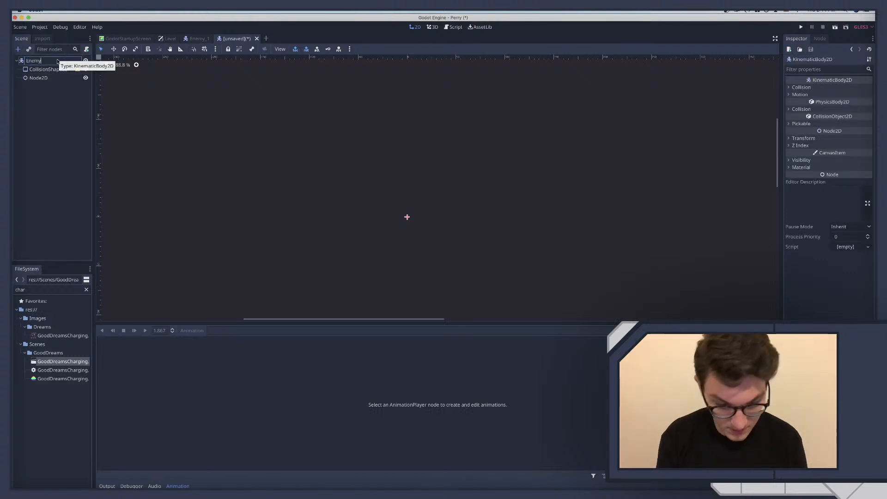
{"action": "type", "text": "_2"}
{"action": "key", "text": "Return"}
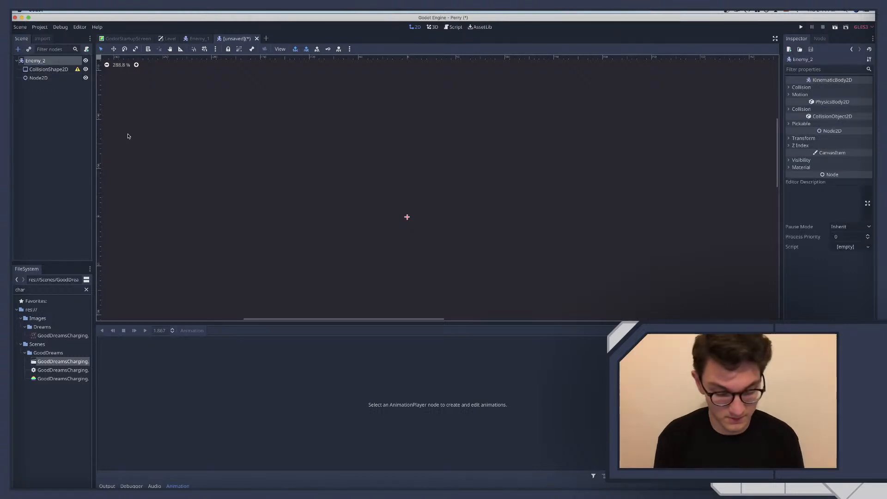
{"action": "key", "text": "super+s"}
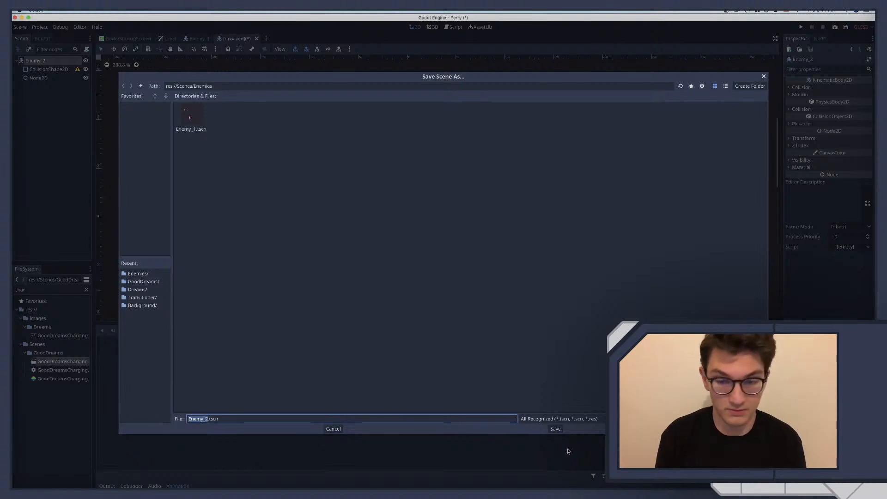
{"action": "left_click", "coordinate": [555, 428]}
Rename the Node2D child of Enemy_2 as AnimatedSkeleton
{"action": "left_click", "coordinate": [42, 69]}
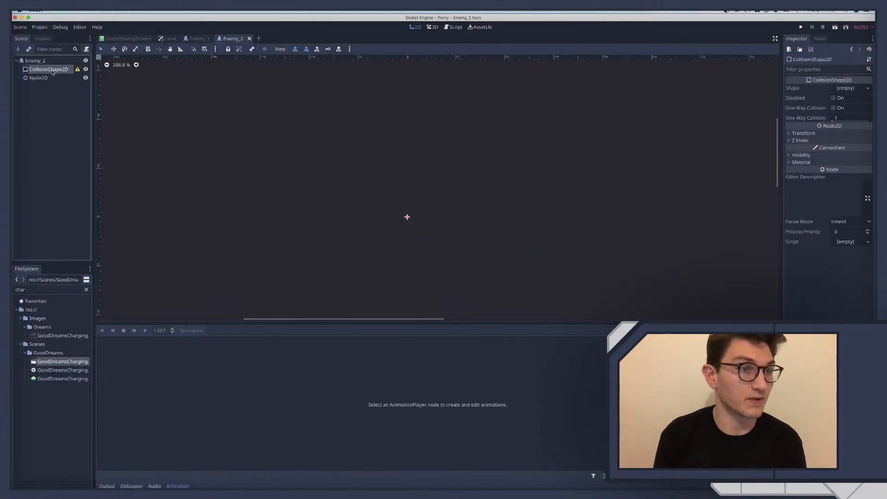
{"action": "left_click", "coordinate": [41, 79]}
{"action": "key", "text": "super+a"}
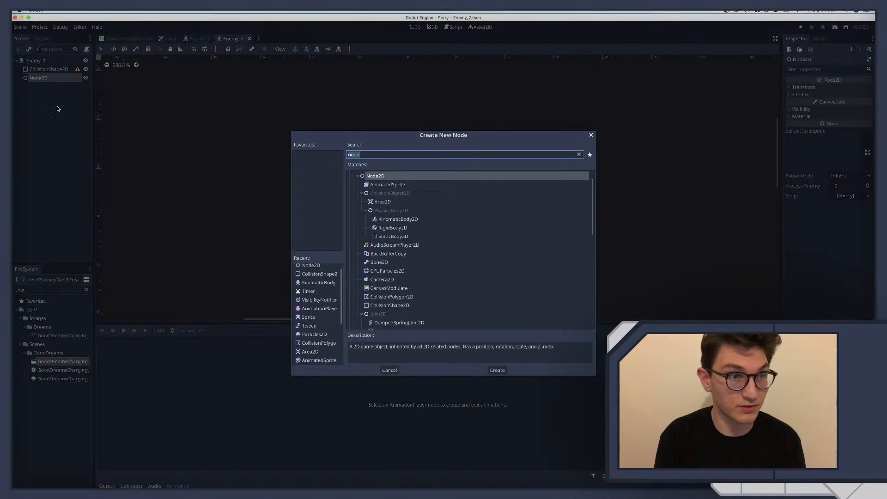
{"action": "key", "text": "Escape"}
{"action": "double_click", "coordinate": [41, 78]}
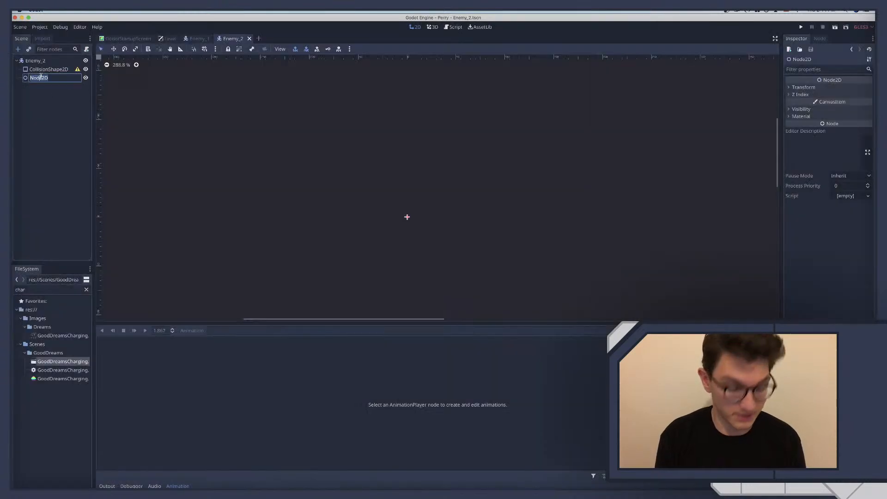
{"action": "type", "text": "Anima"}
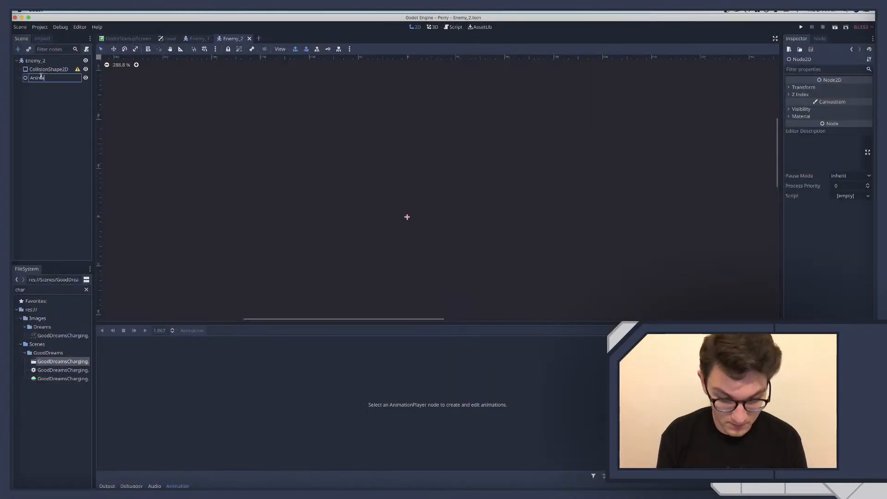
{"action": "type", "text": "tedSkeleton"}
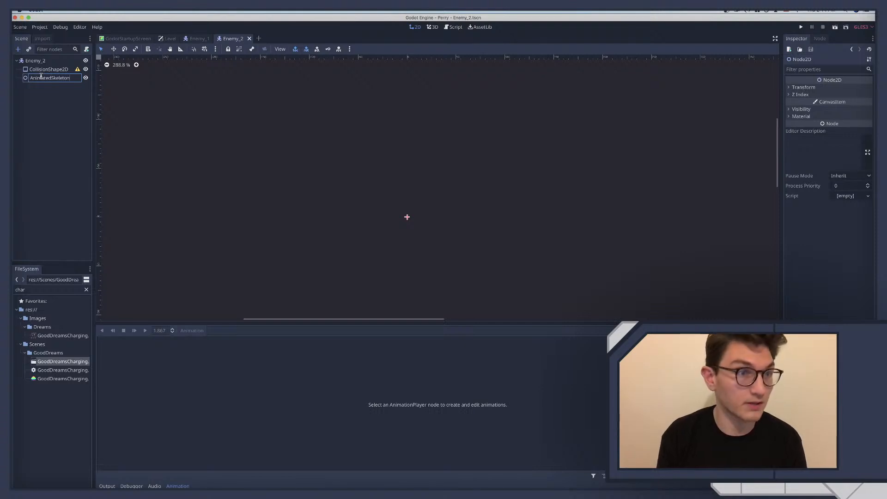
{"action": "key", "text": "Return"}
Add a Sprite node as a child of AnimatedSkeleton
{"action": "key", "text": "ctrl+a"}
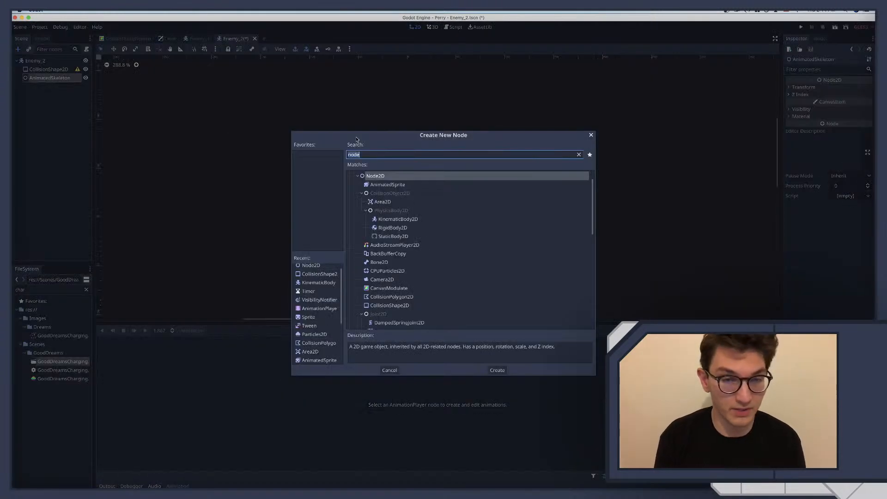
{"action": "type", "text": "sprit"}
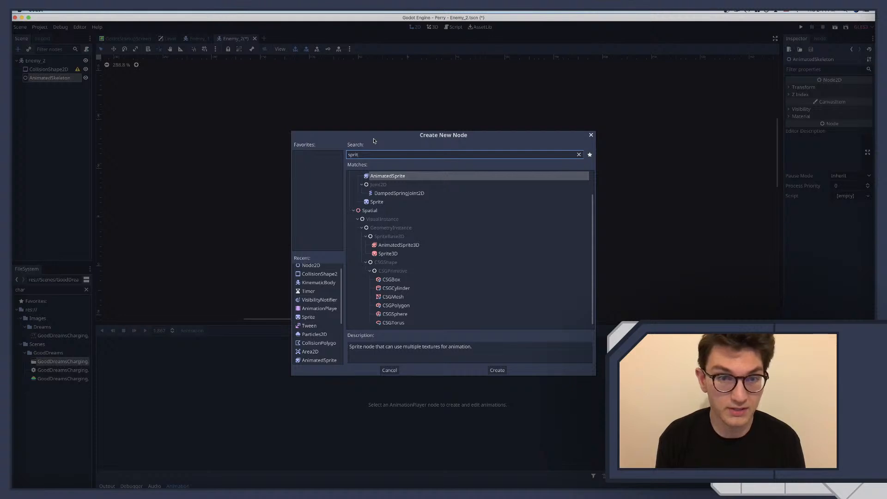
{"action": "key", "text": "Down"}
{"action": "key", "text": "Down"}
{"action": "key", "text": "Return"}
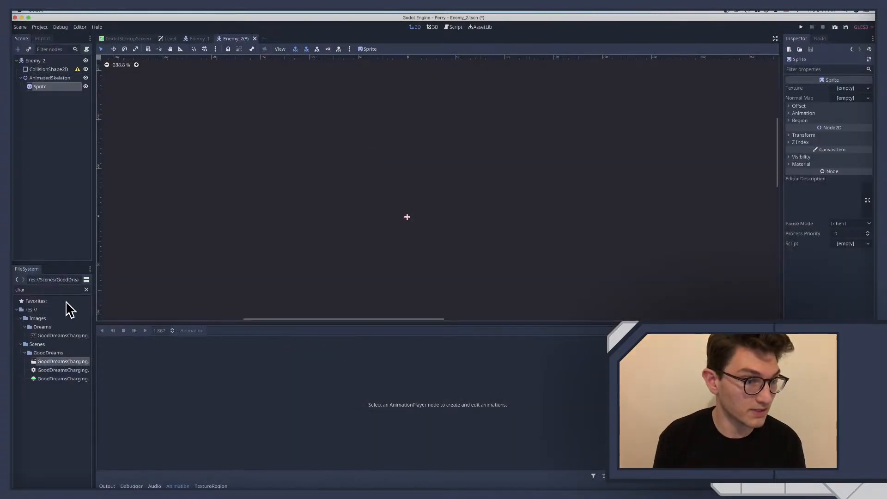
Find Enemy_2.png by filtering the project files for 2 and assign it as the sprite's texture
{"action": "left_click", "coordinate": [52, 286]}
{"action": "key", "text": "ctrl+a"}
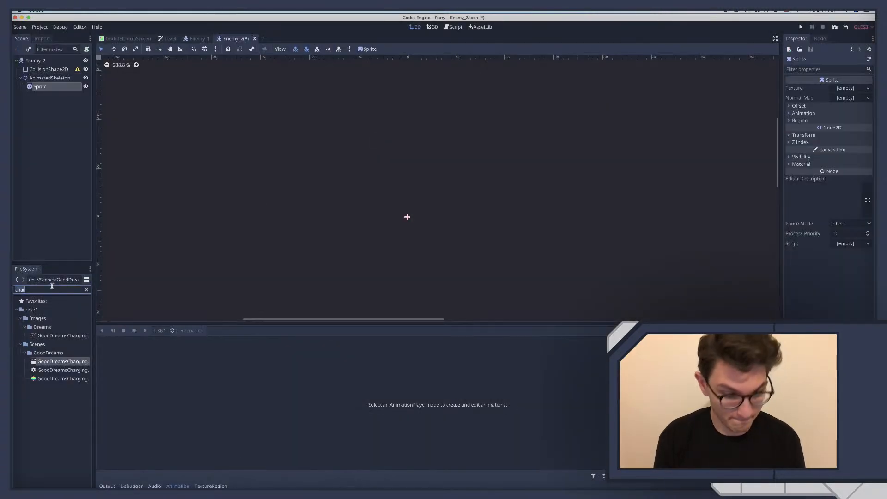
{"action": "type", "text": "2"}
{"action": "left_click_drag", "start_coordinate": [62, 336], "coordinate": [407, 204]}
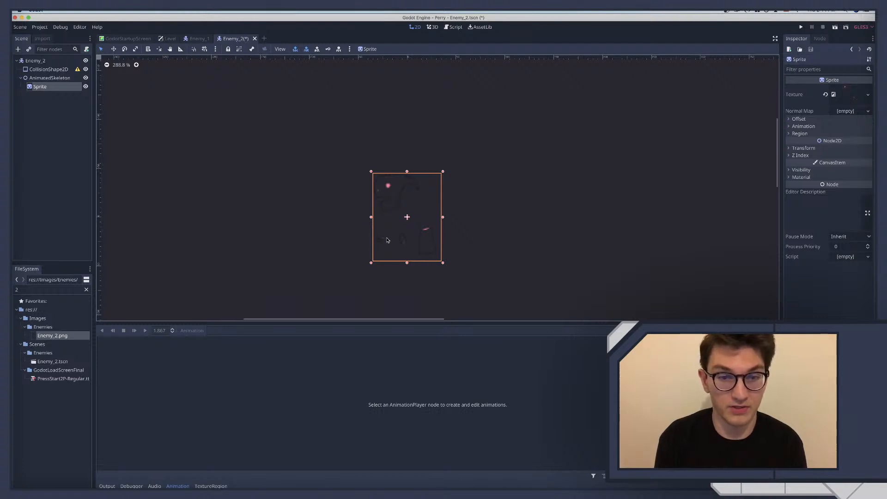
Duplicate the Sprite node under AnimatedSkeleton four times to have five sprites for the body parts
{"action": "left_click", "coordinate": [53, 86]}
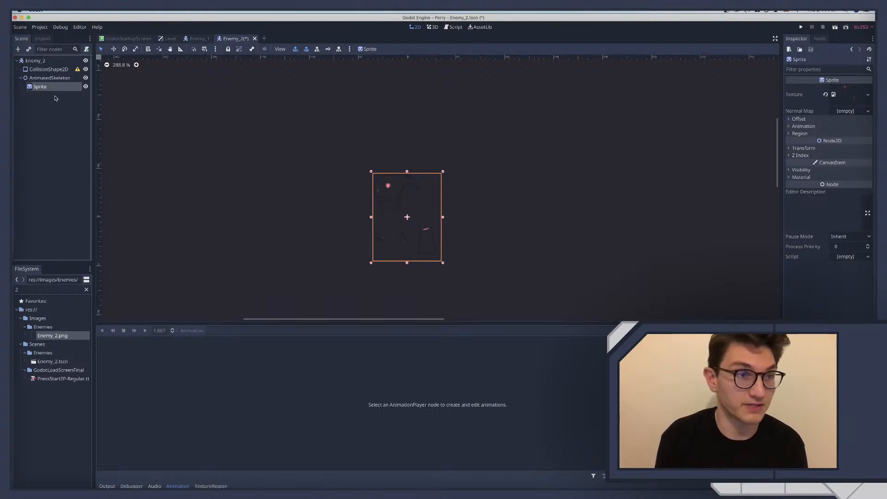
{"action": "left_click", "coordinate": [56, 98]}
{"action": "left_click", "coordinate": [52, 87]}
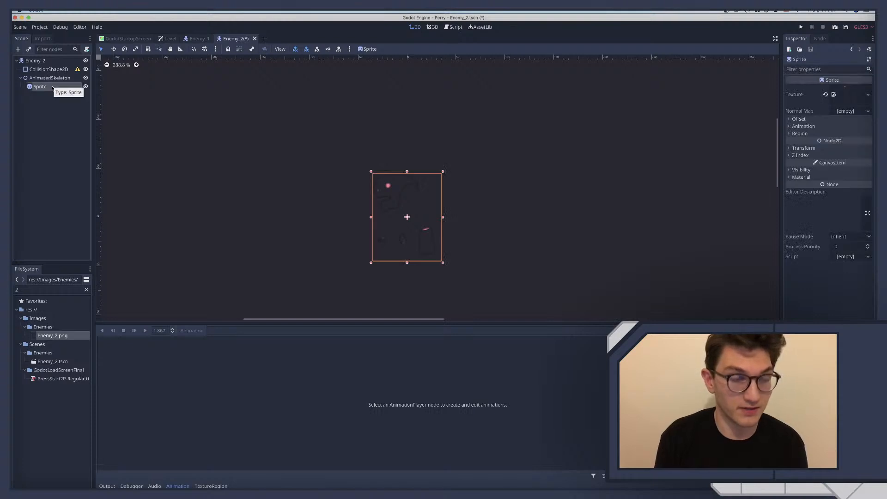
{"action": "key", "text": "super+d"}
{"action": "key", "text": "super+d"}
{"action": "key", "text": "super+d"}
{"action": "key", "text": "super+d"}
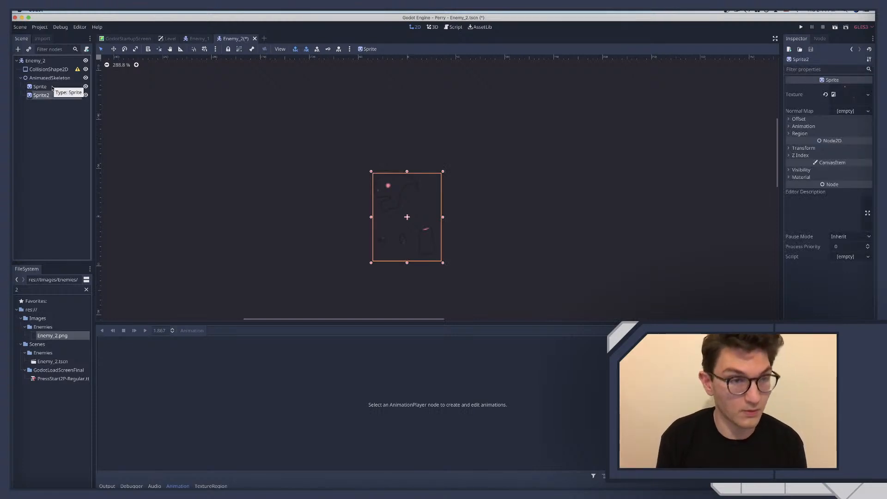
Hide the four duplicated sprites, Sprite2 to Sprite5, leaving only the first sprite visible
{"action": "left_click", "coordinate": [50, 87]}
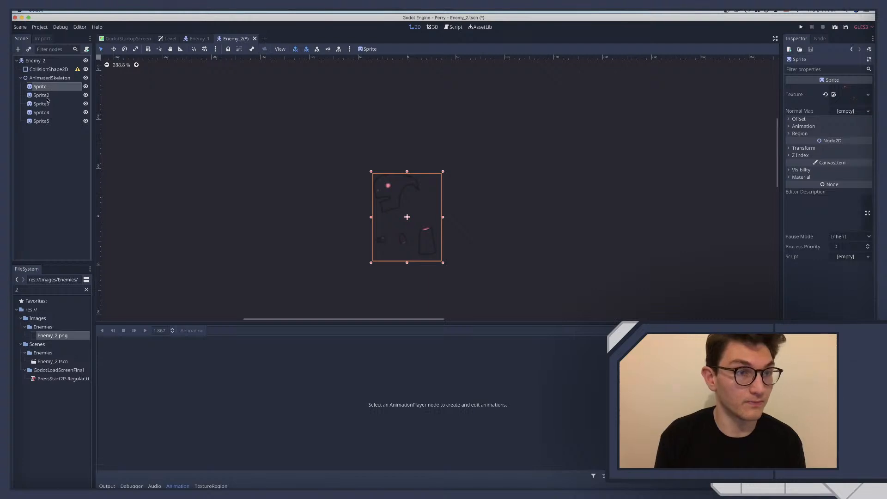
{"action": "left_click", "coordinate": [85, 113]}
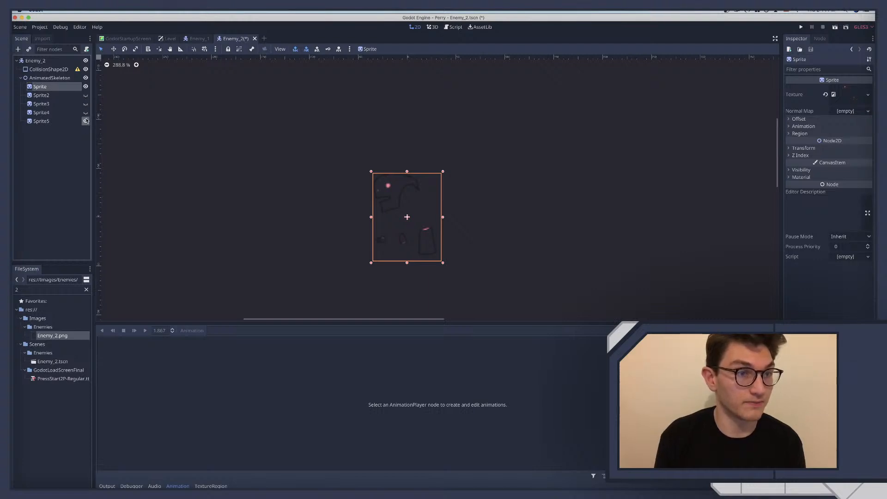
{"action": "left_click", "coordinate": [85, 121]}
Rename the first sprite under AnimatedSkeleton as Head
{"action": "double_click", "coordinate": [39, 87]}
{"action": "type", "text": "Head"}
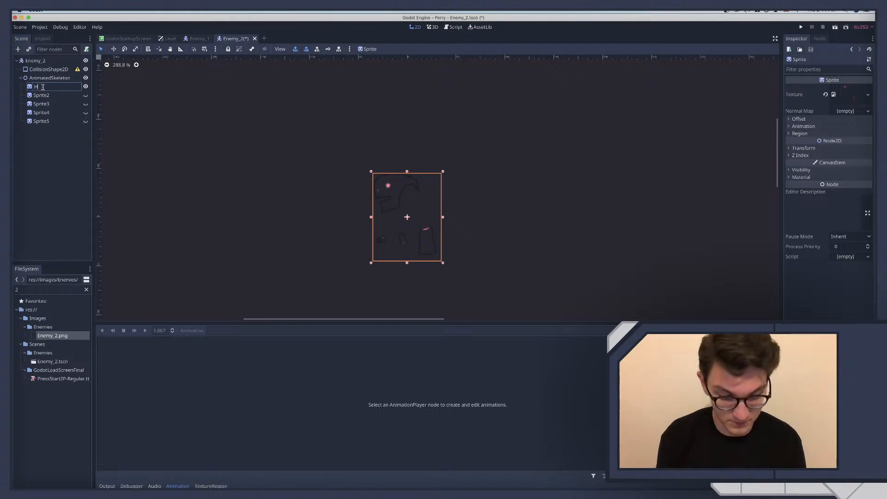
{"action": "key", "text": "Return"}
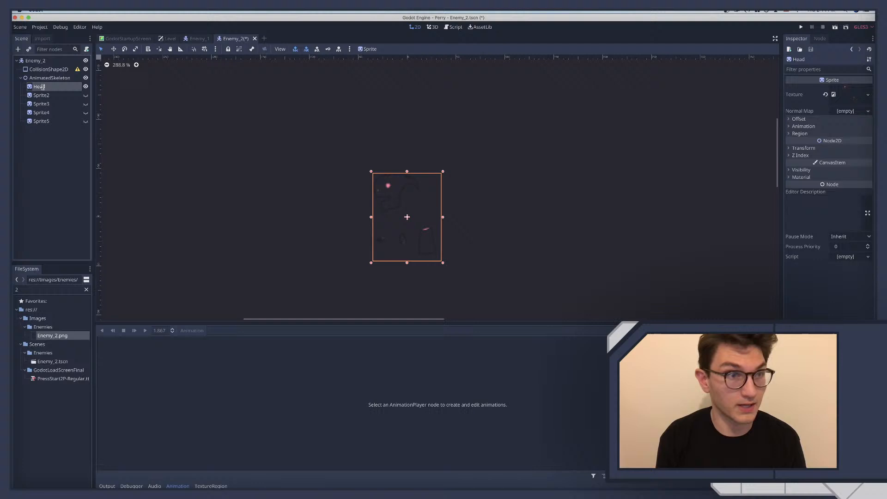
Enable the texture region for the Head sprite and open it in the texture region editor
{"action": "left_click", "coordinate": [800, 133]}
{"action": "left_click", "coordinate": [834, 142]}
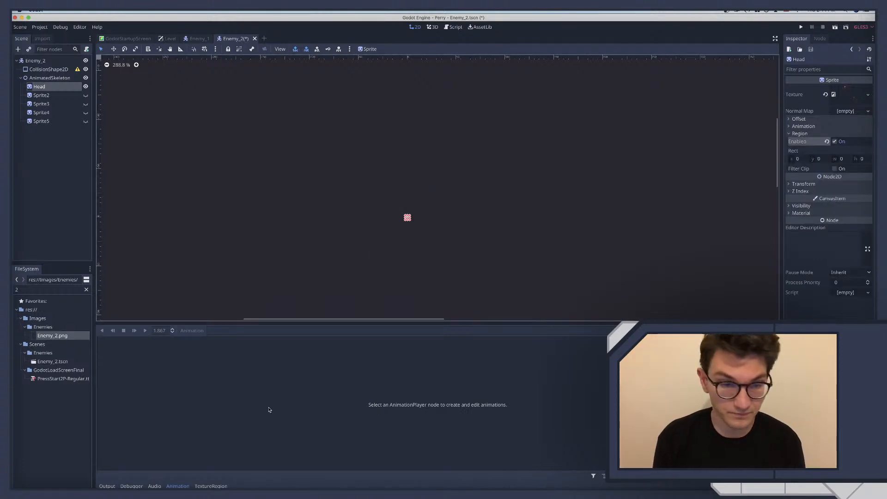
{"action": "left_click", "coordinate": [211, 486]}
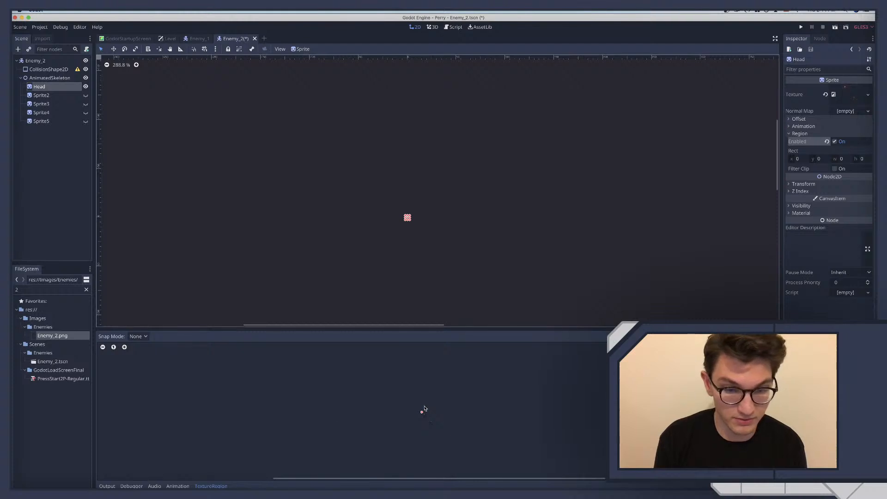
Draw the Head sprite's texture region around the head artwork, from the texture's origin and about 49 × 42 px
{"action": "key", "text": "ctrl+alt"}
{"action": "scroll", "coordinate": [415, 421], "scroll_direction": "right", "scroll_amount": 2, "text": "ctrl+alt"}
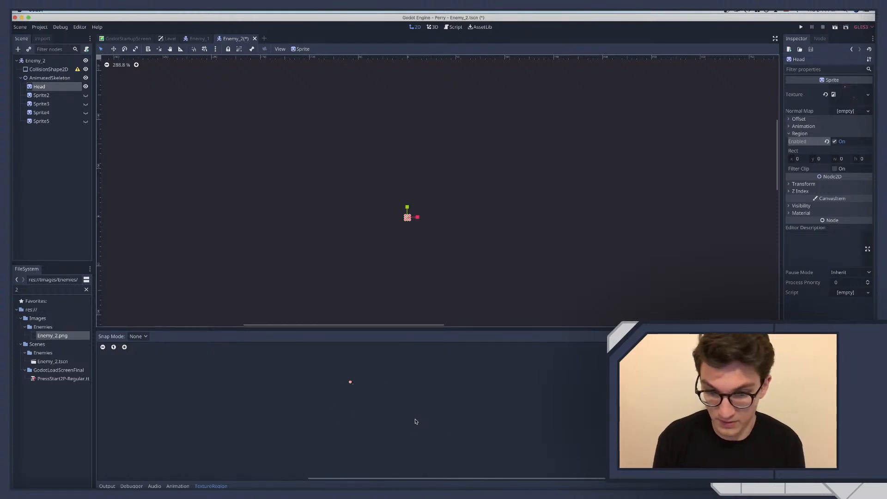
{"action": "scroll", "coordinate": [415, 422], "scroll_direction": "right", "scroll_amount": 4}
{"action": "scroll", "coordinate": [415, 422], "scroll_direction": "left", "scroll_amount": 6}
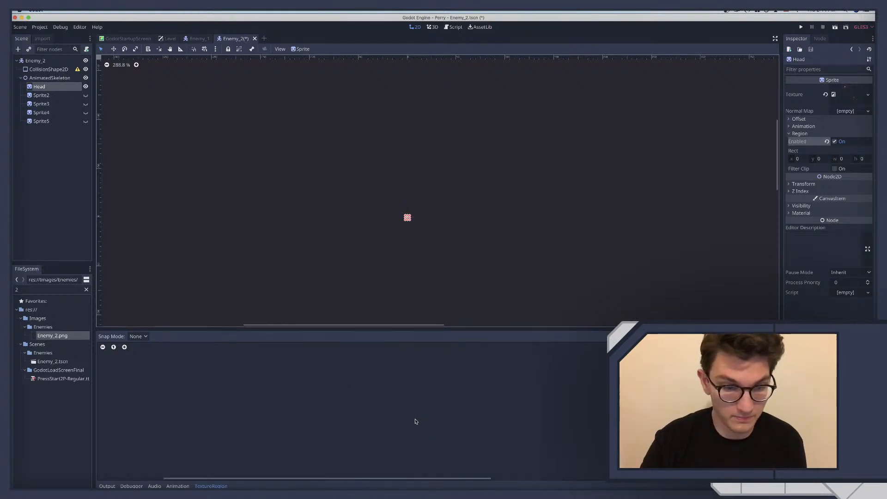
{"action": "scroll", "coordinate": [415, 422], "scroll_direction": "right", "scroll_amount": 8}
{"action": "scroll", "coordinate": [415, 421], "scroll_direction": "left", "scroll_amount": 8}
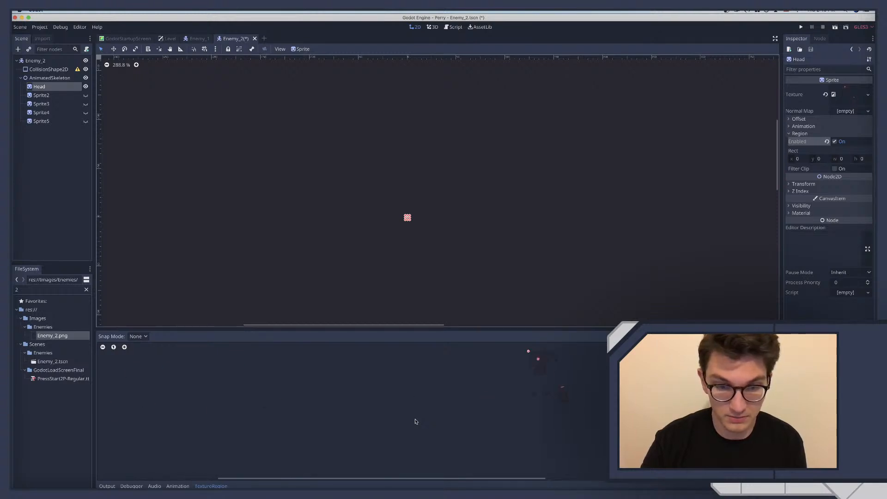
{"action": "scroll", "coordinate": [415, 421], "scroll_direction": "right", "scroll_amount": 3}
{"action": "scroll", "coordinate": [415, 421], "scroll_direction": "up", "scroll_amount": 1}
{"action": "scroll", "coordinate": [407, 421], "scroll_direction": "down", "scroll_amount": 2}
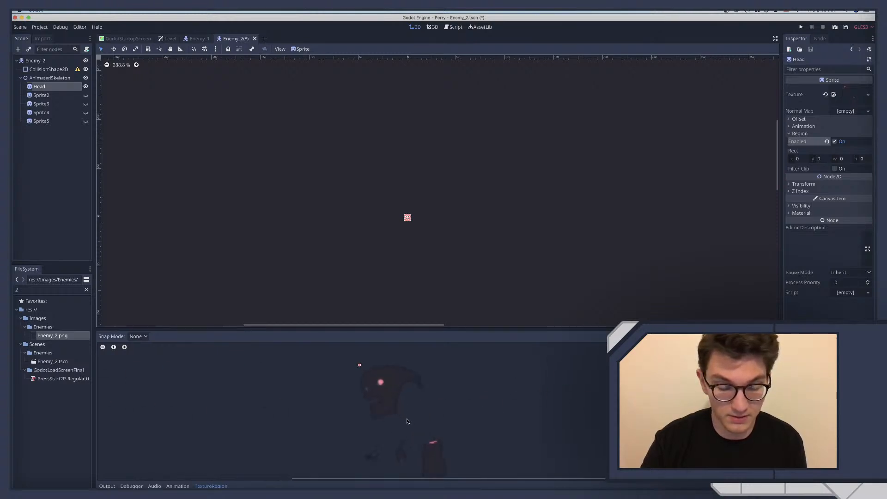
{"action": "scroll", "coordinate": [408, 421], "scroll_direction": "right", "scroll_amount": 4}
{"action": "scroll", "coordinate": [407, 421], "scroll_direction": "left", "scroll_amount": 5}
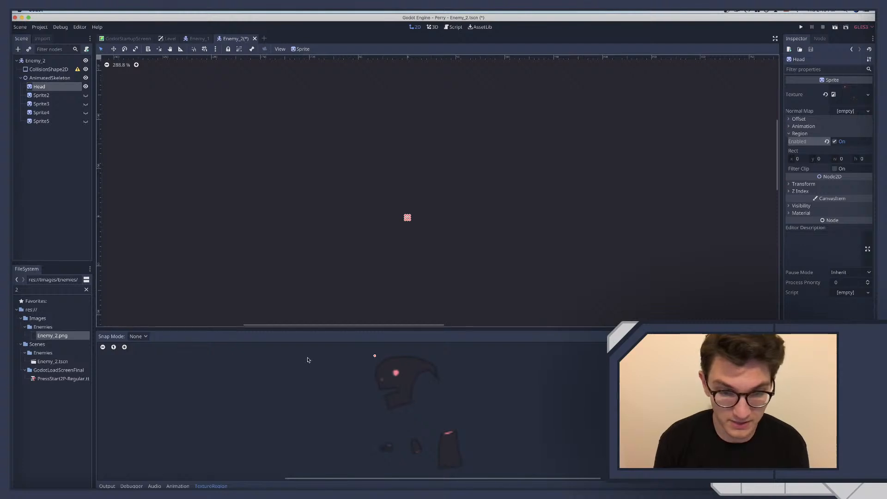
{"action": "left_click_drag", "start_coordinate": [375, 356], "coordinate": [442, 414]}
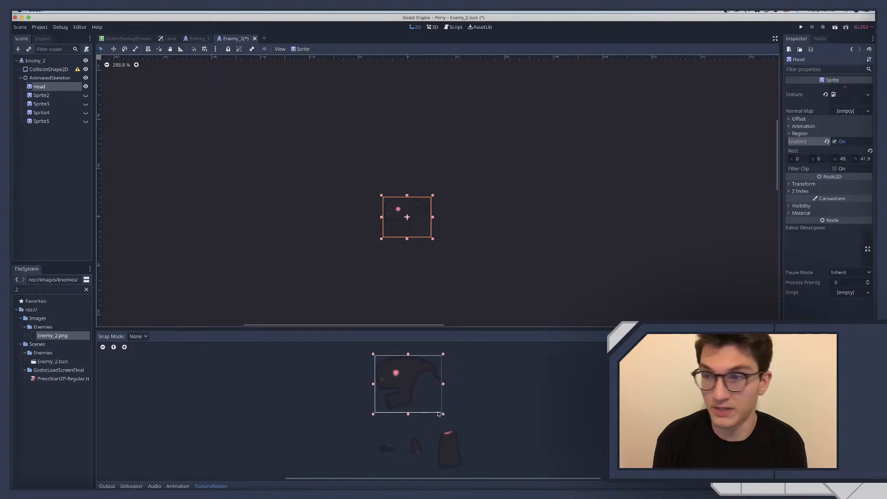
Switch to Affinity Designer and shift the Head group slightly right and down, away from the artboard's upper-left corner
{"action": "left_click", "coordinate": [480, 209]}
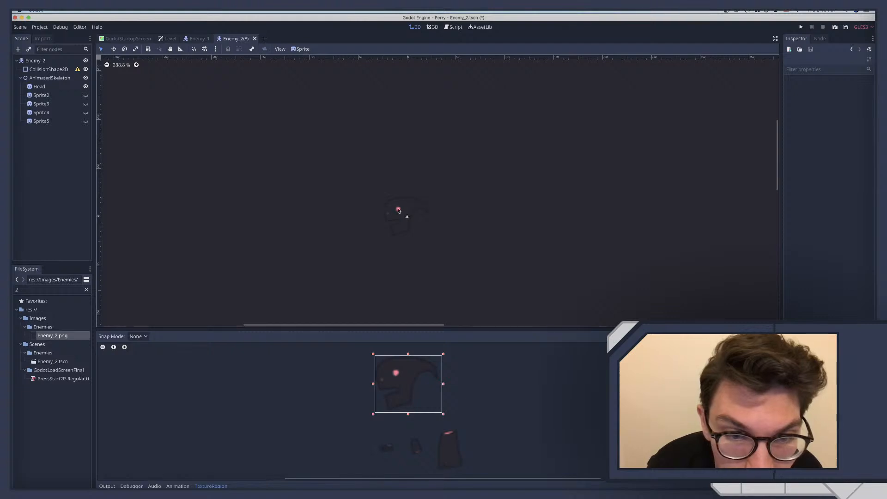
{"action": "key", "text": "ctrl+Right"}
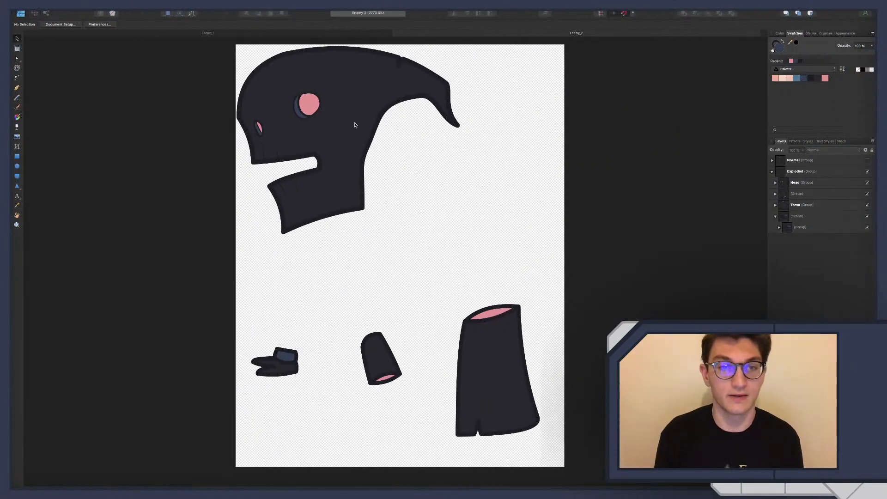
{"action": "left_click", "coordinate": [355, 124]}
{"action": "left_click", "coordinate": [792, 184]}
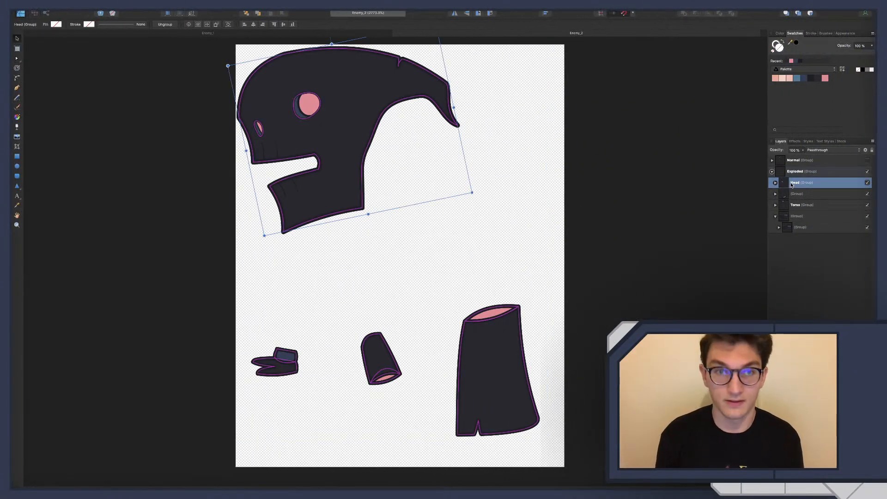
{"action": "key", "text": "shift+Right"}
{"action": "key", "text": "shift+Down"}
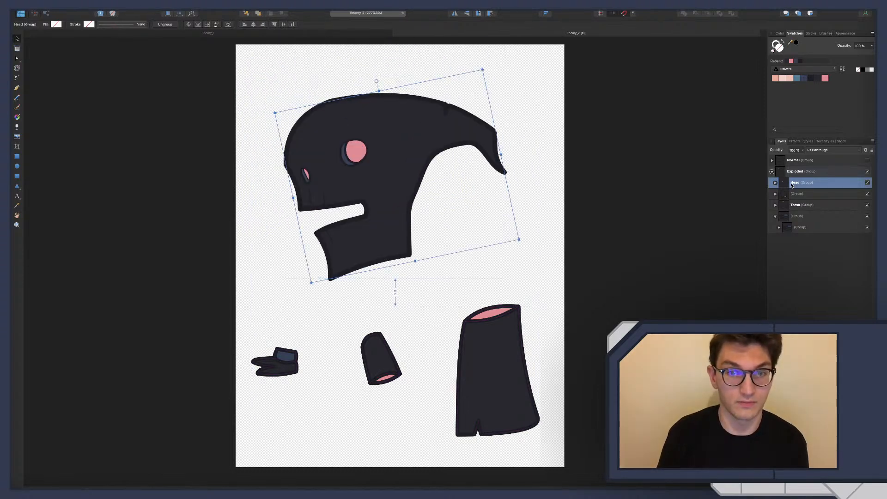
{"action": "key", "text": "shift+Up"}
{"action": "key", "text": "shift+Up"}
{"action": "key", "text": "shift+Up"}
{"action": "key", "text": "shift+Up"}
{"action": "key", "text": "shift+Up"}
{"action": "key", "text": "shift+Left"}
{"action": "key", "text": "shift+Left"}
{"action": "key", "text": "shift+Left"}
{"action": "key", "text": "shift+Left"}
{"action": "key", "text": "shift+Left"}
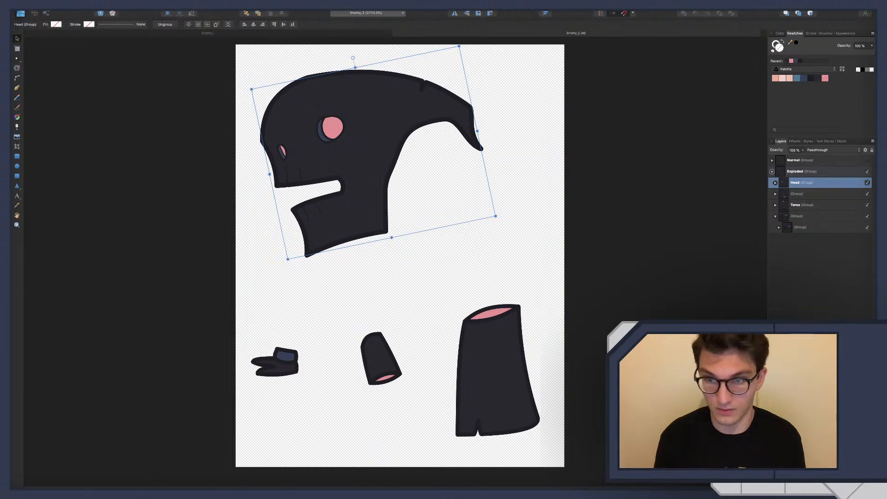
{"action": "left_click", "coordinate": [697, 293]}
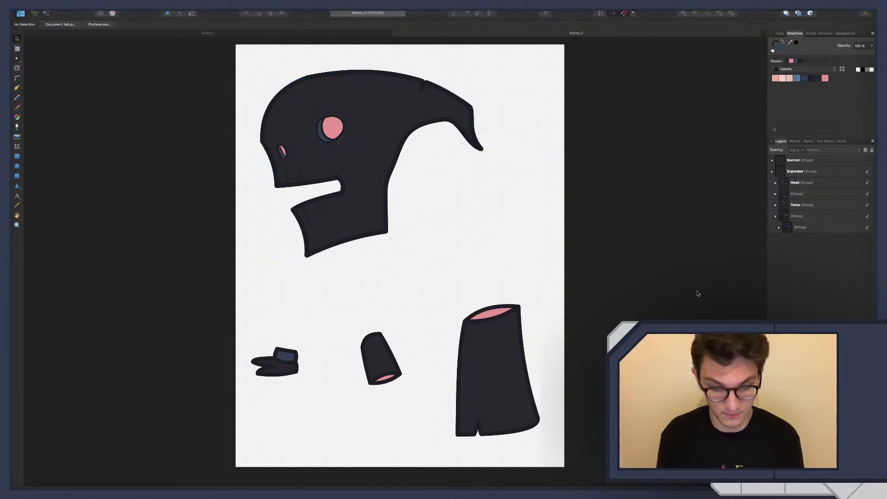
Export the whole document as a PNG, replacing the existing Enemy_2.png
{"action": "key", "text": "super+alt+shift+s"}
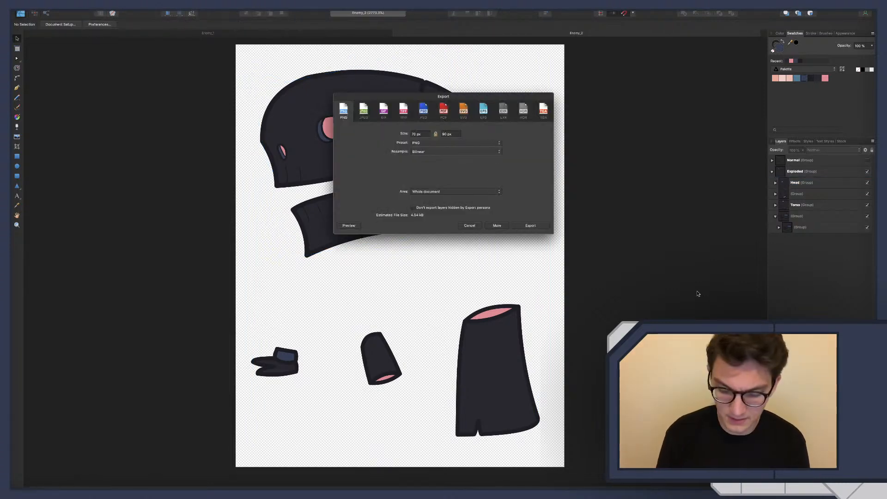
{"action": "key", "text": "Return"}
{"action": "key", "text": "Return"}
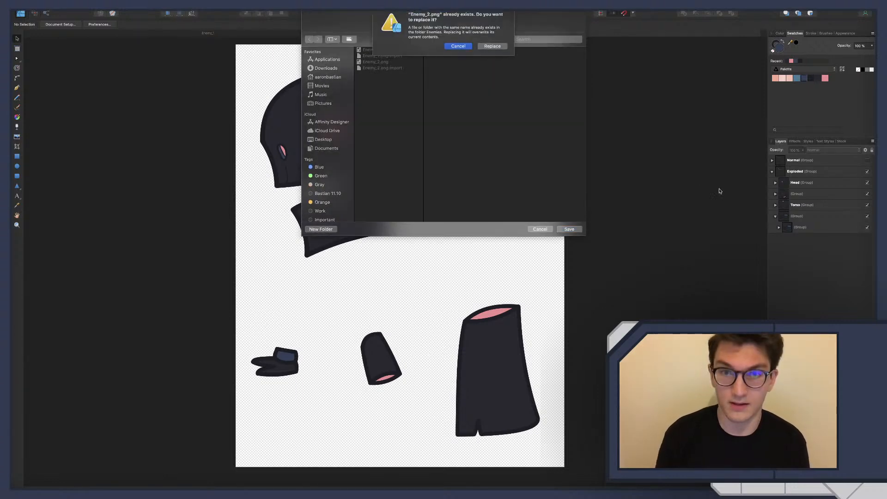
{"action": "left_click", "coordinate": [493, 46]}
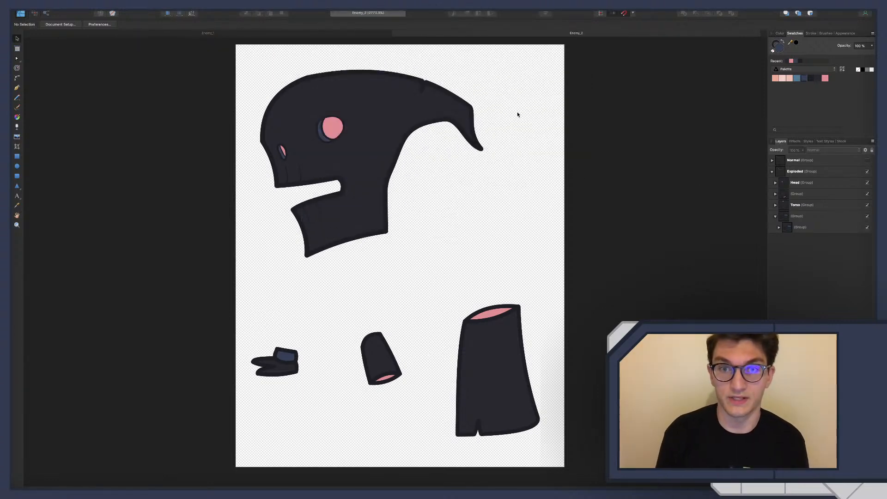
Switch back to Godot and refit the head's texture region around the shifted artwork, about 54 × 46 px starting near (2, 2)
{"action": "key", "text": "super+Tab"}
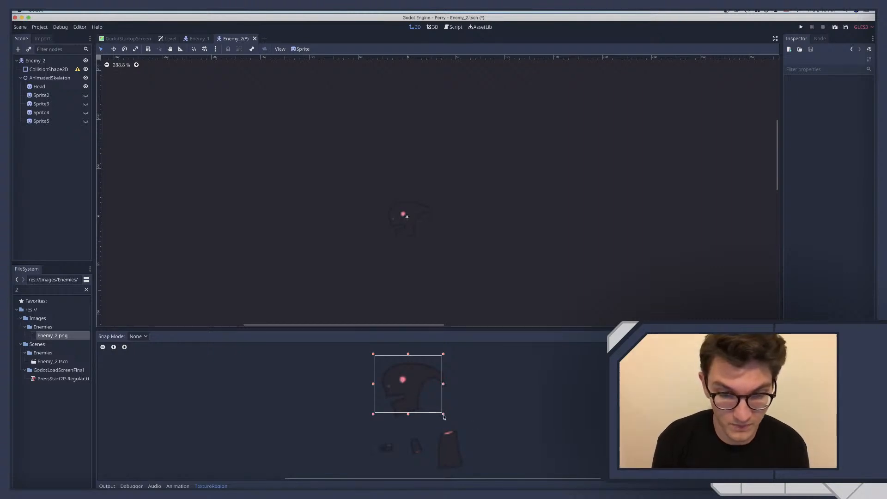
{"action": "left_click_drag", "start_coordinate": [443, 413], "coordinate": [450, 422]}
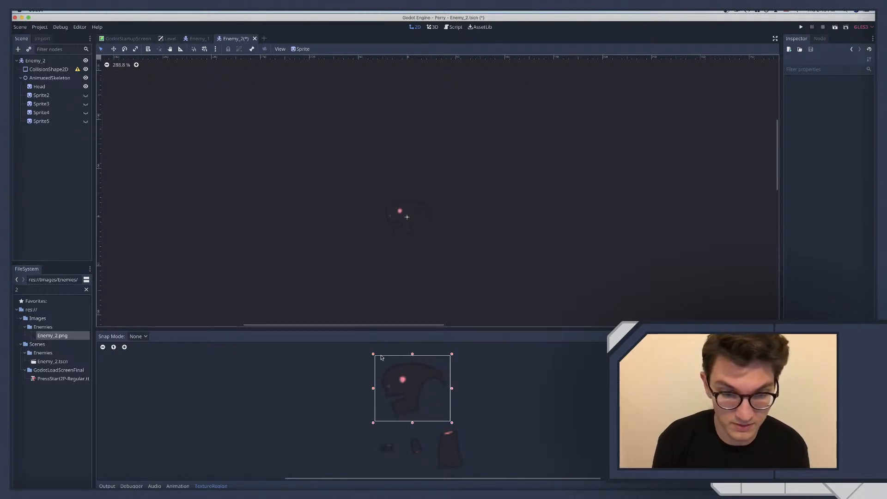
{"action": "left_click_drag", "start_coordinate": [374, 355], "coordinate": [378, 360]}
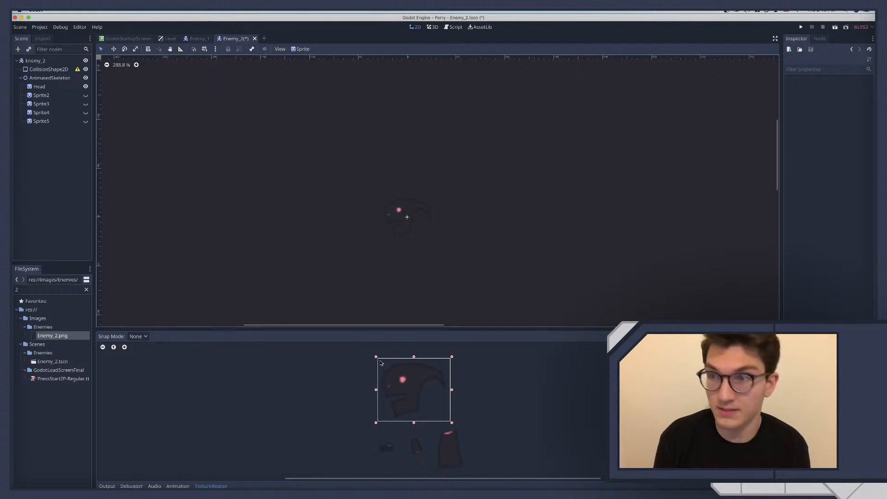
Set the Head sprite's region rectangle to x 2, y 2, width 54 and height 46
{"action": "left_click", "coordinate": [38, 87]}
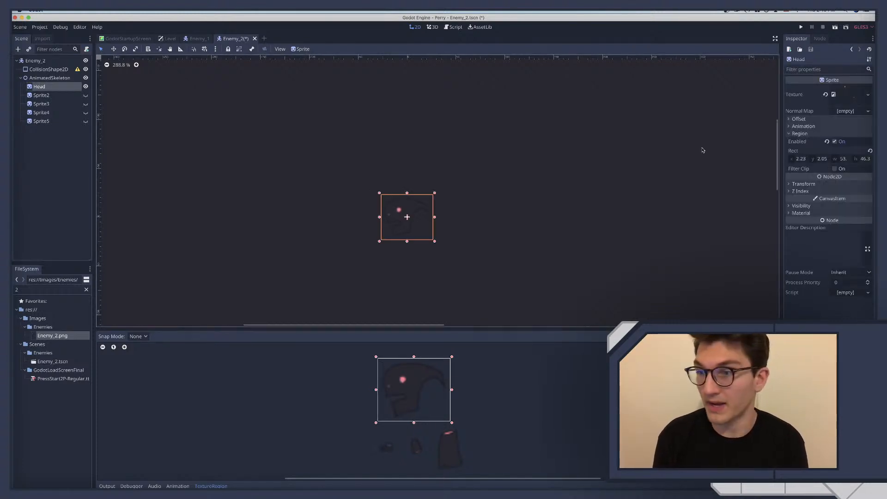
{"action": "left_click", "coordinate": [801, 159]}
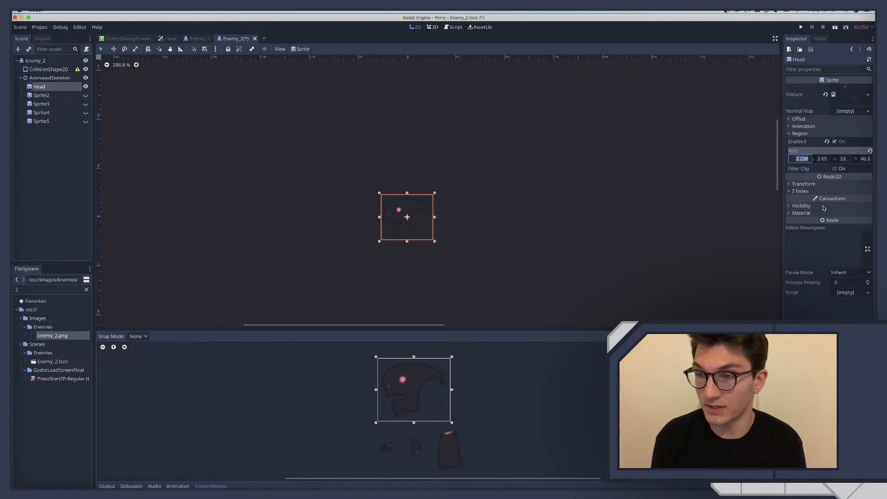
{"action": "type", "text": "2"}
{"action": "key", "text": "Tab"}
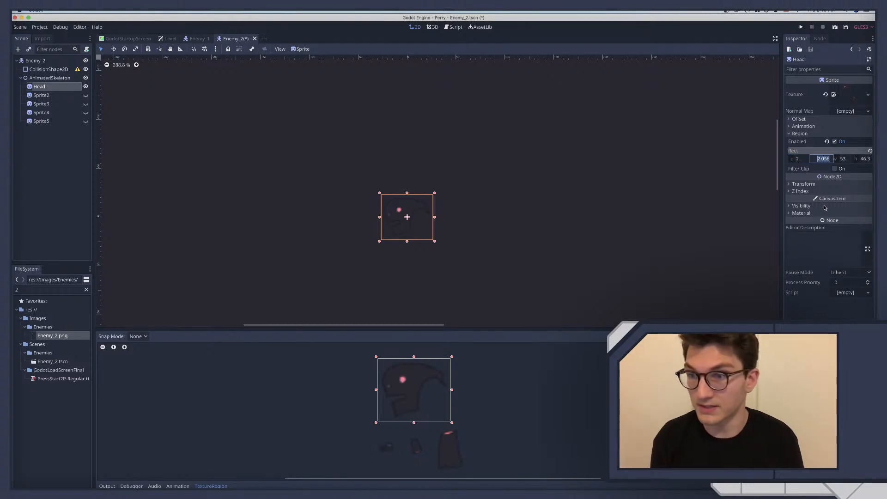
{"action": "type", "text": "2"}
{"action": "key", "text": "Tab"}
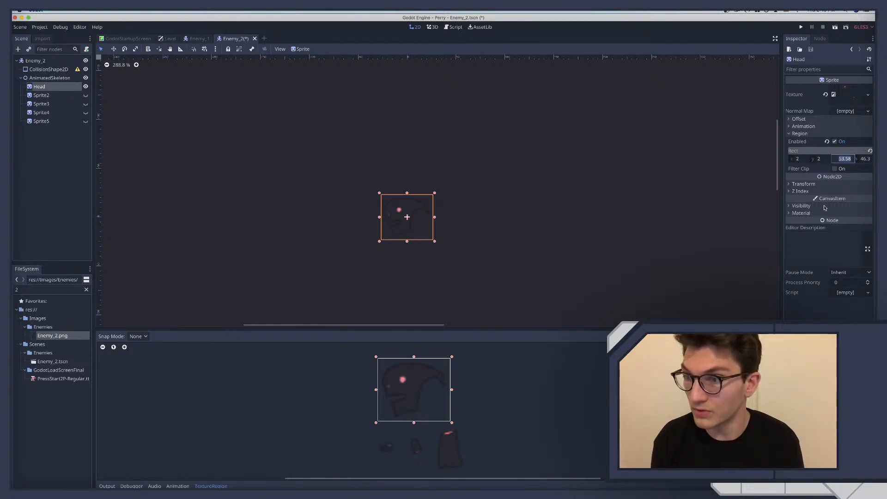
{"action": "type", "text": "54"}
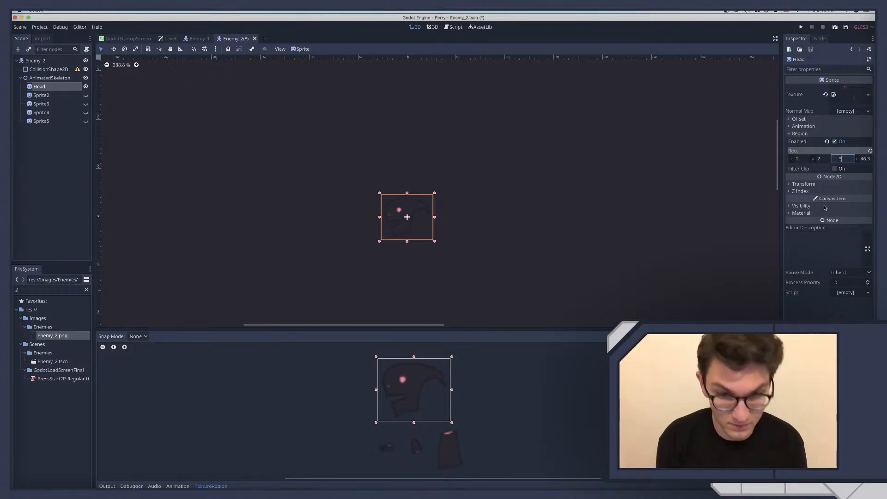
{"action": "key", "text": "Tab"}
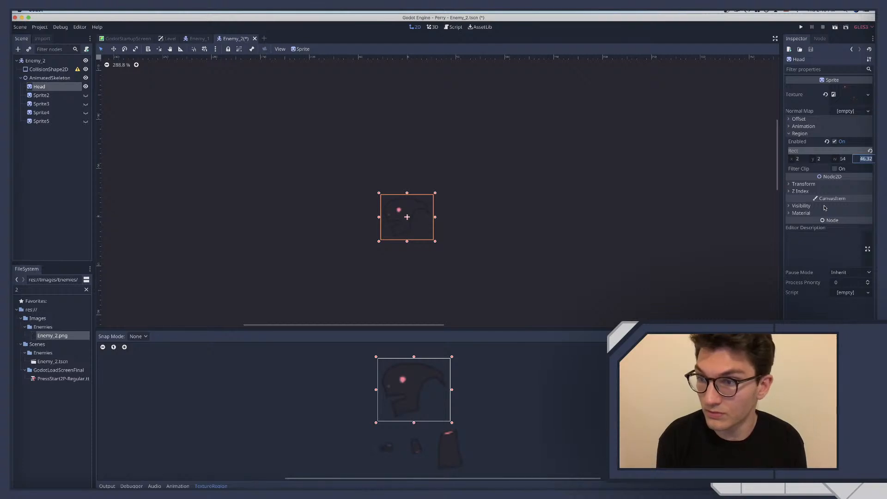
{"action": "type", "text": "46"}
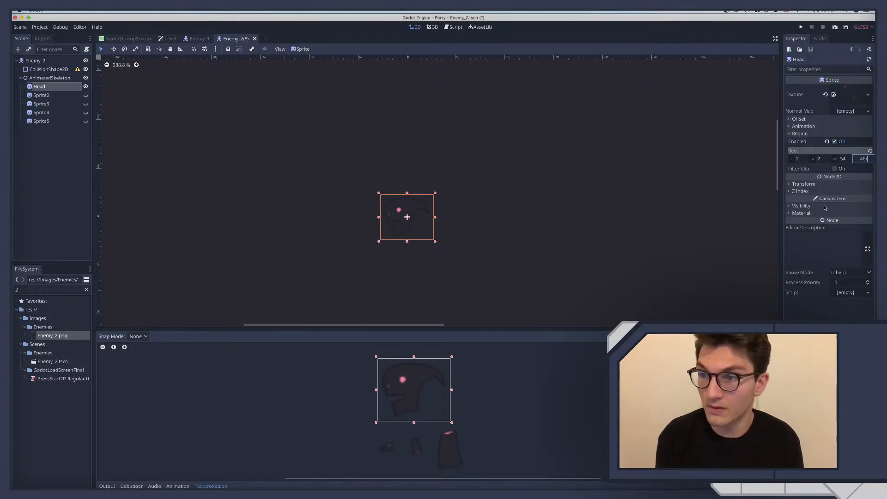
{"action": "key", "text": "Return"}
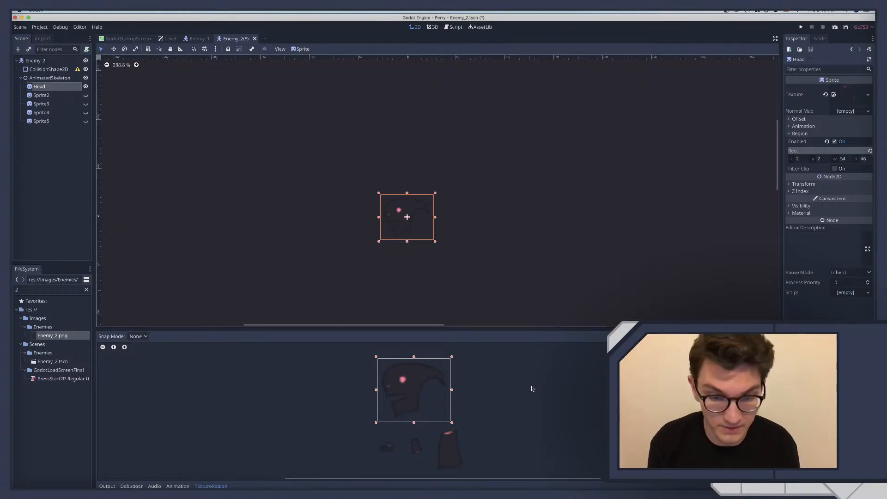
Show Sprite2 in place of the Head sprite and rename it Torso
{"action": "left_click", "coordinate": [48, 95]}
{"action": "left_click", "coordinate": [85, 95]}
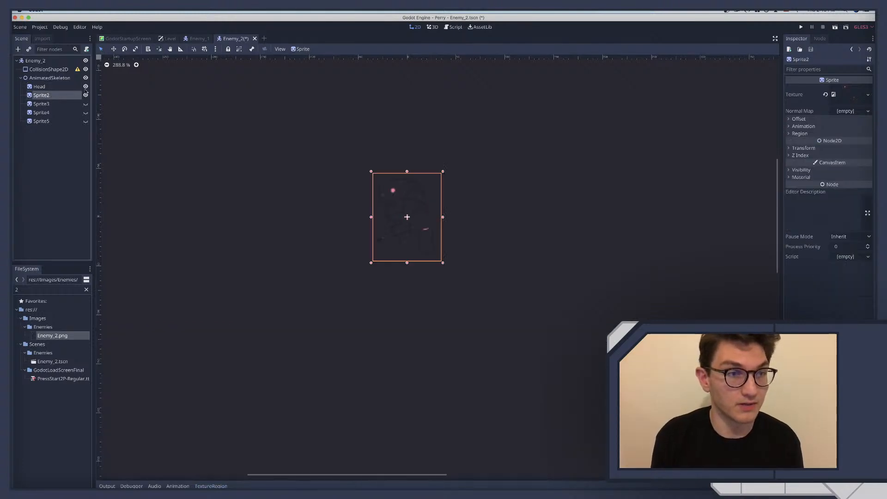
{"action": "left_click", "coordinate": [85, 87]}
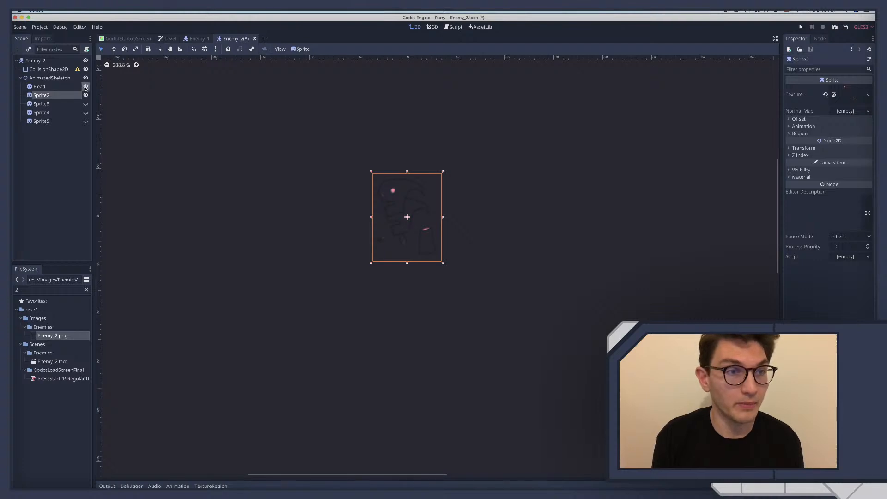
{"action": "double_click", "coordinate": [52, 95]}
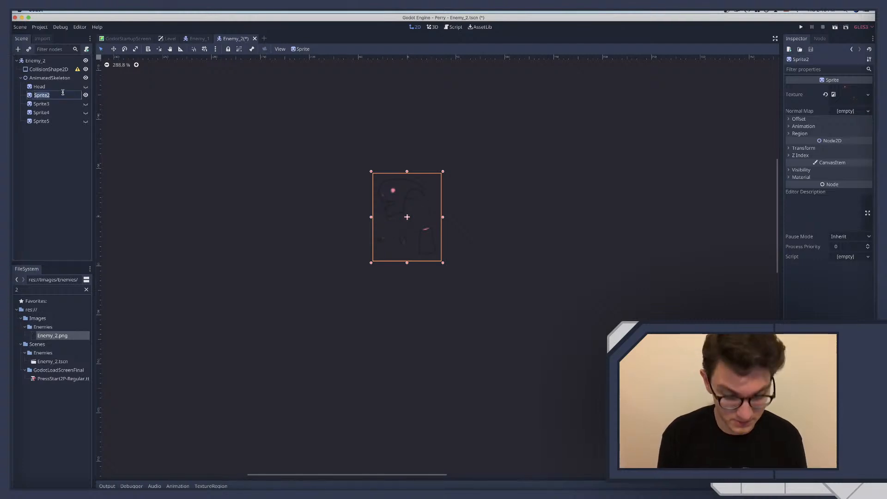
{"action": "type", "text": "Torso"}
{"action": "key", "text": "Return"}
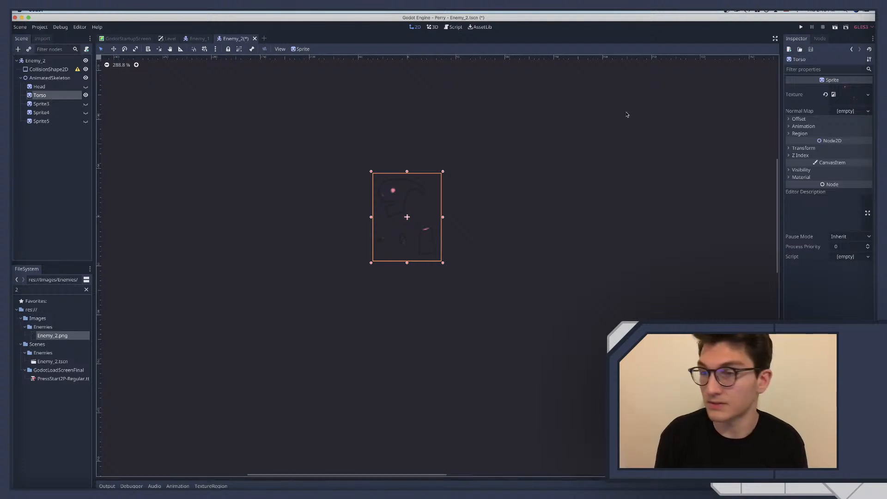
Enable the texture region for the Torso sprite and open it in the texture region editor
{"action": "left_click", "coordinate": [803, 133]}
{"action": "left_click", "coordinate": [835, 142]}
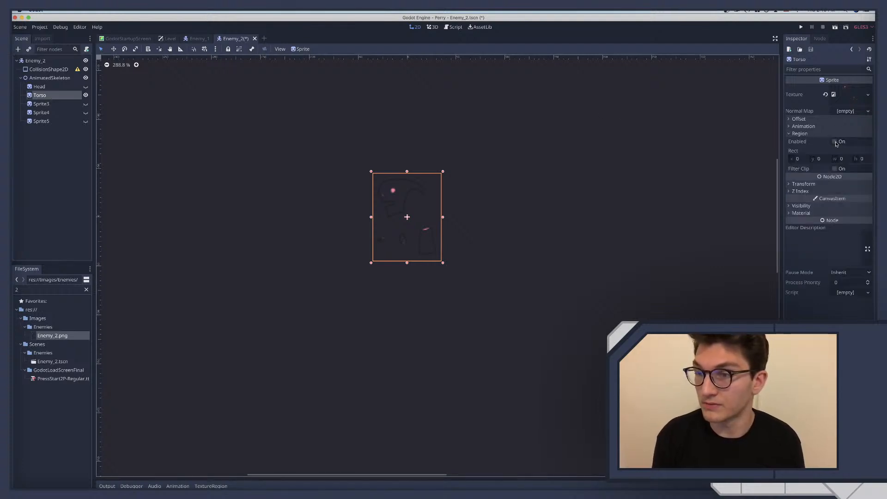
{"action": "left_click", "coordinate": [210, 486]}
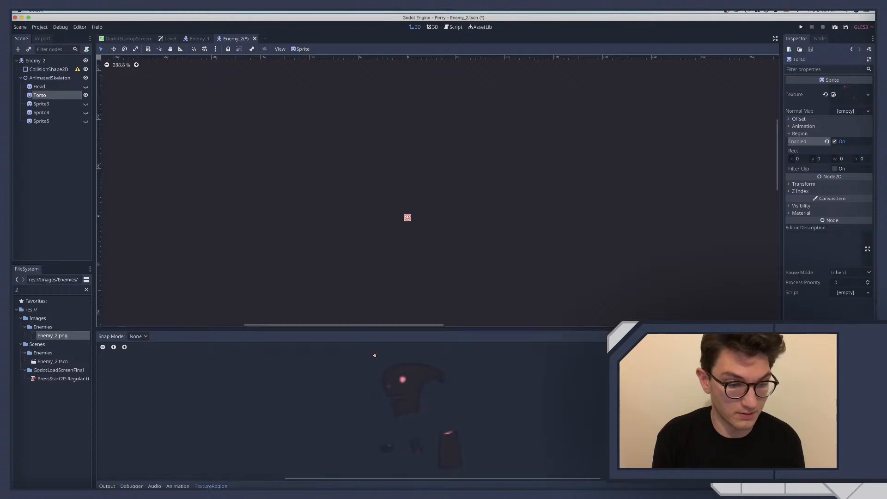
Fit the Torso sprite's texture region around the torso artwork, about 26 × 33 px starting near (43, 52)
{"action": "left_click_drag", "start_coordinate": [376, 356], "coordinate": [466, 474]}
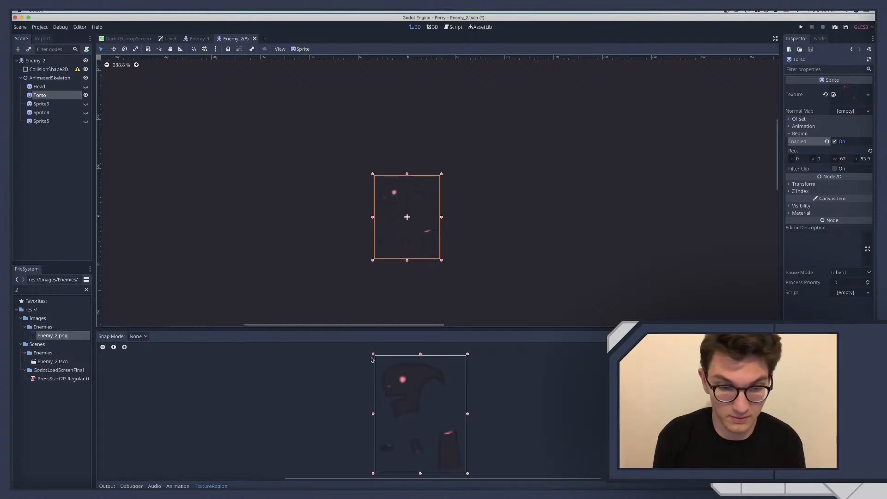
{"action": "left_click_drag", "start_coordinate": [369, 353], "coordinate": [470, 473]}
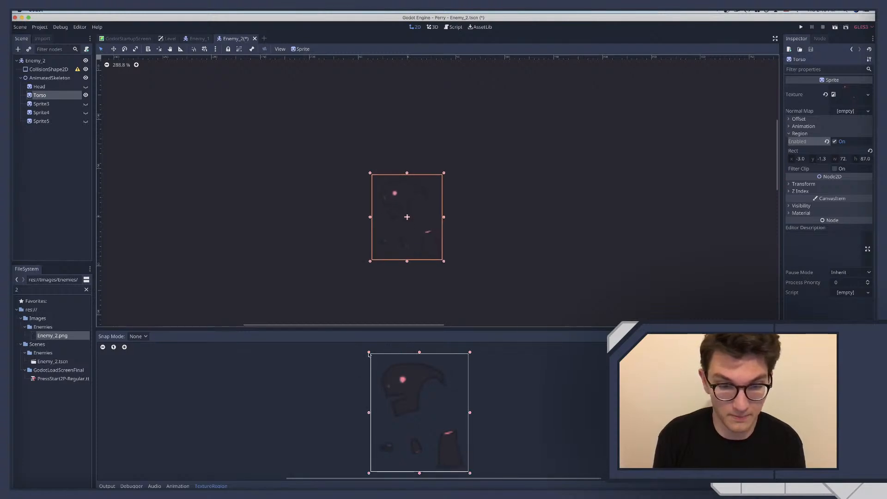
{"action": "left_click_drag", "start_coordinate": [368, 354], "coordinate": [432, 429]}
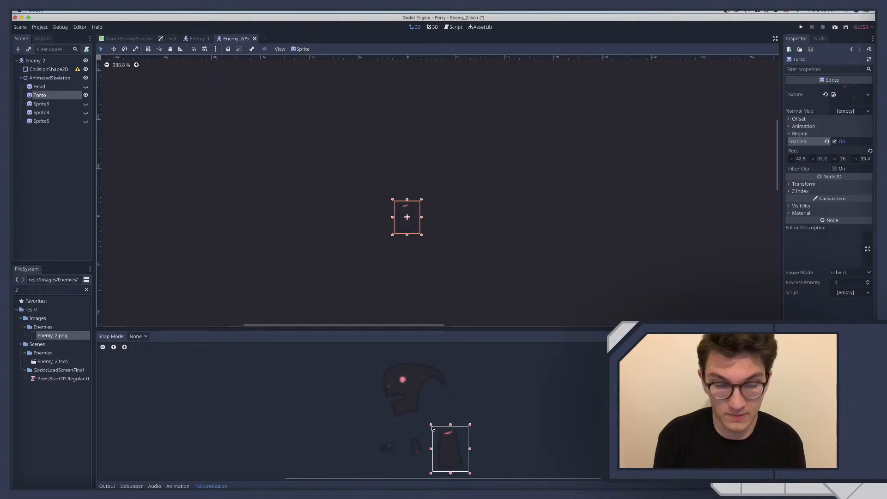
Set the Torso sprite's region rectangle to x 42, y 52 and width 30
{"action": "left_click", "coordinate": [803, 158]}
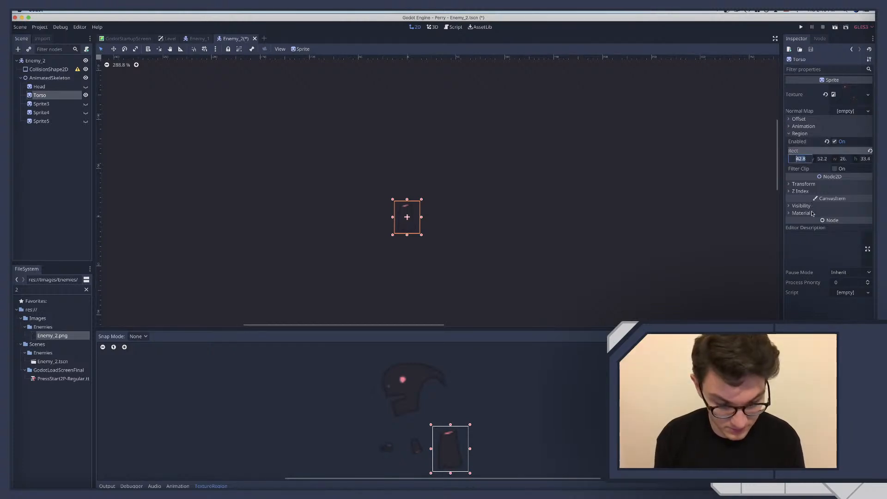
{"action": "type", "text": "43"}
{"action": "key", "text": "Tab"}
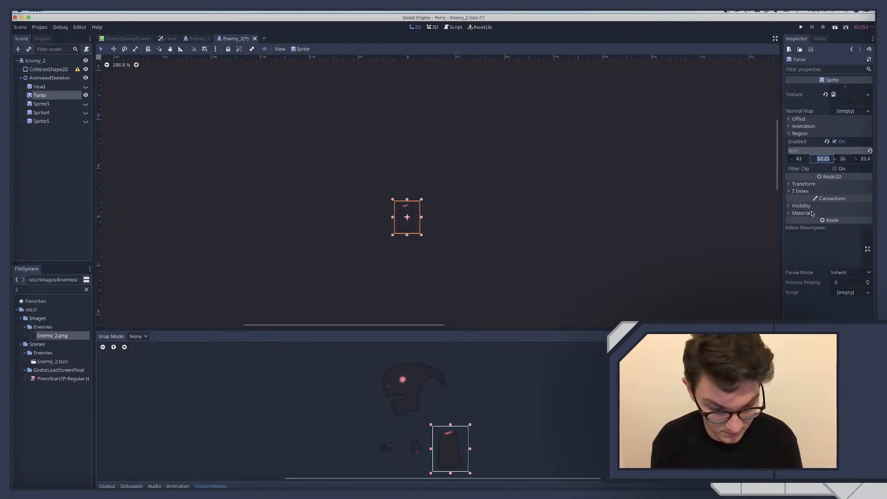
{"action": "type", "text": "5"}
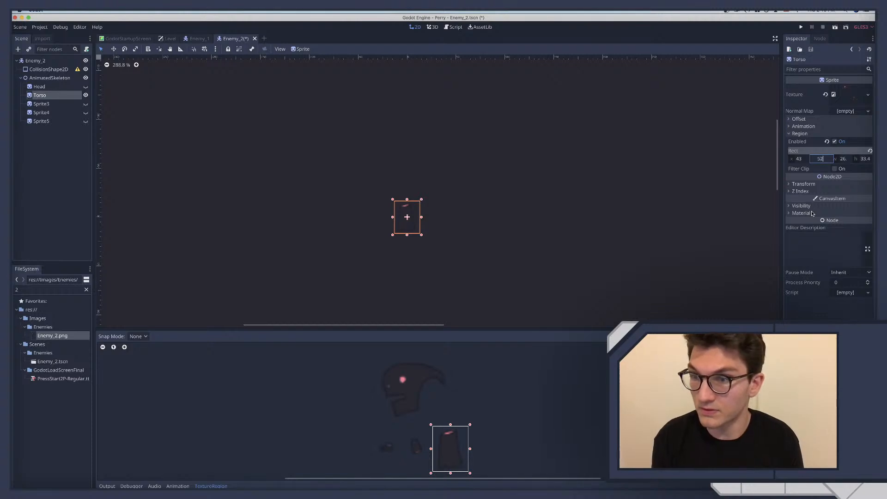
{"action": "type", "text": "2"}
{"action": "left_click", "coordinate": [799, 159]}
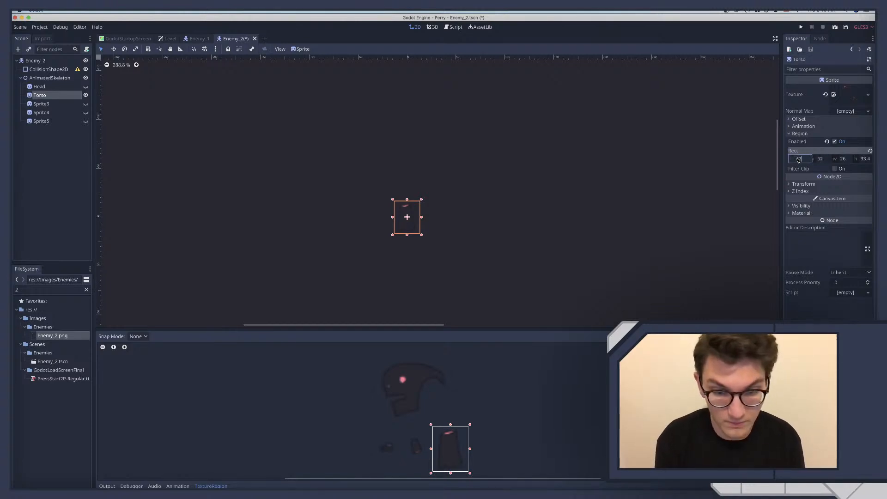
{"action": "left_click", "coordinate": [834, 159]}
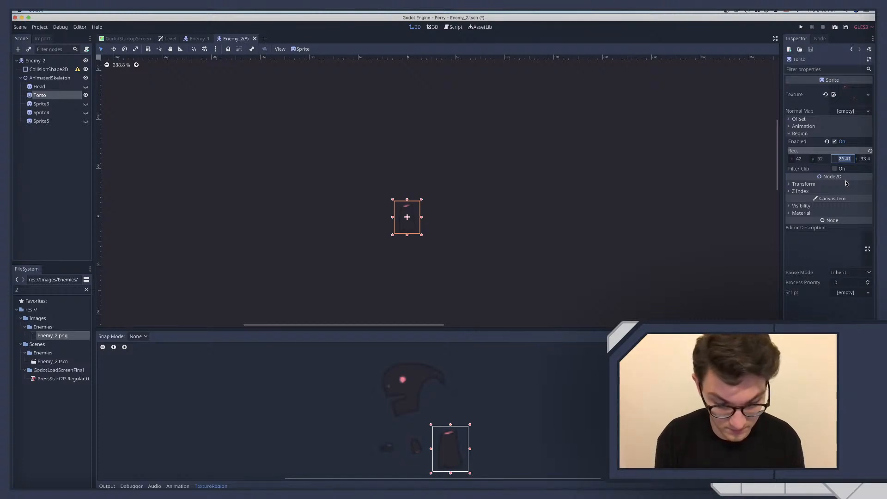
{"action": "type", "text": "30"}
{"action": "key", "text": "Return"}
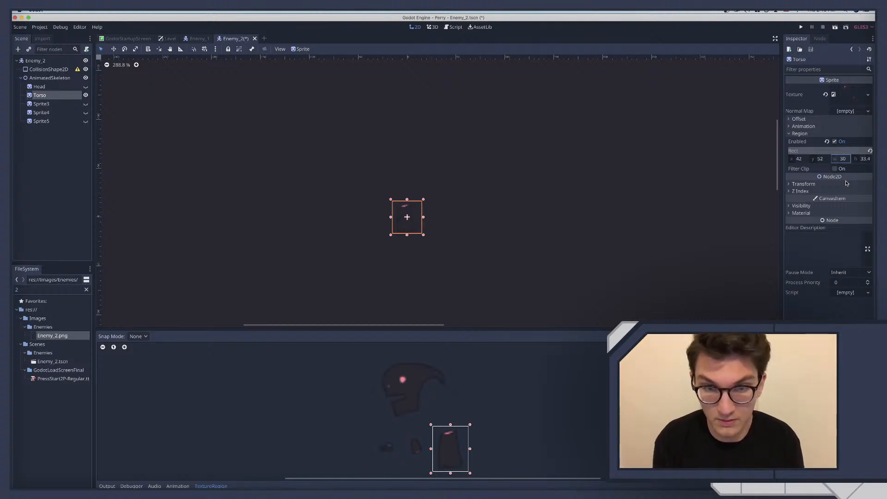
Set the Torso sprite's region rectangle to width 28 and height 32
{"action": "left_click", "coordinate": [841, 158]}
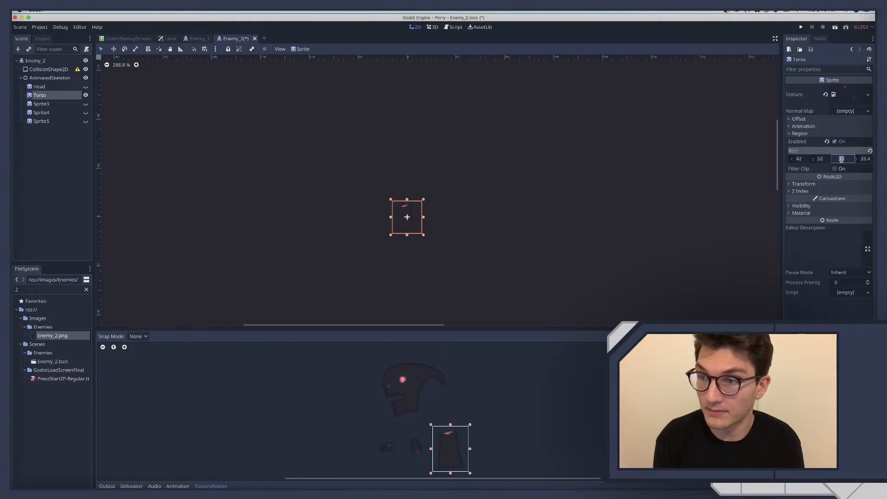
{"action": "type", "text": "28"}
{"action": "key", "text": "Return"}
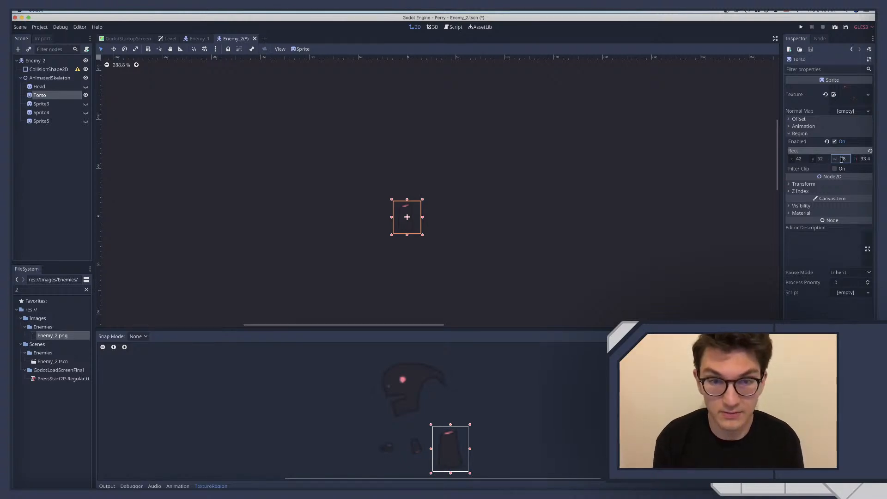
{"action": "left_click", "coordinate": [861, 162]}
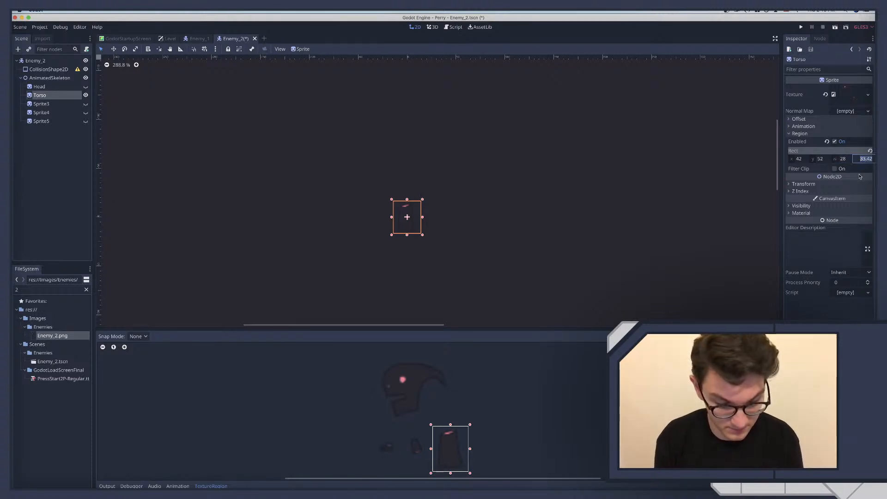
{"action": "type", "text": "32"}
{"action": "key", "text": "Return"}
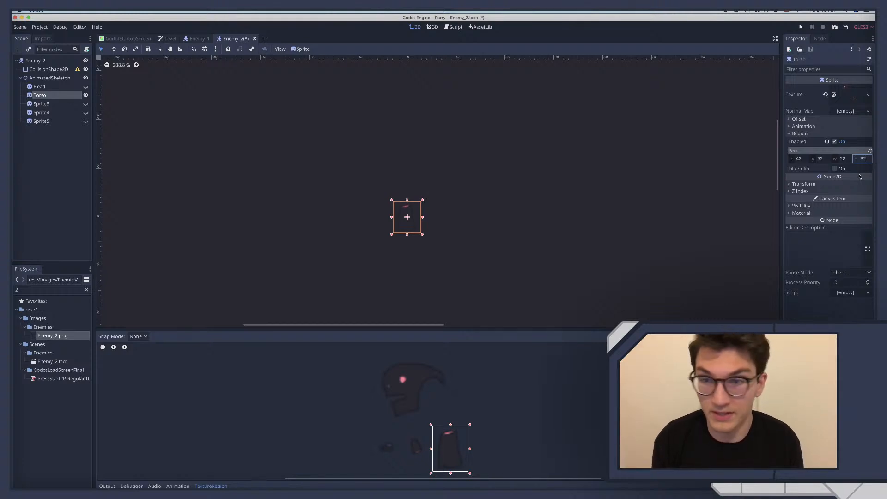
Try a y position of 53 for the Torso sprite's region rectangle
{"action": "left_click", "coordinate": [829, 160]}
{"action": "type", "text": "53"}
{"action": "key", "text": "Return"}
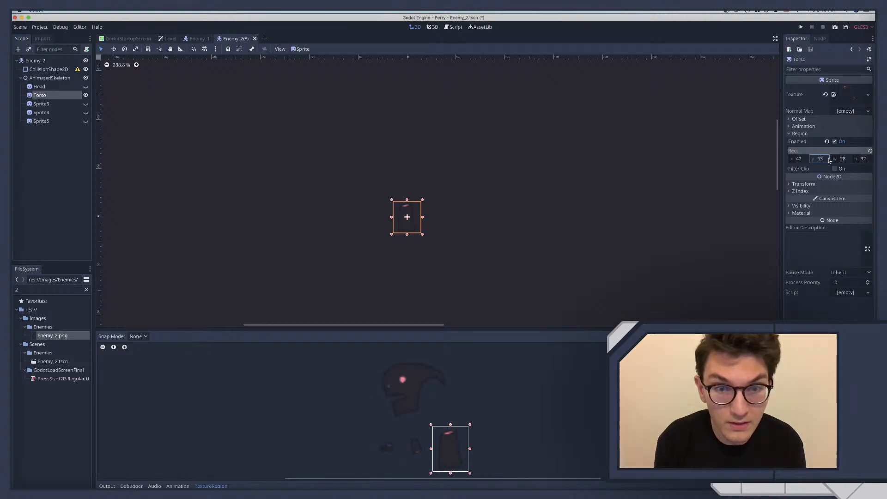
Set the Torso sprite's region height to 34 and its y position to 52
{"action": "left_click", "coordinate": [866, 159]}
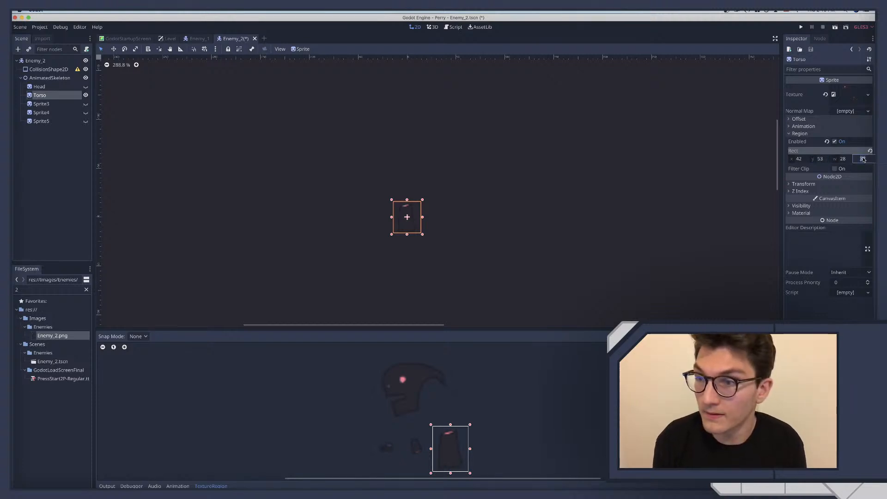
{"action": "type", "text": "34"}
{"action": "key", "text": "Return"}
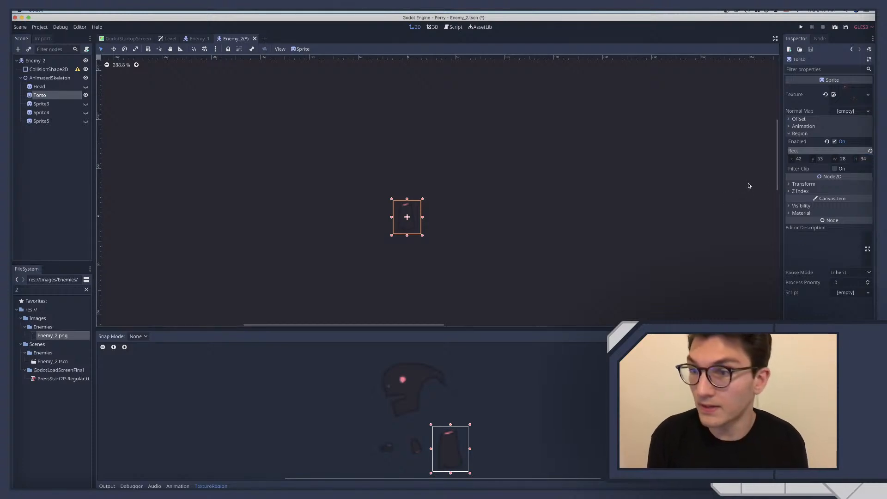
{"action": "left_click", "coordinate": [821, 159]}
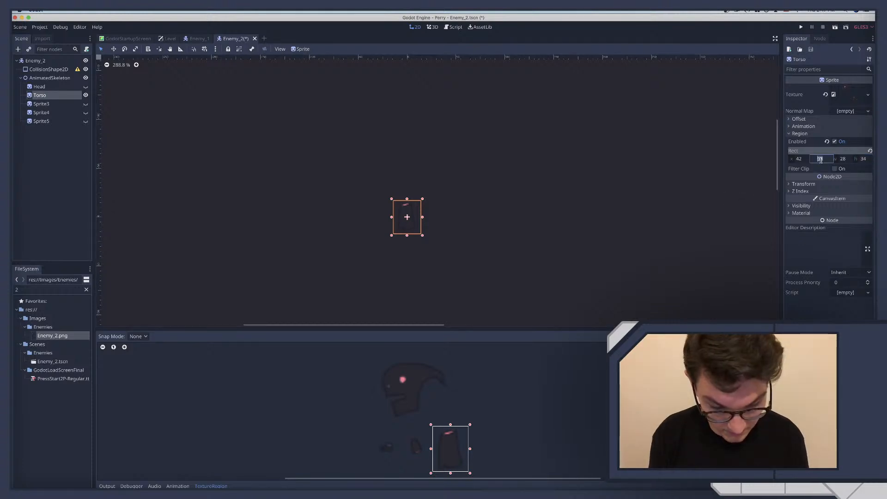
{"action": "key", "text": "Return"}
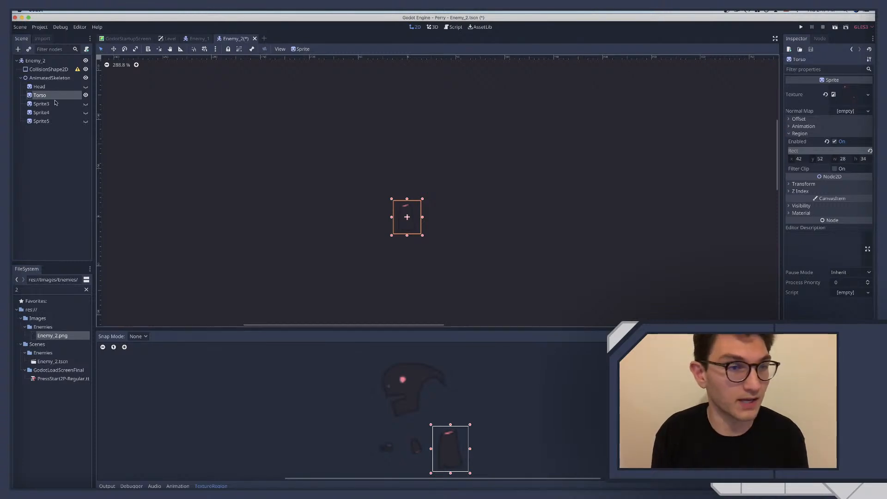
Show Sprite3 in place of the Torso sprite and rename it Arm
{"action": "left_click", "coordinate": [86, 95]}
{"action": "left_click", "coordinate": [86, 104]}
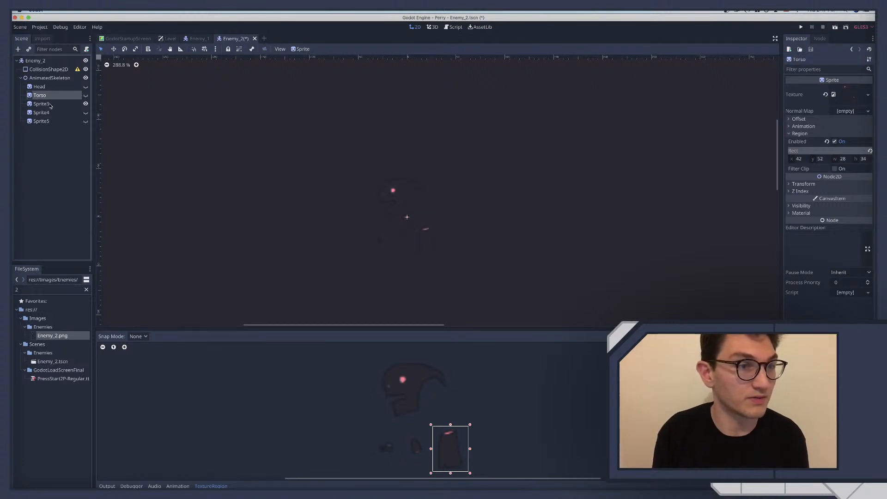
{"action": "left_click", "coordinate": [58, 104]}
{"action": "left_click", "coordinate": [57, 104]}
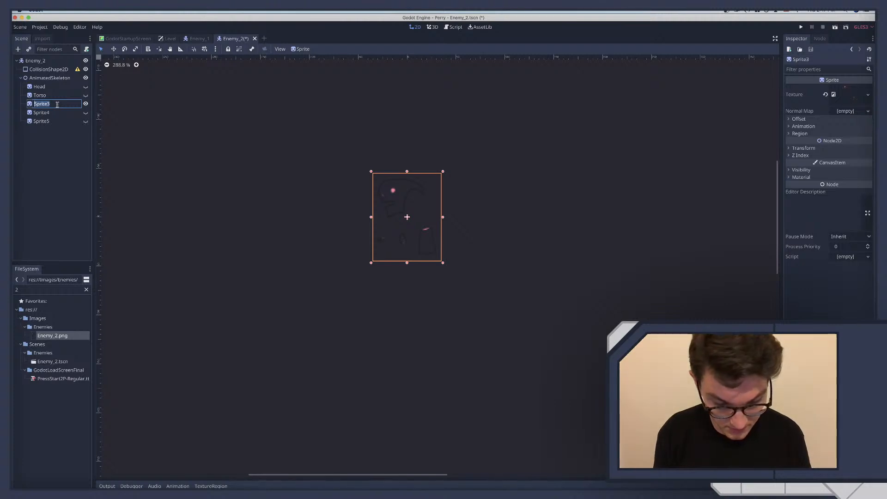
{"action": "type", "text": "Arm"}
{"action": "key", "text": "Return"}
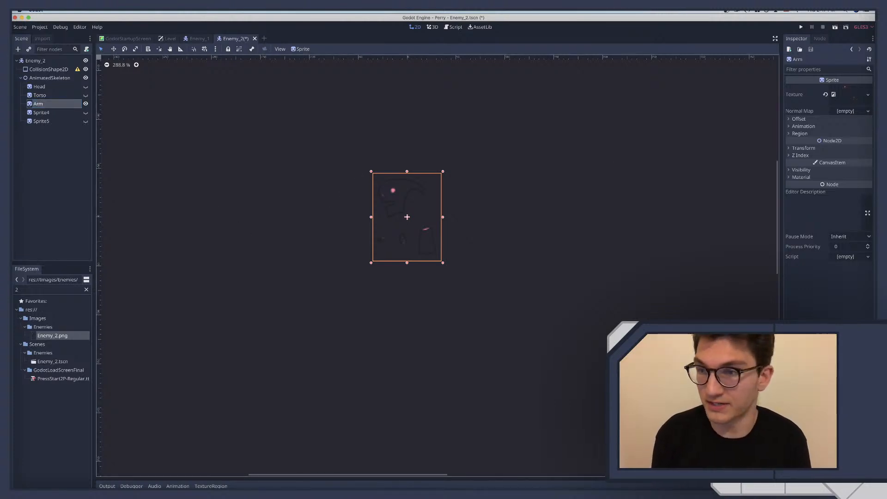
Enable the Arm sprite's texture region and fit it around the arm artwork, about 16 × 18 px starting near (23, 58)
{"action": "left_click", "coordinate": [815, 134]}
{"action": "left_click", "coordinate": [834, 142]}
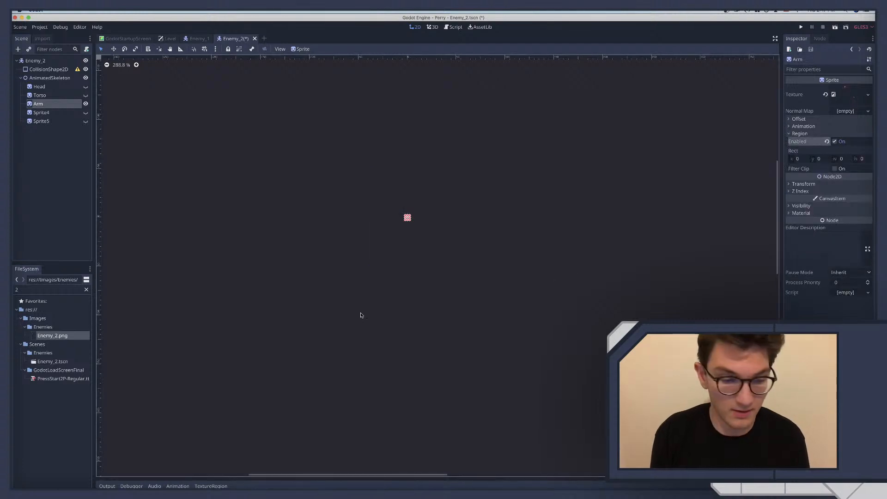
{"action": "left_click", "coordinate": [211, 486]}
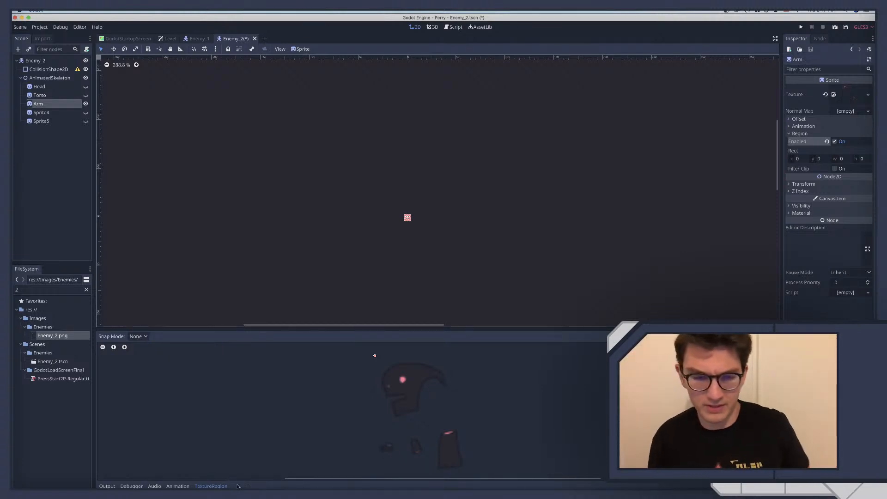
{"action": "left_click_drag", "start_coordinate": [373, 354], "coordinate": [428, 460]}
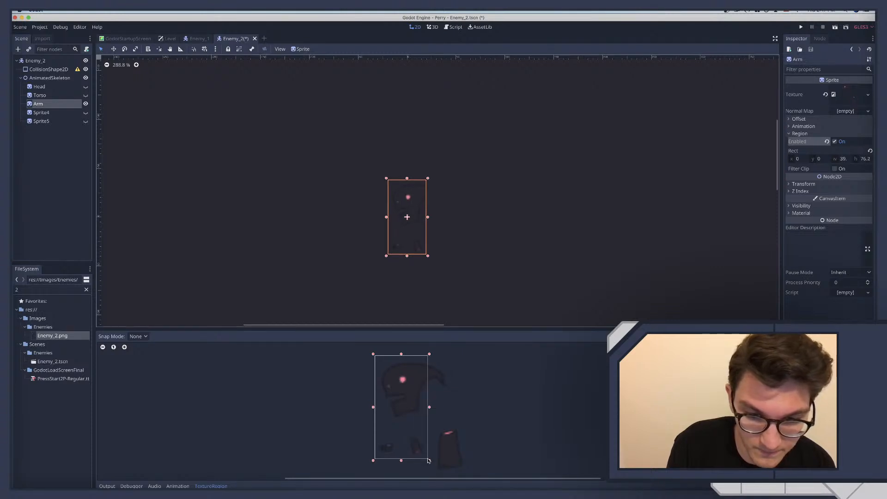
{"action": "left_click_drag", "start_coordinate": [373, 354], "coordinate": [405, 434]}
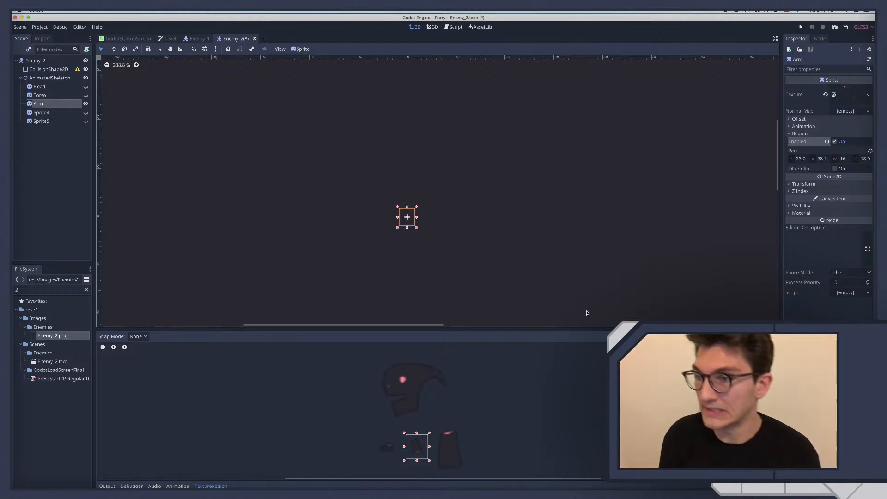
Set the Arm sprite's region rectangle to x 23, y 58, width 16 and height 18
{"action": "left_click", "coordinate": [801, 159]}
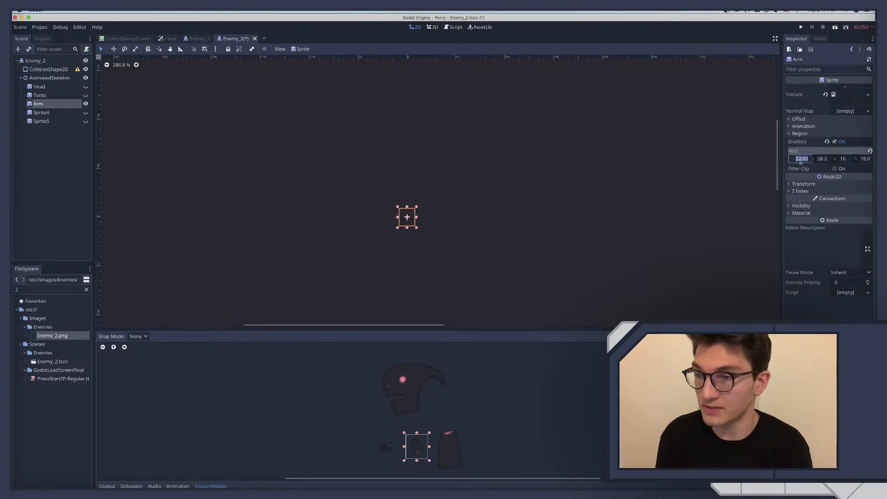
{"action": "type", "text": "23"}
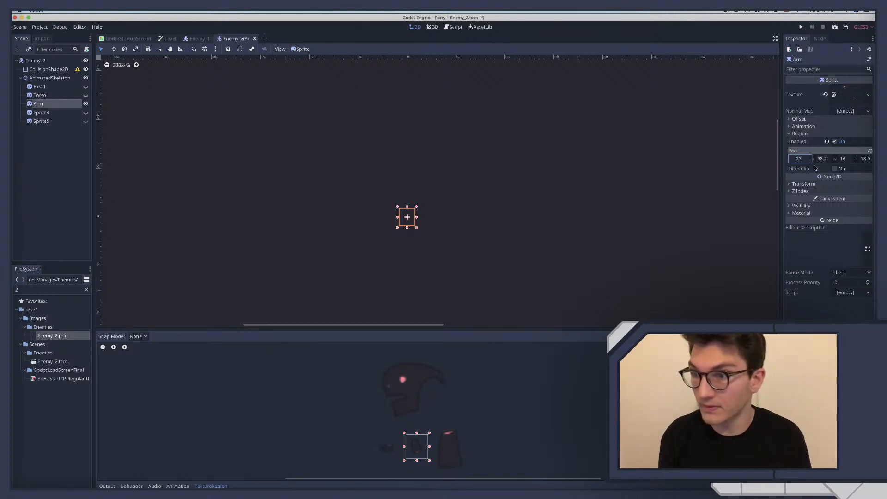
{"action": "key", "text": "Tab"}
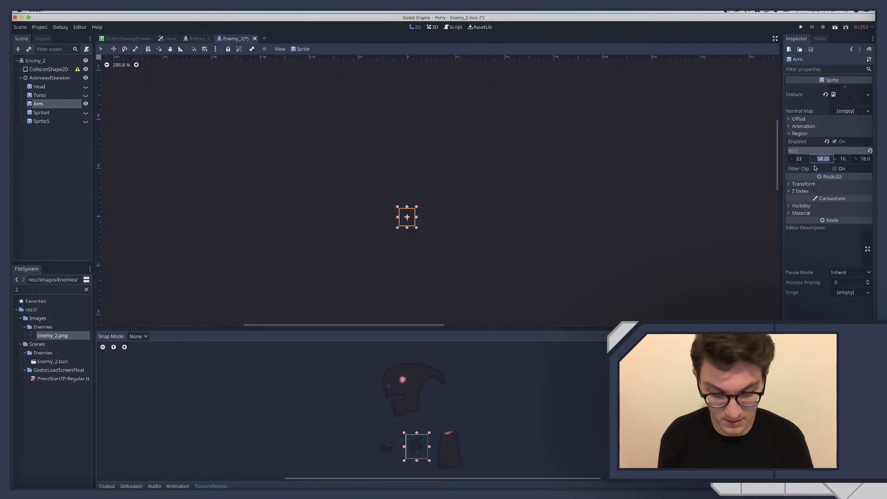
{"action": "type", "text": "58"}
{"action": "key", "text": "Tab"}
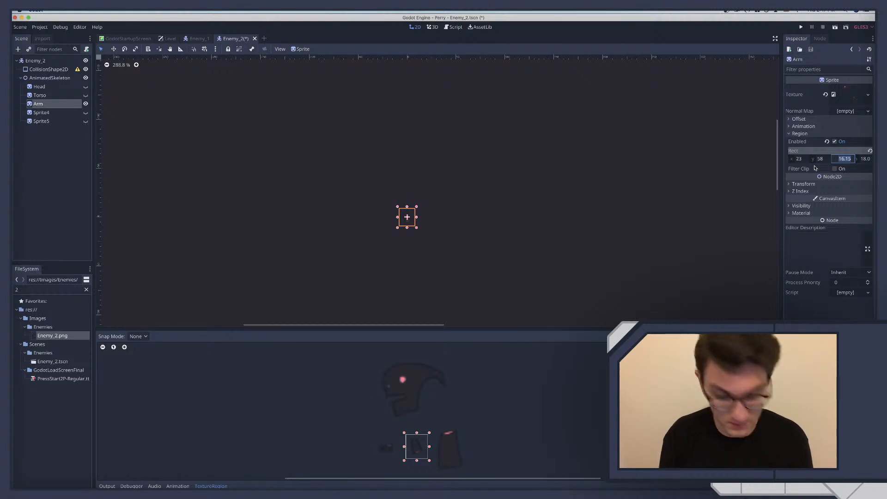
{"action": "type", "text": "16"}
{"action": "key", "text": "Tab"}
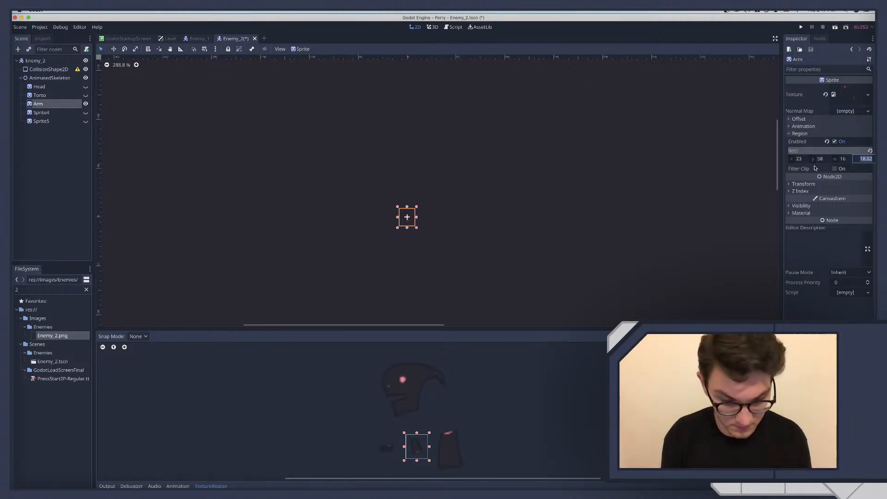
{"action": "type", "text": "16"}
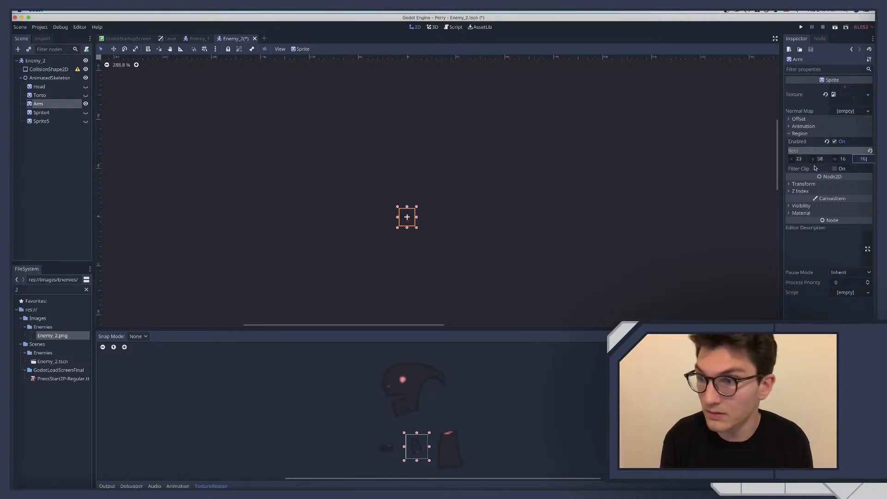
{"action": "key", "text": "Return"}
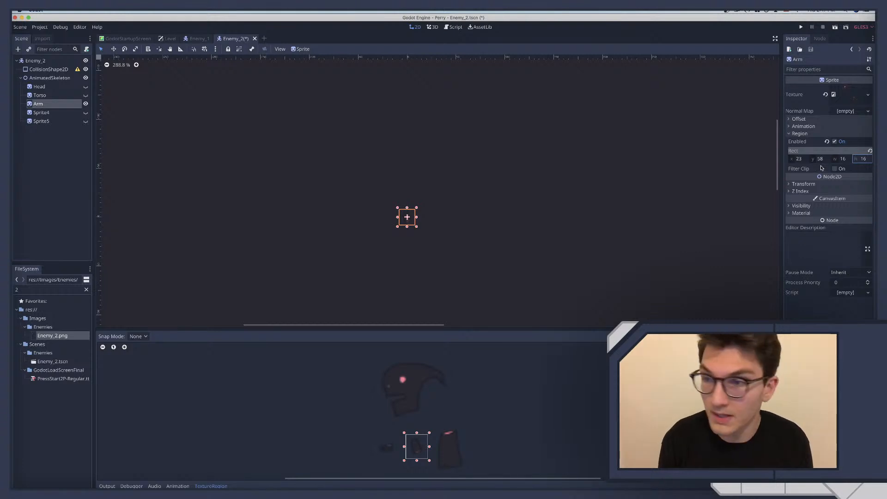
{"action": "type", "text": "18"}
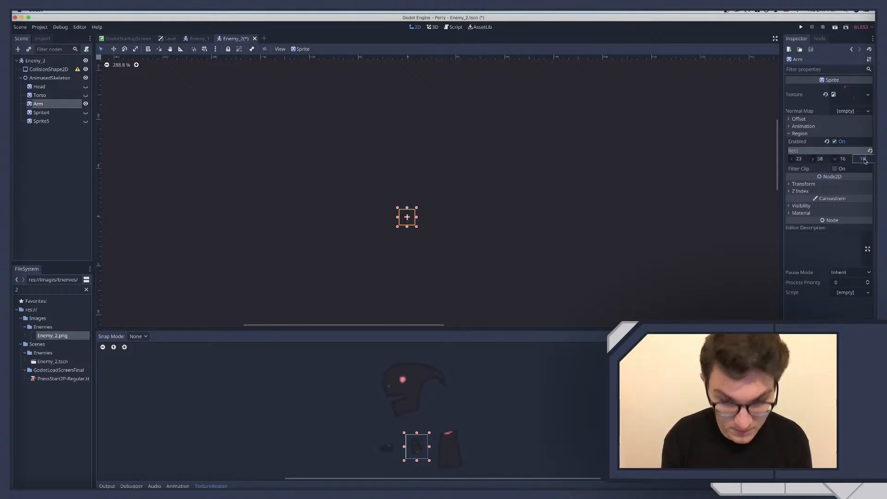
{"action": "key", "text": "Return"}
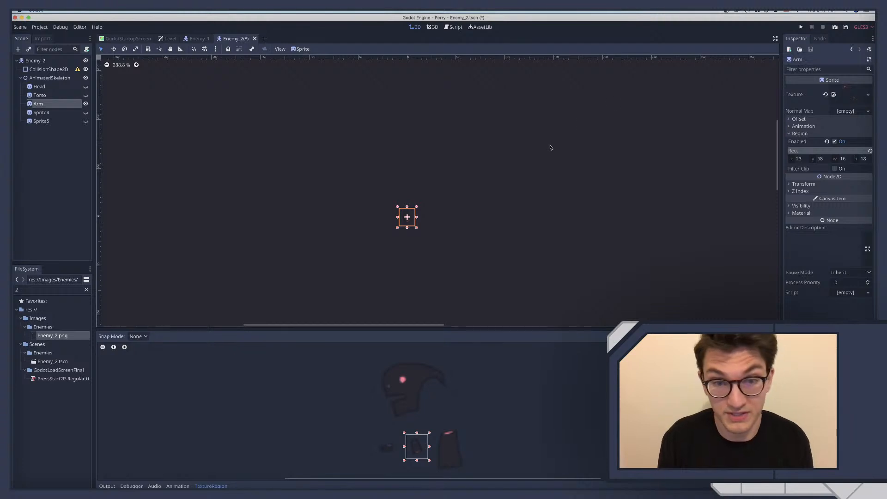
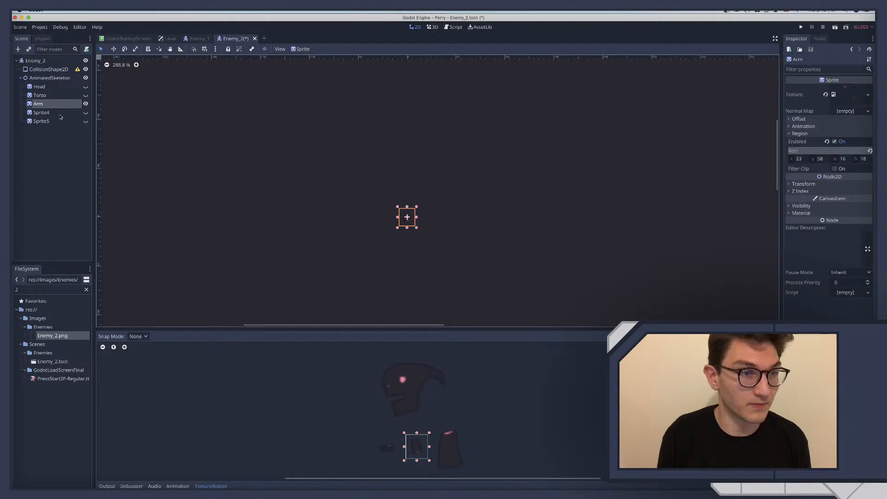
Delete the surplus Sprite5 node from the AnimatedSkeleton
{"action": "left_click", "coordinate": [52, 121]}
{"action": "key", "text": "Delete"}
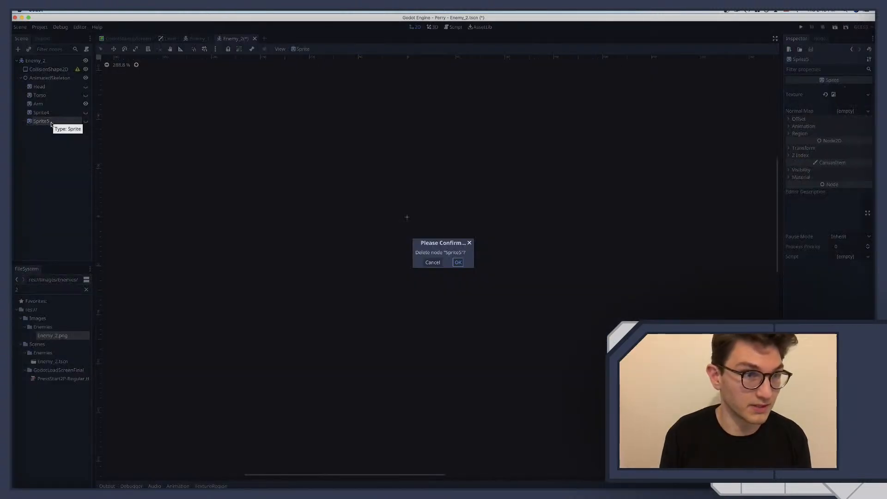
{"action": "key", "text": "Return"}
Show Sprite4 in place of the Arm sprite and enable its texture region
{"action": "left_click", "coordinate": [51, 114]}
{"action": "left_click", "coordinate": [86, 112]}
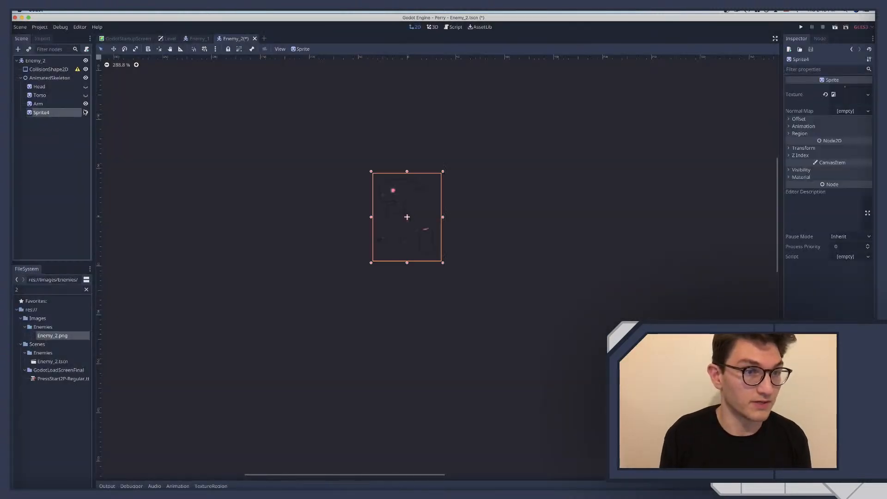
{"action": "left_click", "coordinate": [86, 104]}
{"action": "left_click", "coordinate": [799, 134]}
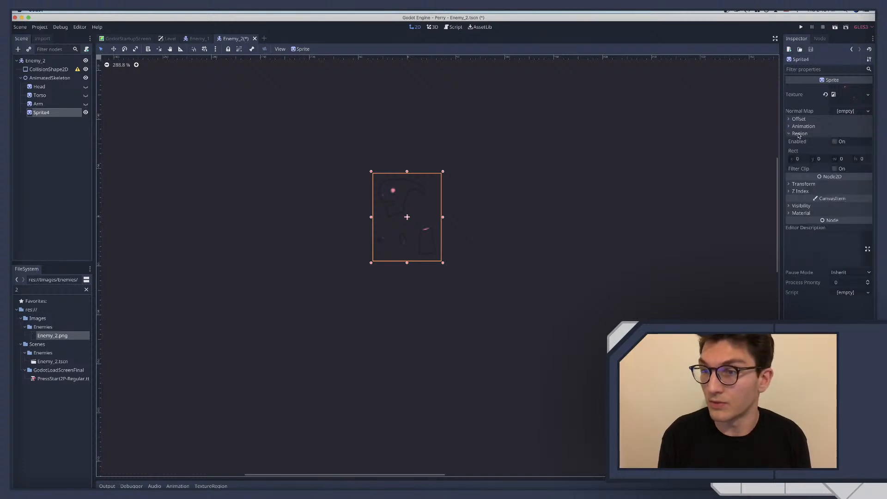
{"action": "left_click", "coordinate": [835, 141]}
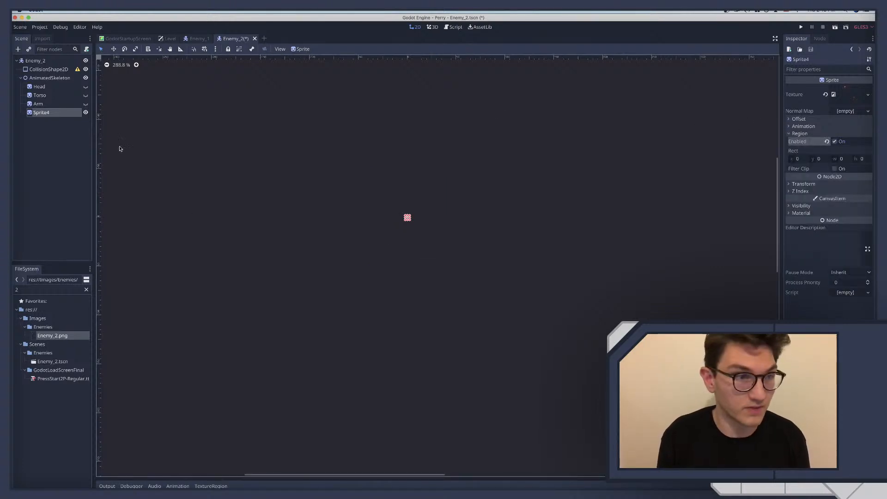
Rename the Sprite4 node as Foot
{"action": "double_click", "coordinate": [50, 113]}
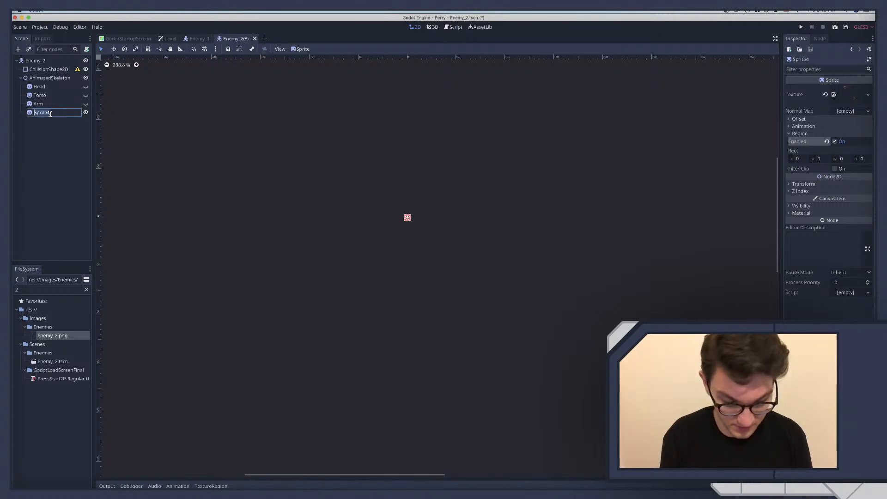
{"action": "type", "text": "Foot"}
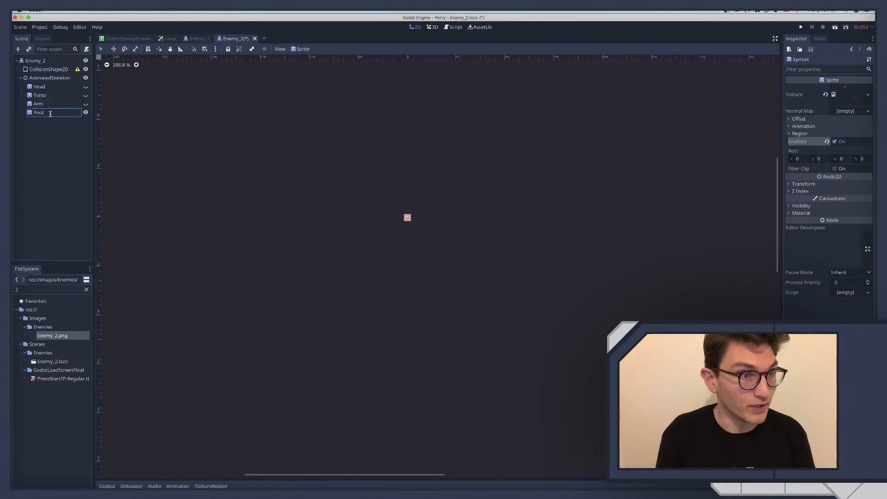
{"action": "key", "text": "Return"}
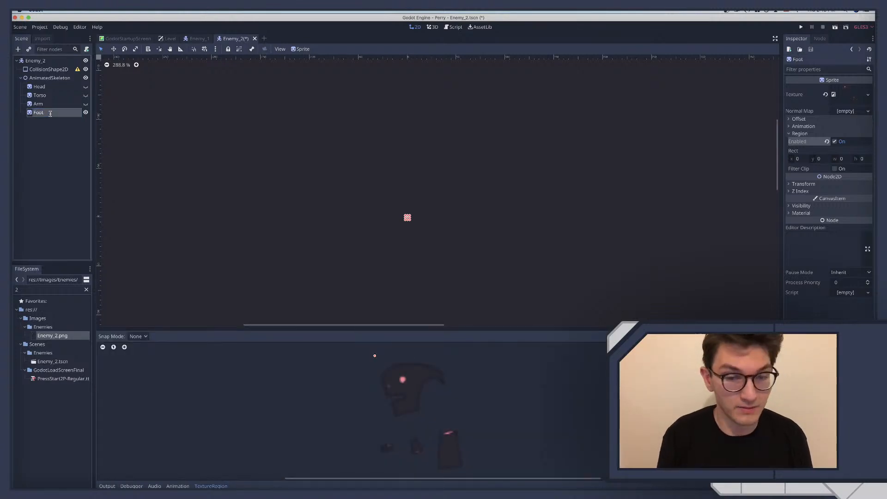
Fit the Foot sprite's texture region around the foot artwork, about 16 × 13 px starting near (1, 61.5)
{"action": "left_click_drag", "start_coordinate": [373, 354], "coordinate": [399, 458]}
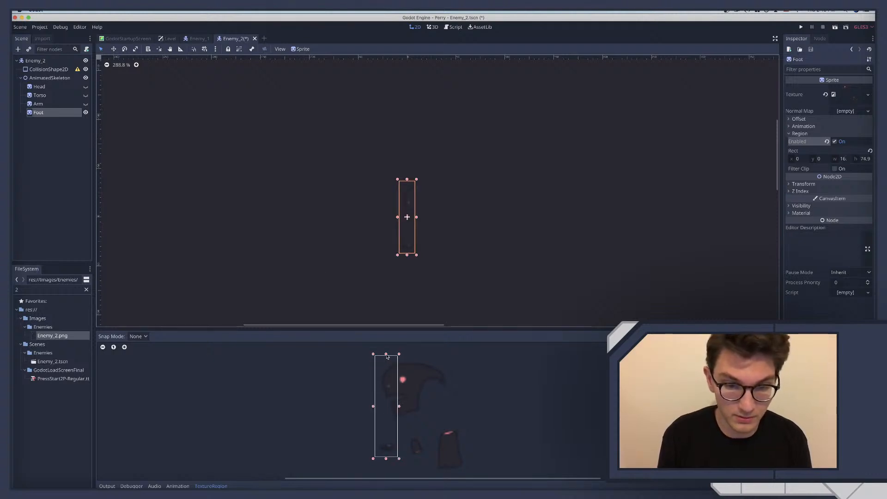
{"action": "left_click_drag", "start_coordinate": [387, 356], "coordinate": [391, 441]}
{"action": "middle_click_drag", "start_coordinate": [391, 441], "coordinate": [382, 391]}
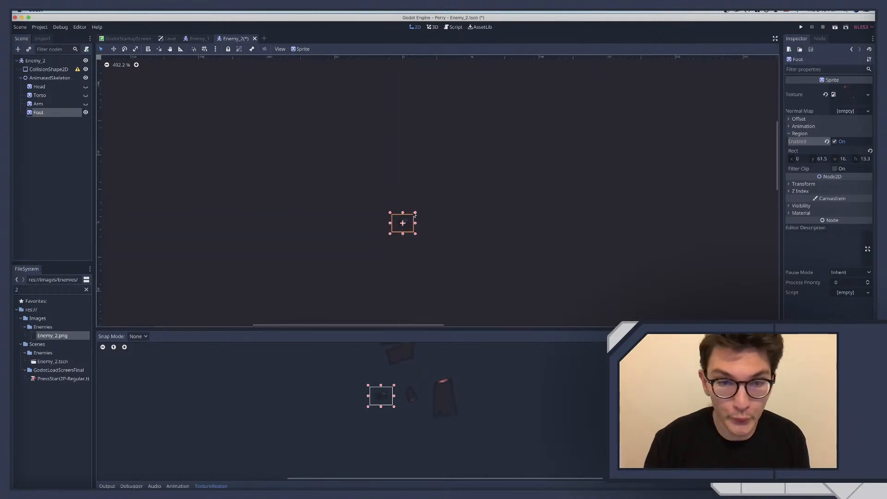
{"action": "scroll", "coordinate": [413, 218], "scroll_direction": "up", "scroll_amount": 9}
{"action": "scroll", "coordinate": [414, 215], "scroll_direction": "down", "scroll_amount": 3}
{"action": "scroll", "coordinate": [414, 214], "scroll_direction": "left", "scroll_amount": 2}
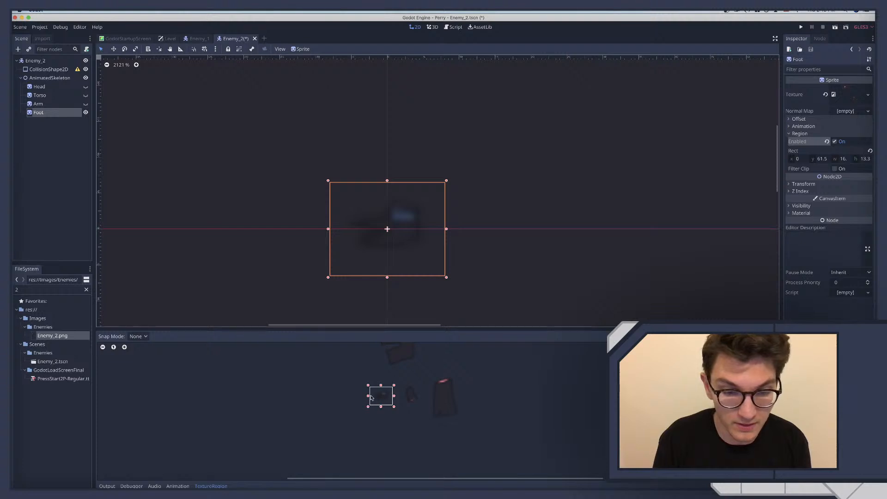
{"action": "left_click_drag", "start_coordinate": [368, 397], "coordinate": [371, 398]}
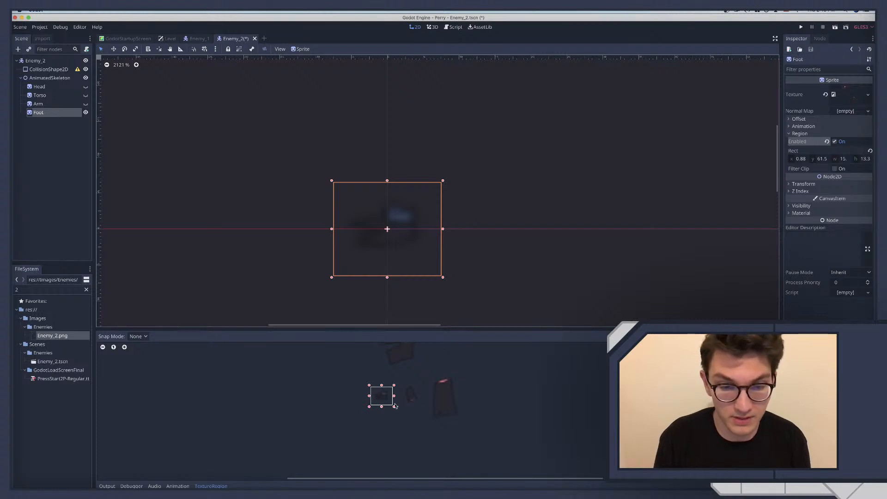
{"action": "left_click_drag", "start_coordinate": [382, 408], "coordinate": [382, 406]}
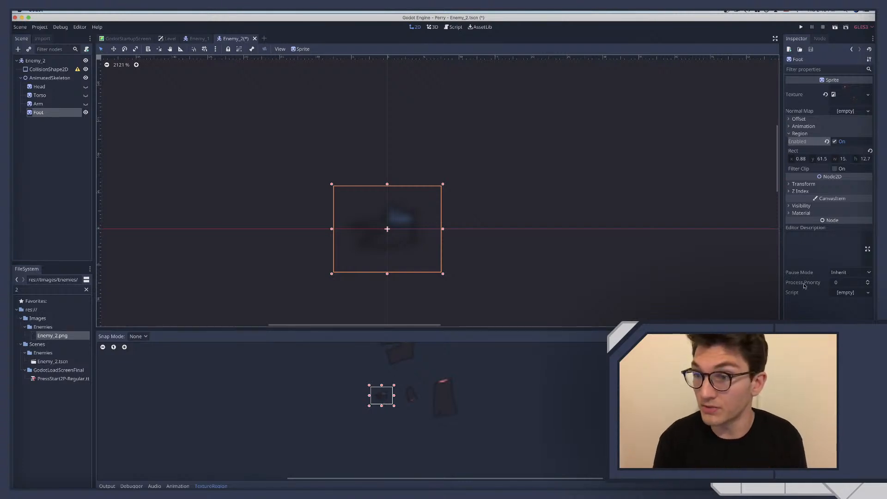
Set the Foot sprite's region x position to 1 and its width to 16
{"action": "left_click", "coordinate": [806, 159]}
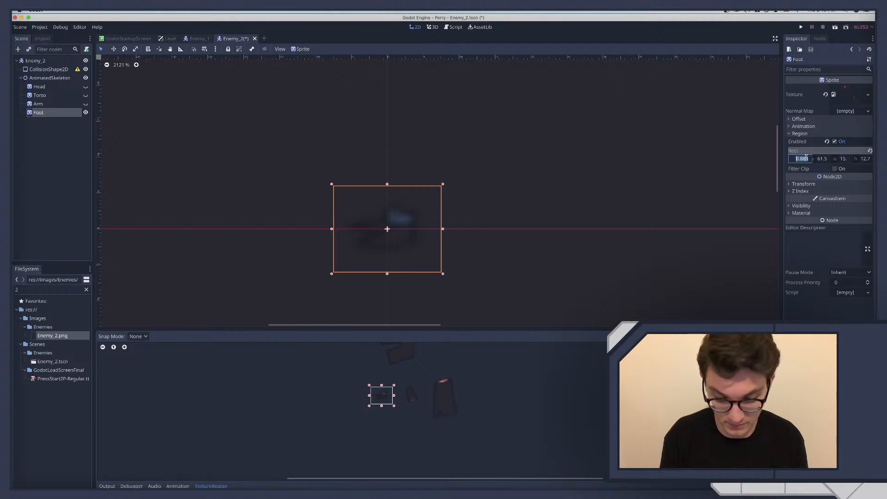
{"action": "key", "text": "Return"}
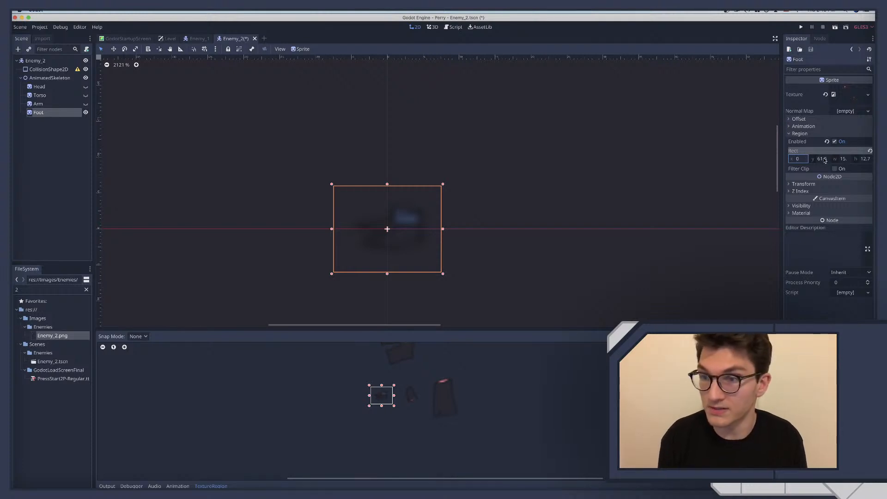
{"action": "left_click", "coordinate": [825, 159]}
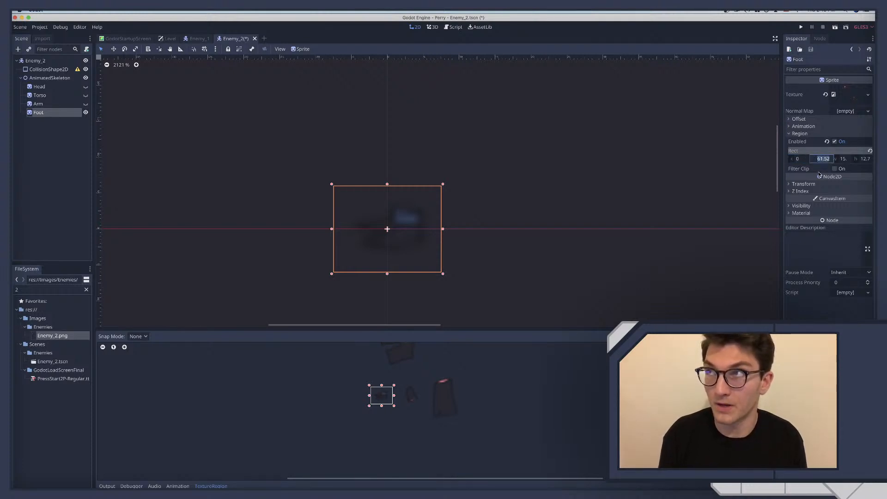
{"action": "left_click", "coordinate": [799, 158]}
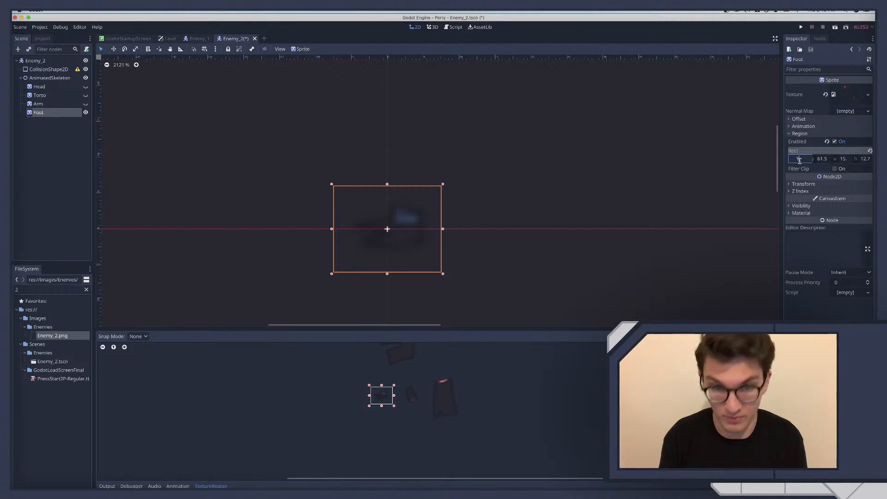
{"action": "key", "text": "Return"}
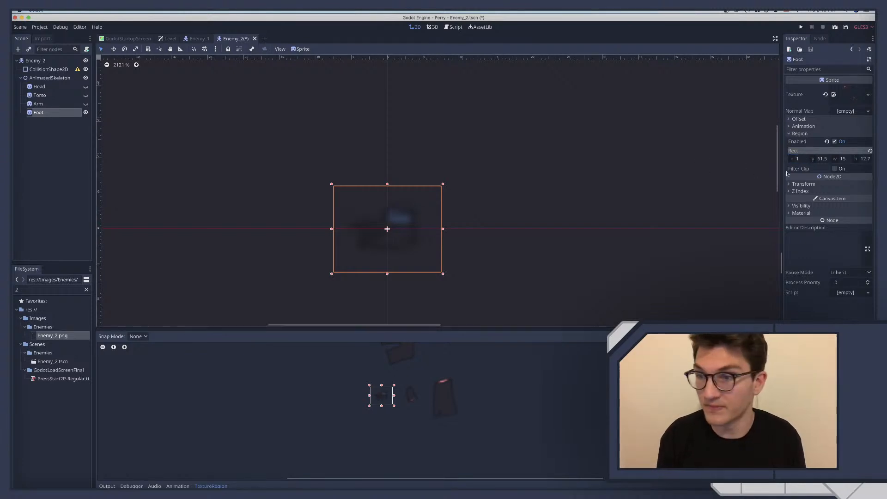
{"action": "left_click", "coordinate": [821, 159]}
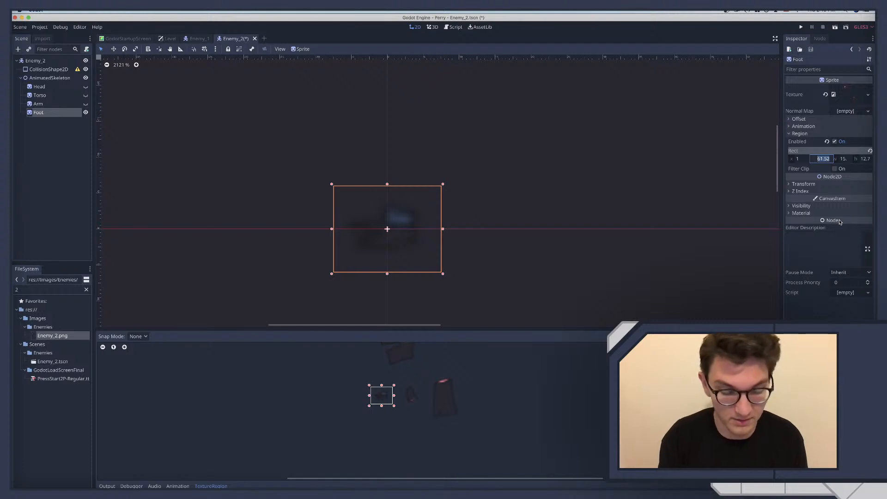
{"action": "left_click", "coordinate": [844, 159]}
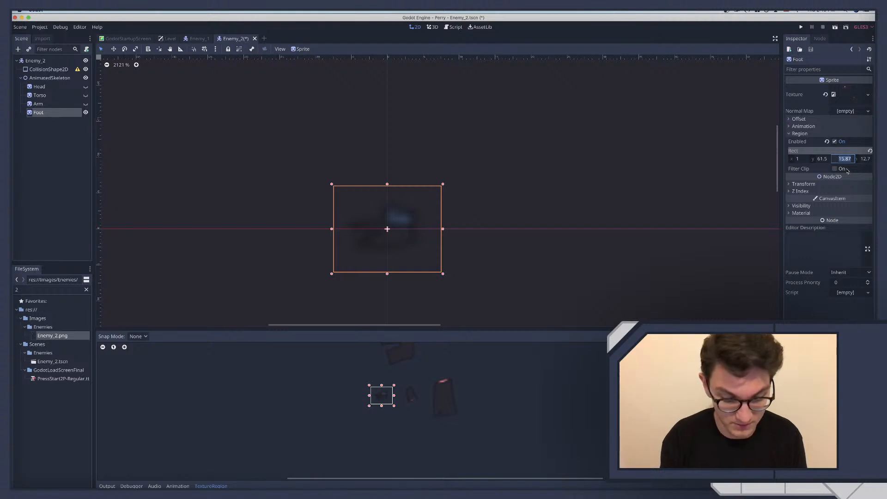
{"action": "type", "text": "16"}
{"action": "key", "text": "Return"}
Try y positions 62 and 61 for the Foot sprite's region, and set it to 61.5
{"action": "left_click", "coordinate": [825, 159]}
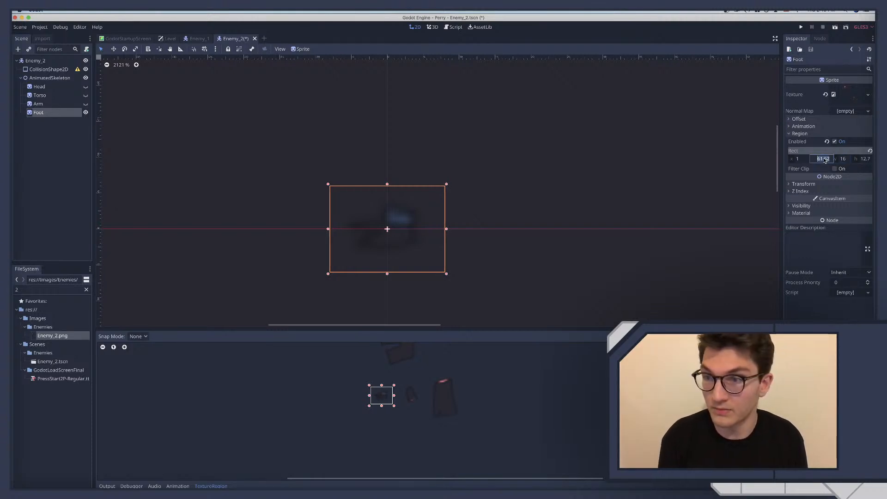
{"action": "key", "text": "Return"}
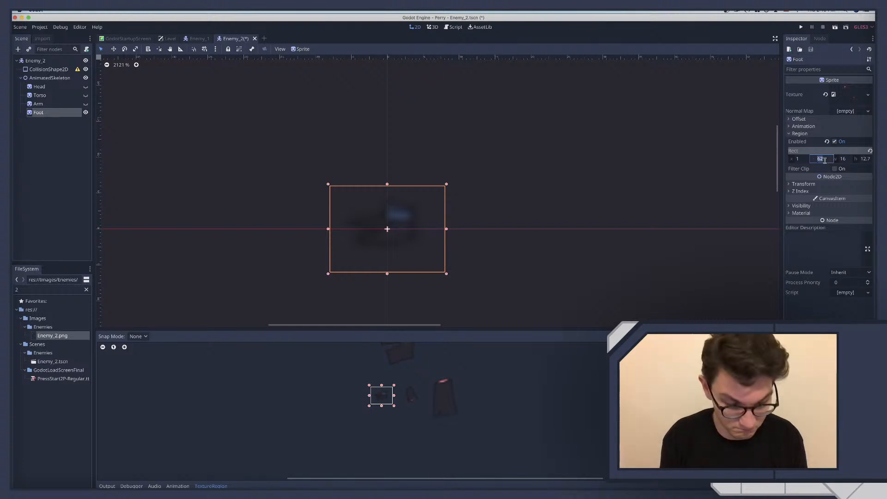
{"action": "type", "text": "61"}
{"action": "key", "text": "Return"}
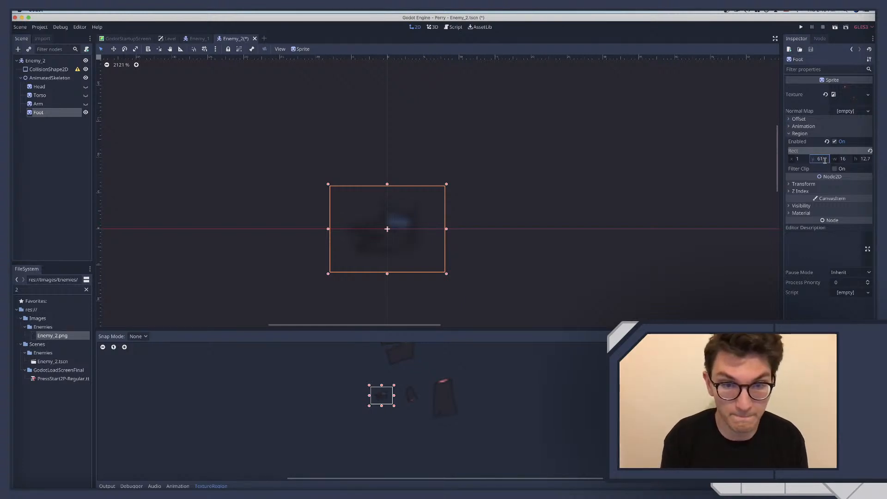
{"action": "left_click", "coordinate": [826, 161]}
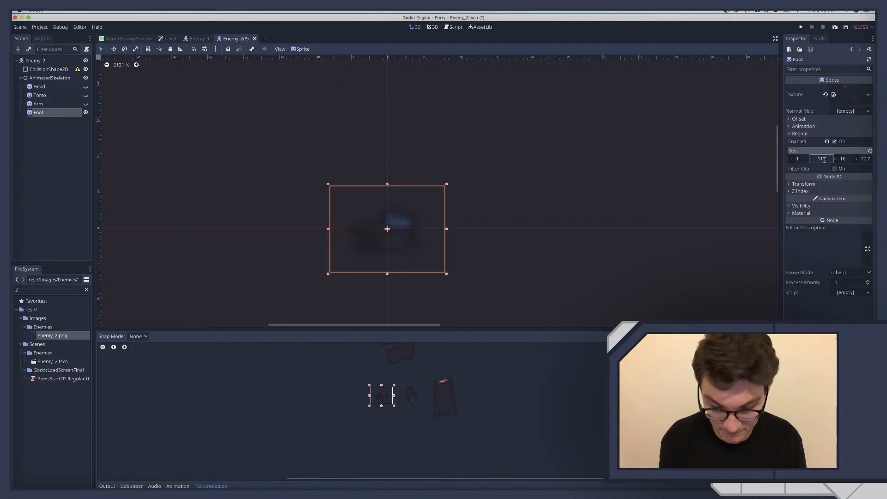
{"action": "key", "text": "Return"}
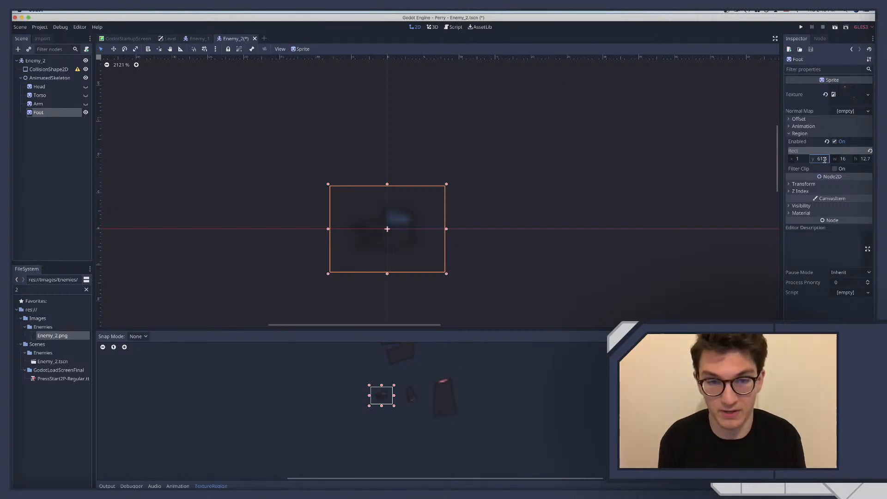
Set the Foot sprite's region height to 12 after trying 13
{"action": "left_click", "coordinate": [848, 161]}
{"action": "left_click", "coordinate": [864, 160]}
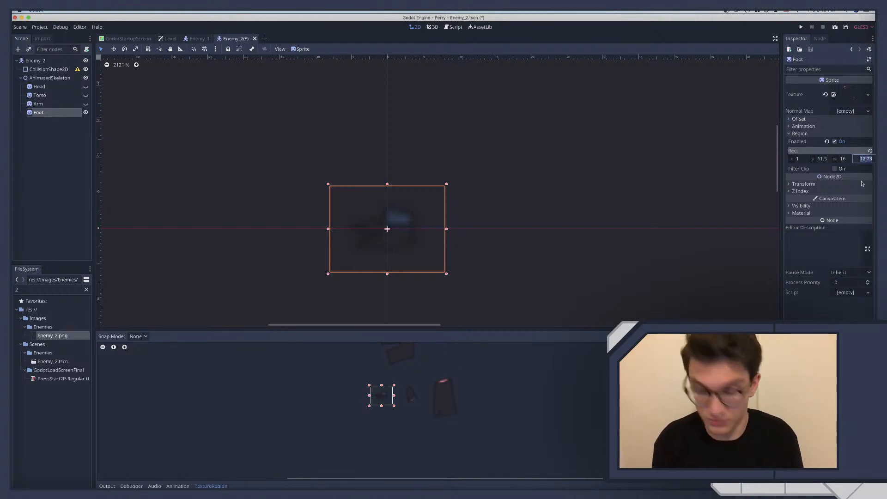
{"action": "type", "text": "13"}
{"action": "key", "text": "Return"}
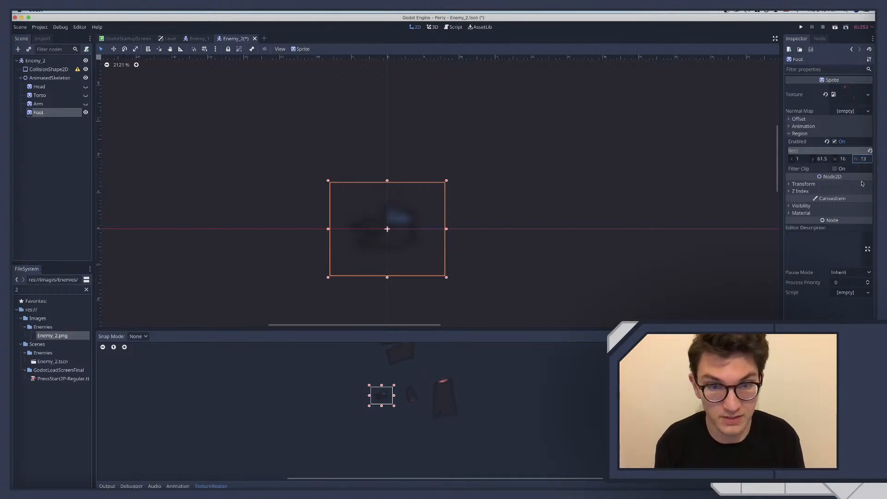
{"action": "left_click", "coordinate": [862, 183]}
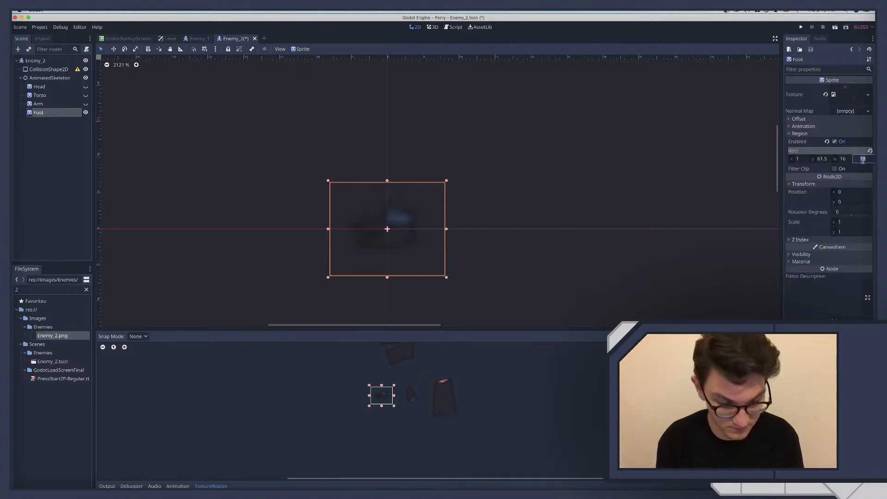
{"action": "type", "text": "12"}
{"action": "key", "text": "Return"}
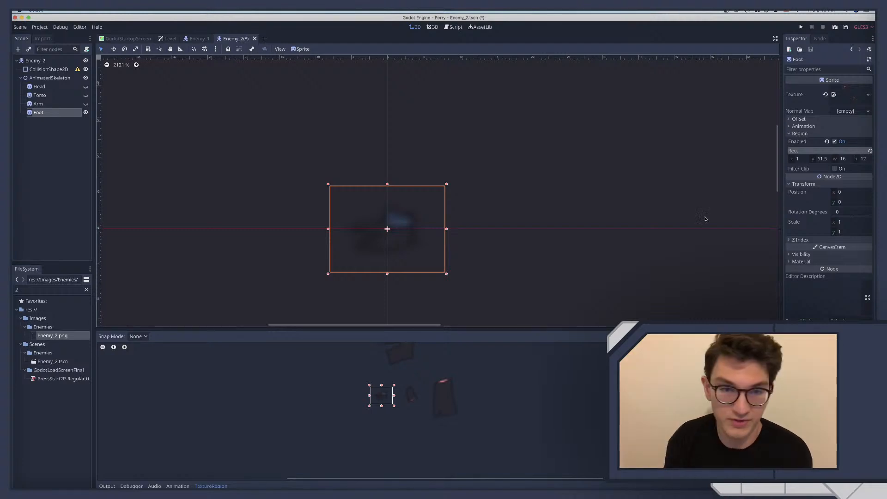
Duplicate the Foot sprite and make the Arm, Torso and Head sprites visible again
{"action": "left_click", "coordinate": [45, 112]}
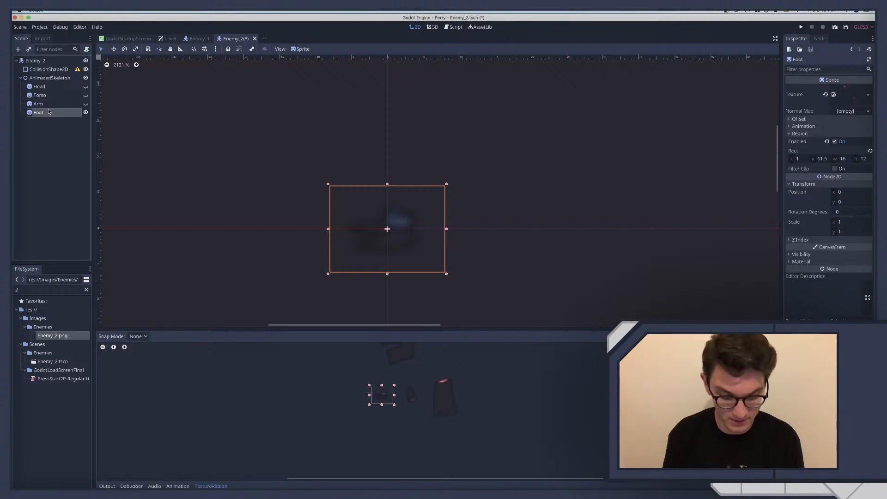
{"action": "key", "text": "super+d"}
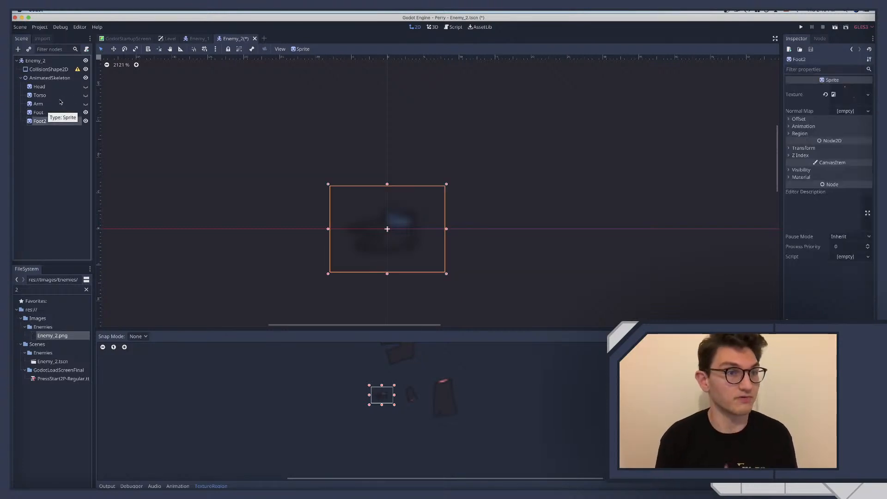
{"action": "left_click", "coordinate": [85, 104]}
{"action": "left_click", "coordinate": [85, 95]}
{"action": "left_click", "coordinate": [85, 87]}
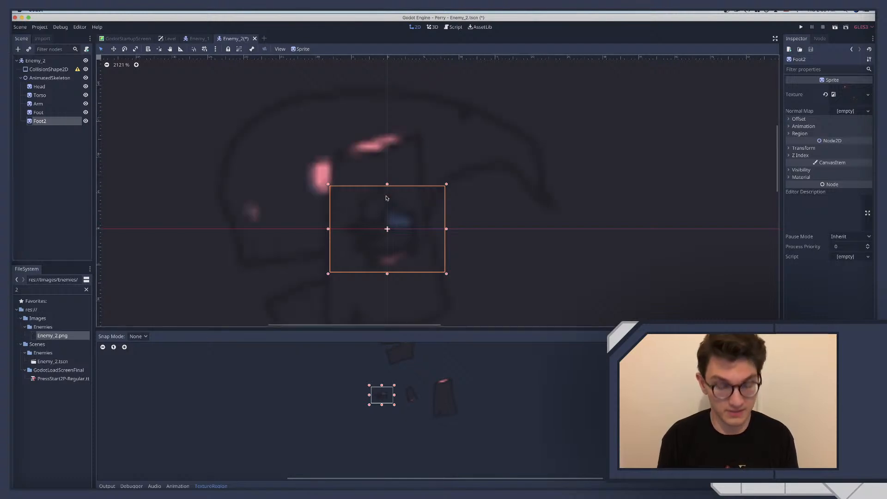
Move the Head sprite up so that it sits directly above the Torso
{"action": "scroll", "coordinate": [386, 198], "scroll_direction": "down", "scroll_amount": 2}
{"action": "scroll", "coordinate": [386, 198], "scroll_direction": "down", "scroll_amount": 9}
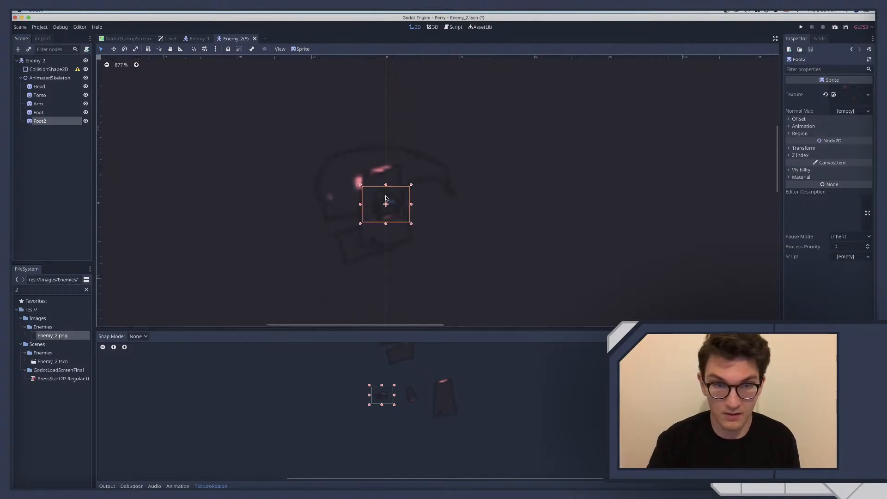
{"action": "scroll", "coordinate": [387, 198], "scroll_direction": "down", "scroll_amount": 2}
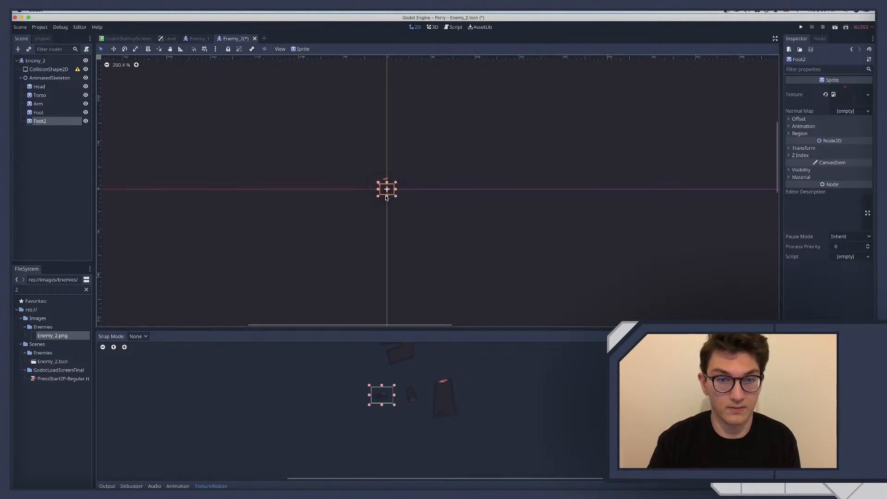
{"action": "scroll", "coordinate": [387, 198], "scroll_direction": "up", "scroll_amount": 3}
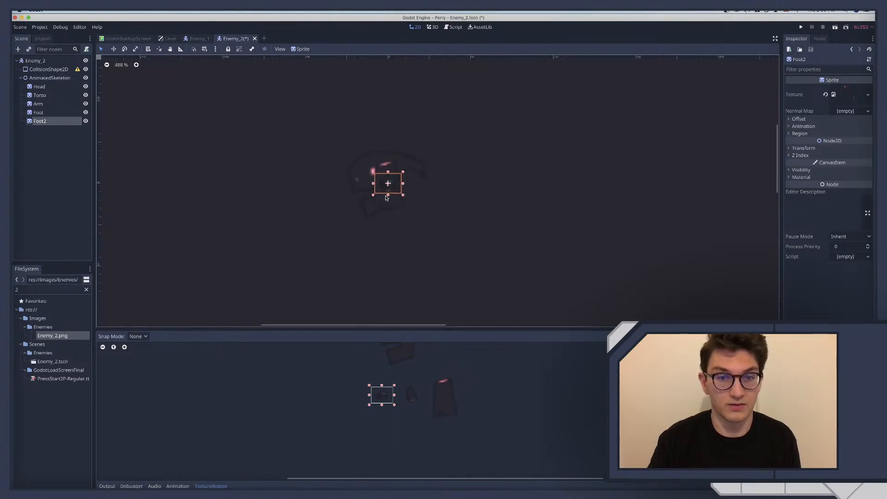
{"action": "left_click", "coordinate": [37, 97]}
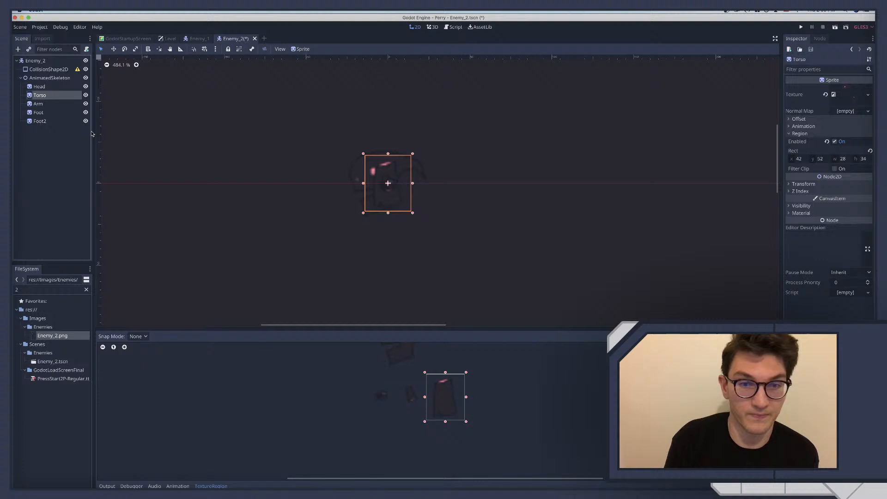
{"action": "left_click", "coordinate": [40, 89]}
{"action": "left_click_drag", "start_coordinate": [363, 168], "coordinate": [366, 110]}
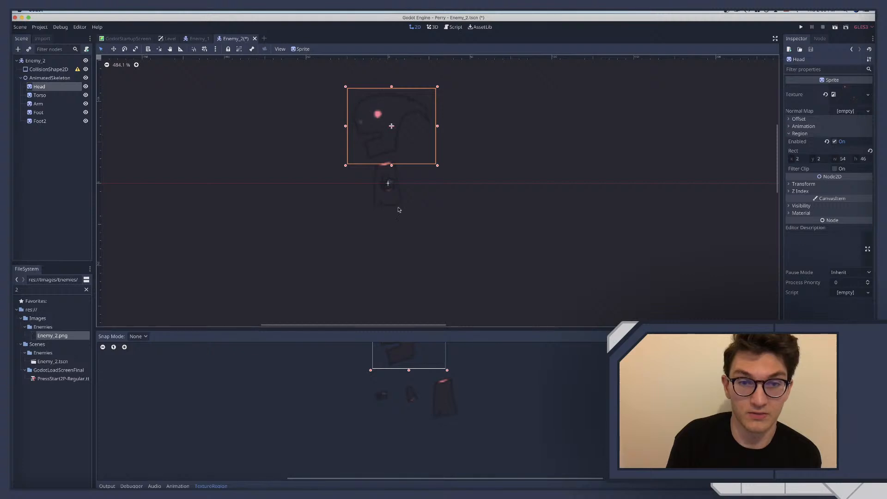
Place the Foot and Foot2 sprites side by side below the Torso and shift the Arm slightly toward the Torso's right side
{"action": "left_click", "coordinate": [46, 104]}
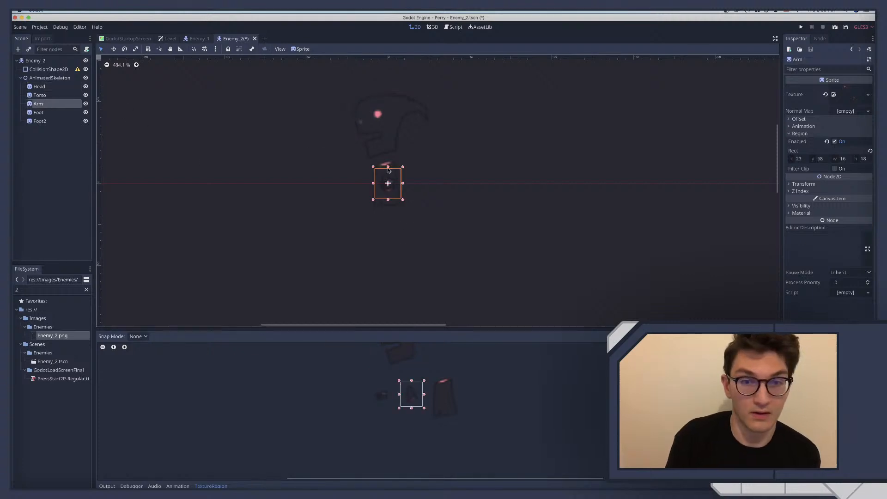
{"action": "left_click_drag", "start_coordinate": [386, 184], "coordinate": [377, 223]}
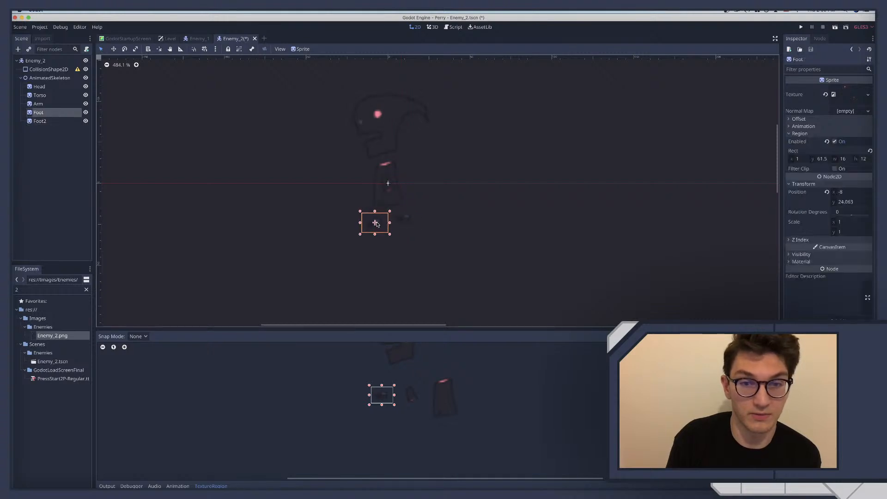
{"action": "left_click_drag", "start_coordinate": [388, 183], "coordinate": [395, 182]}
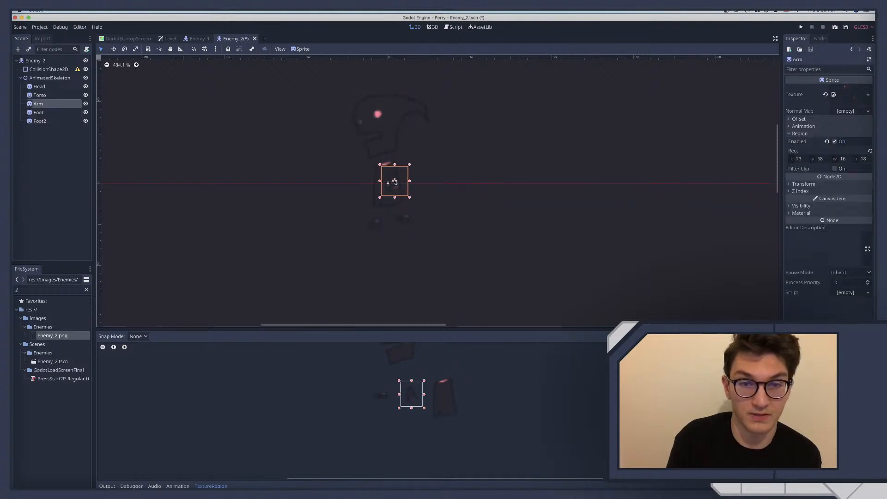
Bring the feet closer together, moving Foot to about x -5.7, y 22.5 and Foot2 inward and slightly down beneath the Torso
{"action": "left_click", "coordinate": [425, 218]}
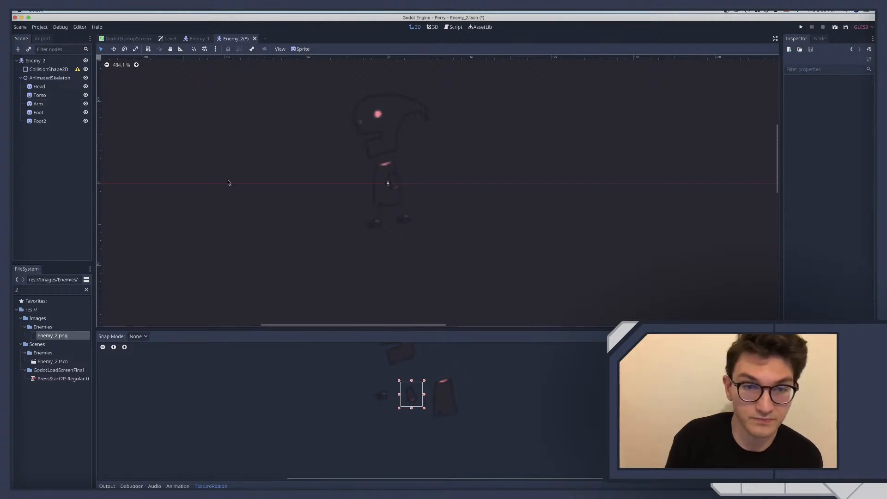
{"action": "left_click", "coordinate": [41, 112]}
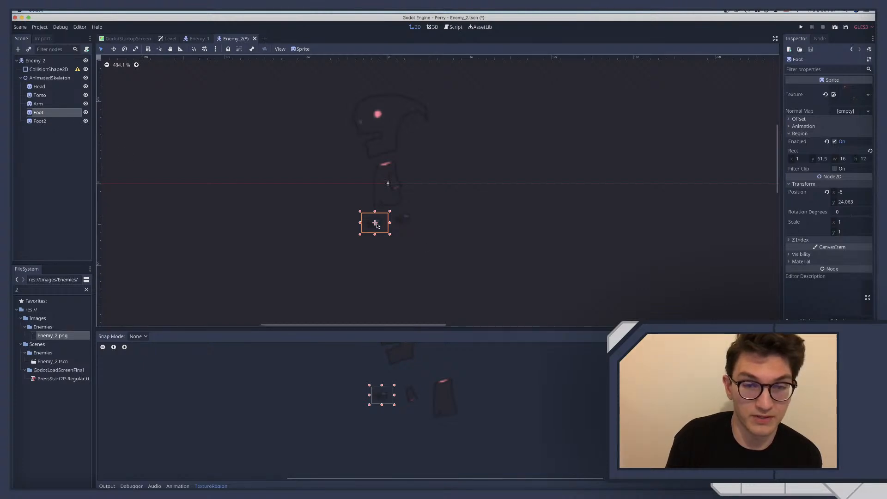
{"action": "left_click_drag", "start_coordinate": [377, 225], "coordinate": [381, 223]}
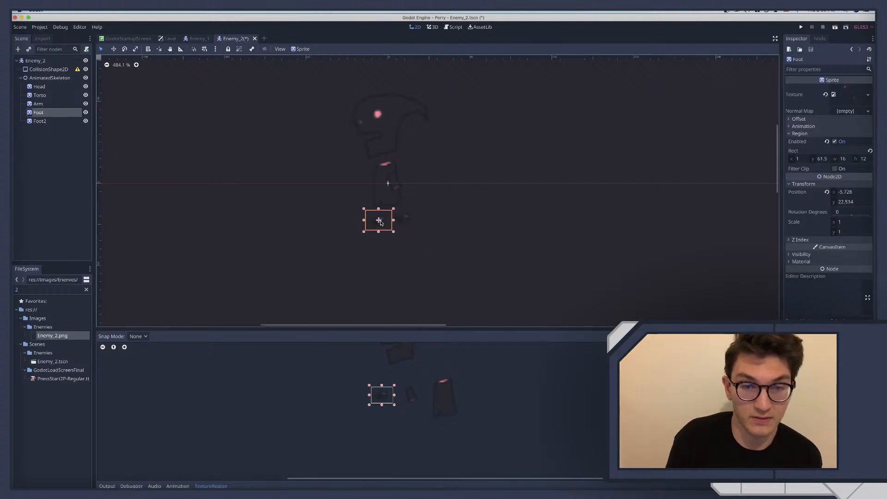
{"action": "left_click", "coordinate": [57, 122]}
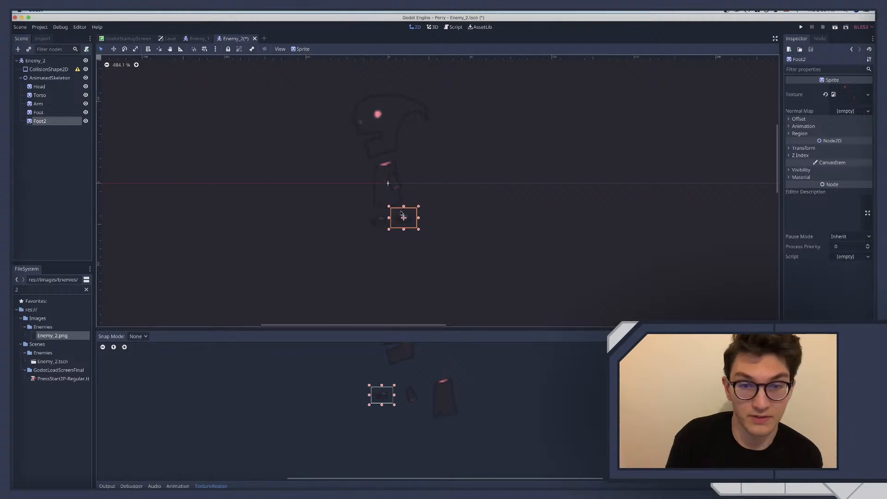
{"action": "left_click_drag", "start_coordinate": [403, 219], "coordinate": [392, 226]}
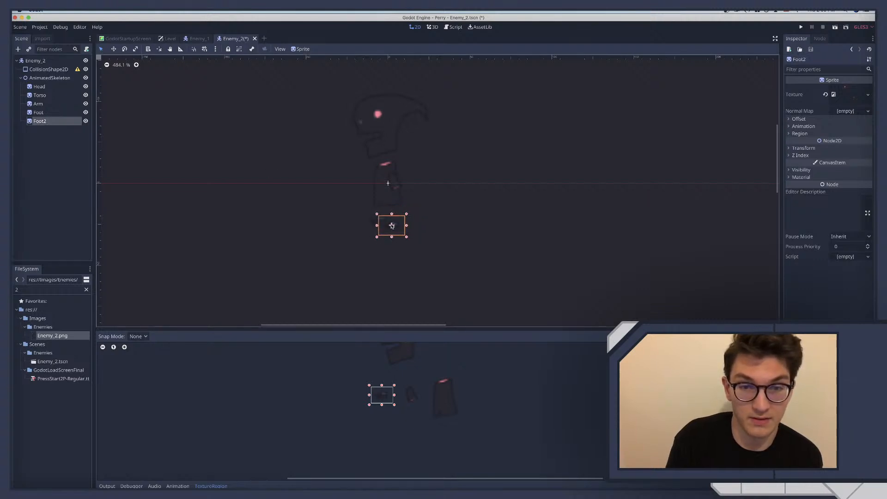
{"action": "left_click", "coordinate": [452, 192]}
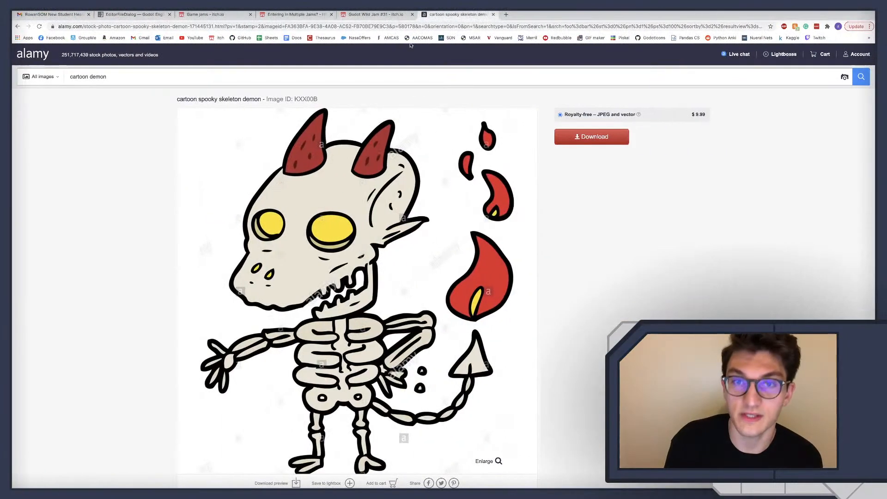
Switch to YouTube in the browser, search for "paper mario ttyd" and open the Thousand Year Door full game walkthrough with the 10 HP challenge
{"action": "left_click", "coordinate": [191, 38]}
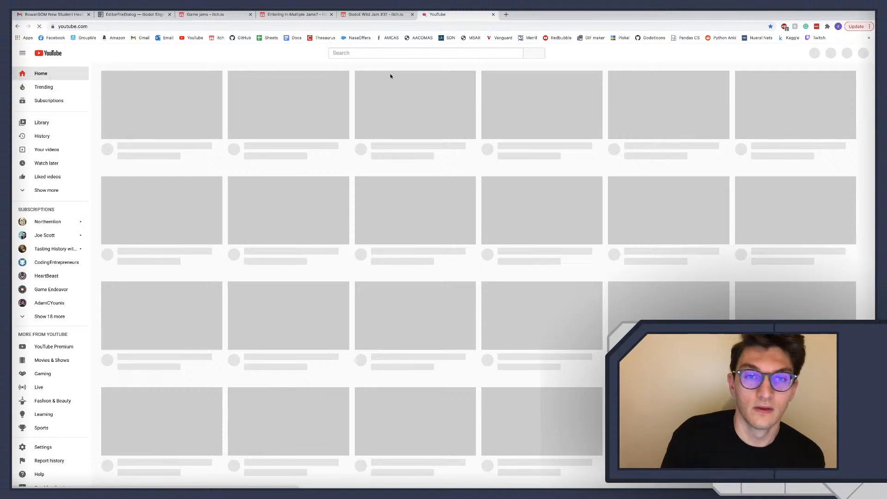
{"action": "type", "text": "pa"}
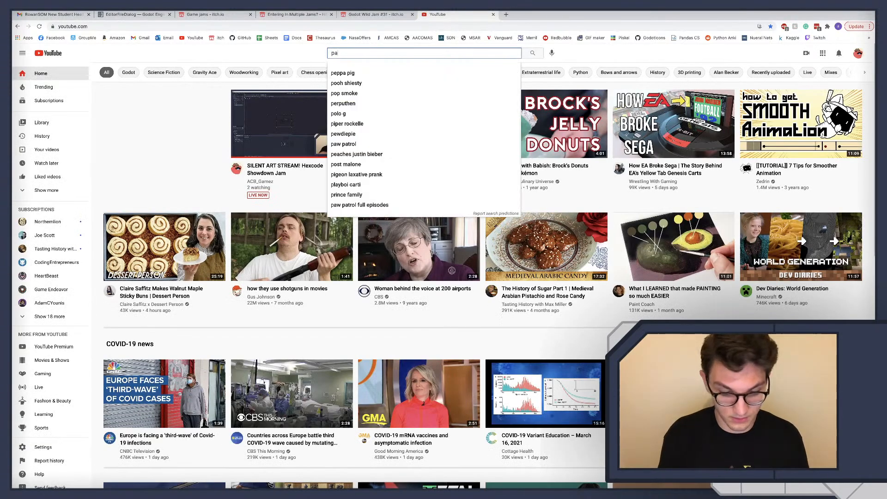
{"action": "type", "text": "per mario ttyd"}
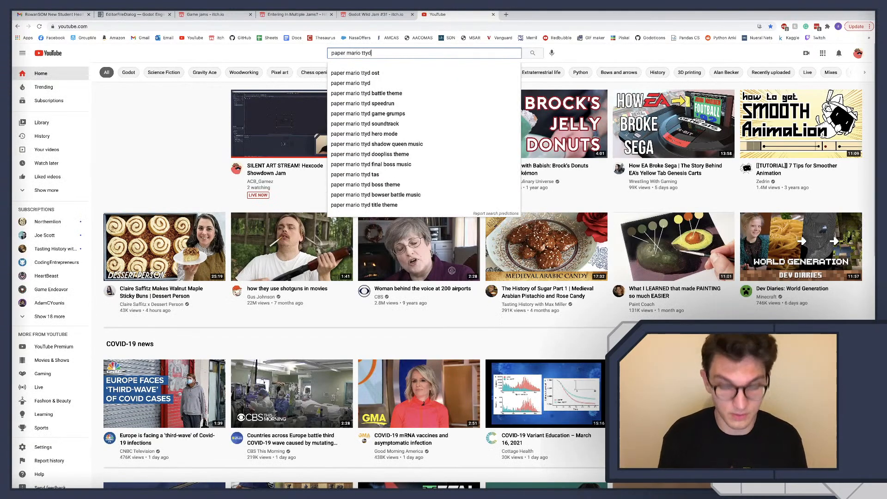
{"action": "key", "text": "Return"}
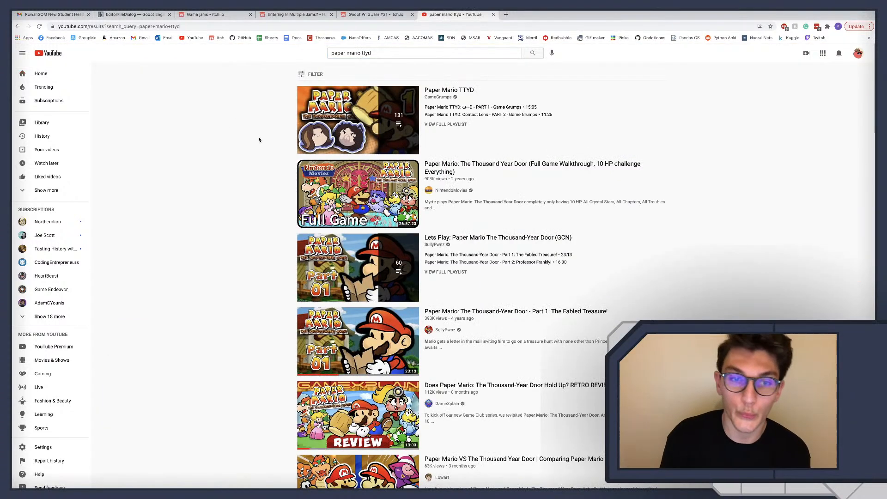
{"action": "left_click", "coordinate": [325, 210]}
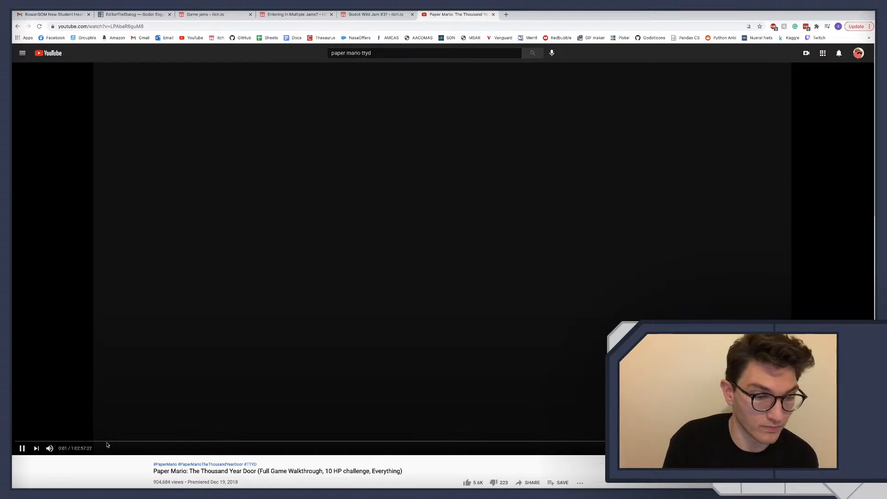
Jump to about 2:57:50 in the walkthrough and rewind through the forest scene to about 2:57:00 to look at its characters
{"action": "left_click", "coordinate": [109, 441]}
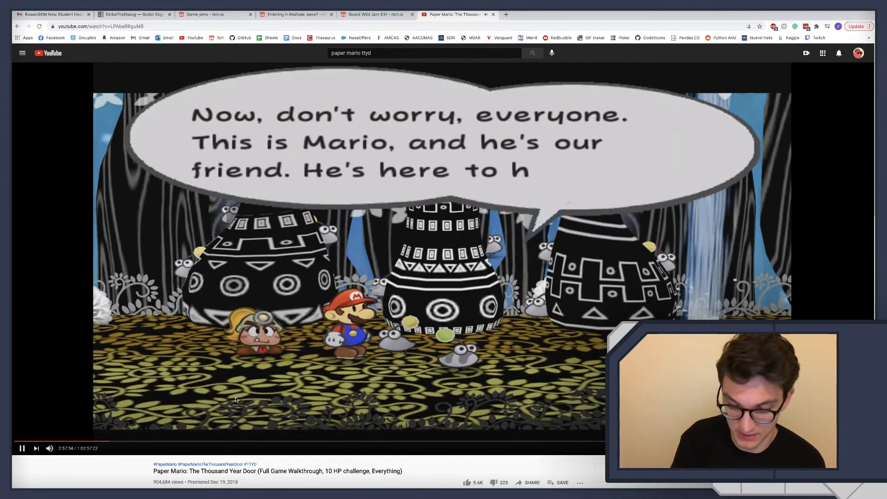
{"action": "key", "text": "Left"}
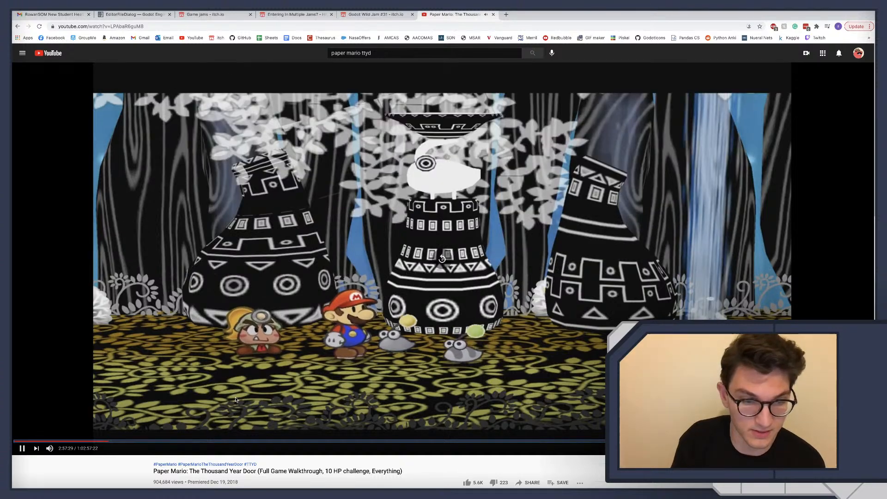
{"action": "key", "text": "Left"}
{"action": "key", "text": "Left"}
{"action": "key", "text": "Left"}
{"action": "key", "text": "Left"}
{"action": "key", "text": "Left"}
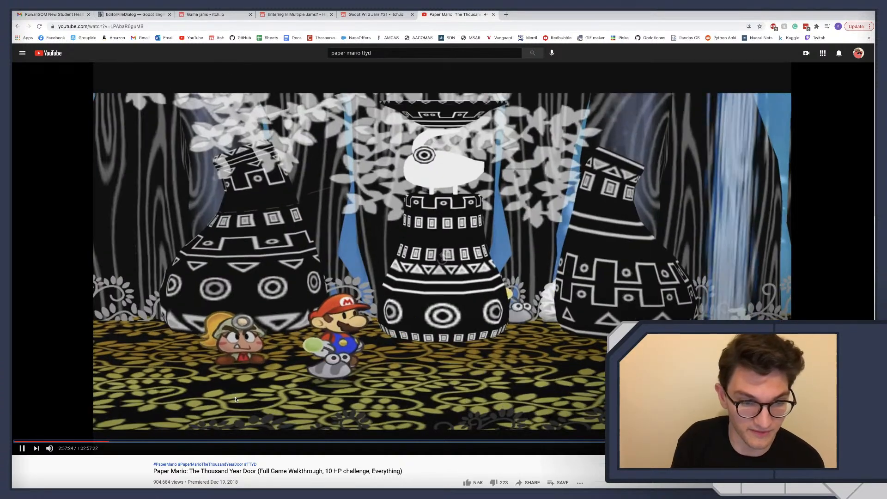
{"action": "key", "text": "Left"}
{"action": "key", "text": "Left"}
{"action": "key", "text": "Left"}
{"action": "key", "text": "Left"}
{"action": "key", "text": "Left"}
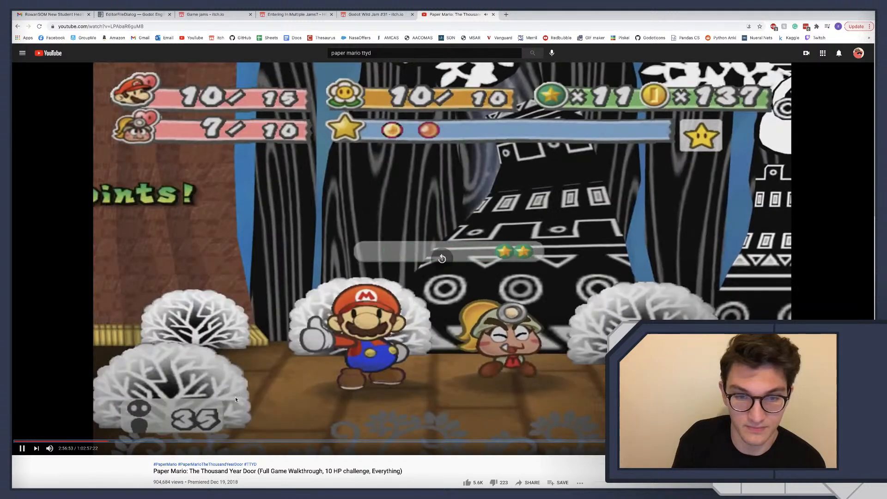
Skip through the forest scene up to about 2:58:40, examining how the flat paper characters are drawn and move
{"action": "key", "text": "Right"}
{"action": "key", "text": "Right"}
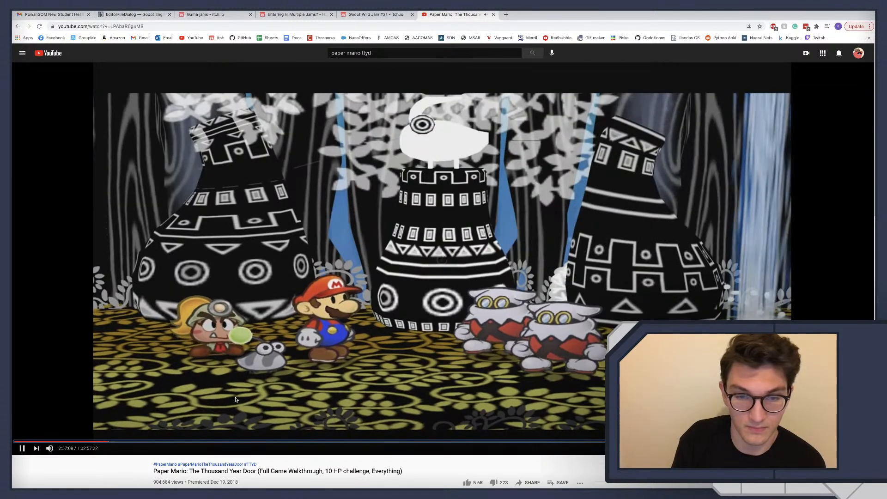
{"action": "key", "text": "Left"}
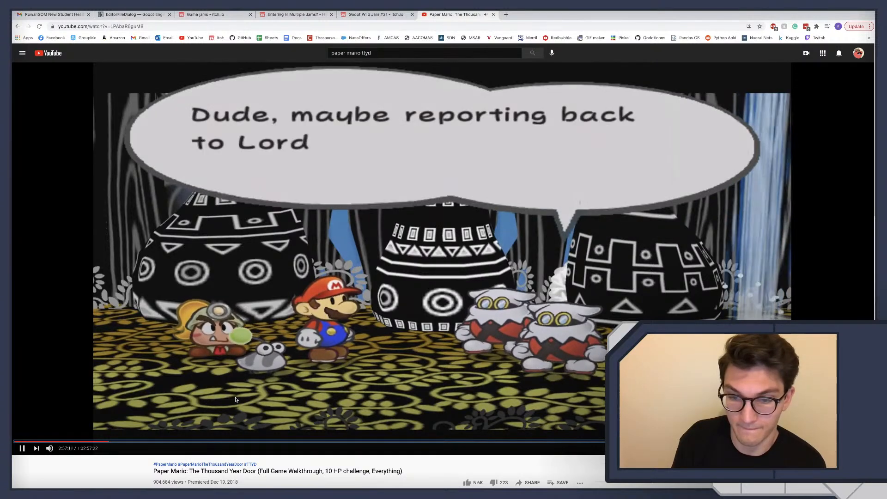
{"action": "key", "text": "Right"}
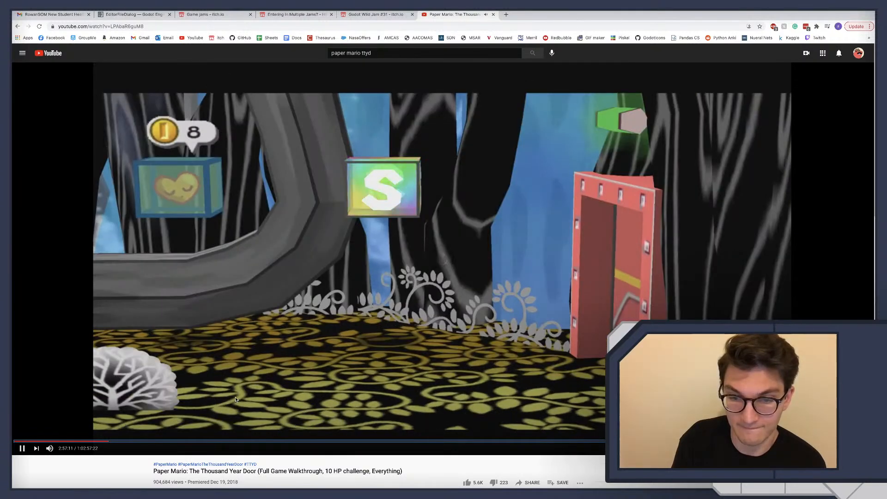
{"action": "key", "text": "Right"}
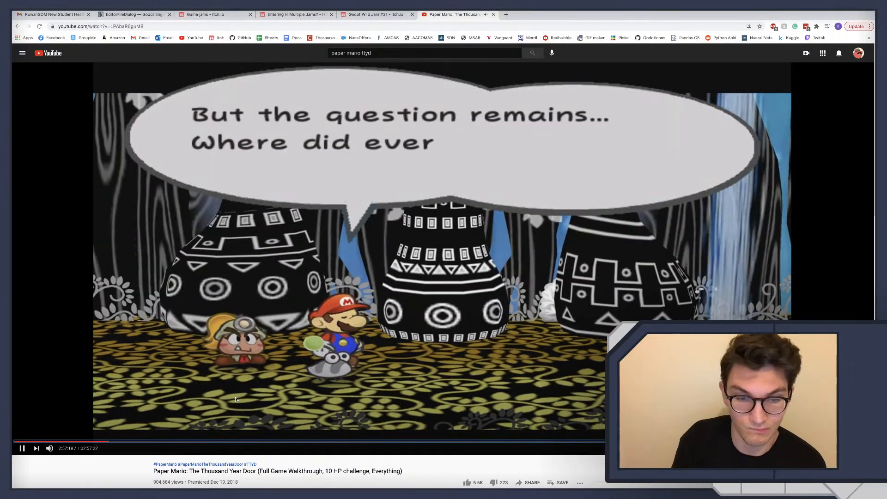
{"action": "key", "text": "Right"}
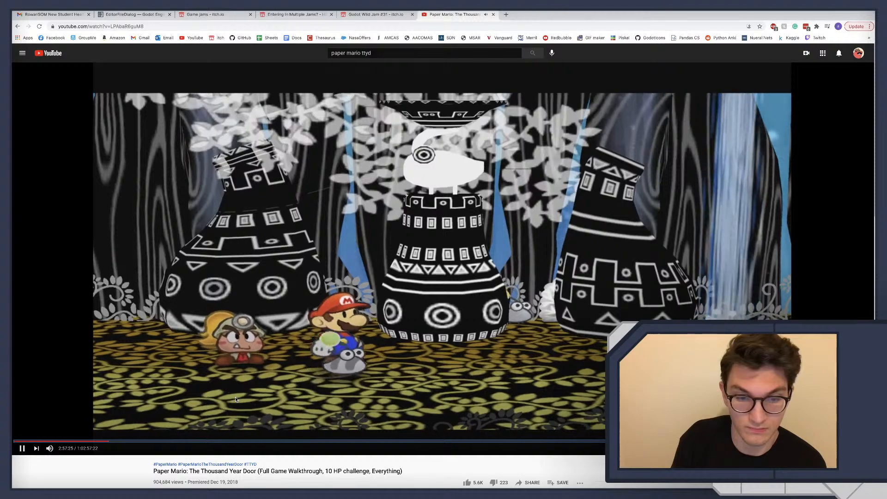
{"action": "key", "text": "Right"}
{"action": "key", "text": "Right"}
{"action": "key", "text": "Right"}
{"action": "key", "text": "Right"}
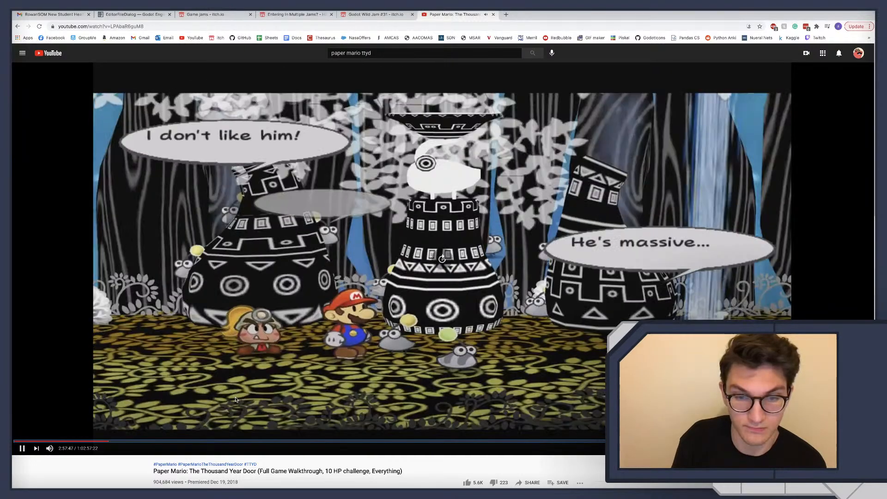
{"action": "key", "text": "Right"}
{"action": "key", "text": "Right"}
{"action": "key", "text": "Right"}
{"action": "key", "text": "Right"}
{"action": "key", "text": "Right"}
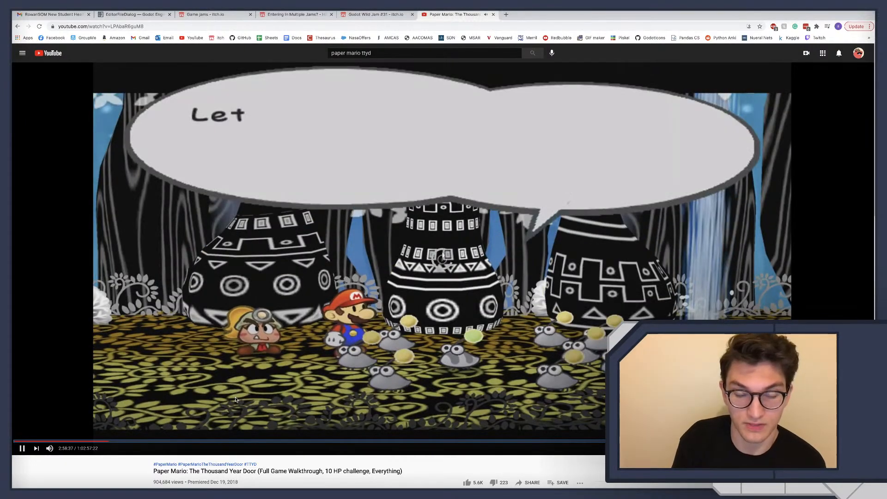
{"action": "key", "text": "Right"}
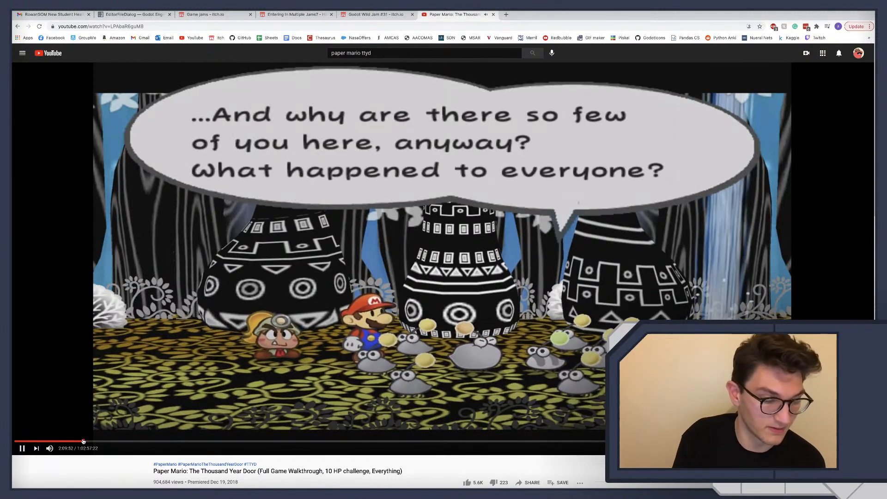
Jump back to about 2:09:50 and 2:03:30 in the walkthrough and skip through the castle scene to look at Bowser's movement
{"action": "left_click", "coordinate": [83, 442]}
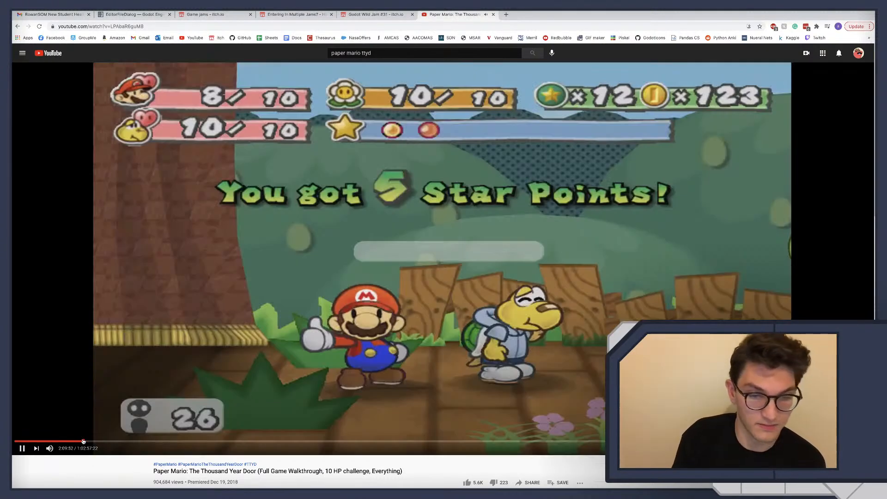
{"action": "left_click", "coordinate": [70, 441]}
{"action": "left_click", "coordinate": [79, 442]}
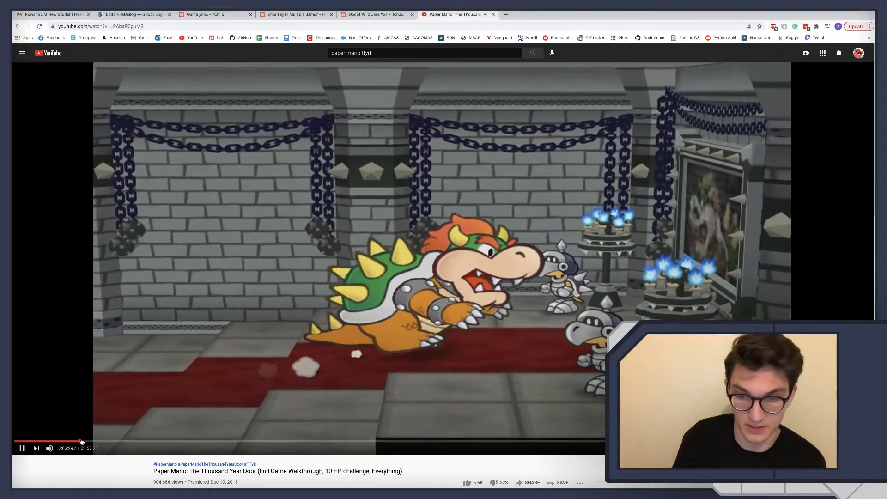
{"action": "key", "text": "Right"}
{"action": "key", "text": "Right"}
{"action": "key", "text": "Right"}
{"action": "key", "text": "Right"}
{"action": "key", "text": "Right"}
{"action": "key", "text": "Right"}
{"action": "key", "text": "Right"}
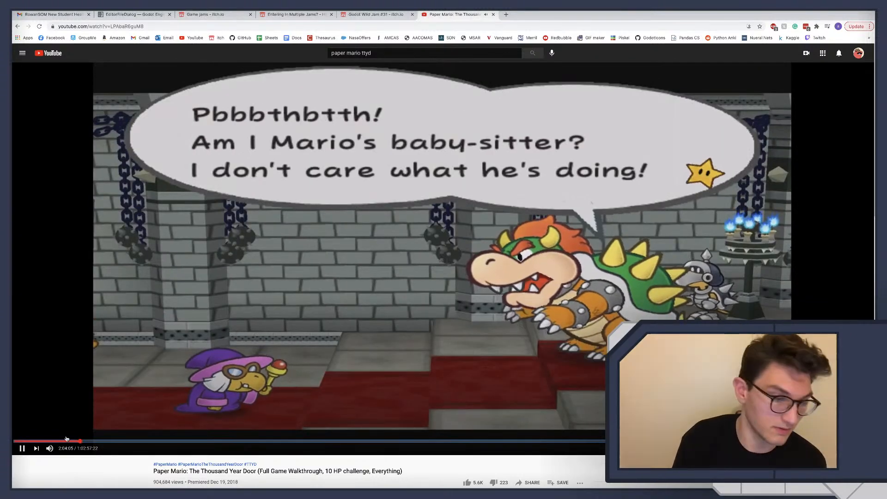
Jump to about 51:00 and on to about 1:06:30, skipping ahead to Mario moving through the blue brick sewer
{"action": "left_click", "coordinate": [42, 441]}
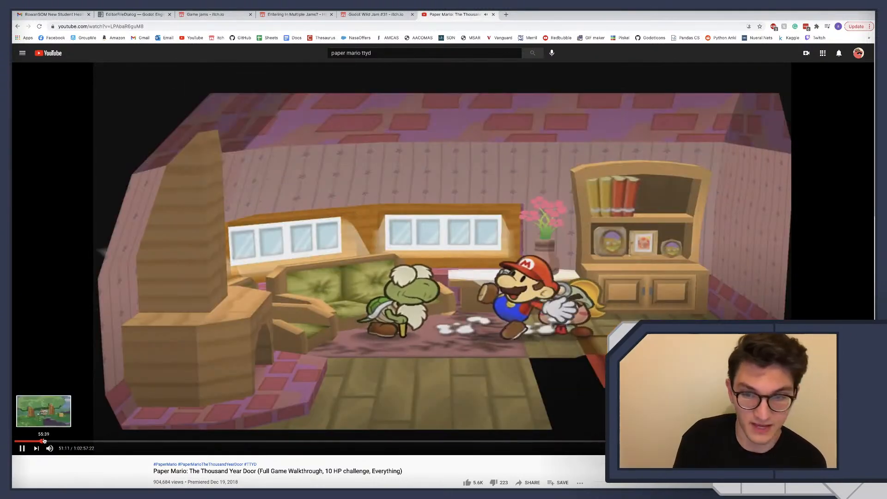
{"action": "left_click", "coordinate": [50, 442]}
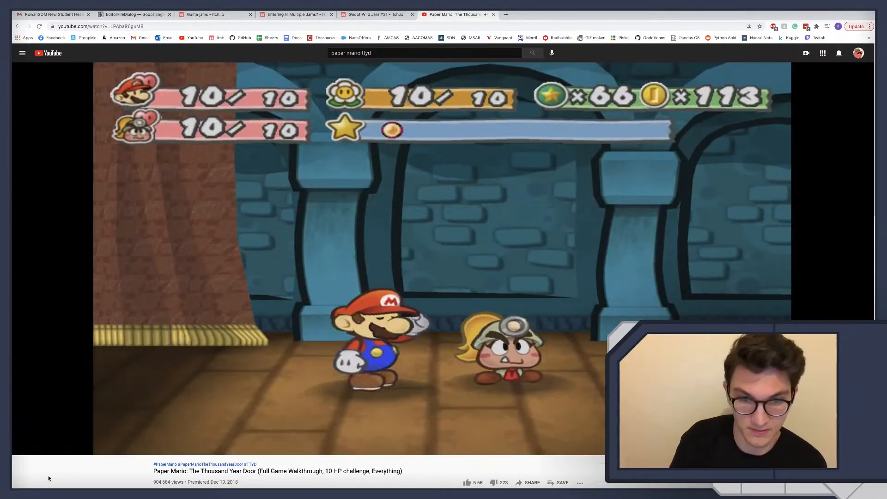
{"action": "key", "text": "Right"}
{"action": "key", "text": "Right"}
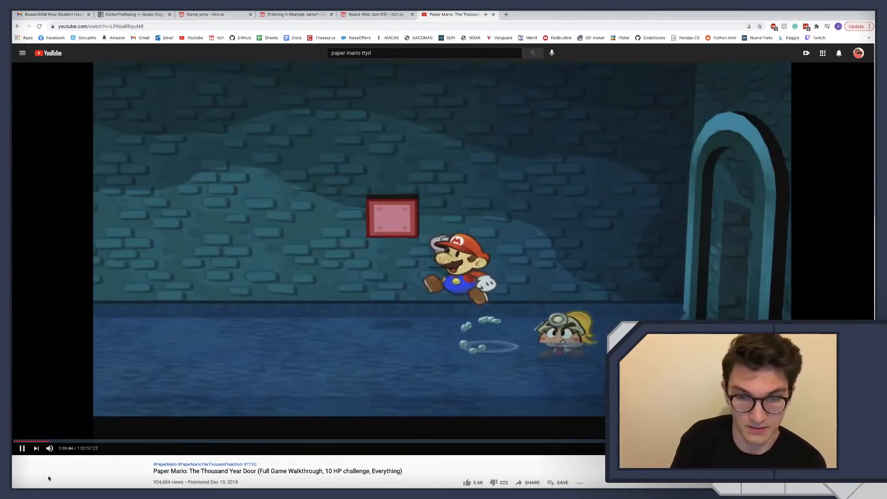
Replay and pause the sewer scene between about 1:06:35 and 1:06:45, examining how Mario's feet move as he walks
{"action": "key", "text": "Left"}
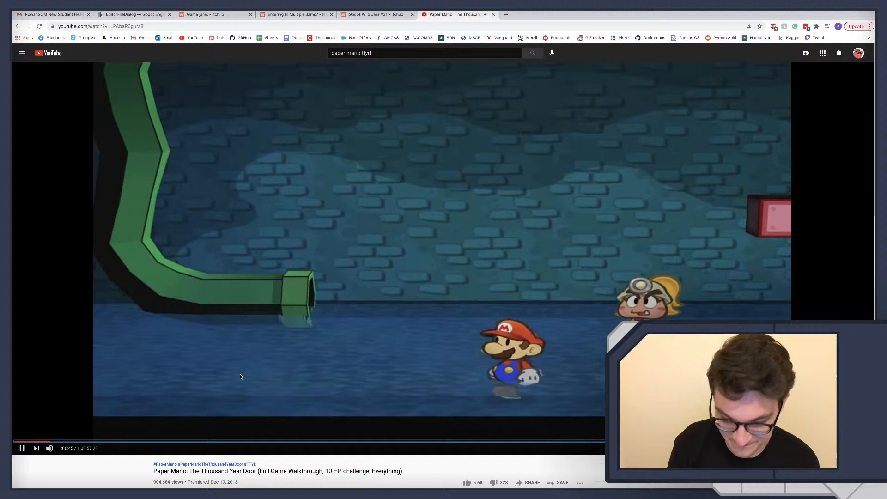
{"action": "key", "text": "Left"}
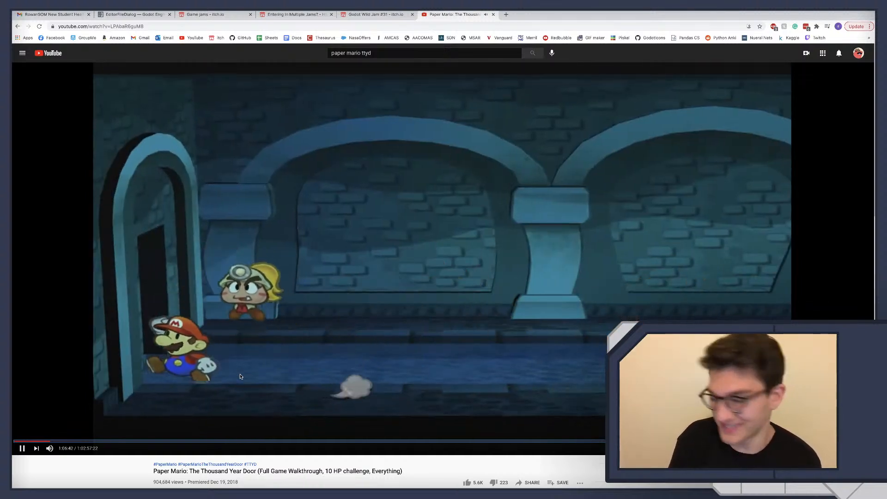
{"action": "key", "text": "space"}
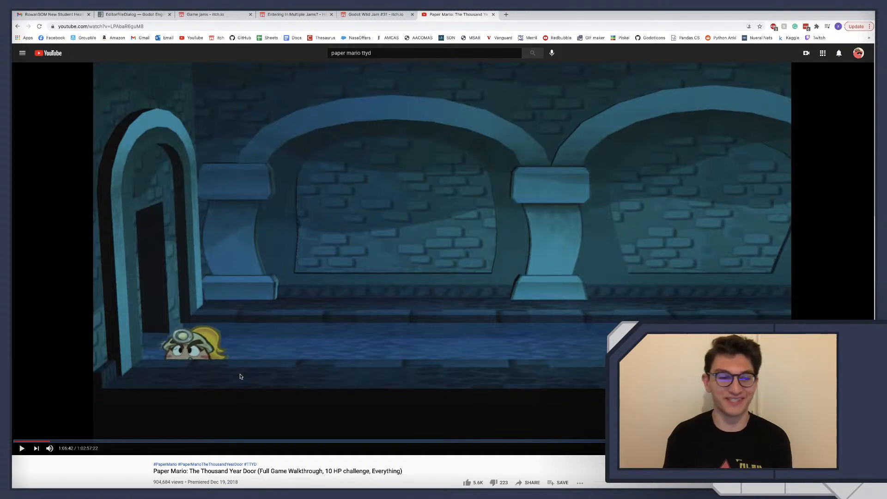
{"action": "key", "text": "space"}
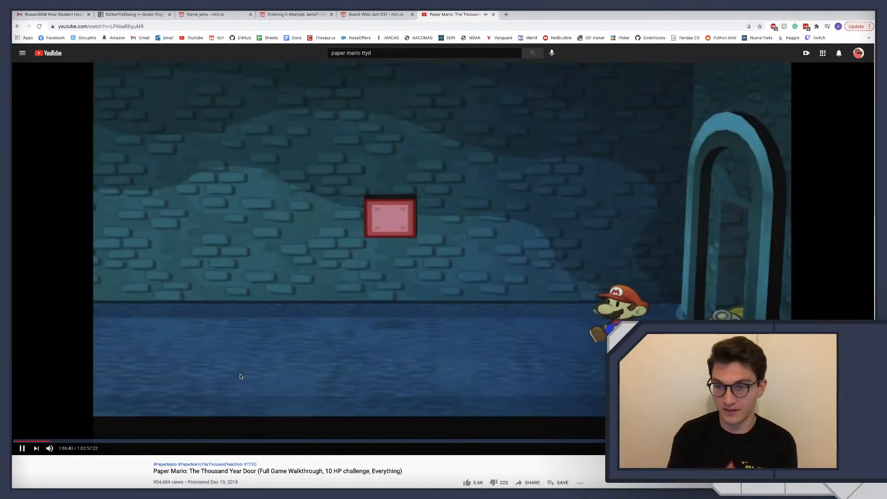
{"action": "key", "text": "space"}
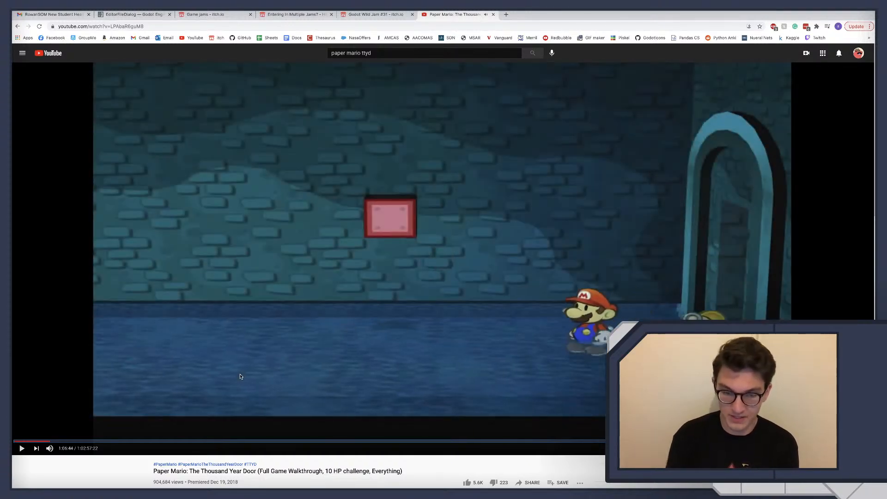
{"action": "key", "text": "Left"}
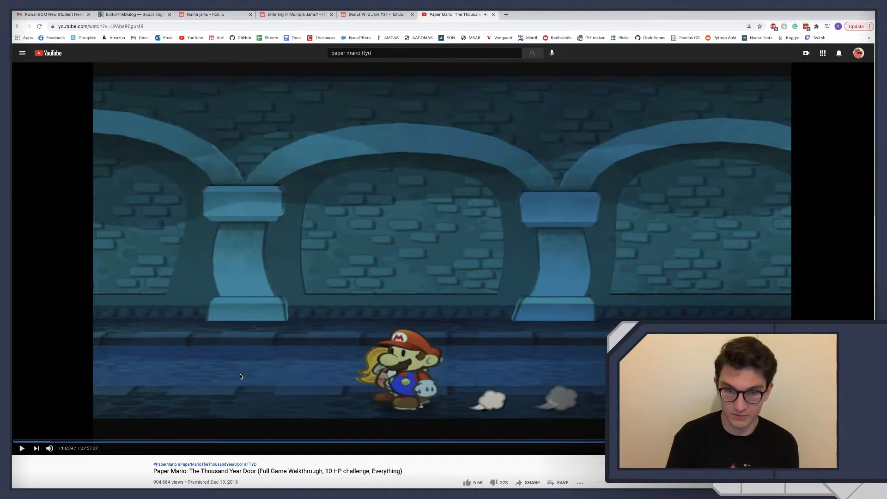
{"action": "key", "text": "space"}
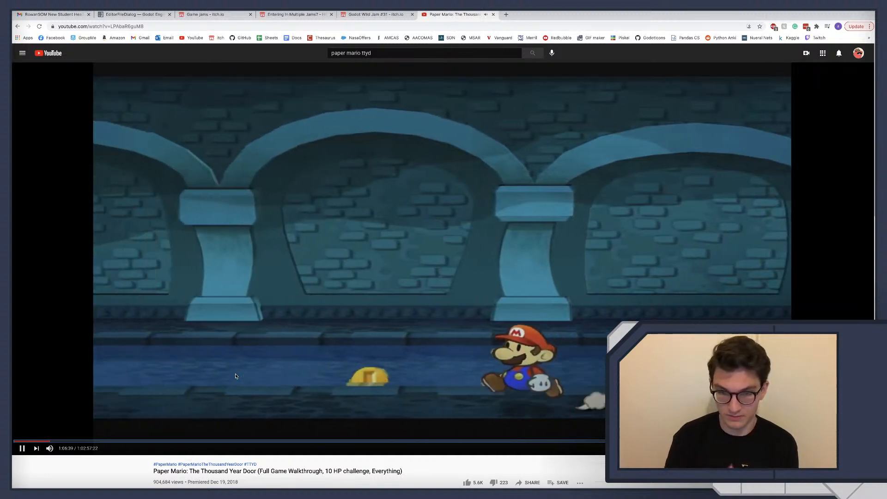
{"action": "key", "text": "space"}
{"action": "key", "text": "Left"}
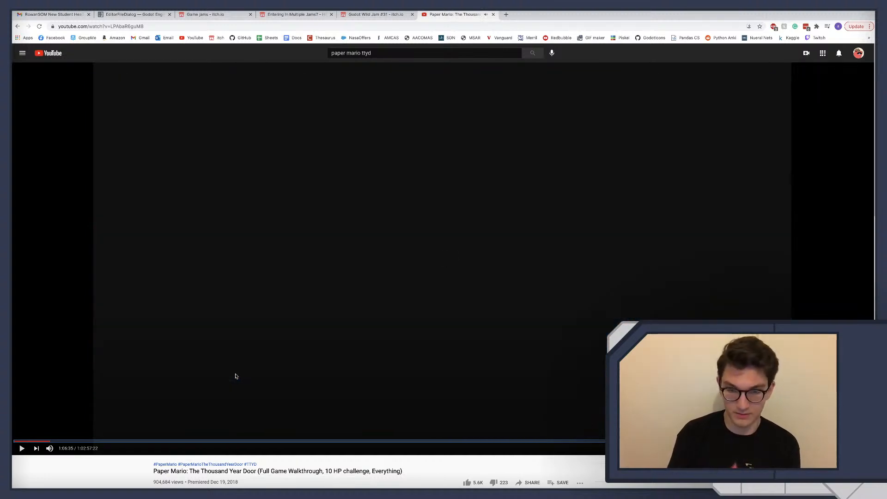
{"action": "key", "text": "space"}
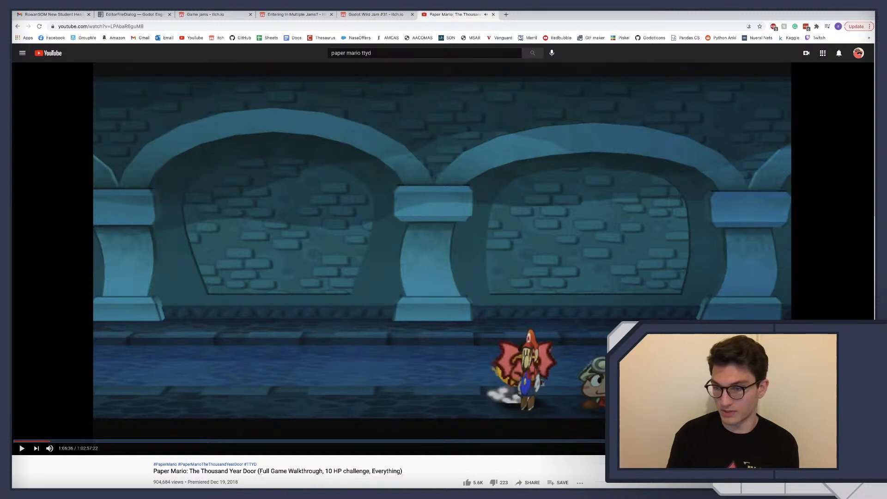
Change the video's playback speed and replay the sewer walk around 1:06:36 to 1:06:39, pausing to study Mario's pose
{"action": "left_click", "coordinate": [813, 398]}
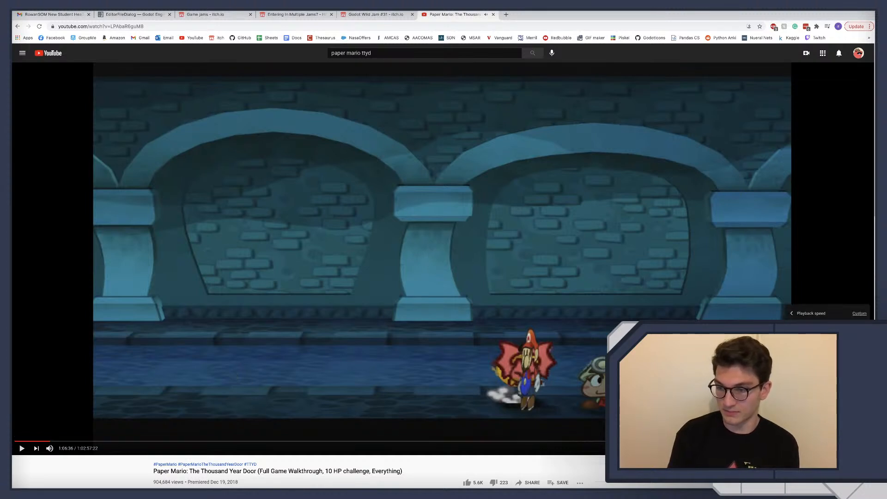
{"action": "left_click", "coordinate": [823, 330]}
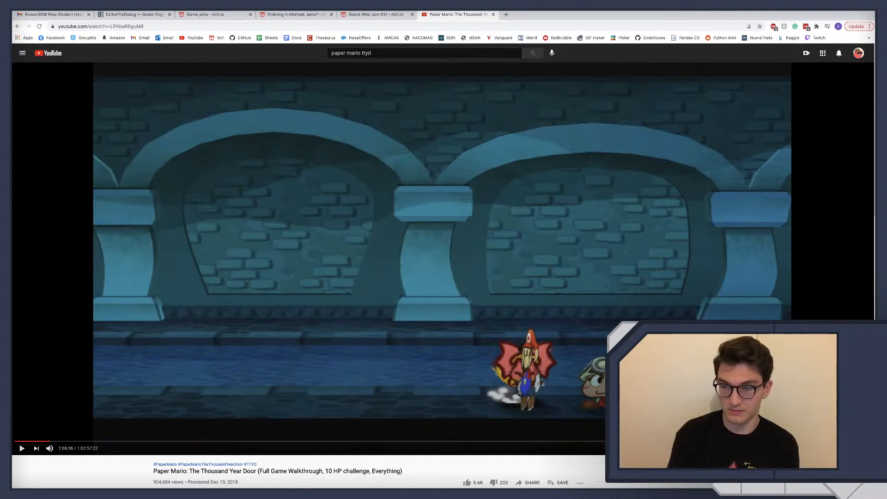
{"action": "key", "text": "space"}
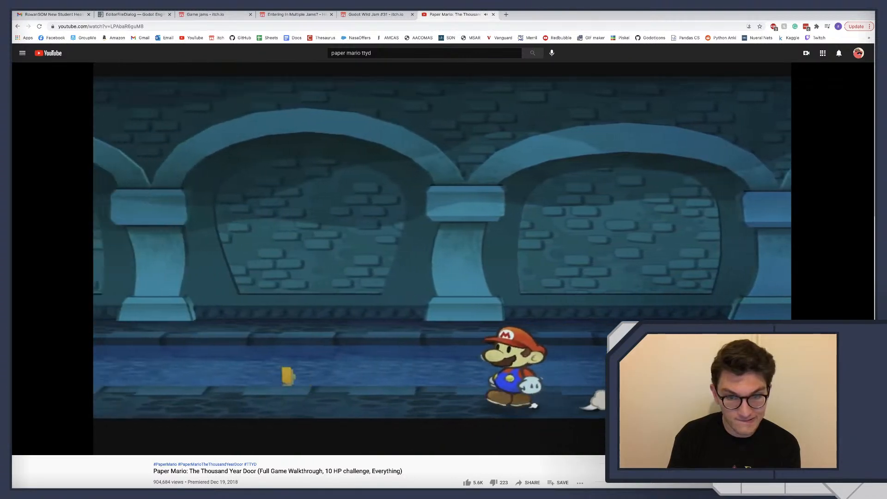
{"action": "left_click", "coordinate": [556, 338]}
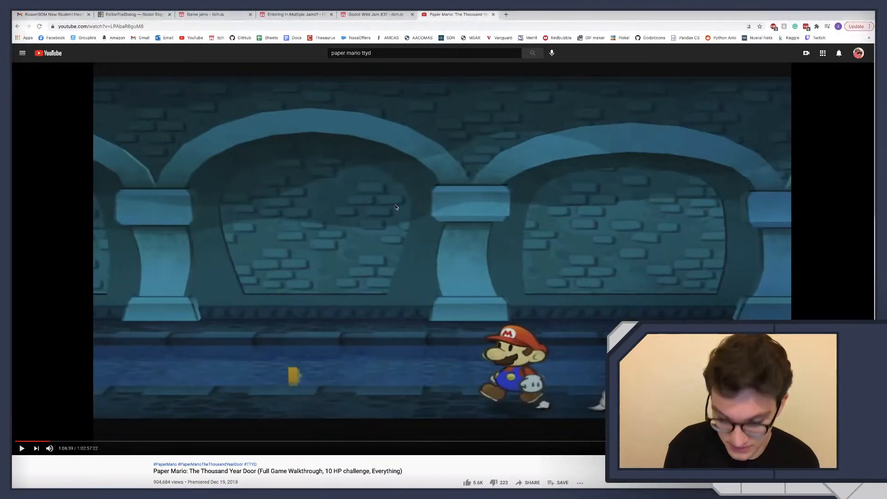
{"action": "key", "text": "Left"}
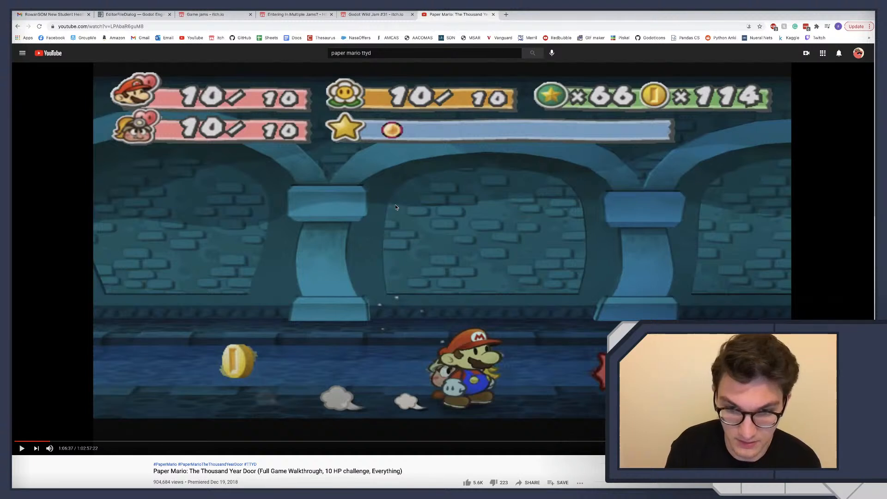
{"action": "key", "text": "Left"}
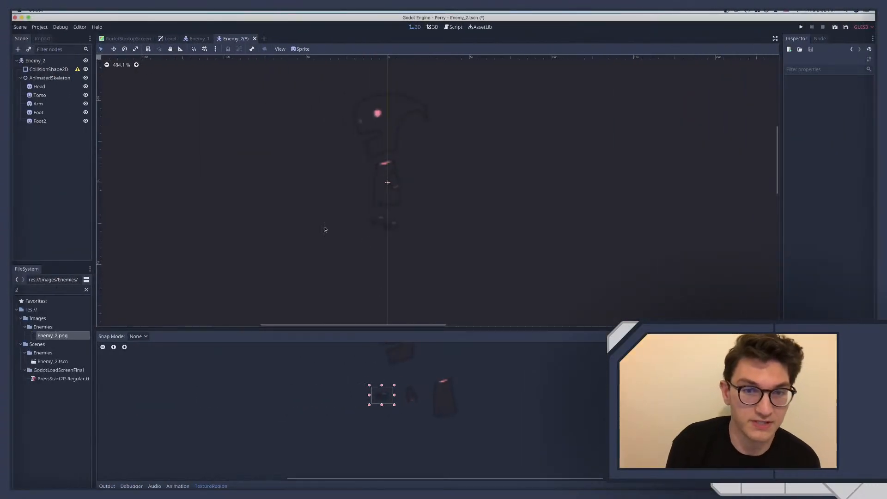
Back in Godot, move the Foot sprite closer to Foot2, to about x -2.6, y 23.2
{"action": "left_click", "coordinate": [38, 113]}
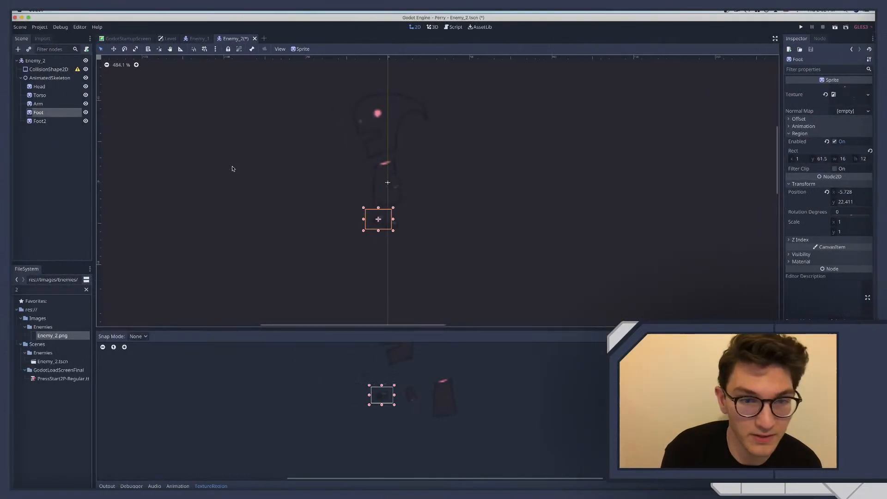
{"action": "left_click", "coordinate": [60, 139]}
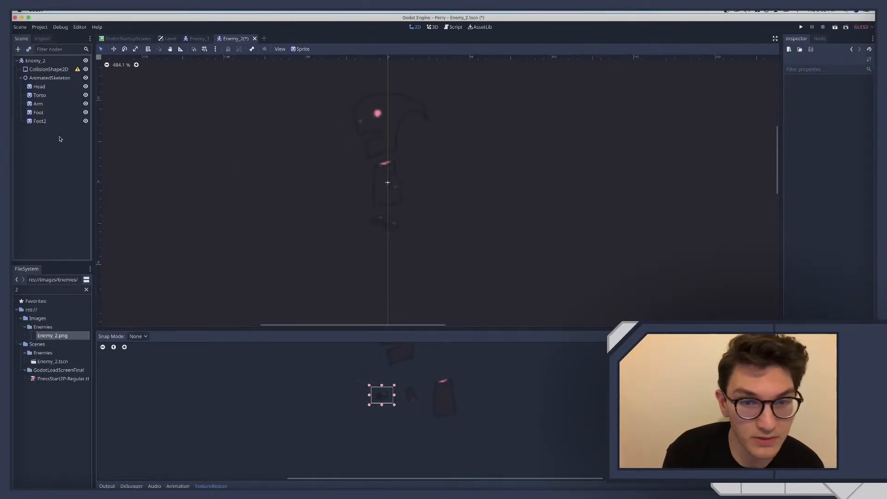
{"action": "left_click", "coordinate": [39, 113]}
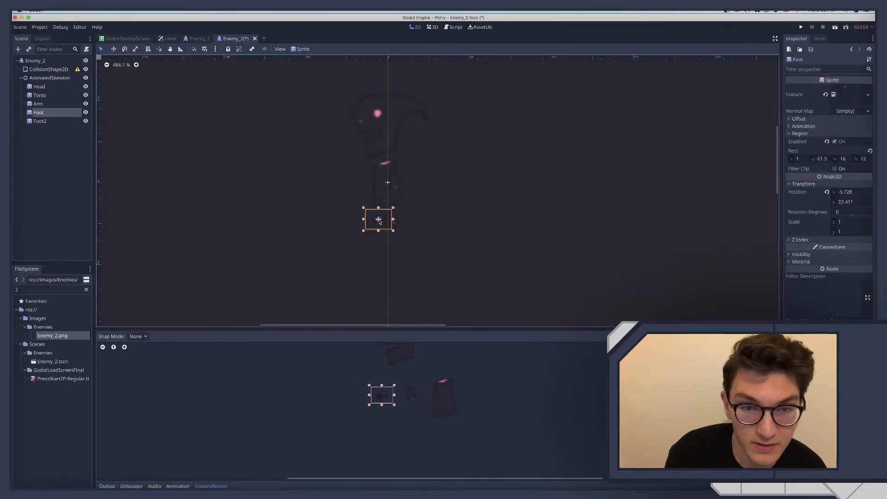
{"action": "left_click_drag", "start_coordinate": [379, 221], "coordinate": [383, 222]}
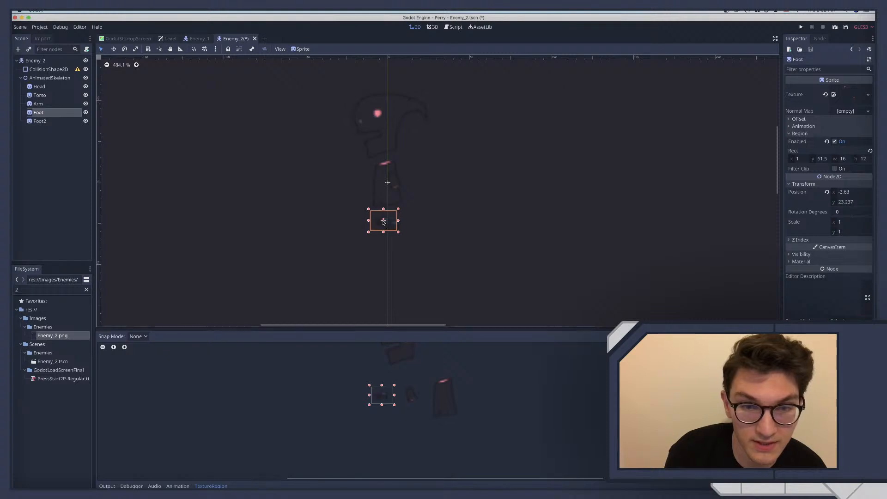
{"action": "left_click", "coordinate": [376, 242]}
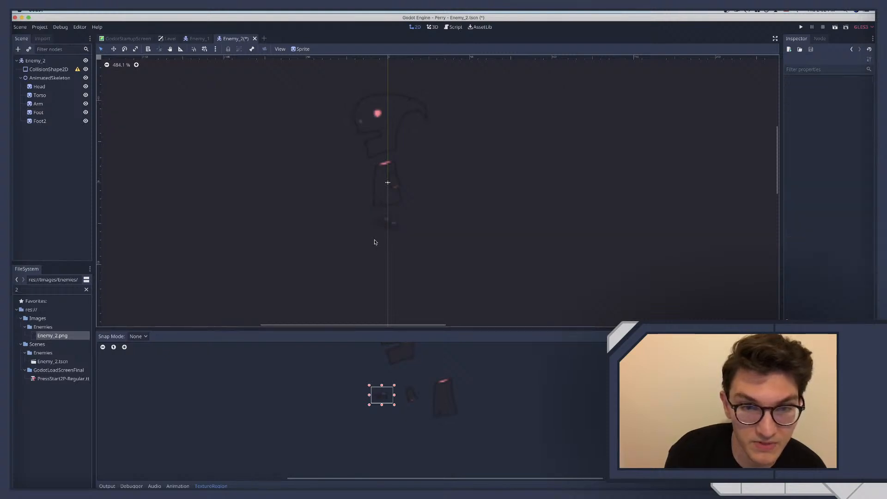
Nudge the individual foot sprites slightly left to refine their overlap beneath the Torso
{"action": "left_click", "coordinate": [39, 121]}
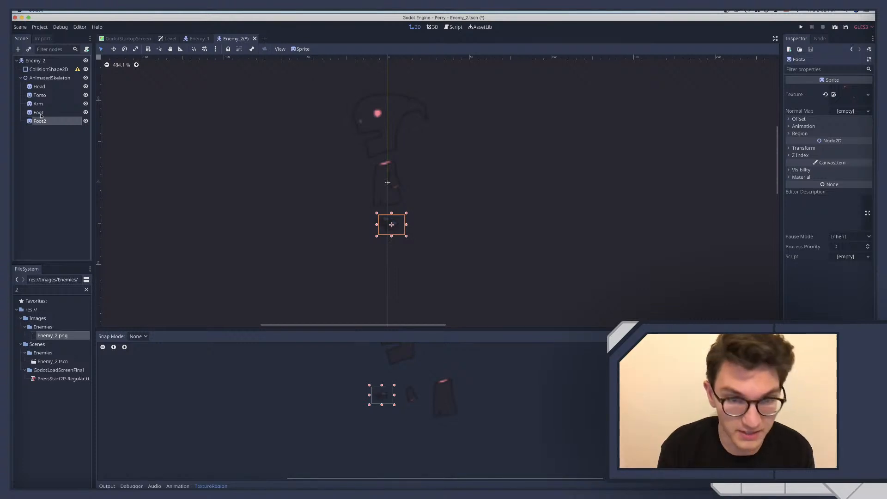
{"action": "left_click", "coordinate": [39, 113], "text": "shift"}
{"action": "left_click_drag", "start_coordinate": [388, 225], "coordinate": [386, 226]}
{"action": "left_click", "coordinate": [345, 234]}
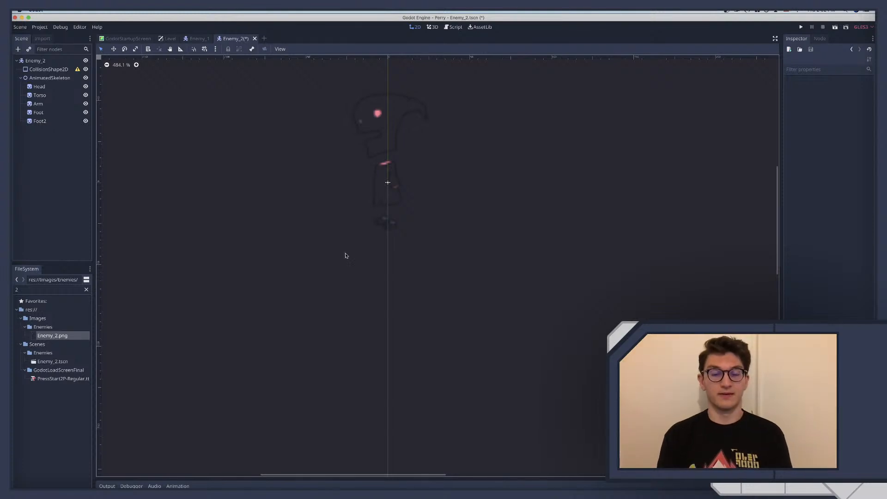
Select Foot and Foot2 together and shift both slightly left to centre them under the Torso
{"action": "left_click", "coordinate": [382, 226]}
{"action": "left_click_drag", "start_coordinate": [345, 205], "coordinate": [400, 236]}
{"action": "left_click_drag", "start_coordinate": [333, 203], "coordinate": [435, 252]}
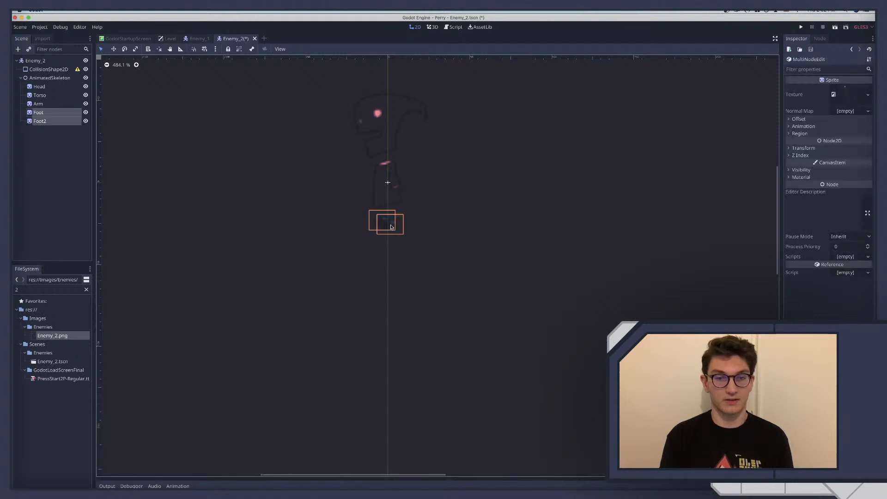
{"action": "left_click_drag", "start_coordinate": [393, 226], "coordinate": [386, 225]}
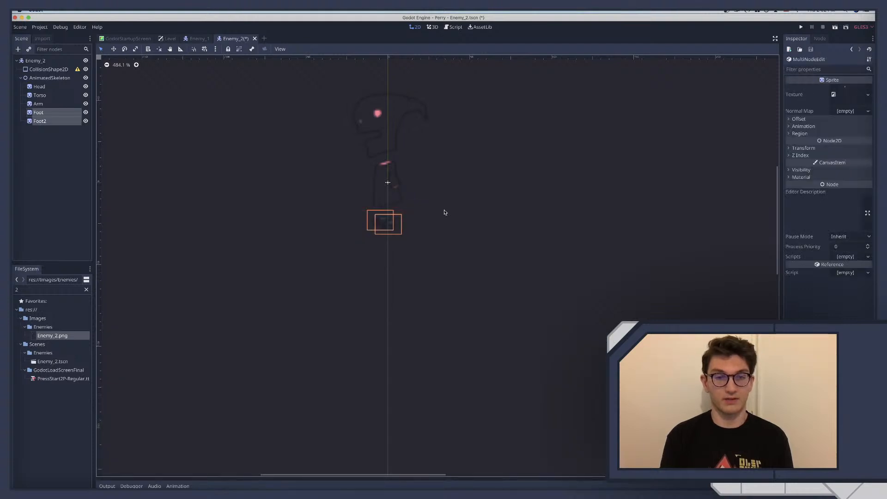
{"action": "left_click", "coordinate": [465, 230]}
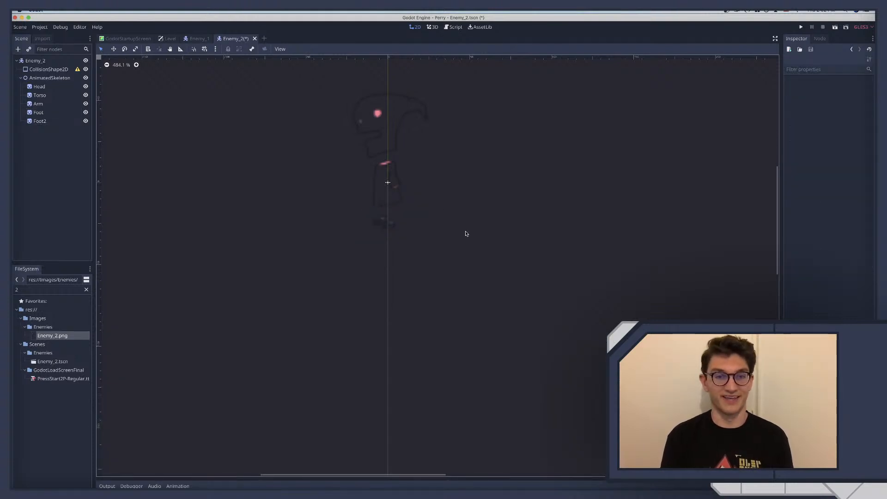
Add an AnimationPlayer node as a child of AnimatedSkeleton
{"action": "scroll", "coordinate": [469, 229], "scroll_direction": "right", "scroll_amount": 1}
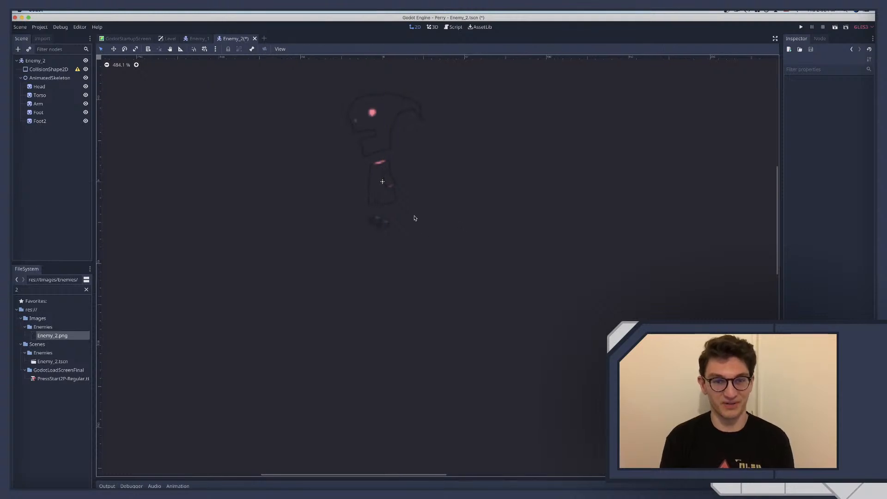
{"action": "left_click", "coordinate": [34, 78]}
{"action": "key", "text": "super+a"}
{"action": "type", "text": "animat"}
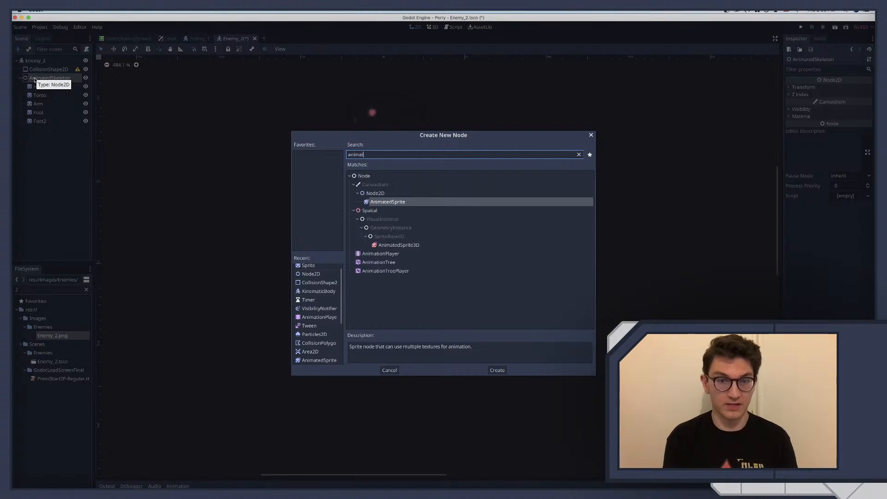
{"action": "type", "text": "e"}
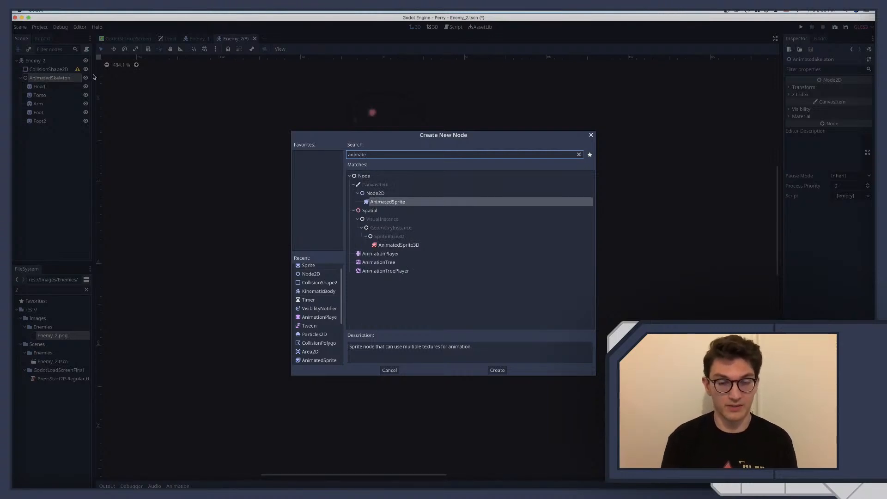
{"action": "key", "text": "Down"}
{"action": "key", "text": "Down"}
{"action": "key", "text": "Down"}
{"action": "key", "text": "Return"}
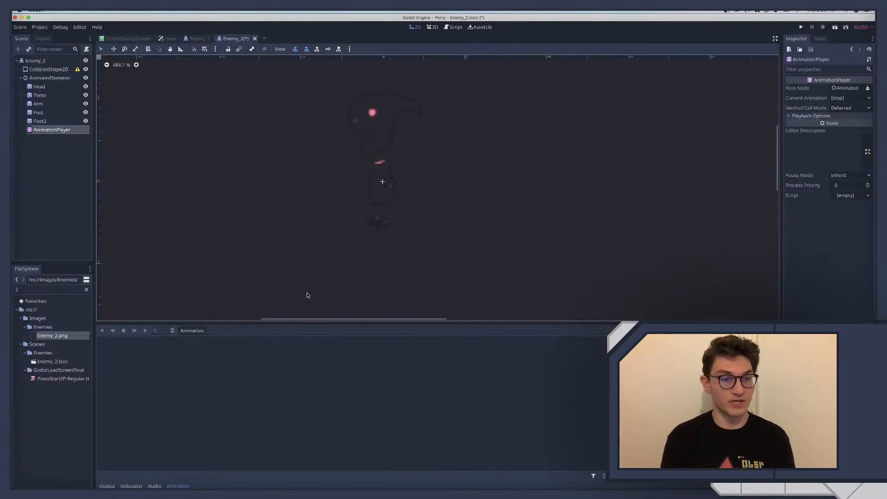
Create a new animation named Idle in the AnimationPlayer and select it as the current animation
{"action": "left_click", "coordinate": [190, 332]}
{"action": "left_click", "coordinate": [192, 341]}
{"action": "type", "text": "Idle"}
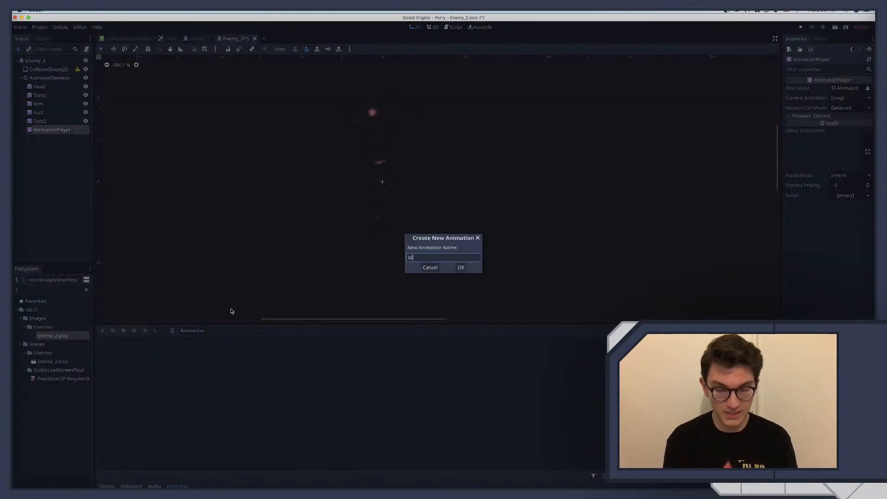
{"action": "key", "text": "Return"}
{"action": "left_click", "coordinate": [225, 331]}
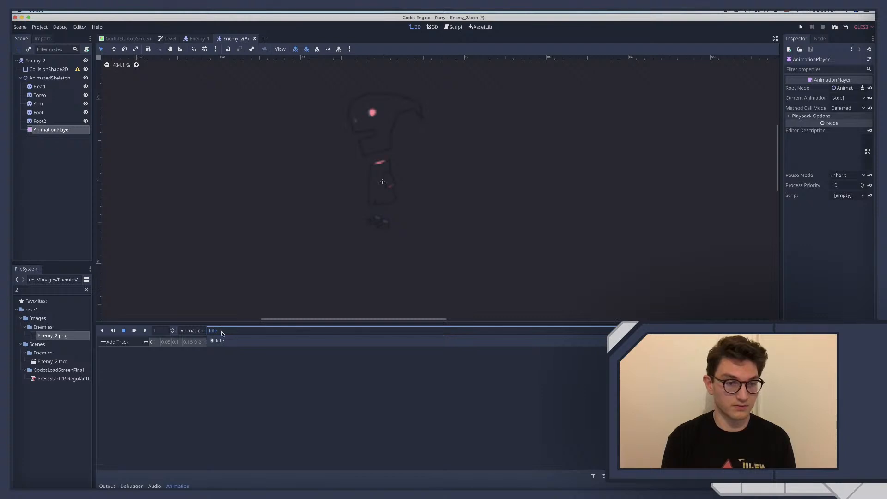
{"action": "left_click", "coordinate": [222, 333]}
Rename the Idle animation to lowercase idle
{"action": "left_click", "coordinate": [192, 330]}
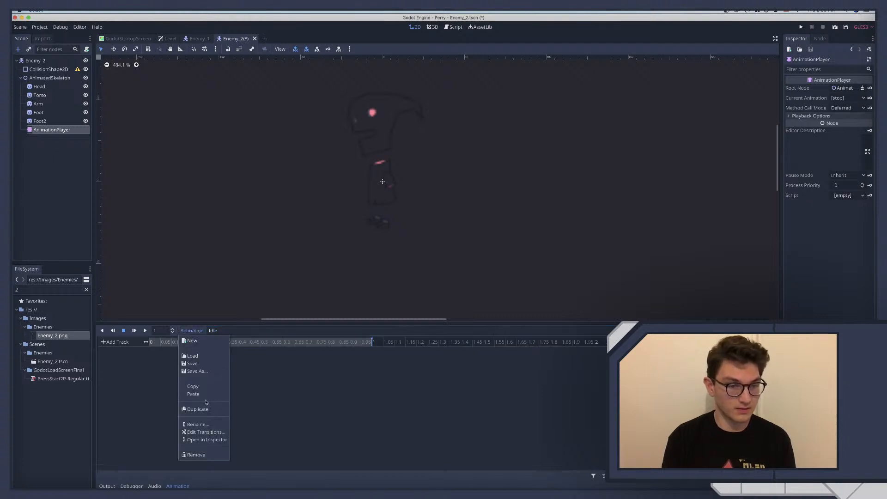
{"action": "left_click", "coordinate": [197, 424]}
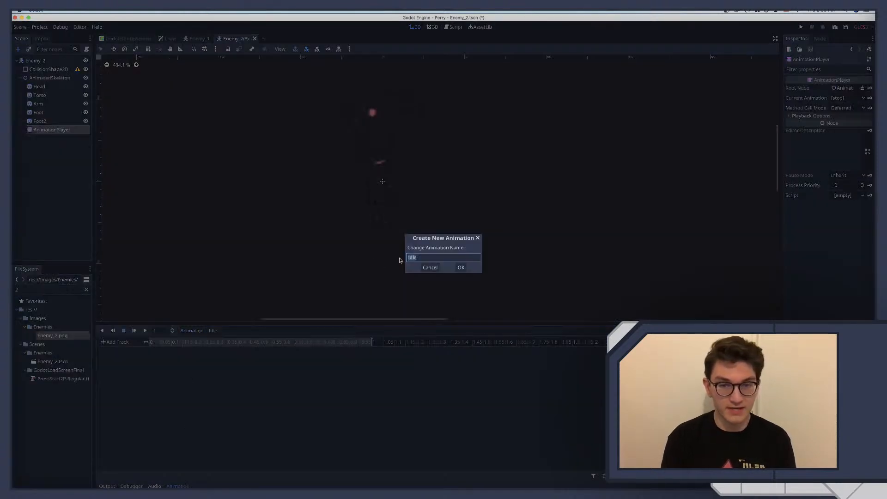
{"action": "left_click", "coordinate": [408, 257]}
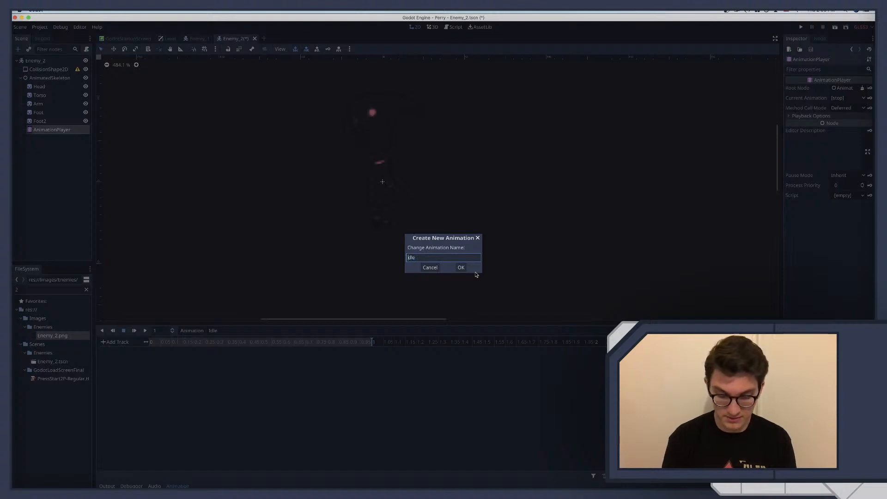
{"action": "type", "text": "i"}
{"action": "key", "text": "Return"}
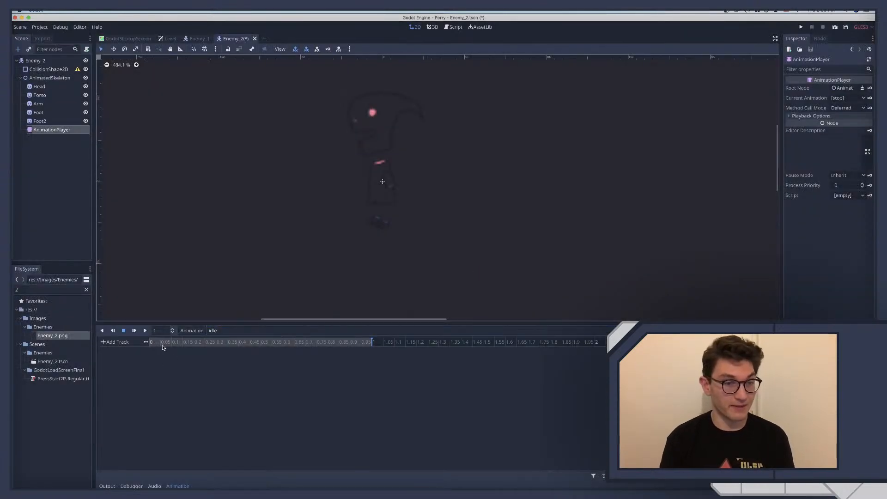
Insert position and rotation keys at time 0 for Head, Torso, Arm, Foot and Foot2, creating the new tracks without Bezier curves
{"action": "left_click_drag", "start_coordinate": [162, 343], "coordinate": [139, 343]}
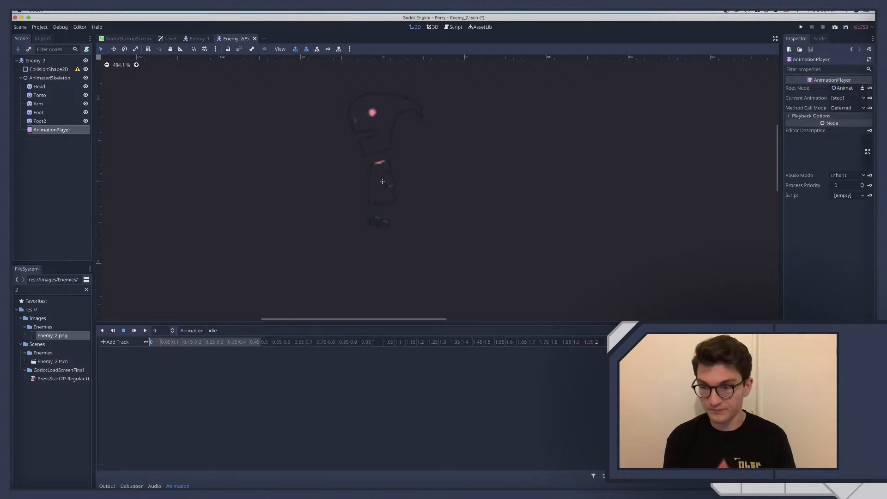
{"action": "scroll", "coordinate": [362, 174], "scroll_direction": "up", "scroll_amount": 3}
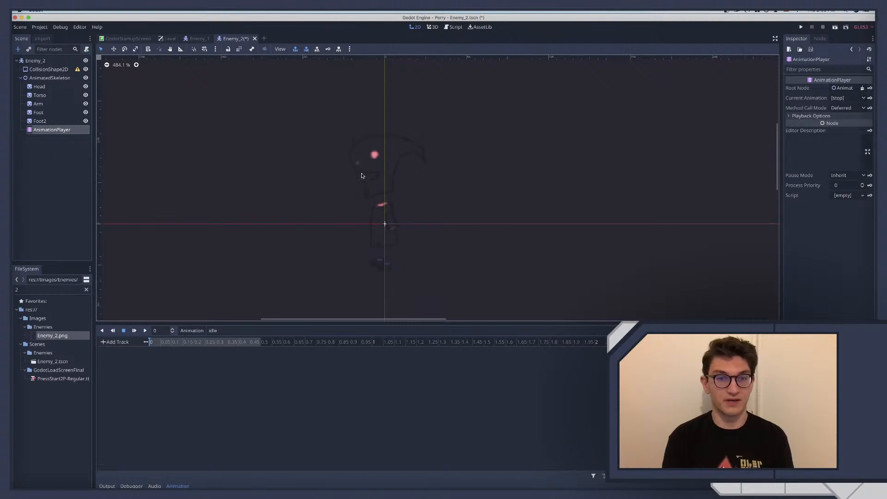
{"action": "left_click", "coordinate": [40, 87]}
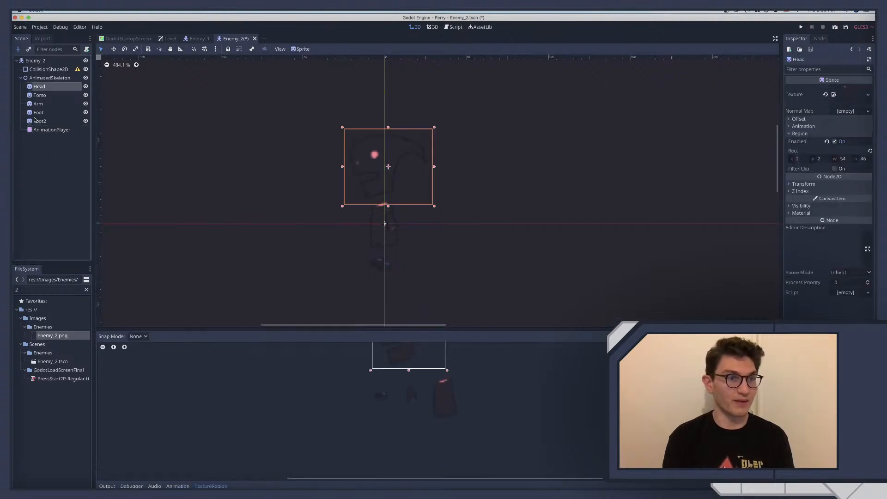
{"action": "left_click", "coordinate": [39, 121], "text": "shift"}
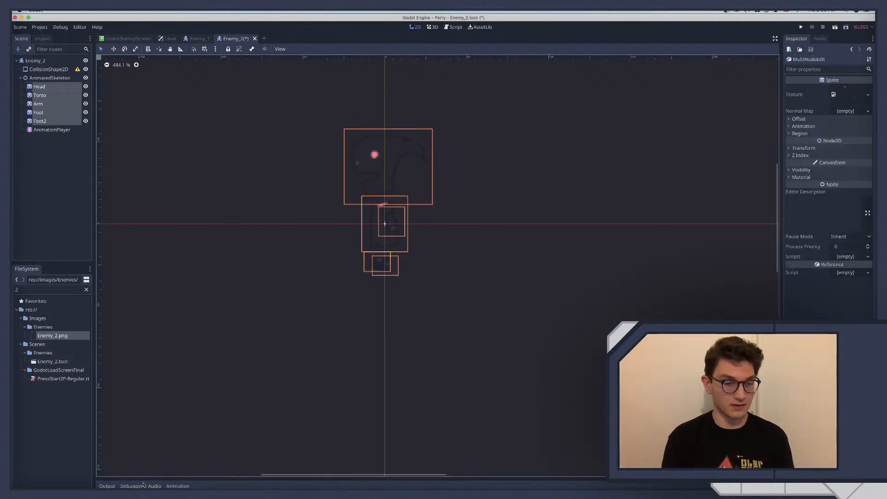
{"action": "left_click", "coordinate": [177, 486]}
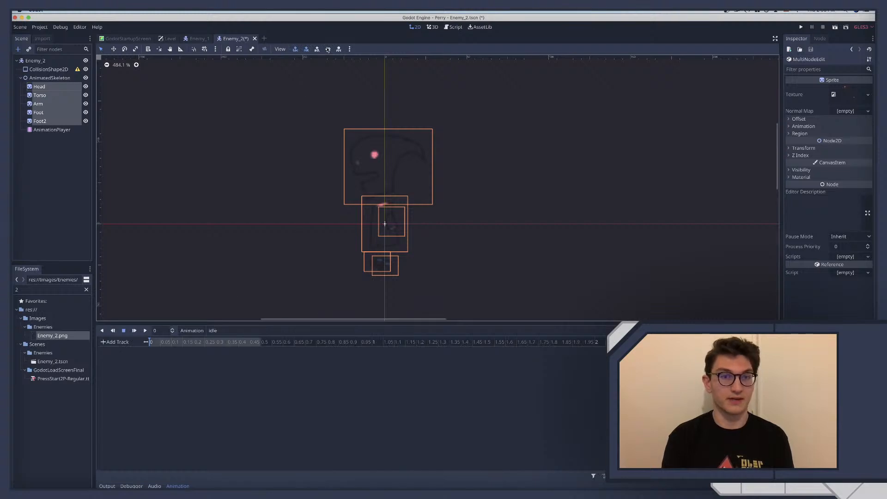
{"action": "left_click", "coordinate": [328, 49]}
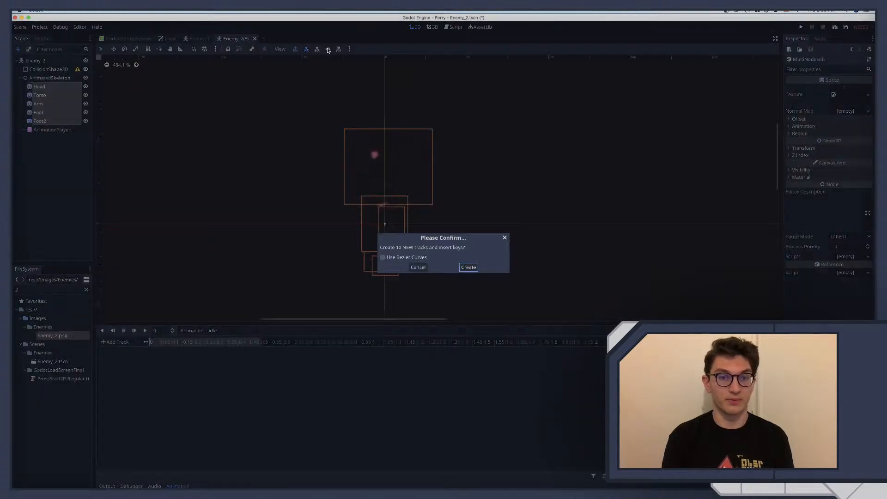
{"action": "left_click", "coordinate": [469, 267]}
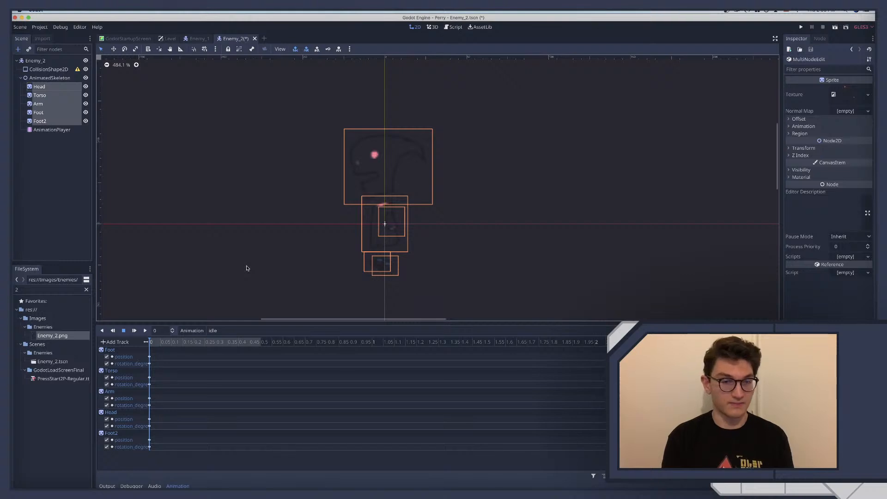
Try lowering Head, Torso and Arm together toward the feet, then scrub the idle timeline without keying the pose
{"action": "left_click", "coordinate": [246, 268]}
{"action": "left_click", "coordinate": [39, 87]}
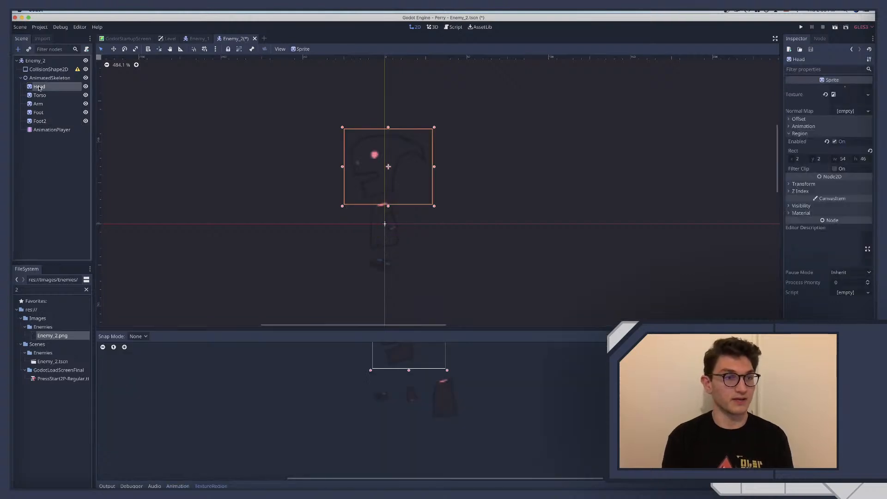
{"action": "left_click", "coordinate": [41, 96], "text": "shift"}
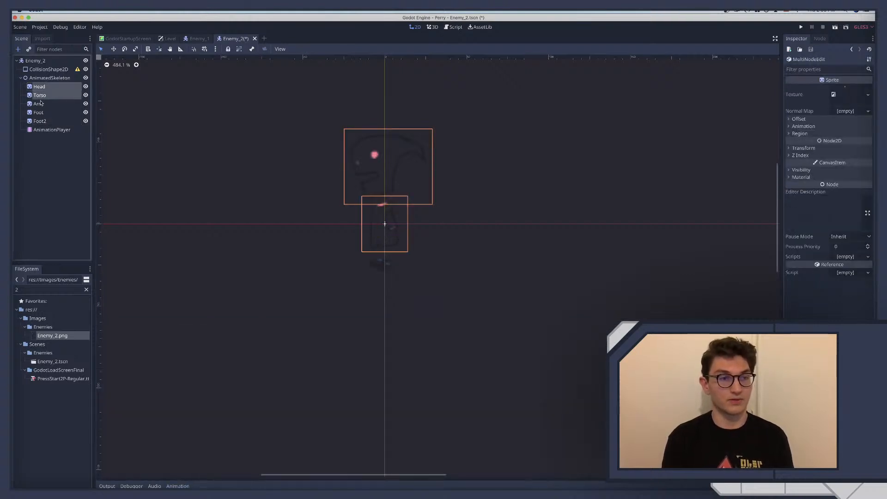
{"action": "left_click", "coordinate": [40, 105], "text": "shift"}
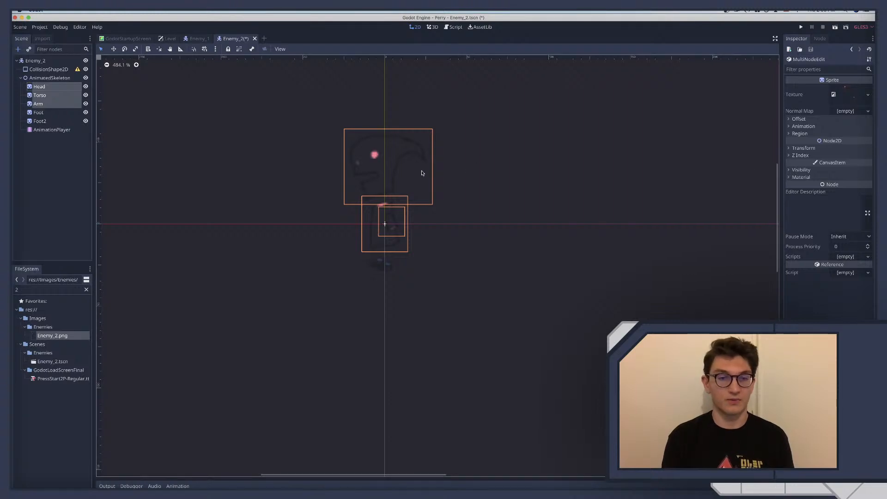
{"action": "key", "text": "Down"}
{"action": "key", "text": "Down"}
{"action": "key", "text": "Down"}
{"action": "key", "text": "Down"}
{"action": "key", "text": "Down"}
{"action": "key", "text": "Down"}
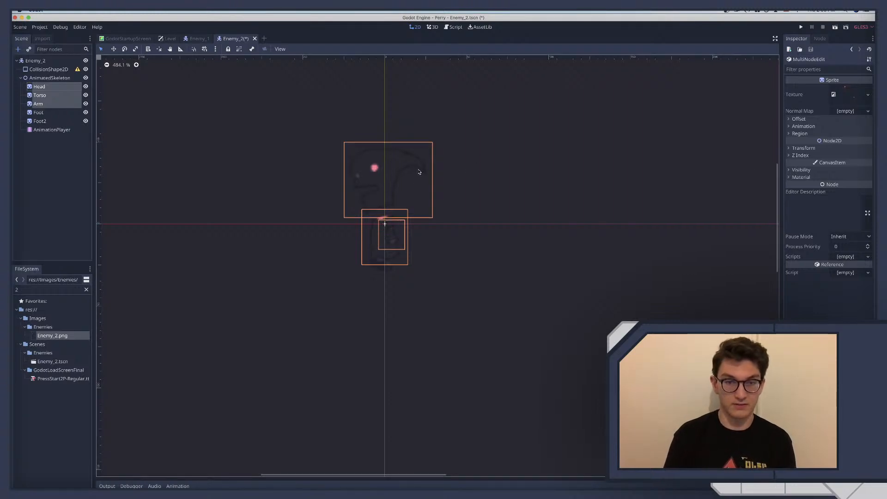
{"action": "key", "text": "Up"}
{"action": "key", "text": "Up"}
{"action": "key", "text": "Up"}
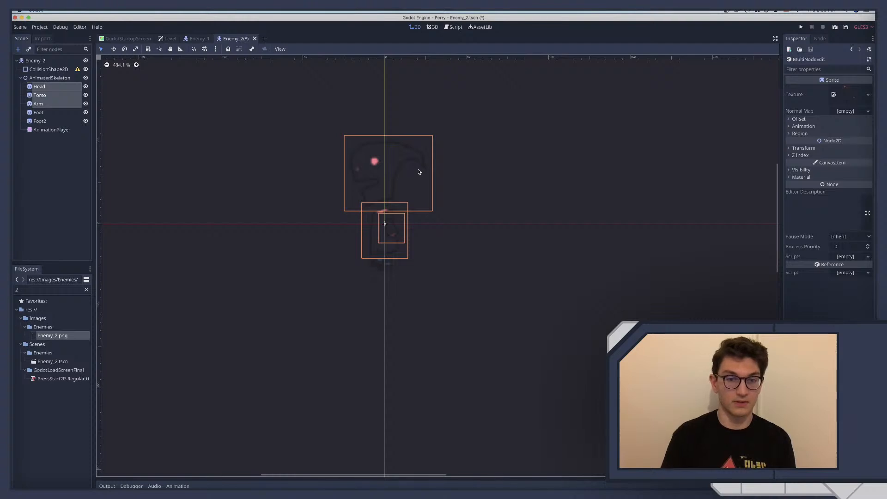
{"action": "key", "text": "Down"}
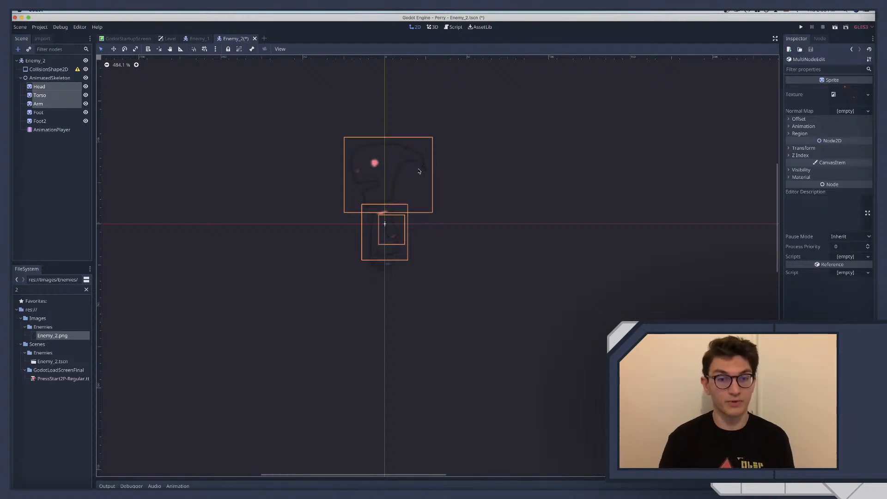
{"action": "left_click", "coordinate": [178, 486]}
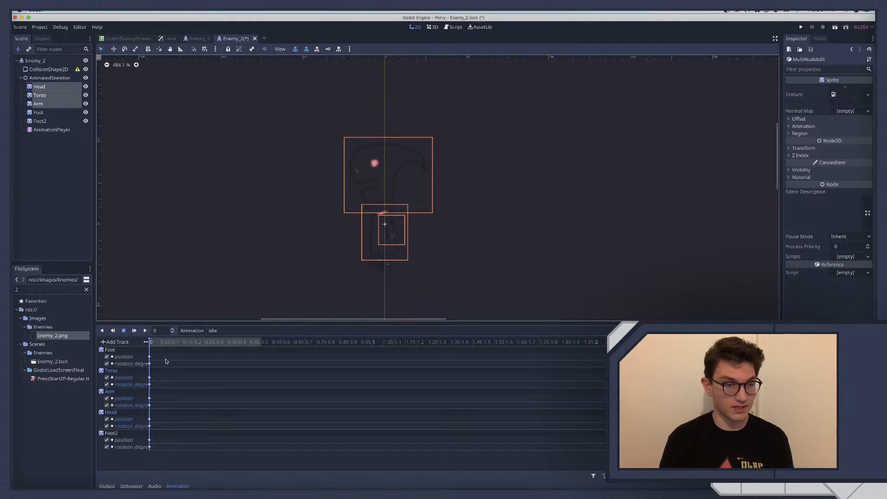
{"action": "mouse_move", "coordinate": [160, 347]}
{"action": "left_mouse_down"}
{"action": "mouse_move", "coordinate": [169, 348]}
{"action": "mouse_move", "coordinate": [150, 348]}
{"action": "mouse_move", "coordinate": [221, 344]}
{"action": "mouse_move", "coordinate": [166, 347]}
{"action": "left_mouse_up"}
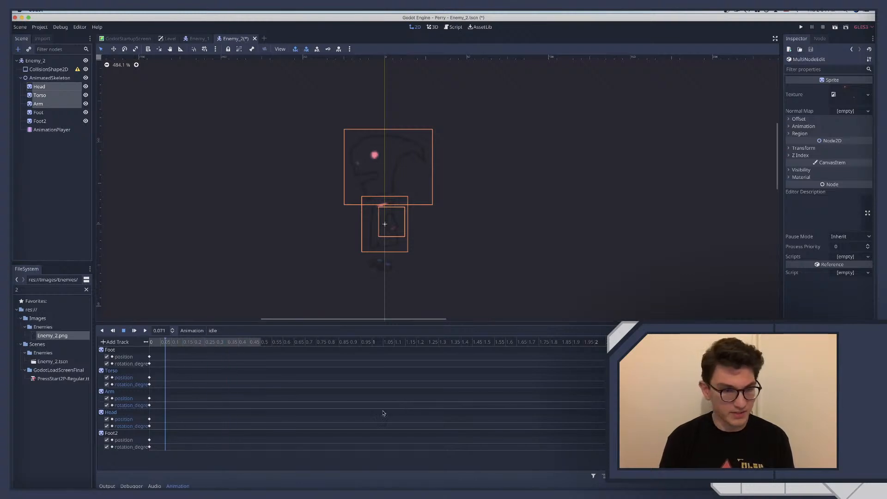
Deselect the sprites and move the idle animation's playhead to 0.5 seconds
{"action": "left_click", "coordinate": [43, 163]}
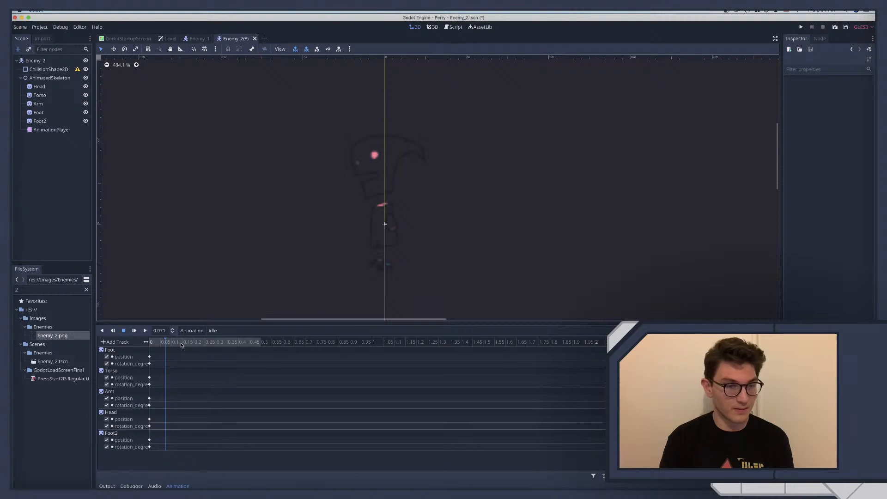
{"action": "left_click_drag", "start_coordinate": [182, 344], "coordinate": [156, 345]}
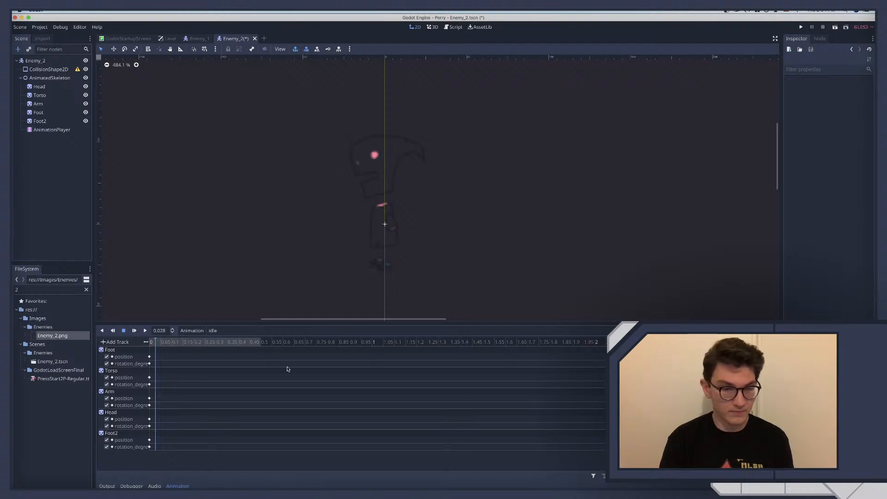
{"action": "left_click_drag", "start_coordinate": [210, 342], "coordinate": [261, 342]}
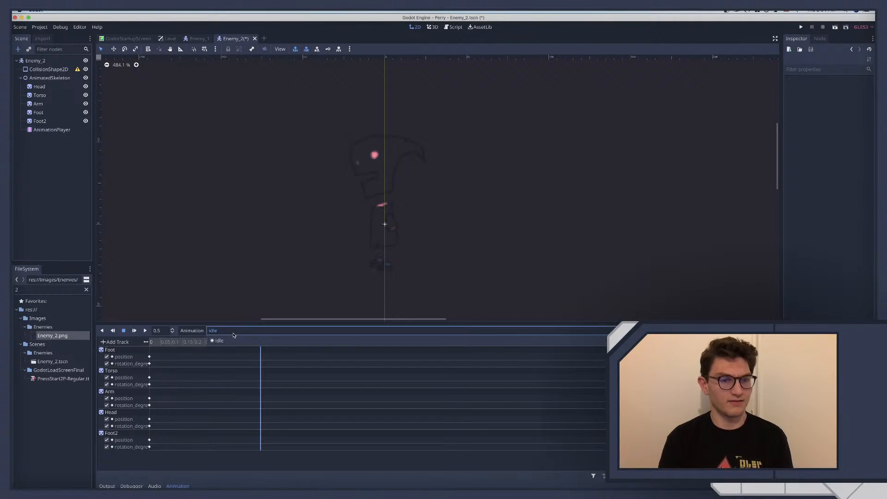
Stop playback in the Enemy_1 scene and scrub its walk animation to examine the spacing of the keyframes
{"action": "left_click", "coordinate": [198, 39]}
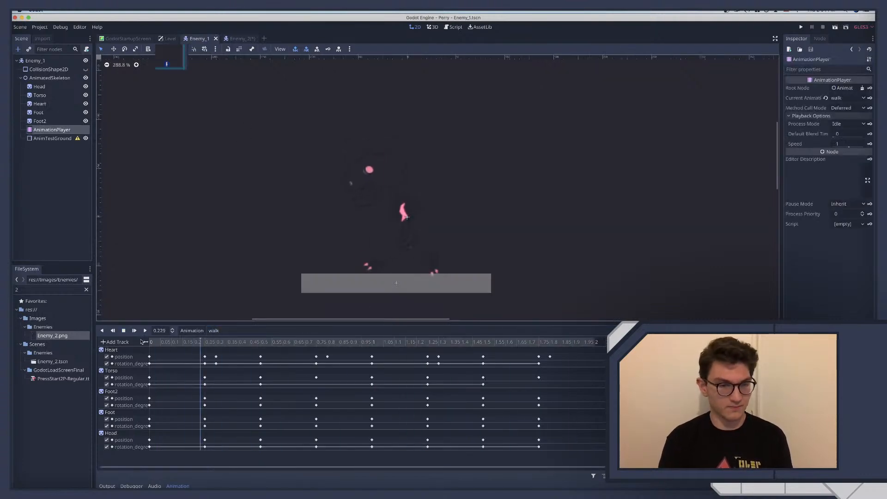
{"action": "left_click", "coordinate": [124, 331]}
{"action": "left_click_drag", "start_coordinate": [233, 341], "coordinate": [208, 358]}
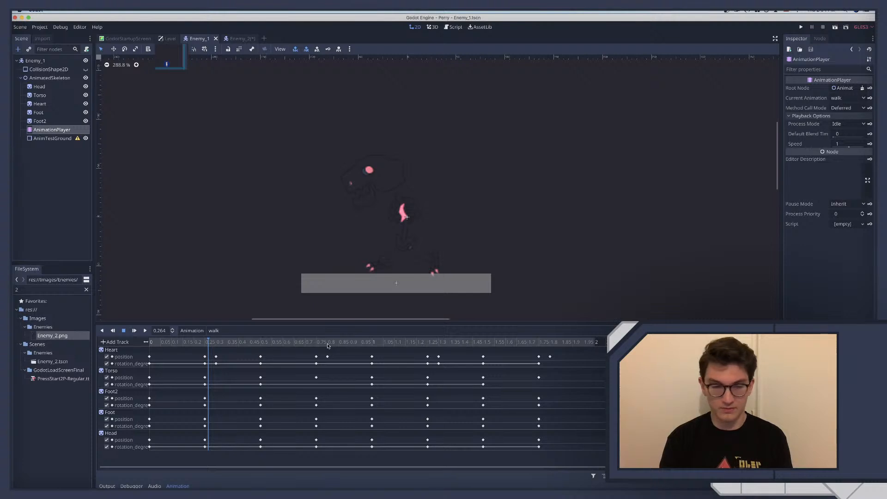
{"action": "left_click_drag", "start_coordinate": [300, 343], "coordinate": [278, 348]}
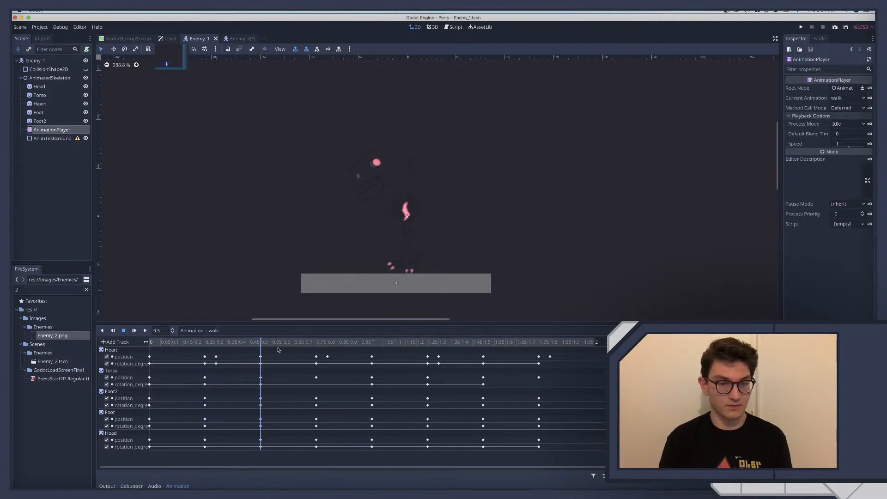
Return to the AnimationPlayer in the Enemy_2 scene and move the idle animation's playhead to 0.25 seconds
{"action": "left_click", "coordinate": [234, 38]}
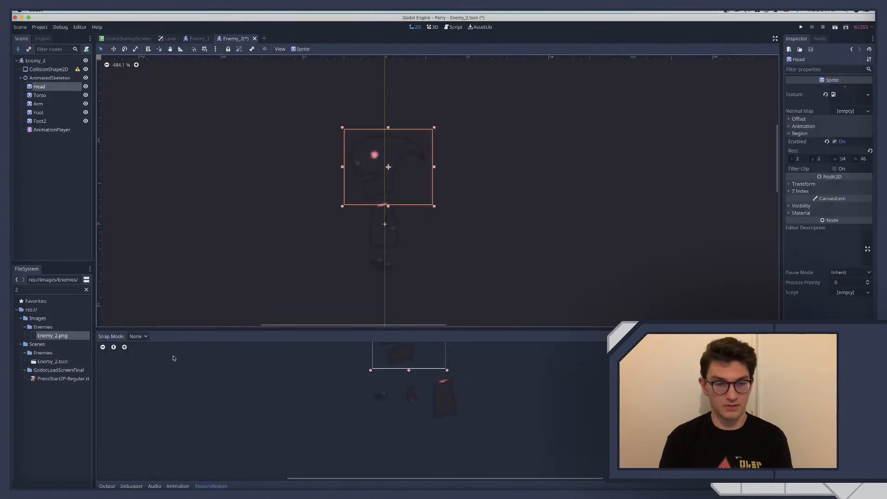
{"action": "left_click", "coordinate": [51, 129]}
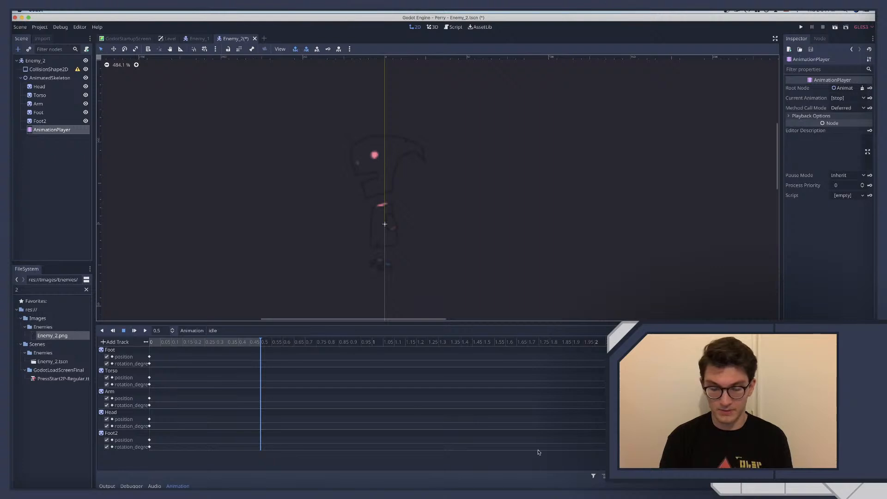
{"action": "left_click_drag", "start_coordinate": [257, 343], "coordinate": [223, 348]}
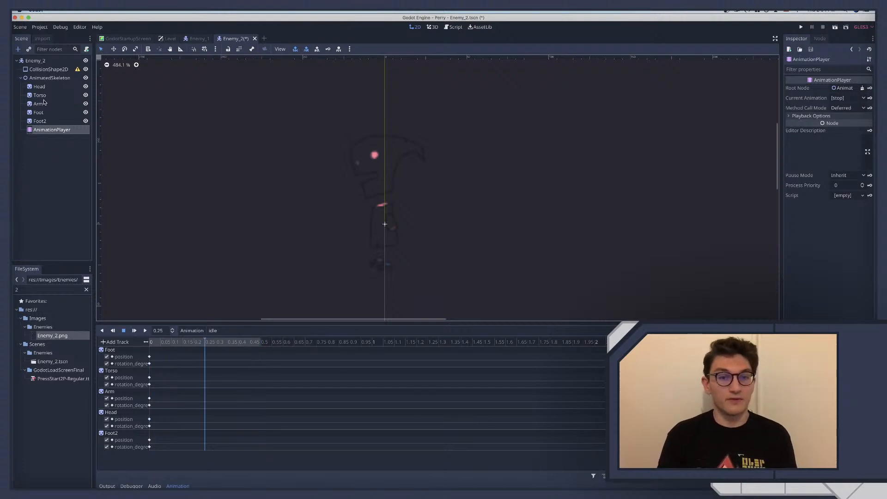
Select Head and Torso together and shift both slightly down toward the feet for the 0.25-second pose
{"action": "left_click", "coordinate": [41, 87]}
{"action": "left_click", "coordinate": [39, 95], "text": "shift"}
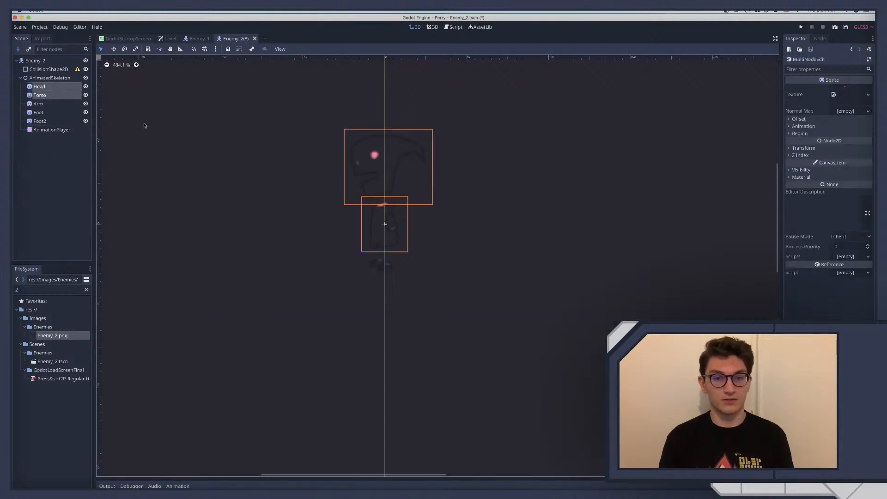
{"action": "key", "text": "Down"}
{"action": "key", "text": "Down"}
{"action": "key", "text": "Down"}
{"action": "key", "text": "Down"}
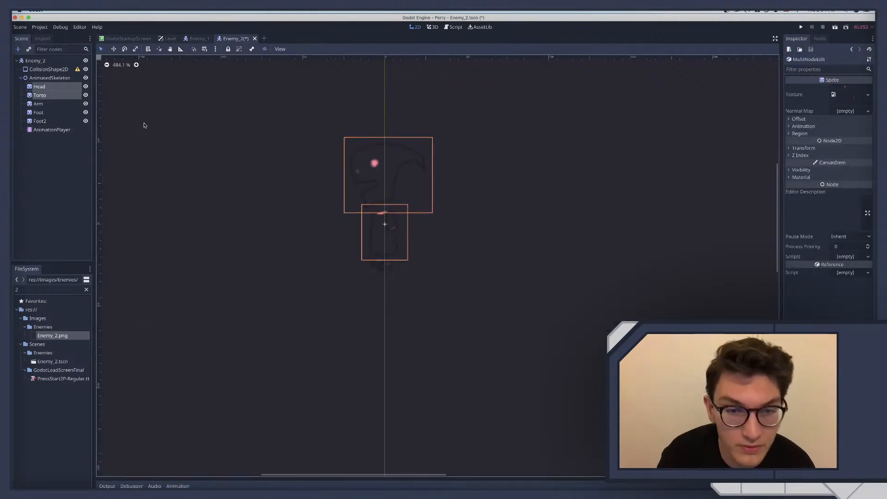
{"action": "key", "text": "Up"}
{"action": "key", "text": "Up"}
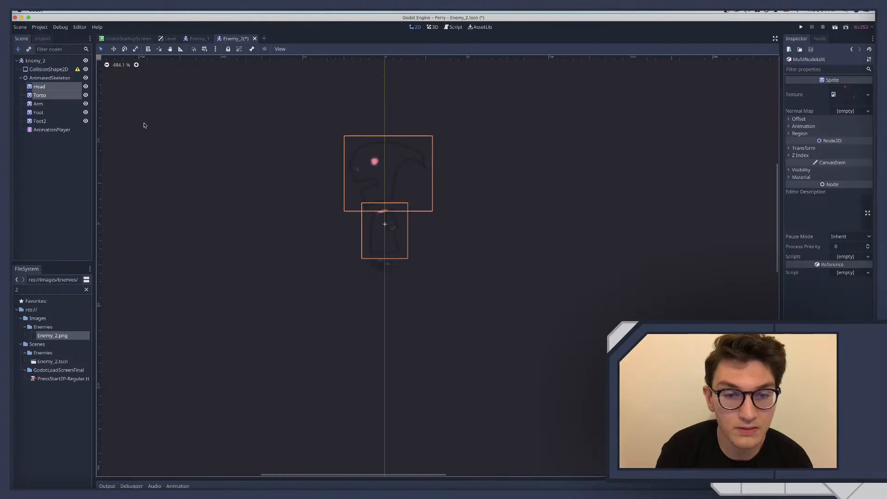
Lower the Head sprite alone slightly further so it overlaps the top of the Torso more
{"action": "left_click", "coordinate": [39, 87]}
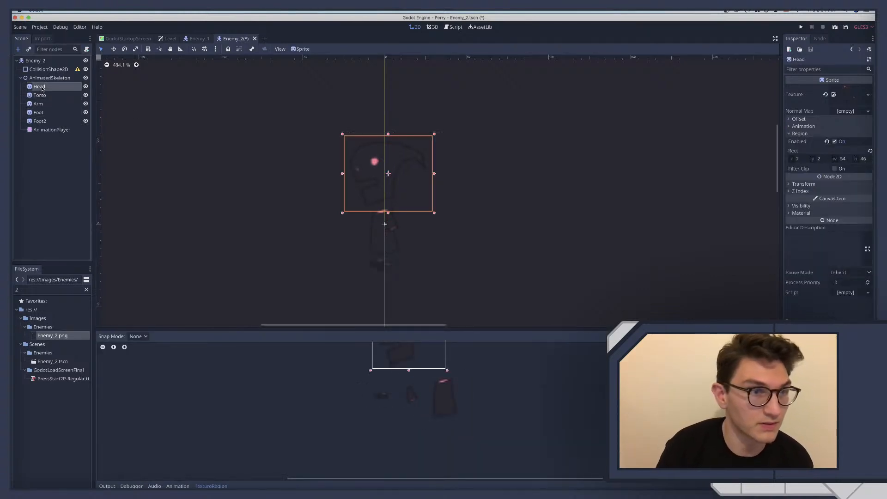
{"action": "key", "text": "Down"}
{"action": "key", "text": "Down"}
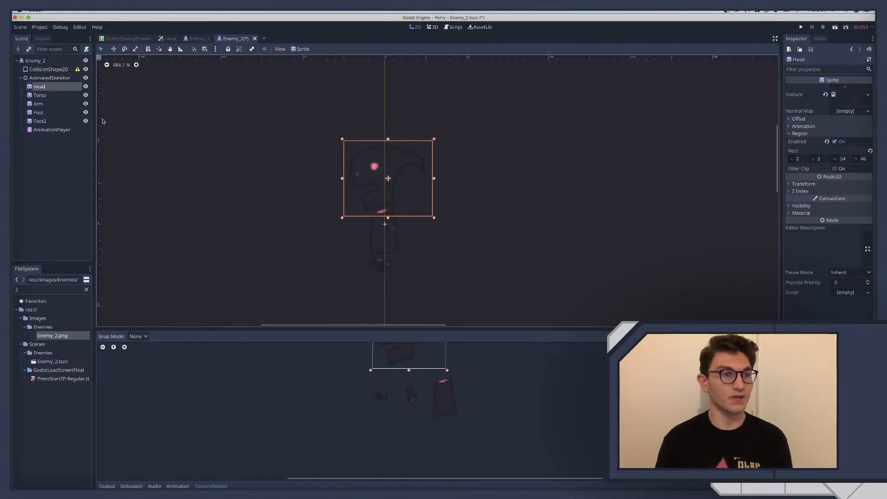
Key the position and rotation of Head and Torso together at 0.25 seconds in the idle animation
{"action": "left_click", "coordinate": [46, 99], "text": "shift"}
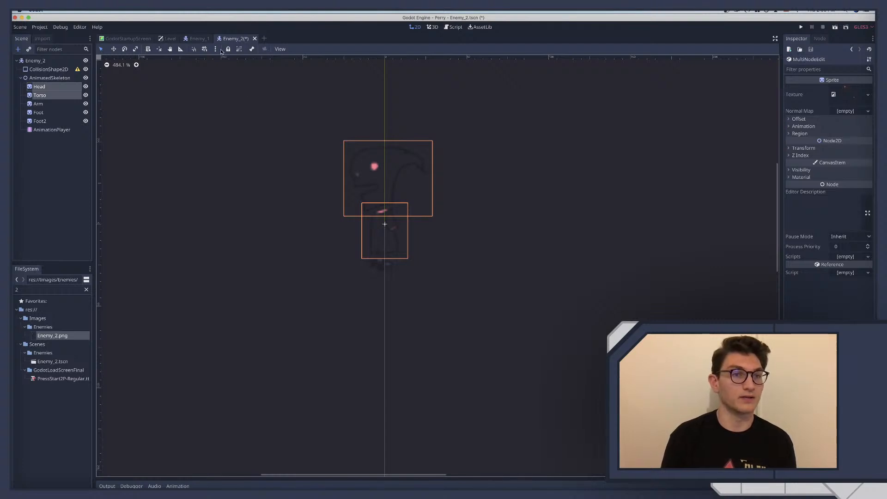
{"action": "left_click", "coordinate": [178, 486]}
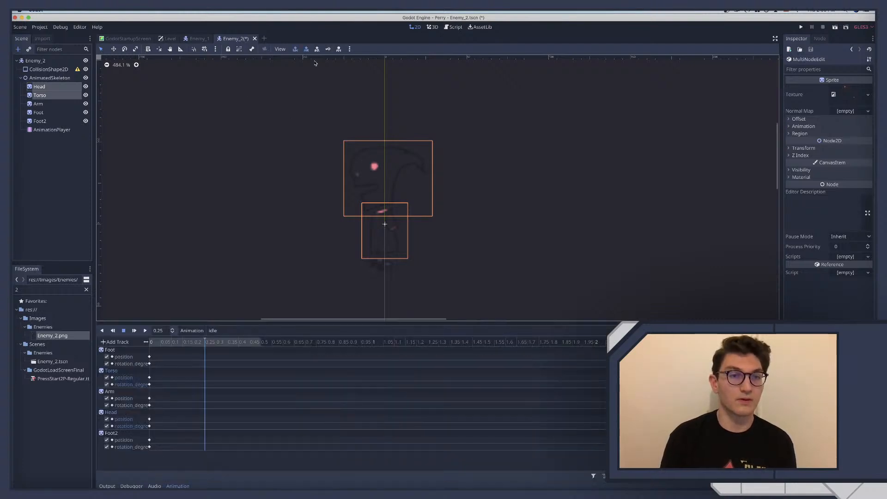
{"action": "left_click", "coordinate": [327, 49]}
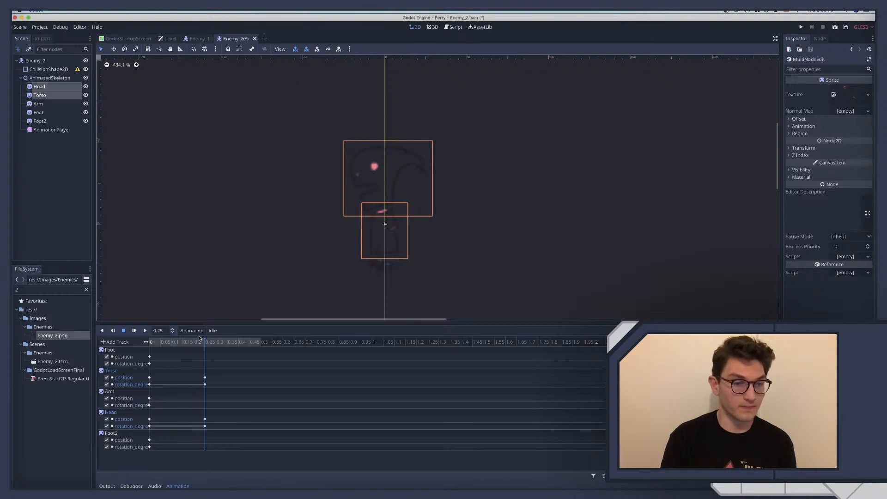
Play back the idle animation to check the Head and Torso bobbing motion, and stop playback
{"action": "left_click", "coordinate": [147, 340]}
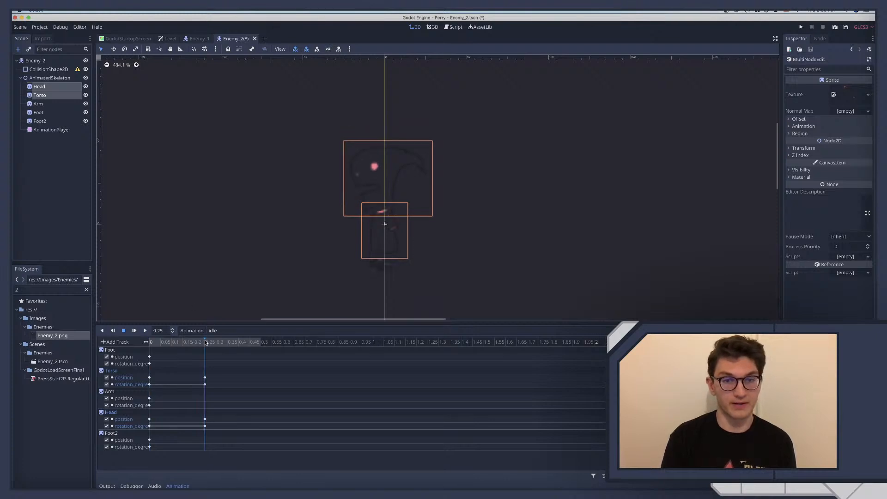
{"action": "left_click", "coordinate": [135, 331]}
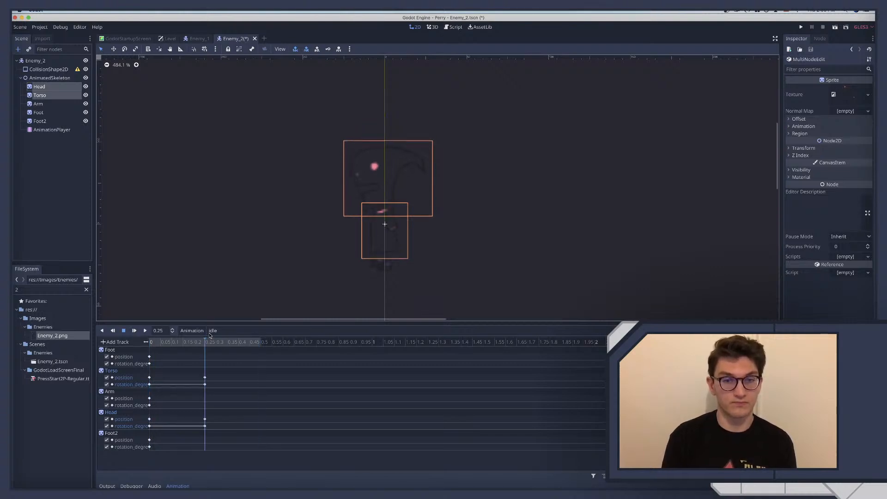
{"action": "left_click", "coordinate": [122, 330]}
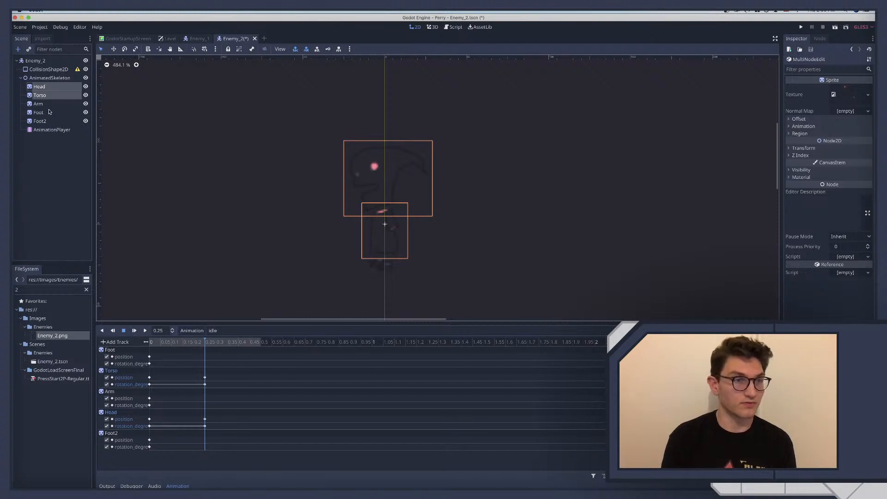
Try lowering the Arm slightly for the 0.25-second pose and scrub the timeline to compare it with the start
{"action": "left_click", "coordinate": [38, 104]}
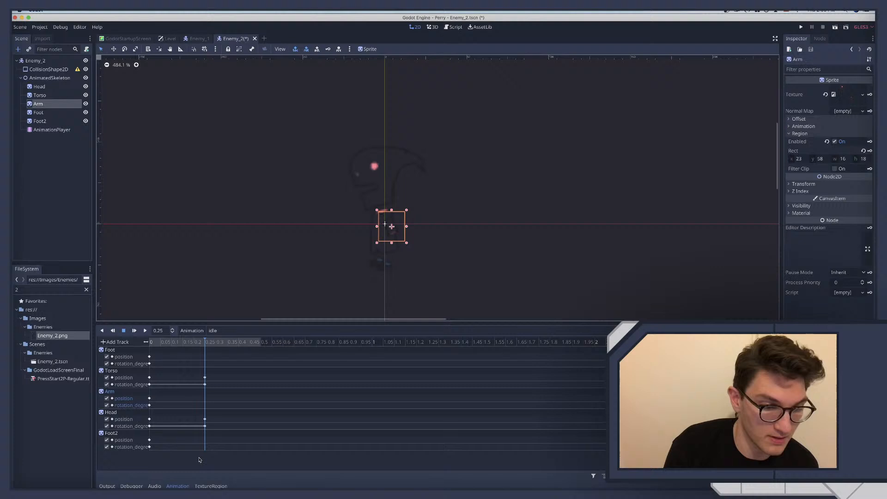
{"action": "left_click", "coordinate": [163, 344]}
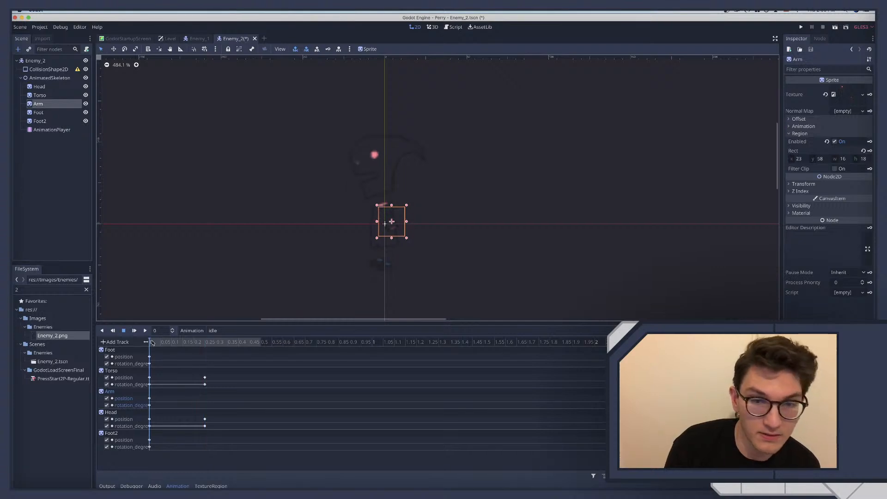
{"action": "left_click", "coordinate": [211, 351]}
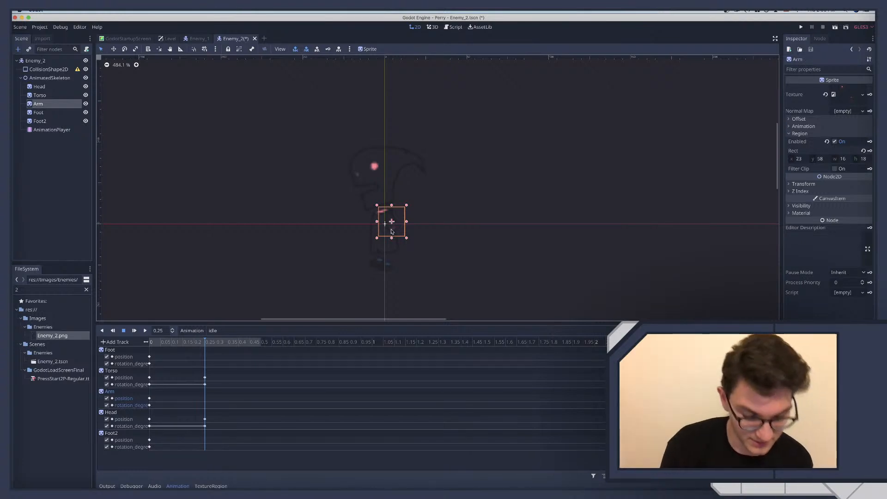
Compare the Torso's transform position at 0 and 0.25 seconds to find how far it shifts
{"action": "left_click", "coordinate": [155, 343]}
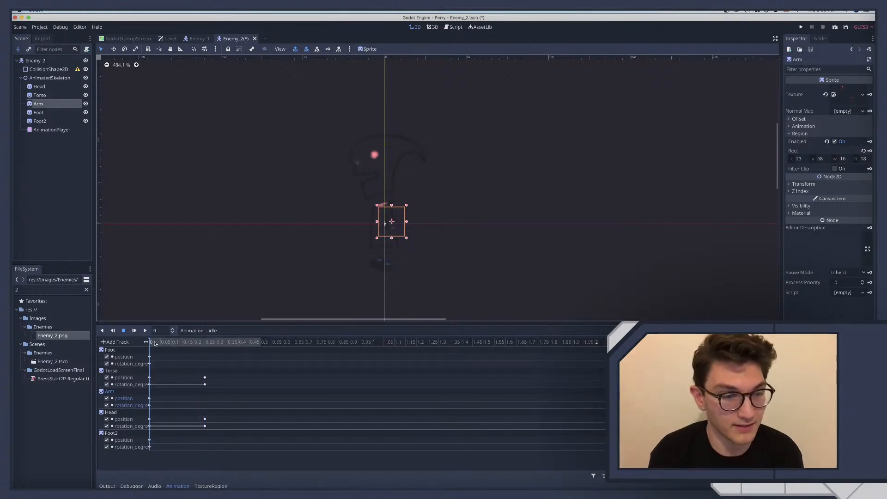
{"action": "left_click", "coordinate": [46, 96]}
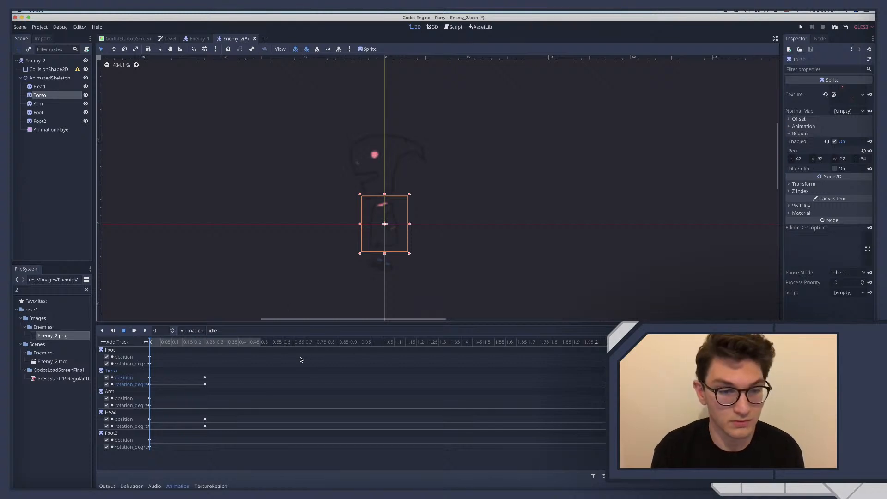
{"action": "left_click", "coordinate": [806, 184]}
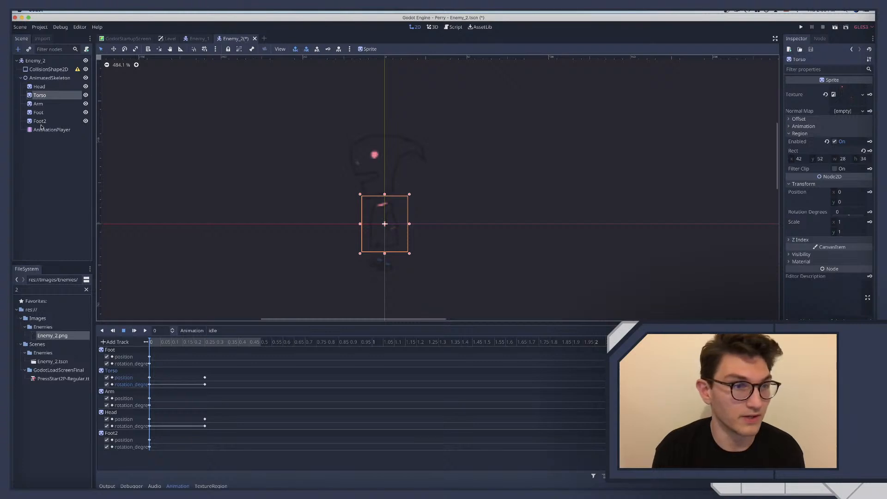
{"action": "left_click", "coordinate": [205, 343]}
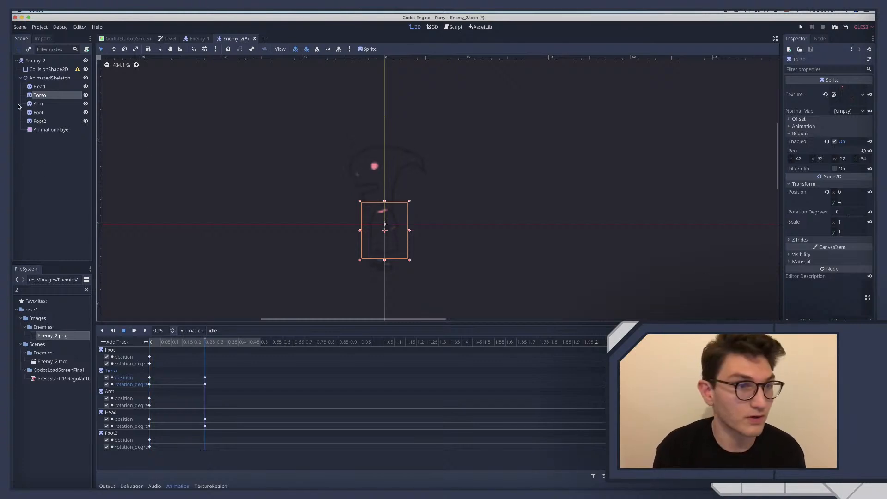
Set the Arm's starting position at 0 seconds to x 4 and y -1
{"action": "left_click", "coordinate": [38, 103]}
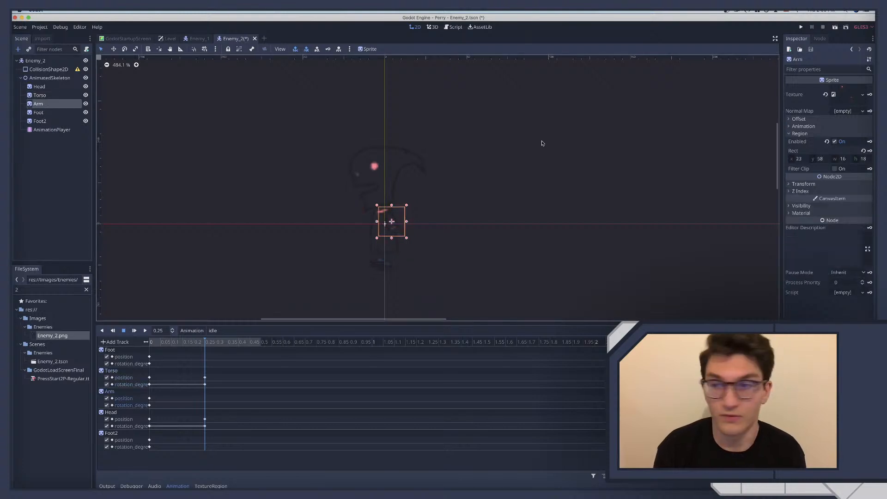
{"action": "left_click", "coordinate": [804, 184]}
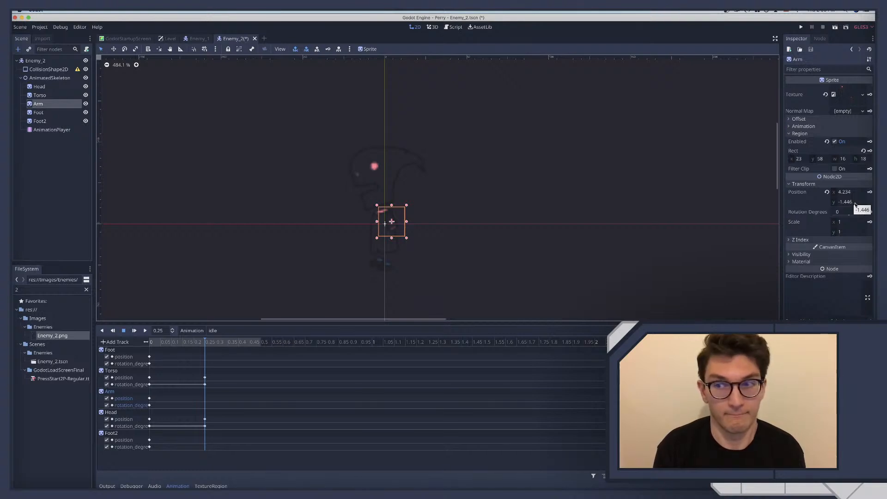
{"action": "left_click", "coordinate": [849, 192]}
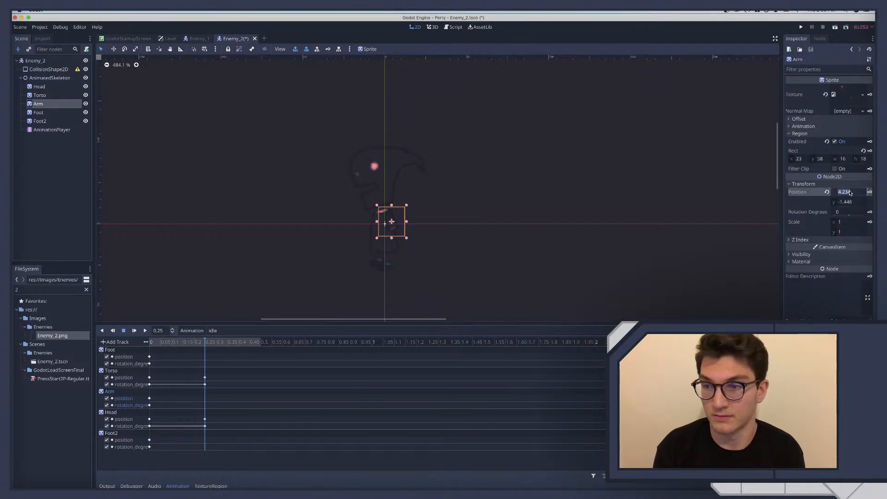
{"action": "left_click", "coordinate": [157, 346]}
{"action": "left_click", "coordinate": [856, 193]}
{"action": "type", "text": "4"}
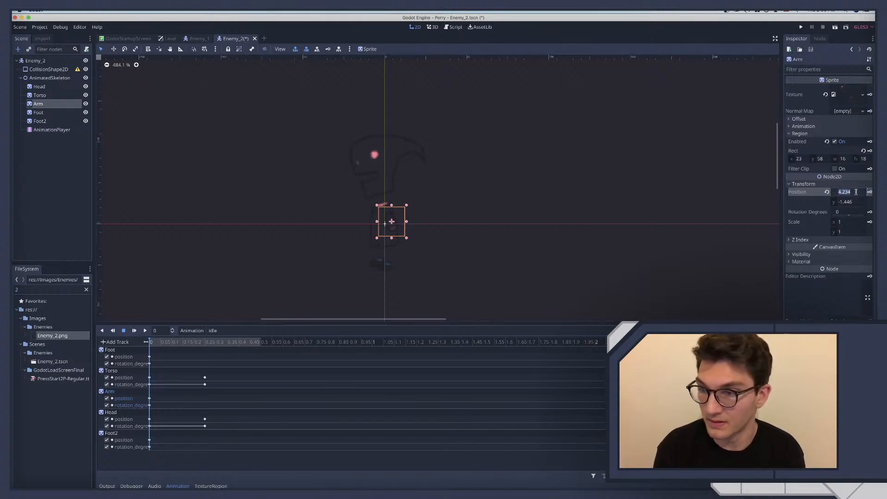
{"action": "key", "text": "Tab"}
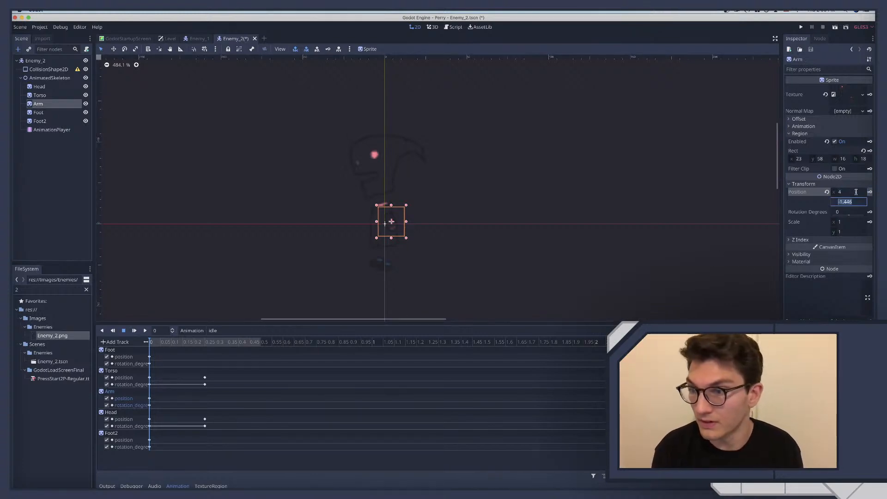
{"action": "type", "text": "-1"}
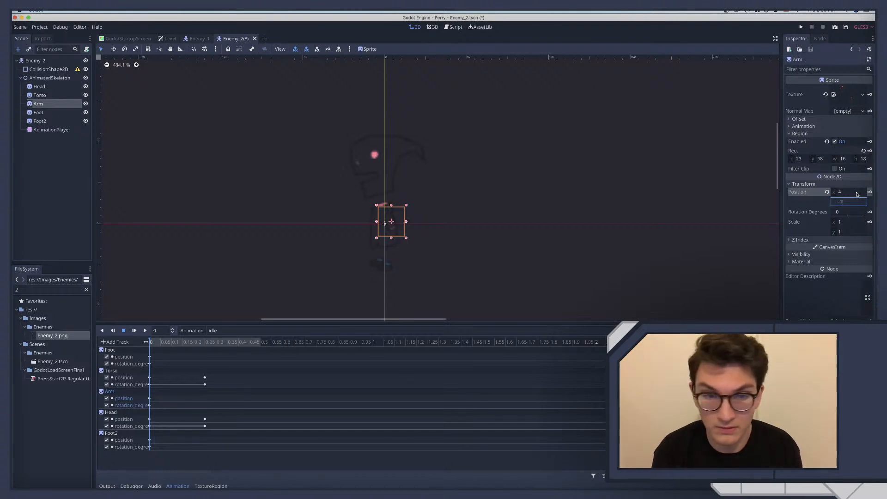
{"action": "key", "text": "Return"}
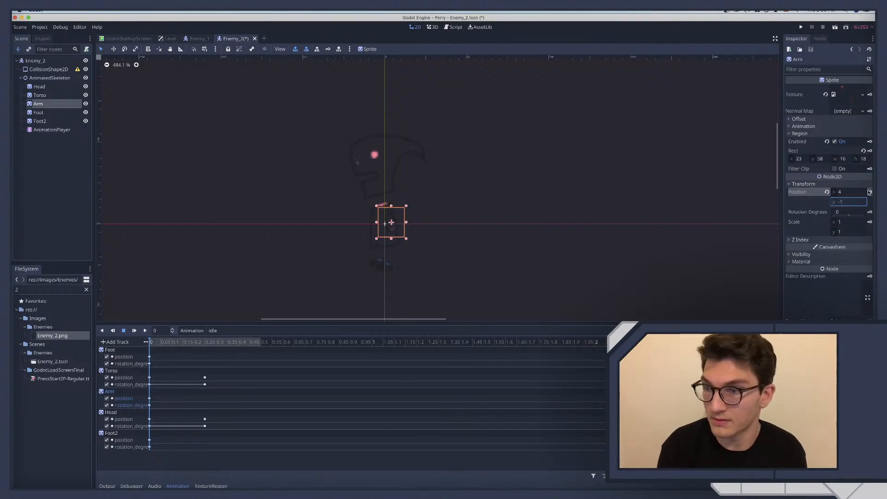
At 0.25 seconds, add 4 to the Arm's y position to make it 3, and key the position
{"action": "left_click", "coordinate": [201, 345]}
{"action": "left_click", "coordinate": [853, 202]}
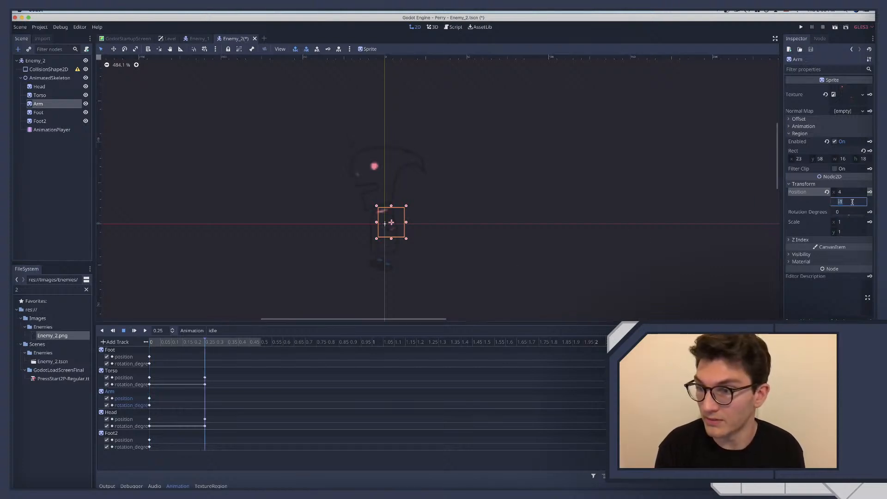
{"action": "left_click", "coordinate": [853, 202]}
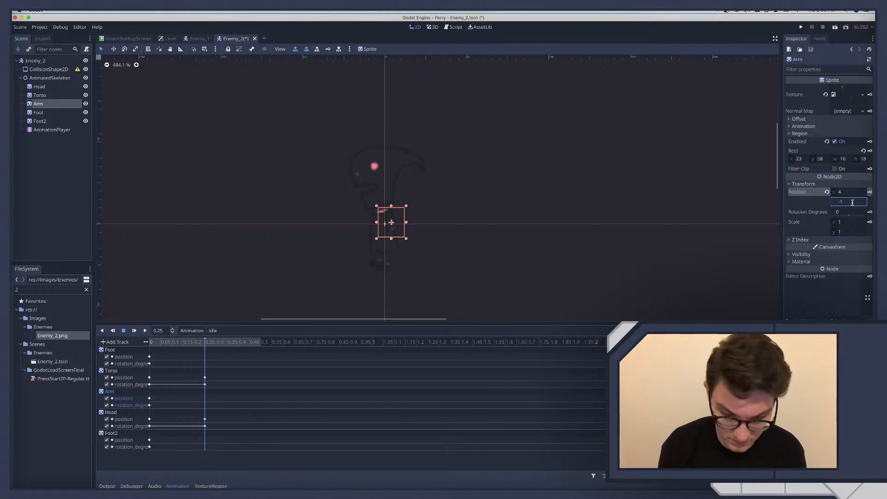
{"action": "type", "text": "+4"}
{"action": "key", "text": "Return"}
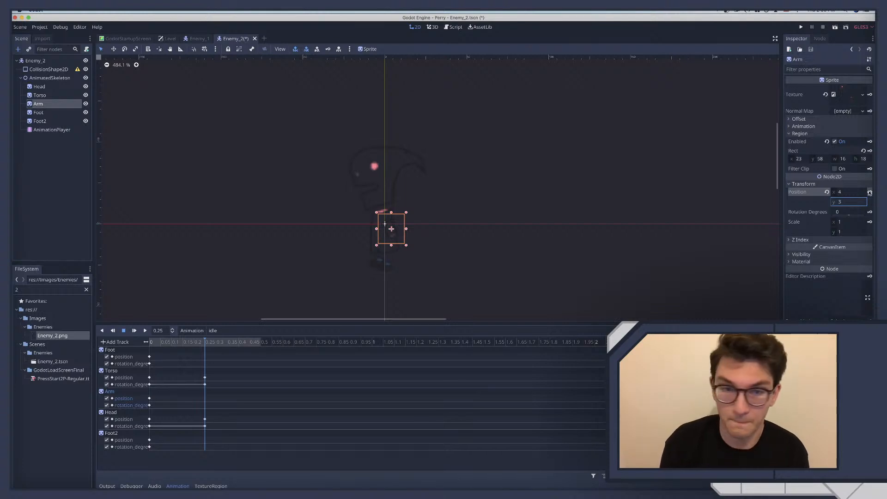
{"action": "left_click", "coordinate": [870, 193]}
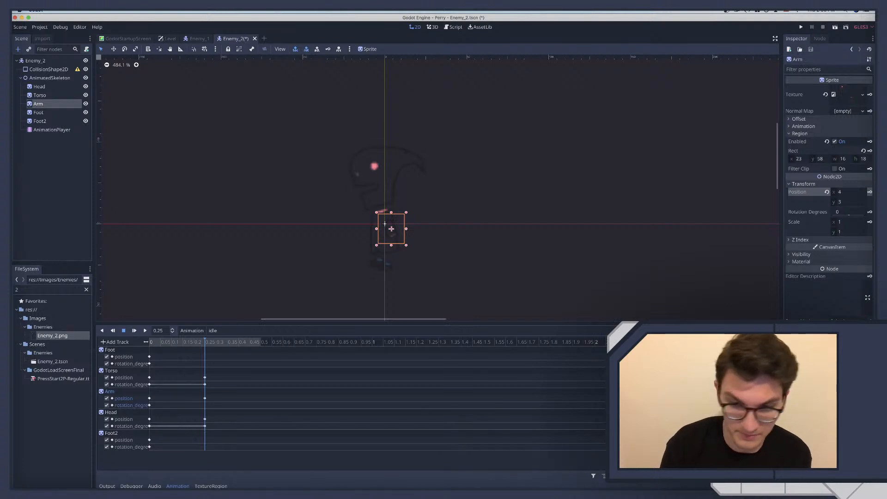
Try rotating the Arm to -16 degrees at 0.1 seconds and key its rotation
{"action": "left_click", "coordinate": [177, 342]}
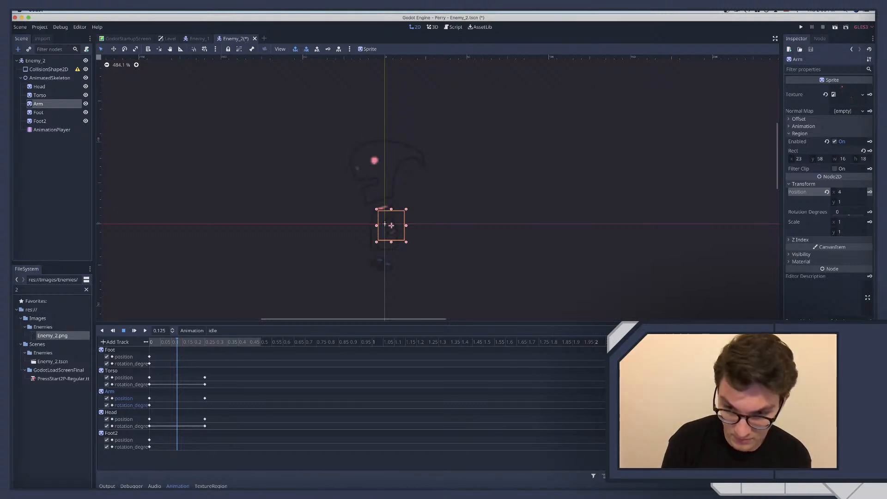
{"action": "left_click", "coordinate": [172, 343]}
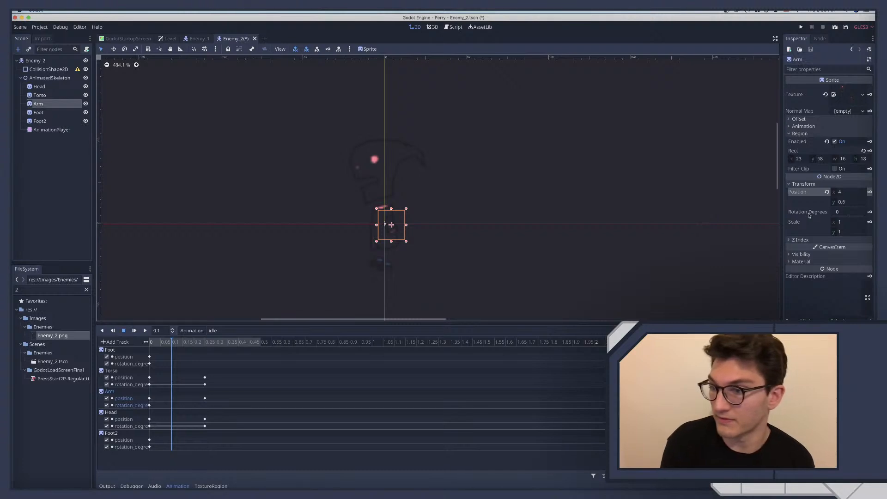
{"action": "left_click_drag", "start_coordinate": [849, 215], "coordinate": [848, 215]}
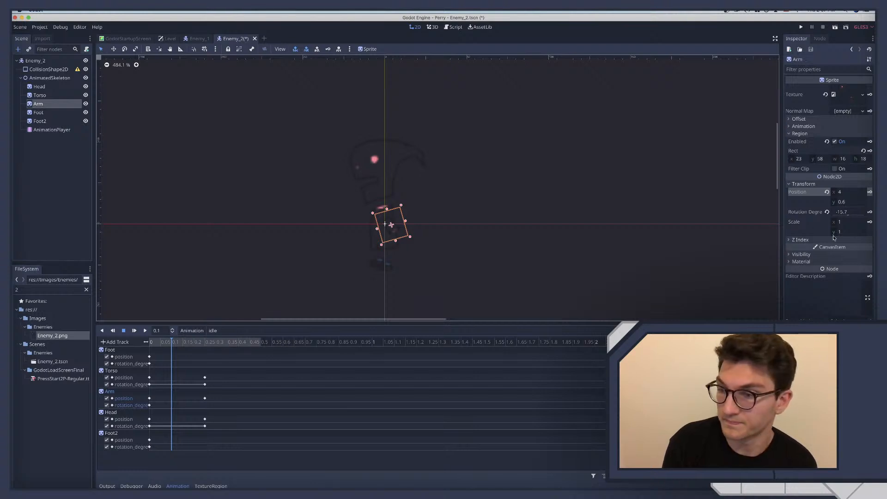
{"action": "left_click", "coordinate": [844, 216]}
{"action": "type", "text": "-16"}
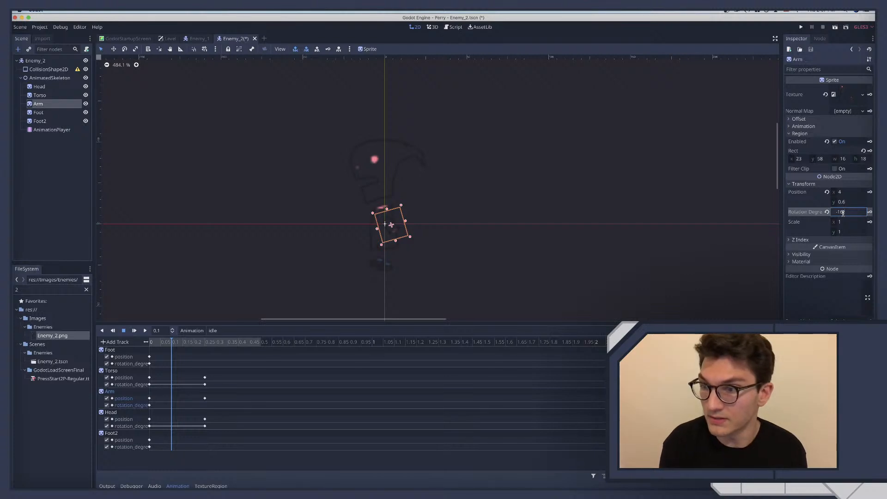
{"action": "left_click", "coordinate": [869, 212]}
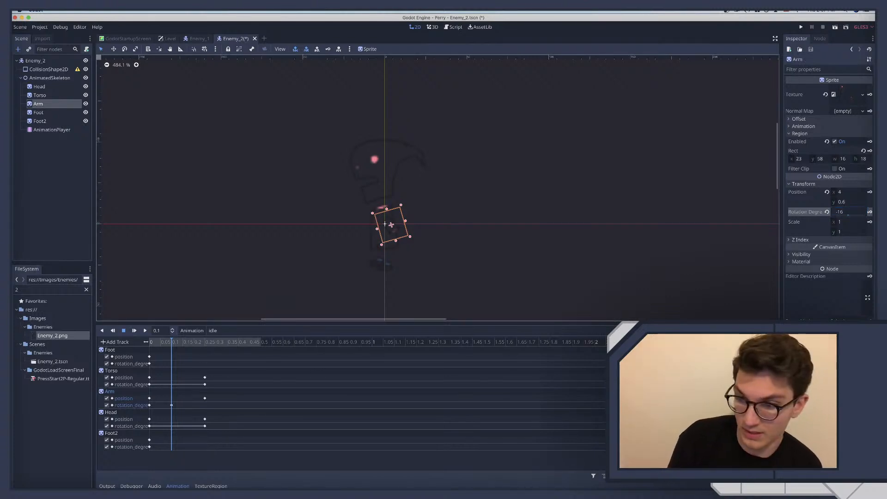
Preview the arm swing in the idle animation and delete the Arm's rotation key at 0.1 seconds
{"action": "left_click", "coordinate": [169, 251]}
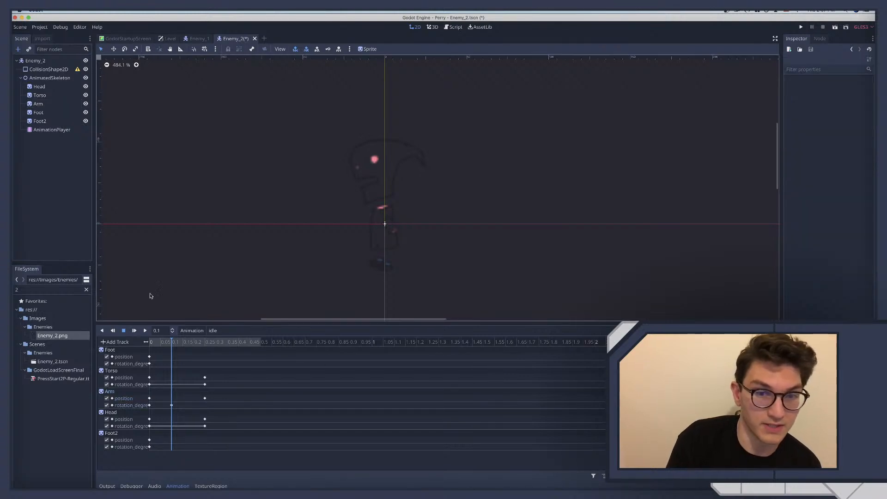
{"action": "left_click", "coordinate": [147, 331]}
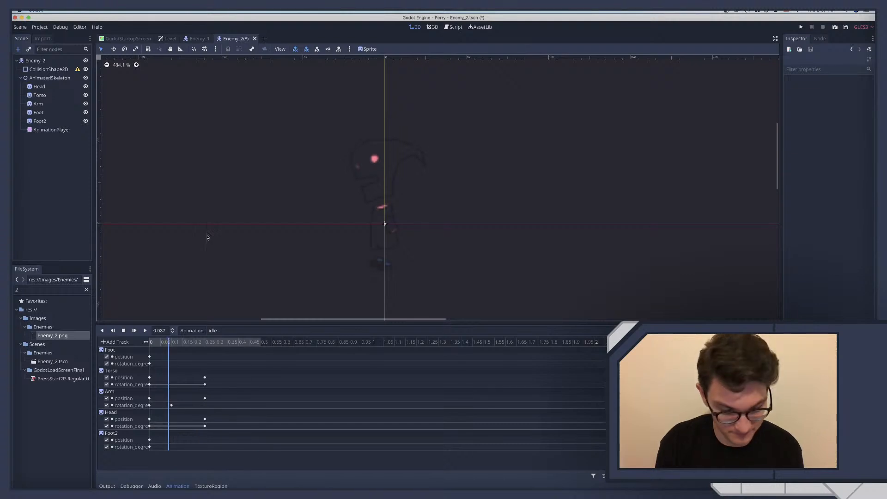
{"action": "left_click", "coordinate": [172, 406]}
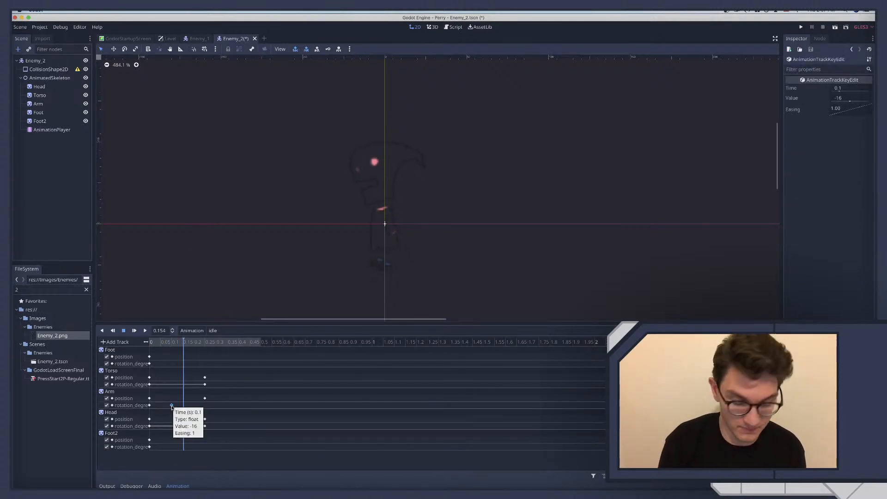
{"action": "right_click", "coordinate": [172, 406]}
{"action": "left_click", "coordinate": [190, 442]}
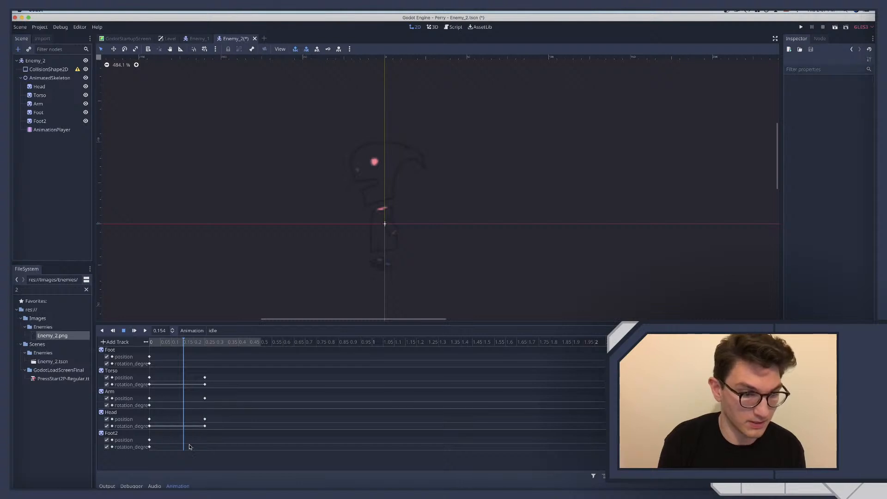
Play the idle animation from the start to check the Arm moving with the Torso, and stop playback
{"action": "left_click", "coordinate": [150, 343]}
{"action": "left_click", "coordinate": [144, 332]}
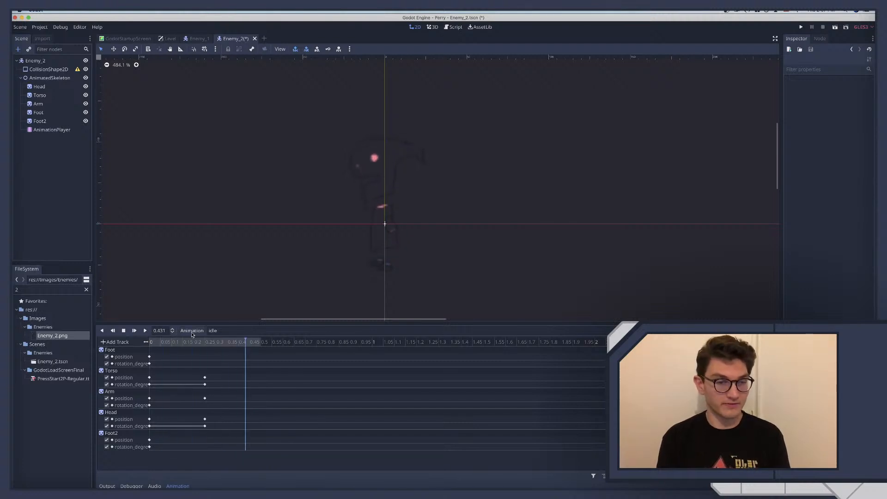
{"action": "left_click", "coordinate": [124, 331]}
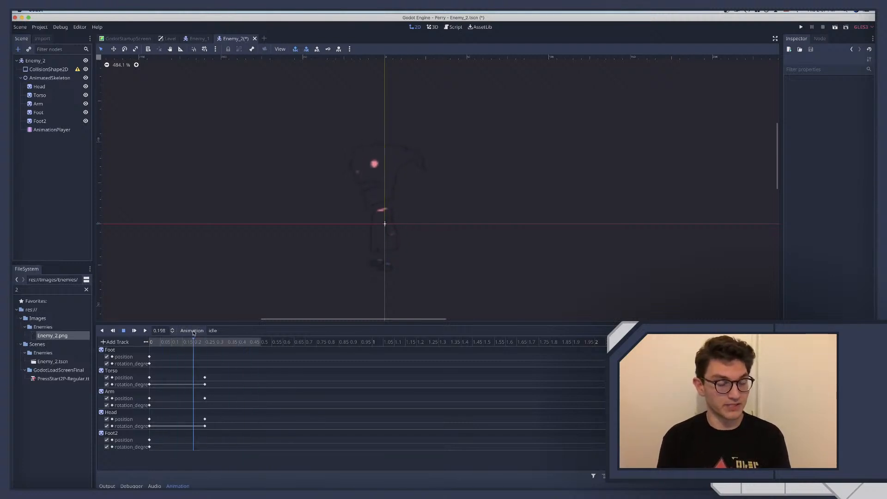
Create a new animation named walk in the enemy's AnimationPlayer
{"action": "left_click", "coordinate": [192, 331]}
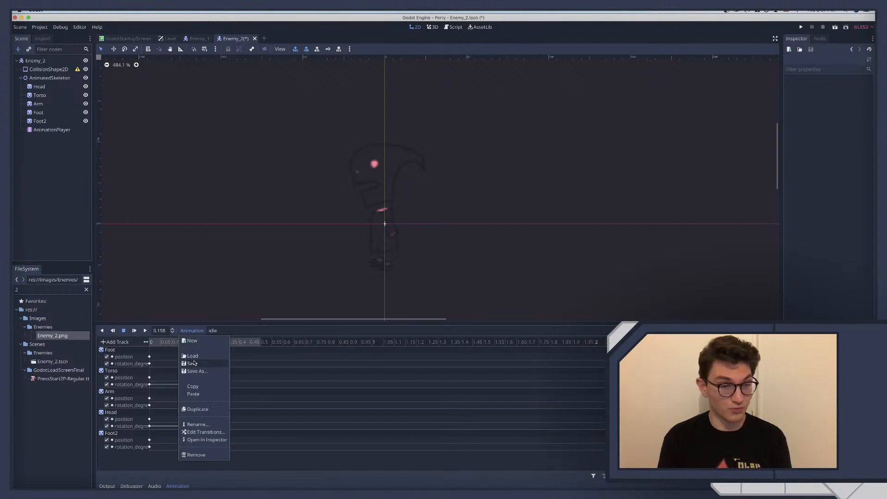
{"action": "left_click", "coordinate": [192, 345]}
{"action": "type", "text": "W"}
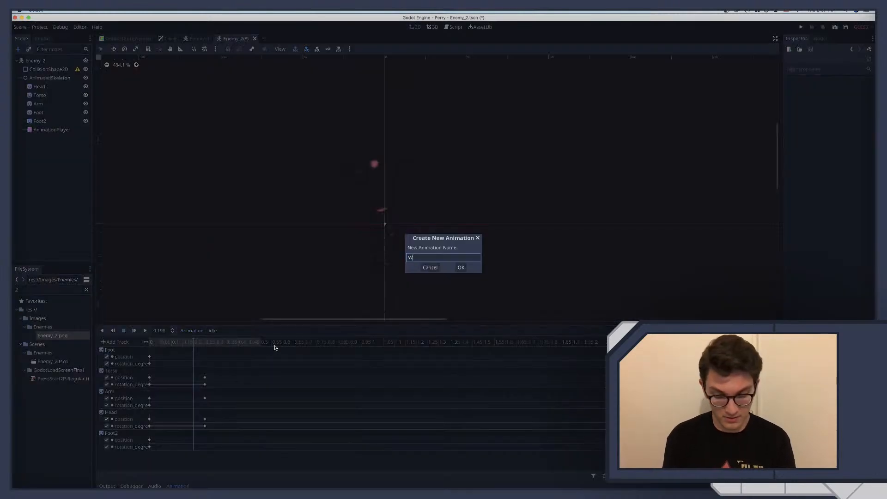
{"action": "type", "text": "walk"}
{"action": "key", "text": "Return"}
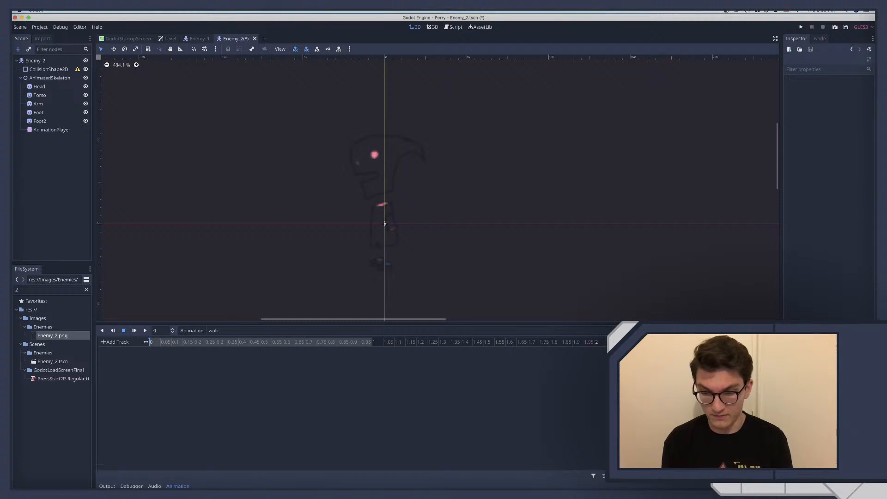
{"action": "left_click", "coordinate": [177, 343]}
{"action": "left_click_drag", "start_coordinate": [196, 346], "coordinate": [150, 344]}
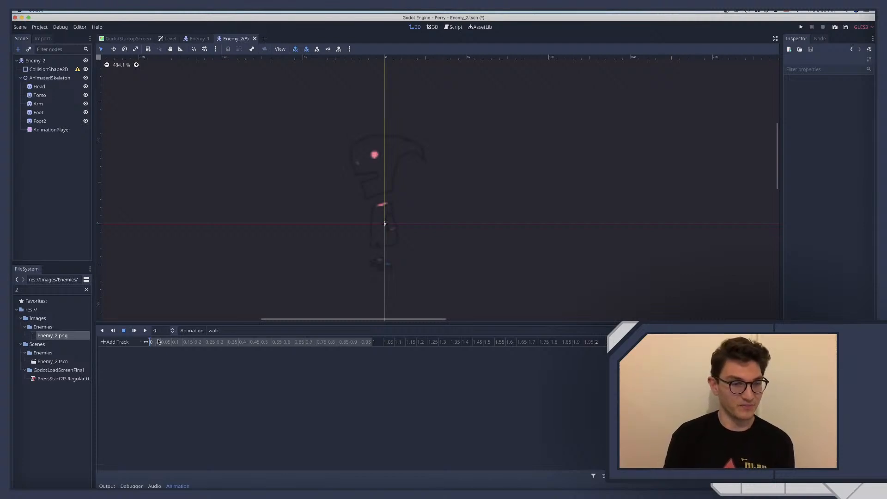
{"action": "mouse_move", "coordinate": [159, 343]}
{"action": "left_mouse_down"}
{"action": "mouse_move", "coordinate": [241, 342]}
{"action": "mouse_move", "coordinate": [159, 343]}
{"action": "left_mouse_up"}
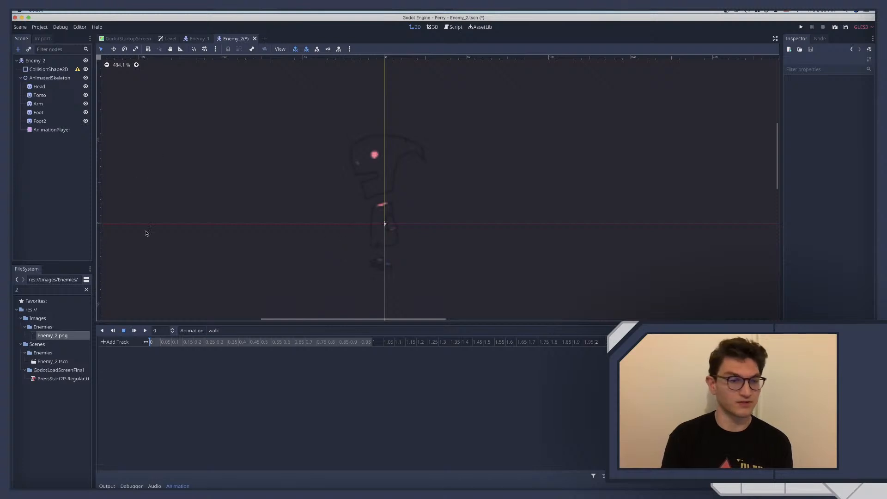
Key the position and rotation of the Head and Torso together at 0 seconds in the walk animation, creating new tracks
{"action": "left_click", "coordinate": [38, 86]}
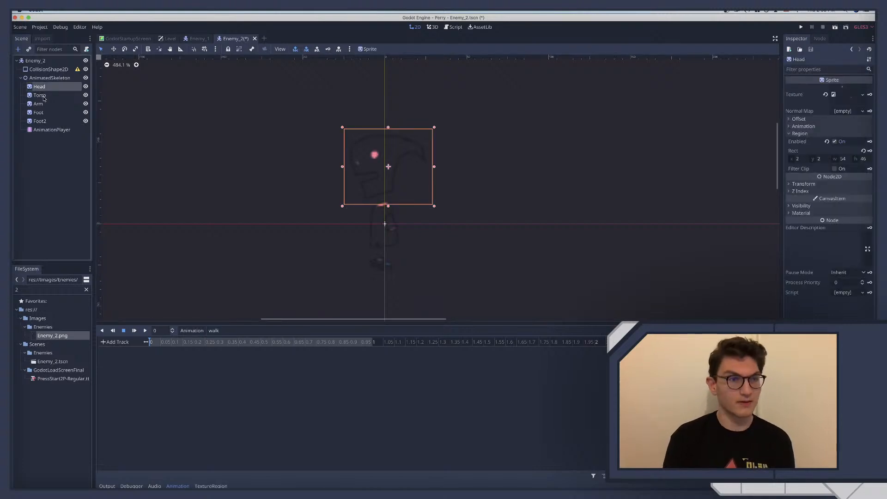
{"action": "left_click", "coordinate": [44, 98], "text": "shift"}
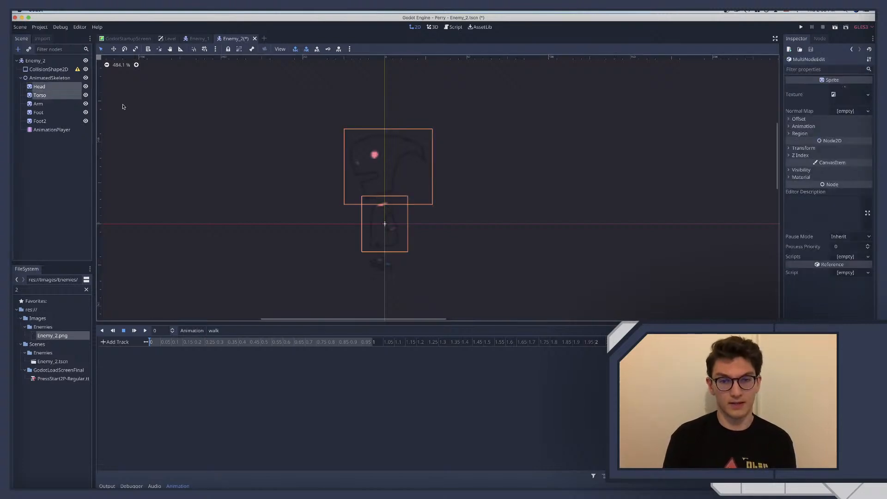
{"action": "left_click", "coordinate": [804, 147]}
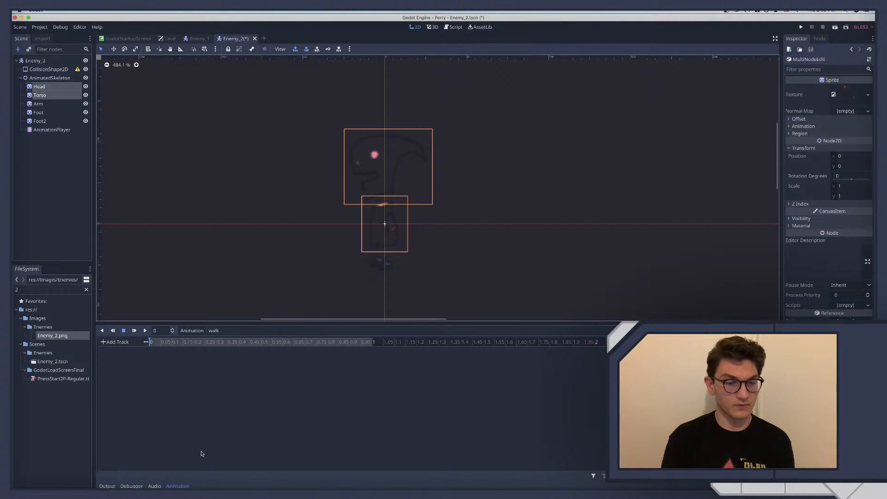
{"action": "left_click", "coordinate": [174, 486]}
{"action": "left_click", "coordinate": [175, 486]}
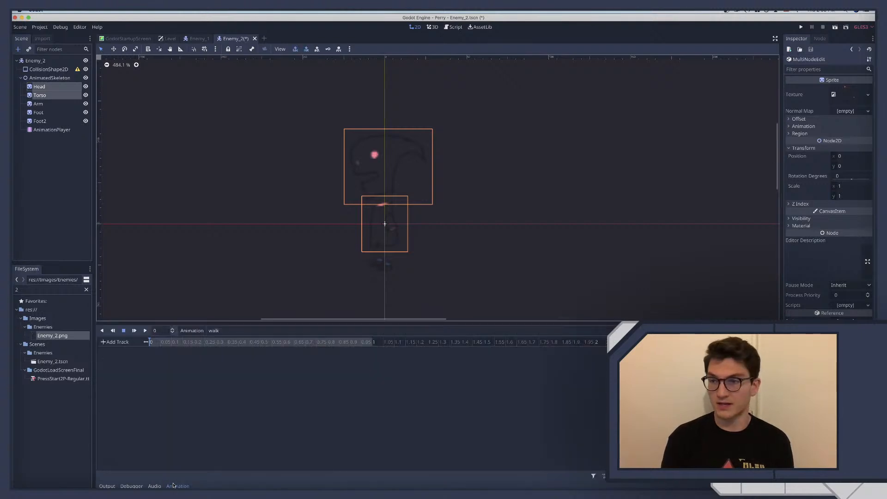
{"action": "left_click", "coordinate": [40, 89]}
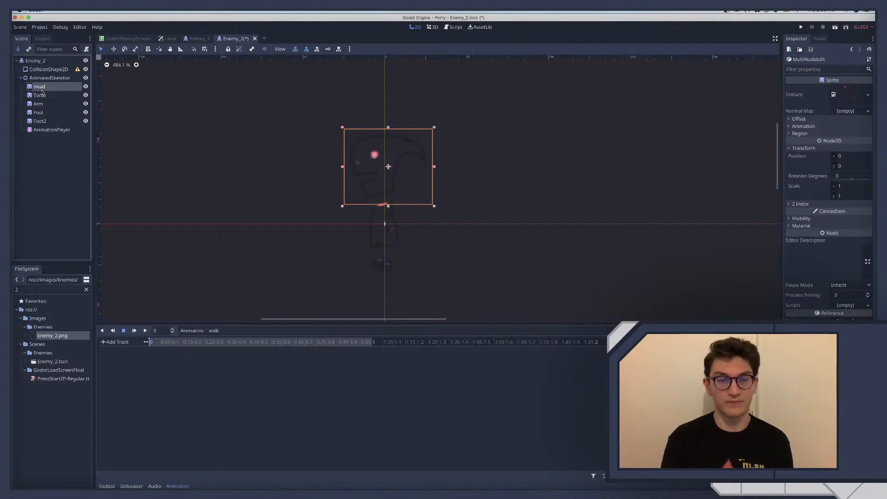
{"action": "left_click", "coordinate": [39, 95], "text": "shift"}
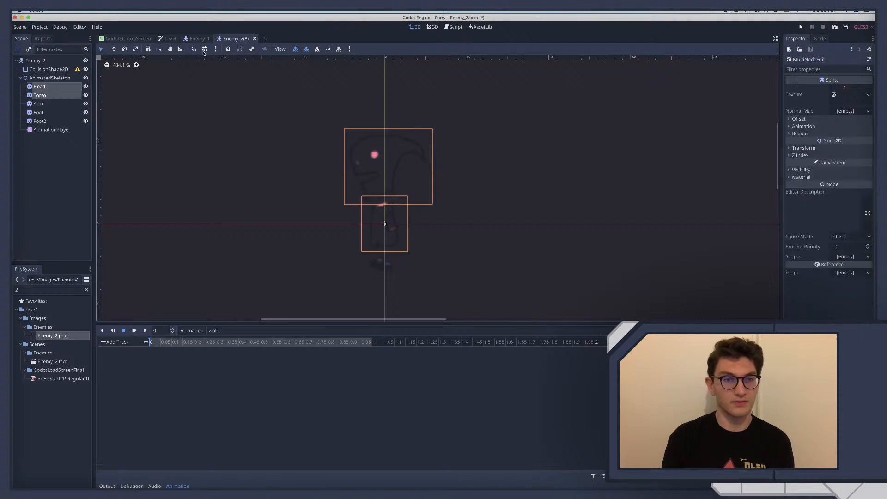
{"action": "left_click", "coordinate": [327, 49]}
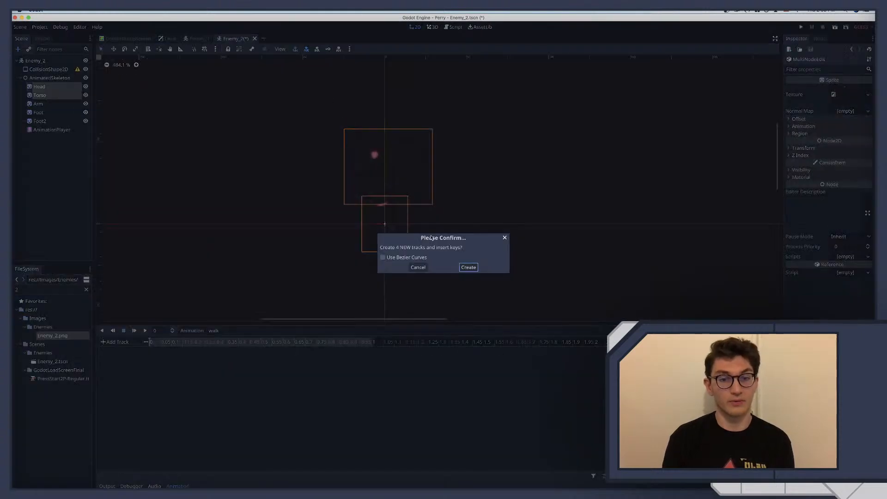
{"action": "left_click", "coordinate": [469, 267]}
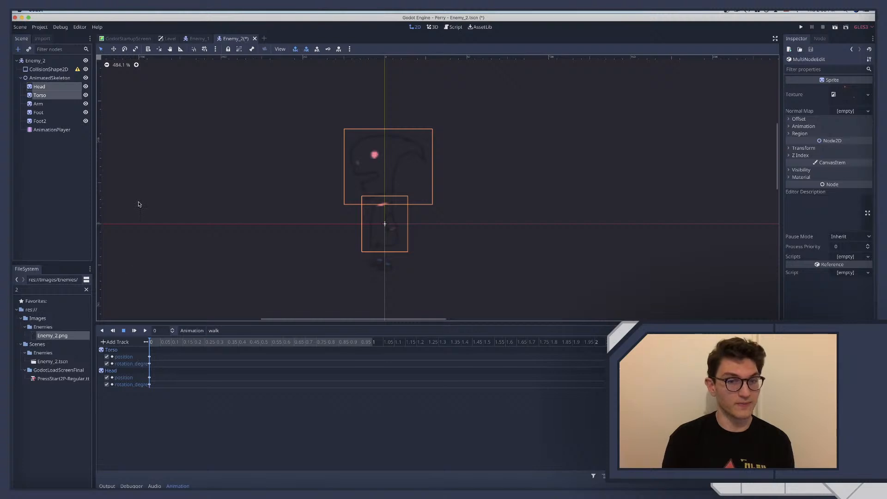
Nudge the Torso down to y position 1 and set its rotation to -16 degrees
{"action": "left_click", "coordinate": [46, 95]}
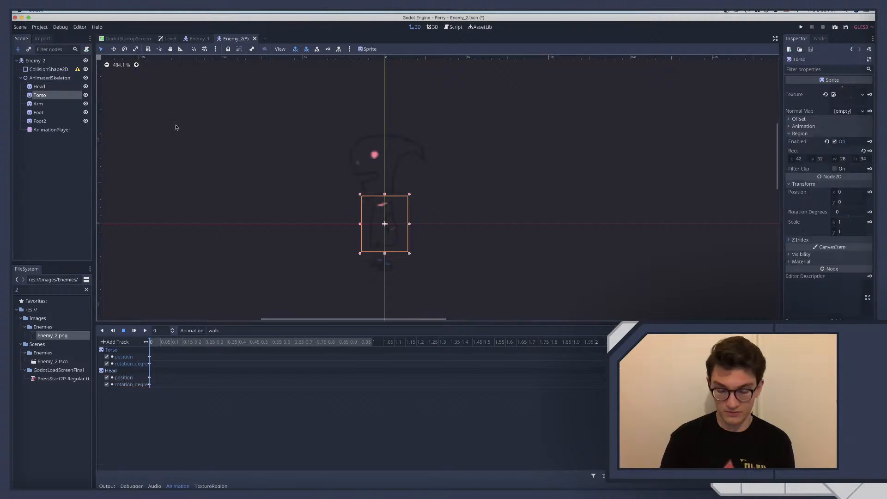
{"action": "key", "text": "Down"}
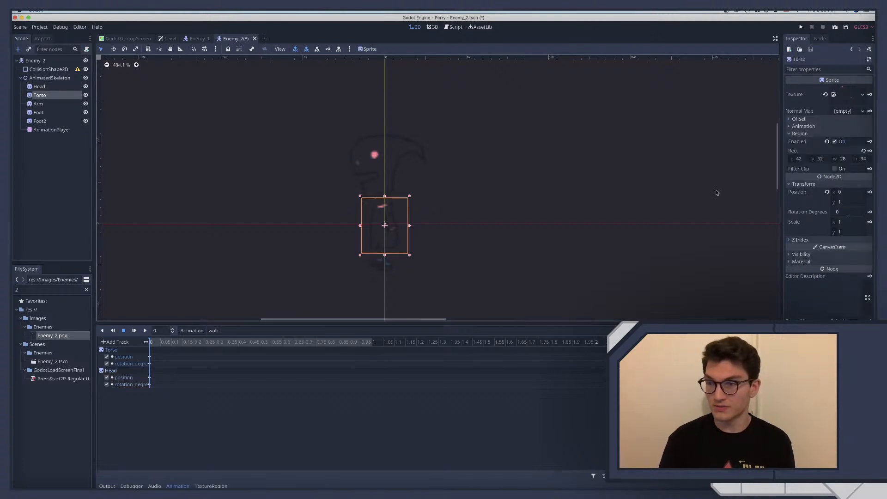
{"action": "left_click_drag", "start_coordinate": [848, 219], "coordinate": [848, 215]}
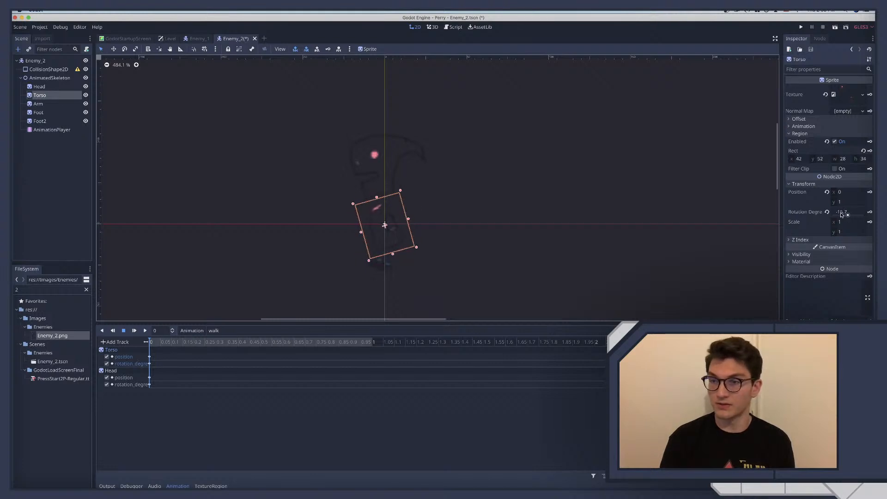
{"action": "left_click", "coordinate": [842, 214]}
{"action": "type", "text": "-"}
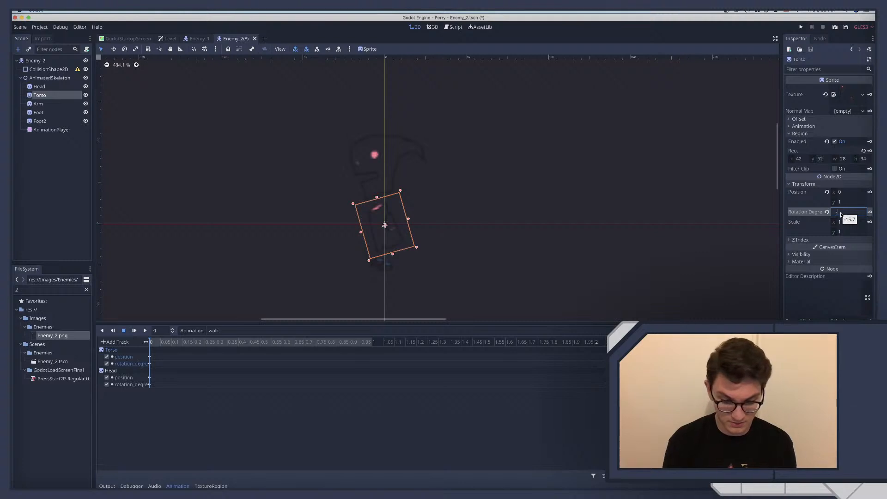
{"action": "type", "text": "1"}
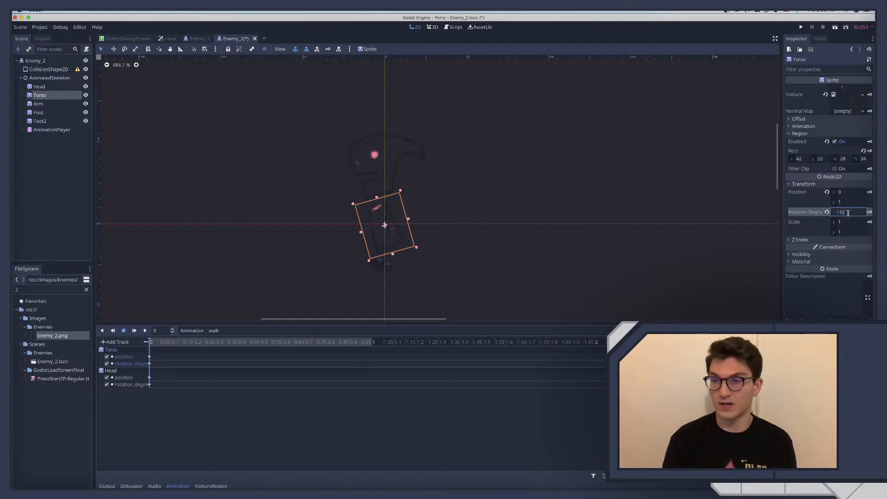
{"action": "type", "text": "6"}
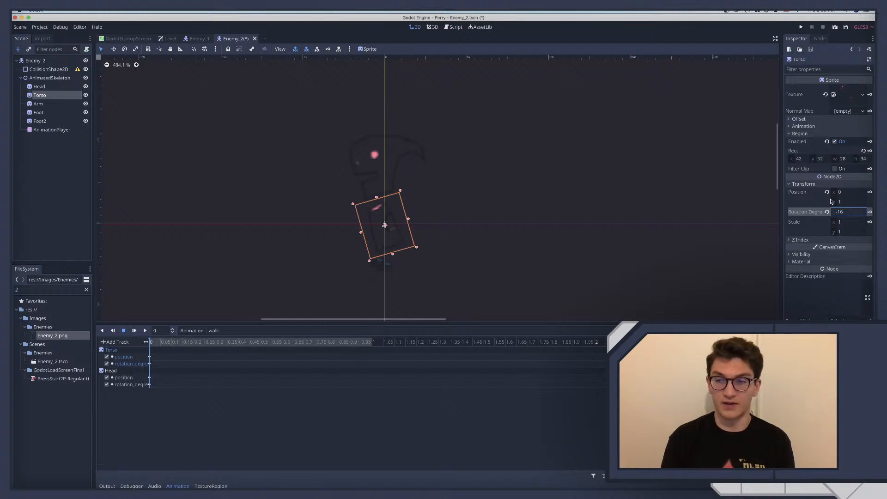
Try shifting the Arm slightly toward the front of the Torso and set its x position to 2
{"action": "scroll", "coordinate": [273, 302], "scroll_direction": "down", "scroll_amount": 1}
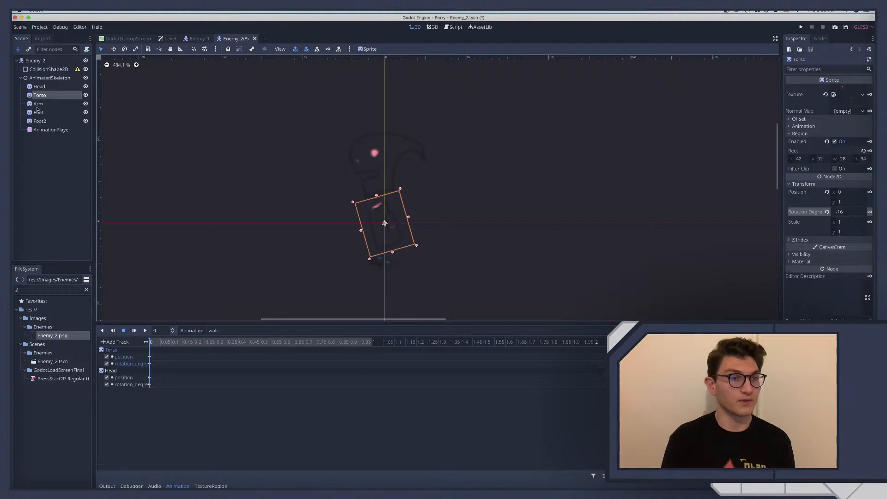
{"action": "left_click", "coordinate": [40, 104]}
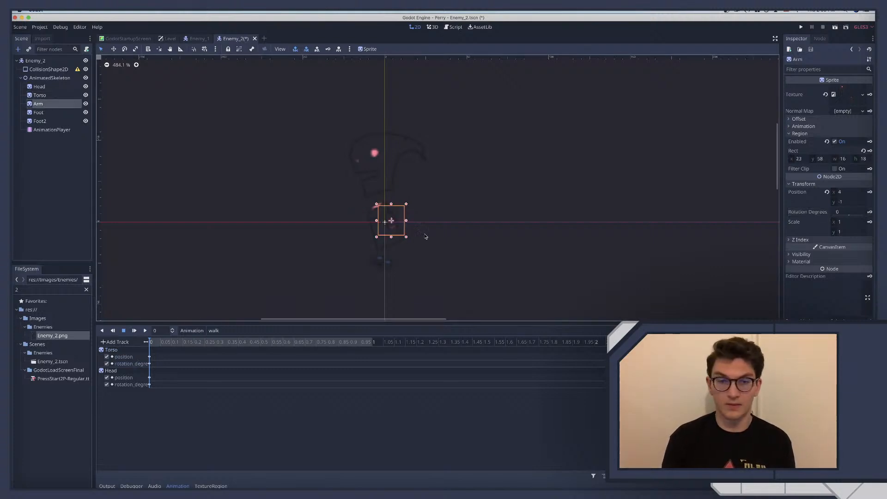
{"action": "scroll", "coordinate": [398, 223], "scroll_direction": "up", "scroll_amount": 1}
{"action": "scroll", "coordinate": [398, 224], "scroll_direction": "down", "scroll_amount": 1}
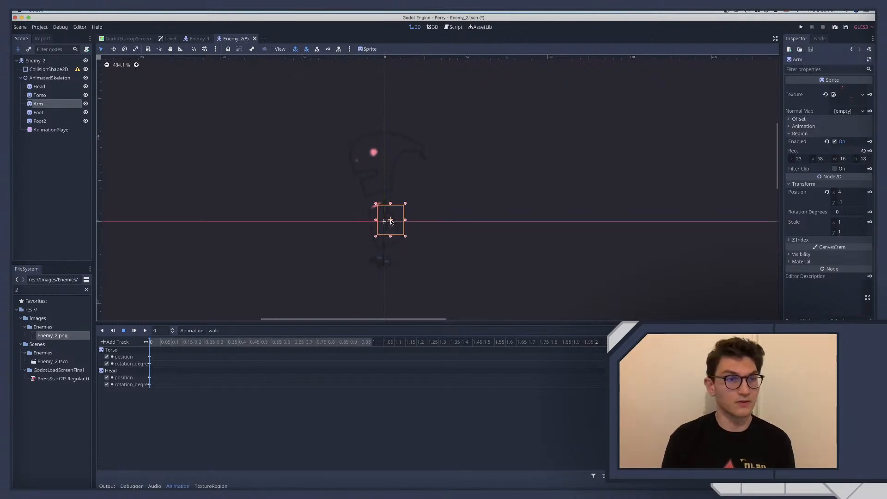
{"action": "left_click_drag", "start_coordinate": [391, 221], "coordinate": [387, 221]}
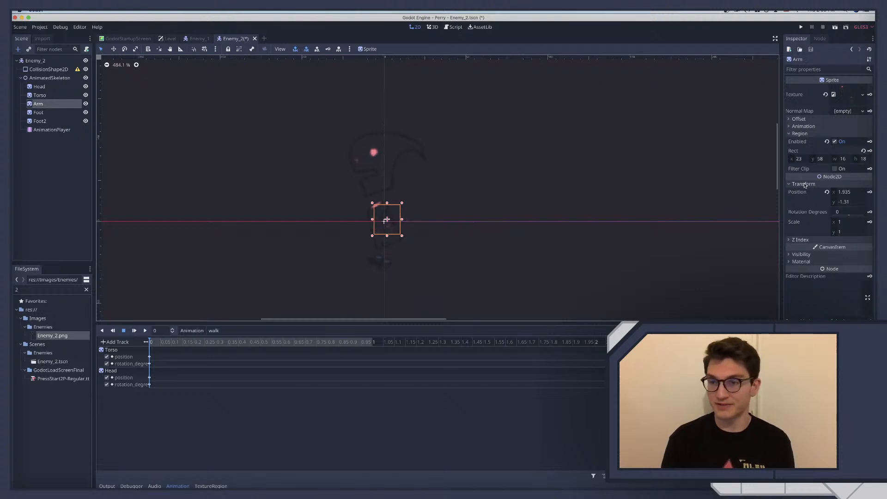
{"action": "left_click", "coordinate": [848, 192]}
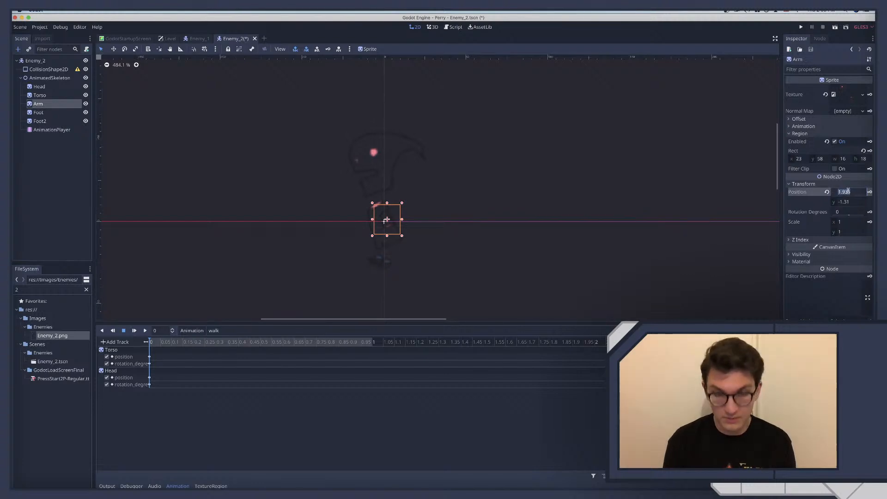
{"action": "type", "text": "2"}
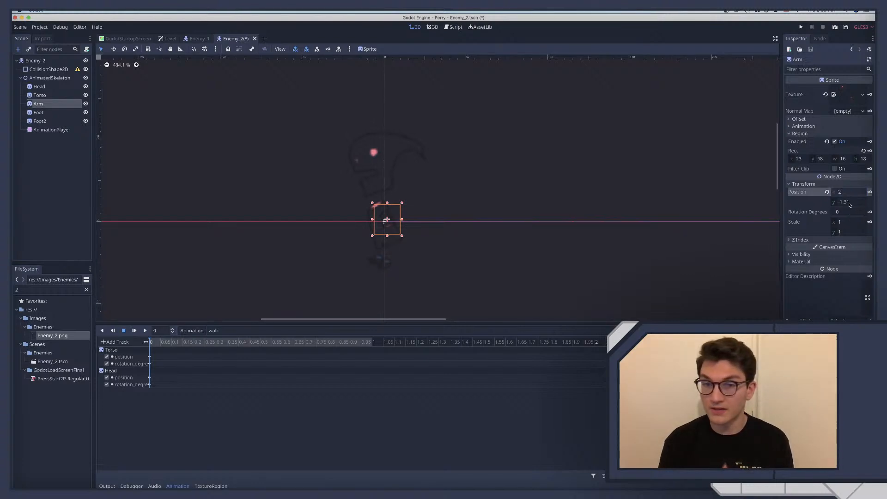
{"action": "key", "text": "Tab"}
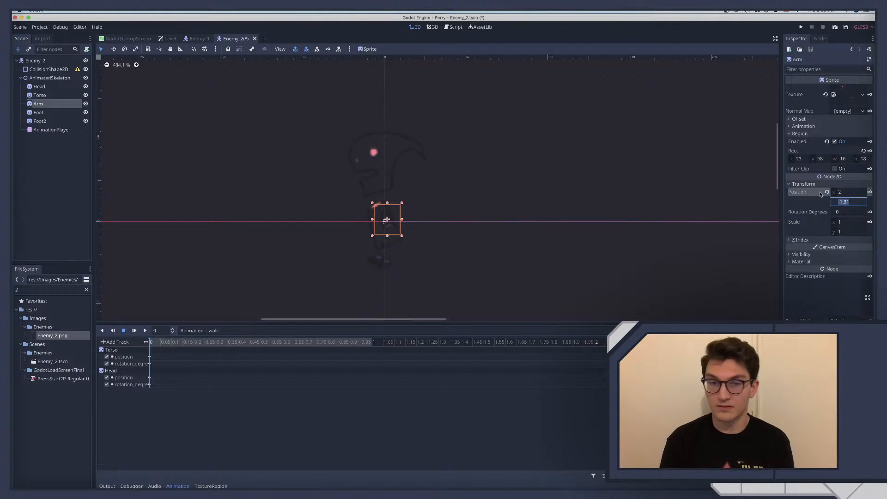
Reset the Arm to its idle pose by switching to the idle animation and back to walk
{"action": "left_click", "coordinate": [212, 331]}
{"action": "left_click", "coordinate": [211, 341]}
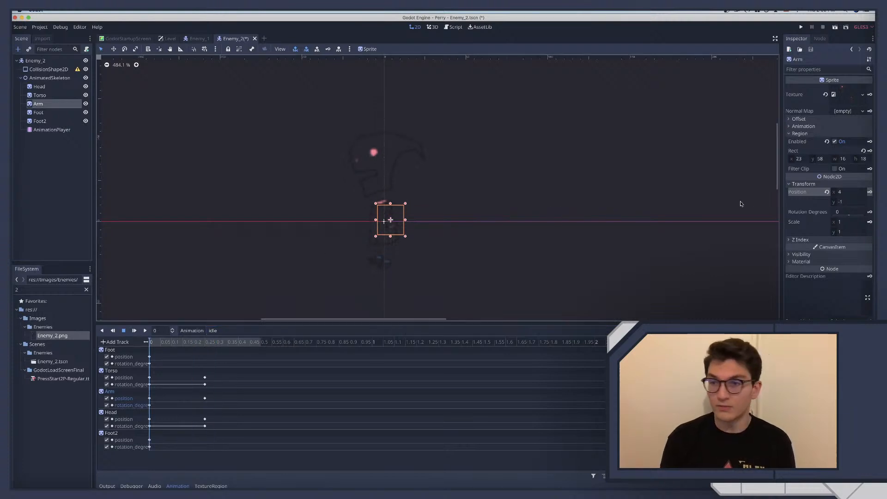
{"action": "left_click", "coordinate": [212, 331]}
{"action": "left_click", "coordinate": [221, 348]}
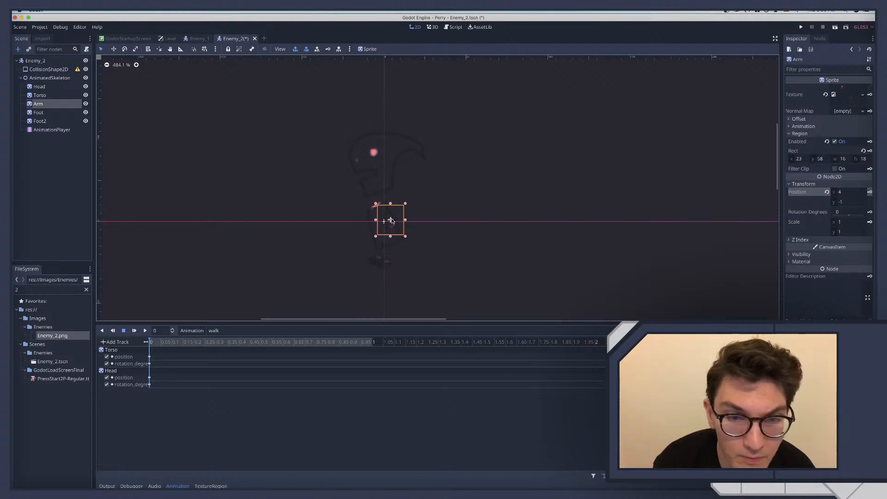
Try an x position of 2 for the Arm at the start of the walk animation
{"action": "left_click", "coordinate": [858, 192]}
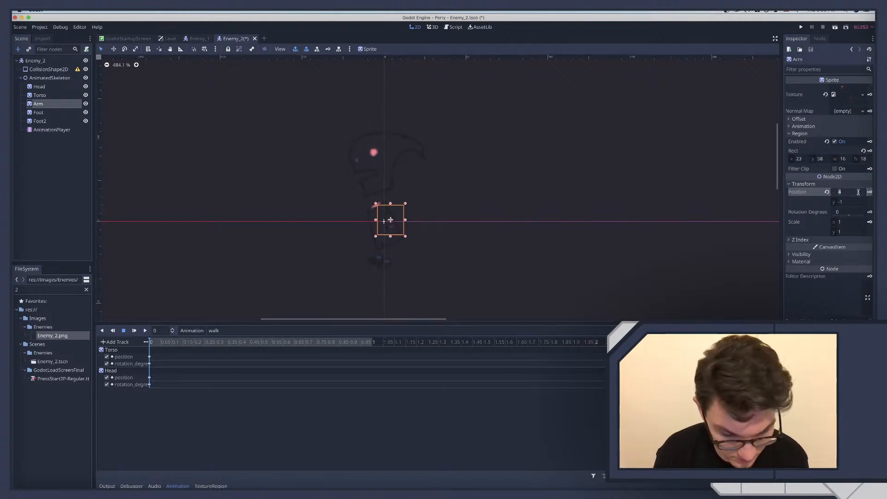
{"action": "type", "text": "2"}
{"action": "key", "text": "Return"}
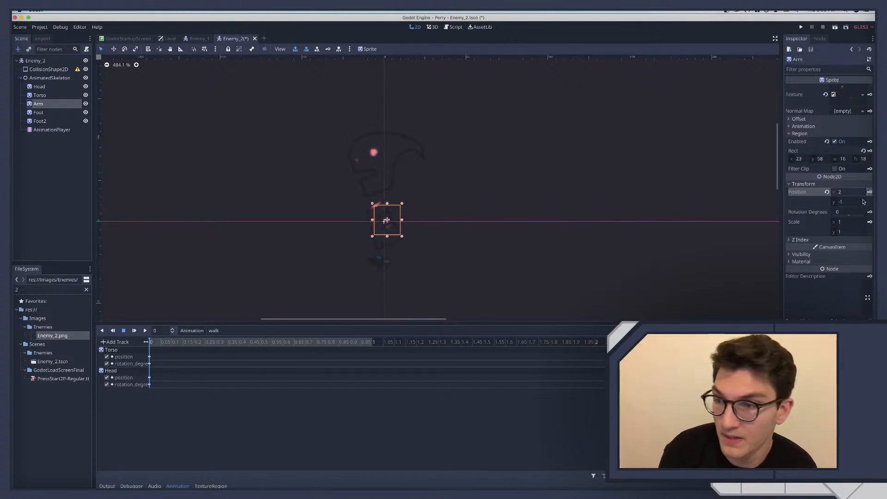
Rotate the Arm to about -35.2 degrees and set its x position to 4
{"action": "left_click", "coordinate": [853, 203]}
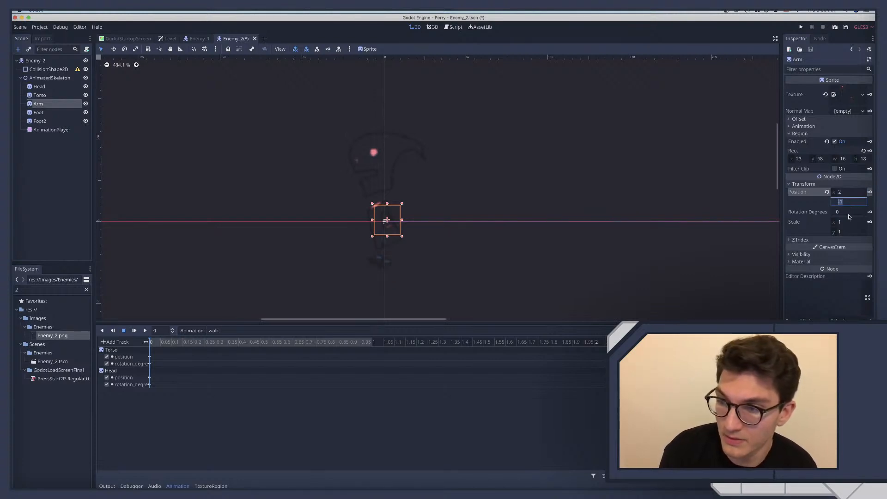
{"action": "left_click", "coordinate": [849, 213]}
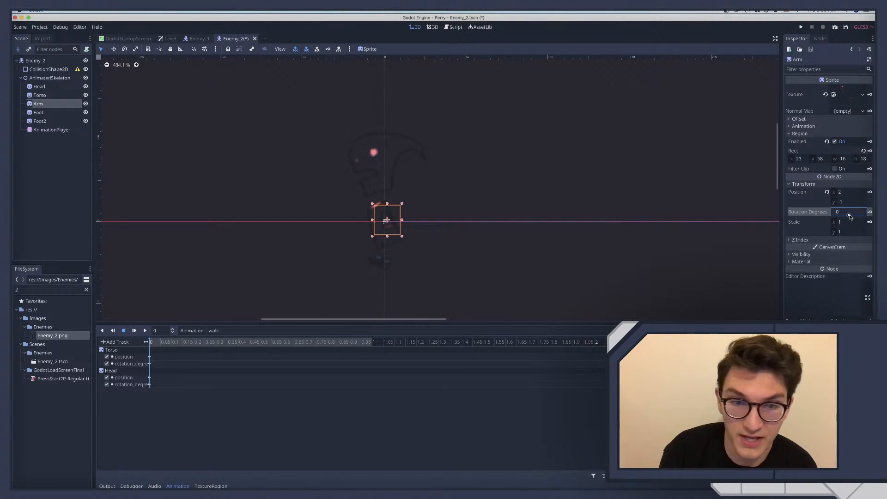
{"action": "mouse_move", "coordinate": [850, 217]}
{"action": "left_mouse_down"}
{"action": "mouse_move", "coordinate": [832, 215]}
{"action": "mouse_move", "coordinate": [848, 216]}
{"action": "left_mouse_up"}
{"action": "left_click", "coordinate": [827, 213]}
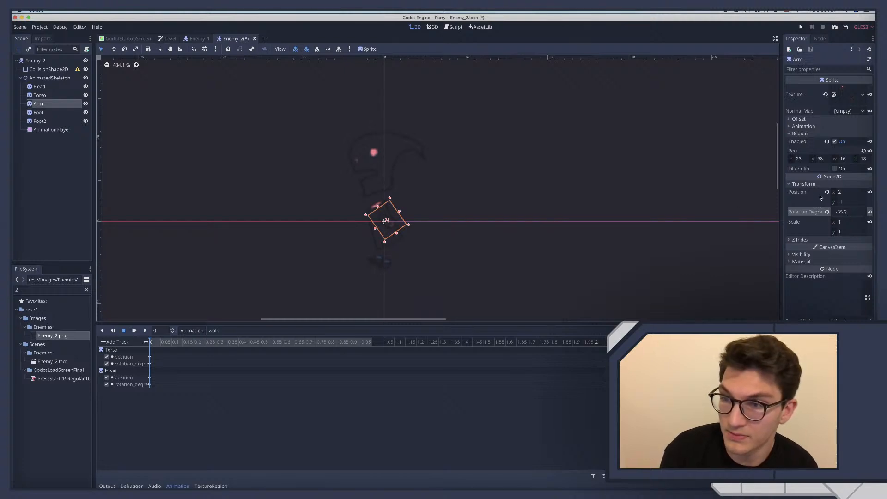
{"action": "left_click", "coordinate": [847, 193]}
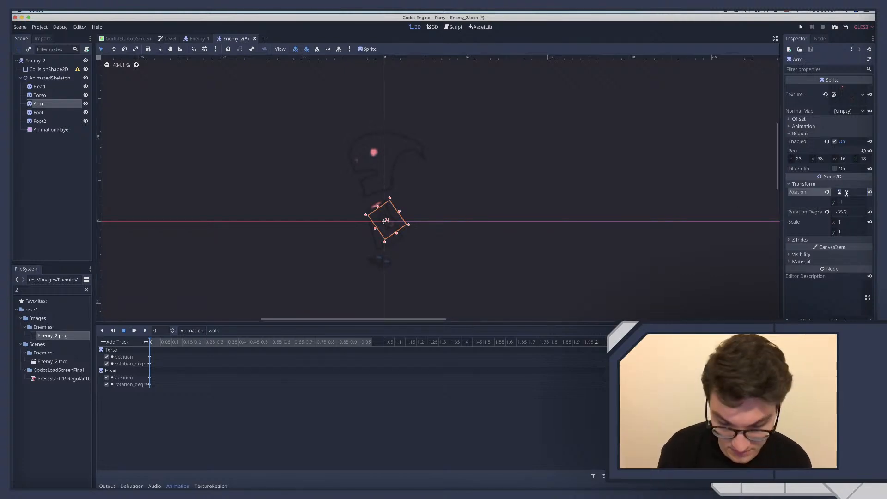
{"action": "type", "text": "0"}
{"action": "key", "text": "Return"}
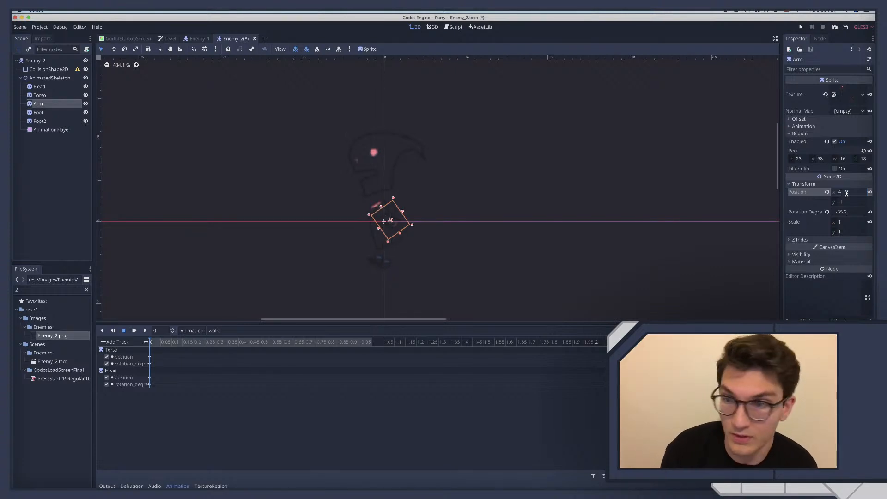
Set the Arm's y position to -2 at the start of the walk animation
{"action": "left_click", "coordinate": [843, 202]}
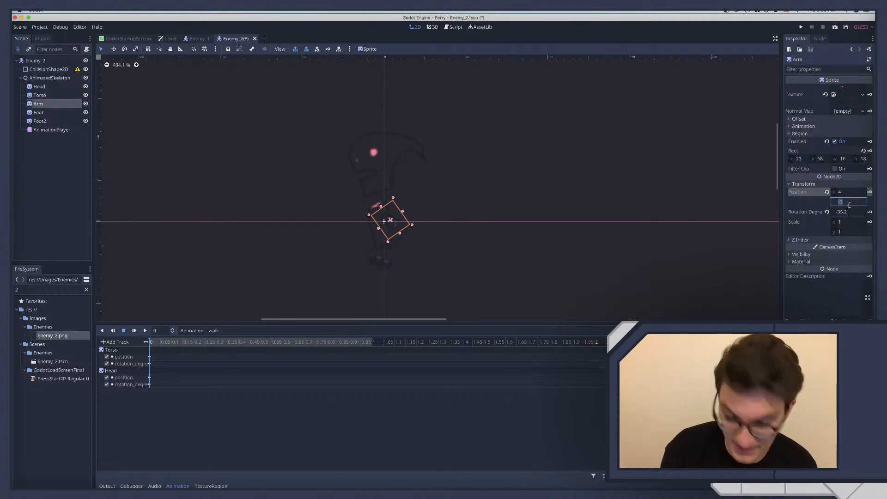
{"action": "type", "text": "0"}
{"action": "key", "text": "Return"}
{"action": "type", "text": "-2"}
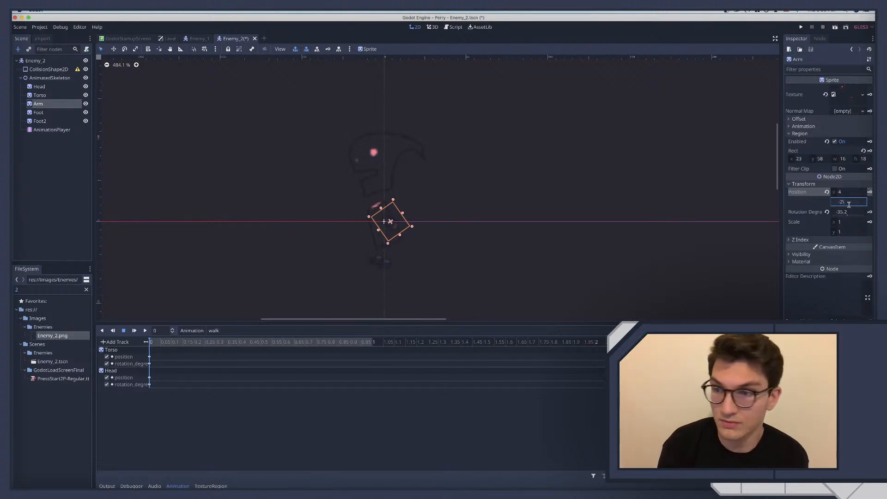
{"action": "key", "text": "Return"}
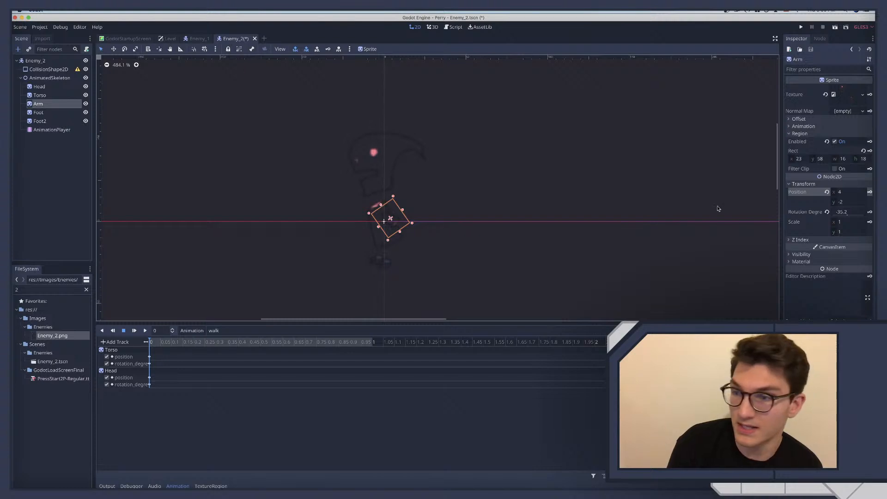
Set the Arm's rotation to -35 degrees and insert keys on new position and rotation tracks in the walk animation
{"action": "left_click", "coordinate": [842, 212]}
{"action": "type", "text": "-"}
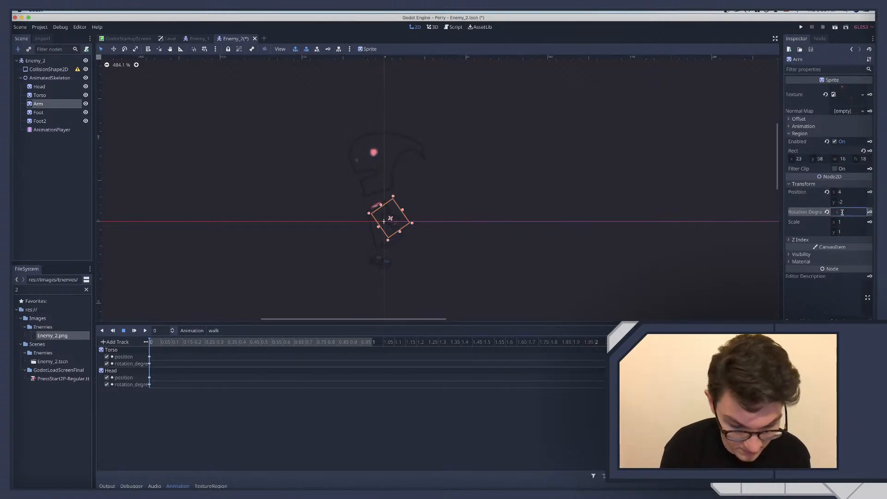
{"action": "type", "text": "35"}
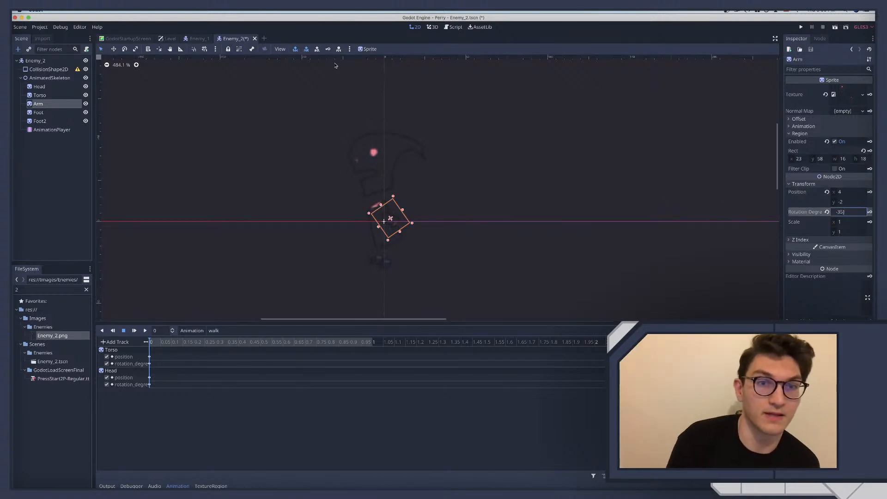
{"action": "left_click", "coordinate": [329, 49]}
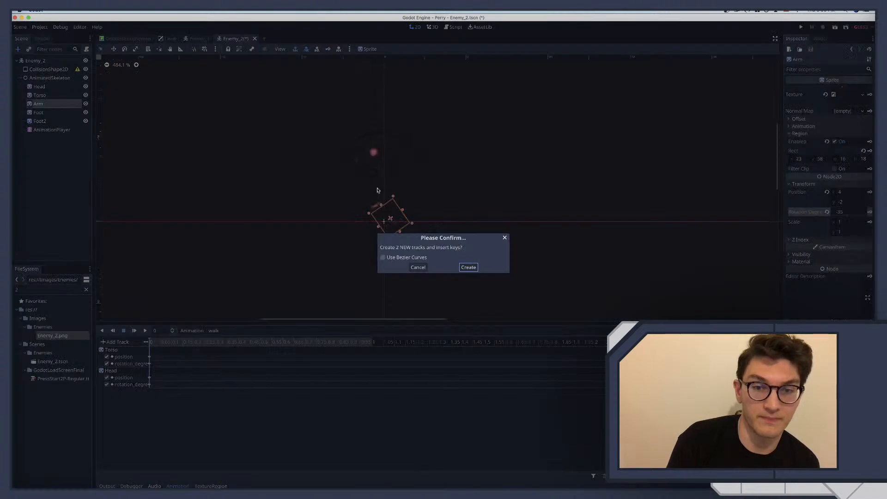
{"action": "left_click", "coordinate": [468, 268]}
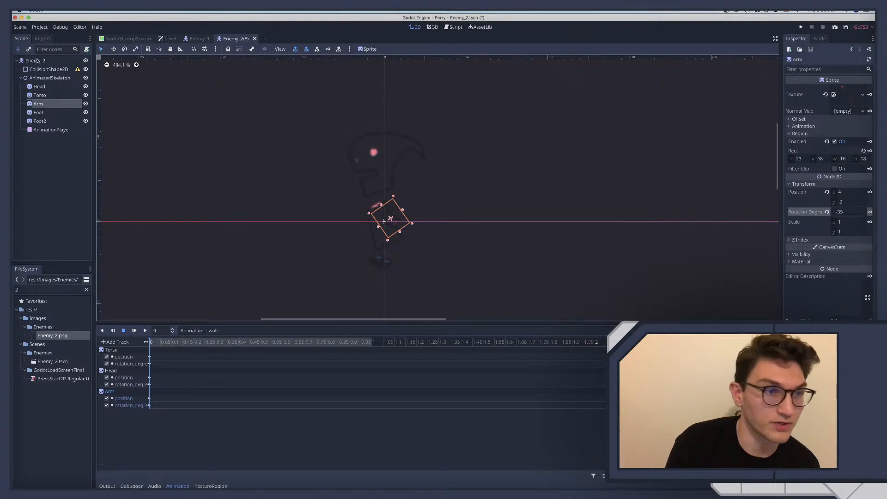
Try moving the Head forward and slightly down at the start of the walk animation, and undo the moves
{"action": "left_click", "coordinate": [40, 86]}
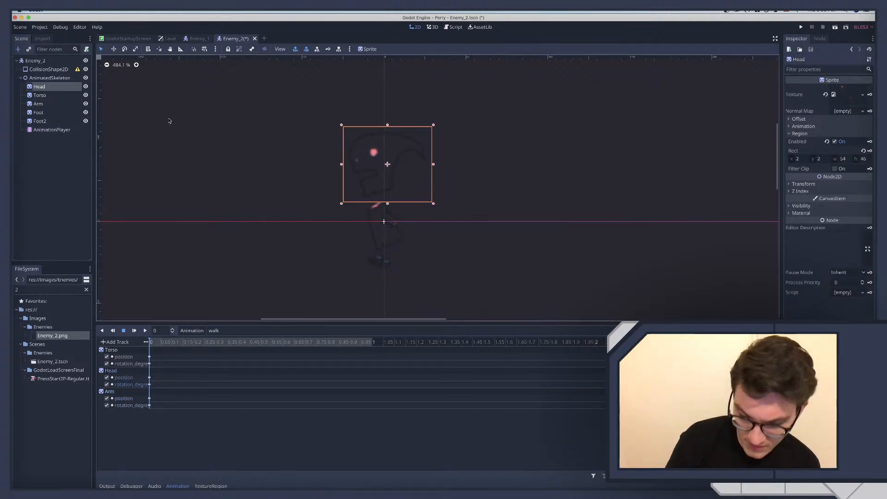
{"action": "key", "text": "Down"}
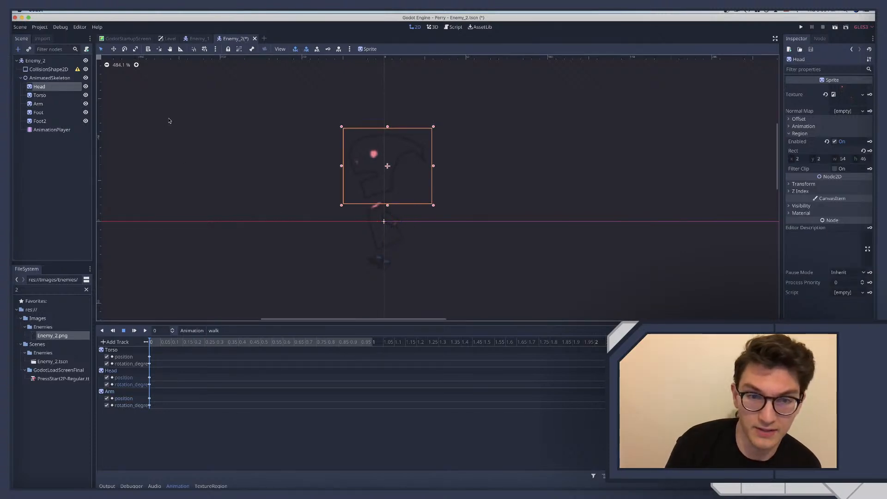
{"action": "key", "text": "Left"}
{"action": "key", "text": "Left"}
{"action": "key", "text": "Left"}
{"action": "key", "text": "Left"}
{"action": "key", "text": "Left"}
{"action": "key", "text": "Left"}
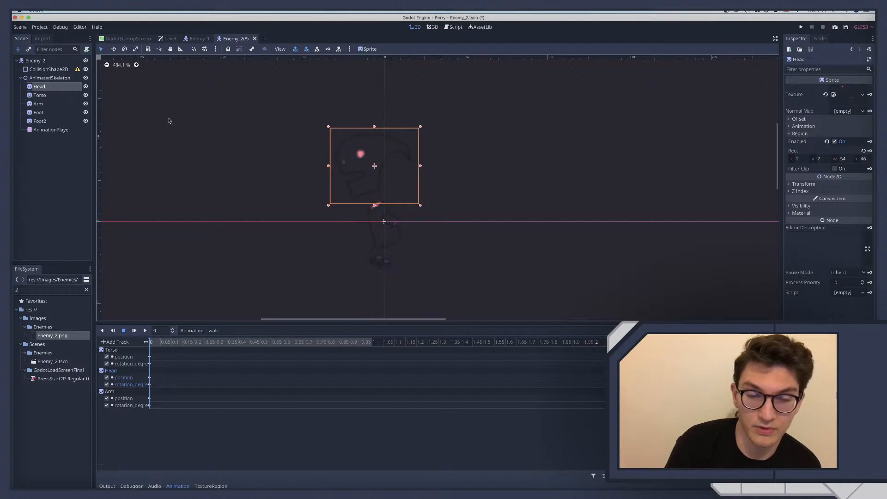
{"action": "key", "text": "Down"}
{"action": "key", "text": "Down"}
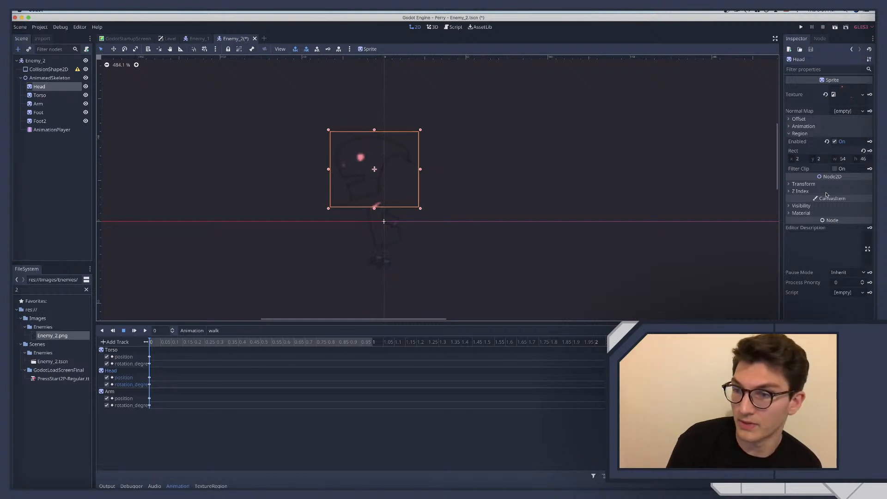
{"action": "left_click", "coordinate": [804, 184]}
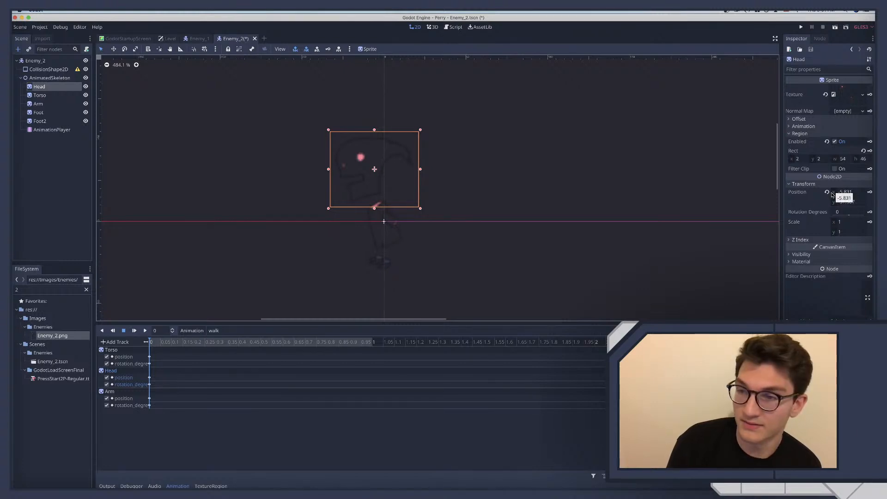
{"action": "key", "text": "super+z"}
{"action": "key", "text": "super+z"}
{"action": "key", "text": "super+z"}
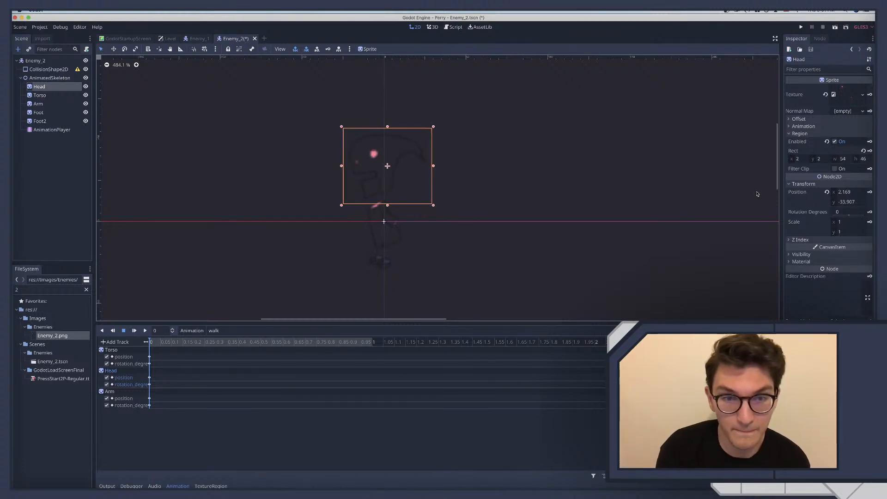
Switch to the idle animation and set the Head's position key at time 0 to x 2, y -35
{"action": "left_click", "coordinate": [250, 330]}
{"action": "left_click", "coordinate": [215, 341]}
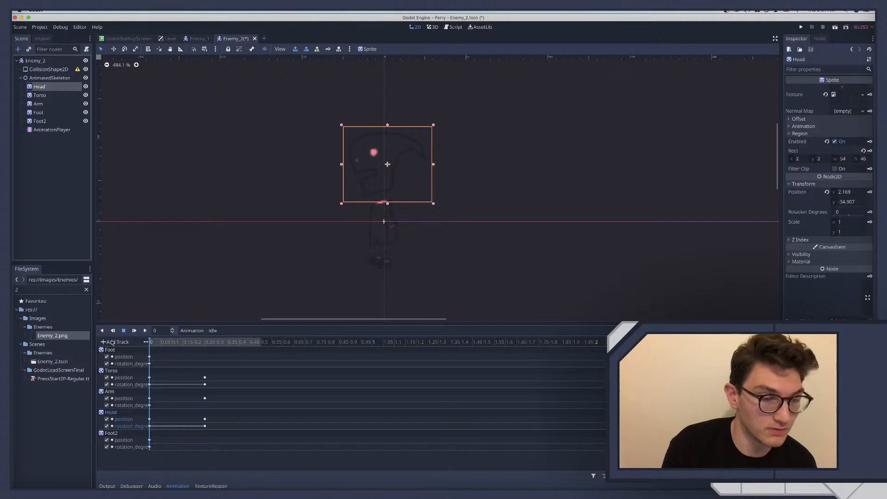
{"action": "left_click", "coordinate": [206, 343]}
{"action": "left_click", "coordinate": [149, 341]}
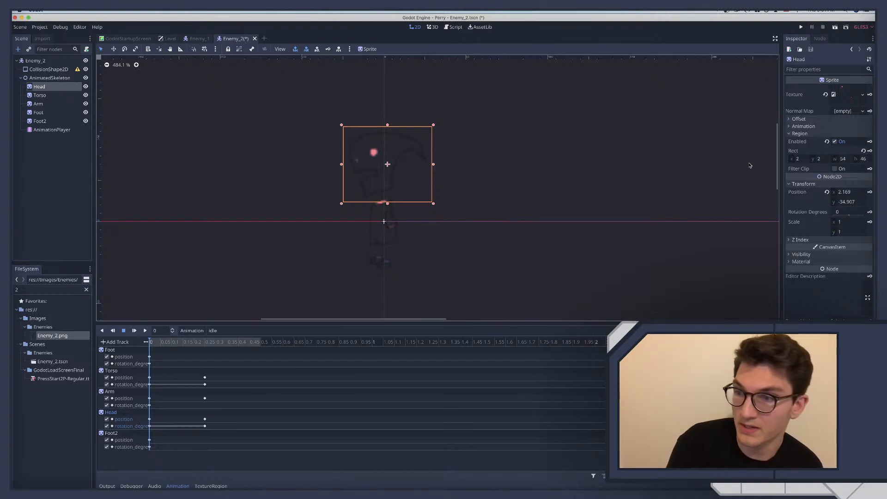
{"action": "left_click", "coordinate": [844, 192]}
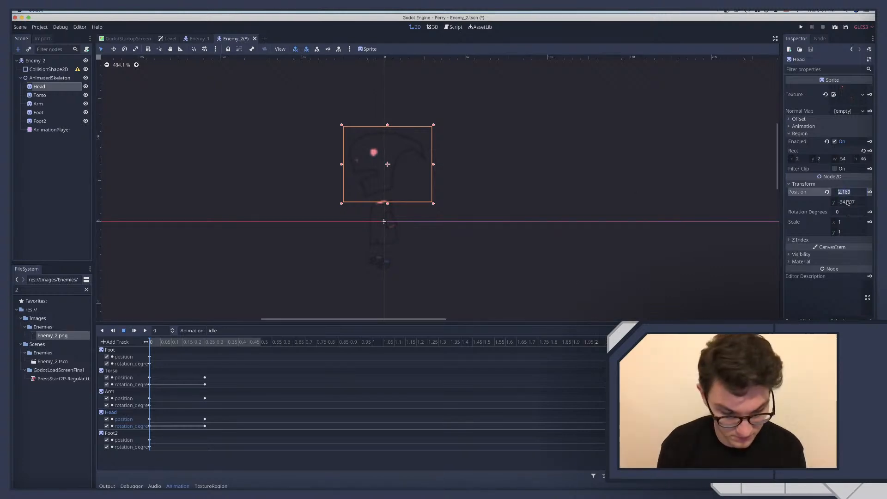
{"action": "type", "text": "2"}
{"action": "left_click", "coordinate": [847, 202]}
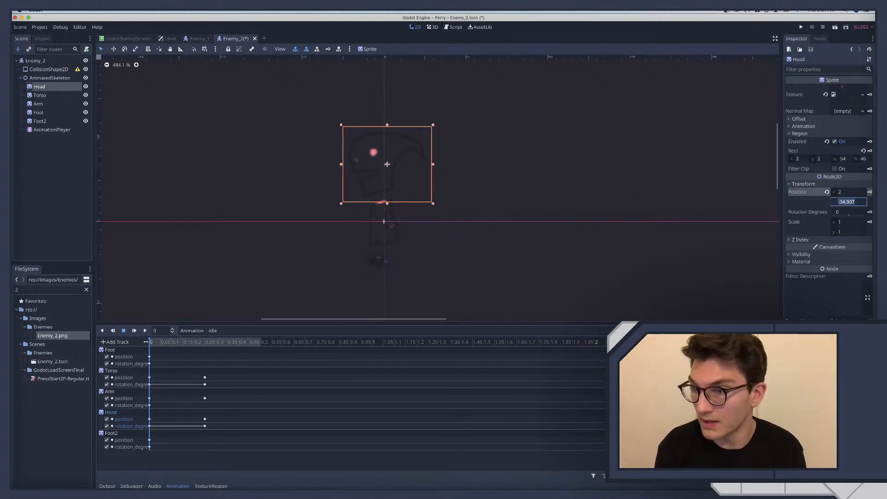
{"action": "type", "text": "-"}
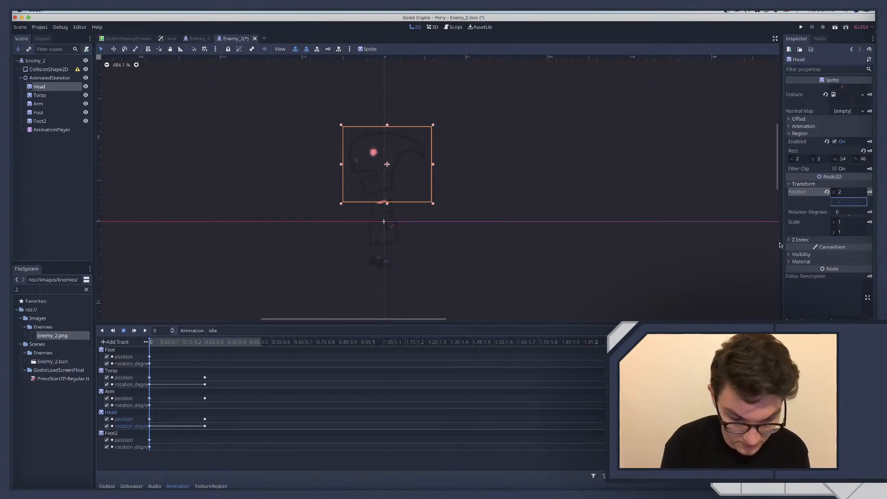
{"action": "type", "text": "35"}
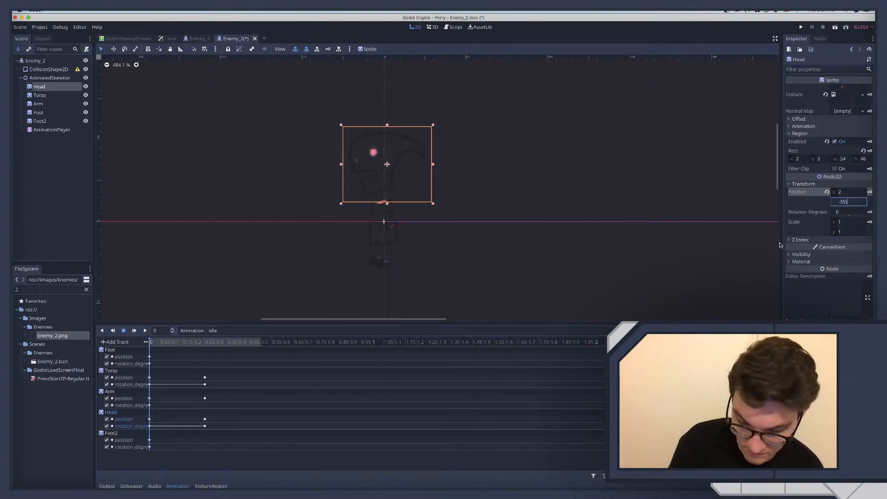
{"action": "key", "text": "Return"}
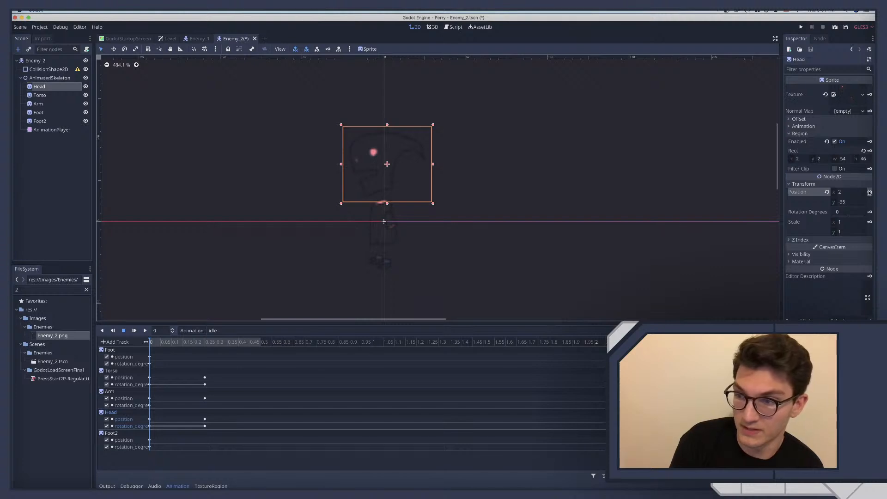
Set the Head's position key at 0.25 s of the idle animation to x 2, y -28
{"action": "left_click", "coordinate": [201, 343]}
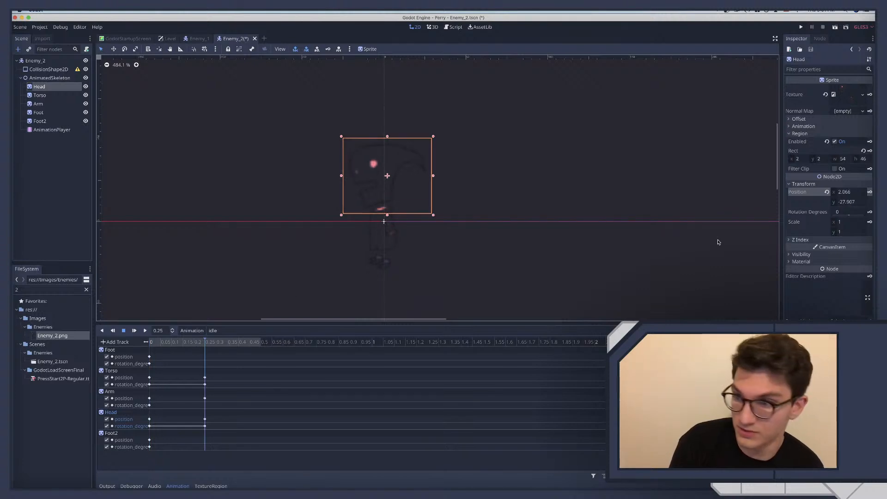
{"action": "left_click", "coordinate": [848, 191]}
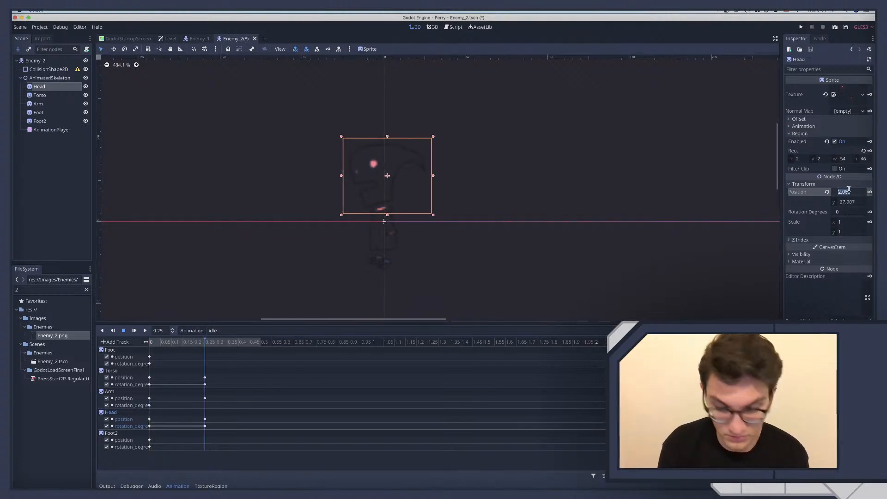
{"action": "type", "text": "2"}
{"action": "key", "text": "Tab"}
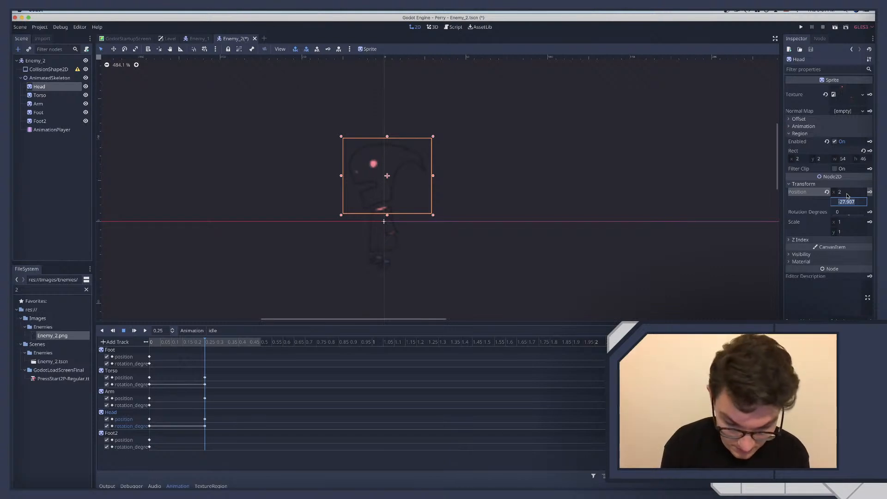
{"action": "type", "text": "-28"}
{"action": "key", "text": "Return"}
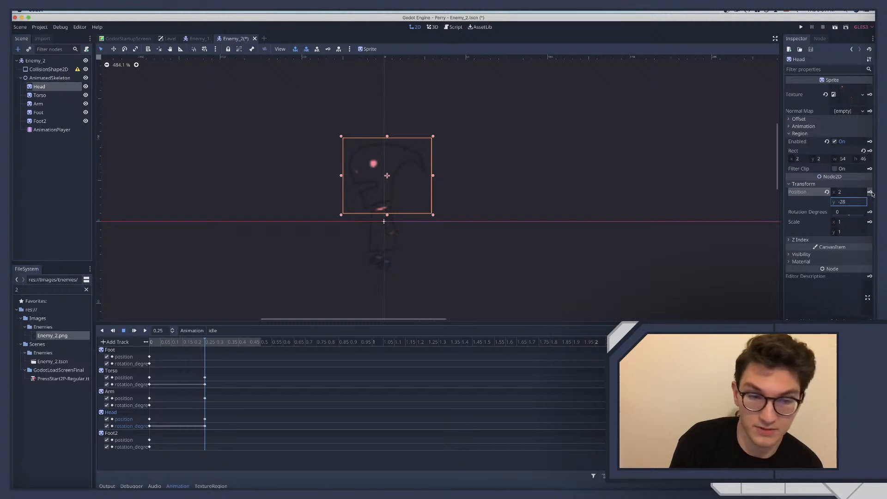
Return to the start of the walk animation and set the Head's position to x 2, y -35
{"action": "left_click", "coordinate": [212, 330]}
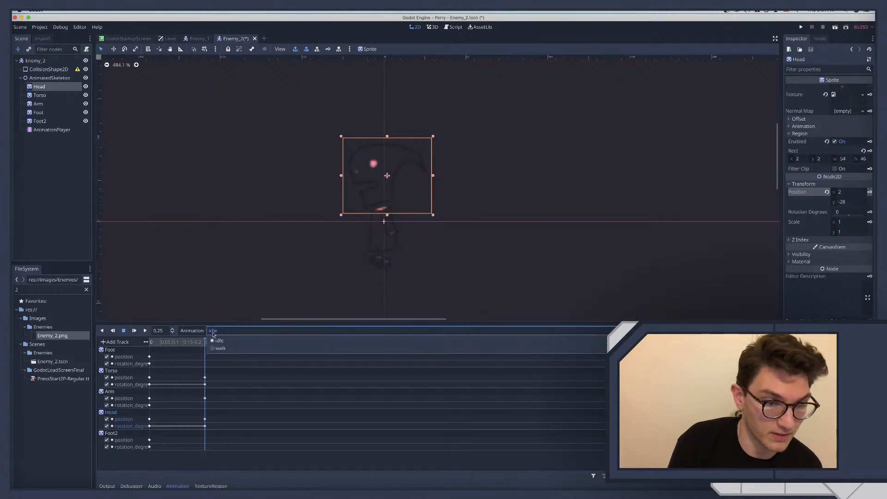
{"action": "left_click", "coordinate": [220, 347]}
{"action": "left_click_drag", "start_coordinate": [176, 342], "coordinate": [155, 343]}
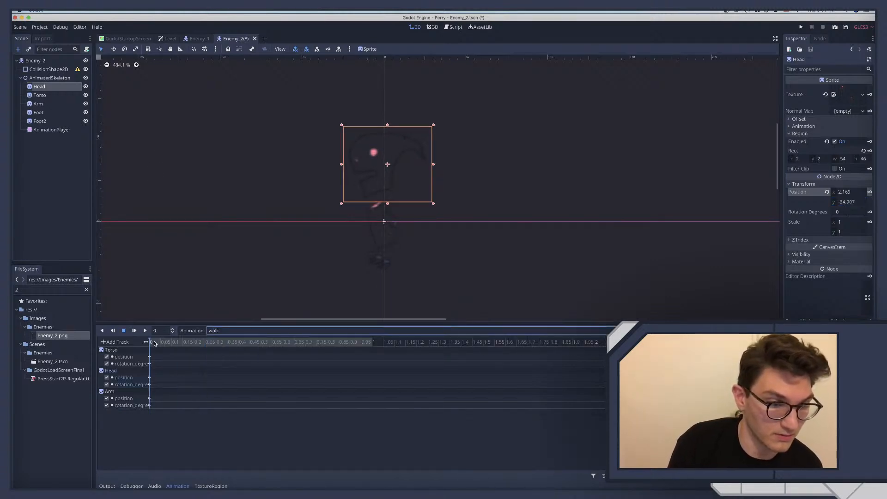
{"action": "left_click", "coordinate": [846, 192]}
{"action": "type", "text": "2"}
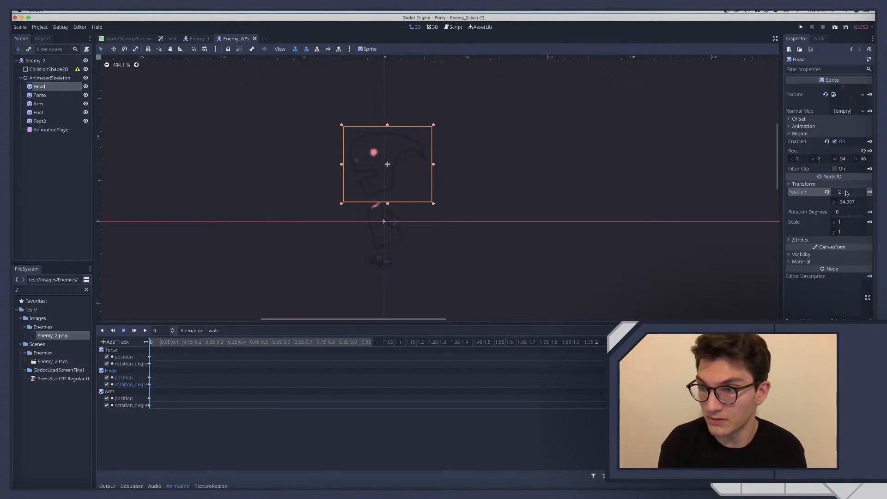
{"action": "key", "text": "Tab"}
{"action": "type", "text": "-3"}
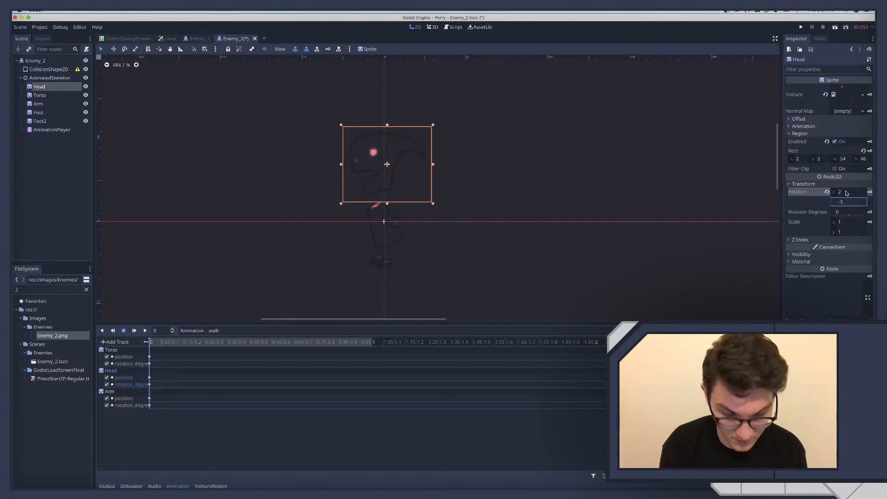
{"action": "type", "text": "5"}
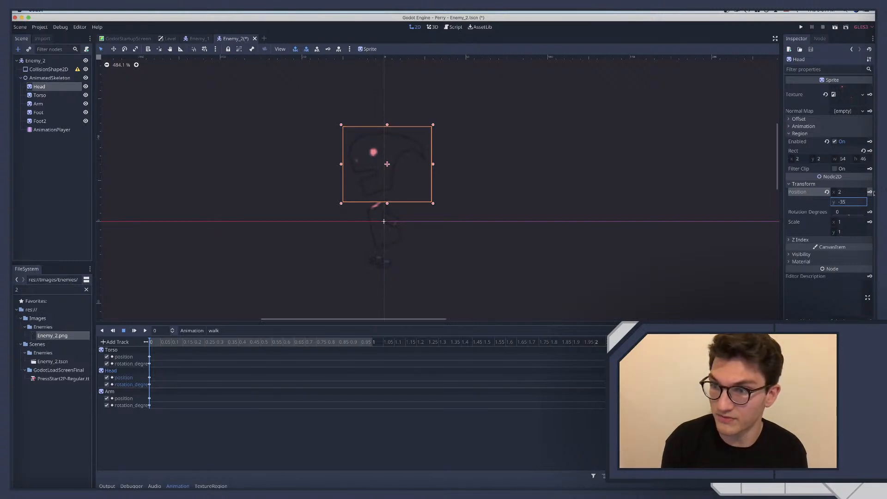
{"action": "key", "text": "Return"}
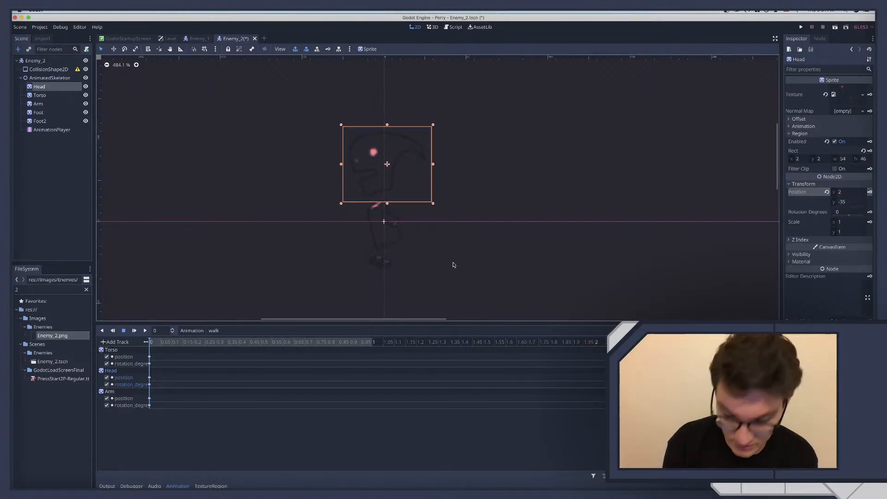
Move the Head forward and down over the leaning Torso to position x -6, y -31
{"action": "key", "text": "shift+Left"}
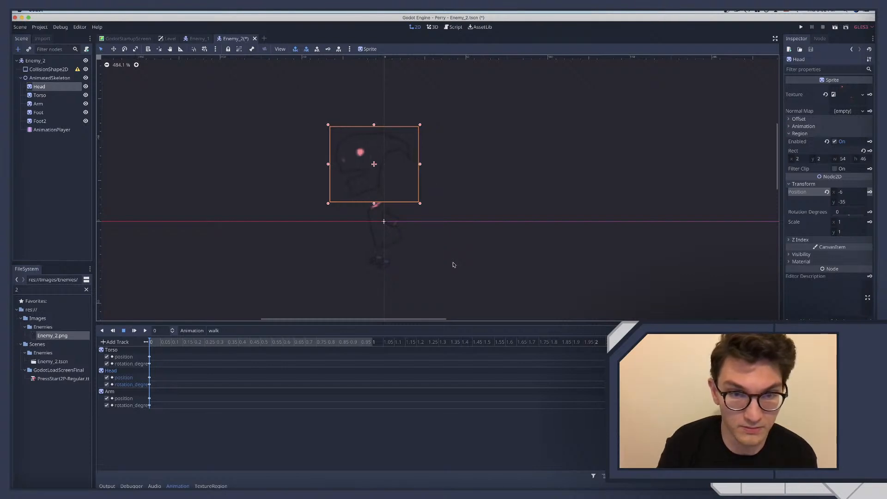
{"action": "key", "text": "shift+Down"}
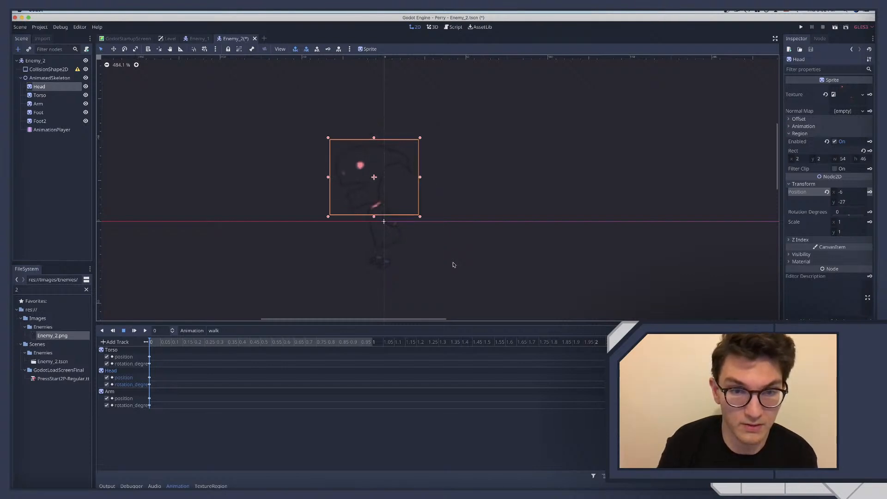
{"action": "key", "text": "shift+Up"}
{"action": "key", "text": "shift+Down"}
{"action": "key", "text": "Up"}
{"action": "key", "text": "Up"}
{"action": "key", "text": "Up"}
{"action": "key", "text": "Up"}
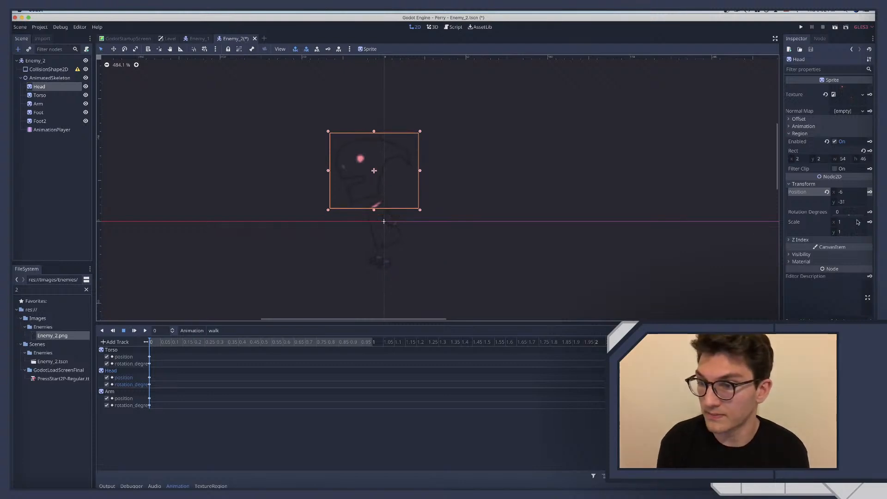
Tilt the Head to about -15 degrees and shift it forward to x position -9
{"action": "left_click_drag", "start_coordinate": [847, 213], "coordinate": [848, 217]}
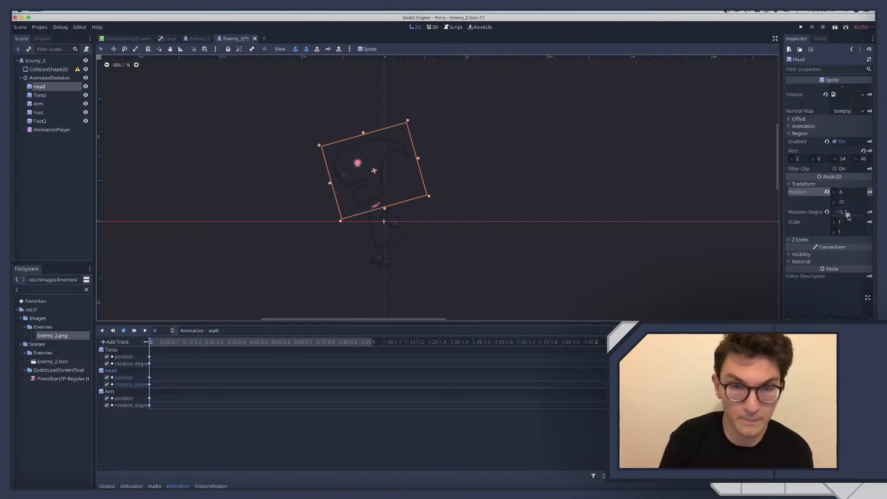
{"action": "key", "text": "Left"}
{"action": "key", "text": "Left"}
{"action": "key", "text": "Left"}
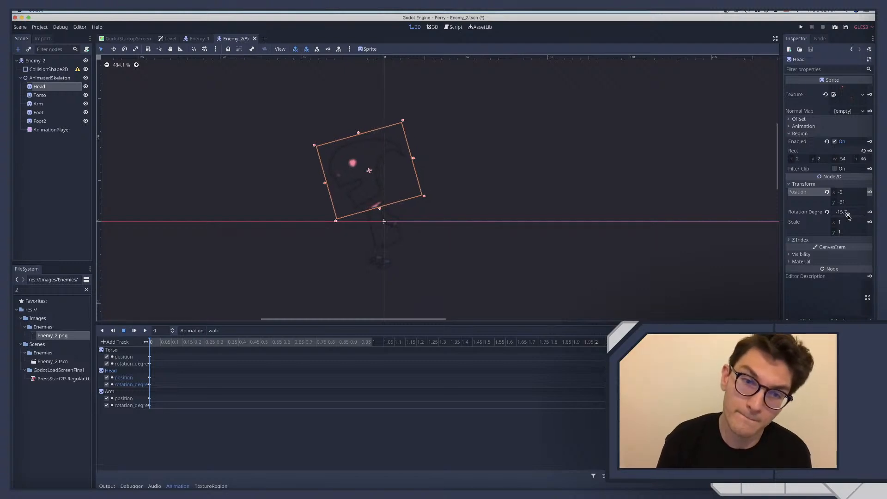
Shift the Head back to x position -7 and set its rotation to -16 degrees in the walk animation
{"action": "key", "text": "Right"}
{"action": "key", "text": "Right"}
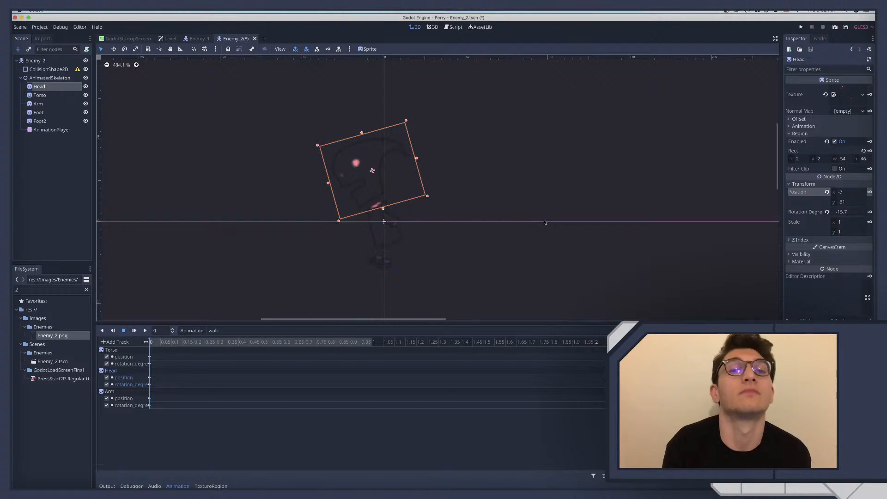
{"action": "left_click", "coordinate": [842, 211]}
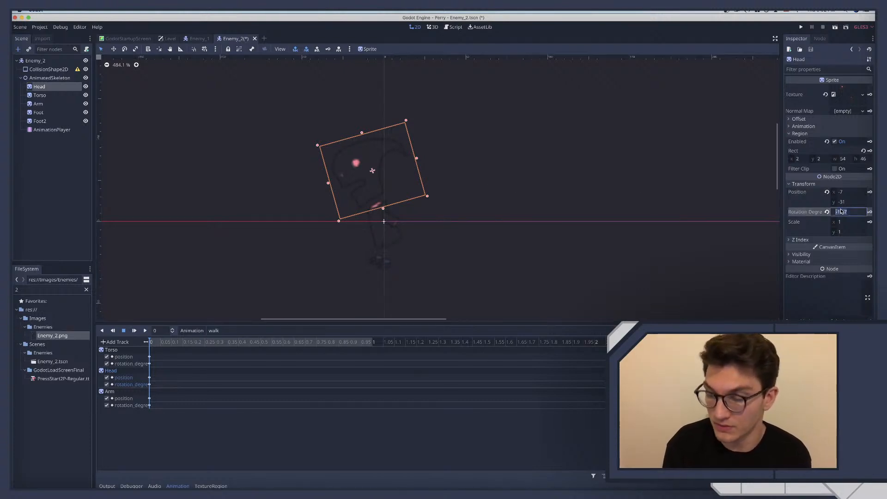
{"action": "type", "text": "-"}
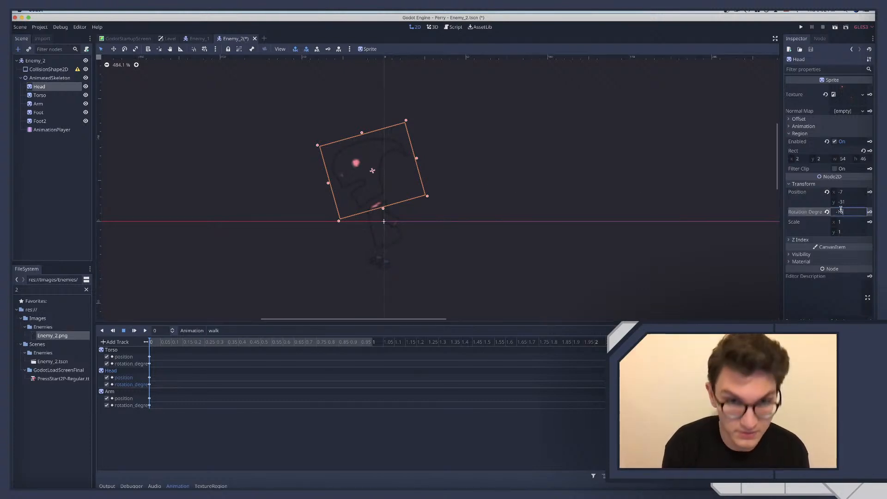
{"action": "key", "text": "Return"}
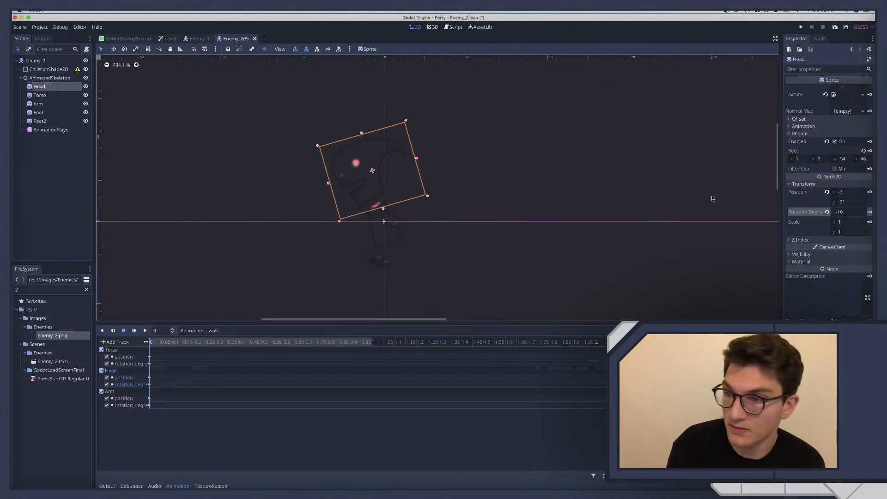
{"action": "left_click", "coordinate": [846, 193]}
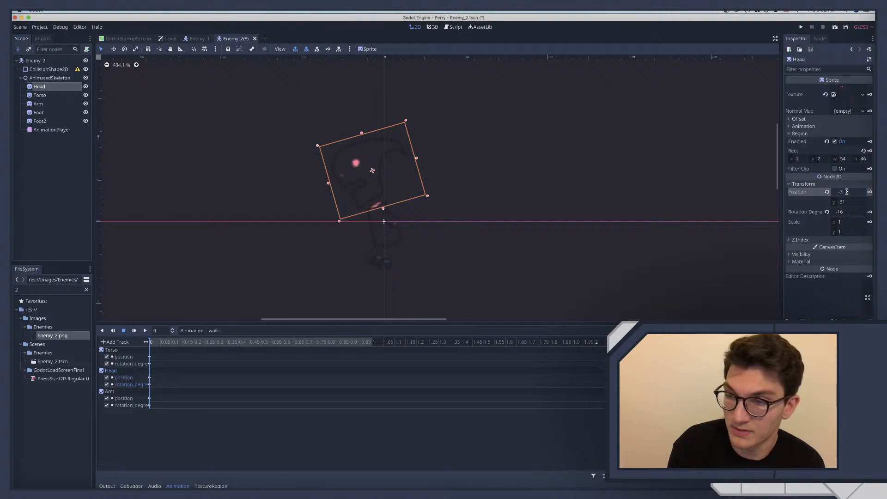
Check the Head's pose in the idle animation and return to the walk animation
{"action": "left_click", "coordinate": [213, 331]}
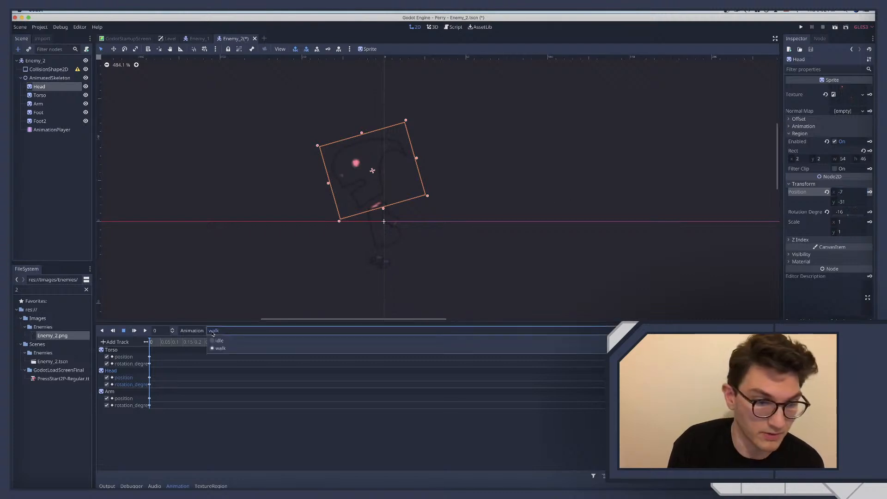
{"action": "left_click", "coordinate": [217, 341]}
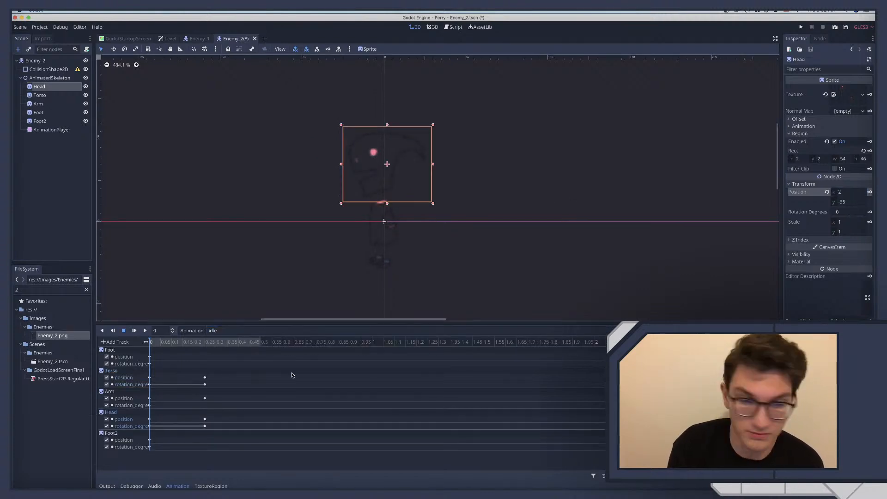
{"action": "left_click", "coordinate": [236, 330]}
{"action": "left_click", "coordinate": [216, 350]}
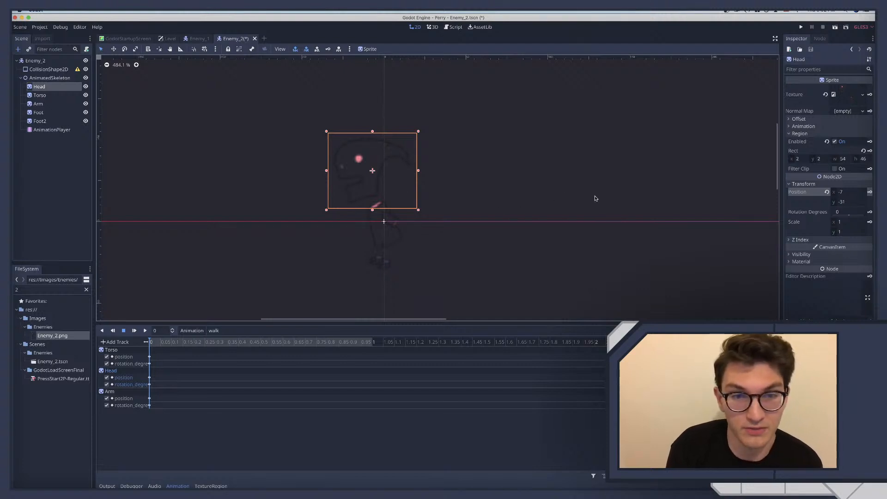
Set the Head's rotation to -16 degrees and its x position to -6 at the start of the walk animation
{"action": "left_click", "coordinate": [837, 212]}
{"action": "type", "text": "-"}
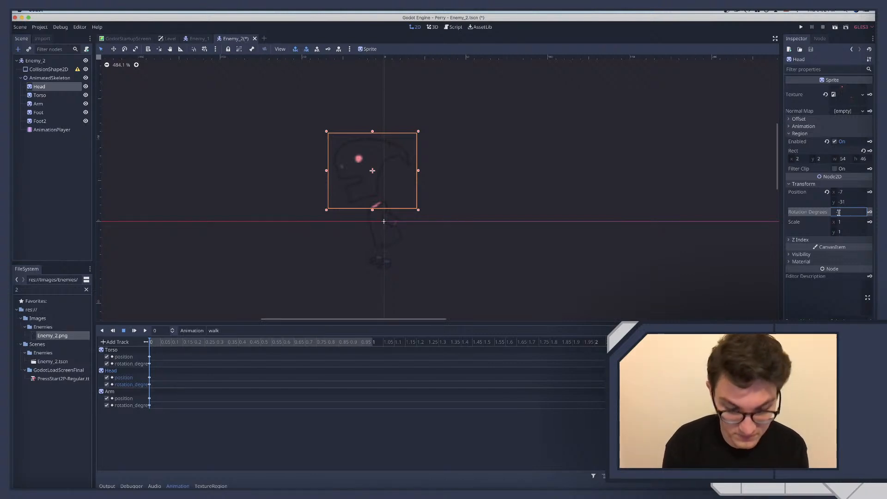
{"action": "type", "text": "16"}
{"action": "key", "text": "Return"}
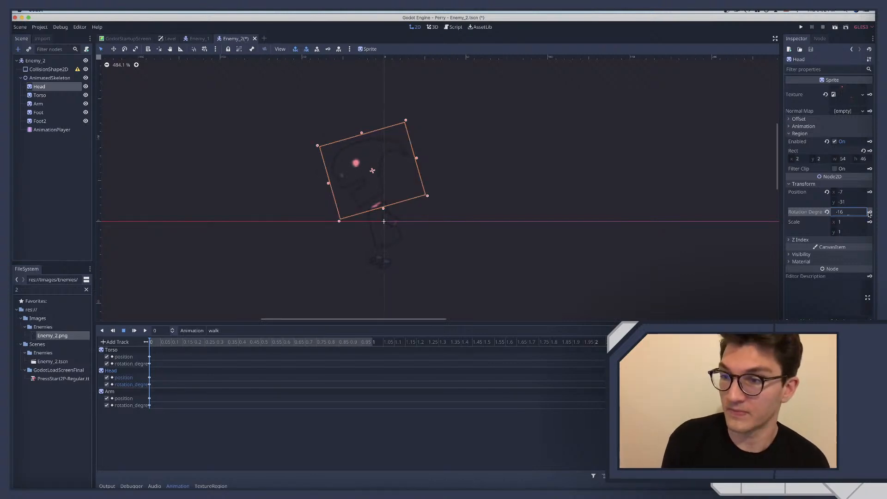
{"action": "left_click", "coordinate": [845, 192]}
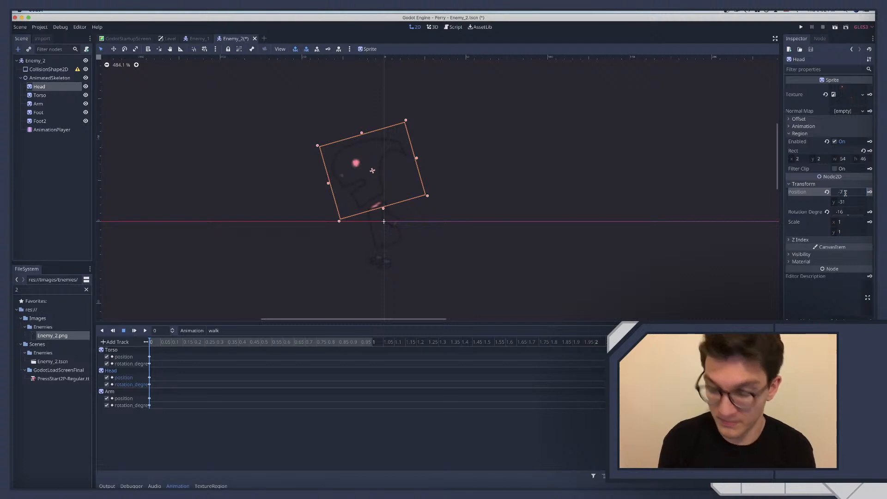
{"action": "type", "text": "-6"}
{"action": "key", "text": "Return"}
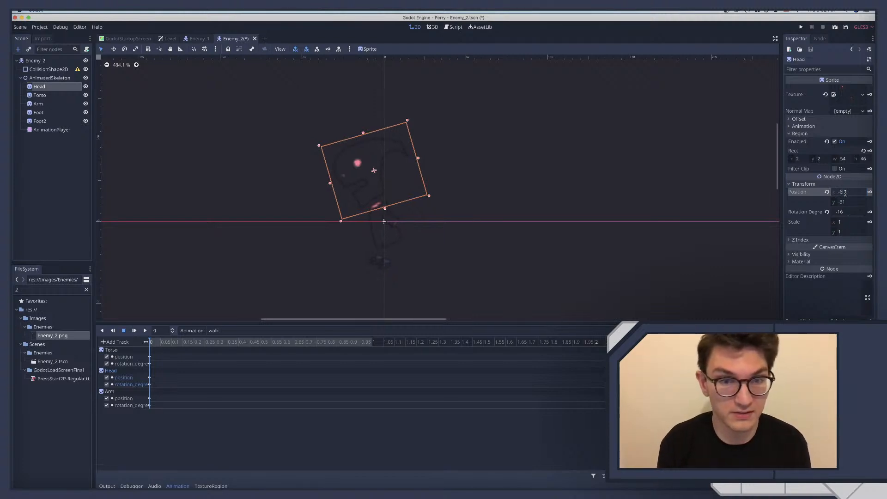
Try lowering the Head over the Torso with y position -30 and then -28
{"action": "left_click", "coordinate": [847, 202]}
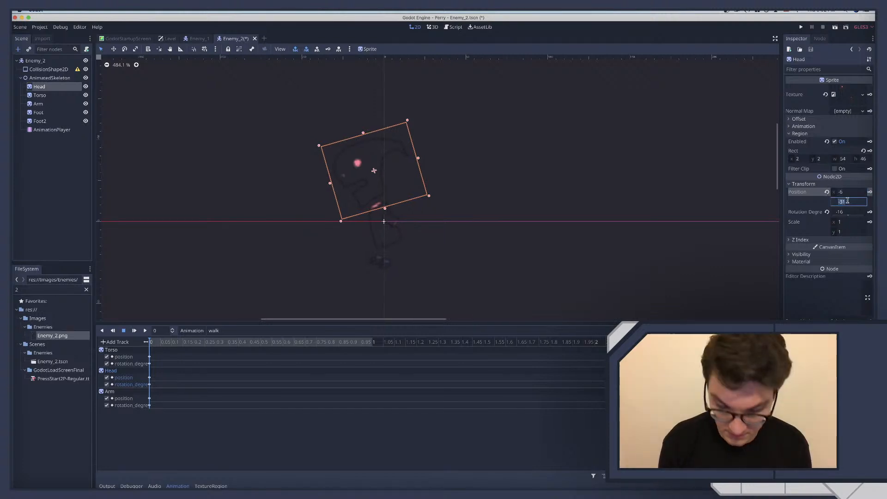
{"action": "type", "text": "-30"}
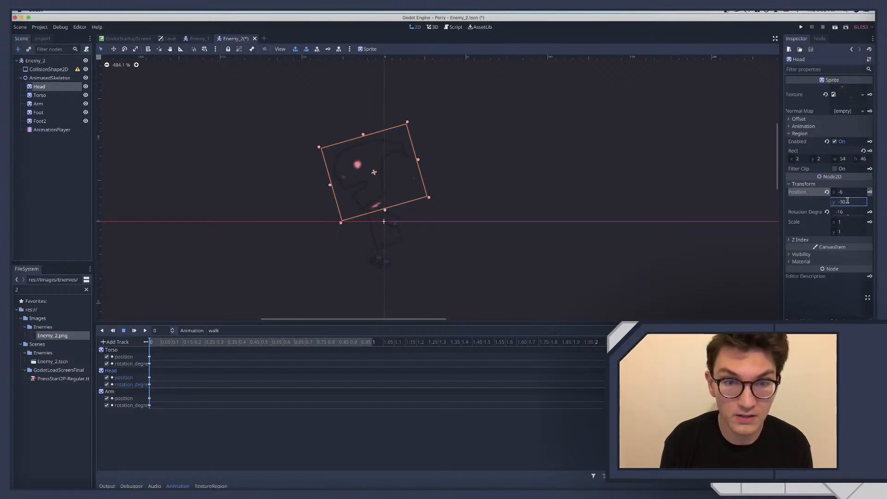
{"action": "key", "text": "BackSpace"}
{"action": "key", "text": "BackSpace"}
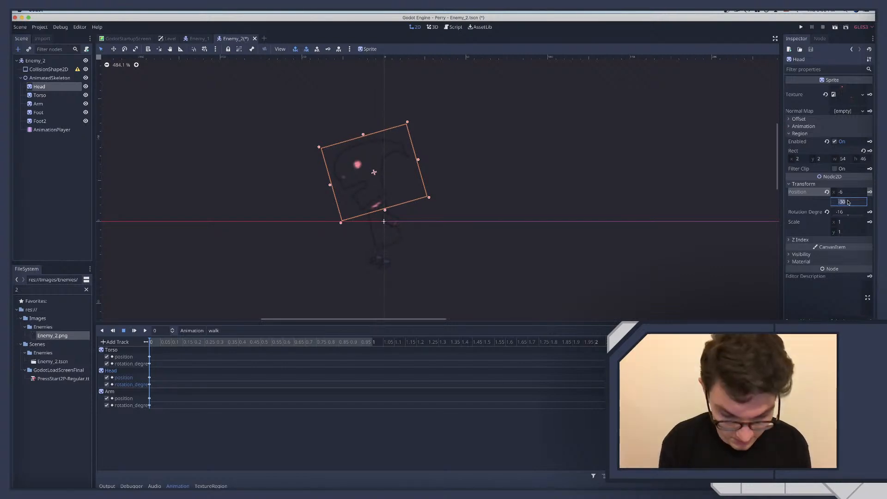
{"action": "key", "text": "Return"}
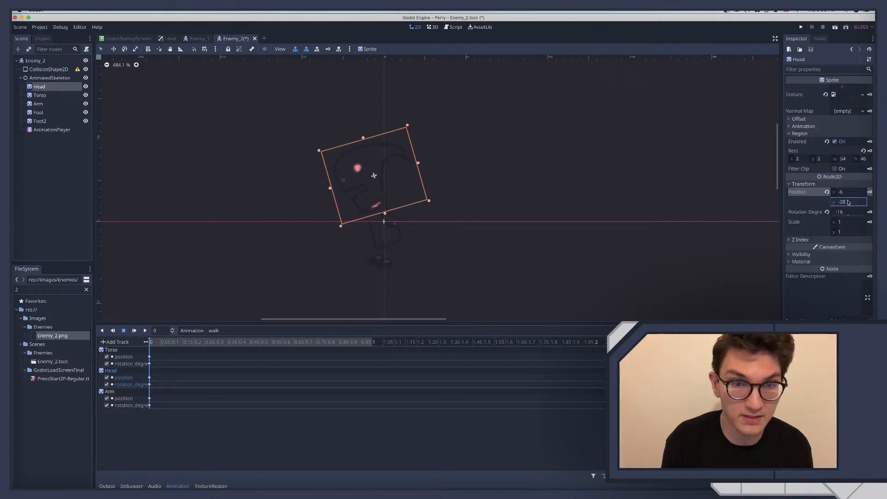
Raise the Head to y position -32 in the walk pose
{"action": "left_click", "coordinate": [848, 202]}
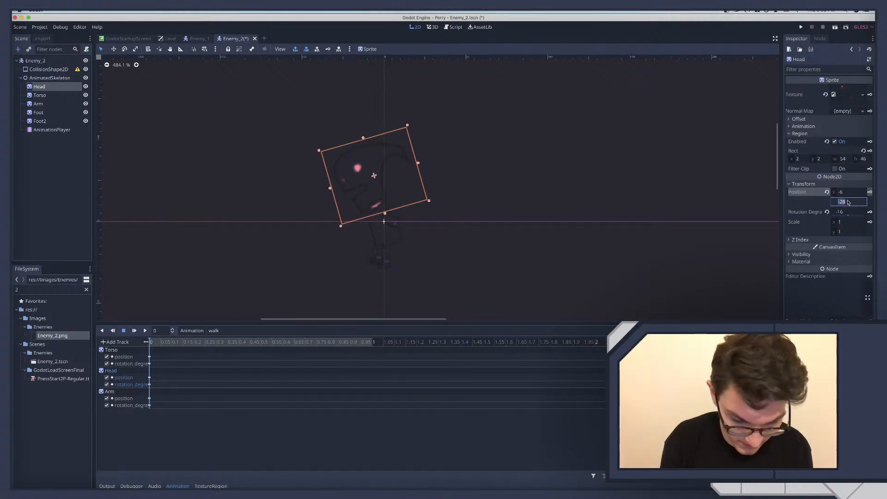
{"action": "type", "text": "-32"}
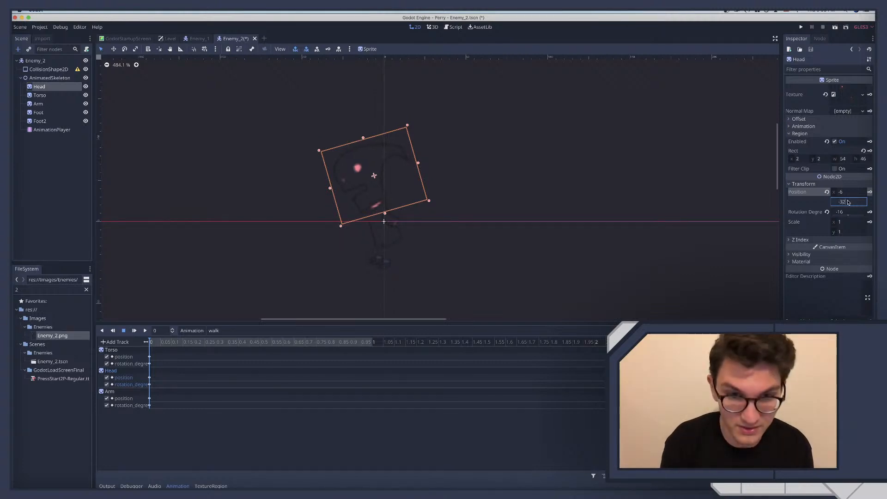
{"action": "key", "text": "Return"}
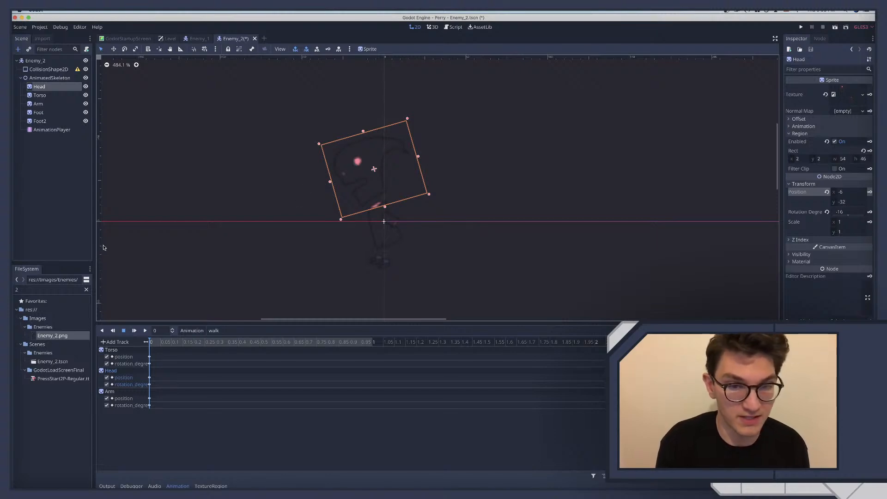
Switch to the browser and play a short stretch of the Paper Mario: The Thousand Year Door walkthrough video, pausing it again
{"action": "key", "text": "ctrl+Right"}
{"action": "key", "text": "ctrl+Left"}
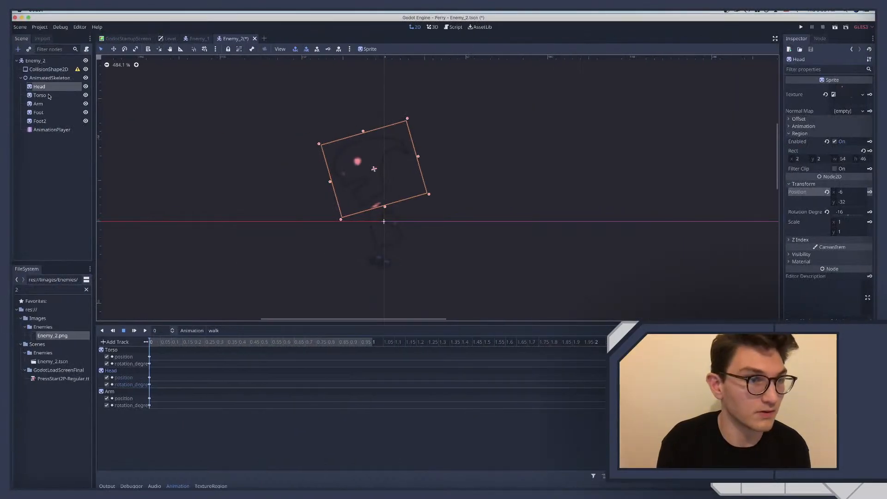
{"action": "key", "text": "ctrl+Right"}
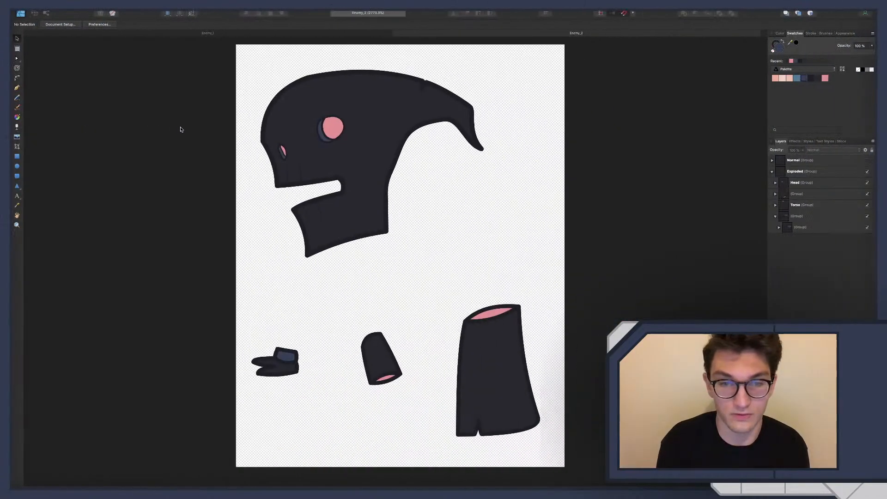
{"action": "key", "text": "ctrl+Right"}
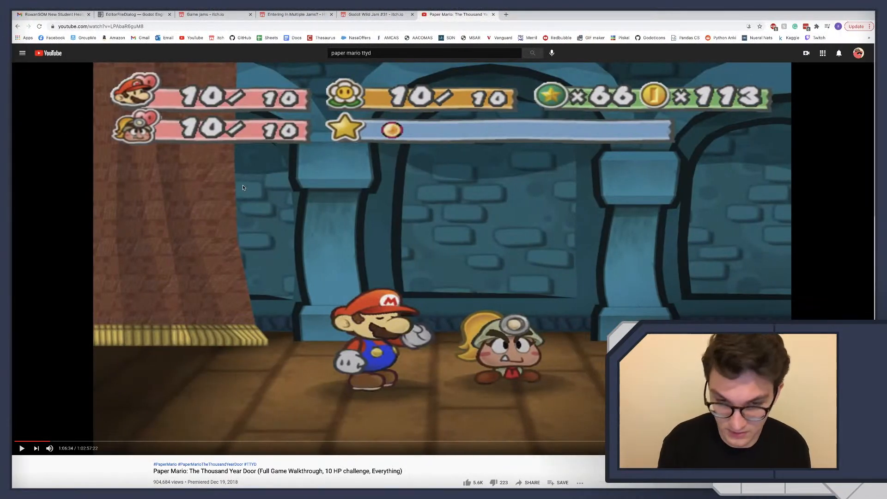
{"action": "left_click", "coordinate": [243, 187]}
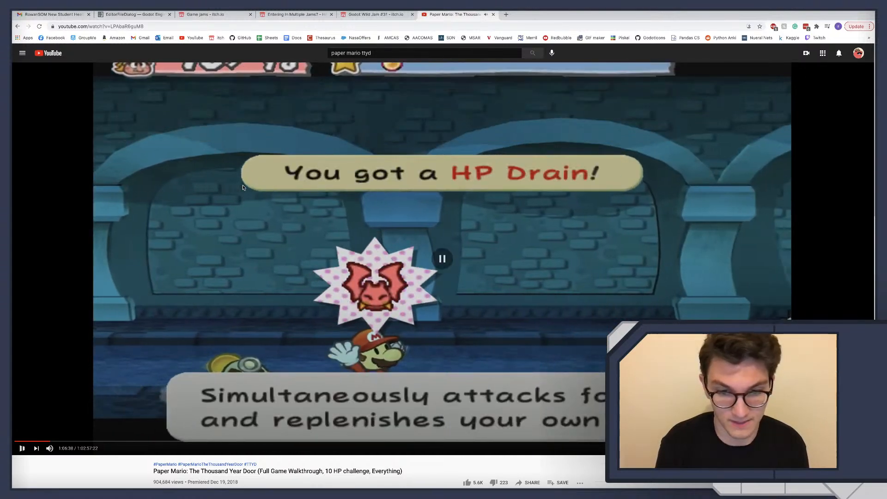
{"action": "left_click", "coordinate": [243, 187]}
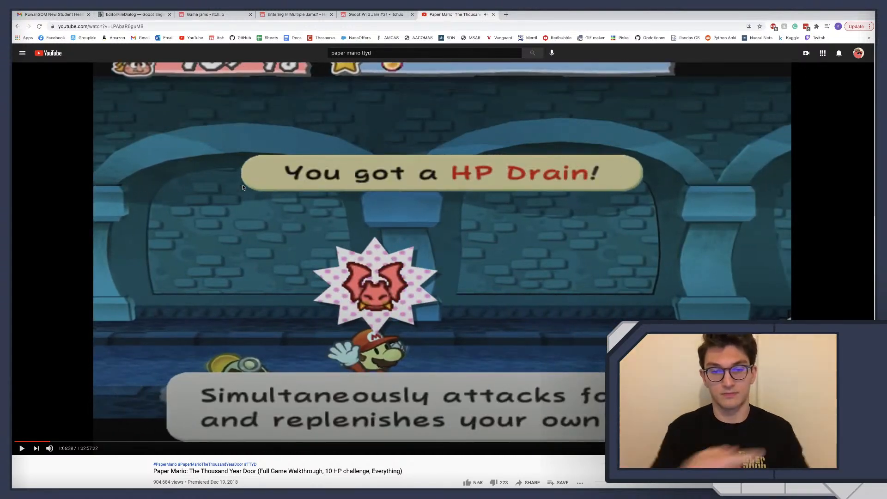
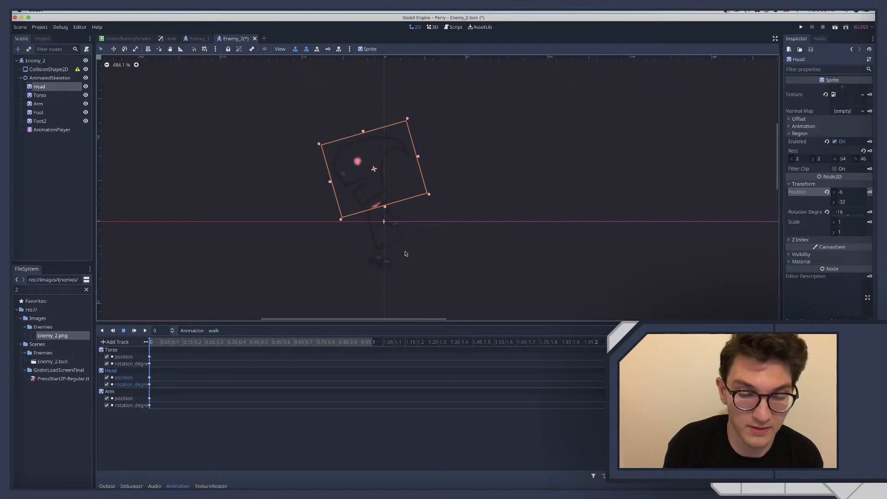
Add a CollisionShape2D node as a child of AnimatedSkeleton
{"action": "left_click", "coordinate": [41, 81]}
{"action": "key", "text": "ctrl+a"}
{"action": "type", "text": "coll"}
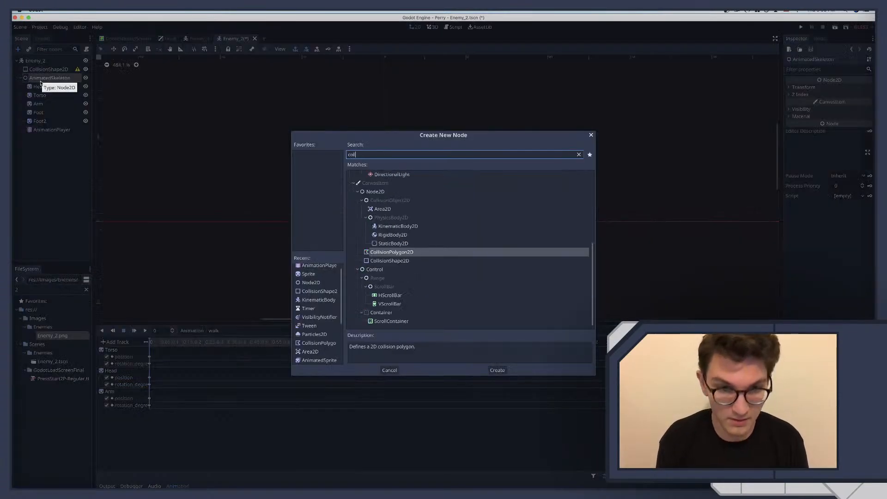
{"action": "key", "text": "Down"}
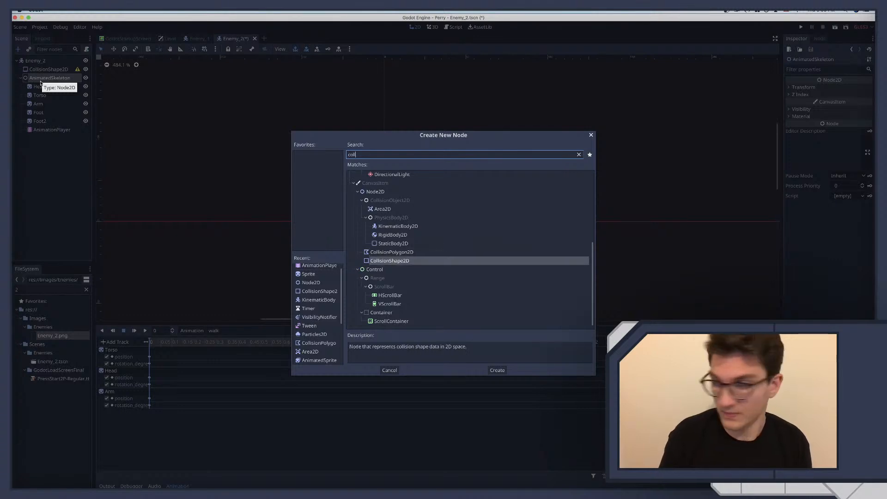
{"action": "key", "text": "Return"}
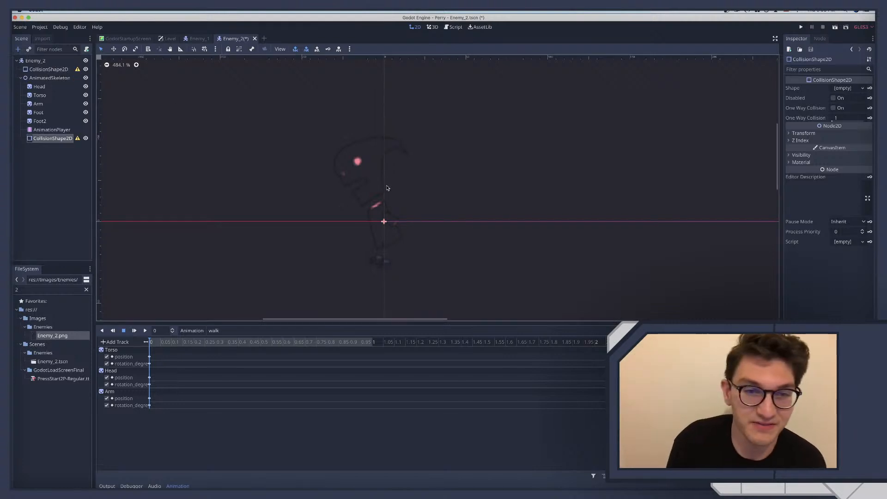
Give the new CollisionShape2D a CircleShape2D and enlarge the circle slightly
{"action": "key", "text": "ctrl+Right"}
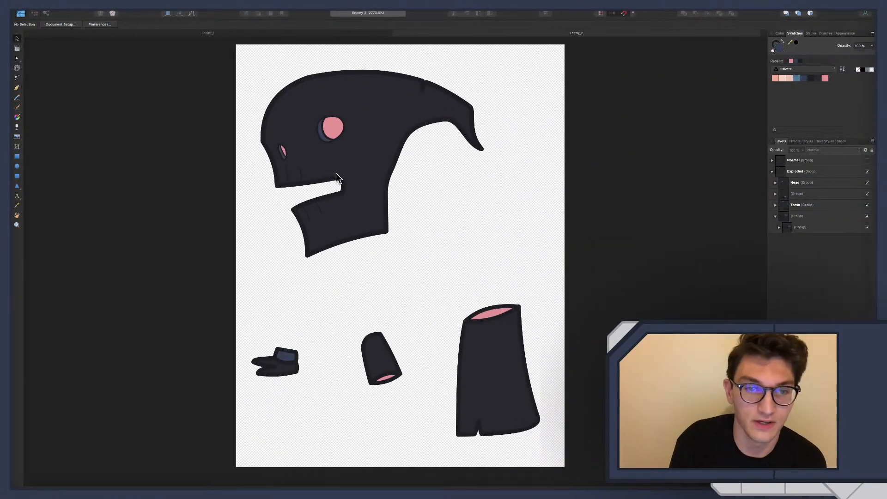
{"action": "key", "text": "ctrl+Left"}
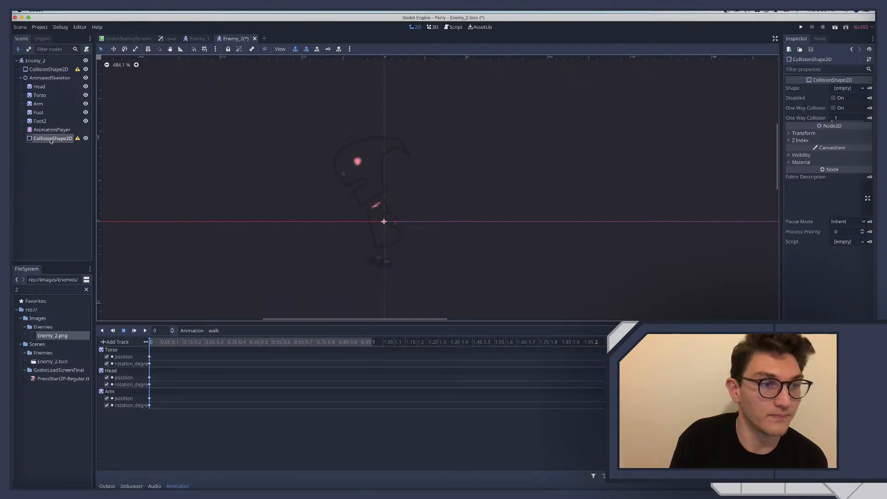
{"action": "left_click", "coordinate": [849, 88]}
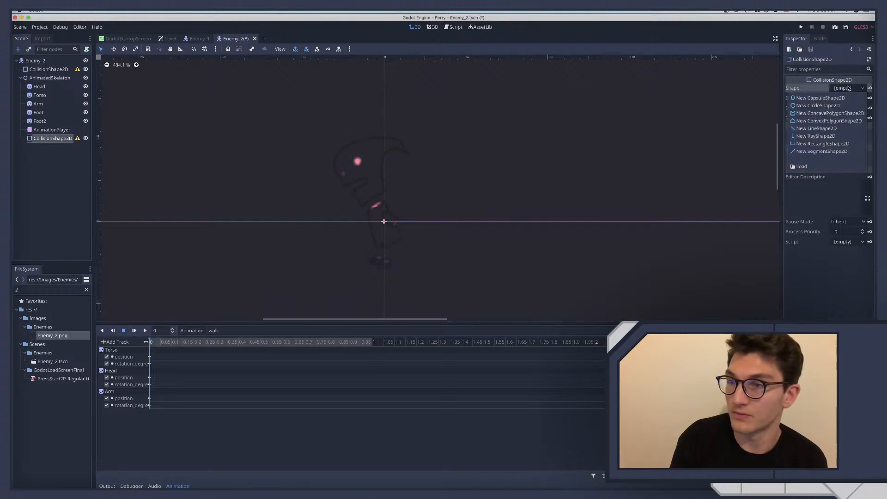
{"action": "left_click", "coordinate": [817, 105]}
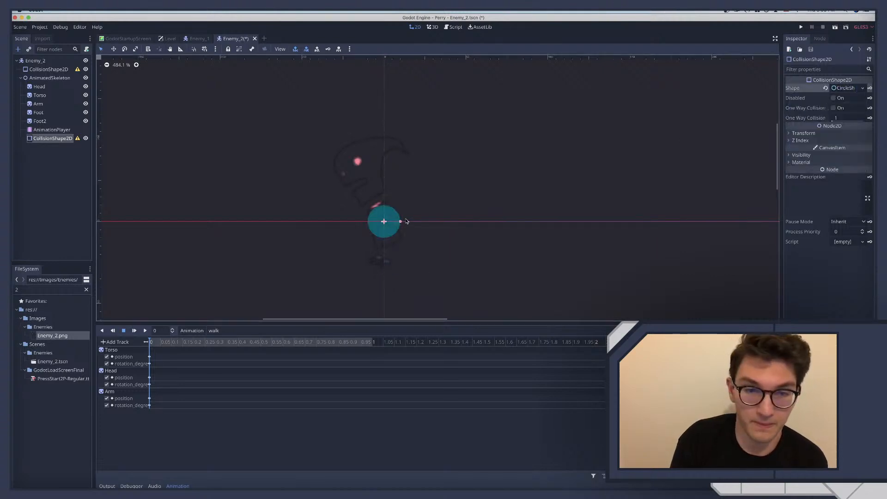
{"action": "left_click_drag", "start_coordinate": [400, 224], "coordinate": [405, 221]}
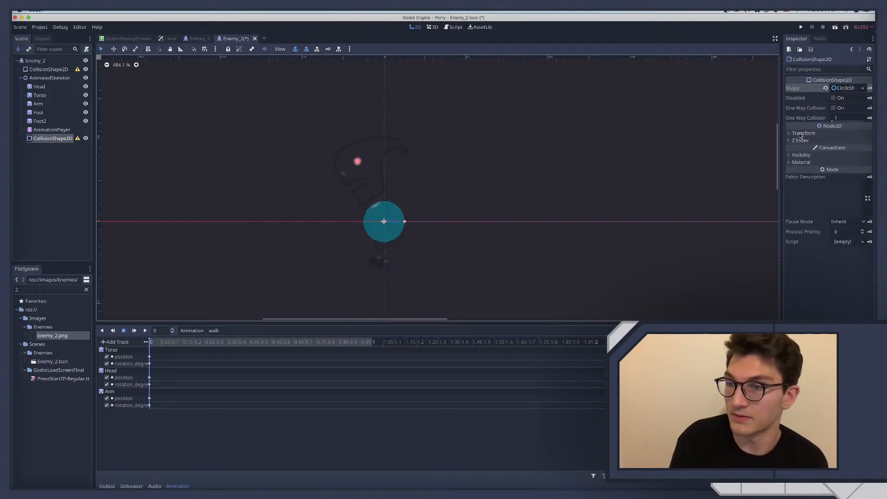
Make the collision circle translucent by lowering its Modulate alpha to 50
{"action": "left_click", "coordinate": [801, 155]}
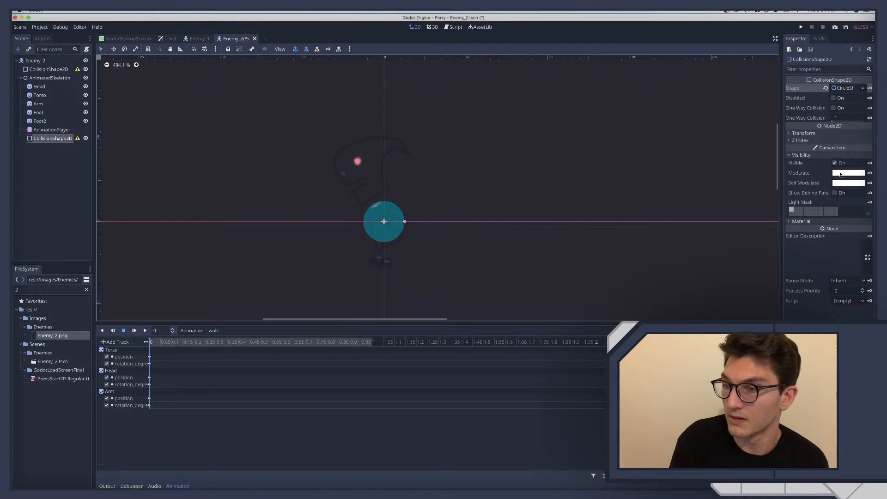
{"action": "left_click", "coordinate": [840, 174]}
{"action": "left_click_drag", "start_coordinate": [806, 143], "coordinate": [765, 144]}
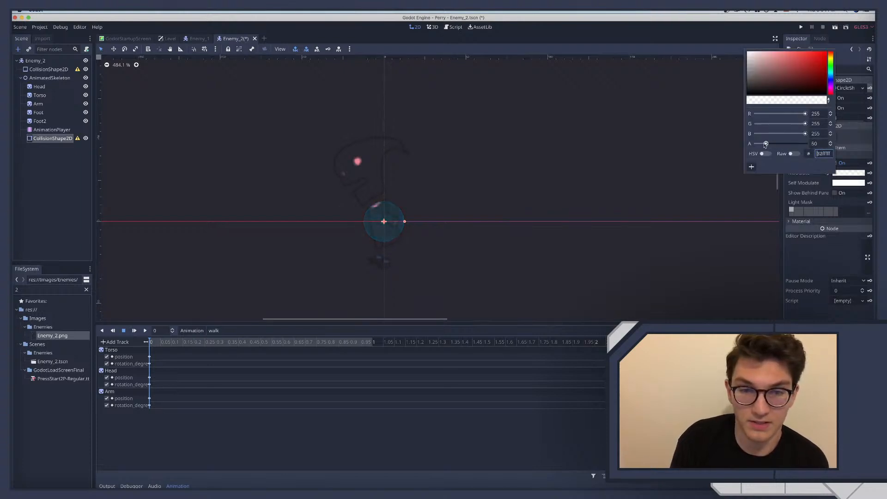
Move the collision circle down over the enemy's legs and feet, and enlarge it to surround them
{"action": "left_click_drag", "start_coordinate": [384, 221], "coordinate": [383, 250]}
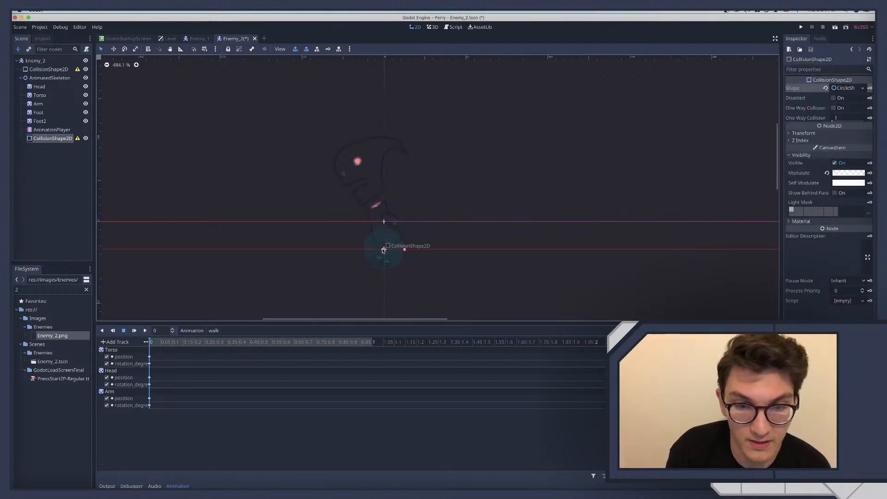
{"action": "left_click_drag", "start_coordinate": [403, 251], "coordinate": [385, 245]}
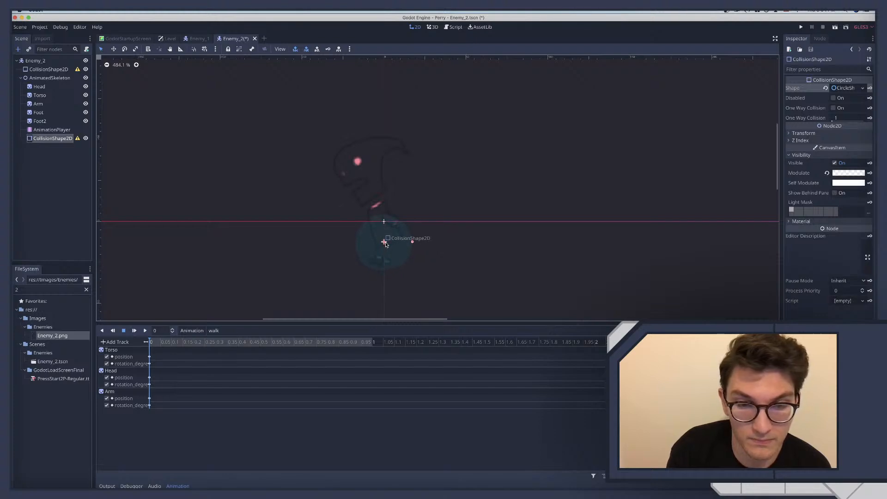
Switch to the browser to study the Paper Mario walkthrough video as a movement reference, and return to Godot
{"action": "key", "text": "ctrl+Right"}
{"action": "key", "text": "ctrl+Right"}
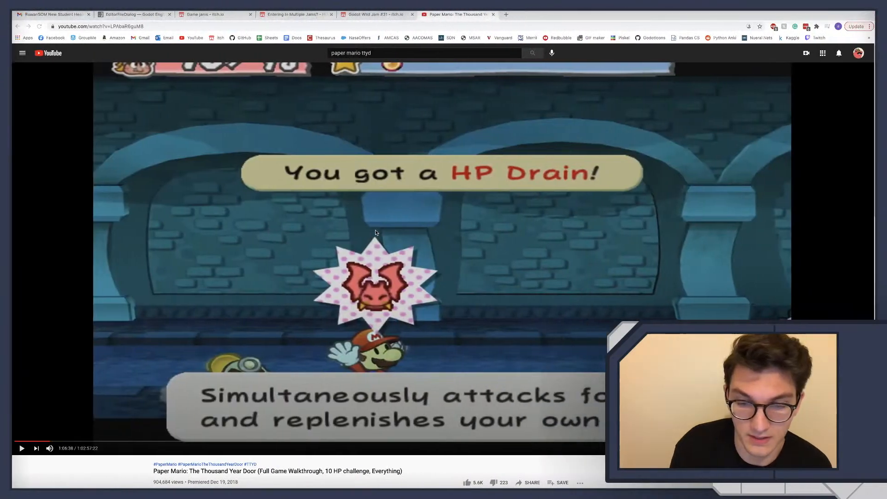
{"action": "left_click", "coordinate": [375, 232]}
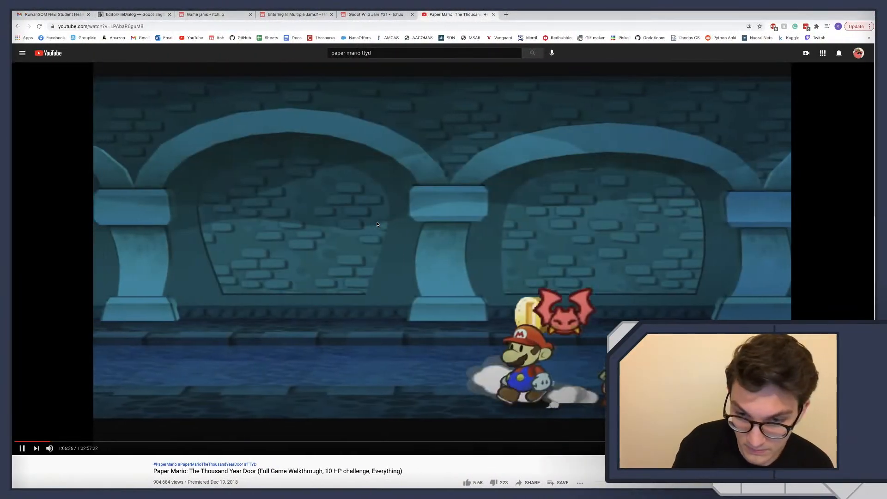
{"action": "left_click", "coordinate": [376, 223]}
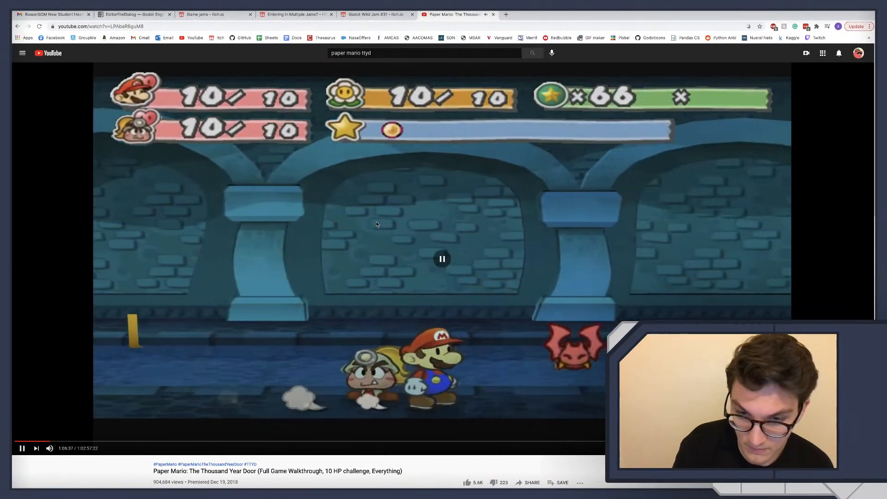
{"action": "key", "text": "ctrl+Left"}
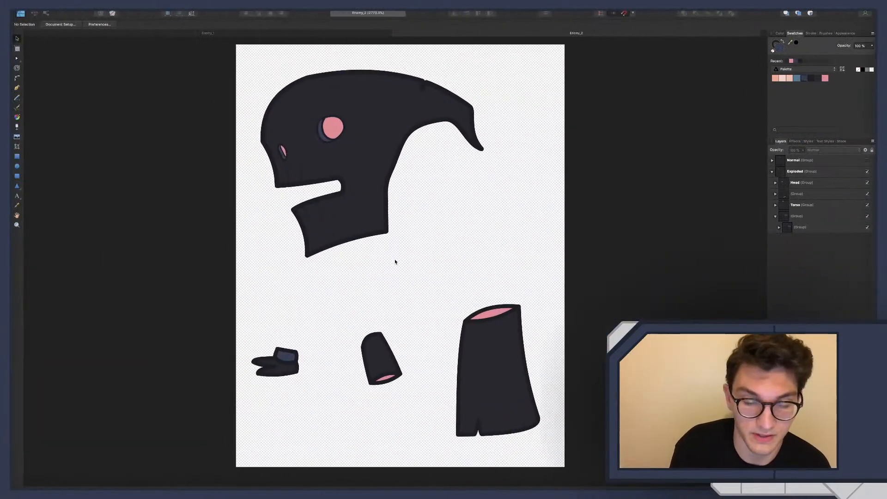
{"action": "key", "text": "ctrl+Left"}
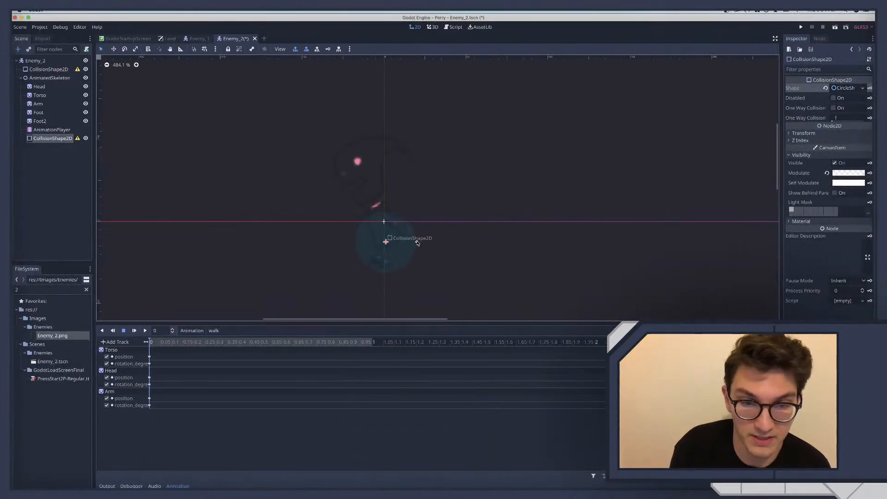
Enlarge the circle slightly and nudge it up around the enemy's lower body
{"action": "left_click_drag", "start_coordinate": [388, 244], "coordinate": [388, 241]}
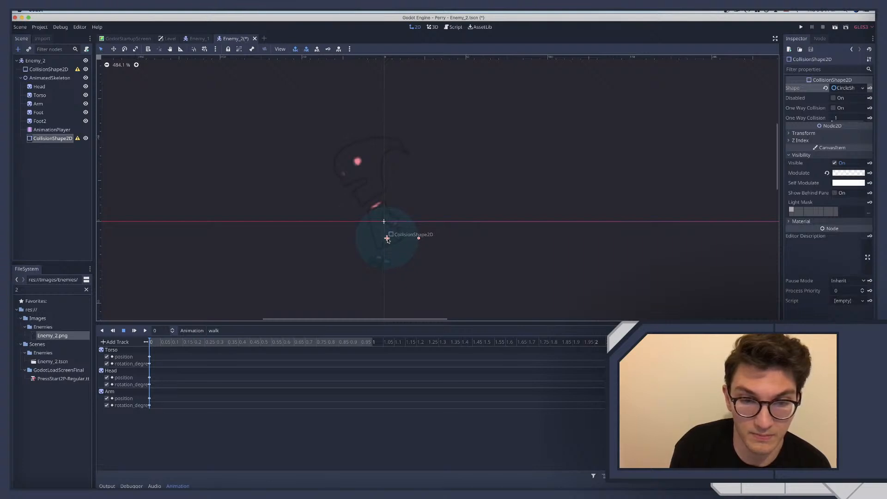
Move Foot and Foot2 together horizontally, placing them at x about -1 and about 4
{"action": "left_click", "coordinate": [45, 122]}
{"action": "left_click", "coordinate": [41, 113], "text": "shift"}
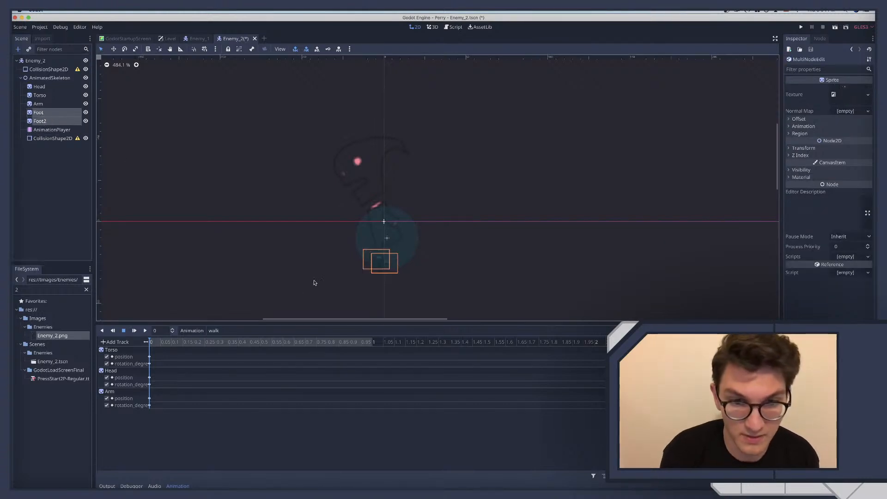
{"action": "left_click", "coordinate": [385, 265]}
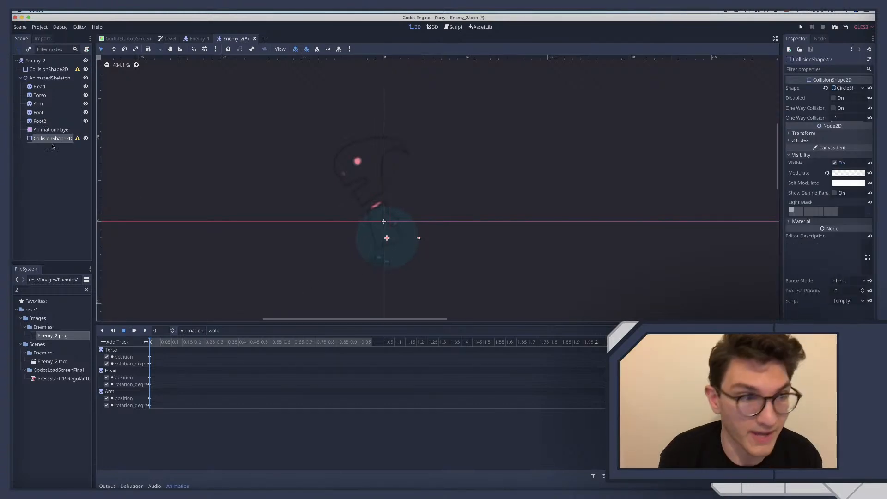
{"action": "left_click", "coordinate": [39, 121]}
{"action": "left_click", "coordinate": [38, 104], "text": "shift"}
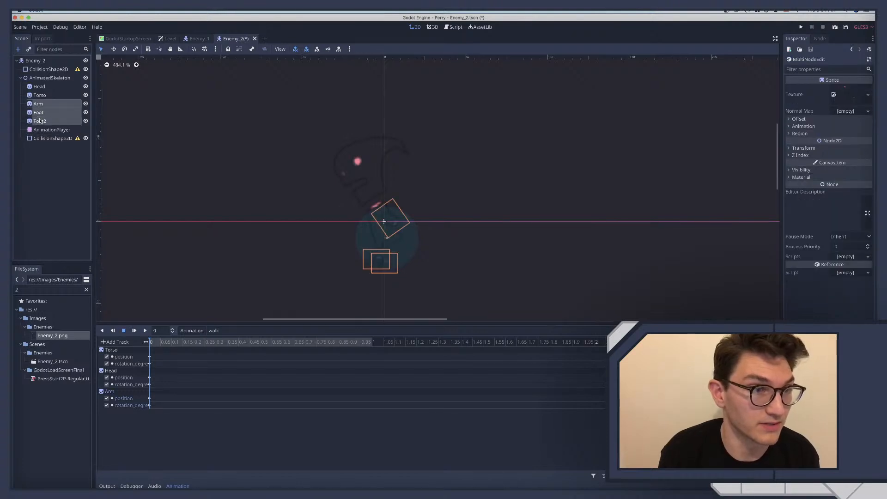
{"action": "left_click", "coordinate": [40, 121]}
{"action": "left_click", "coordinate": [39, 113], "text": "shift"}
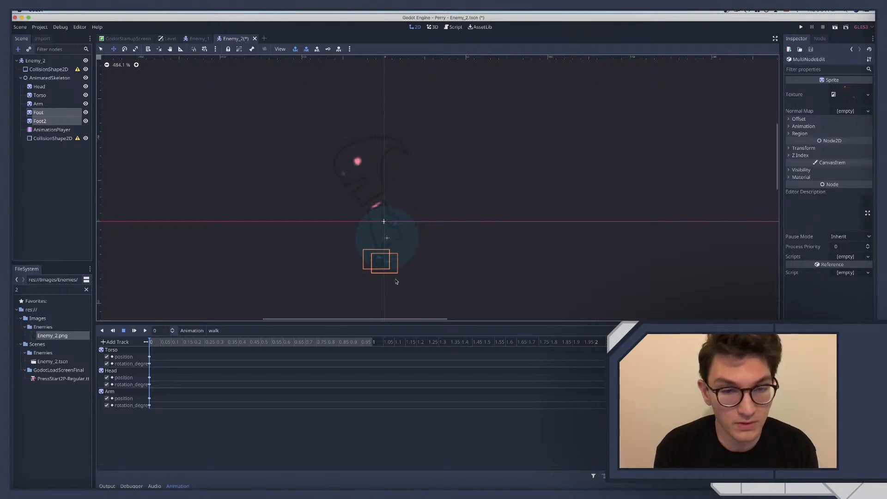
{"action": "left_click_drag", "start_coordinate": [381, 262], "coordinate": [387, 264]}
Try an x position of -4.5 for both selected feet, and undo it
{"action": "left_click", "coordinate": [809, 149]}
{"action": "left_click", "coordinate": [851, 155]}
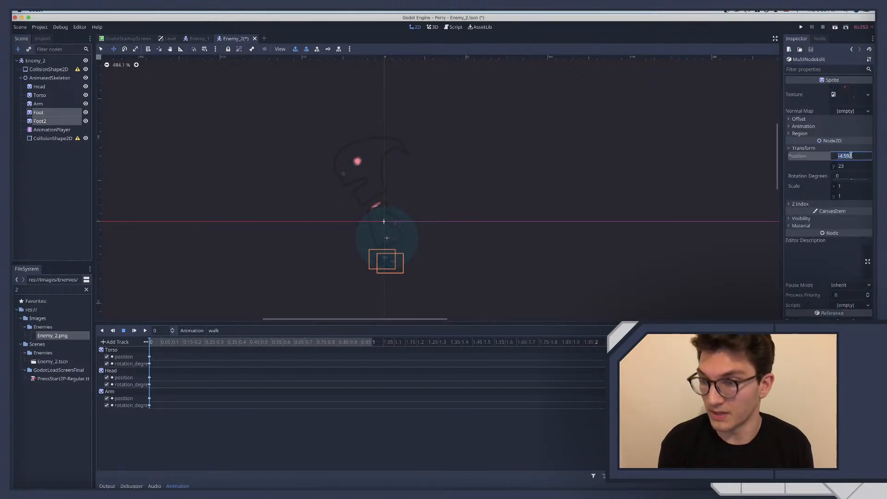
{"action": "type", "text": "-"}
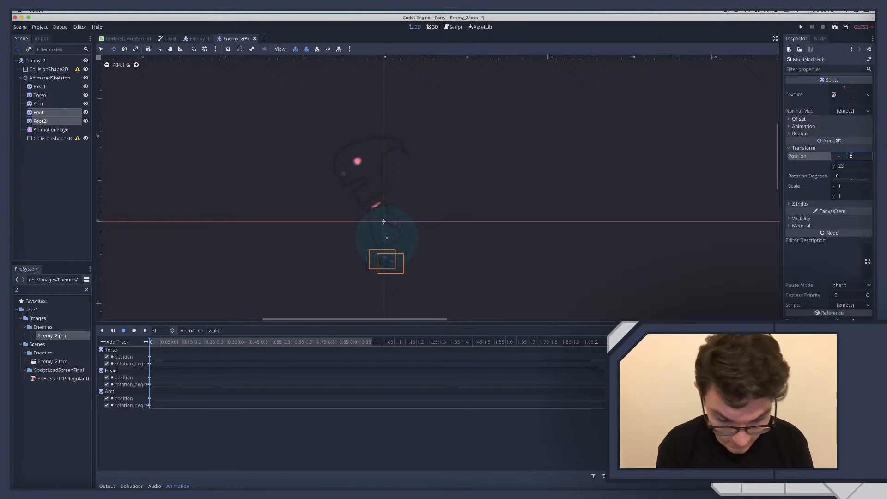
{"action": "type", "text": "4.5"}
{"action": "key", "text": "Return"}
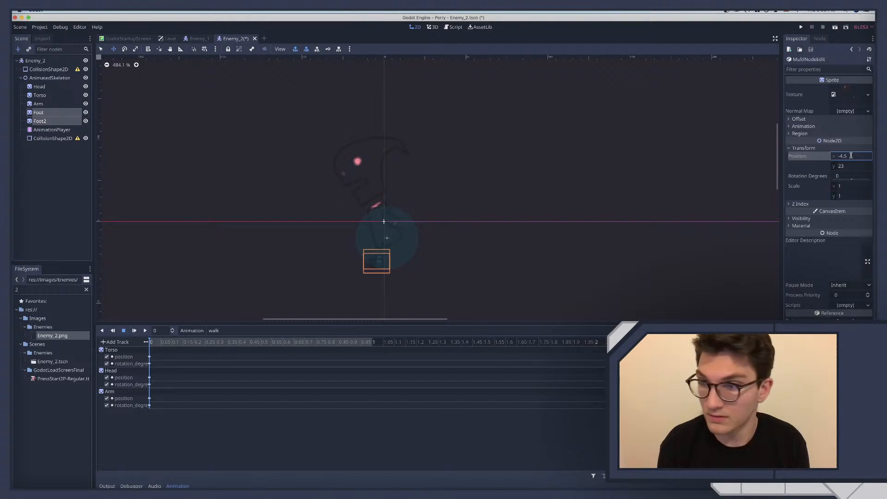
{"action": "key", "text": "super+z"}
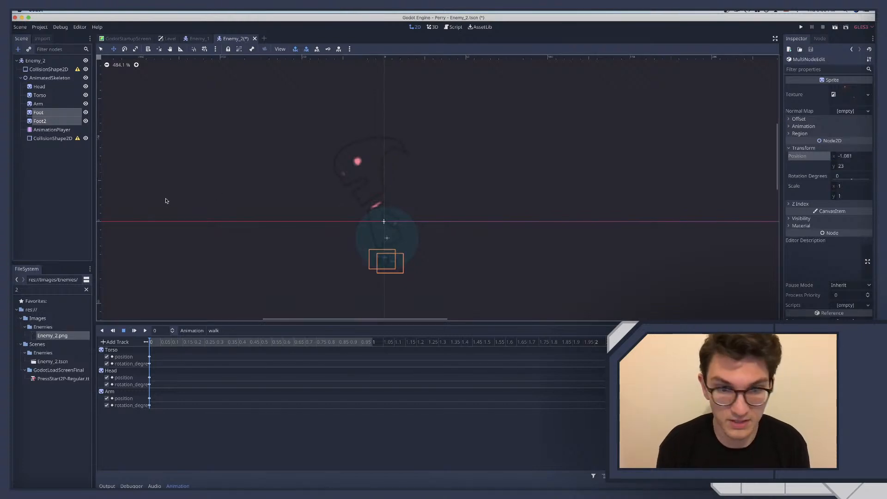
Select only the Foot sprite and set its x position to -1
{"action": "left_click", "coordinate": [32, 167]}
{"action": "left_click", "coordinate": [41, 112]}
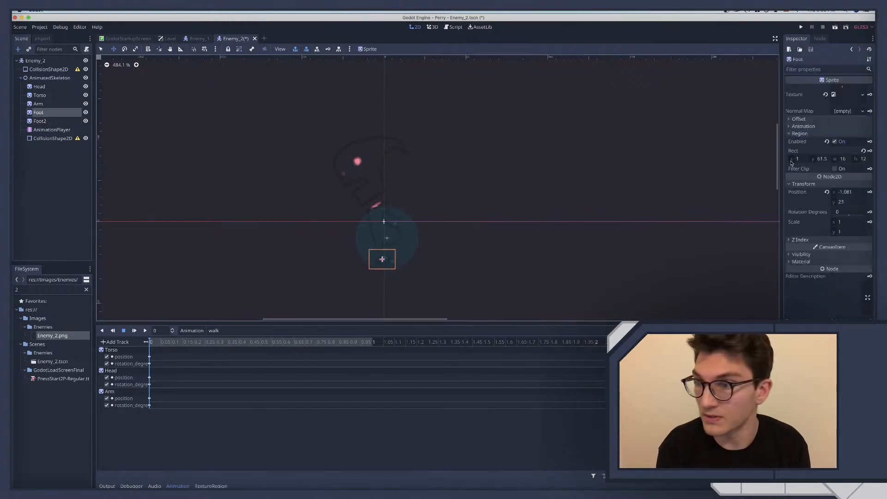
{"action": "left_click", "coordinate": [856, 193]}
{"action": "type", "text": "-1"}
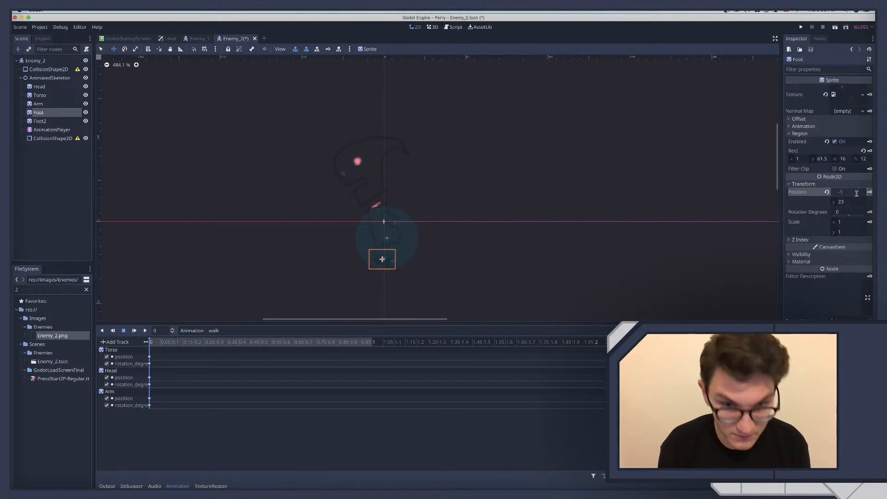
Set the Foot2 sprite's position to x 4 and y 25
{"action": "left_click", "coordinate": [40, 121]}
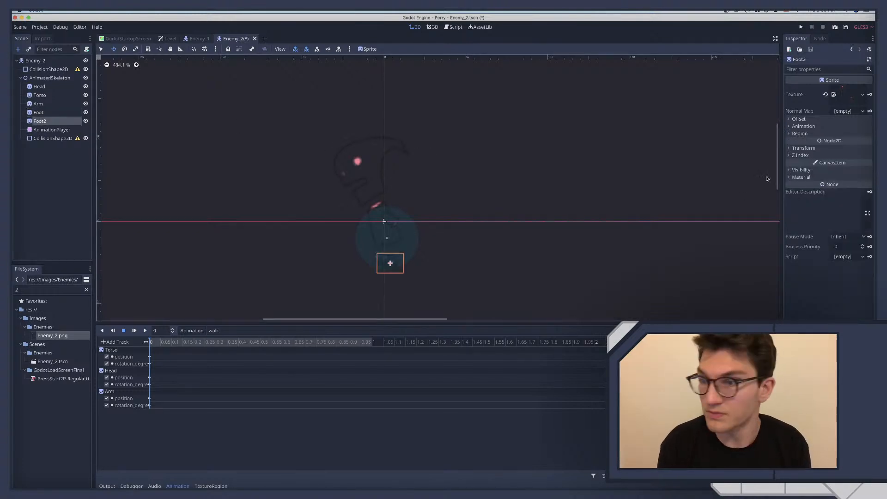
{"action": "left_click", "coordinate": [804, 148]}
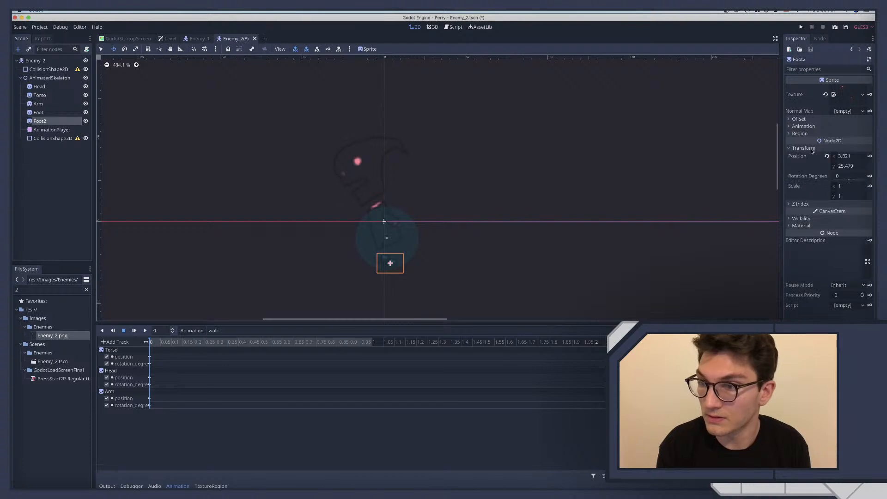
{"action": "left_click", "coordinate": [856, 156]}
{"action": "type", "text": "4"}
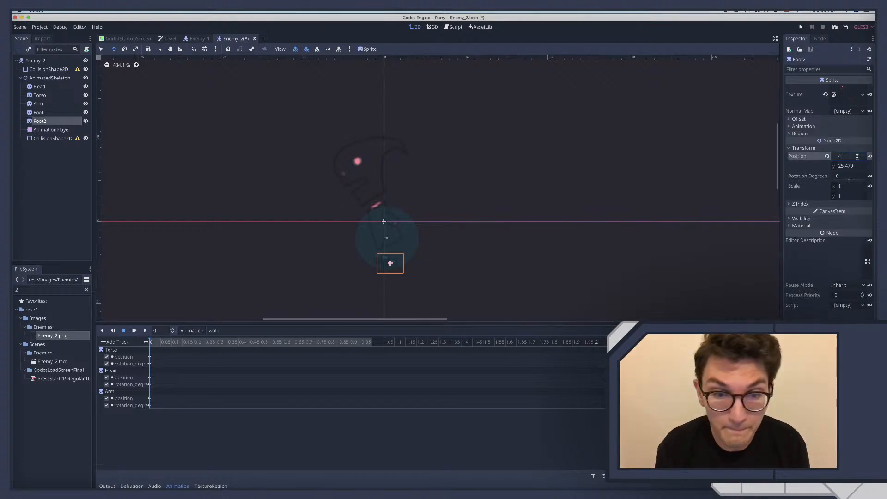
{"action": "key", "text": "Tab"}
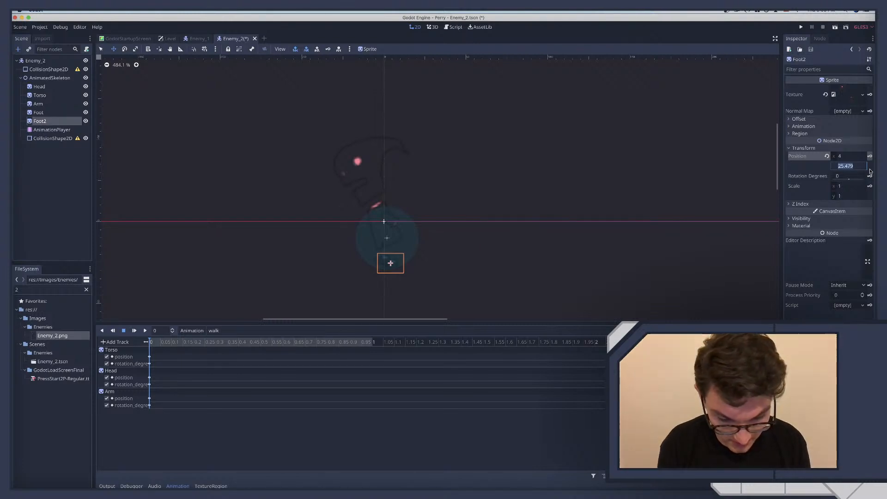
{"action": "type", "text": "25"}
{"action": "key", "text": "Return"}
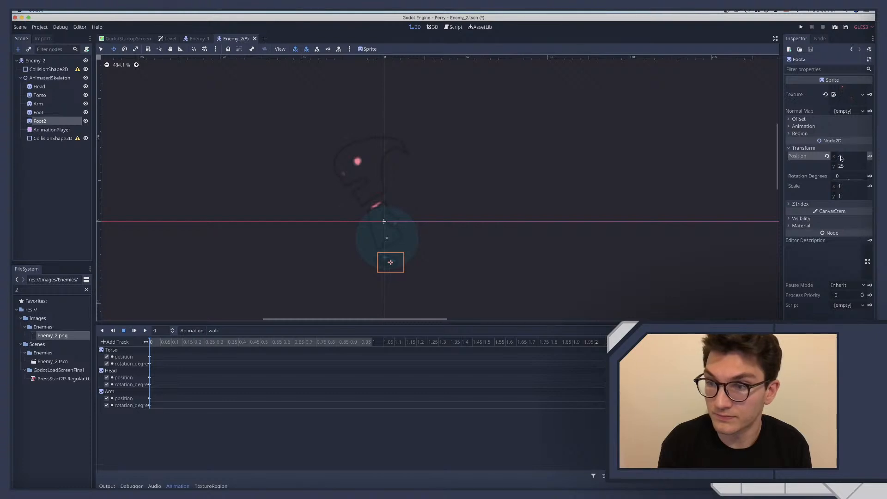
Set Foot2's y position to 26
{"action": "left_click", "coordinate": [853, 165]}
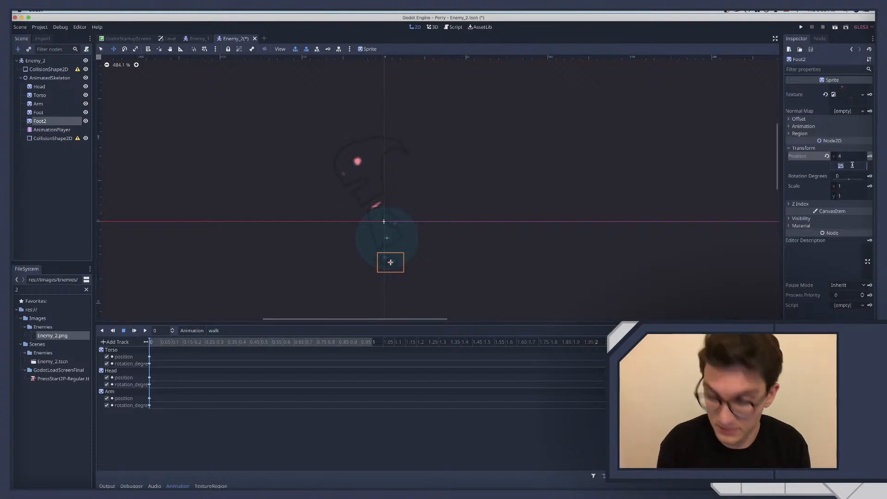
{"action": "type", "text": "26"}
{"action": "key", "text": "Return"}
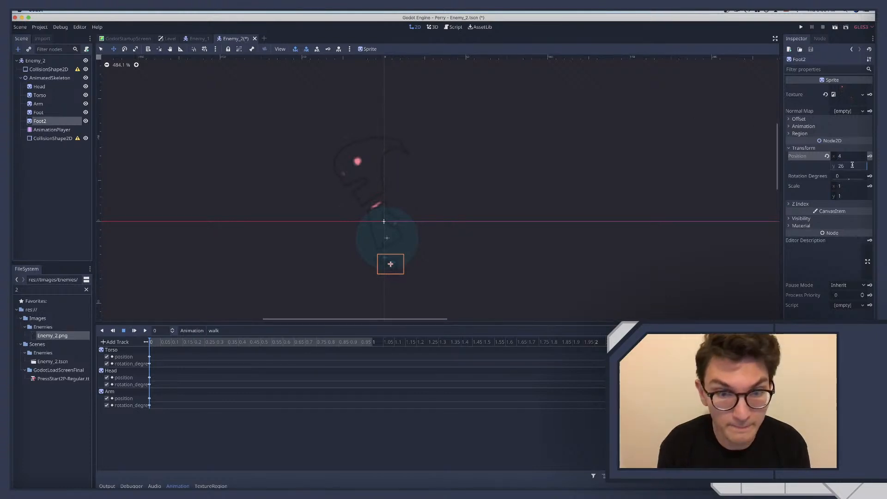
Select the skeleton's Foot sprite on its own
{"action": "left_click", "coordinate": [81, 113]}
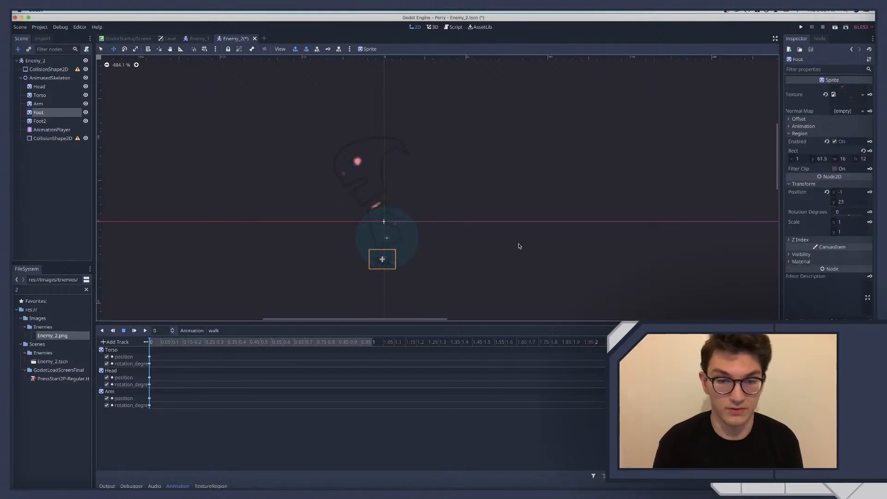
{"action": "left_click", "coordinate": [445, 255]}
{"action": "scroll", "coordinate": [425, 259], "scroll_direction": "down", "scroll_amount": 2}
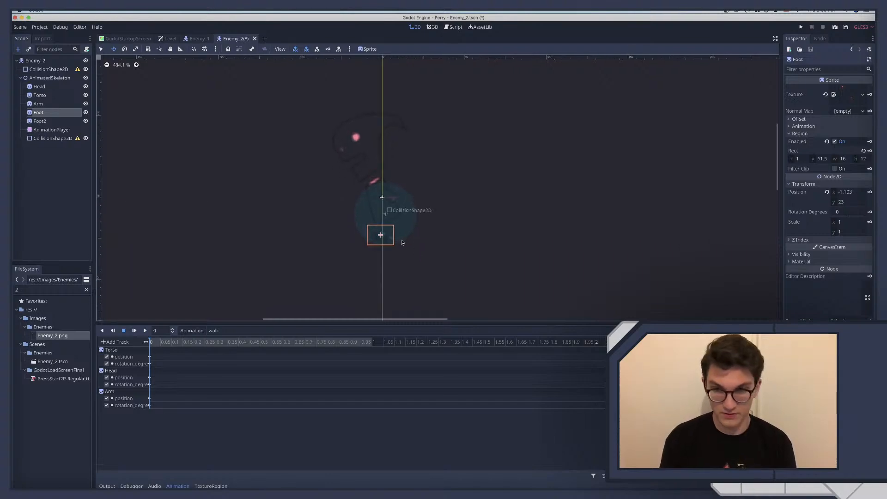
Switch to the browser to study the character's walk in the Paper Mario YouTube video, and return to Godot
{"action": "key", "text": "ctrl+Right"}
{"action": "key", "text": "ctrl+Right"}
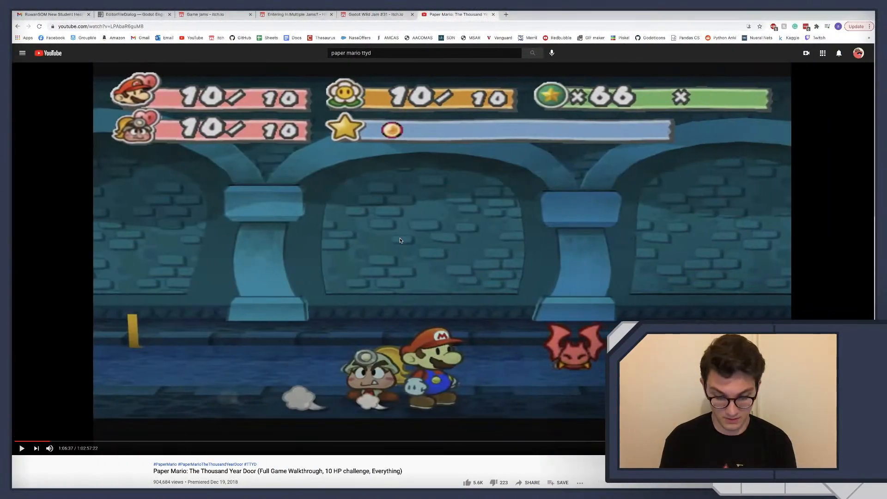
{"action": "key", "text": "Left"}
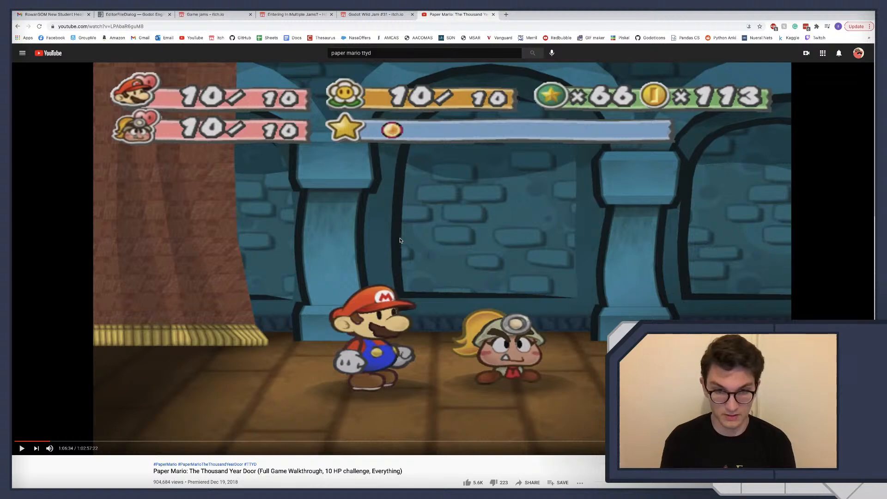
{"action": "key", "text": "Right"}
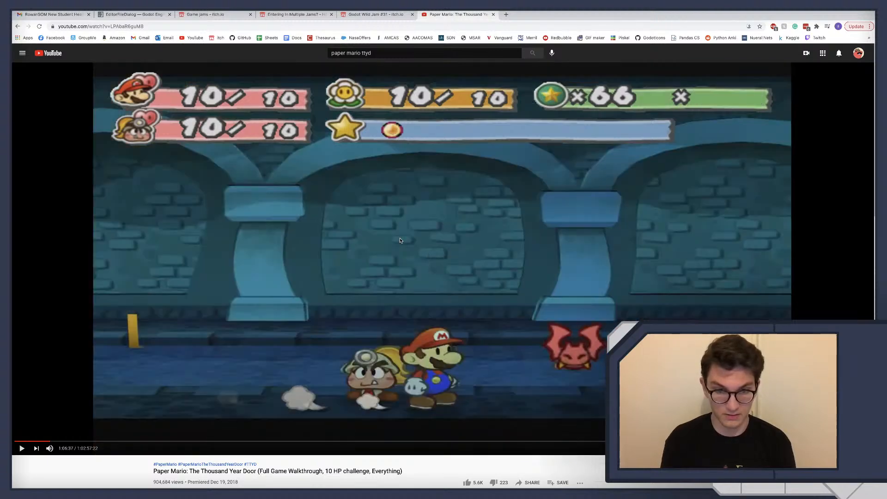
{"action": "key", "text": "space"}
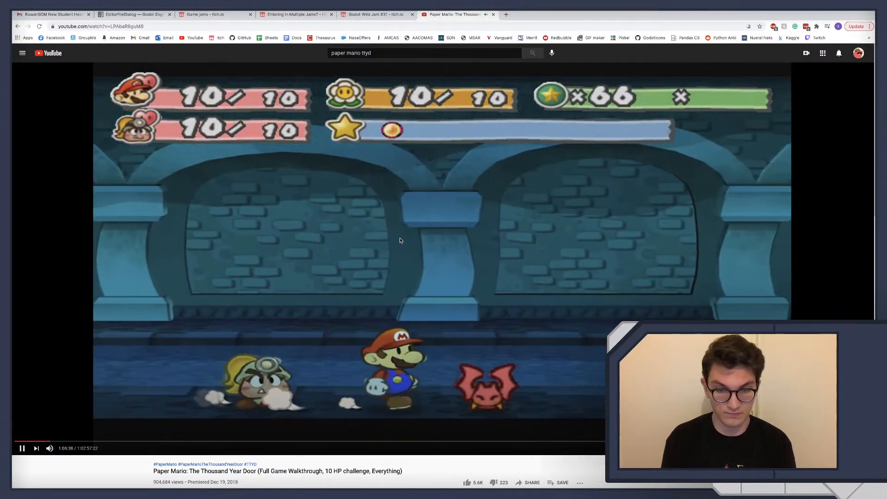
{"action": "key", "text": "space"}
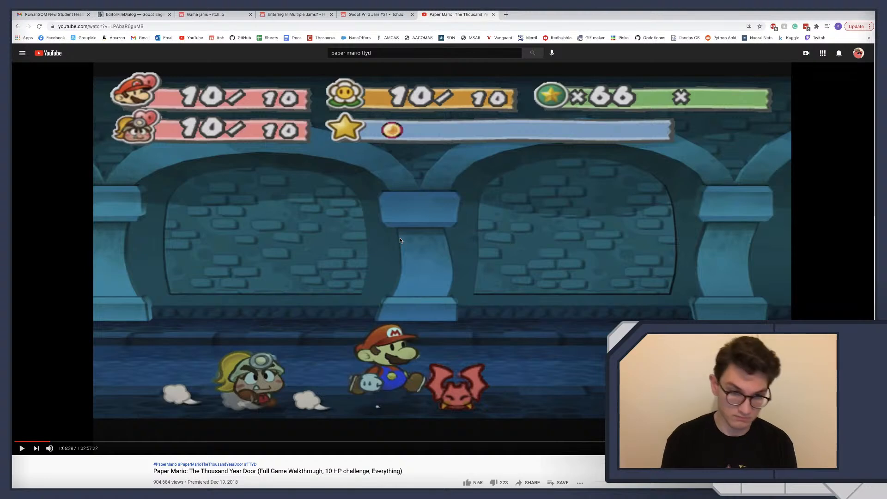
{"action": "key", "text": "ctrl+Left"}
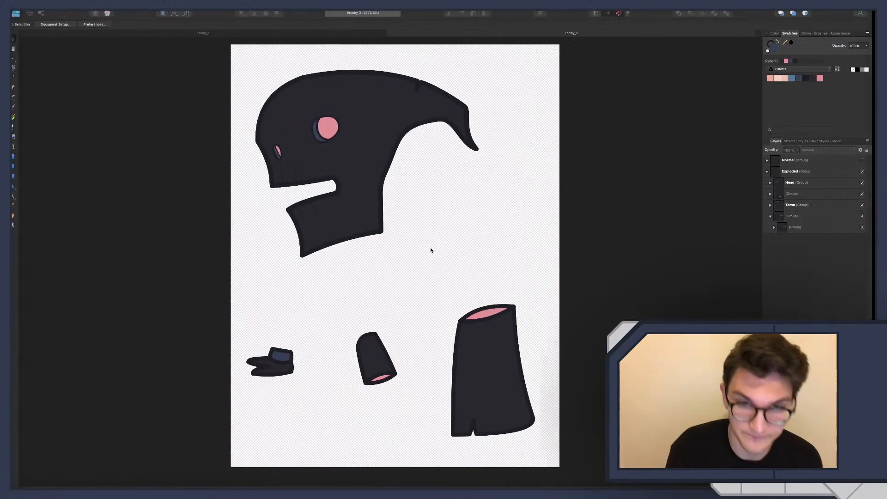
{"action": "key", "text": "ctrl+Left"}
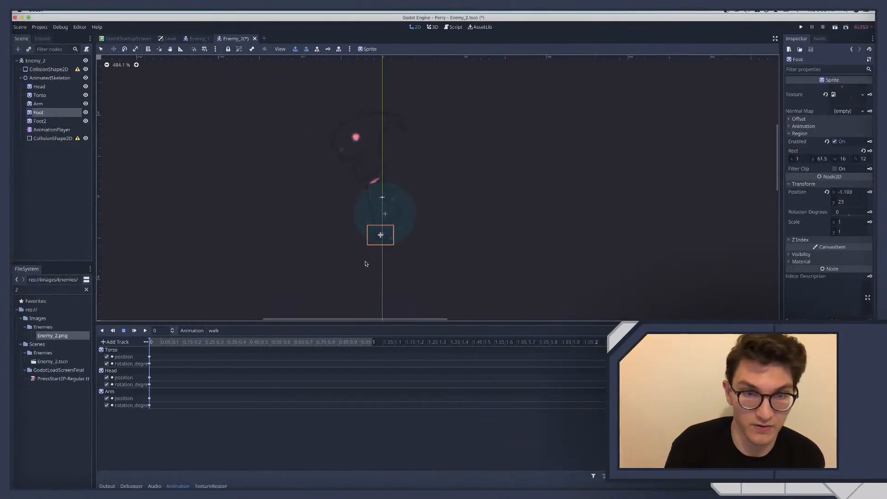
Go back to the Paper Mario video in the browser and replay the walking section from a few seconds earlier
{"action": "key", "text": "ctrl+Right"}
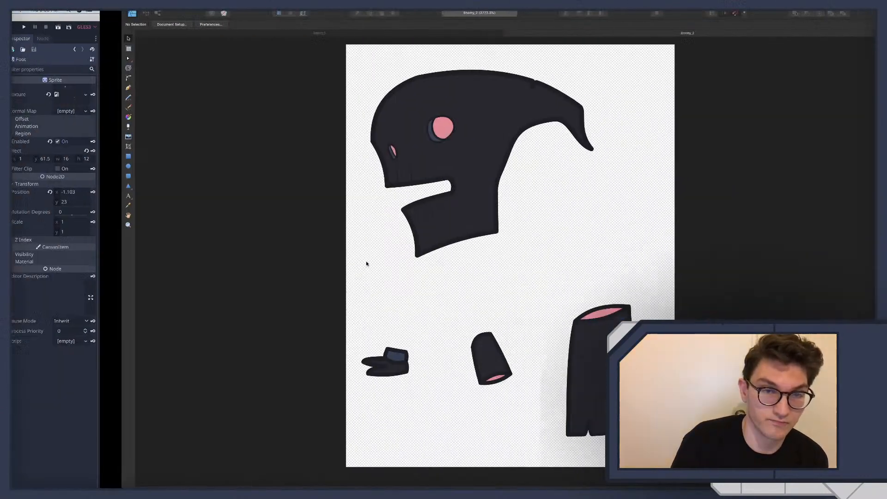
{"action": "key", "text": "ctrl+Right"}
{"action": "key", "text": "space"}
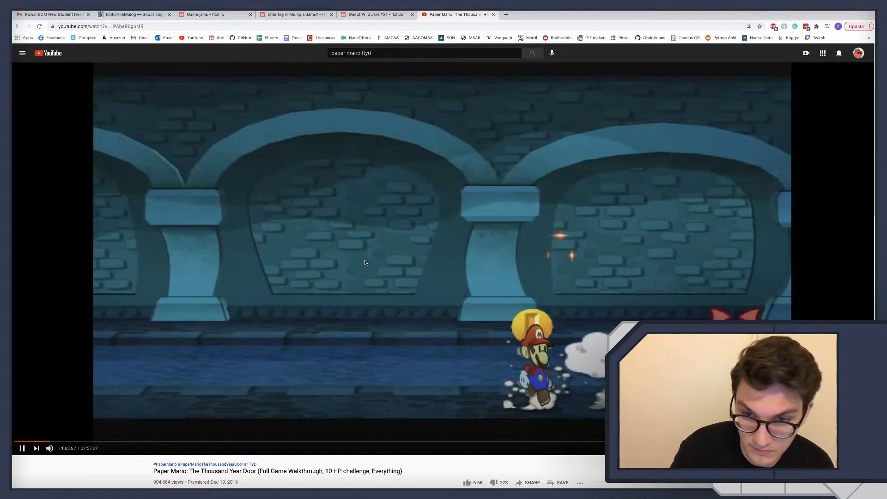
{"action": "key", "text": "space"}
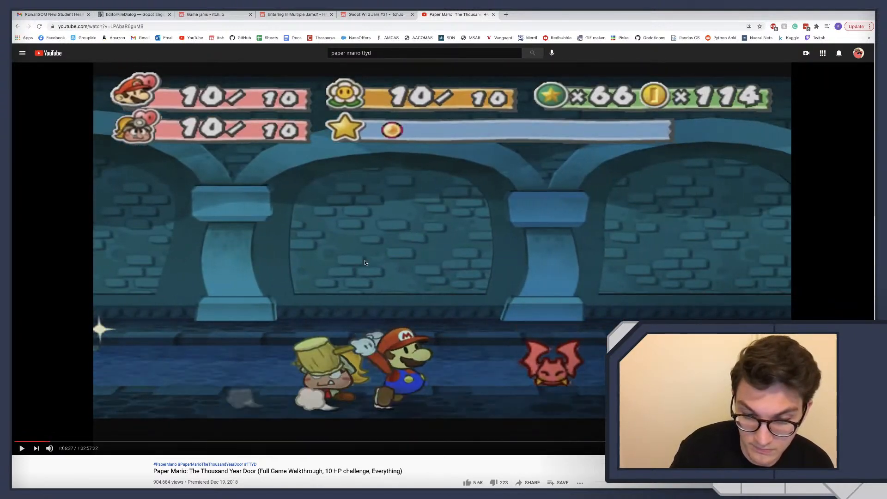
{"action": "key", "text": "Left"}
{"action": "key", "text": "space"}
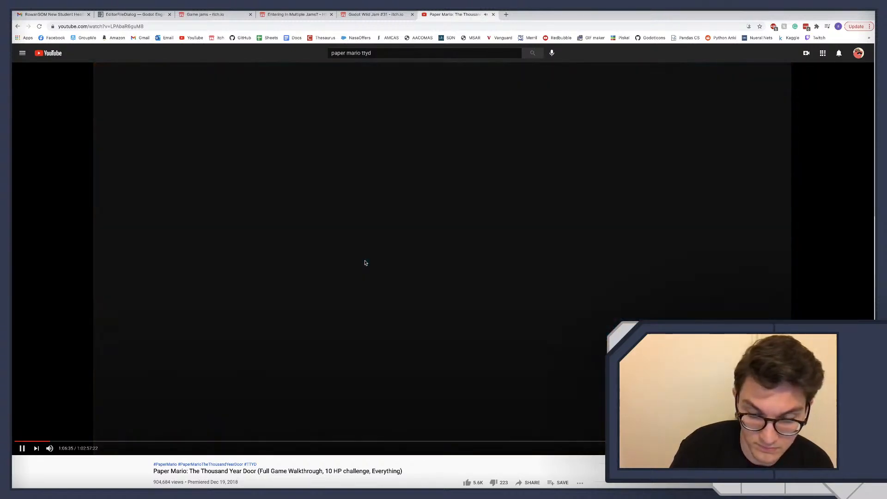
Pause the video, adjust its playback speed and briefly resume it
{"action": "key", "text": "space"}
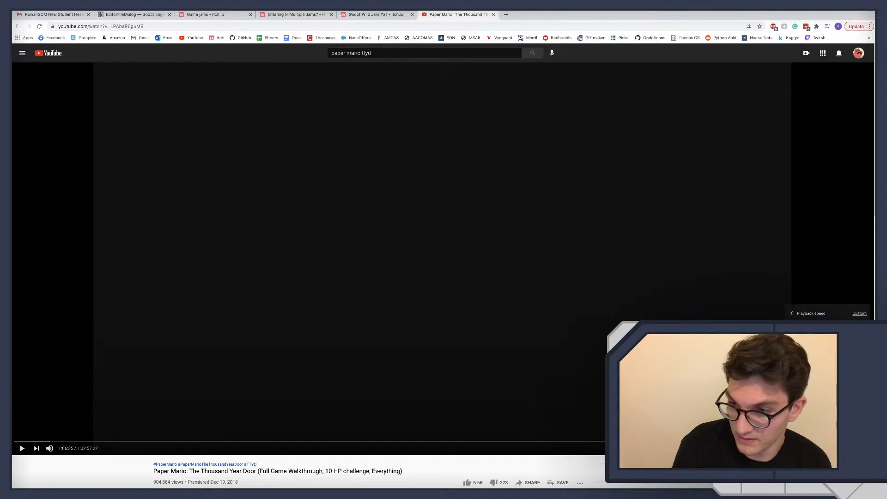
{"action": "left_click", "coordinate": [825, 344]}
{"action": "left_click", "coordinate": [587, 372]}
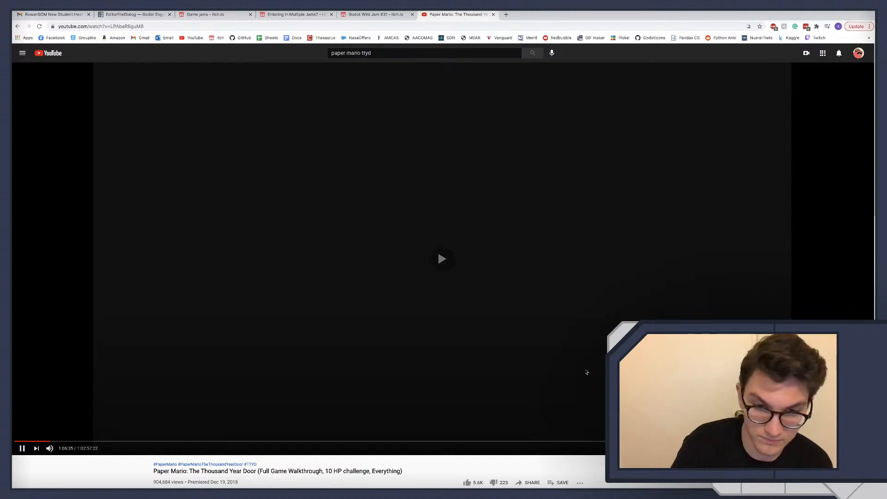
{"action": "left_click", "coordinate": [586, 372]}
Search Google for "paper mario ttyd walk cycle" in a new browser tab
{"action": "key", "text": "ctrl+t"}
{"action": "type", "text": "pap"}
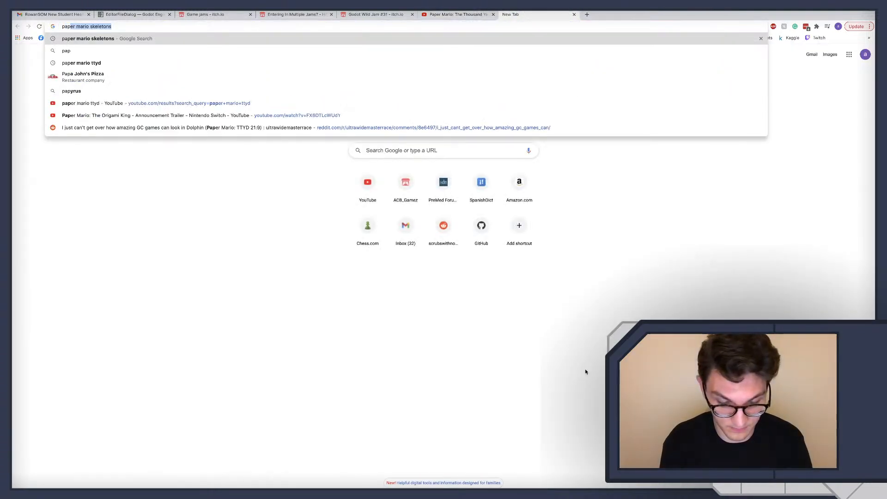
{"action": "type", "text": "er mario tty"}
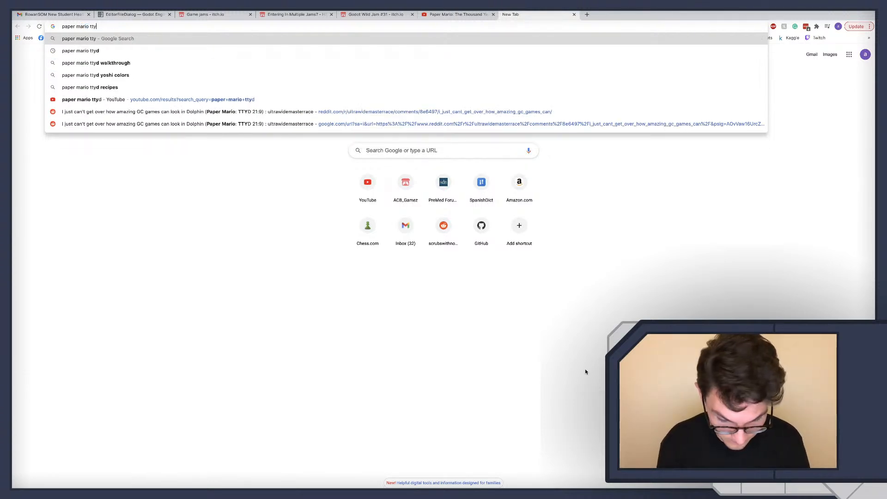
{"action": "type", "text": "d walk cycle"}
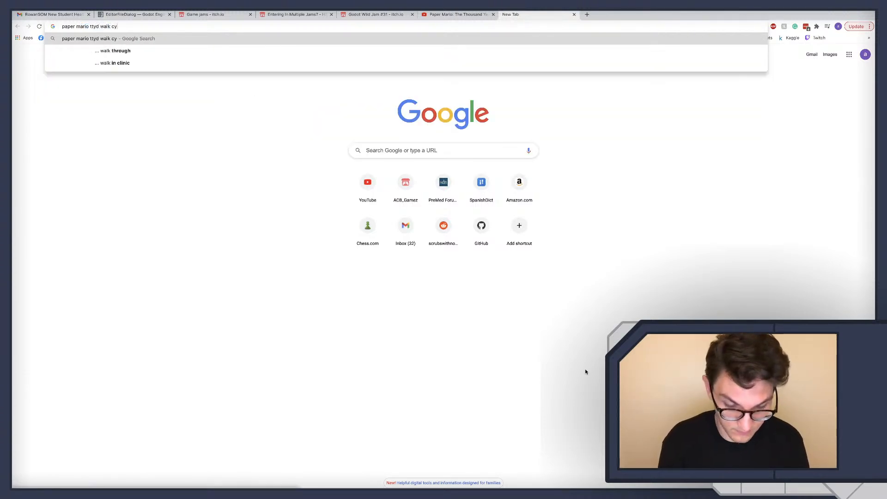
{"action": "key", "text": "Return"}
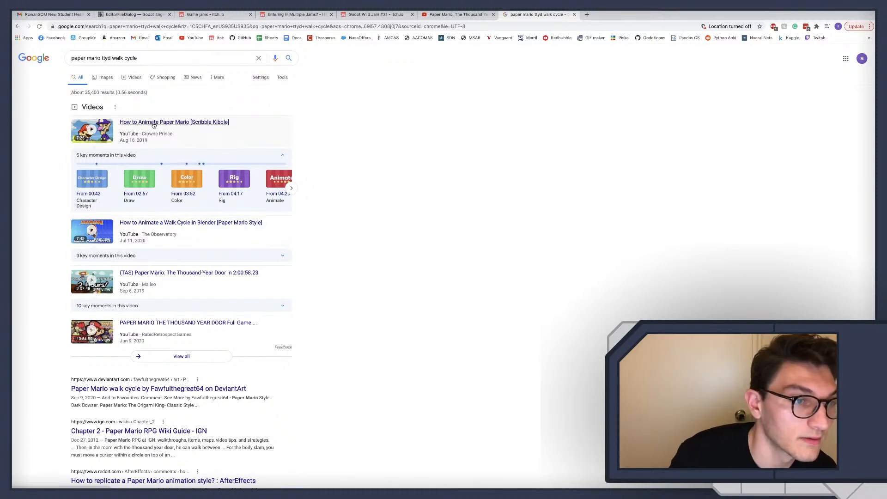
Open the DeviantArt result for the Paper Mario walk cycle
{"action": "scroll", "coordinate": [90, 289], "scroll_direction": "down", "scroll_amount": 1}
{"action": "scroll", "coordinate": [90, 289], "scroll_direction": "down", "scroll_amount": 1}
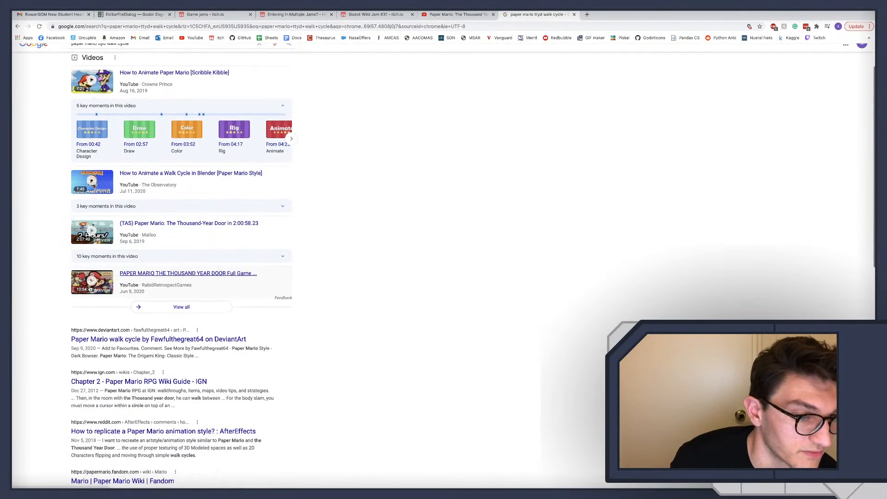
{"action": "left_click", "coordinate": [154, 341]}
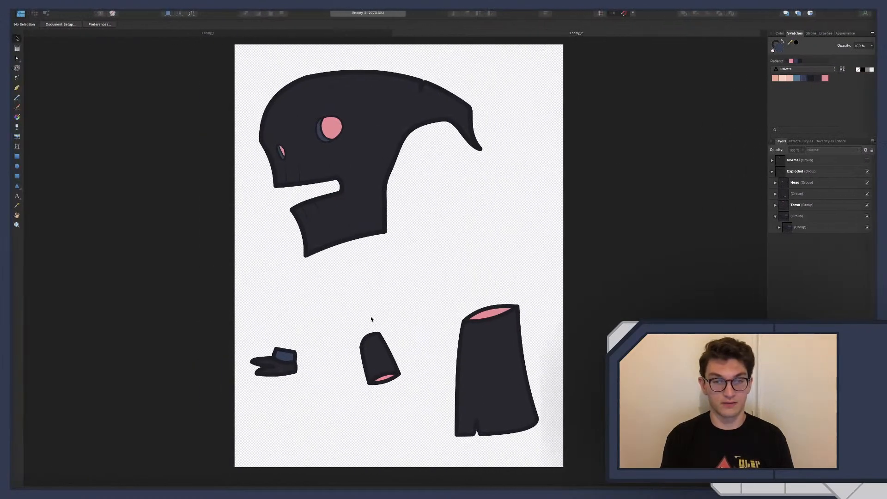
Return to Godot and insert keys for Foot and Foot2 at time 0 of the walk animation, creating their position and rotation tracks
{"action": "key", "text": "ctrl+Left"}
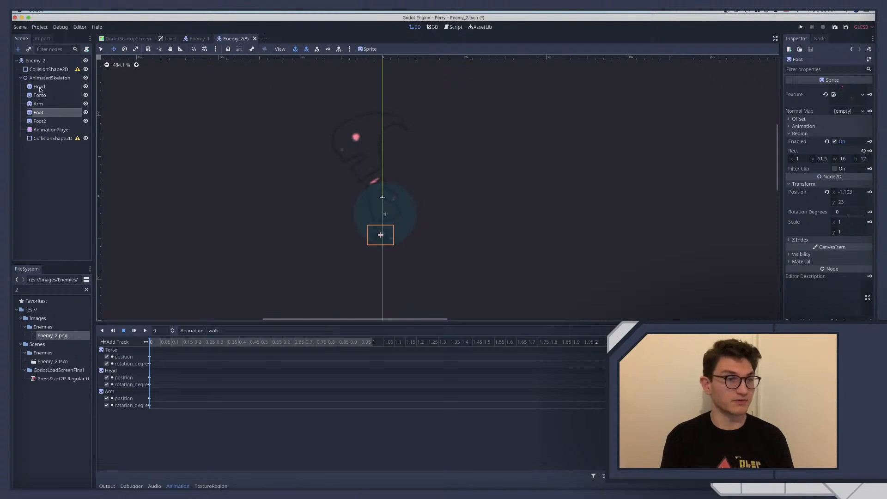
{"action": "left_click", "coordinate": [38, 121], "text": "shift"}
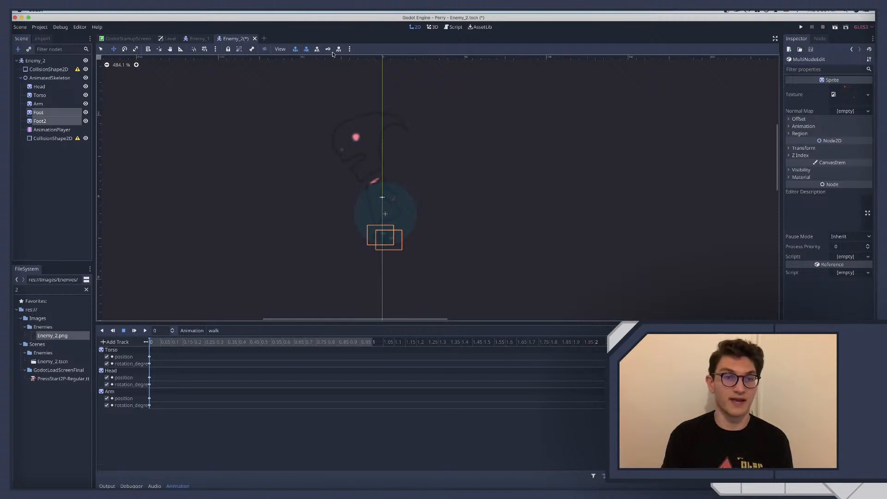
{"action": "left_click", "coordinate": [328, 50]}
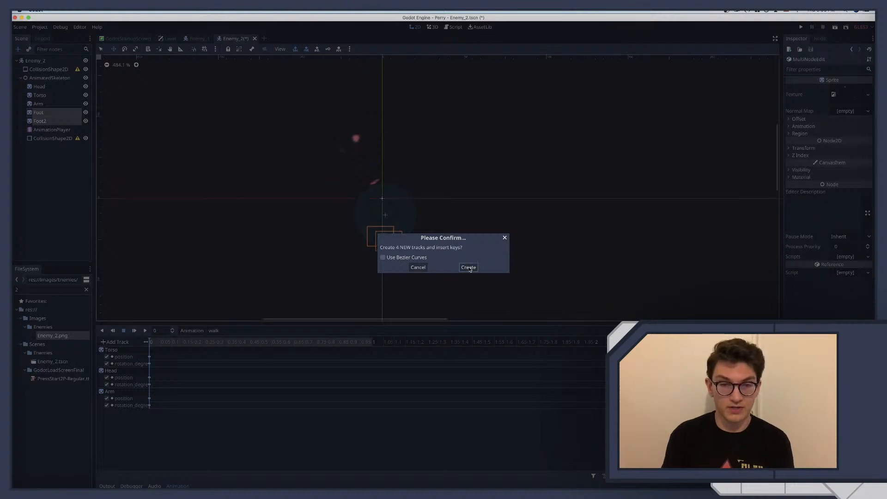
{"action": "left_click", "coordinate": [468, 268]}
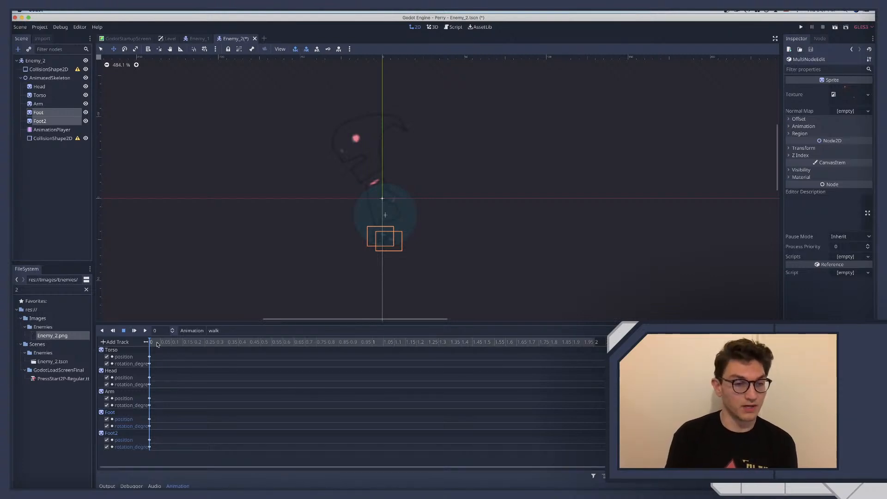
Move the walk animation's playhead to 0.25 seconds and deselect both feet
{"action": "left_click", "coordinate": [204, 342]}
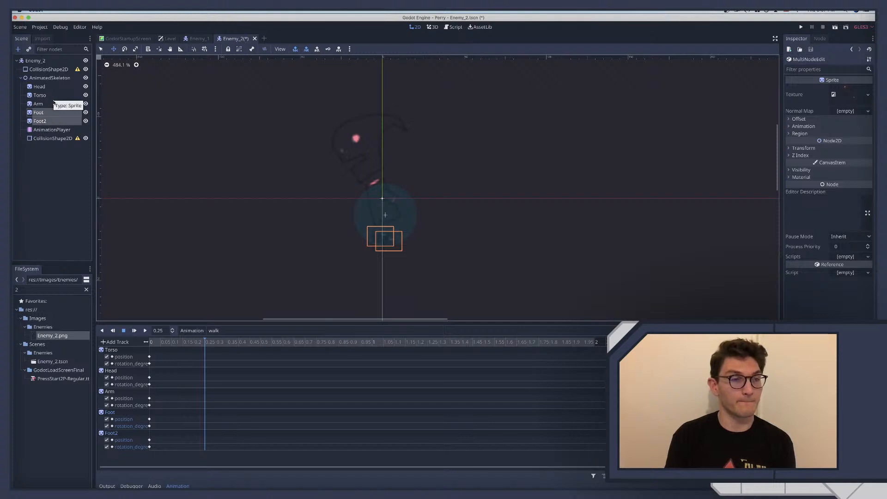
{"action": "left_click", "coordinate": [51, 182]}
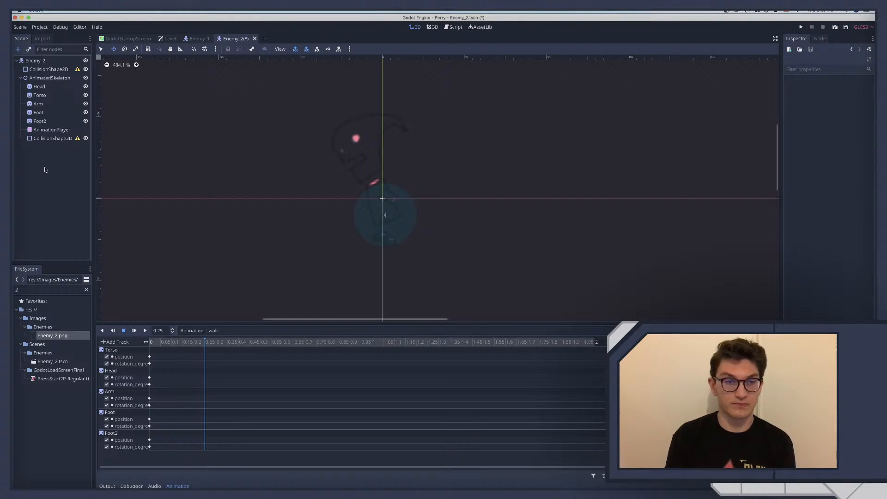
Compare the Head and Torso sprites' placement and transform values, leaving nothing selected
{"action": "left_click", "coordinate": [40, 87]}
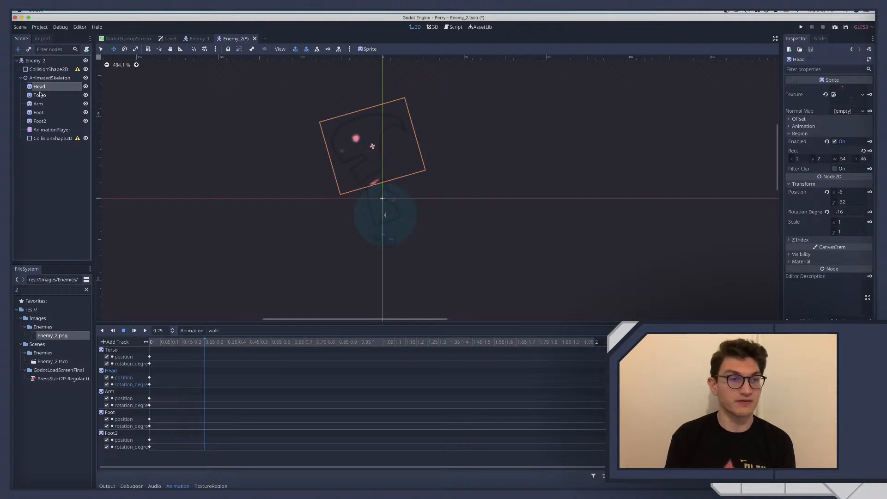
{"action": "left_click", "coordinate": [39, 95]}
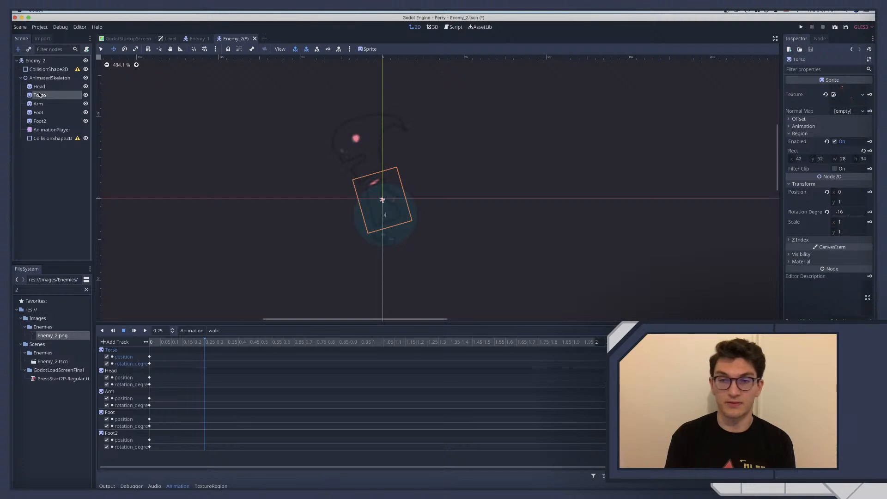
{"action": "left_click", "coordinate": [40, 88]}
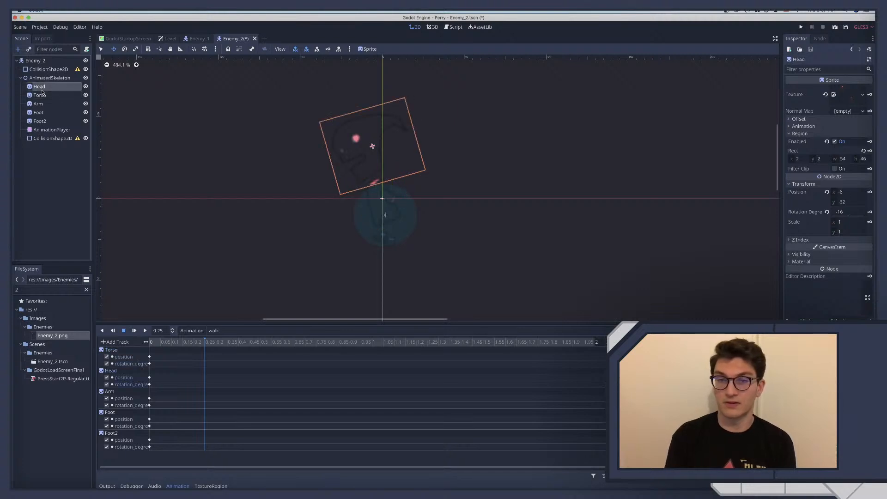
{"action": "left_click", "coordinate": [43, 95]}
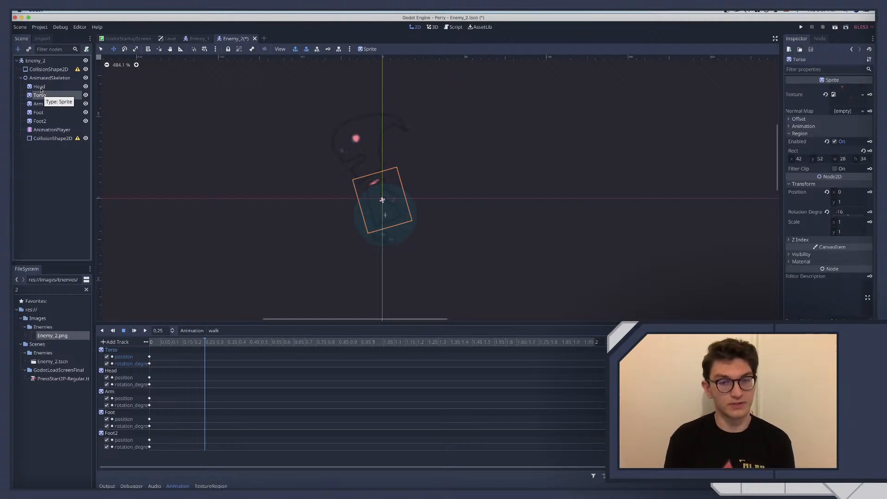
{"action": "left_click", "coordinate": [40, 87], "text": "shift"}
{"action": "left_click", "coordinate": [47, 172]}
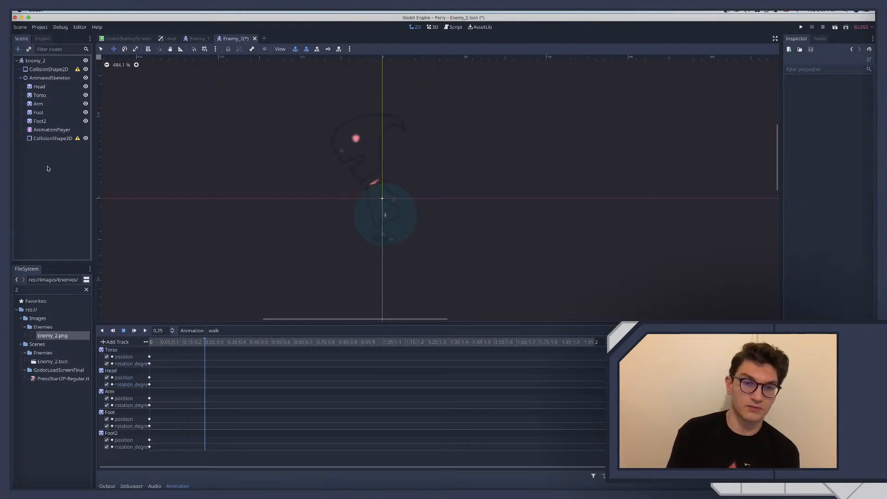
Duplicate the time 0 keys of all body-part tracks at 0.25 seconds and return the playhead to 0
{"action": "scroll", "coordinate": [101, 261], "scroll_direction": "up", "scroll_amount": 2}
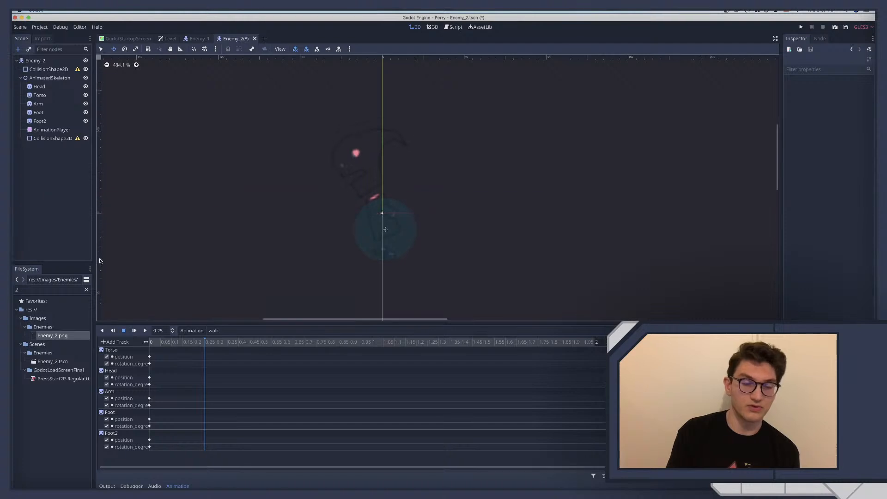
{"action": "scroll", "coordinate": [173, 242], "scroll_direction": "down", "scroll_amount": 1}
{"action": "scroll", "coordinate": [173, 241], "scroll_direction": "right", "scroll_amount": 1}
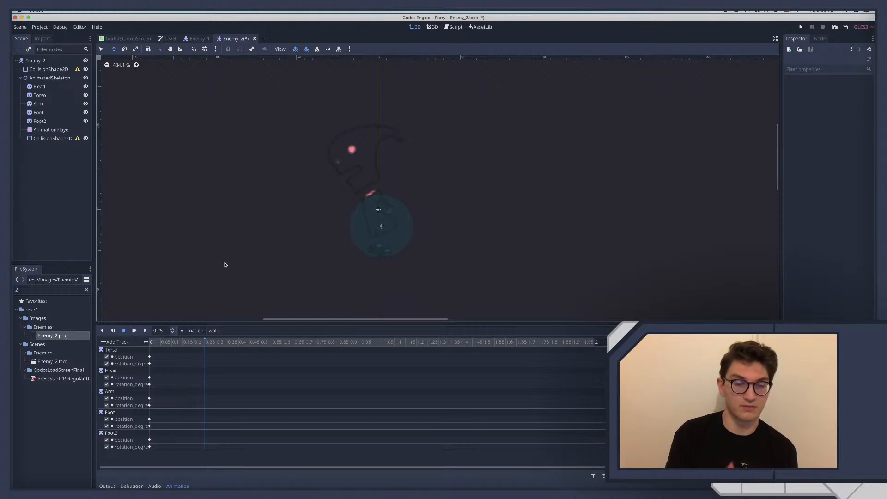
{"action": "left_click_drag", "start_coordinate": [147, 354], "coordinate": [165, 459]}
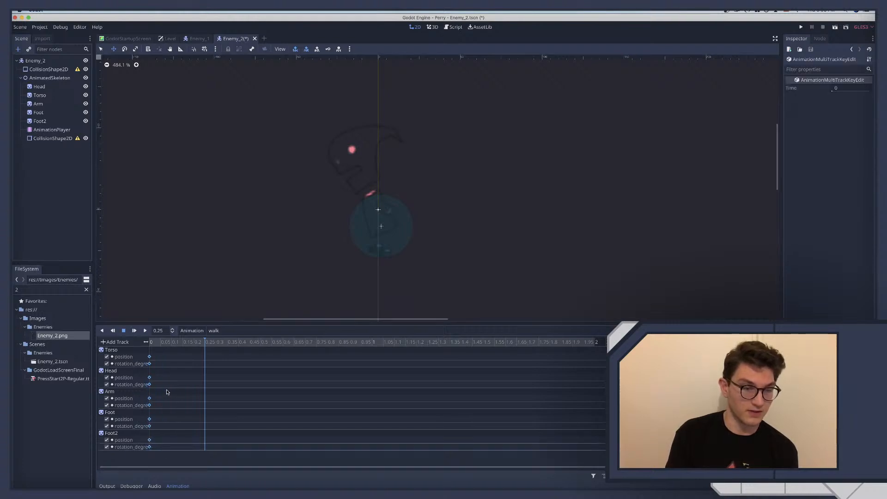
{"action": "right_click", "coordinate": [201, 379]}
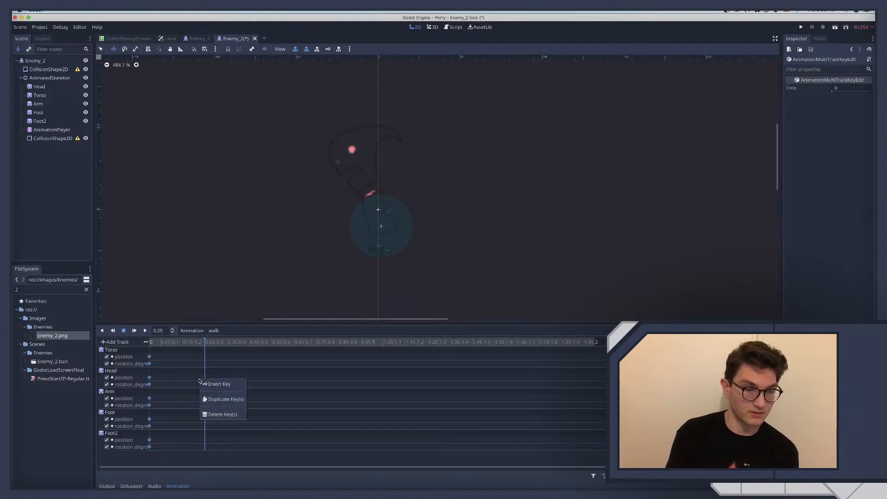
{"action": "left_click", "coordinate": [223, 396]}
{"action": "left_click", "coordinate": [150, 342]}
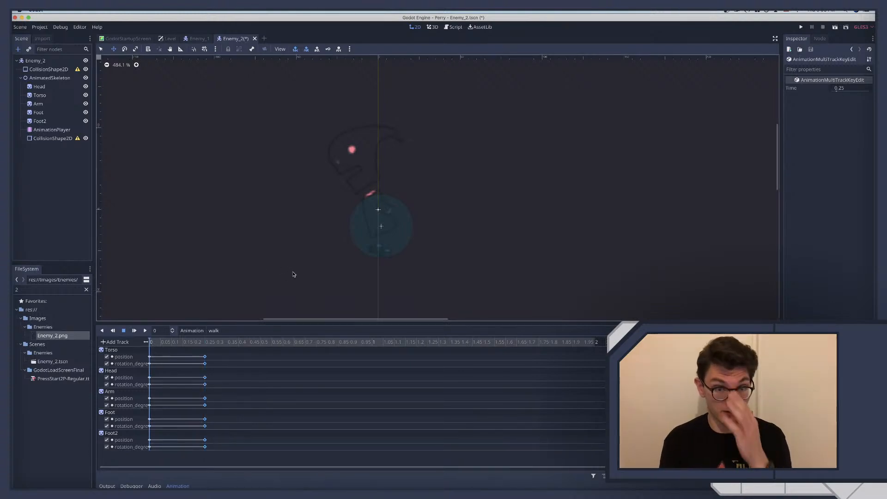
Examine the Paper Mario walk cycle reference in the browser and return to Godot
{"action": "scroll", "coordinate": [293, 275], "scroll_direction": "down", "scroll_amount": 3}
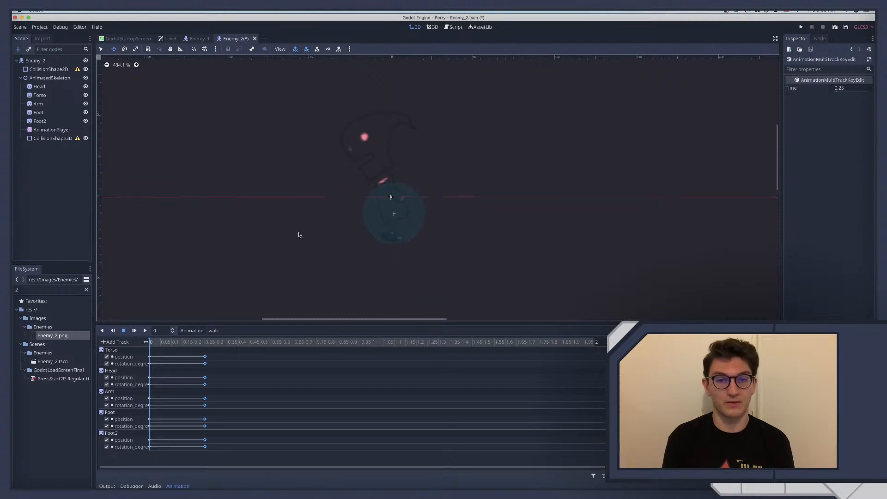
{"action": "key", "text": "ctrl+Right"}
{"action": "key", "text": "ctrl+Right"}
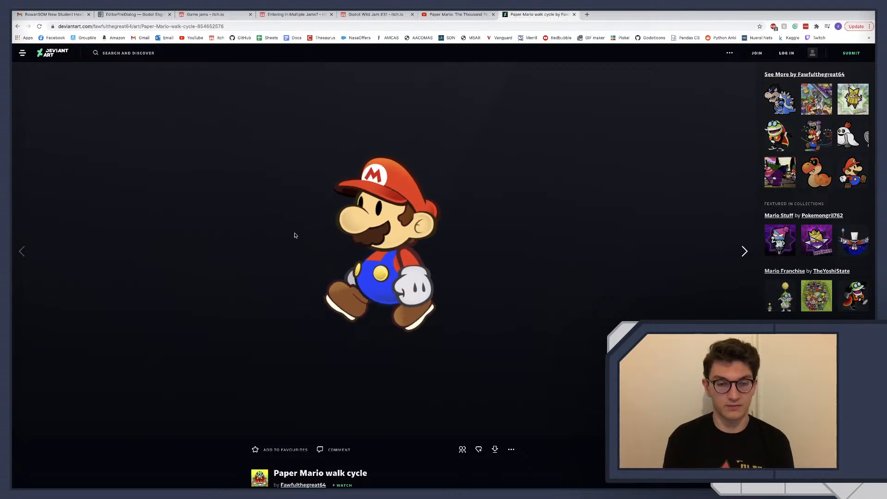
{"action": "key", "text": "ctrl+Left"}
{"action": "key", "text": "ctrl+Left"}
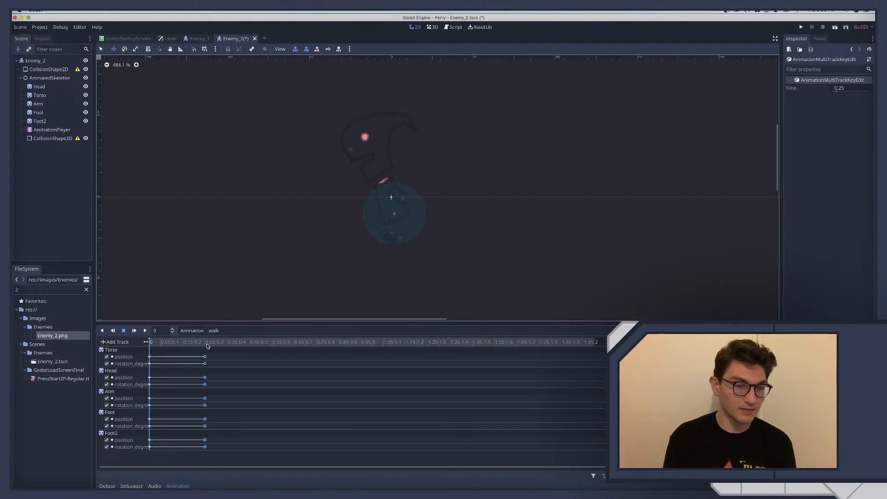
Duplicate the 0.25-second keys of all body-part tracks at 0.75 seconds
{"action": "left_click", "coordinate": [206, 342]}
{"action": "left_click_drag", "start_coordinate": [207, 344], "coordinate": [307, 344]}
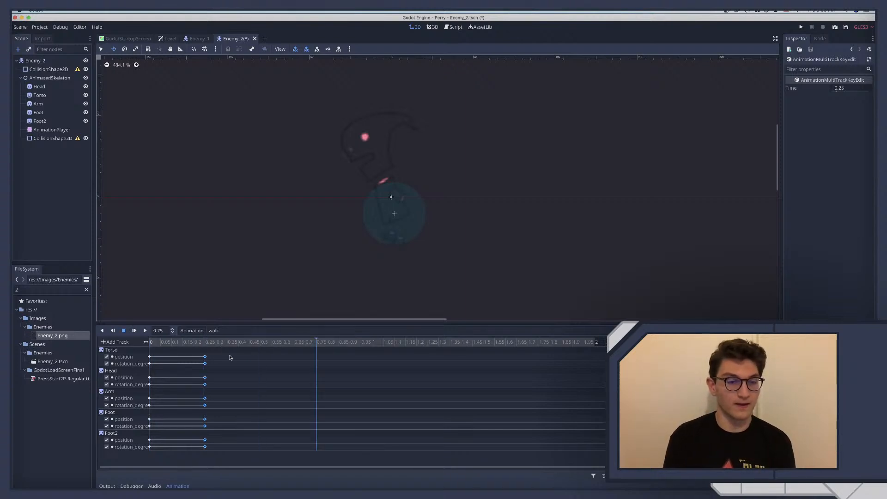
{"action": "left_click_drag", "start_coordinate": [199, 353], "coordinate": [221, 462]}
{"action": "right_click", "coordinate": [206, 420]}
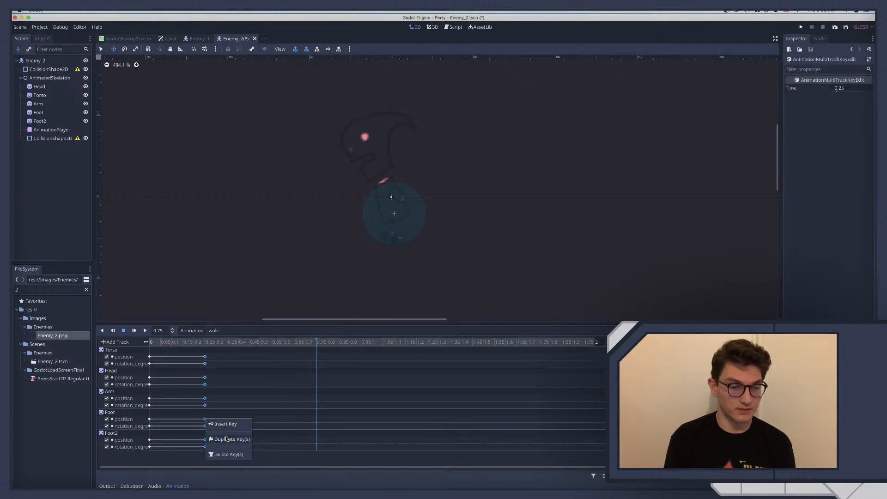
{"action": "left_click", "coordinate": [227, 438]}
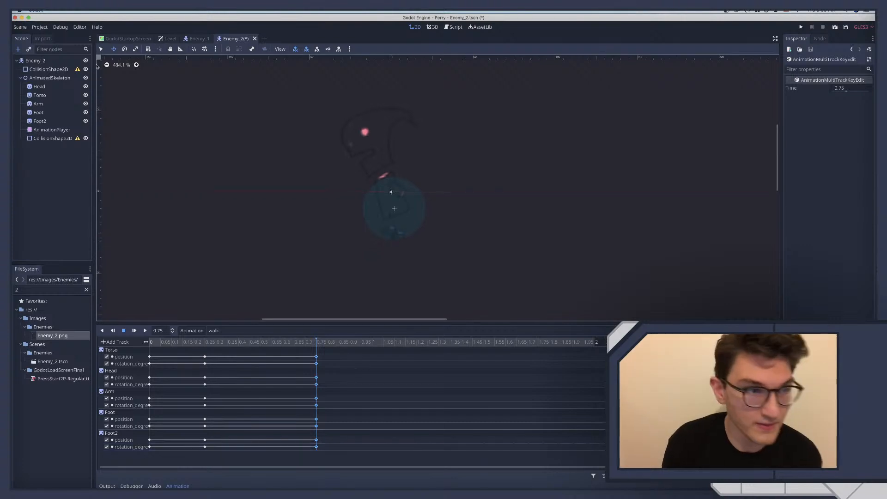
Raise the Head, Torso and Arm together by 8 pixels at 0.75 seconds and key their new placement
{"action": "left_click", "coordinate": [52, 88]}
{"action": "left_click", "coordinate": [49, 92]}
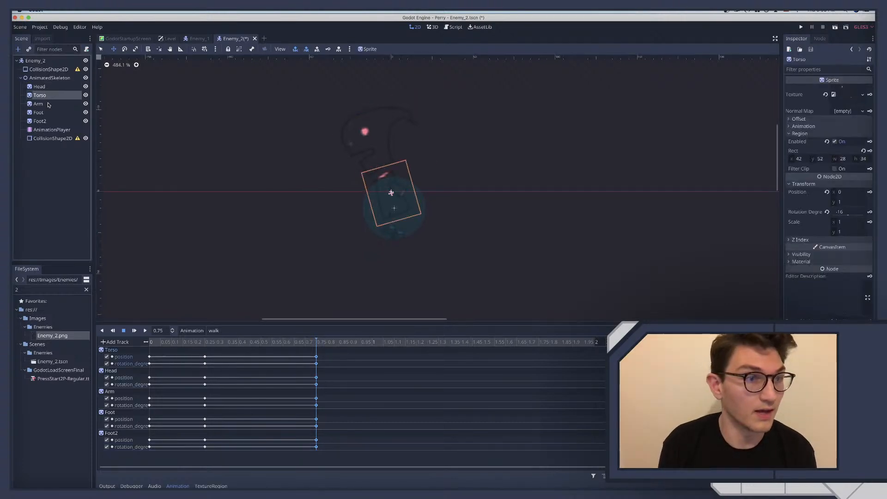
{"action": "left_click", "coordinate": [49, 104]}
{"action": "left_click", "coordinate": [47, 87], "text": "shift"}
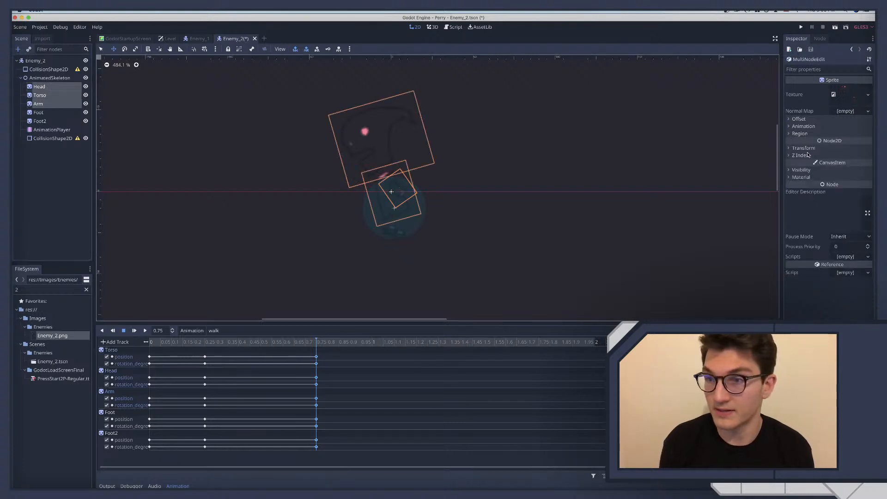
{"action": "key", "text": "Up"}
{"action": "key", "text": "Up"}
{"action": "key", "text": "Up"}
{"action": "key", "text": "Up"}
{"action": "key", "text": "Up"}
{"action": "key", "text": "Up"}
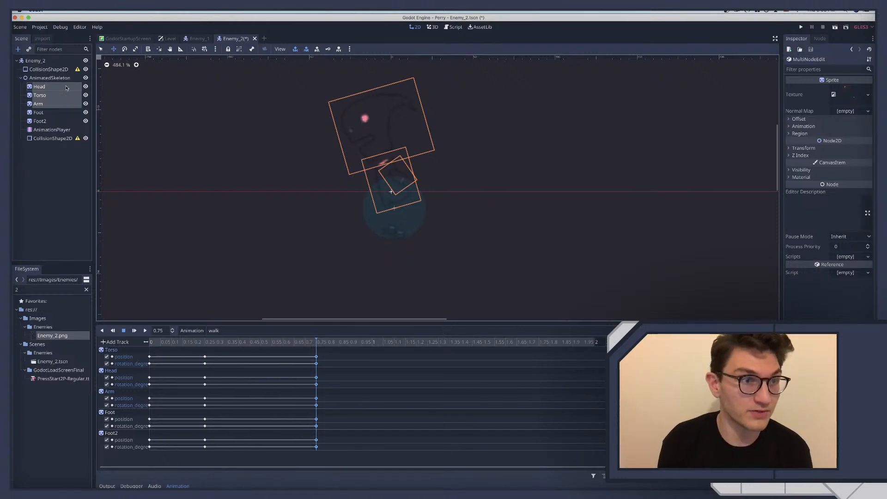
{"action": "left_click", "coordinate": [329, 49]}
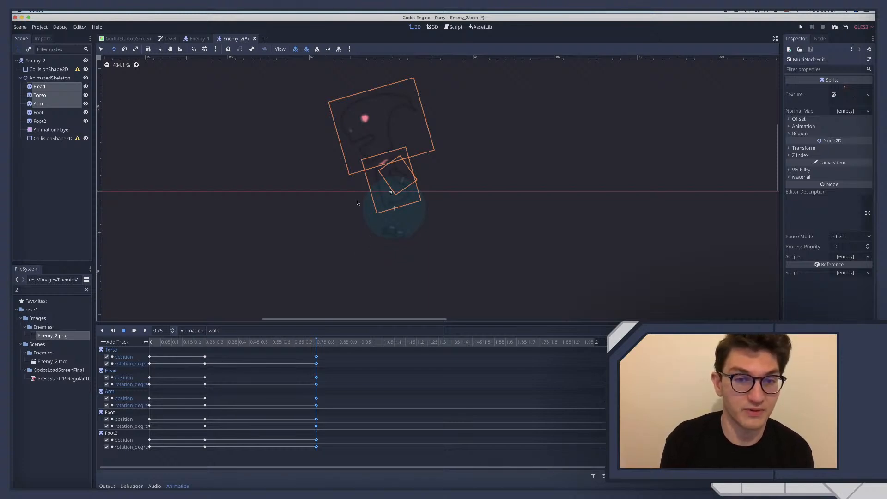
Set the Arm's rotation to -60 degrees at 0.75 seconds and key it
{"action": "left_click", "coordinate": [40, 103]}
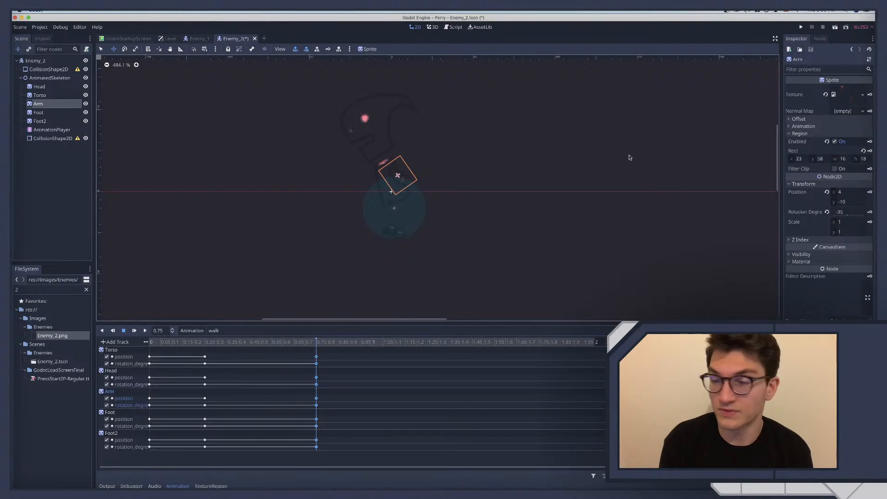
{"action": "left_click_drag", "start_coordinate": [845, 214], "coordinate": [845, 215]}
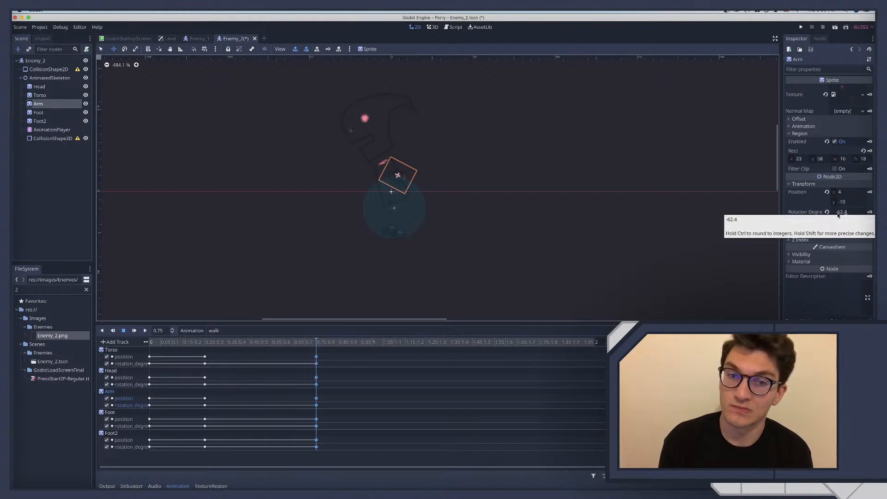
{"action": "left_click", "coordinate": [839, 213]}
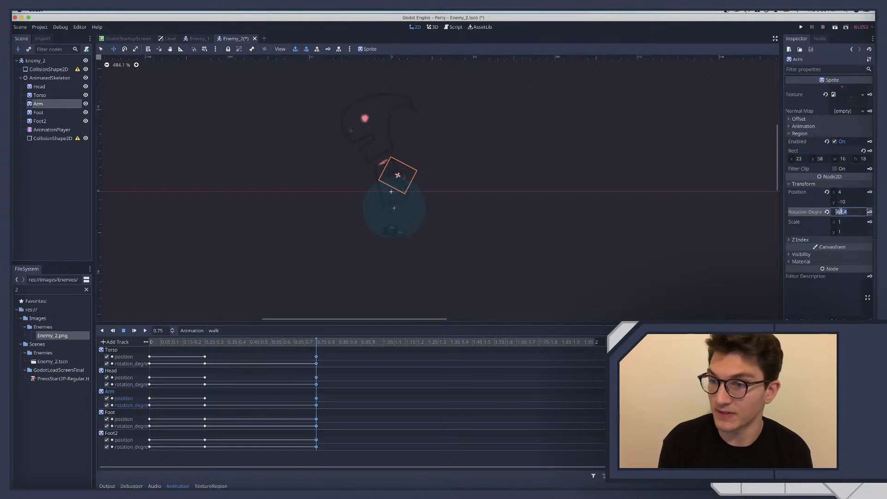
{"action": "type", "text": "-"}
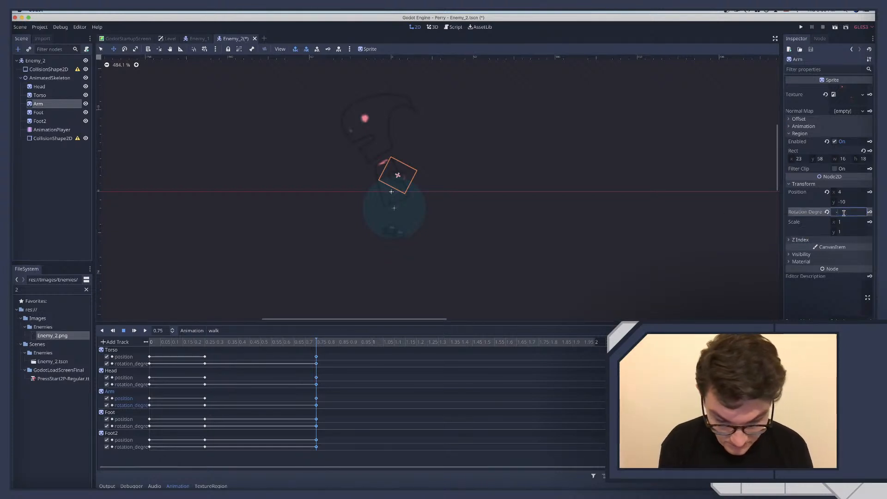
{"action": "type", "text": "60"}
{"action": "key", "text": "Return"}
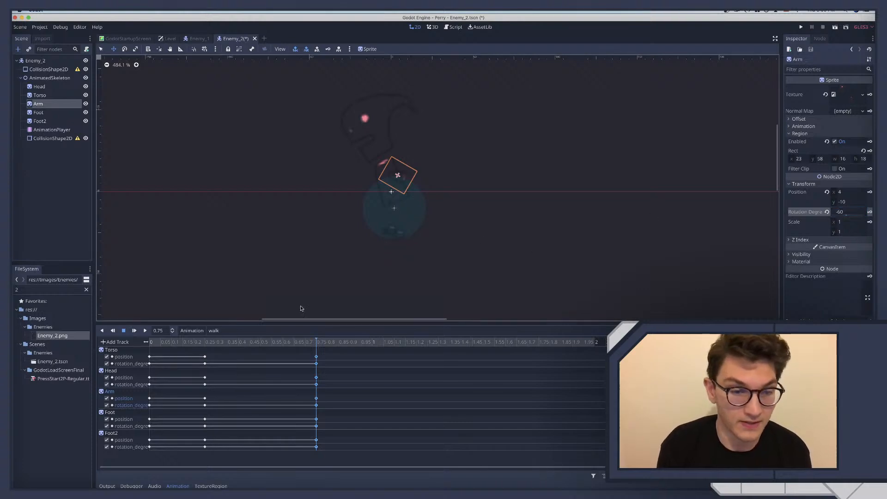
{"action": "left_click", "coordinate": [869, 213]}
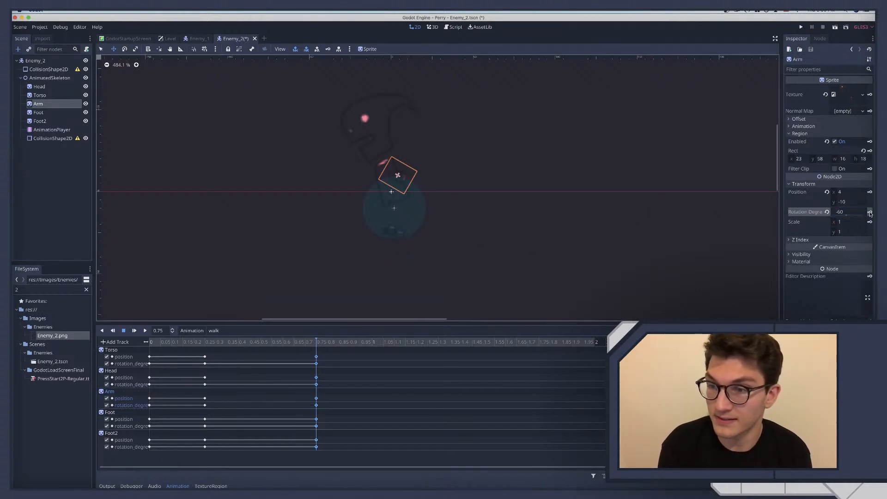
Preview the Arm's motion from 0.25 to 0.75 seconds, set its Y position to -12 at 0.75 seconds and key it
{"action": "left_click", "coordinate": [207, 344]}
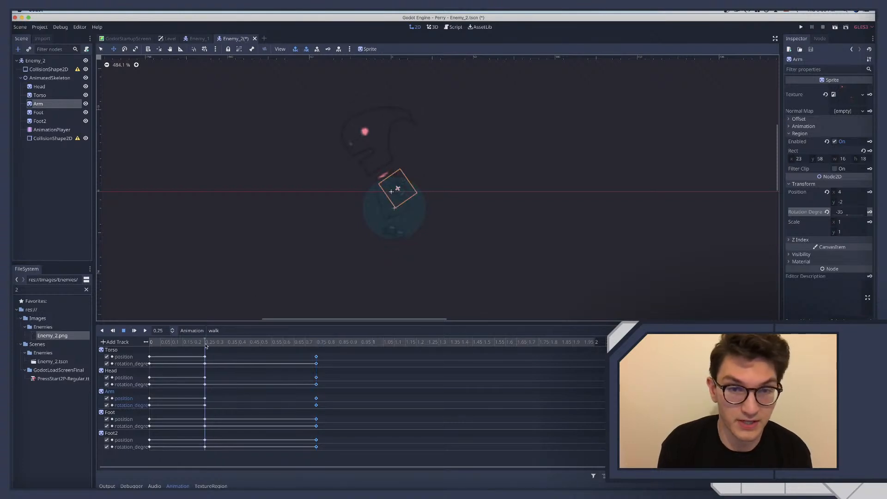
{"action": "left_click_drag", "start_coordinate": [211, 345], "coordinate": [297, 342]}
{"action": "left_click", "coordinate": [851, 202]}
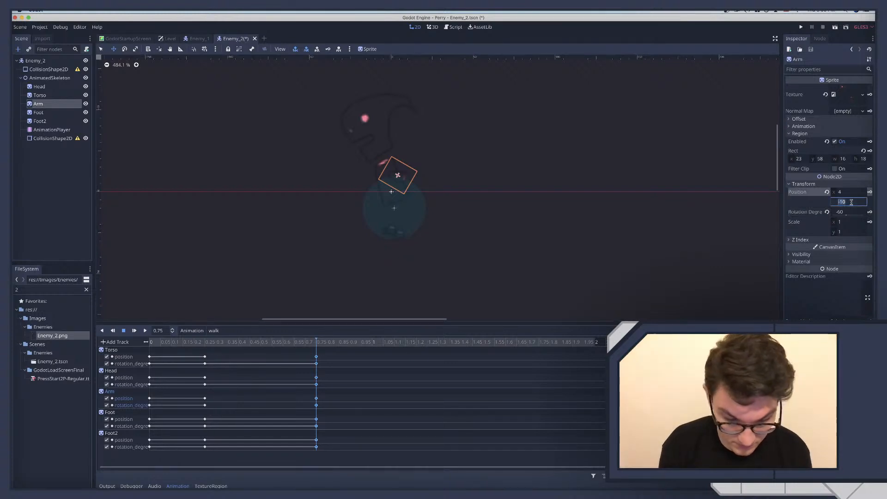
{"action": "type", "text": "-8"}
{"action": "key", "text": "Return"}
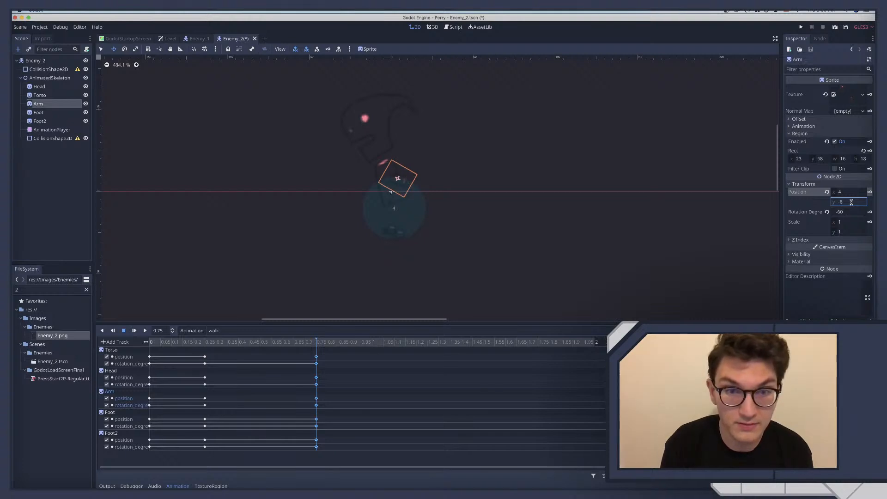
{"action": "left_click", "coordinate": [852, 203]}
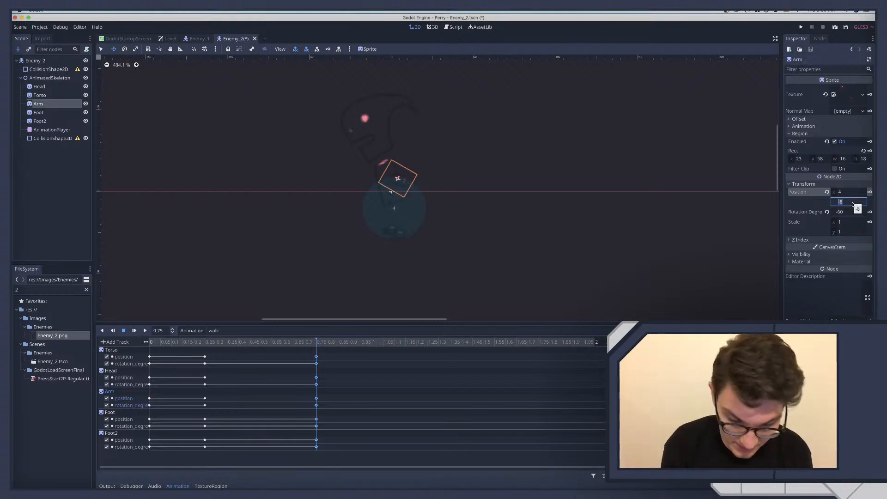
{"action": "type", "text": "-12"}
{"action": "key", "text": "Return"}
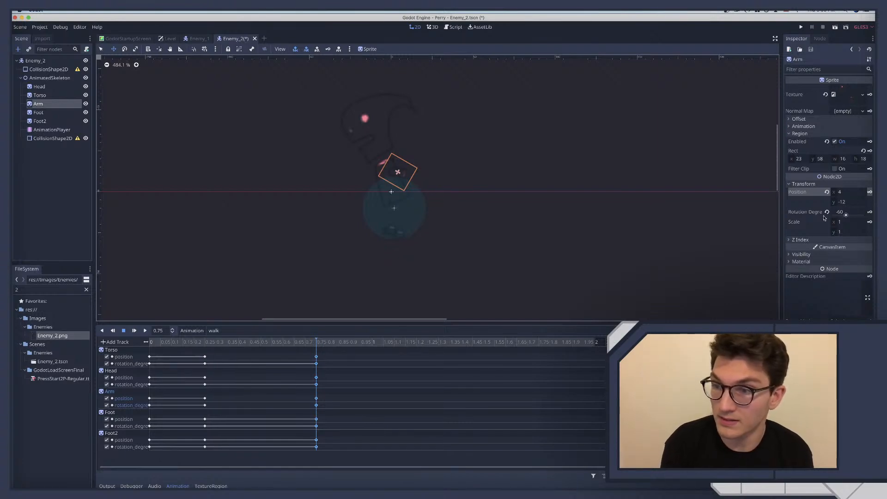
Scrub the walk animation between 0.25 and 0.75 seconds to check the Arm's adjusted motion
{"action": "left_click", "coordinate": [238, 345]}
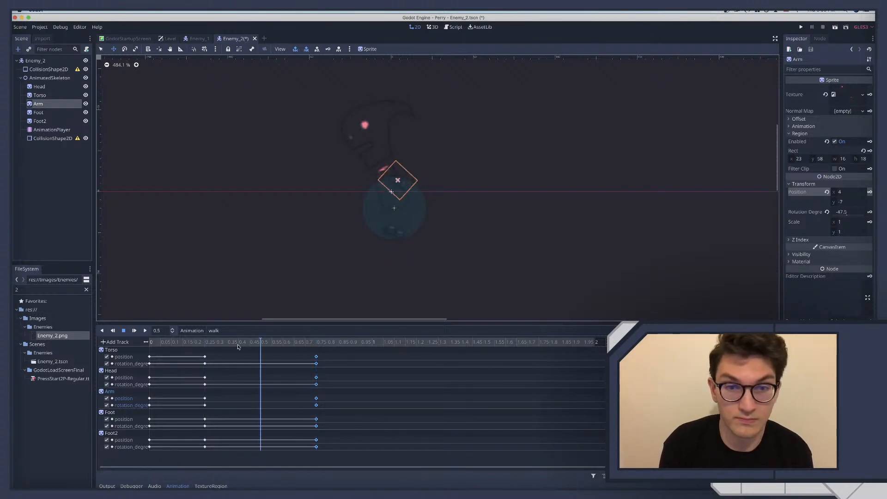
{"action": "left_click", "coordinate": [299, 344]}
{"action": "left_click_drag", "start_coordinate": [301, 345], "coordinate": [246, 341]}
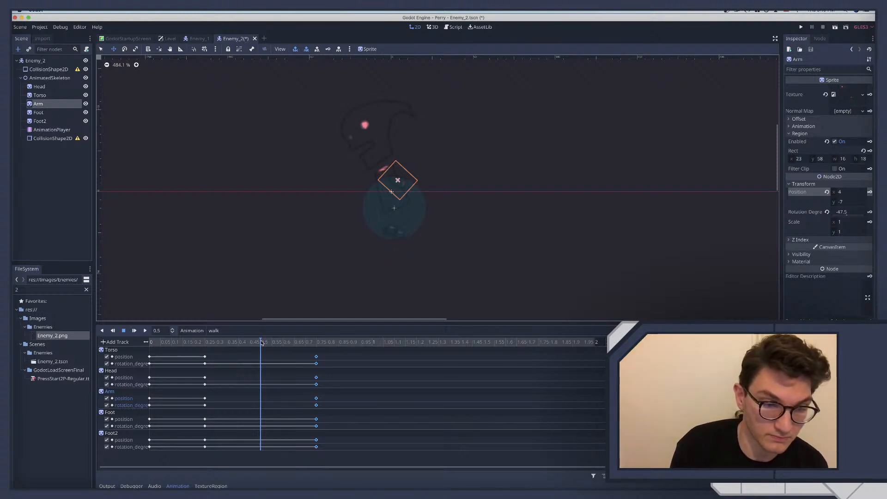
Delete the Torso, Head and Arm position and rotation keys at time 0, keeping both feet's keys
{"action": "left_click_drag", "start_coordinate": [261, 343], "coordinate": [162, 417]}
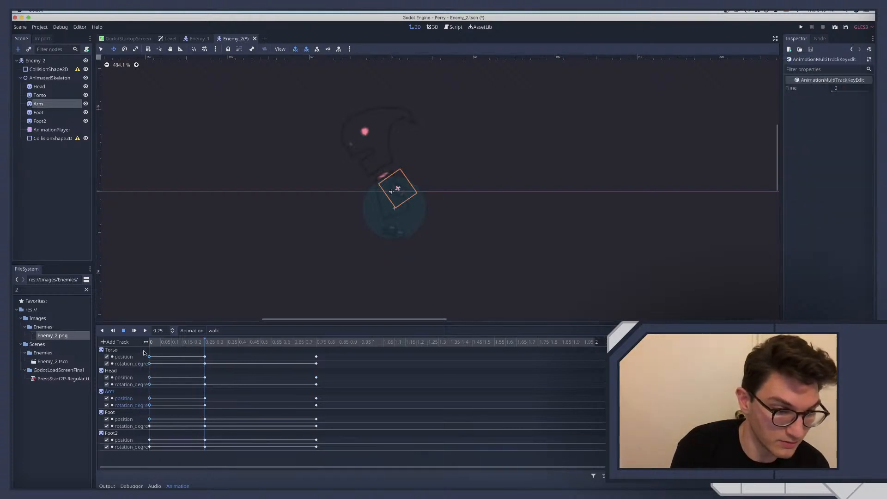
{"action": "left_click_drag", "start_coordinate": [142, 350], "coordinate": [166, 411]}
{"action": "left_click", "coordinate": [168, 363]}
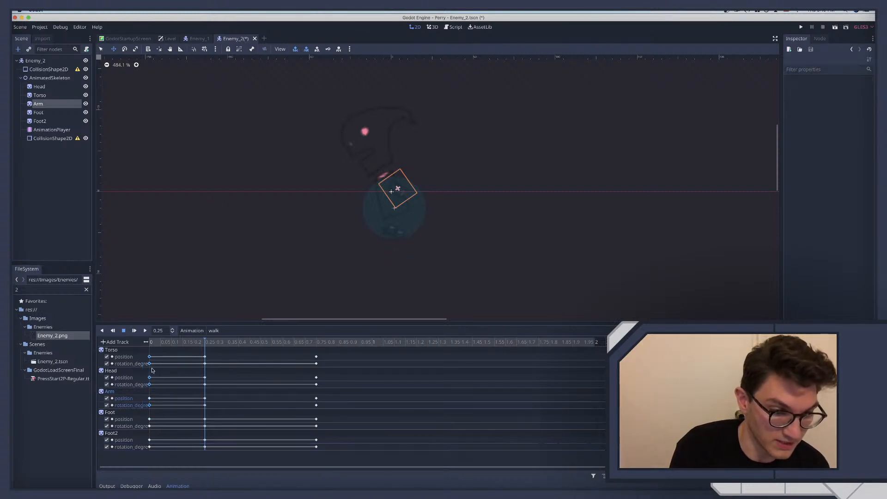
{"action": "left_click_drag", "start_coordinate": [143, 347], "coordinate": [163, 409]}
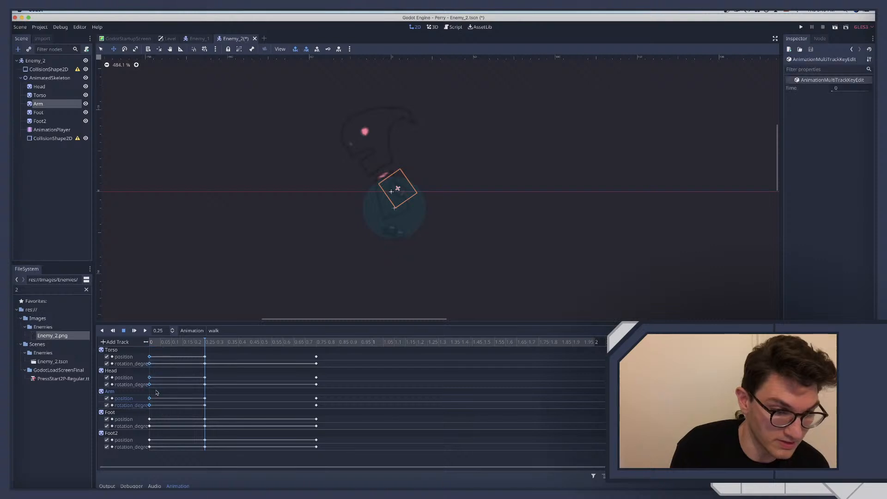
{"action": "right_click", "coordinate": [150, 358]}
{"action": "left_click", "coordinate": [166, 395]}
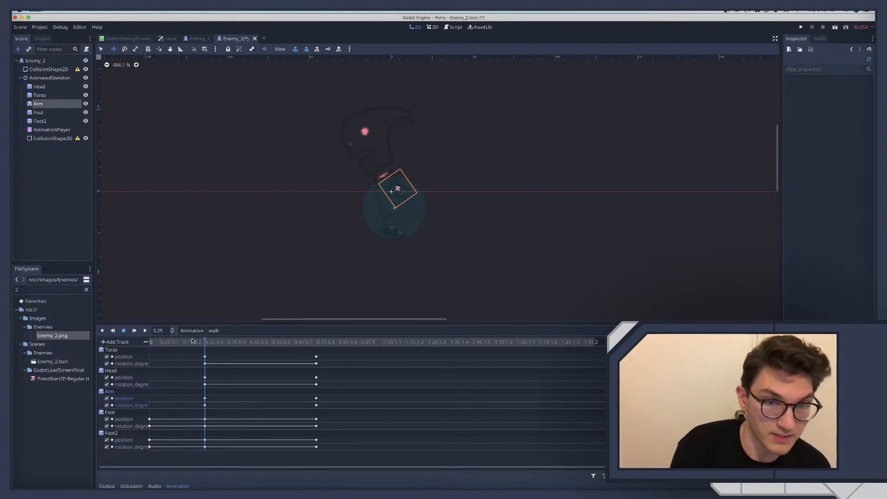
Scrub through the walk animation and play it back to review the body's bobbing motion
{"action": "left_click_drag", "start_coordinate": [197, 347], "coordinate": [304, 355]}
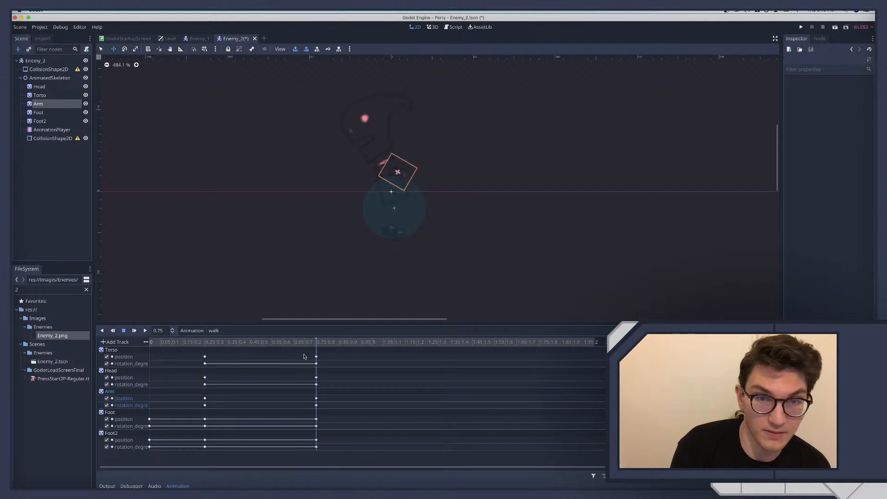
{"action": "left_click", "coordinate": [539, 342]}
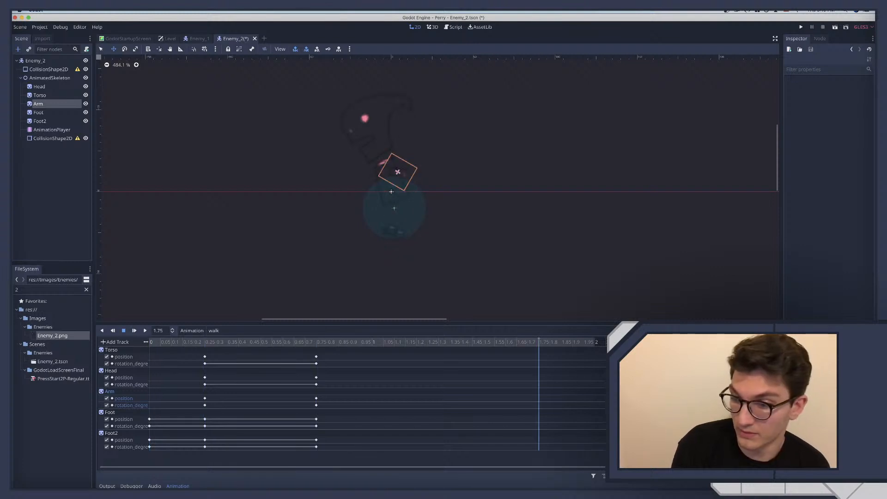
{"action": "left_click_drag", "start_coordinate": [551, 354], "coordinate": [367, 356]}
{"action": "left_click", "coordinate": [145, 331]}
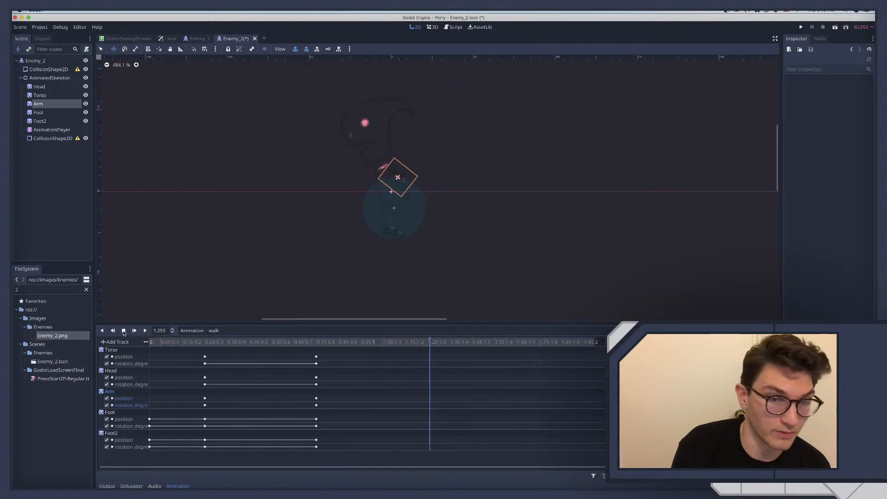
Stop the playback and duplicate the Torso, Head and Arm position and rotation keys from 0.25 to 1.25 seconds
{"action": "left_click", "coordinate": [123, 331]}
{"action": "left_click_drag", "start_coordinate": [193, 354], "coordinate": [218, 391]}
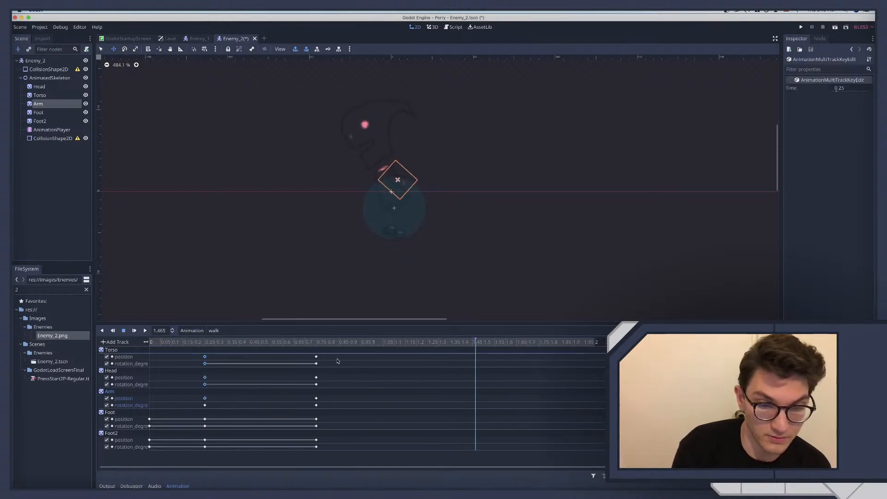
{"action": "left_click_drag", "start_coordinate": [194, 355], "coordinate": [220, 415]}
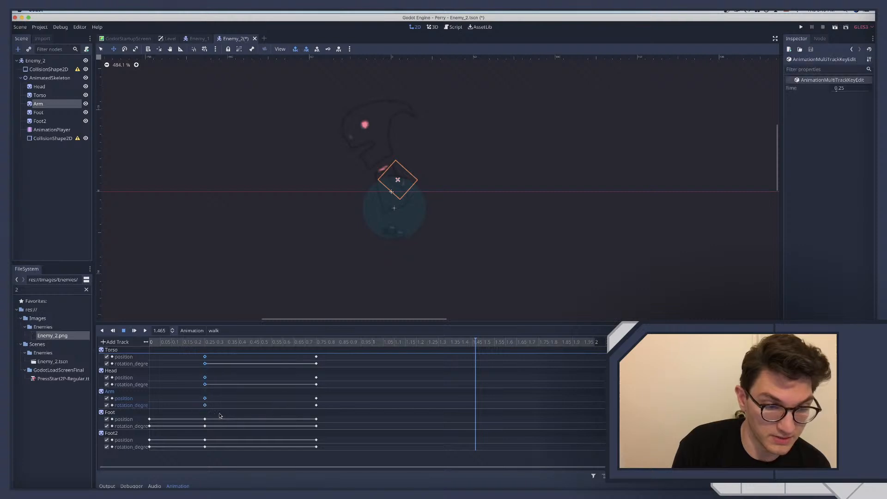
{"action": "left_click_drag", "start_coordinate": [322, 343], "coordinate": [406, 346]}
{"action": "right_click", "coordinate": [410, 384]}
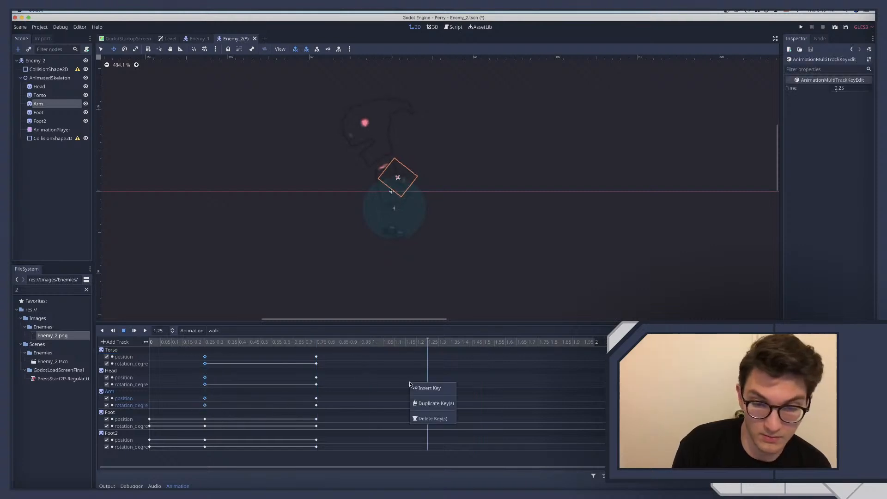
{"action": "left_click", "coordinate": [421, 403]}
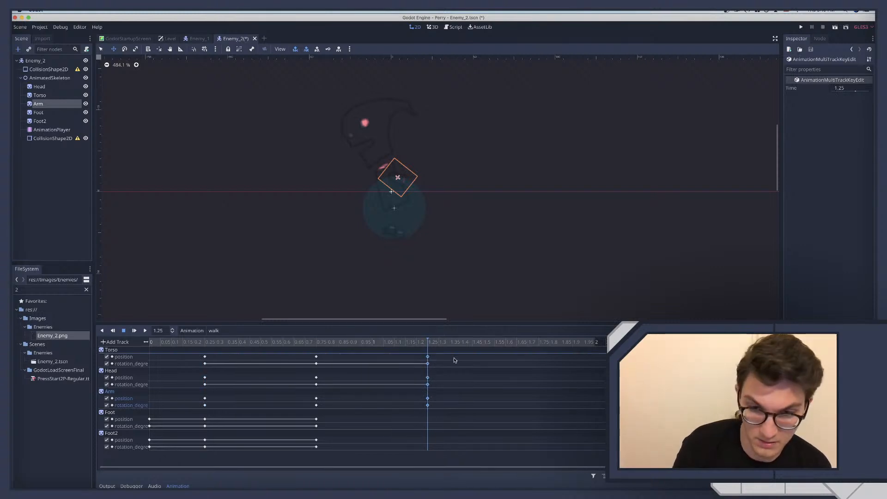
Duplicate the Torso, Head and Arm position and rotation keys from 0.75 to 1.75 seconds
{"action": "left_click_drag", "start_coordinate": [465, 342], "coordinate": [537, 343]}
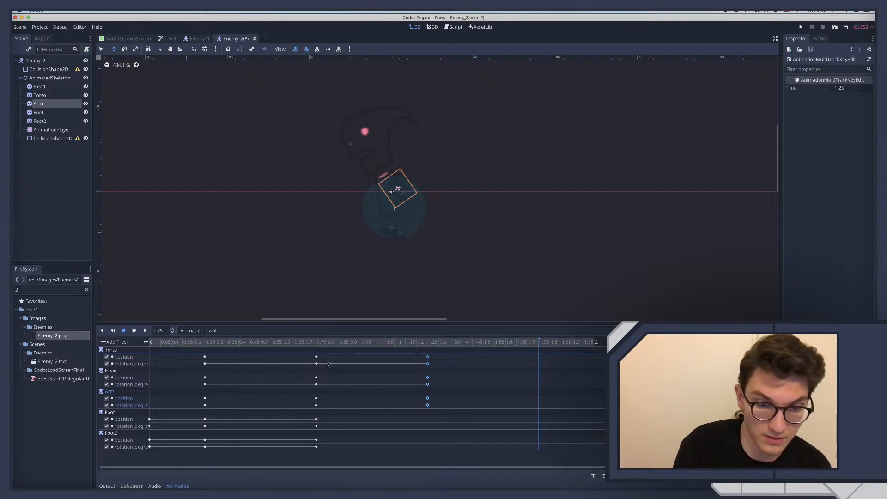
{"action": "left_click_drag", "start_coordinate": [307, 353], "coordinate": [336, 413]}
{"action": "right_click", "coordinate": [318, 405]}
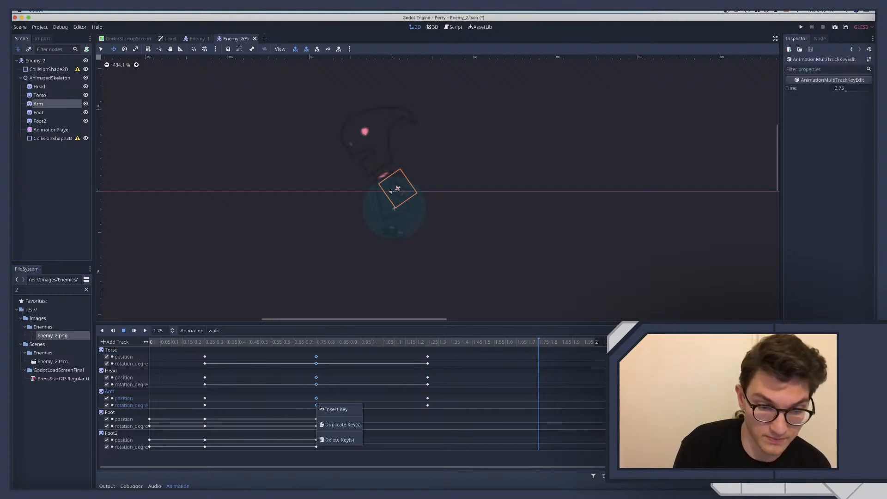
{"action": "left_click", "coordinate": [342, 425]}
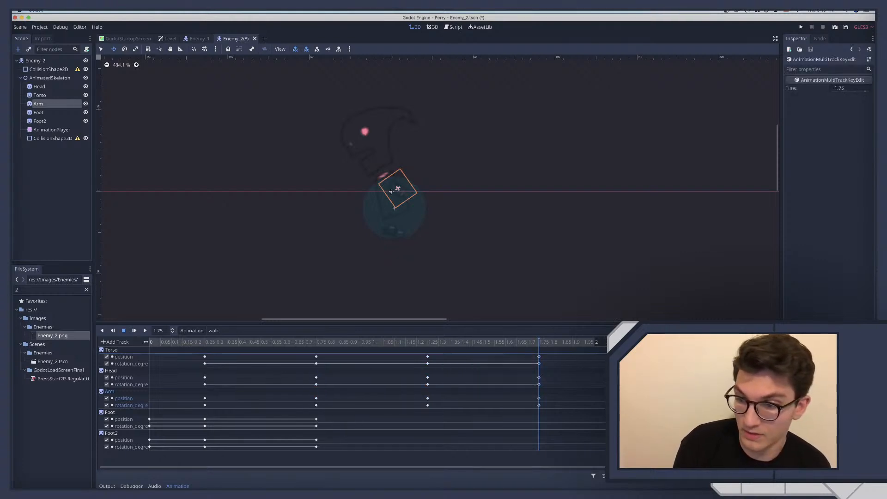
Play back the extended walk animation and check the poses at its start and at 0.25 seconds
{"action": "left_click", "coordinate": [145, 332]}
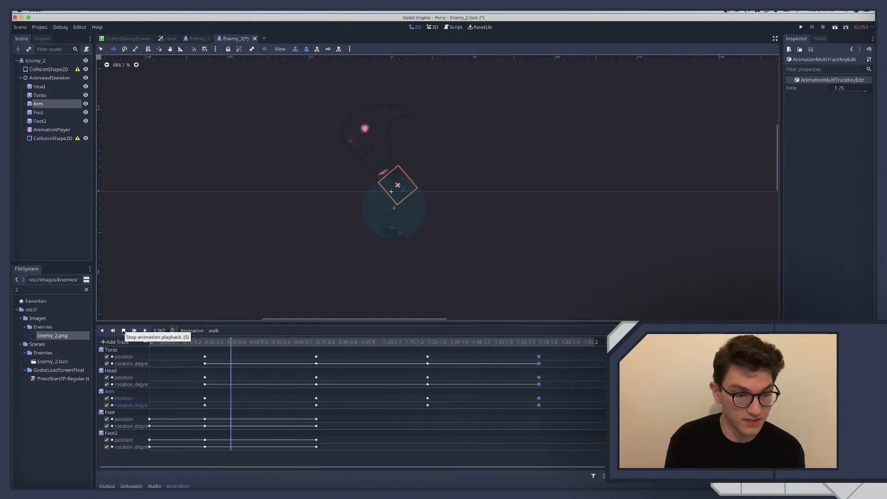
{"action": "left_click", "coordinate": [124, 331]}
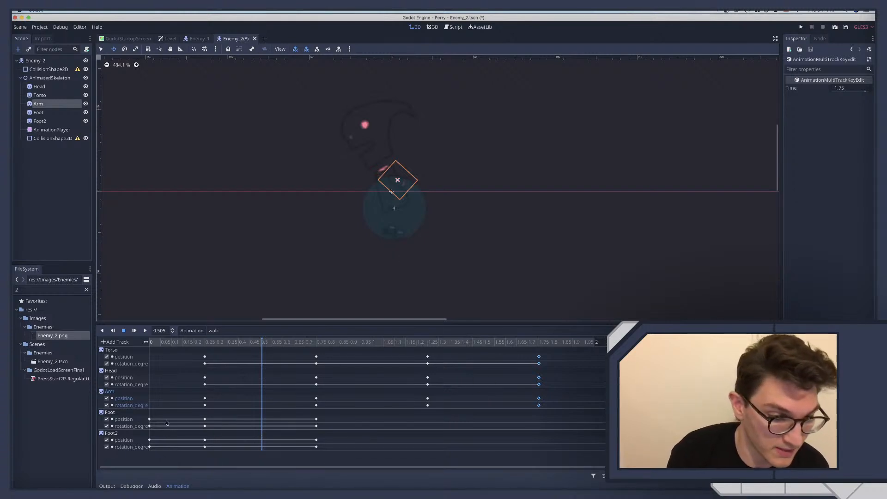
{"action": "left_click", "coordinate": [153, 342]}
{"action": "left_click", "coordinate": [205, 346]}
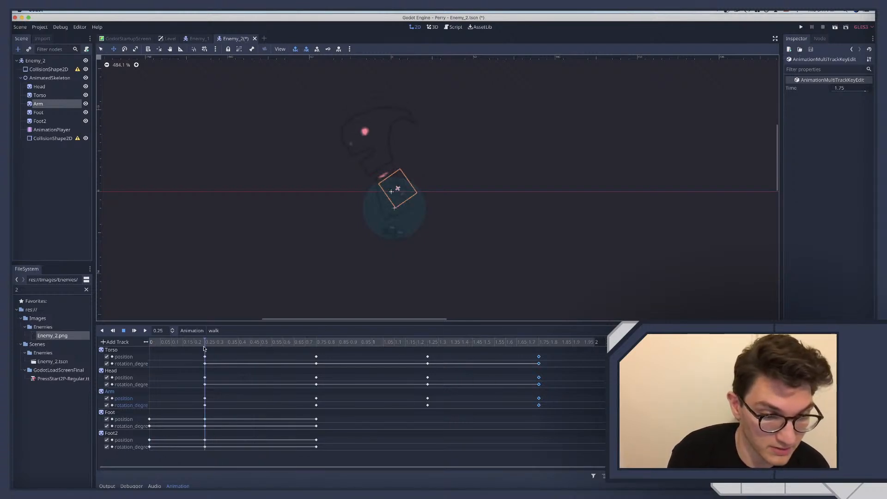
Duplicate the Foot and Foot2 position and rotation keys from 0.25 to 0.5 seconds
{"action": "left_click", "coordinate": [265, 346]}
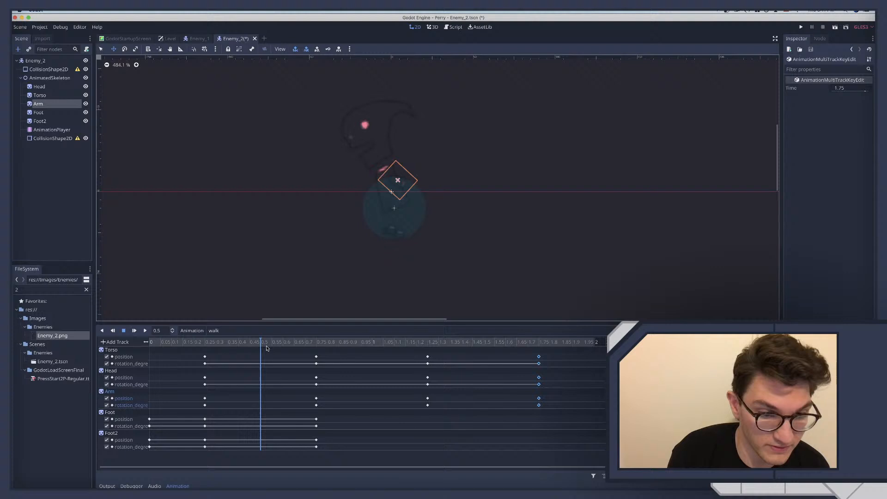
{"action": "left_click", "coordinate": [206, 427]}
{"action": "left_click", "coordinate": [205, 427]}
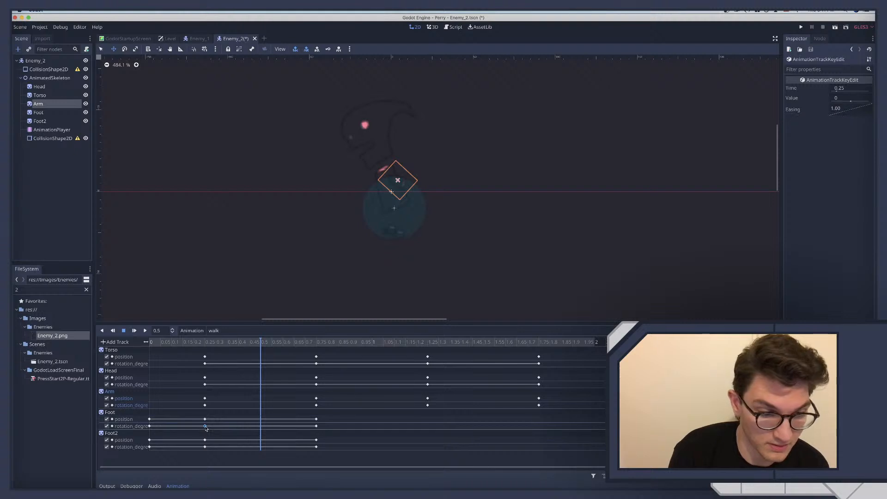
{"action": "left_click_drag", "start_coordinate": [199, 416], "coordinate": [221, 464]}
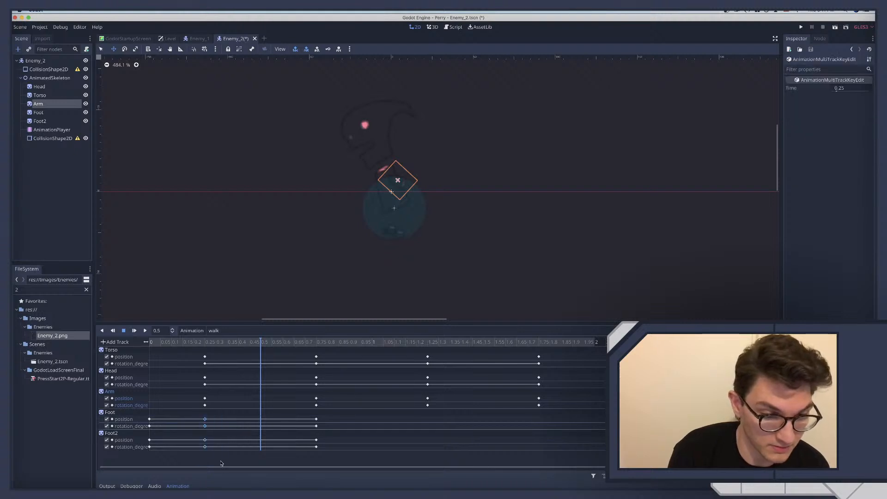
{"action": "right_click", "coordinate": [206, 420]}
{"action": "left_click", "coordinate": [218, 443]}
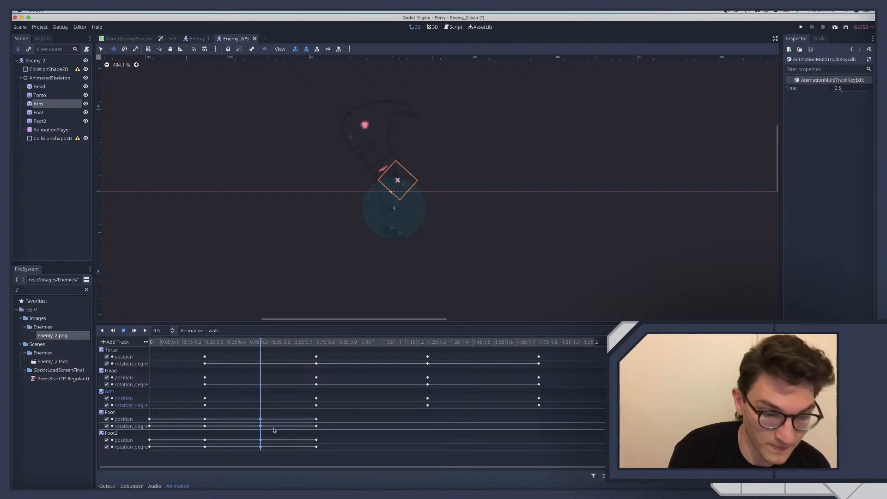
At 0.75 seconds, shift the Foot sprite forward and up, and set its X position to -10
{"action": "left_click", "coordinate": [316, 342]}
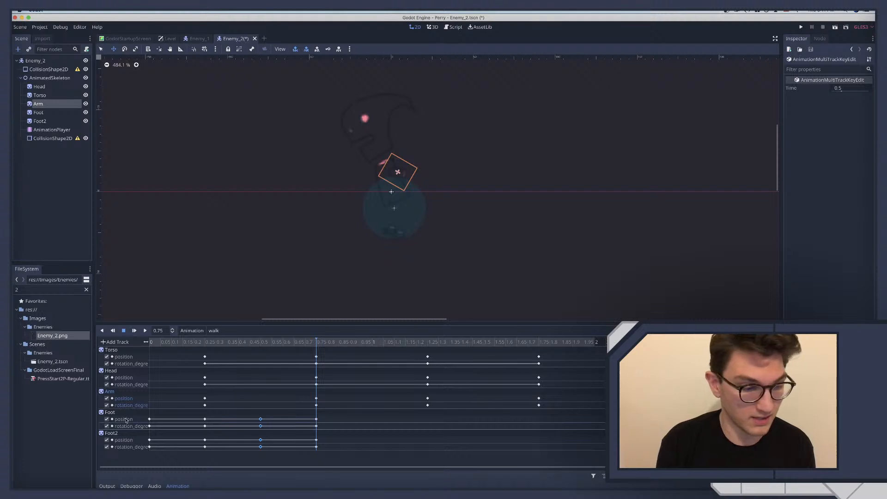
{"action": "left_click", "coordinate": [37, 113]}
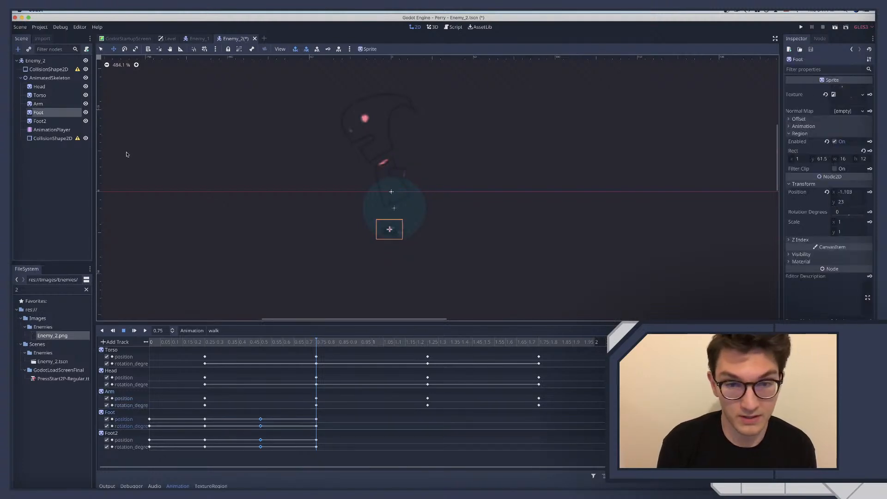
{"action": "scroll", "coordinate": [460, 263], "scroll_direction": "down", "scroll_amount": 1}
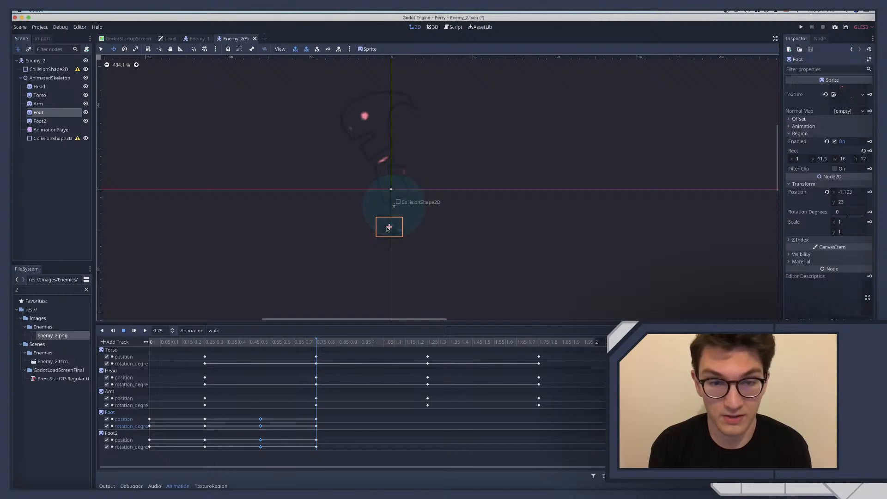
{"action": "left_click_drag", "start_coordinate": [389, 227], "coordinate": [375, 221]}
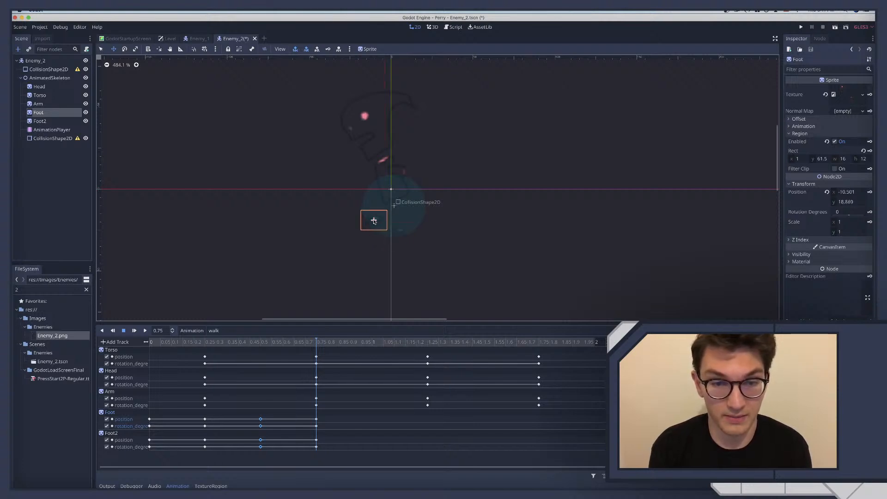
{"action": "left_click", "coordinate": [856, 193]}
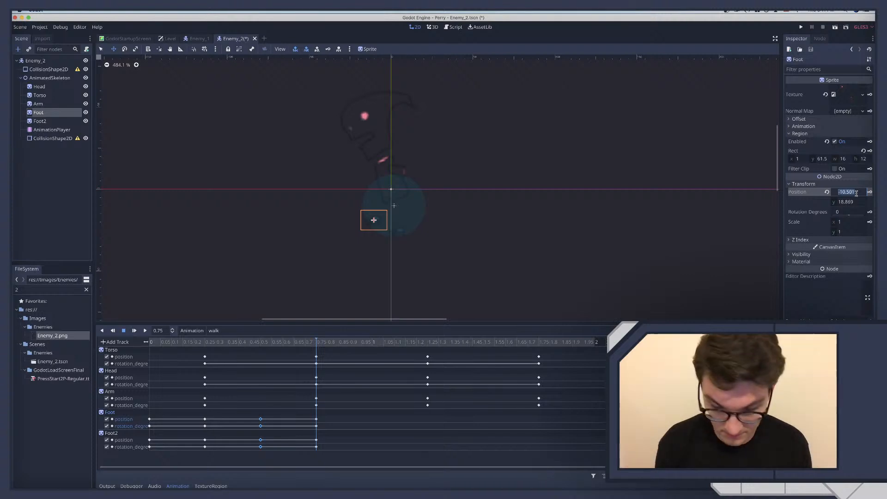
{"action": "type", "text": "-10"}
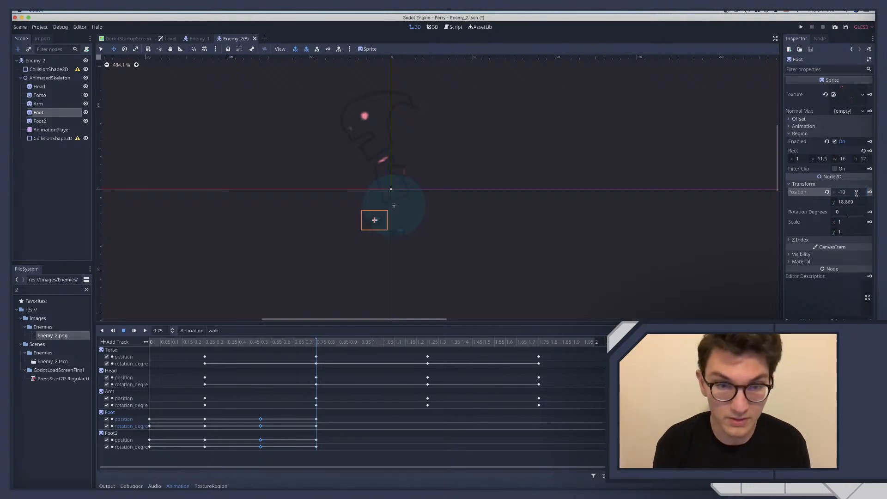
Try Y positions of 19 and 20 for the Foot at 0.75 seconds, and settle on 18
{"action": "left_click", "coordinate": [849, 203]}
{"action": "double_click", "coordinate": [849, 203]}
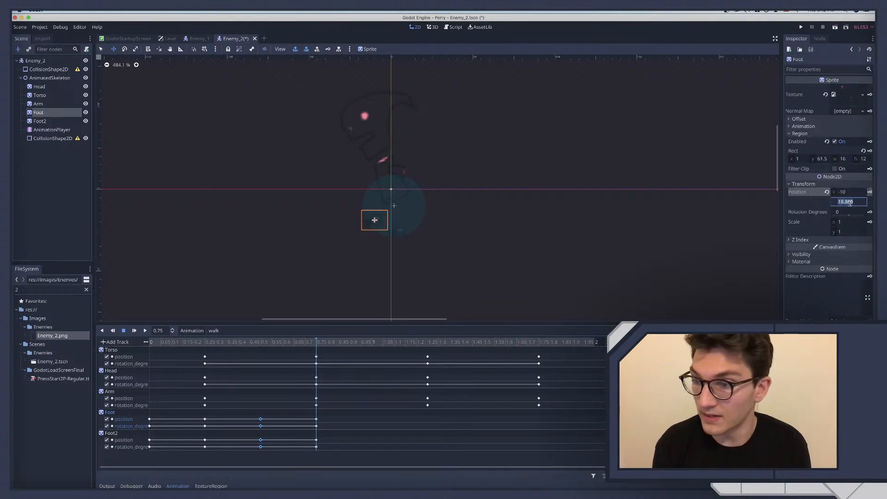
{"action": "type", "text": "19"}
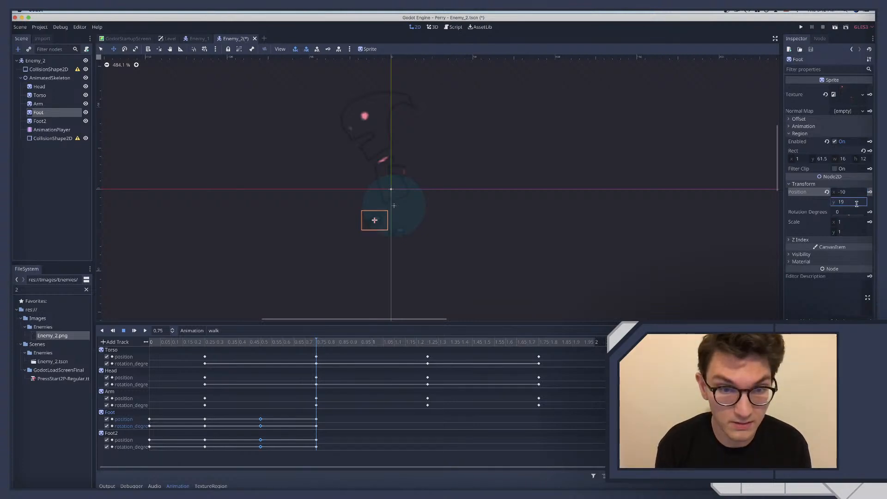
{"action": "key", "text": "Return"}
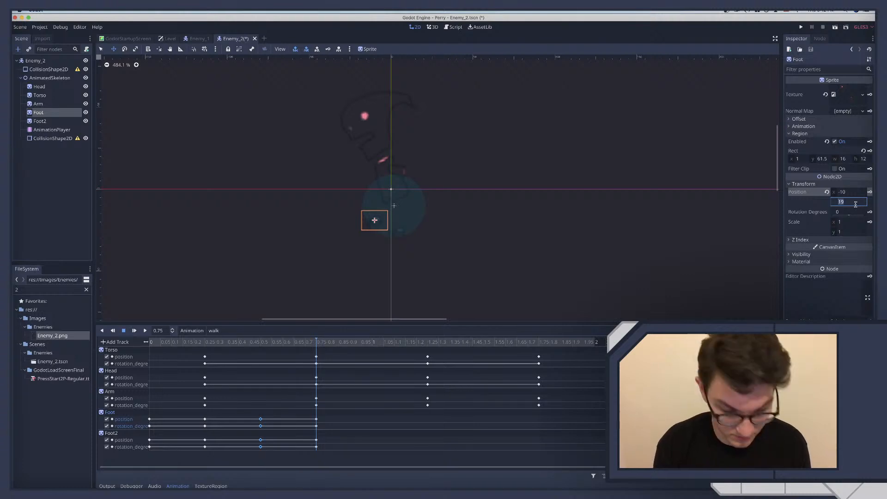
{"action": "type", "text": "20"}
{"action": "key", "text": "Return"}
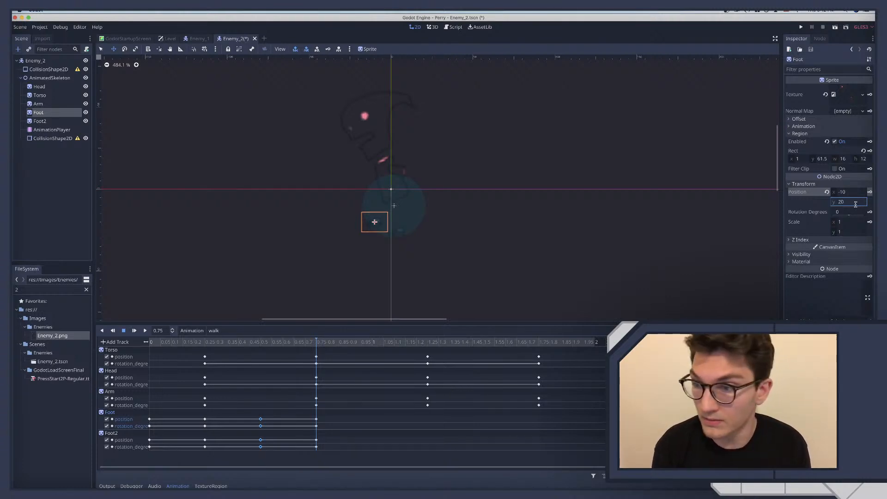
{"action": "type", "text": "18"}
{"action": "key", "text": "Return"}
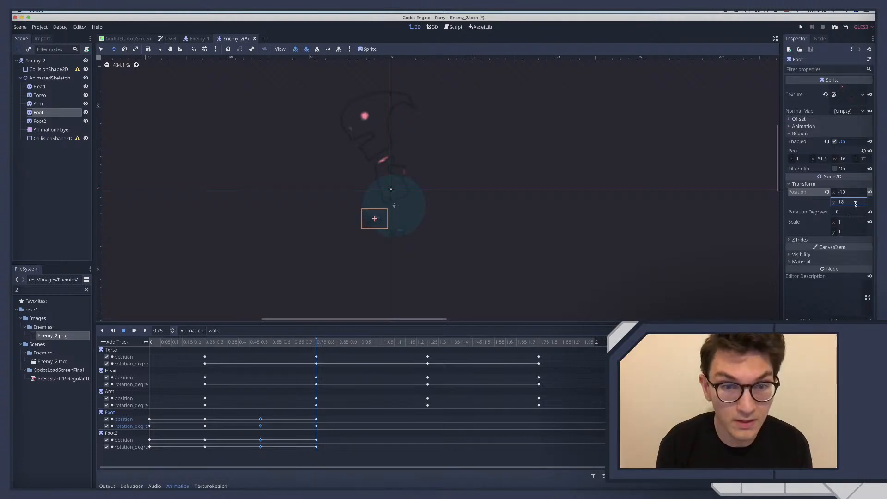
Rotate the Foot to 45 degrees and key its pose at 0.75 seconds
{"action": "left_click_drag", "start_coordinate": [849, 215], "coordinate": [851, 215]}
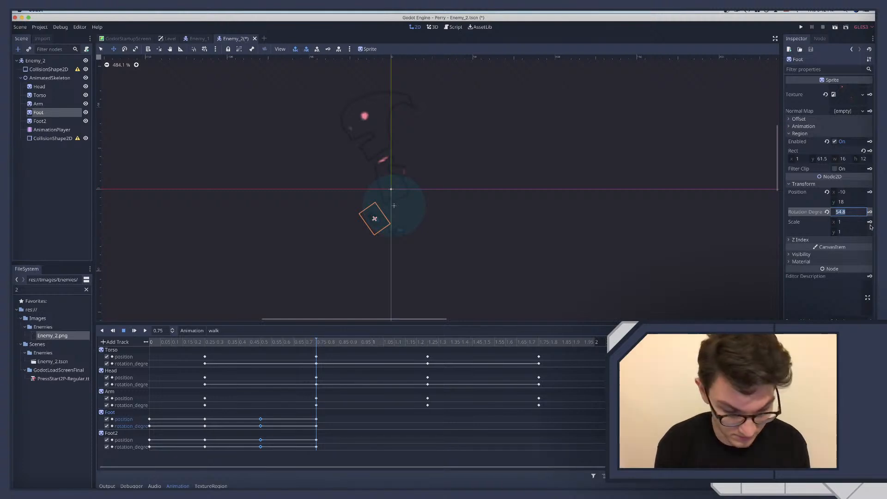
{"action": "type", "text": "45"}
{"action": "key", "text": "Return"}
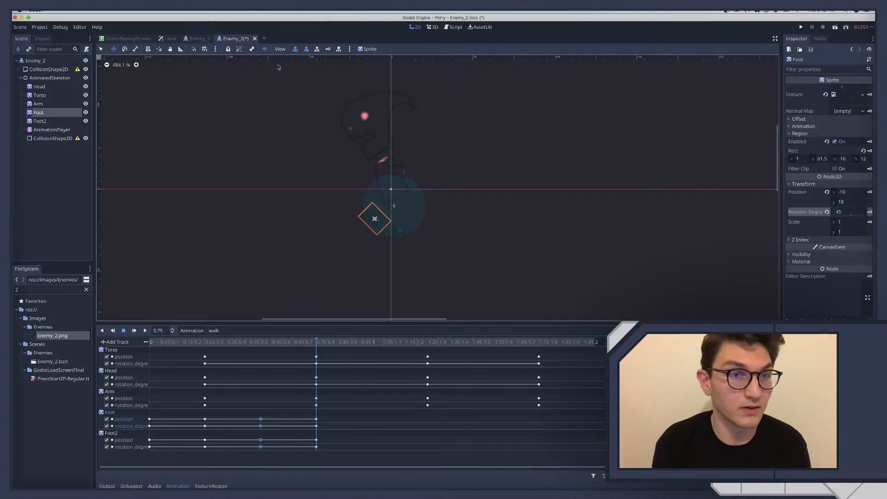
{"action": "left_click", "coordinate": [328, 50]}
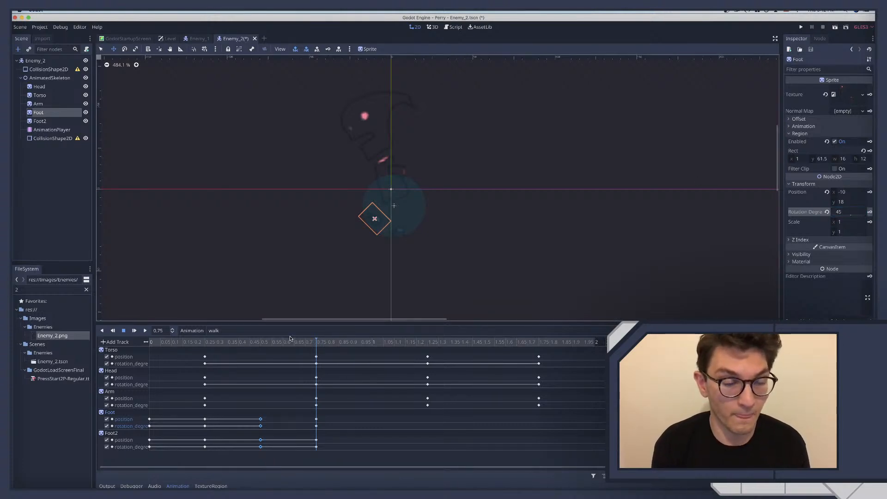
At 0.75 seconds, set the Y position of Foot2 to 18 and shift it backward to about X 14.4
{"action": "left_click", "coordinate": [41, 121]}
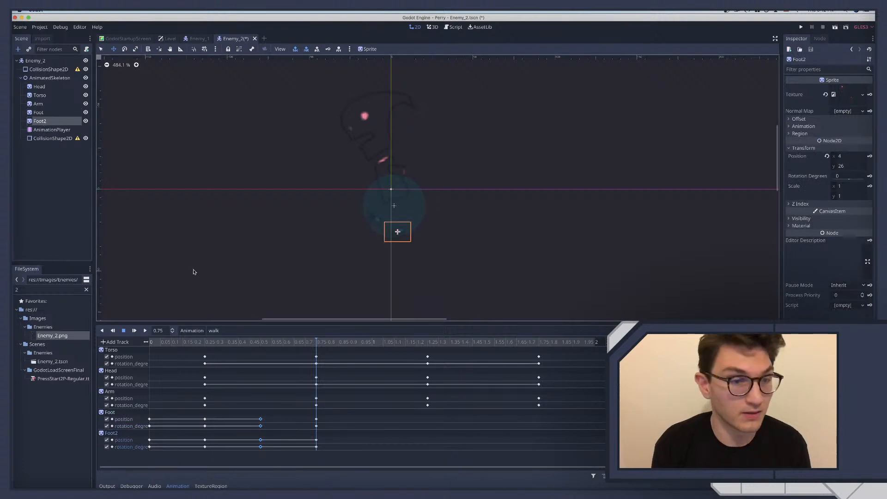
{"action": "left_click", "coordinate": [43, 112]}
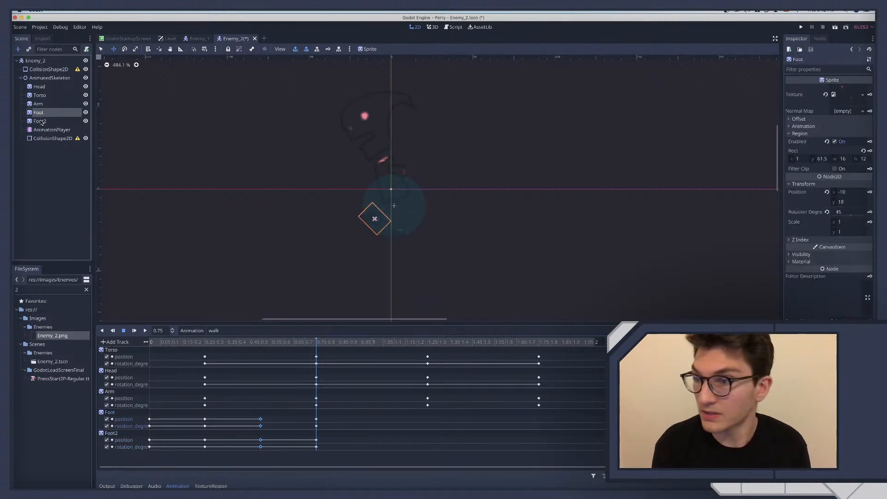
{"action": "left_click", "coordinate": [40, 121]}
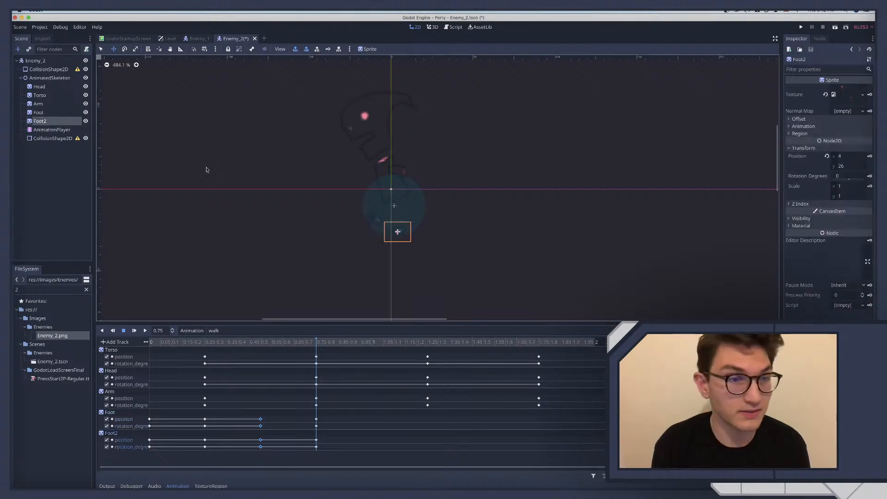
{"action": "left_click", "coordinate": [845, 167]}
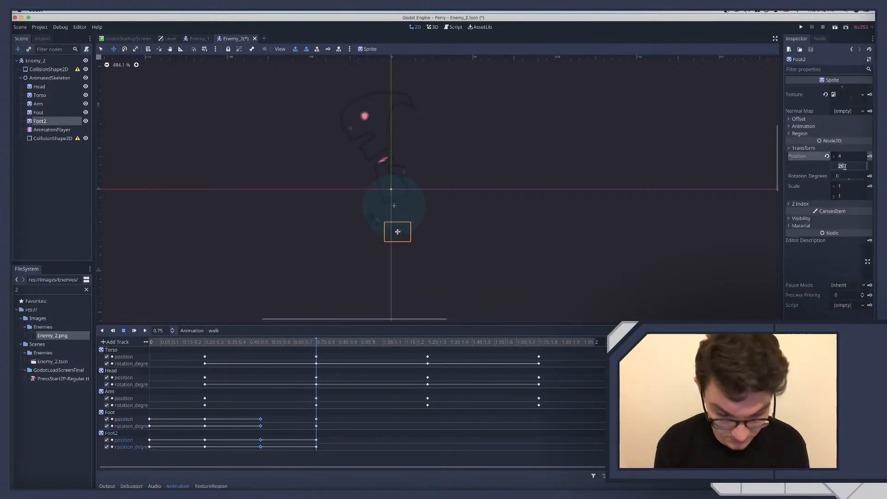
{"action": "type", "text": "18"}
{"action": "key", "text": "Return"}
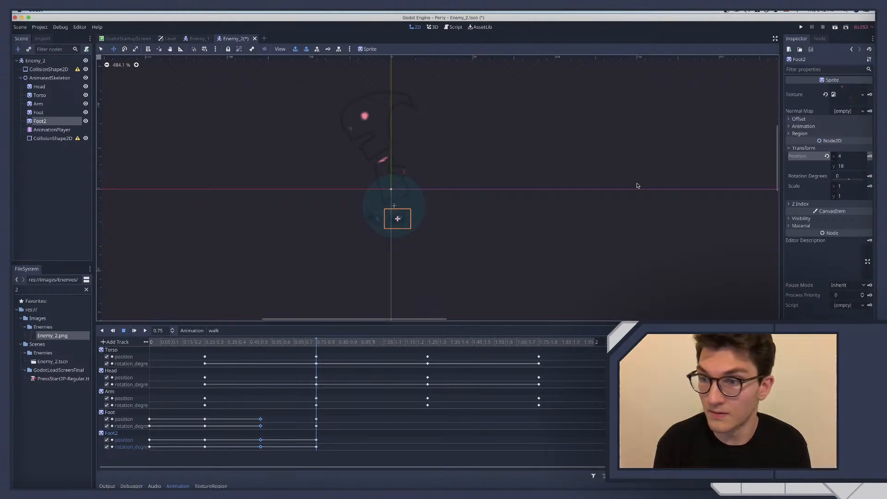
{"action": "left_click_drag", "start_coordinate": [399, 220], "coordinate": [415, 219]}
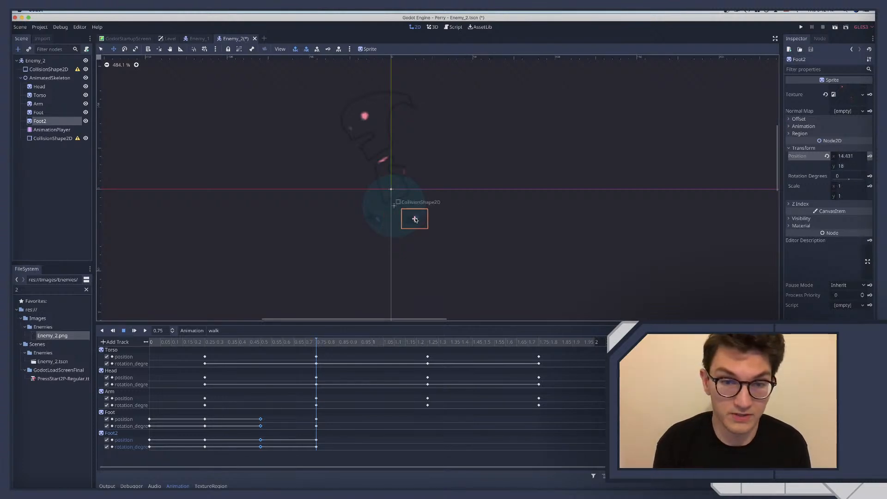
Try a Y position of 20 for Foot2 at 0.75 seconds, and settle on 19
{"action": "left_click", "coordinate": [850, 167]}
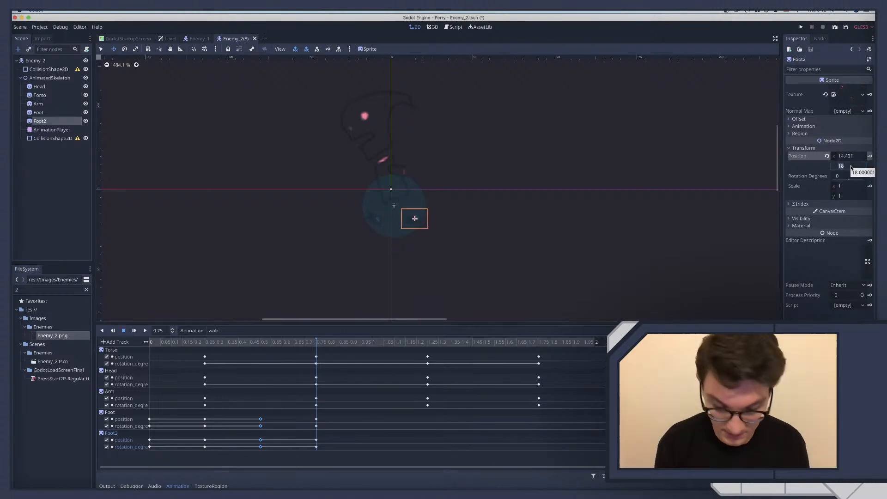
{"action": "type", "text": "20"}
{"action": "key", "text": "Return"}
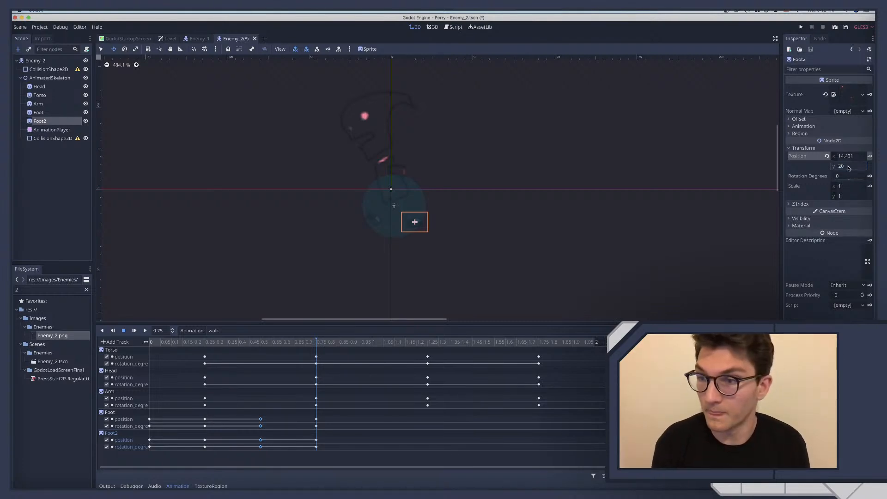
{"action": "left_click", "coordinate": [848, 167]}
{"action": "type", "text": "19"}
{"action": "key", "text": "Return"}
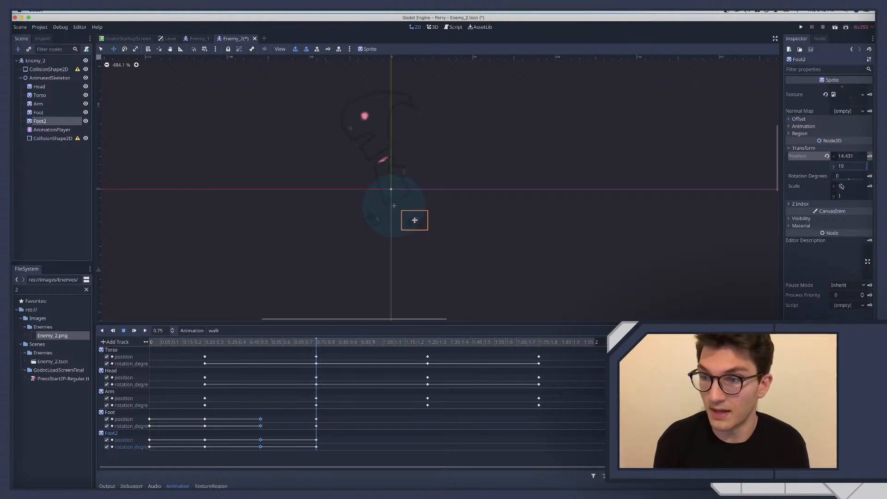
Rotate Foot2 to -45 degrees and key its pose at 0.75 seconds
{"action": "left_click_drag", "start_coordinate": [848, 179], "coordinate": [847, 179]}
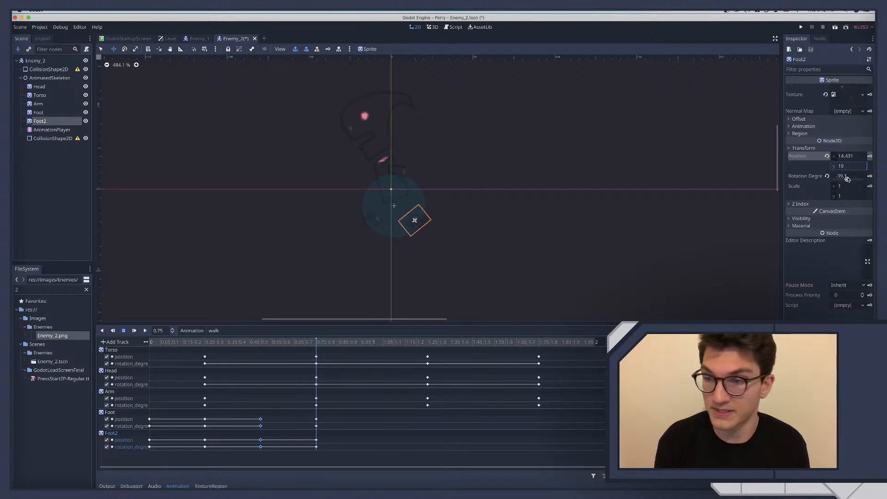
{"action": "left_click", "coordinate": [841, 180]}
{"action": "type", "text": "-3"}
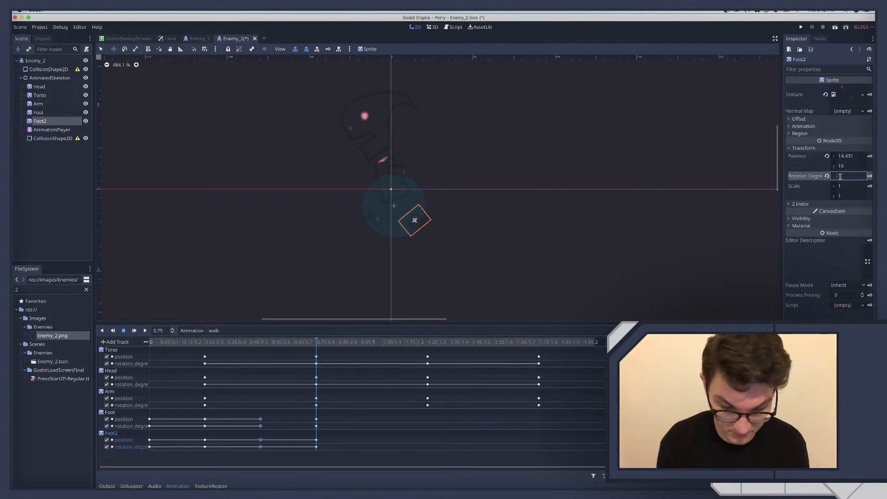
{"action": "key", "text": "Return"}
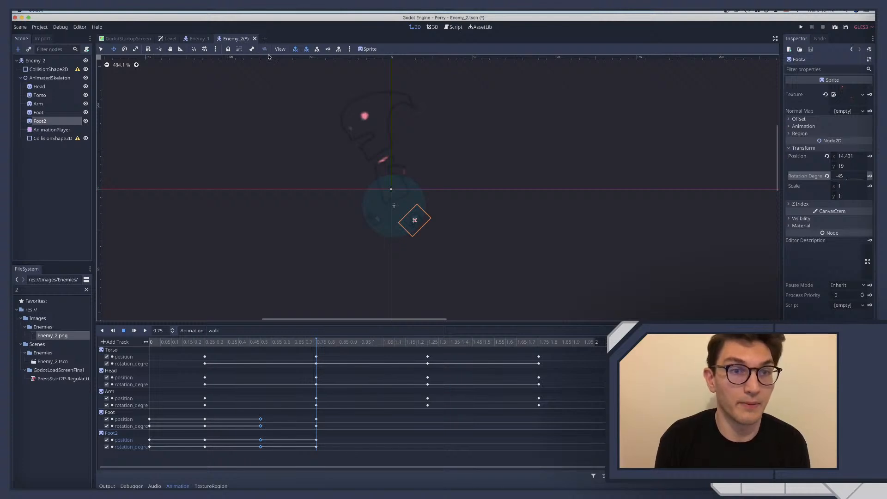
Play the walk animation and compare the foot poses at 0.5 and 0.75 seconds
{"action": "left_click", "coordinate": [269, 342]}
{"action": "left_click", "coordinate": [316, 342]}
{"action": "left_click", "coordinate": [275, 342]}
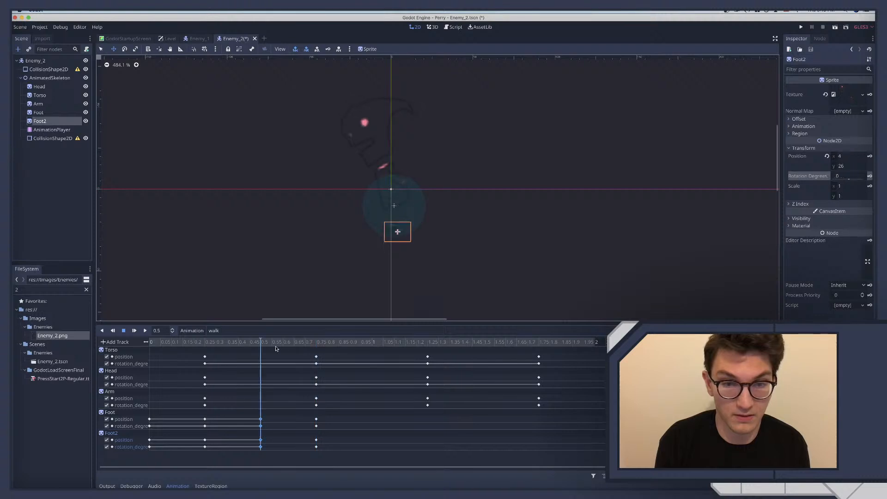
{"action": "left_click", "coordinate": [206, 342]}
{"action": "left_click", "coordinate": [145, 330]}
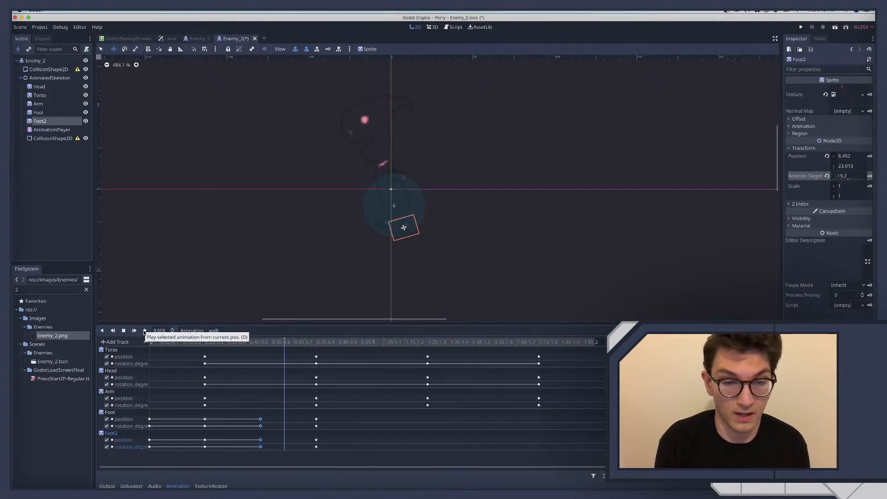
{"action": "left_click", "coordinate": [125, 331]}
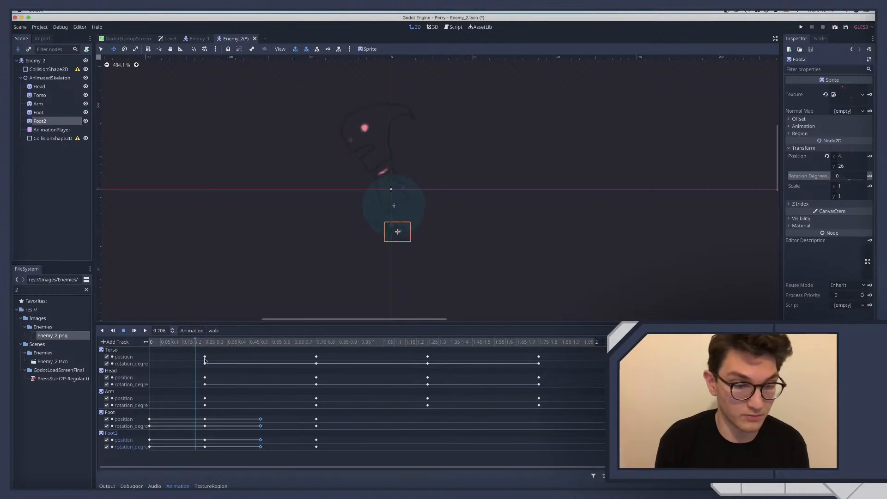
{"action": "left_click", "coordinate": [257, 341]}
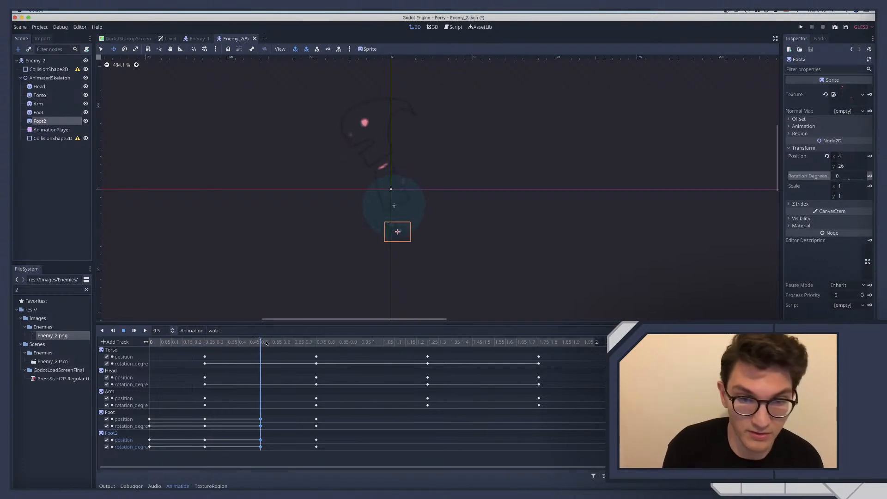
{"action": "left_click", "coordinate": [304, 342]}
{"action": "left_click", "coordinate": [261, 343]}
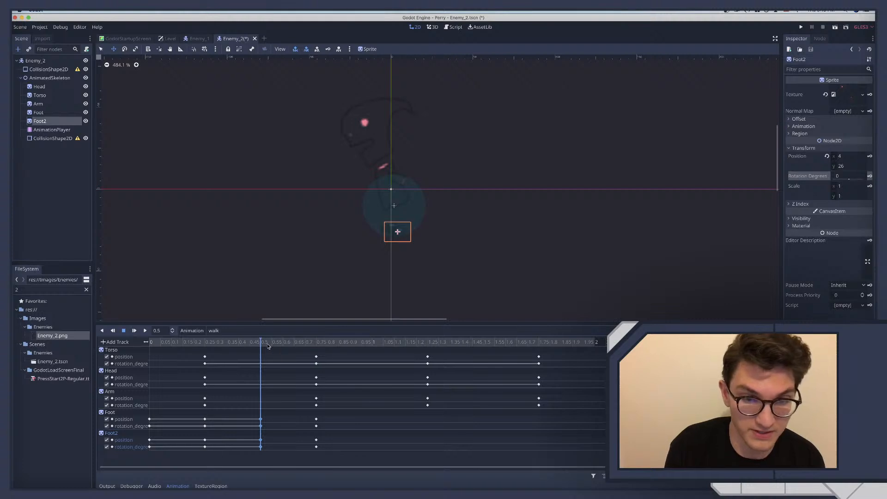
{"action": "left_click", "coordinate": [304, 342]}
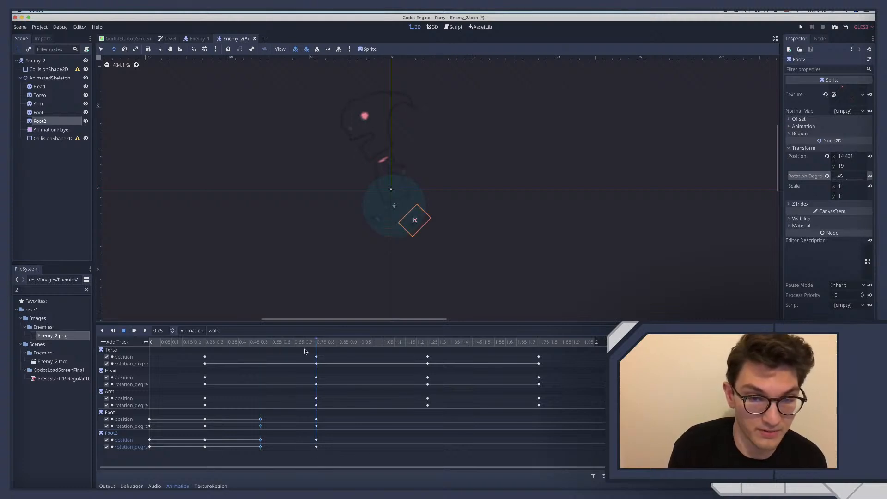
{"action": "left_click", "coordinate": [261, 342]}
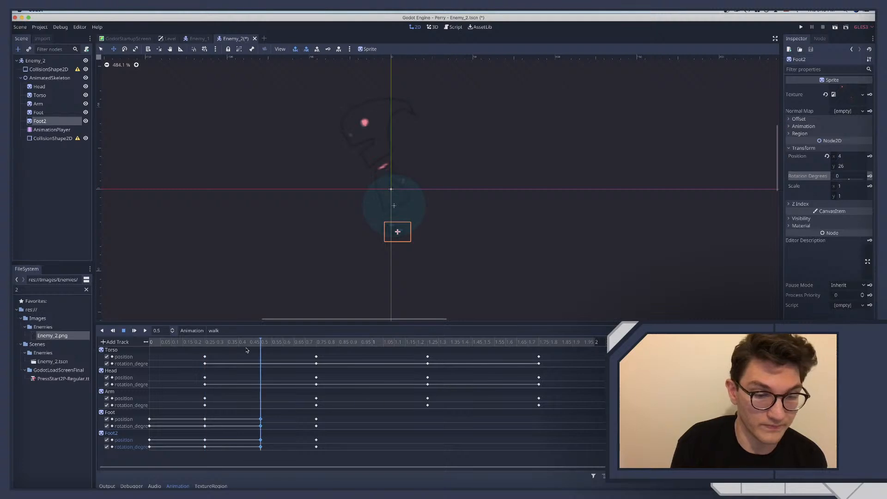
Try a calculated Y position starting with 23-18/2 for the Foot at 0.5 seconds, and undo it
{"action": "scroll", "coordinate": [172, 287], "scroll_direction": "down", "scroll_amount": 1}
{"action": "scroll", "coordinate": [172, 286], "scroll_direction": "right", "scroll_amount": 1}
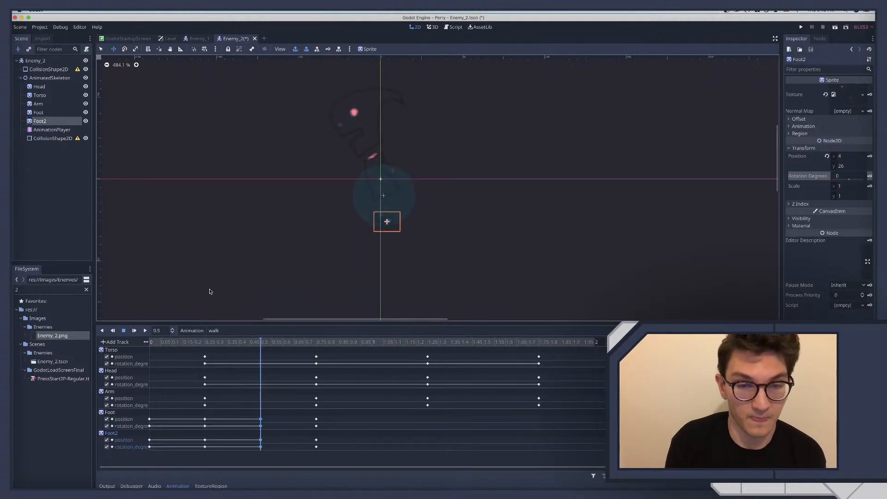
{"action": "left_click", "coordinate": [39, 113]}
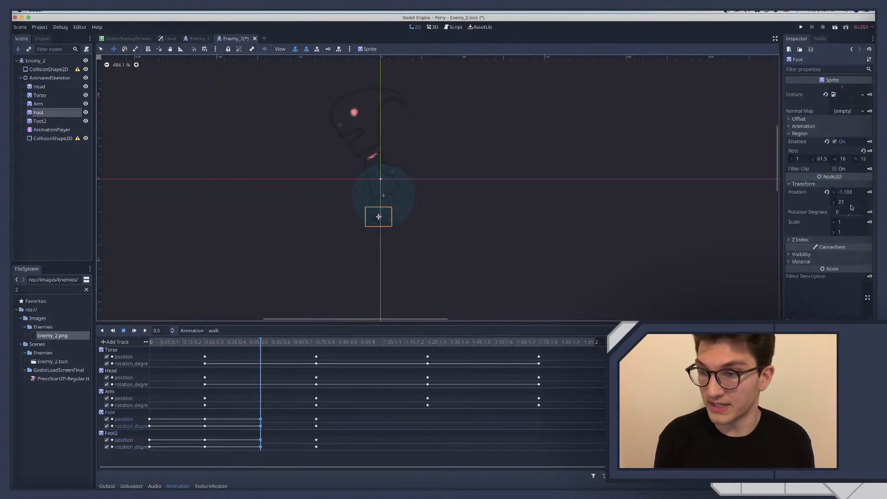
{"action": "left_click", "coordinate": [848, 205]}
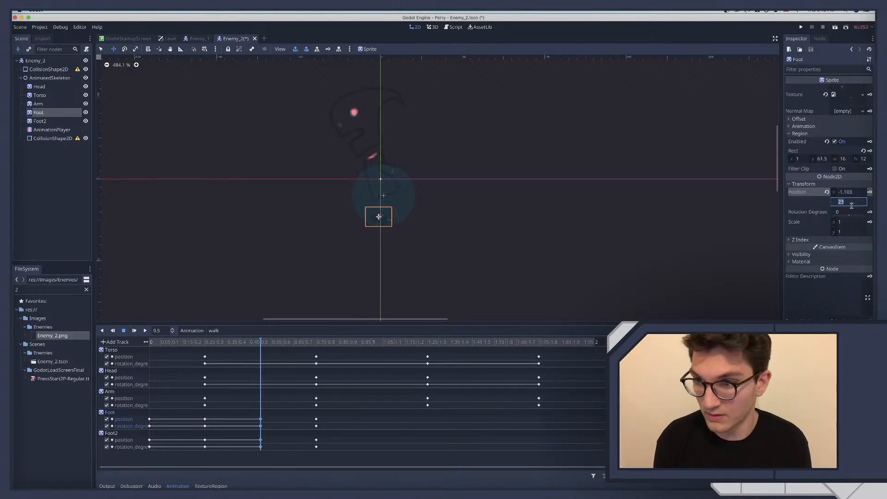
{"action": "left_click", "coordinate": [851, 203]}
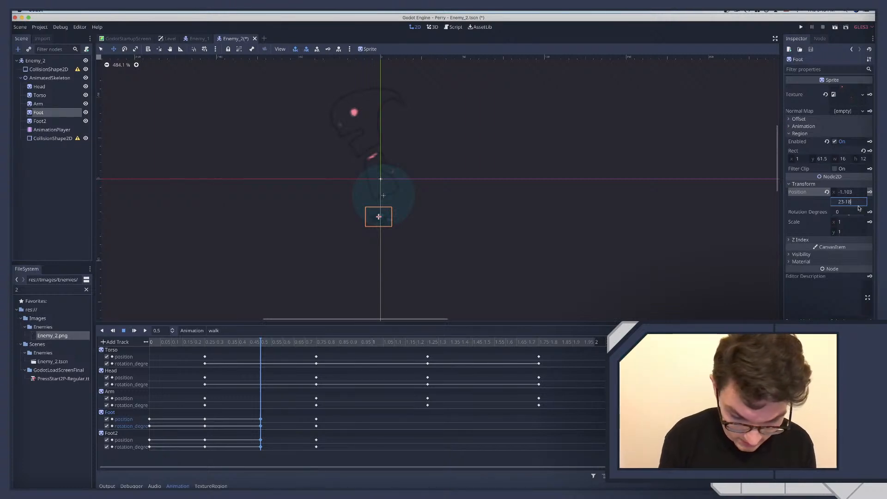
{"action": "type", "text": "-18/2"}
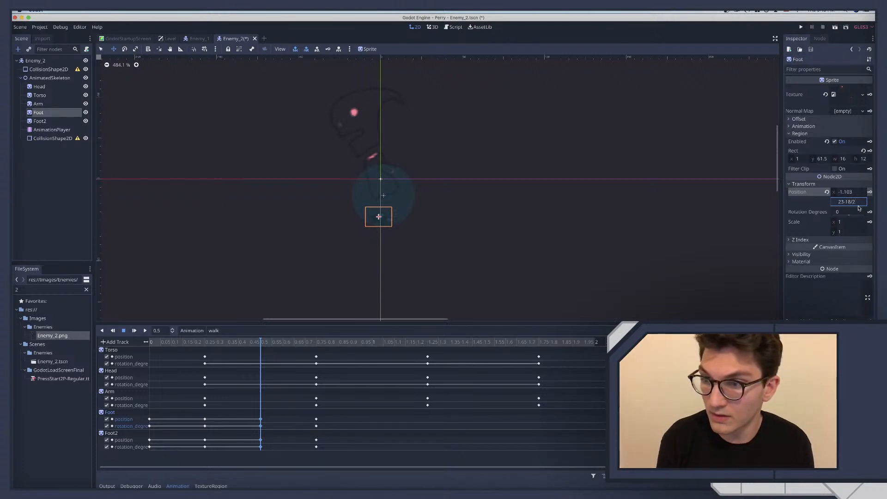
{"action": "type", "text": "+"}
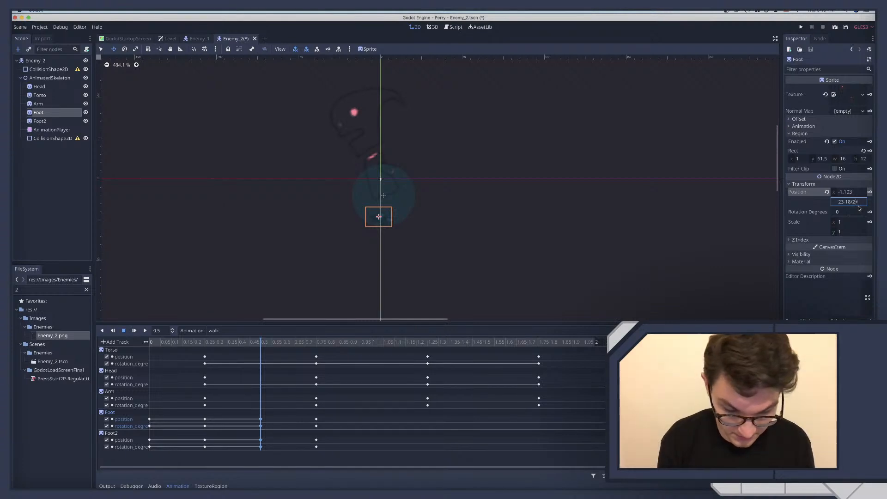
{"action": "type", "text": "18"}
{"action": "key", "text": "Return"}
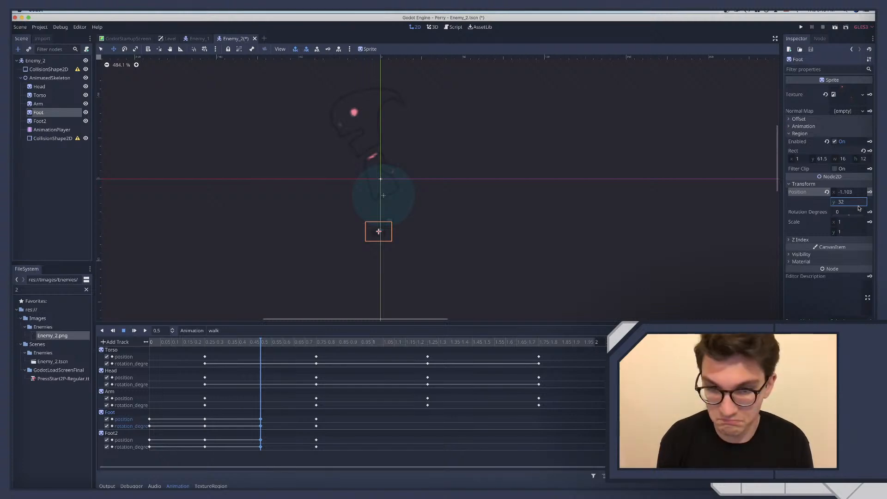
{"action": "key", "text": "super+z"}
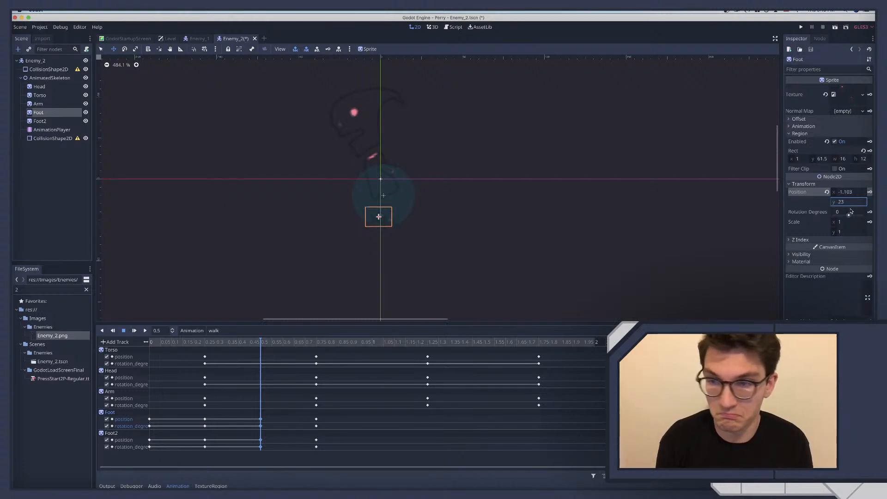
Try a Y position of 5 for the Foot at 0.5 seconds, and undo it
{"action": "left_click", "coordinate": [847, 204]}
{"action": "left_click", "coordinate": [851, 201]}
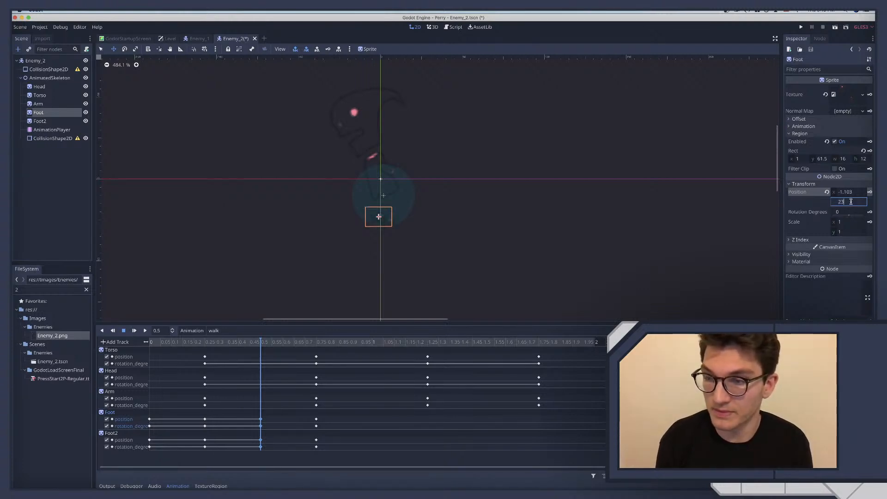
{"action": "key", "text": "BackSpace"}
{"action": "key", "text": "BackSpace"}
{"action": "type", "text": "5"}
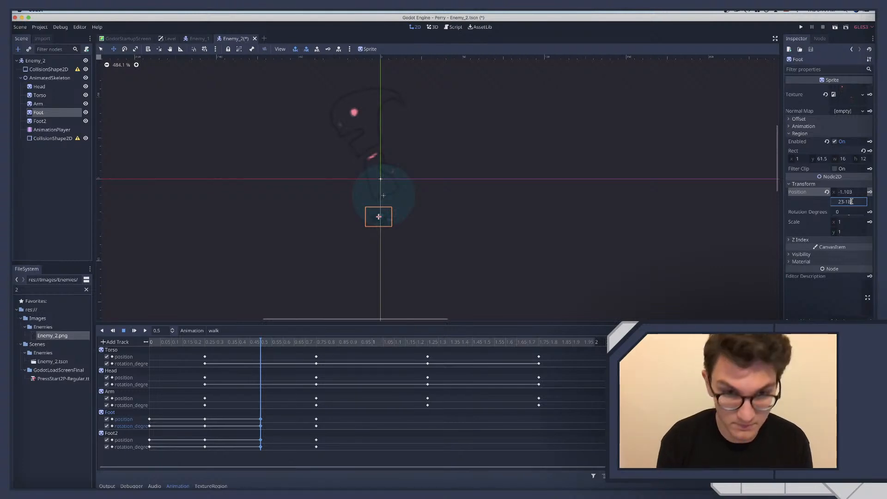
{"action": "key", "text": "Return"}
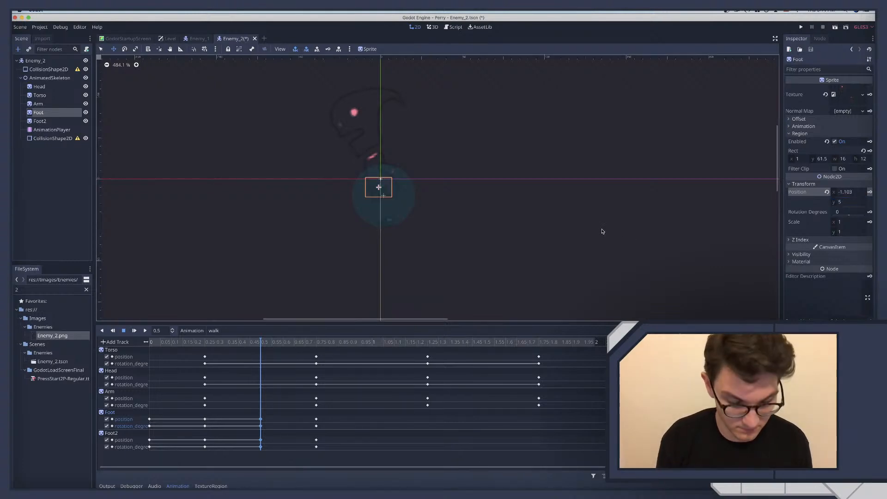
{"action": "key", "text": "super+z"}
Move the Foot towards the back of the body at 0.5 seconds and set its Y position to 20.5
{"action": "mouse_move", "coordinate": [378, 217]}
{"action": "left_mouse_down"}
{"action": "mouse_move", "coordinate": [360, 207]}
{"action": "mouse_move", "coordinate": [366, 216]}
{"action": "left_mouse_up"}
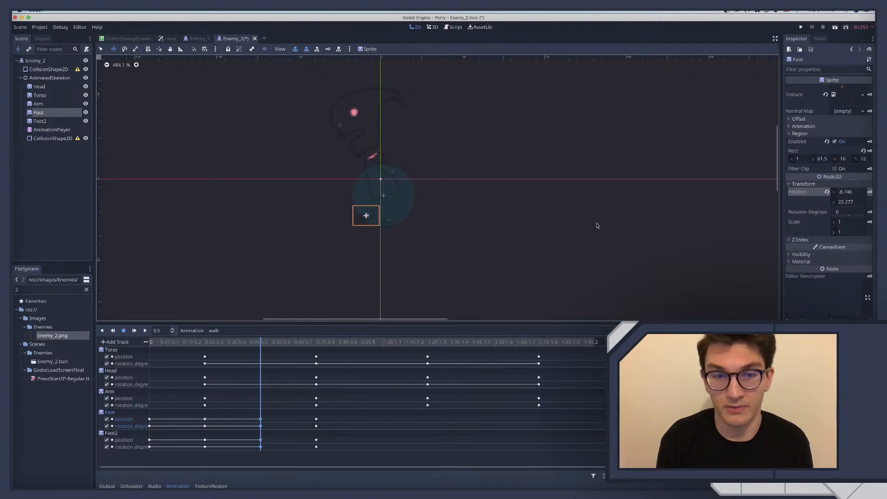
{"action": "left_click", "coordinate": [845, 202]}
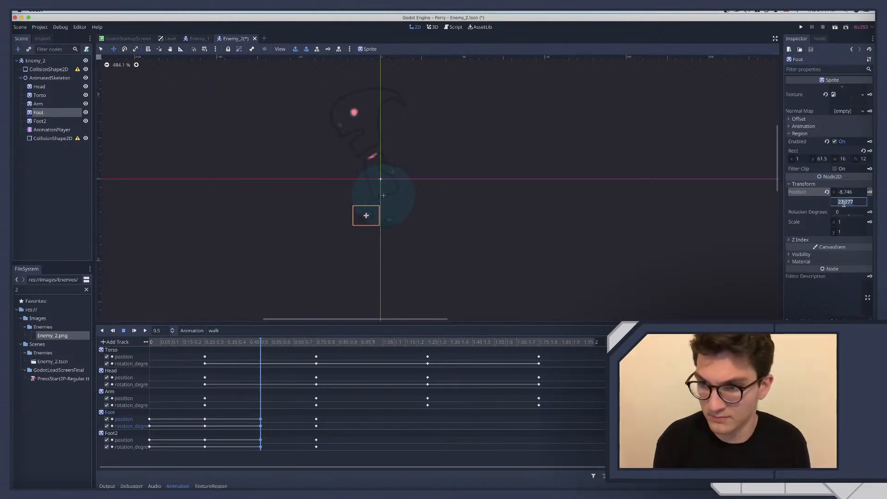
{"action": "key", "text": "BackSpace"}
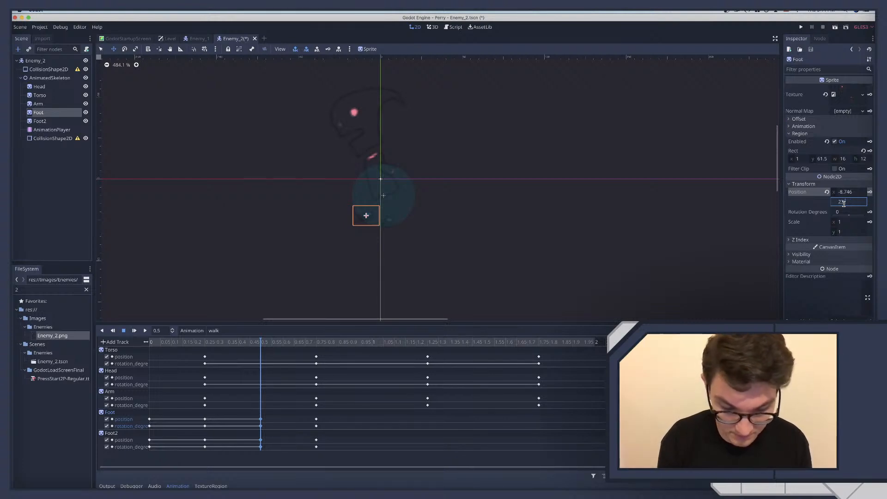
{"action": "type", "text": "23"}
{"action": "key", "text": "BackSpace"}
{"action": "key", "text": "BackSpace"}
{"action": "type", "text": "5"}
{"action": "key", "text": "Return"}
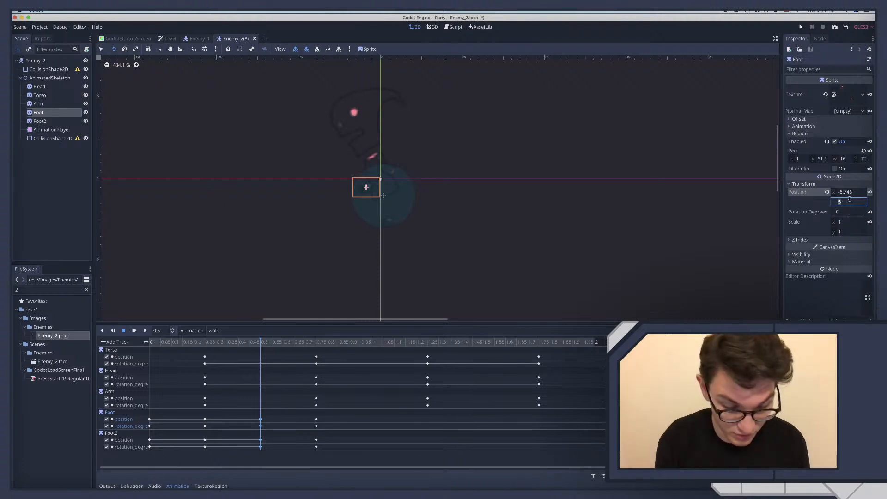
{"action": "type", "text": "18+2"}
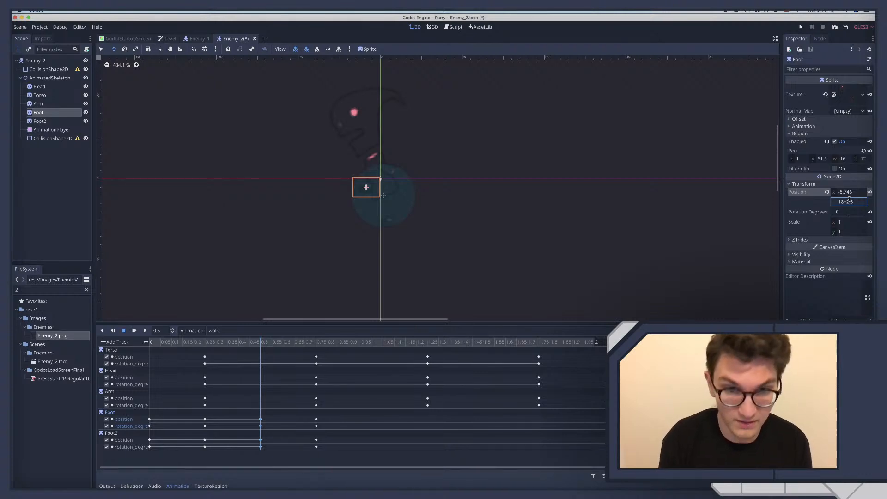
{"action": "key", "text": "Return"}
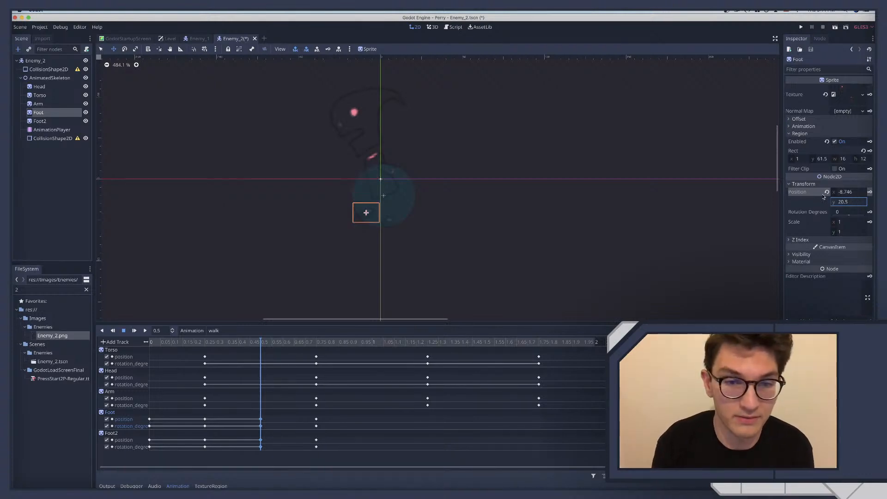
Set the Foot's X position to -9, key its position at 0.5 seconds, and compare it with the pose at 0.25 seconds
{"action": "left_click", "coordinate": [849, 192]}
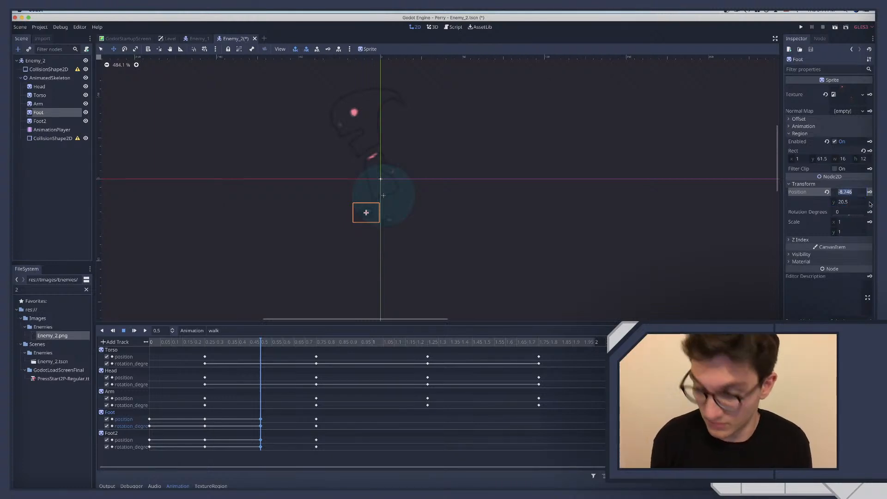
{"action": "type", "text": "-9"}
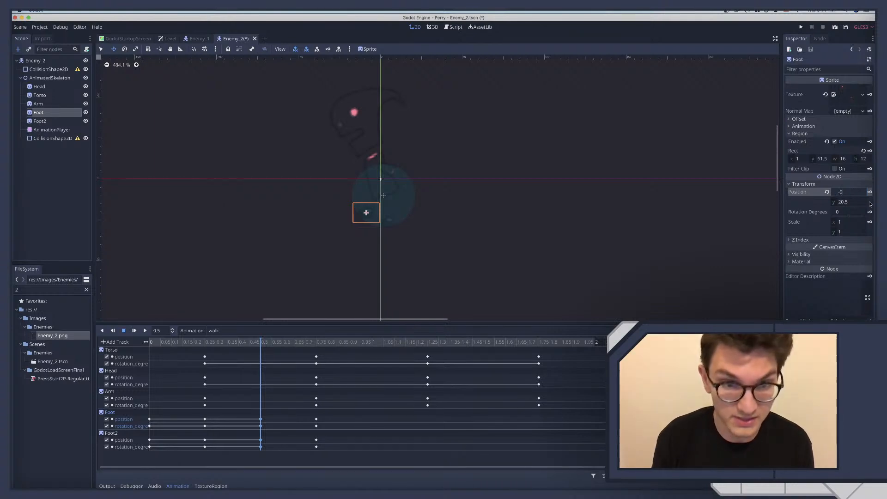
{"action": "key", "text": "Return"}
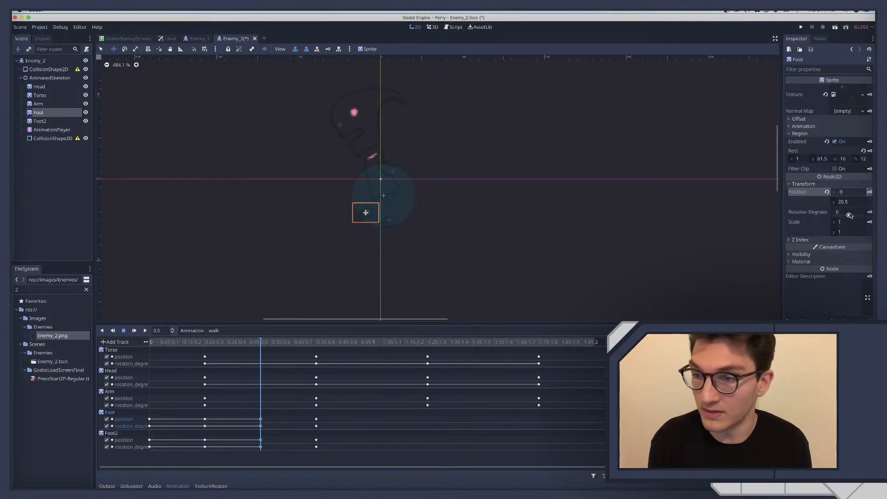
{"action": "left_click", "coordinate": [869, 192]}
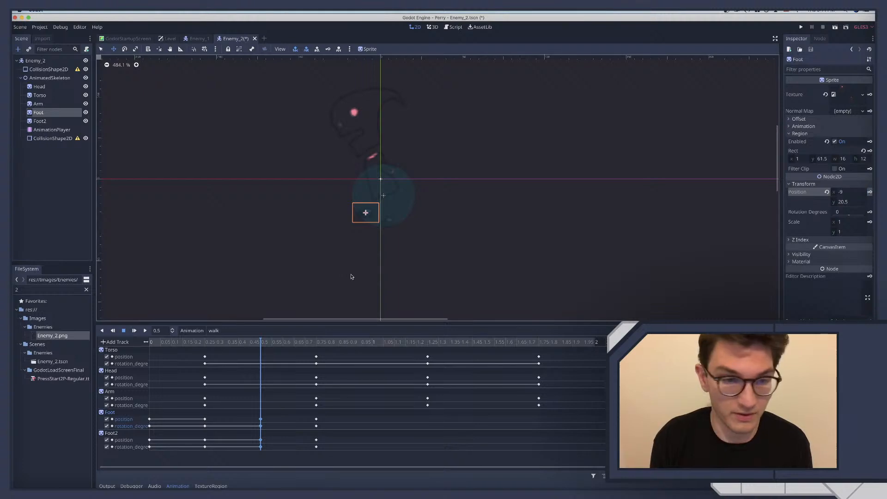
{"action": "left_click", "coordinate": [208, 342]}
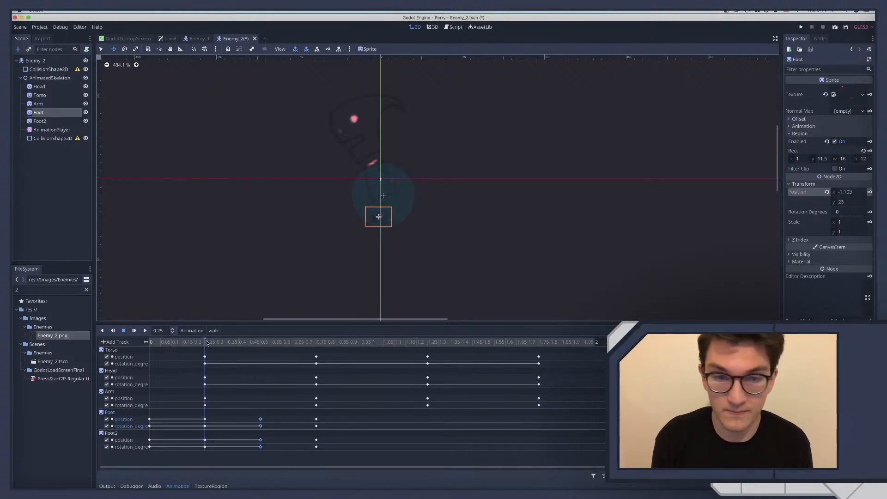
{"action": "left_click_drag", "start_coordinate": [207, 342], "coordinate": [261, 342]}
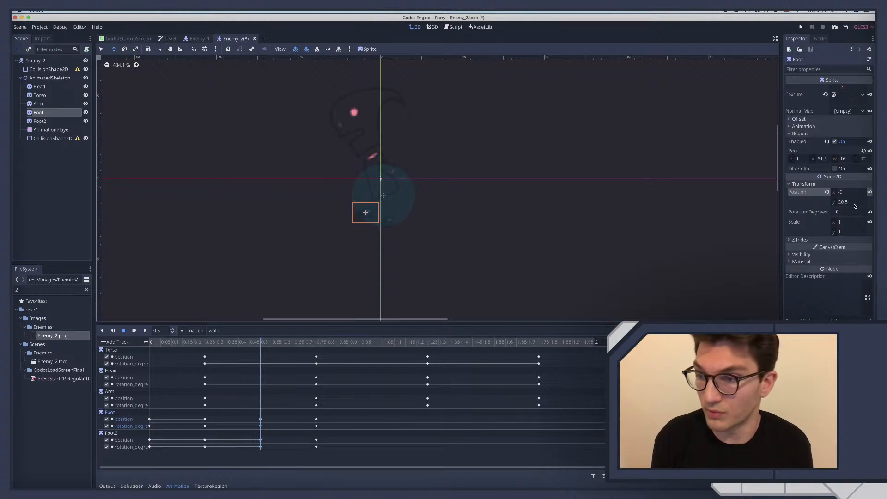
Rotate the Foot to 22.5 degrees, key the rotation at 0.5 seconds, and check the motion from 0.25 seconds
{"action": "left_click", "coordinate": [842, 211]}
{"action": "type", "text": "22.5"}
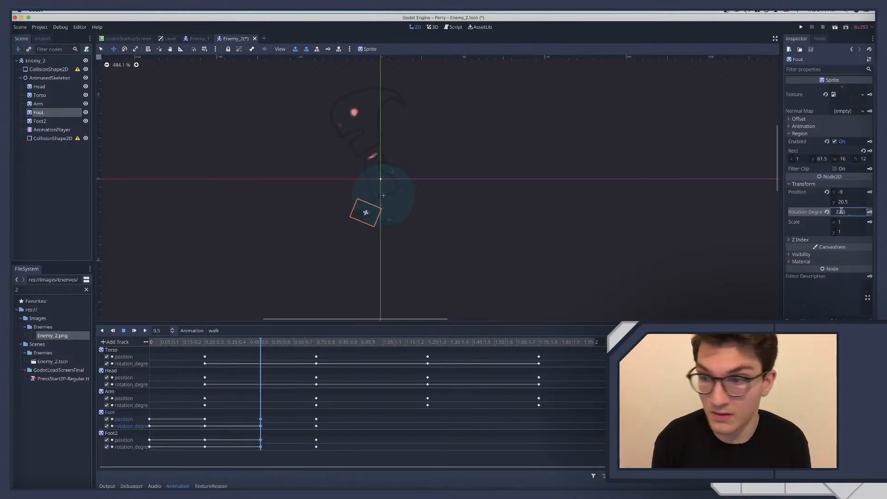
{"action": "left_click", "coordinate": [871, 213]}
{"action": "left_click", "coordinate": [215, 344]}
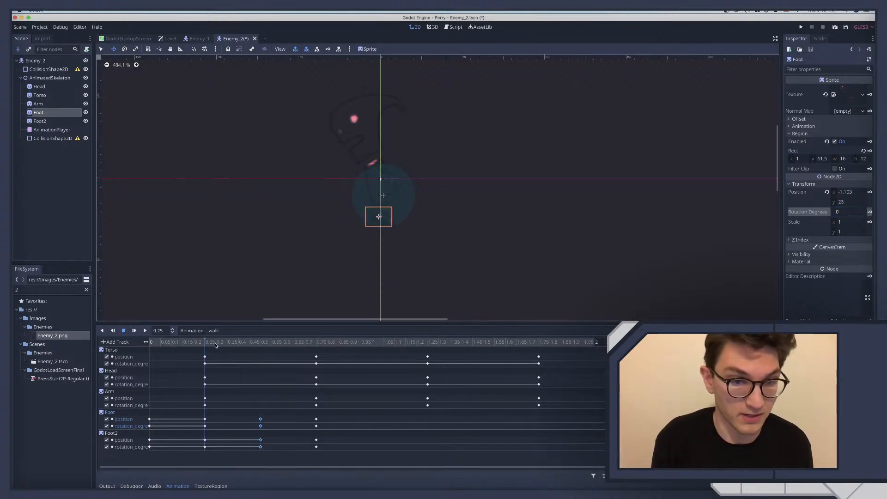
{"action": "left_click_drag", "start_coordinate": [215, 345], "coordinate": [247, 345]}
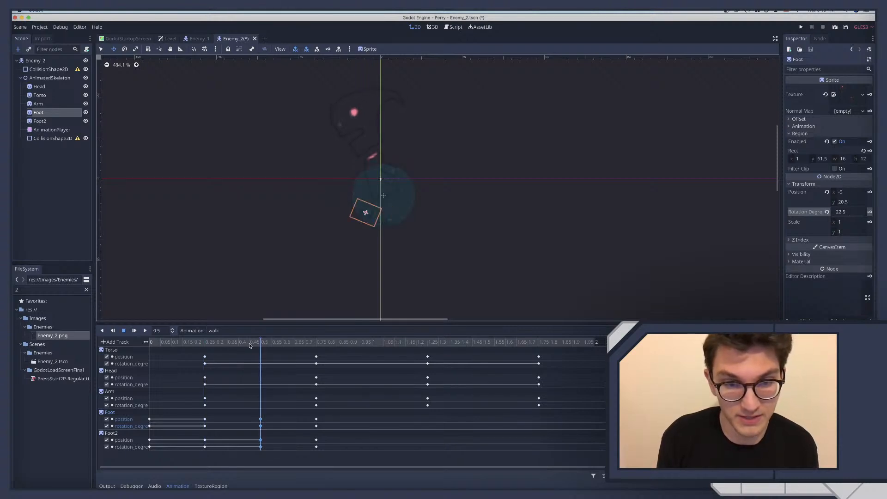
Set the Foot's Y position to 21, key it at 0.5 seconds, and check the motion between neighbouring poses
{"action": "left_click", "coordinate": [844, 203]}
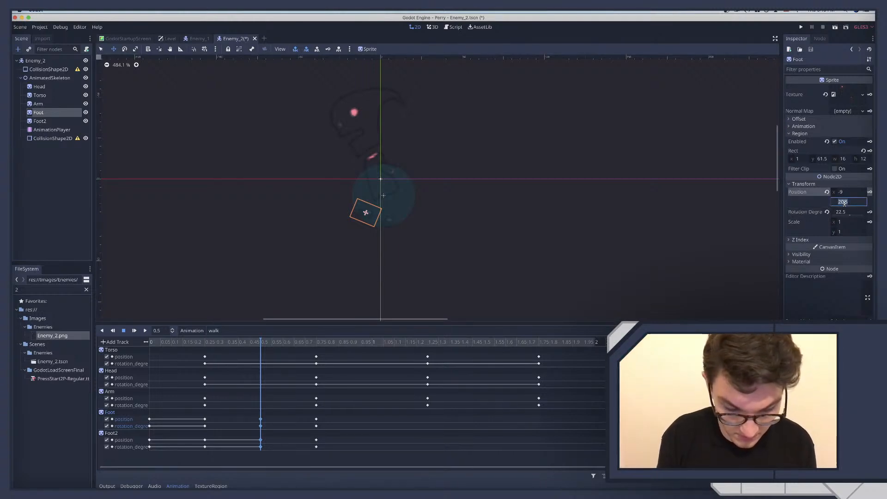
{"action": "type", "text": "20"}
{"action": "left_click", "coordinate": [844, 204]}
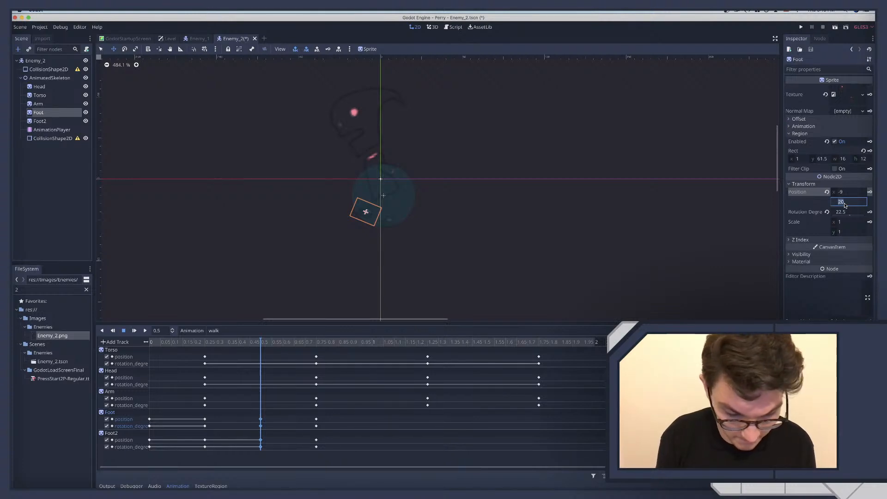
{"action": "type", "text": "21"}
{"action": "key", "text": "Return"}
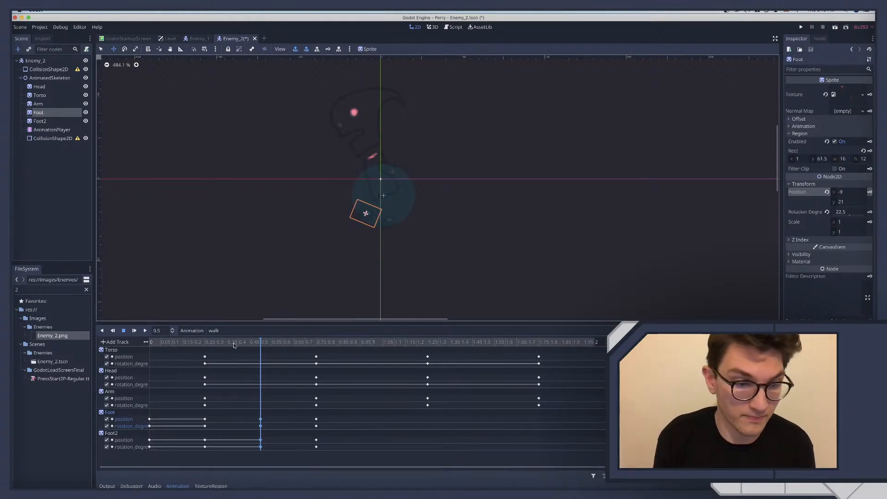
{"action": "left_click", "coordinate": [209, 345]}
{"action": "left_click", "coordinate": [259, 342]}
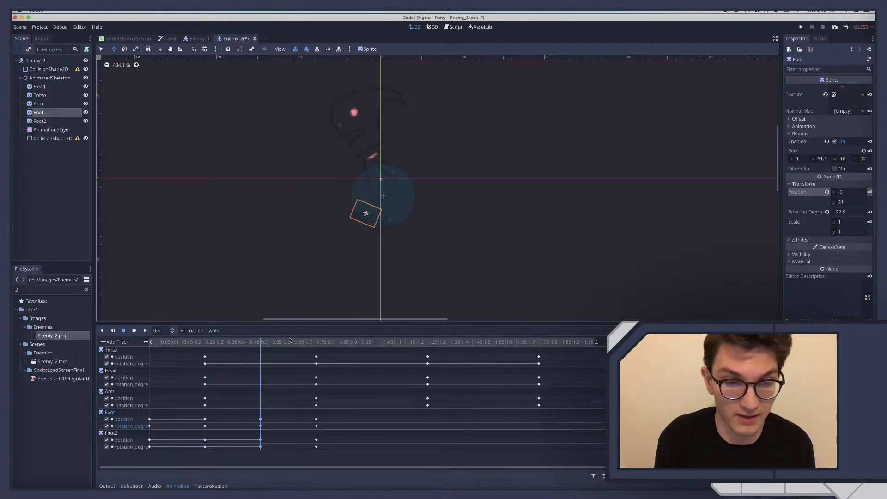
{"action": "left_click_drag", "start_coordinate": [267, 341], "coordinate": [245, 340]}
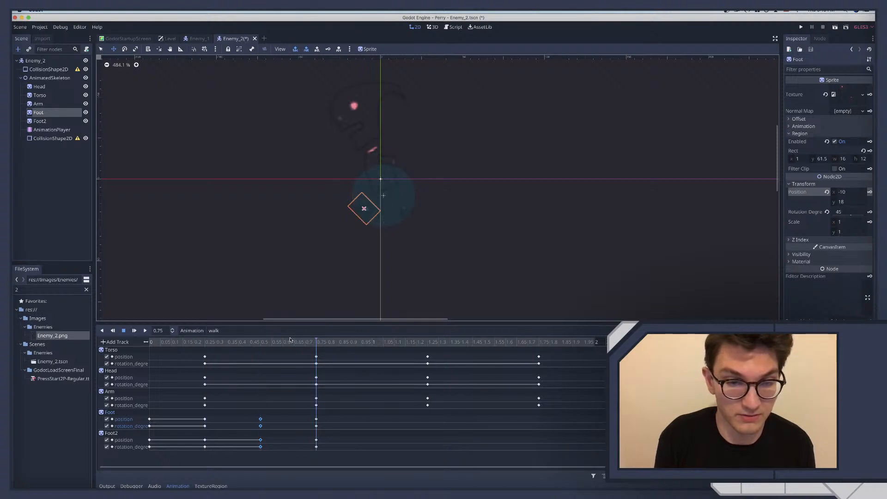
{"action": "left_click", "coordinate": [228, 341]}
Set the Foot's X position to -11, key it at 0.75 seconds, and check the motion back to 0.5 seconds
{"action": "left_click", "coordinate": [311, 342]}
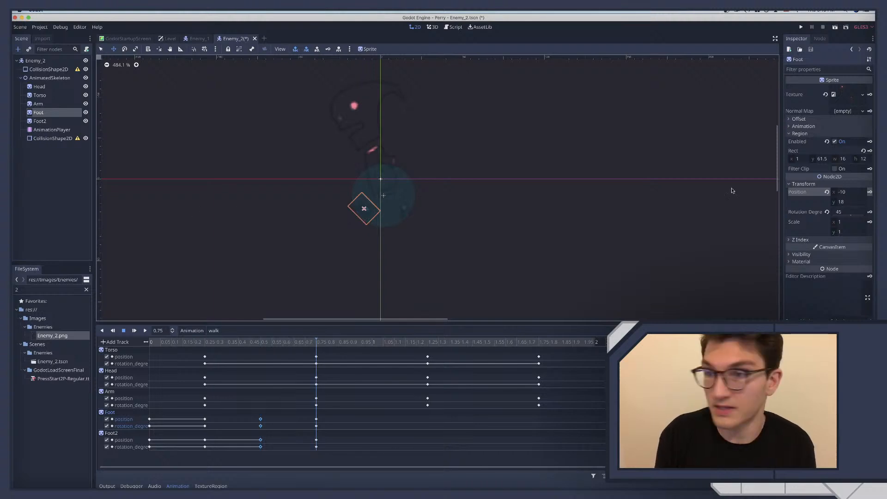
{"action": "left_click", "coordinate": [857, 192]}
{"action": "type", "text": "-11"}
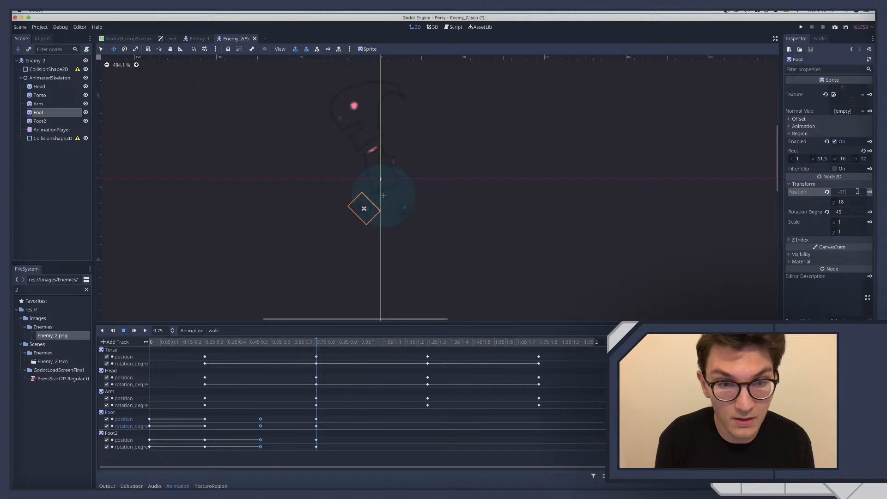
{"action": "key", "text": "Return"}
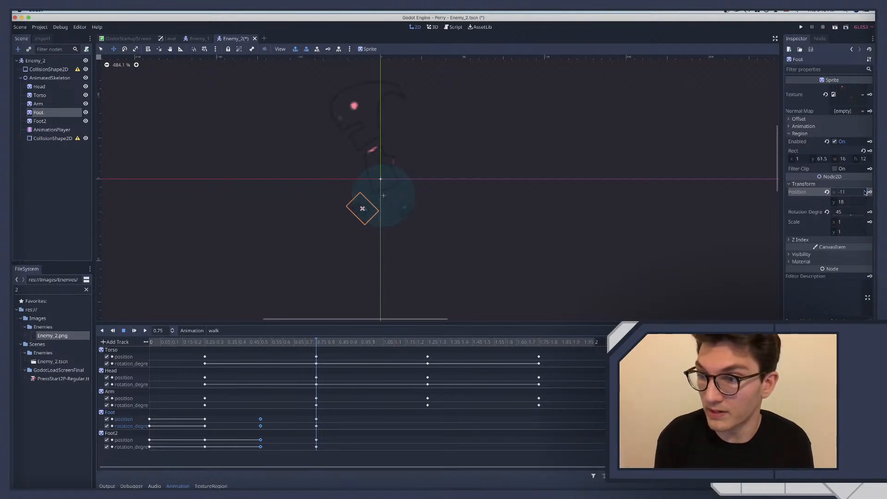
{"action": "mouse_move", "coordinate": [287, 346]}
{"action": "left_mouse_down"}
{"action": "mouse_move", "coordinate": [247, 345]}
{"action": "mouse_move", "coordinate": [339, 345]}
{"action": "mouse_move", "coordinate": [224, 342]}
{"action": "mouse_move", "coordinate": [304, 349]}
{"action": "mouse_move", "coordinate": [275, 351]}
{"action": "left_mouse_up"}
Review Foot2's motion from 0.25 seconds, then set its X position to 15 and key it at 0.75 seconds
{"action": "left_click", "coordinate": [40, 121]}
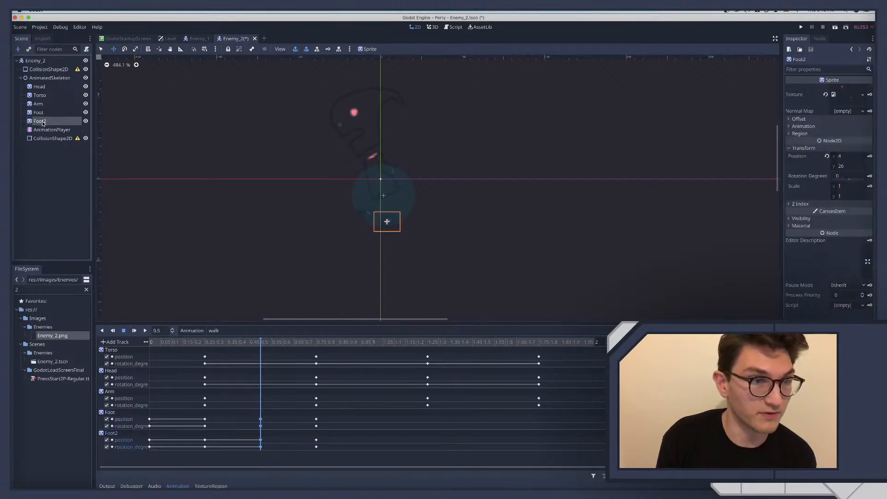
{"action": "left_click", "coordinate": [207, 343]}
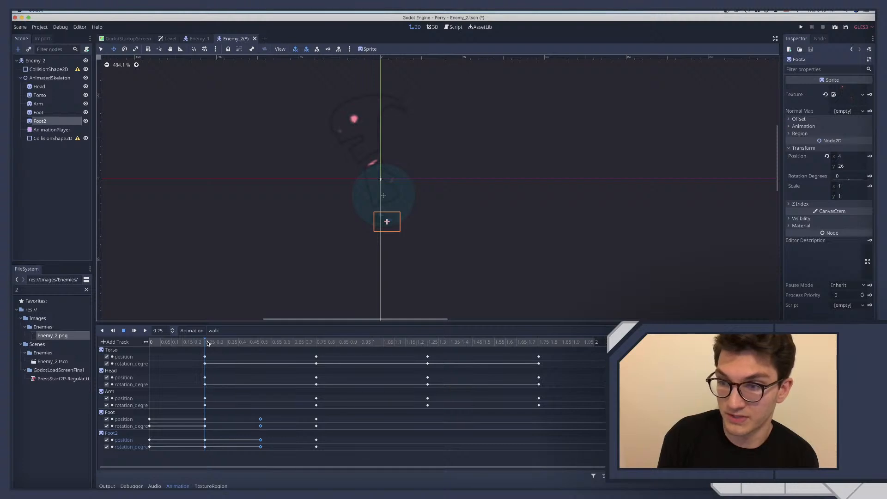
{"action": "left_click_drag", "start_coordinate": [208, 343], "coordinate": [307, 346]}
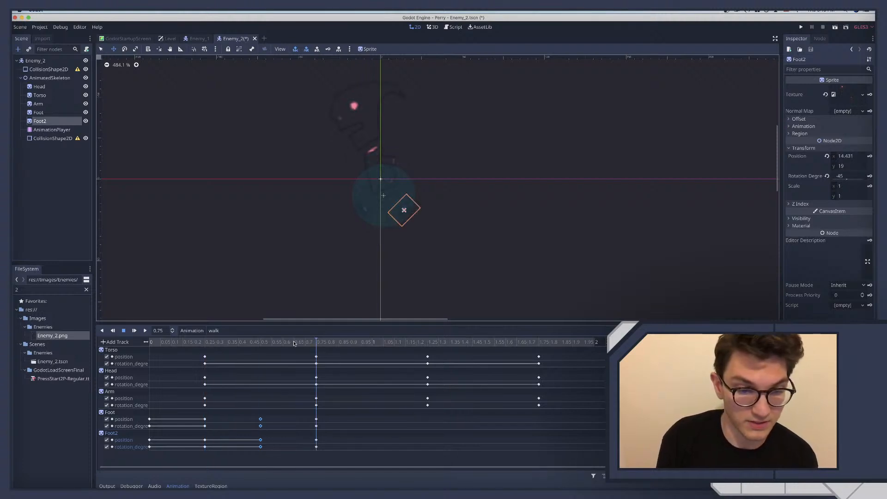
{"action": "mouse_move", "coordinate": [316, 342]}
{"action": "left_mouse_down"}
{"action": "mouse_move", "coordinate": [279, 343]}
{"action": "mouse_move", "coordinate": [320, 345]}
{"action": "left_mouse_up"}
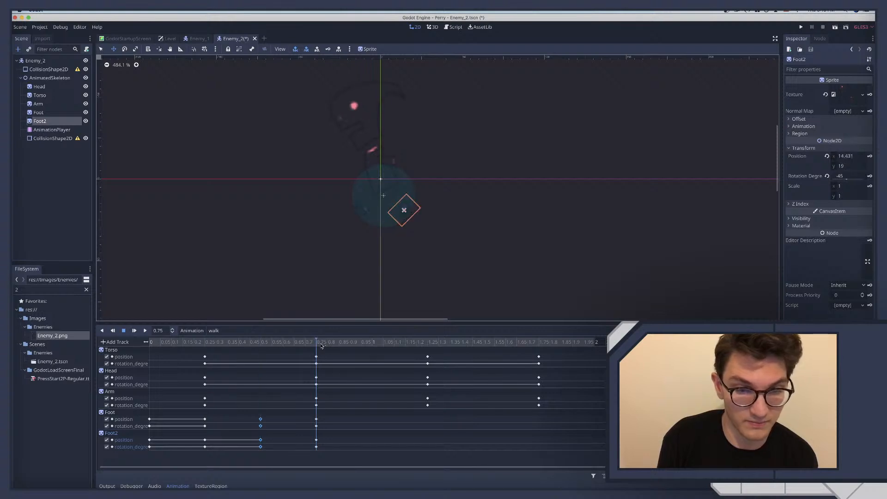
{"action": "left_click", "coordinate": [851, 157]}
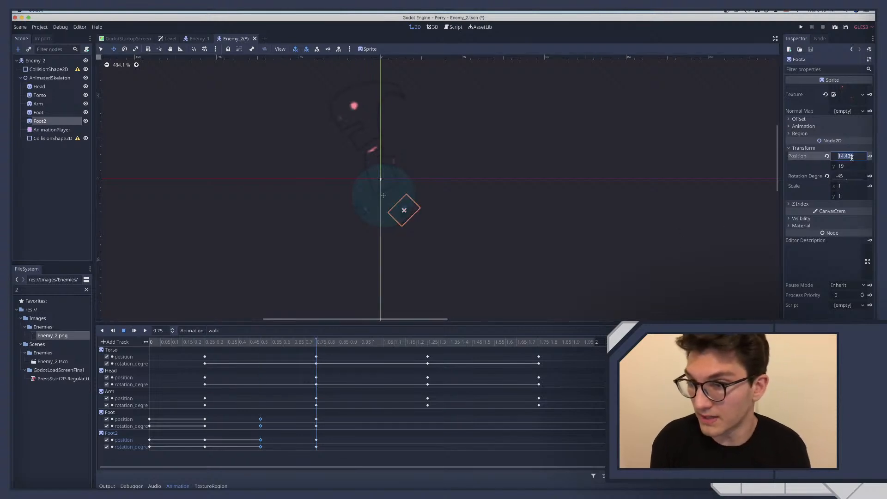
{"action": "type", "text": "15"}
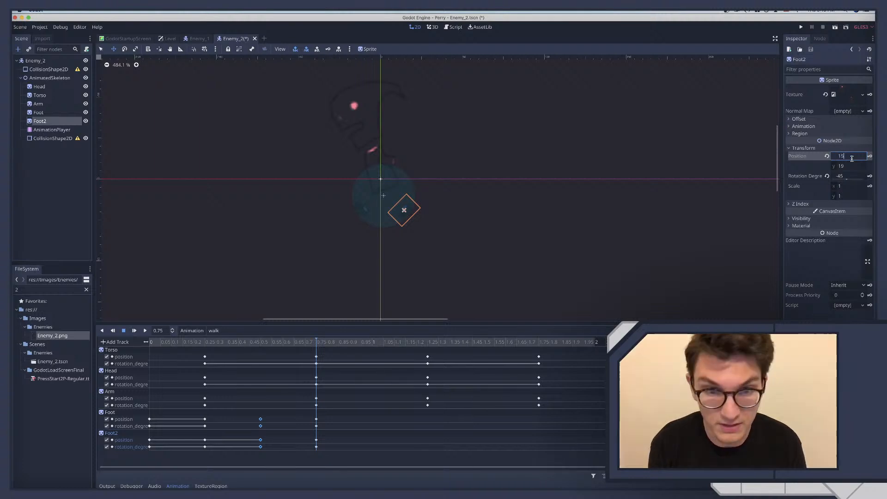
{"action": "key", "text": "Return"}
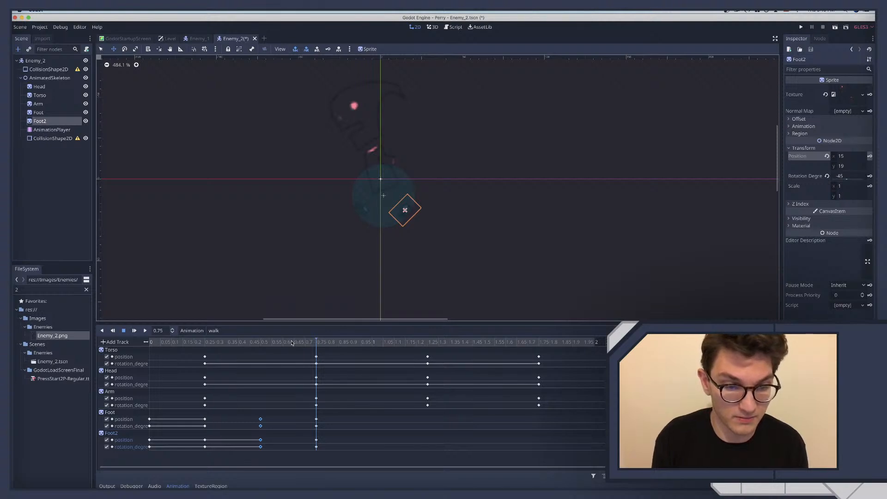
Rotate Foot2 to -22.5 degrees, key the rotation at 0.5 seconds, and compare it with the pose at 0.75 seconds
{"action": "left_click", "coordinate": [261, 342]}
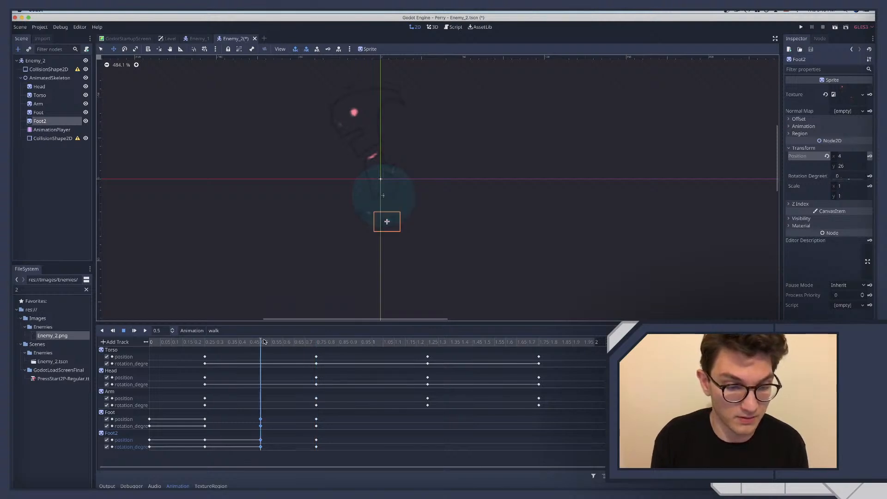
{"action": "left_click", "coordinate": [839, 176]}
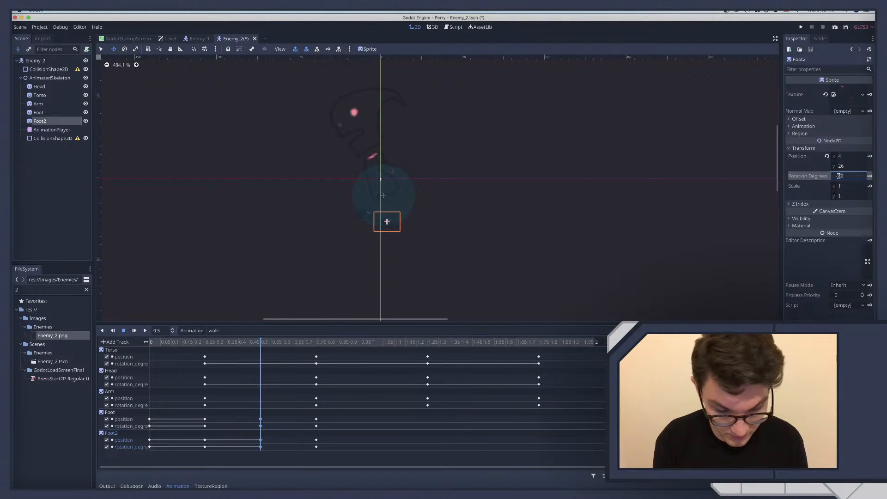
{"action": "type", "text": ".5"}
{"action": "key", "text": "Return"}
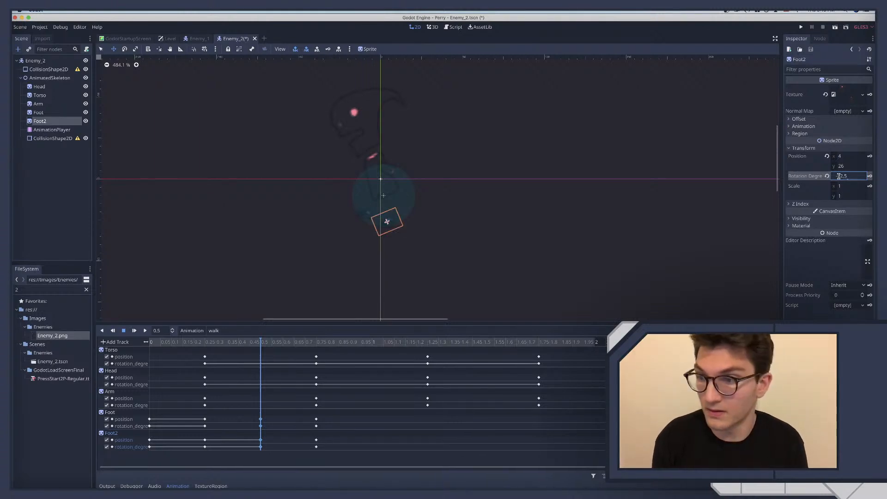
{"action": "left_click", "coordinate": [870, 176]}
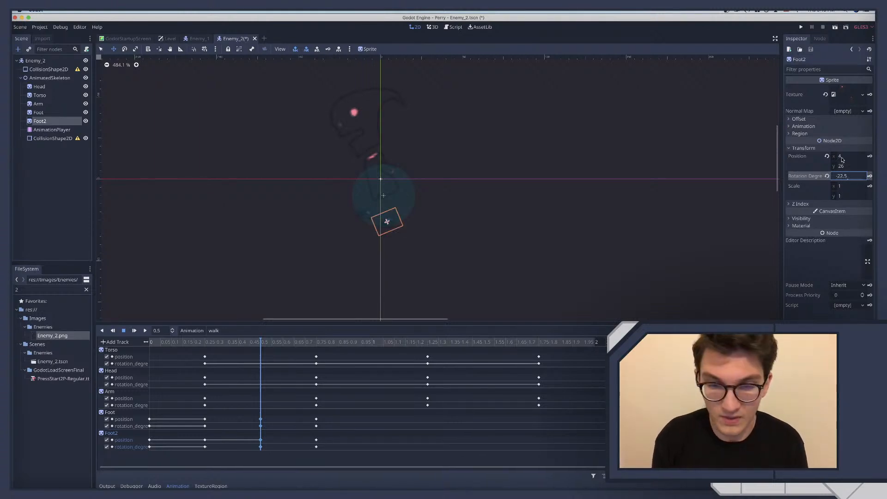
{"action": "left_click", "coordinate": [316, 342]}
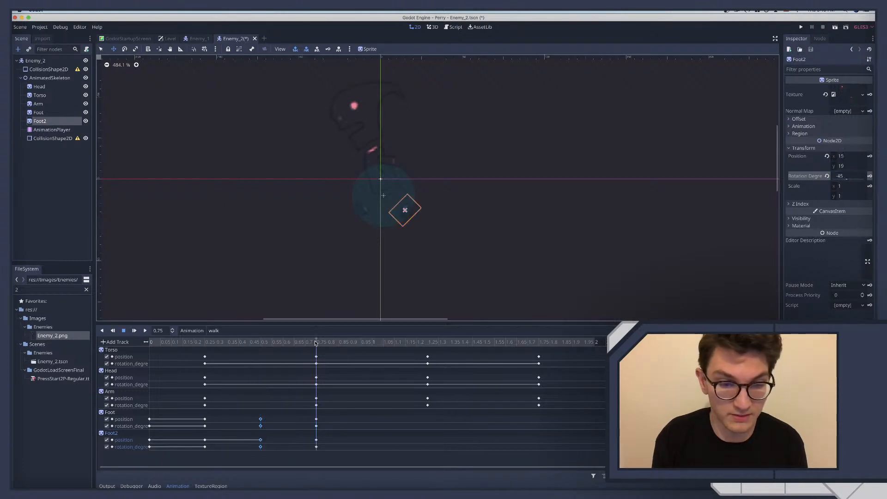
Try Foot2's Y position at 7, 26 and 22 in the 0.5-second pose
{"action": "left_click", "coordinate": [260, 342]}
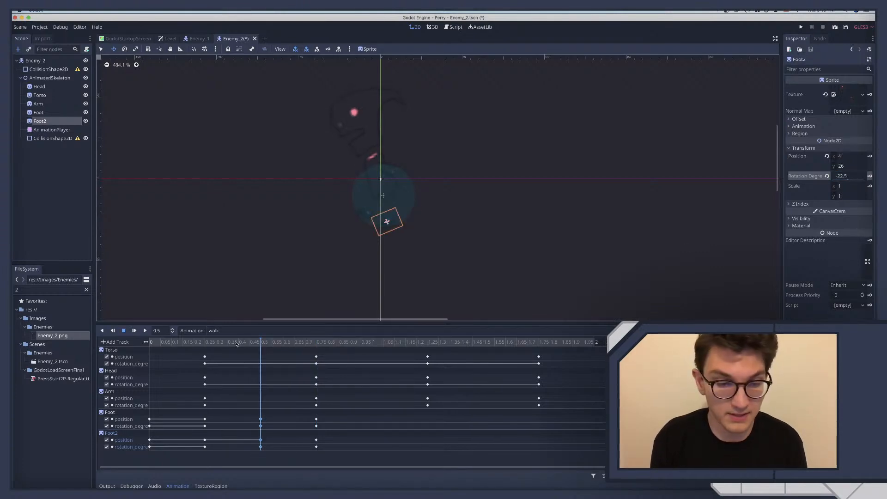
{"action": "left_click", "coordinate": [852, 167]}
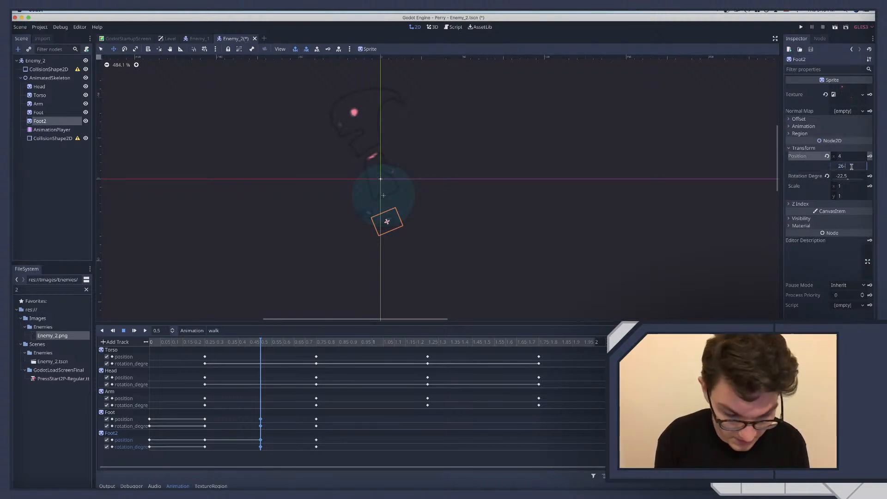
{"action": "key", "text": "BackSpace"}
{"action": "key", "text": "BackSpace"}
{"action": "type", "text": "7"}
{"action": "key", "text": "Return"}
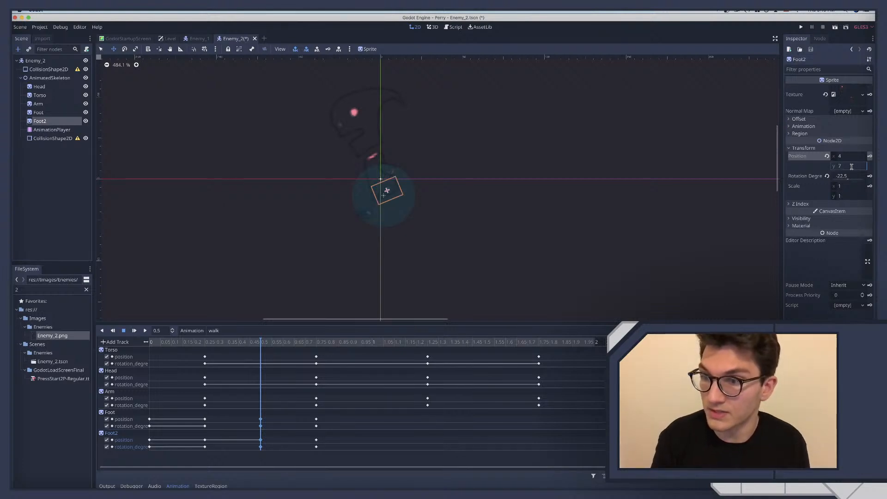
{"action": "left_click", "coordinate": [852, 166]}
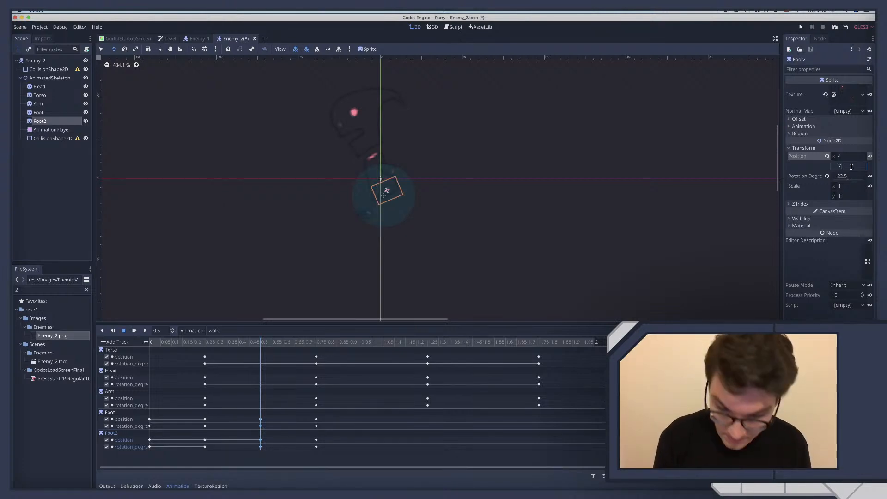
{"action": "type", "text": "26"}
{"action": "key", "text": "Return"}
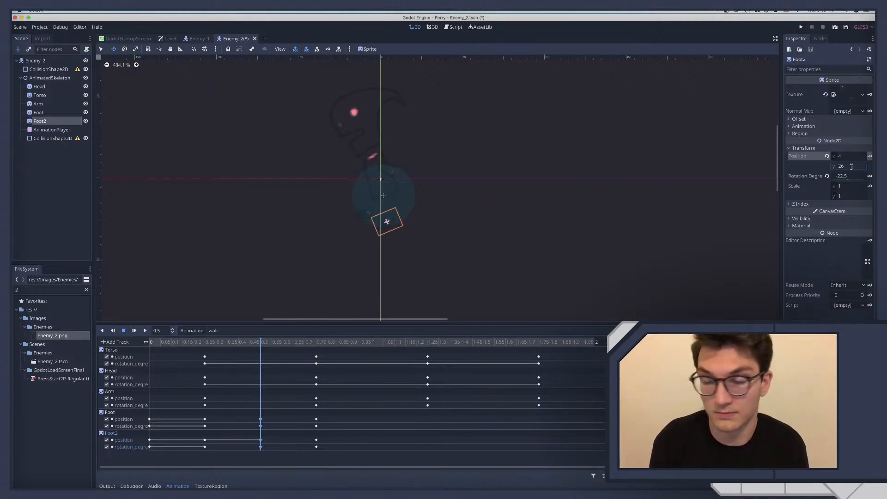
{"action": "left_click", "coordinate": [852, 168]}
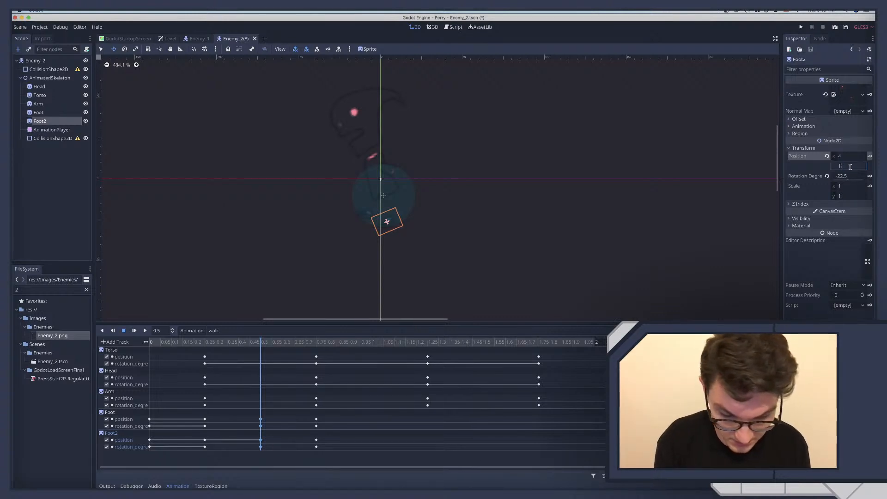
{"action": "type", "text": "19-"}
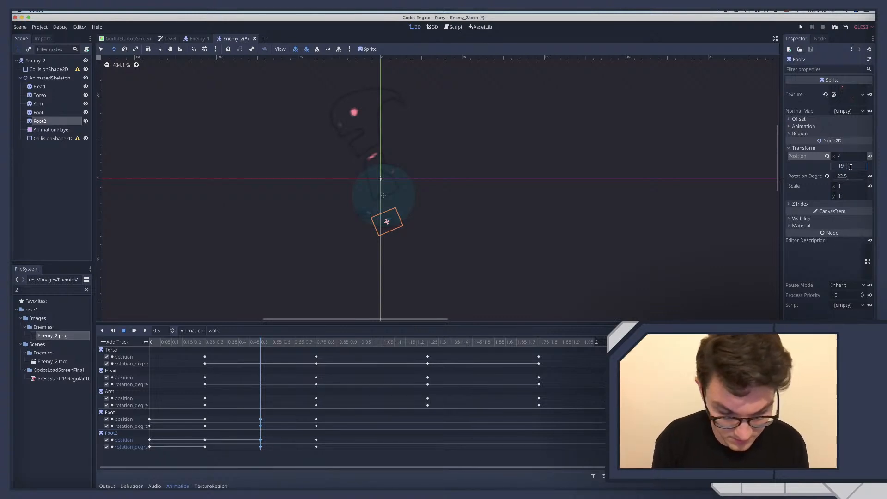
{"action": "type", "text": "3"}
{"action": "key", "text": "Return"}
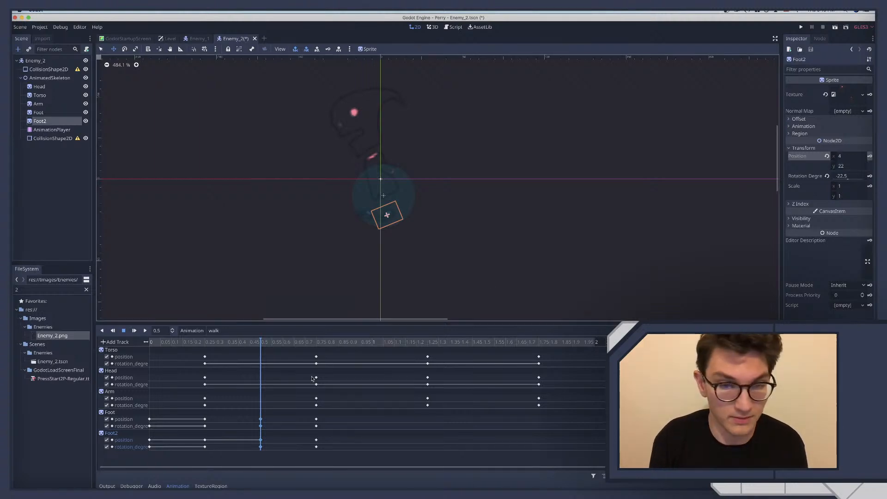
Set the Foot's X position to -1, key it at 0.25 seconds, and check the motion to 0.5 seconds
{"action": "left_click", "coordinate": [206, 342]}
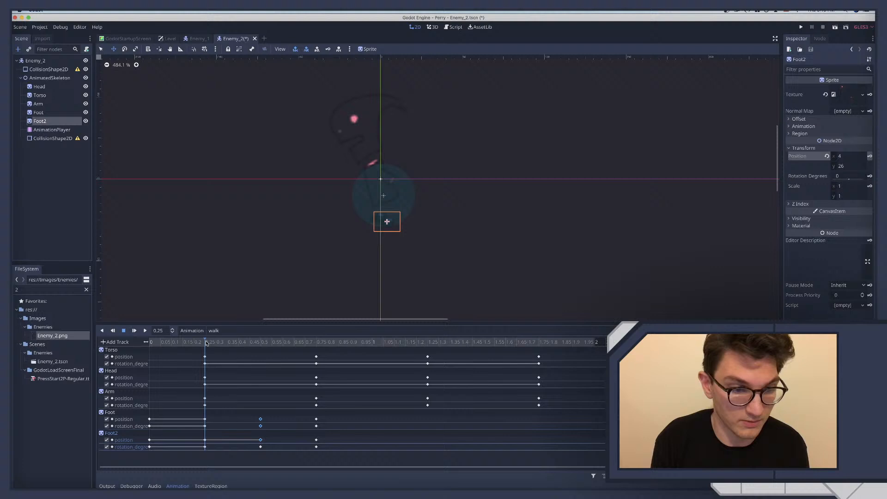
{"action": "left_click", "coordinate": [39, 113]}
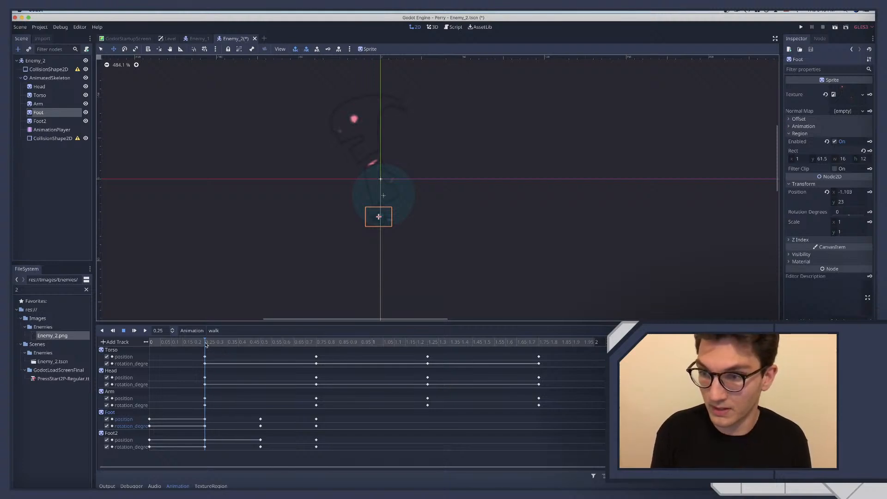
{"action": "left_click", "coordinate": [848, 192]}
{"action": "type", "text": "-1"}
{"action": "key", "text": "Return"}
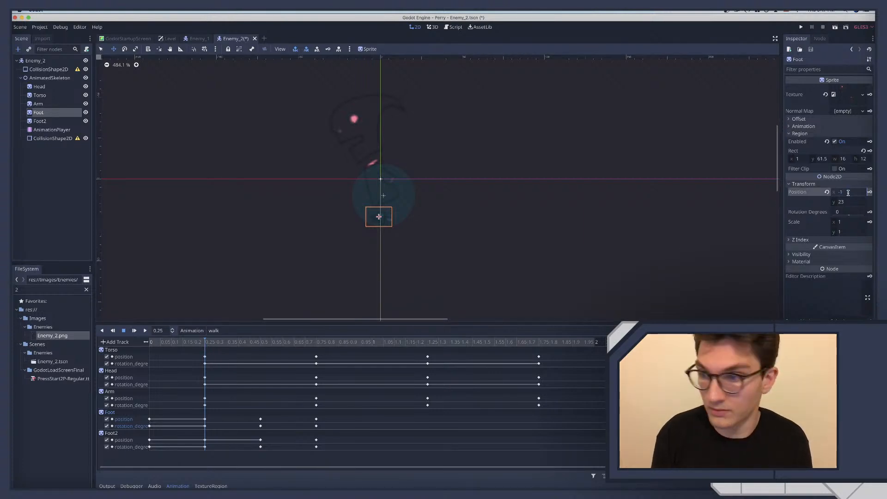
{"action": "left_click", "coordinate": [267, 343]}
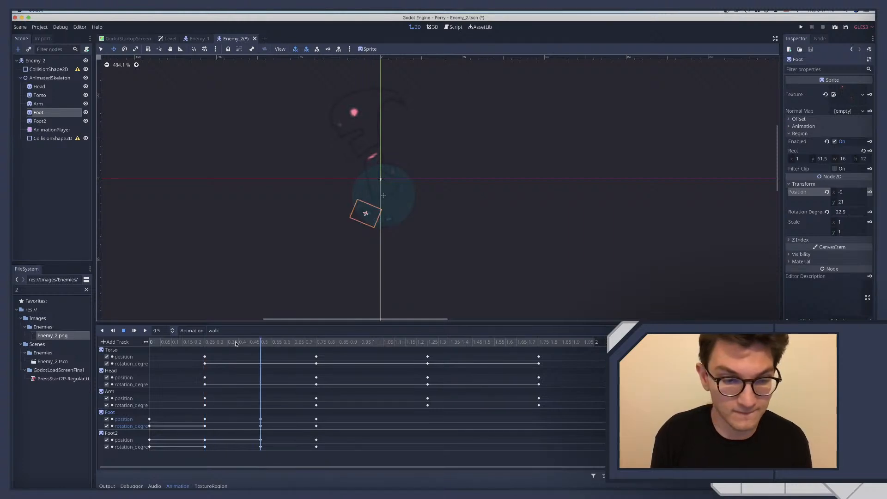
{"action": "left_click", "coordinate": [205, 343]}
{"action": "left_click_drag", "start_coordinate": [205, 341], "coordinate": [278, 344]}
Set Foot2's Y position to 23 in the 0.5-second pose
{"action": "left_click", "coordinate": [43, 121]}
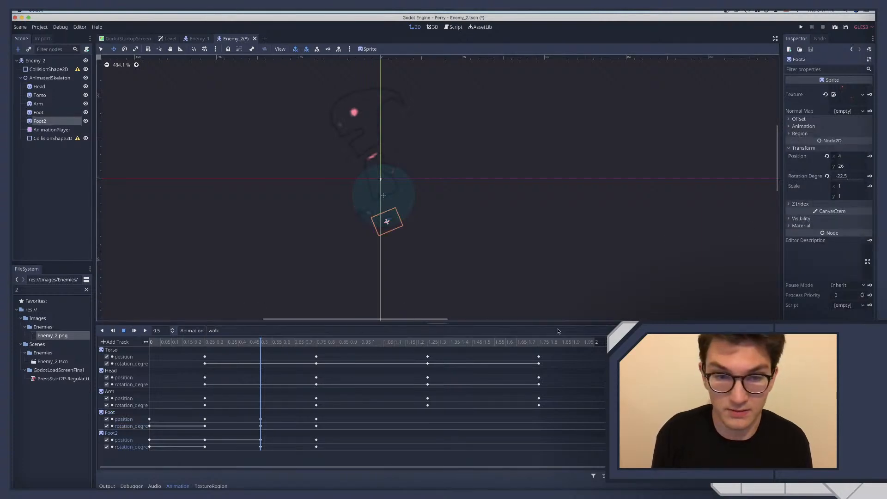
{"action": "left_click", "coordinate": [855, 165]}
{"action": "type", "text": "23"}
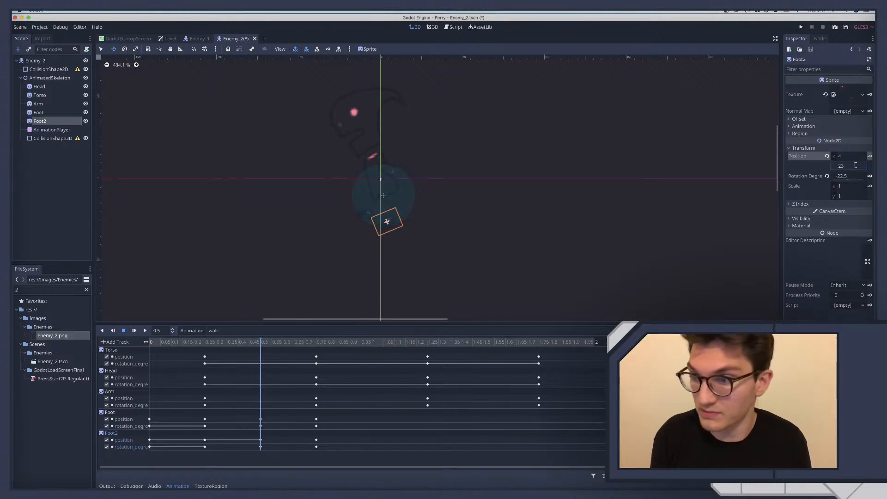
{"action": "key", "text": "Return"}
Try Y positions of 21, 25 and 24 for Foot2 at 0.5 seconds
{"action": "left_click", "coordinate": [855, 166]}
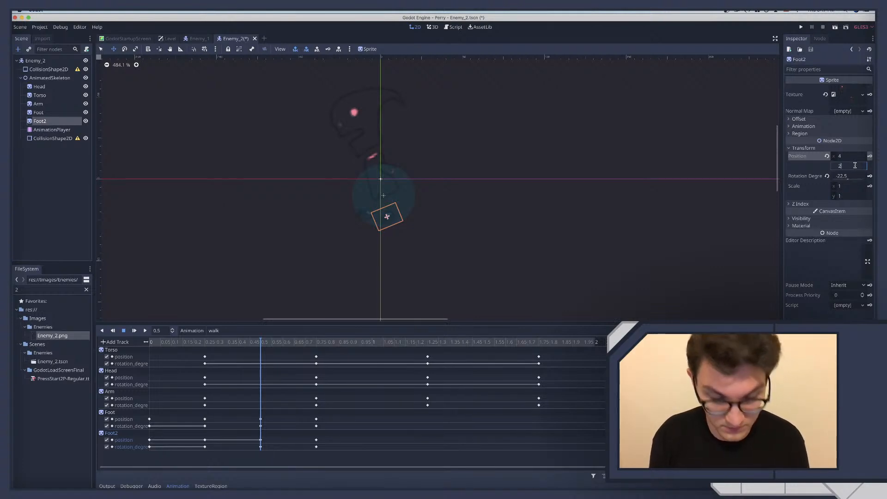
{"action": "type", "text": "1"}
{"action": "key", "text": "Return"}
{"action": "left_click", "coordinate": [856, 165]}
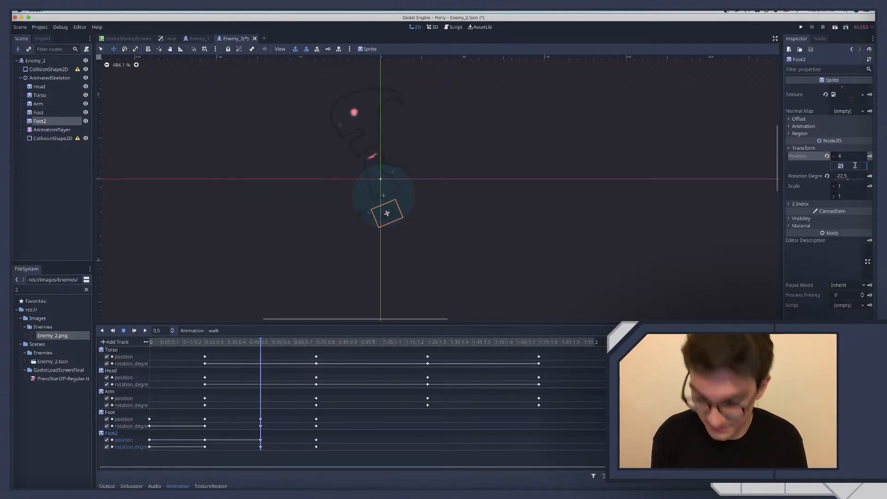
{"action": "type", "text": "25"}
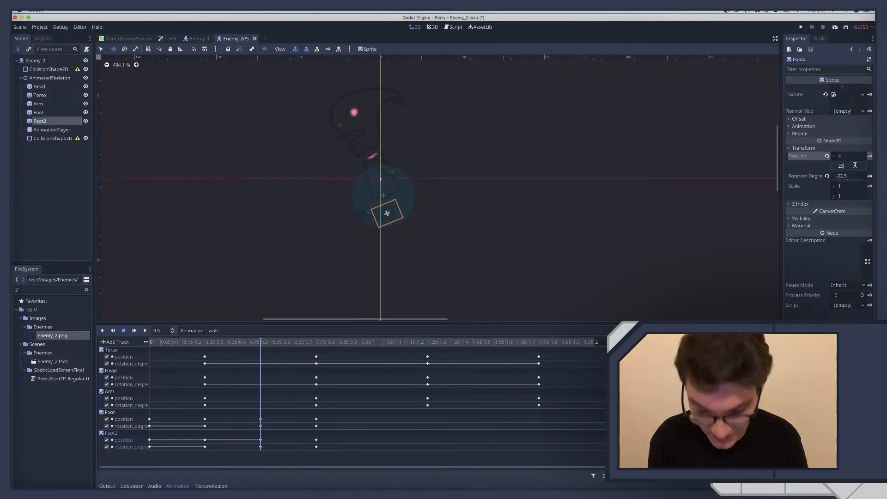
{"action": "key", "text": "Return"}
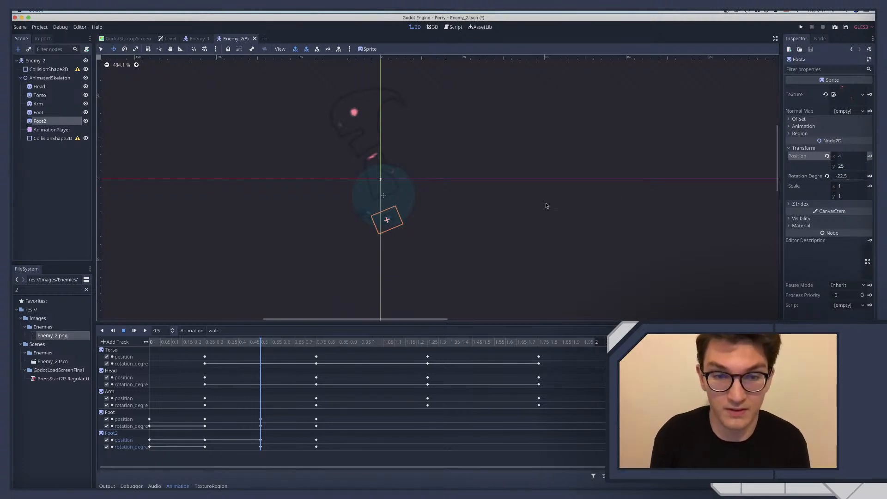
{"action": "left_click", "coordinate": [855, 165]}
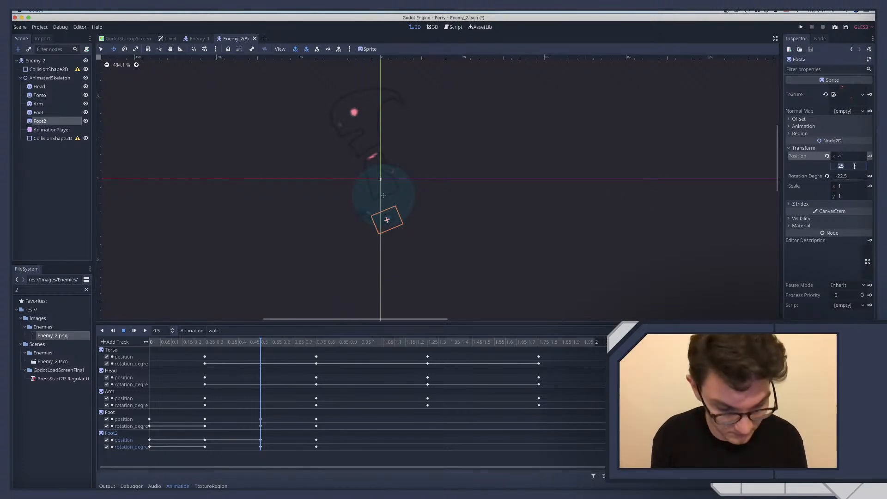
{"action": "type", "text": "24"}
{"action": "key", "text": "Return"}
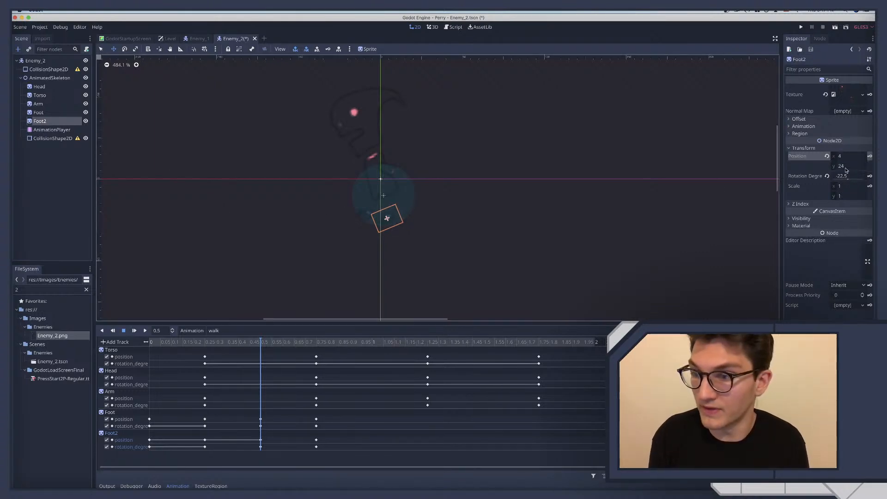
Move Foot2 forward to X 11 with Y at 23, and key the position at 0.5 seconds
{"action": "left_click_drag", "start_coordinate": [388, 219], "coordinate": [398, 218]}
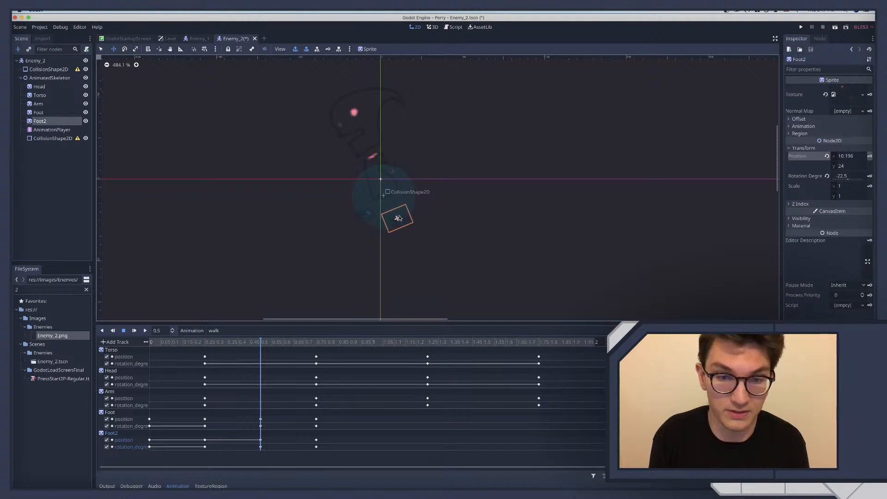
{"action": "left_click", "coordinate": [844, 167]}
{"action": "type", "text": "23"}
{"action": "key", "text": "Return"}
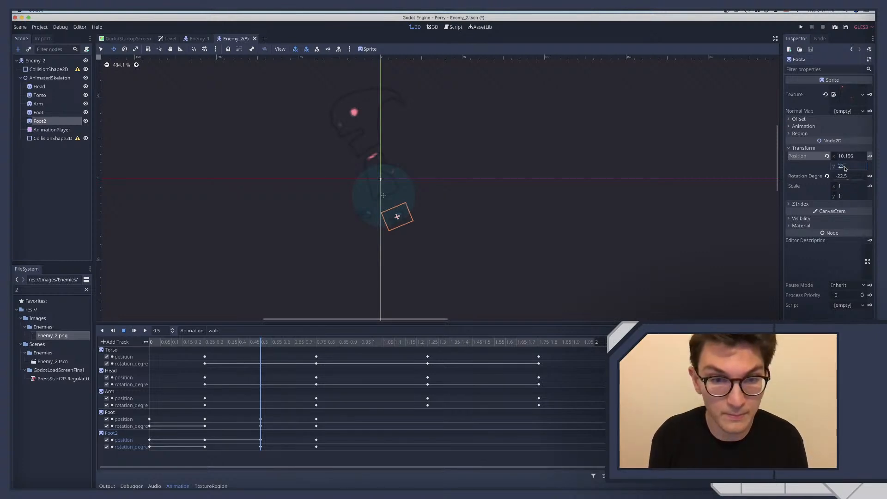
{"action": "left_click", "coordinate": [847, 156]}
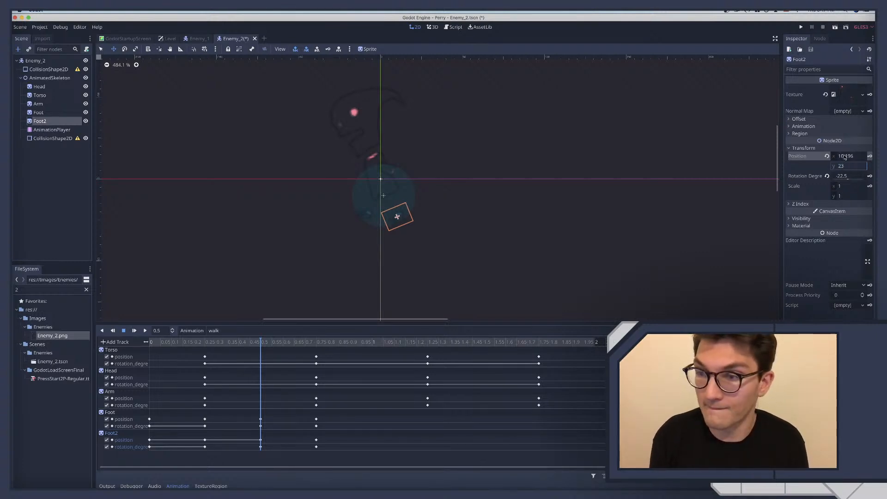
{"action": "type", "text": "7.83"}
{"action": "key", "text": "Return"}
{"action": "left_click_drag", "start_coordinate": [847, 156], "coordinate": [853, 162]}
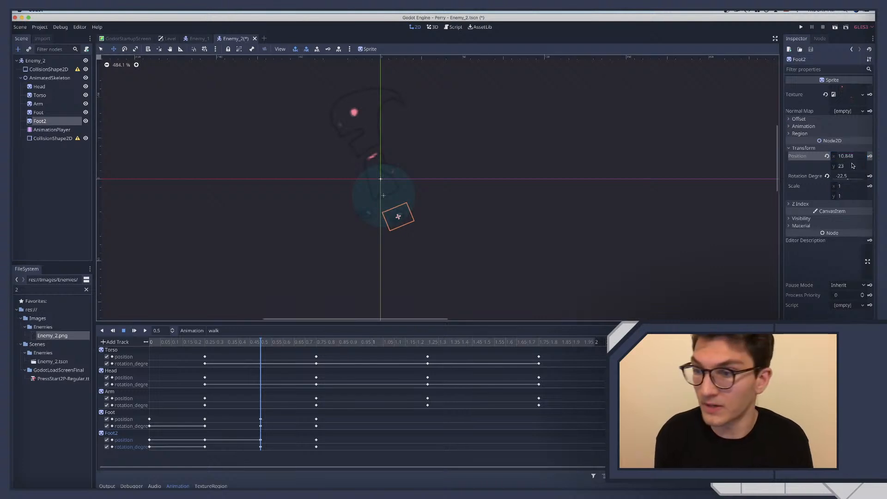
{"action": "left_click", "coordinate": [847, 157]}
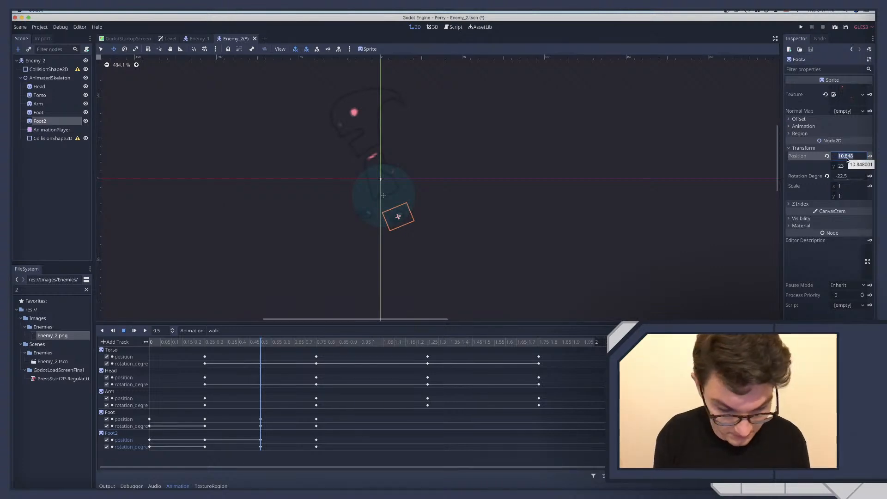
{"action": "type", "text": "11"}
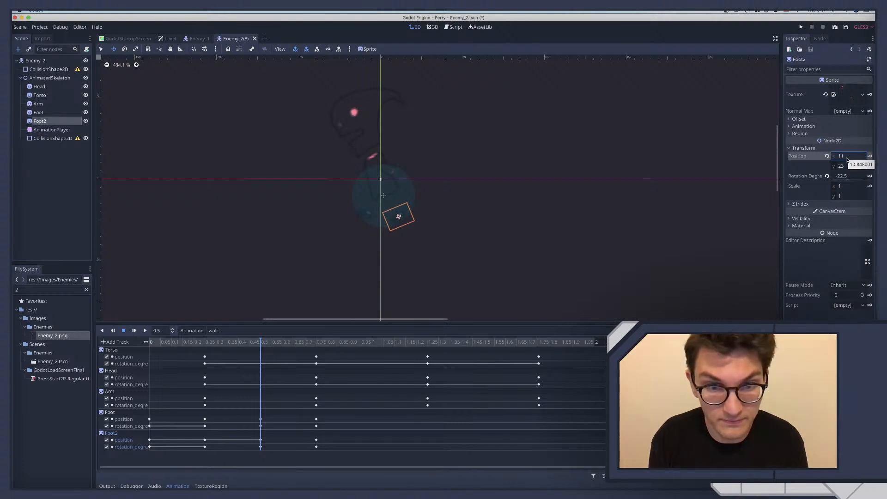
{"action": "key", "text": "Return"}
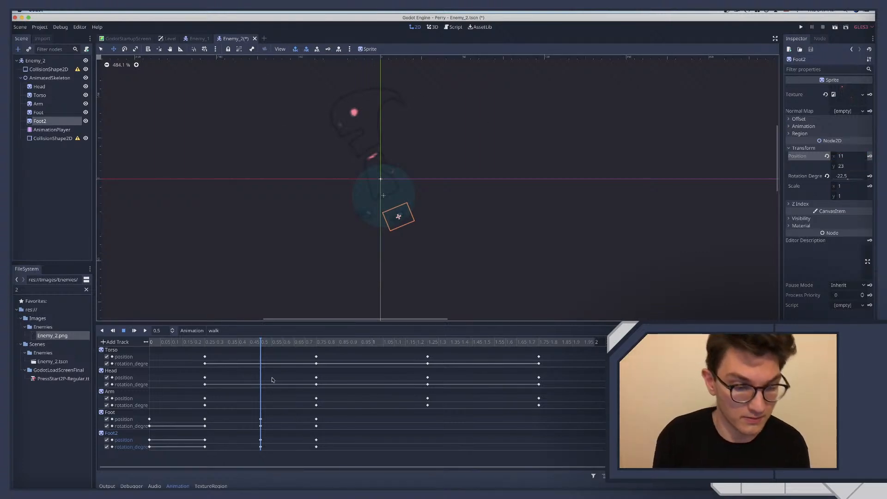
Scrub the walk animation from 0.25 to 1.75 seconds, then play it back to review the motion
{"action": "left_click_drag", "start_coordinate": [202, 341], "coordinate": [534, 344]}
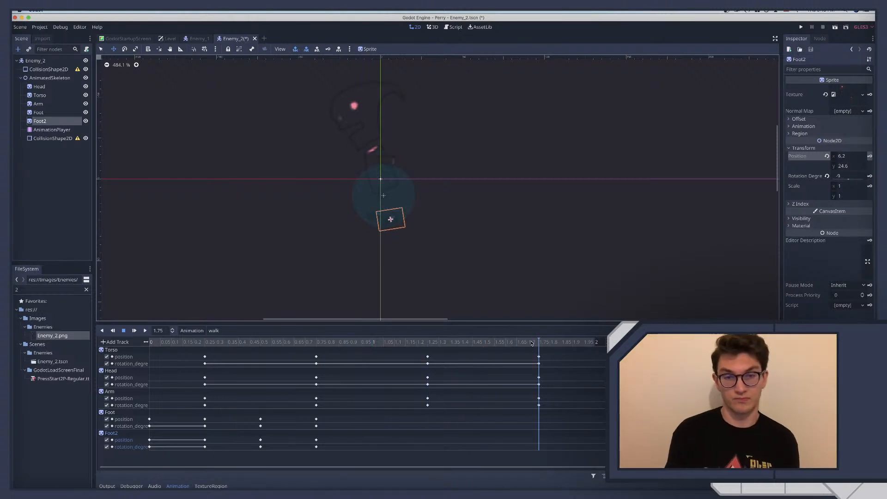
{"action": "left_click", "coordinate": [145, 330]}
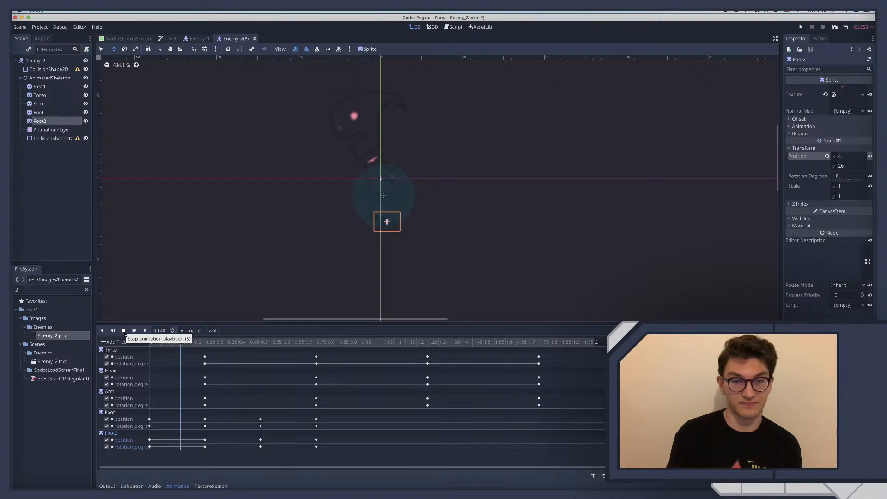
{"action": "left_click", "coordinate": [125, 333]}
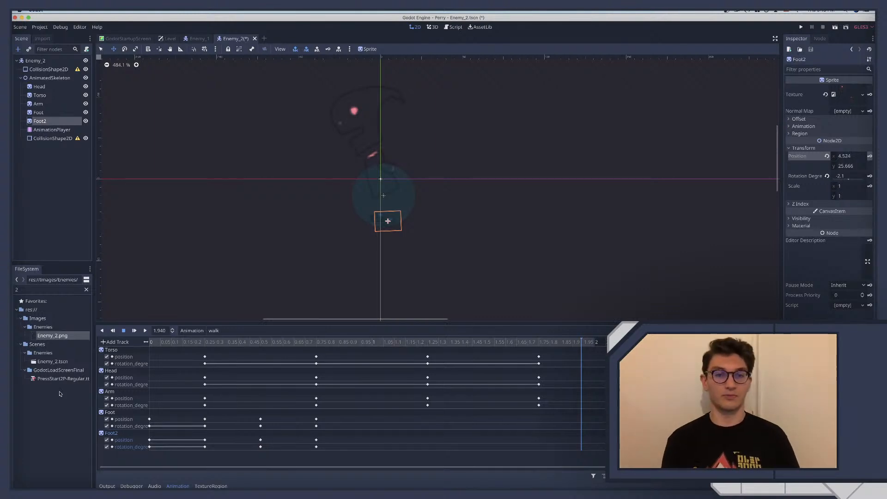
{"action": "left_click", "coordinate": [145, 330]}
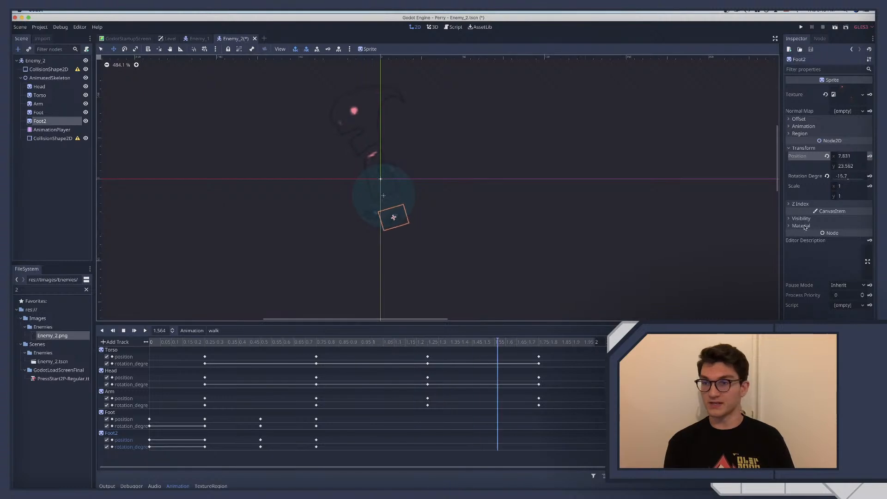
Set the AnimationPlayer's playback speed to 3 while the walk animation plays
{"action": "left_click", "coordinate": [40, 130]}
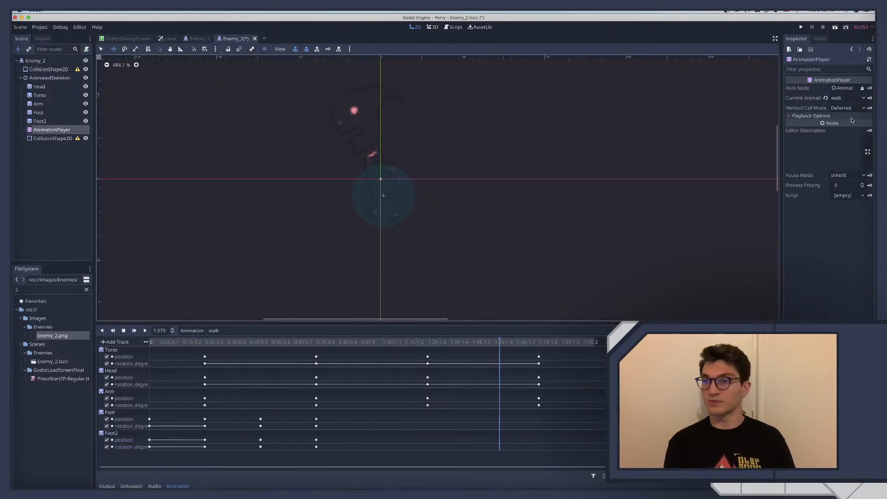
{"action": "left_click", "coordinate": [827, 116]}
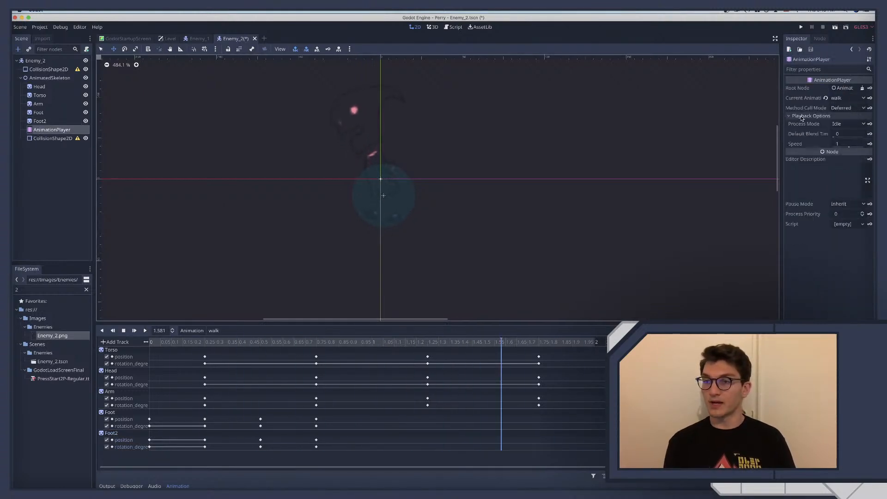
{"action": "left_click", "coordinate": [840, 143]}
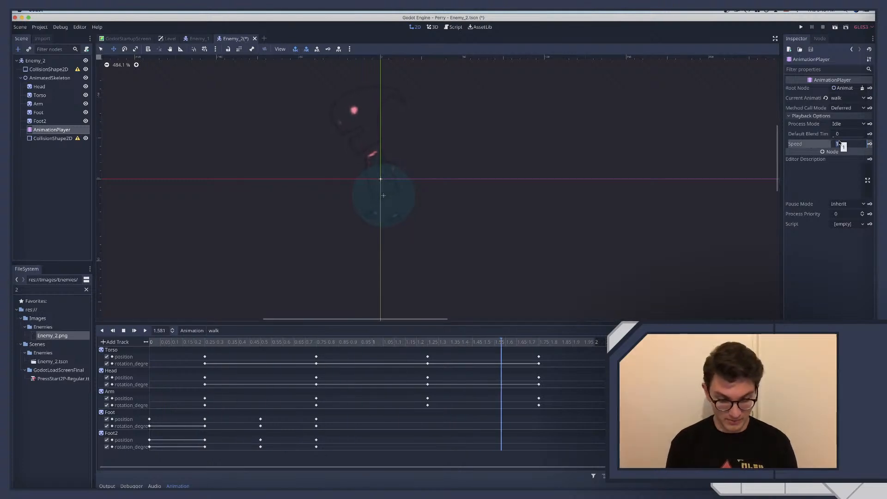
{"action": "type", "text": "3"}
{"action": "key", "text": "Return"}
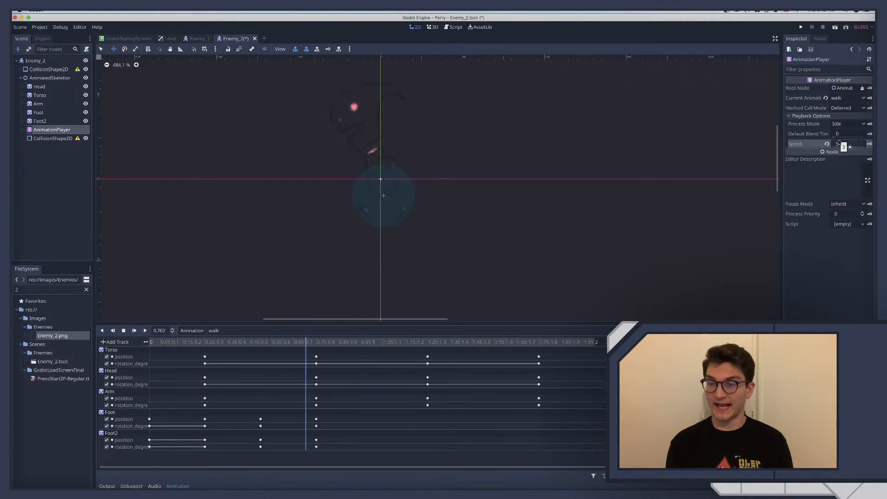
Reset the AnimationPlayer's playback speed to 1, and stop the walk animation with the playhead at 0.75 seconds
{"action": "left_click", "coordinate": [827, 144]}
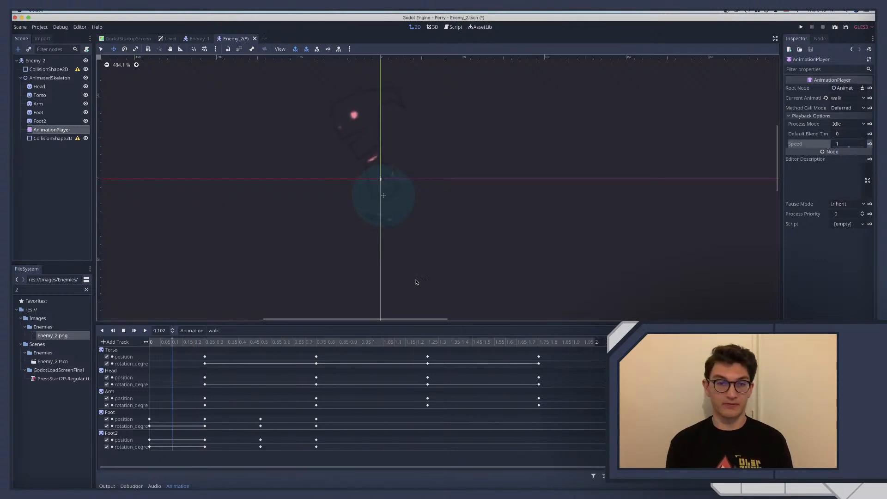
{"action": "left_click", "coordinate": [123, 331]}
{"action": "left_click_drag", "start_coordinate": [212, 342], "coordinate": [299, 346]}
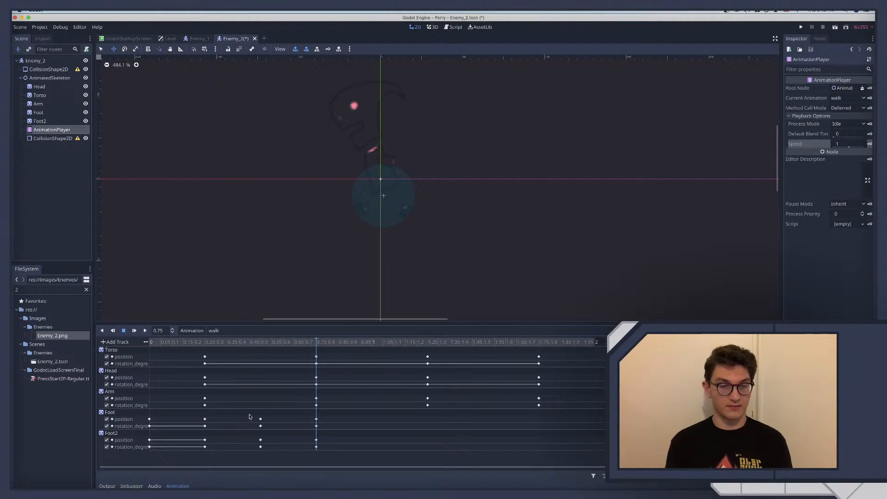
Duplicate the position and rotation keys of Foot and Foot2 from 0.5 seconds to 1 second, and scrub that stretch to check it
{"action": "left_click_drag", "start_coordinate": [258, 425], "coordinate": [278, 454]}
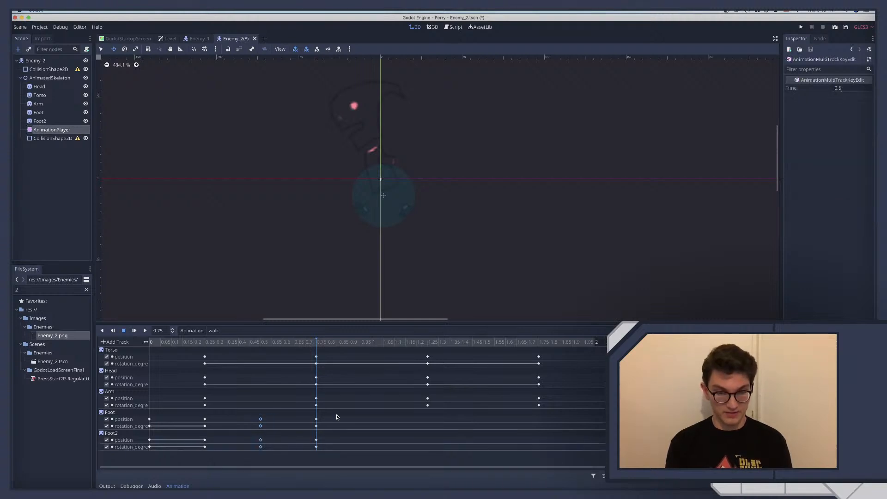
{"action": "left_click", "coordinate": [372, 343]}
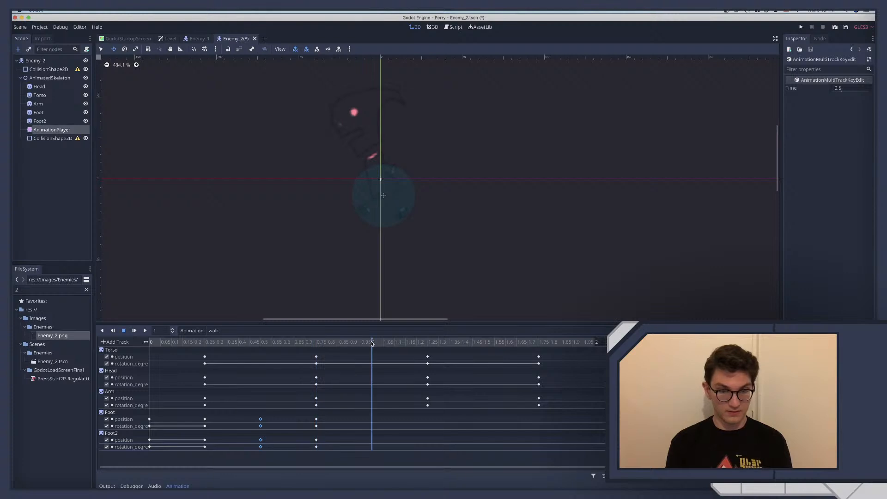
{"action": "right_click", "coordinate": [374, 432]}
{"action": "left_click", "coordinate": [388, 448]}
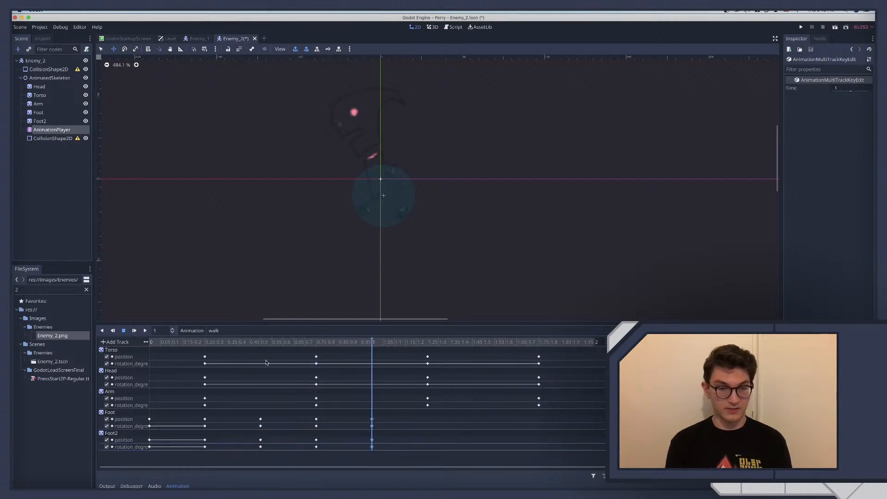
{"action": "left_click", "coordinate": [256, 344]}
{"action": "left_click_drag", "start_coordinate": [266, 345], "coordinate": [361, 353]}
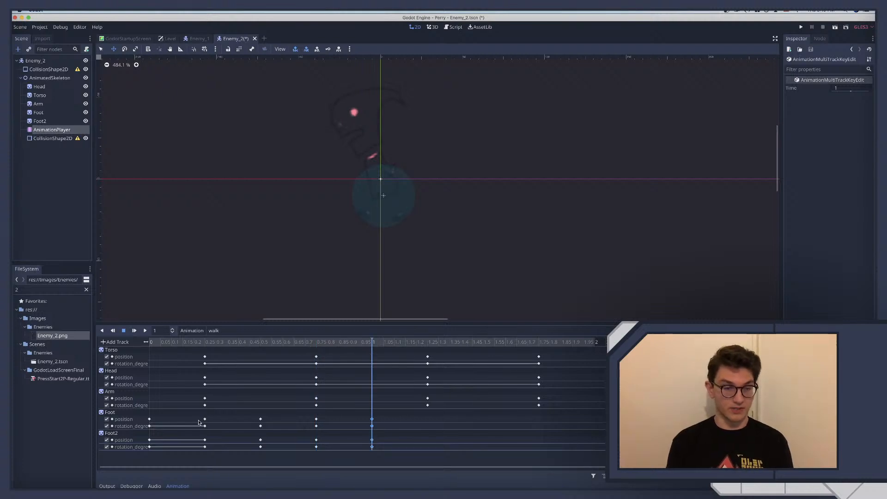
Duplicate the position and rotation keys of Foot and Foot2 from 0.25 to 1.25 seconds, and check the pose there
{"action": "left_click_drag", "start_coordinate": [197, 416], "coordinate": [213, 450]}
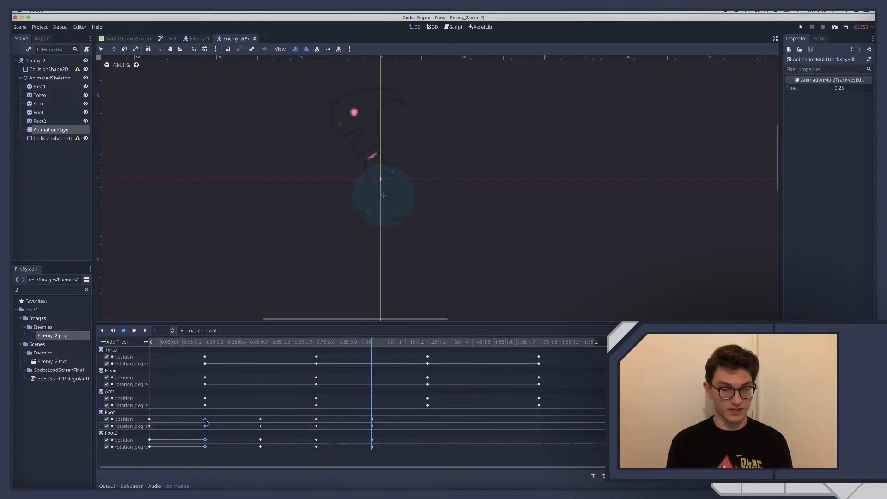
{"action": "right_click", "coordinate": [206, 421]}
{"action": "left_click", "coordinate": [430, 342]}
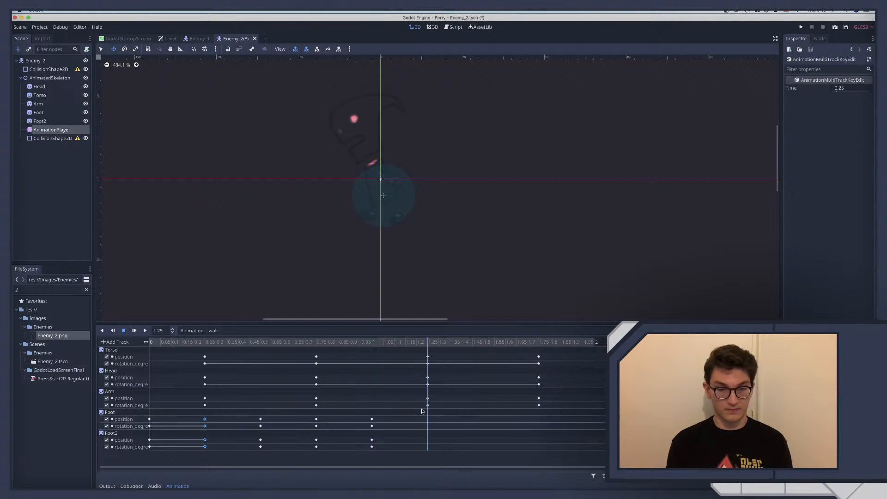
{"action": "right_click", "coordinate": [430, 422]}
{"action": "left_click", "coordinate": [438, 442]}
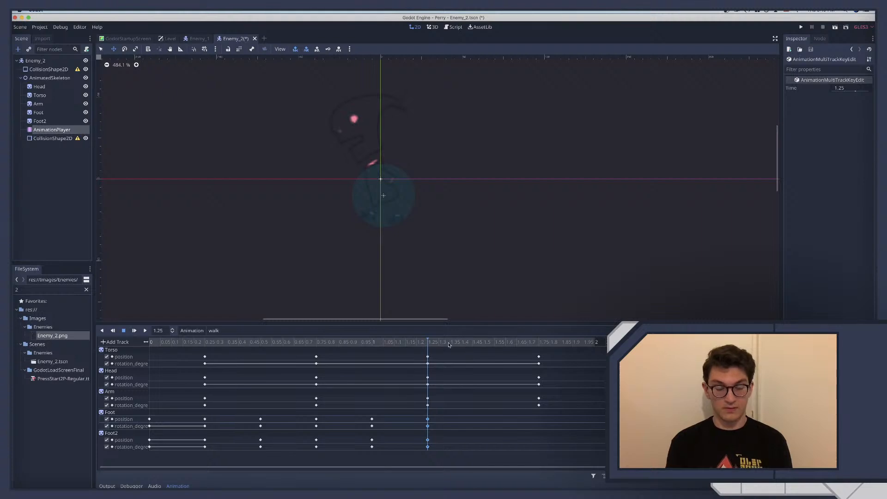
{"action": "left_click_drag", "start_coordinate": [448, 342], "coordinate": [432, 372]}
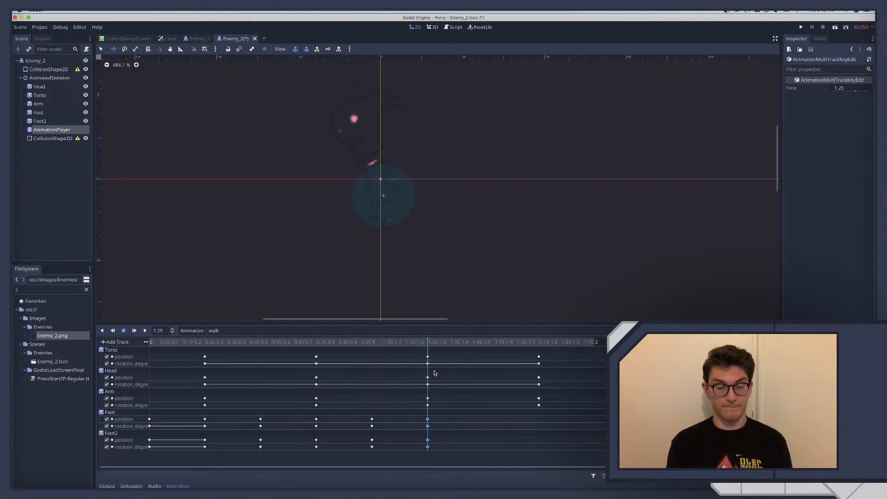
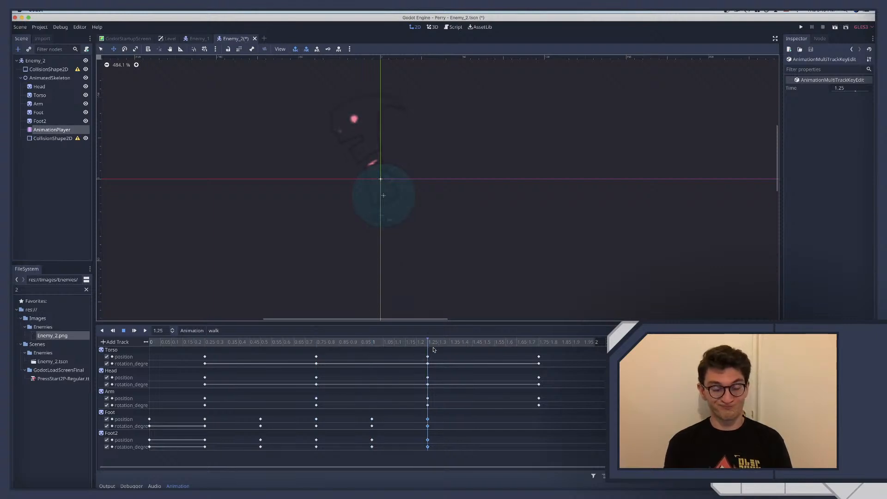
Play the walk animation and scrub between 0.25 and 1.5 seconds to examine how the feet move through the stride
{"action": "left_click_drag", "start_coordinate": [452, 349], "coordinate": [272, 354]}
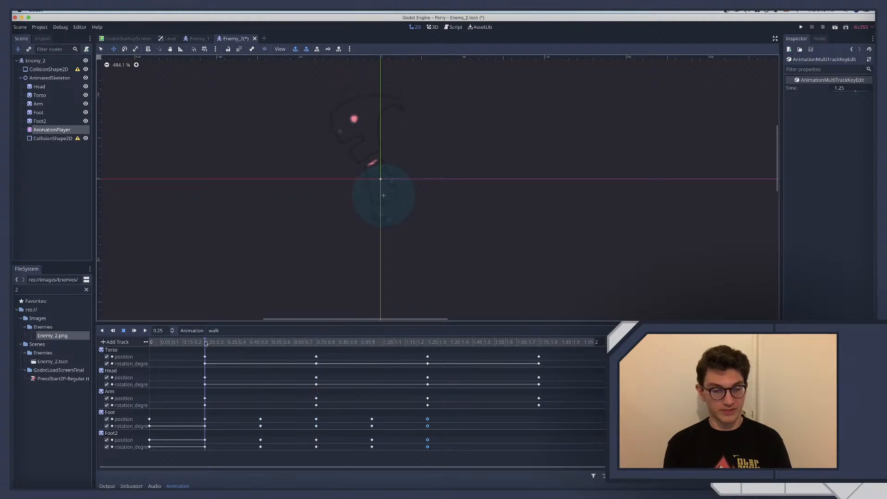
{"action": "left_click", "coordinate": [145, 331]}
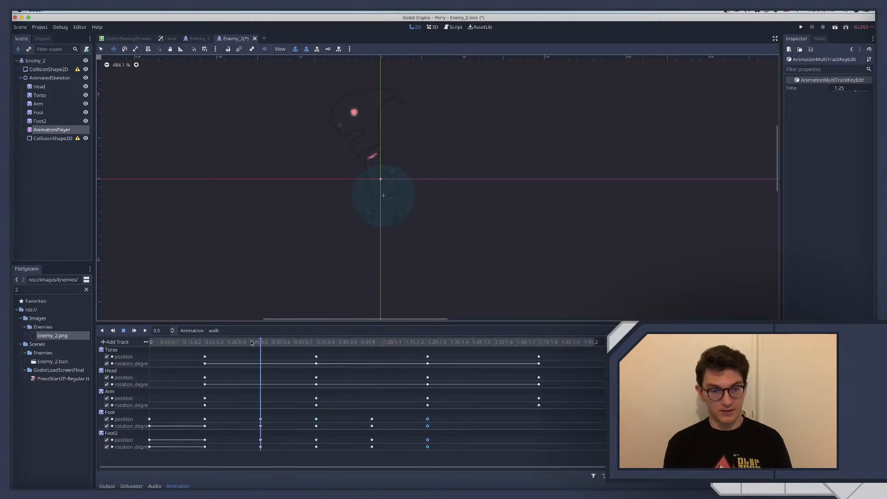
{"action": "left_click_drag", "start_coordinate": [357, 351], "coordinate": [425, 353]}
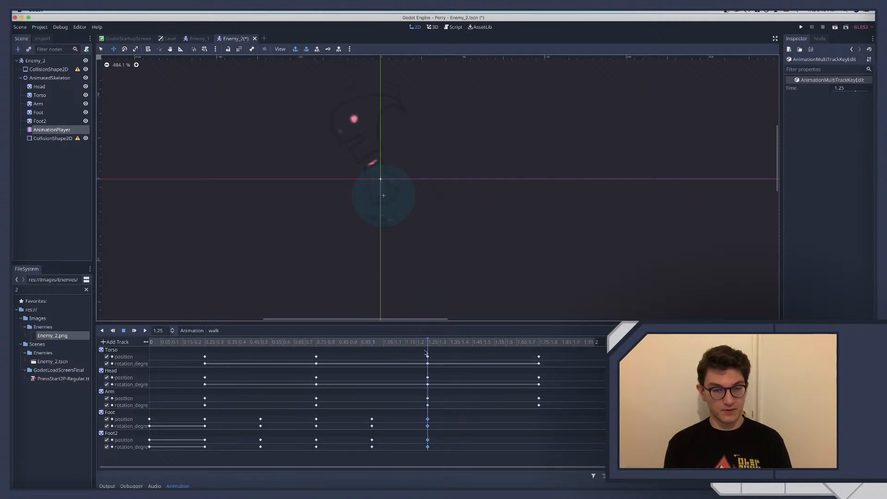
{"action": "left_click", "coordinate": [206, 342]}
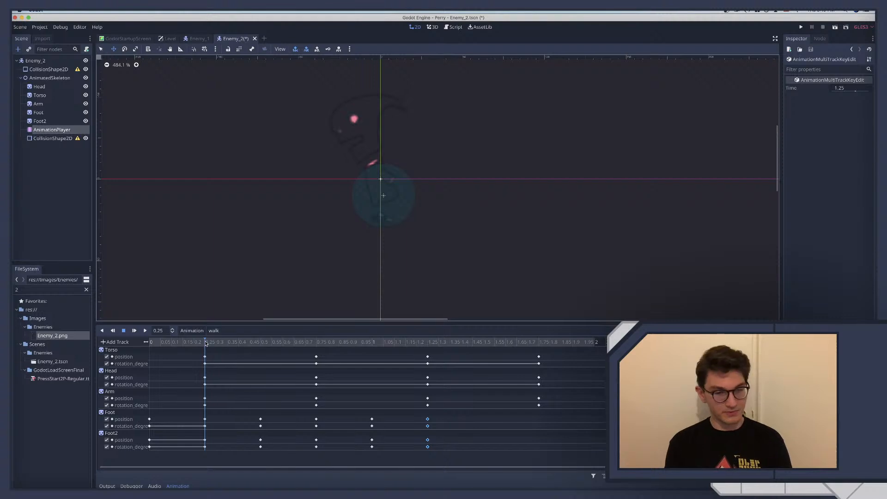
{"action": "left_click_drag", "start_coordinate": [218, 342], "coordinate": [397, 375]}
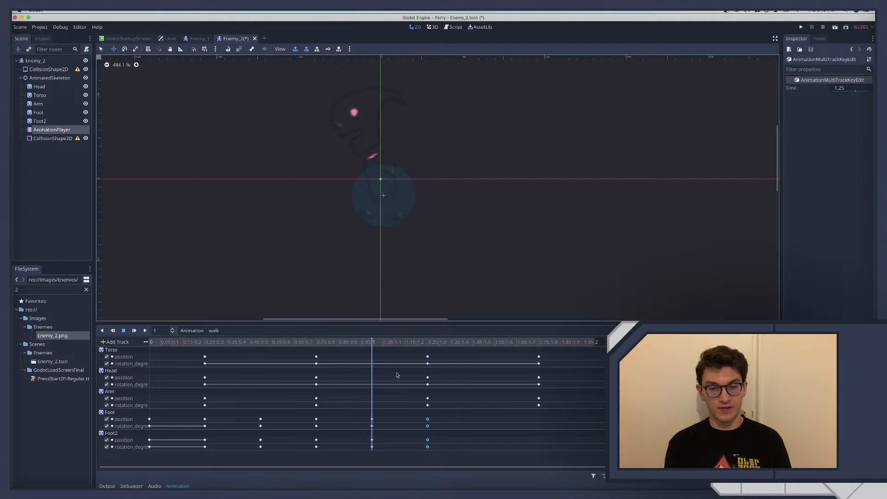
{"action": "left_click", "coordinate": [145, 331]}
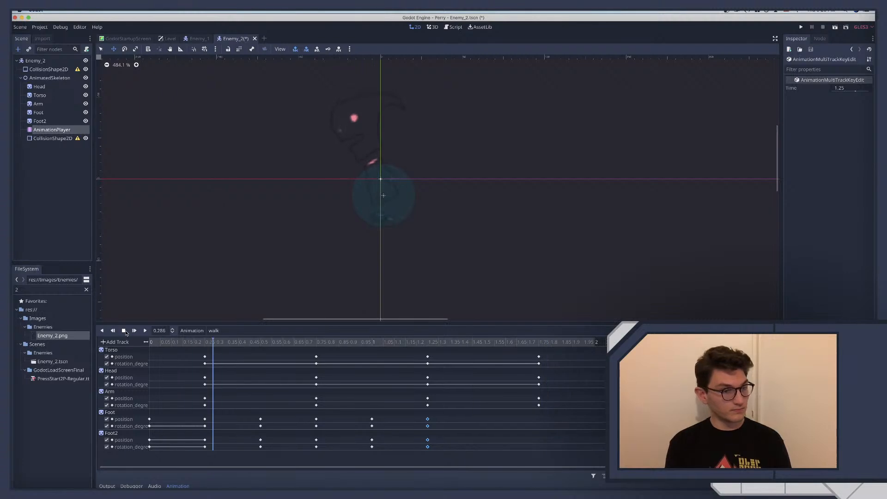
{"action": "left_click", "coordinate": [124, 330]}
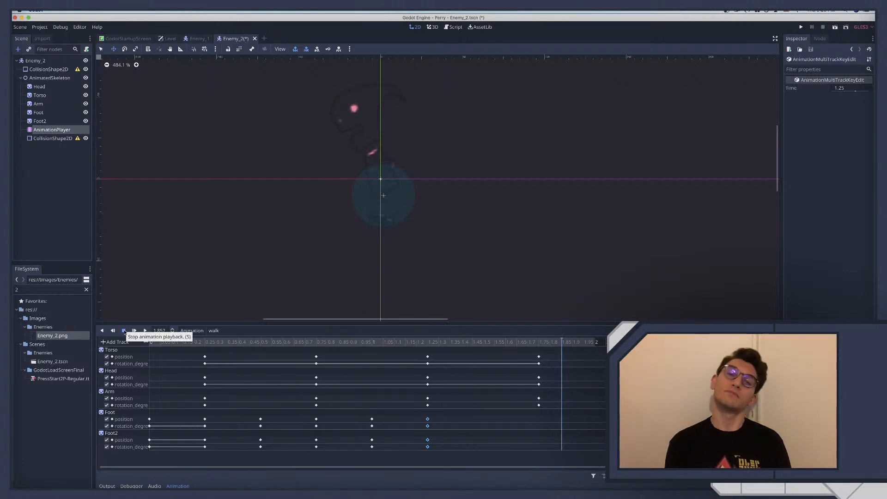
{"action": "left_click", "coordinate": [369, 342]}
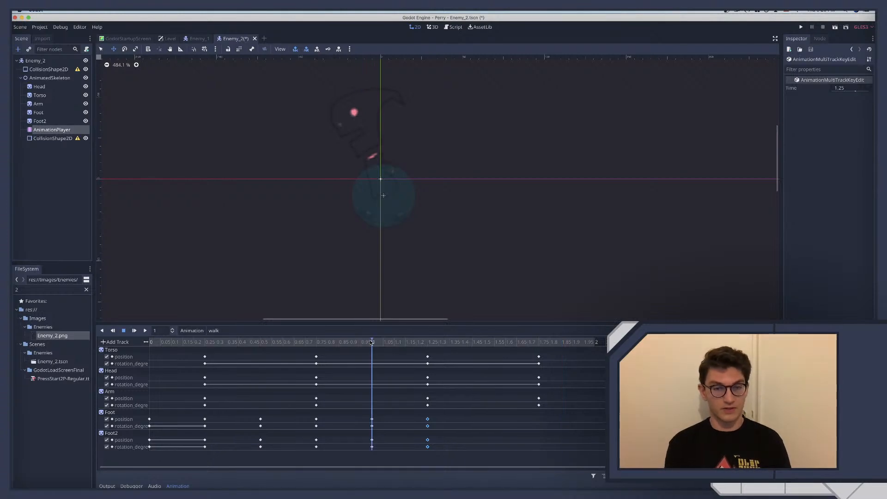
{"action": "left_click", "coordinate": [423, 343]}
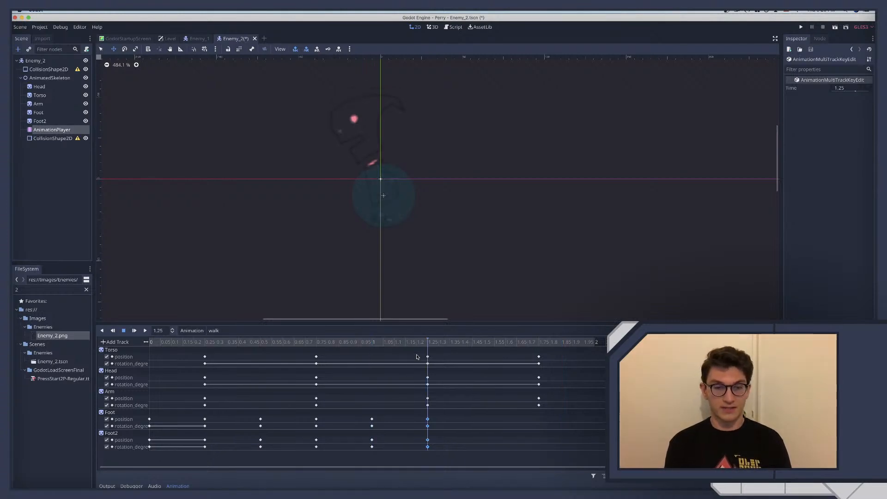
{"action": "left_click", "coordinate": [483, 344]}
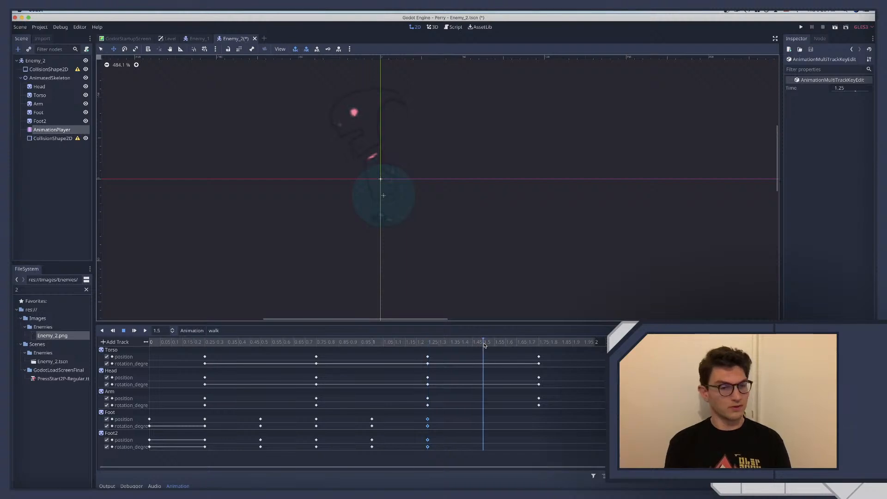
Using Foot's pose at 1 second, set Foot2's position to (-9, 21) and rotation to 22.5 degrees at 1.5 seconds, and key both
{"action": "left_click_drag", "start_coordinate": [484, 346], "coordinate": [372, 361]}
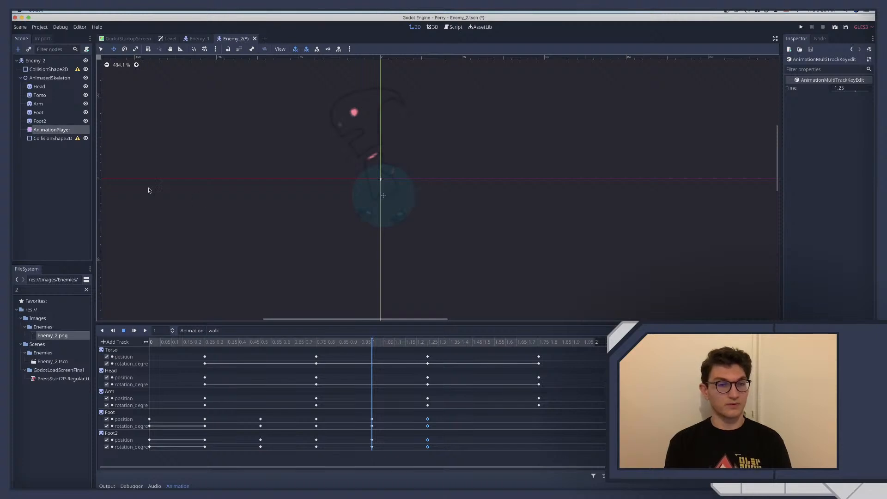
{"action": "left_click", "coordinate": [40, 112]}
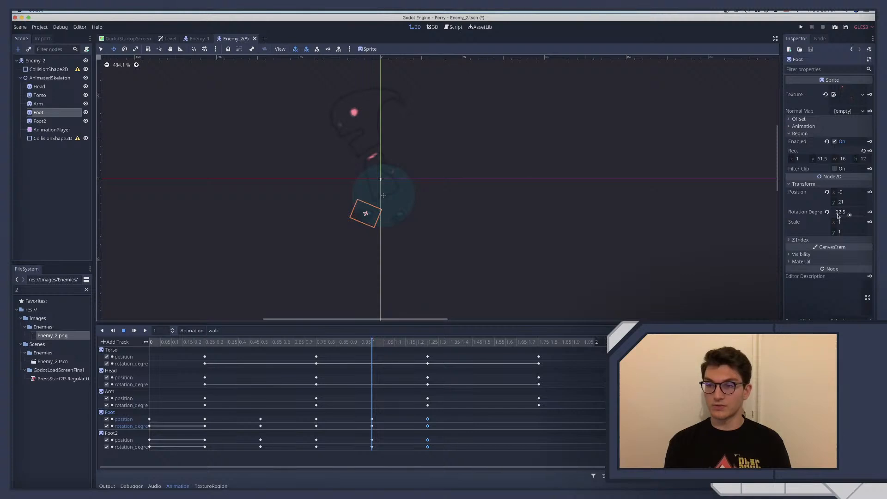
{"action": "left_click", "coordinate": [485, 343]}
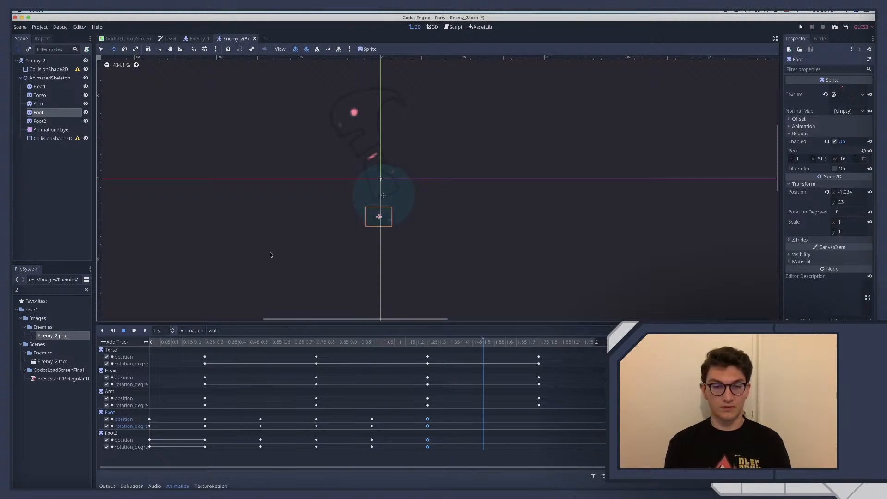
{"action": "left_click", "coordinate": [40, 121]}
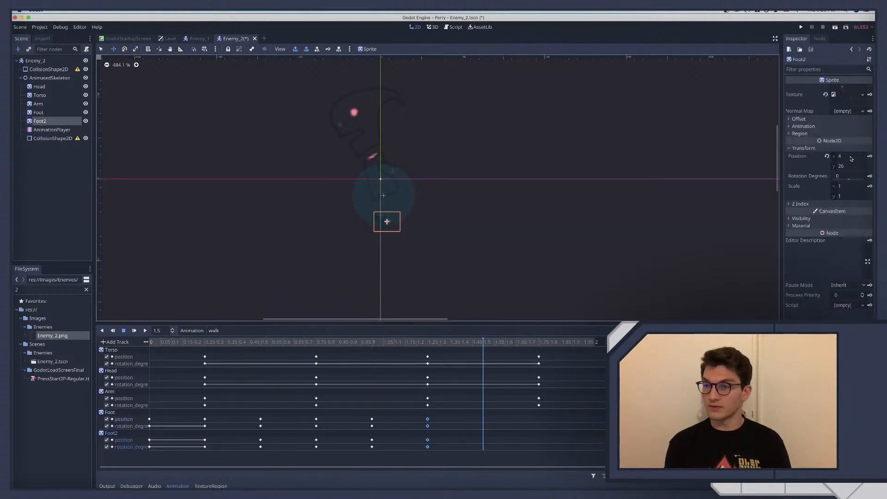
{"action": "left_click", "coordinate": [850, 156]}
{"action": "type", "text": "-9"}
{"action": "key", "text": "Tab"}
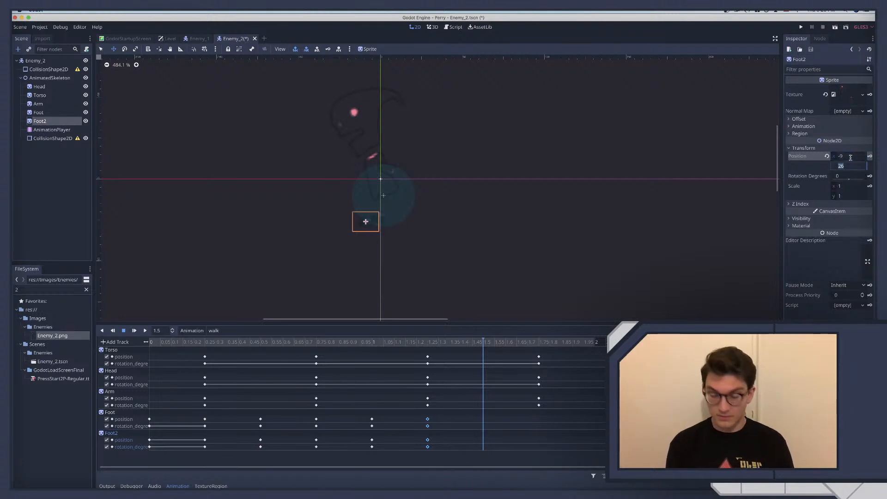
{"action": "type", "text": "21"}
{"action": "key", "text": "Tab"}
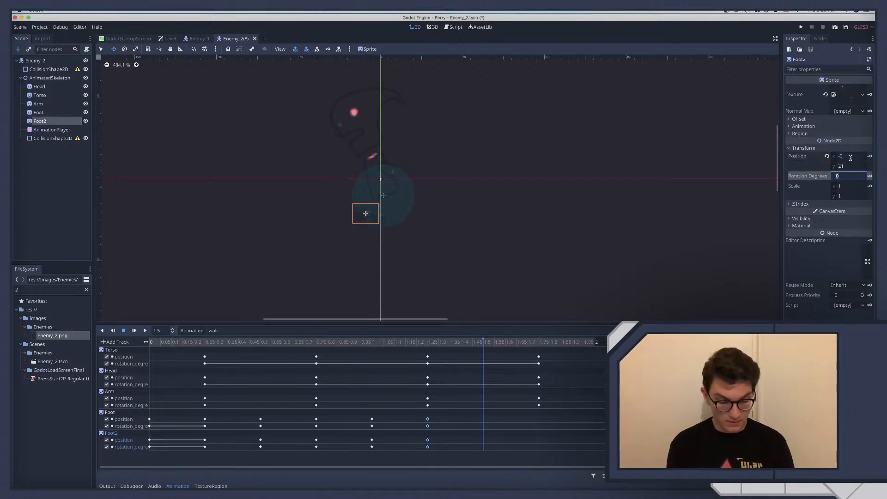
{"action": "type", "text": "22.5"}
{"action": "key", "text": "Return"}
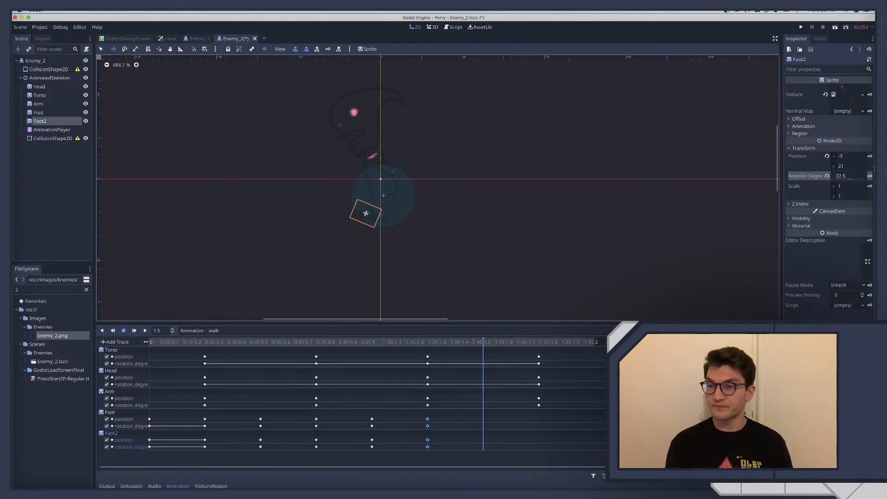
{"action": "left_click", "coordinate": [327, 49]}
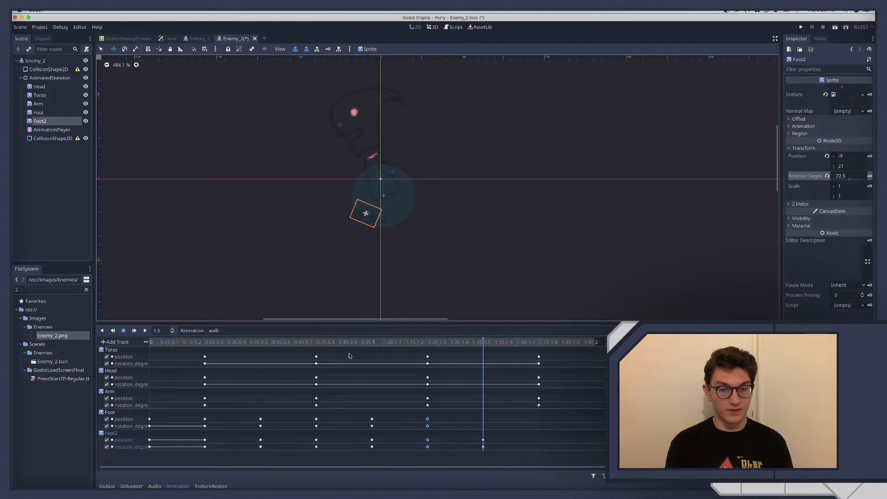
Using Foot2's pose at 1 second, set Foot's position to (11, 23) and rotation to -22.5 degrees at 1.5 seconds, and key both
{"action": "left_click", "coordinate": [369, 342]}
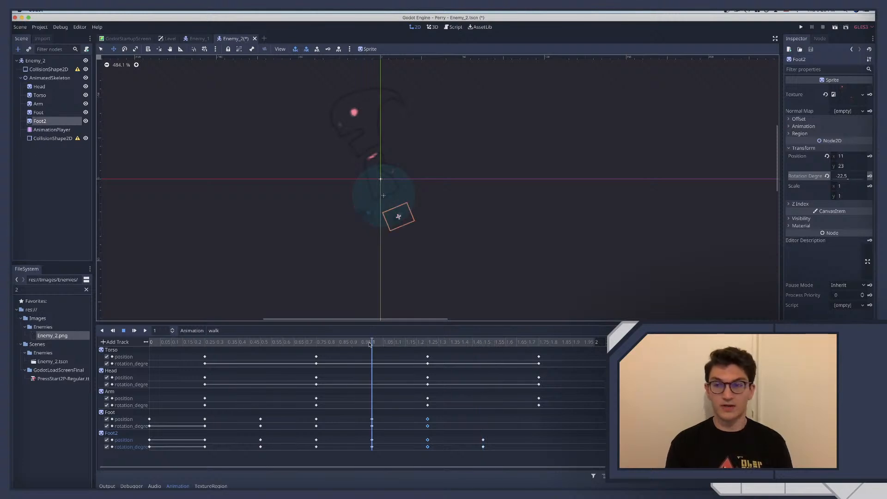
{"action": "left_click", "coordinate": [483, 343]}
{"action": "left_click", "coordinate": [38, 112]}
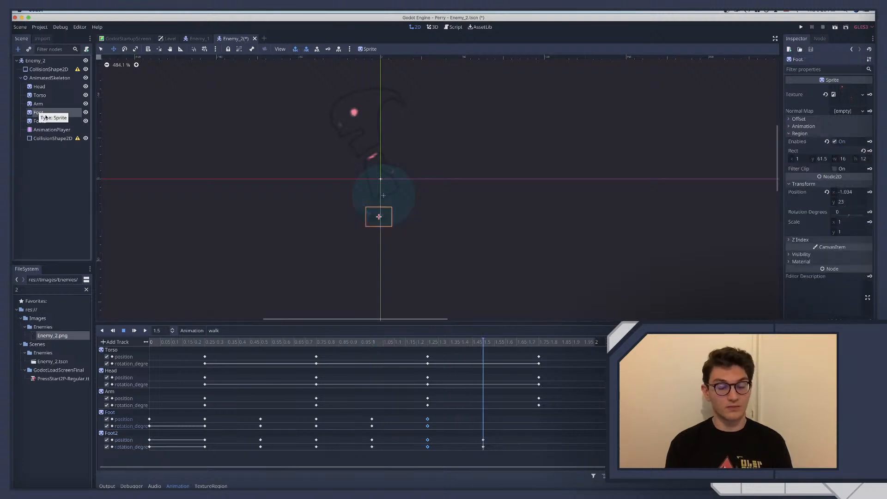
{"action": "left_click", "coordinate": [849, 193]}
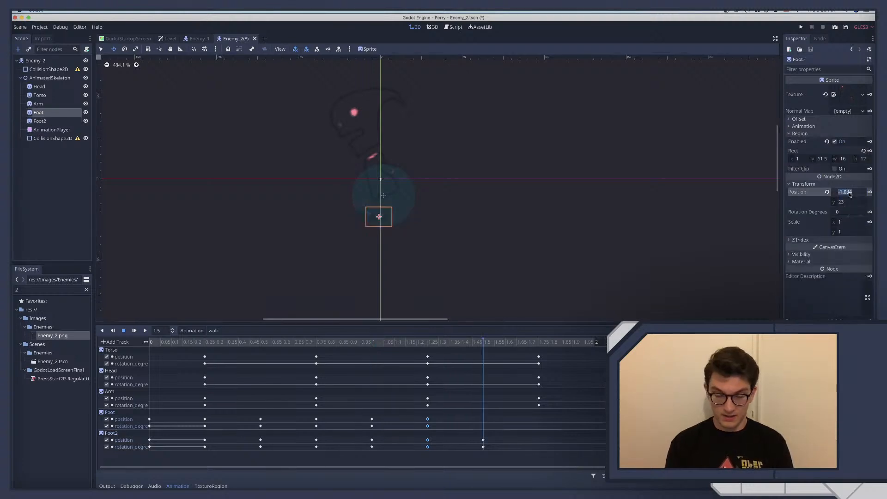
{"action": "type", "text": "11"}
{"action": "key", "text": "Tab"}
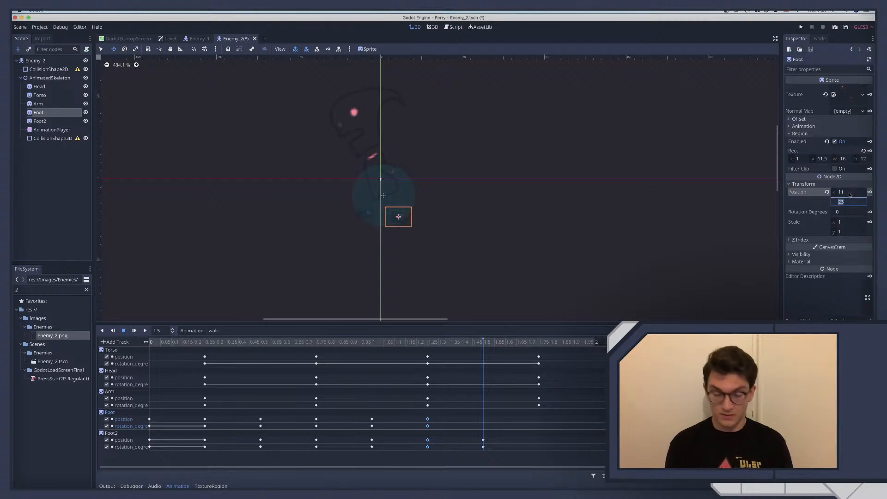
{"action": "key", "text": "Tab"}
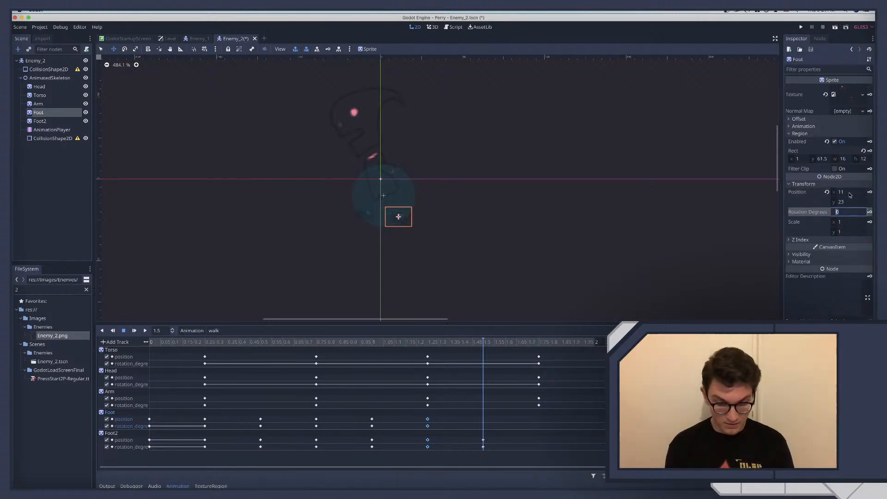
{"action": "type", "text": "-22.5"}
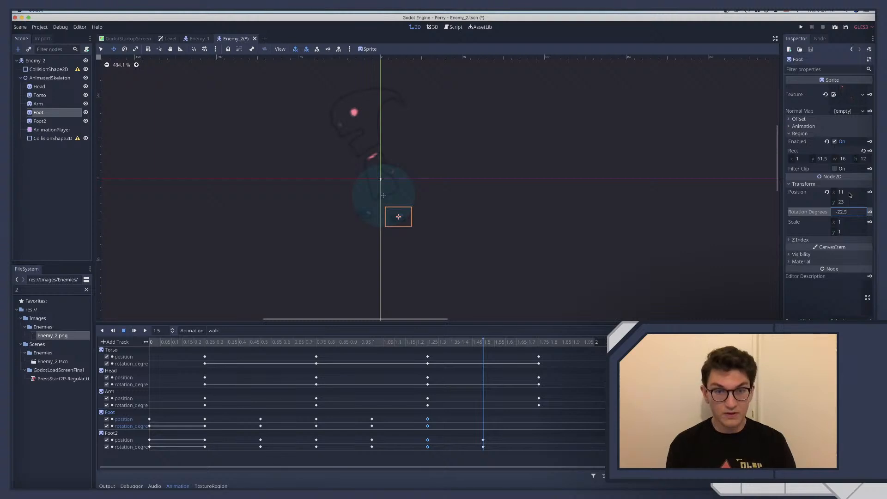
{"action": "key", "text": "Return"}
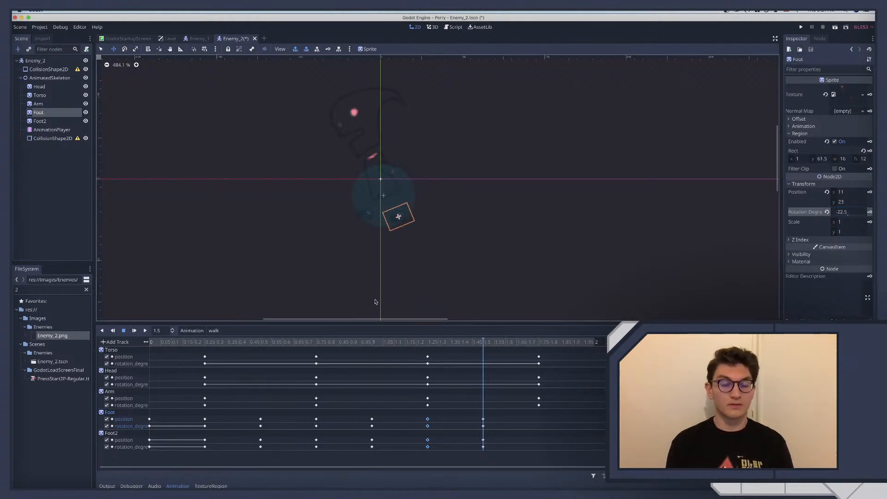
Compare the feet's poses at 1, 1.25 and 1.5 seconds in the walk animation
{"action": "left_click", "coordinate": [436, 343]}
{"action": "left_click", "coordinate": [375, 343]}
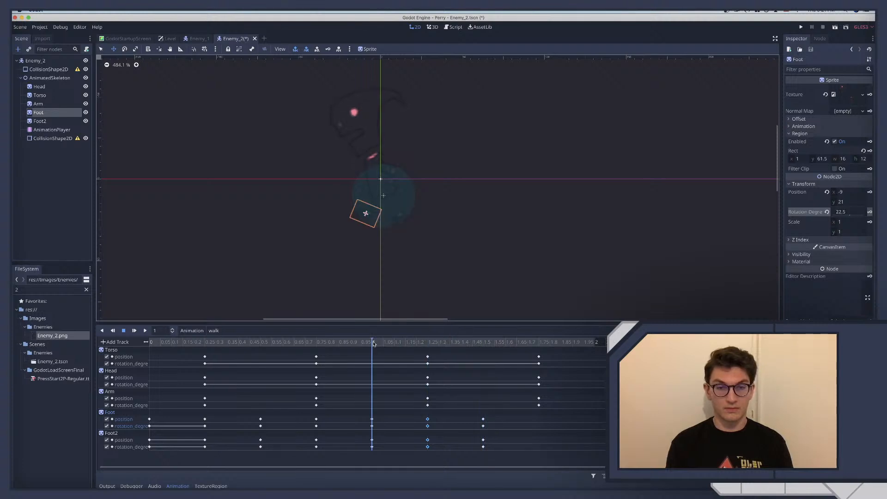
{"action": "left_click", "coordinate": [427, 342]}
{"action": "left_click", "coordinate": [378, 343]}
{"action": "left_click", "coordinate": [426, 343]}
{"action": "left_click", "coordinate": [479, 344]}
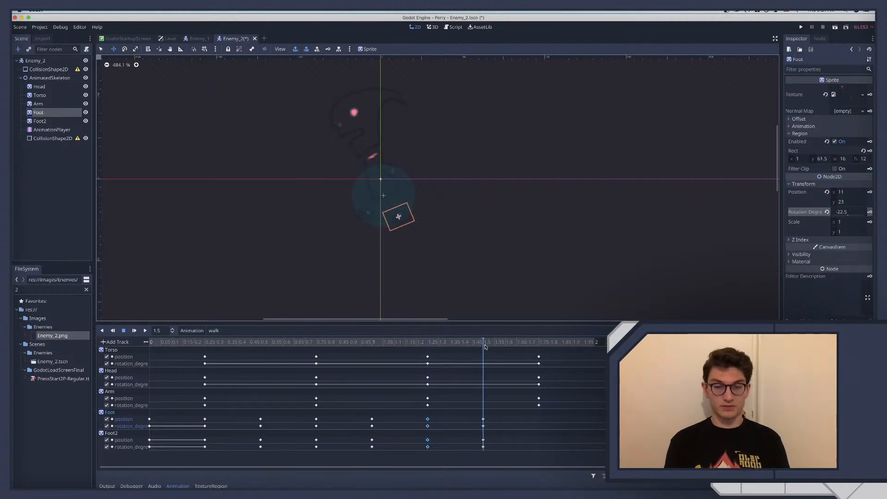
{"action": "left_click", "coordinate": [524, 346]}
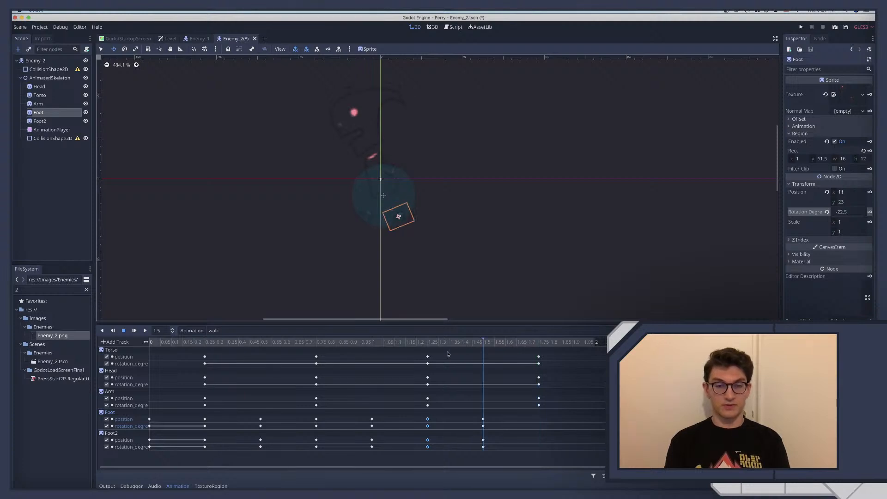
Using Foot's pose at 0.75 seconds, set Foot2's position to (-11, 18) and rotation to 45 degrees at 1.75 seconds, and key both
{"action": "left_click_drag", "start_coordinate": [543, 353], "coordinate": [301, 363]}
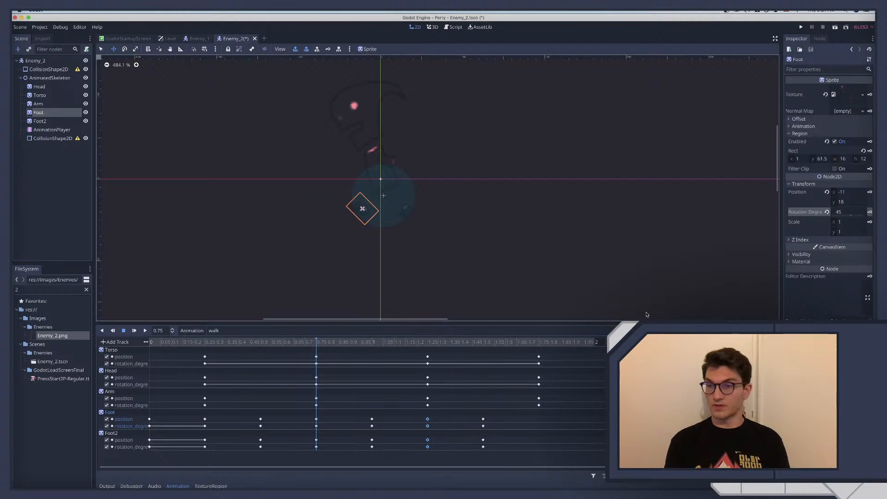
{"action": "left_click", "coordinate": [539, 345]}
{"action": "left_click", "coordinate": [54, 121]}
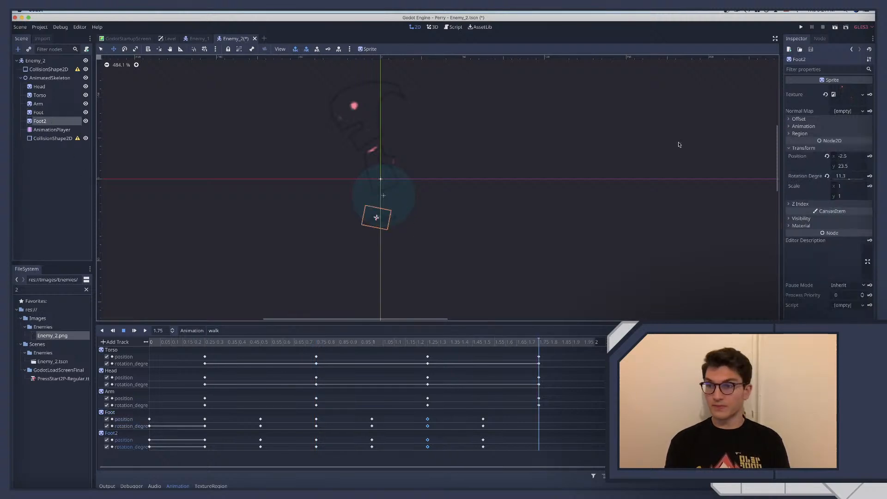
{"action": "left_click", "coordinate": [848, 156]}
{"action": "type", "text": "-11"}
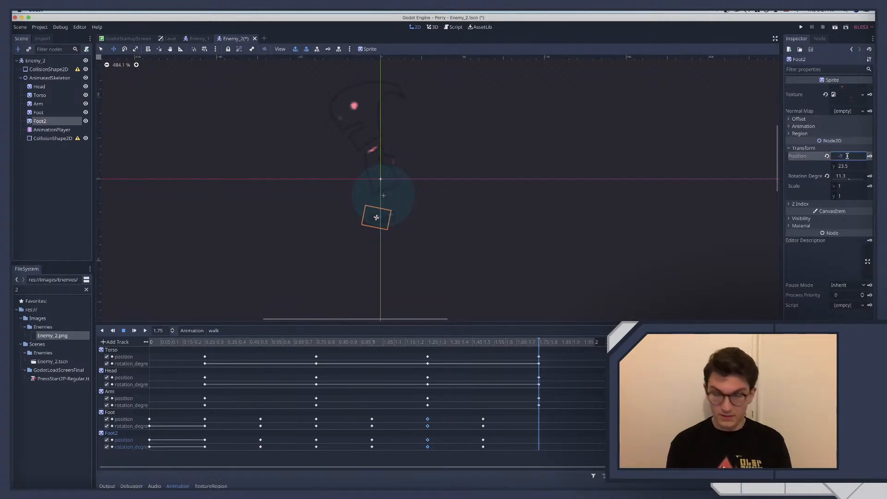
{"action": "key", "text": "Tab"}
{"action": "type", "text": "18"}
{"action": "key", "text": "Tab"}
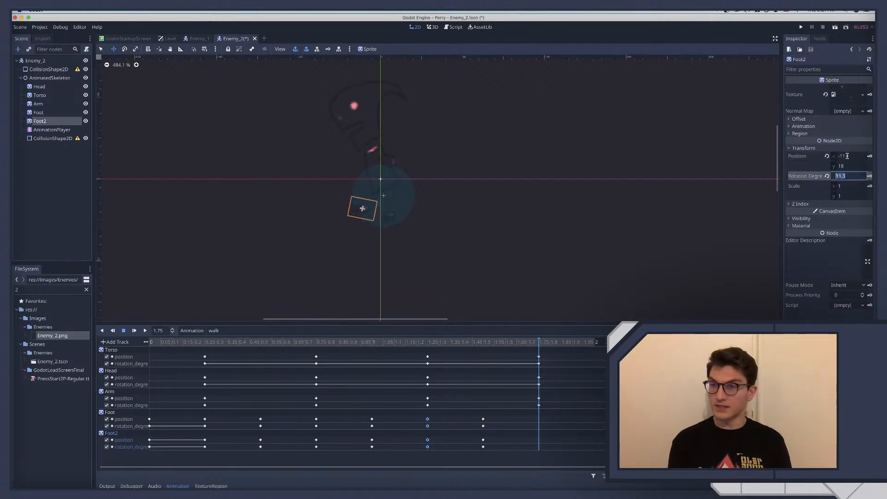
{"action": "type", "text": "45"}
{"action": "key", "text": "Return"}
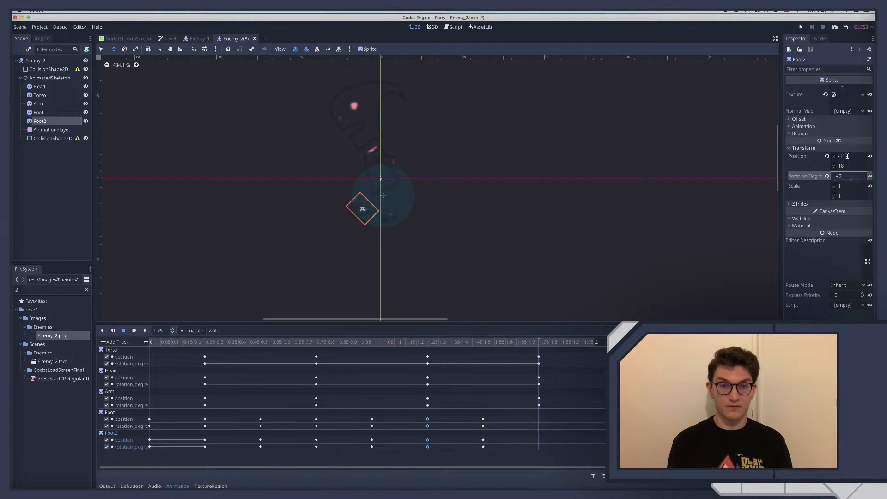
{"action": "left_click", "coordinate": [327, 50]}
Using Foot2's pose at 0.75 seconds, set Foot's position to (15, 19) and rotation to -45 degrees at 1.75 seconds, and key both
{"action": "left_click", "coordinate": [318, 343]}
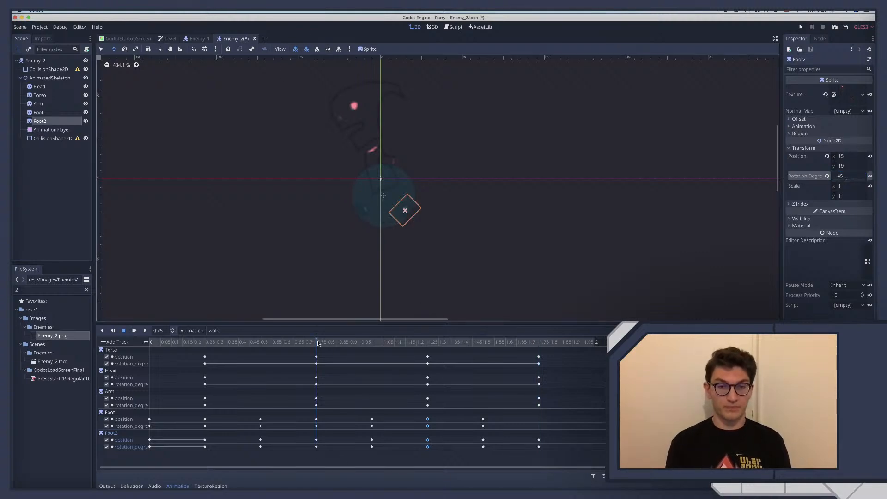
{"action": "left_click", "coordinate": [541, 344]}
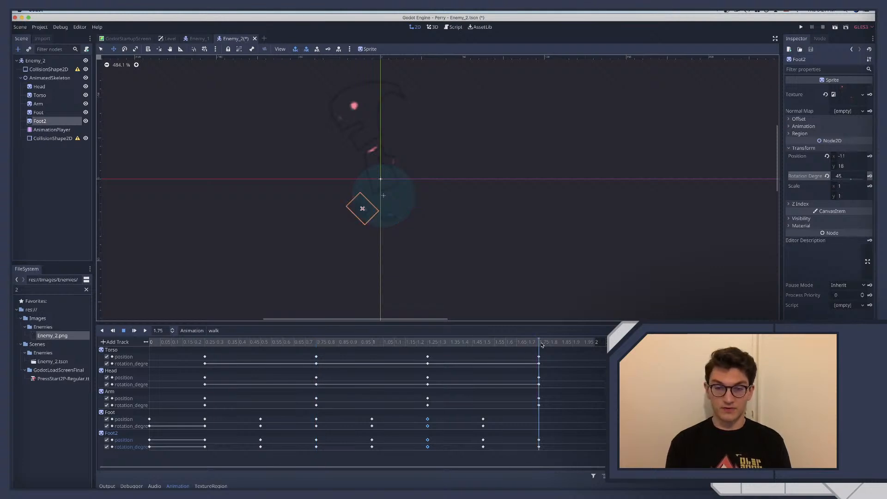
{"action": "left_click", "coordinate": [48, 112]}
{"action": "left_click", "coordinate": [857, 192]}
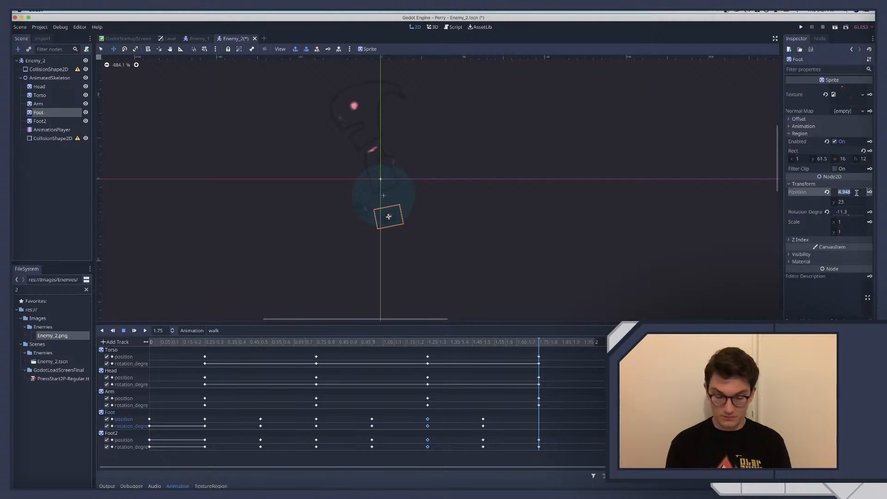
{"action": "type", "text": "15"}
{"action": "key", "text": "Tab"}
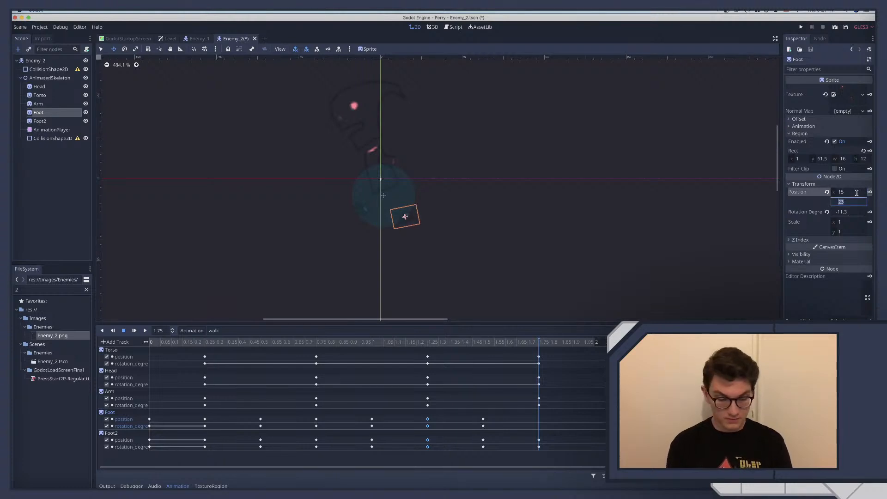
{"action": "key", "text": "Tab"}
{"action": "type", "text": "-45"}
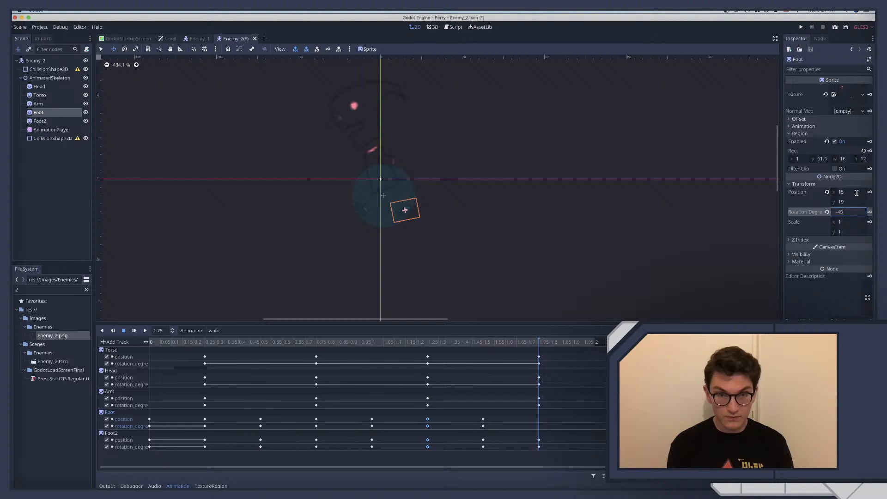
{"action": "key", "text": "Return"}
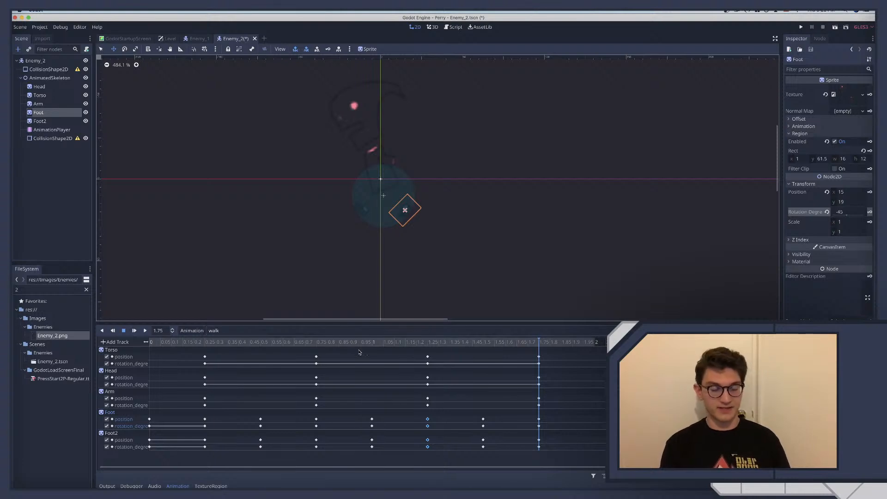
Using Foot's pose at 0.5 seconds, set Foot2's position to (-9, 21) and rotation to 22.5 degrees at 0 seconds, and key both
{"action": "left_click_drag", "start_coordinate": [209, 344], "coordinate": [539, 379]}
{"action": "left_click_drag", "start_coordinate": [480, 390], "coordinate": [527, 389]}
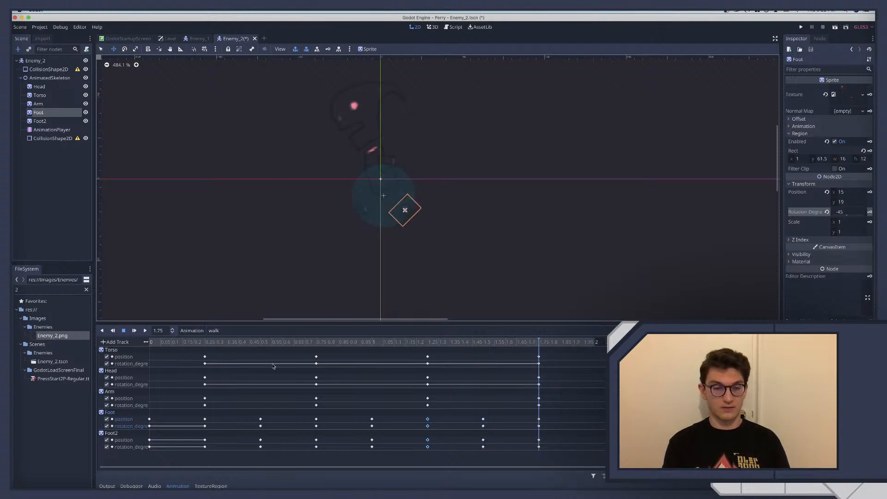
{"action": "left_click", "coordinate": [162, 344]}
{"action": "left_click_drag", "start_coordinate": [149, 343], "coordinate": [253, 354]}
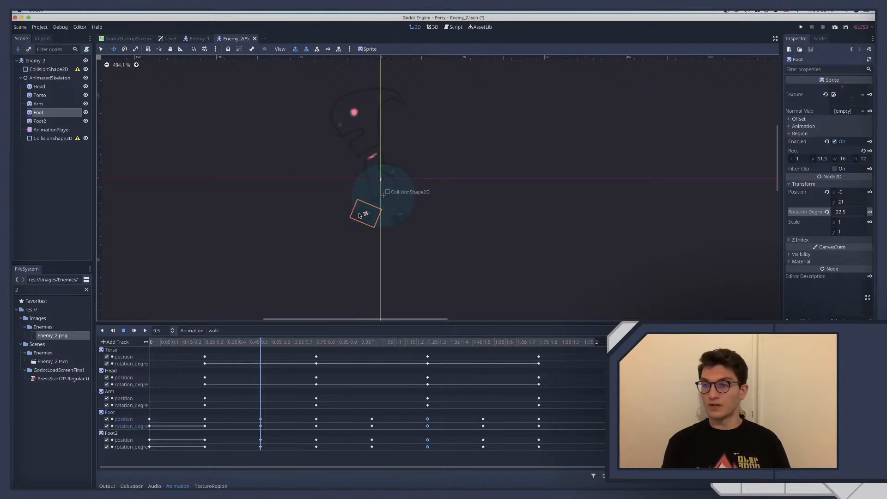
{"action": "left_click", "coordinate": [159, 343]}
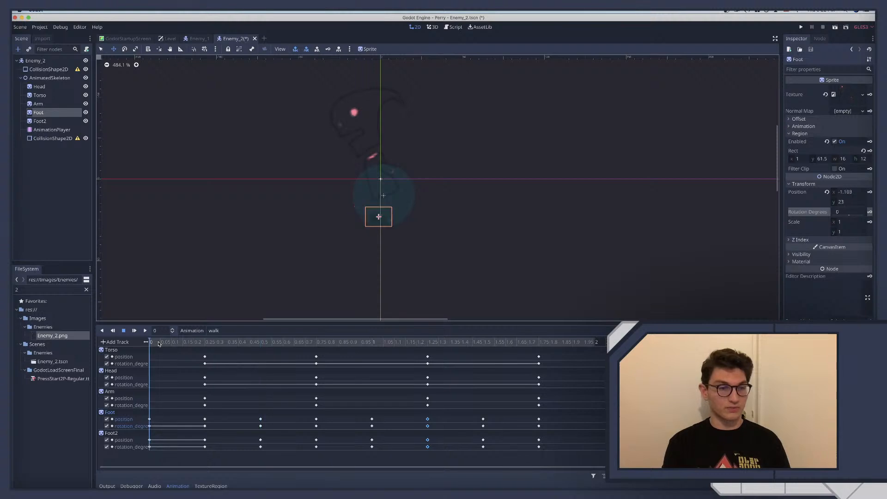
{"action": "left_click", "coordinate": [40, 121]}
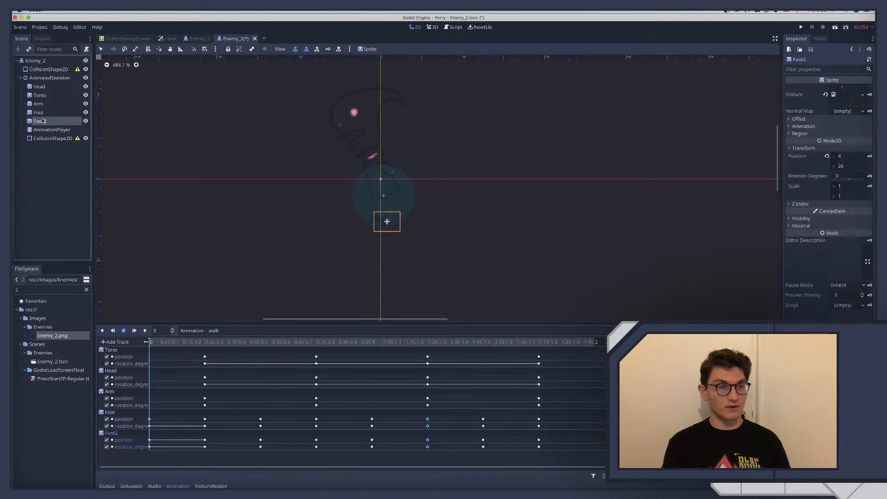
{"action": "left_click", "coordinate": [847, 156]}
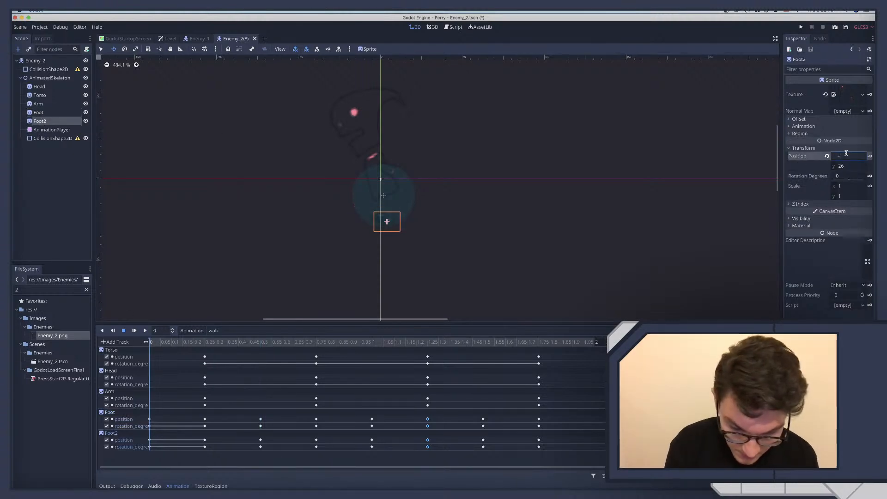
{"action": "type", "text": "-9"}
{"action": "key", "text": "Tab"}
{"action": "type", "text": "21"}
{"action": "key", "text": "Tab"}
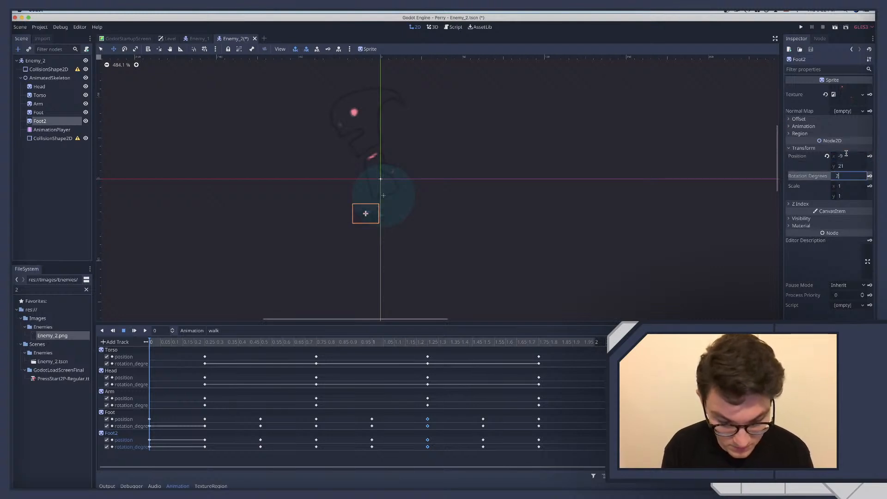
{"action": "type", "text": "22.5"}
{"action": "key", "text": "Return"}
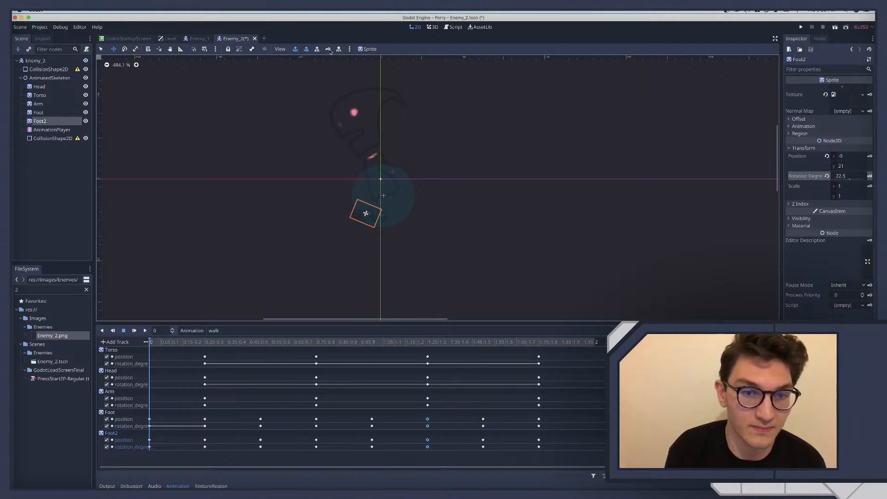
Using Foot2's pose at 0.5 seconds, set Foot's position to (11, 23) and rotation to -22.5 degrees at 0 seconds, and key both
{"action": "mouse_move", "coordinate": [249, 344]}
{"action": "left_mouse_down"}
{"action": "mouse_move", "coordinate": [164, 343]}
{"action": "mouse_move", "coordinate": [280, 350]}
{"action": "mouse_move", "coordinate": [150, 351]}
{"action": "mouse_move", "coordinate": [251, 357]}
{"action": "left_mouse_up"}
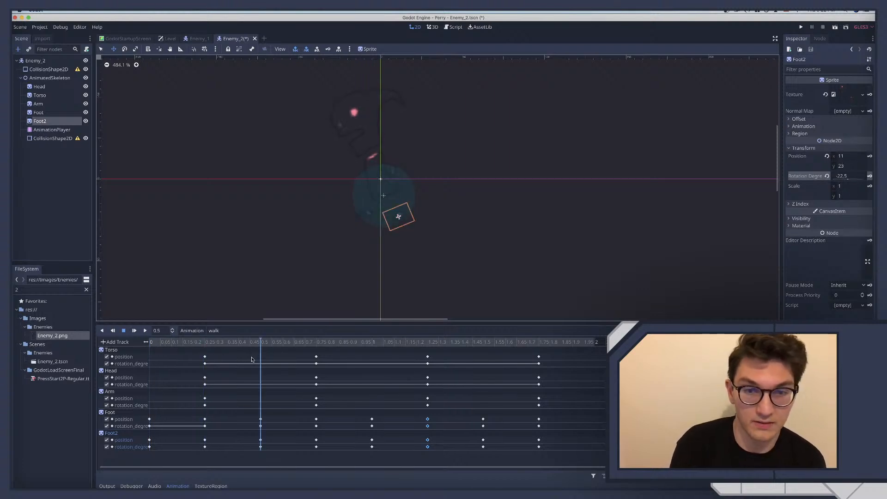
{"action": "scroll", "coordinate": [590, 268], "scroll_direction": "down", "scroll_amount": 1}
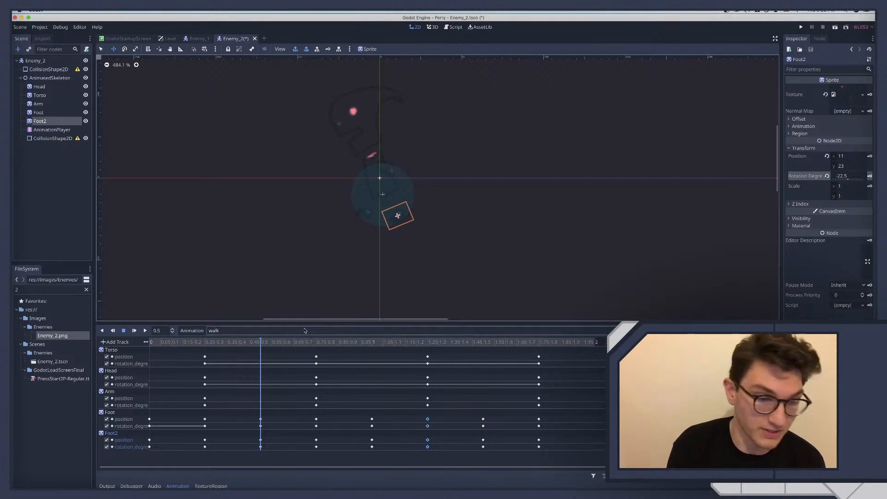
{"action": "left_click", "coordinate": [152, 342]}
{"action": "left_click", "coordinate": [37, 112]}
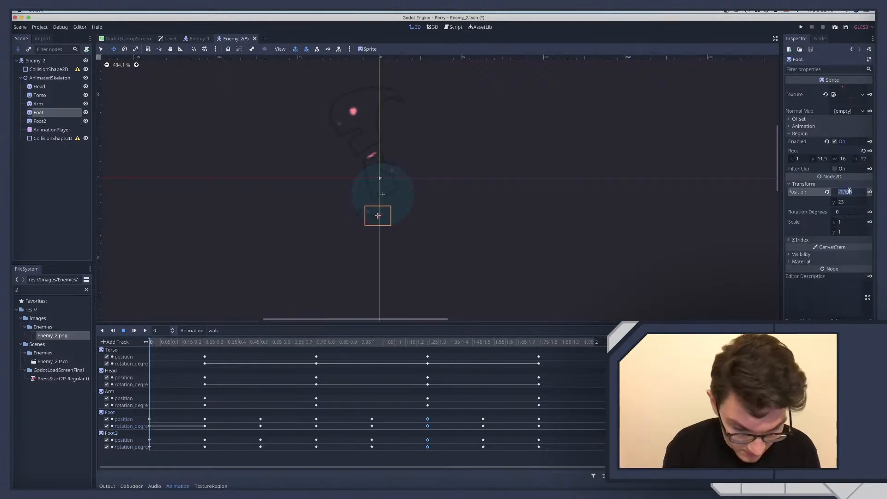
{"action": "type", "text": "11"}
{"action": "key", "text": "Tab"}
{"action": "type", "text": "23"}
{"action": "key", "text": "Tab"}
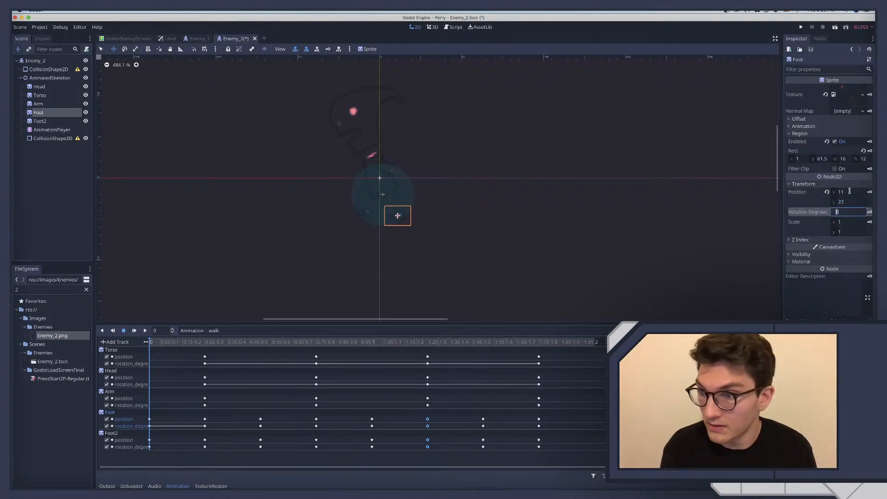
{"action": "type", "text": "-22"}
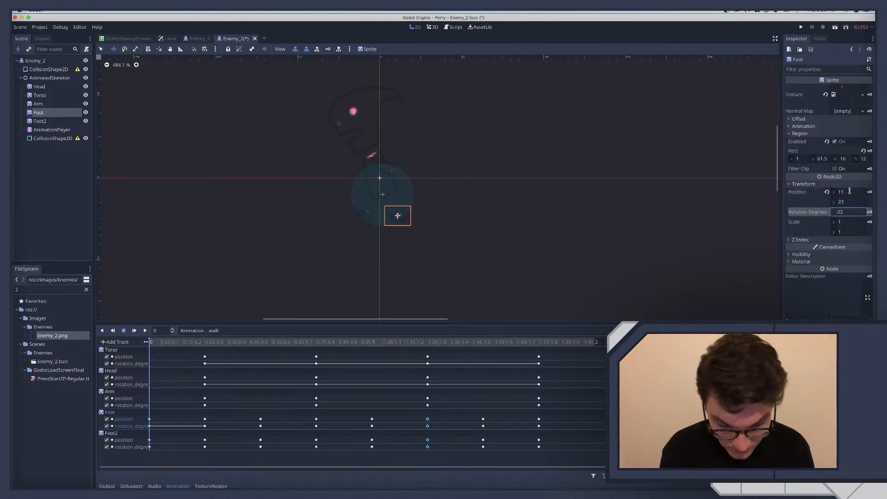
{"action": "type", "text": ".5"}
{"action": "key", "text": "Return"}
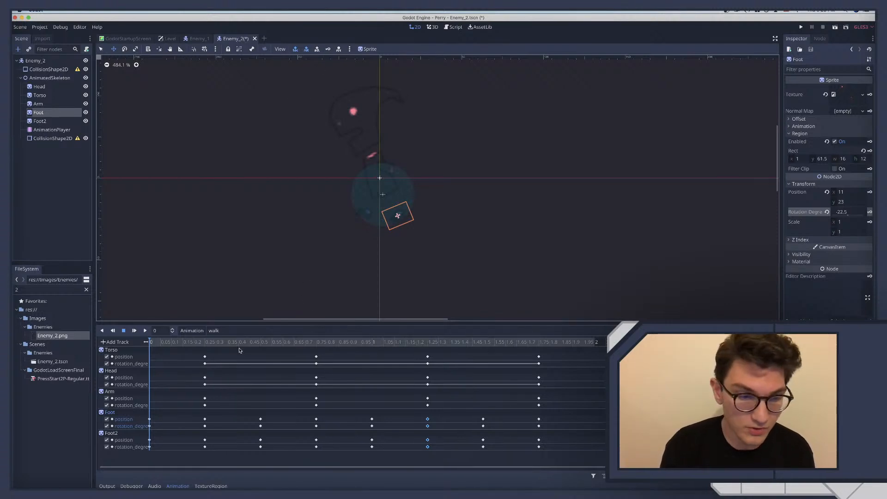
Play the walk animation and delete the test-ground CollisionShape2D under AnimatedSkeleton
{"action": "left_click", "coordinate": [144, 330]}
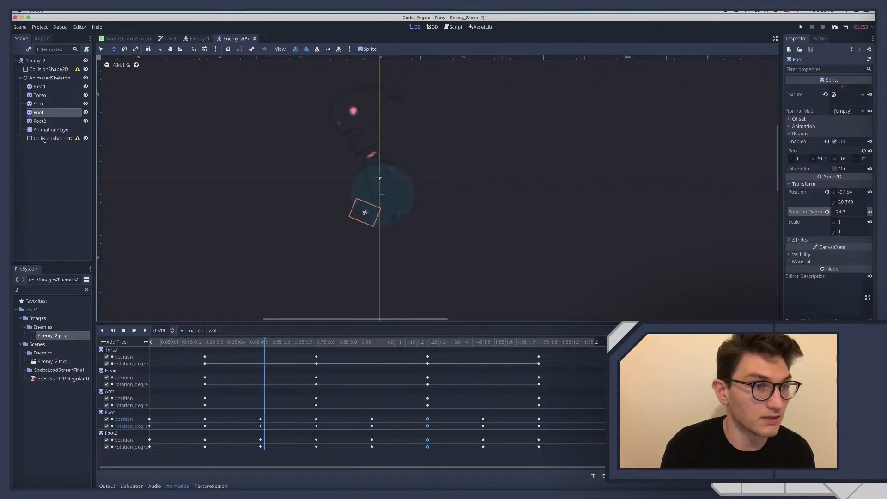
{"action": "left_click", "coordinate": [45, 139]}
{"action": "key", "text": "Delete"}
{"action": "key", "text": "Return"}
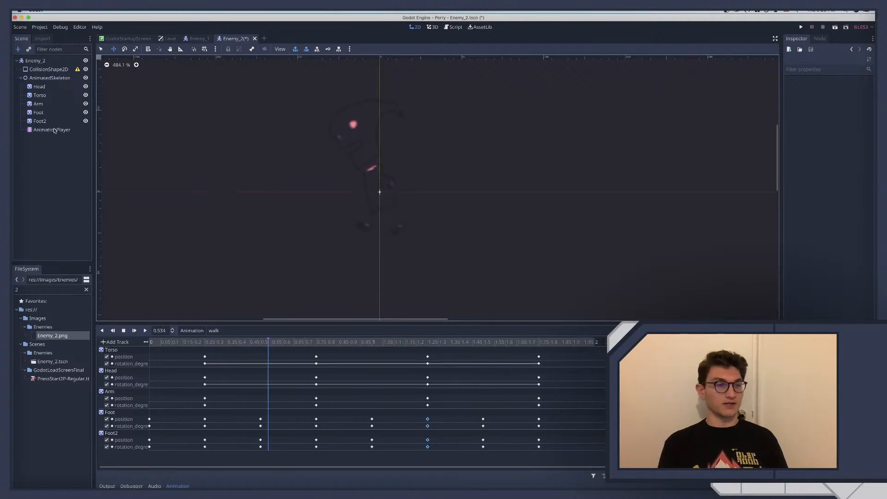
Set the playback speed of Enemy_2's AnimationPlayer to 3 and save the scene
{"action": "left_click", "coordinate": [52, 130]}
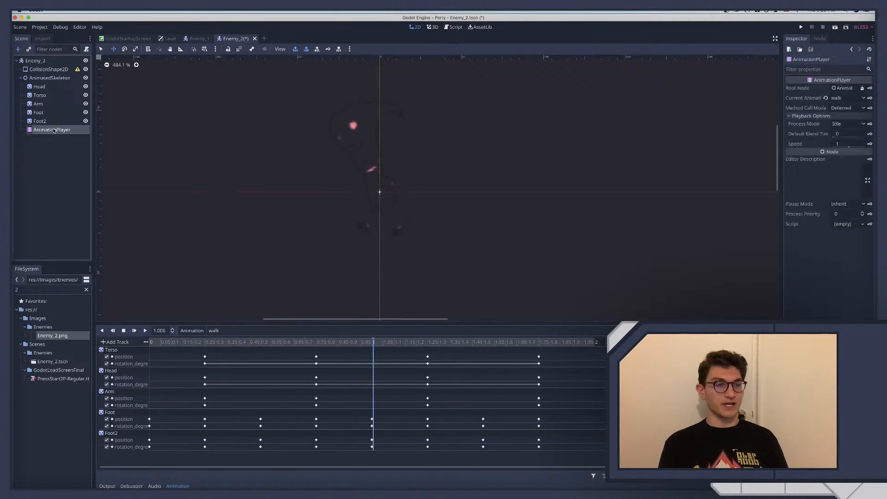
{"action": "left_click", "coordinate": [845, 144]}
{"action": "type", "text": "3"}
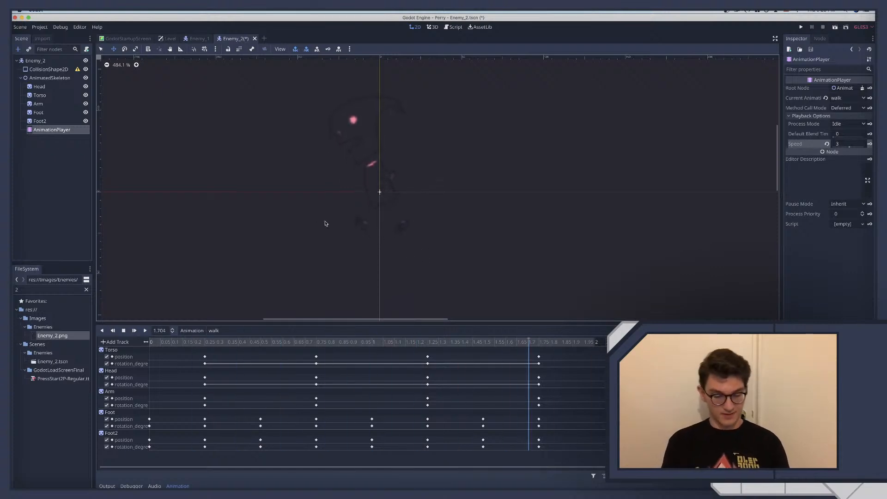
{"action": "scroll", "coordinate": [343, 222], "scroll_direction": "up", "scroll_amount": 1}
{"action": "scroll", "coordinate": [347, 221], "scroll_direction": "left", "scroll_amount": 2}
{"action": "scroll", "coordinate": [349, 220], "scroll_direction": "left", "scroll_amount": 1}
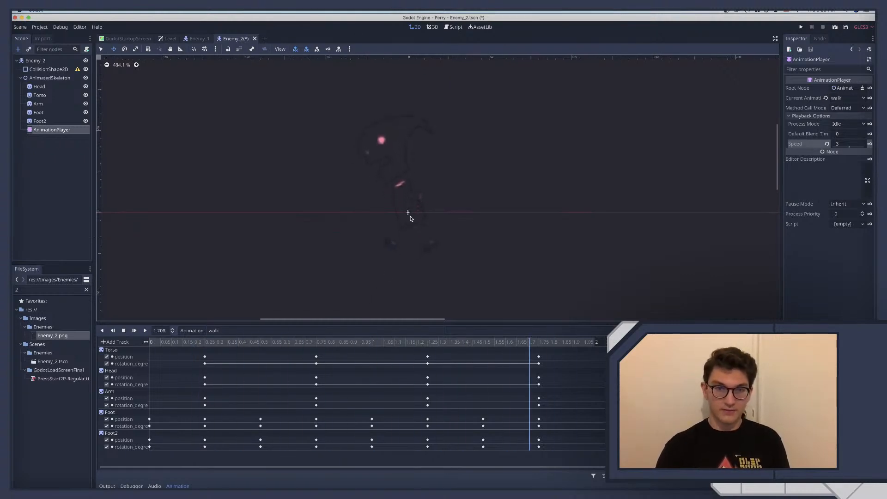
{"action": "scroll", "coordinate": [411, 218], "scroll_direction": "down", "scroll_amount": 6, "text": "ctrl"}
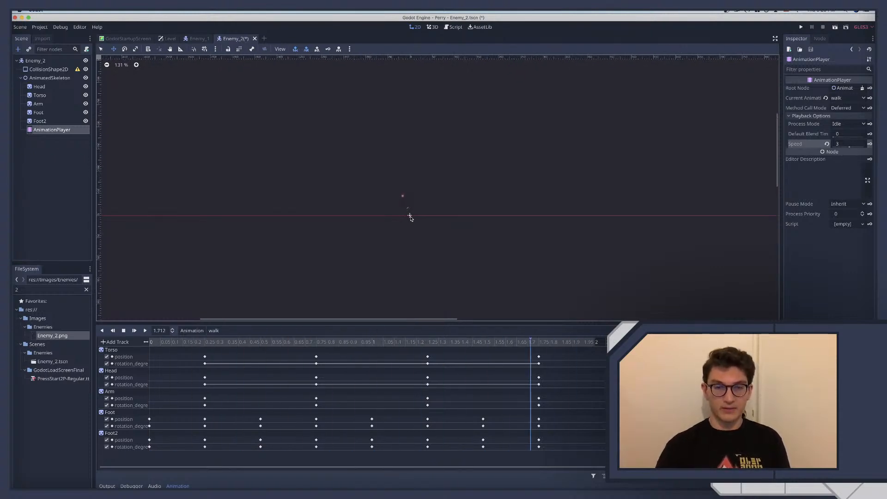
{"action": "scroll", "coordinate": [410, 218], "scroll_direction": "up", "scroll_amount": 7}
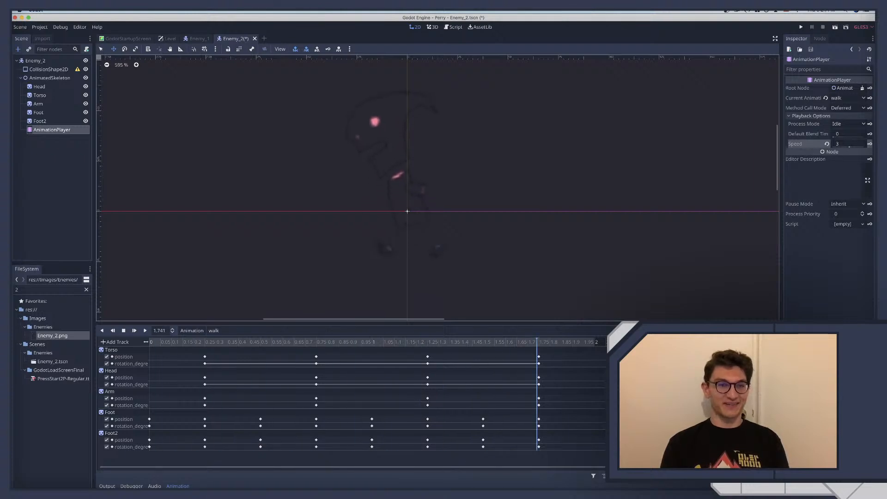
{"action": "key", "text": "super+s"}
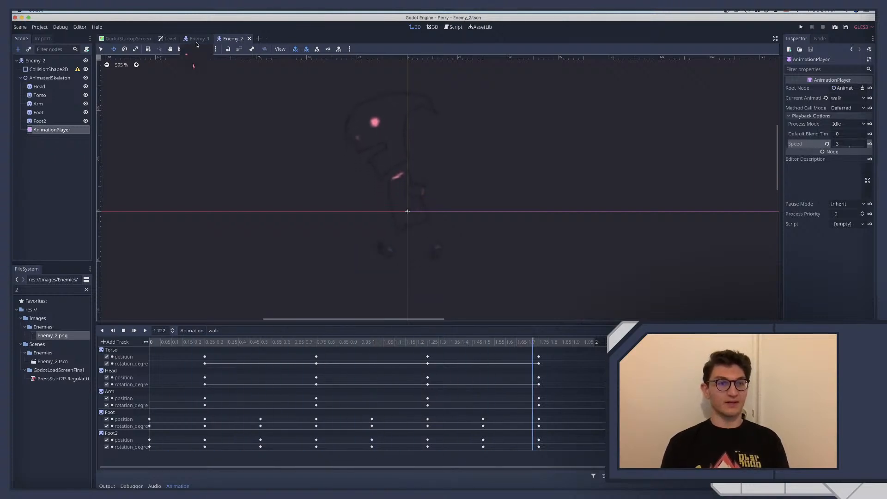
Play Enemy_1's walk animation to compare it with Enemy_2's, and stop the walk playback in the Enemy_2 scene
{"action": "left_click", "coordinate": [197, 39]}
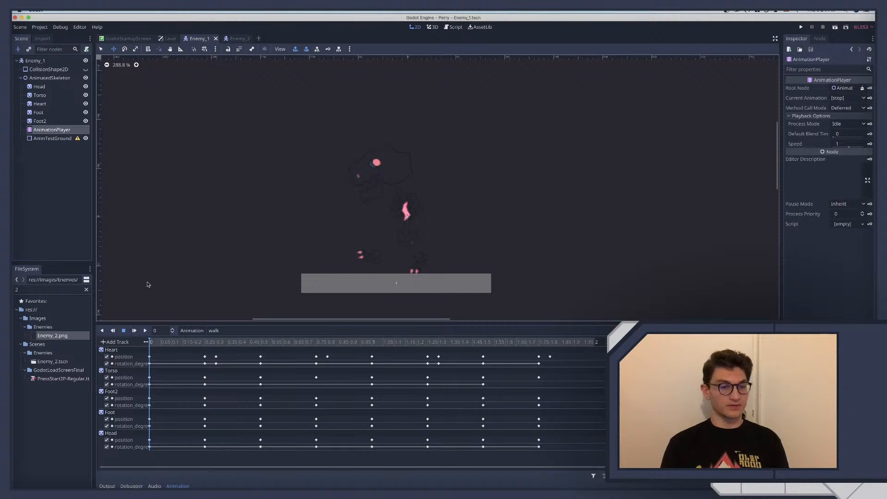
{"action": "scroll", "coordinate": [148, 285], "scroll_direction": "up", "scroll_amount": 2}
{"action": "left_click", "coordinate": [144, 331]}
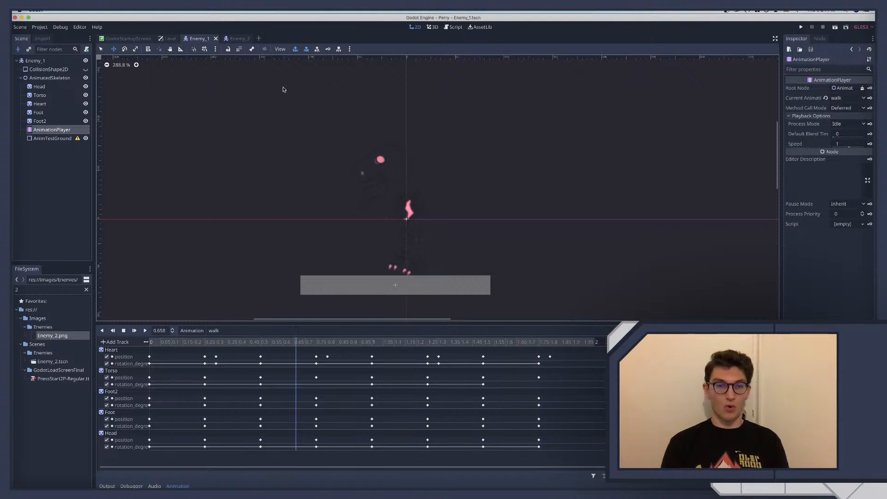
{"action": "left_click", "coordinate": [234, 39]}
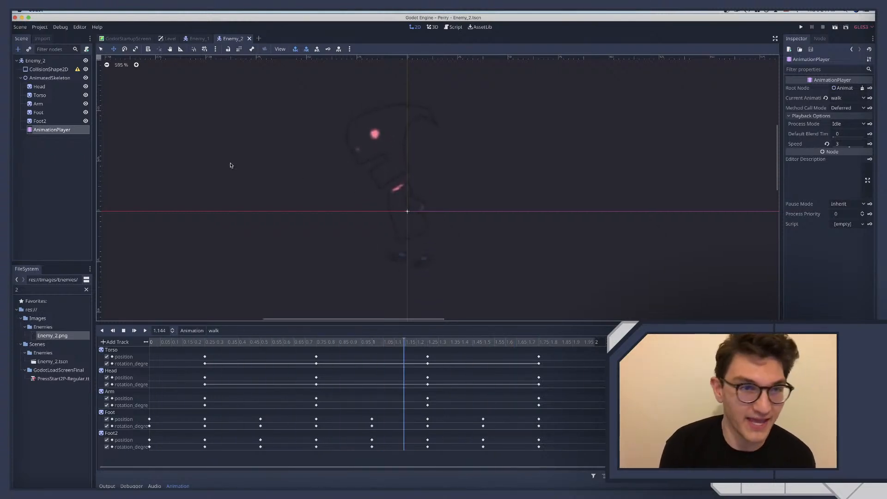
{"action": "left_click", "coordinate": [124, 330]}
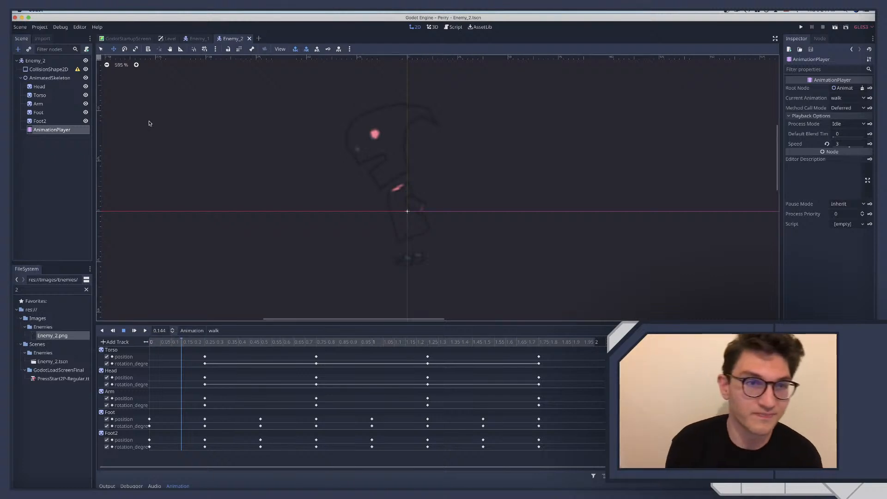
In the Enemy_1 scene, try a playback speed of 2 on the AnimationPlayer and settle on 1.5
{"action": "left_click", "coordinate": [196, 39]}
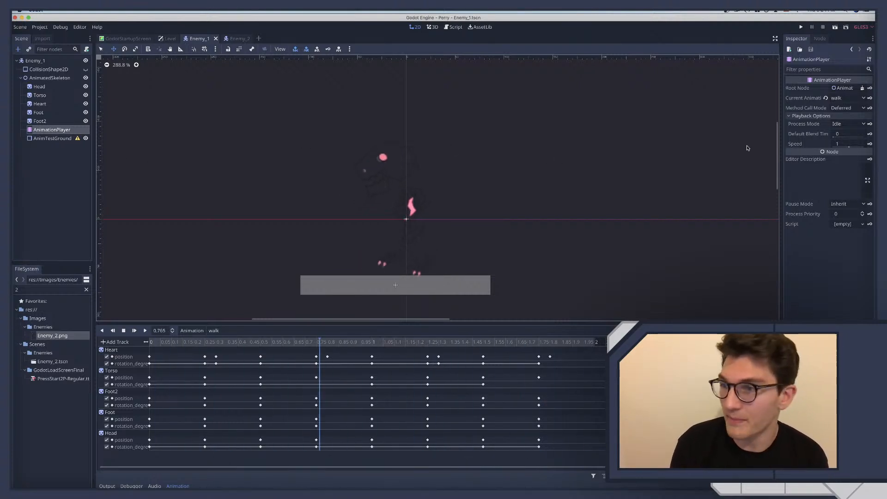
{"action": "left_click", "coordinate": [841, 144]}
{"action": "type", "text": "2"}
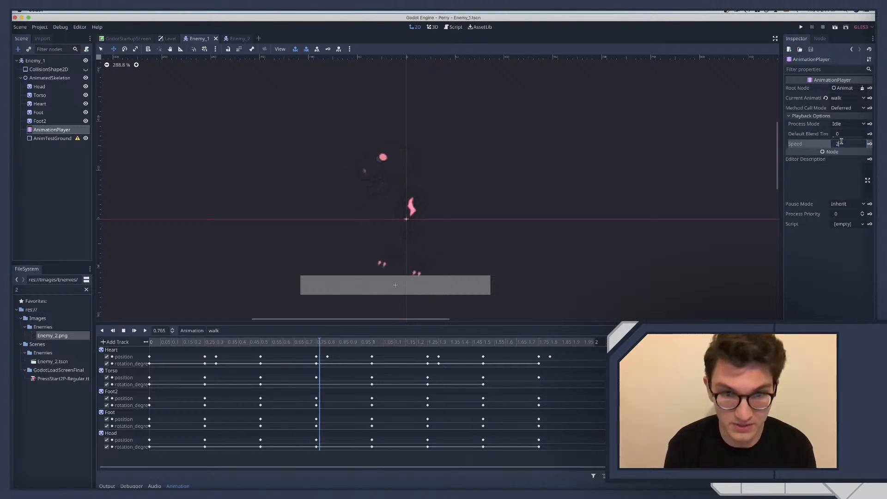
{"action": "key", "text": "Return"}
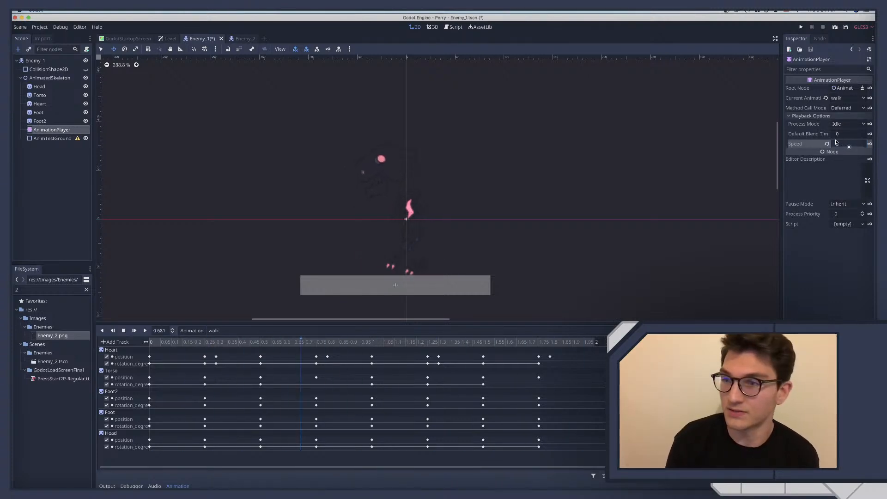
{"action": "left_click", "coordinate": [846, 142]}
{"action": "type", "text": "1.5"}
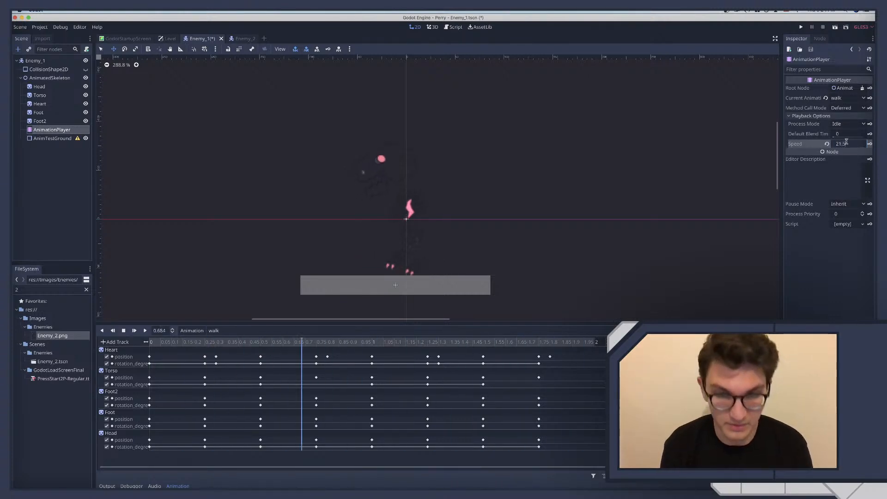
{"action": "left_click", "coordinate": [844, 144]}
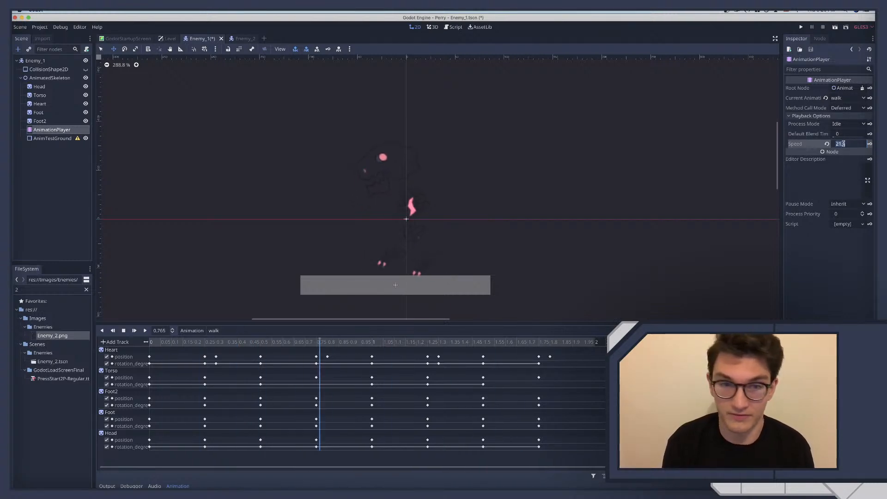
{"action": "type", "text": "1.5"}
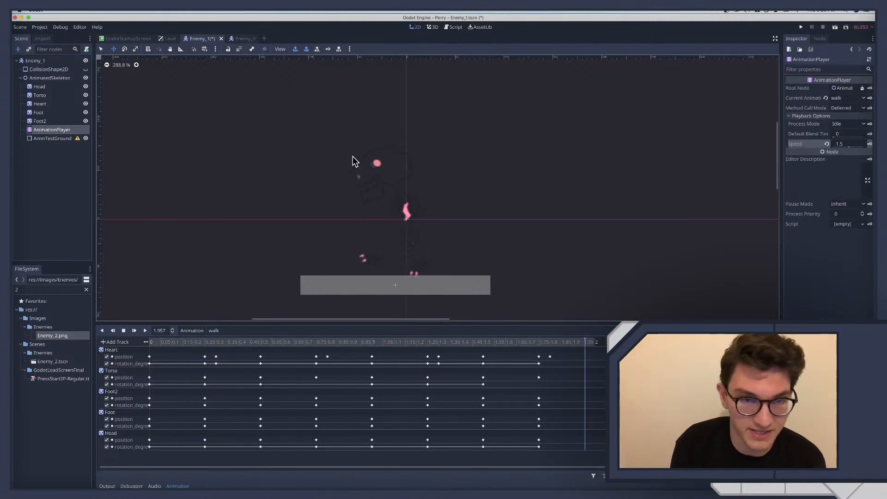
Hide AnimTestGround in Enemy_1, show it again, and save the scene
{"action": "left_click", "coordinate": [38, 86]}
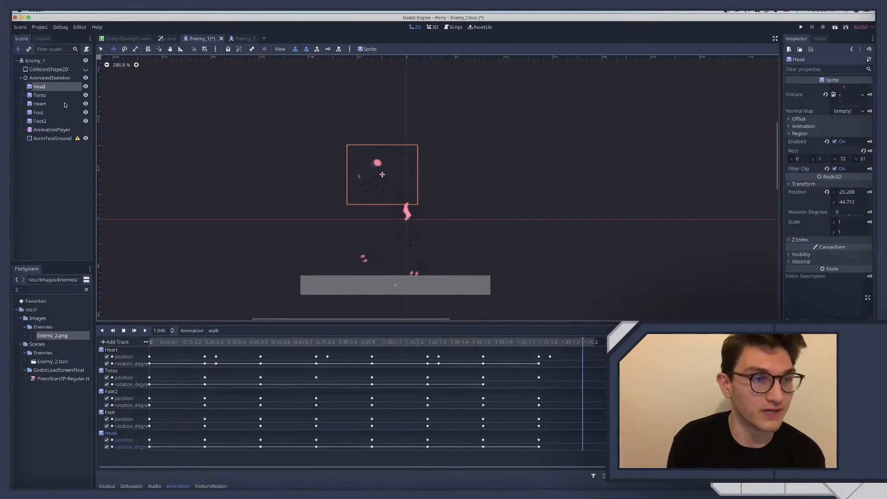
{"action": "left_click", "coordinate": [55, 138]}
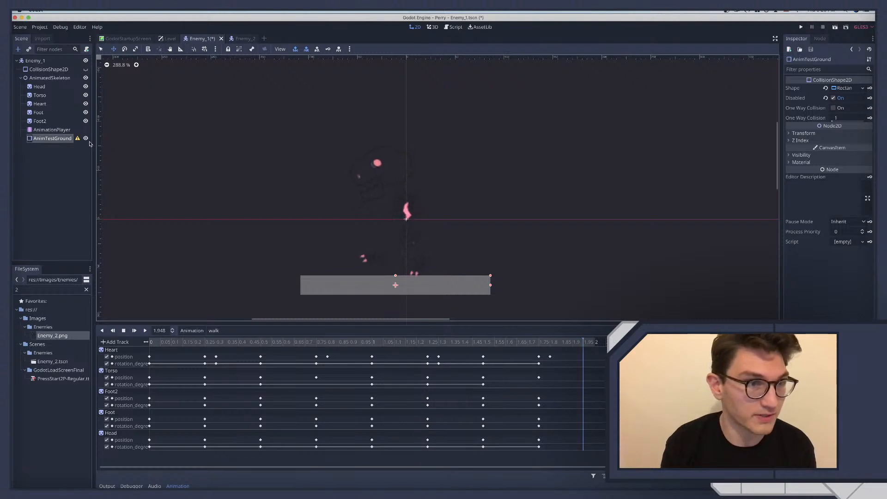
{"action": "left_click", "coordinate": [85, 139]}
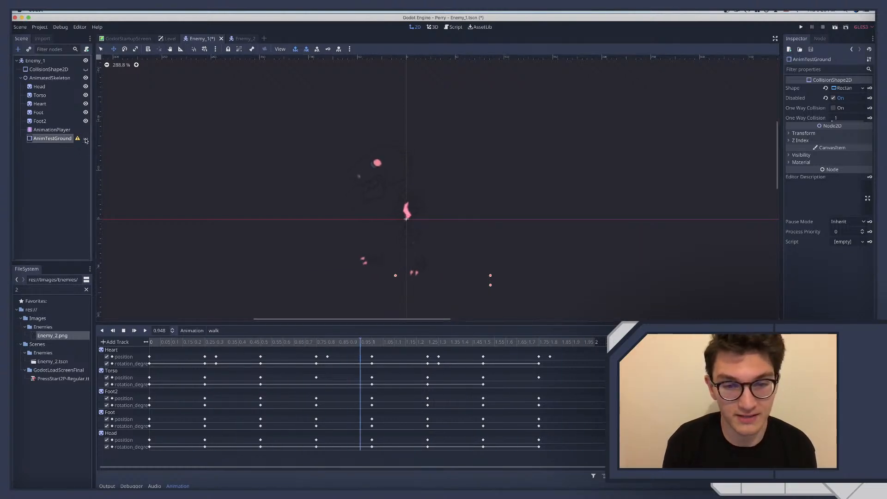
{"action": "left_click", "coordinate": [85, 139]}
{"action": "left_click", "coordinate": [64, 160]}
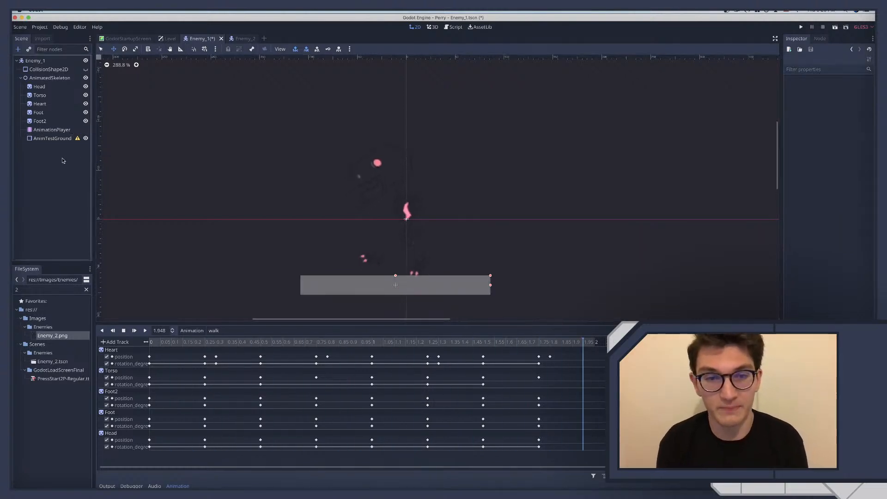
{"action": "key", "text": "super+s"}
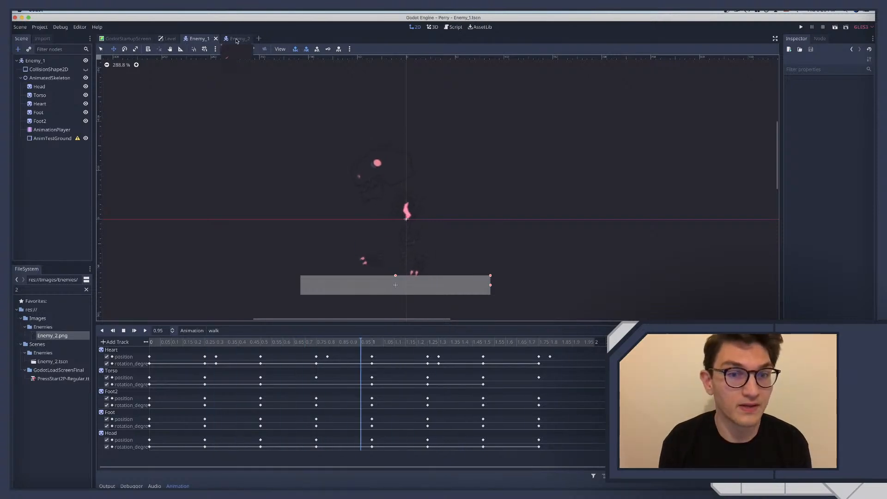
Play Enemy_2's walk animation to review its motion and stop the playback
{"action": "left_click", "coordinate": [236, 39]}
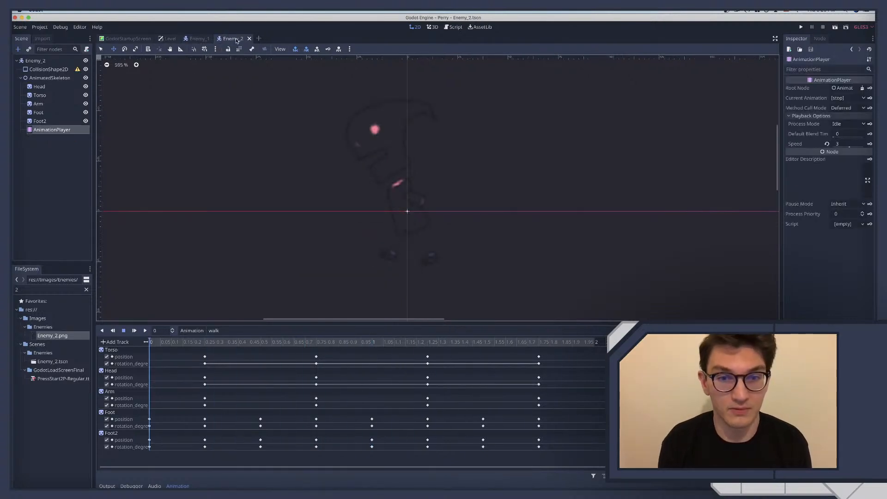
{"action": "left_click", "coordinate": [145, 330]}
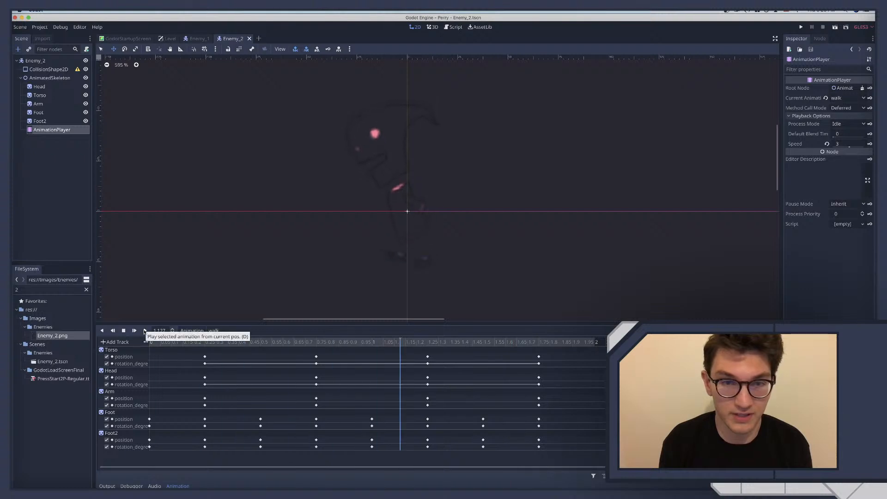
{"action": "left_click", "coordinate": [124, 330]}
At 0.25 seconds in Enemy_2's walk animation, lower Head to position (-6, -30) and key its position
{"action": "left_click", "coordinate": [161, 343]}
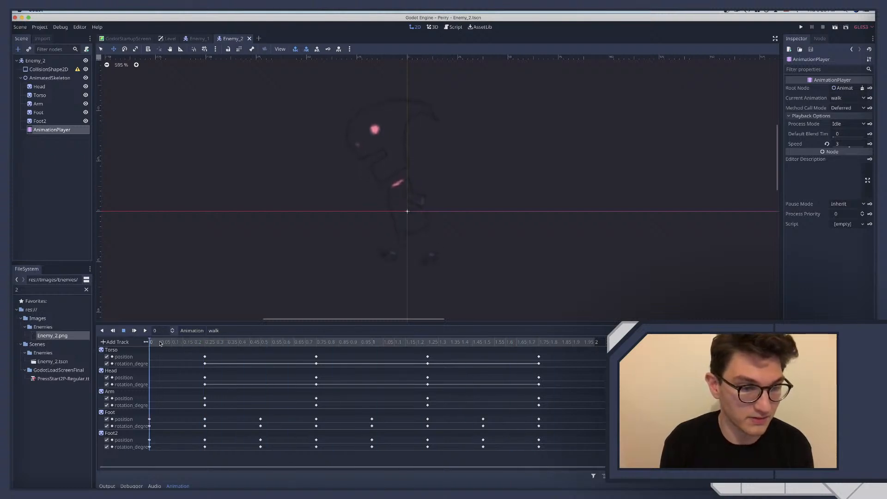
{"action": "left_click_drag", "start_coordinate": [159, 343], "coordinate": [206, 344]}
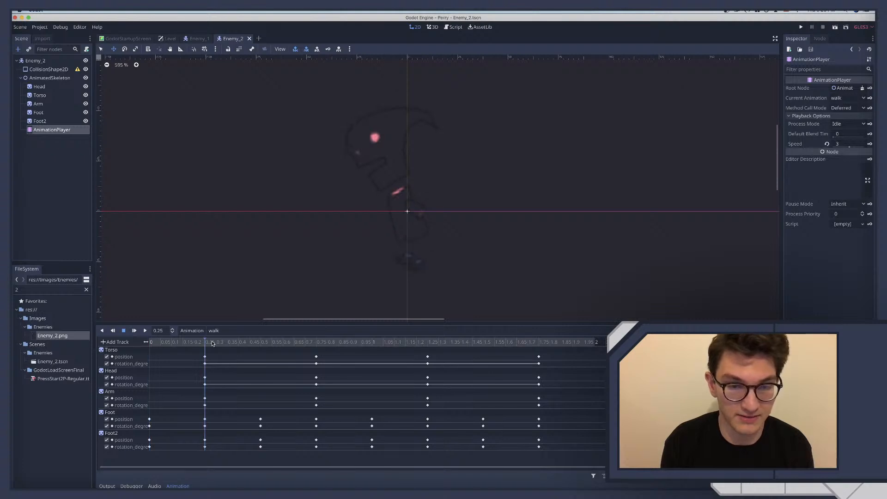
{"action": "left_click", "coordinate": [39, 88]}
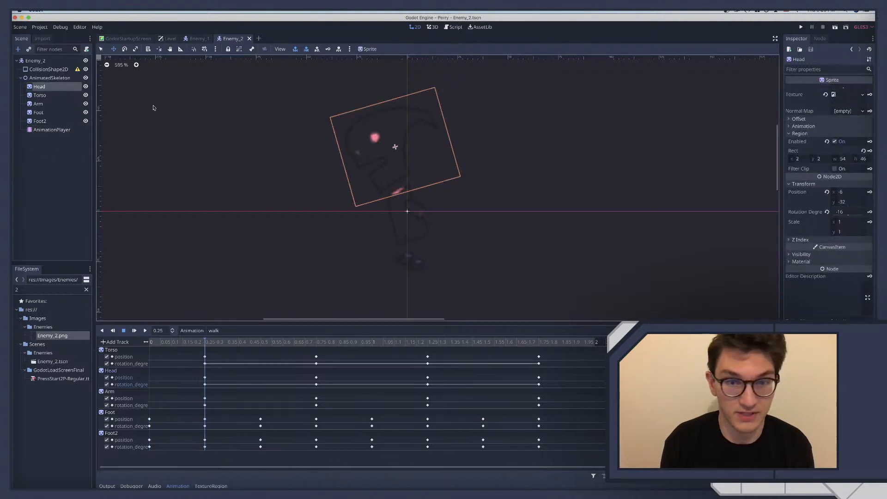
{"action": "key", "text": "Down"}
{"action": "key", "text": "Down"}
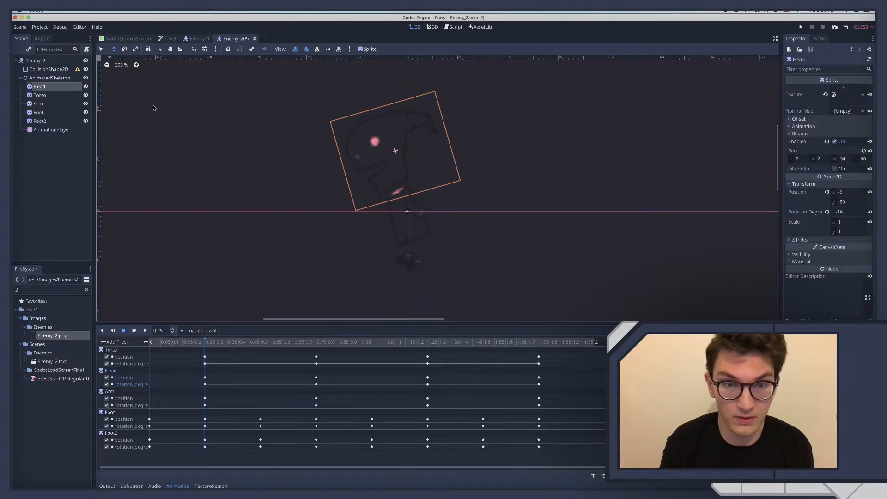
{"action": "key", "text": "Down"}
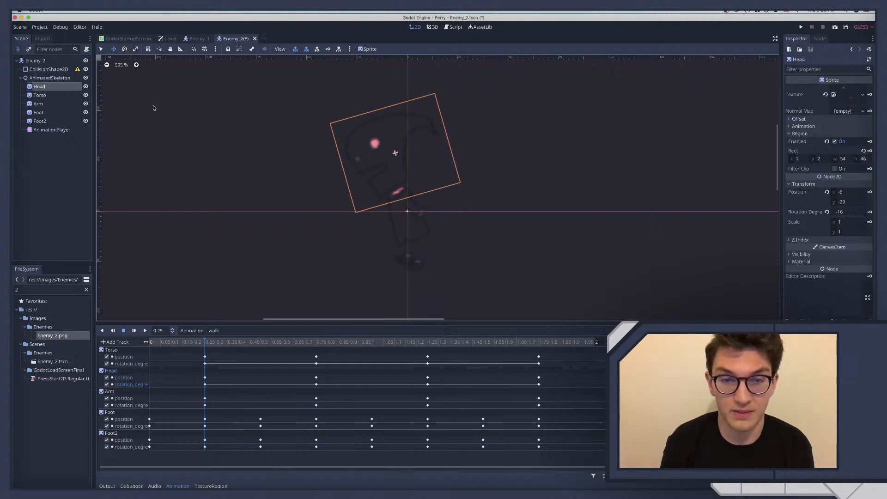
{"action": "key", "text": "Up"}
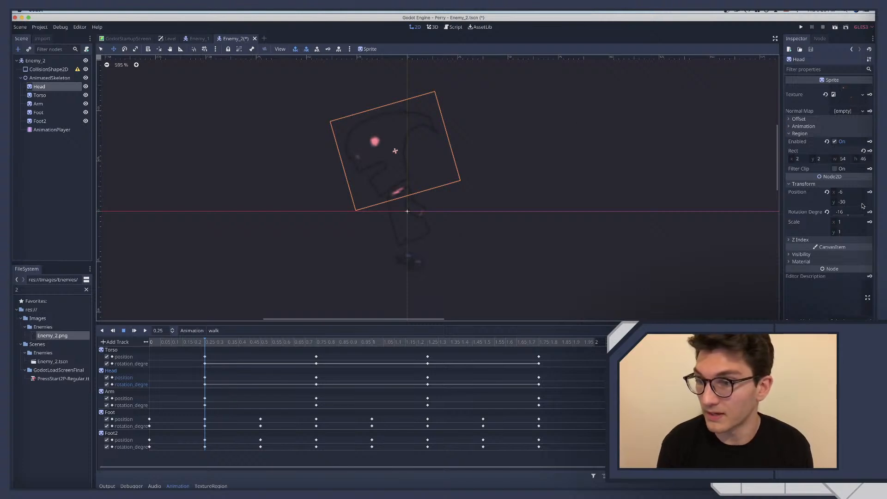
{"action": "left_click", "coordinate": [869, 192]}
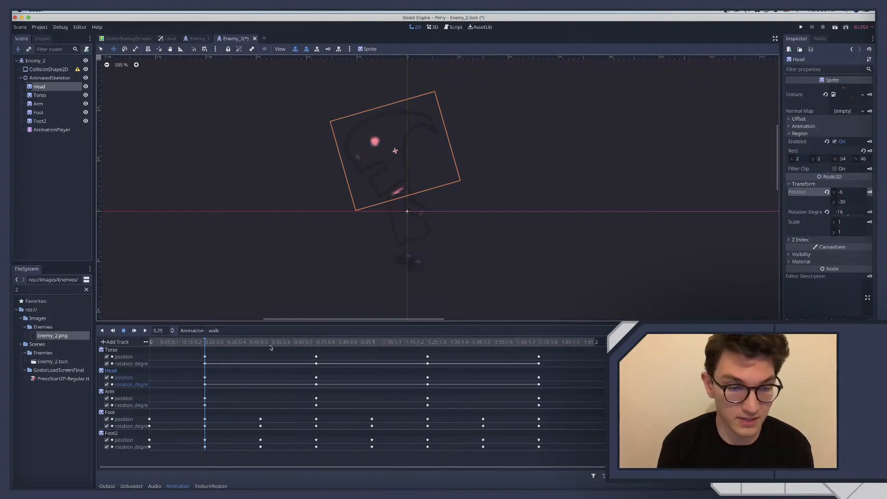
At 1.25 seconds, lower Head to position (-6, -30) and key its position
{"action": "left_click", "coordinate": [431, 342]}
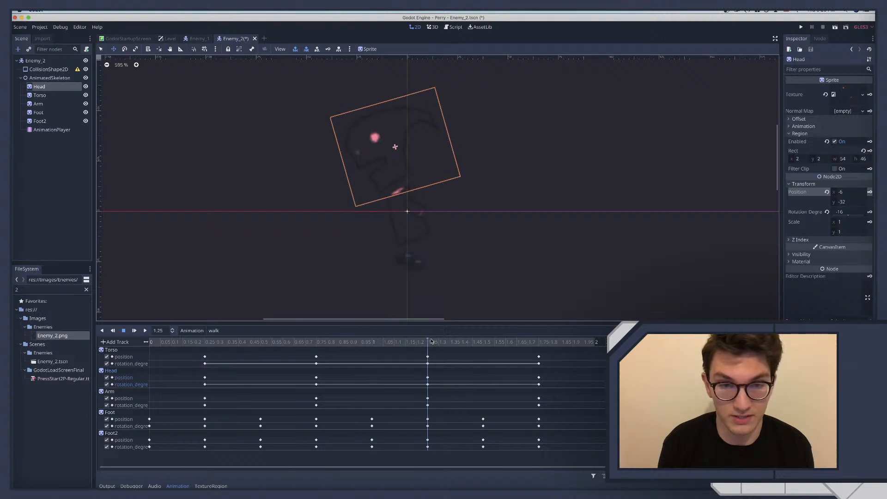
{"action": "key", "text": "Down"}
{"action": "key", "text": "Down"}
{"action": "key", "text": "Down"}
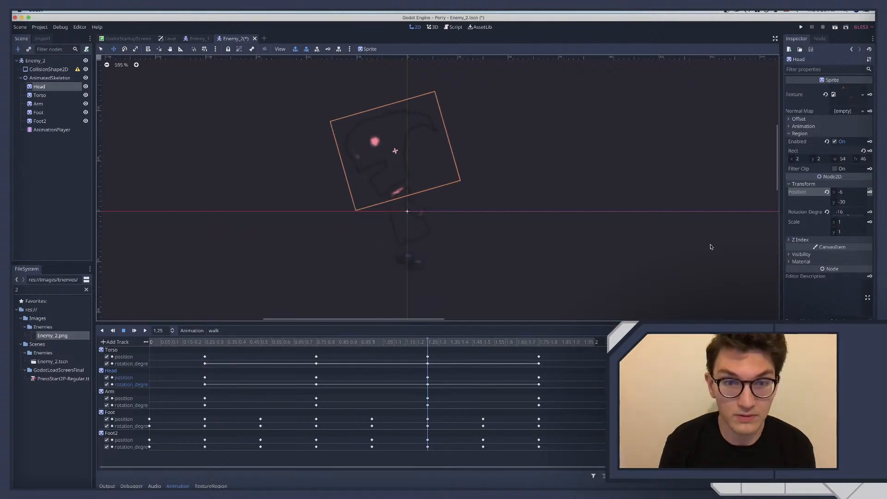
{"action": "key", "text": "Up"}
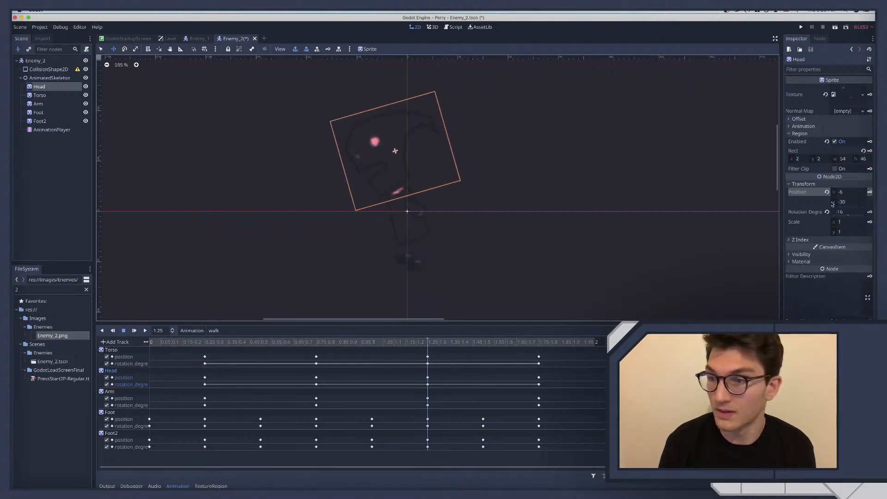
At 0.75 and 1.75 seconds, raise Head to position (-6, -42) and key its position at both times
{"action": "left_click", "coordinate": [317, 343]}
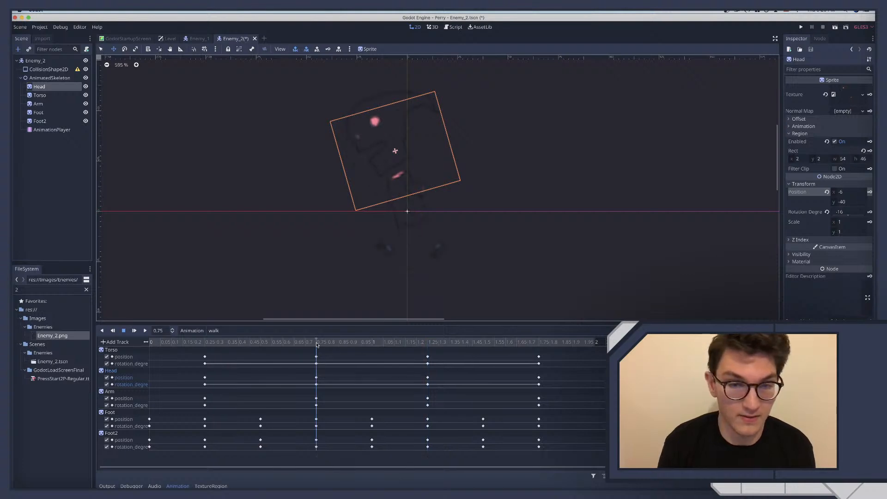
{"action": "key", "text": "Up"}
{"action": "key", "text": "Up"}
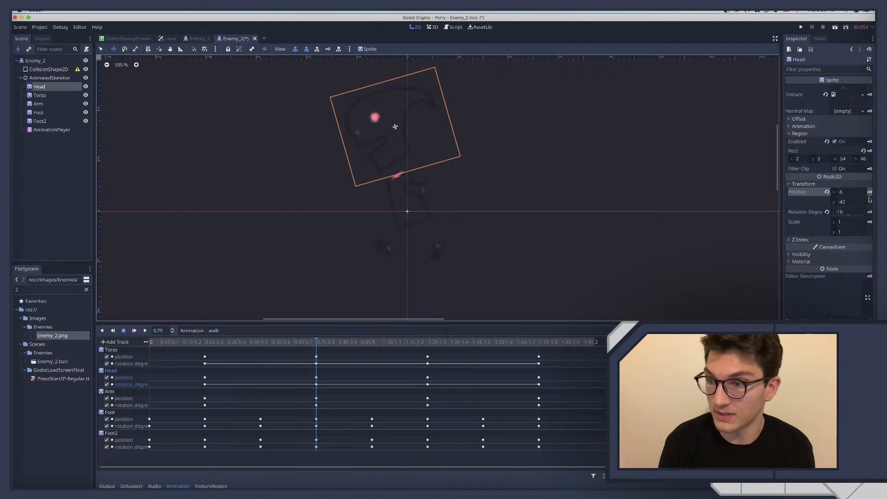
{"action": "left_click", "coordinate": [539, 340]}
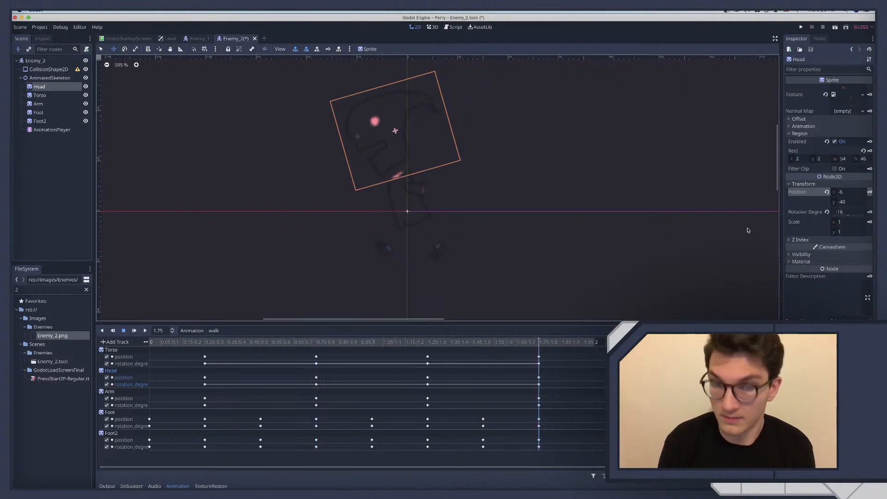
{"action": "key", "text": "Up"}
{"action": "key", "text": "Up"}
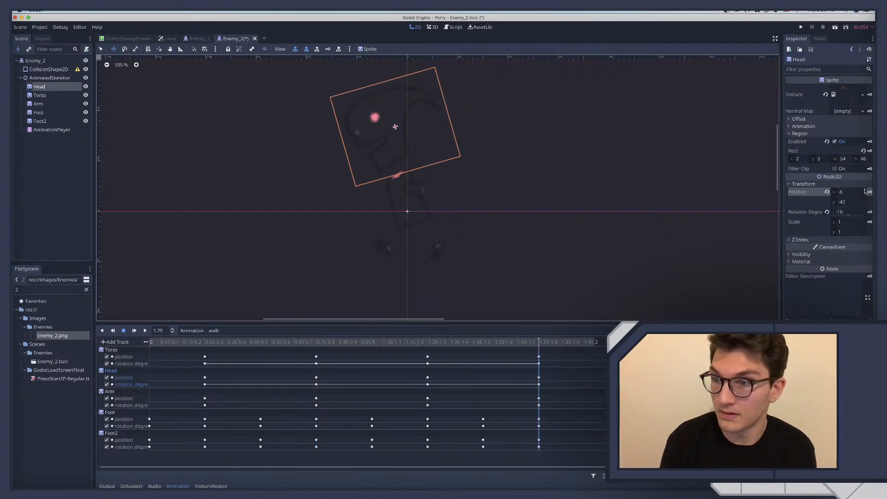
Play the walk animation to check the adjusted head bob and save the Enemy_2 scene
{"action": "left_click", "coordinate": [145, 331]}
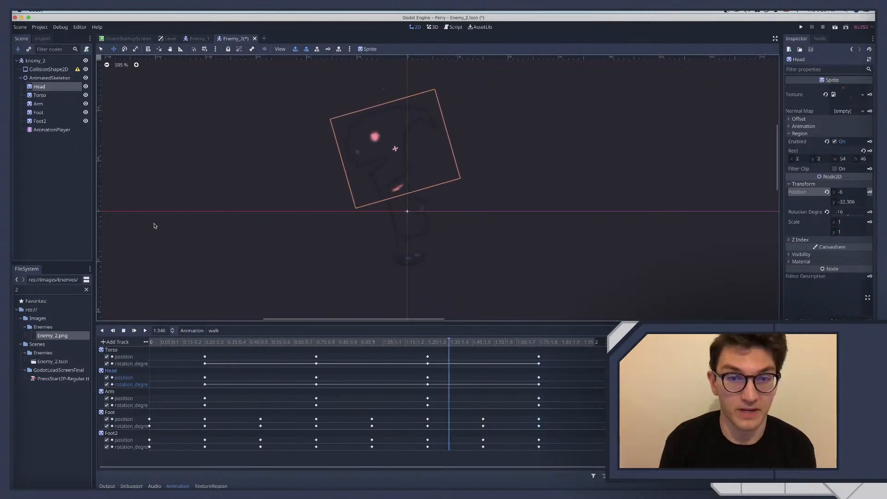
{"action": "left_click", "coordinate": [82, 208]}
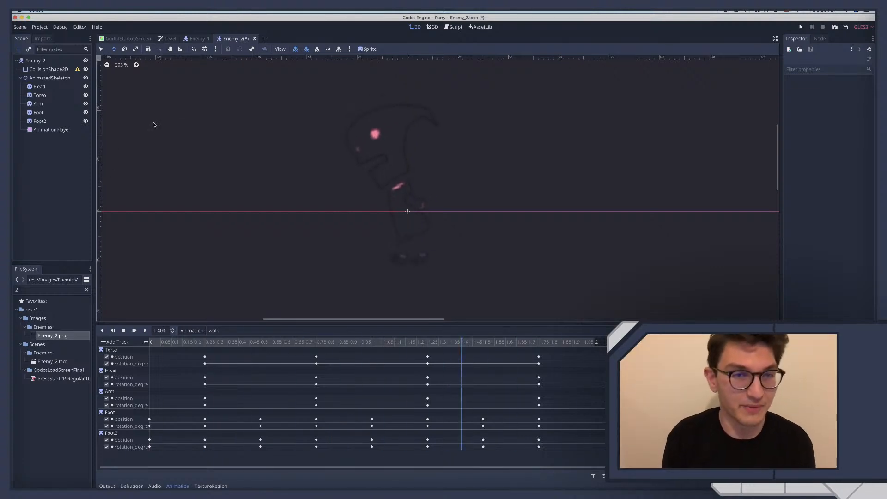
{"action": "key", "text": "super+s"}
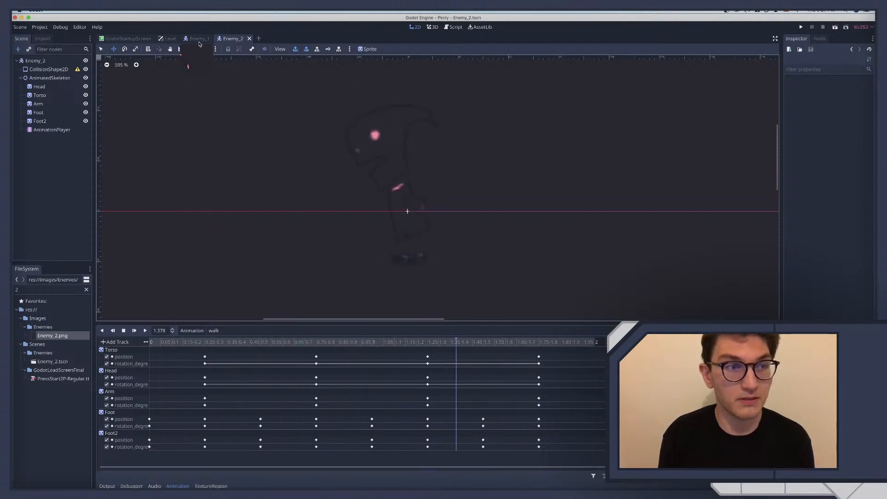
{"action": "left_click", "coordinate": [39, 87]}
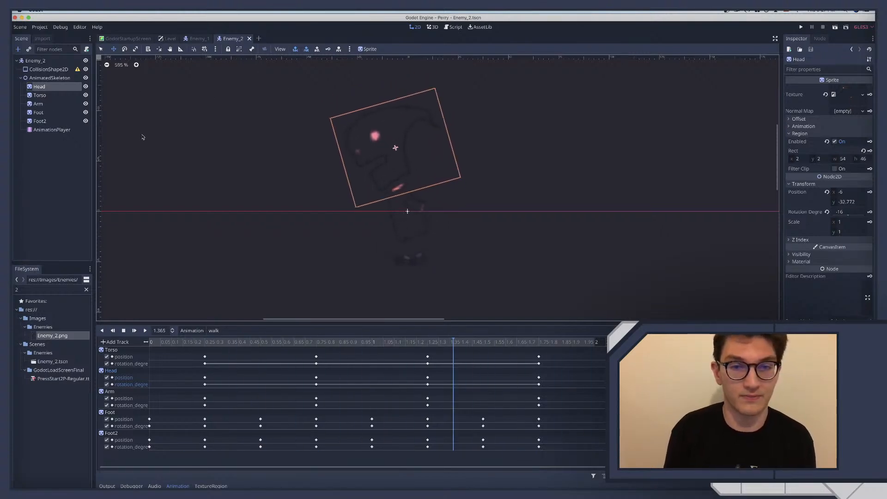
Switch to Affinity Designer and duplicate the Exploded group in the Enemy_2 artwork
{"action": "key", "text": "ctrl+Right"}
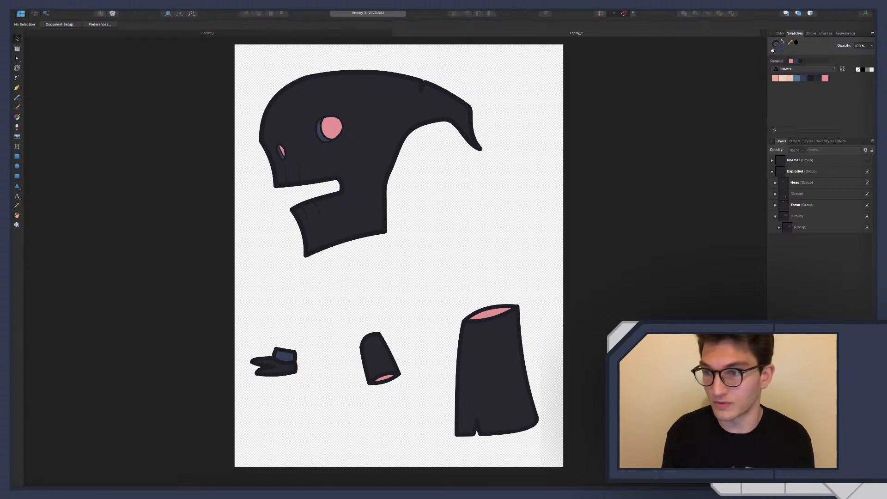
{"action": "left_click", "coordinate": [773, 172]}
{"action": "left_click", "coordinate": [800, 172]}
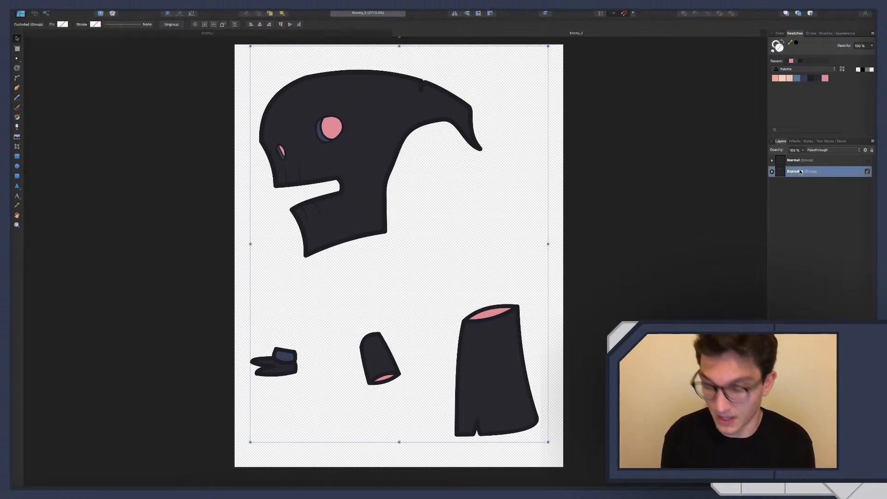
{"action": "key", "text": "super+j"}
Rename the duplicated Exploded group as Exploded_lights and expand it and its Head group
{"action": "left_click", "coordinate": [813, 184]}
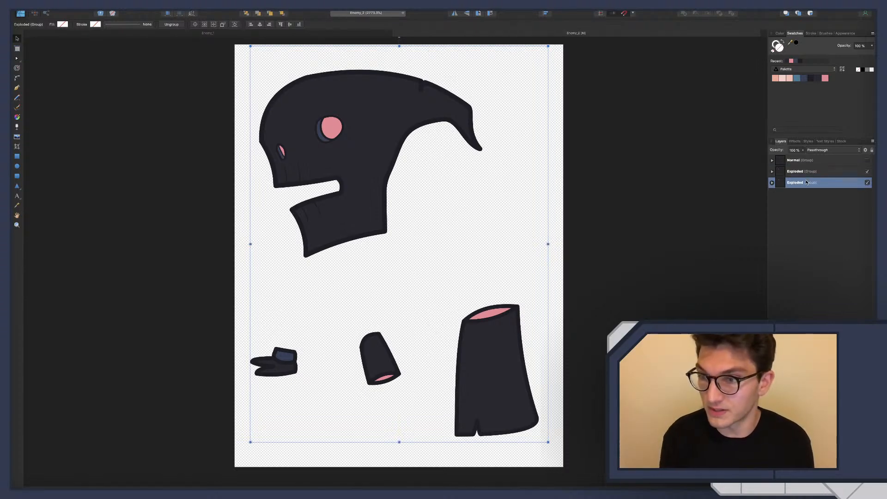
{"action": "double_click", "coordinate": [802, 182]}
{"action": "key", "text": "Right"}
{"action": "type", "text": "_"}
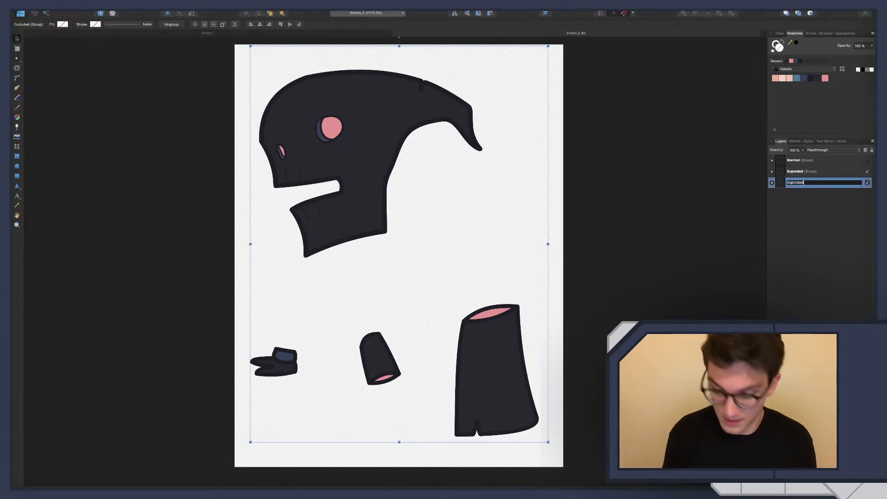
{"action": "type", "text": "lights"}
{"action": "key", "text": "Return"}
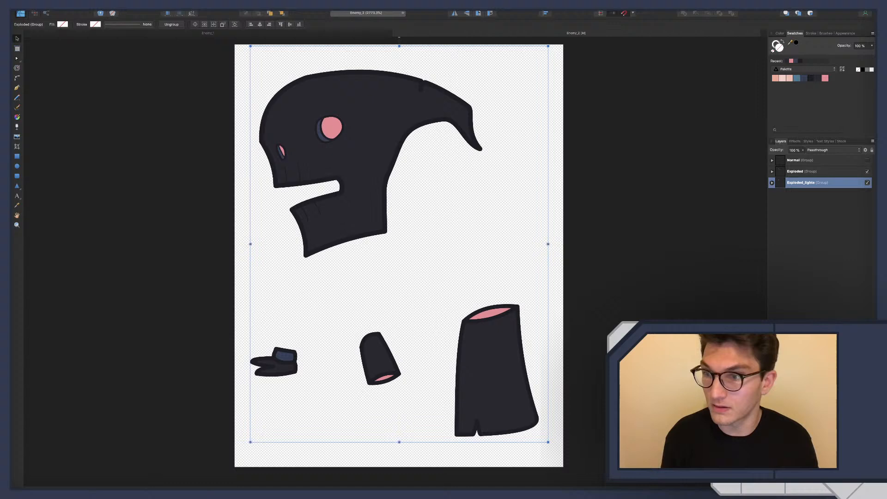
{"action": "left_click", "coordinate": [771, 183]}
{"action": "left_click", "coordinate": [776, 194]}
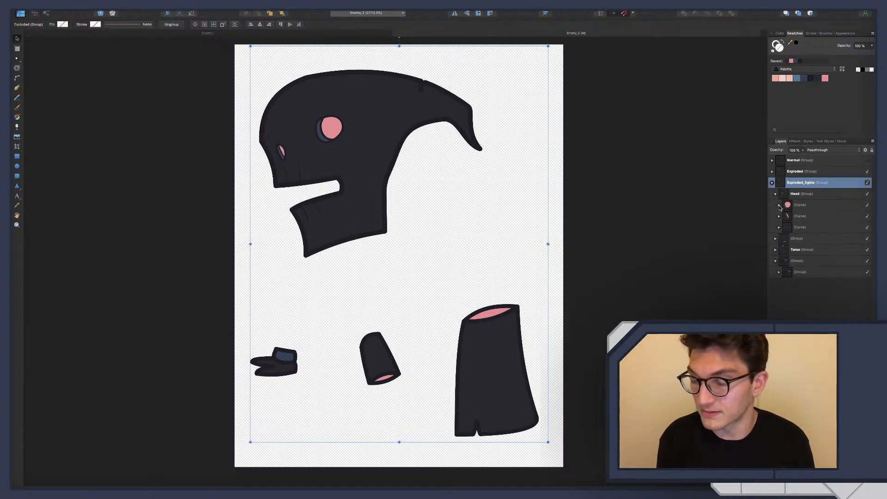
Try to release the pink eye shape from its clipping curve, hiding the dark eye curve and the original Exploded group
{"action": "left_click", "coordinate": [779, 205]}
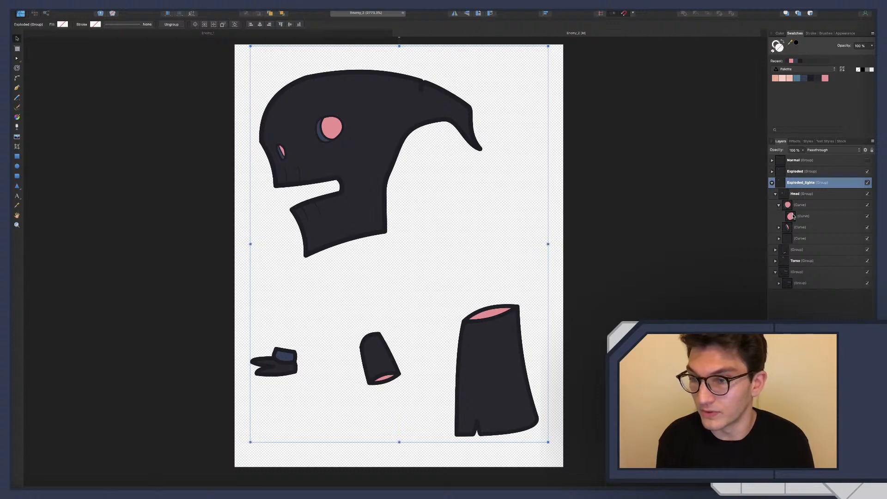
{"action": "left_click_drag", "start_coordinate": [792, 205], "coordinate": [791, 205]}
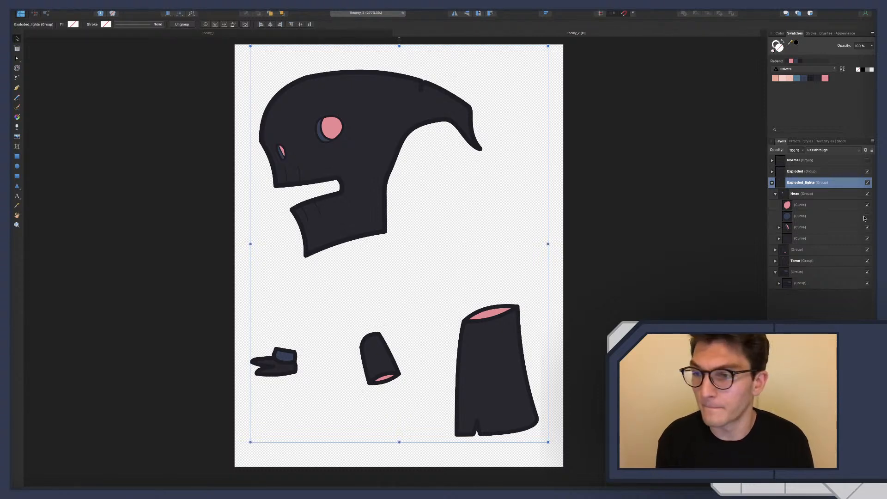
{"action": "left_click", "coordinate": [867, 172]}
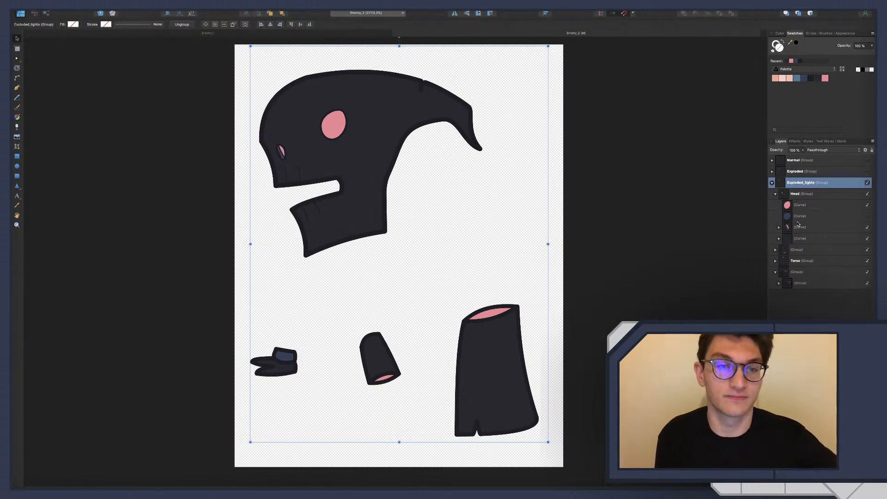
{"action": "scroll", "coordinate": [432, 227], "scroll_direction": "down", "scroll_amount": 8}
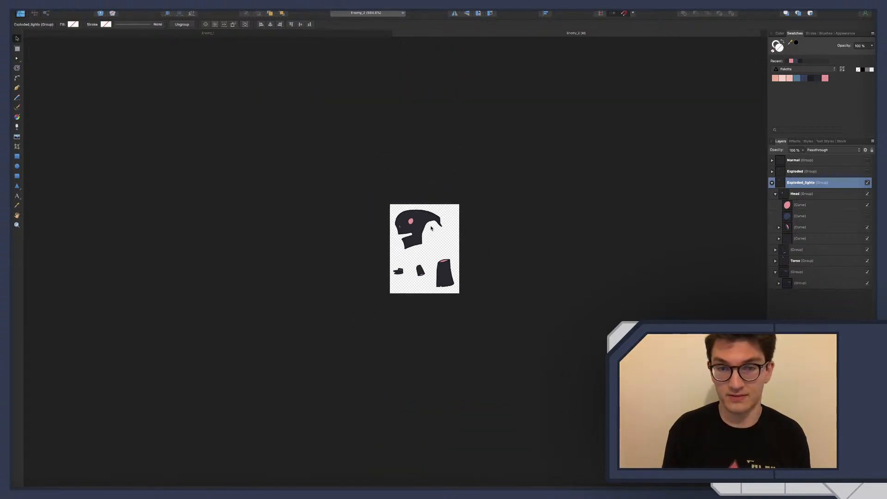
{"action": "scroll", "coordinate": [431, 227], "scroll_direction": "up", "scroll_amount": 5}
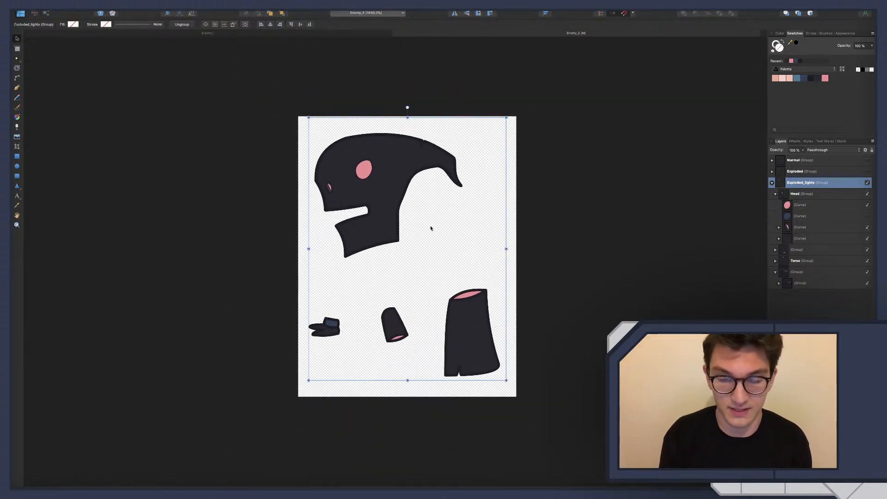
Undo the visibility changes and the release of the pink eye shape from its clipping curve
{"action": "key", "text": "super+z"}
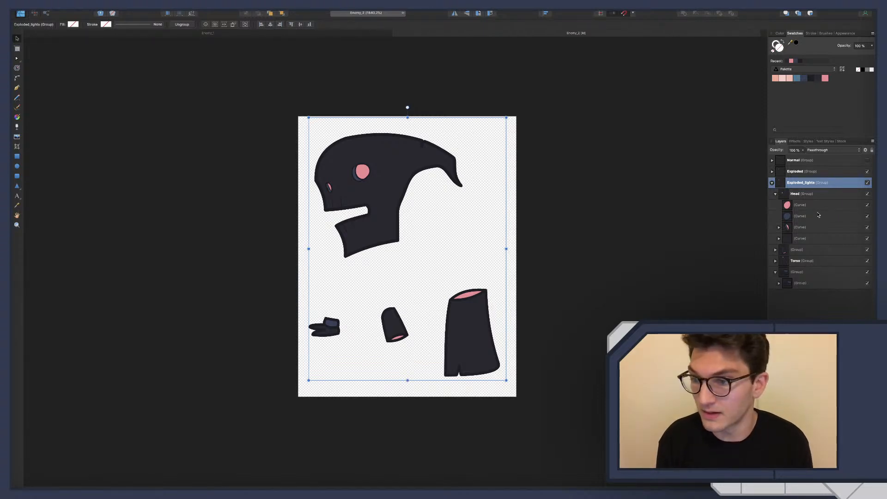
{"action": "key", "text": "super+z"}
{"action": "key", "text": "super+z"}
{"action": "key", "text": "super+z"}
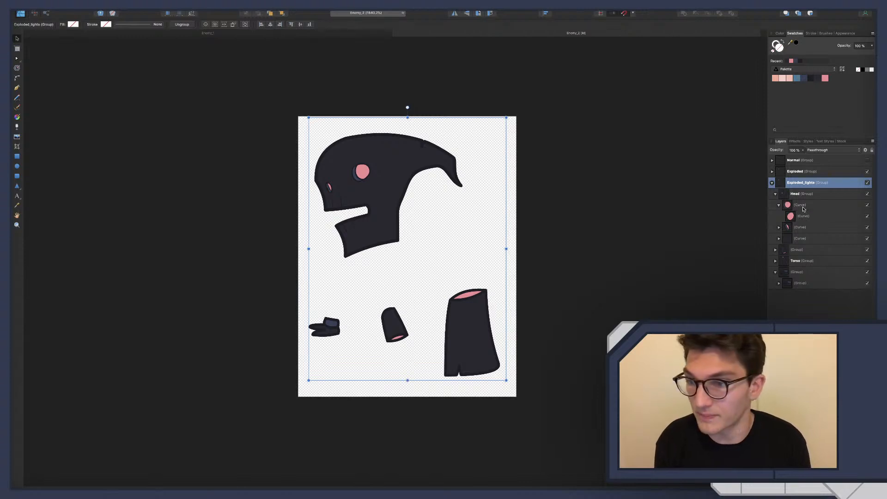
Hide the original Exploded group, plus the dark head shape and the foot group inside Exploded_lights
{"action": "left_click", "coordinate": [779, 205]}
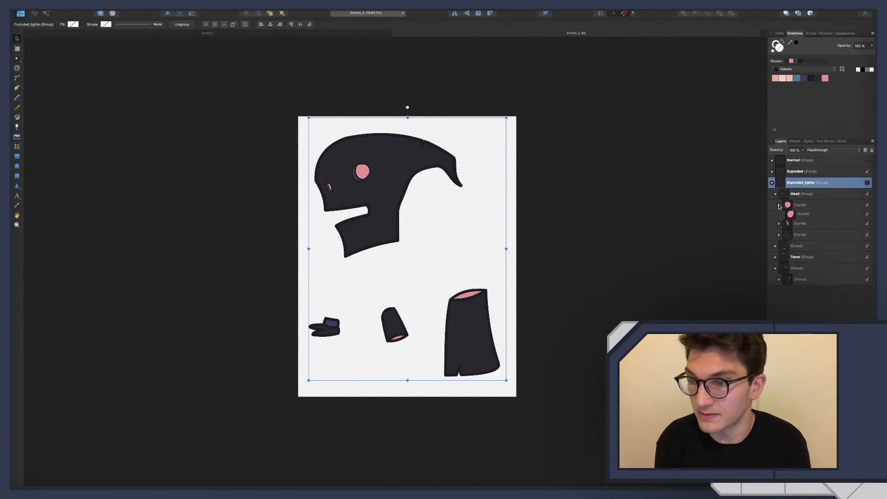
{"action": "left_click", "coordinate": [868, 228]}
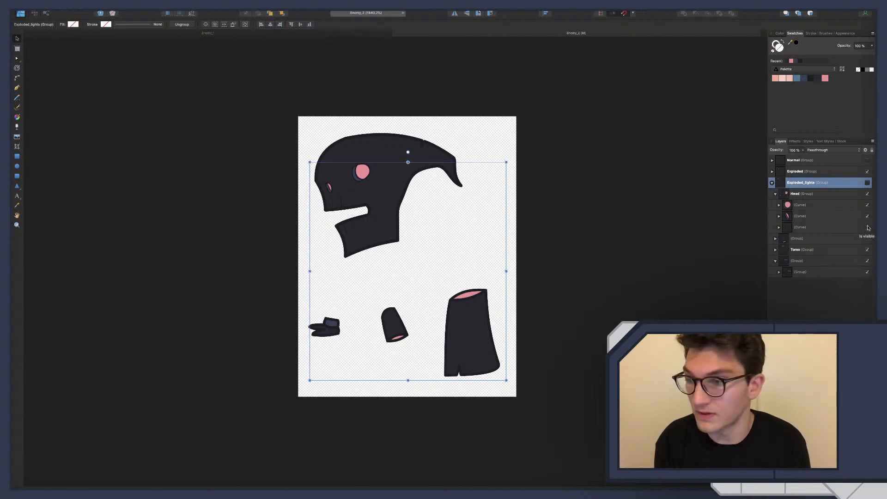
{"action": "left_click", "coordinate": [867, 172]}
{"action": "left_click", "coordinate": [867, 183]}
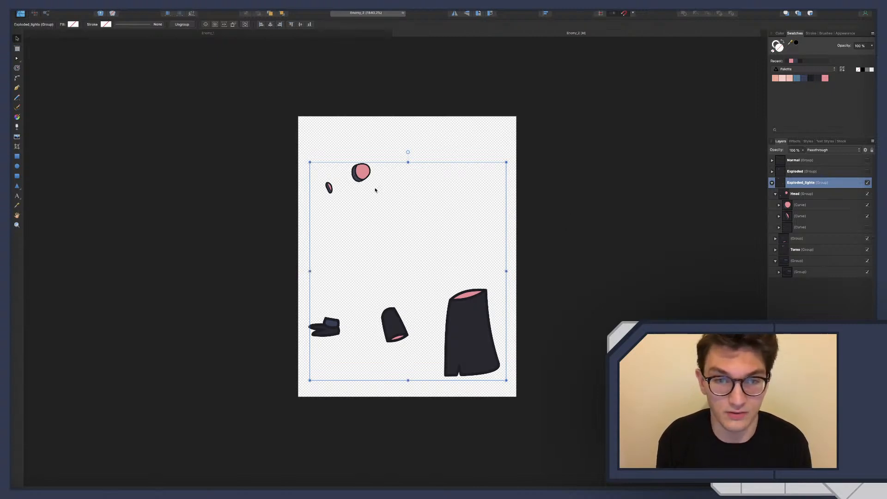
{"action": "scroll", "coordinate": [439, 239], "scroll_direction": "up", "scroll_amount": 2}
{"action": "scroll", "coordinate": [449, 247], "scroll_direction": "down", "scroll_amount": 2}
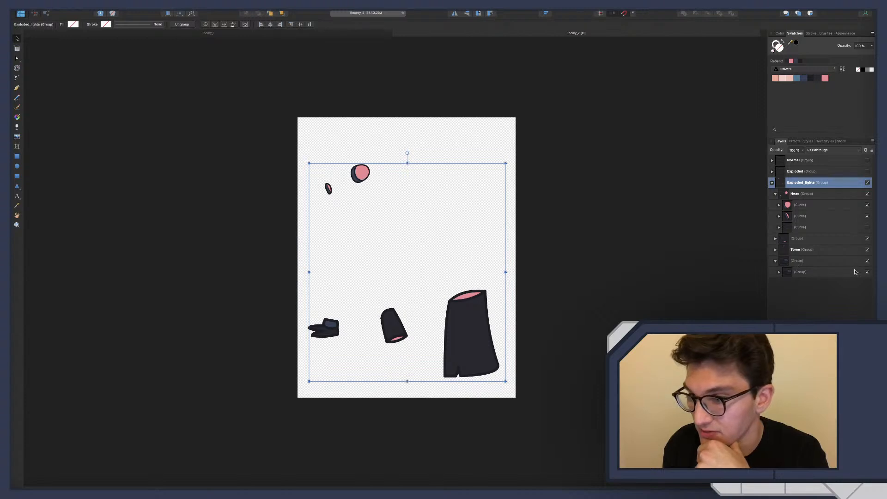
{"action": "left_click", "coordinate": [867, 261]}
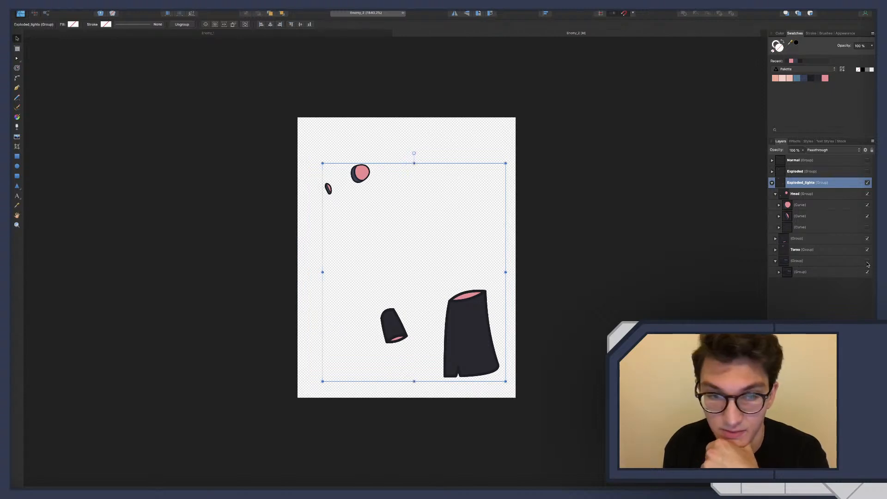
In the Torso group, subtract a duplicate of the dark torso shape from the pink shape and hide the remaining torso shape
{"action": "left_click", "coordinate": [784, 251]}
{"action": "left_click", "coordinate": [776, 249]}
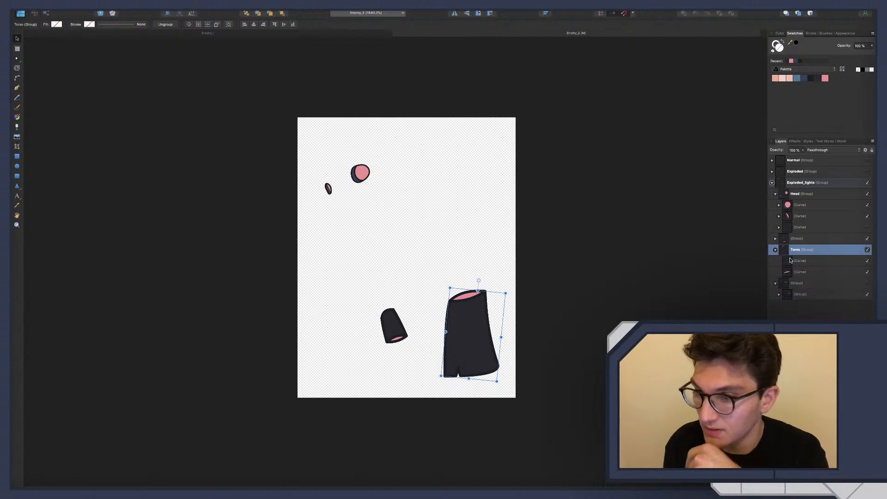
{"action": "left_click", "coordinate": [790, 260]}
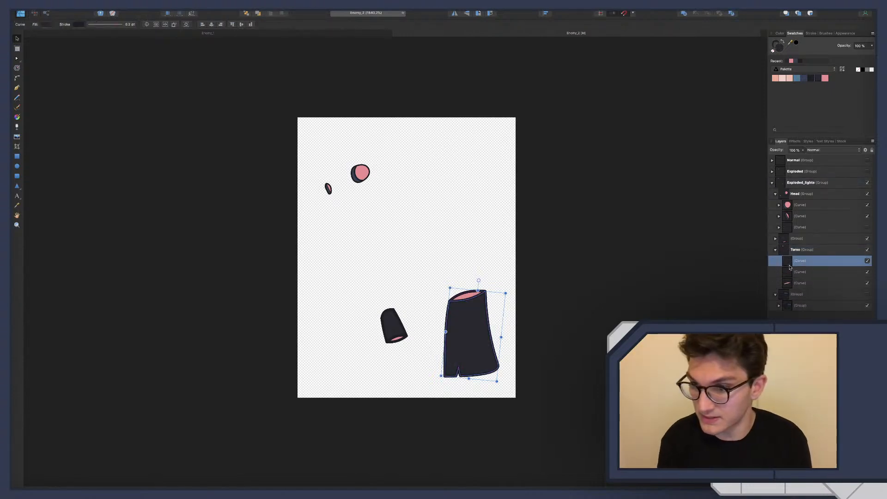
{"action": "left_click", "coordinate": [798, 272]}
{"action": "left_click", "coordinate": [802, 283], "text": "shift"}
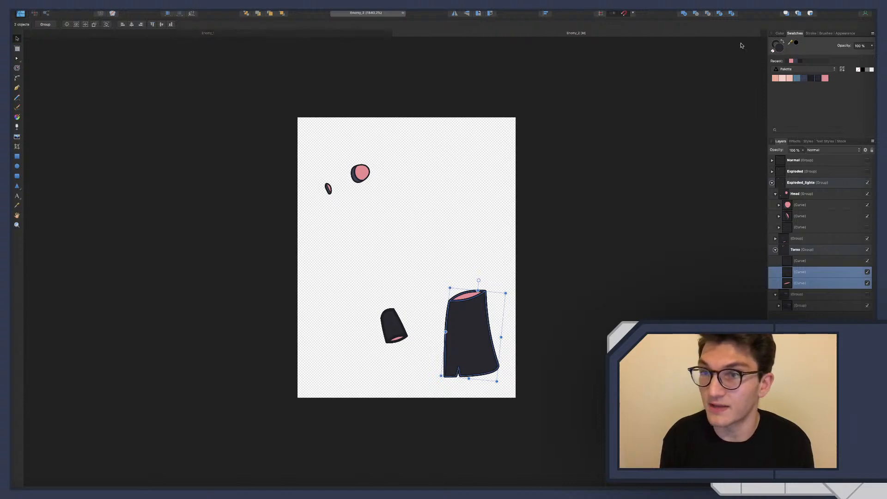
{"action": "left_click", "coordinate": [696, 14]}
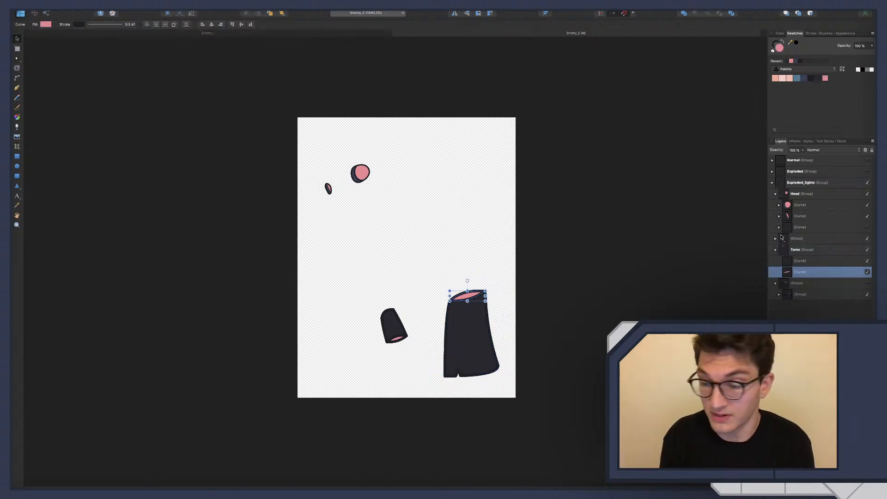
{"action": "left_click", "coordinate": [867, 261]}
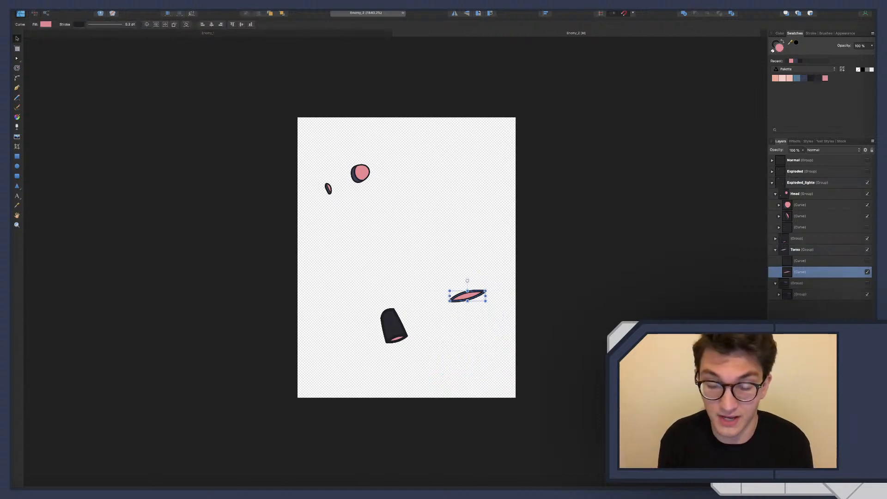
{"action": "key", "text": "Escape"}
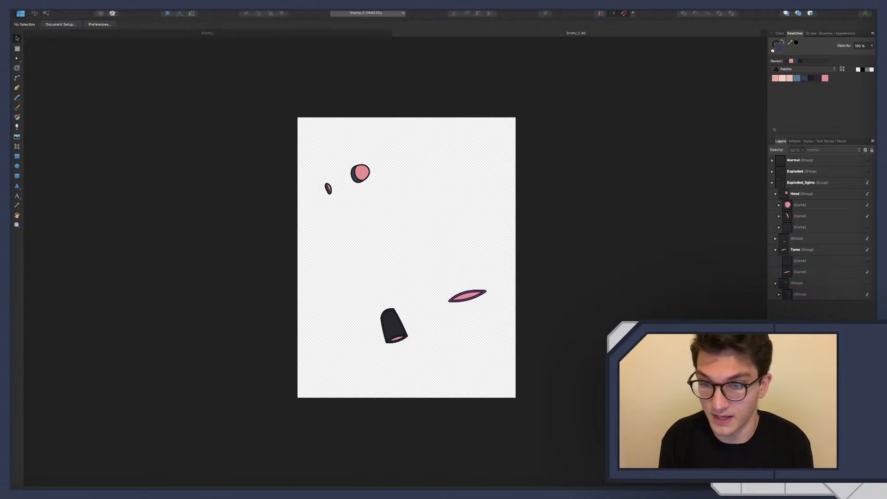
In the arm group, cut the pink shape with a duplicate of the dark arm shape and hide the remaining arm shape
{"action": "left_click", "coordinate": [775, 251]}
{"action": "left_click", "coordinate": [775, 238]}
{"action": "left_click", "coordinate": [801, 250]}
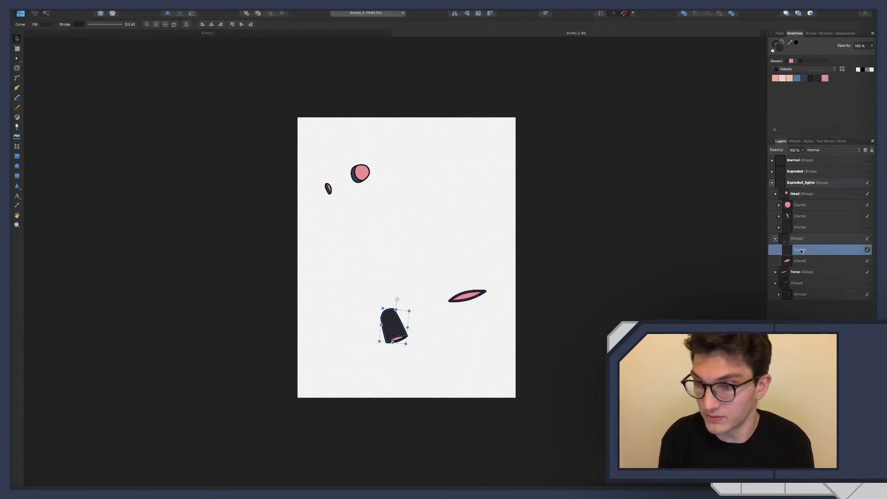
{"action": "key", "text": "super+j"}
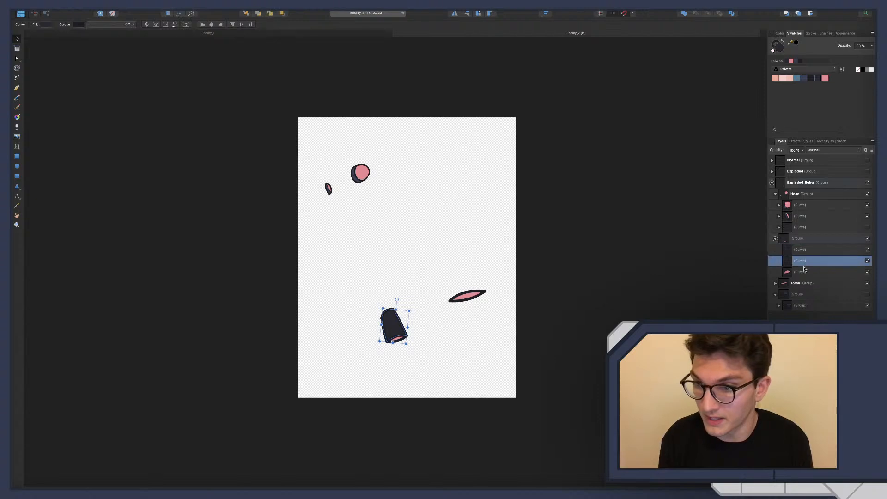
{"action": "left_click", "coordinate": [804, 271], "text": "shift"}
{"action": "left_click", "coordinate": [708, 14]}
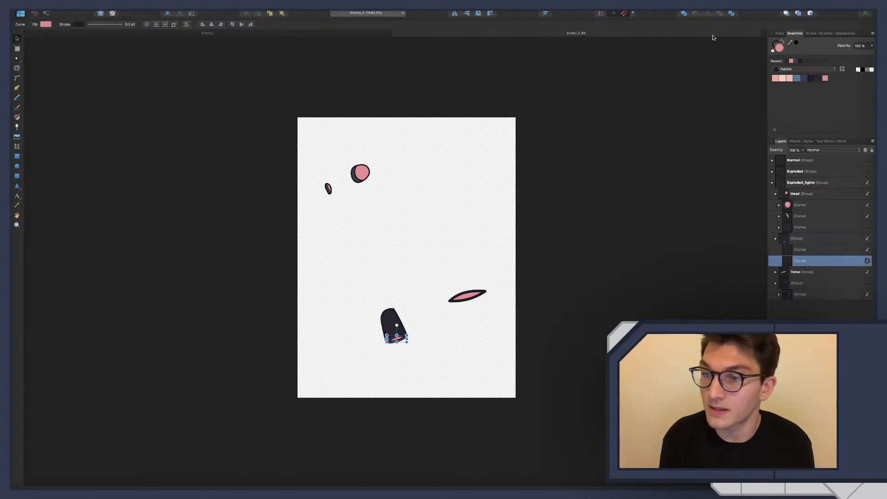
{"action": "left_click", "coordinate": [867, 249]}
{"action": "key", "text": "super+d"}
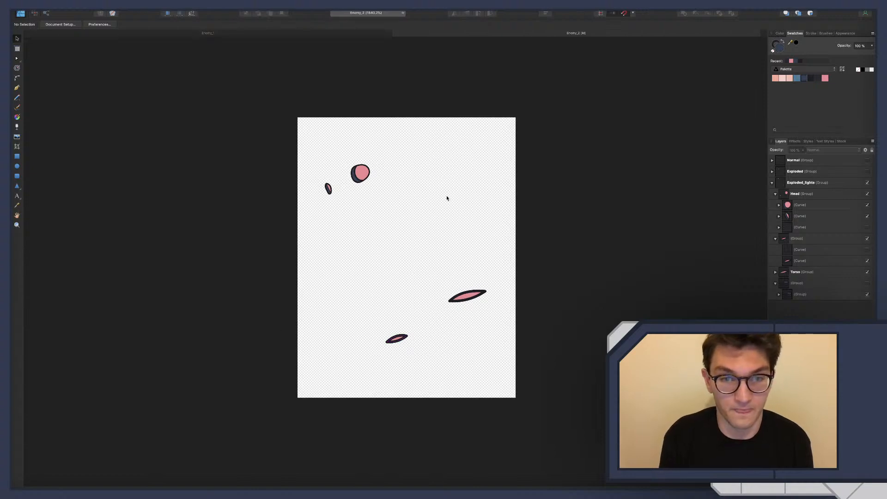
Export the whole document as a PNG named Enemy_2_lights into the Enemies folder
{"action": "key", "text": "super+alt+shift+s"}
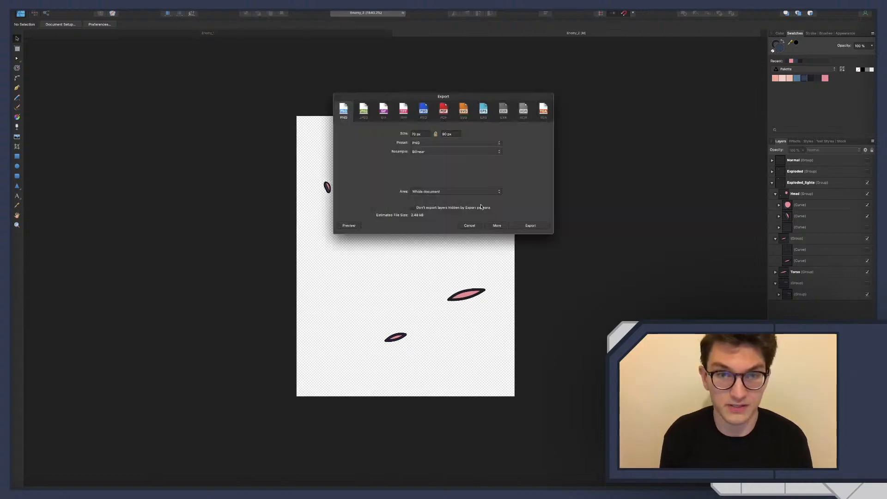
{"action": "left_click", "coordinate": [531, 225]}
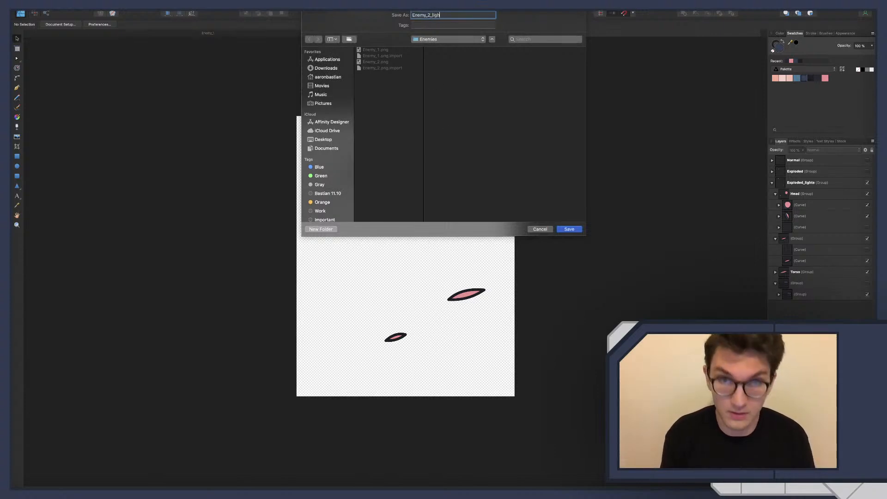
{"action": "key", "text": "Return"}
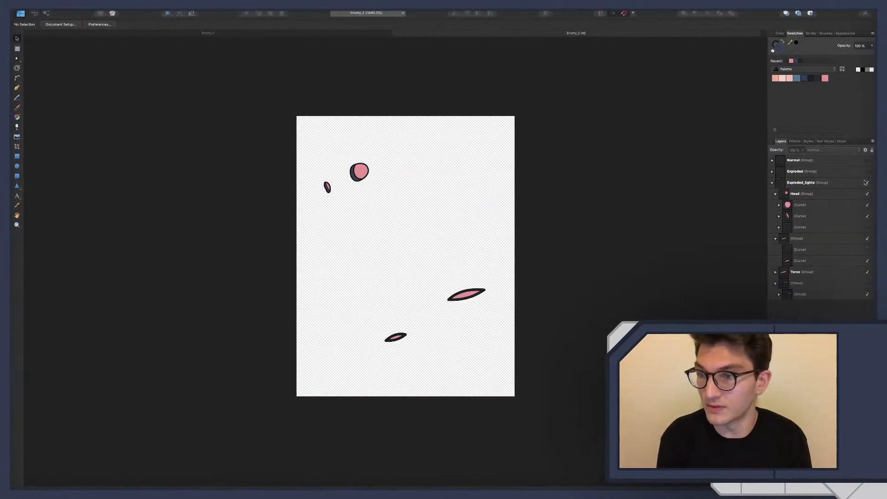
Collapse the Exploded_lights group and hide it, and show the original Exploded group again
{"action": "left_click", "coordinate": [772, 184]}
{"action": "left_click", "coordinate": [868, 174]}
{"action": "left_click", "coordinate": [867, 185]}
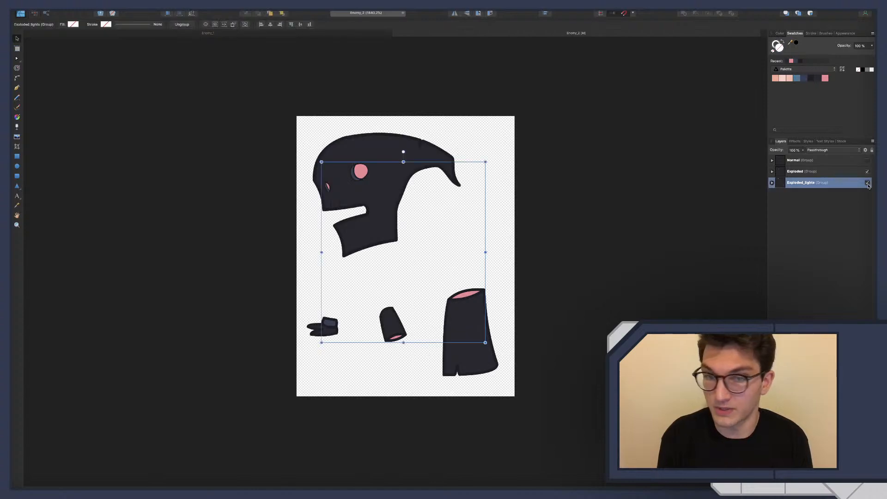
{"action": "left_click", "coordinate": [870, 205]}
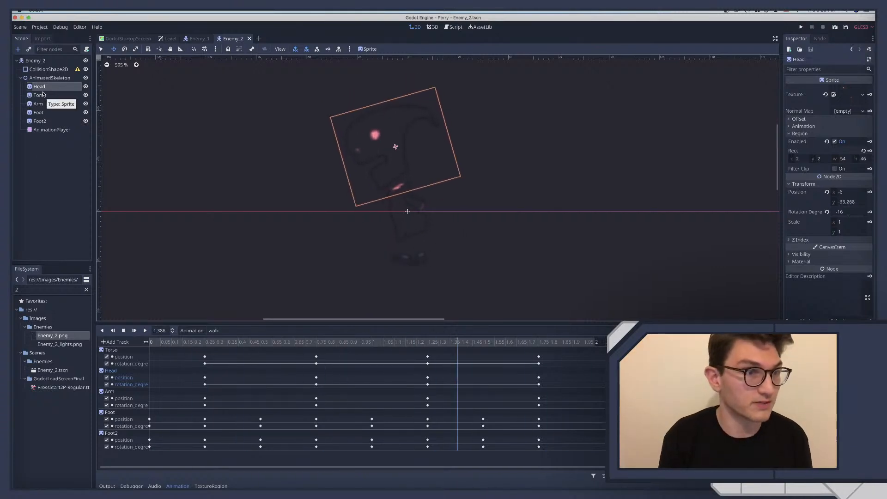
Duplicate the Head sprite, nest the copy under Head, and assign Enemy_2_lights.png as its texture
{"action": "key", "text": "super+d"}
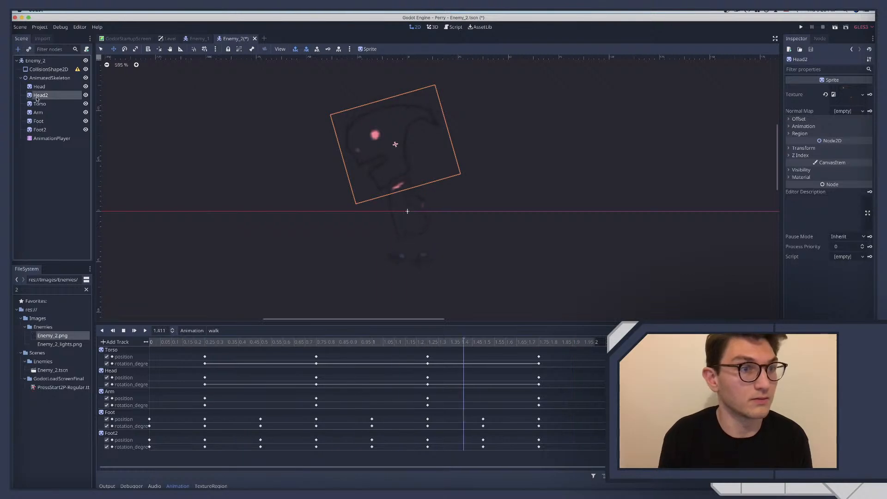
{"action": "left_click_drag", "start_coordinate": [38, 97], "coordinate": [39, 87]}
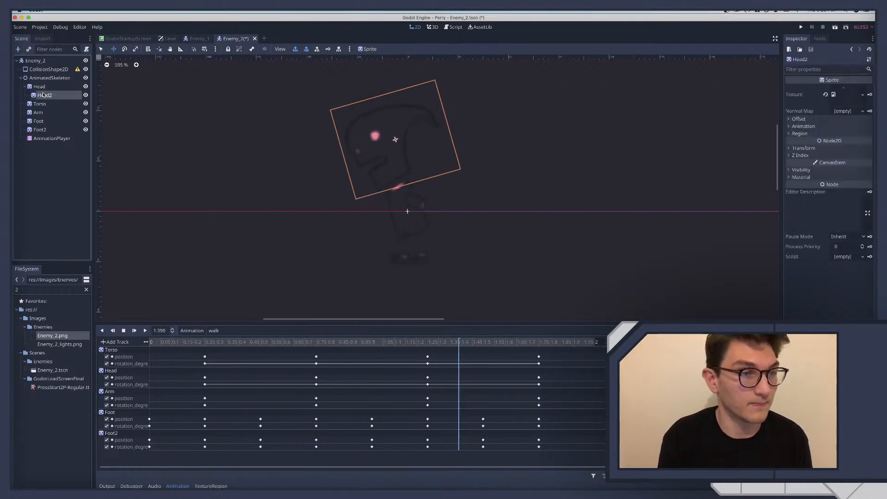
{"action": "left_click_drag", "start_coordinate": [60, 344], "coordinate": [837, 78]}
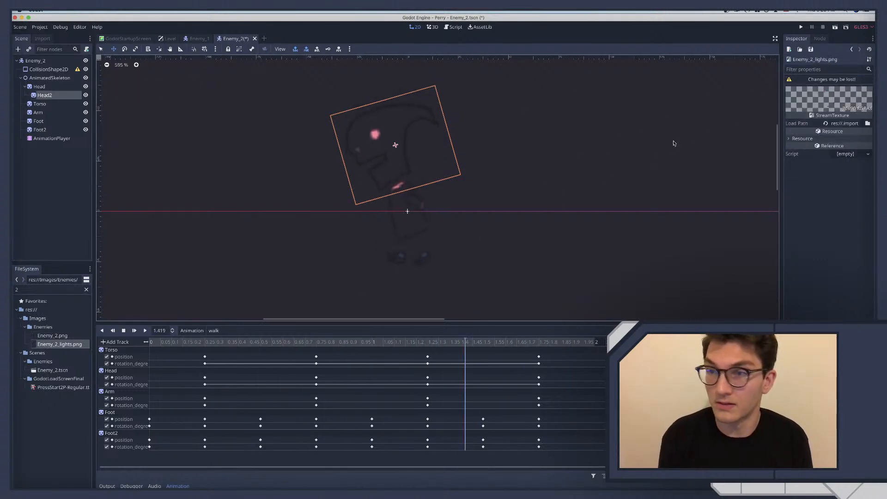
{"action": "left_click", "coordinate": [45, 95]}
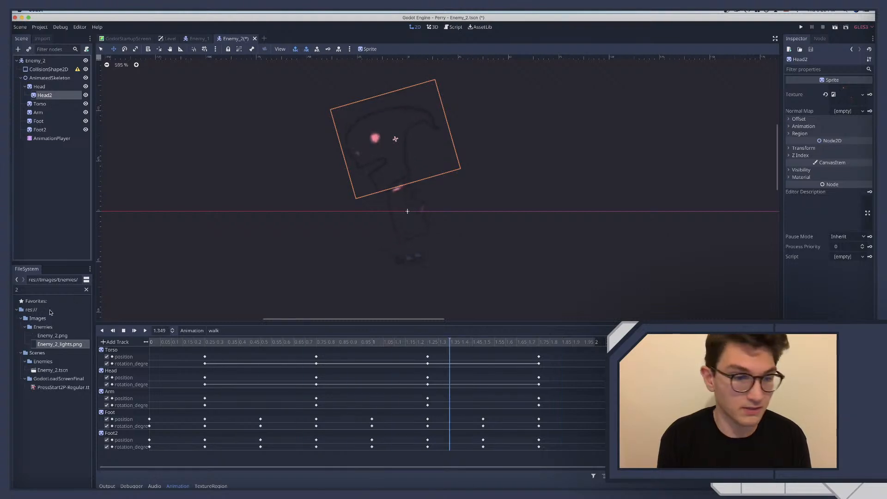
{"action": "left_click_drag", "start_coordinate": [54, 345], "coordinate": [843, 99]}
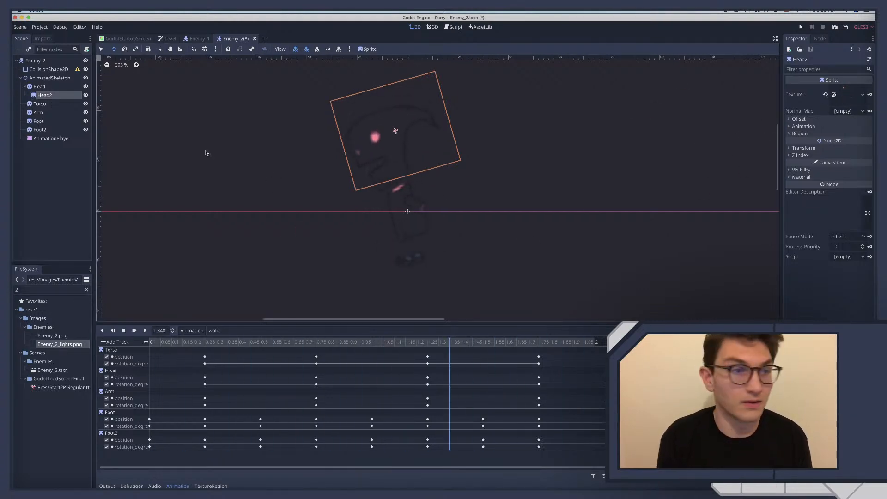
{"action": "mouse_move", "coordinate": [59, 95]}
{"action": "left_mouse_down"}
{"action": "mouse_move", "coordinate": [47, 85]}
{"action": "mouse_move", "coordinate": [51, 97]}
{"action": "left_mouse_up"}
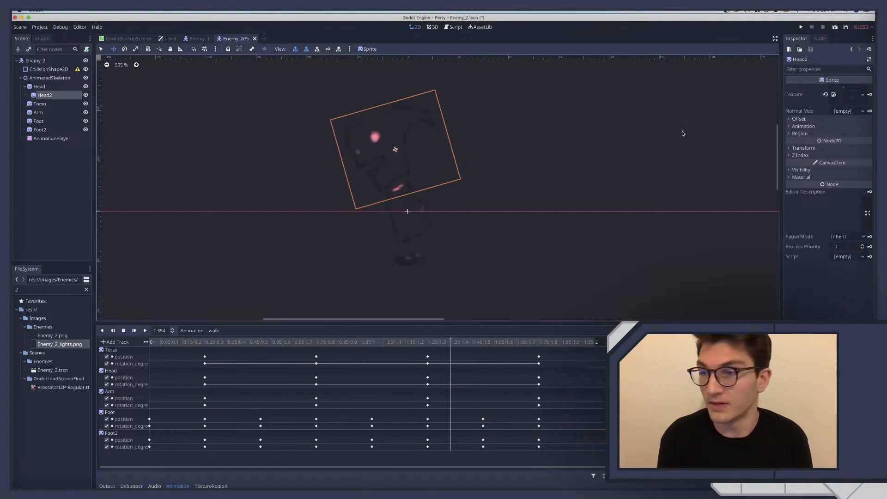
Tint the Head2 sprite's Modulate colour with 00ffff, then restore its red channel to 255
{"action": "left_click", "coordinate": [801, 169]}
{"action": "left_click", "coordinate": [848, 187]}
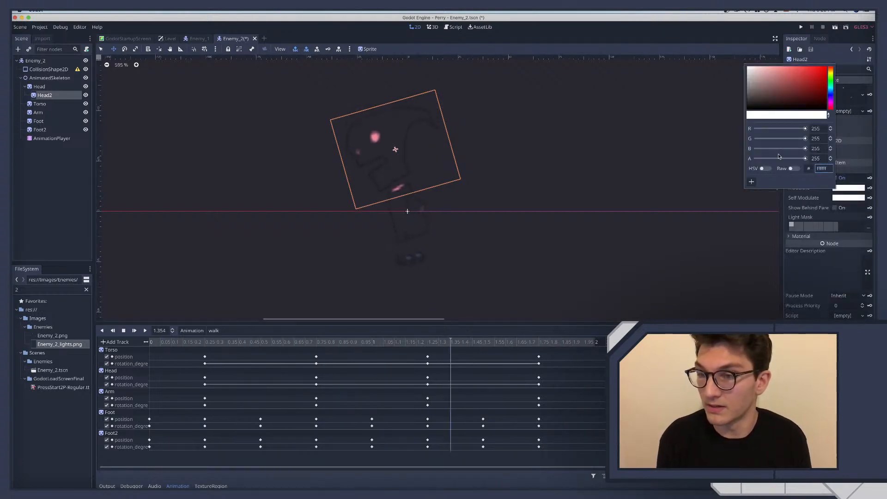
{"action": "type", "text": "00ffff"}
{"action": "key", "text": "Return"}
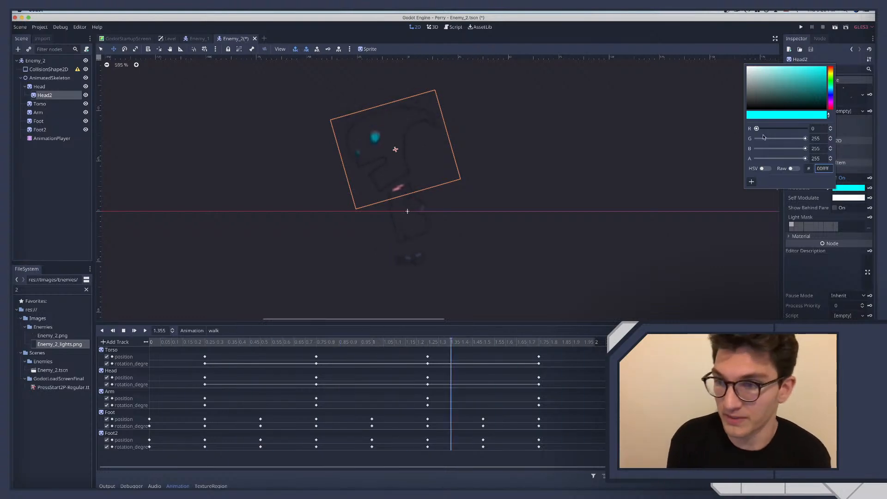
{"action": "left_click_drag", "start_coordinate": [757, 129], "coordinate": [832, 135]}
Switch Head2's Modulate colour to raw values and set R to 1.3, G to 1.2 and B to 1.3
{"action": "left_click", "coordinate": [792, 168]}
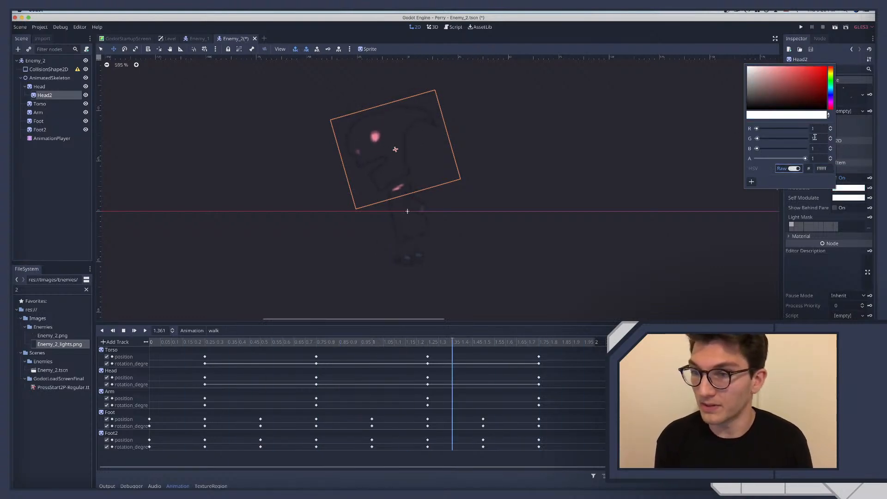
{"action": "left_click", "coordinate": [819, 128]}
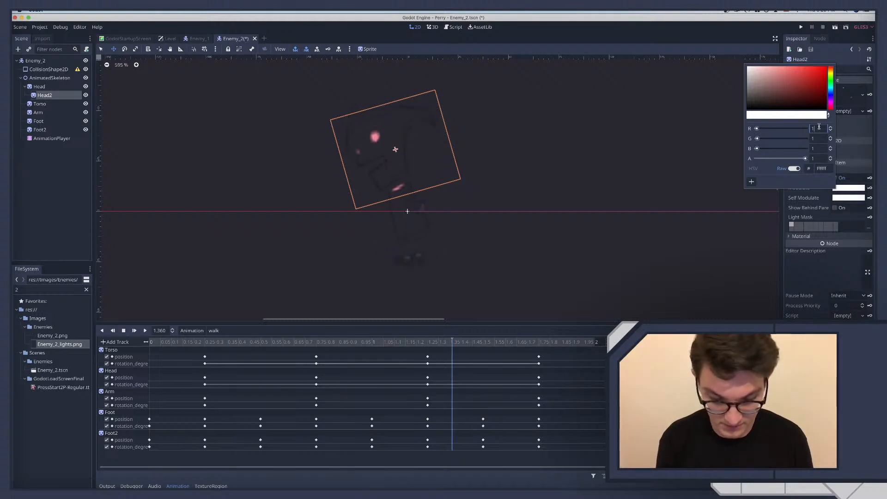
{"action": "type", "text": ".5"}
{"action": "key", "text": "Tab"}
{"action": "type", "text": "1.2"}
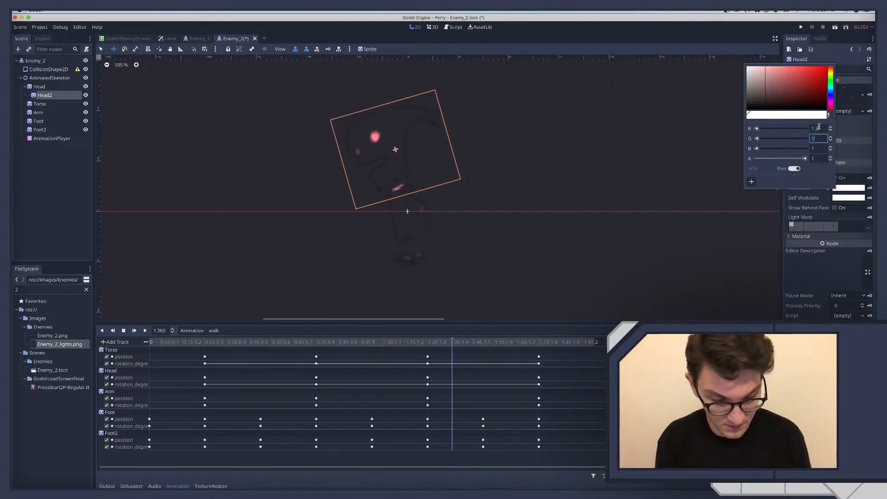
{"action": "key", "text": "Tab"}
{"action": "type", "text": "1.3"}
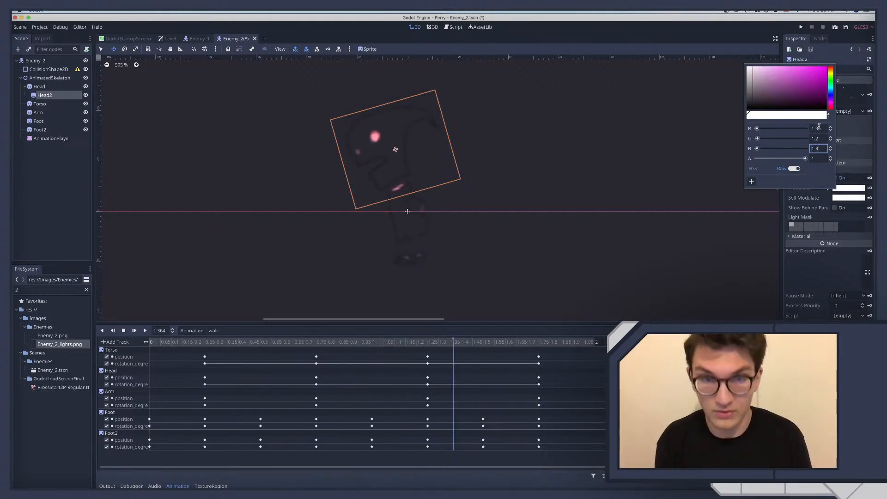
{"action": "left_click", "coordinate": [62, 175]}
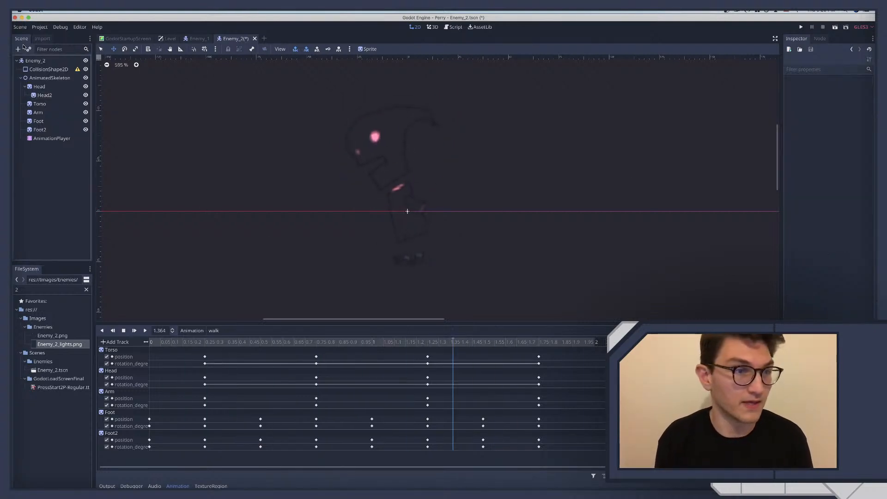
Instance the GlowWorldEnvironment.tscn scene as a child of the Enemy_2 root node
{"action": "left_click", "coordinate": [35, 60]}
{"action": "key", "text": "super+shift+a"}
{"action": "type", "text": "glow"}
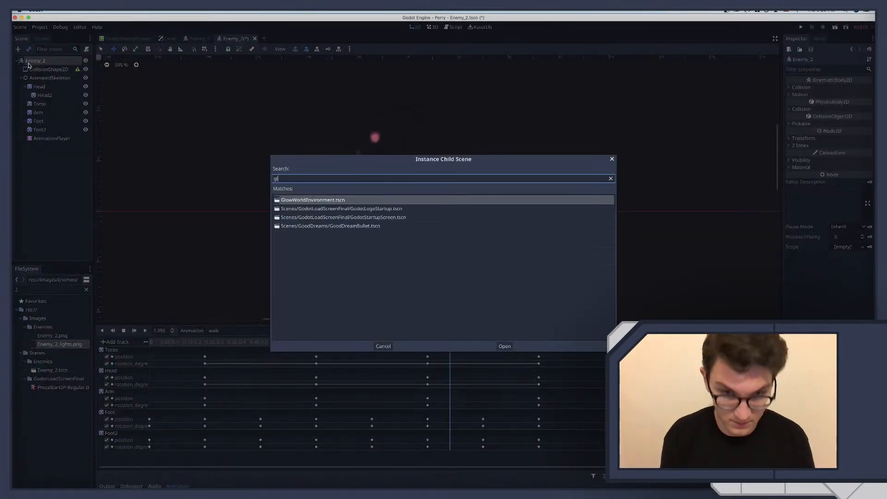
{"action": "key", "text": "Return"}
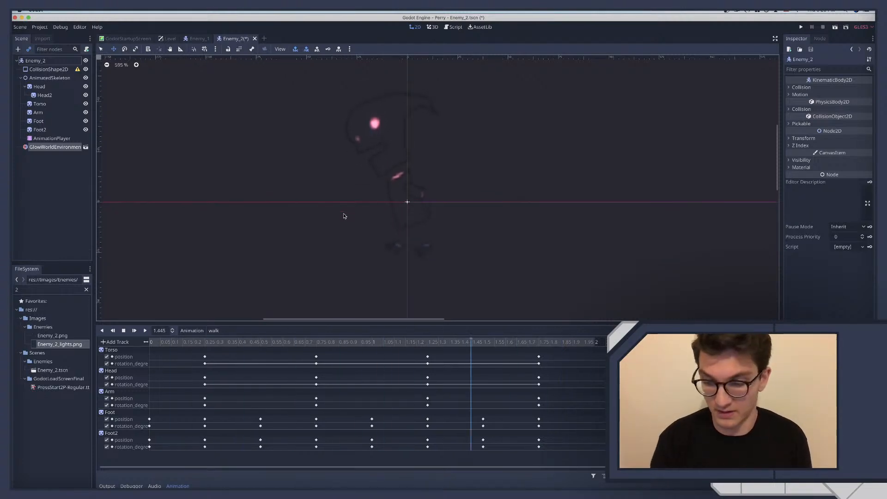
{"action": "scroll", "coordinate": [344, 216], "scroll_direction": "down", "scroll_amount": 2}
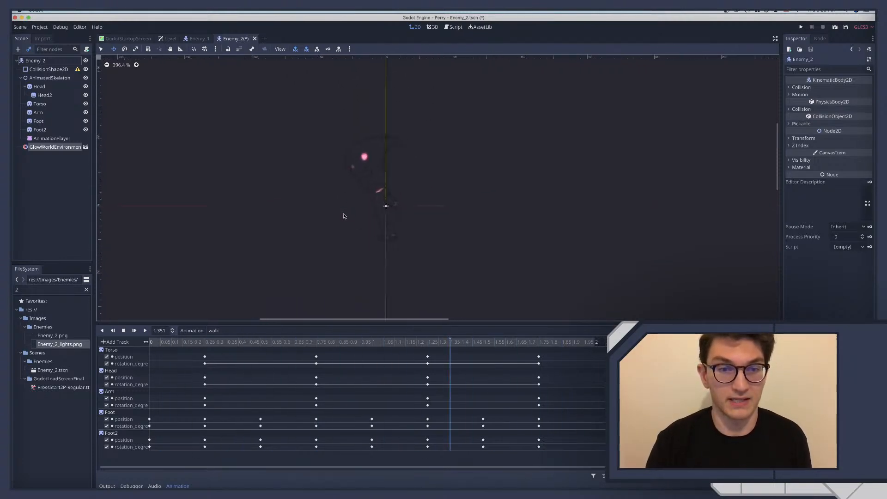
{"action": "scroll", "coordinate": [344, 216], "scroll_direction": "up", "scroll_amount": 1}
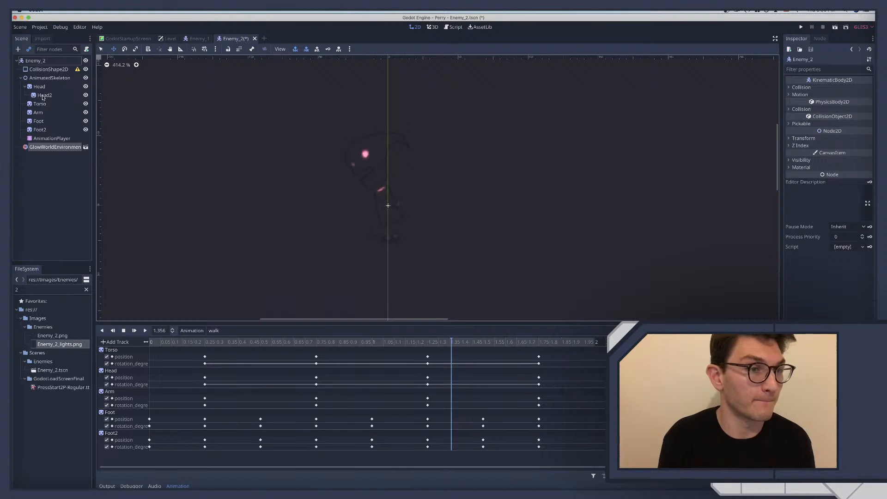
Rename the Head2 sprite as Head_lights
{"action": "left_click", "coordinate": [43, 96]}
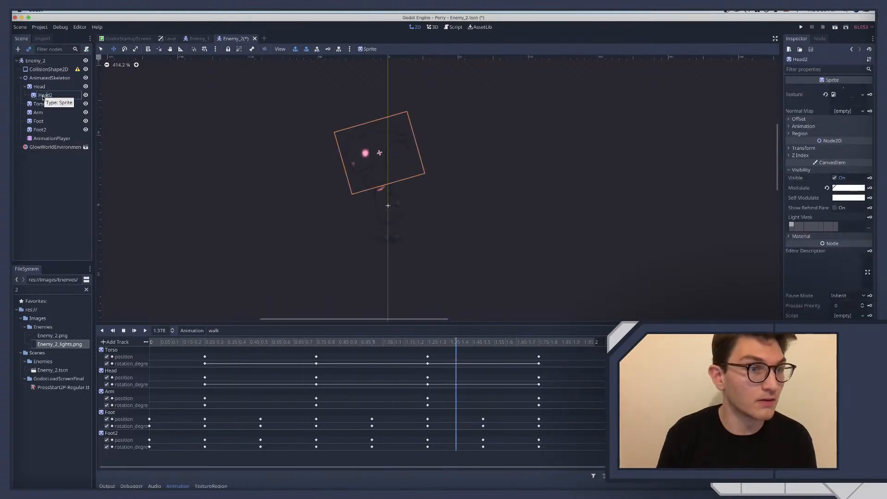
{"action": "key", "text": "BackSpace"}
{"action": "type", "text": "_"}
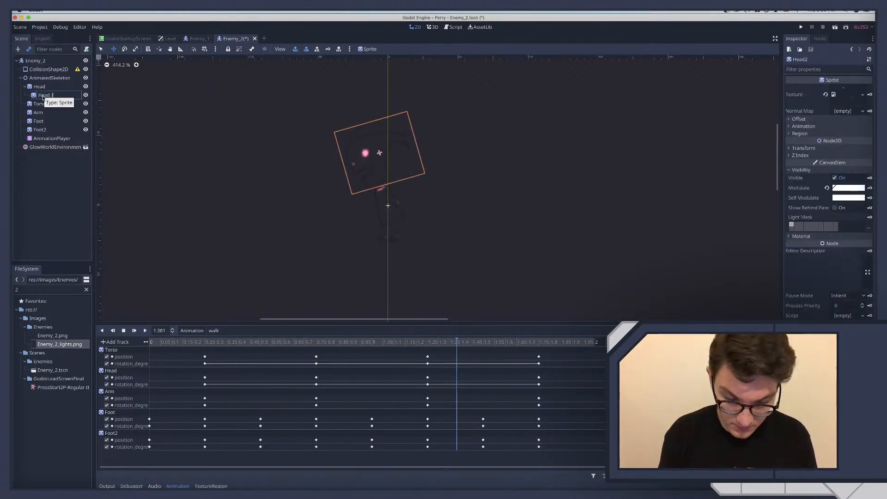
{"action": "type", "text": "lights"}
{"action": "key", "text": "Return"}
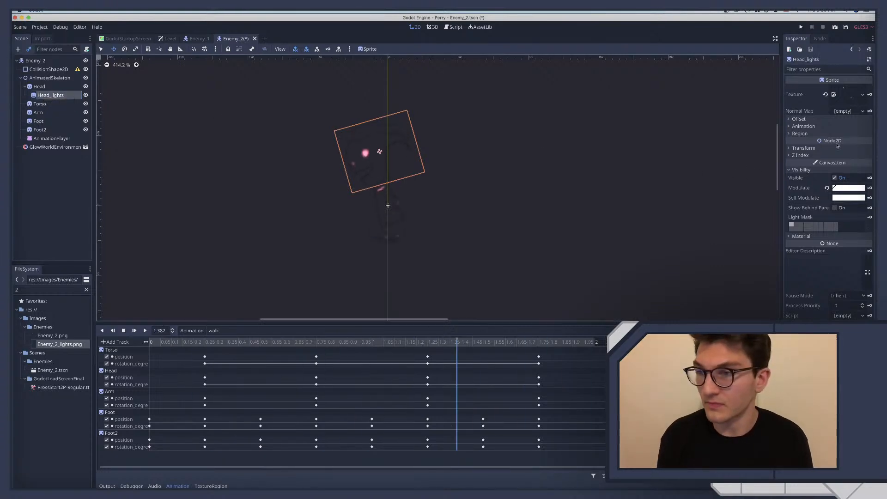
Set the Head_lights sprite's raw Modulate values to R 1.5, G 1.4 and B 1.5
{"action": "left_click", "coordinate": [848, 188]}
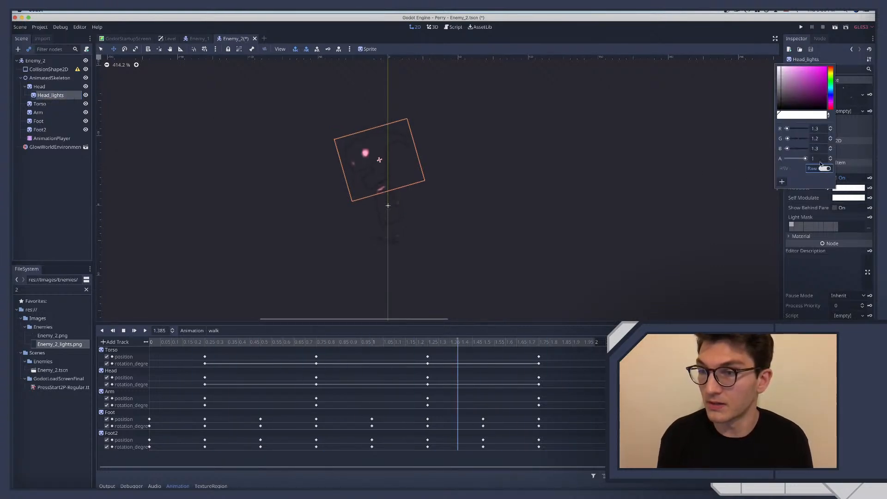
{"action": "double_click", "coordinate": [822, 129]}
{"action": "type", "text": "1.5"}
{"action": "key", "text": "Tab"}
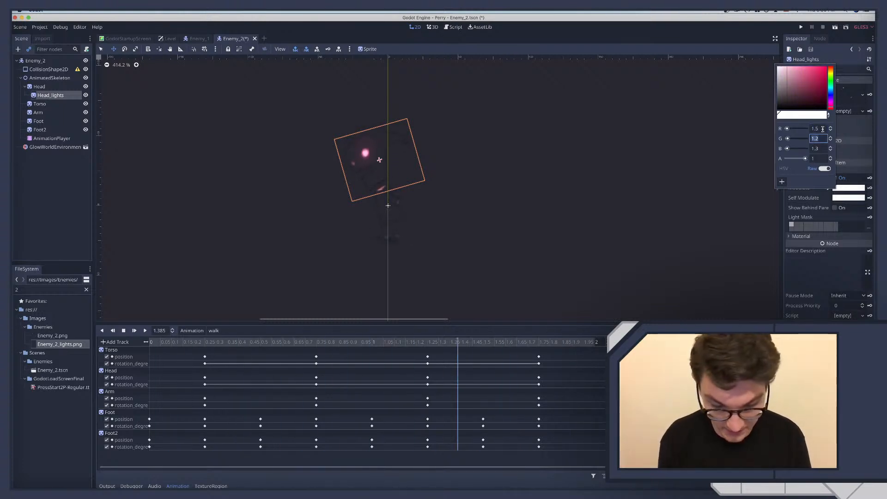
{"action": "type", "text": "1.4"}
{"action": "key", "text": "Tab"}
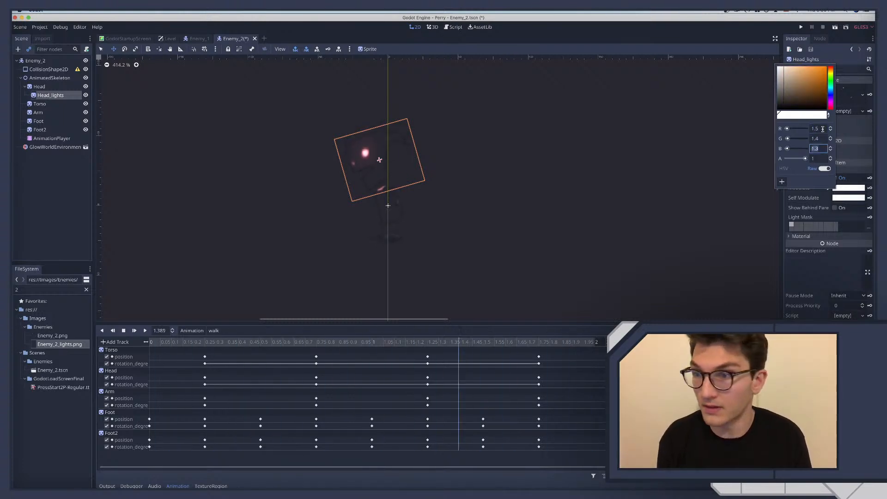
{"action": "type", "text": "1.5"}
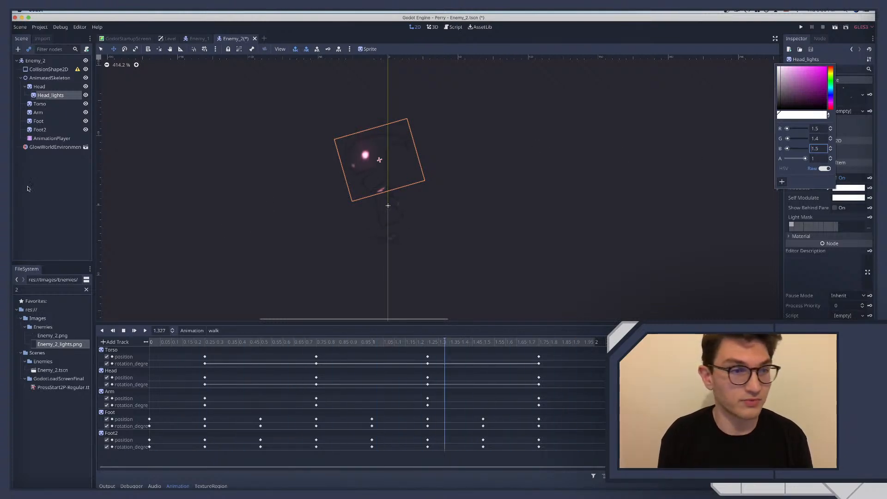
{"action": "left_click", "coordinate": [58, 177]}
Duplicate the Torso sprite, nest the copy under Torso, and rename it Torso_lights
{"action": "left_click", "coordinate": [46, 105]}
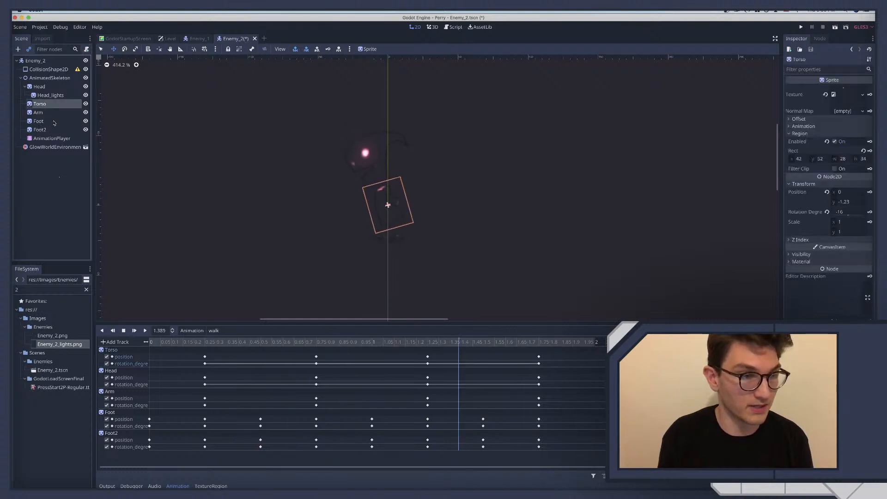
{"action": "key", "text": "super+d"}
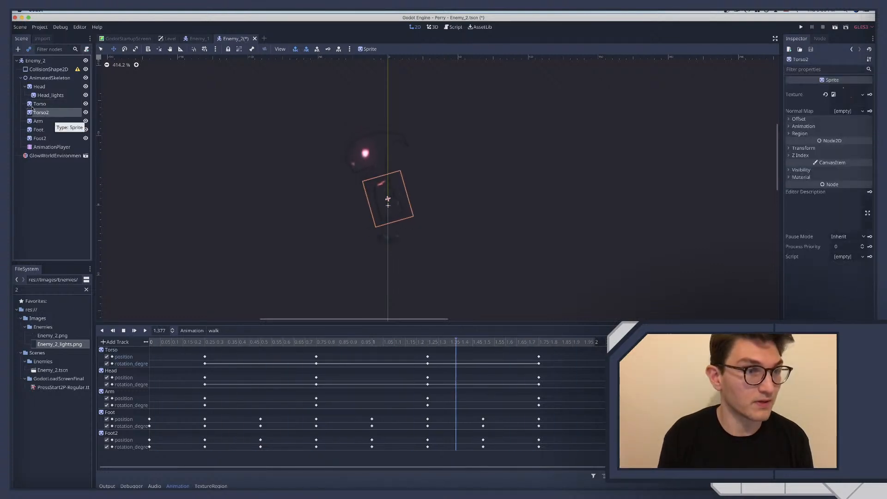
{"action": "left_click_drag", "start_coordinate": [48, 112], "coordinate": [40, 104]}
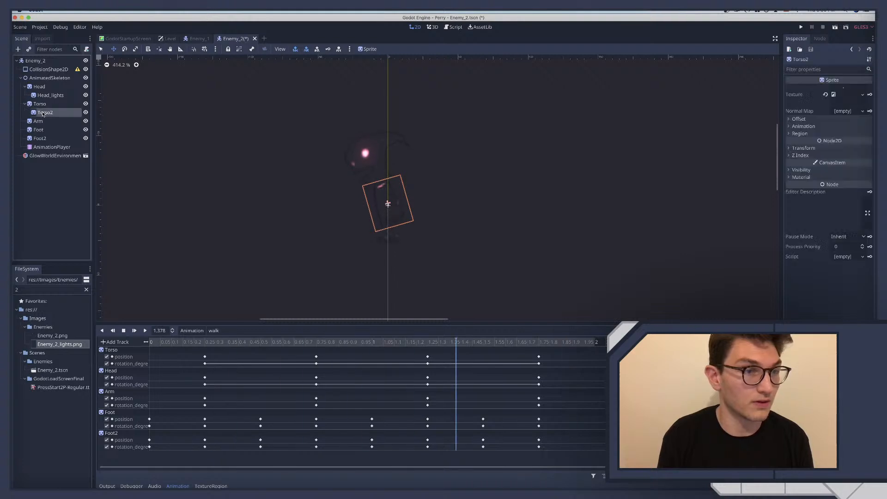
{"action": "double_click", "coordinate": [41, 112]}
{"action": "type", "text": "Torso"}
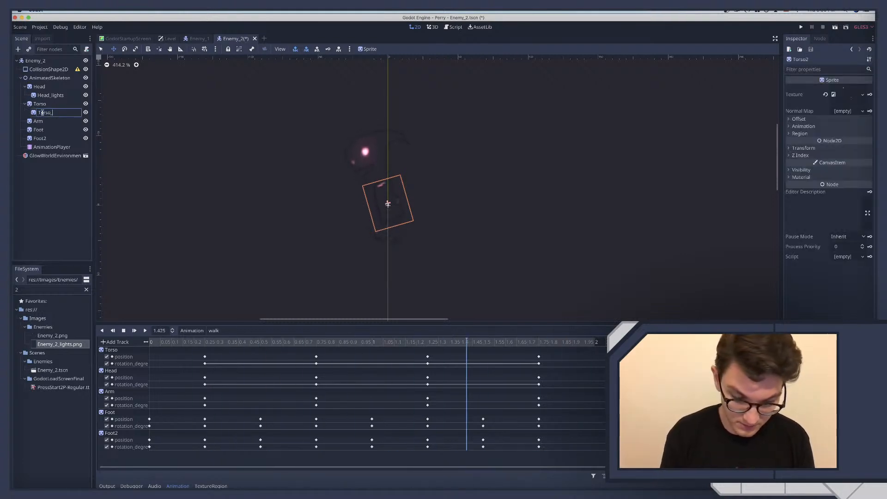
{"action": "type", "text": "_lights"}
{"action": "key", "text": "Return"}
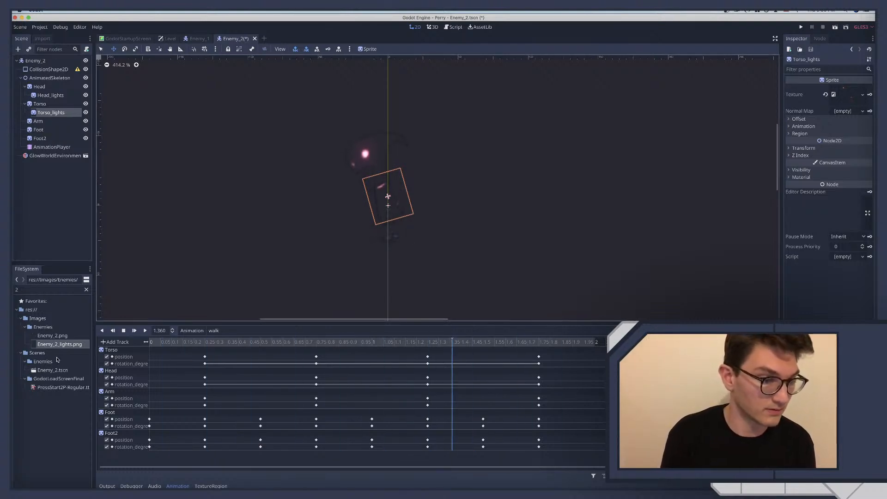
Assign Enemy_2_lights.png as the Torso_lights texture and check the source artwork in Affinity Designer before returning to Godot
{"action": "left_click_drag", "start_coordinate": [56, 345], "coordinate": [837, 104]}
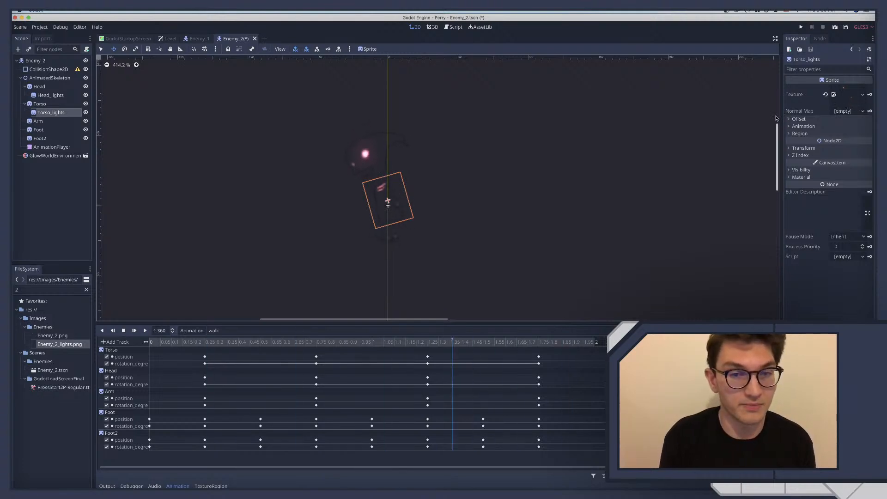
{"action": "key", "text": "ctrl+Right"}
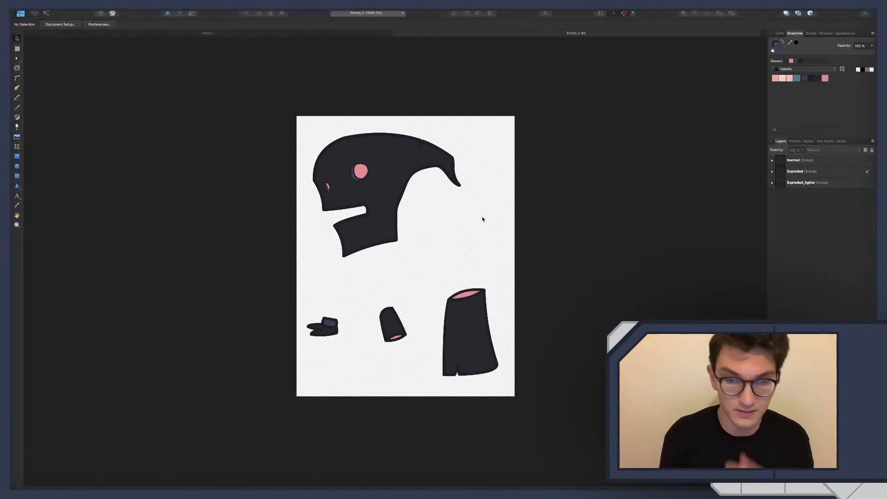
{"action": "key", "text": "ctrl+Left"}
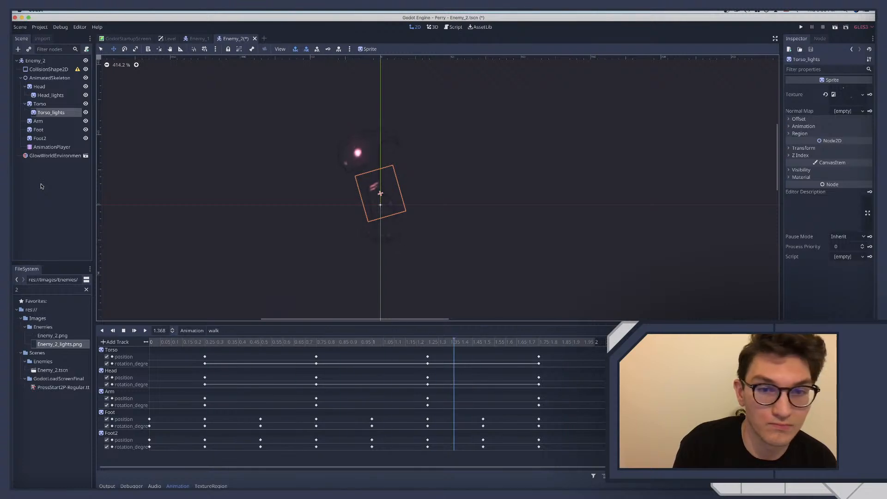
Stop the walk animation and delete the Torso_lights sprite
{"action": "left_click", "coordinate": [123, 330]}
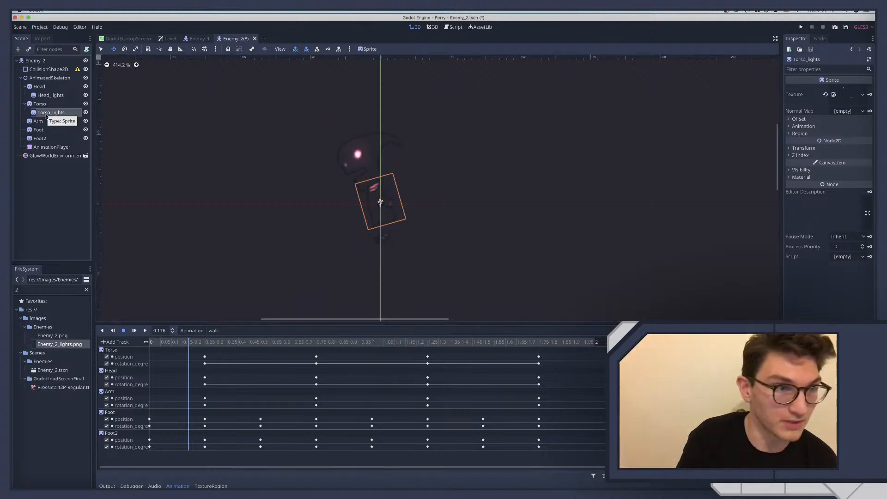
{"action": "left_click", "coordinate": [56, 185]}
{"action": "left_click", "coordinate": [54, 116]}
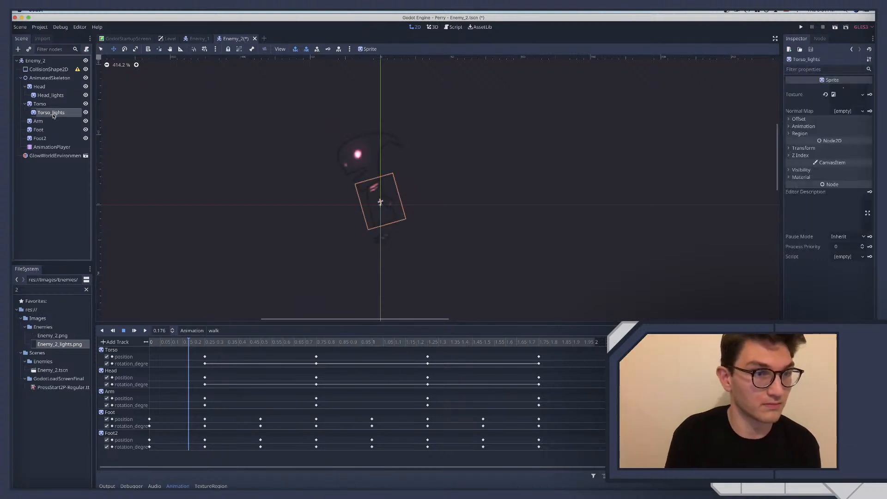
{"action": "key", "text": "Delete"}
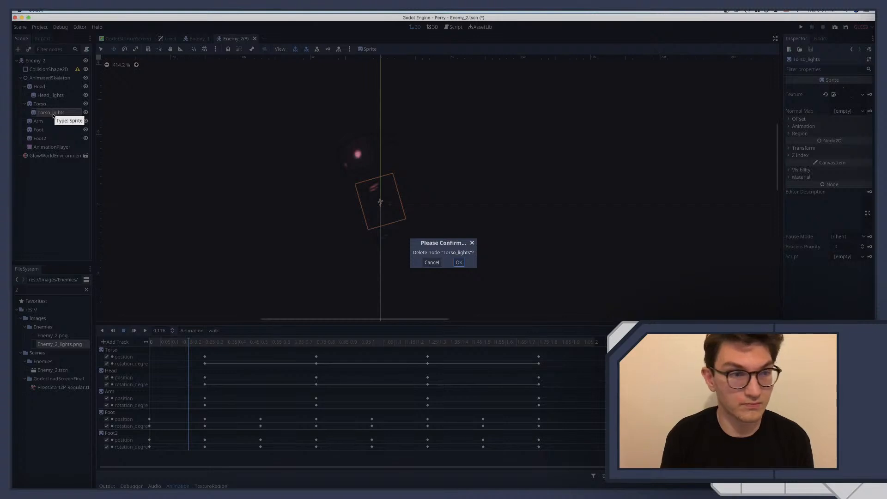
{"action": "key", "text": "Return"}
Duplicate the Torso sprite, nest the copy under Torso, and resume the walk animation
{"action": "left_click", "coordinate": [43, 97]}
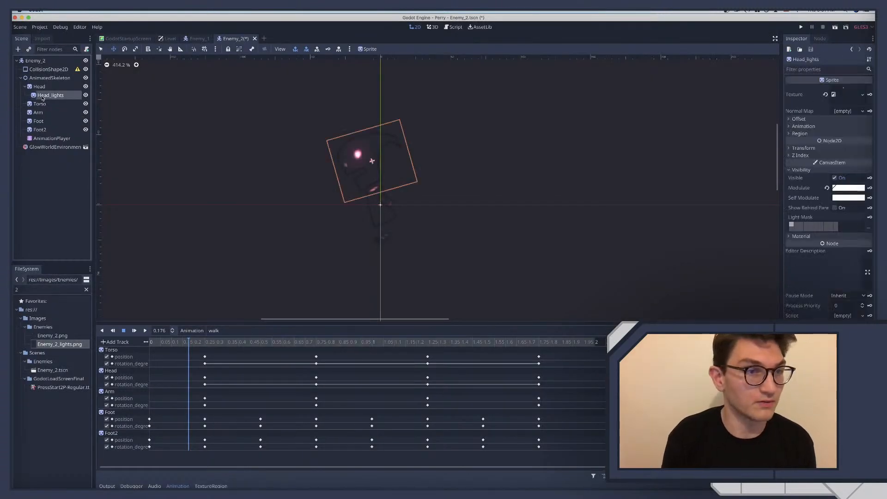
{"action": "left_click", "coordinate": [37, 104]}
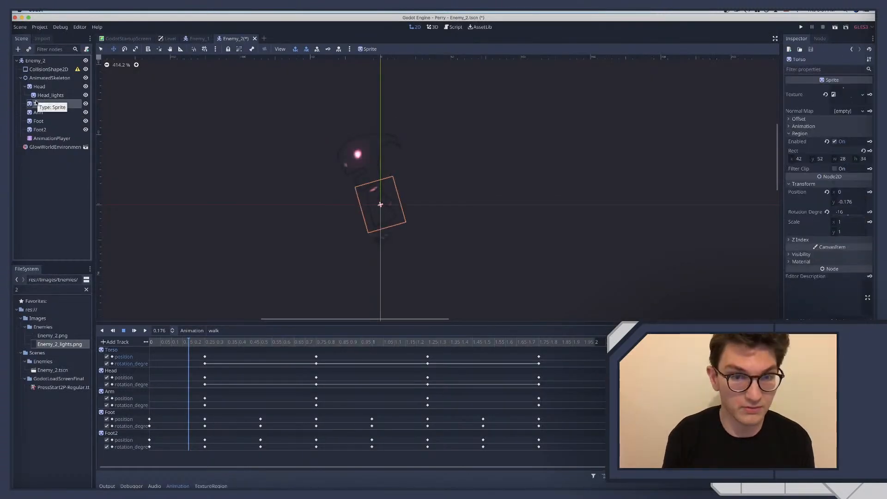
{"action": "key", "text": "super+d"}
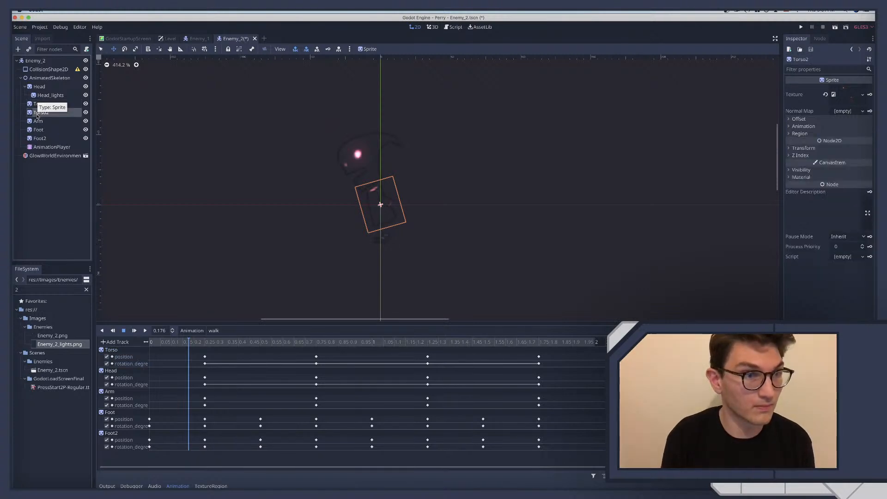
{"action": "left_click_drag", "start_coordinate": [38, 103], "coordinate": [39, 105]}
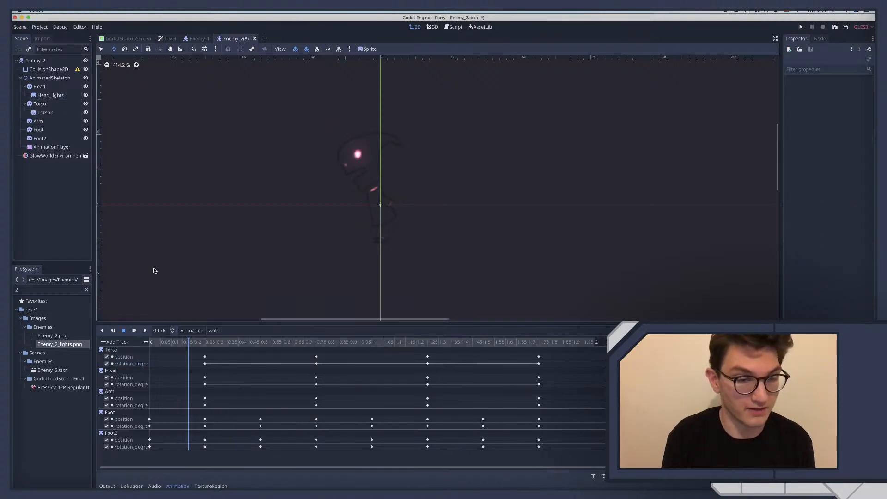
{"action": "left_click", "coordinate": [145, 330]}
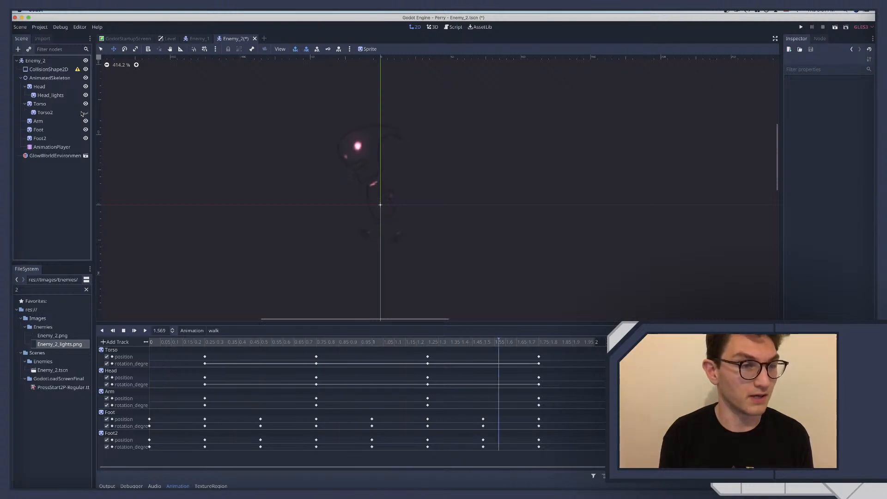
Assign Enemy_2_lights.png as the Torso2 texture and toggle the sprite's visibility to compare, leaving it visible
{"action": "left_click", "coordinate": [45, 113]}
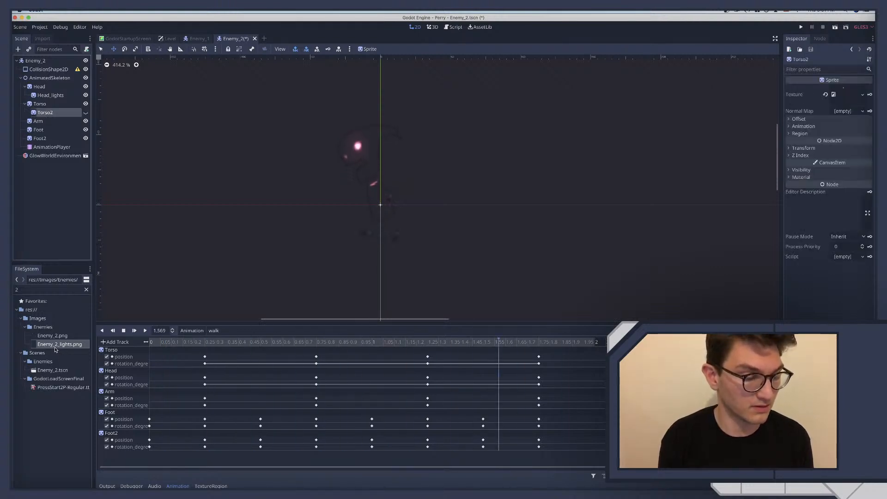
{"action": "left_click_drag", "start_coordinate": [48, 346], "coordinate": [845, 98]}
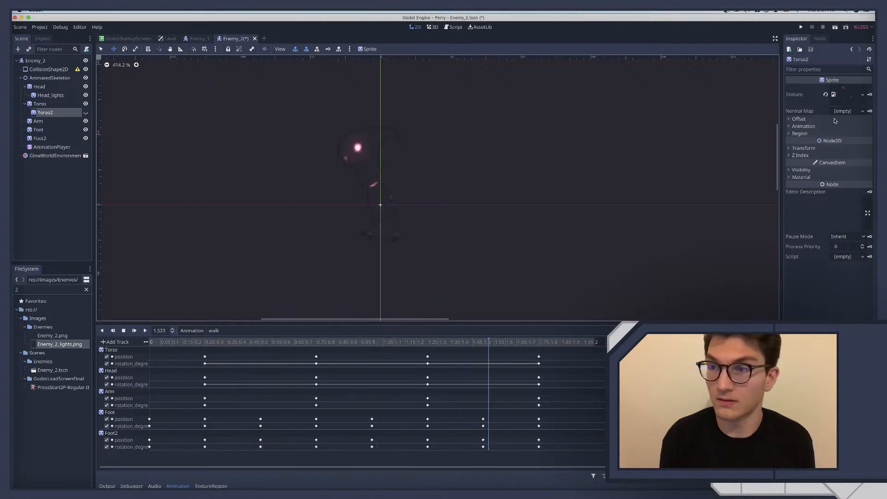
{"action": "left_click", "coordinate": [86, 114]}
{"action": "left_click", "coordinate": [86, 113]}
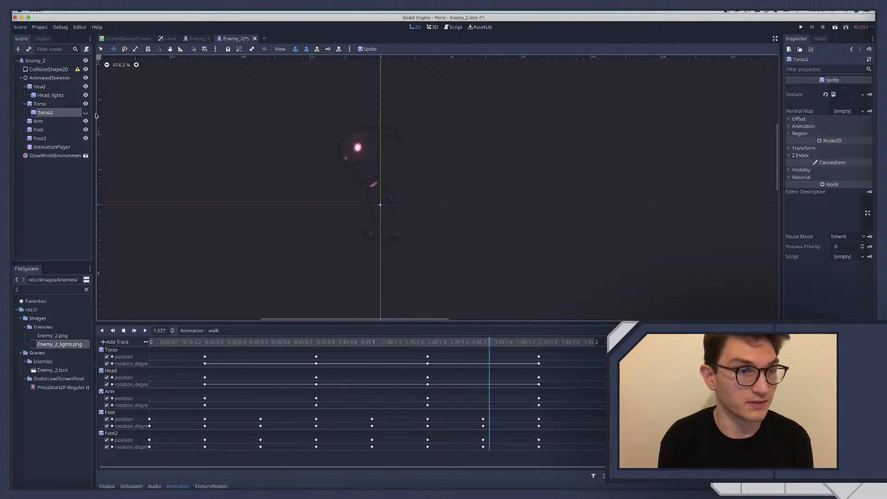
{"action": "left_click", "coordinate": [85, 112]}
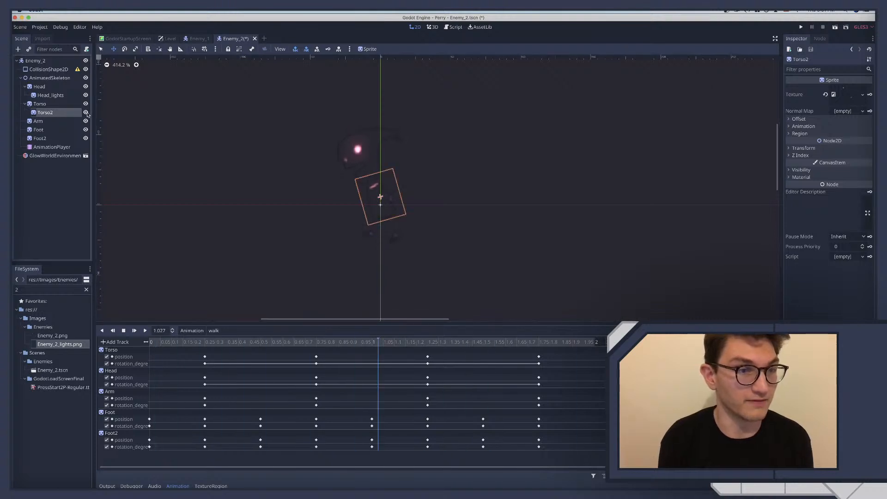
Set the Torso2 sprite's raw Modulate values to R 1.5, G 1.4 and B 1.5
{"action": "left_click", "coordinate": [802, 170]}
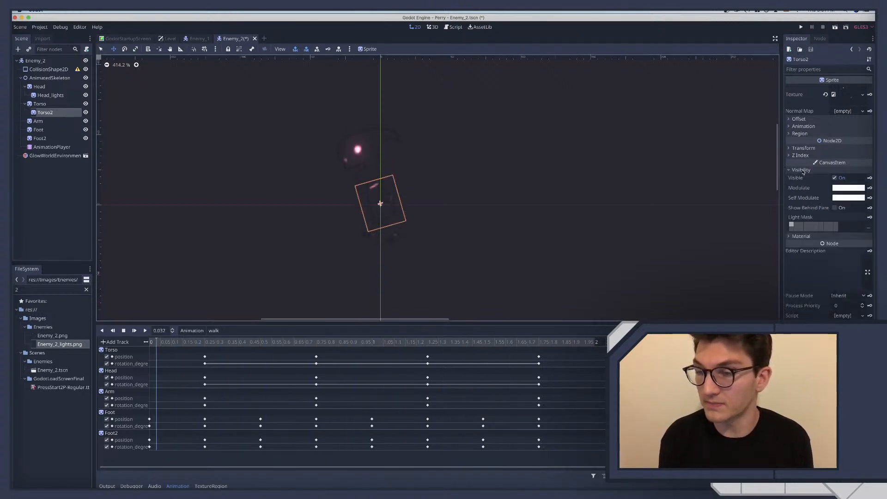
{"action": "left_click", "coordinate": [837, 188]}
{"action": "left_click", "coordinate": [794, 169]}
{"action": "left_click", "coordinate": [816, 129]}
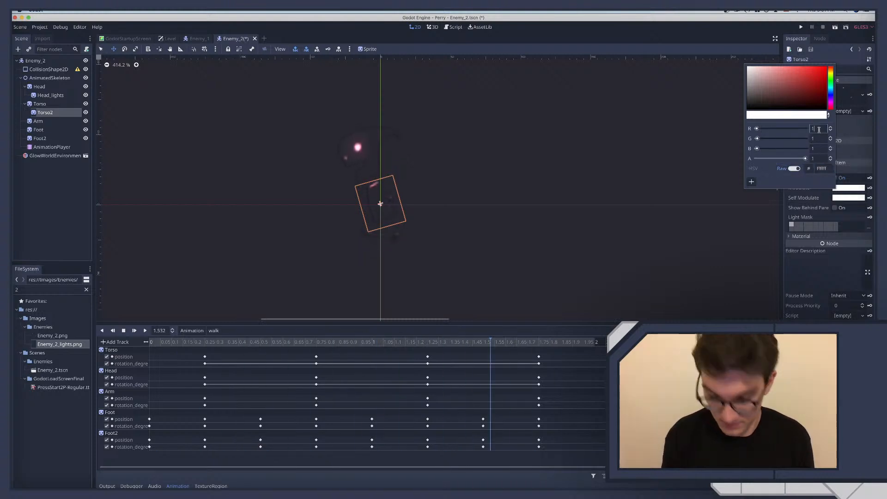
{"action": "type", "text": ".5"}
{"action": "key", "text": "Tab"}
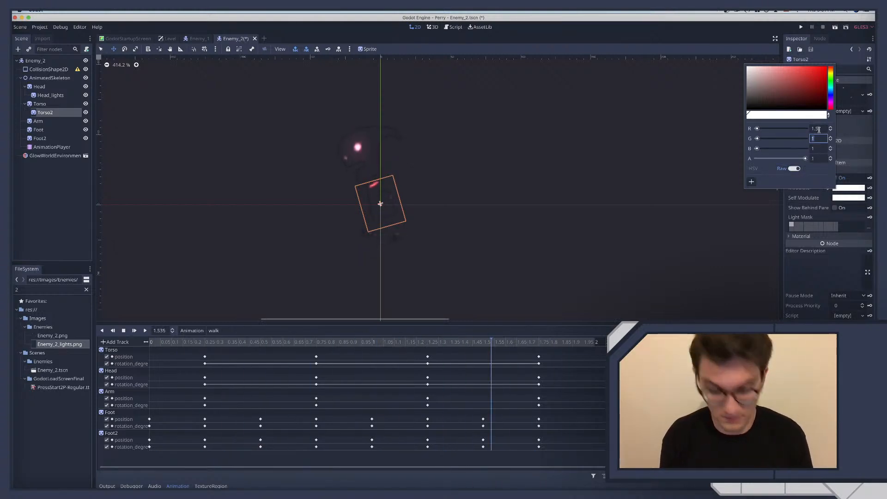
{"action": "type", "text": "1.4"}
{"action": "key", "text": "Tab"}
{"action": "type", "text": "1."}
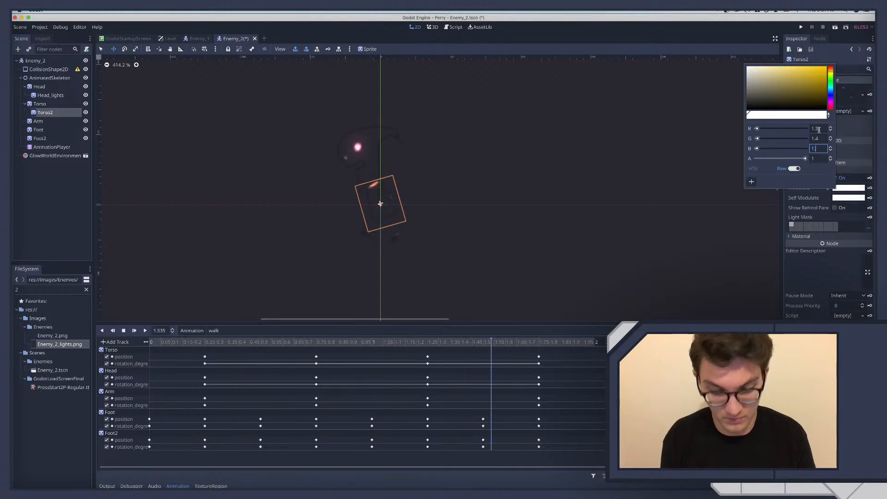
{"action": "type", "text": "5"}
{"action": "key", "text": "Return"}
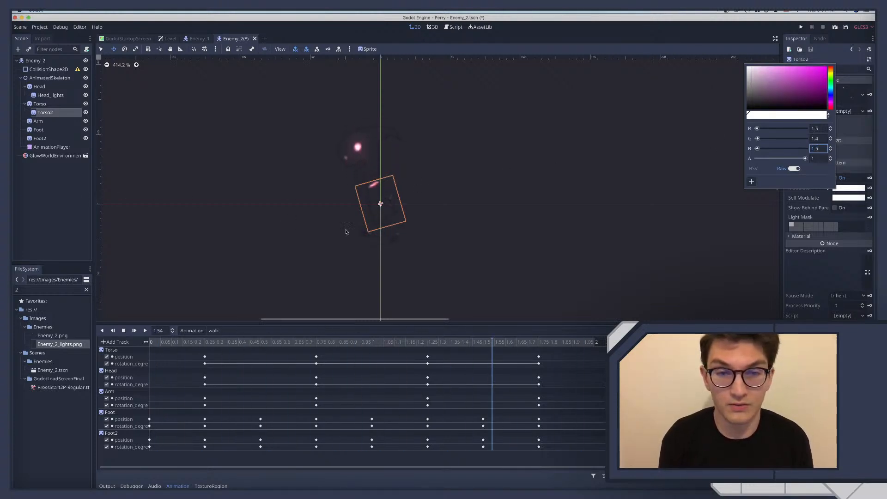
Check the torso glow in the viewport and raise the Torso2 raw Modulate values to R 1.6, G 1.5 and B 1.6
{"action": "left_click", "coordinate": [140, 201]}
{"action": "scroll", "coordinate": [427, 220], "scroll_direction": "down", "scroll_amount": 6}
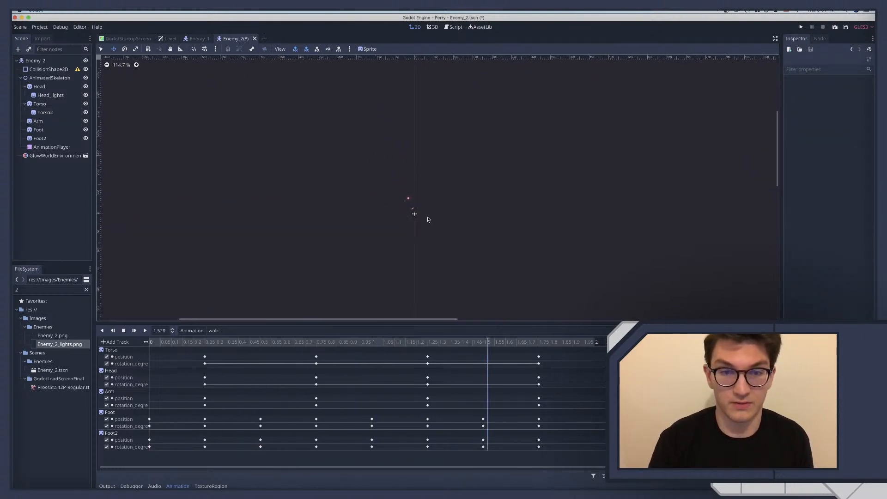
{"action": "scroll", "coordinate": [428, 220], "scroll_direction": "up", "scroll_amount": 6}
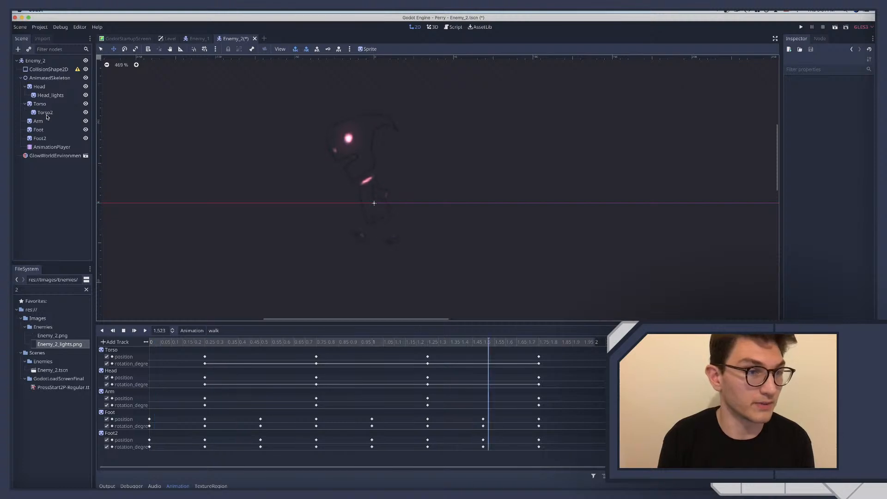
{"action": "left_click", "coordinate": [43, 114]}
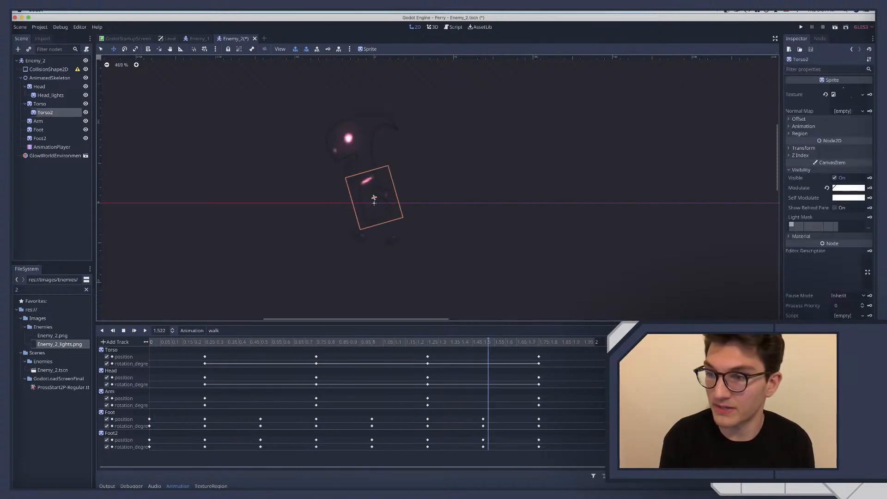
{"action": "left_click", "coordinate": [858, 190]}
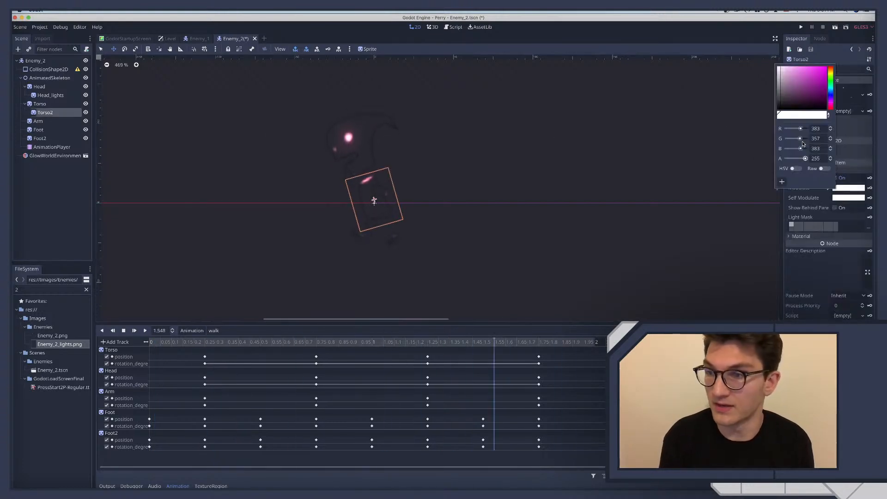
{"action": "left_click", "coordinate": [822, 169]}
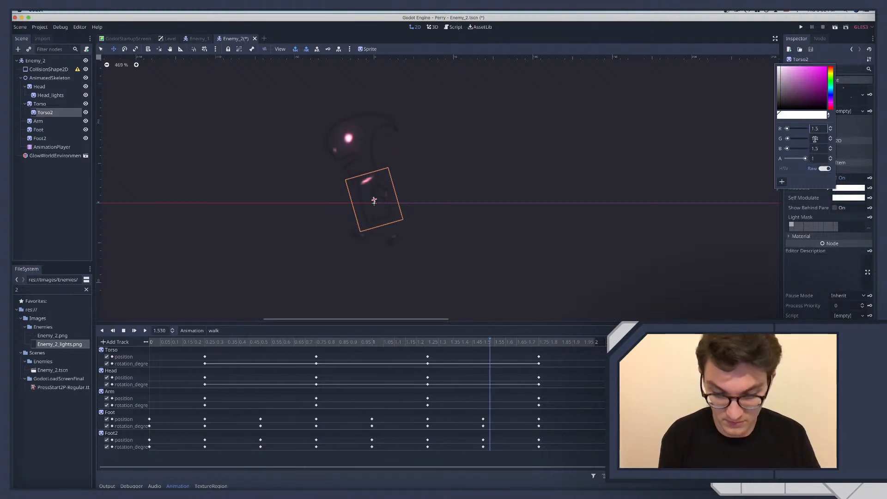
{"action": "key", "text": "BackSpace"}
{"action": "type", "text": "6"}
{"action": "key", "text": "Return"}
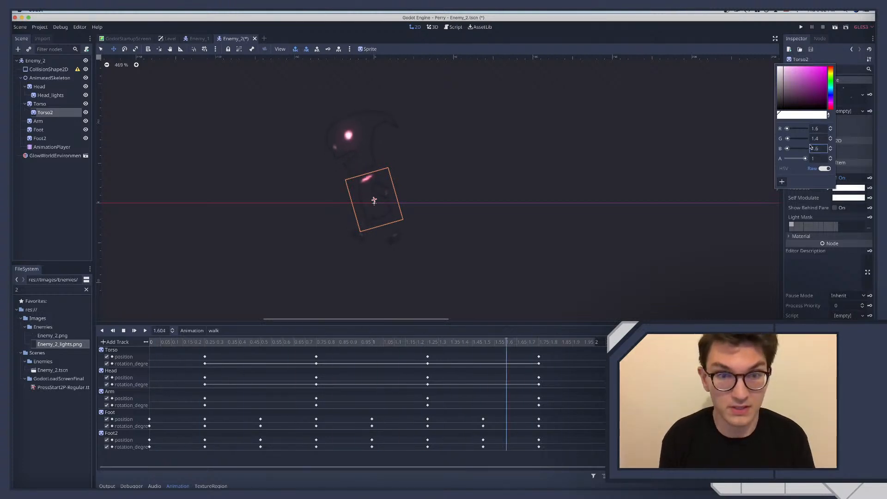
{"action": "left_click", "coordinate": [821, 139]}
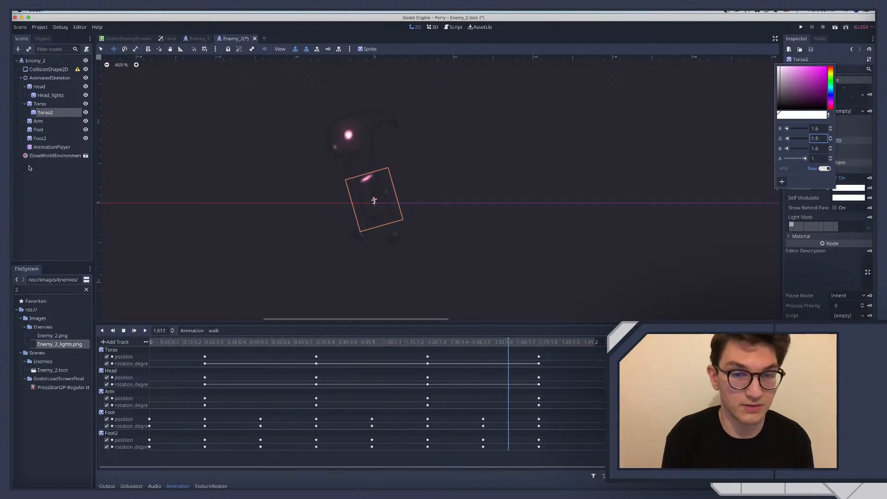
{"action": "left_click", "coordinate": [41, 124]}
{"action": "key", "text": "super+d"}
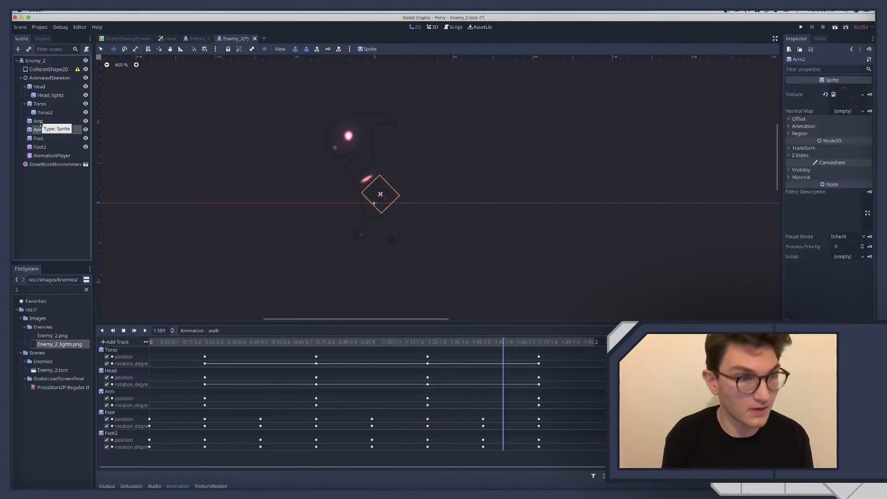
{"action": "left_click_drag", "start_coordinate": [41, 129], "coordinate": [41, 121]}
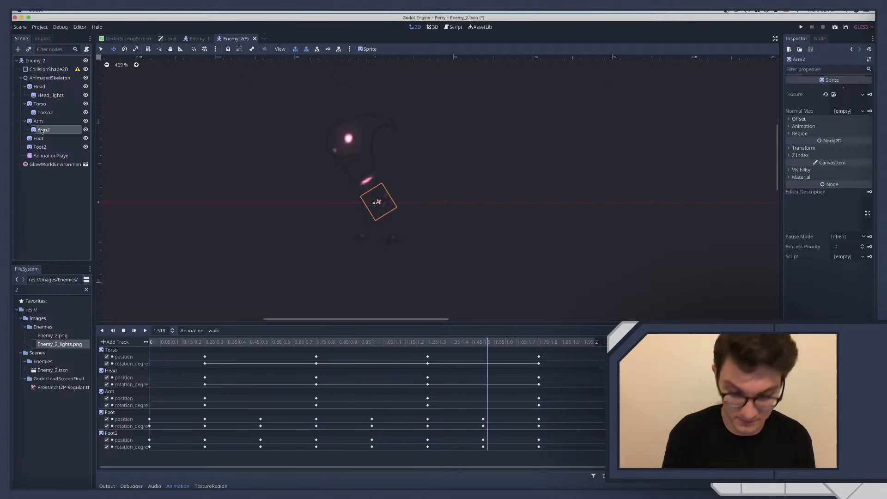
{"action": "key", "text": "Delete"}
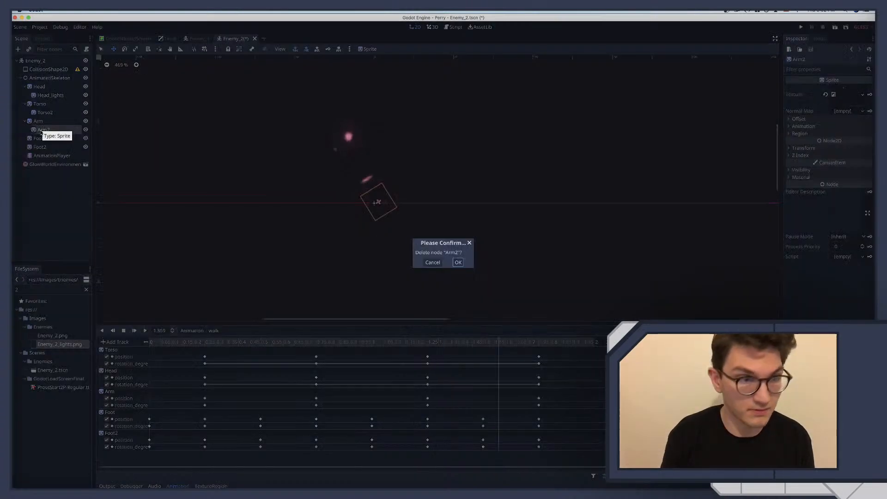
{"action": "key", "text": "Return"}
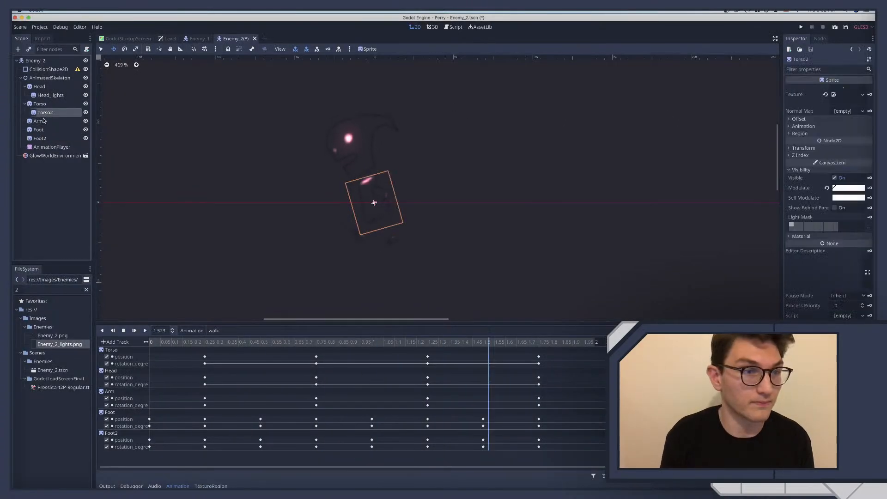
With the walk animation stopped, duplicate the Arm sprite and nest the copy under Arm
{"action": "left_click", "coordinate": [44, 120]}
{"action": "left_click", "coordinate": [123, 330]}
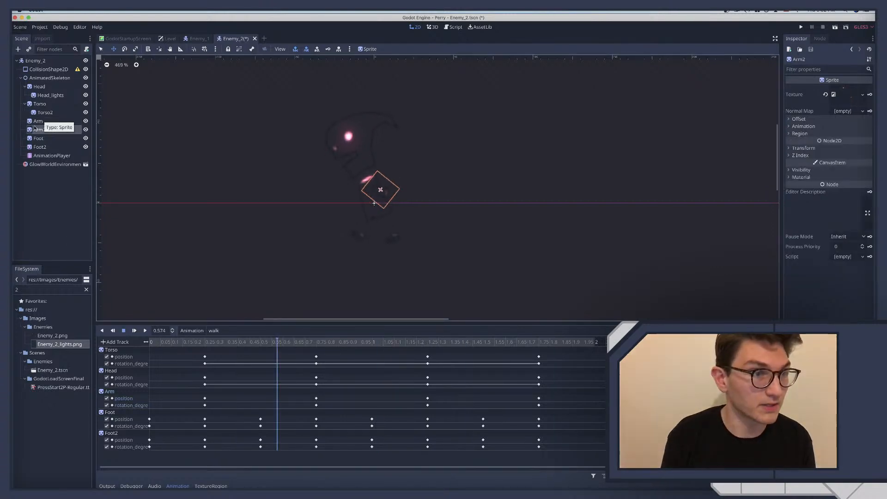
{"action": "key", "text": "super+z"}
{"action": "left_click", "coordinate": [110, 283]}
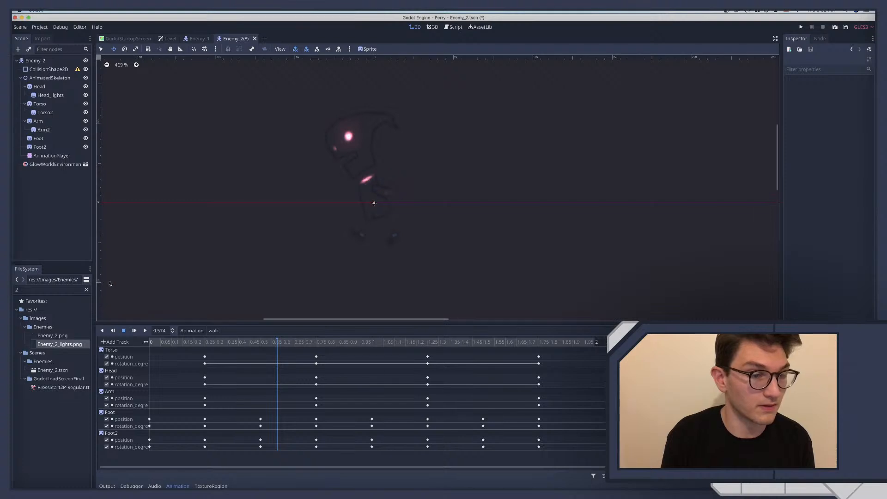
Rename the Arm2 sprite as Arm_lights
{"action": "left_click", "coordinate": [51, 131]}
{"action": "double_click", "coordinate": [52, 131]}
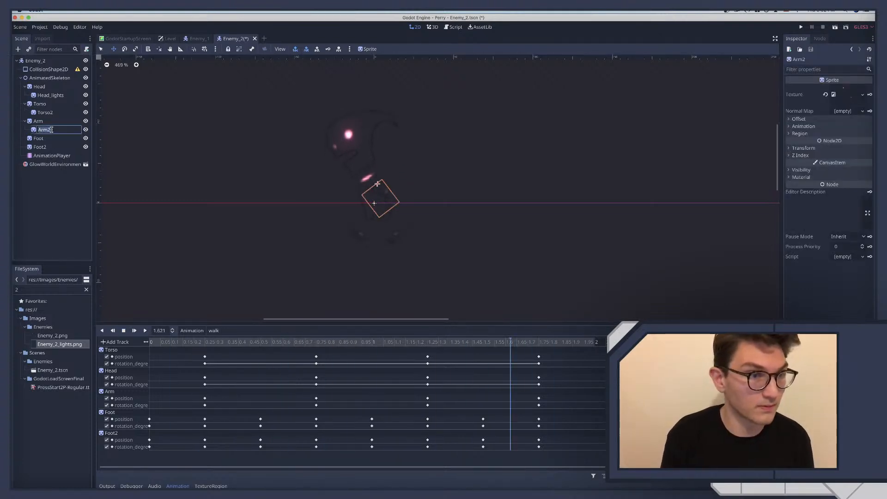
{"action": "type", "text": "Arm_light"}
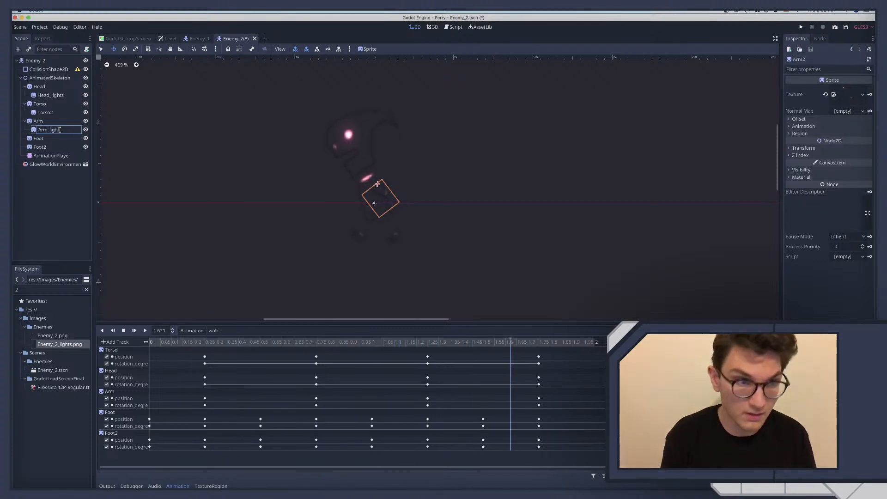
{"action": "type", "text": "s"}
{"action": "key", "text": "Return"}
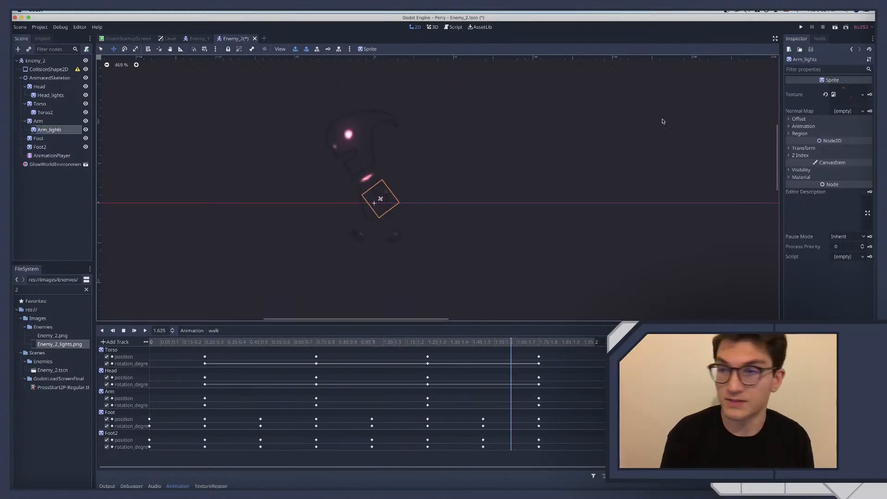
Assign Enemy_2_lights.png as the Arm_lights texture and set its raw Modulate values to R 2, G 1.8 and B 2
{"action": "left_click_drag", "start_coordinate": [76, 344], "coordinate": [844, 99]}
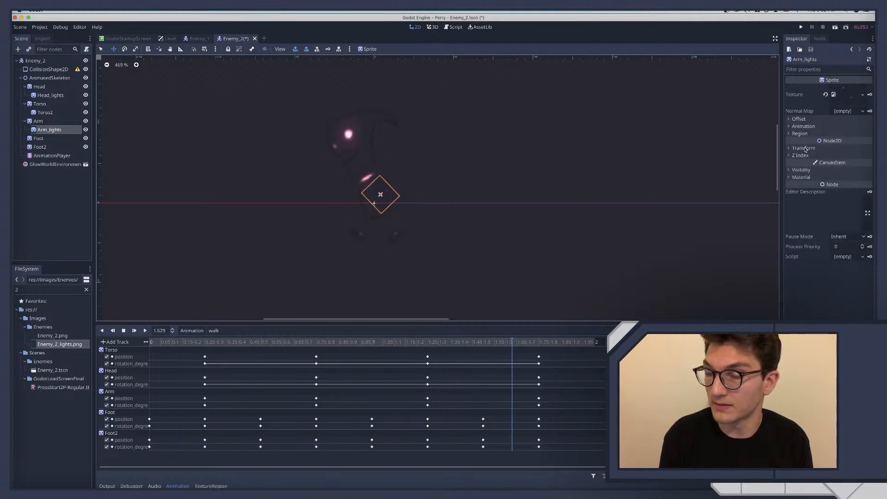
{"action": "left_click", "coordinate": [803, 127]}
{"action": "left_click", "coordinate": [803, 127]}
{"action": "left_click", "coordinate": [801, 169]}
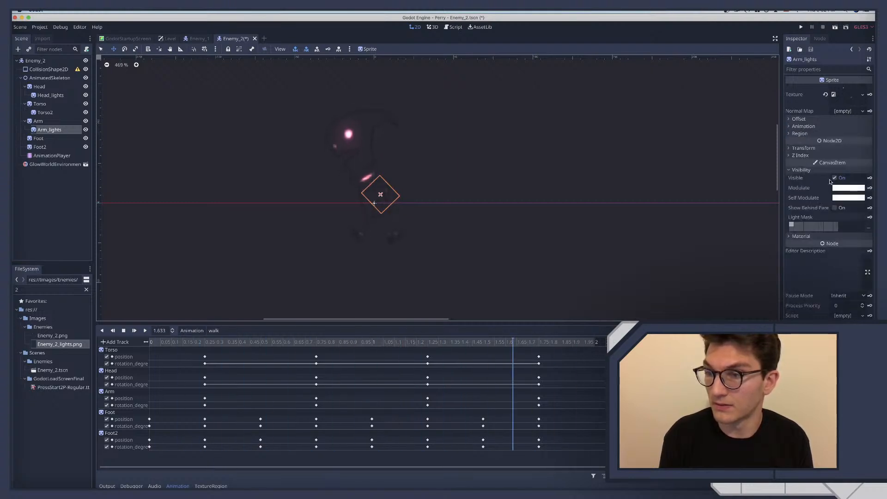
{"action": "left_click", "coordinate": [840, 188]}
{"action": "left_click", "coordinate": [792, 168]}
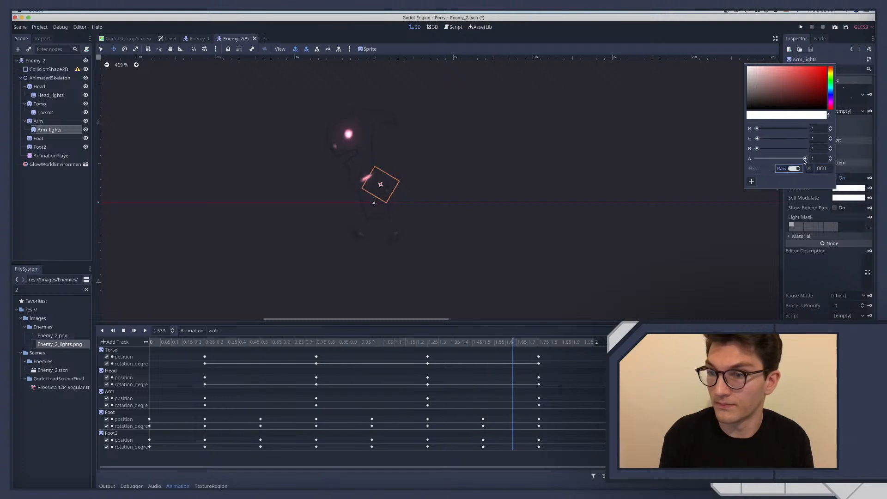
{"action": "key", "text": "Tab"}
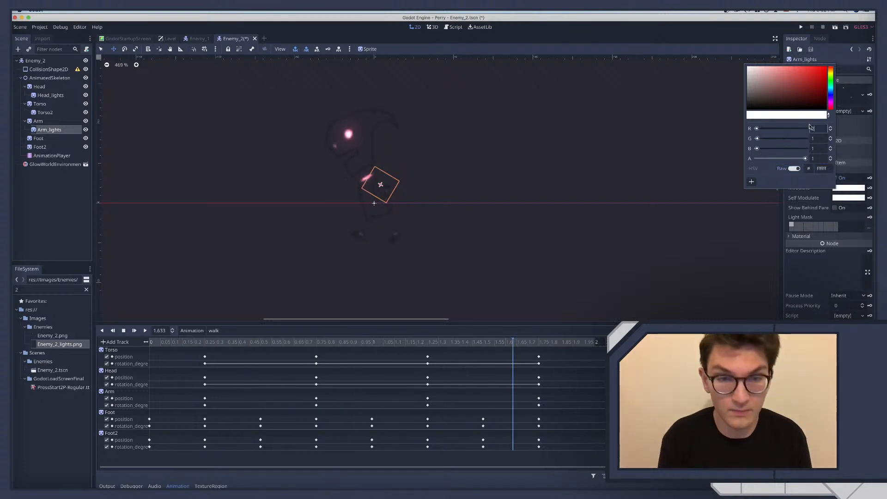
{"action": "type", "text": "1.8"}
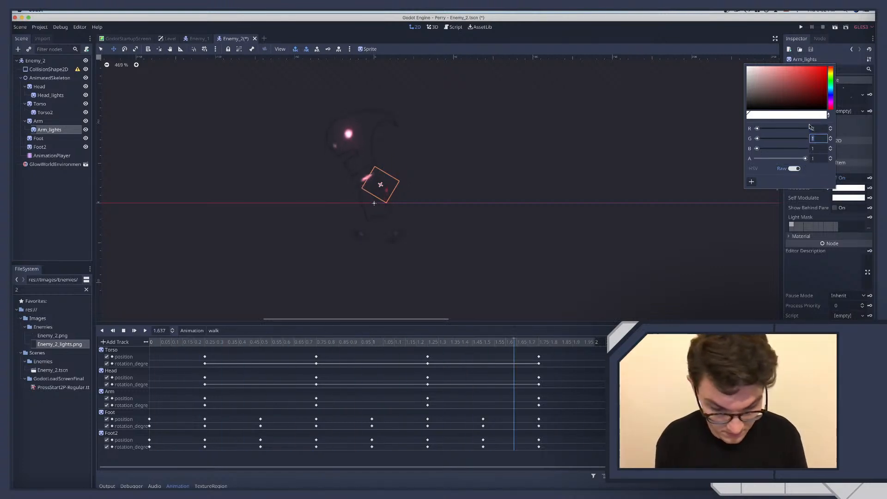
{"action": "key", "text": "Tab"}
{"action": "type", "text": "2"}
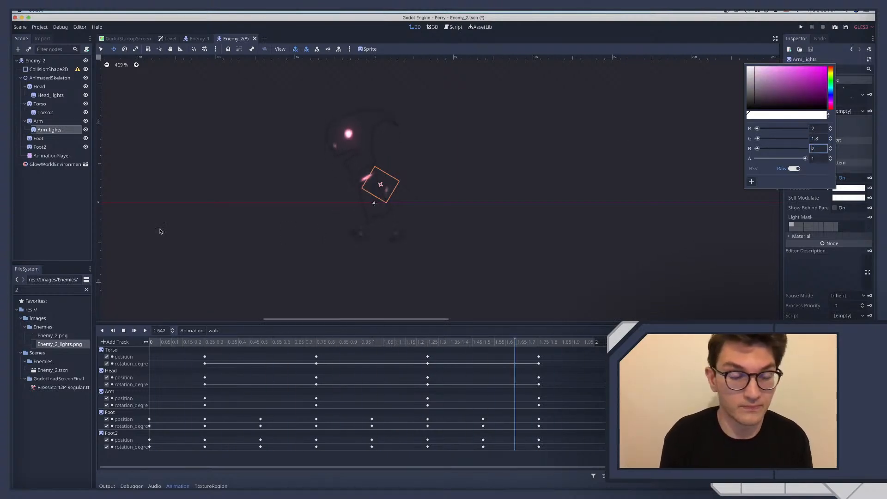
{"action": "left_click", "coordinate": [62, 206]}
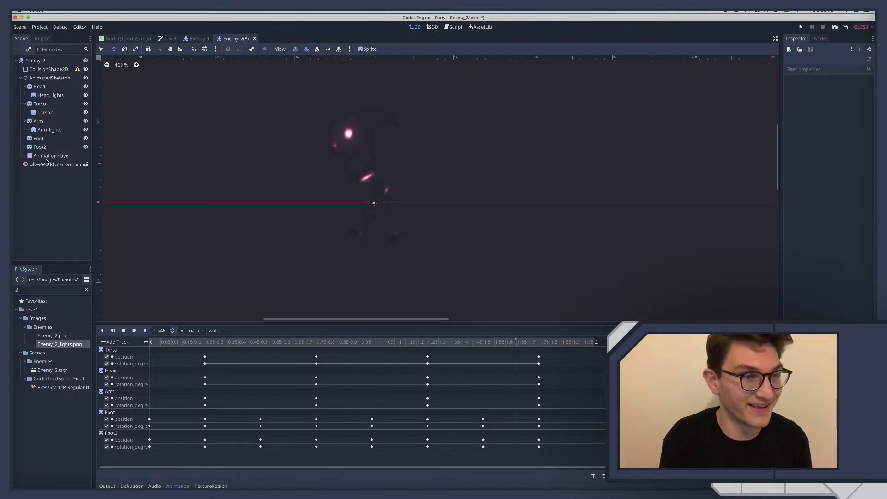
Review the raw Modulate values of the Arm_lights sprite
{"action": "left_click", "coordinate": [49, 129]}
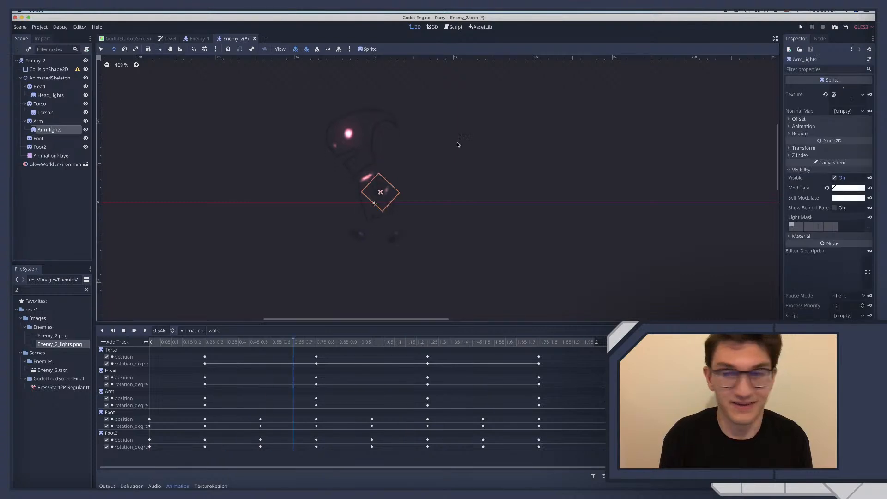
{"action": "left_click", "coordinate": [858, 188]}
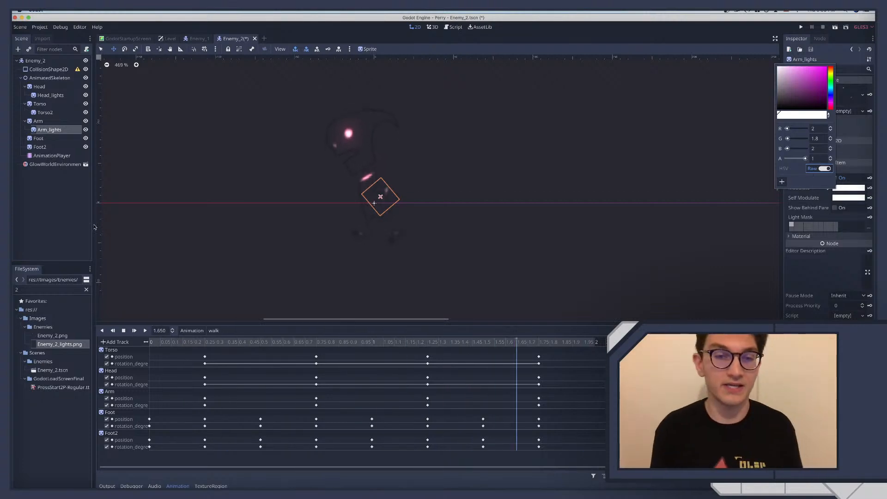
{"action": "left_click", "coordinate": [73, 207]}
Switch to the Enemy_2 artwork in Affinity Designer, hide the Exploded group and show the Exploded_lights group
{"action": "key", "text": "ctrl+Right"}
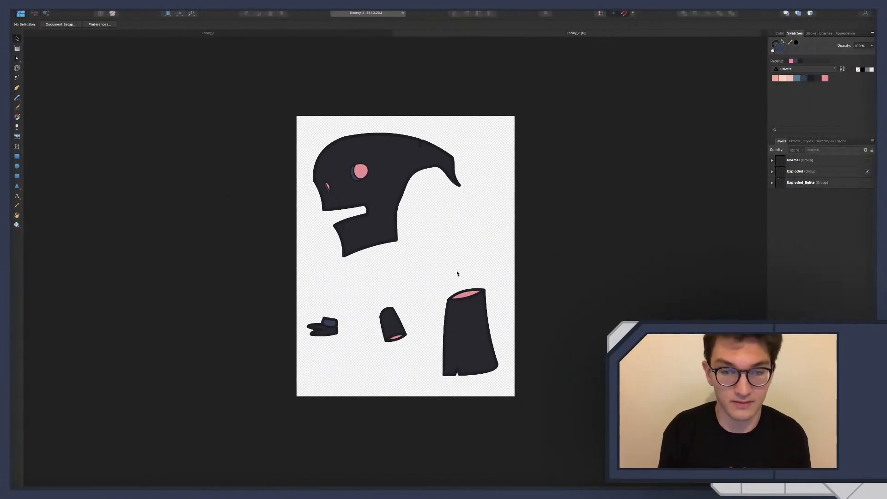
{"action": "left_click", "coordinate": [868, 172]}
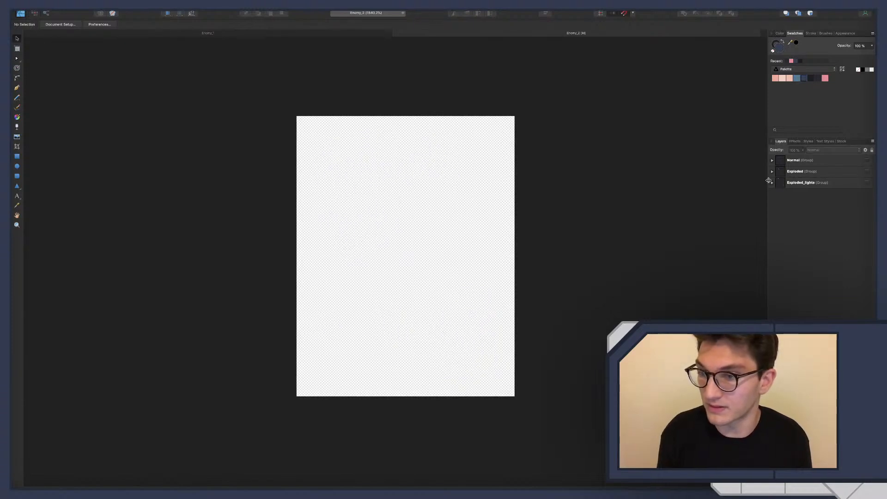
{"action": "left_click", "coordinate": [772, 183]}
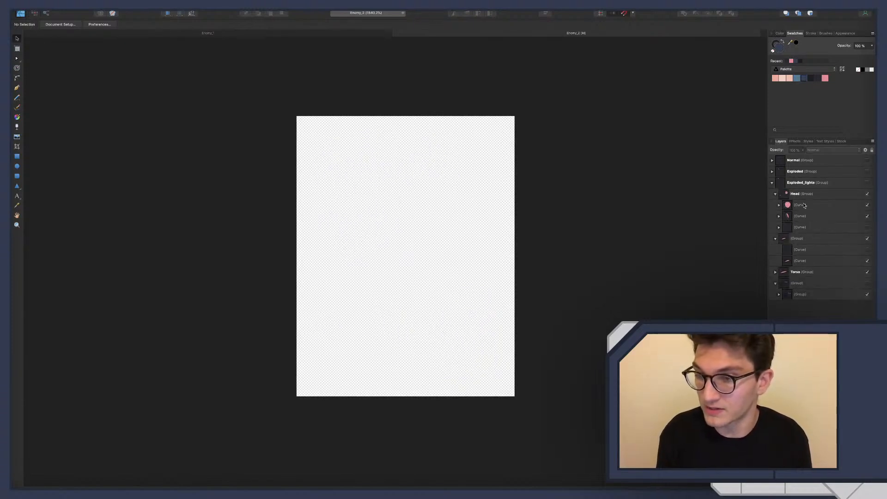
{"action": "left_click", "coordinate": [811, 207]}
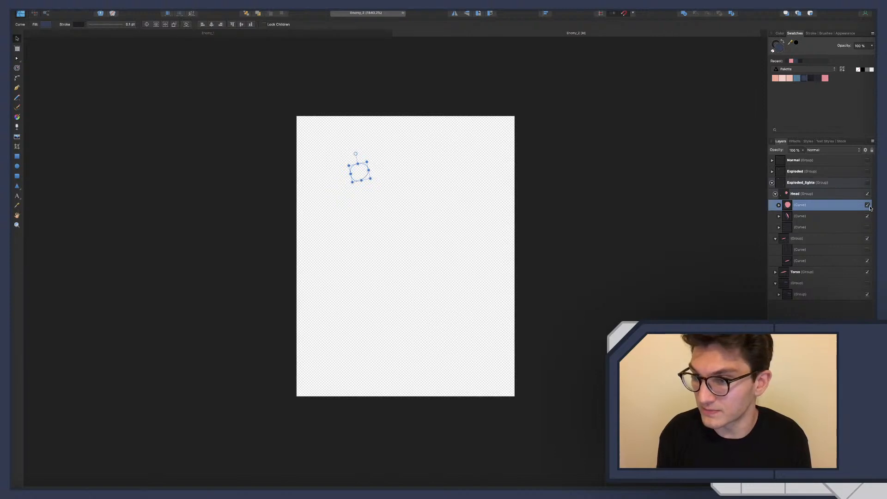
{"action": "left_click", "coordinate": [868, 183]}
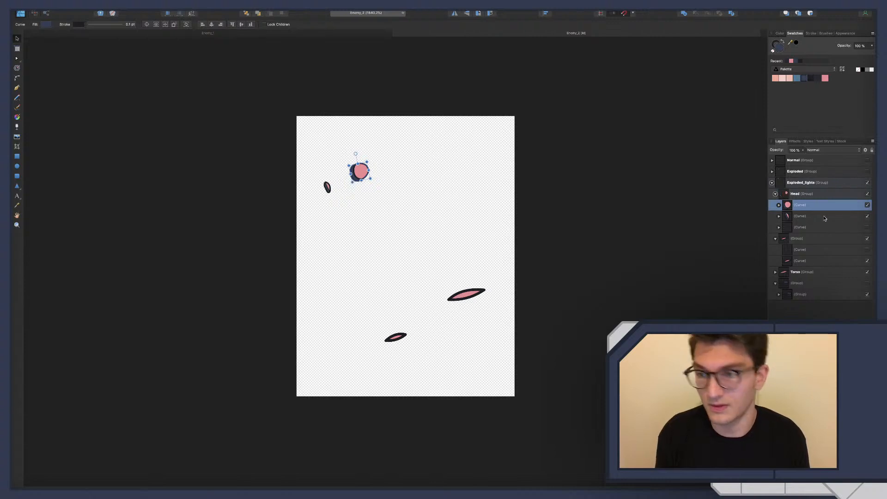
Remove the stroke and fill from the small eye's outer curve, and the stroke from its inner pink curve
{"action": "left_click", "coordinate": [780, 206]}
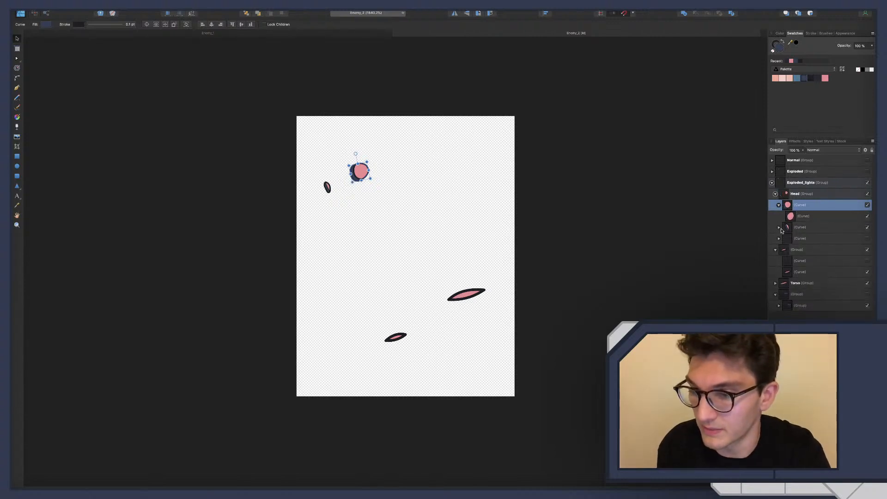
{"action": "left_click", "coordinate": [780, 228]}
{"action": "left_click", "coordinate": [796, 228]}
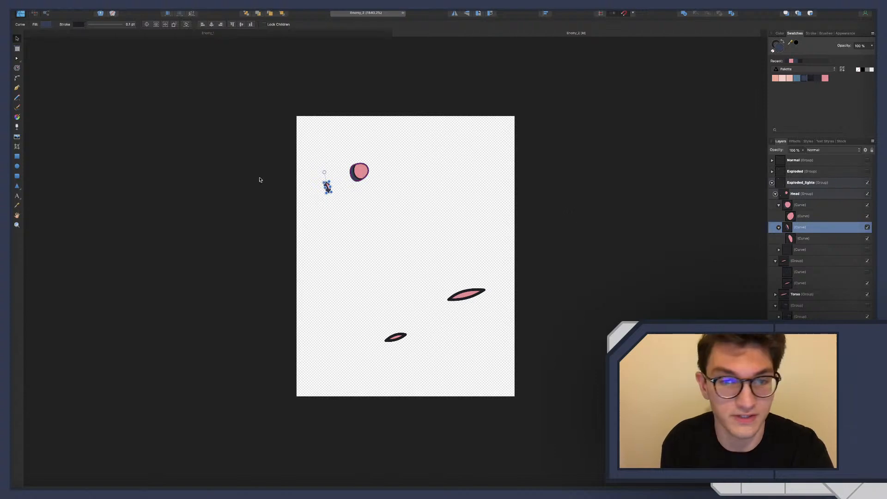
{"action": "left_click", "coordinate": [104, 24]}
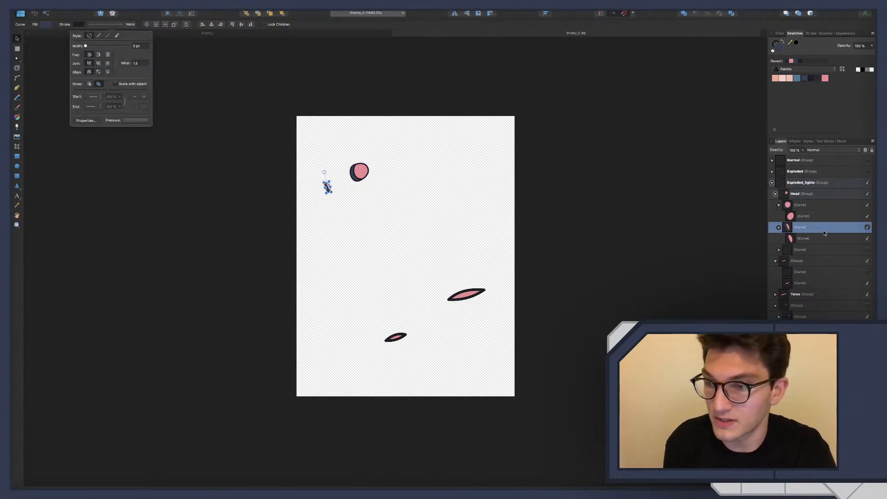
{"action": "left_click", "coordinate": [48, 24]}
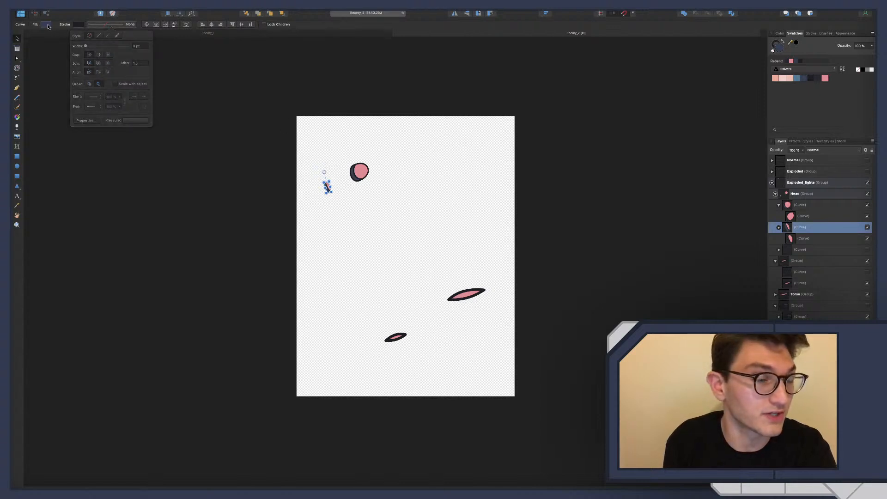
{"action": "left_click", "coordinate": [117, 33]}
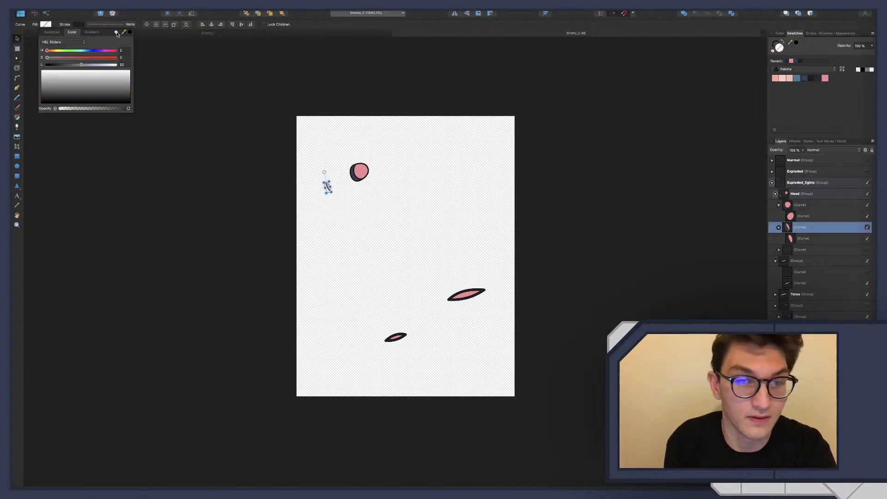
{"action": "left_click", "coordinate": [341, 230]}
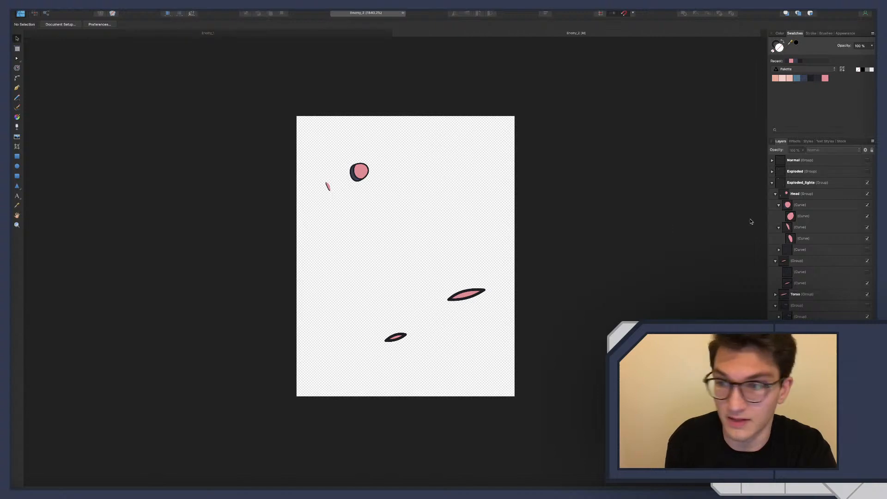
{"action": "left_click", "coordinate": [801, 238]}
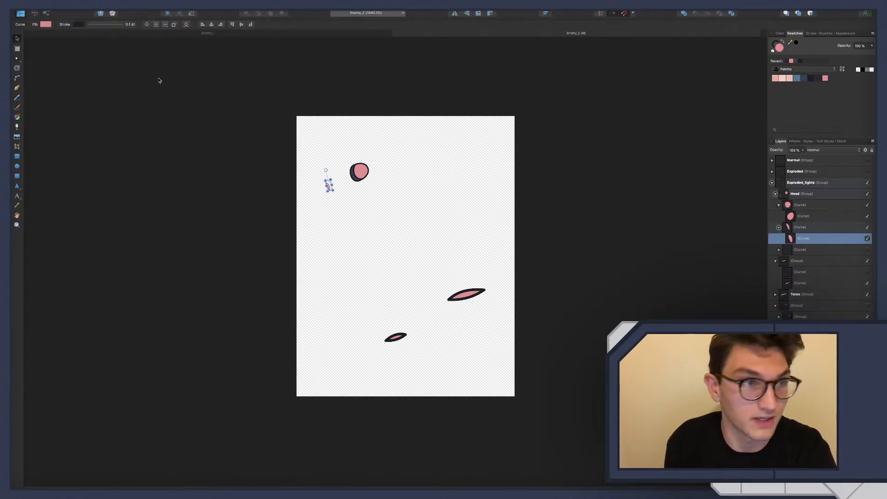
{"action": "left_click", "coordinate": [107, 26]}
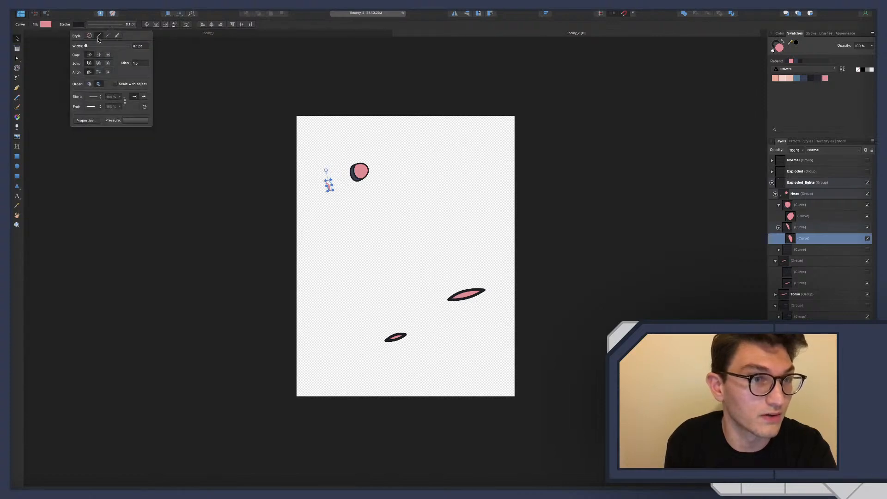
Remove the stroke and the dark fill from the large eye's outer curve in the Head group
{"action": "left_click", "coordinate": [801, 206]}
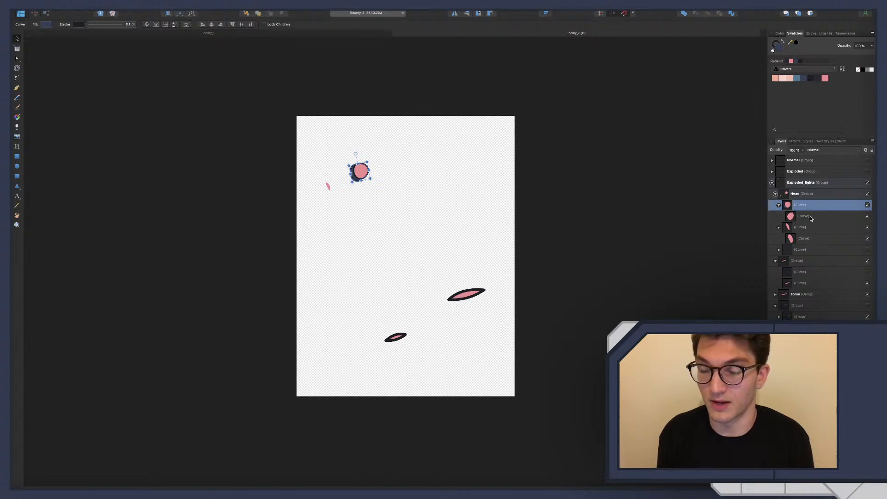
{"action": "left_click", "coordinate": [812, 217]}
{"action": "left_click", "coordinate": [809, 206]}
{"action": "scroll", "coordinate": [415, 185], "scroll_direction": "down", "scroll_amount": 2}
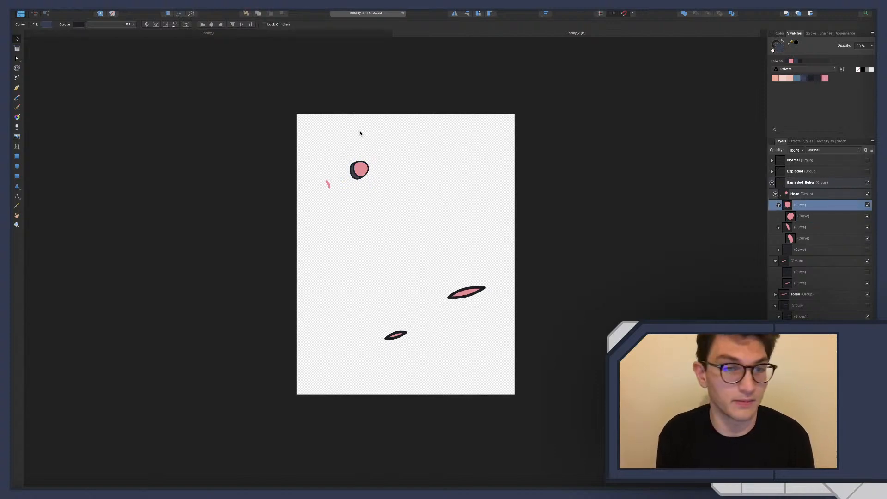
{"action": "left_click", "coordinate": [103, 28]}
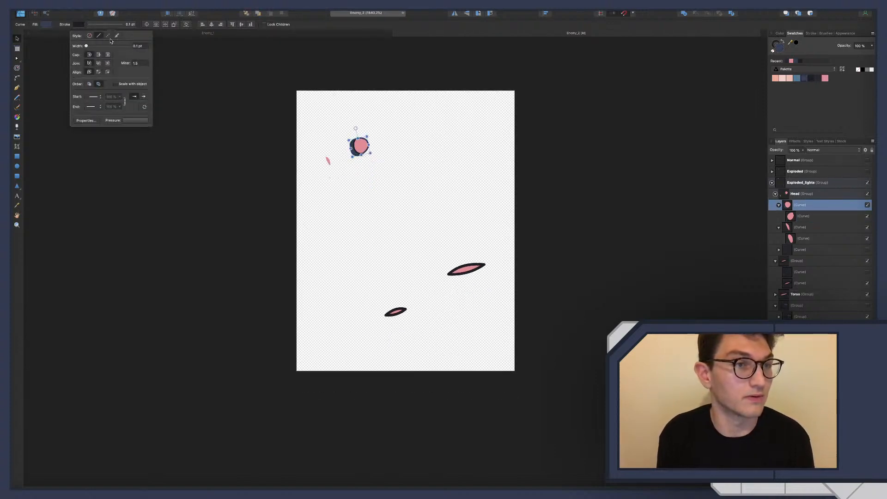
{"action": "left_click", "coordinate": [89, 36]}
{"action": "left_click", "coordinate": [44, 25]}
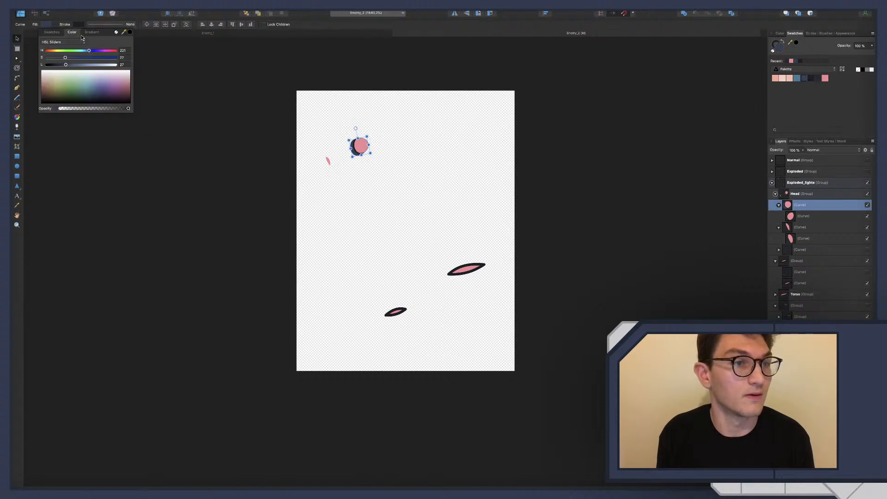
{"action": "left_click", "coordinate": [117, 32]}
Remove the stroke from the large eye's inner pink curve
{"action": "left_click", "coordinate": [813, 216]}
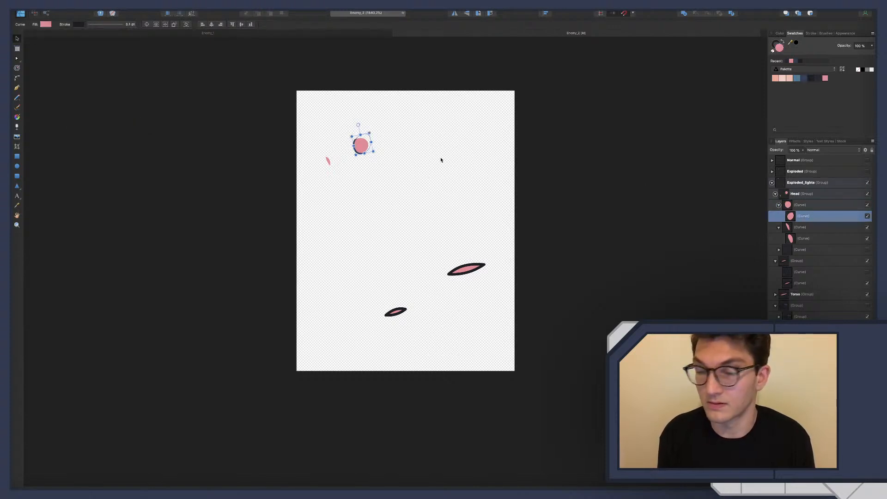
{"action": "left_click", "coordinate": [80, 24]}
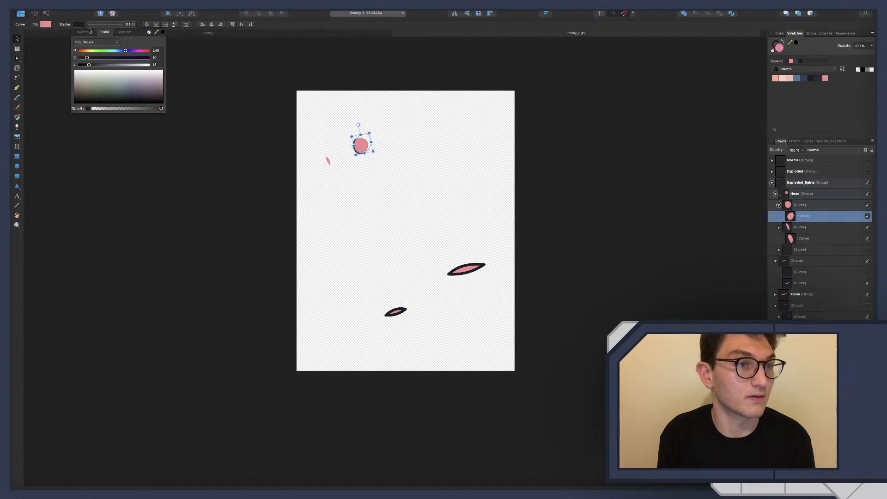
{"action": "left_click", "coordinate": [148, 34]}
{"action": "left_click", "coordinate": [399, 215]}
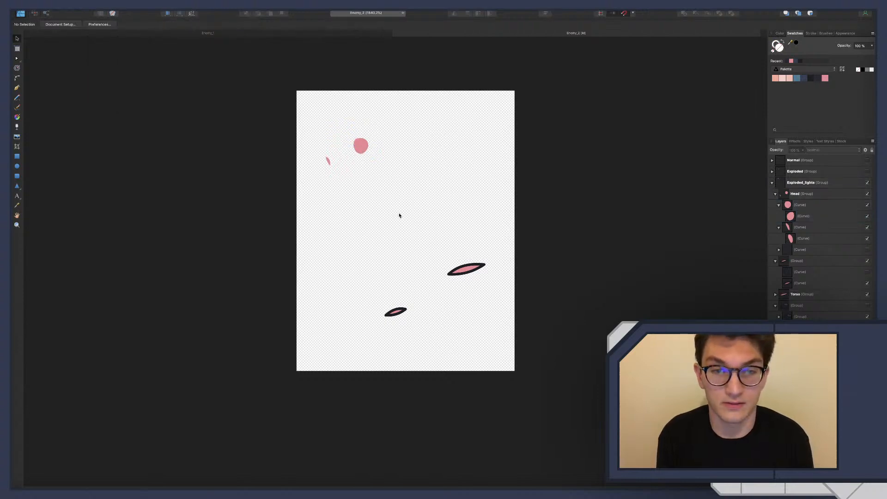
Remove the stroke from the arm's pink light curve in the unnamed group below Head
{"action": "left_click", "coordinate": [775, 195]}
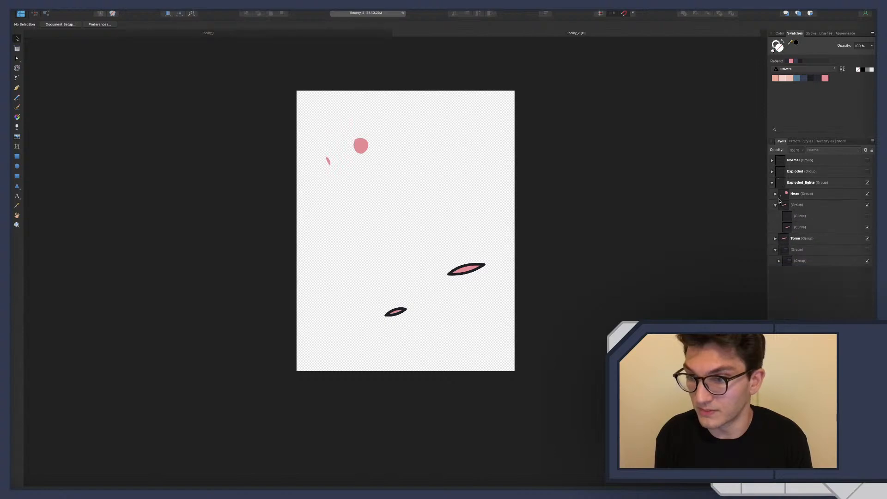
{"action": "left_click", "coordinate": [797, 228]}
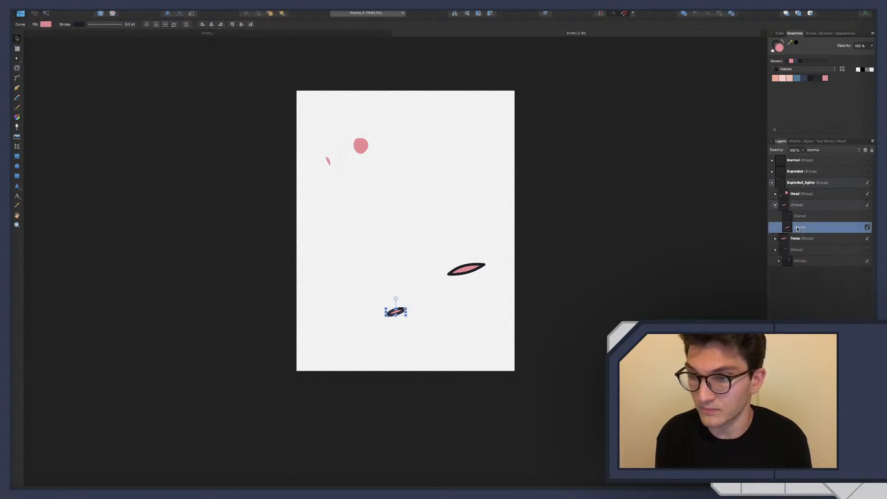
{"action": "left_click", "coordinate": [111, 28]}
{"action": "left_click", "coordinate": [90, 36]}
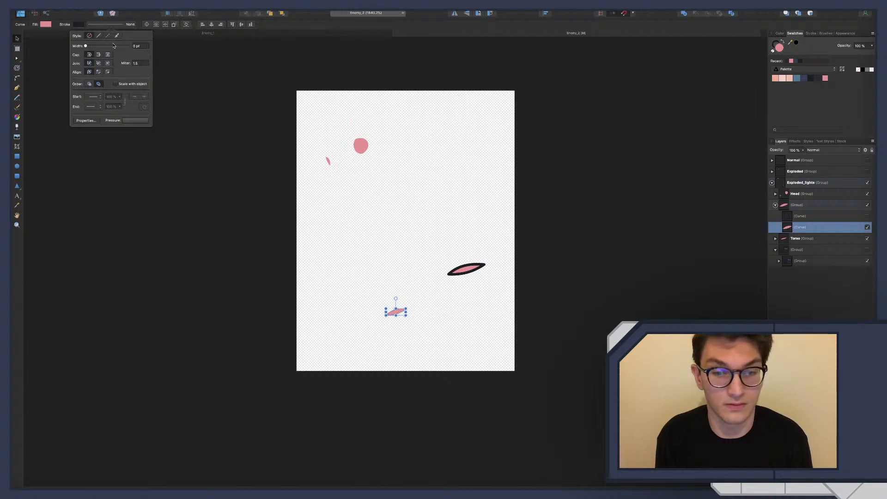
Remove the stroke from the pink light curve in the Torso group and clear the selection
{"action": "left_click", "coordinate": [802, 238]}
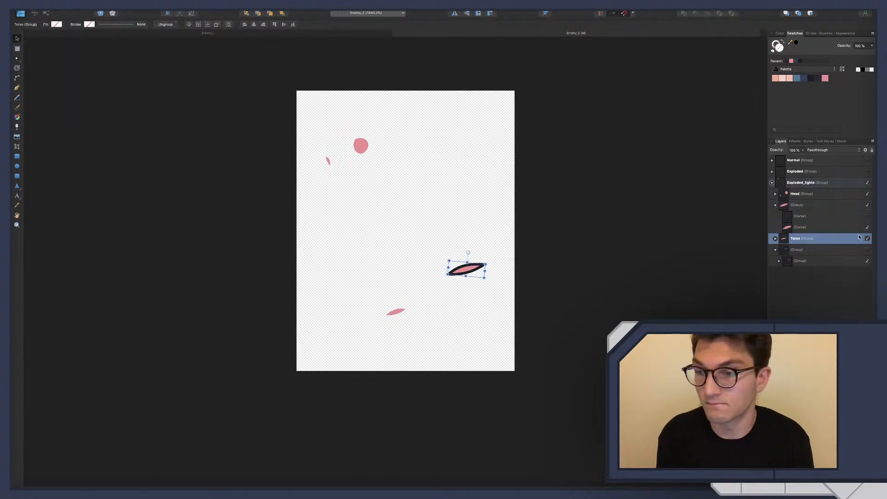
{"action": "left_click", "coordinate": [776, 239]}
{"action": "left_click", "coordinate": [798, 261]}
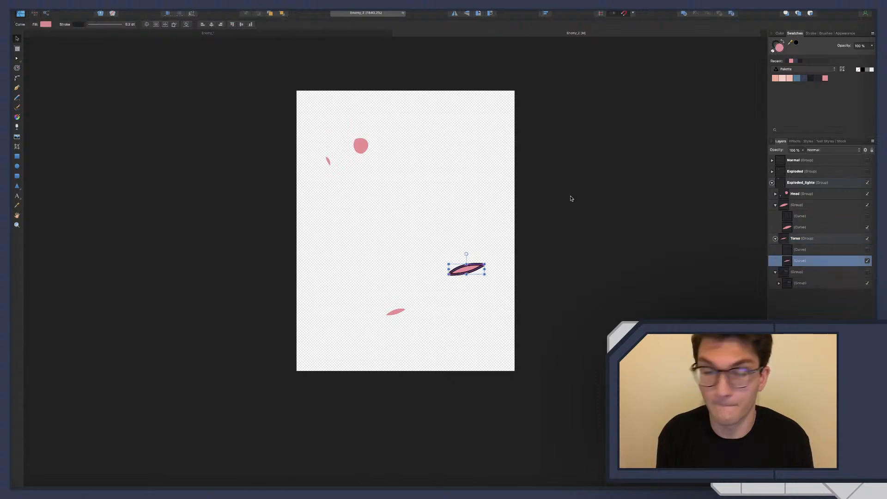
{"action": "left_click", "coordinate": [128, 25]}
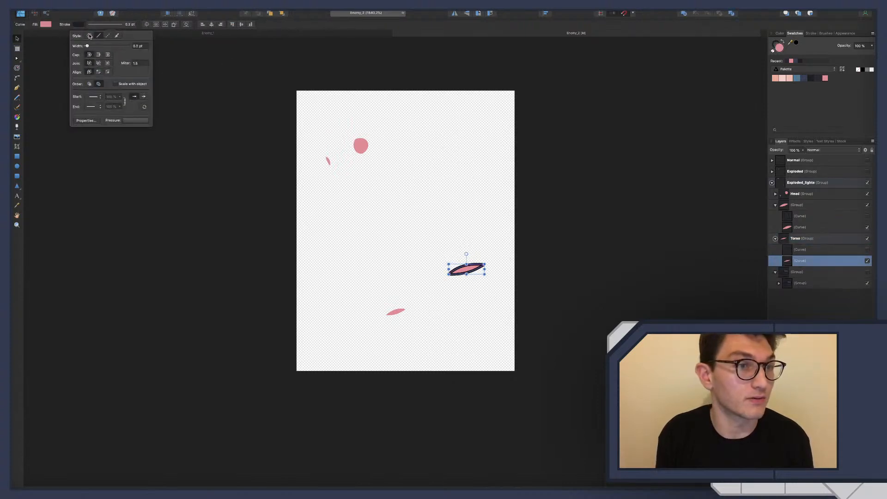
{"action": "left_click", "coordinate": [90, 36]}
{"action": "key", "text": "super+d"}
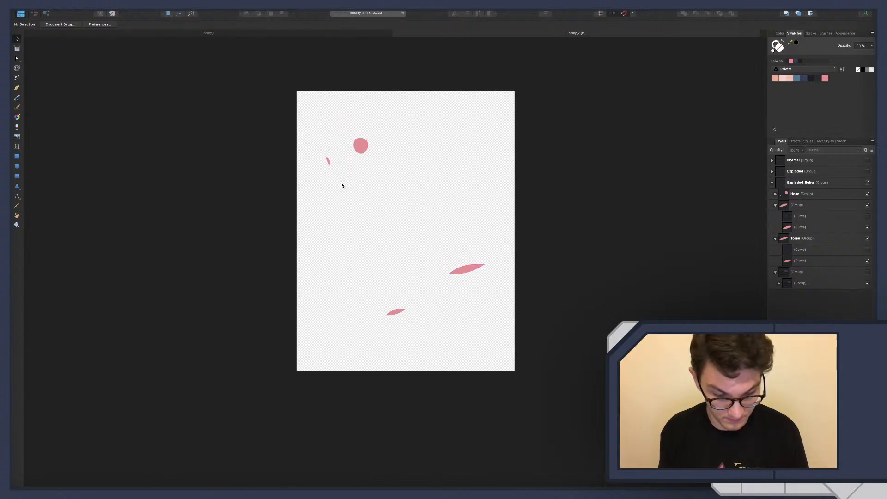
Export the whole document as PNG to the Enemies folder as Enemy_2_lights, overwriting the existing file, and switch to Godot
{"action": "key", "text": "super+alt+shift+s"}
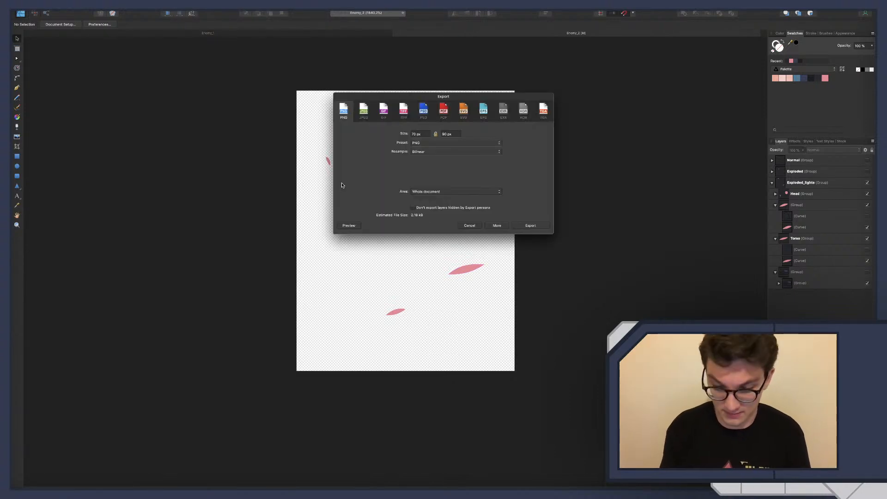
{"action": "key", "text": "Return"}
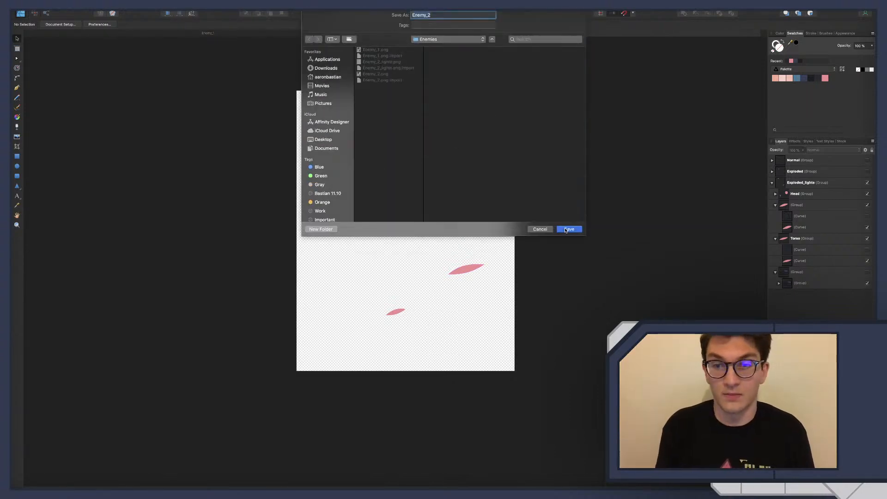
{"action": "left_click", "coordinate": [566, 229]}
{"action": "left_click", "coordinate": [458, 46]}
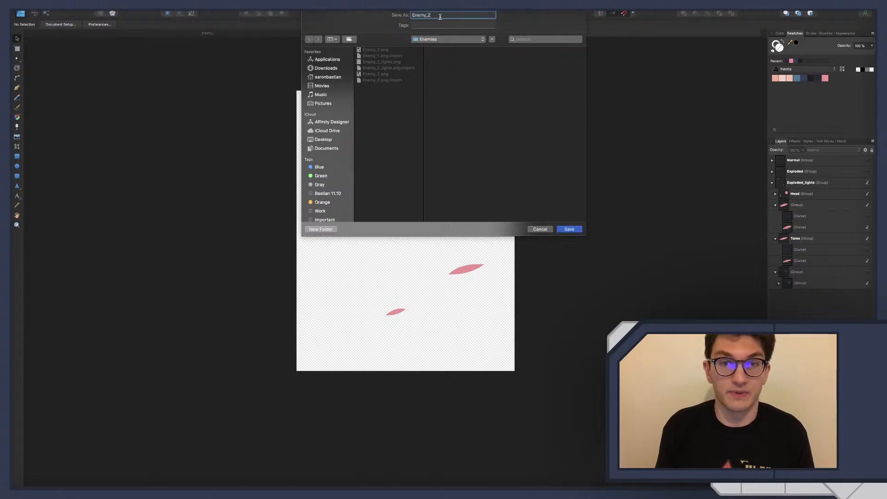
{"action": "type", "text": "_lights"}
{"action": "key", "text": "Return"}
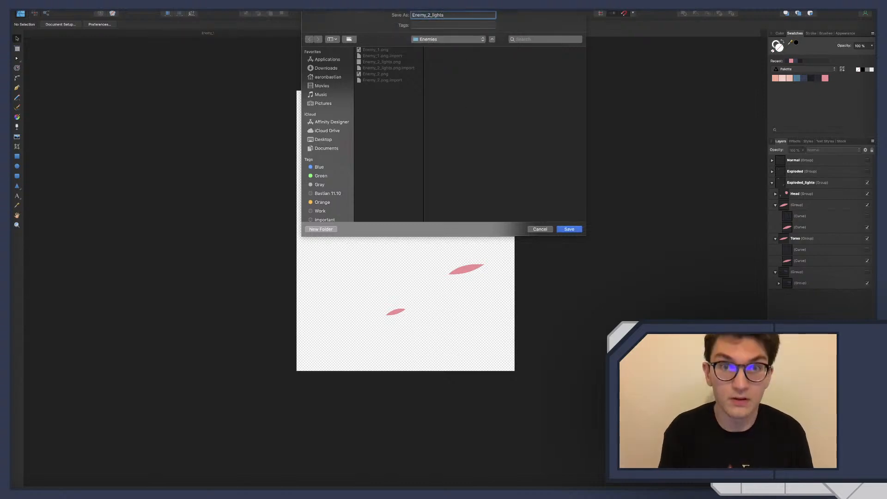
{"action": "left_click", "coordinate": [492, 46]}
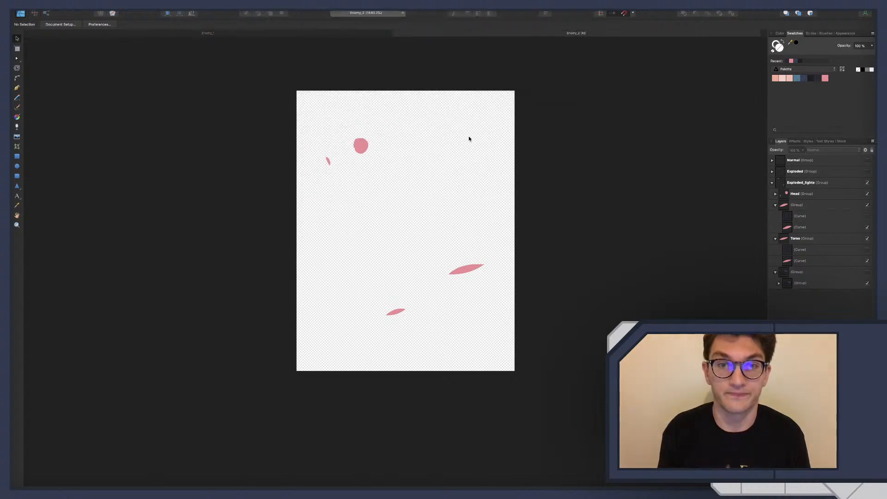
{"action": "key", "text": "super+Tab"}
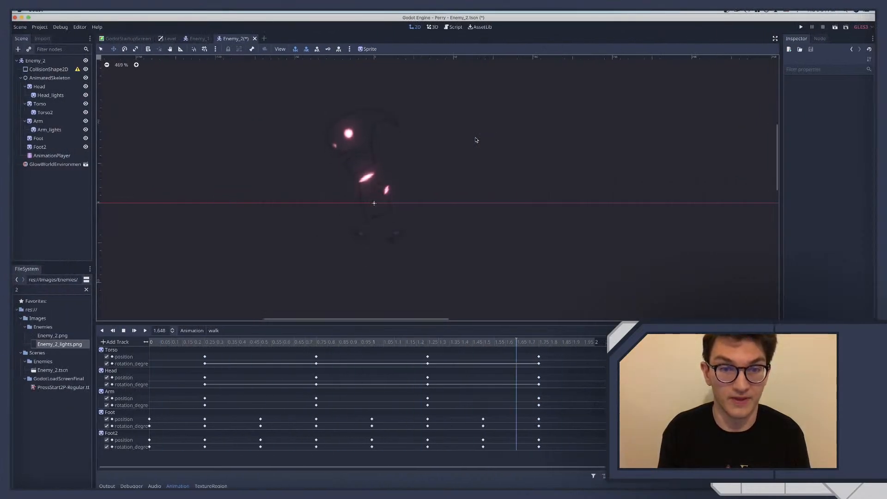
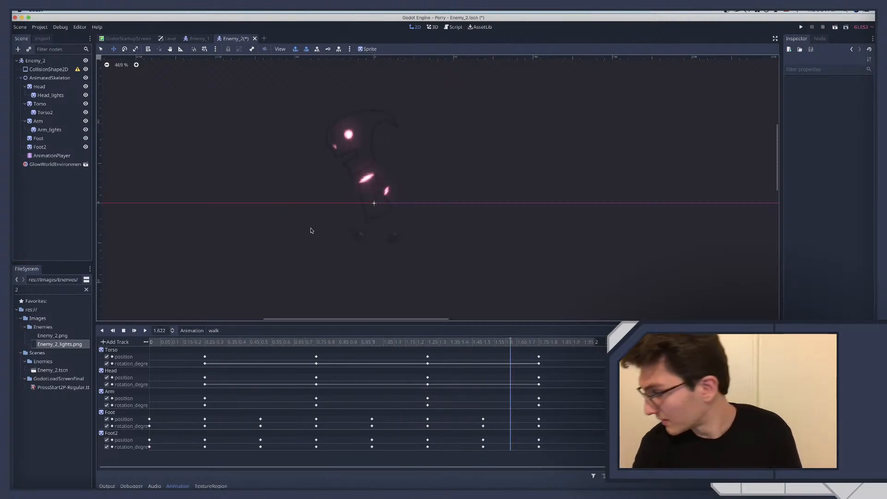
Rename the Torso2 child sprite as Torso_lights
{"action": "scroll", "coordinate": [313, 245], "scroll_direction": "down", "scroll_amount": 7}
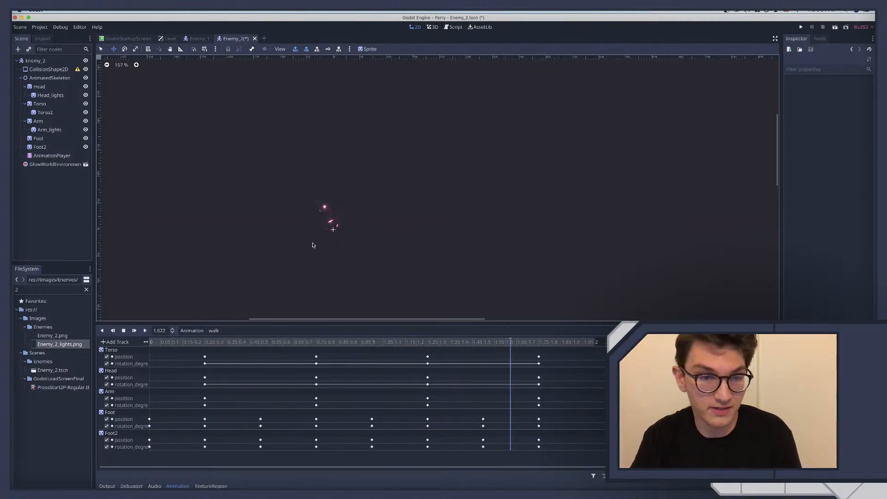
{"action": "scroll", "coordinate": [312, 245], "scroll_direction": "up", "scroll_amount": 5}
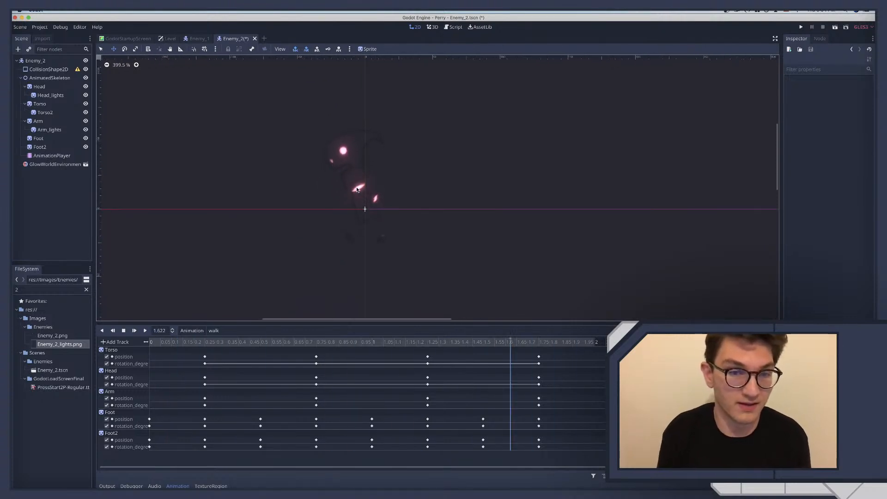
{"action": "left_click", "coordinate": [46, 113]}
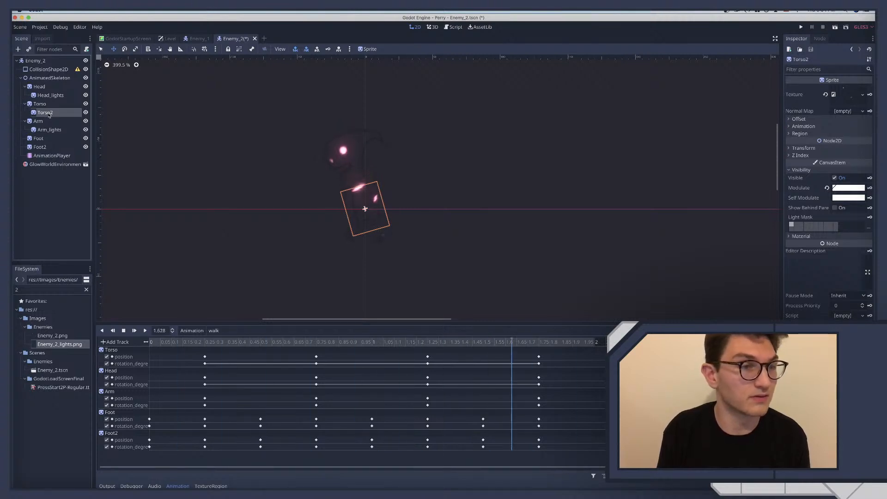
{"action": "double_click", "coordinate": [49, 114]}
{"action": "type", "text": "Torso_l"}
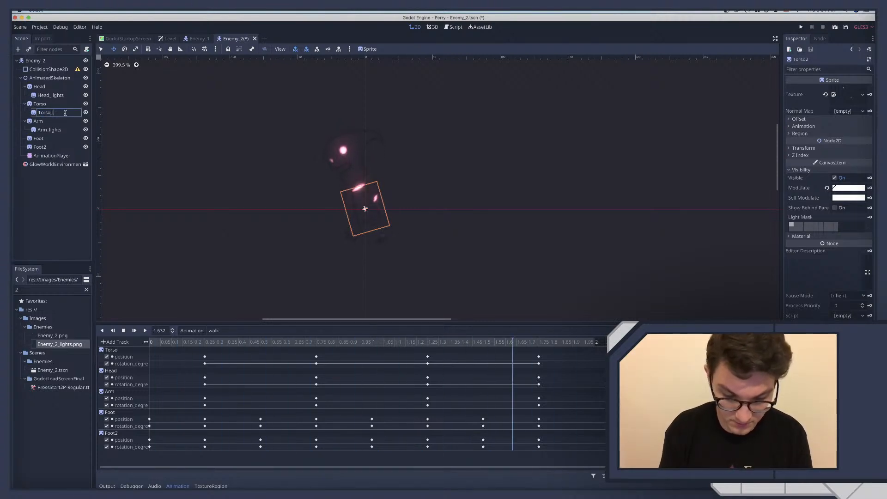
{"action": "type", "text": "ights"}
{"action": "key", "text": "Return"}
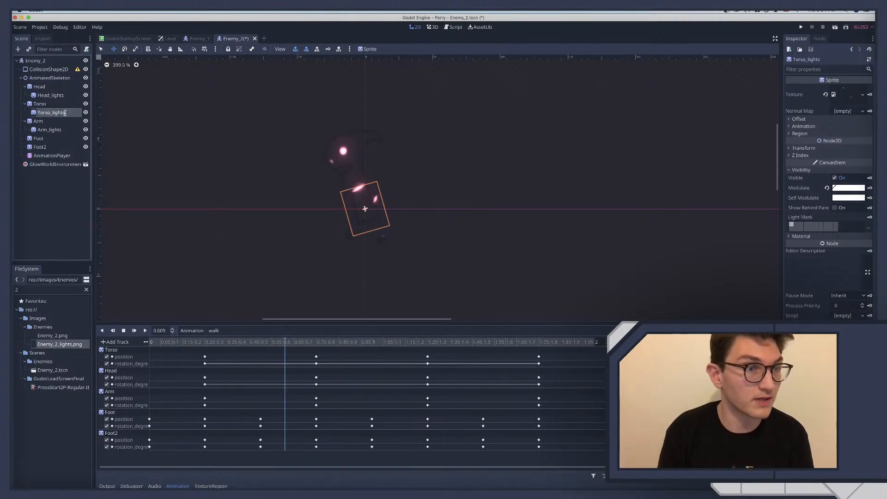
Set the Modulate colour of Torso_lights to raw values R 1.4, G 1.3, B 1.4 and clear the selection
{"action": "left_click", "coordinate": [847, 189]}
{"action": "left_click", "coordinate": [823, 169]}
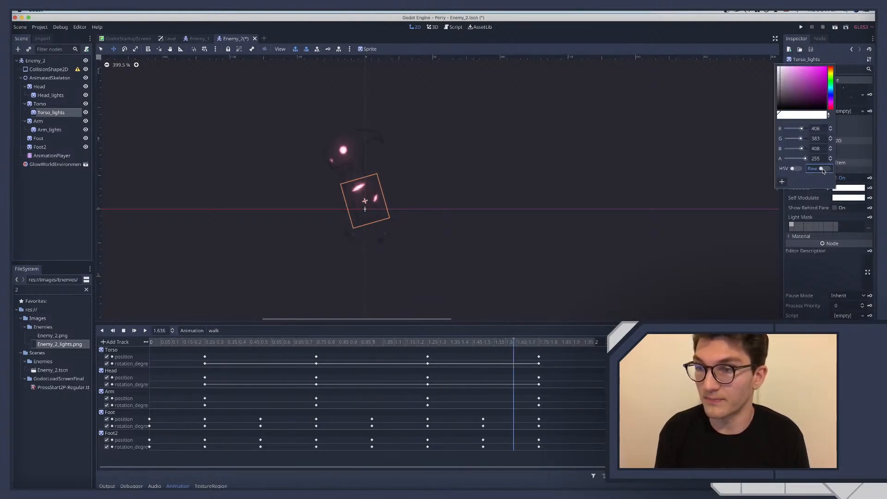
{"action": "key", "text": "BackSpace"}
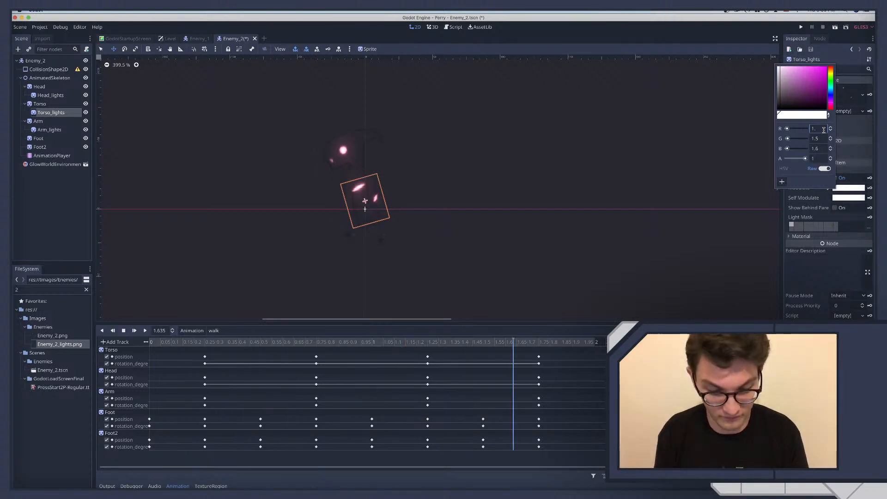
{"action": "type", "text": "4"}
{"action": "key", "text": "Tab"}
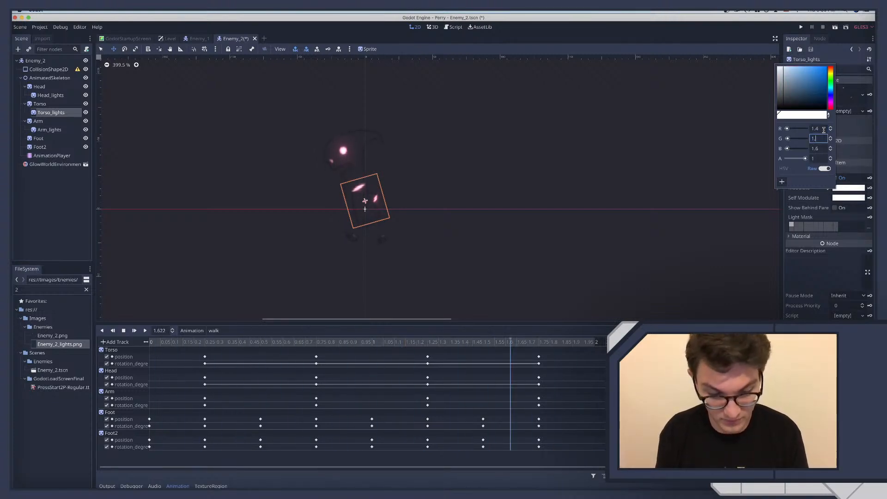
{"action": "type", "text": "1"}
{"action": "key", "text": "Tab"}
{"action": "type", "text": "1"}
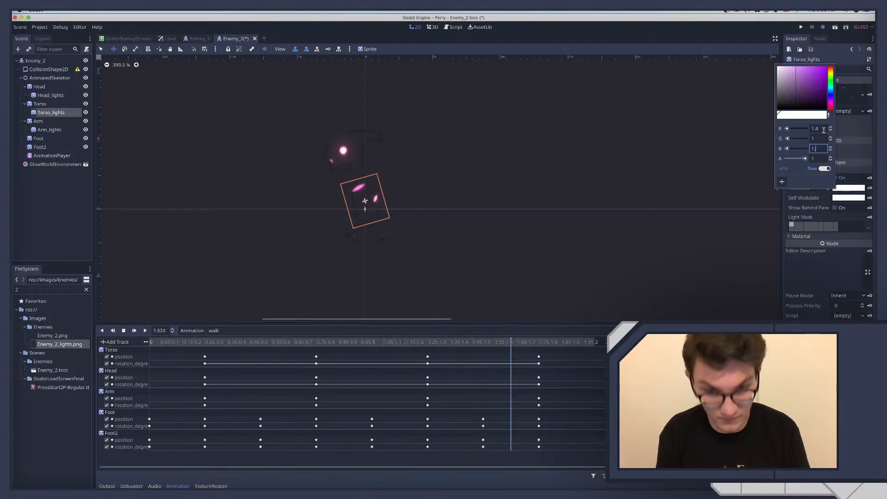
{"action": "type", "text": ".4"}
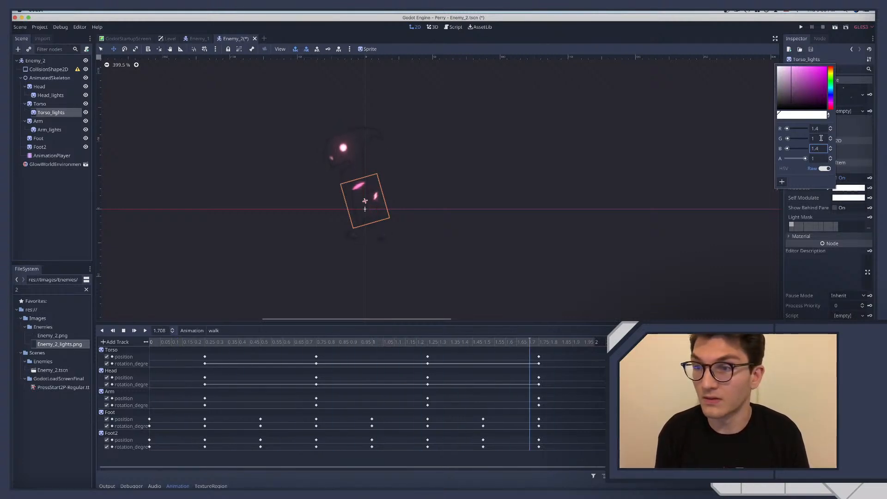
{"action": "left_click", "coordinate": [821, 138]}
{"action": "type", "text": ".3"}
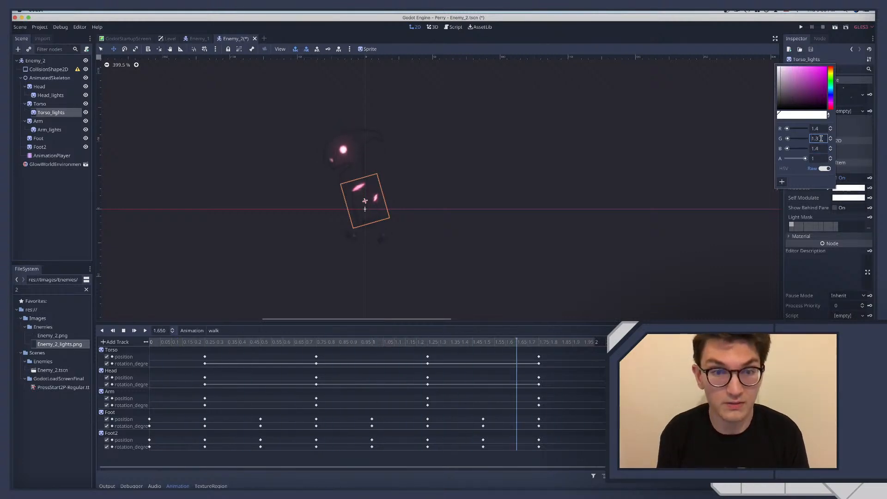
{"action": "left_click", "coordinate": [246, 185]}
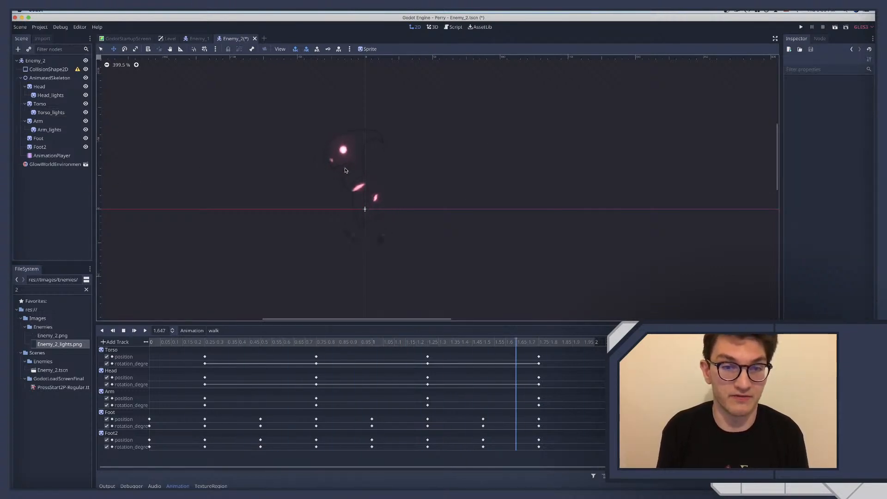
Set the Modulate colour of Arm_lights to raw values R 1.8, G 1.7, B 1.8 and clear the selection
{"action": "left_click", "coordinate": [49, 130]}
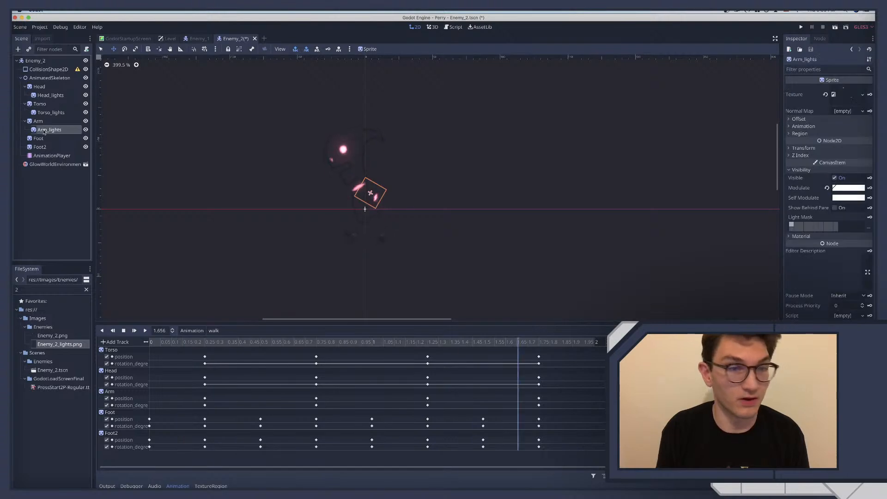
{"action": "left_click", "coordinate": [857, 190]}
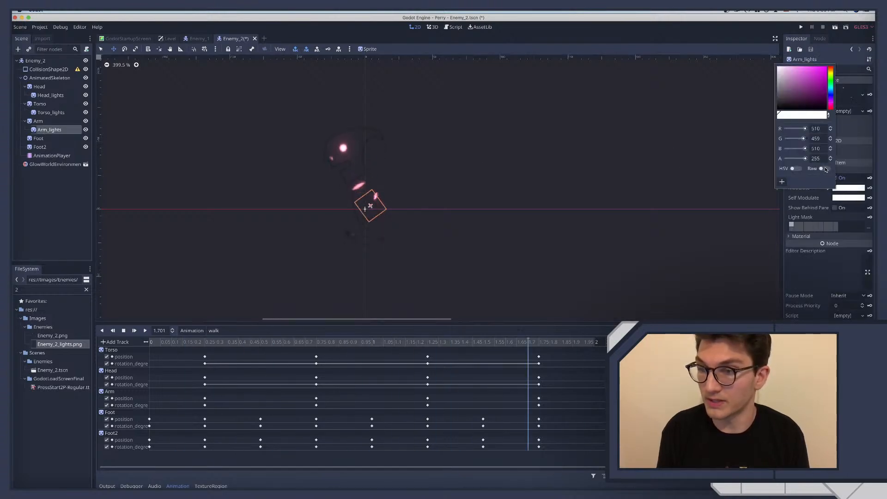
{"action": "left_click", "coordinate": [817, 128]}
{"action": "key", "text": "BackSpace"}
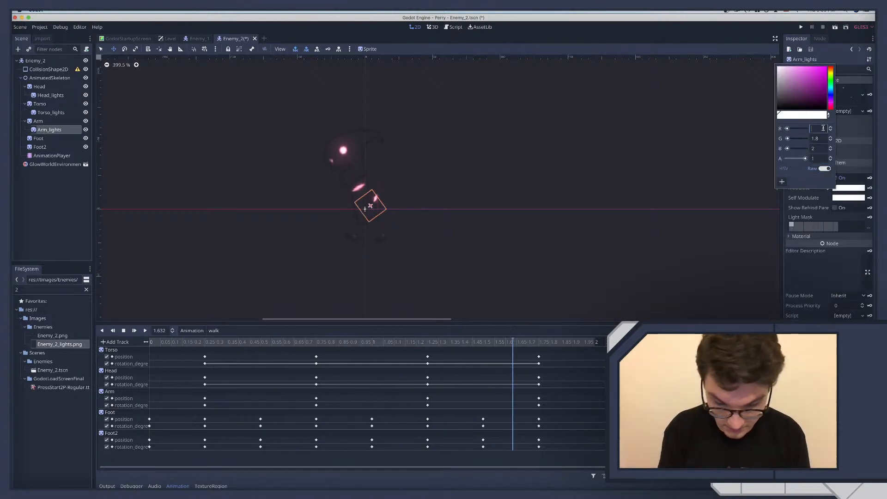
{"action": "type", "text": "1.8"}
{"action": "key", "text": "Tab"}
{"action": "type", "text": "1.7"}
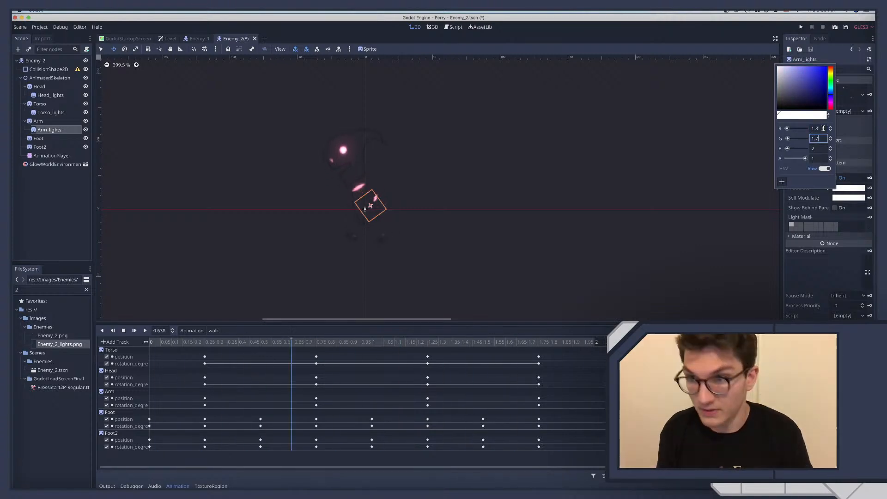
{"action": "key", "text": "Tab"}
{"action": "type", "text": "1."}
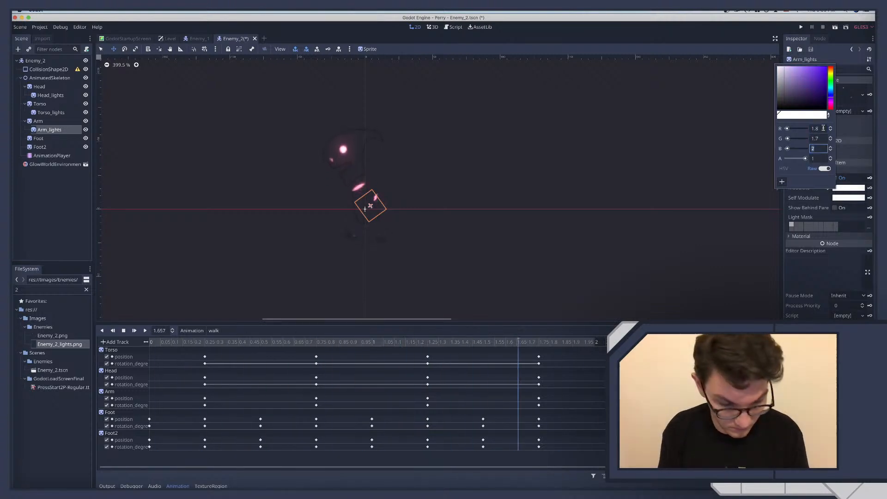
{"action": "type", "text": "8"}
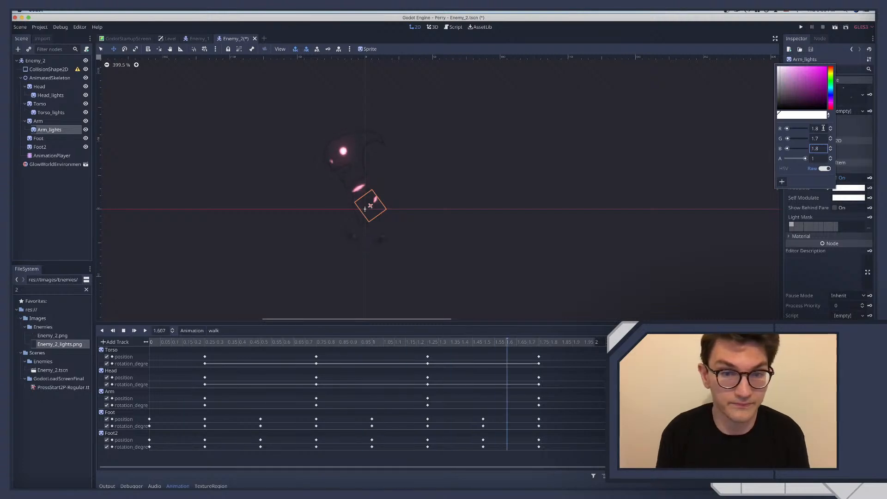
{"action": "left_click", "coordinate": [115, 188]}
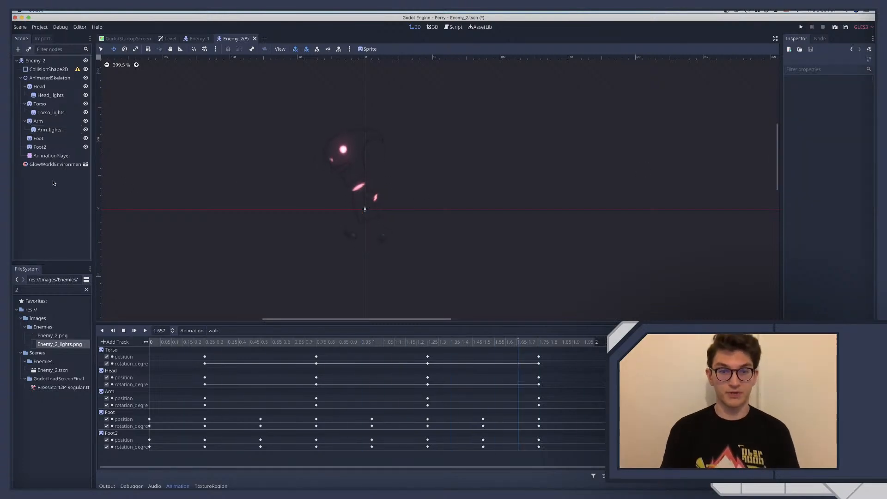
Save the Enemy_2 scene
{"action": "key", "text": "ctrl+s"}
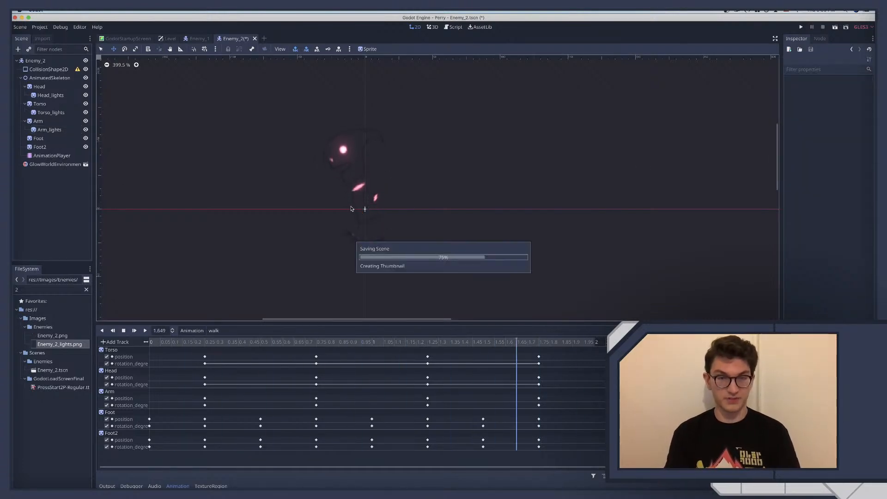
{"action": "scroll", "coordinate": [381, 196], "scroll_direction": "left", "scroll_amount": 2}
{"action": "scroll", "coordinate": [381, 197], "scroll_direction": "left", "scroll_amount": 2}
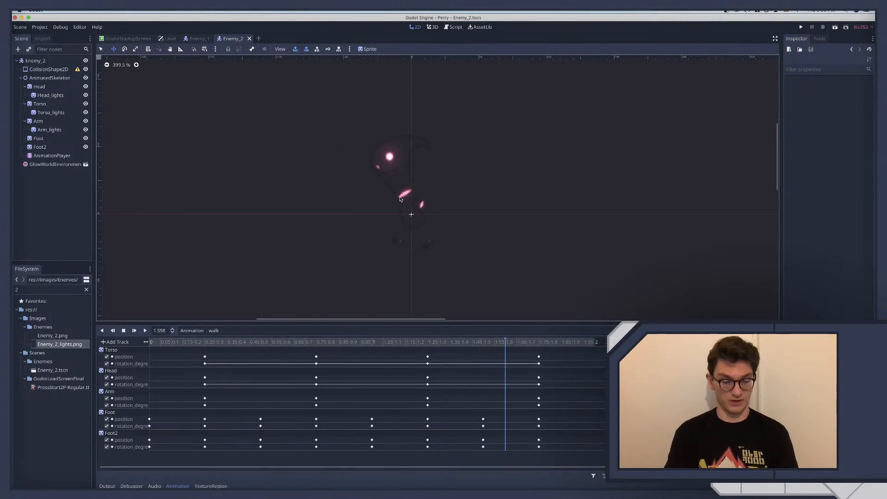
{"action": "key", "text": "ctrl+s"}
Delete the GlowWorldEnvironment node from the Enemy_2 scene and save the scene
{"action": "left_click", "coordinate": [197, 39]}
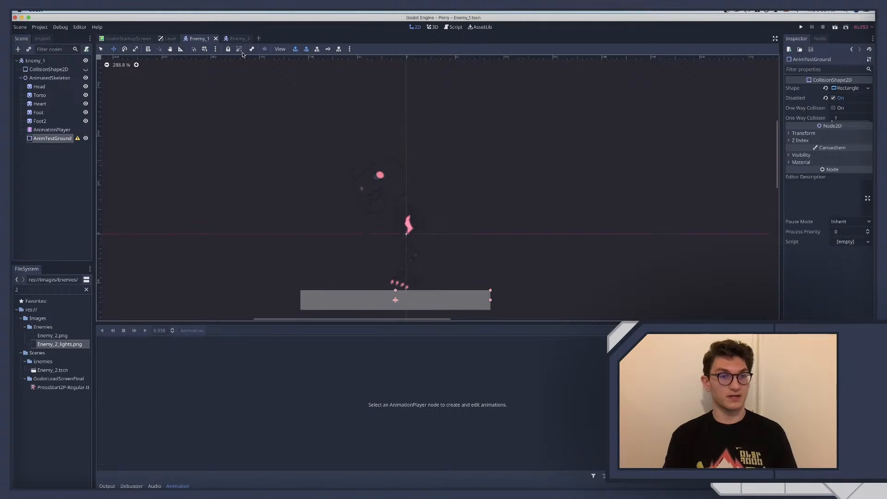
{"action": "left_click", "coordinate": [233, 39]}
{"action": "left_click", "coordinate": [46, 166]}
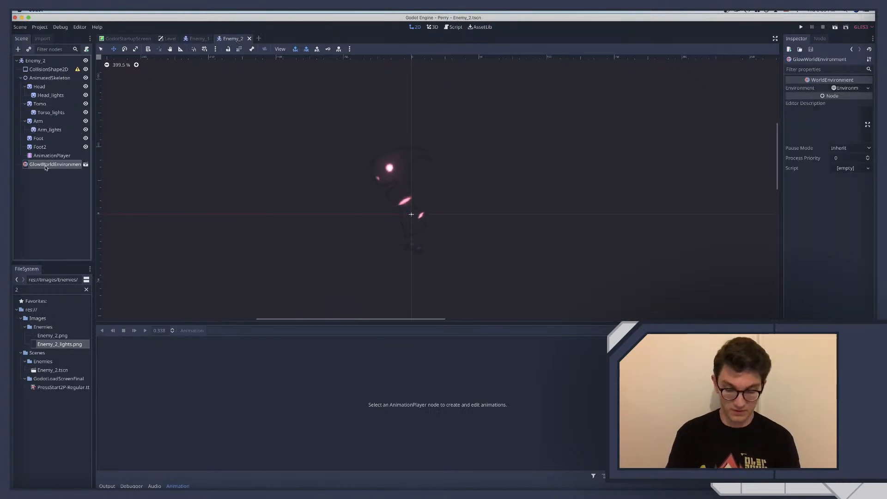
{"action": "key", "text": "Delete"}
{"action": "key", "text": "Return"}
{"action": "left_click", "coordinate": [193, 39]}
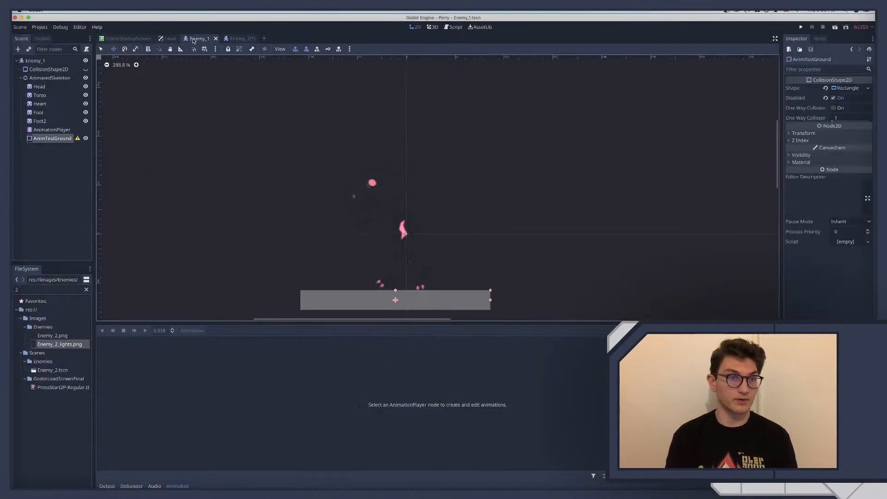
{"action": "left_click", "coordinate": [240, 42]}
{"action": "key", "text": "super+s"}
Switch to the Enemy_1 scene and select its AnimatedSkeleton node
{"action": "left_click", "coordinate": [197, 39]}
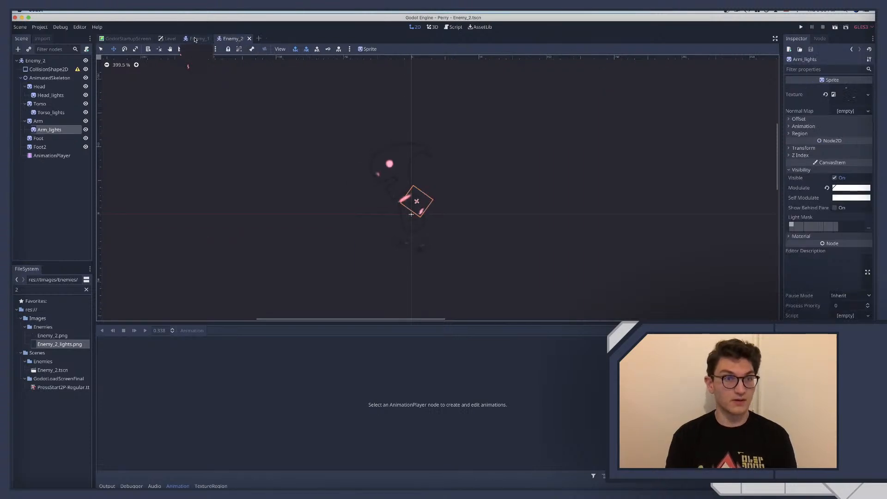
{"action": "left_click", "coordinate": [35, 78]}
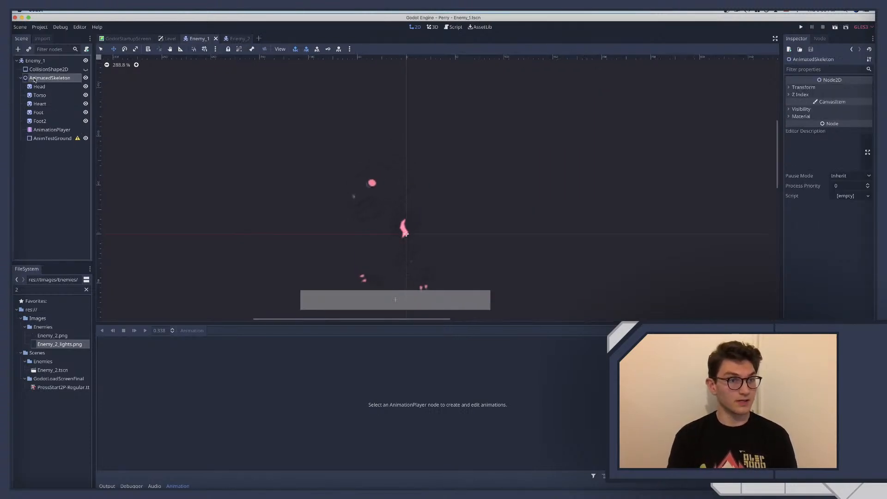
{"action": "key", "text": "super+a"}
{"action": "type", "text": "coll"}
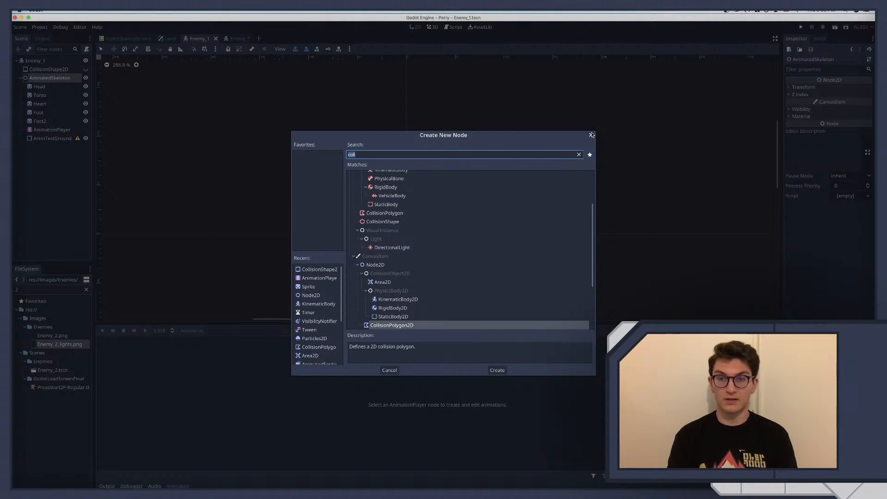
{"action": "left_click", "coordinate": [591, 135]}
Find the glow scene and instance GlowWorldEnvironment as a child of Enemy_1's AnimatedSkeleton
{"action": "key", "text": "super+shift+a"}
{"action": "type", "text": "glow"}
{"action": "key", "text": "Return"}
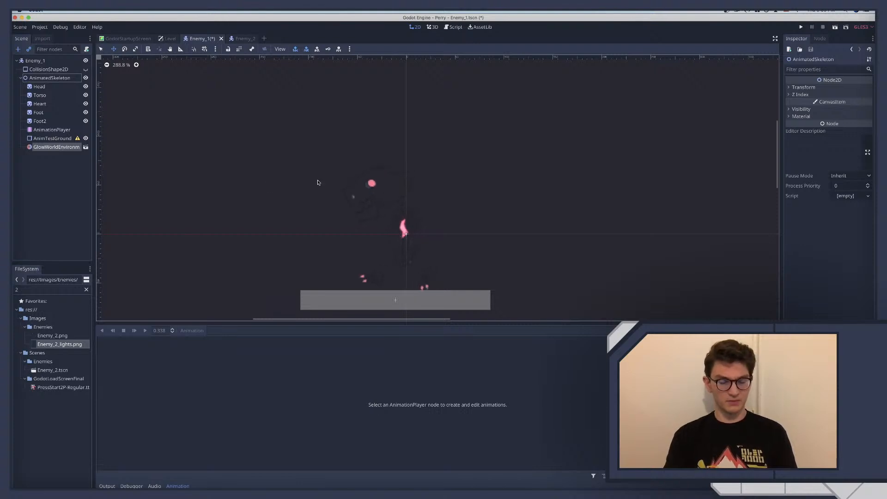
Select Enemy_1's Heart sprite and switch its Modulate colour to Raw mode
{"action": "scroll", "coordinate": [323, 168], "scroll_direction": "up", "scroll_amount": 1}
{"action": "scroll", "coordinate": [326, 165], "scroll_direction": "down", "scroll_amount": 1}
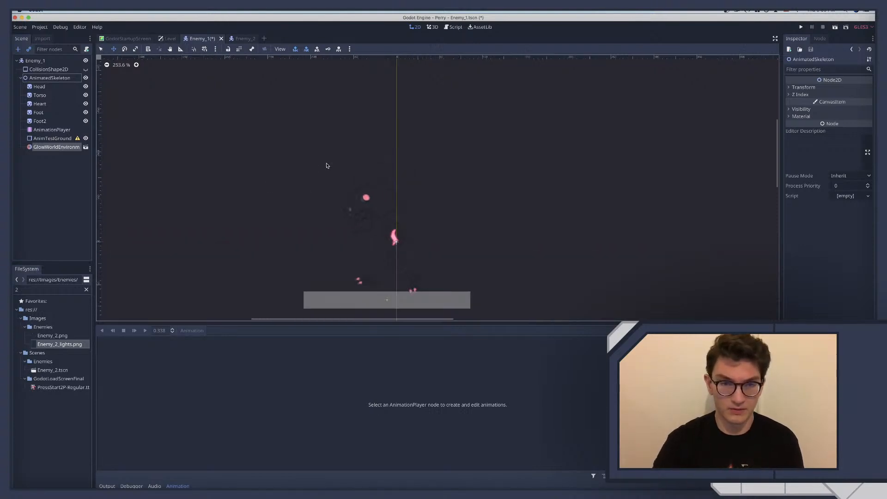
{"action": "scroll", "coordinate": [326, 165], "scroll_direction": "down", "scroll_amount": 6}
{"action": "scroll", "coordinate": [327, 165], "scroll_direction": "right", "scroll_amount": 3}
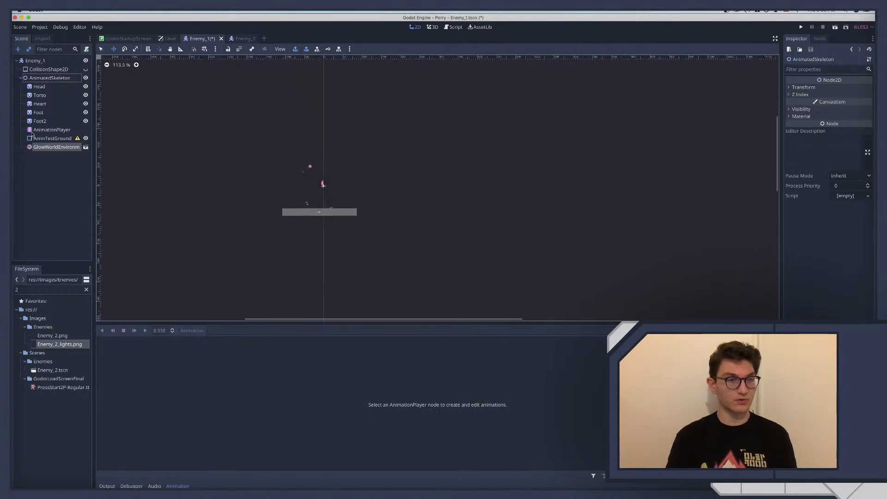
{"action": "left_click", "coordinate": [40, 104]}
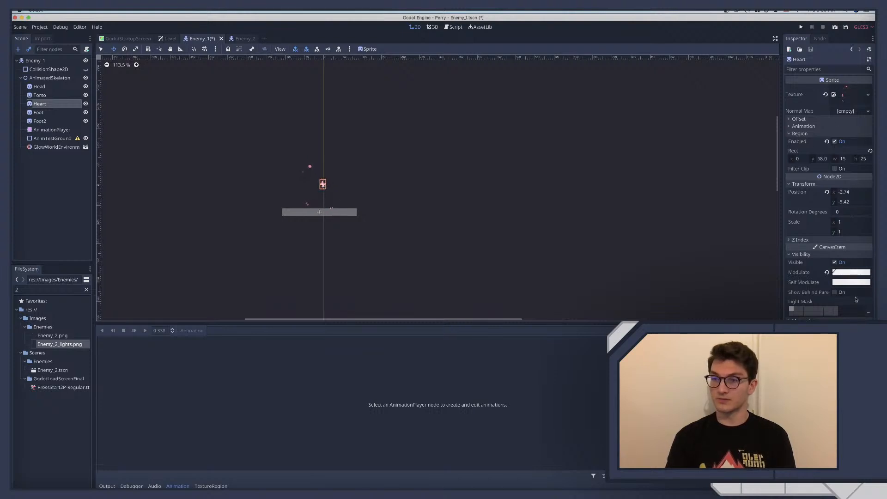
{"action": "left_click", "coordinate": [848, 272]}
{"action": "left_click", "coordinate": [824, 253]}
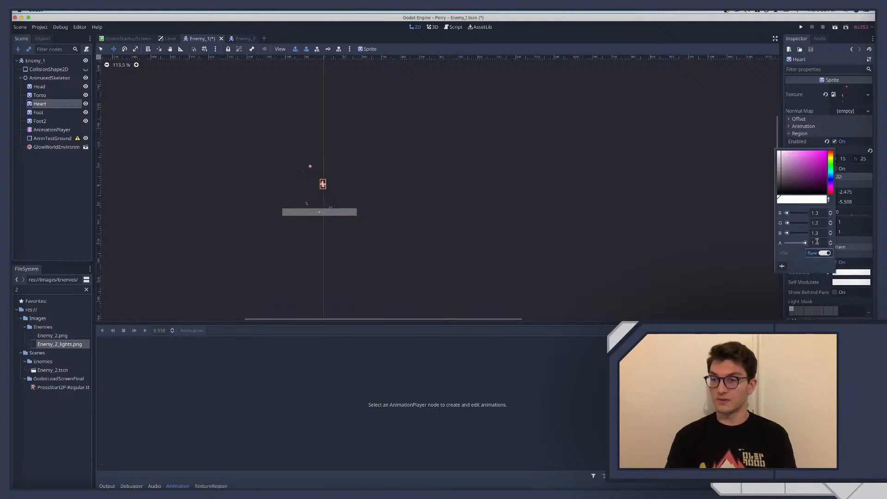
Set the Heart sprite's raw Modulate values to R 1.4, G 1.3 and B 1.4, and deselect the sprite
{"action": "left_click", "coordinate": [811, 211]}
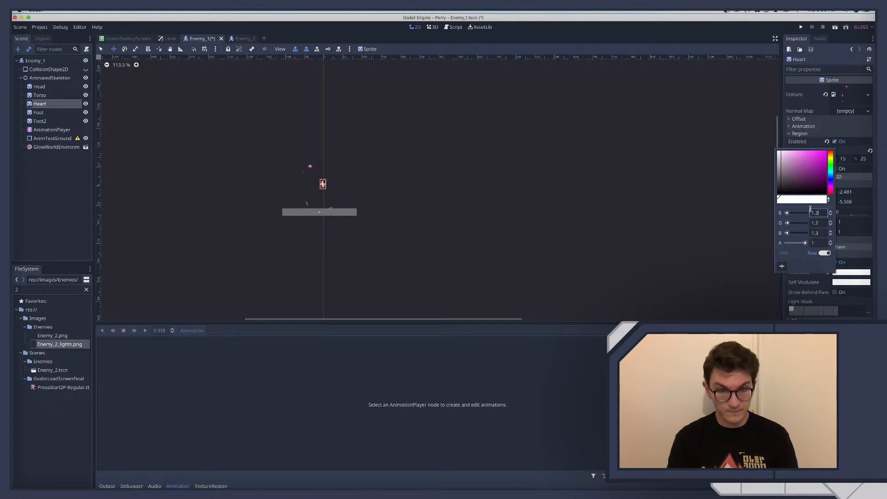
{"action": "key", "text": "BackSpace"}
{"action": "type", "text": "4"}
{"action": "key", "text": "Tab"}
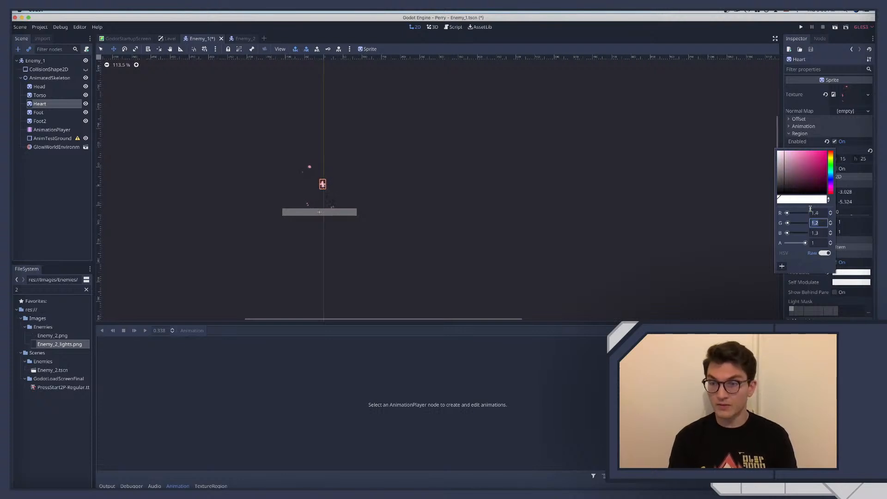
{"action": "type", "text": "1.3"}
{"action": "key", "text": "Tab"}
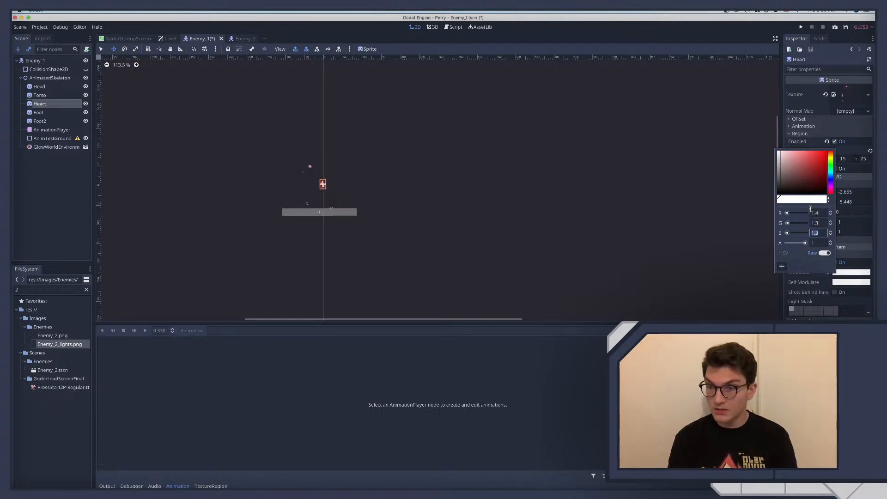
{"action": "type", "text": "1.4"}
{"action": "key", "text": "Return"}
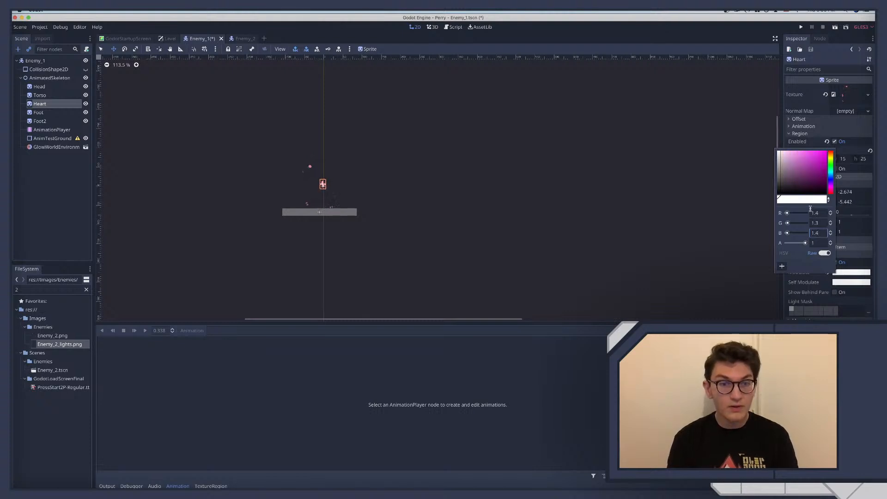
{"action": "left_click", "coordinate": [40, 172]}
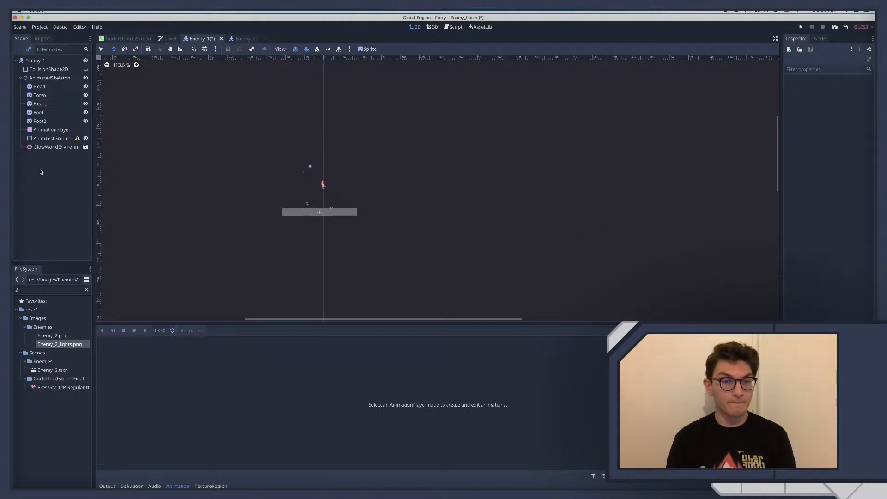
Switch to the Enemy_1 document in Affinity Designer
{"action": "scroll", "coordinate": [295, 194], "scroll_direction": "left", "scroll_amount": 3}
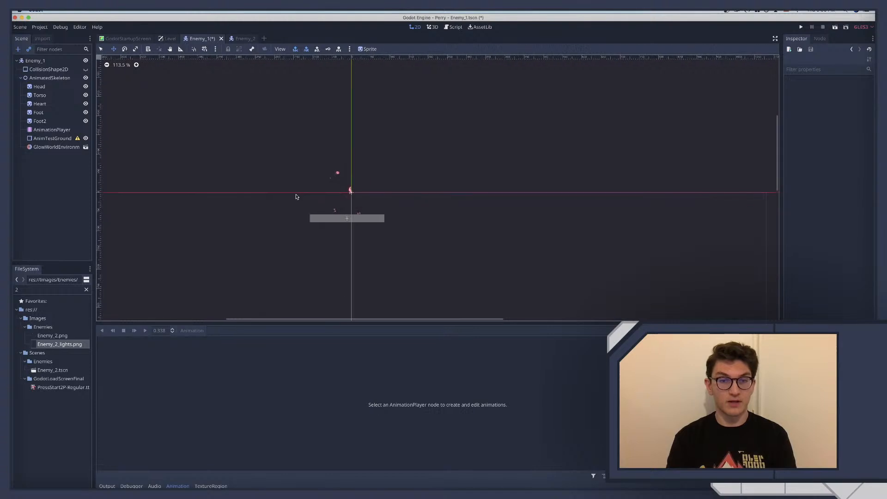
{"action": "key", "text": "ctrl+Right"}
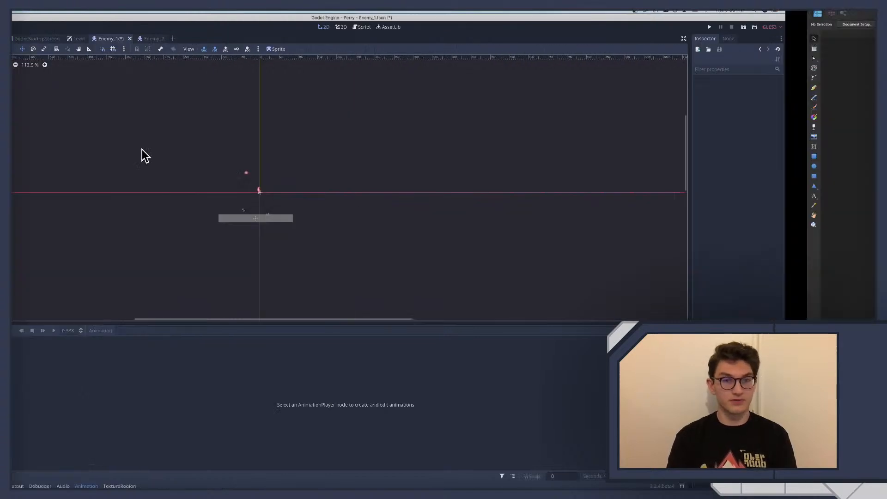
{"action": "left_click", "coordinate": [213, 32]}
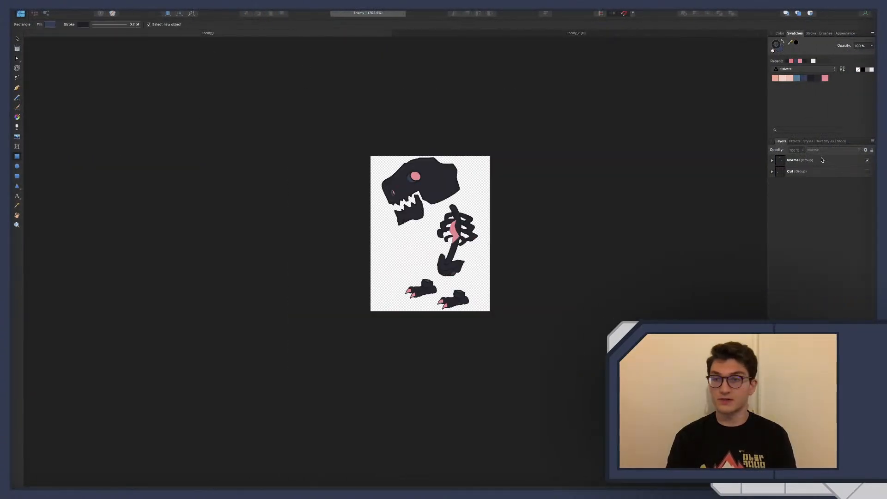
Rename the Cut group to Exploded
{"action": "left_click", "coordinate": [802, 172]}
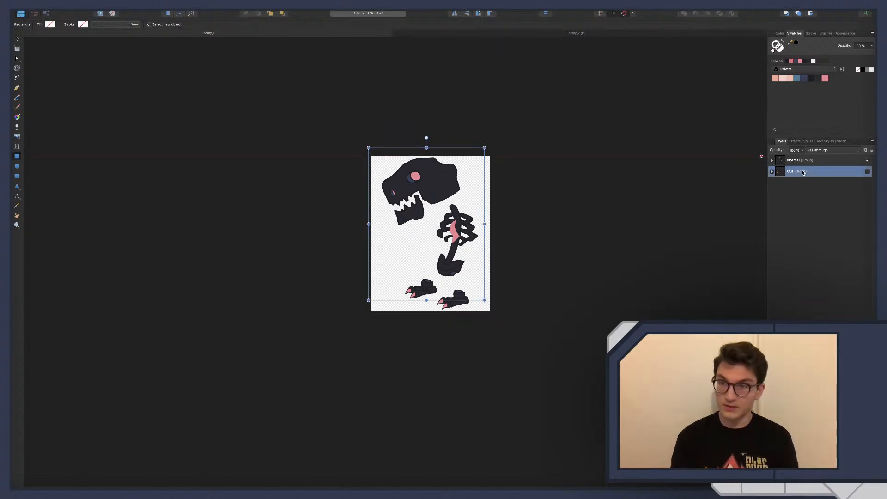
{"action": "double_click", "coordinate": [790, 172]}
{"action": "type", "text": "E"}
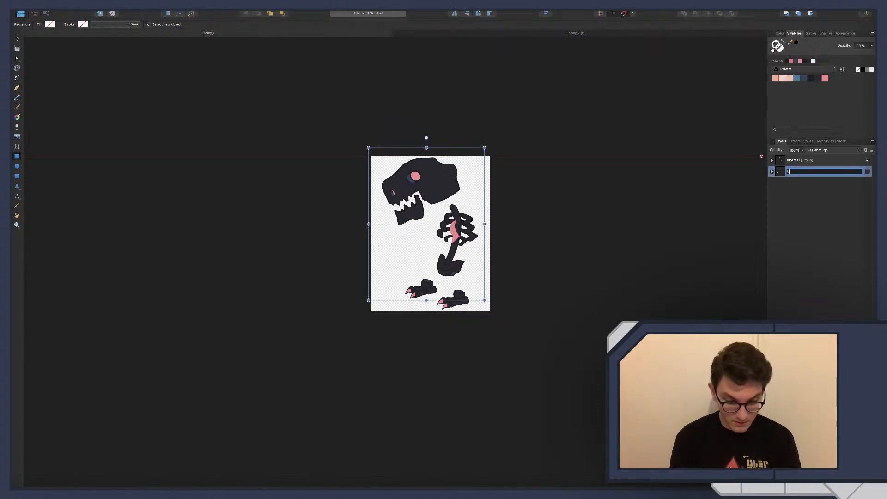
{"action": "type", "text": "xploded"}
{"action": "key", "text": "Return"}
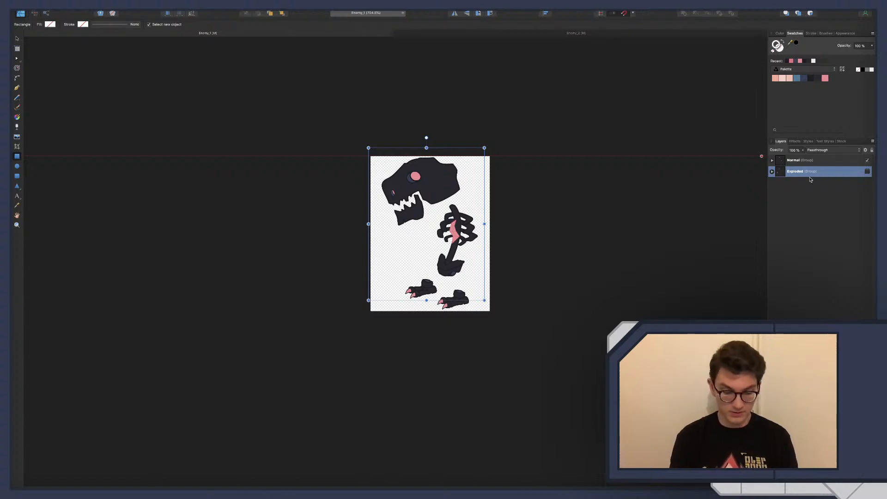
Duplicate the Exploded group and make only the lower Exploded group visible, with its layers expanded
{"action": "key", "text": "super+j"}
{"action": "left_click", "coordinate": [867, 160]}
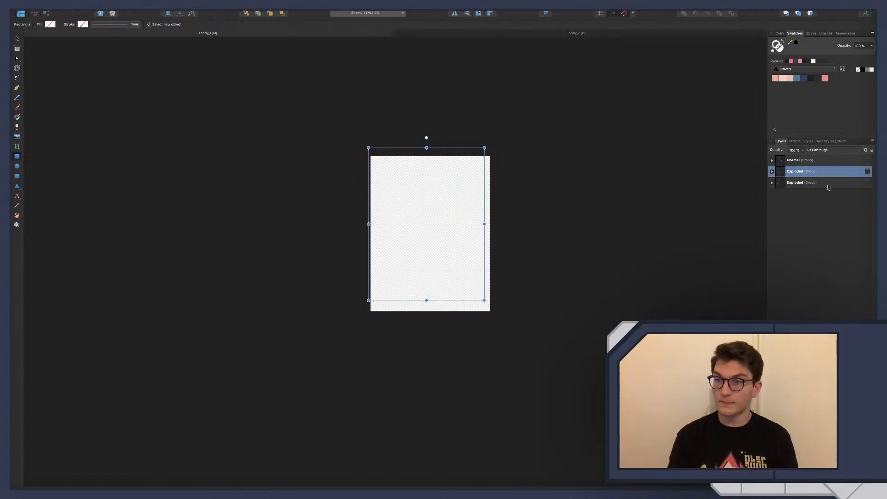
{"action": "left_click", "coordinate": [867, 182]}
{"action": "left_click", "coordinate": [772, 183]}
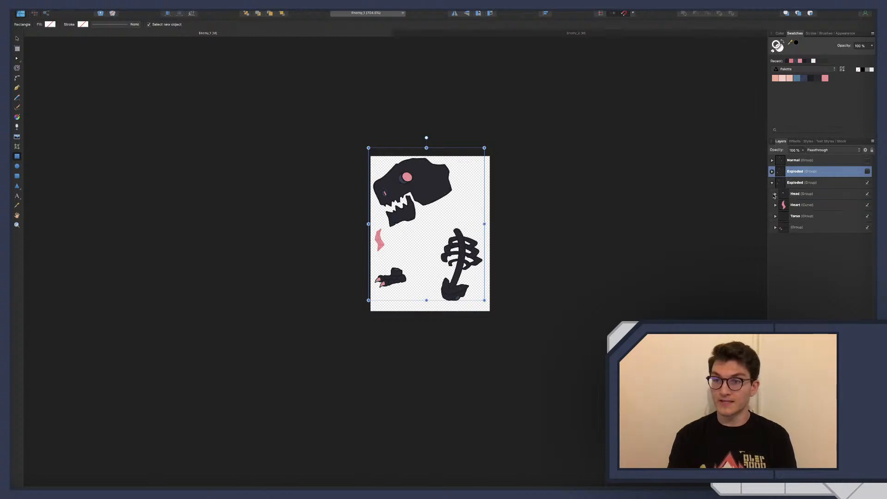
Hide the Heart curve and the three dark skull curves in the Head group of the lower Exploded group
{"action": "left_click", "coordinate": [867, 206]}
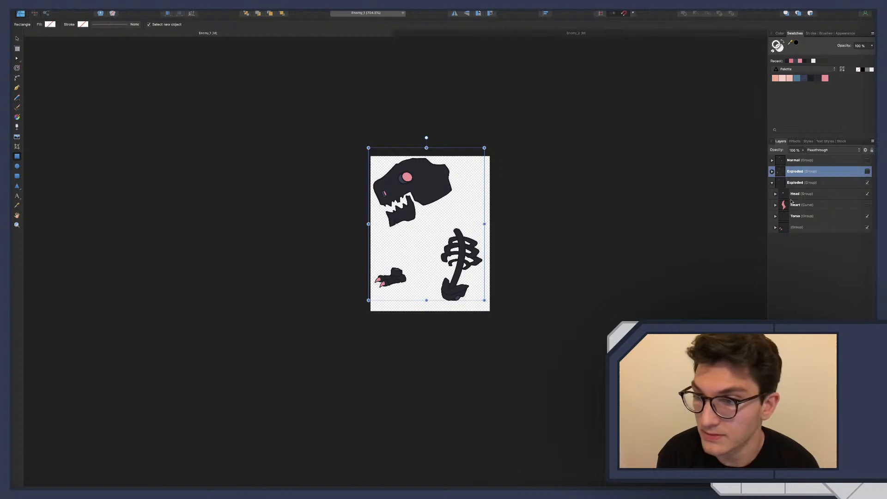
{"action": "left_click", "coordinate": [775, 194]}
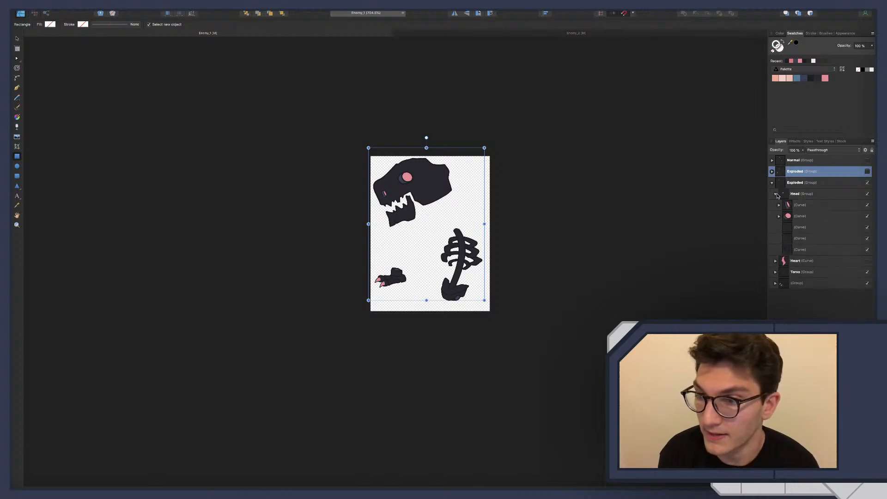
{"action": "left_click", "coordinate": [867, 228]}
{"action": "left_click", "coordinate": [867, 238]}
{"action": "left_click", "coordinate": [867, 249]}
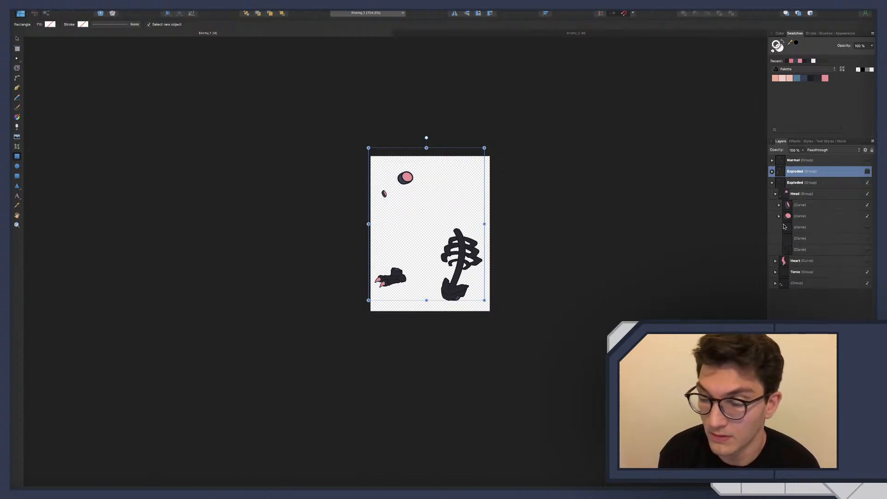
Remove the stroke and the fill from the outer eye and nostril curves in the Head group
{"action": "left_click", "coordinate": [779, 216]}
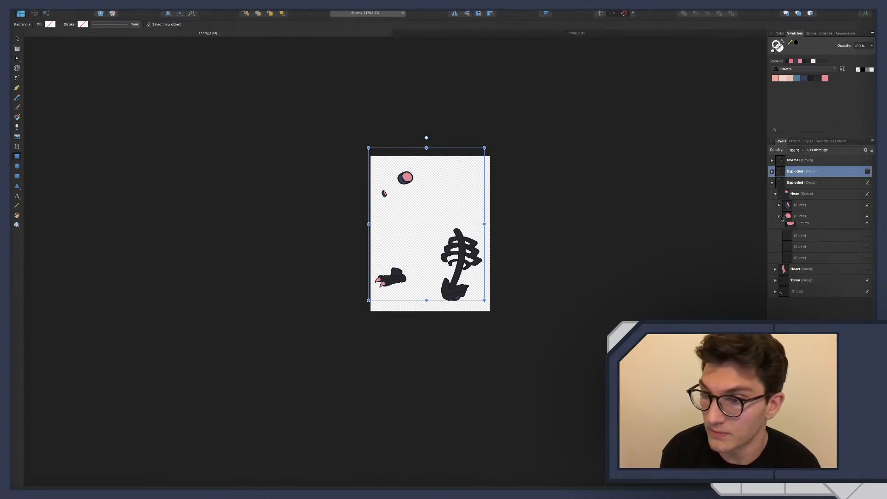
{"action": "left_click", "coordinate": [801, 217]}
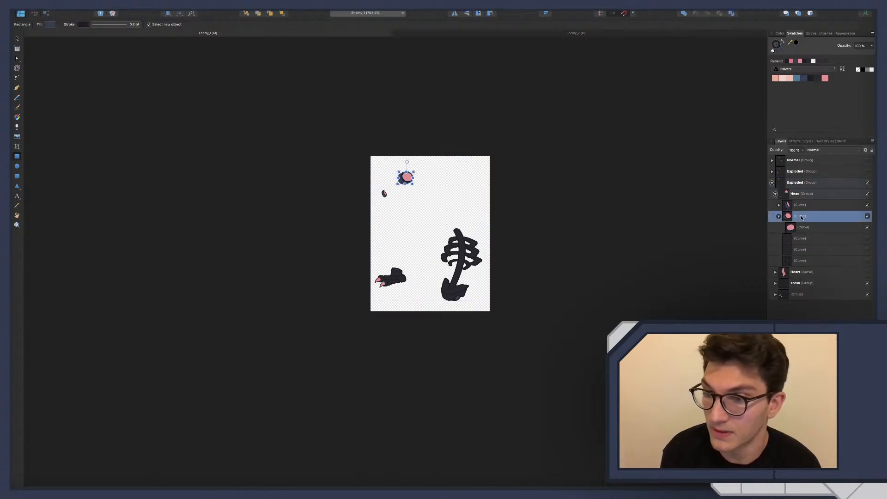
{"action": "left_click", "coordinate": [116, 24]}
{"action": "left_click", "coordinate": [801, 205]}
{"action": "left_click", "coordinate": [806, 216], "text": "shift"}
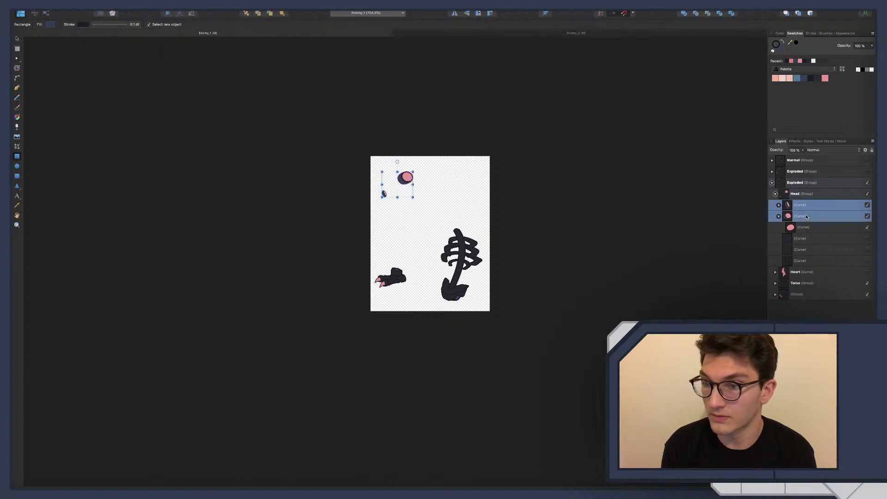
{"action": "left_click", "coordinate": [110, 24]}
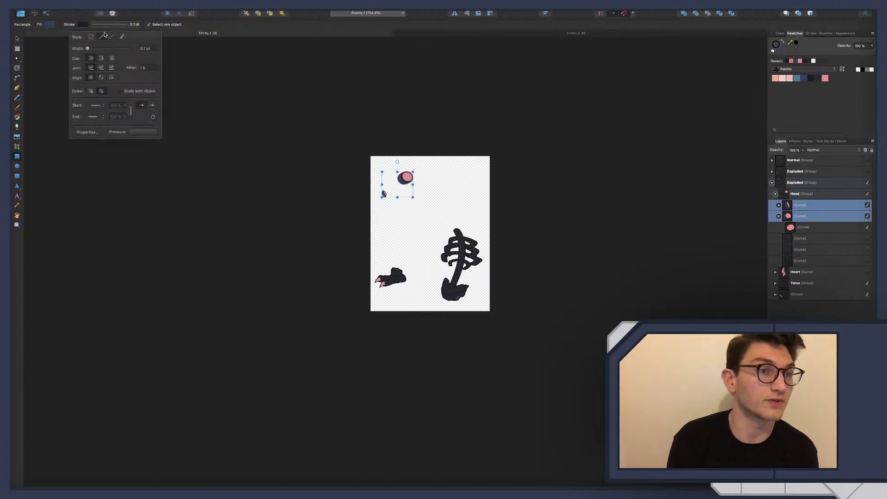
{"action": "left_click", "coordinate": [50, 24]}
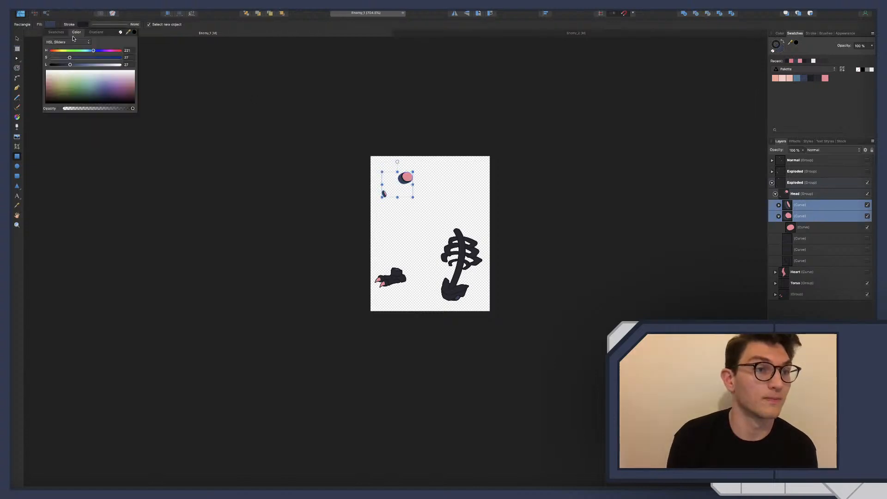
{"action": "left_click", "coordinate": [121, 32]}
Nest the pink eye curve inside its outer eye curve and set its stroke style to none
{"action": "left_click", "coordinate": [809, 217]}
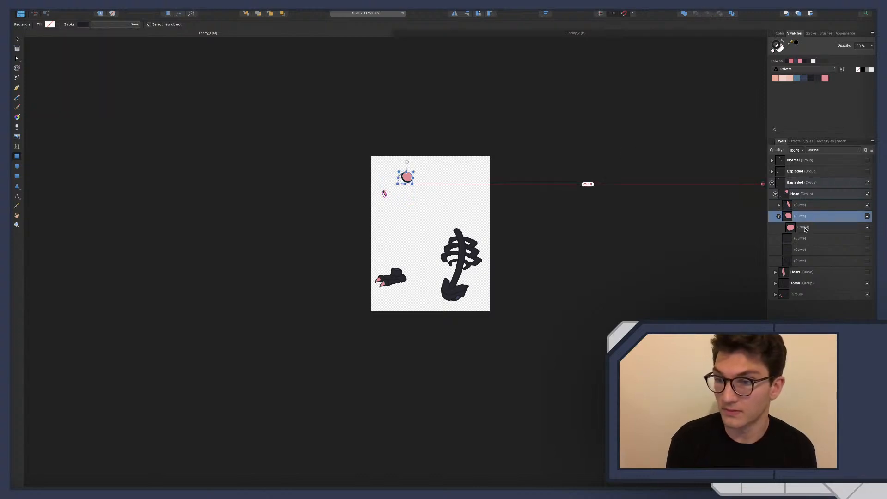
{"action": "left_click", "coordinate": [804, 228]}
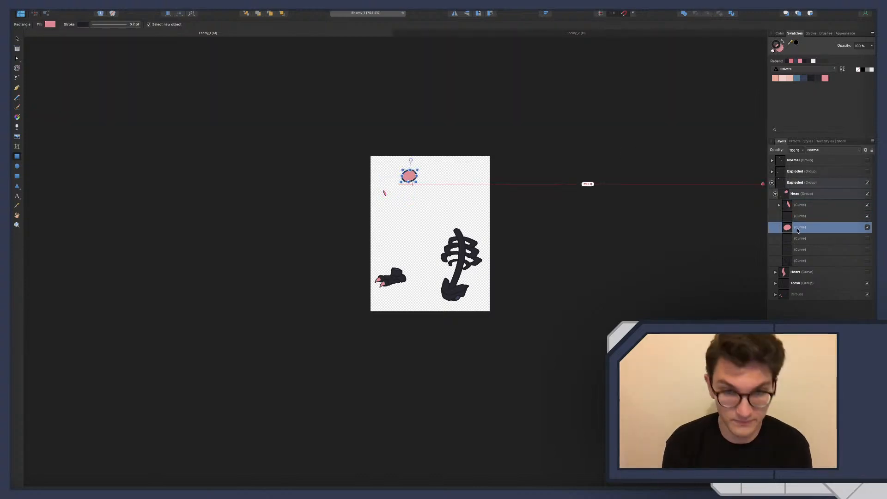
{"action": "left_click_drag", "start_coordinate": [803, 230], "coordinate": [801, 217]}
{"action": "left_click", "coordinate": [810, 230]}
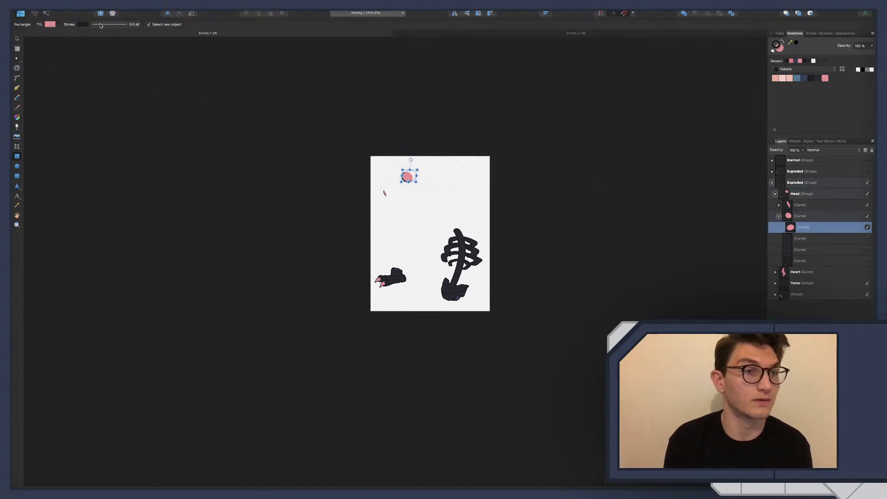
{"action": "left_click", "coordinate": [101, 25]}
{"action": "left_click", "coordinate": [93, 35]}
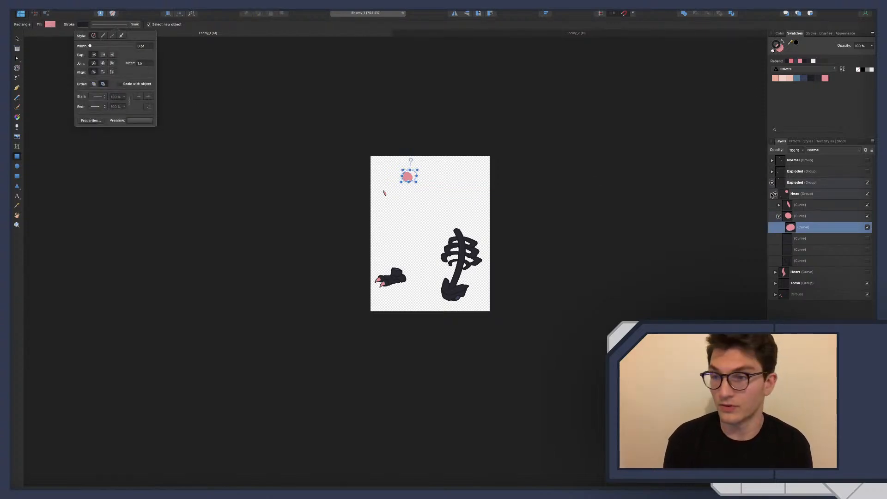
Set the stroke style of the pink curve nested in the nostril to none, and collapse the nostril and eye curve layers
{"action": "left_click", "coordinate": [801, 205]}
{"action": "left_click", "coordinate": [779, 204]}
{"action": "left_click", "coordinate": [801, 217]}
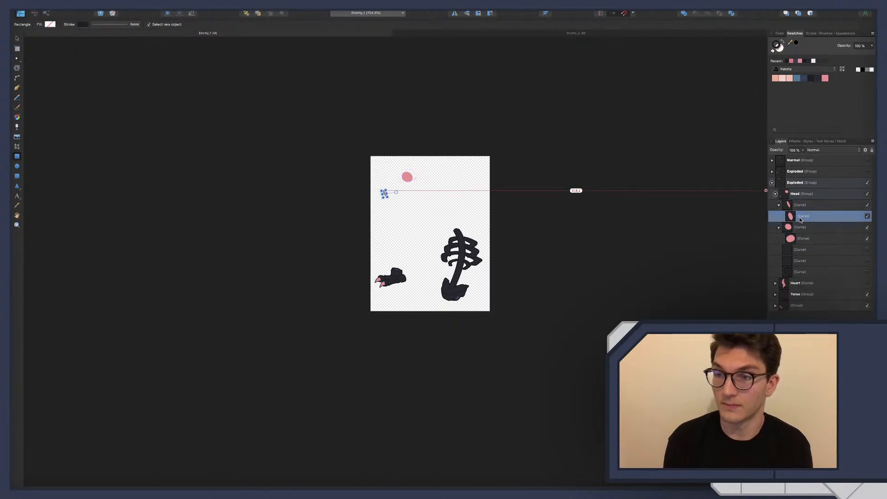
{"action": "left_click", "coordinate": [125, 25]}
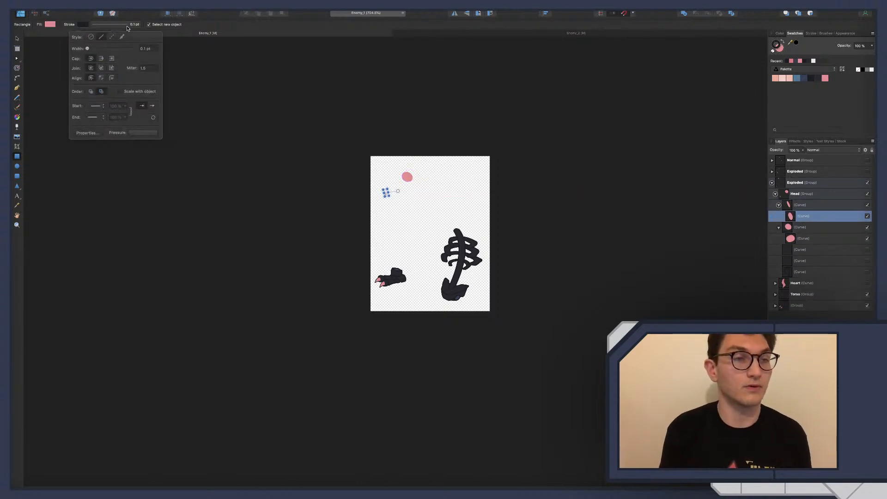
{"action": "left_click", "coordinate": [93, 35]}
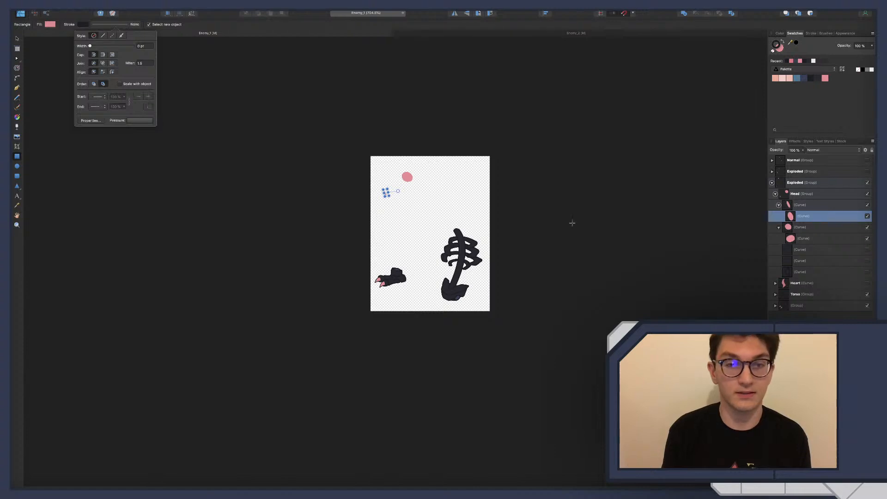
{"action": "key", "text": "Escape"}
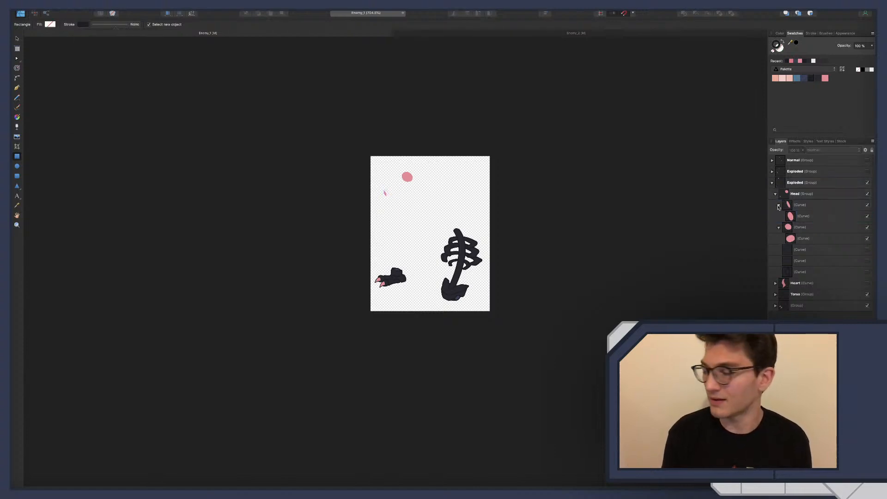
{"action": "left_click", "coordinate": [779, 205]}
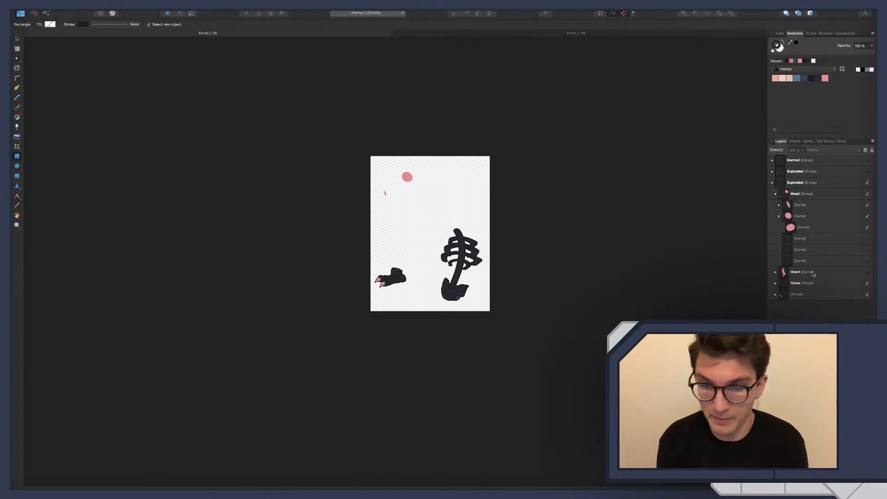
{"action": "left_click", "coordinate": [778, 216]}
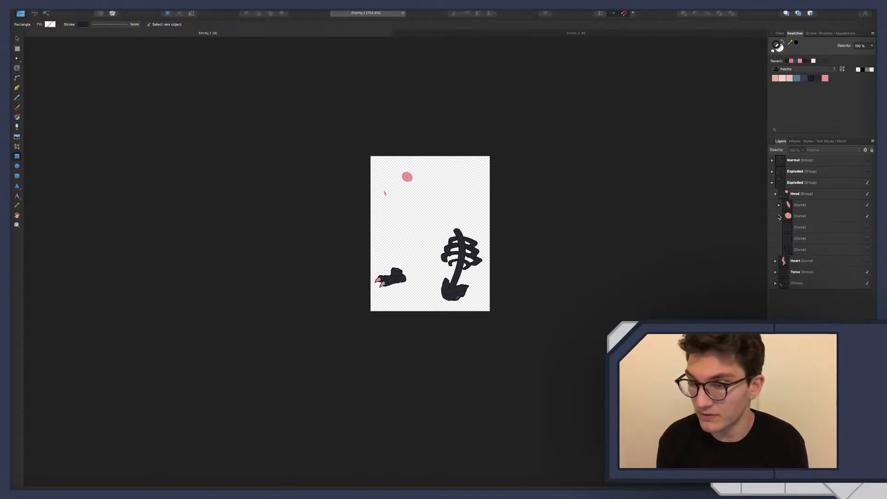
Hide the Torso group inside the lower Exploded group
{"action": "left_click", "coordinate": [775, 273]}
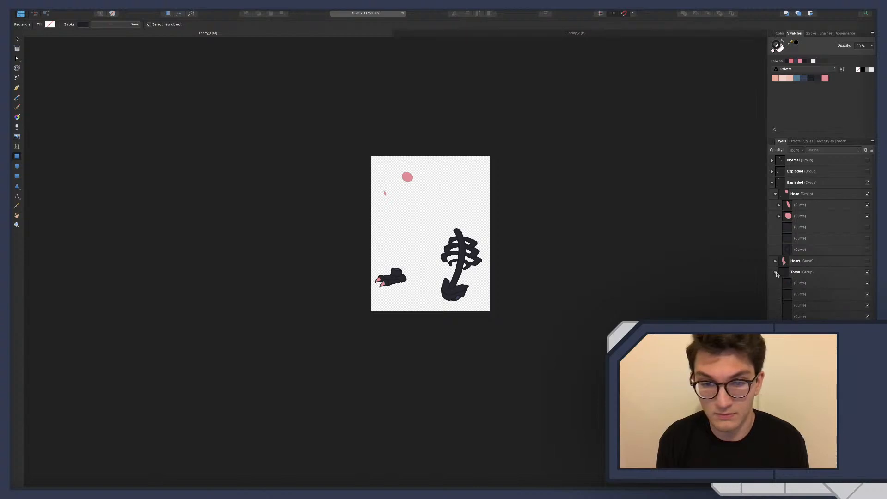
{"action": "left_click", "coordinate": [775, 273]}
{"action": "left_click", "coordinate": [867, 272]}
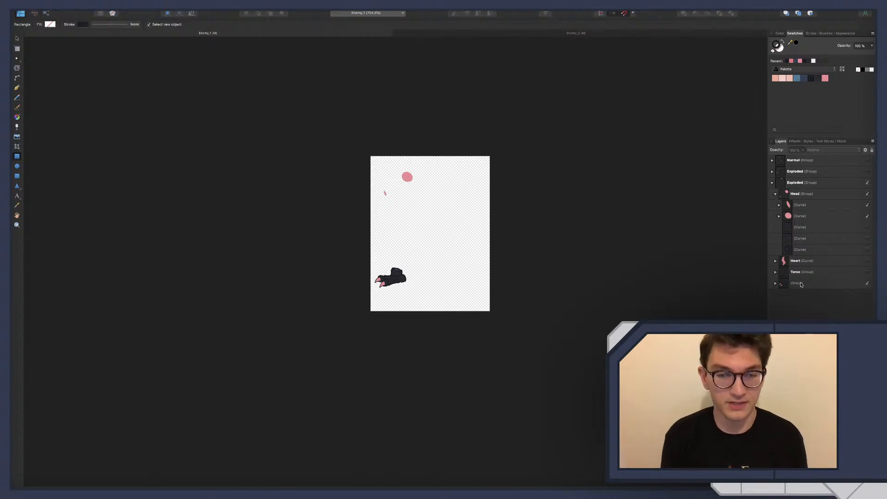
Hide the nested group and the dark curves in the unnamed foot group, keeping only the two pink claws
{"action": "left_click", "coordinate": [776, 283]}
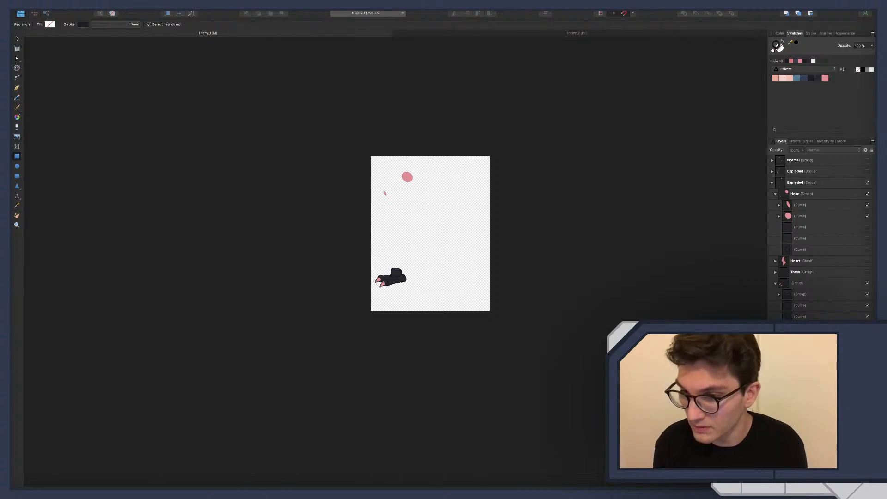
{"action": "left_click", "coordinate": [867, 295]}
{"action": "left_click", "coordinate": [867, 306]}
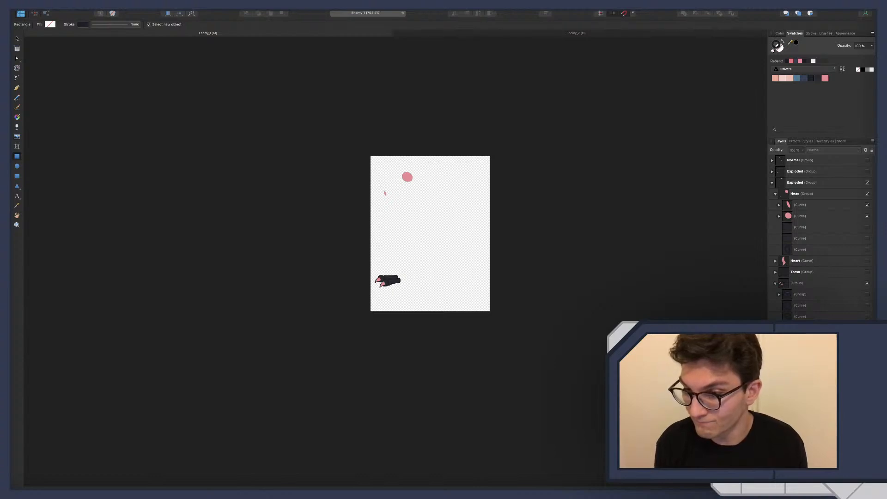
{"action": "left_click", "coordinate": [867, 327]}
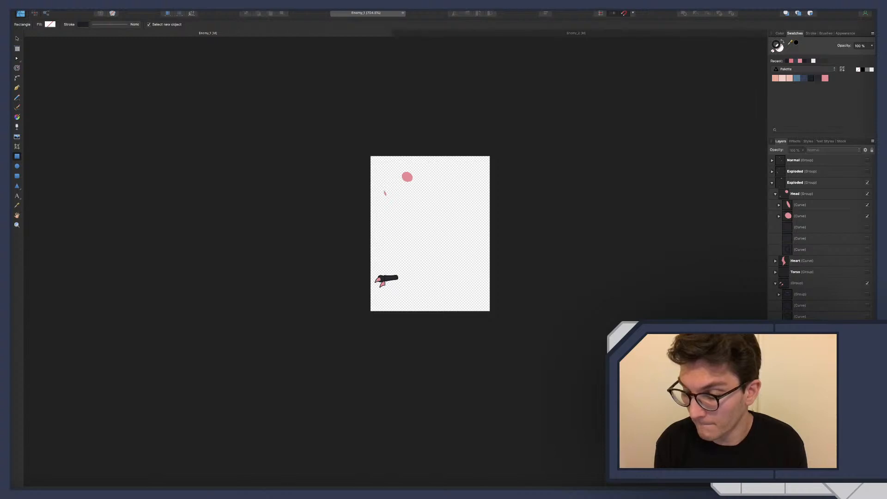
{"action": "left_click", "coordinate": [868, 338]}
{"action": "left_click", "coordinate": [867, 349]}
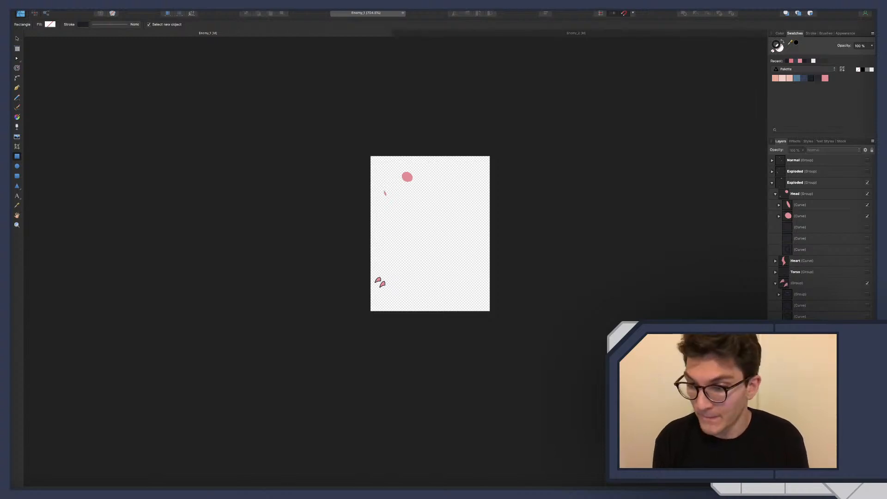
Set the stroke style of the two pink claw curves to none, and collapse the foot group
{"action": "left_click", "coordinate": [802, 361]}
{"action": "left_click", "coordinate": [801, 350]}
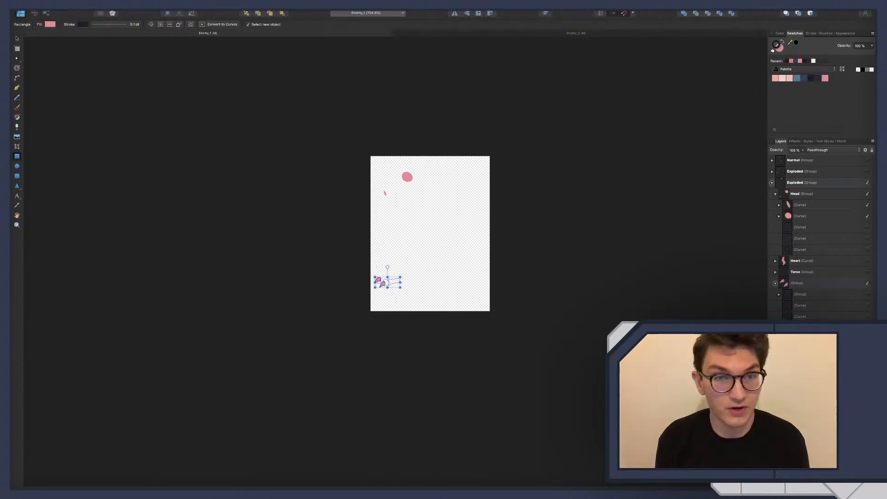
{"action": "left_click", "coordinate": [115, 26]}
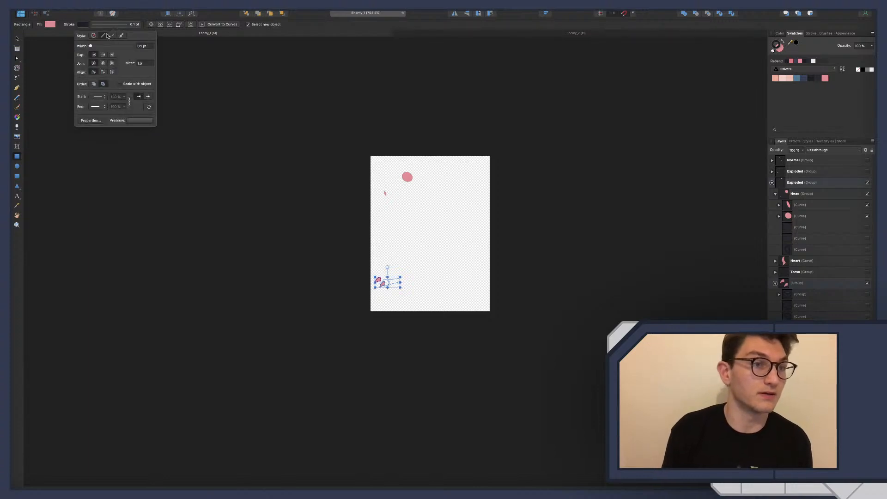
{"action": "left_click", "coordinate": [94, 36]}
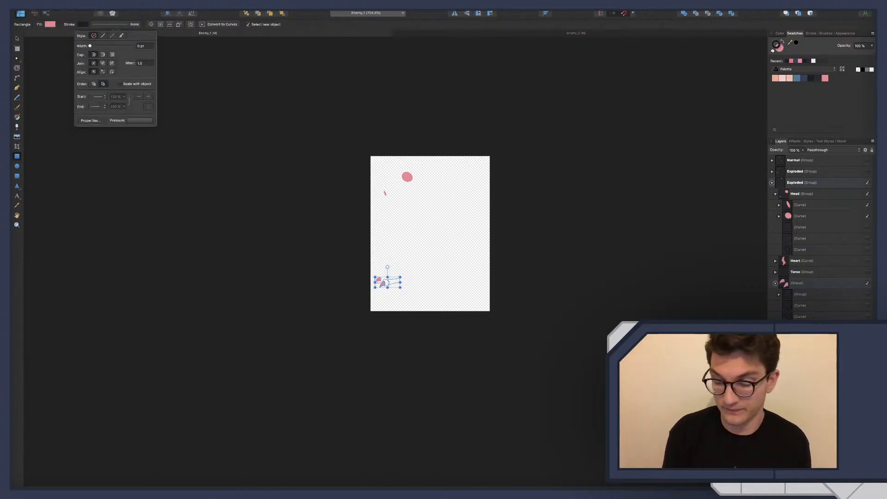
{"action": "left_click", "coordinate": [277, 185]}
{"action": "left_click", "coordinate": [775, 284]}
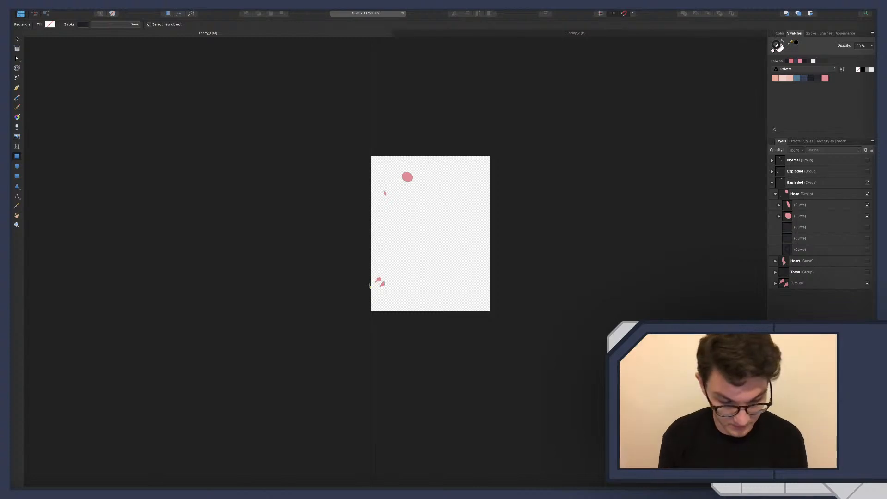
Export the lights-only artwork to the Enemies folder under the name Enemy_1_lights
{"action": "key", "text": "super+alt+shift+s"}
{"action": "left_click", "coordinate": [527, 228]}
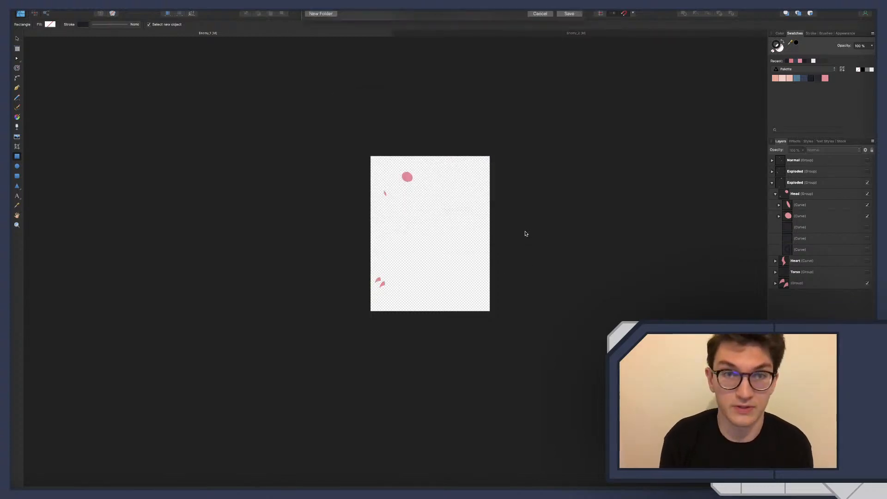
{"action": "left_click", "coordinate": [442, 16]}
{"action": "type", "text": "_1_"}
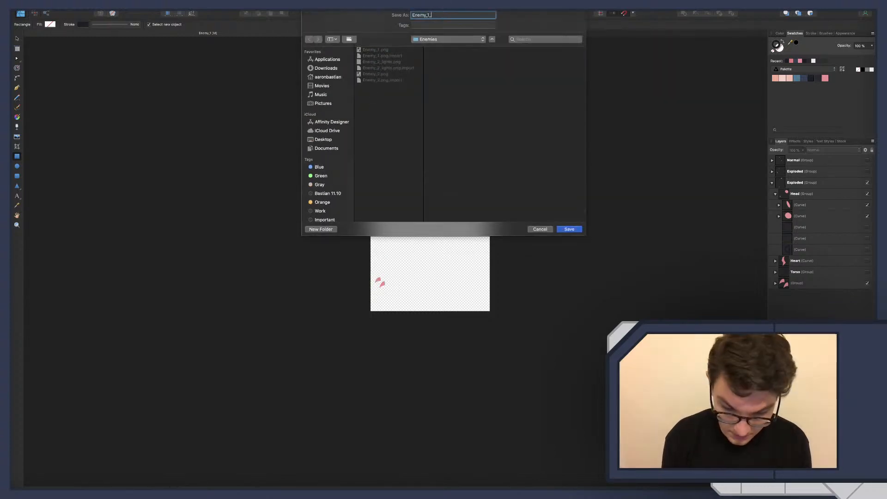
{"action": "type", "text": "lights"}
{"action": "key", "text": "Return"}
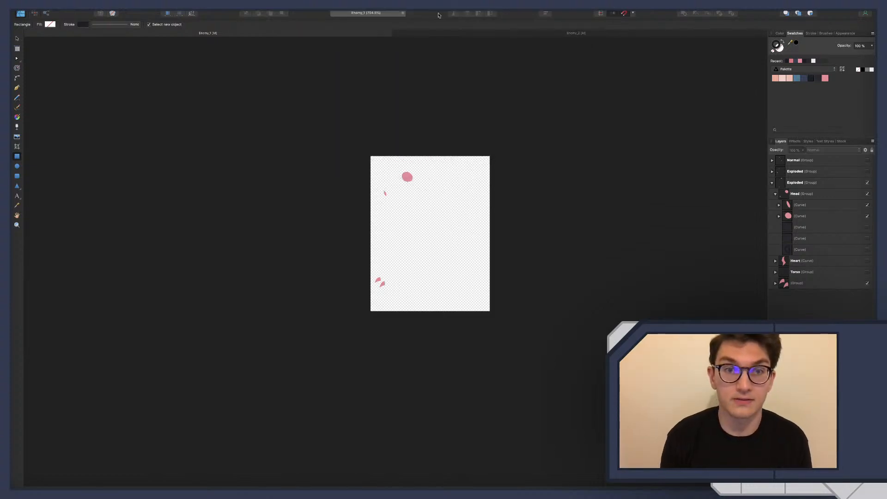
Switch to Godot, stop the AnimationPlayer's walk animation and set its playhead to the keyframes at 0.25 s
{"action": "key", "text": "ctrl+Left"}
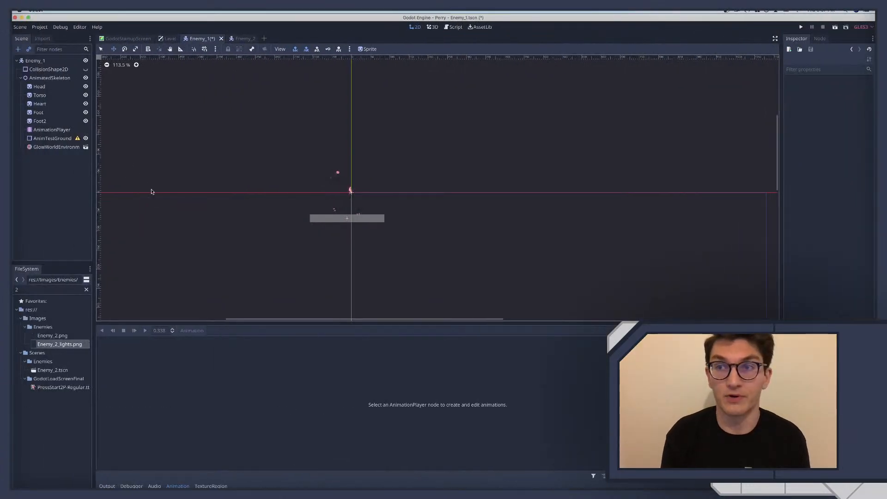
{"action": "left_click", "coordinate": [39, 96]}
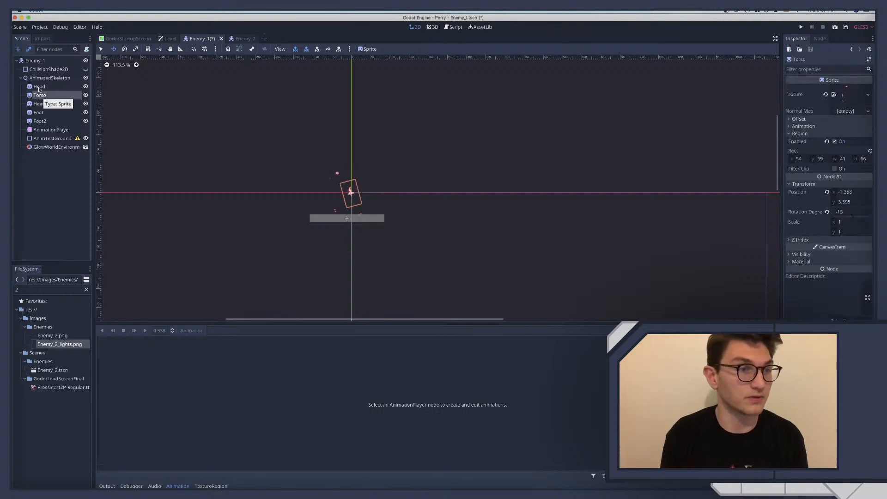
{"action": "left_click", "coordinate": [38, 88]}
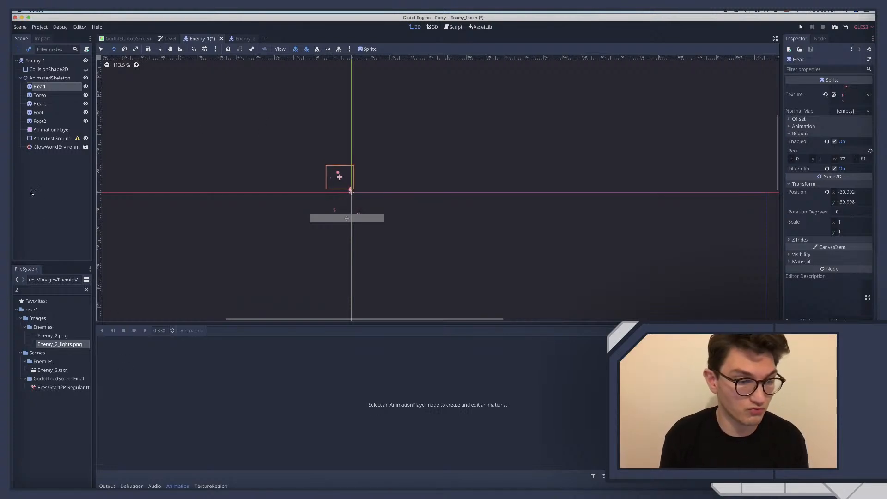
{"action": "left_click", "coordinate": [51, 129]}
{"action": "left_click", "coordinate": [124, 330]}
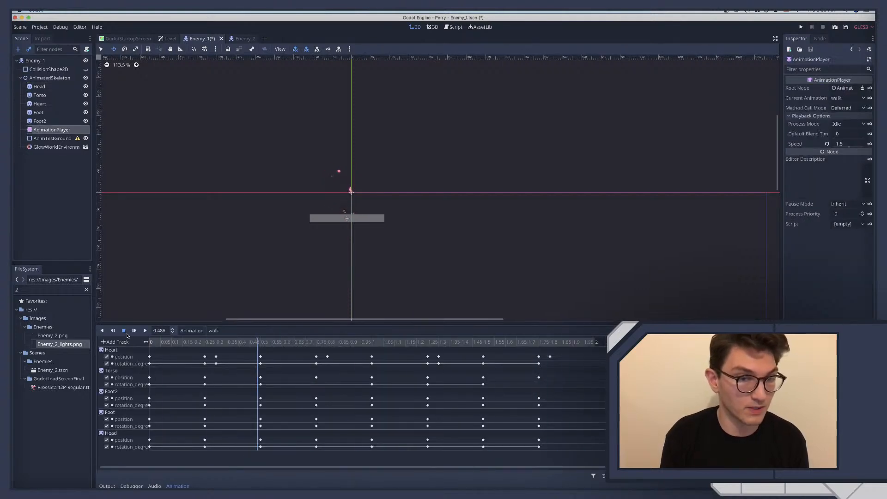
{"action": "left_click", "coordinate": [204, 344]}
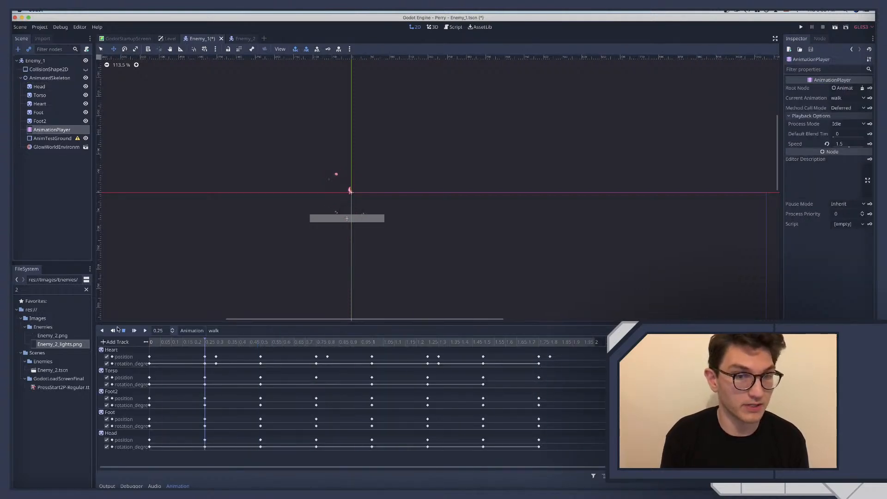
Duplicate the Head sprite and make the copy a child of Head
{"action": "left_click", "coordinate": [45, 86]}
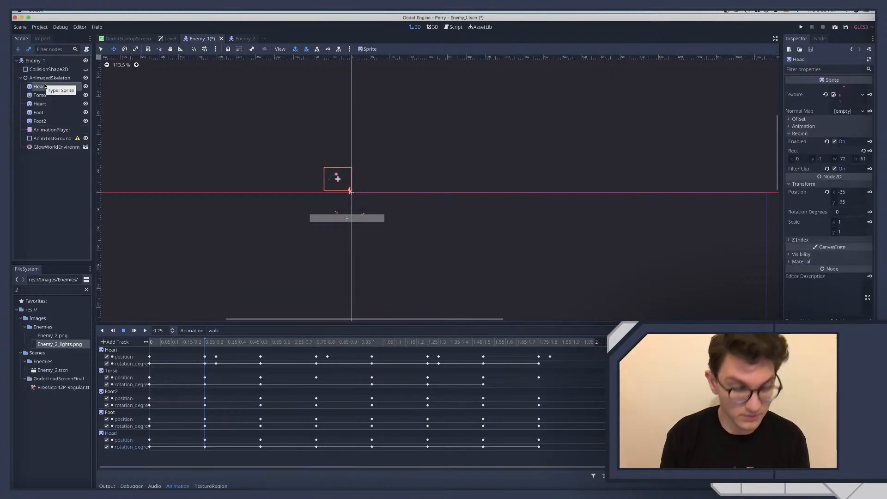
{"action": "key", "text": "super+d"}
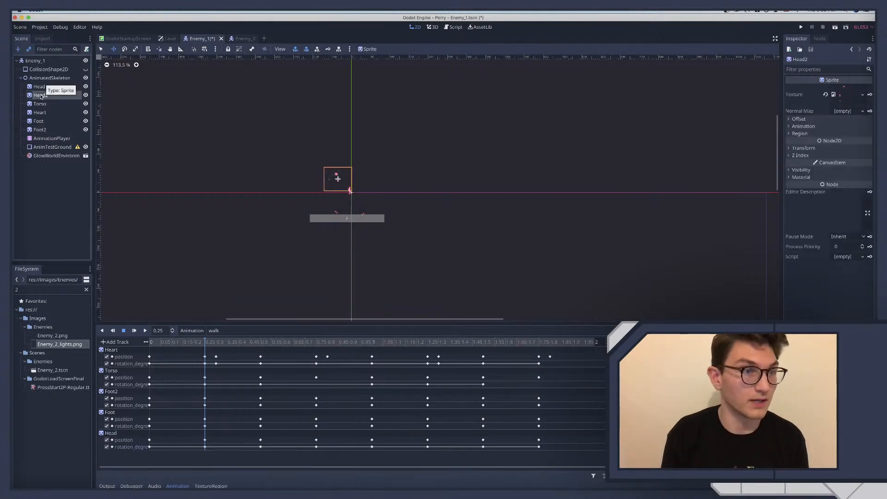
{"action": "left_click_drag", "start_coordinate": [42, 94], "coordinate": [39, 87]}
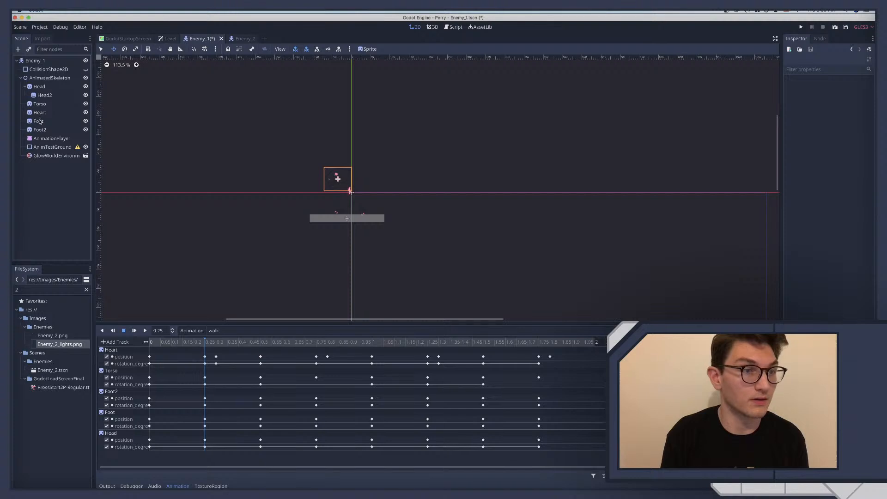
Duplicate the Foot and Foot2 sprites and nest each copy under its original
{"action": "left_click", "coordinate": [40, 121]}
{"action": "key", "text": "super+d"}
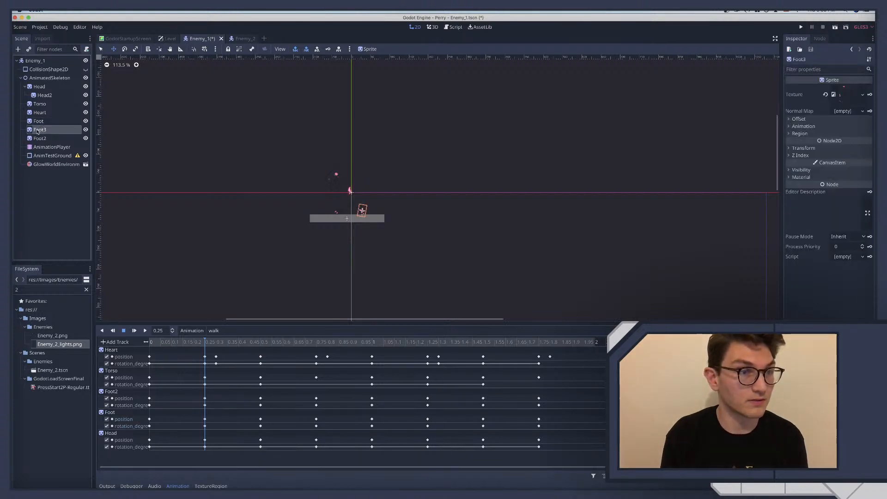
{"action": "mouse_move", "coordinate": [38, 131]}
{"action": "left_mouse_down"}
{"action": "mouse_move", "coordinate": [39, 122]}
{"action": "mouse_move", "coordinate": [40, 139]}
{"action": "left_mouse_up"}
{"action": "left_click", "coordinate": [39, 138]}
{"action": "key", "text": "super+d"}
Rename the copies nested under Foot2 and Foot to Foot_lights
{"action": "left_click", "coordinate": [45, 147]}
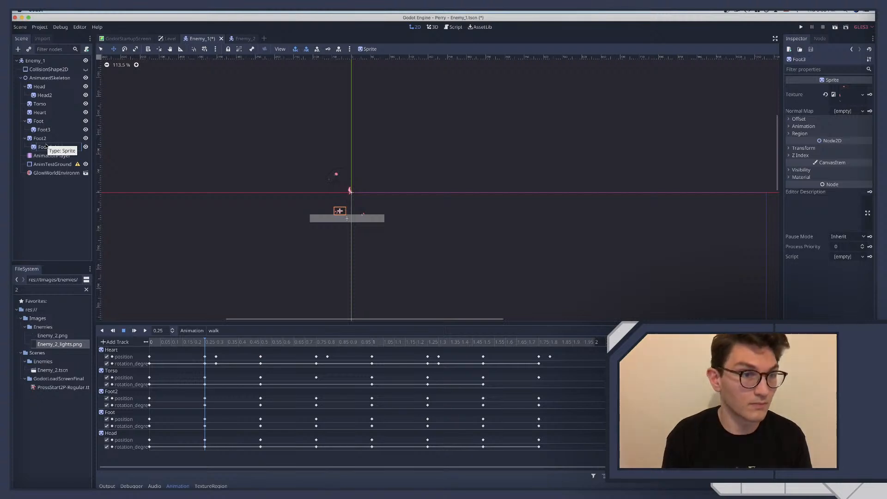
{"action": "key", "text": "Return"}
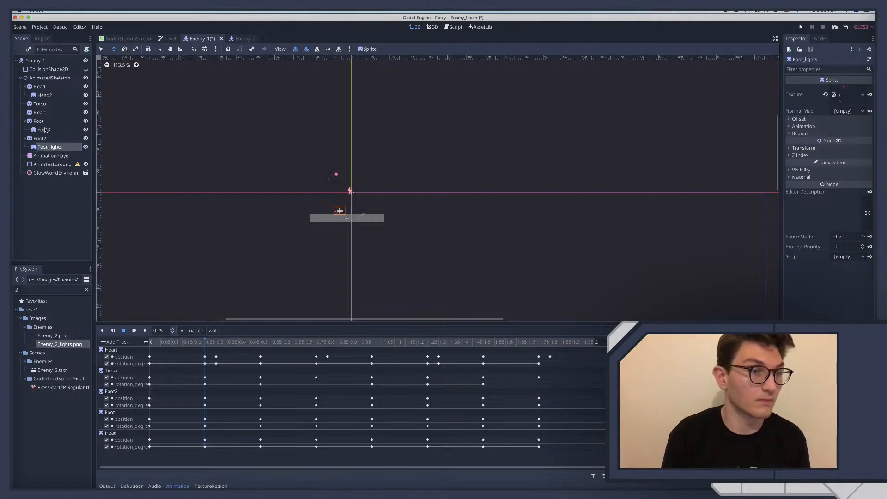
{"action": "left_click", "coordinate": [45, 130]}
{"action": "left_click", "coordinate": [45, 130]}
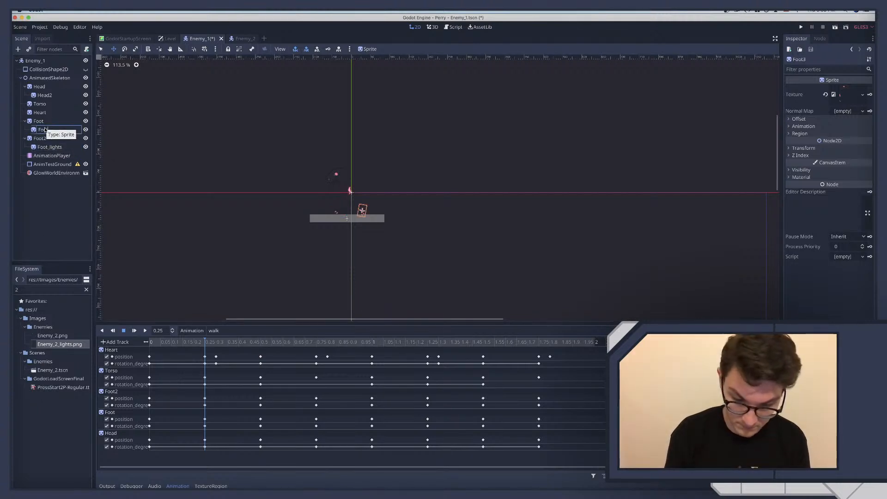
{"action": "type", "text": "Foot_lights"}
{"action": "key", "text": "Return"}
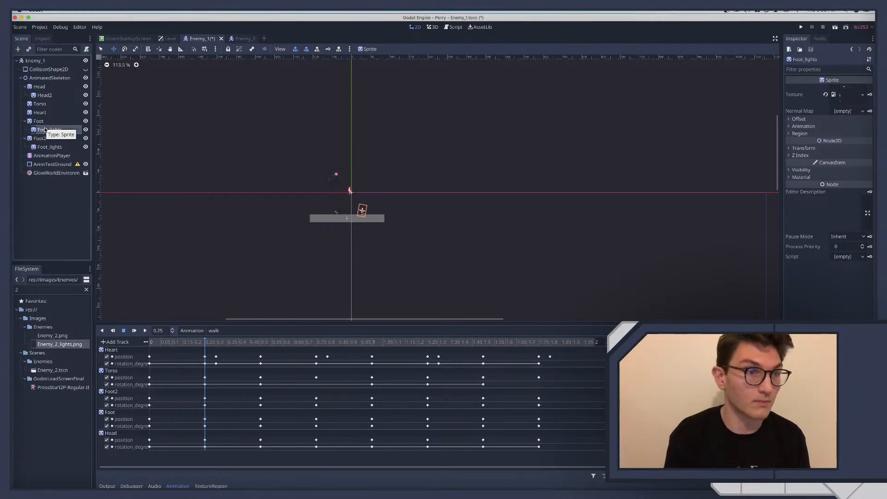
Rename the sprite nested under Head to Head_lights
{"action": "left_click", "coordinate": [46, 96]}
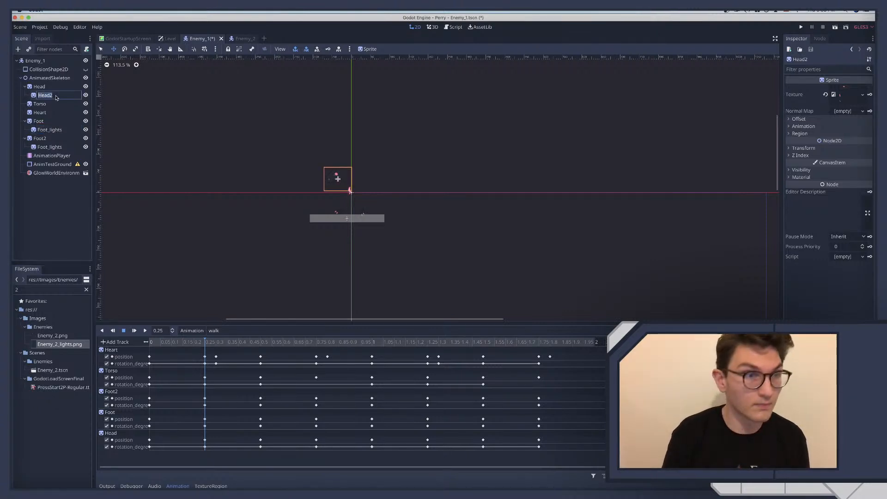
{"action": "left_click", "coordinate": [45, 95]}
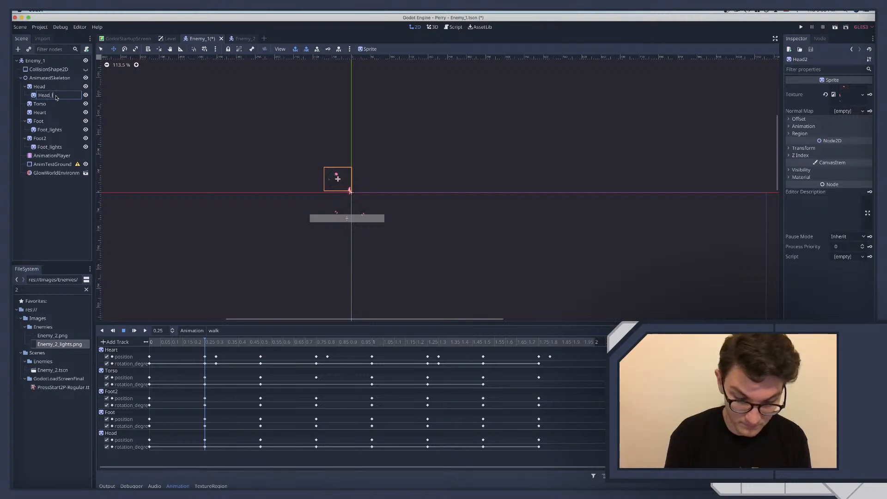
{"action": "type", "text": "_lights"}
{"action": "key", "text": "Return"}
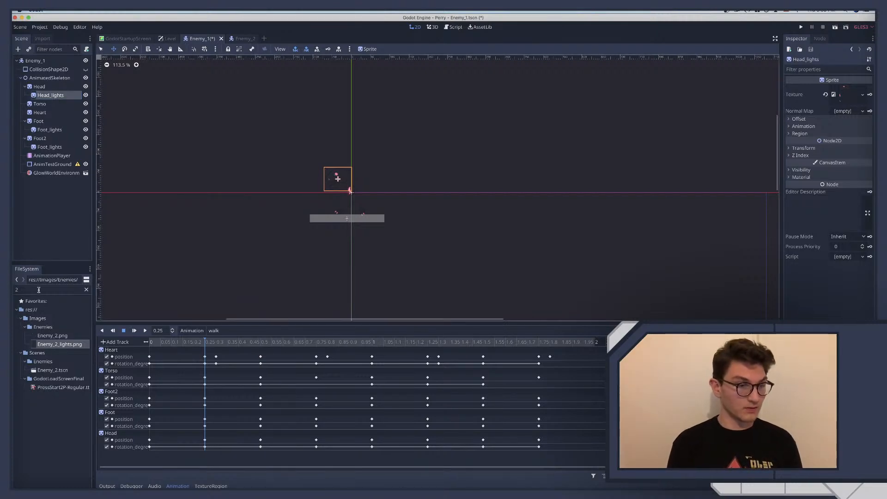
Filter the project files by "_1" and assign Enemy_1_lights.png as the texture of Head_lights
{"action": "key", "text": "BackSpace"}
{"action": "type", "text": "_1"}
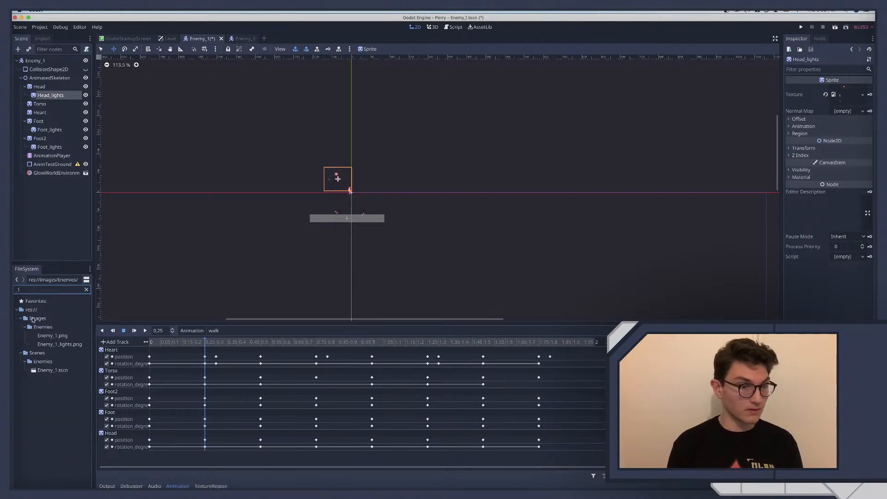
{"action": "left_click", "coordinate": [56, 344]}
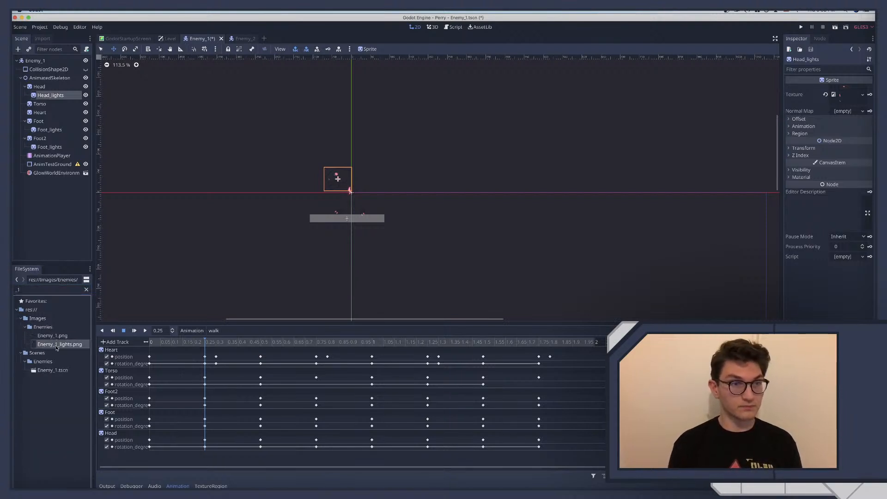
{"action": "left_click_drag", "start_coordinate": [56, 344], "coordinate": [844, 96]}
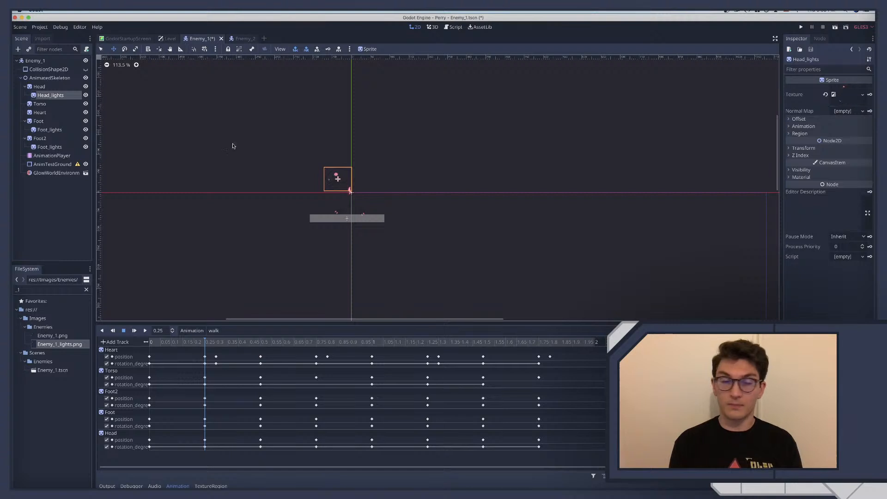
Assign Enemy_1_lights.png as the texture of both Foot_lights sprites
{"action": "left_click", "coordinate": [47, 130]}
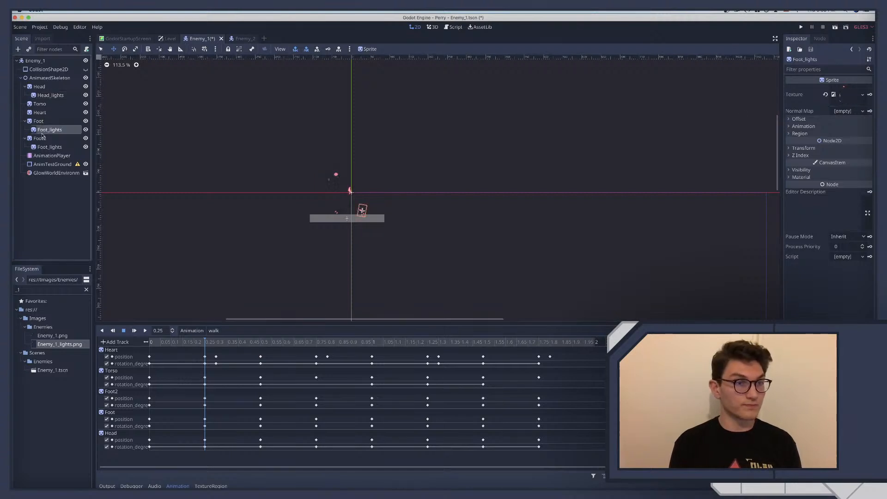
{"action": "left_click_drag", "start_coordinate": [46, 344], "coordinate": [842, 101]}
{"action": "left_click", "coordinate": [46, 147]}
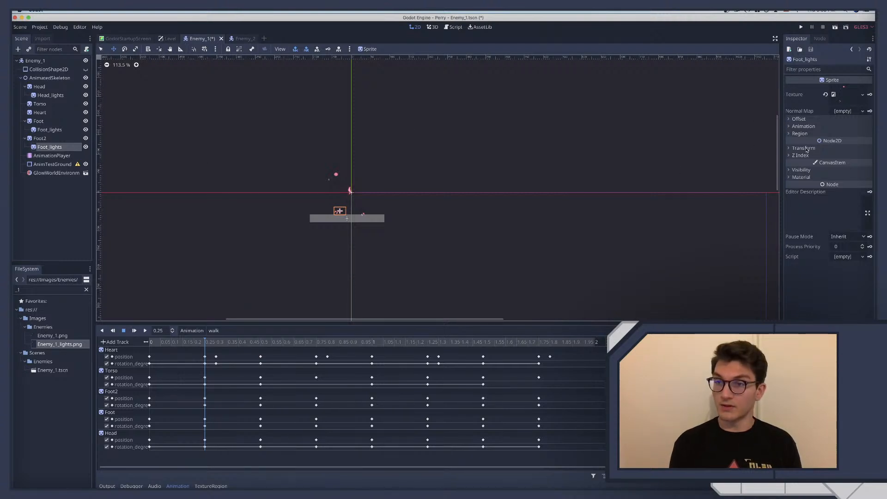
Switch the Modulate colour of the Foot_lights sprite under Foot2 to raw values and set red, green and blue to 1.6
{"action": "left_click", "coordinate": [801, 170]}
{"action": "left_click", "coordinate": [834, 188]}
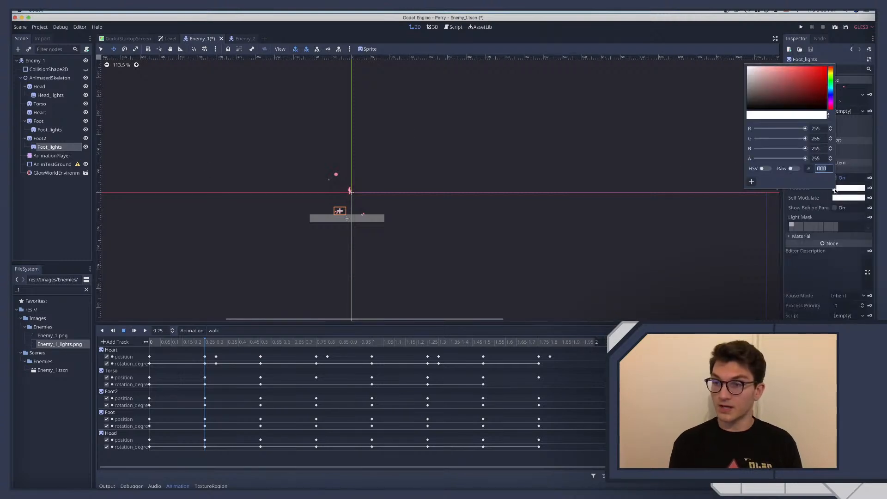
{"action": "left_click", "coordinate": [793, 169]}
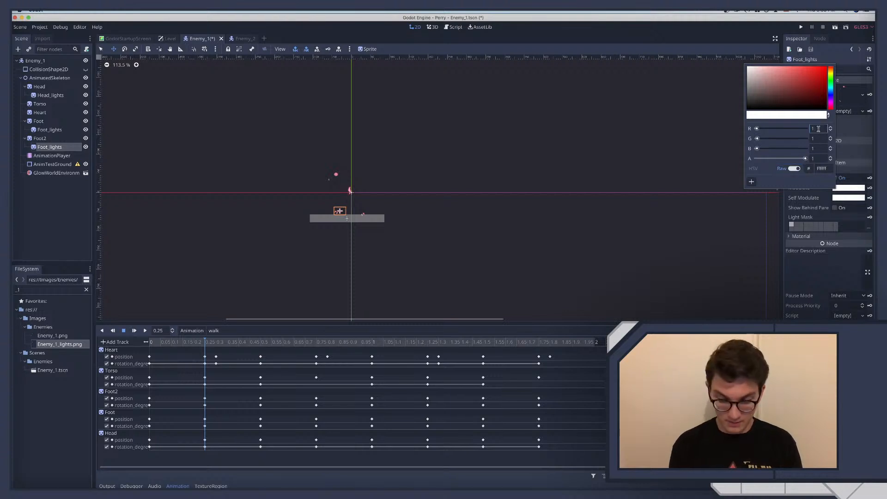
{"action": "key", "text": "Tab"}
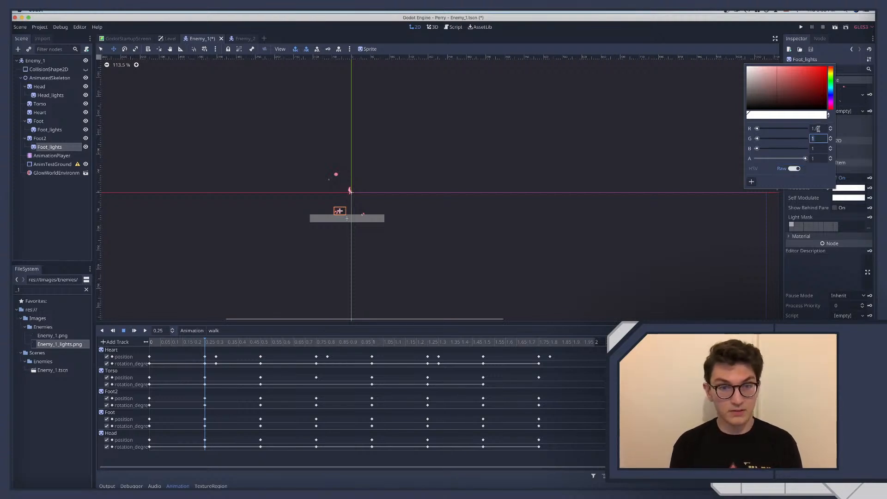
{"action": "type", "text": "1.6"}
{"action": "key", "text": "Tab"}
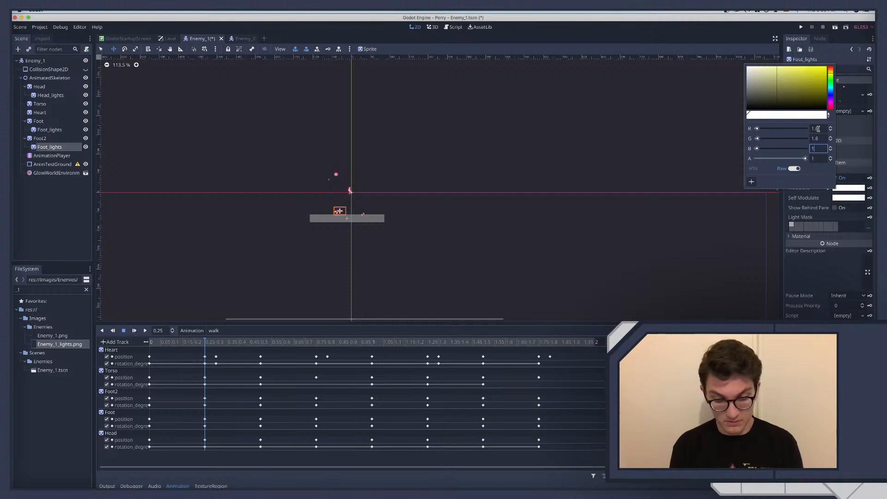
{"action": "type", "text": "1.6"}
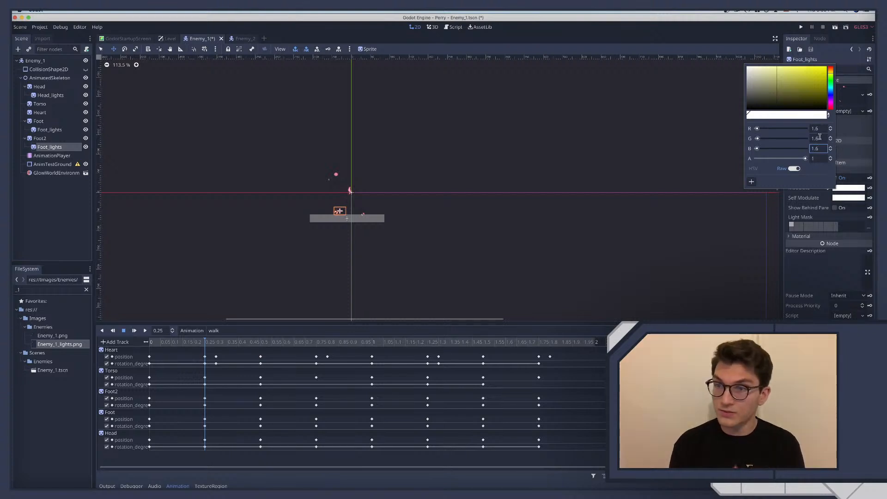
Set the raw green value of the Foot2 lights sprite's Modulate to 1.5
{"action": "left_click", "coordinate": [826, 138]}
{"action": "key", "text": "BackSpace"}
{"action": "type", "text": "5"}
{"action": "key", "text": "Return"}
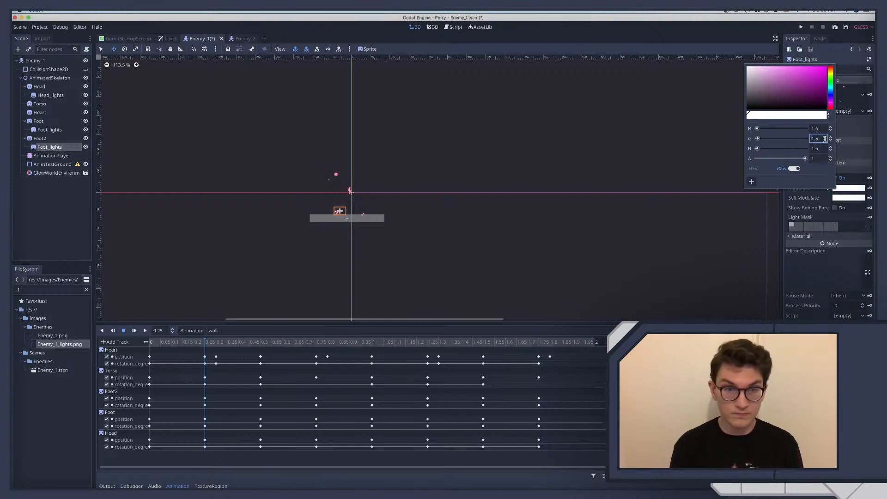
{"action": "left_click", "coordinate": [348, 190]}
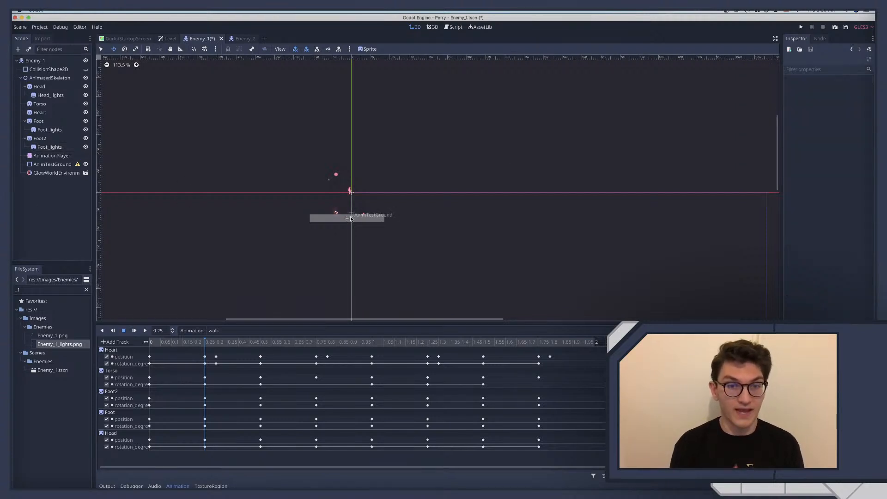
Try to reuse the glowing Foot_lights sprite by duplicating it under Foot2 and moving the copy under Foot, and undo the move
{"action": "left_click", "coordinate": [49, 147]}
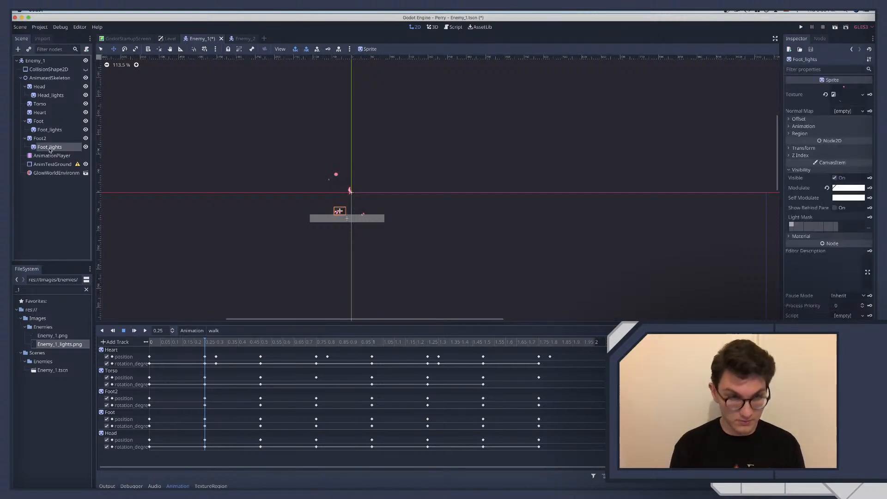
{"action": "key", "text": "super+d"}
{"action": "left_click_drag", "start_coordinate": [49, 156], "coordinate": [42, 123]}
{"action": "key", "text": "super+z"}
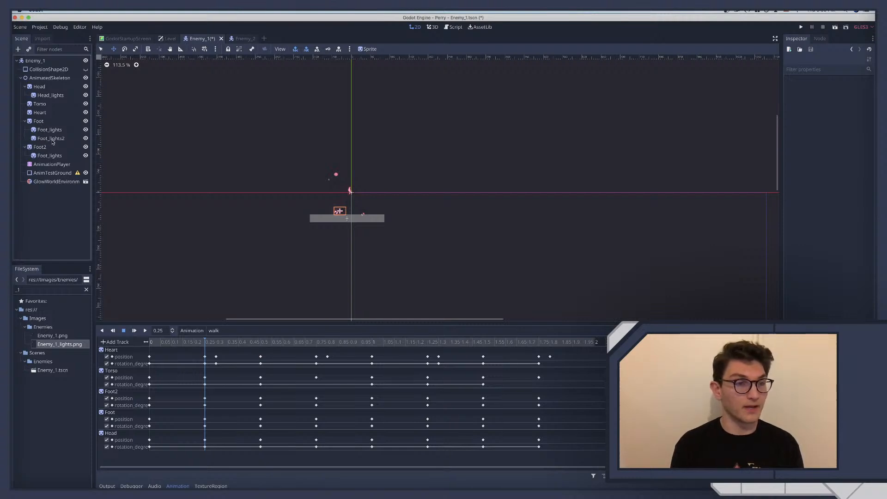
{"action": "key", "text": "super+z"}
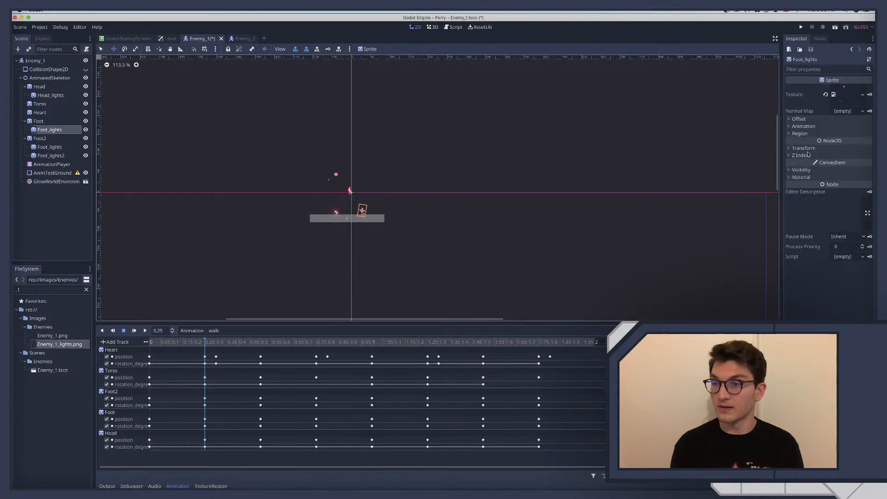
Set the Foot_lights sprite under Foot to raw Modulate values R 1.6, G 1.5, B 1.6 and save the scene
{"action": "left_click", "coordinate": [800, 171]}
{"action": "left_click", "coordinate": [844, 189]}
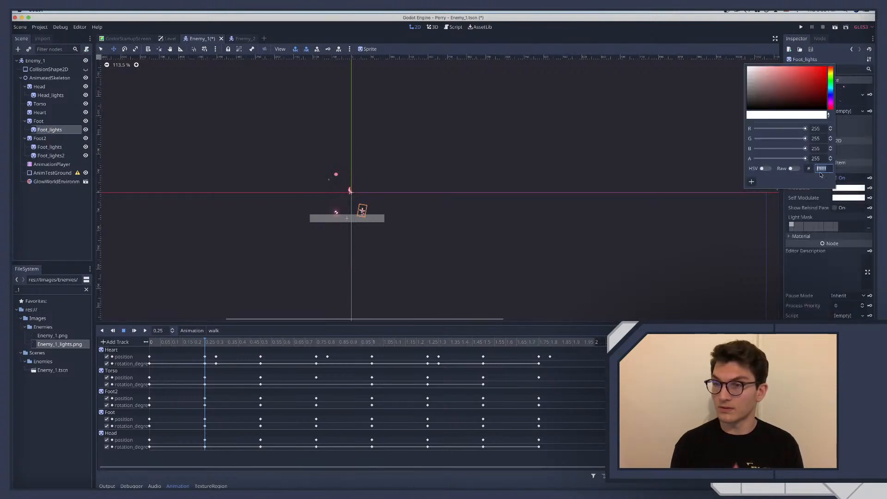
{"action": "left_click", "coordinate": [792, 169]}
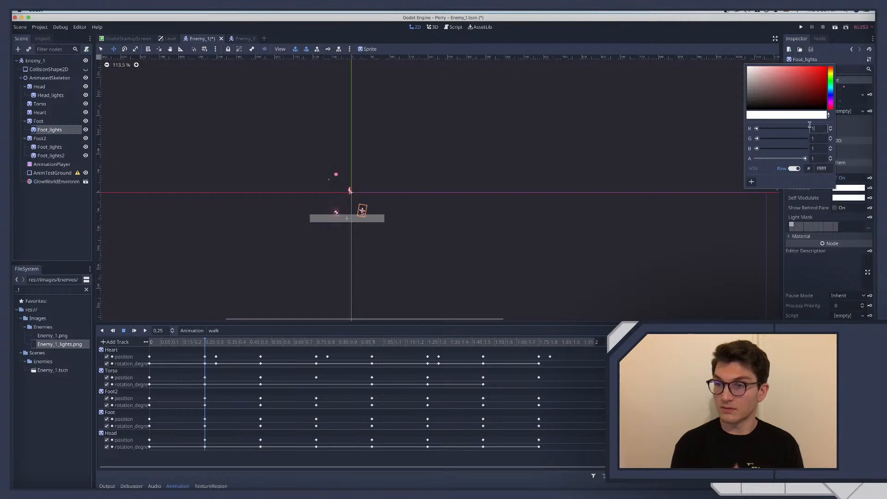
{"action": "type", "text": ".6"}
{"action": "key", "text": "Tab"}
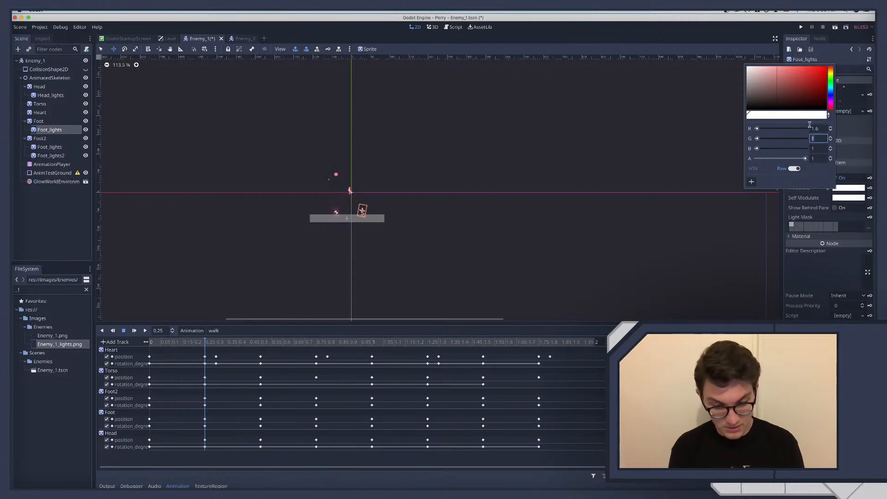
{"action": "type", "text": "1.5"}
{"action": "key", "text": "Tab"}
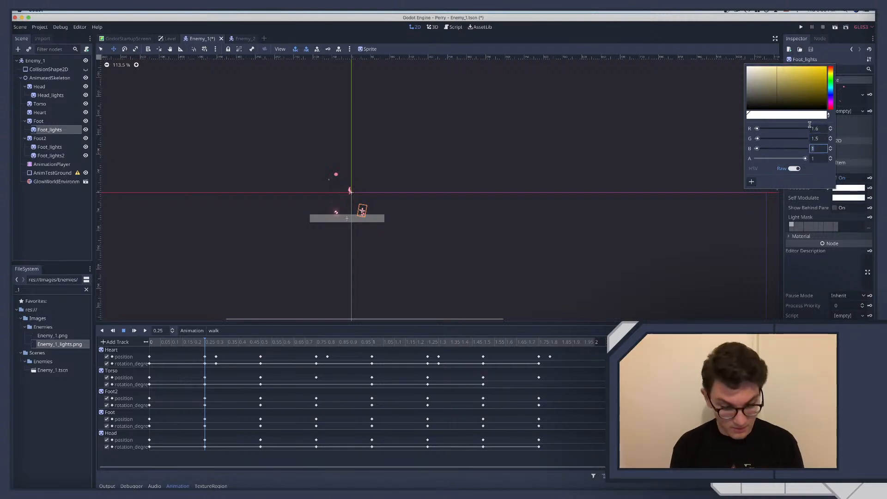
{"action": "type", "text": "1.6"}
{"action": "key", "text": "Return"}
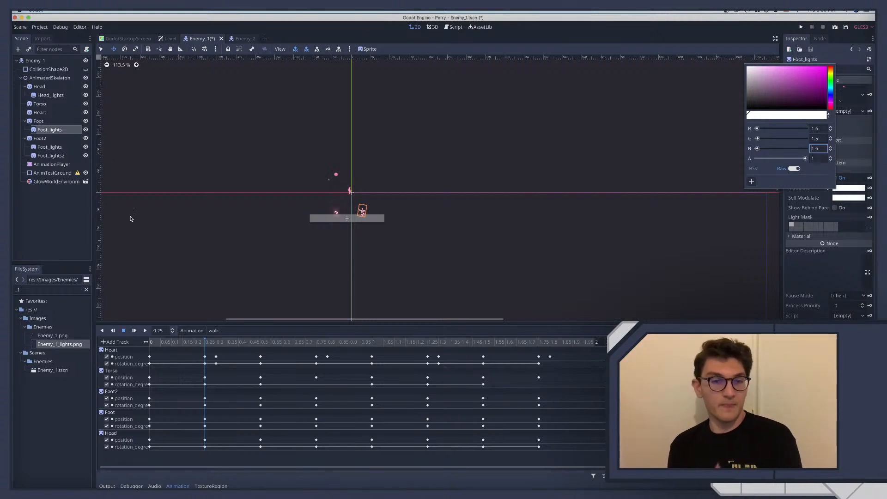
{"action": "left_click", "coordinate": [44, 229]}
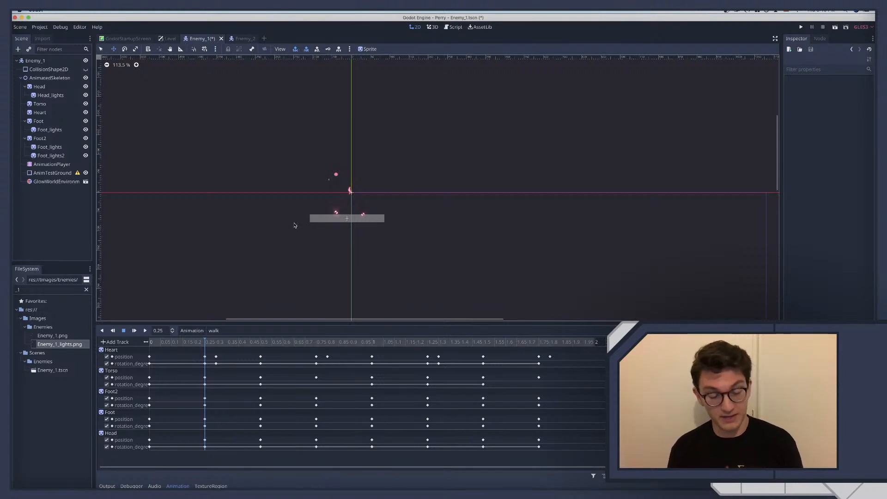
{"action": "key", "text": "super+s"}
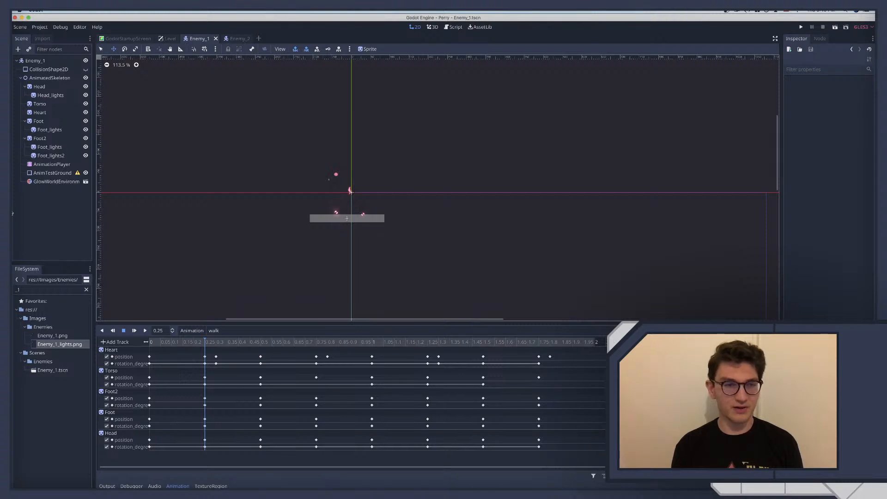
Delete the duplicate Foot_lights2 sprite nested under Foot2
{"action": "left_click", "coordinate": [56, 156]}
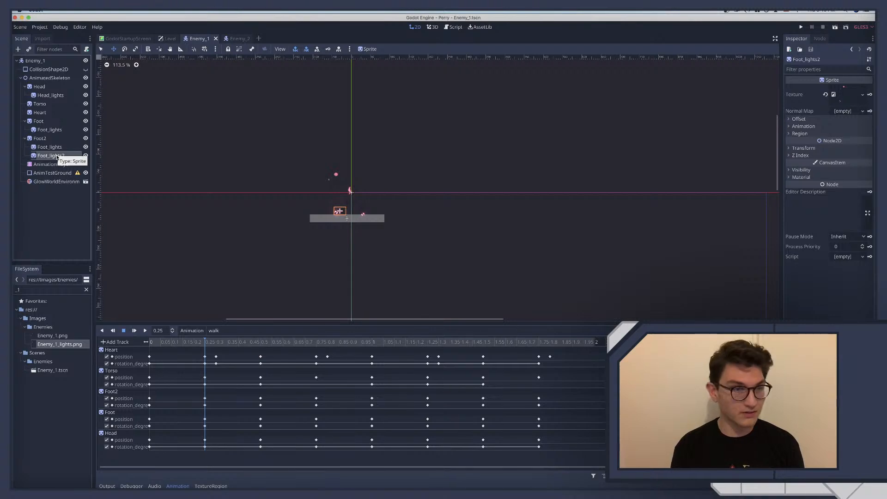
{"action": "key", "text": "Delete"}
{"action": "key", "text": "Return"}
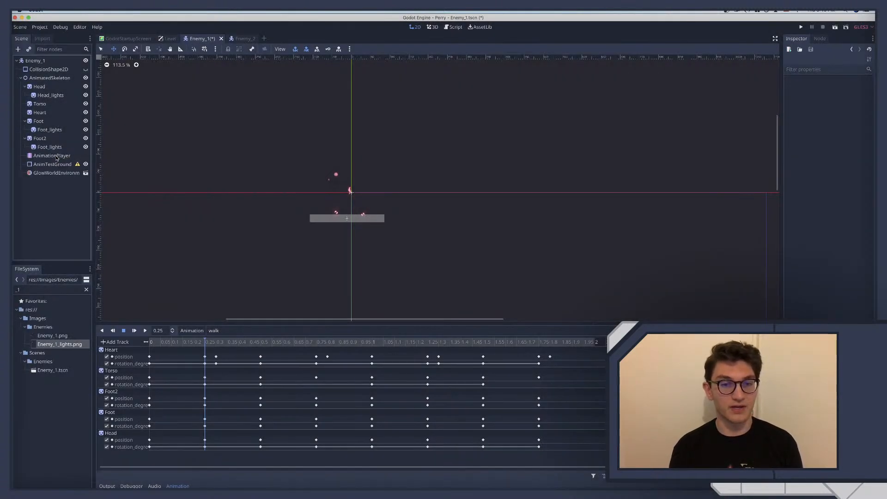
Set the Heart sprite's raw Modulate values to R 1.5, G 1.4 and B 1.5
{"action": "left_click", "coordinate": [350, 190]}
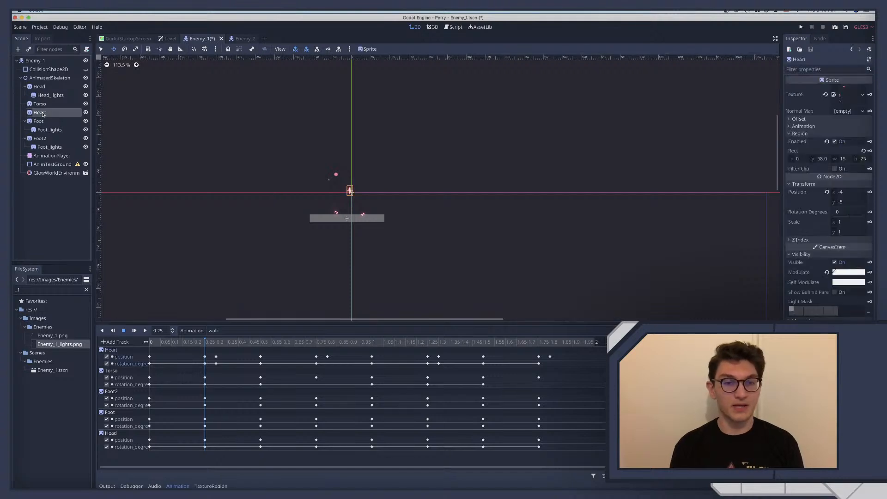
{"action": "left_click", "coordinate": [836, 272]}
{"action": "left_click", "coordinate": [823, 253]}
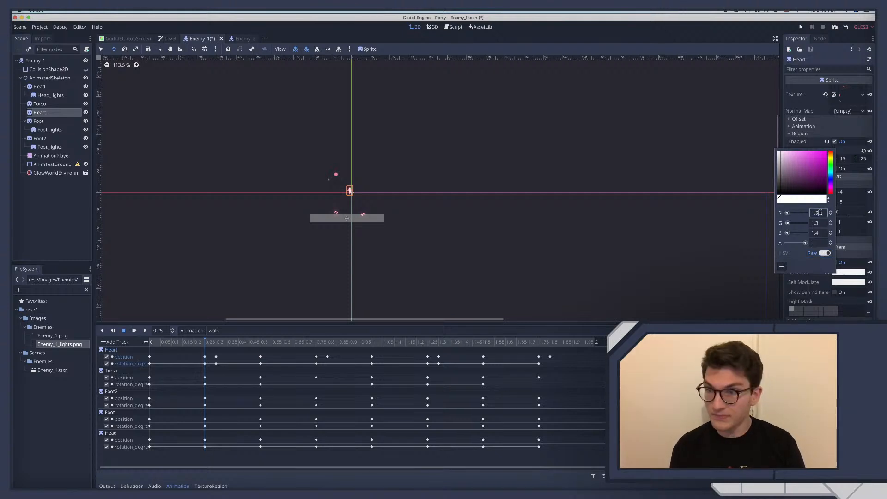
{"action": "key", "text": "Tab"}
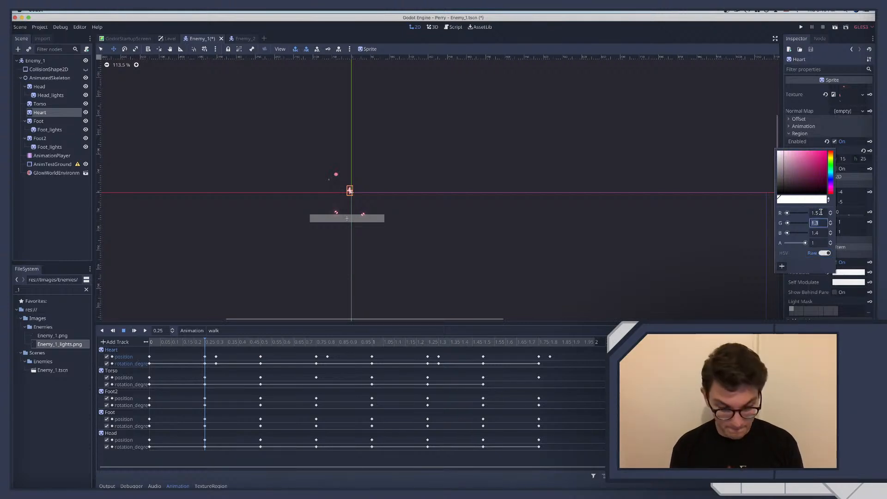
{"action": "type", "text": "1.4"}
{"action": "key", "text": "Tab"}
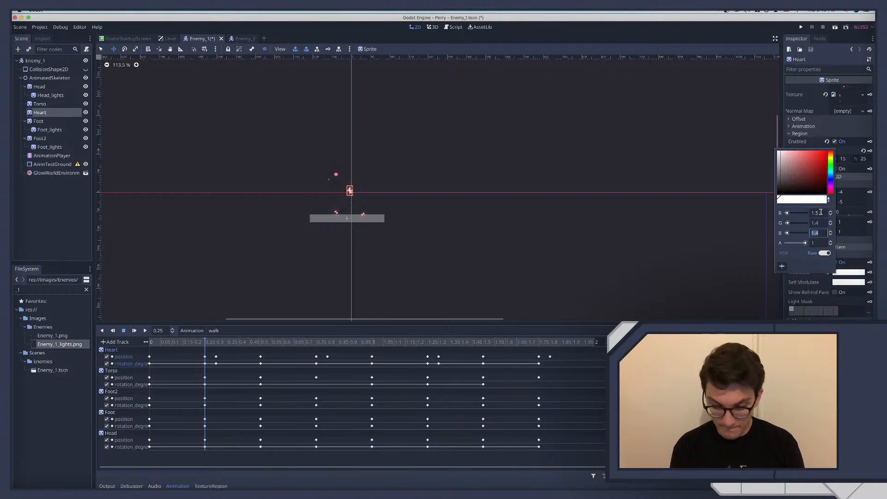
{"action": "type", "text": "1.5"}
{"action": "key", "text": "Return"}
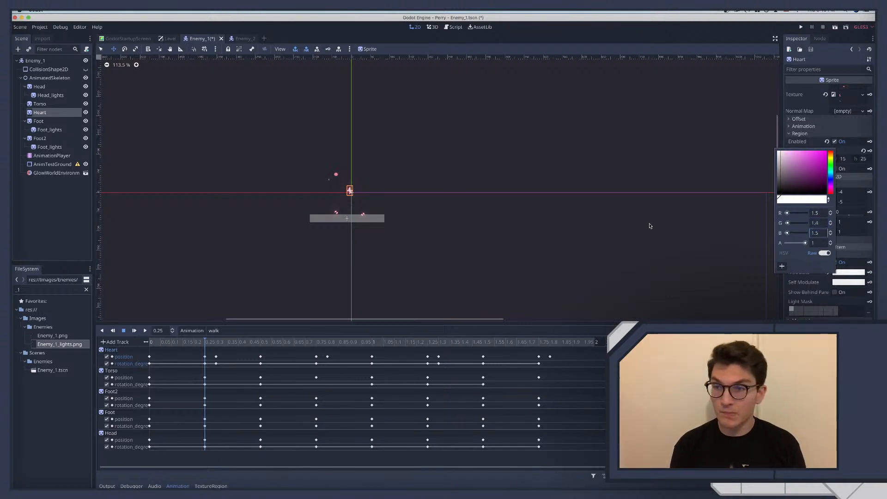
{"action": "left_click", "coordinate": [33, 185]}
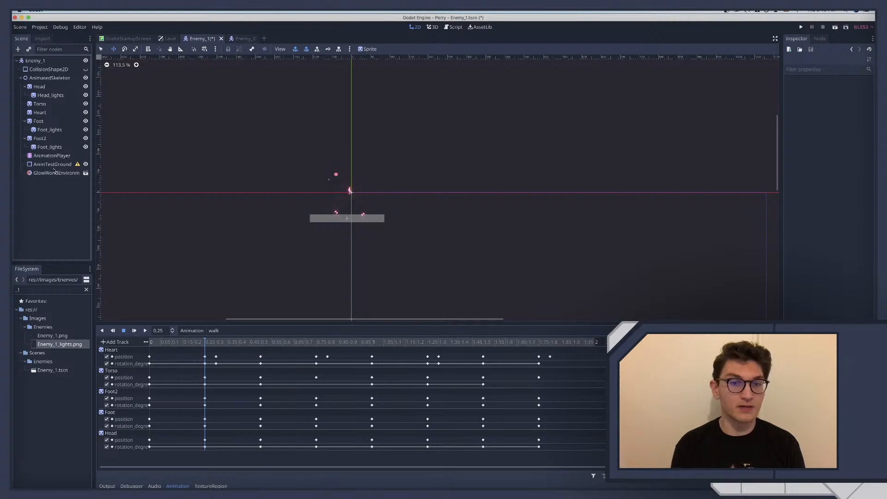
Switch the Modulate colour of Head_lights to raw values and set it to R 1.5, G 1.4 and B 1.5
{"action": "left_click", "coordinate": [50, 95]}
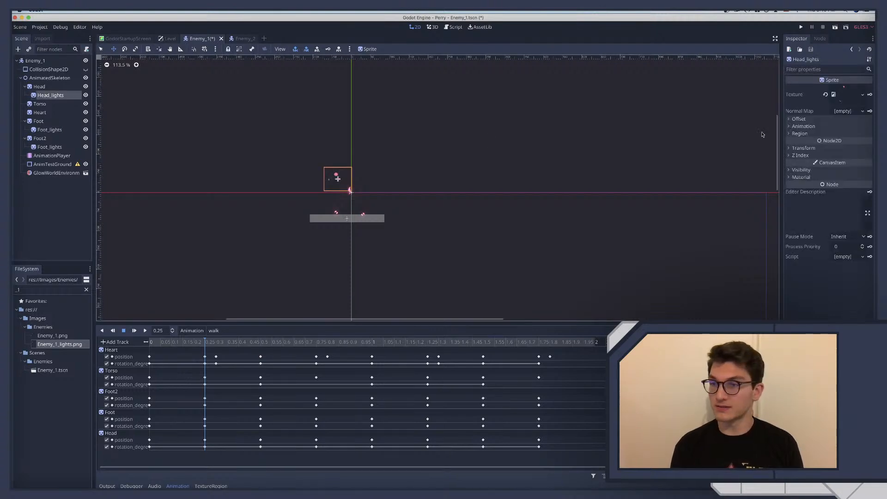
{"action": "left_click", "coordinate": [801, 169]}
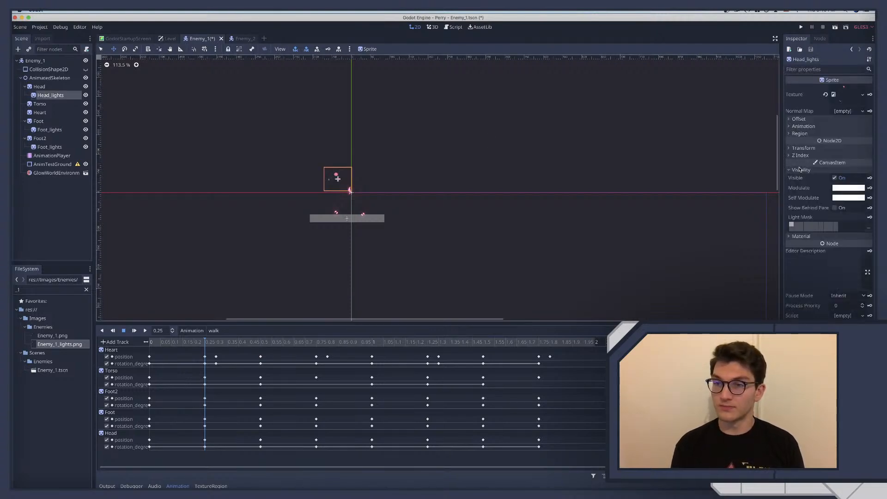
{"action": "left_click", "coordinate": [836, 190]}
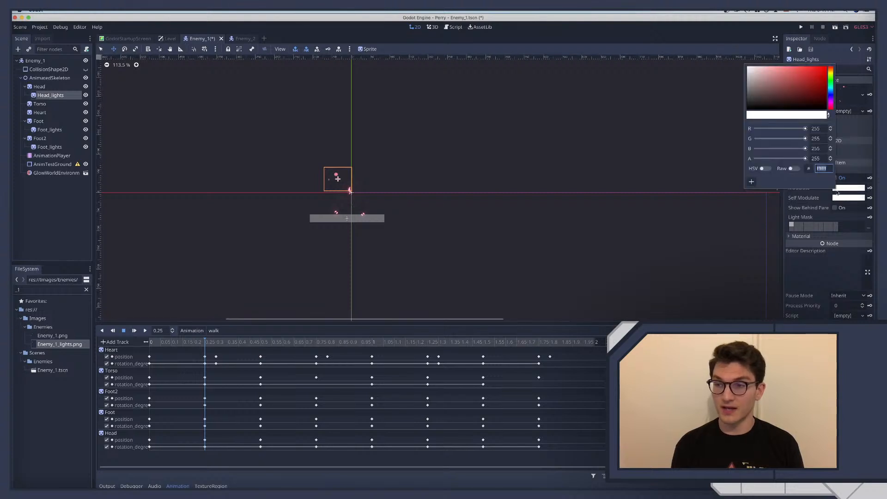
{"action": "left_click", "coordinate": [793, 169]}
{"action": "left_click", "coordinate": [821, 128]}
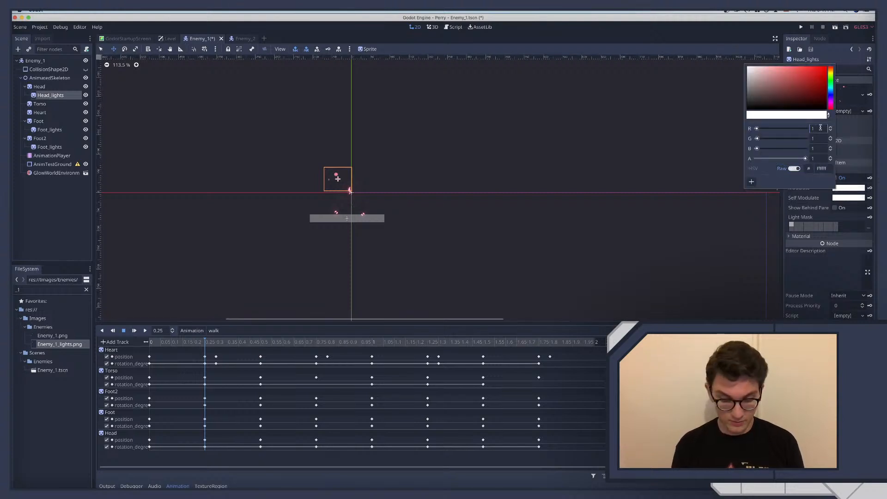
{"action": "type", "text": ".5"}
{"action": "key", "text": "Tab"}
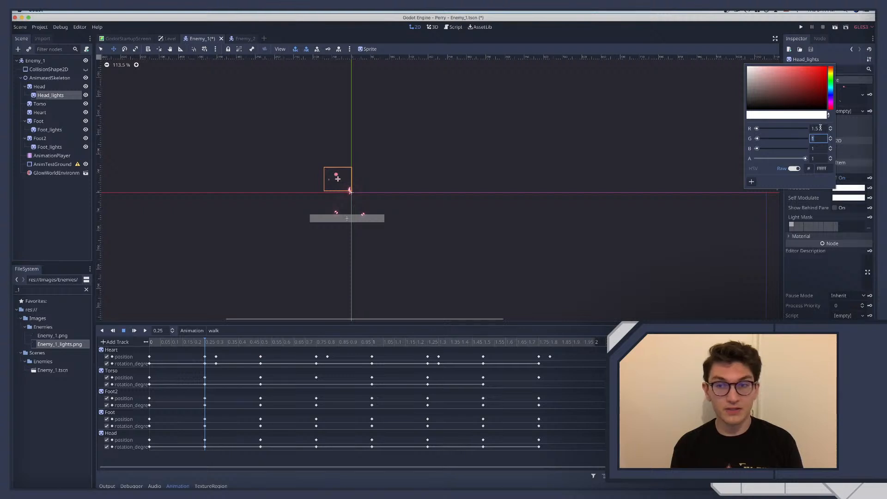
{"action": "type", "text": "1."}
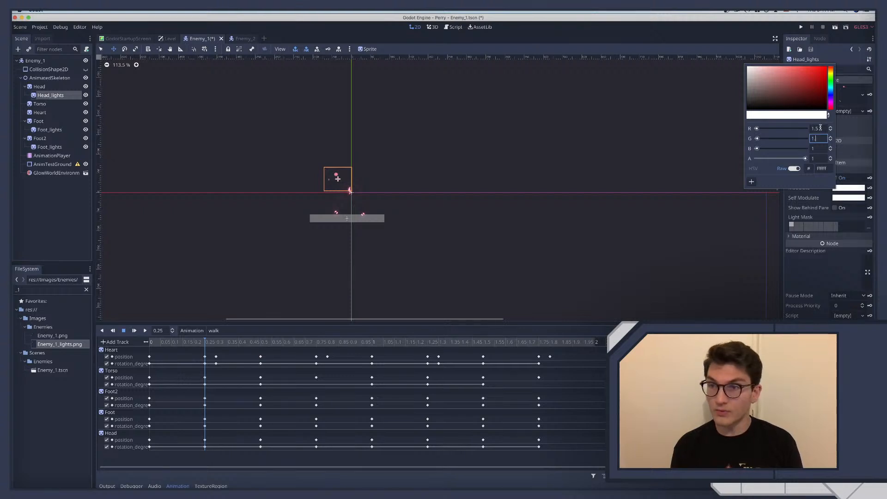
{"action": "type", "text": "4"}
{"action": "key", "text": "Tab"}
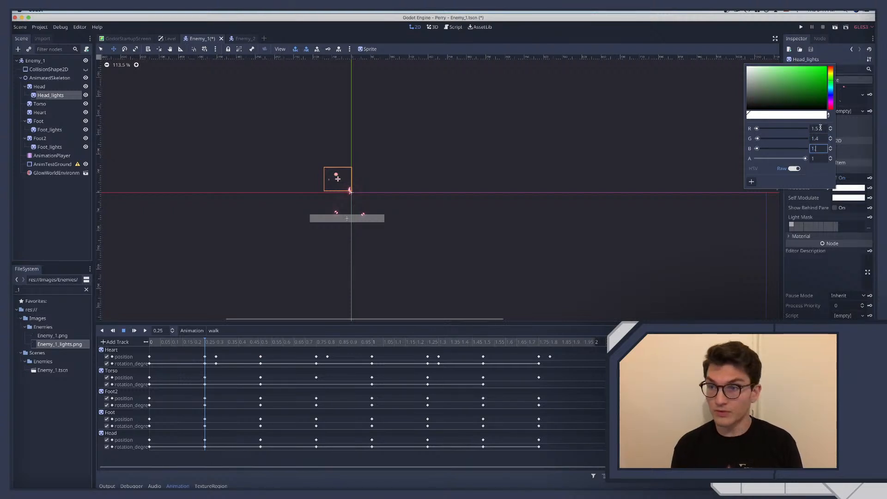
{"action": "type", "text": "5"}
{"action": "key", "text": "Return"}
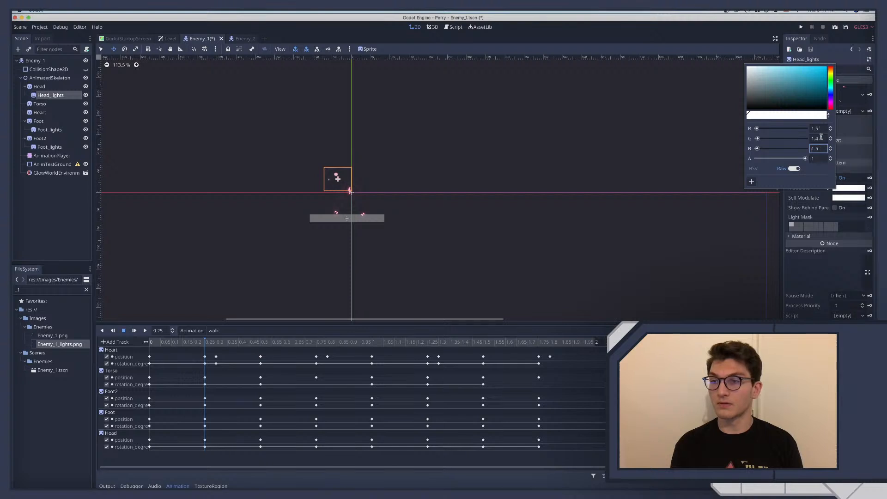
{"action": "left_click", "coordinate": [822, 128]}
{"action": "key", "text": "Return"}
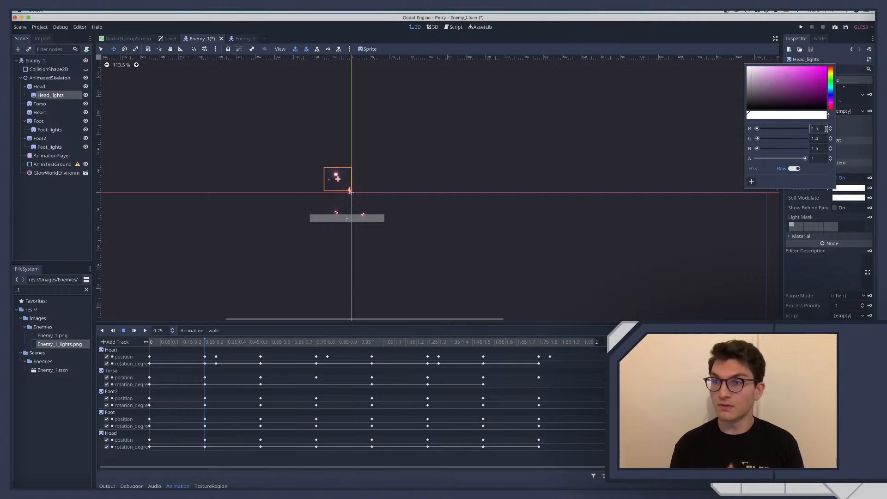
{"action": "left_click", "coordinate": [69, 212]}
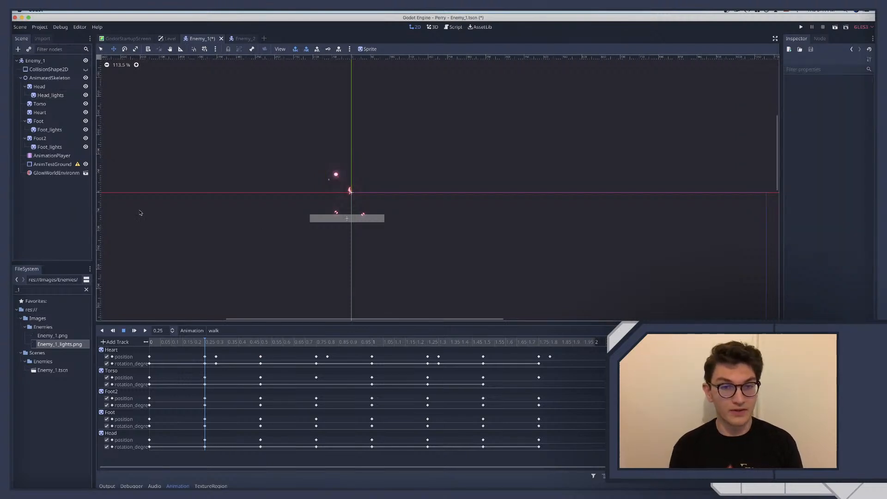
Play Enemy_1's walk animation to inspect the glow on its lights and heart, and save the scene
{"action": "scroll", "coordinate": [383, 216], "scroll_direction": "left", "scroll_amount": 1}
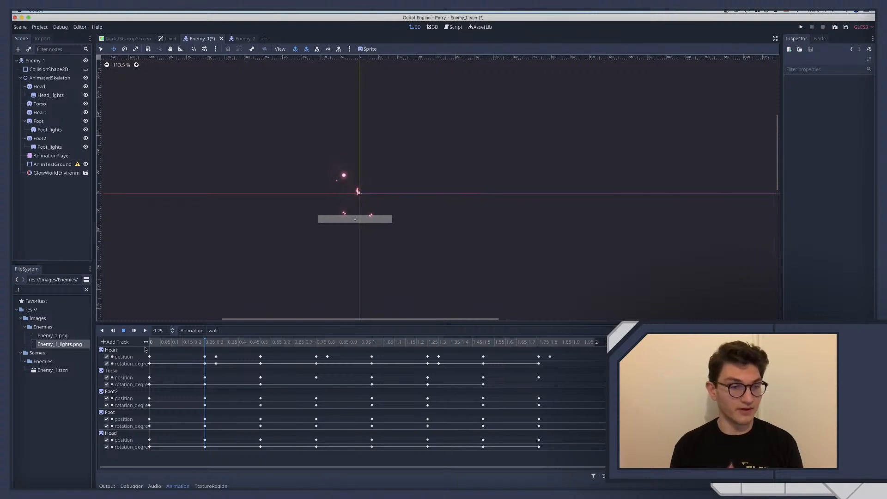
{"action": "left_click", "coordinate": [144, 331]}
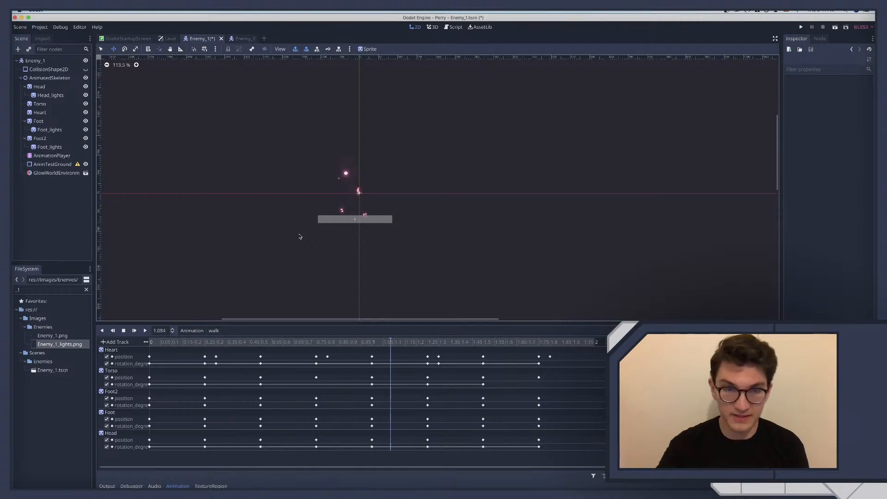
{"action": "scroll", "coordinate": [300, 237], "scroll_direction": "up", "scroll_amount": 5}
{"action": "scroll", "coordinate": [299, 236], "scroll_direction": "up", "scroll_amount": 2}
{"action": "scroll", "coordinate": [299, 237], "scroll_direction": "up", "scroll_amount": 5}
{"action": "scroll", "coordinate": [300, 237], "scroll_direction": "right", "scroll_amount": 1}
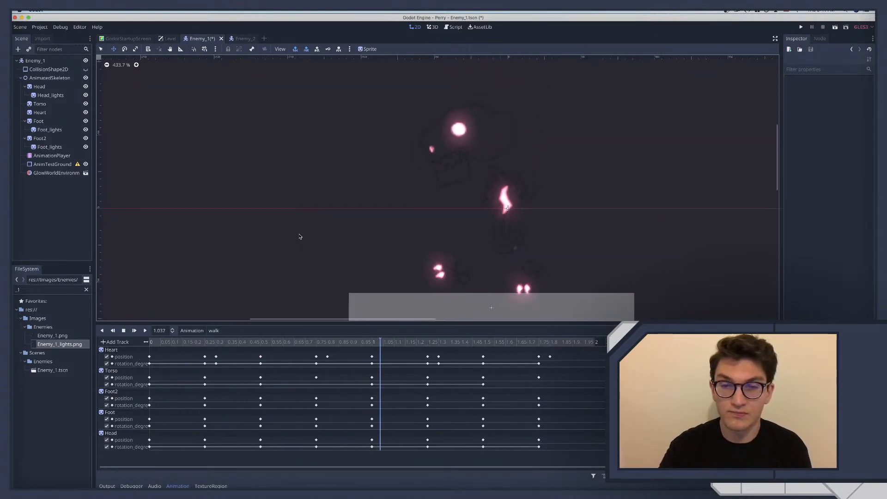
{"action": "scroll", "coordinate": [300, 236], "scroll_direction": "down", "scroll_amount": 6}
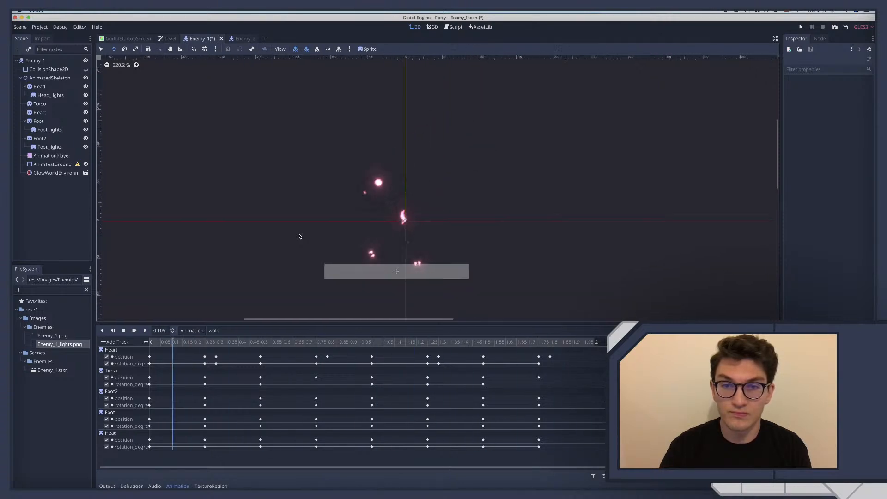
{"action": "scroll", "coordinate": [299, 237], "scroll_direction": "right", "scroll_amount": 1}
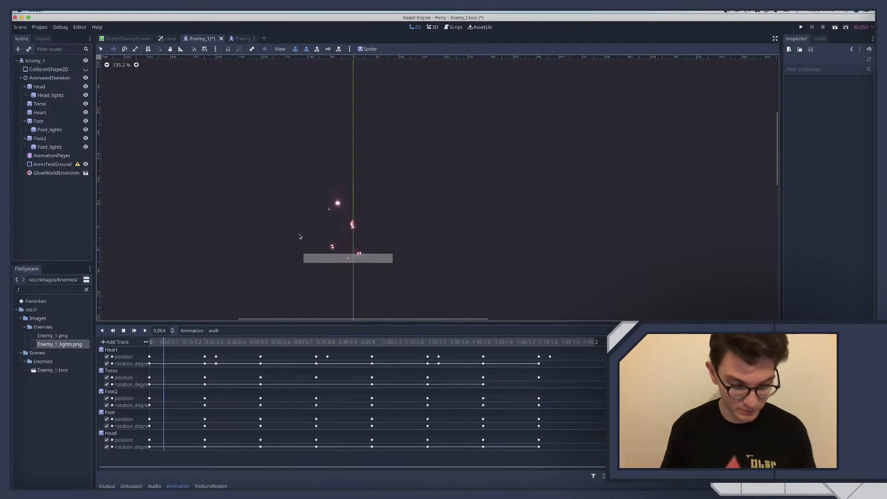
{"action": "key", "text": "super+s"}
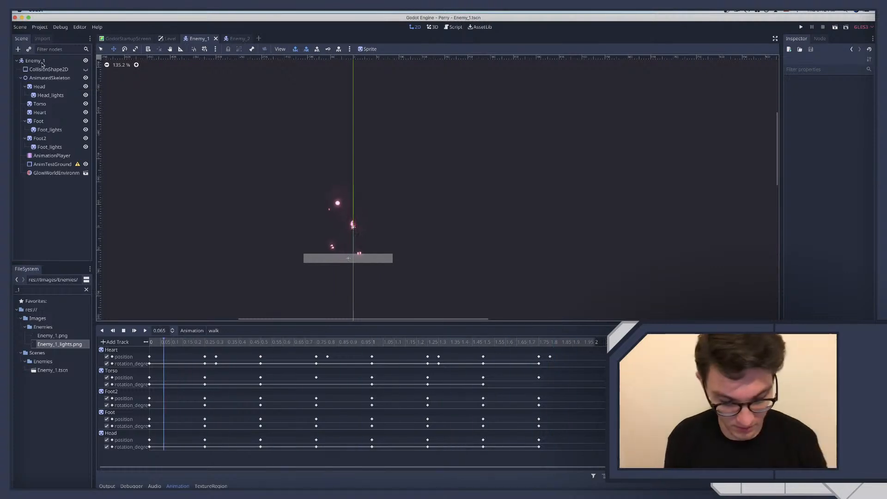
{"action": "key", "text": "super+s"}
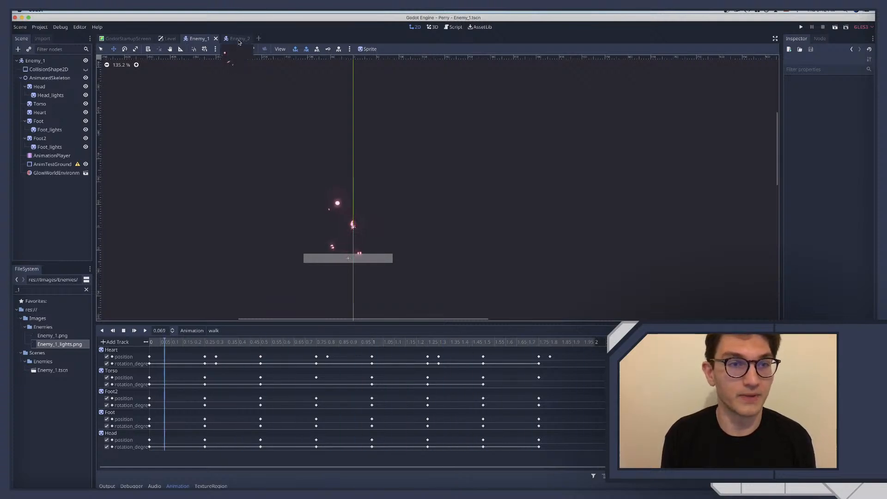
Delete the GlowWorldEnvironment instance from the Enemy_1 scene and save the scene
{"action": "left_click", "coordinate": [239, 40]}
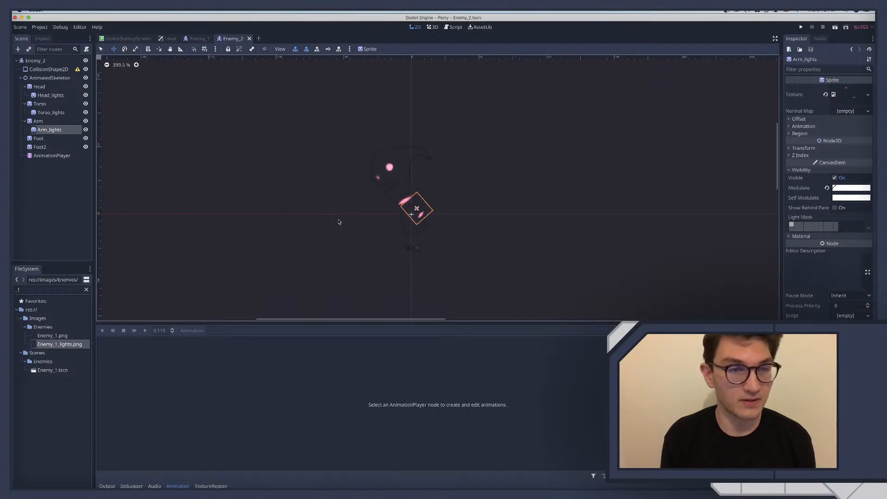
{"action": "left_click", "coordinate": [199, 38]}
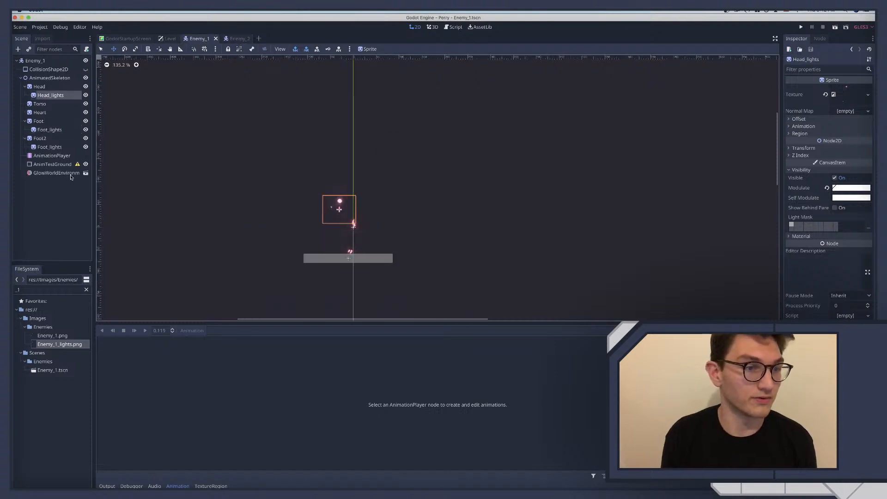
{"action": "left_click", "coordinate": [69, 174]}
{"action": "key", "text": "Delete"}
{"action": "key", "text": "Return"}
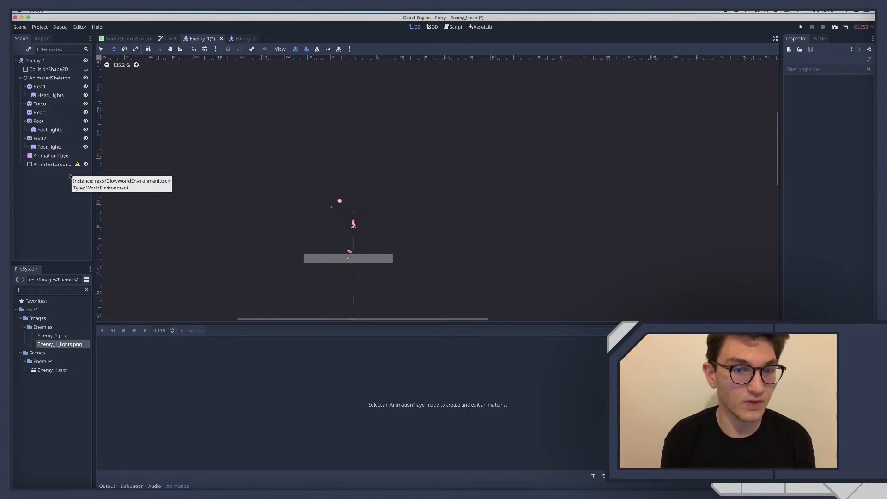
{"action": "key", "text": "ctrl+s"}
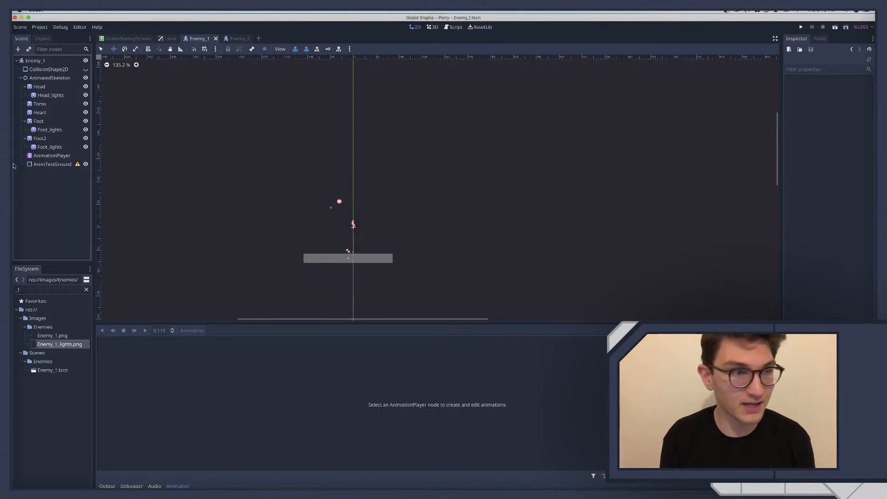
Give the CollisionShape2D of Enemy_2 a new CircleShape2D, enlarged and moved up to cover most of the enemy's body
{"action": "left_click", "coordinate": [238, 39]}
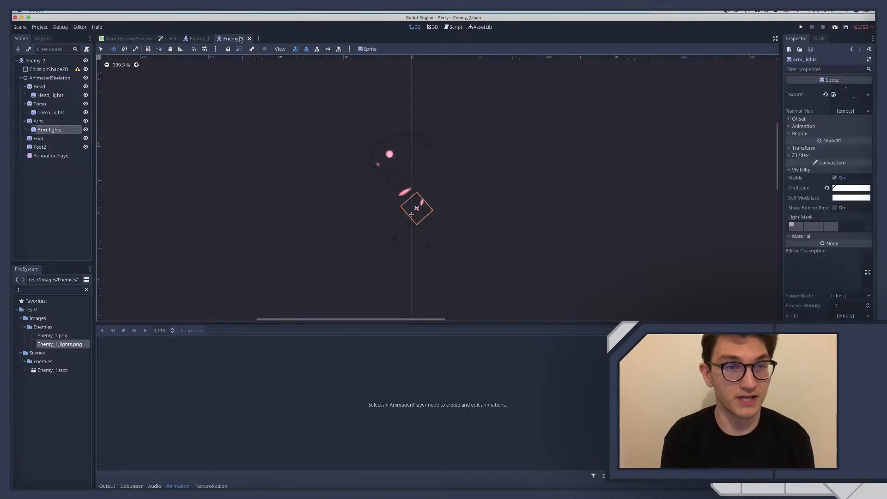
{"action": "left_click", "coordinate": [49, 68]}
{"action": "left_click", "coordinate": [860, 89]}
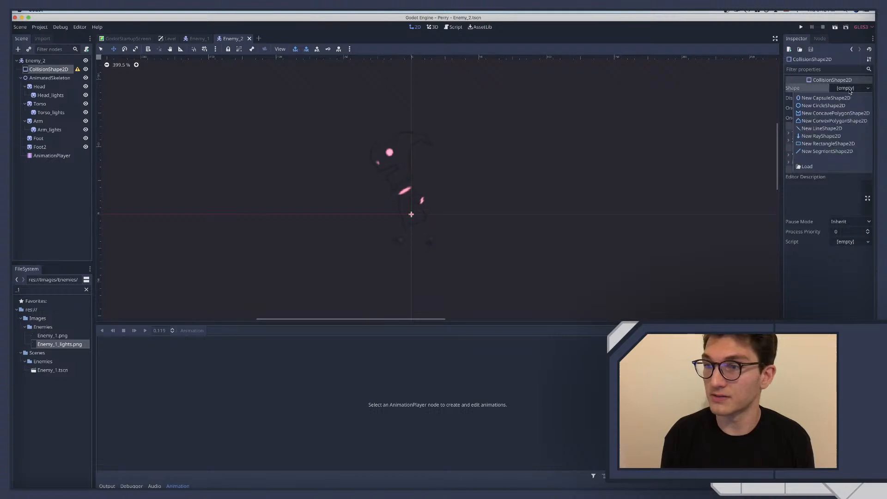
{"action": "left_click", "coordinate": [824, 105]}
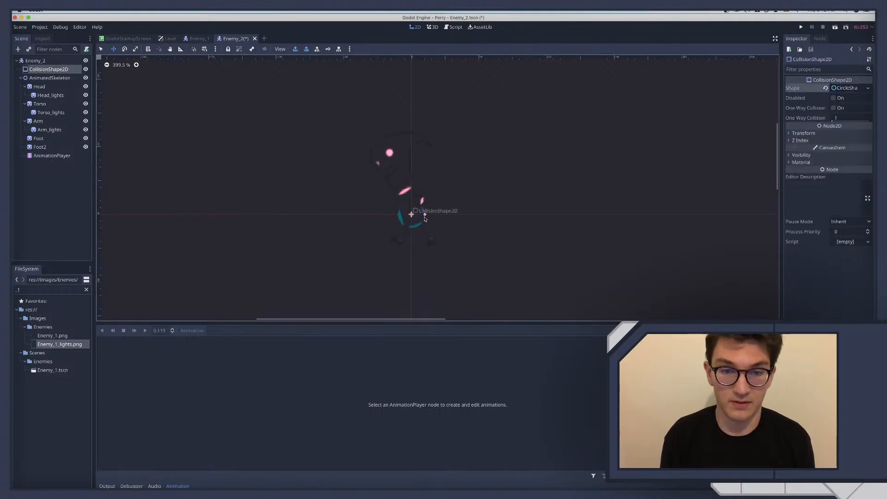
{"action": "left_click_drag", "start_coordinate": [424, 214], "coordinate": [445, 190]}
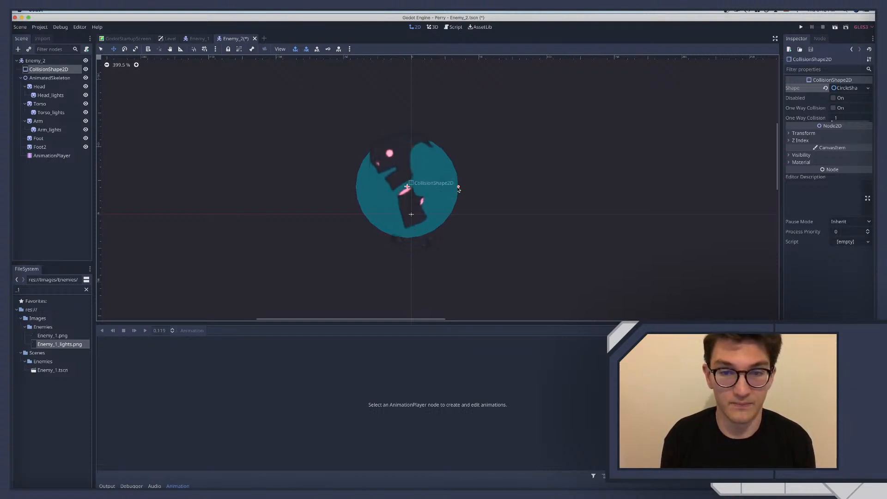
{"action": "left_click_drag", "start_coordinate": [449, 190], "coordinate": [455, 201]}
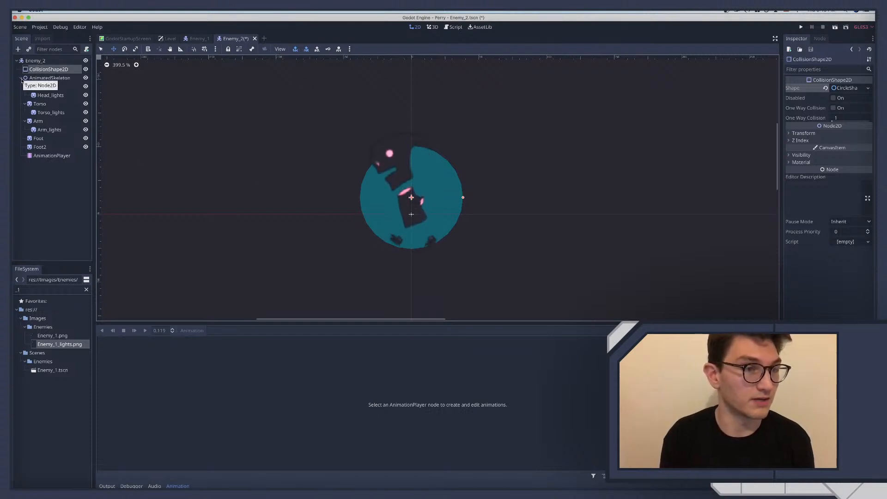
Collapse AnimatedSkeleton and add an Area2D node as a child of the Enemy_2 root
{"action": "left_click", "coordinate": [21, 78]}
{"action": "left_click", "coordinate": [27, 61]}
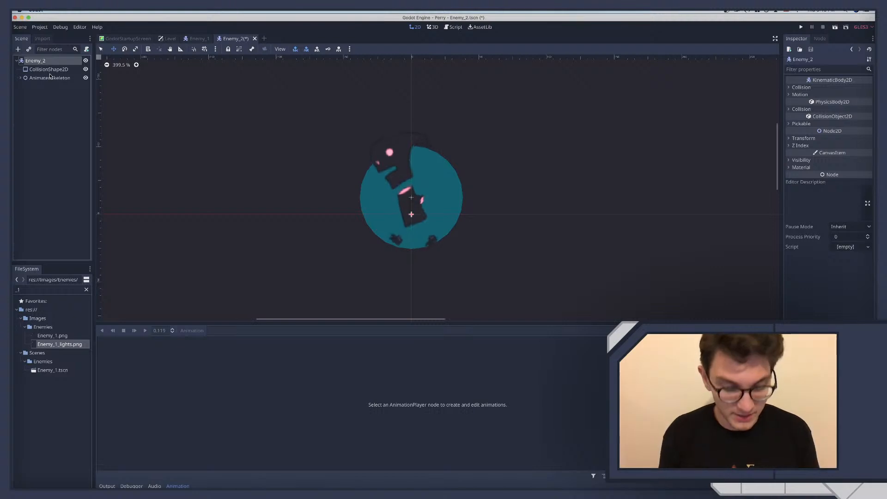
{"action": "key", "text": "super+a"}
{"action": "type", "text": "area"}
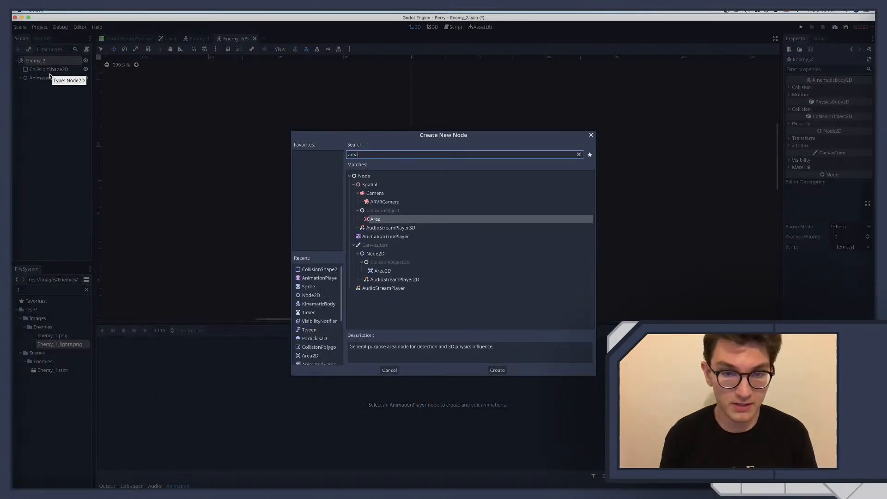
{"action": "key", "text": "Down"}
{"action": "key", "text": "Down"}
{"action": "key", "text": "Down"}
{"action": "key", "text": "Down"}
{"action": "key", "text": "Return"}
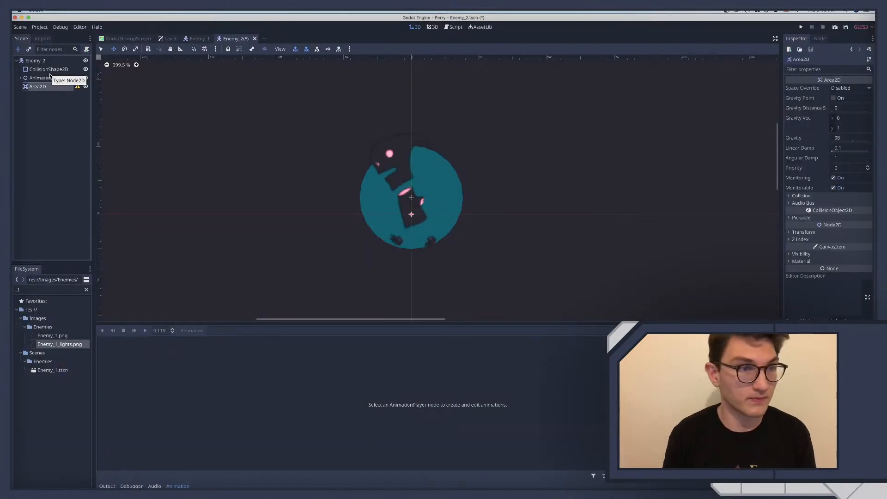
Add a CollisionShape2D with a new CircleShape2D under the Area2D and hide the root's own collision shape
{"action": "key", "text": "super+a"}
{"action": "type", "text": "colls"}
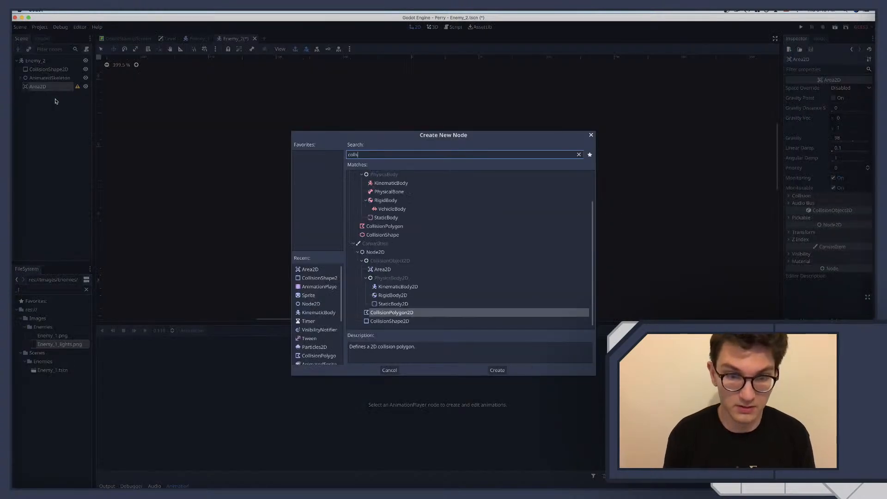
{"action": "key", "text": "Down"}
{"action": "key", "text": "Return"}
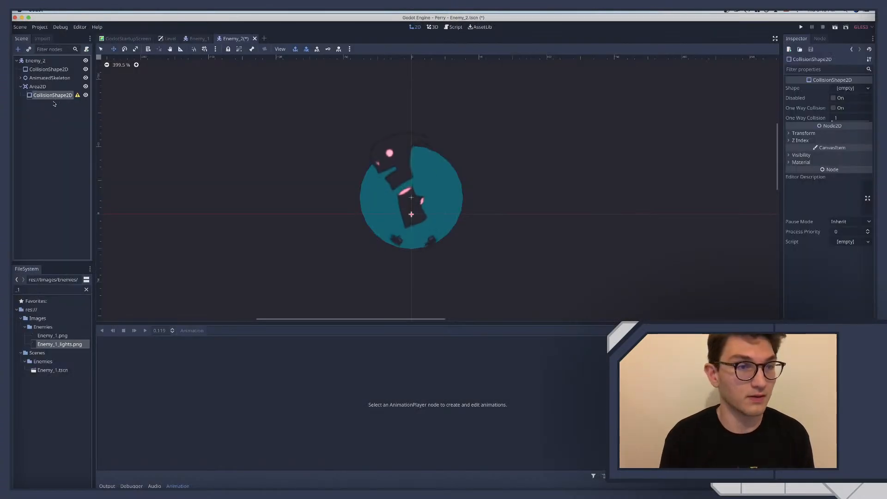
{"action": "left_click", "coordinate": [847, 88]}
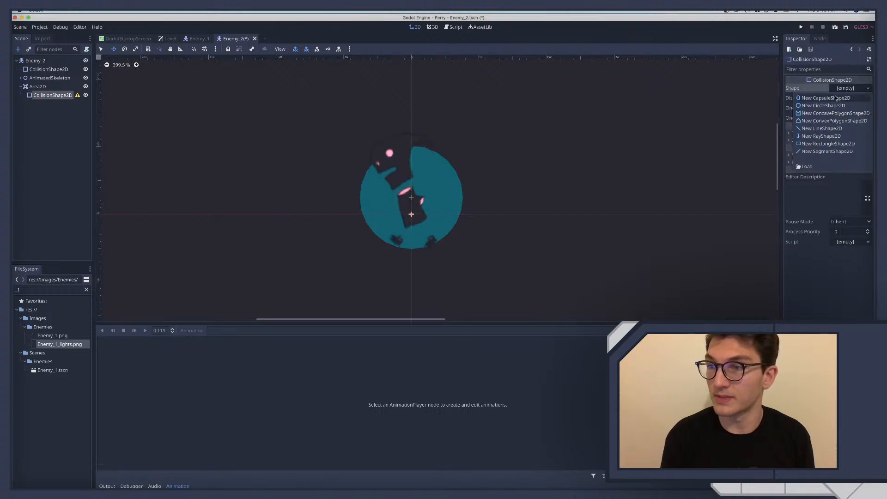
{"action": "left_click", "coordinate": [827, 104]}
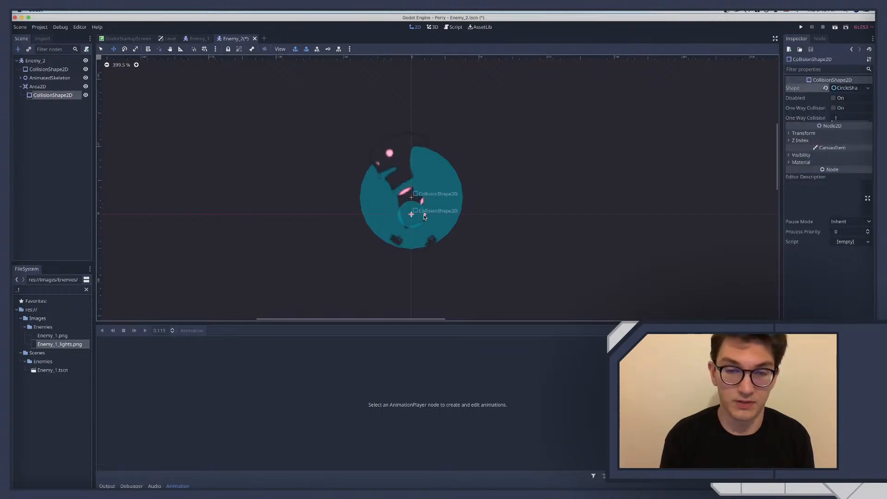
{"action": "left_click", "coordinate": [86, 69]}
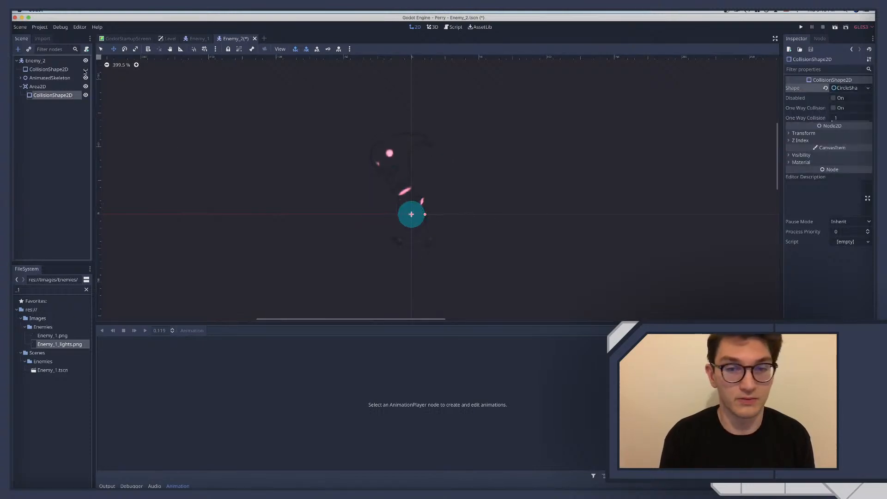
Rename the Area2D node as Hitbox
{"action": "double_click", "coordinate": [76, 94]}
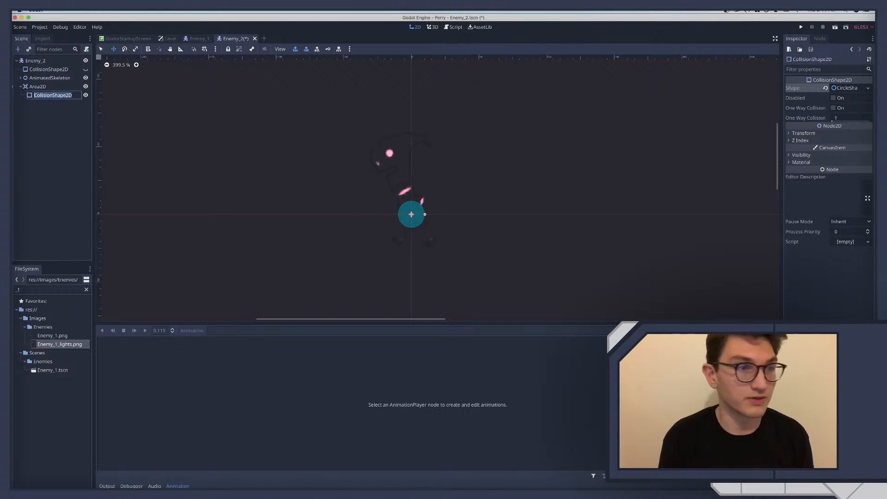
{"action": "double_click", "coordinate": [42, 87]}
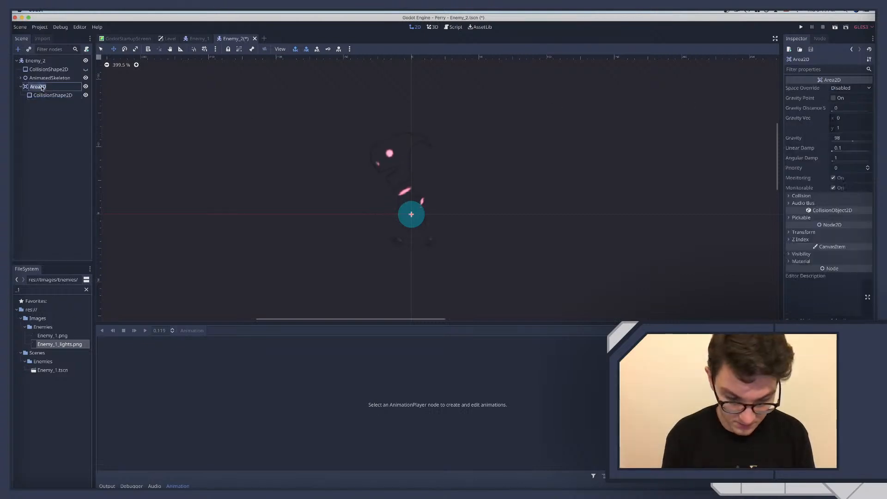
{"action": "type", "text": "H"}
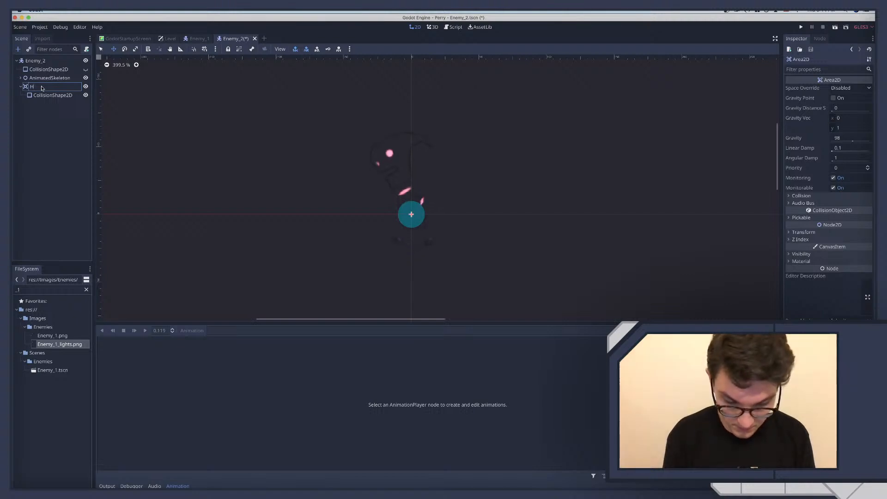
{"action": "type", "text": "itHi"}
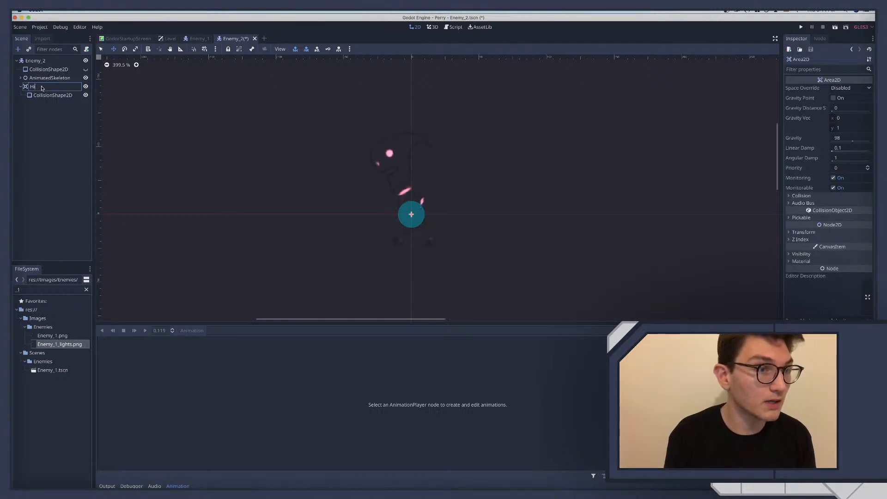
{"action": "type", "text": "tboxtbox"}
{"action": "key", "text": "Return"}
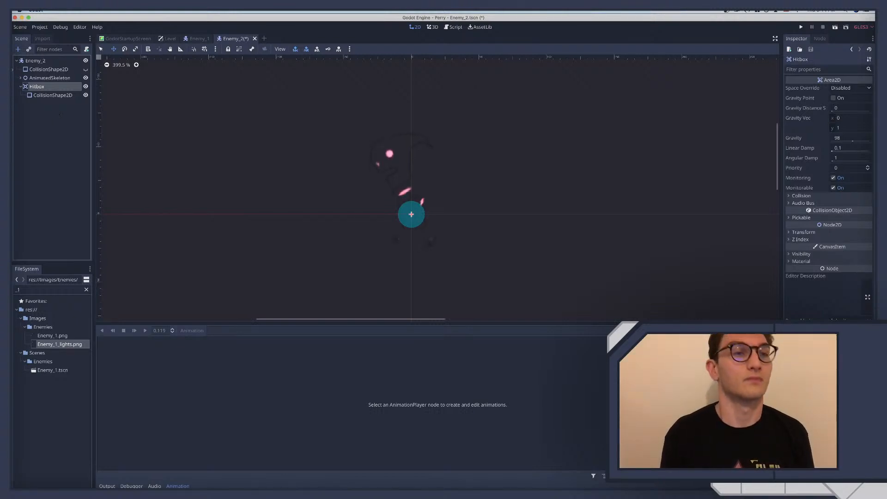
Check the named collision layers available for the Enemy_2 root node
{"action": "left_click", "coordinate": [46, 95]}
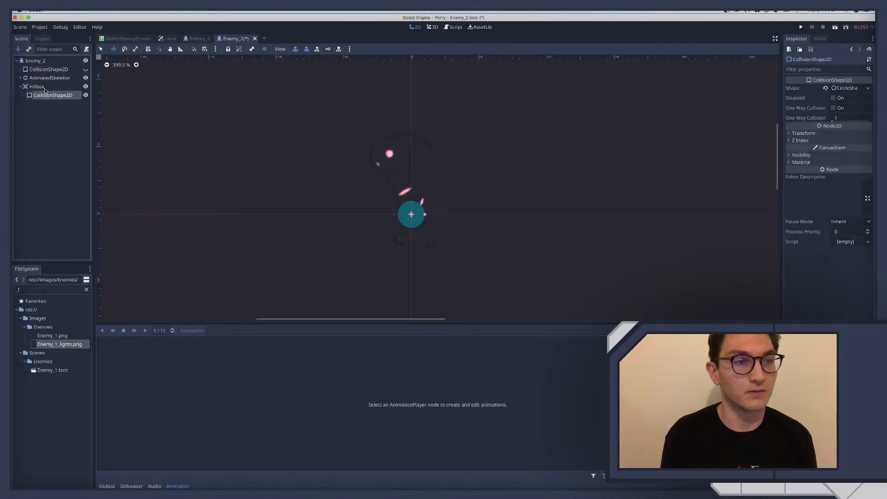
{"action": "left_click", "coordinate": [41, 61]}
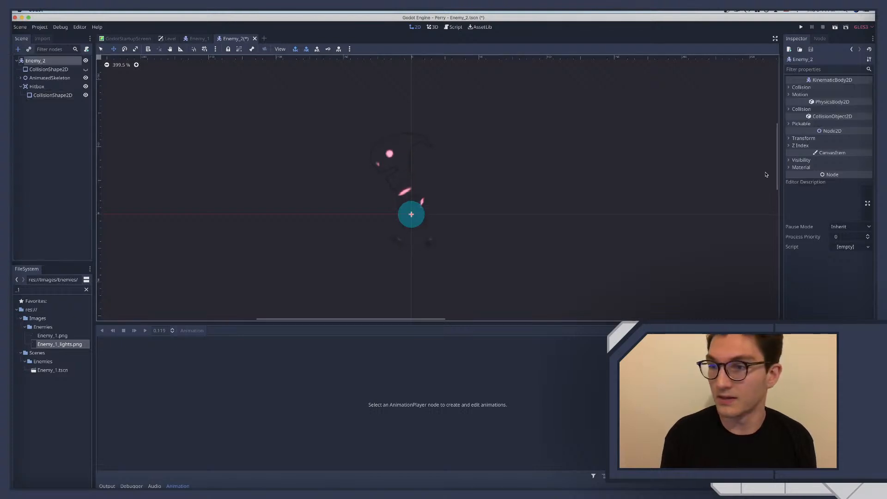
{"action": "left_click", "coordinate": [799, 110]}
{"action": "left_click", "coordinate": [869, 126]}
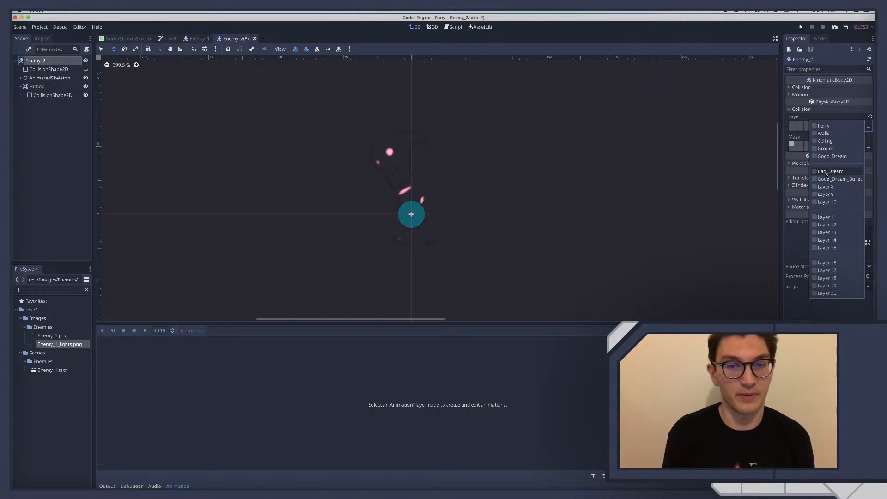
{"action": "left_click", "coordinate": [49, 128]}
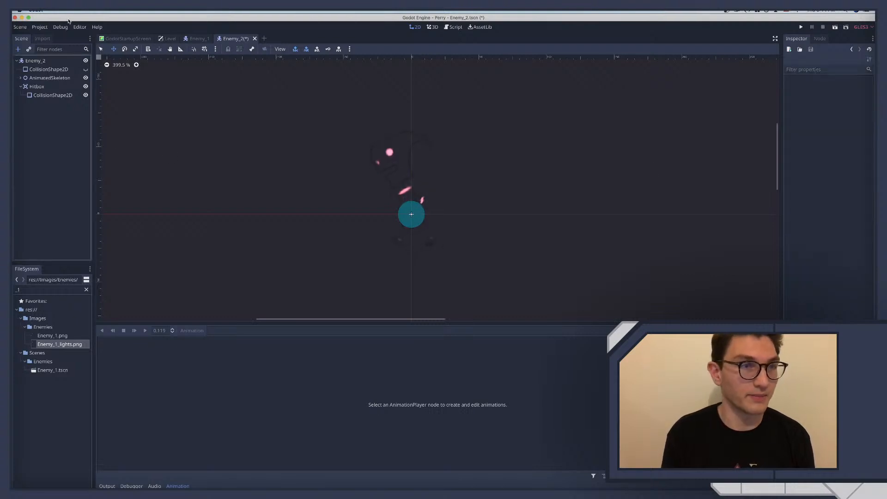
Rename 2D collision layer 6 as Enemy_1 in the project settings and try a matching enemy name for layer 8
{"action": "left_click", "coordinate": [40, 27]}
{"action": "left_click", "coordinate": [54, 42]}
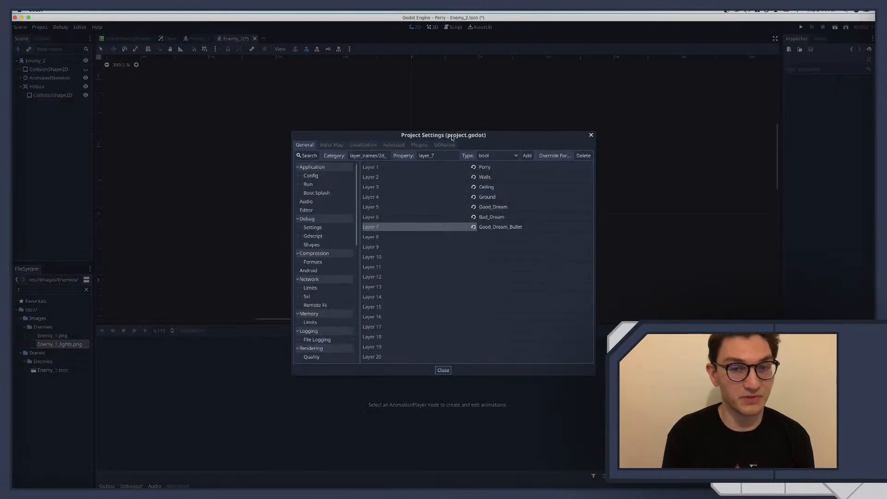
{"action": "scroll", "coordinate": [327, 235], "scroll_direction": "down", "scroll_amount": 1}
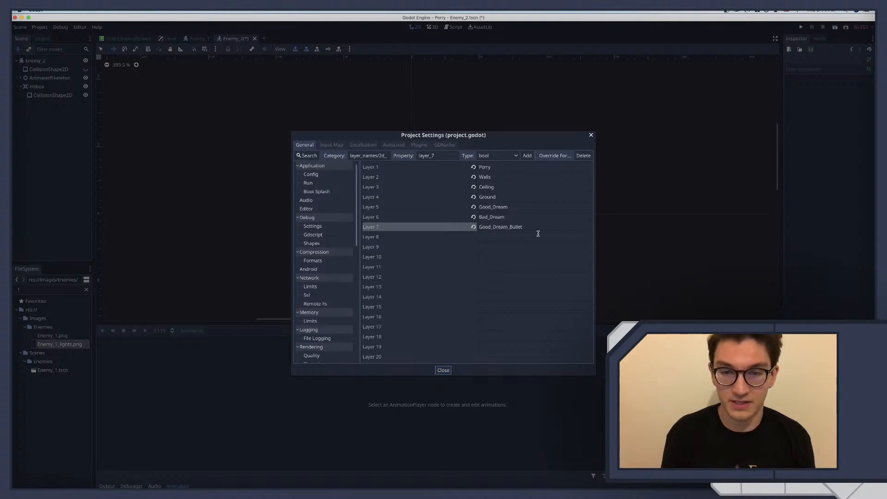
{"action": "left_click", "coordinate": [490, 217]}
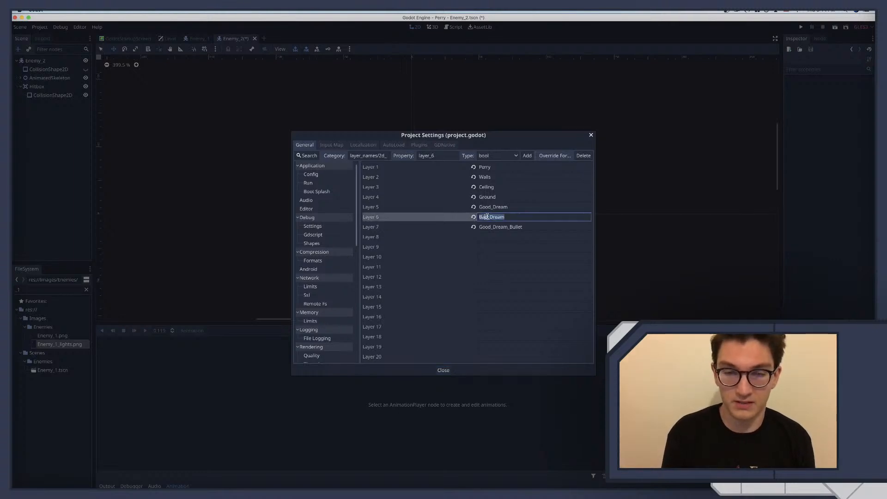
{"action": "double_click", "coordinate": [502, 216]}
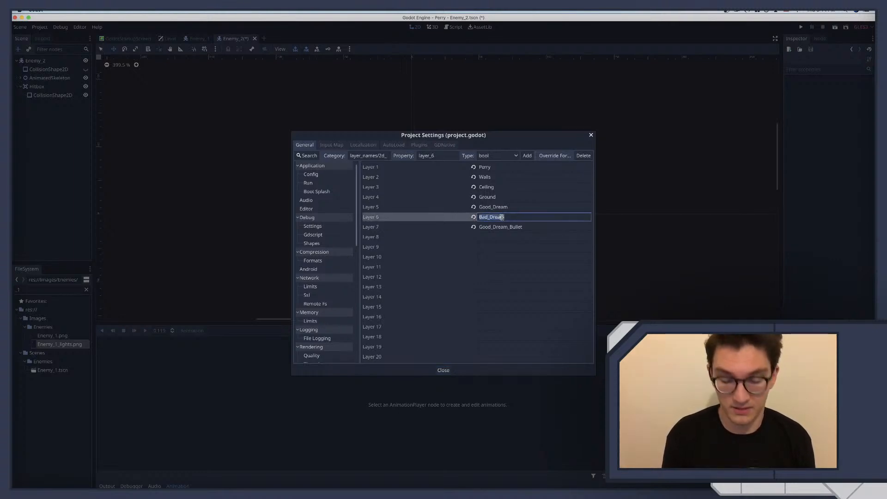
{"action": "type", "text": "Enemy"}
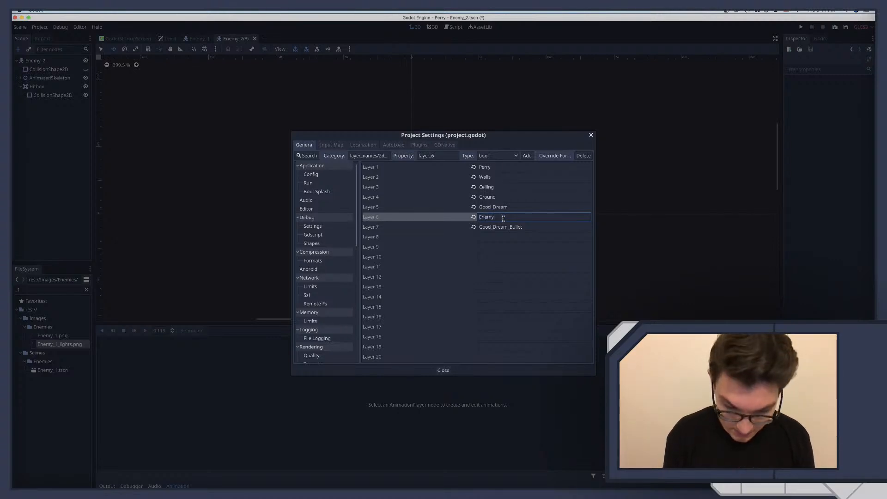
{"action": "type", "text": "_1"}
{"action": "left_click", "coordinate": [498, 237]}
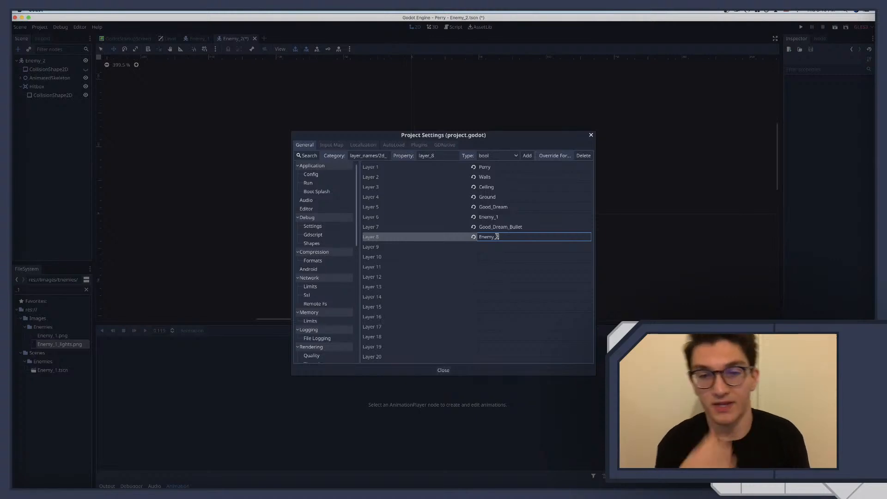
{"action": "left_click", "coordinate": [473, 237]}
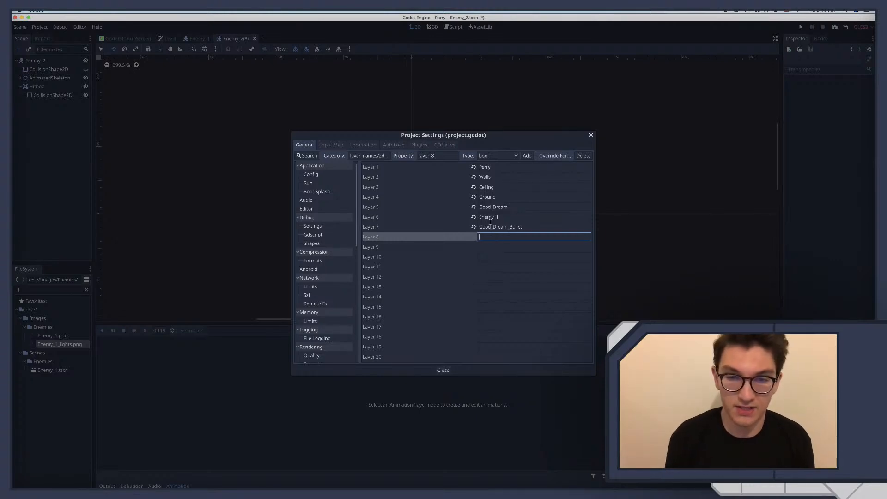
Shorten the name of 2D collision layer 6 to Enemy, close the project settings and save the scene
{"action": "double_click", "coordinate": [501, 218]}
{"action": "type", "text": "E"}
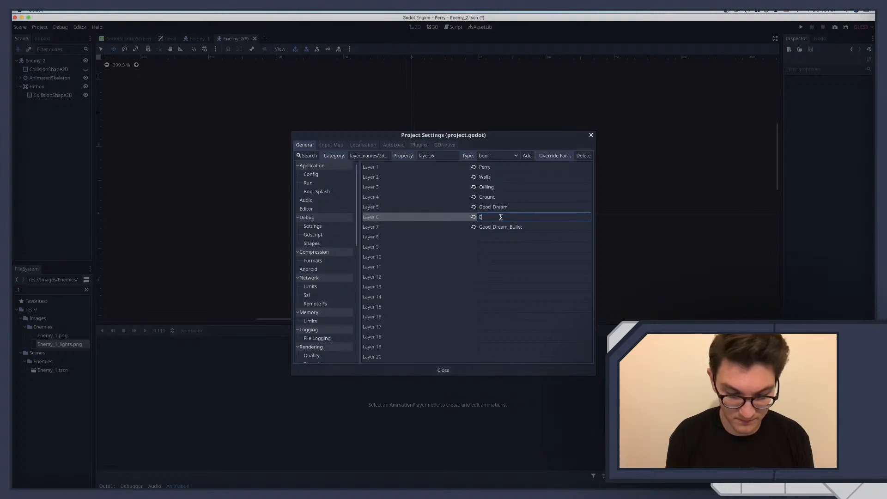
{"action": "key", "text": "Return"}
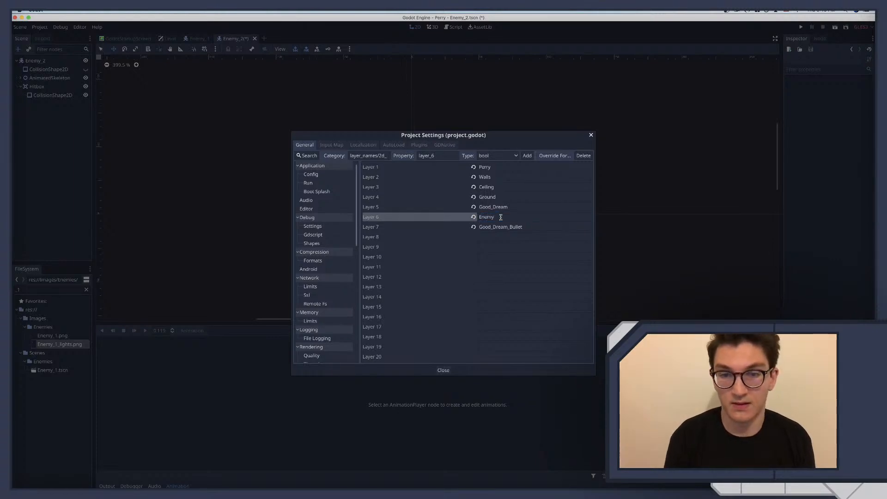
{"action": "left_click", "coordinate": [591, 135]}
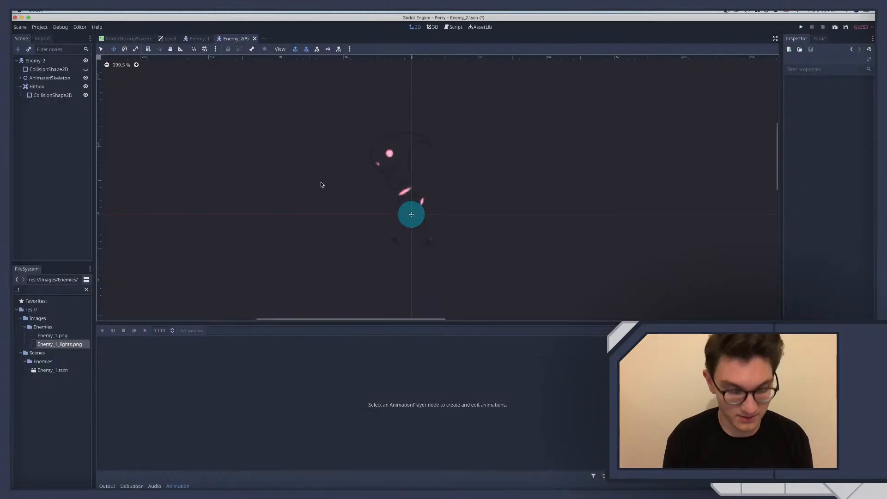
{"action": "key", "text": "ctrl+s"}
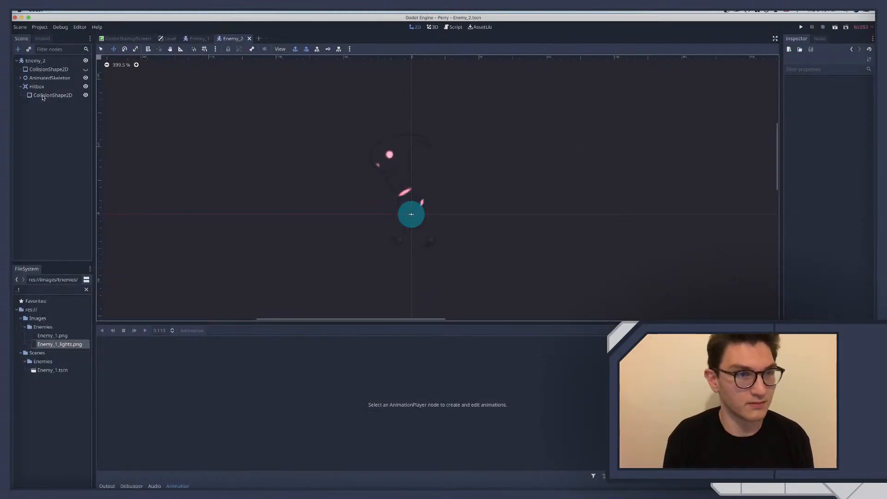
Set the Modulate colour of the Hitbox's CollisionShape2D to yellow by reducing blue to 0
{"action": "left_click", "coordinate": [42, 96]}
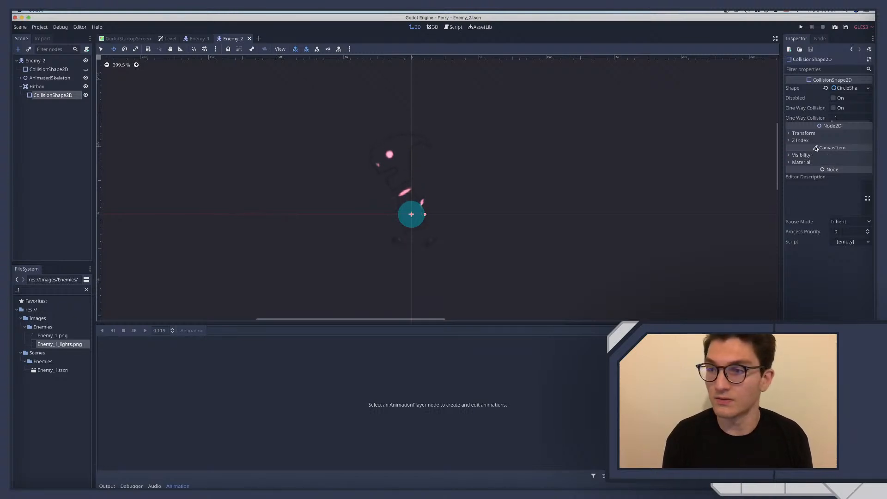
{"action": "left_click", "coordinate": [842, 89]}
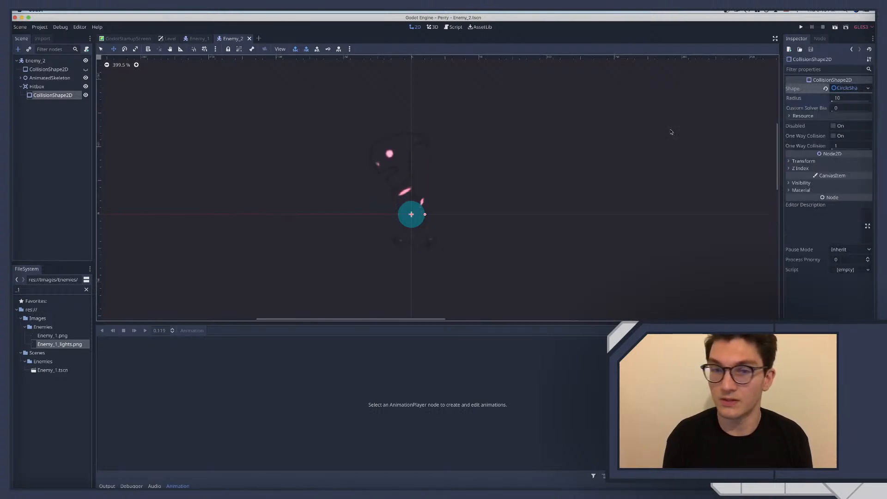
{"action": "left_click", "coordinate": [801, 183]}
{"action": "left_click", "coordinate": [844, 202]}
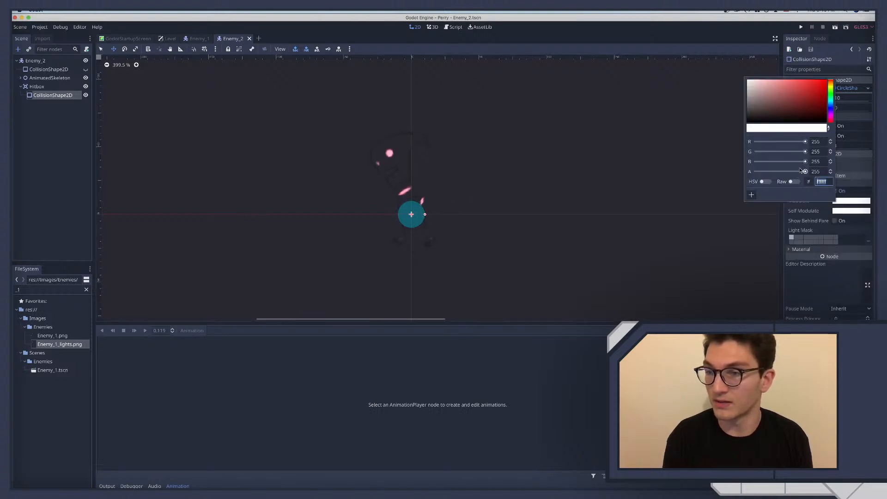
{"action": "left_click_drag", "start_coordinate": [786, 165], "coordinate": [722, 164]}
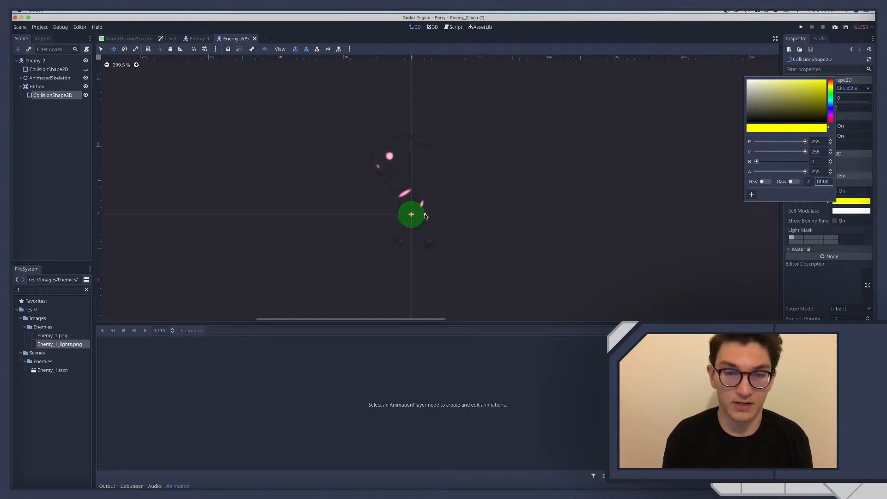
Enlarge the Hitbox's circle to a radius of about 46.5 and lower its Modulate alpha to 153
{"action": "left_click_drag", "start_coordinate": [425, 216], "coordinate": [474, 214]}
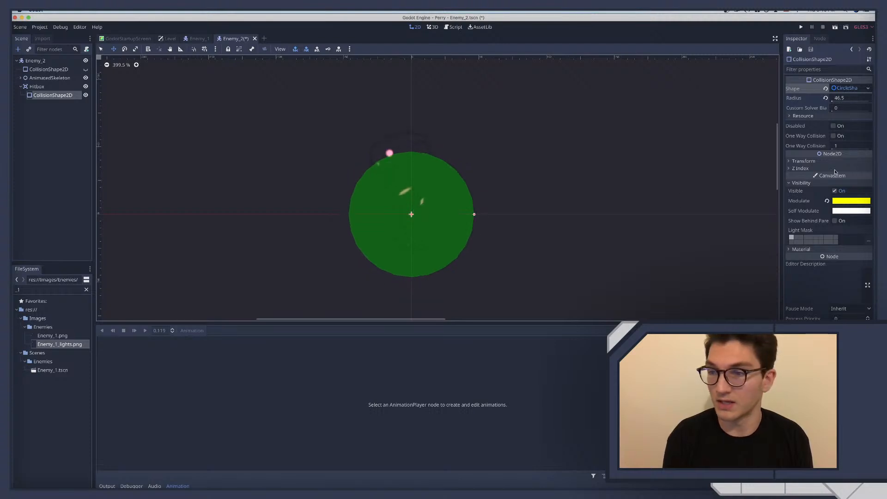
{"action": "left_click", "coordinate": [847, 201]}
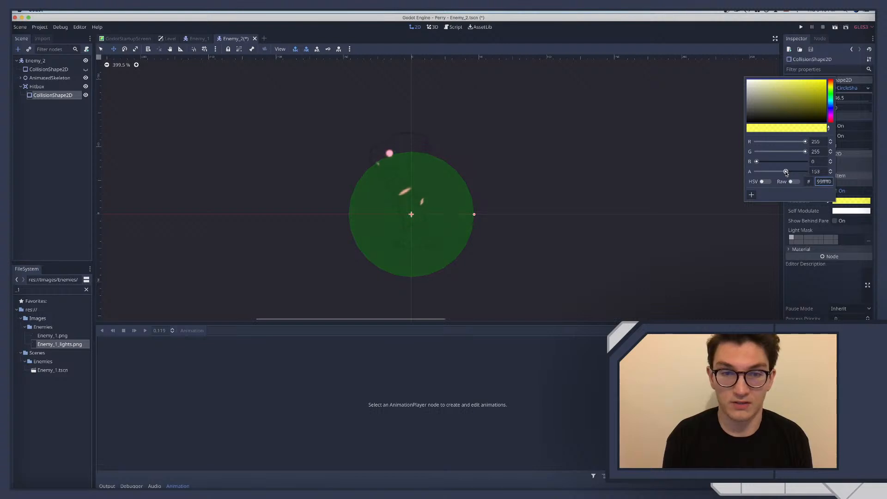
{"action": "left_click", "coordinate": [500, 225]}
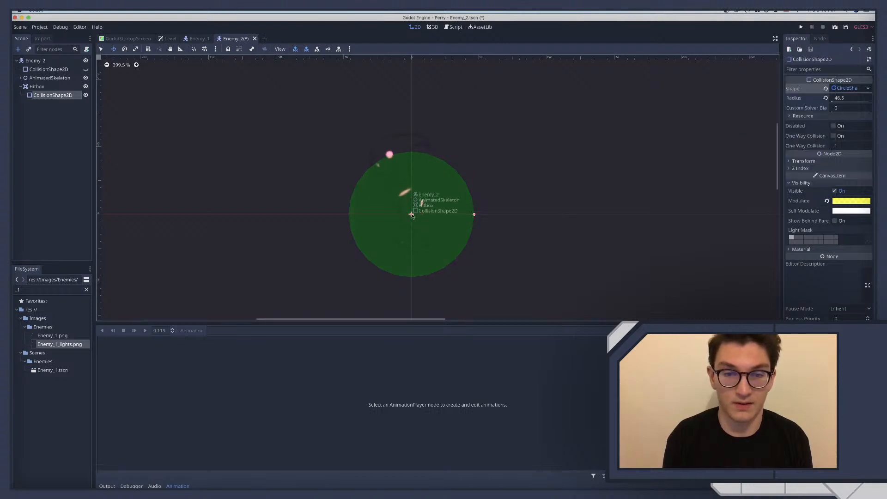
Centre the Hitbox's circle over the enemy's body at about x -3.3, y -21.8 and shrink its radius to about 38.5
{"action": "left_click_drag", "start_coordinate": [412, 214], "coordinate": [411, 180]}
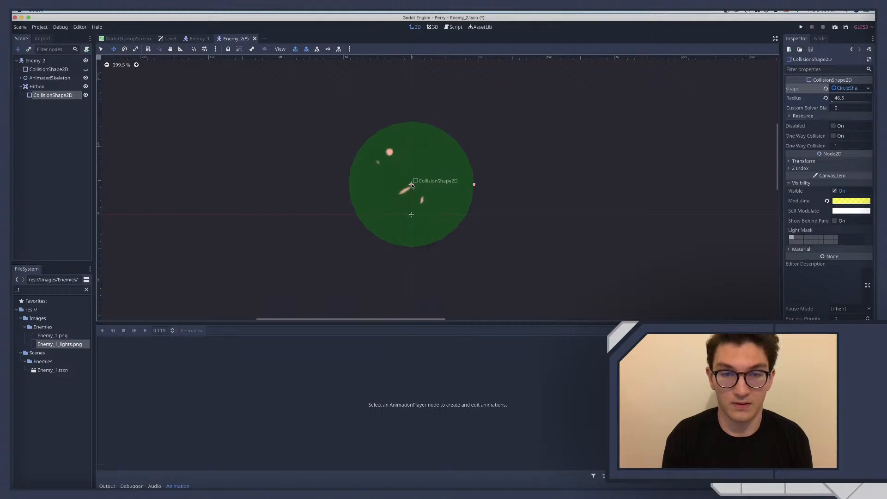
{"action": "left_click_drag", "start_coordinate": [411, 185], "coordinate": [415, 181]}
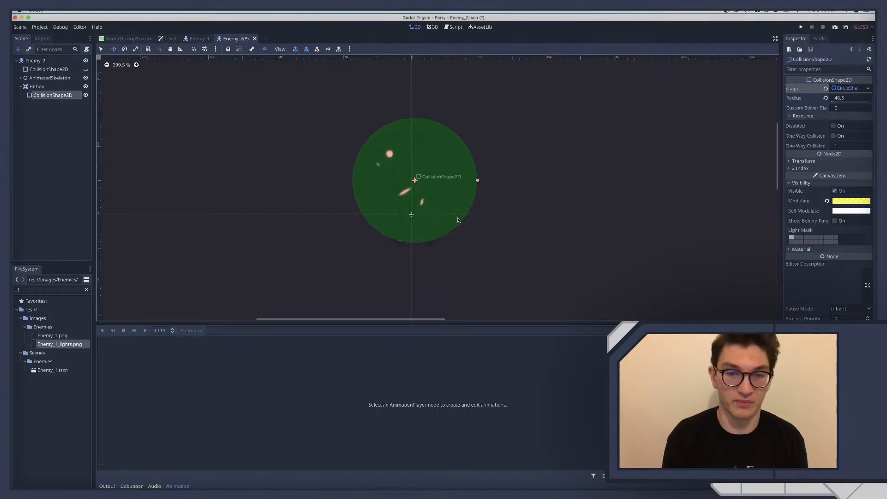
{"action": "left_click_drag", "start_coordinate": [415, 181], "coordinate": [414, 174]}
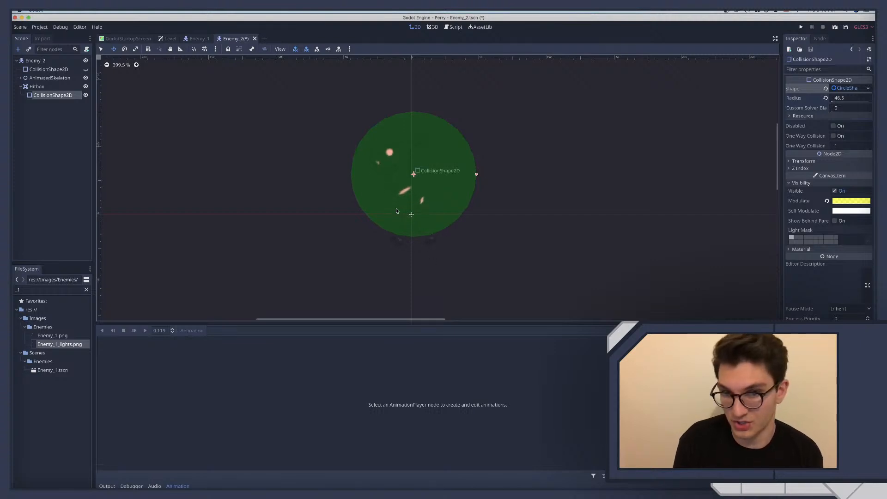
{"action": "left_click_drag", "start_coordinate": [413, 175], "coordinate": [406, 176]}
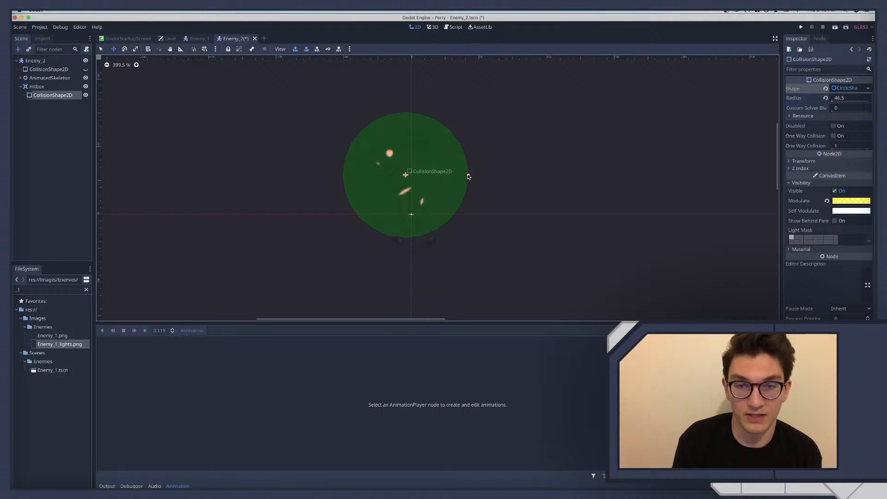
{"action": "left_click_drag", "start_coordinate": [469, 176], "coordinate": [407, 185]}
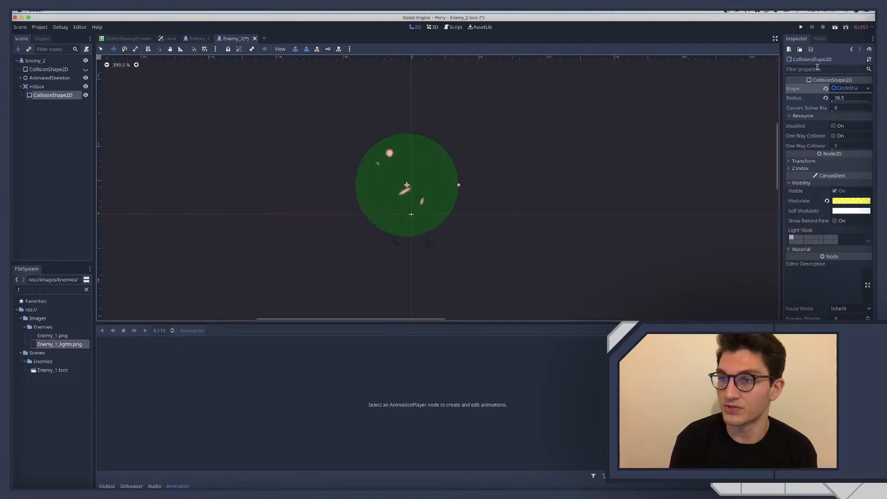
Replace the Hitbox's circle with a new RectangleShape2D and stretch it over the enemy's height and torso width
{"action": "left_click", "coordinate": [845, 87]}
{"action": "left_click", "coordinate": [866, 88]}
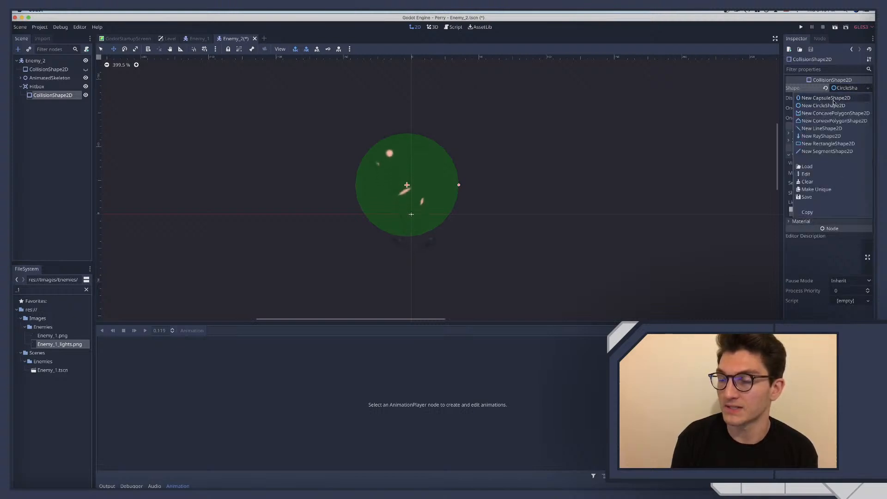
{"action": "left_click", "coordinate": [827, 144]}
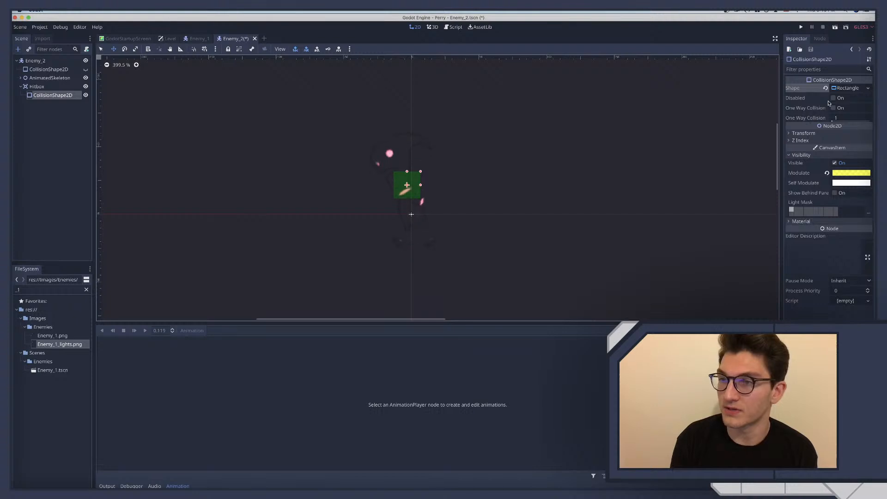
{"action": "left_click", "coordinate": [800, 132]}
{"action": "left_click", "coordinate": [800, 132]}
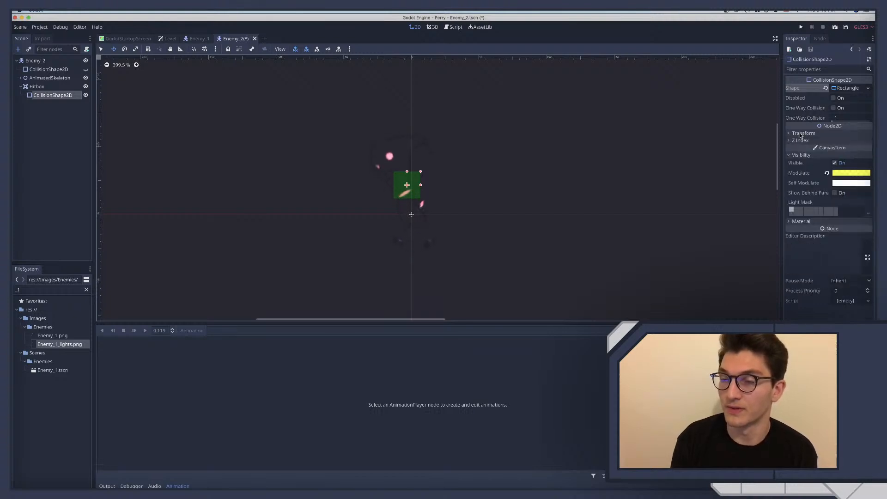
{"action": "left_click", "coordinate": [801, 132]}
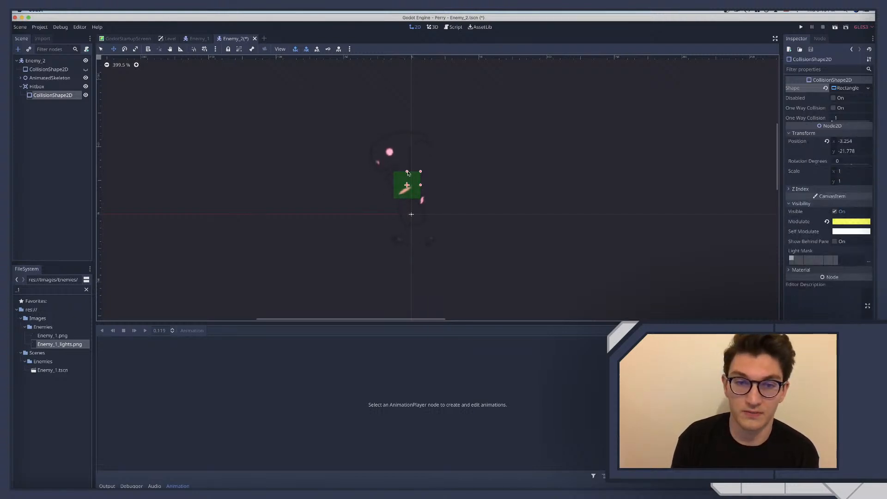
{"action": "left_click_drag", "start_coordinate": [406, 172], "coordinate": [407, 134]}
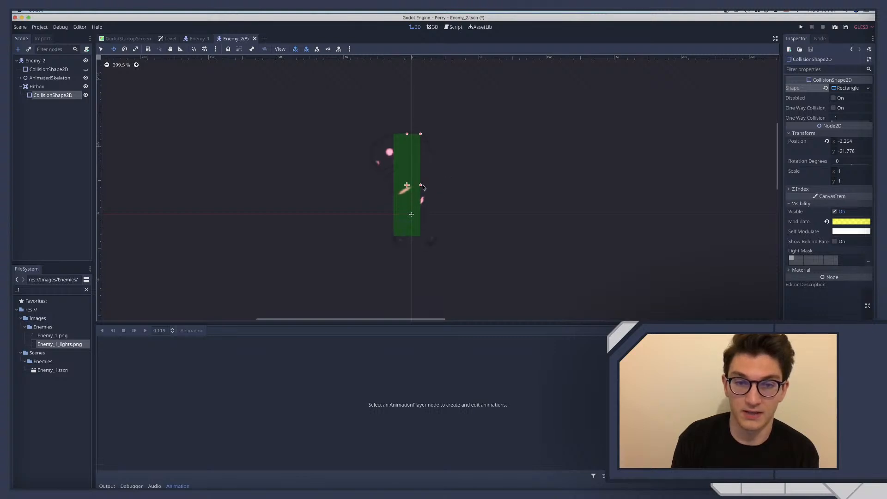
{"action": "left_click_drag", "start_coordinate": [420, 185], "coordinate": [427, 185]}
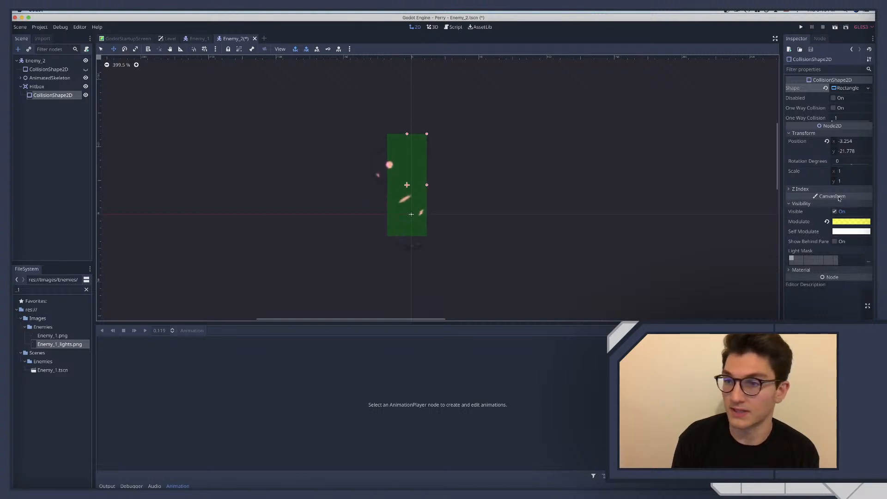
Rotate the Hitbox's CollisionShape2D by -16 degrees, then widen and move it to about x -8.4, y -21.7
{"action": "left_click", "coordinate": [841, 159]}
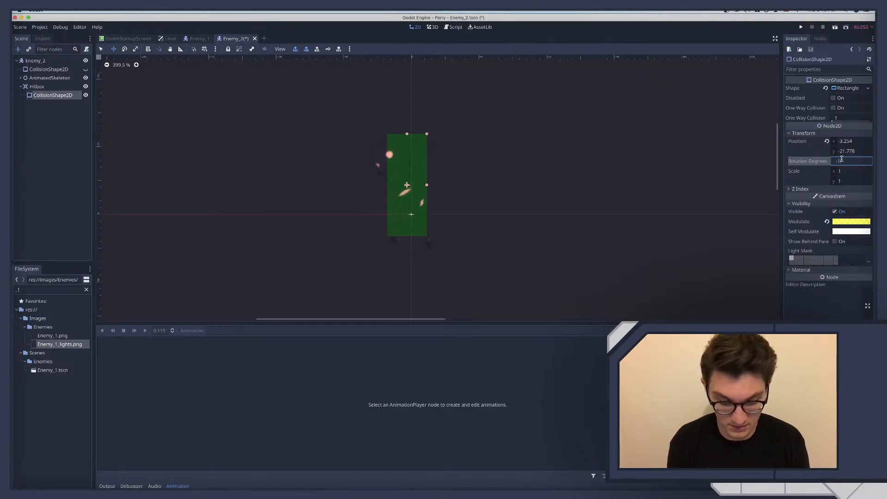
{"action": "type", "text": "-16"}
{"action": "key", "text": "Return"}
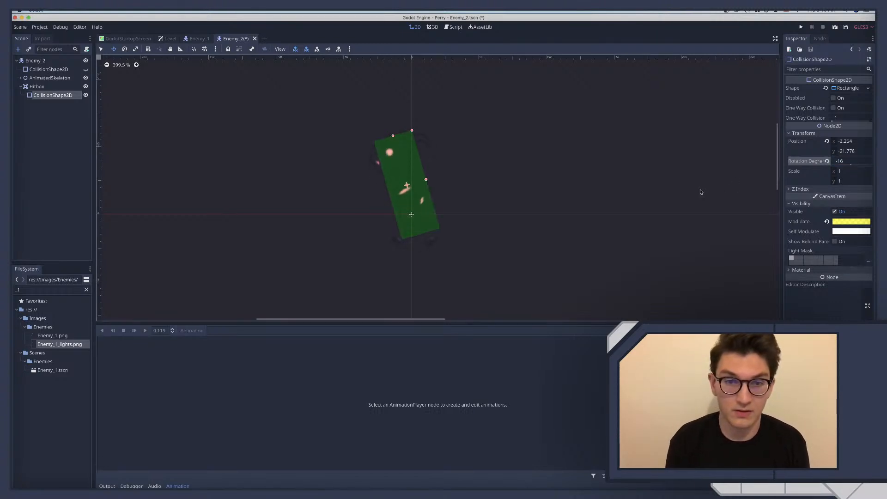
{"action": "mouse_move", "coordinate": [407, 187]}
{"action": "left_mouse_down"}
{"action": "mouse_move", "coordinate": [387, 189]}
{"action": "mouse_move", "coordinate": [441, 172]}
{"action": "mouse_move", "coordinate": [398, 182]}
{"action": "mouse_move", "coordinate": [402, 194]}
{"action": "mouse_move", "coordinate": [400, 187]}
{"action": "left_mouse_up"}
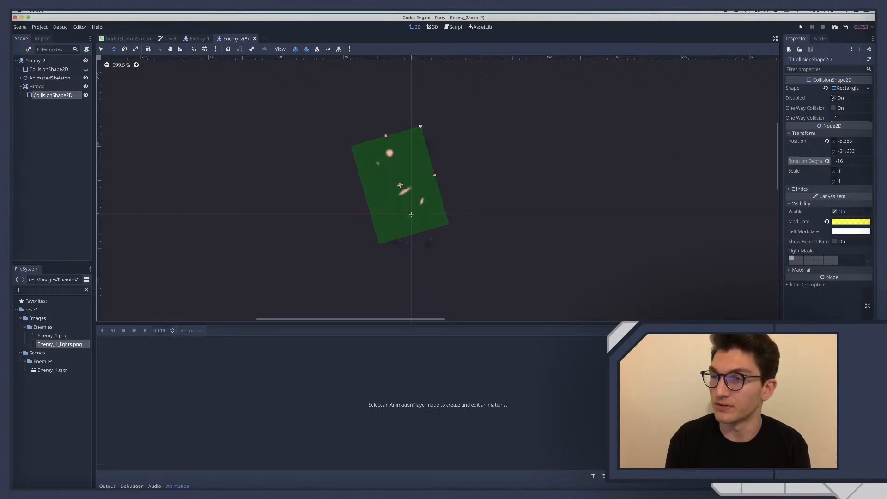
Change the Hitbox's shape to a new CapsuleShape2D, enlarge it around the enemy's body and position it at about x -8.8, y -21.9
{"action": "left_click", "coordinate": [869, 88]}
{"action": "left_click", "coordinate": [845, 95]}
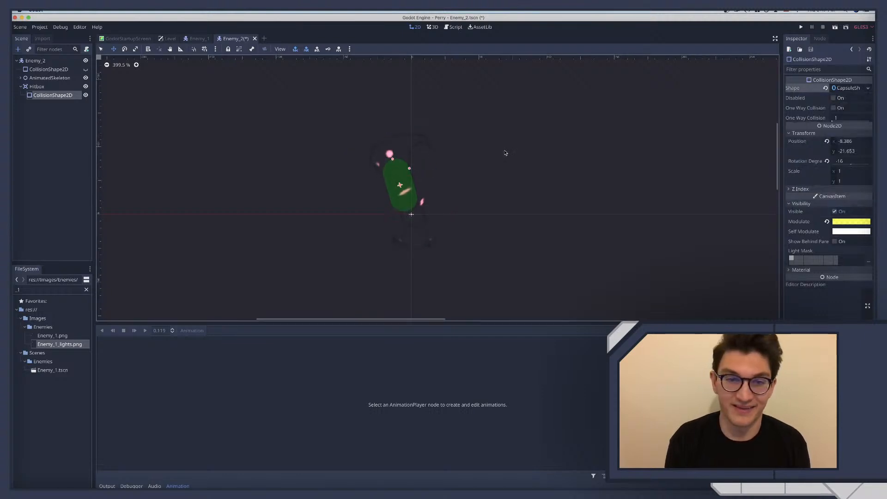
{"action": "left_click_drag", "start_coordinate": [392, 159], "coordinate": [386, 135]}
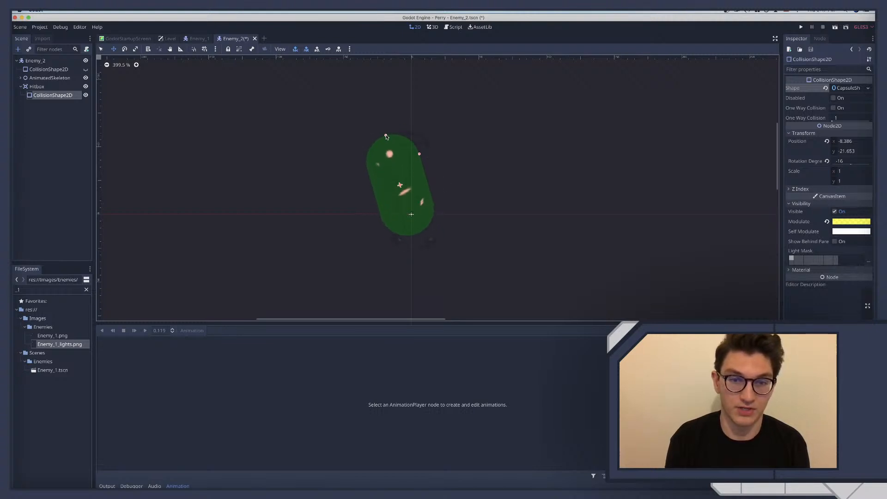
{"action": "left_click_drag", "start_coordinate": [389, 170], "coordinate": [426, 154]}
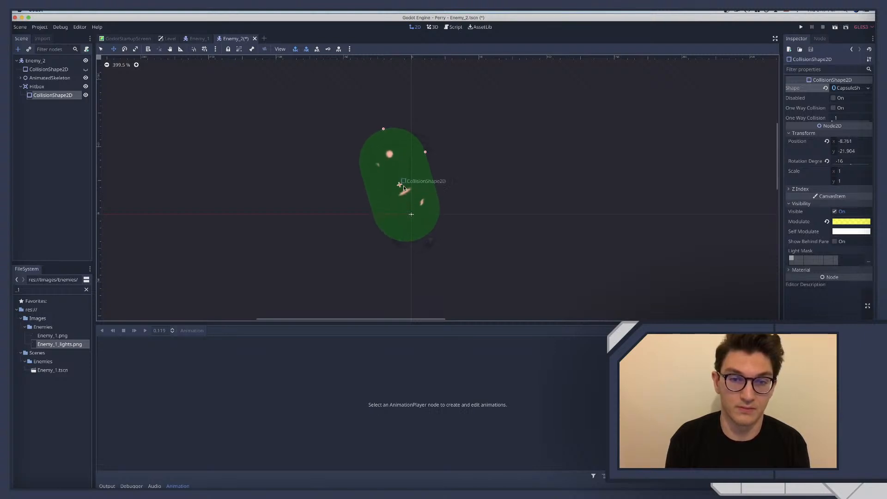
Shorten the Hitbox's capsule, move it to about x -9.1, y -21.5, and set its rotation to -18 degrees
{"action": "left_click_drag", "start_coordinate": [402, 187], "coordinate": [398, 182]}
{"action": "left_click_drag", "start_coordinate": [380, 125], "coordinate": [389, 156]}
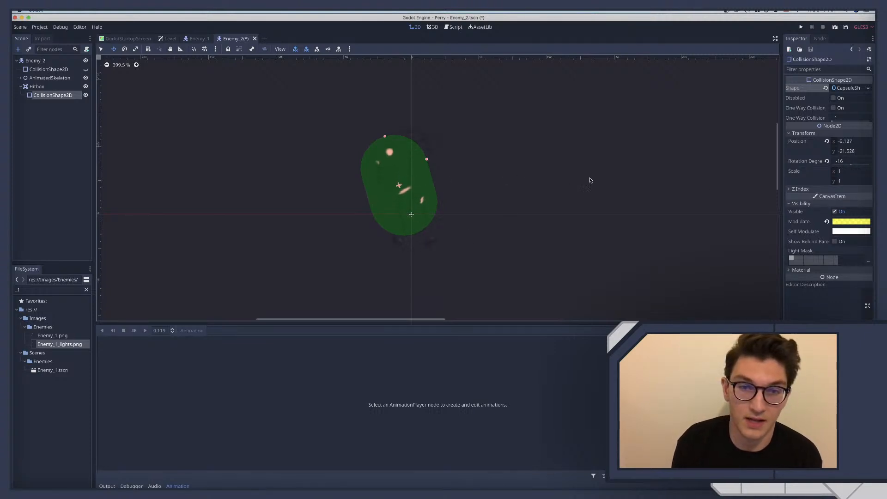
{"action": "left_click", "coordinate": [842, 161]}
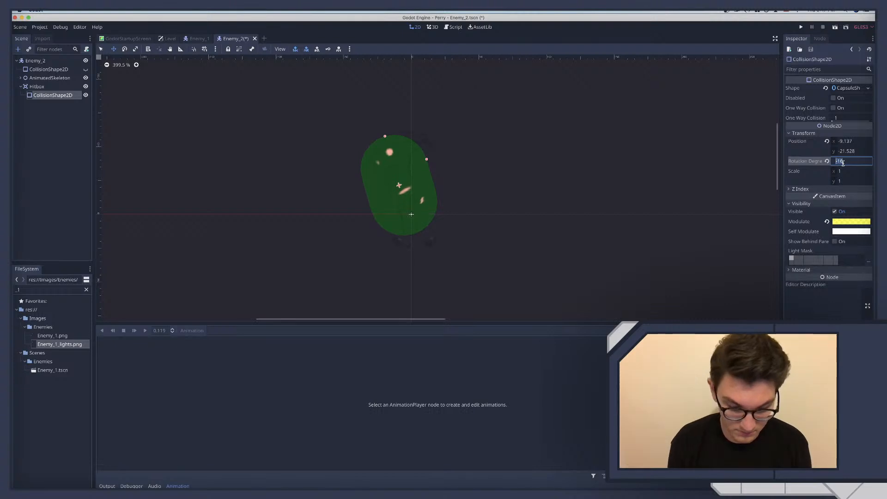
{"action": "type", "text": "17"}
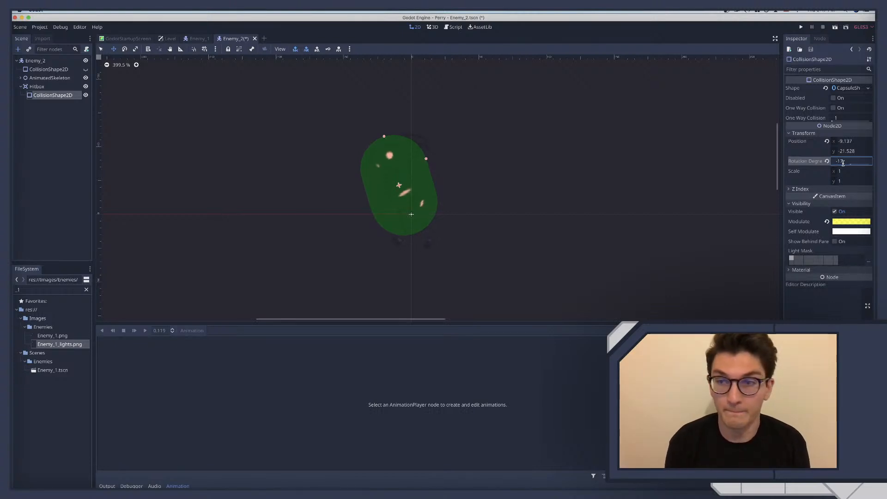
{"action": "left_click_drag", "start_coordinate": [851, 164], "coordinate": [850, 165]}
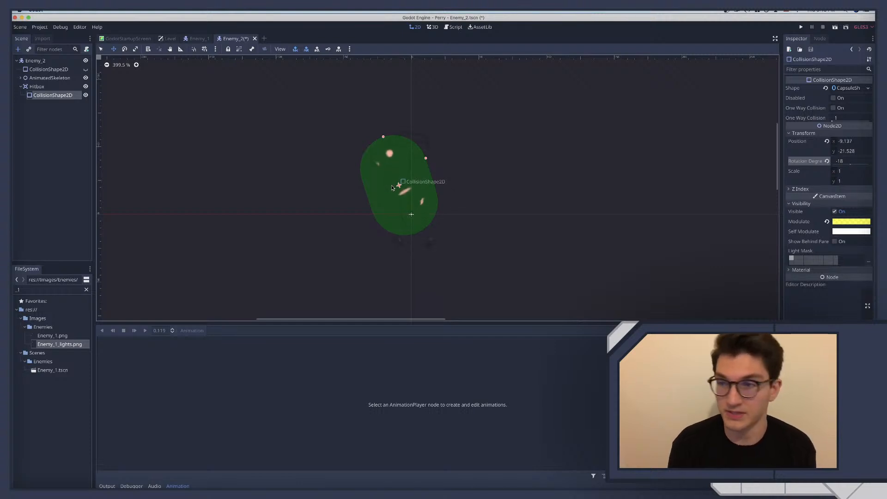
Set the position of the Hitbox's CollisionShape2D to x -9, y -22 and save the scene
{"action": "left_click", "coordinate": [860, 142]}
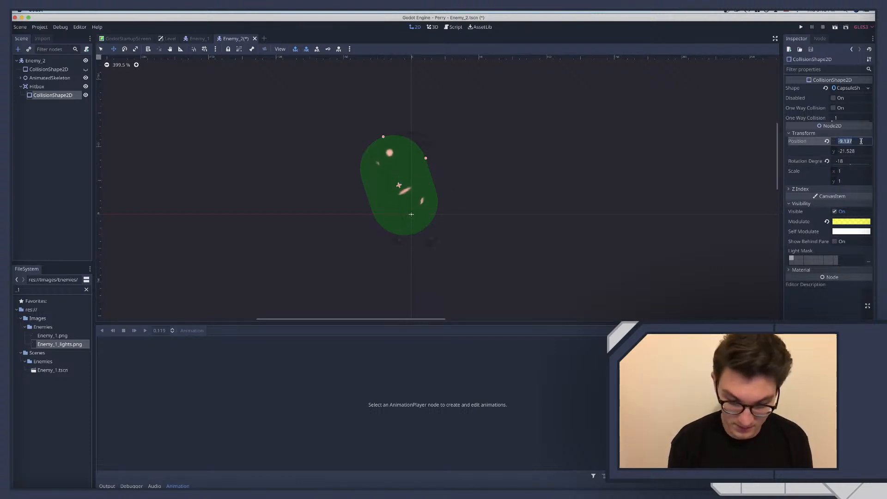
{"action": "type", "text": "-9"}
{"action": "key", "text": "Tab"}
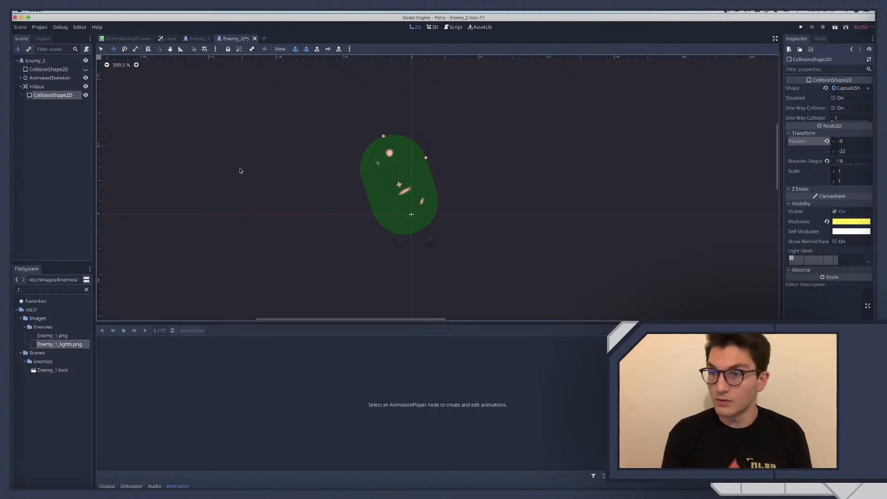
{"action": "key", "text": "super+s"}
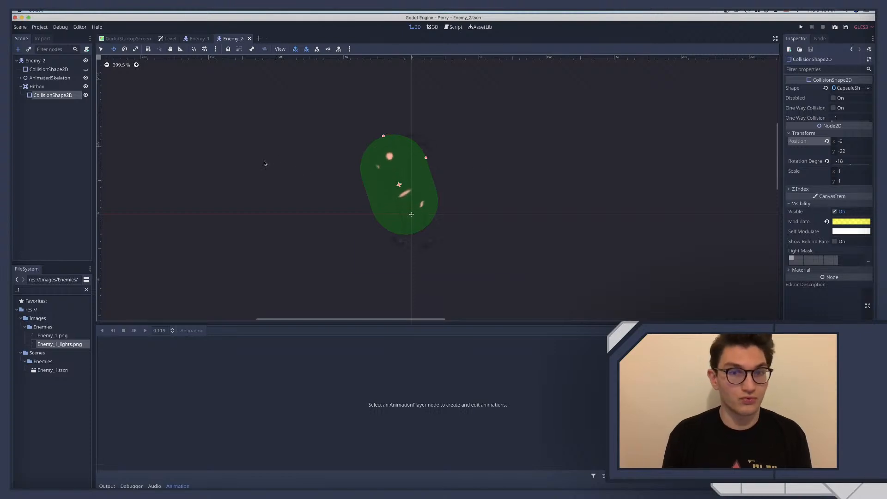
Attach a new empty GDScript, Enemy_2.gd, to the root Enemy_2 node
{"action": "left_click", "coordinate": [57, 62]}
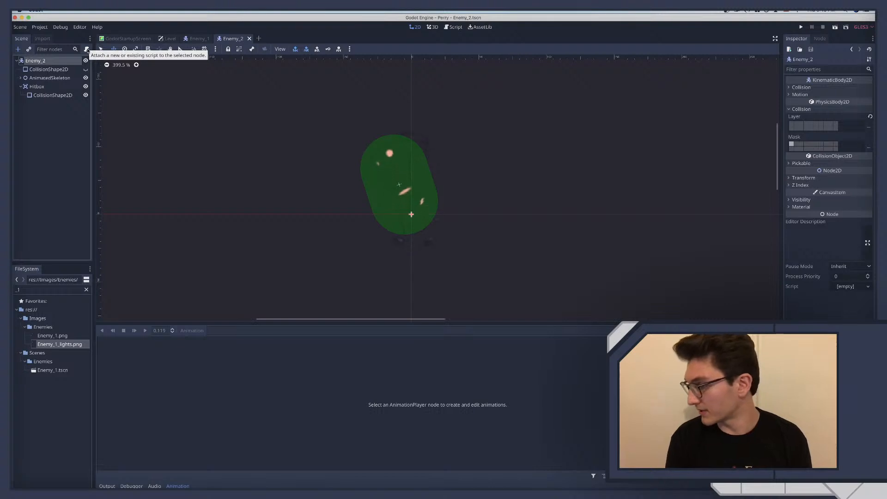
{"action": "left_click", "coordinate": [87, 49]}
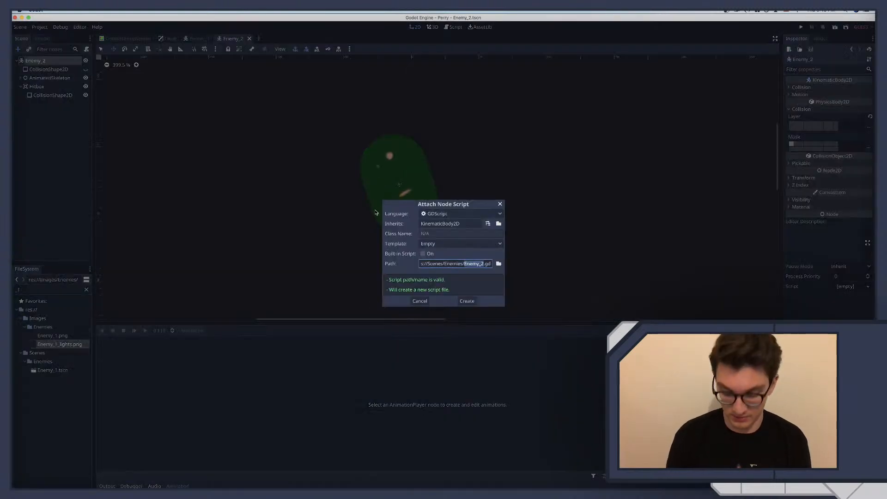
{"action": "key", "text": "Return"}
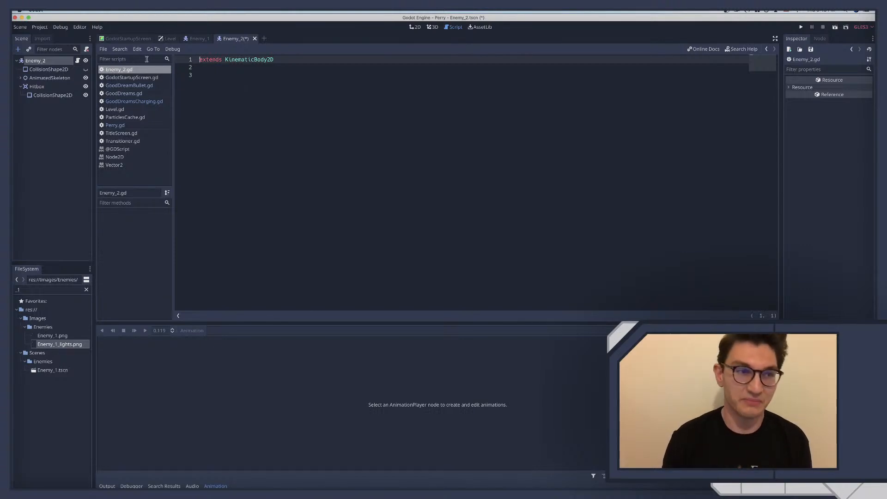
Declare a constant MAX_VEL with the value 300 on line 3 of Enemy_2.gd
{"action": "left_click", "coordinate": [243, 74]}
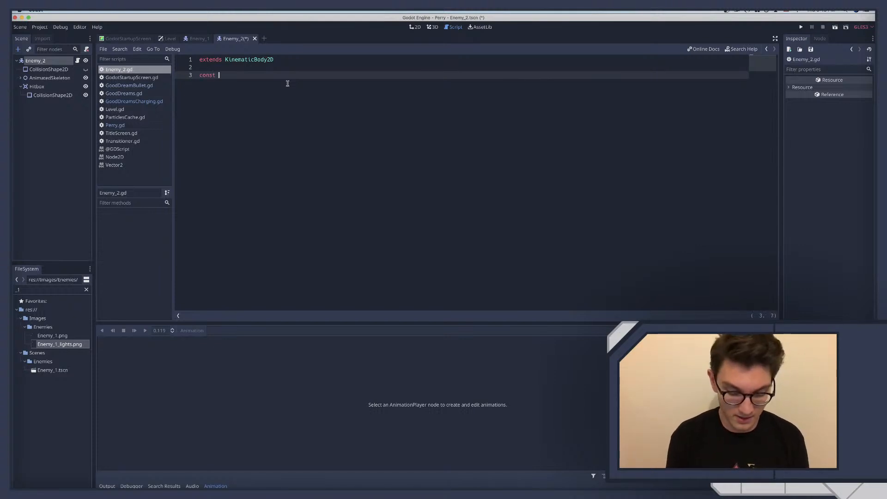
{"action": "type", "text": "VEL"}
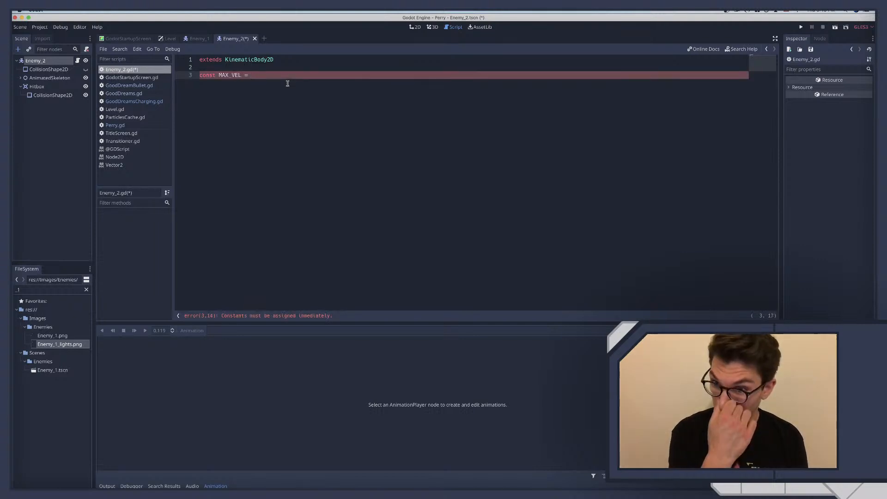
{"action": "type", "text": " = 300"}
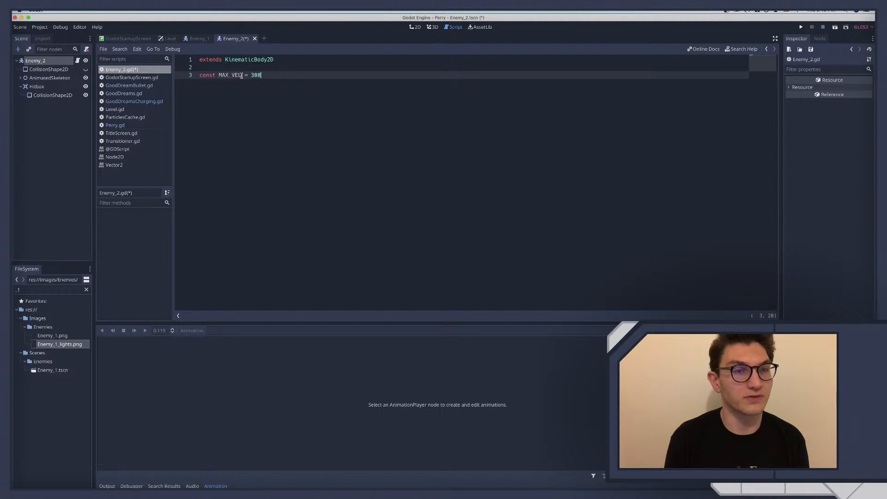
Replace the const MAX_VEL part of the declaration with export var and save the script
{"action": "left_click_drag", "start_coordinate": [242, 76], "coordinate": [164, 78]}
{"action": "type", "text": "export"}
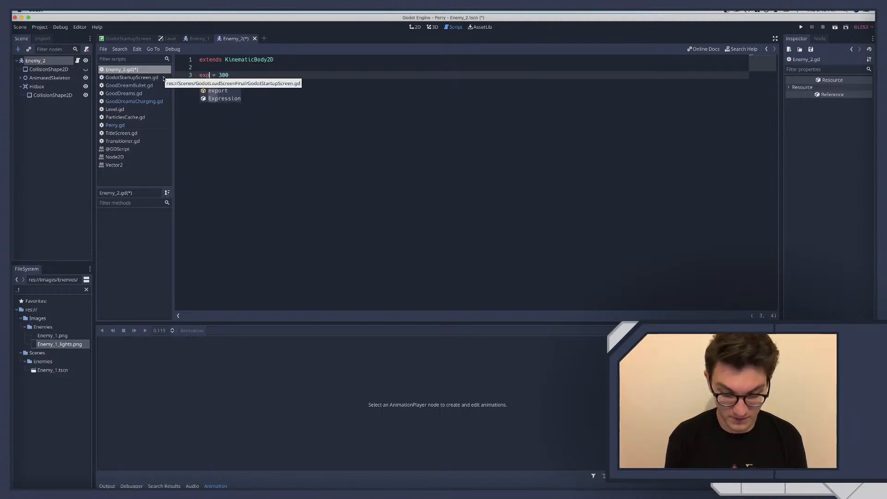
{"action": "type", "text": " var"}
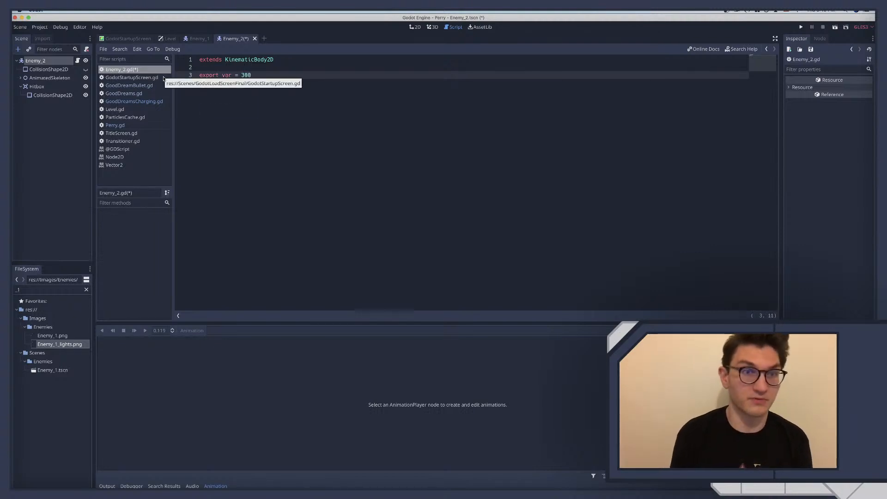
{"action": "key", "text": "ctrl+s"}
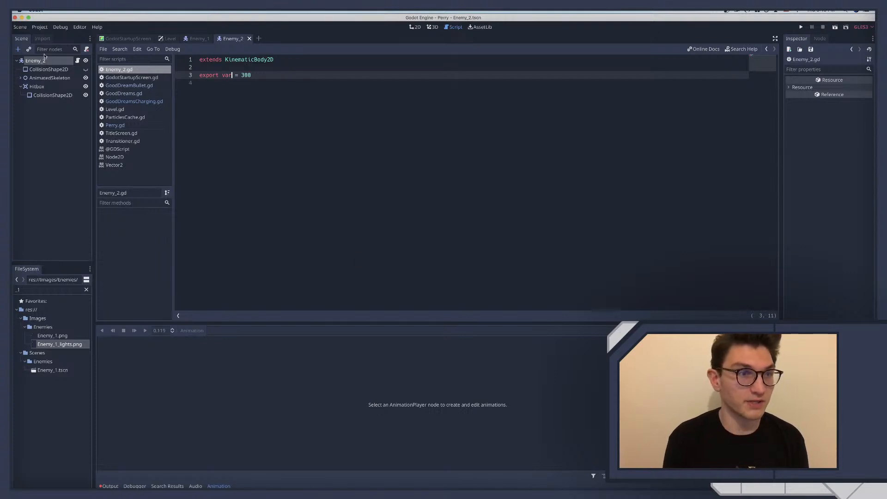
Name the exported variable Max_vel and check for it among the Enemy_2 node's properties
{"action": "left_click", "coordinate": [38, 61]}
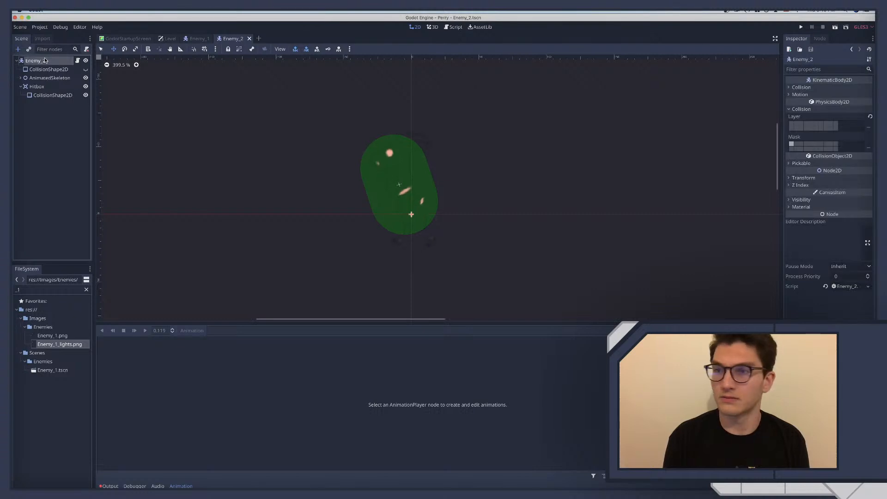
{"action": "left_click", "coordinate": [800, 87]}
{"action": "left_click", "coordinate": [800, 103]}
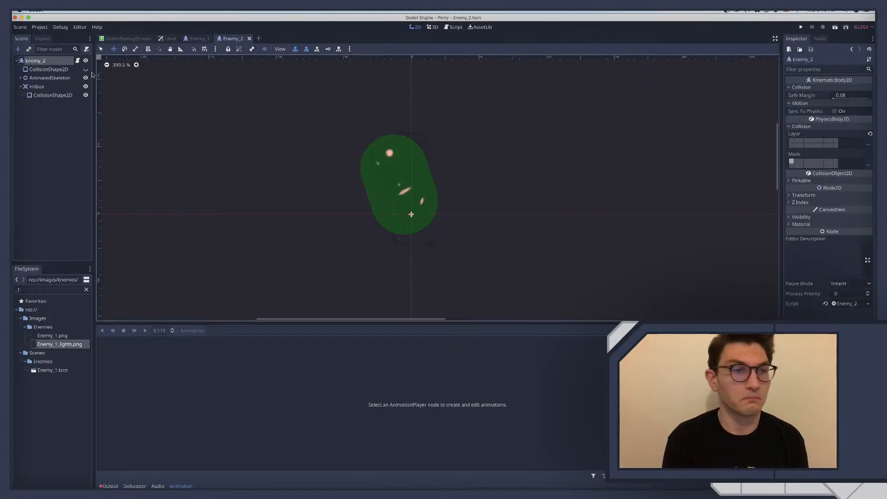
{"action": "left_click", "coordinate": [78, 61]}
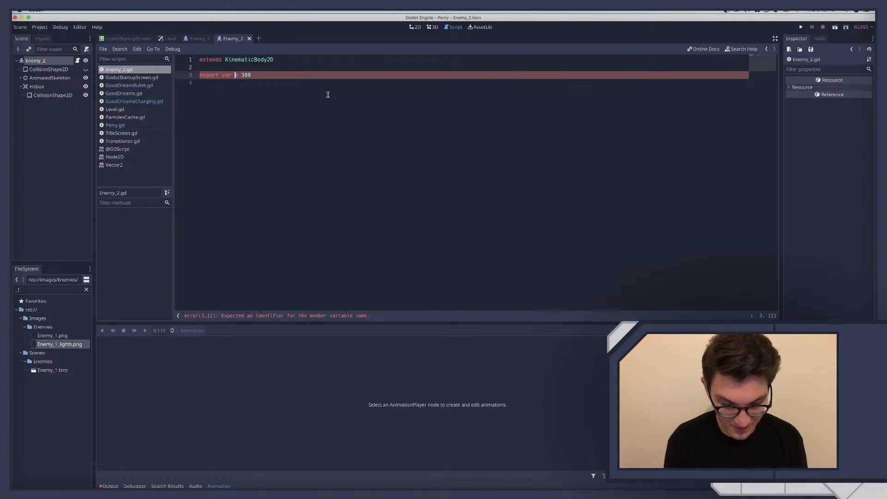
{"action": "type", "text": "Max_ve"}
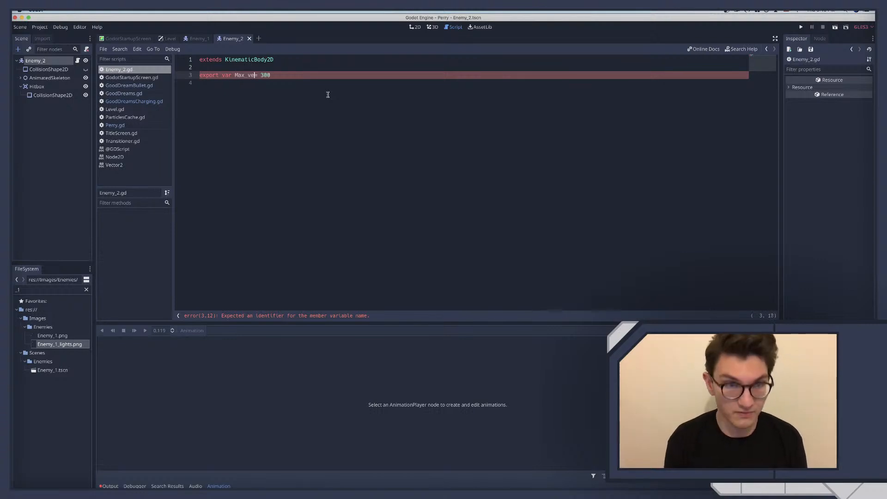
{"action": "type", "text": "l"}
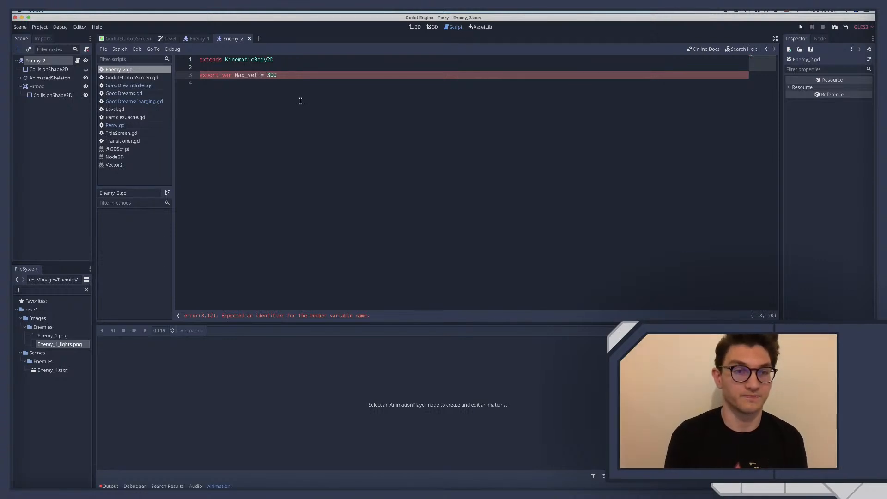
{"action": "left_click", "coordinate": [36, 61]}
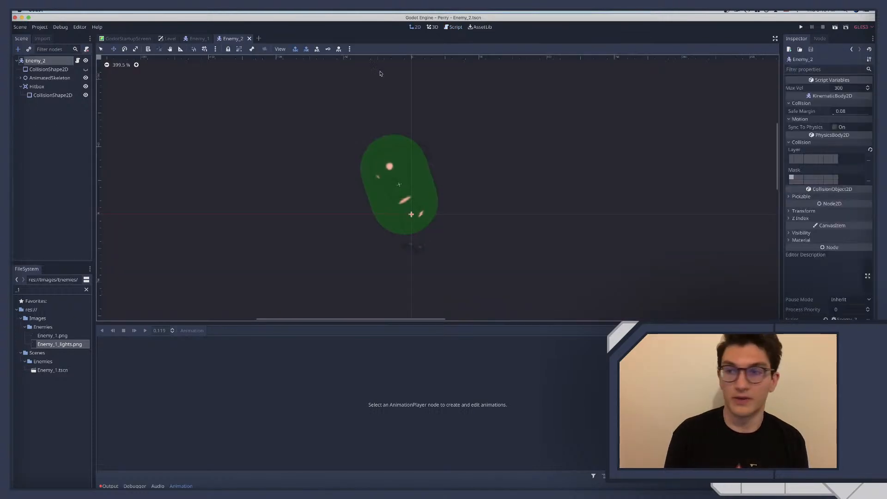
{"action": "left_click", "coordinate": [839, 88]}
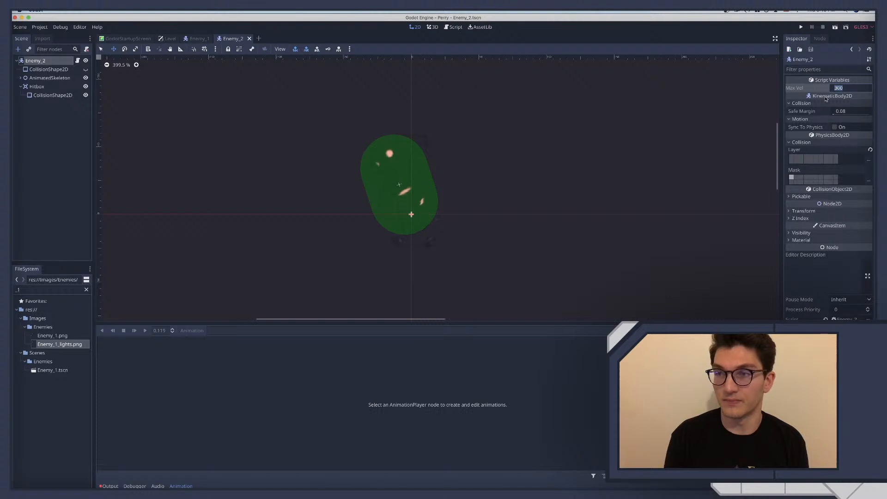
{"action": "left_click", "coordinate": [78, 61]}
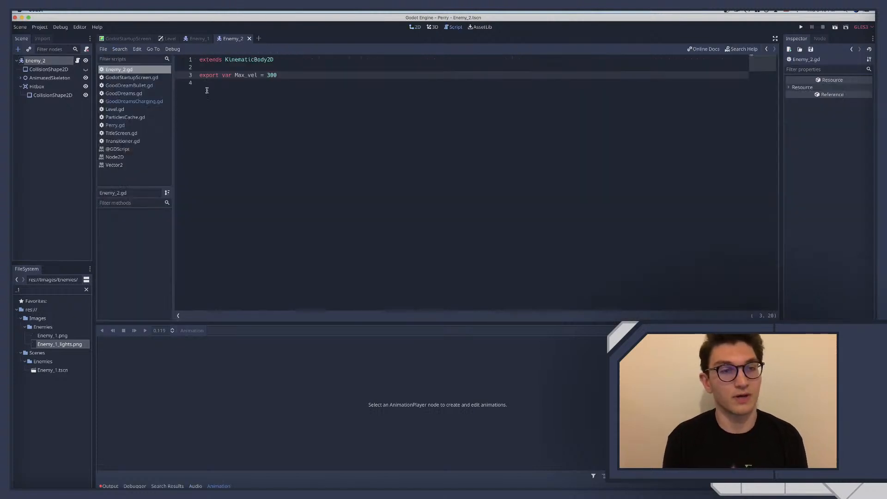
{"action": "left_click", "coordinate": [247, 87]}
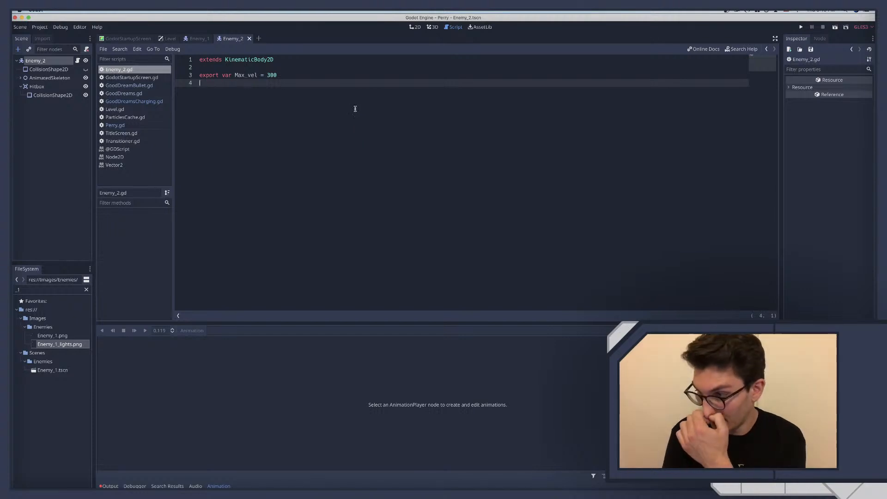
{"action": "left_click", "coordinate": [189, 39]}
{"action": "left_click", "coordinate": [235, 38]}
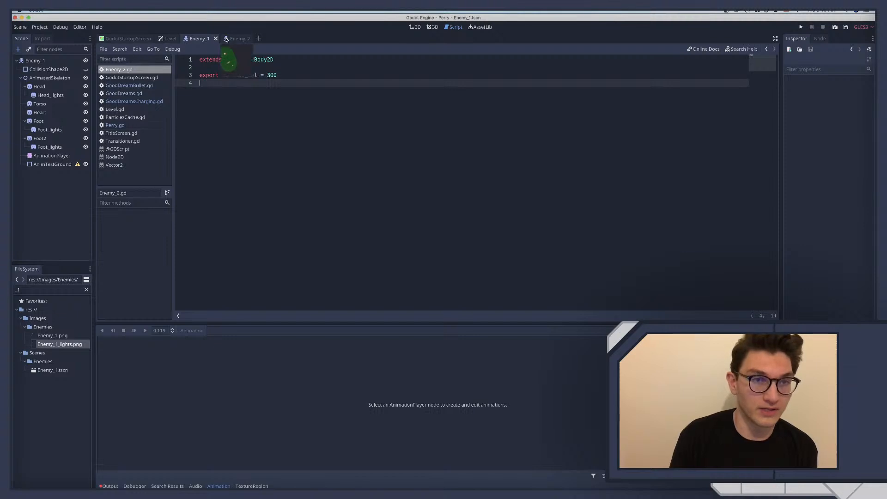
Hide the Hitbox's CollisionShape2D in the Enemy_2 scene
{"action": "left_click", "coordinate": [61, 65]}
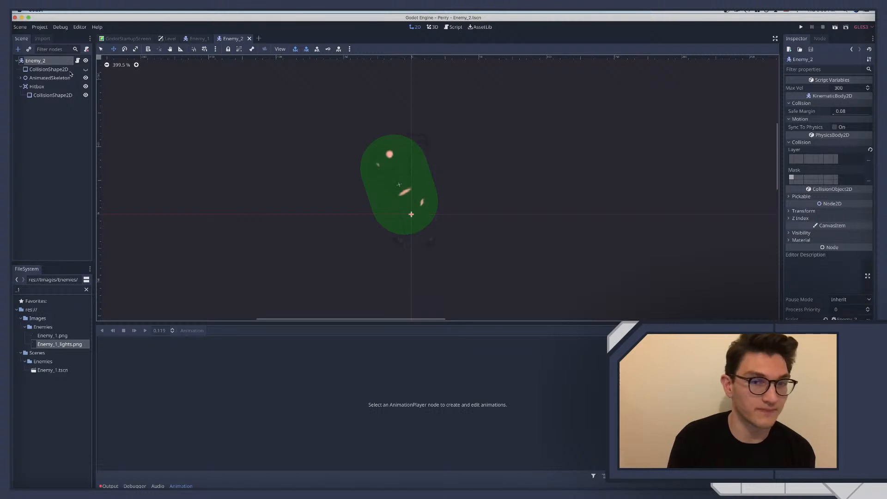
{"action": "left_click", "coordinate": [85, 95]}
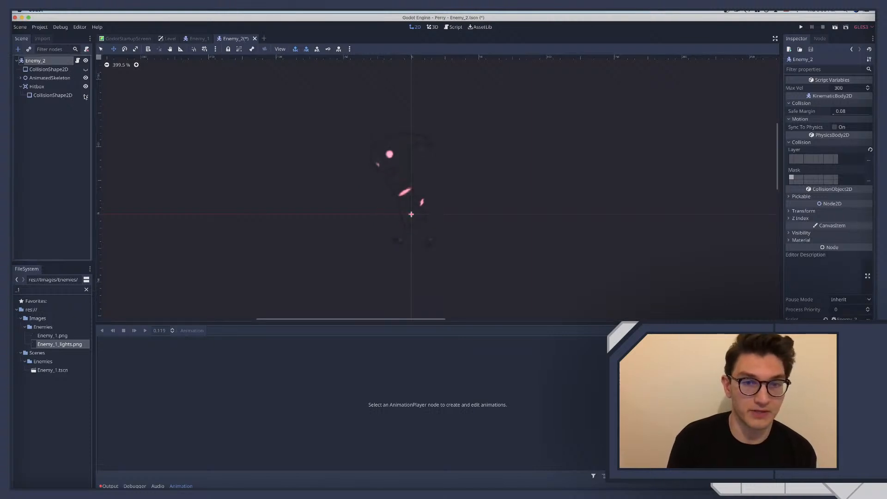
Add an exported variable health set to 1 below Max_vel in Enemy_2.gd, and insert a blank line above the exported variables
{"action": "left_click", "coordinate": [77, 60]}
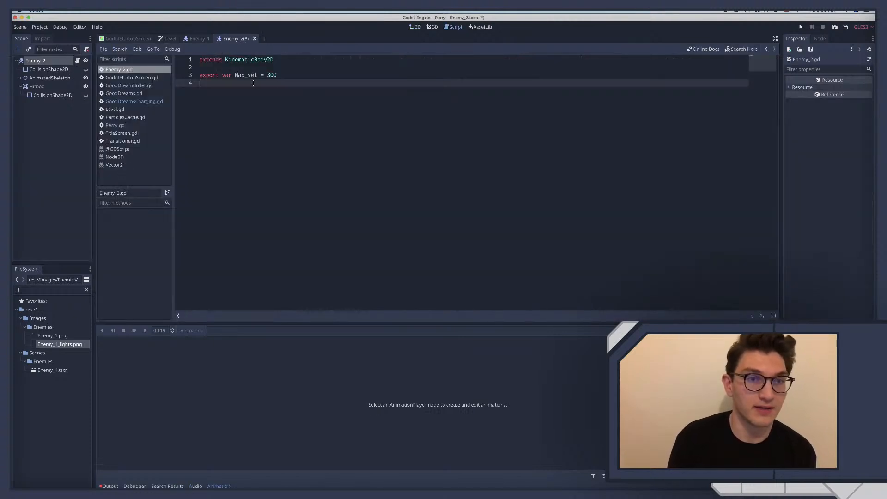
{"action": "type", "text": "e"}
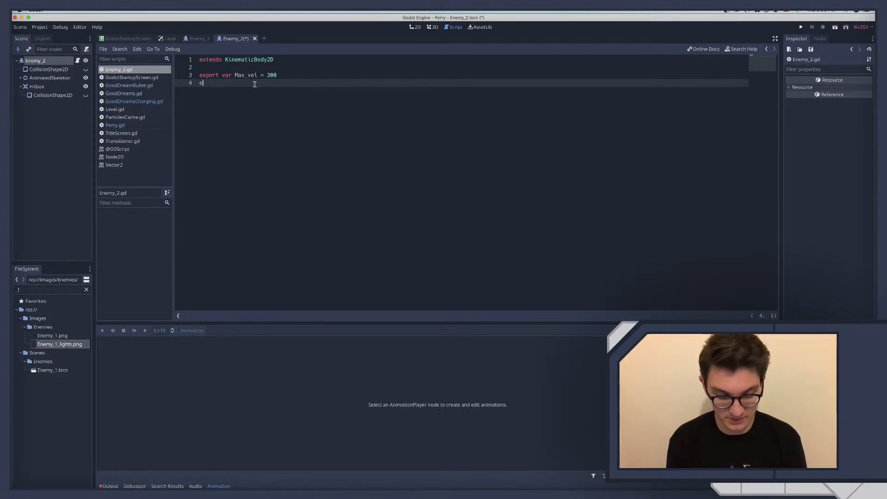
{"action": "type", "text": "xport var "}
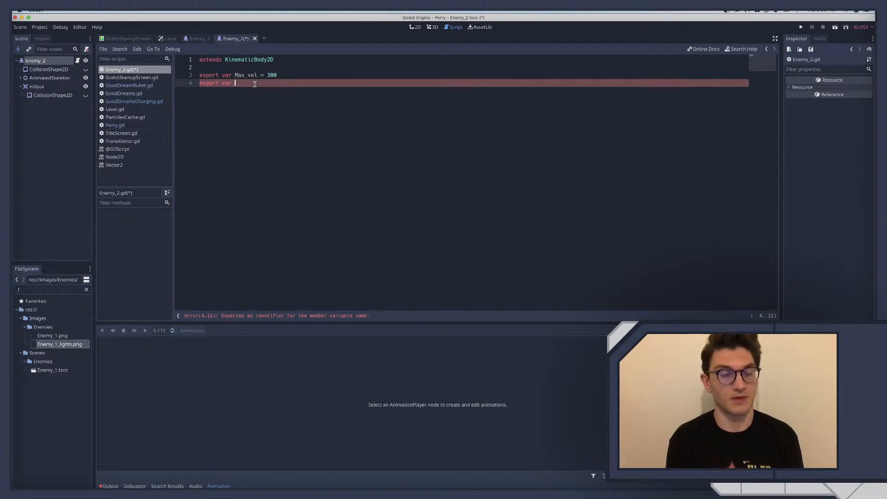
{"action": "type", "text": "health = "}
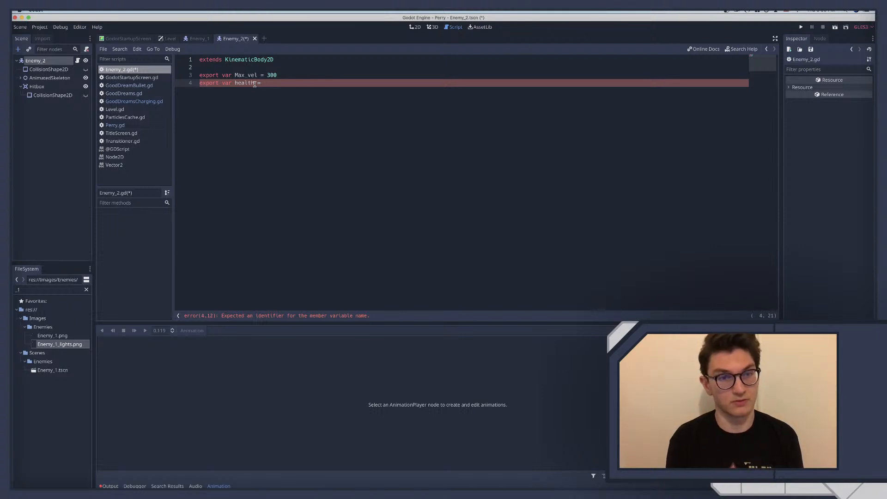
{"action": "type", "text": "1"}
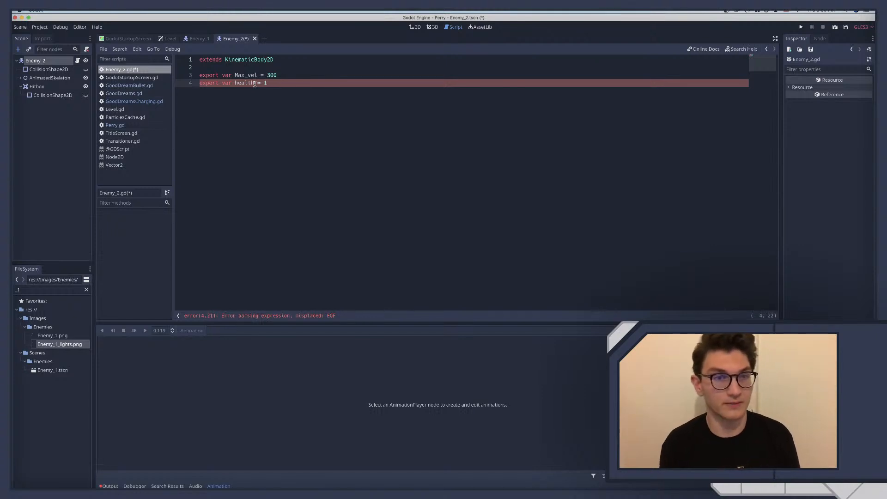
{"action": "key", "text": "Return"}
{"action": "key", "text": "Return"}
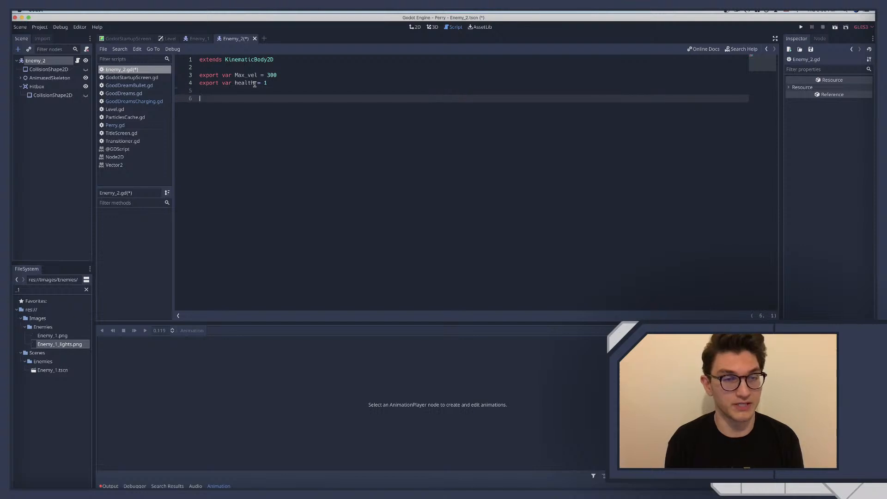
{"action": "left_click", "coordinate": [229, 68]}
{"action": "key", "text": "Return"}
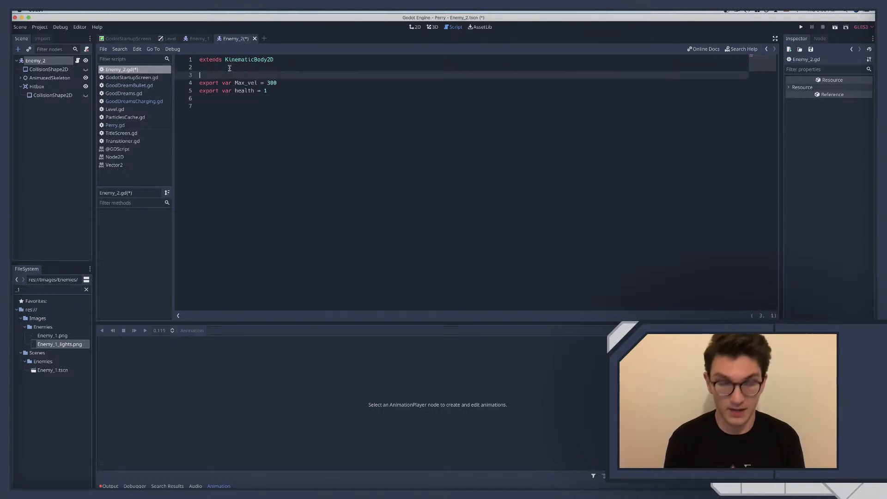
Start a new exported variable named Acceleration, without a value, on the line below health in Enemy_2.gd
{"action": "left_click", "coordinate": [220, 106]}
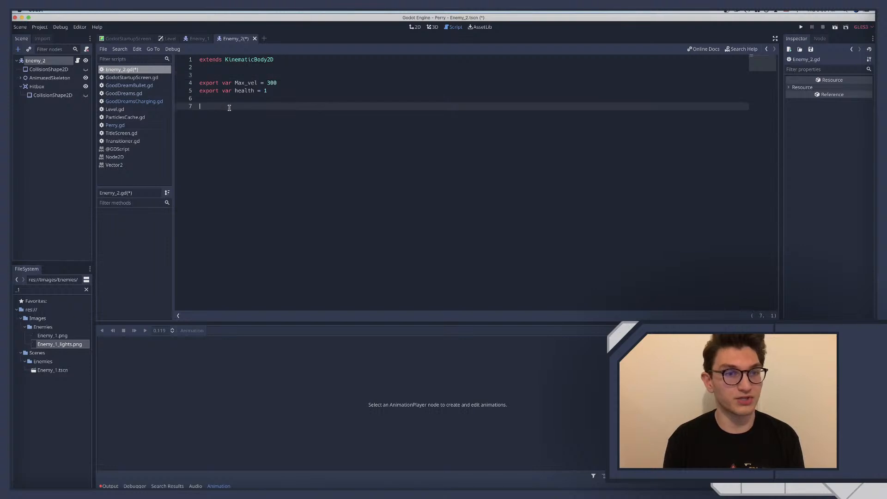
{"action": "left_click", "coordinate": [269, 98]}
{"action": "type", "text": "export var"}
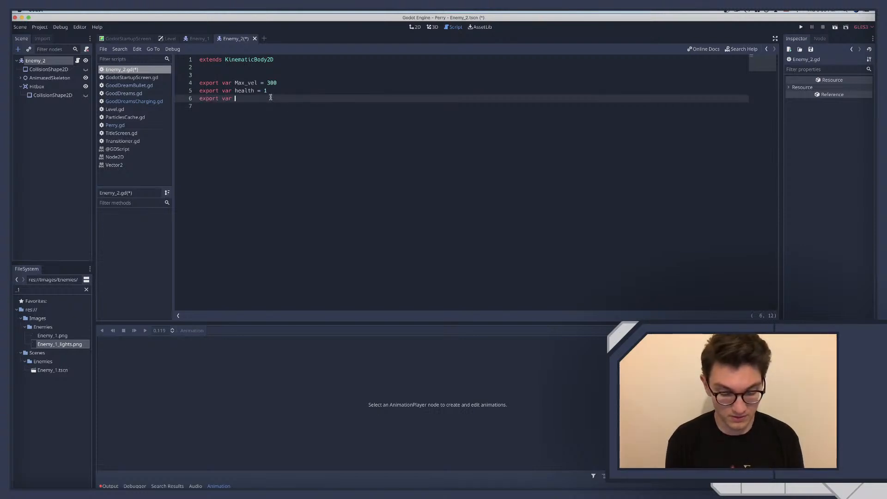
{"action": "type", "text": " Acceleration"}
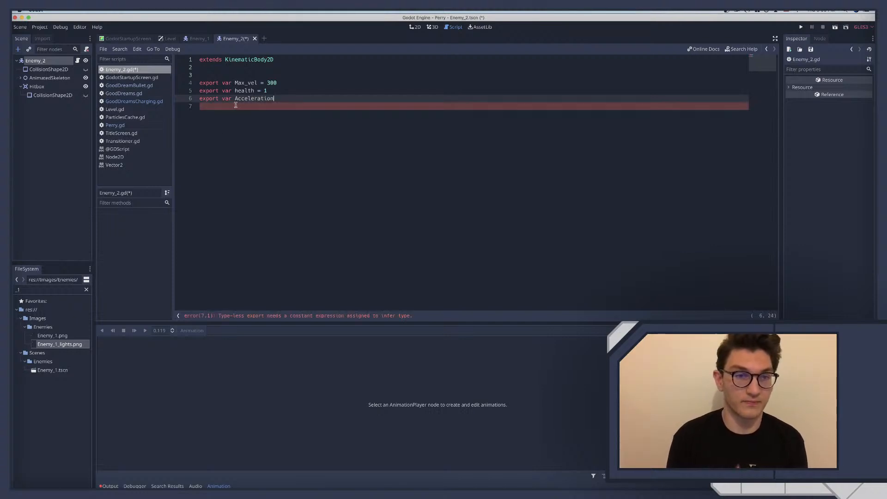
Try capitalizing the variable name health as Health, and restore its lowercase spelling
{"action": "left_click", "coordinate": [238, 91]}
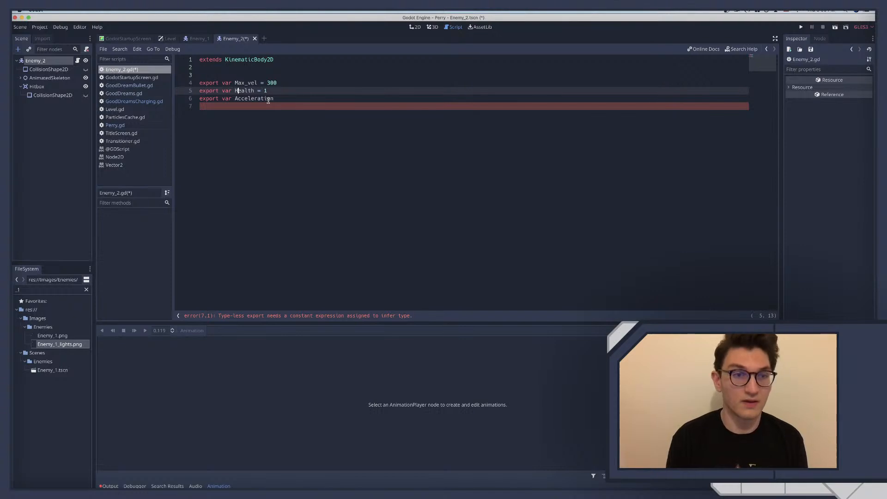
{"action": "double_click", "coordinate": [241, 91]}
{"action": "double_click", "coordinate": [249, 98]}
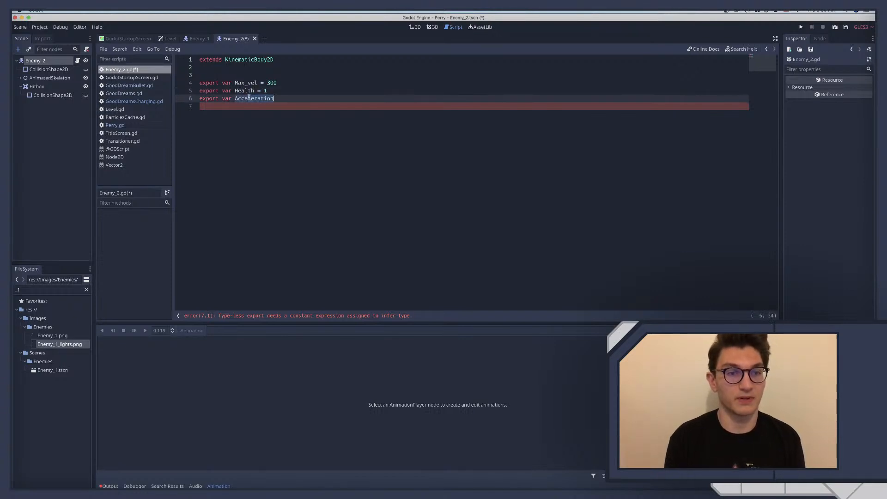
{"action": "left_click", "coordinate": [242, 83]}
{"action": "left_click", "coordinate": [237, 90]}
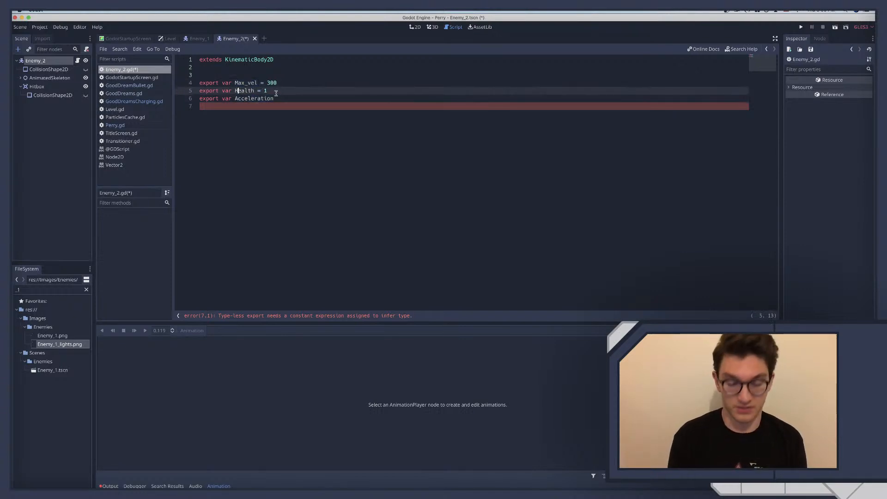
{"action": "key", "text": "BackSpace"}
{"action": "type", "text": "h"}
Move the Acceleration declaration from below health to a new line directly under Max_vel
{"action": "left_click", "coordinate": [281, 98]}
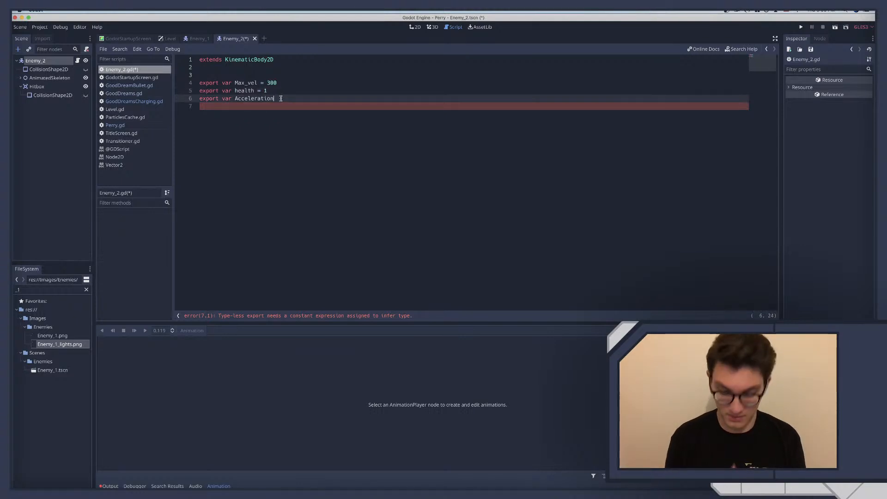
{"action": "key", "text": "shift+super+Left"}
{"action": "key", "text": "super+c"}
{"action": "key", "text": "BackSpace"}
{"action": "key", "text": "BackSpace"}
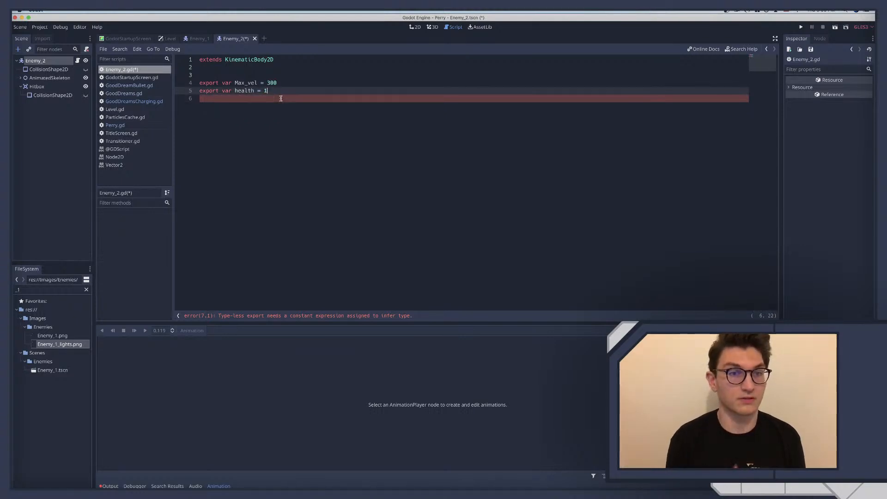
{"action": "left_click", "coordinate": [285, 83]}
{"action": "key", "text": "Return"}
{"action": "key", "text": "super+v"}
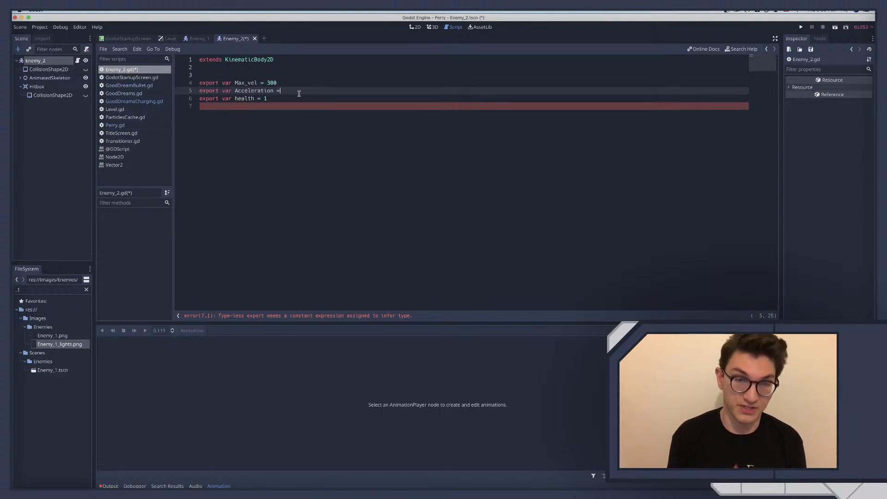
Set the exported Acceleration variable to 30 and save the script
{"action": "double_click", "coordinate": [242, 84]}
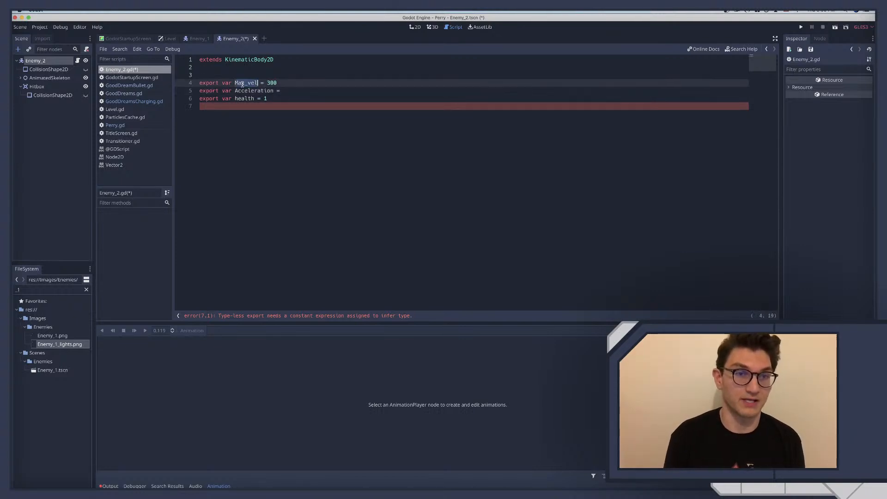
{"action": "double_click", "coordinate": [251, 91]}
{"action": "left_click", "coordinate": [290, 91]}
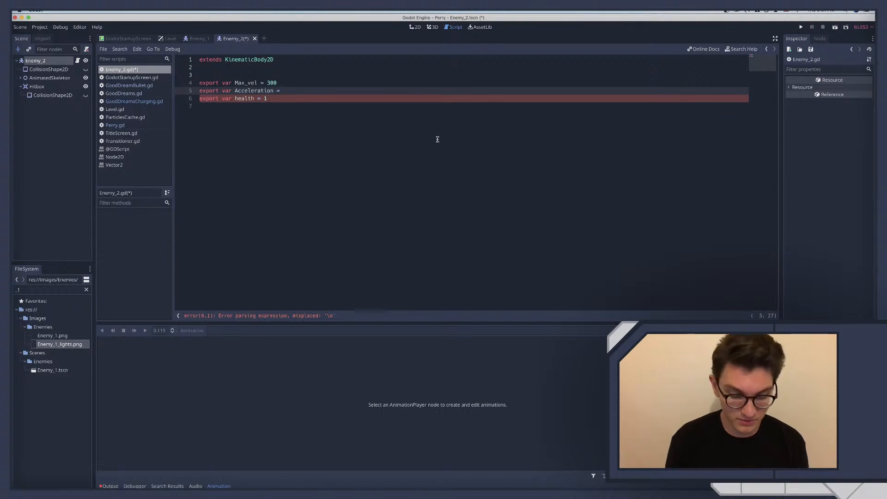
{"action": "type", "text": "30"}
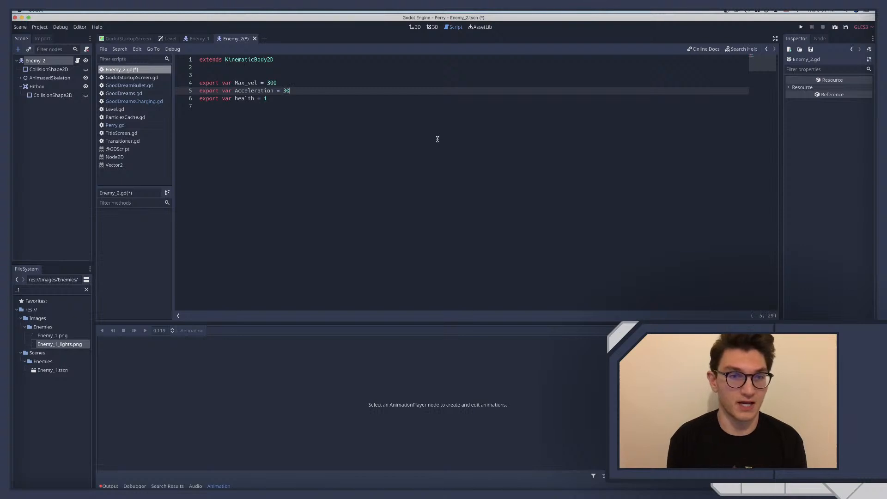
{"action": "key", "text": "super+s"}
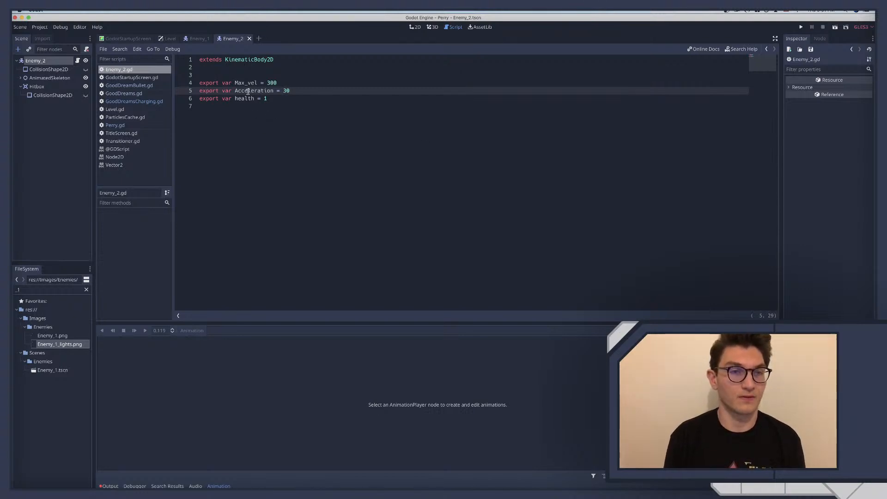
Add blank lines below the exported variables in Enemy_2.gd and save the script
{"action": "left_click", "coordinate": [215, 107]}
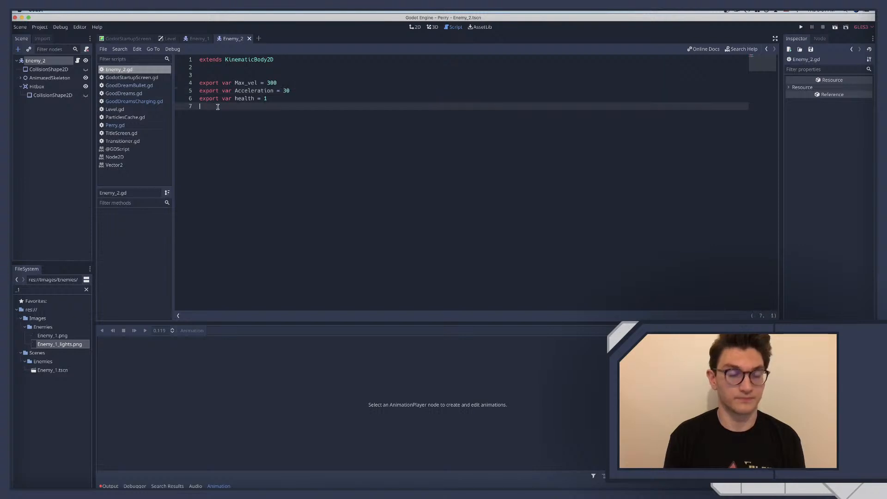
{"action": "key", "text": "Return"}
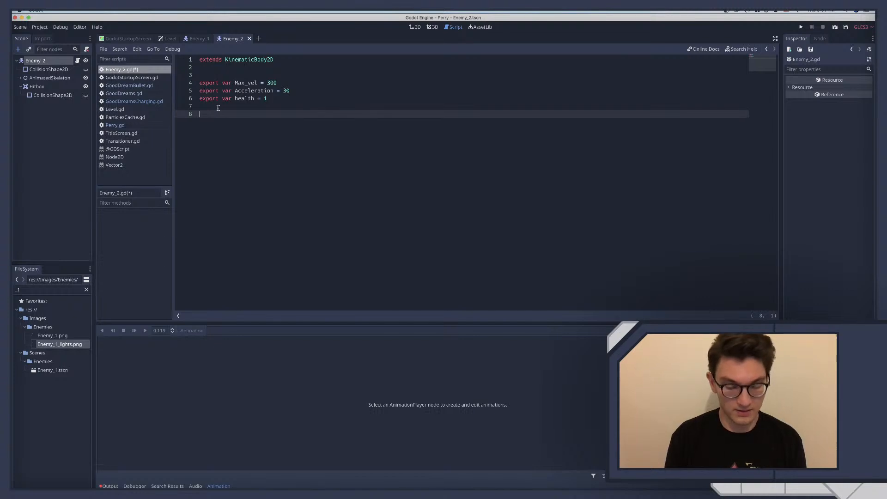
{"action": "key", "text": "super+s"}
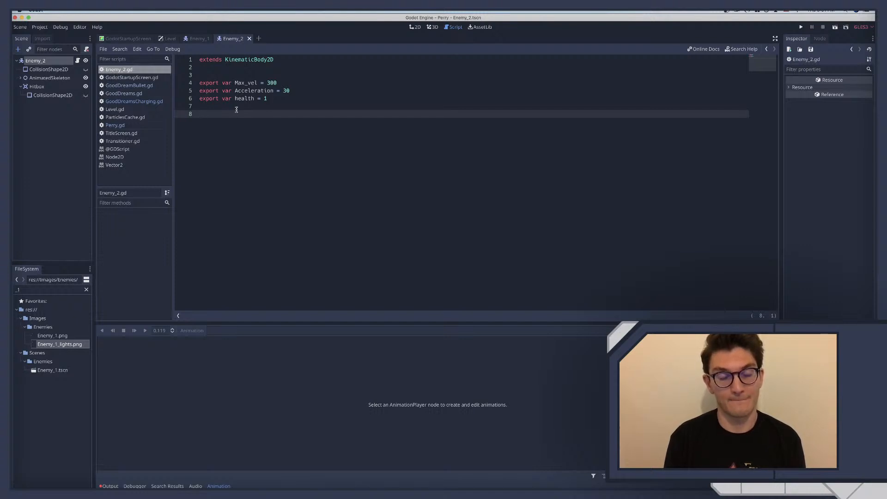
{"action": "key", "text": "Return"}
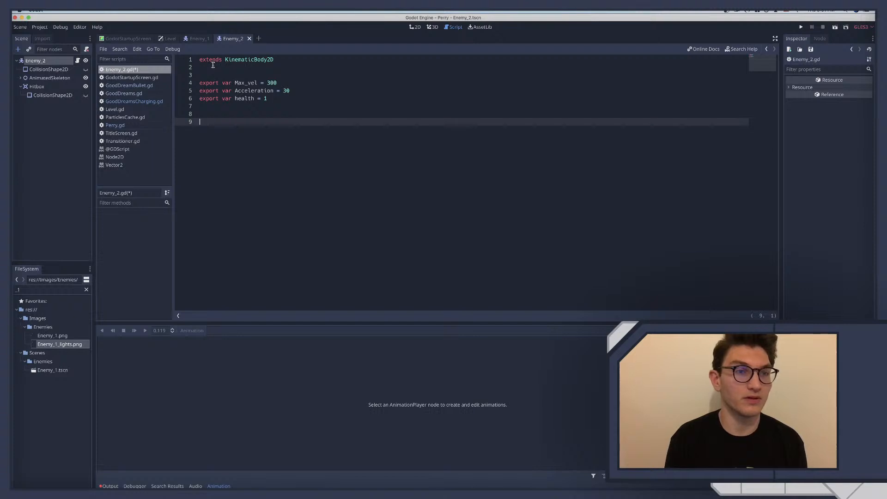
Switch to the Level scene, show it in the 2D view and select the Foreground node
{"action": "left_click", "coordinate": [167, 41]}
{"action": "left_click", "coordinate": [46, 61]}
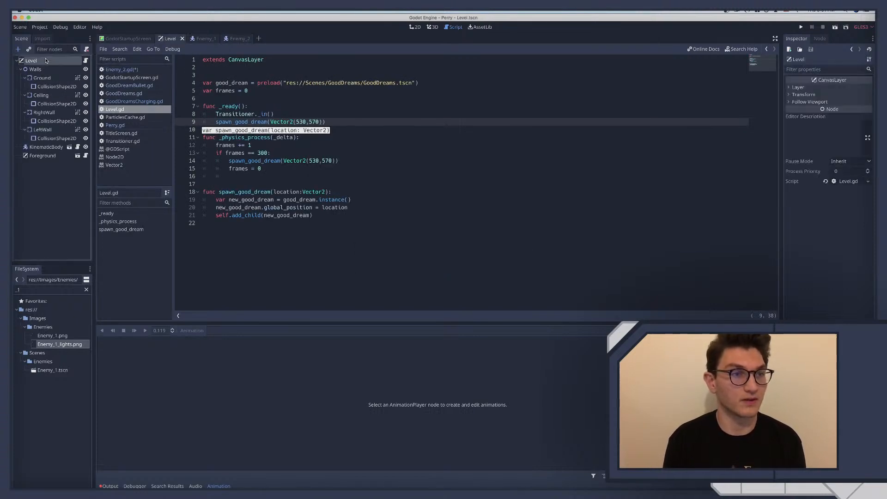
{"action": "left_click", "coordinate": [415, 27]}
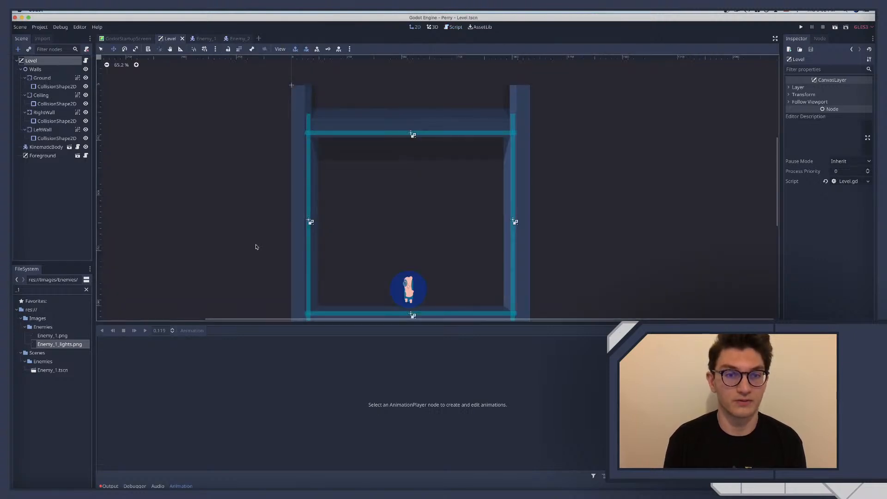
{"action": "left_click", "coordinate": [47, 156]}
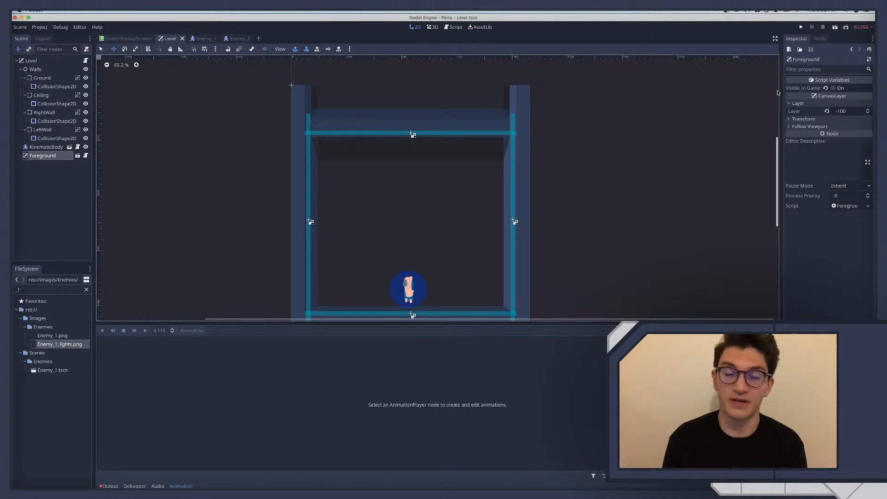
Move the Ceiling body slightly down so its collision shape lines up with the lower edge of the ceiling artwork
{"action": "scroll", "coordinate": [333, 150], "scroll_direction": "up", "scroll_amount": 1}
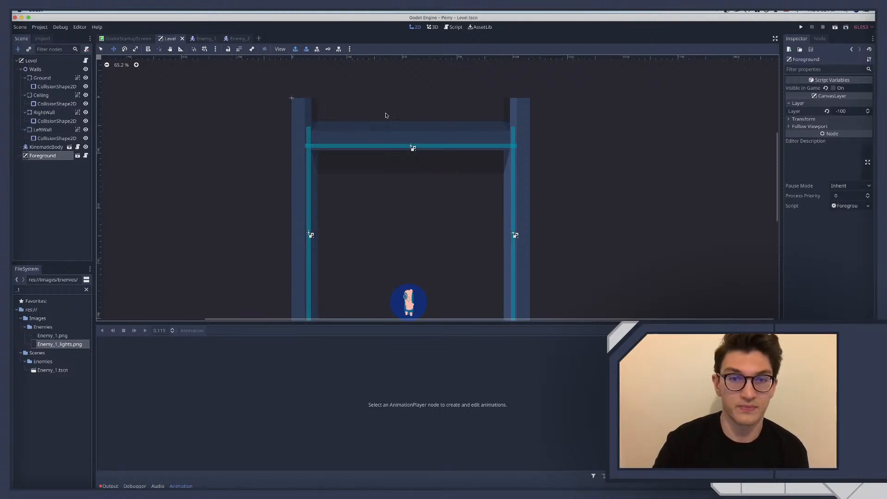
{"action": "scroll", "coordinate": [387, 116], "scroll_direction": "up", "scroll_amount": 3}
{"action": "scroll", "coordinate": [387, 115], "scroll_direction": "up", "scroll_amount": 6}
{"action": "scroll", "coordinate": [387, 116], "scroll_direction": "down", "scroll_amount": 2}
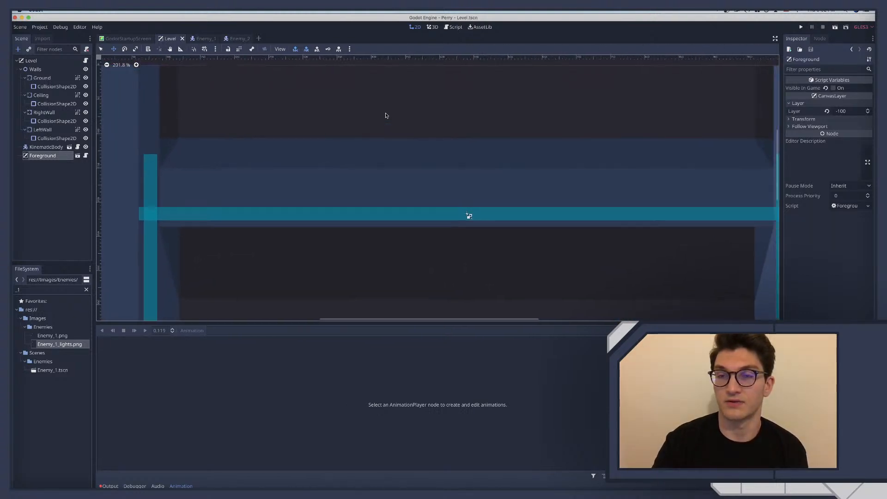
{"action": "scroll", "coordinate": [386, 115], "scroll_direction": "up", "scroll_amount": 1}
{"action": "scroll", "coordinate": [386, 115], "scroll_direction": "down", "scroll_amount": 1}
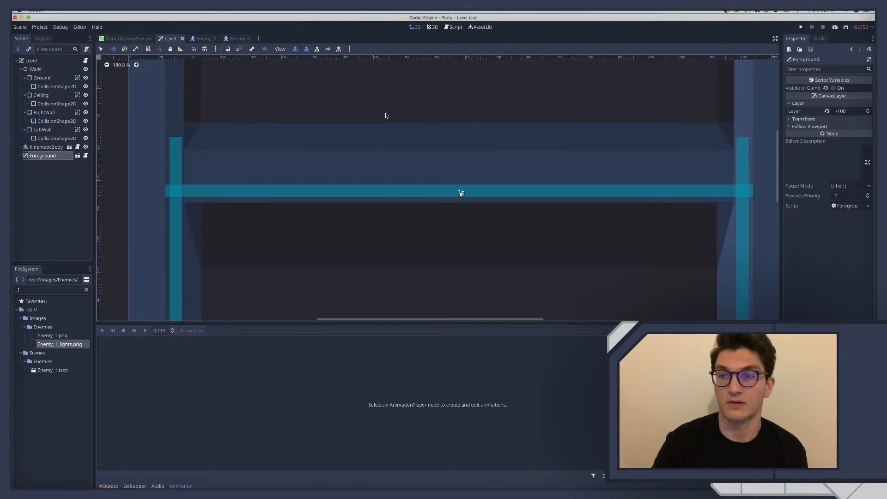
{"action": "scroll", "coordinate": [386, 116], "scroll_direction": "up", "scroll_amount": 1}
{"action": "scroll", "coordinate": [386, 116], "scroll_direction": "down", "scroll_amount": 1}
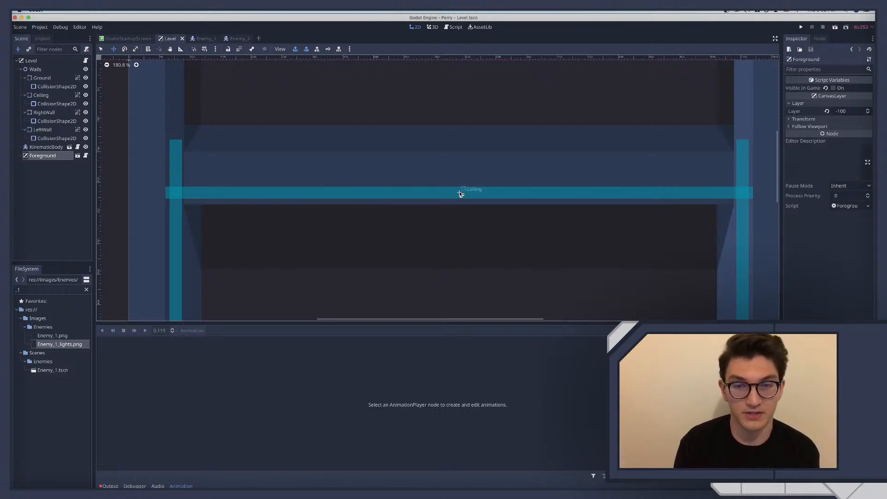
{"action": "left_click", "coordinate": [461, 194]}
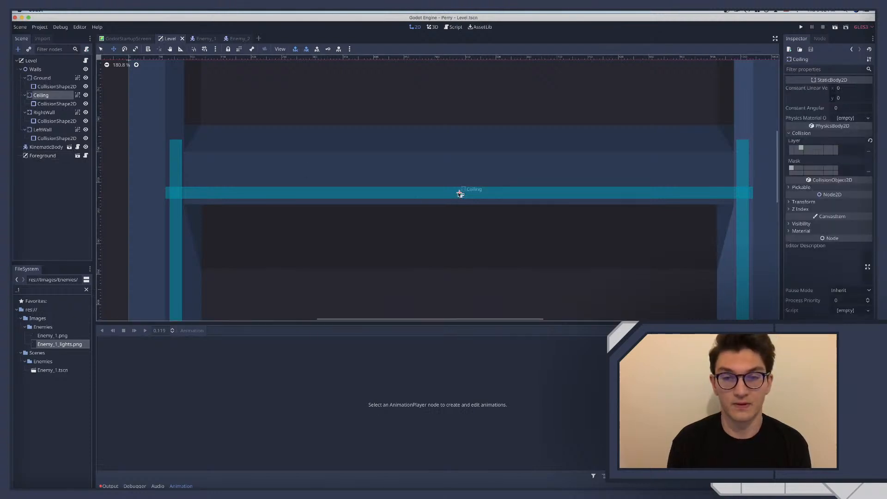
{"action": "left_click_drag", "start_coordinate": [461, 193], "coordinate": [461, 201]}
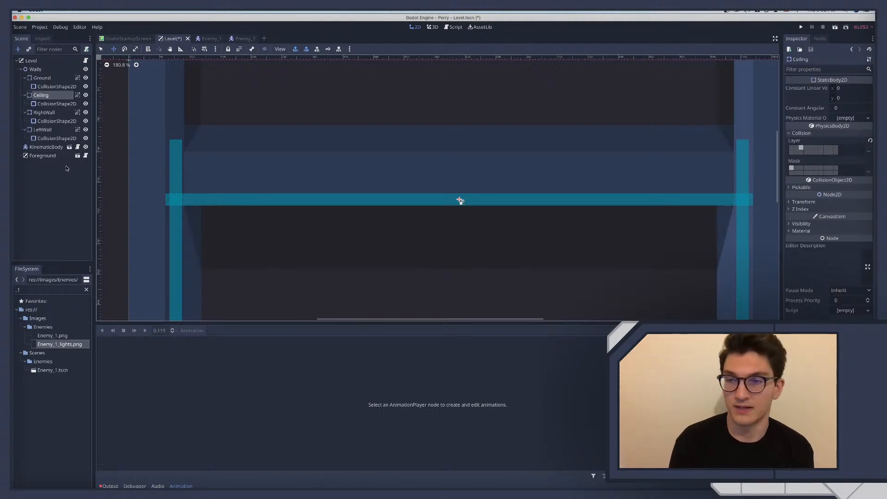
Examine how the ceiling and side wall collision shapes line up with the room artwork, especially along the right wall
{"action": "scroll", "coordinate": [335, 216], "scroll_direction": "up", "scroll_amount": 3}
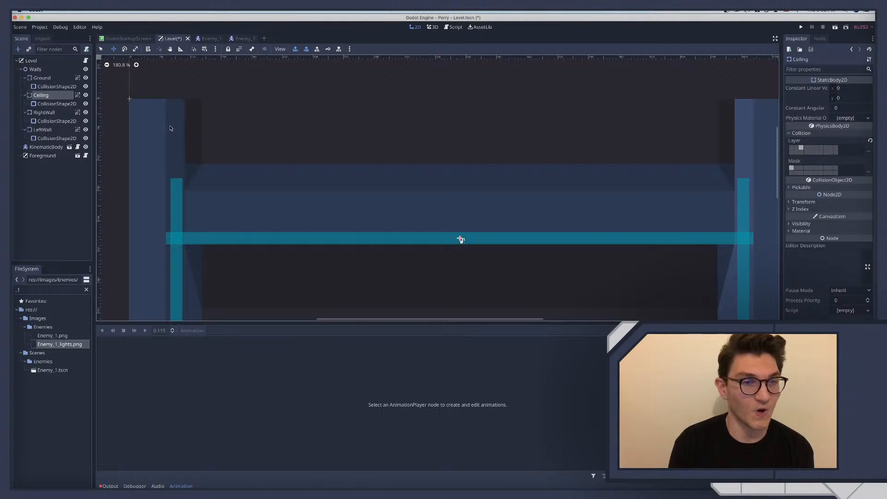
{"action": "scroll", "coordinate": [238, 137], "scroll_direction": "down", "scroll_amount": 3}
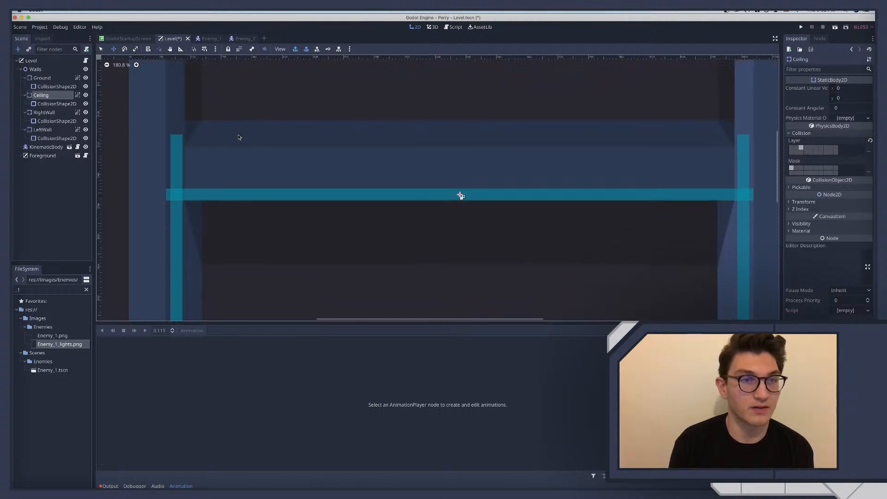
{"action": "scroll", "coordinate": [239, 137], "scroll_direction": "right", "scroll_amount": 1}
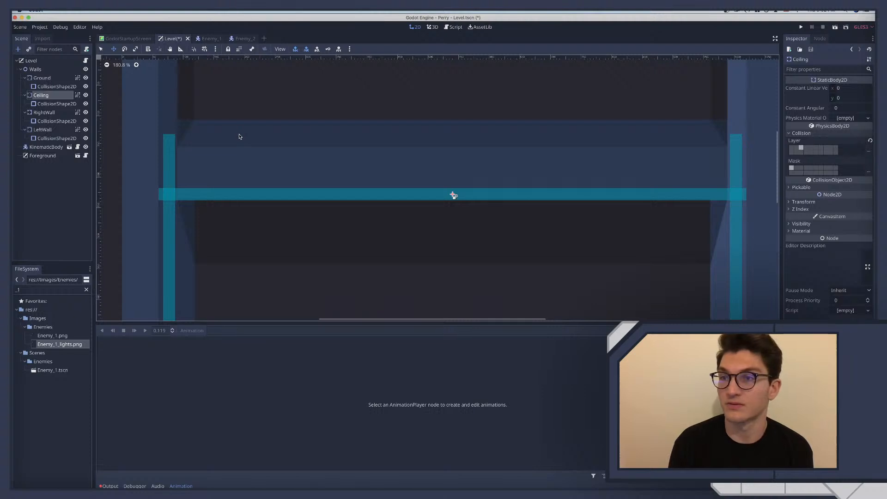
{"action": "scroll", "coordinate": [239, 137], "scroll_direction": "right", "scroll_amount": 3}
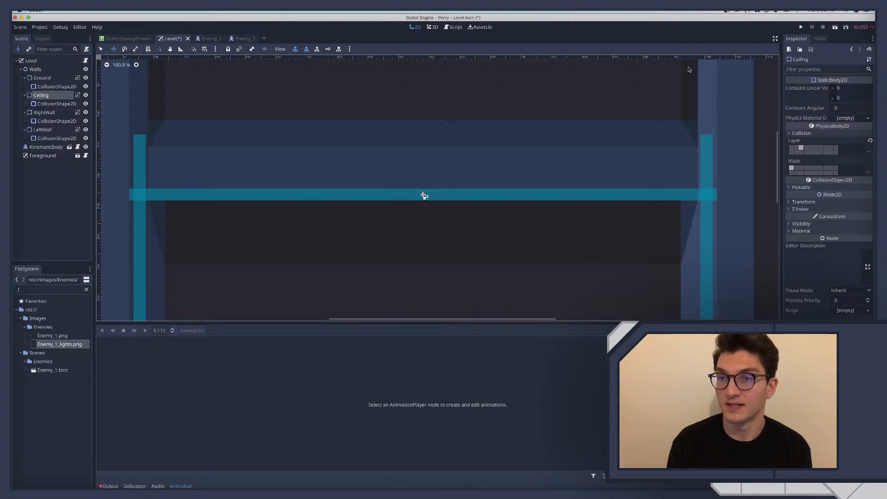
{"action": "scroll", "coordinate": [691, 68], "scroll_direction": "up", "scroll_amount": 1}
{"action": "scroll", "coordinate": [689, 69], "scroll_direction": "up", "scroll_amount": 8}
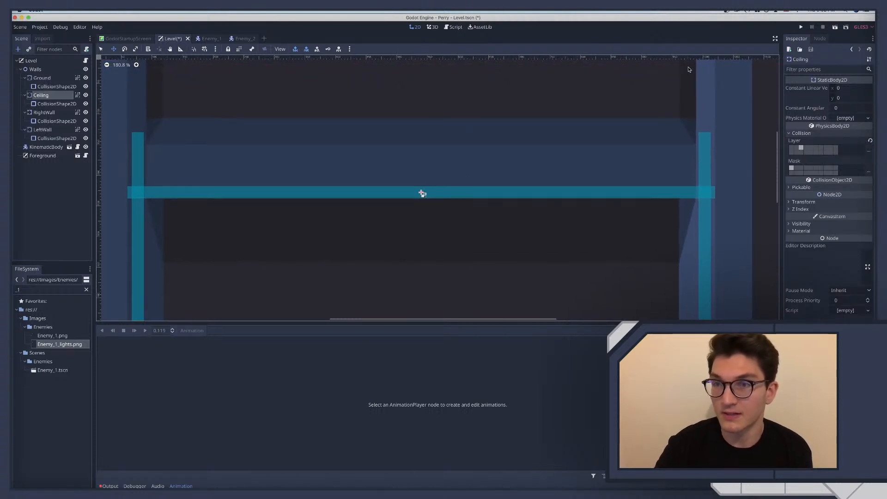
{"action": "scroll", "coordinate": [689, 69], "scroll_direction": "up", "scroll_amount": 4}
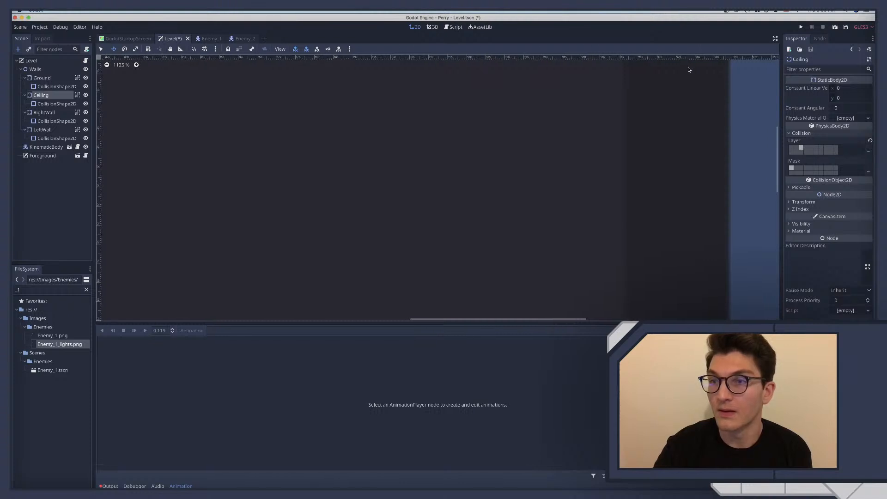
{"action": "scroll", "coordinate": [689, 67], "scroll_direction": "up", "scroll_amount": 4}
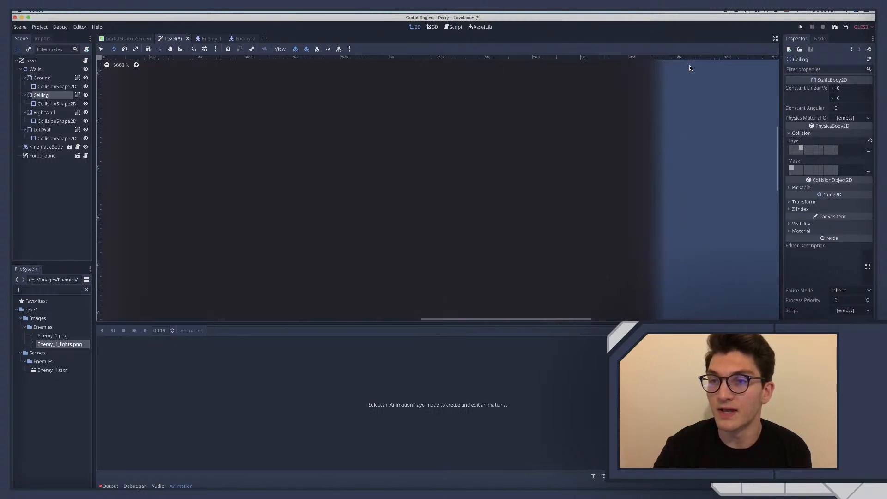
{"action": "scroll", "coordinate": [689, 67], "scroll_direction": "down", "scroll_amount": 15}
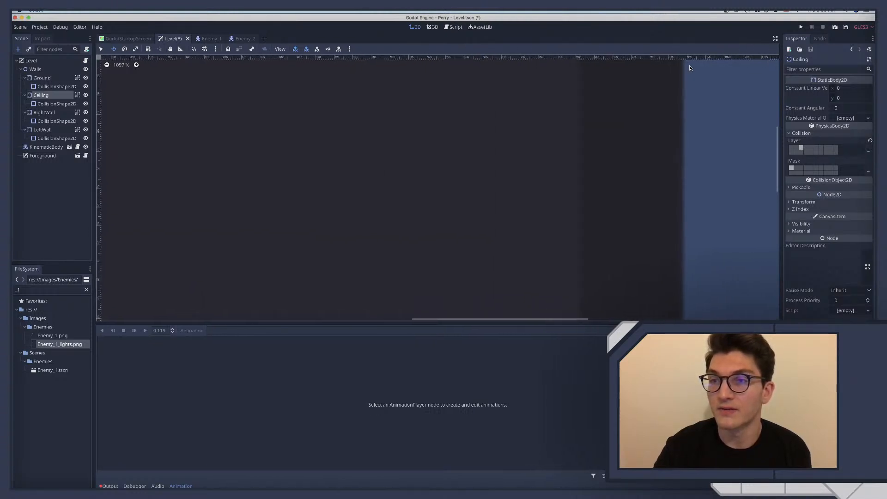
{"action": "scroll", "coordinate": [689, 68], "scroll_direction": "down", "scroll_amount": 5}
{"action": "scroll", "coordinate": [690, 68], "scroll_direction": "up", "scroll_amount": 7}
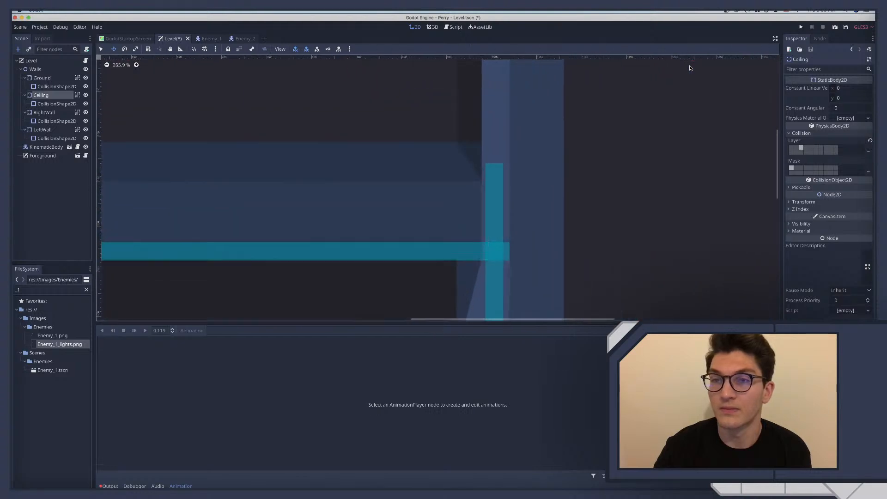
Inspect the ceiling collision shape across the full room width, including where it crosses the left and right wall shapes
{"action": "scroll", "coordinate": [689, 67], "scroll_direction": "left", "scroll_amount": 10}
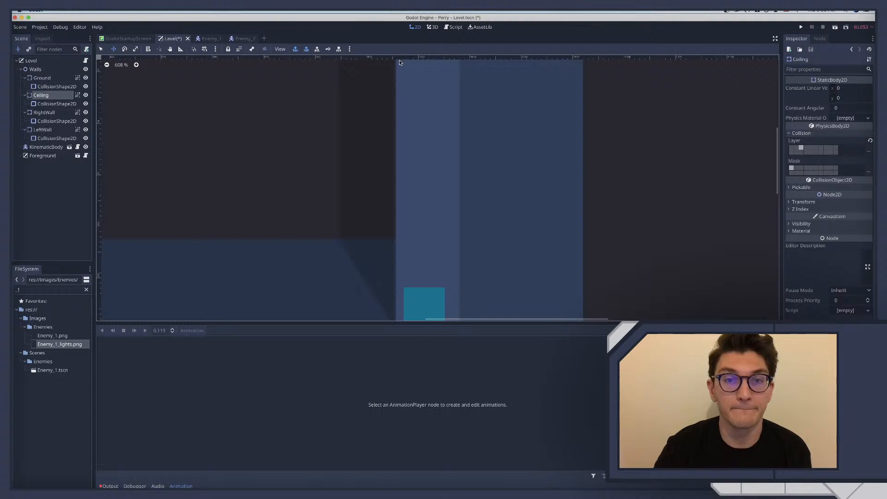
{"action": "scroll", "coordinate": [399, 62], "scroll_direction": "down", "scroll_amount": 10}
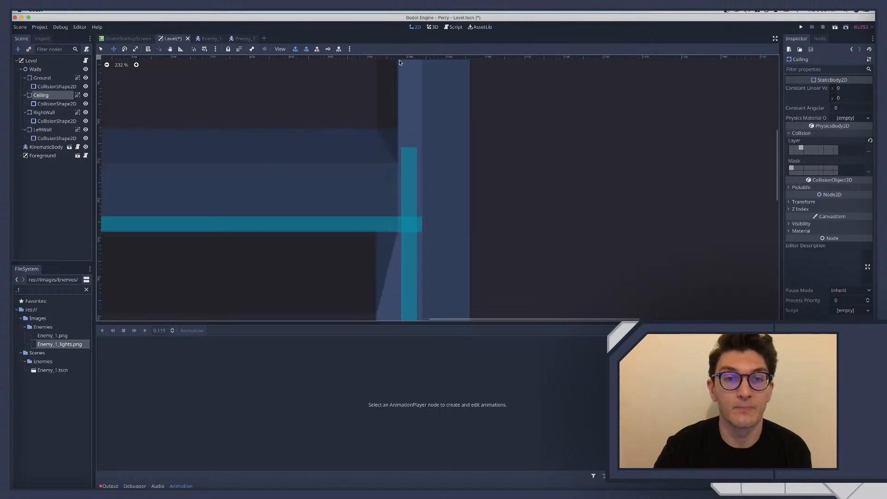
{"action": "scroll", "coordinate": [400, 62], "scroll_direction": "up", "scroll_amount": 3}
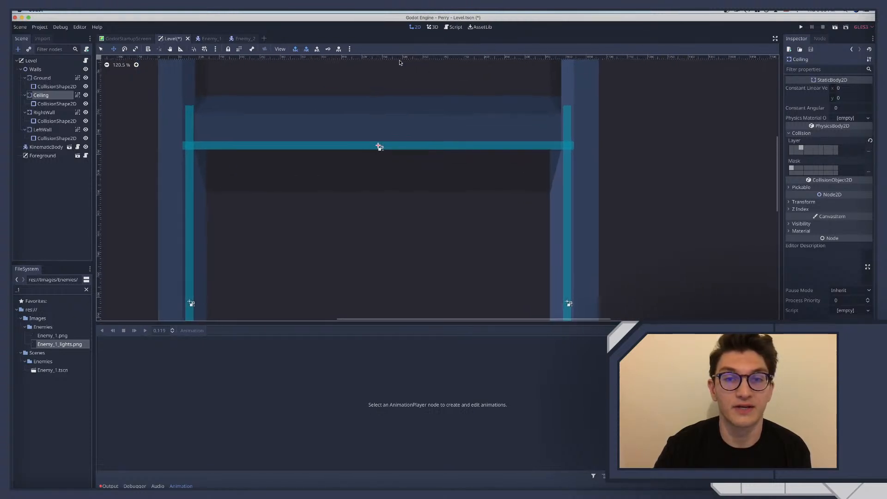
{"action": "scroll", "coordinate": [399, 62], "scroll_direction": "up", "scroll_amount": 2}
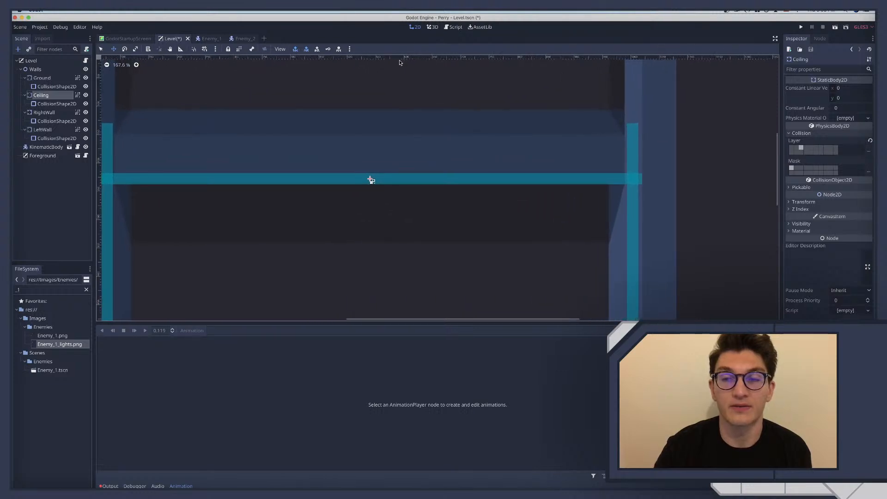
{"action": "scroll", "coordinate": [401, 62], "scroll_direction": "left", "scroll_amount": 3}
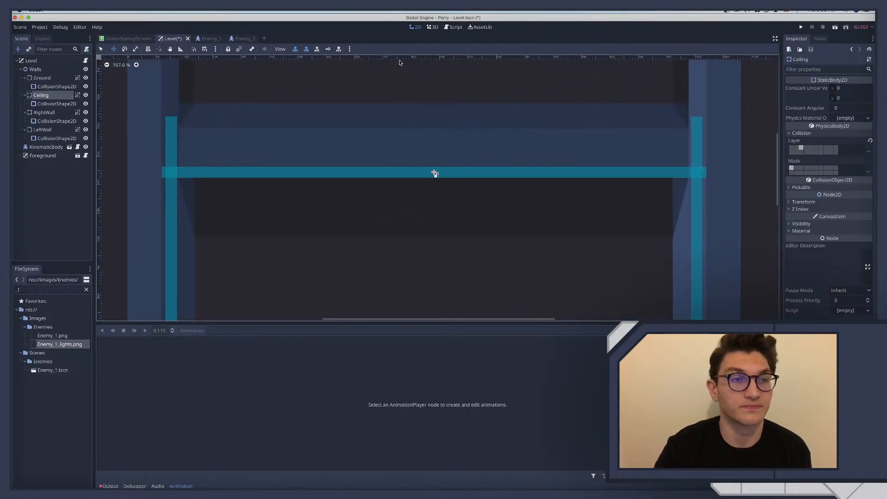
{"action": "scroll", "coordinate": [400, 63], "scroll_direction": "up", "scroll_amount": 2}
{"action": "scroll", "coordinate": [400, 62], "scroll_direction": "down", "scroll_amount": 2}
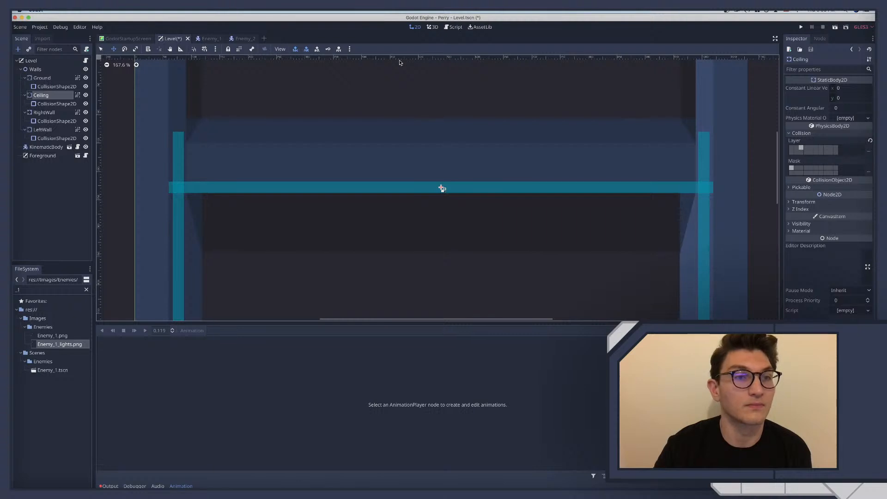
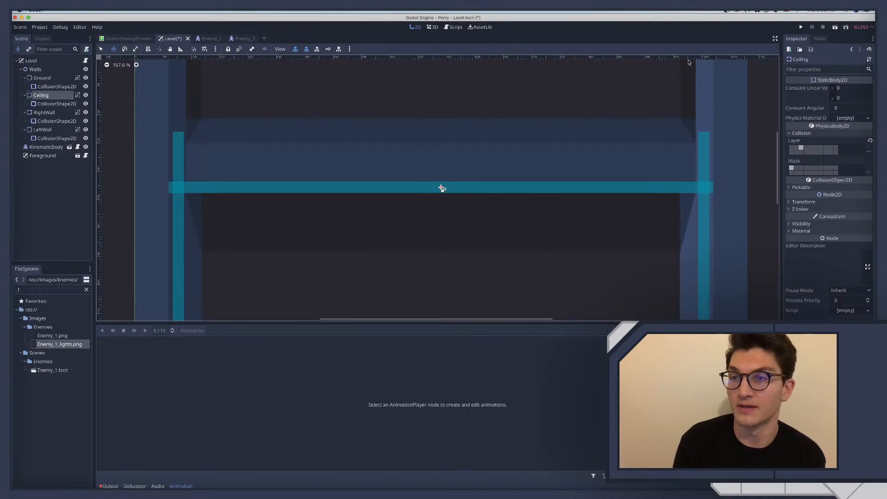
Switch to the Enemy_2 scene, open its script and remove the extra blank line at the end
{"action": "left_click", "coordinate": [208, 39]}
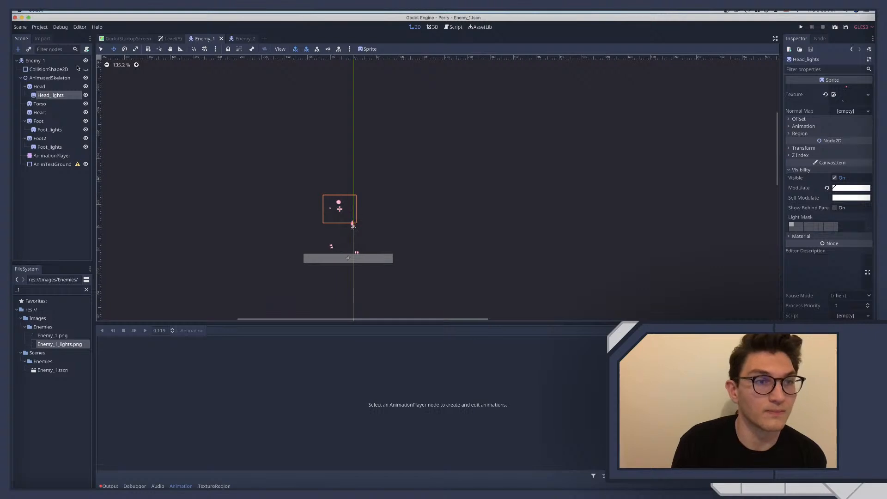
{"action": "key", "text": "ctrl+Tab"}
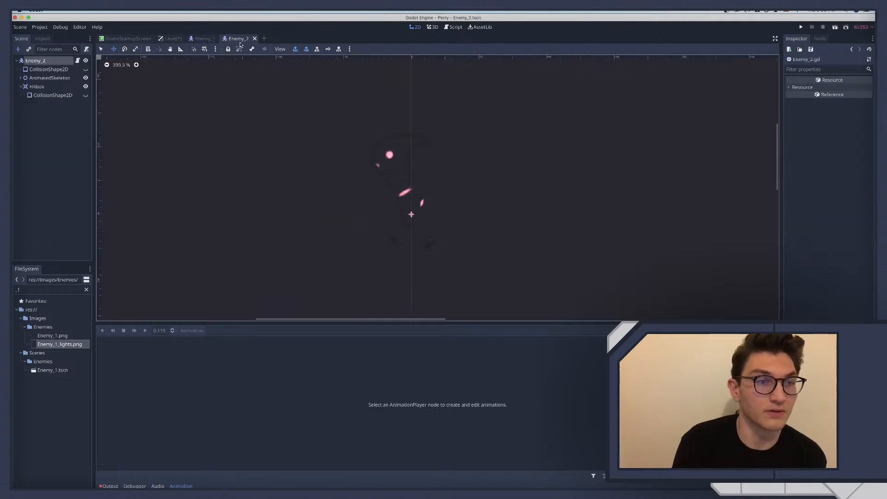
{"action": "left_click", "coordinate": [78, 61]}
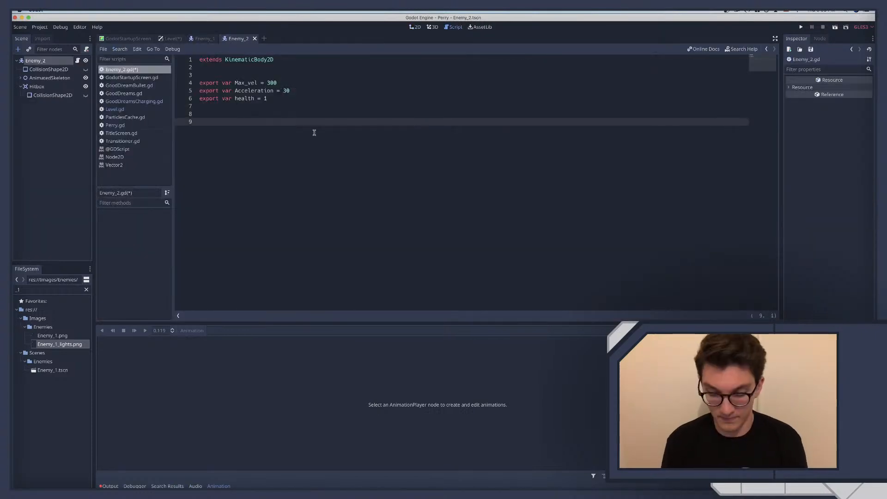
{"action": "key", "text": "BackSpace"}
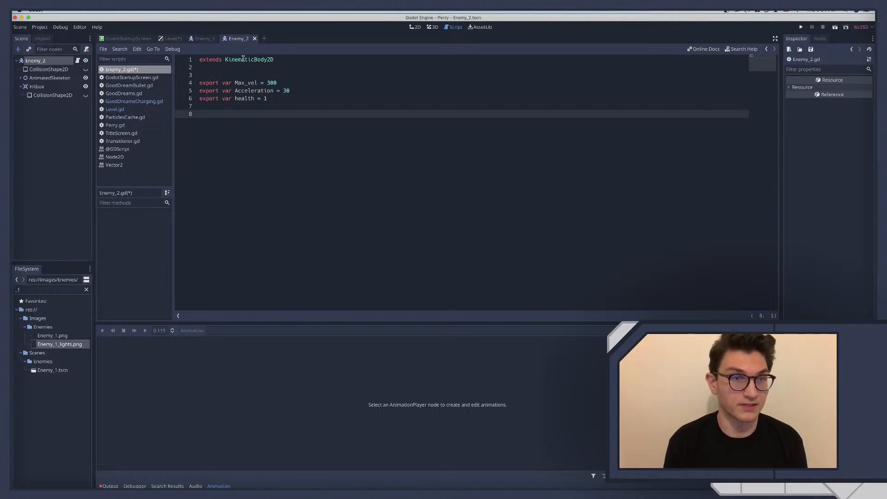
Start a constant declaration named LEFT_BORDER above the exported variables in the Enemy_2 script
{"action": "left_click", "coordinate": [233, 68]}
{"action": "key", "text": "Return"}
{"action": "key", "text": "Return"}
{"action": "type", "text": "con"}
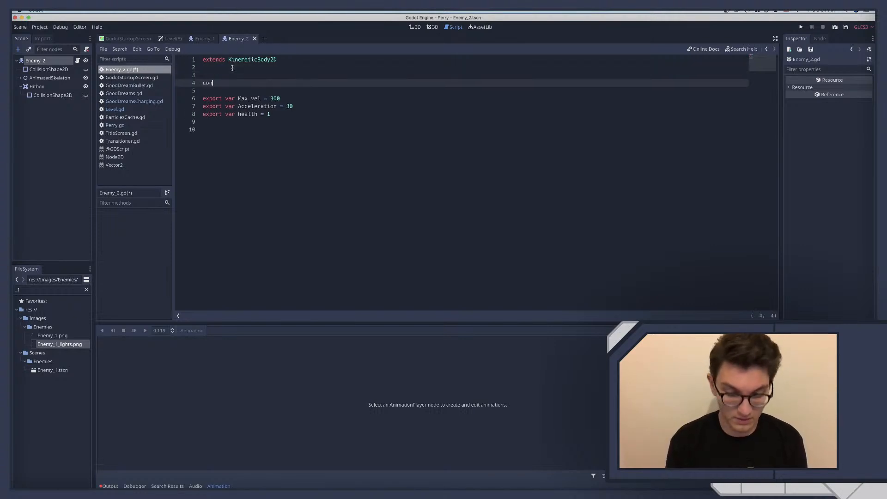
{"action": "type", "text": "st left"}
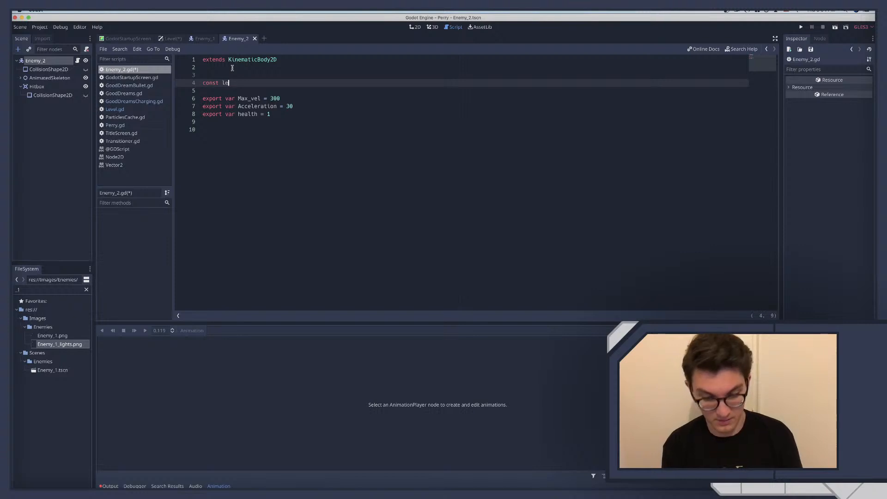
{"action": "key", "text": "BackSpace"}
{"action": "key", "text": "BackSpace"}
{"action": "key", "text": "BackSpace"}
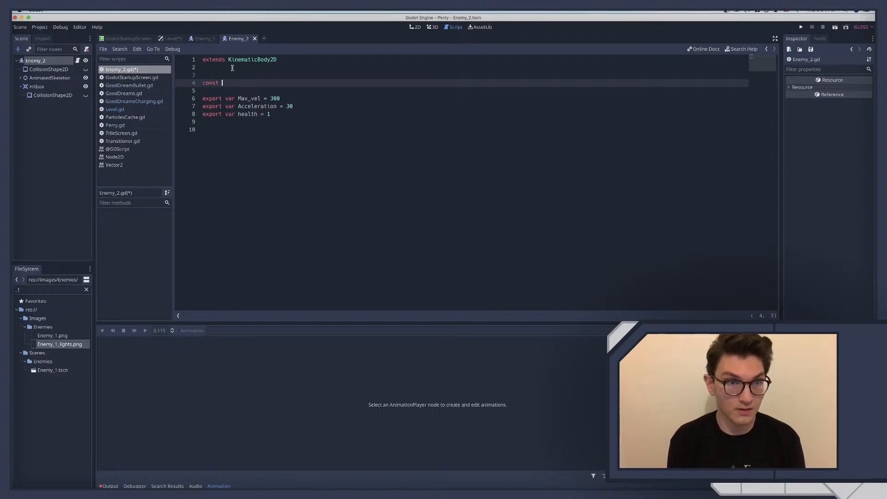
{"action": "type", "text": "LEFRT"}
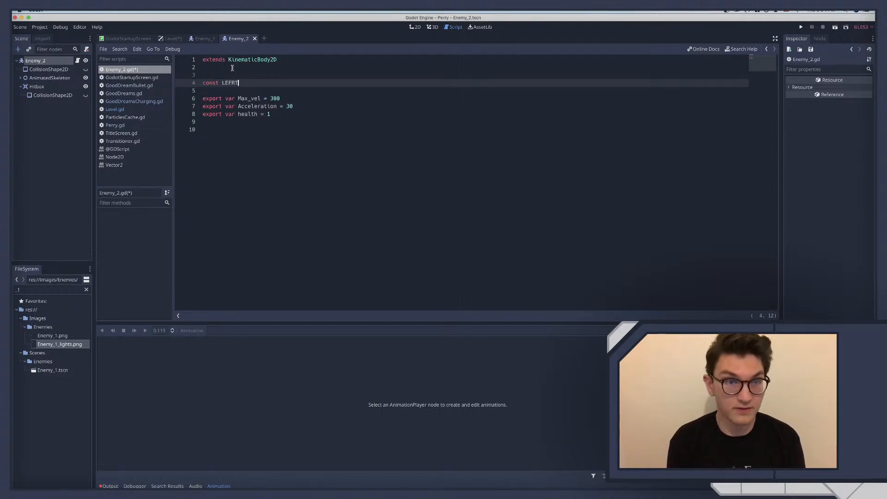
{"action": "key", "text": "BackSpace"}
{"action": "key", "text": "BackSpace"}
{"action": "type", "text": "T_"}
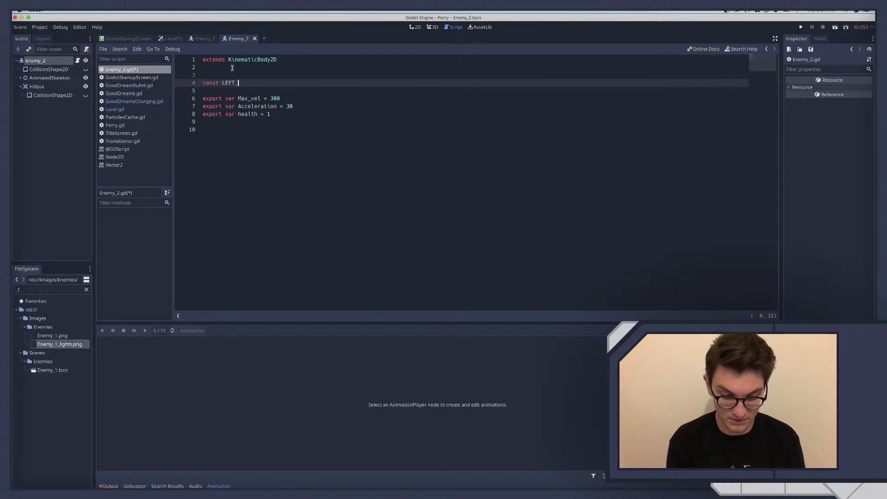
{"action": "type", "text": "BORDER "}
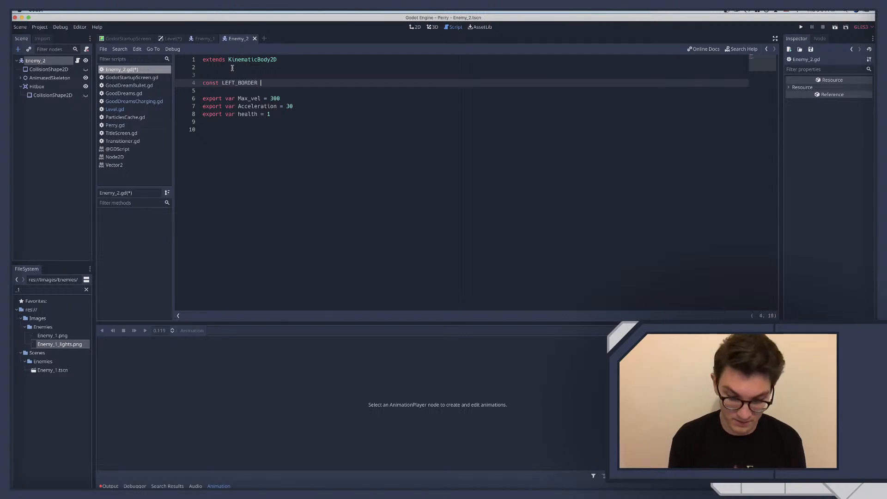
{"action": "type", "text": "= "}
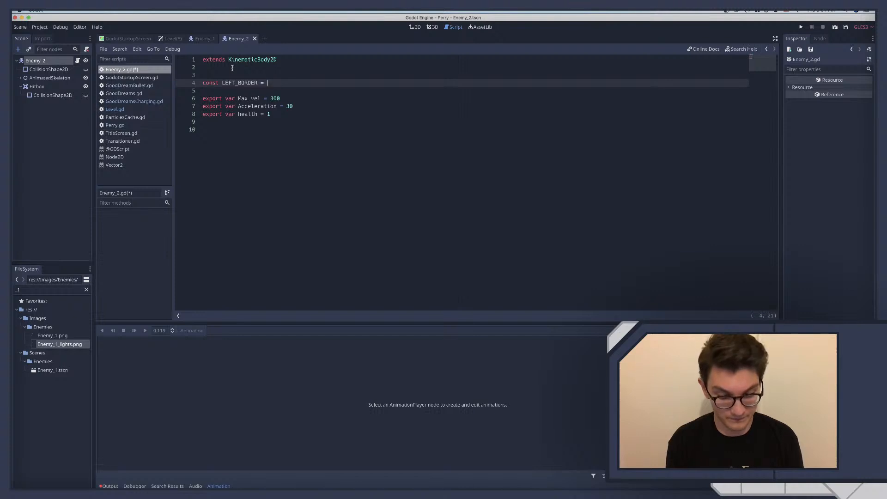
{"action": "type", "text": "VECT"}
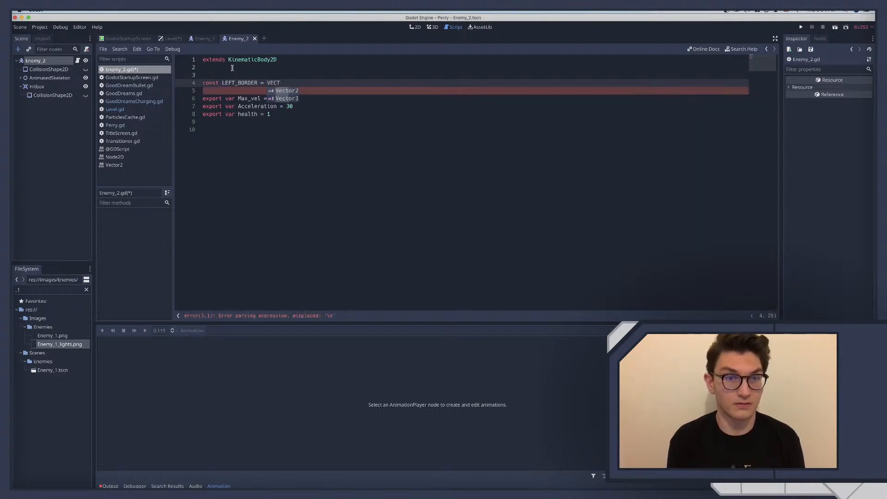
Try to assign LEFT_BORDER a Vector2 with 100 as its x value
{"action": "key", "text": "BackSpace"}
{"action": "key", "text": "BackSpace"}
{"action": "key", "text": "Return"}
{"action": "key", "text": "BackSpace"}
{"action": "key", "text": "BackSpace"}
{"action": "key", "text": "BackSpace"}
{"action": "key", "text": "BackSpace"}
{"action": "key", "text": "BackSpace"}
{"action": "key", "text": "BackSpace"}
{"action": "key", "text": "BackSpace"}
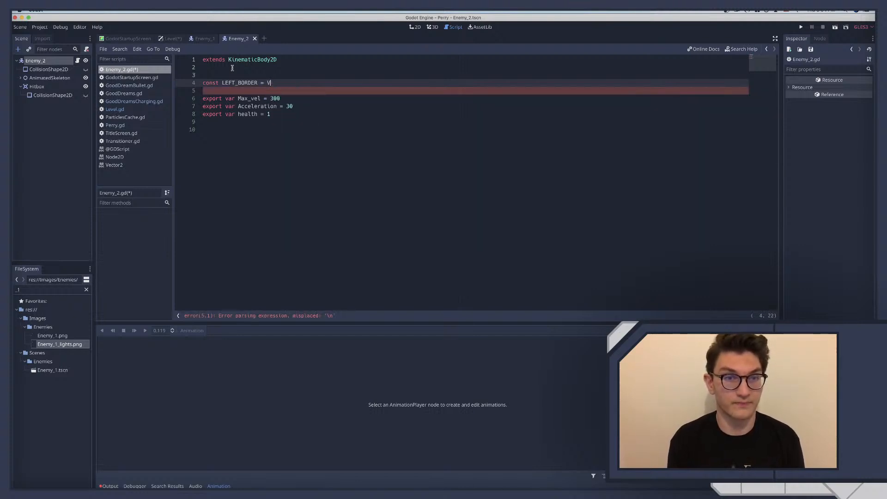
{"action": "type", "text": "ector2"}
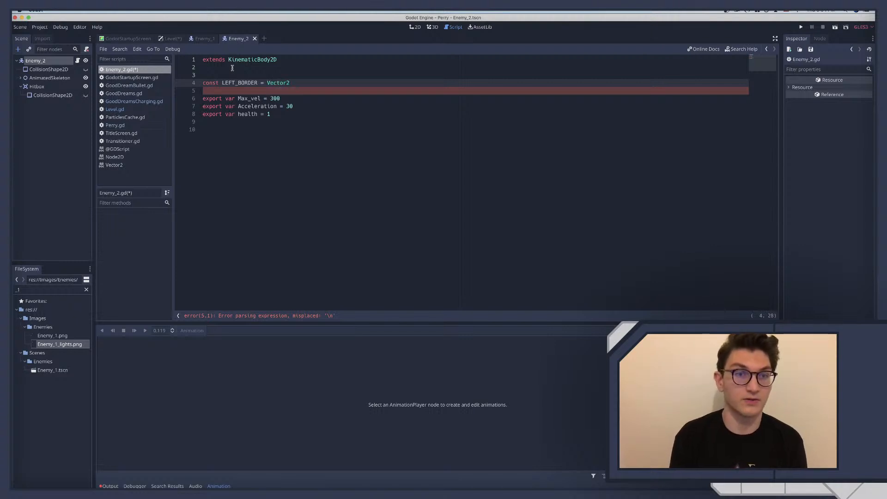
{"action": "type", "text": "("}
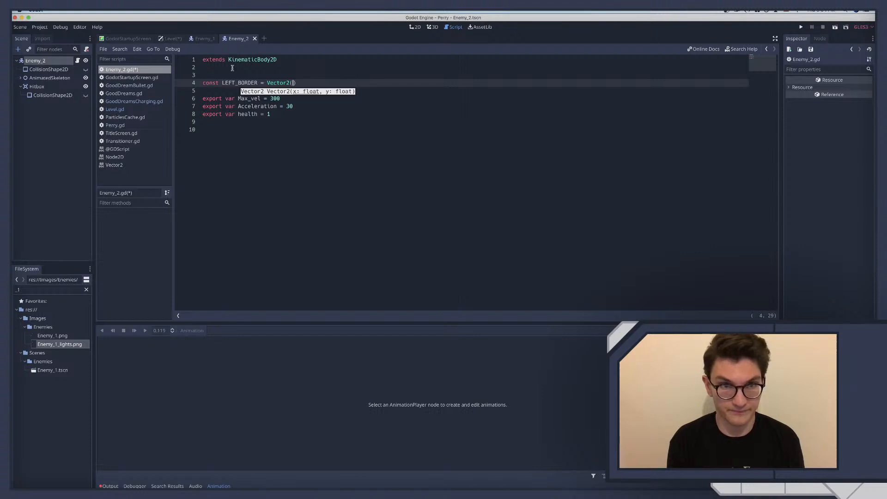
{"action": "type", "text": "100"}
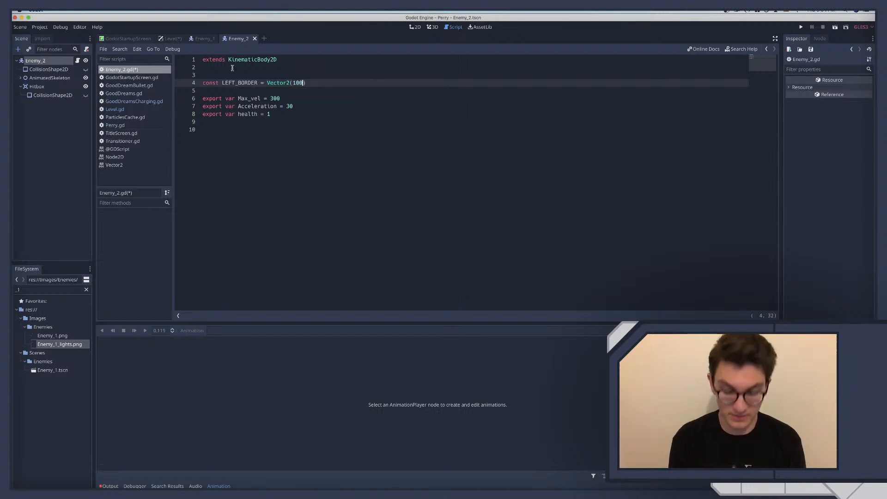
{"action": "type", "text": ","}
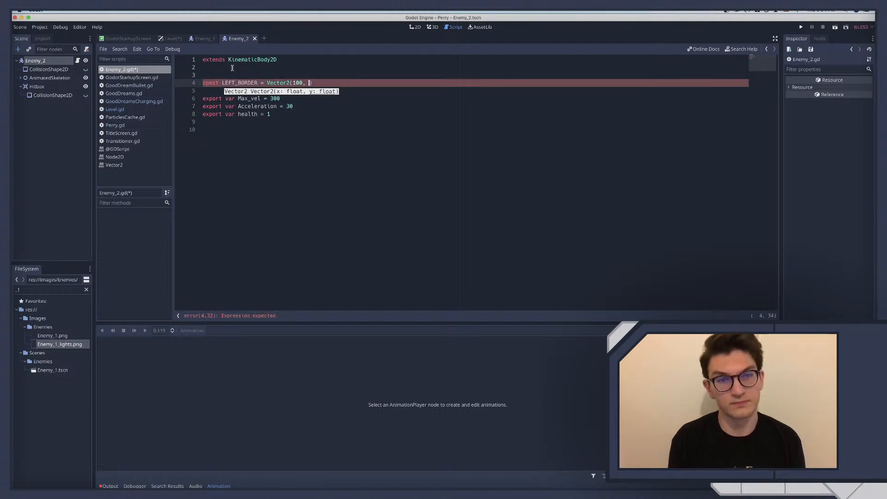
Replace the Vector2 expression of LEFT_BORDER with the plain number 100
{"action": "left_click", "coordinate": [267, 82]}
{"action": "left_click_drag", "start_coordinate": [268, 83], "coordinate": [337, 84]}
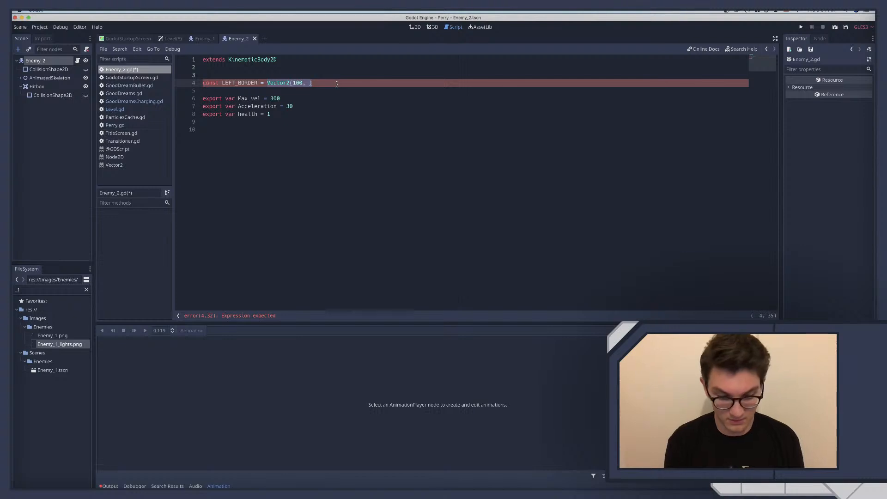
{"action": "type", "text": "100"}
Declare the constant RIGHT_BORDER = 975 on the line below LEFT_BORDER
{"action": "key", "text": "Return"}
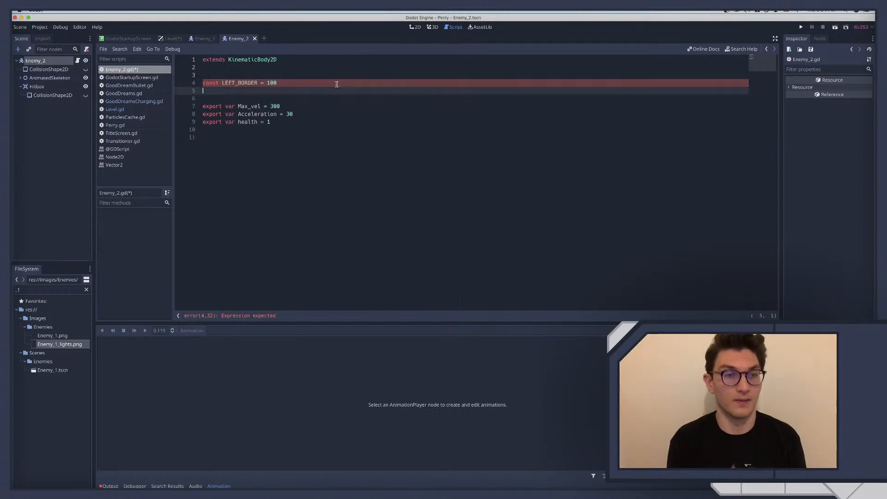
{"action": "type", "text": "const righ"}
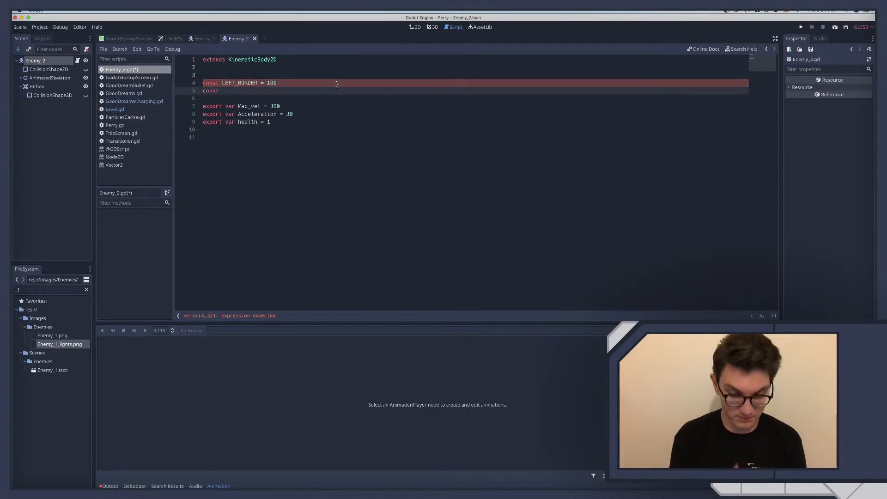
{"action": "key", "text": "BackSpace"}
{"action": "key", "text": "BackSpace"}
{"action": "key", "text": "BackSpace"}
{"action": "key", "text": "BackSpace"}
{"action": "key", "text": "BackSpace"}
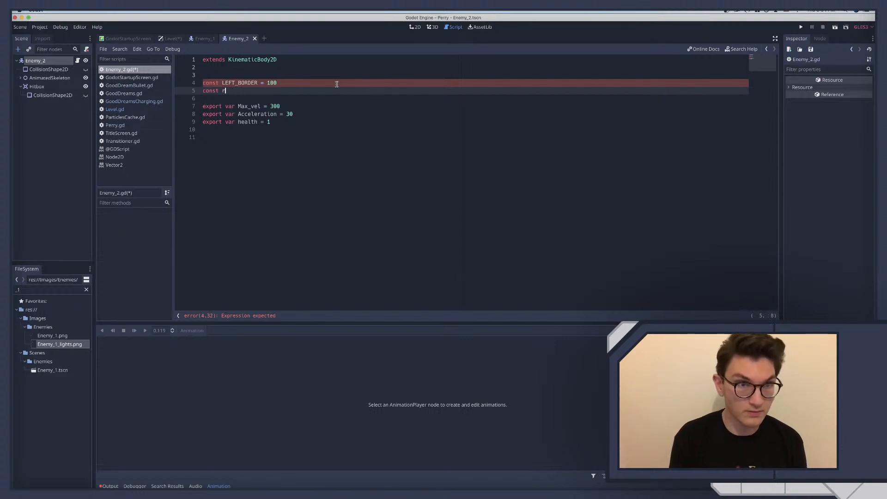
{"action": "type", "text": "RIG"}
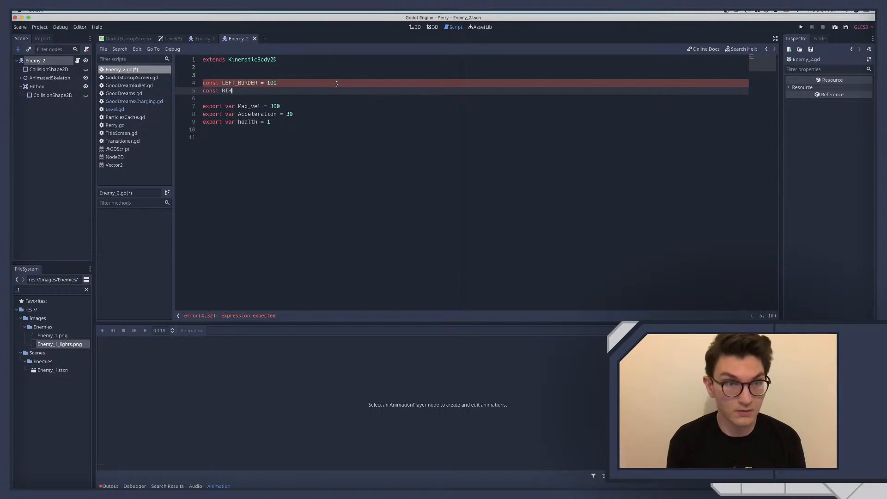
{"action": "type", "text": "HT"}
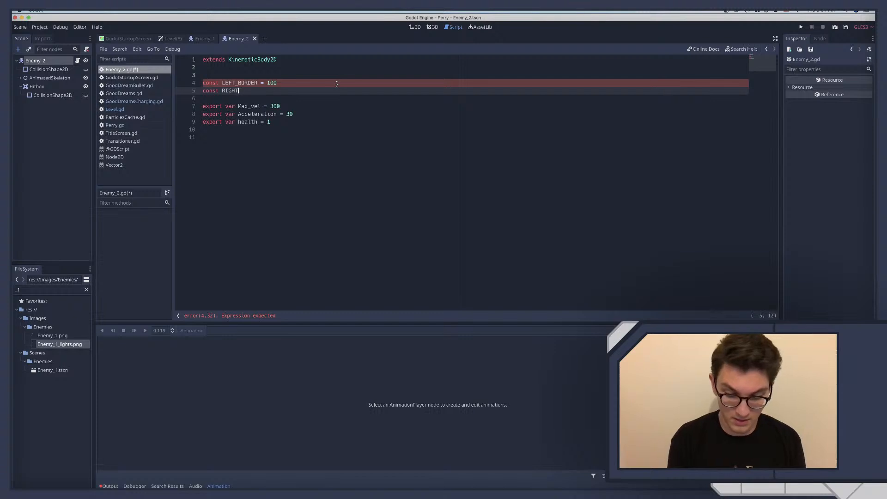
{"action": "type", "text": "_BORDER"}
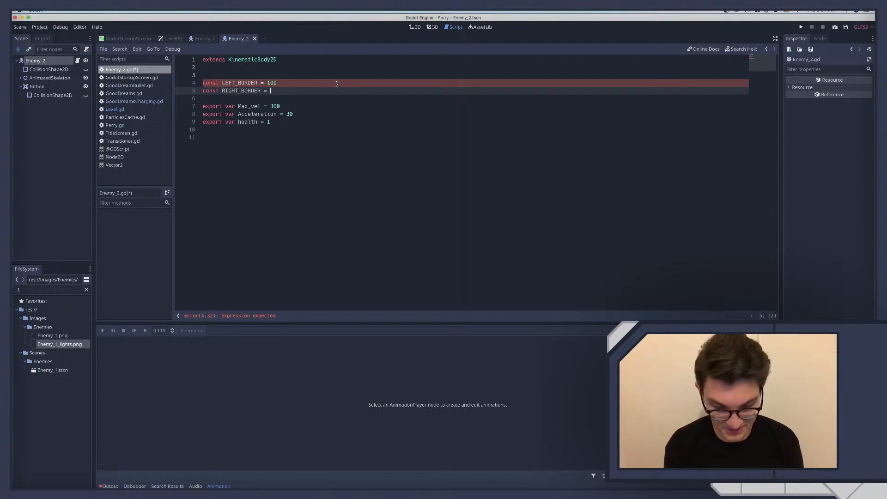
{"action": "type", "text": " = 975"}
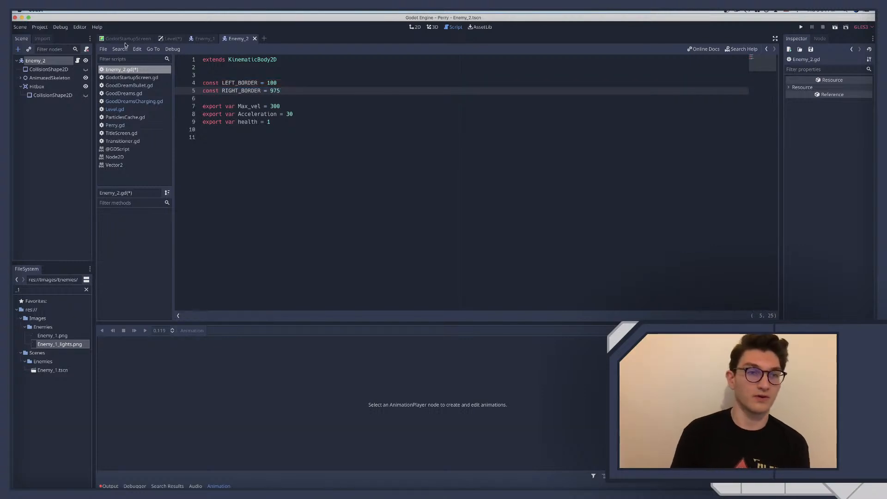
Switch to the Level scene, select its root node in the 2D view and save the scene
{"action": "left_click", "coordinate": [162, 39]}
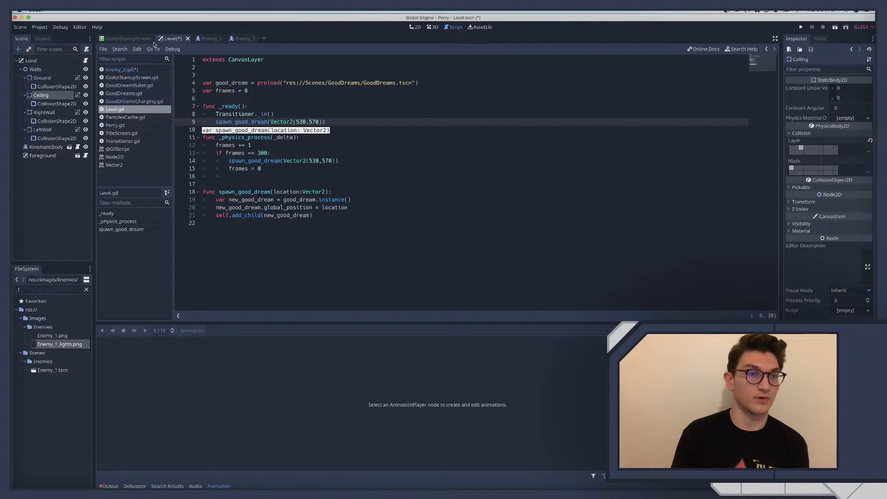
{"action": "left_click", "coordinate": [45, 61]}
{"action": "left_click", "coordinate": [415, 27]}
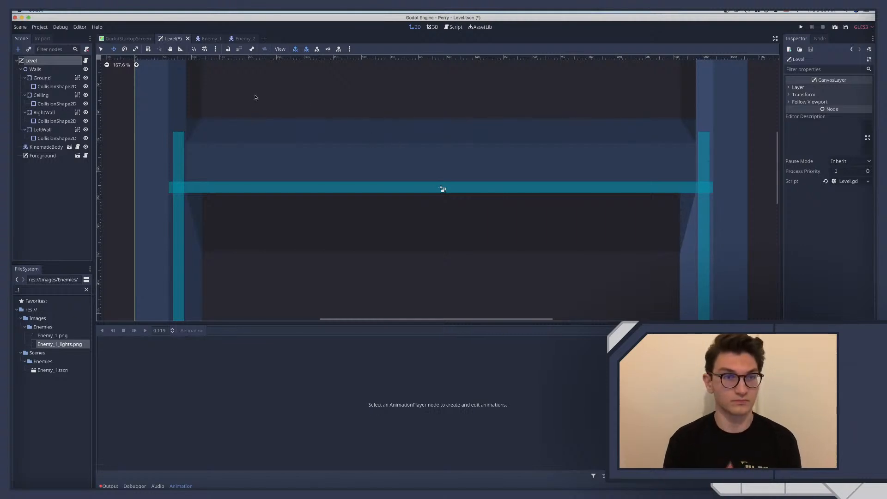
{"action": "key", "text": "super+s"}
Close the Enemy_1 scene and return to the Enemy_2 scene
{"action": "left_click", "coordinate": [205, 40]}
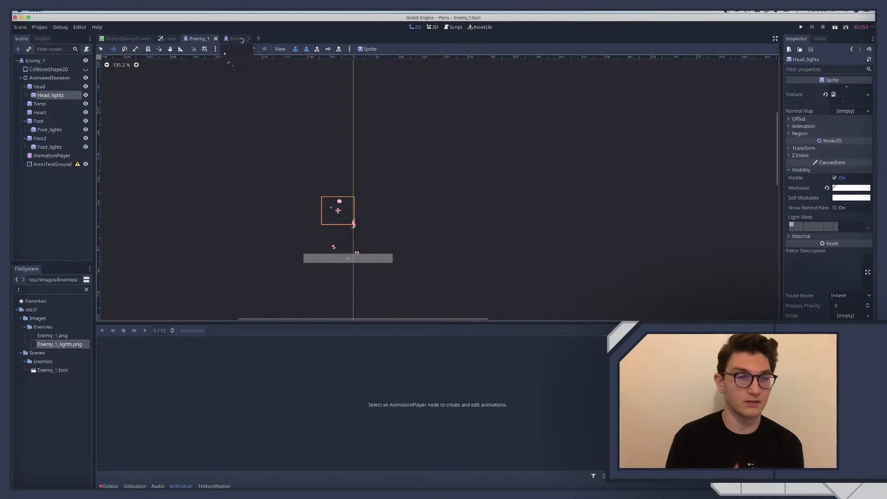
{"action": "left_click", "coordinate": [215, 38]}
{"action": "left_click", "coordinate": [200, 38]}
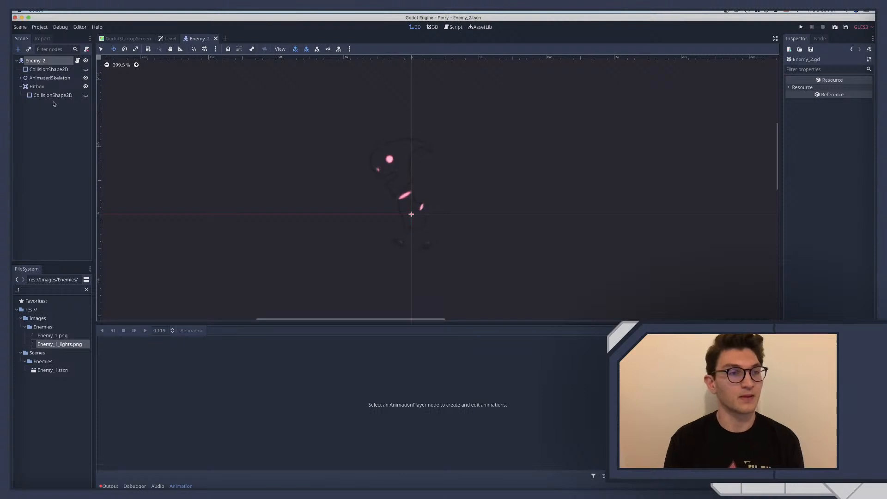
Open Enemy_2's script and add a _physics_process(delta) function containing pass below the exported variables
{"action": "left_click", "coordinate": [78, 61]}
{"action": "left_click", "coordinate": [220, 138]}
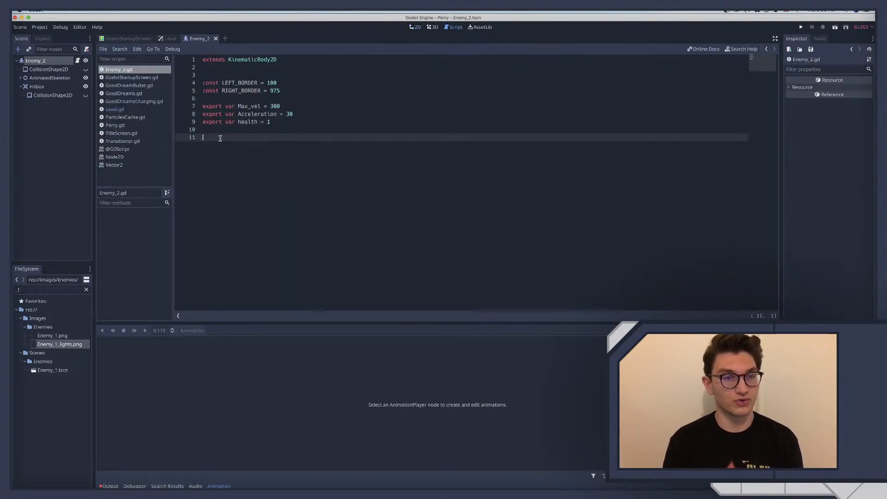
{"action": "key", "text": "Return"}
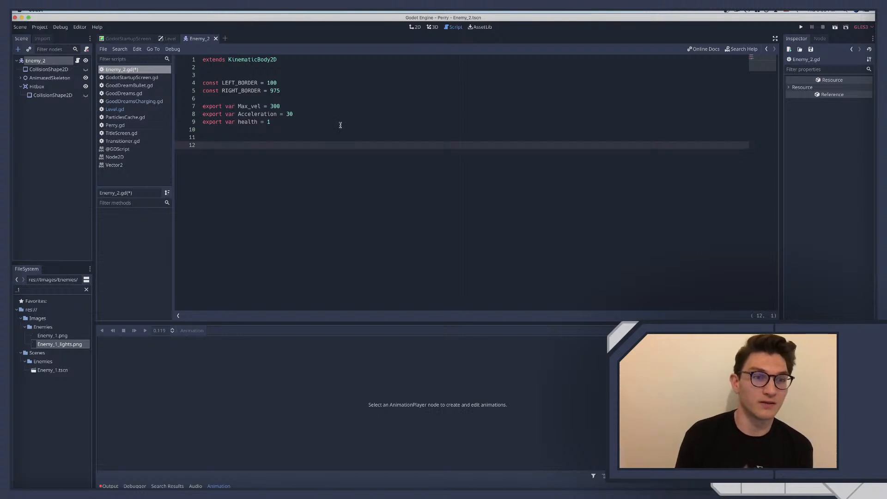
{"action": "type", "text": "func _p"}
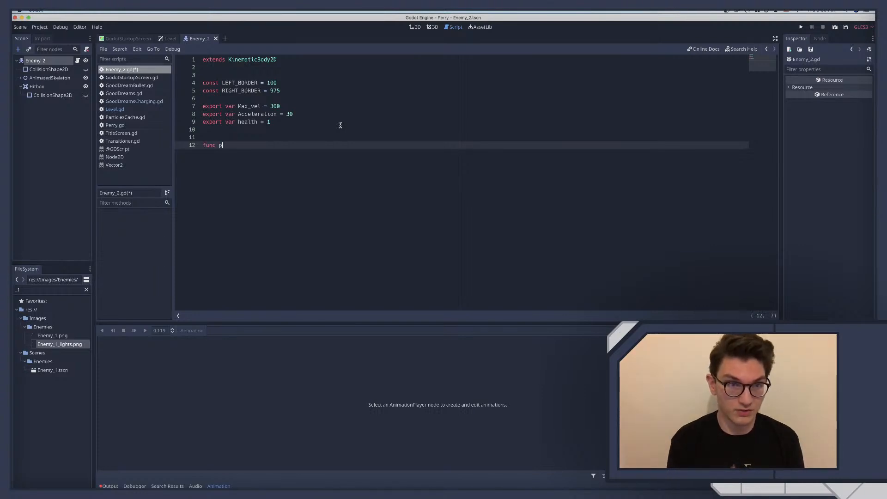
{"action": "type", "text": "hys"}
{"action": "key", "text": "Return"}
Start a new function named movement() two blank lines below _physics_process
{"action": "key", "text": "Return"}
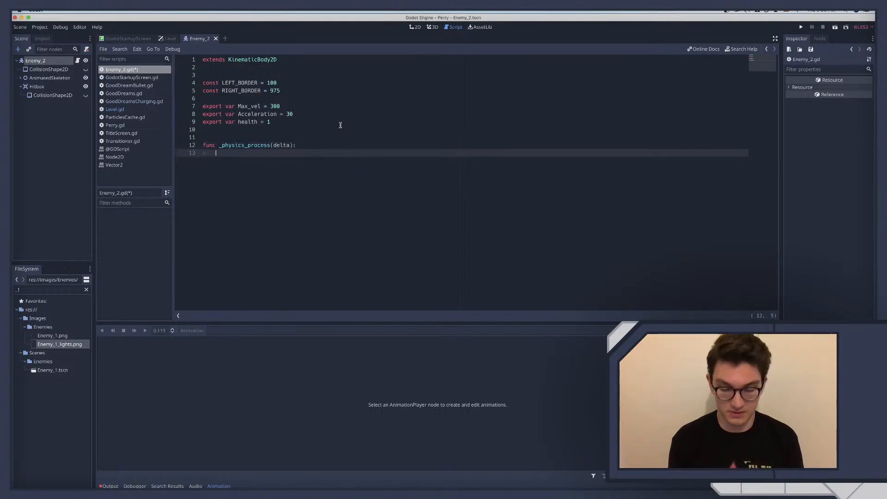
{"action": "type", "text": "pass"}
{"action": "key", "text": "Return"}
{"action": "key", "text": "Return"}
{"action": "key", "text": "Return"}
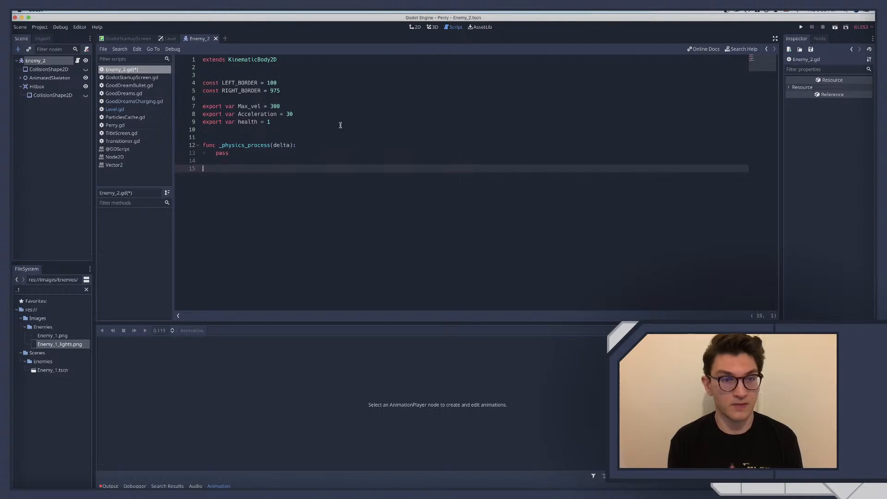
{"action": "type", "text": "func "}
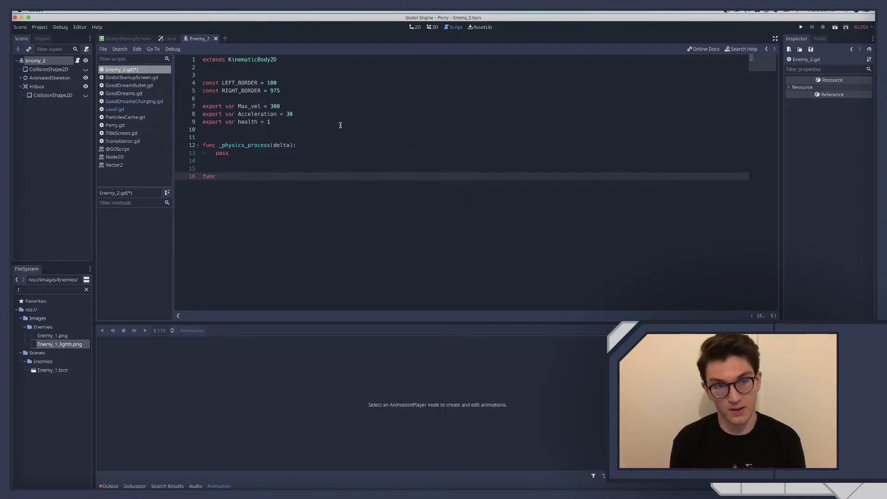
{"action": "type", "text": "move"}
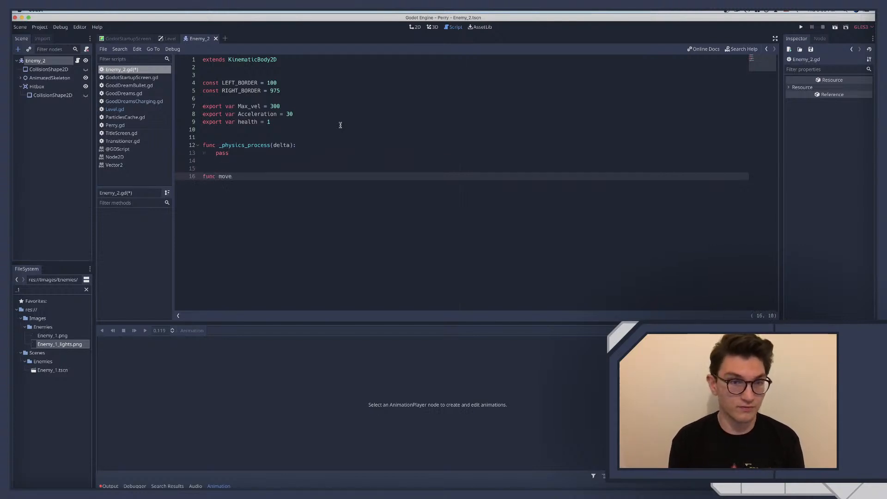
{"action": "type", "text": "ment("}
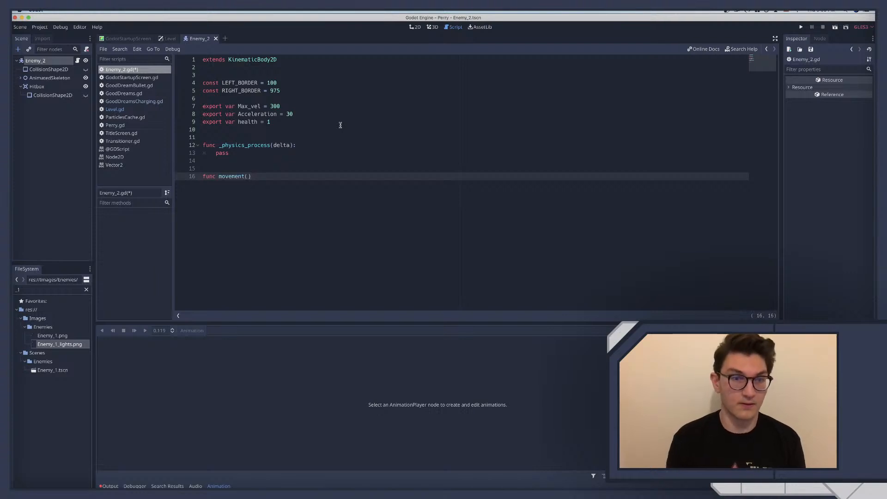
{"action": "left_click", "coordinate": [248, 176]}
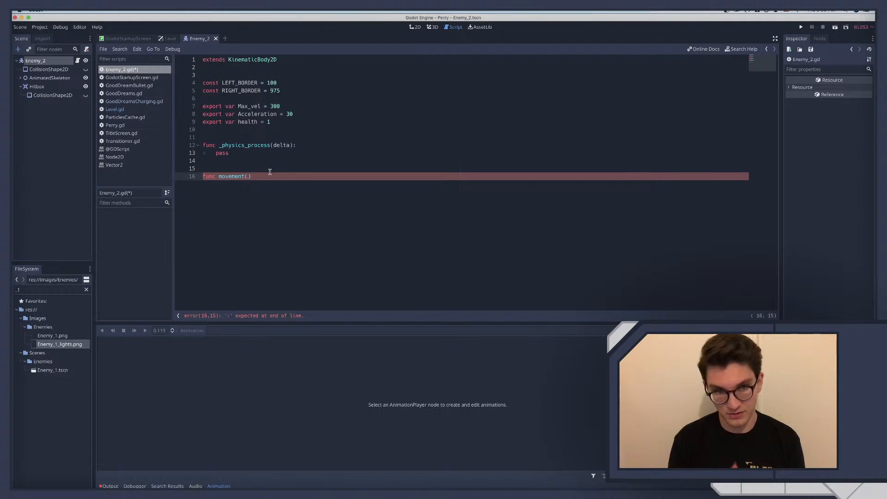
Replace the pass statement in _physics_process with the call movment()
{"action": "double_click", "coordinate": [222, 153]}
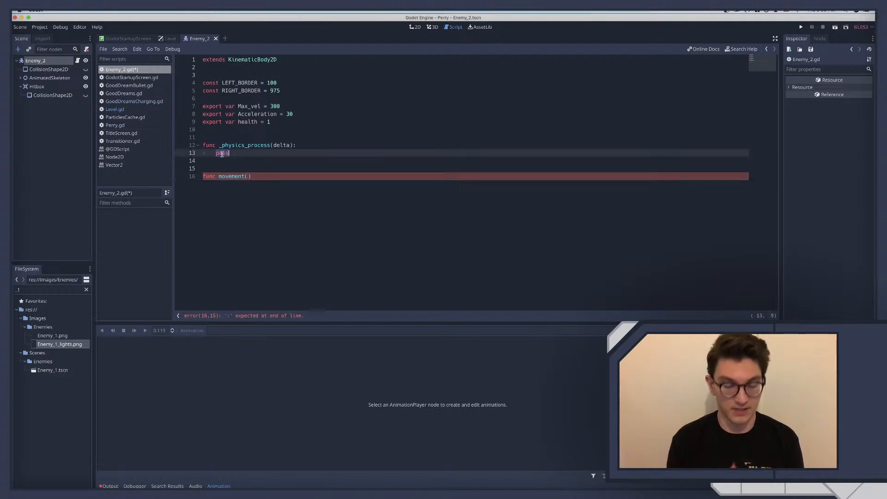
{"action": "type", "text": "movment()"}
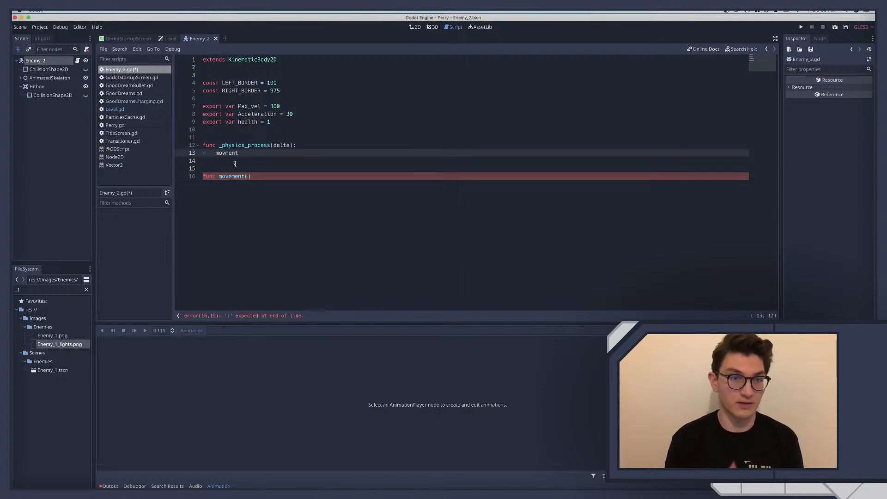
Complete the movement() function header with a colon, give it a pass body and save the script
{"action": "left_click", "coordinate": [258, 177]}
{"action": "type", "text": ":"}
{"action": "key", "text": "Return"}
{"action": "type", "text": "pass"}
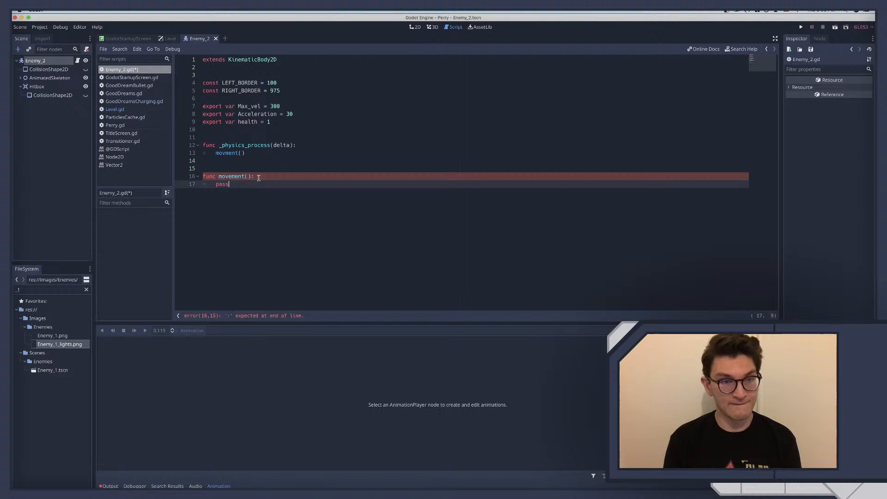
{"action": "key", "text": "super+s"}
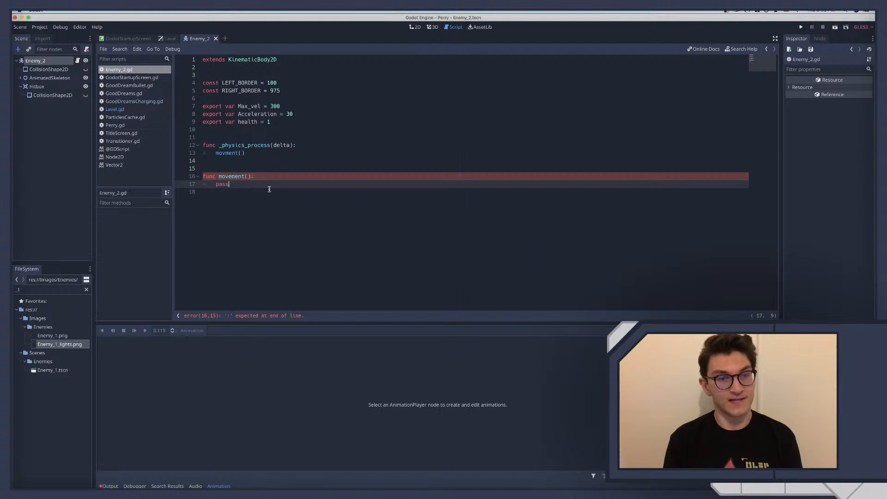
Correct the misspelled function call inside _physics_process to movement()
{"action": "left_click", "coordinate": [228, 162]}
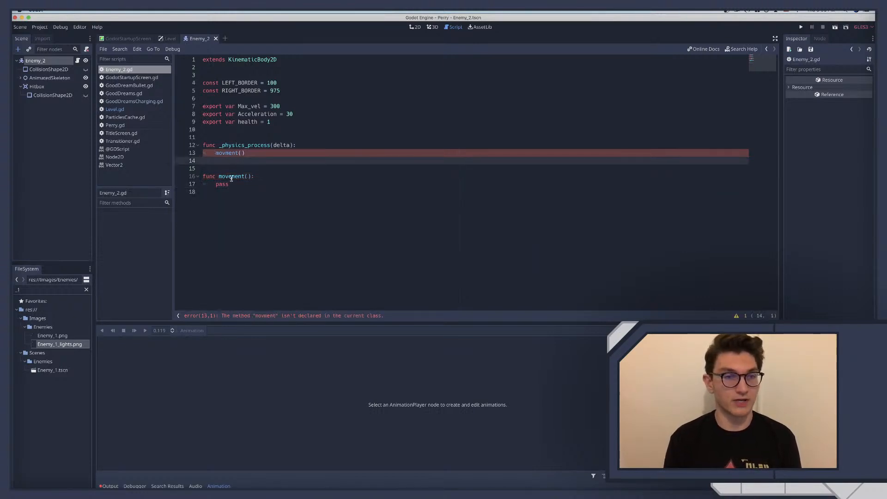
{"action": "left_click", "coordinate": [226, 153]}
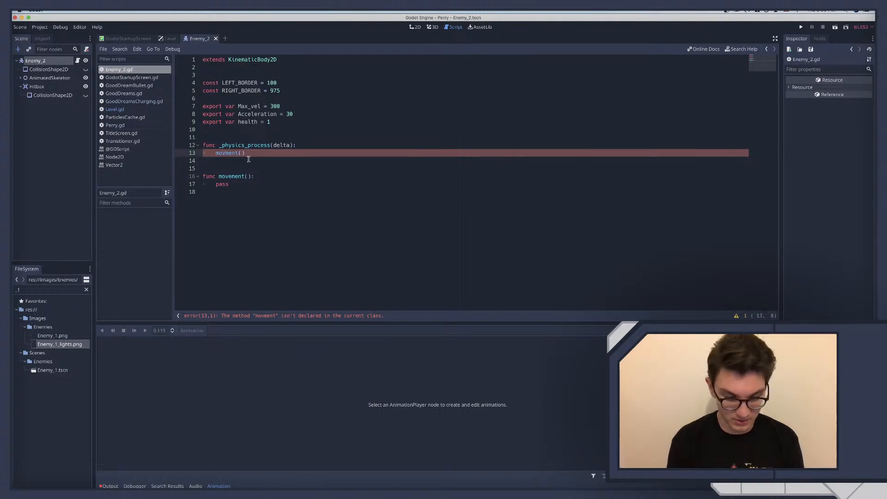
{"action": "type", "text": "e"}
{"action": "key", "text": "Escape"}
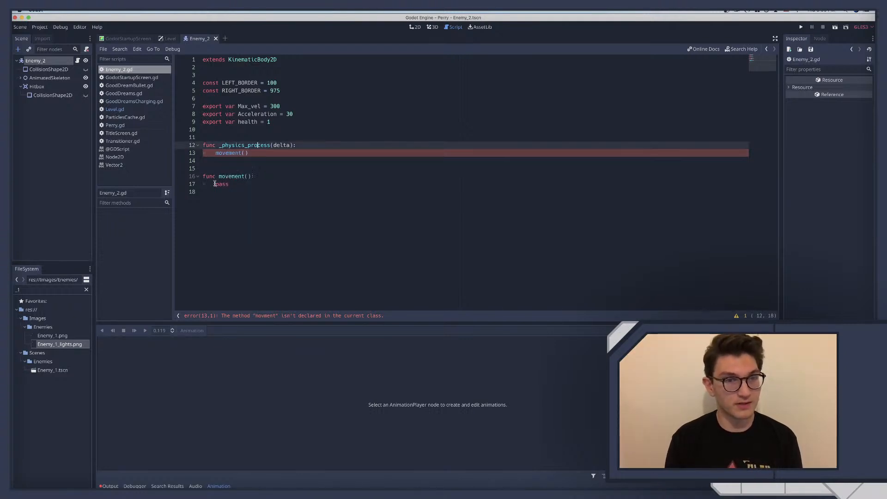
{"action": "left_click", "coordinate": [225, 176]}
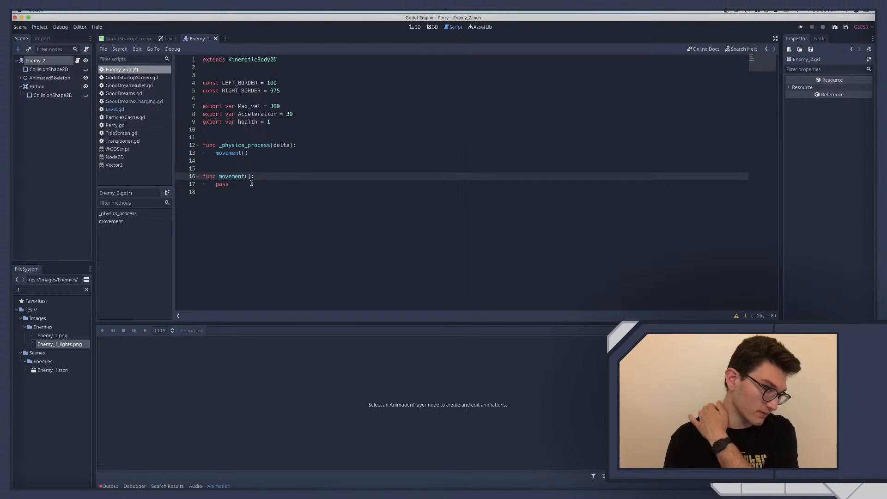
{"action": "double_click", "coordinate": [224, 184]}
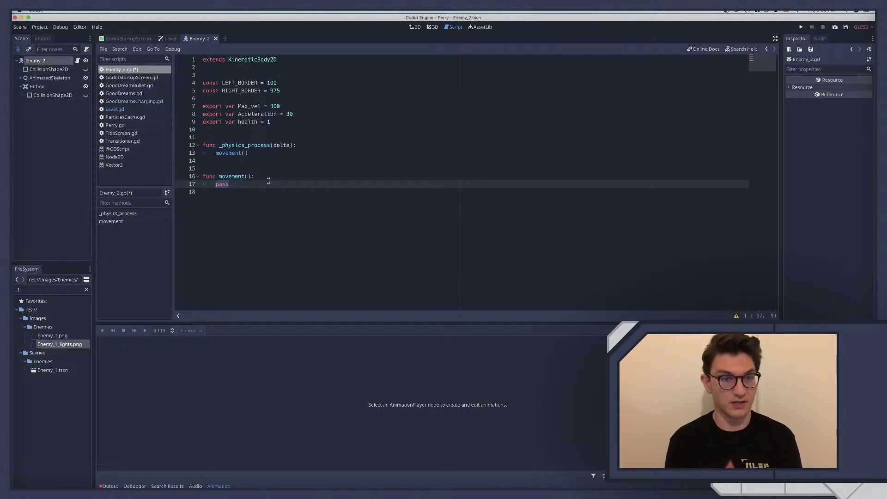
{"action": "key", "text": "BackSpace"}
{"action": "key", "text": "Return"}
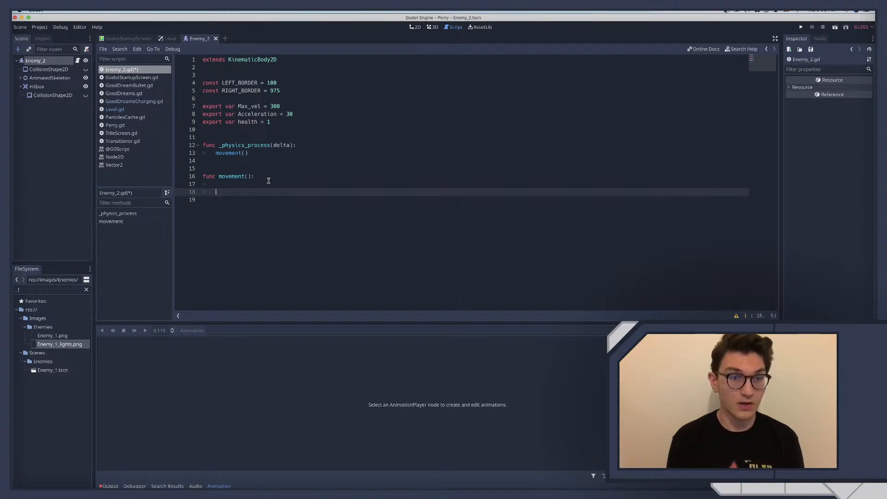
{"action": "key", "text": "Tab"}
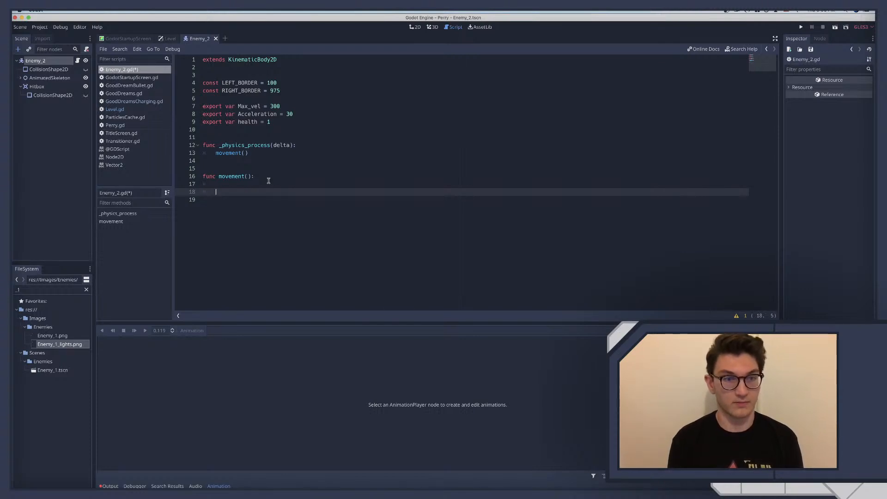
{"action": "key", "text": "super+z"}
{"action": "key", "text": "super+z"}
{"action": "key", "text": "super+z"}
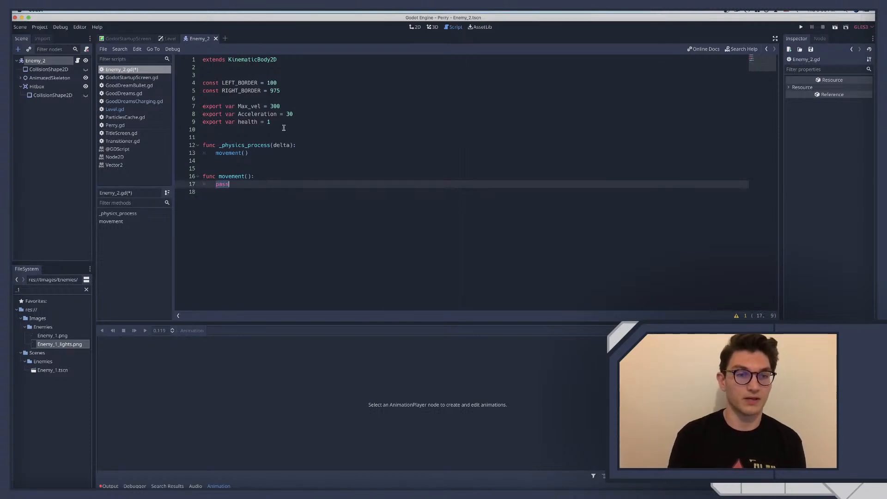
Declare var velocity = Vector2.ZERO below the exported variables, set off by a blank line, and save the script
{"action": "left_click", "coordinate": [286, 129]}
{"action": "key", "text": "Return"}
{"action": "key", "text": "Return"}
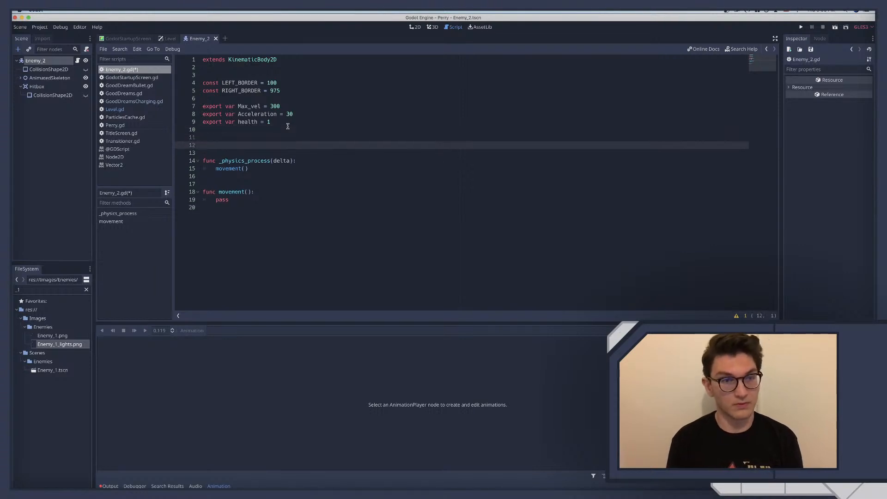
{"action": "key", "text": "Up"}
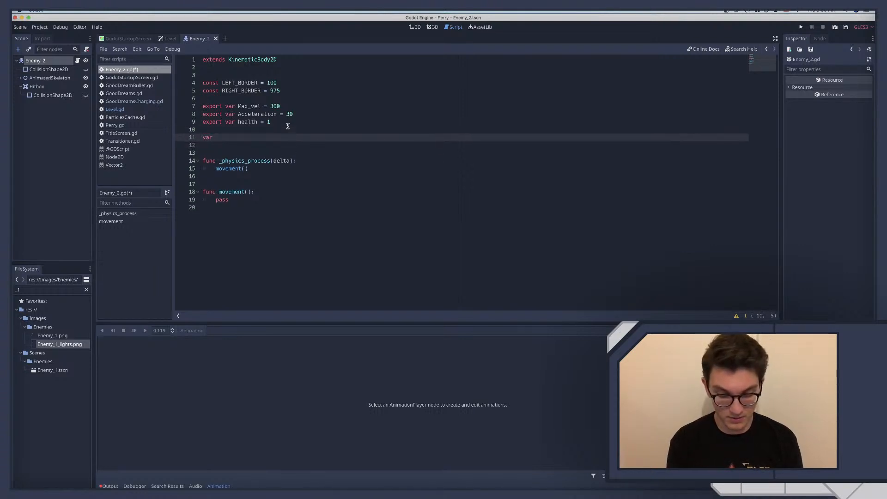
{"action": "type", "text": "var velocity"}
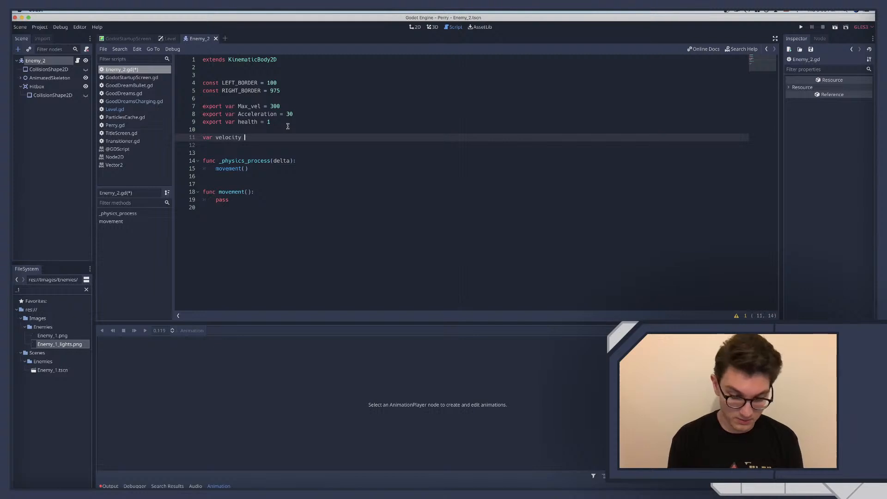
{"action": "type", "text": " = Vector2"}
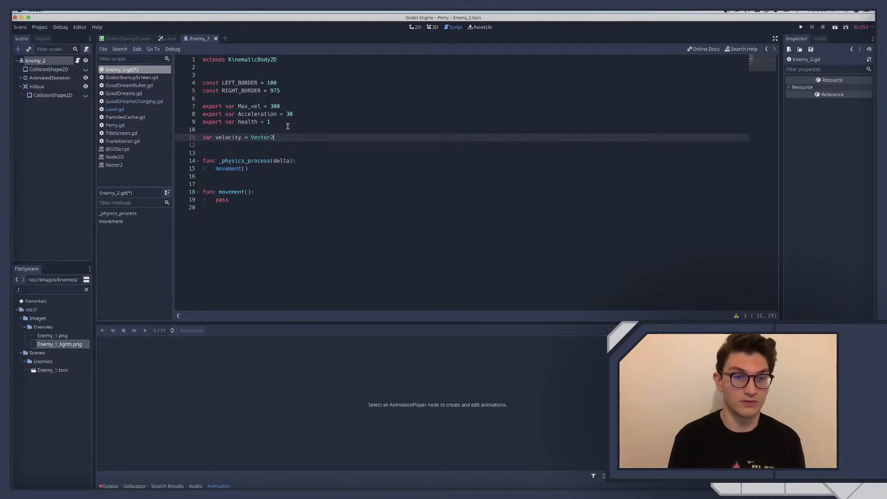
{"action": "type", "text": ".ZERO"}
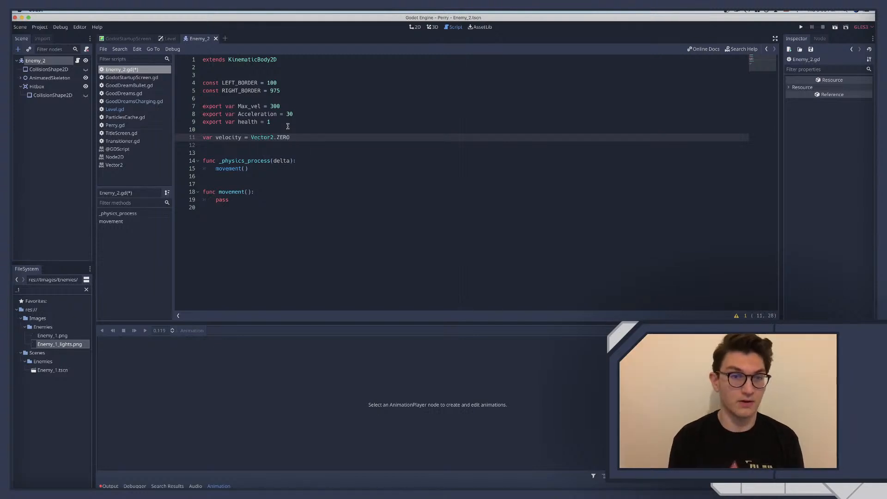
{"action": "key", "text": "super+s"}
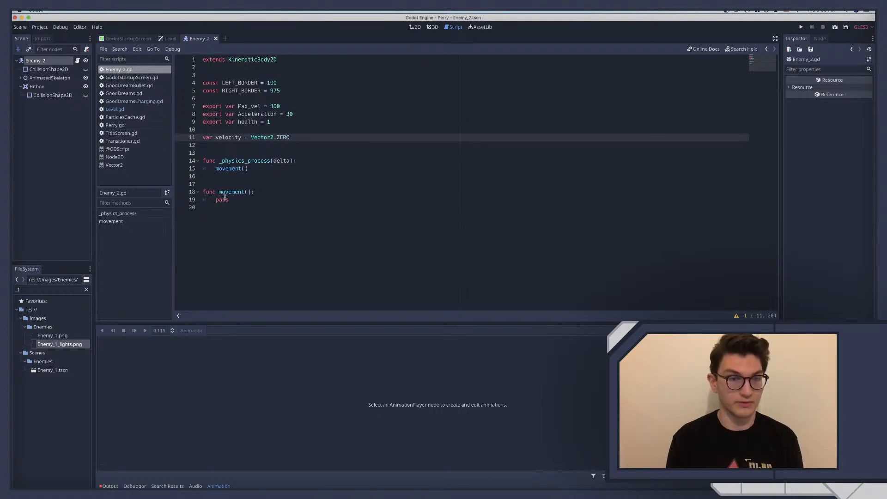
Replace the pass statement in the movement function with move_and_slide(velocity)
{"action": "double_click", "coordinate": [226, 200]}
{"action": "type", "text": "movem"}
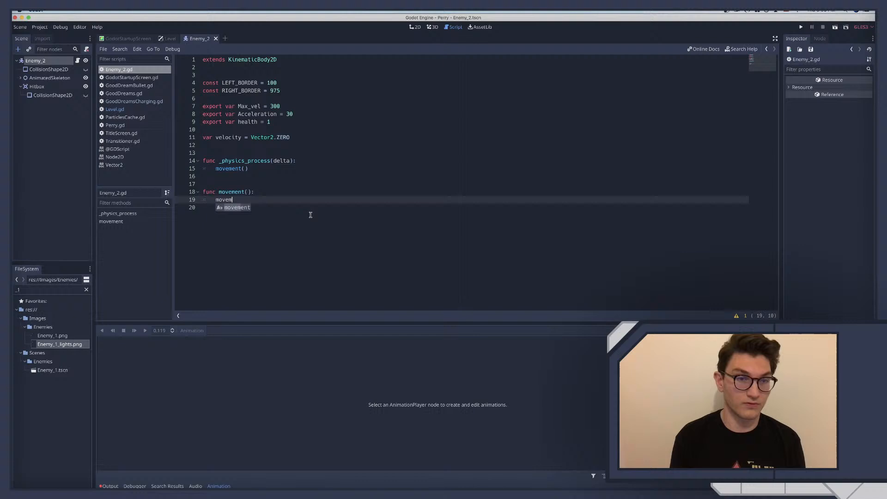
{"action": "key", "text": "BackSpace"}
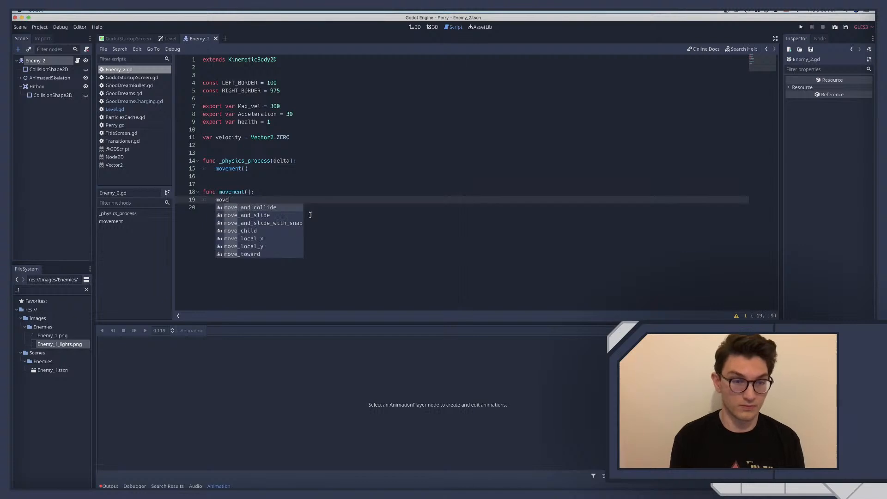
{"action": "type", "text": "_and_slide()"}
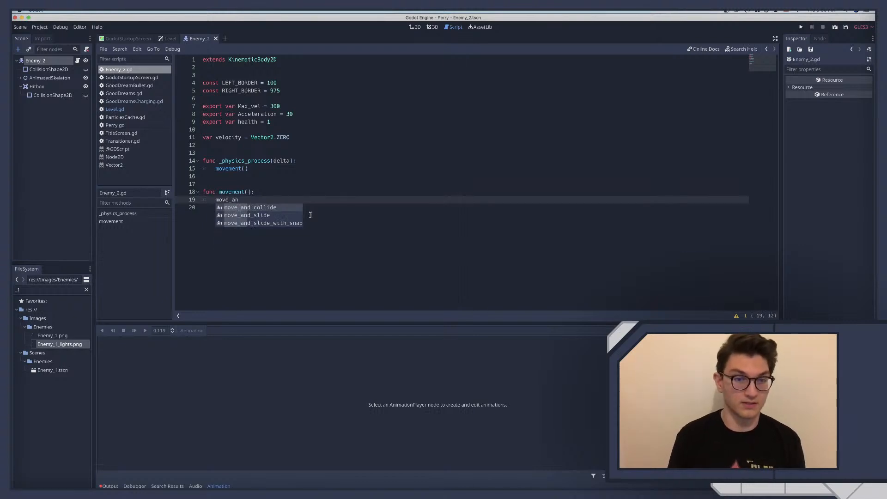
{"action": "key", "text": "Down"}
{"action": "key", "text": "Return"}
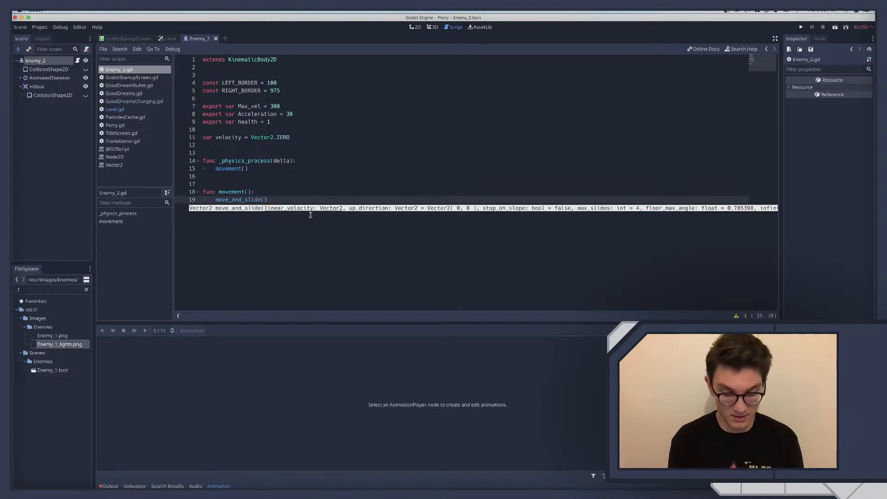
{"action": "type", "text": "velo"}
{"action": "key", "text": "Return"}
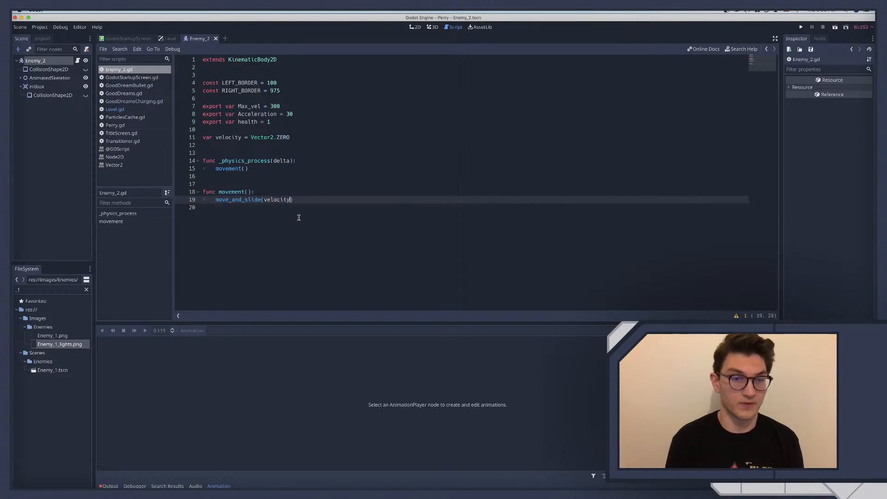
Insert two blank lines at the start of the movement function, above move_and_slide(velocity)
{"action": "left_click", "coordinate": [289, 194]}
{"action": "key", "text": "Return"}
{"action": "key", "text": "Return"}
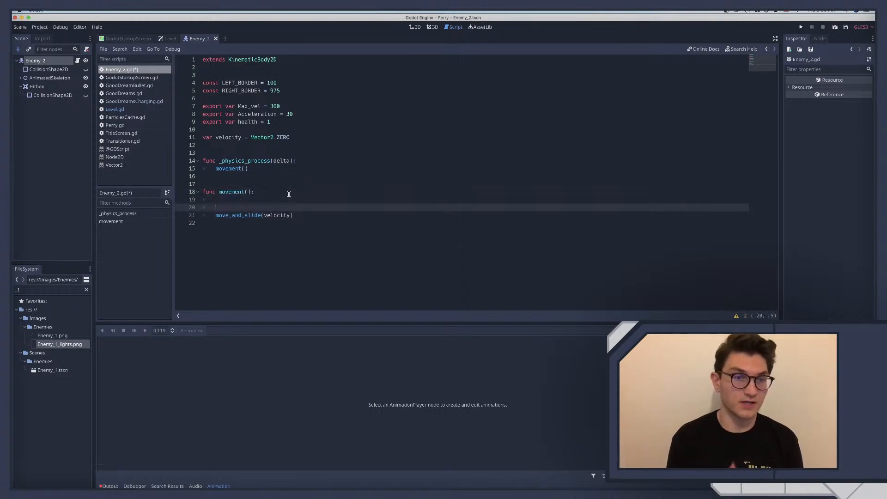
{"action": "key", "text": "Up"}
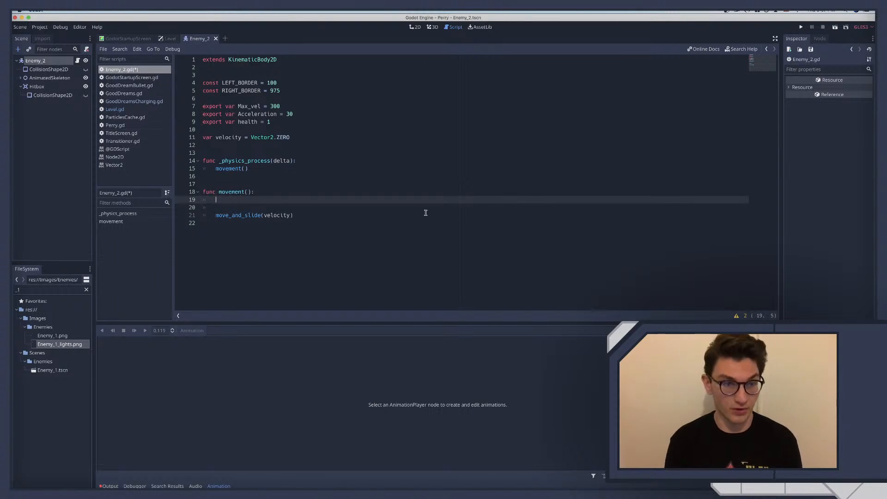
Open the movement function with the condition if global_position.x < LEFT_BORDER: above the move_and_slide call
{"action": "type", "text": "if "}
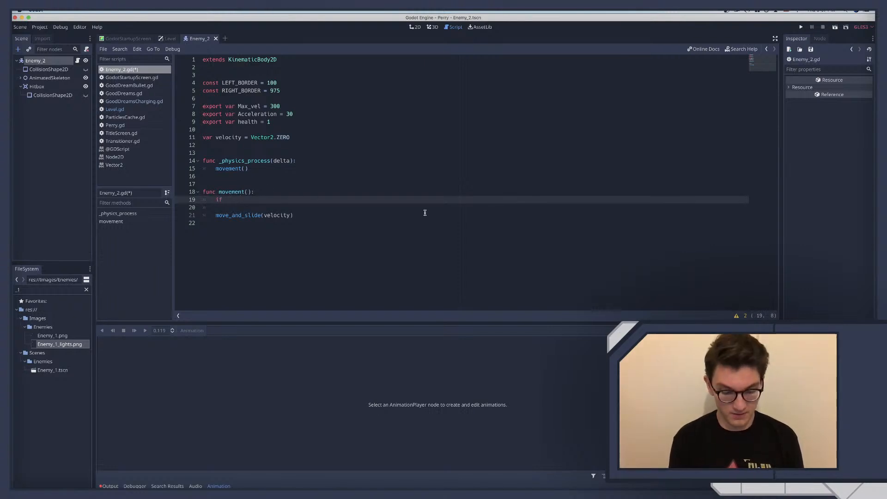
{"action": "type", "text": "self"}
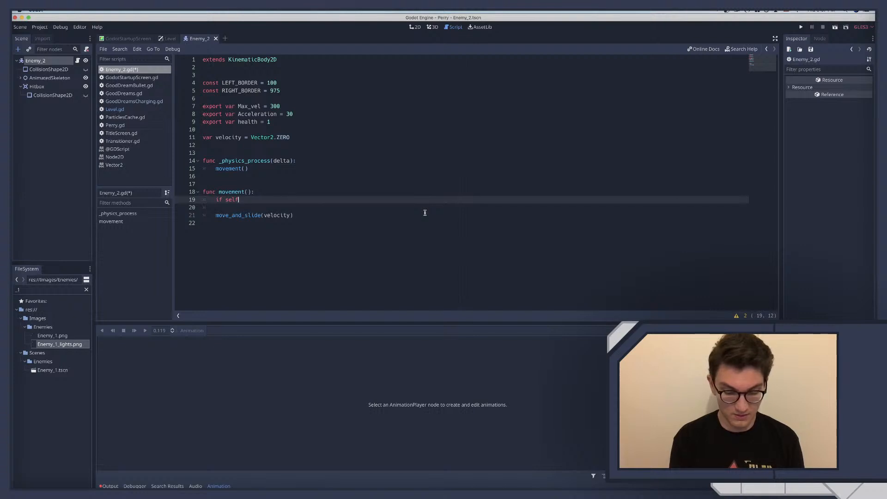
{"action": "key", "text": "BackSpace"}
{"action": "key", "text": "BackSpace"}
{"action": "key", "text": "BackSpace"}
{"action": "key", "text": "BackSpace"}
{"action": "type", "text": "globa"}
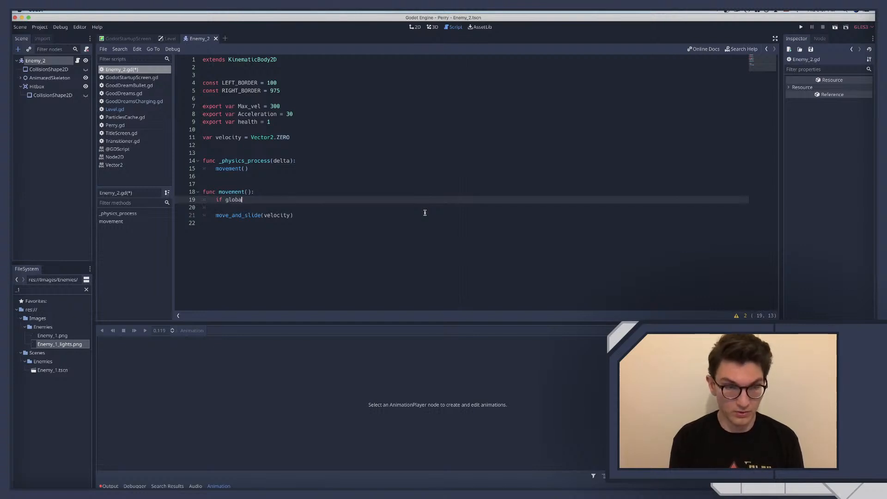
{"action": "type", "text": "l_position"}
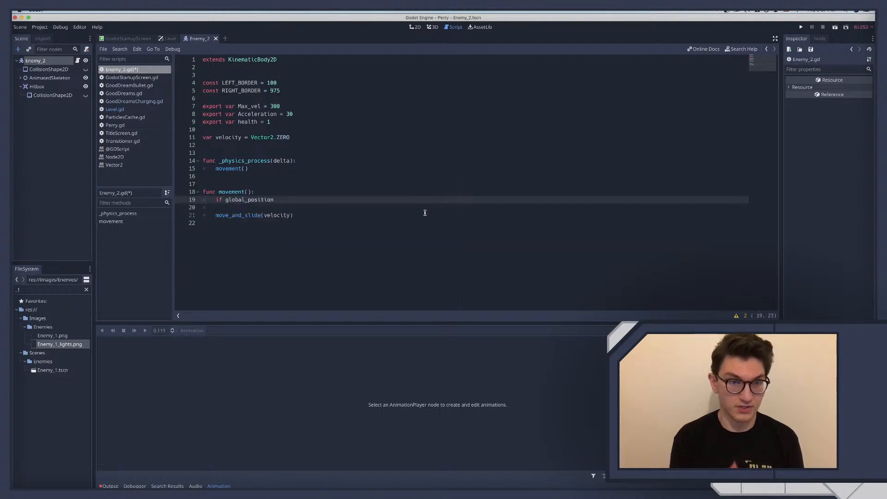
{"action": "type", "text": ".x"}
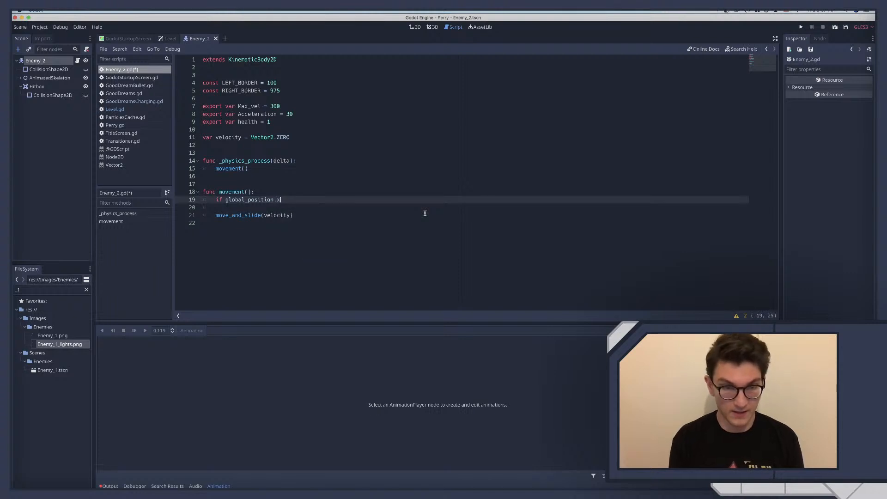
{"action": "type", "text": " <"}
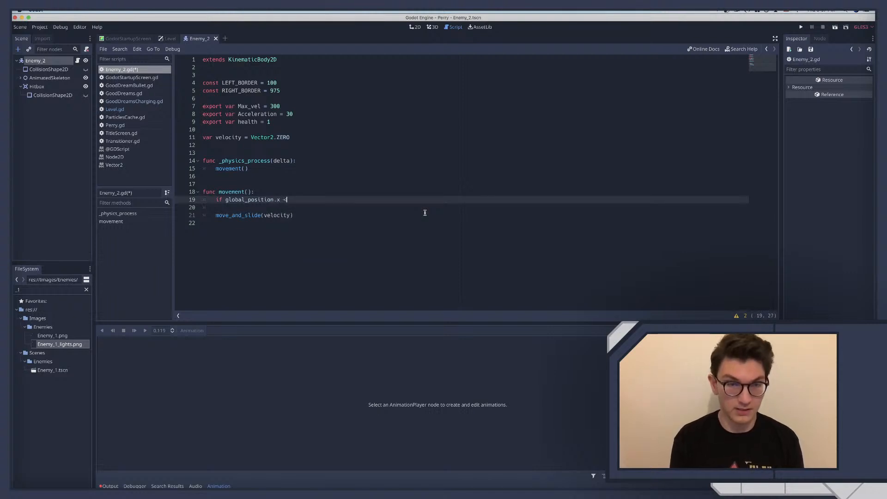
{"action": "type", "text": " LEFT_BORDER"}
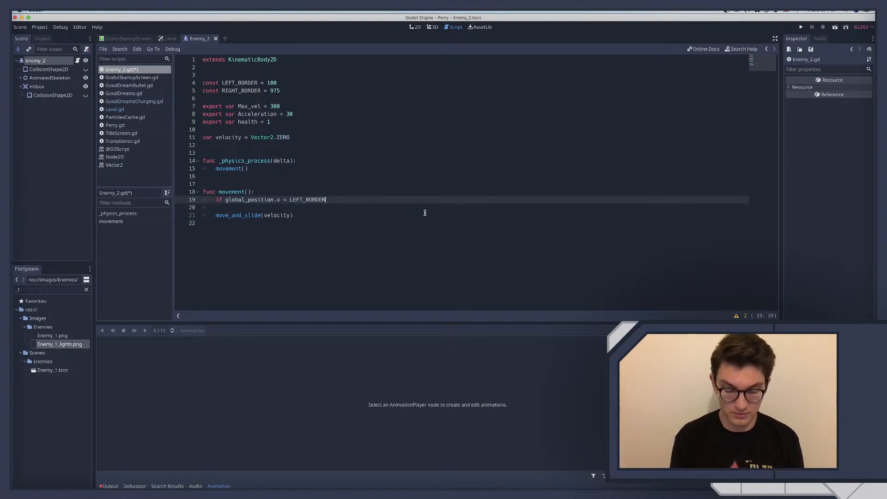
{"action": "type", "text": ":"}
{"action": "key", "text": "Return"}
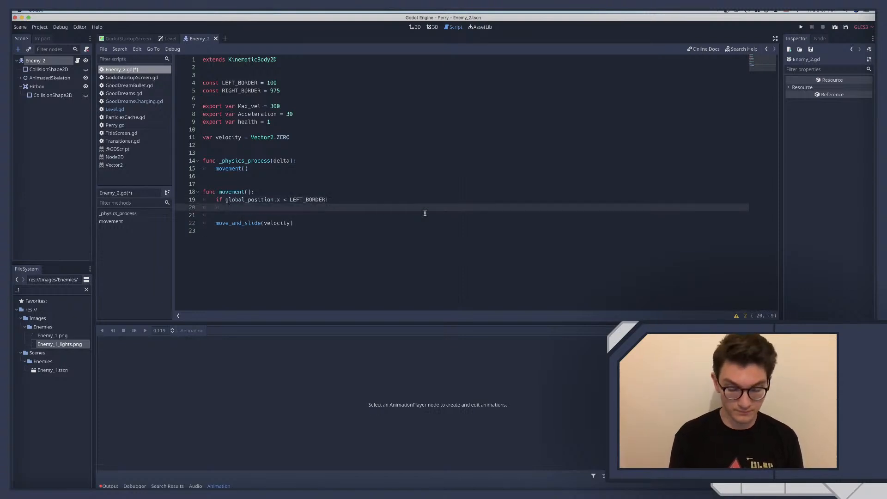
Give the LEFT_BORDER condition the placeholder body pass # run right, followed by a new line at the if statement's indentation
{"action": "type", "text": "pass"}
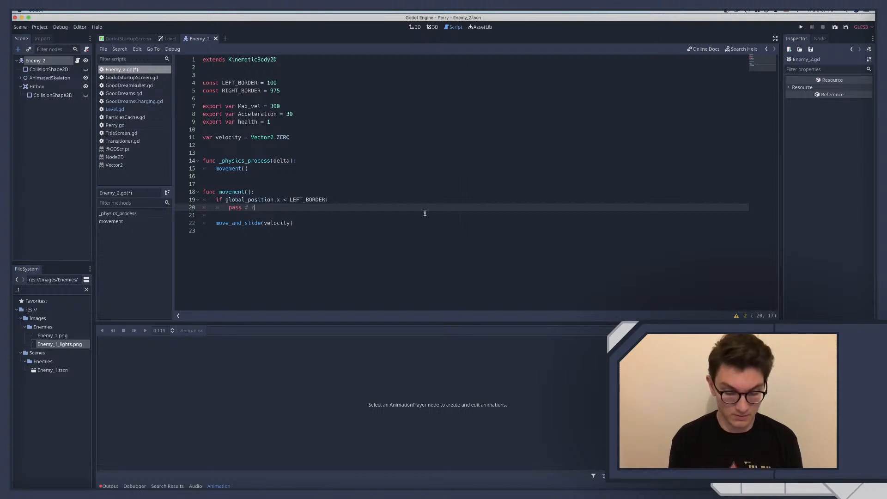
{"action": "type", "text": " # run ru"}
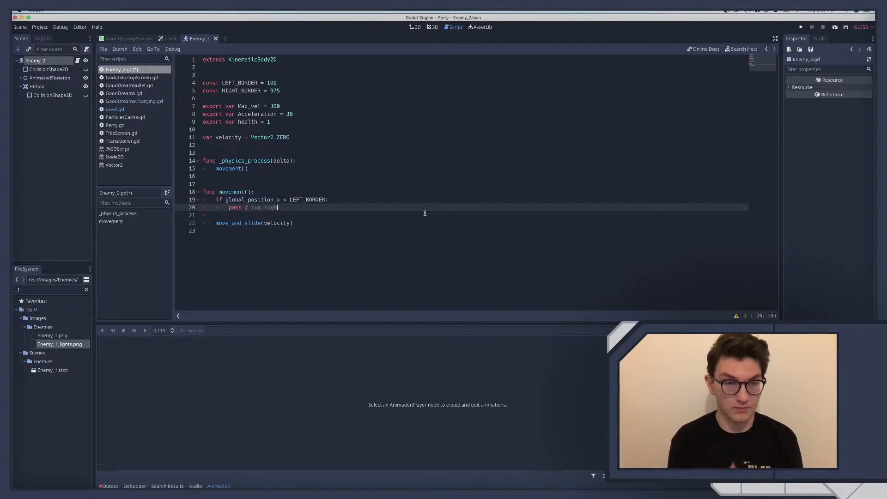
{"action": "type", "text": "ght"}
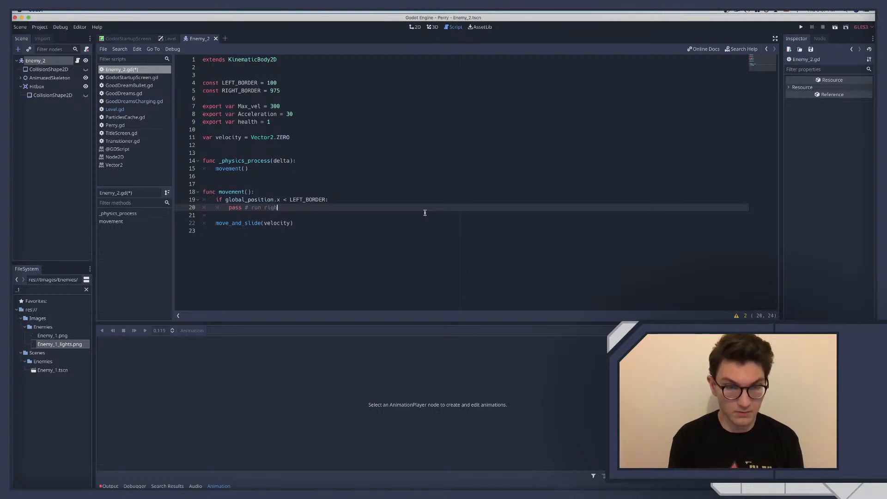
{"action": "key", "text": "Return"}
{"action": "key", "text": "Return"}
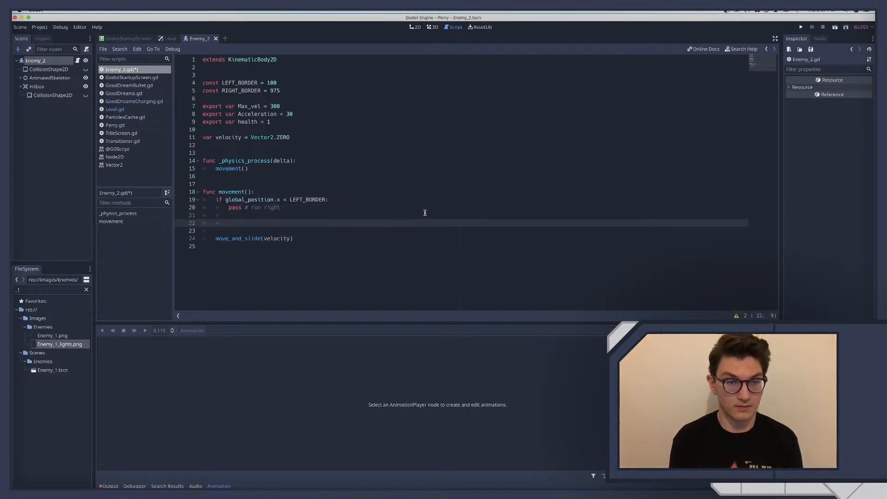
{"action": "key", "text": "BackSpace"}
{"action": "key", "text": "BackSpace"}
{"action": "key", "text": "BackSpace"}
{"action": "key", "text": "BackSpace"}
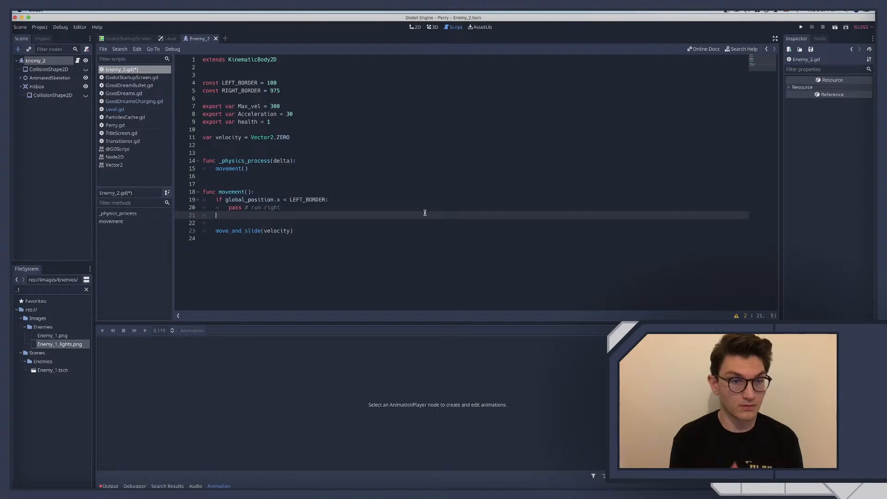
Add the branch elif global_position.x > RIGHT_BORDER: below the LEFT_BORDER condition
{"action": "type", "text": "elif "}
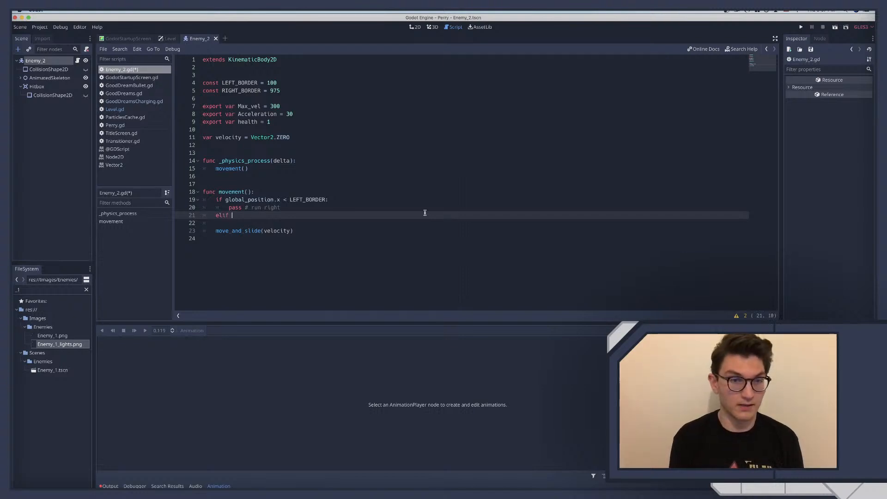
{"action": "type", "text": "global"}
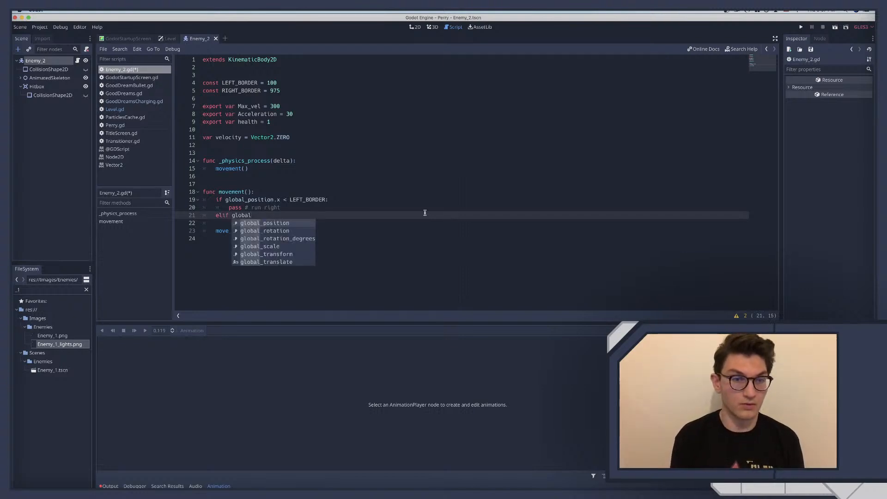
{"action": "type", "text": "_position.x"}
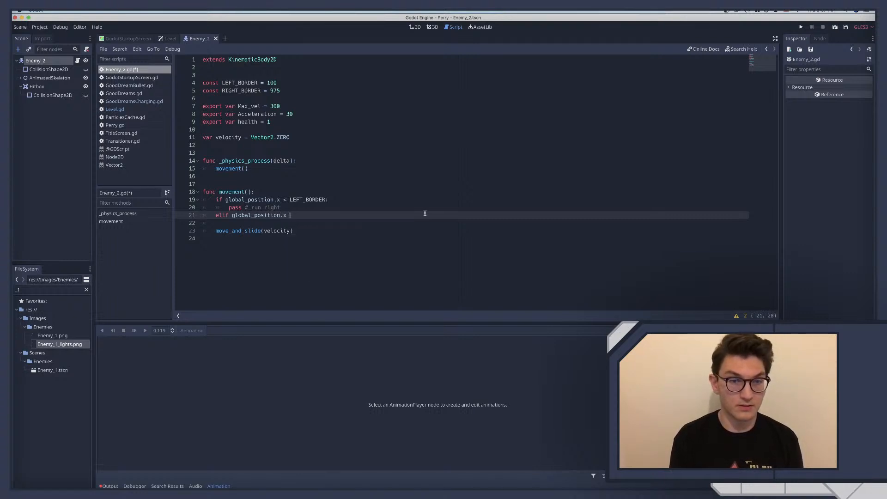
{"action": "type", "text": " > RIGHT_BORDER"}
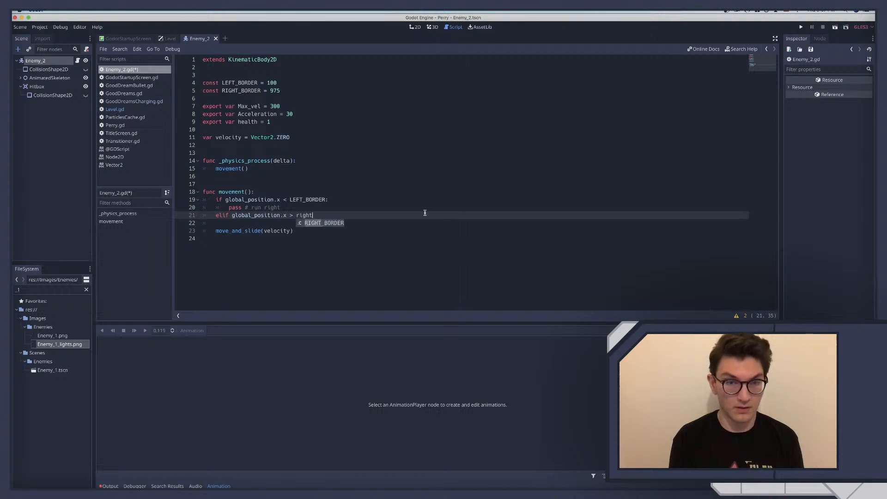
{"action": "type", "text": ":"}
{"action": "key", "text": "Return"}
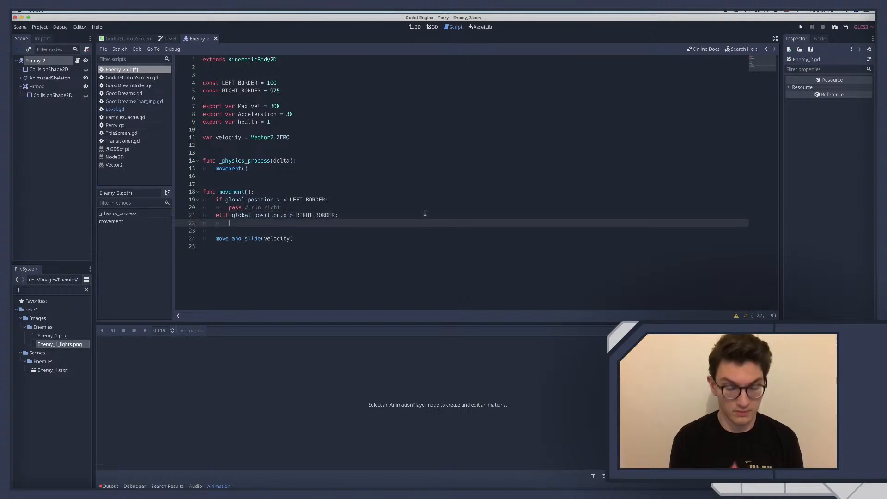
Give the RIGHT_BORDER branch the placeholder body pass # run left and save the script
{"action": "type", "text": "pass "}
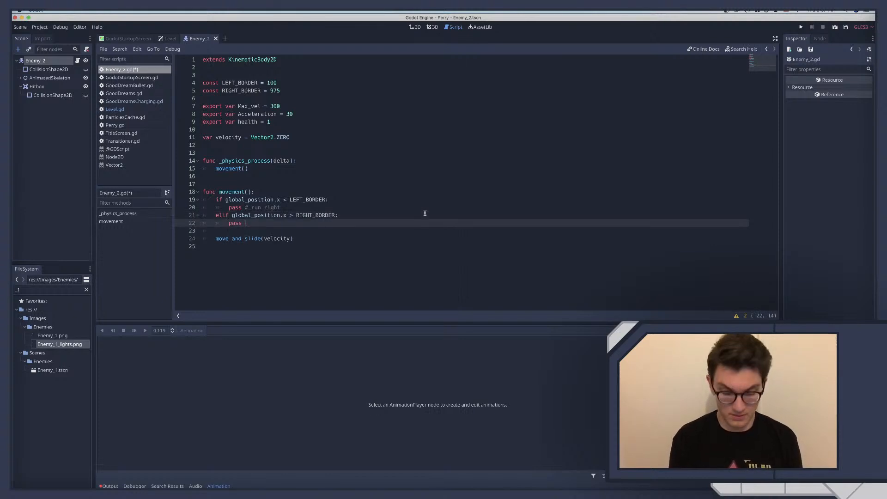
{"action": "type", "text": "# r"}
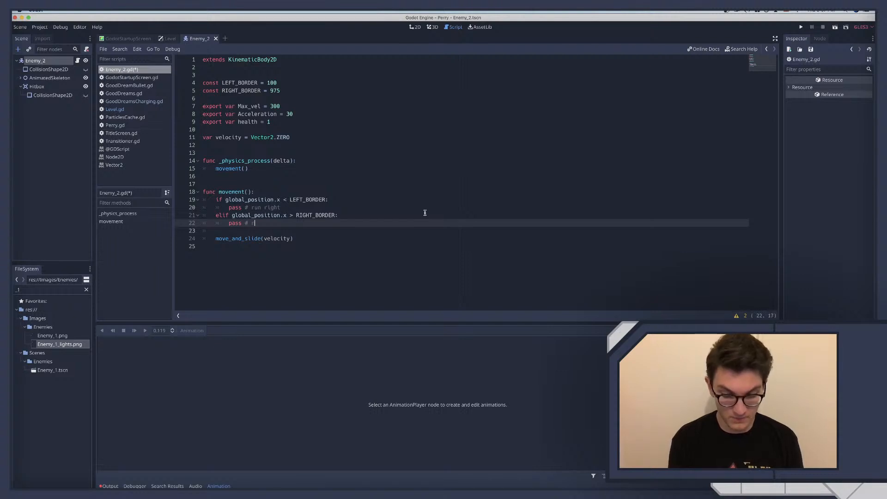
{"action": "type", "text": "un left"}
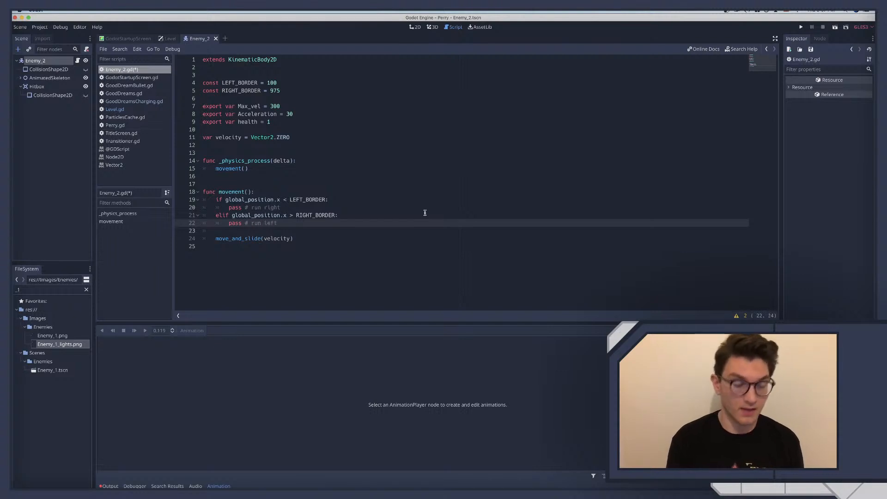
{"action": "key", "text": "super+s"}
Insert two more blank lines between the elif branch and move_and_slide(velocity)
{"action": "left_click", "coordinate": [258, 223]}
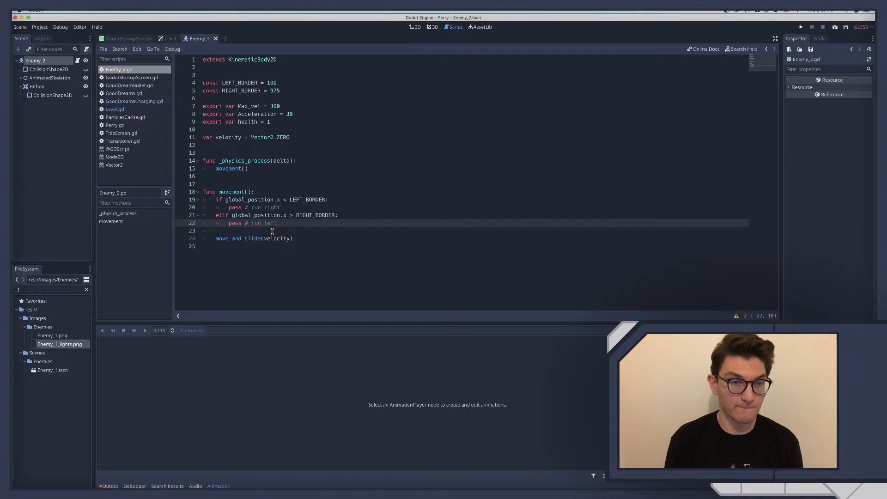
{"action": "key", "text": "Down"}
{"action": "key", "text": "Return"}
{"action": "key", "text": "Return"}
{"action": "key", "text": "Up"}
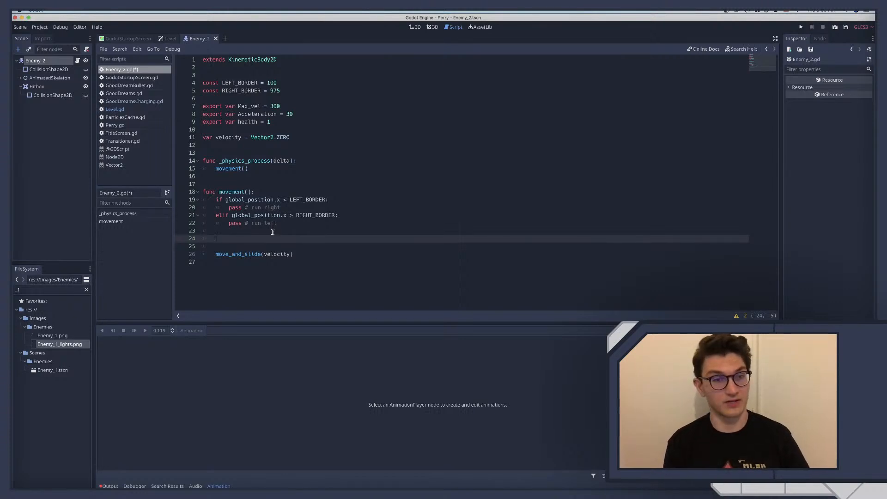
Declare var frames = 0 directly below the velocity variable
{"action": "left_click", "coordinate": [270, 191]}
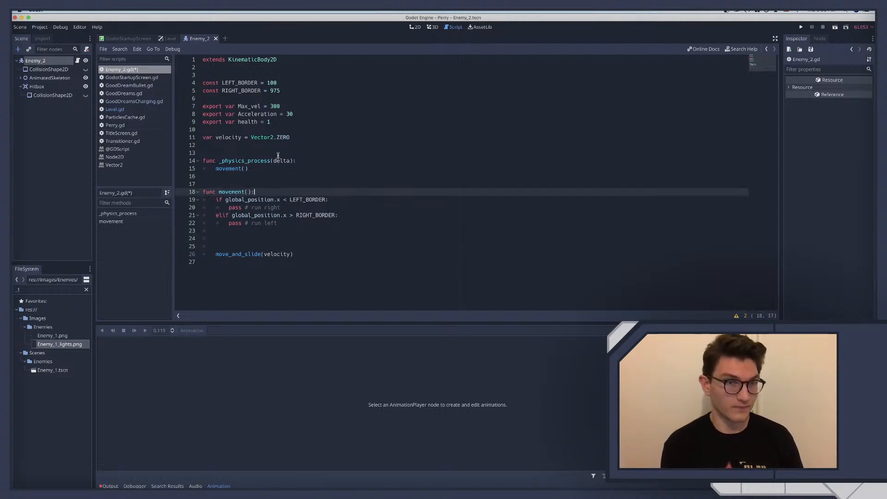
{"action": "left_click", "coordinate": [307, 137]}
{"action": "key", "text": "Return"}
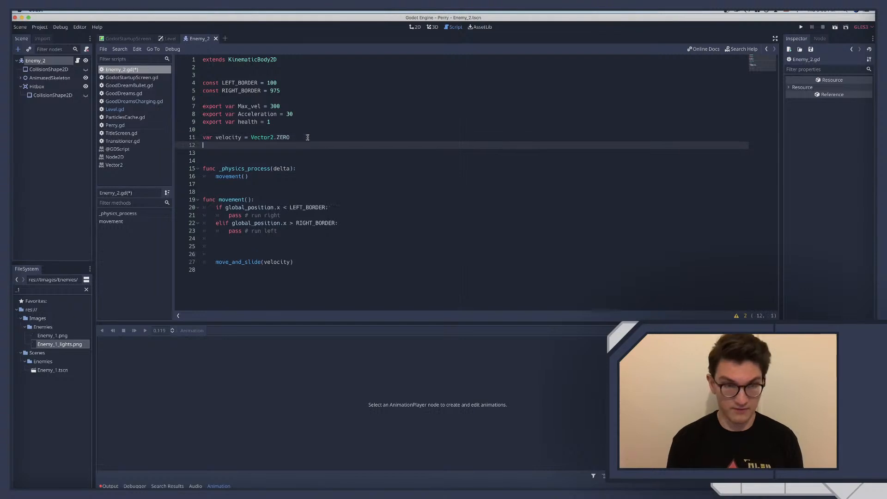
{"action": "type", "text": "var frames "}
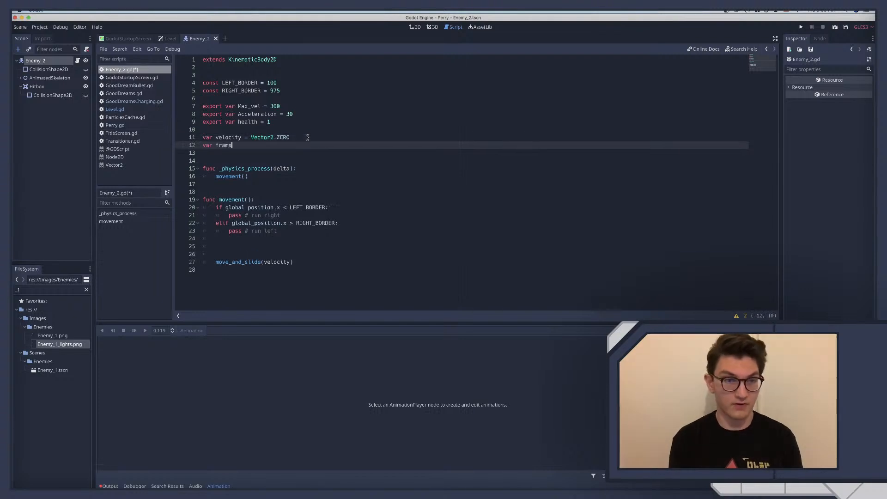
{"action": "type", "text": "= 0"}
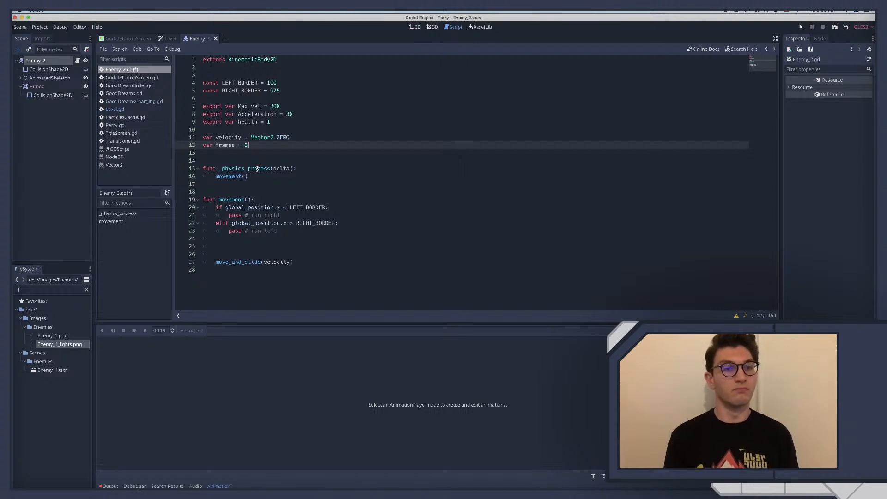
Declare var frame_limit = 100 directly below the frames variable
{"action": "key", "text": "Return"}
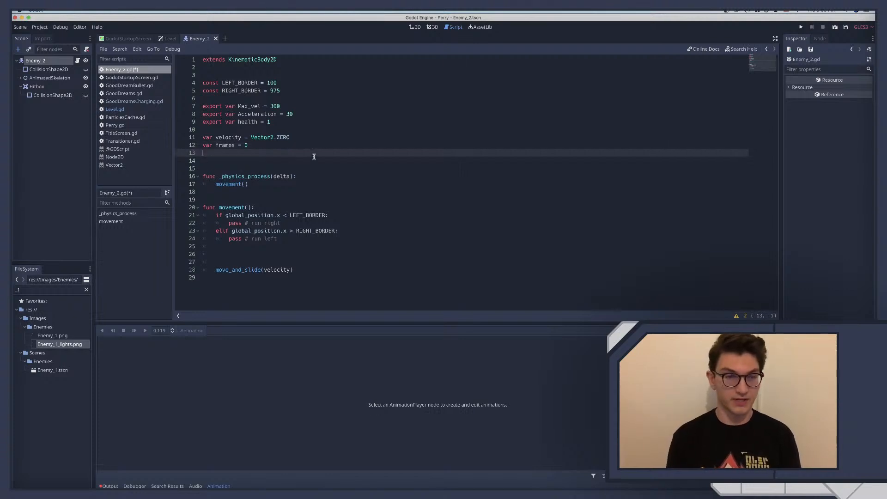
{"action": "type", "text": "var frame"}
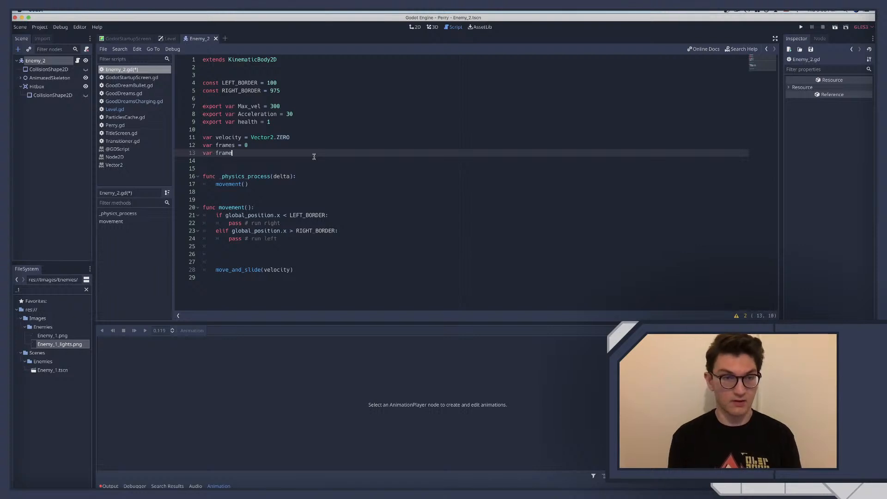
{"action": "type", "text": "_"}
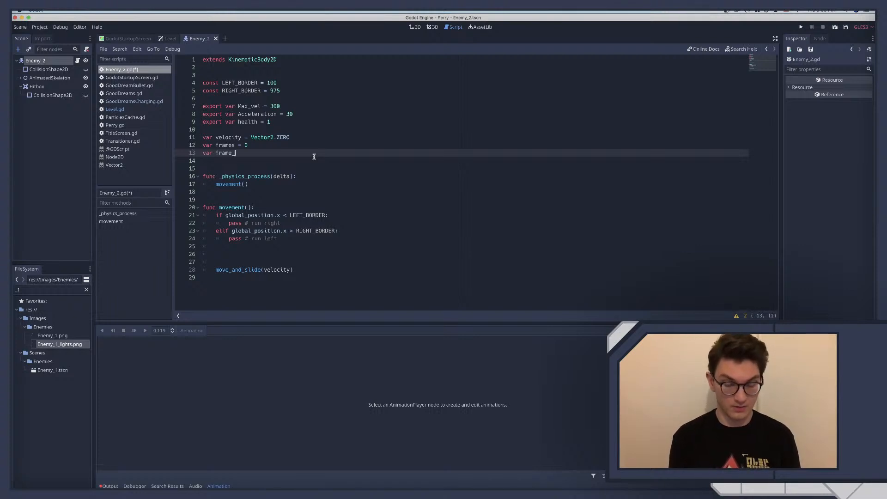
{"action": "type", "text": "limit "}
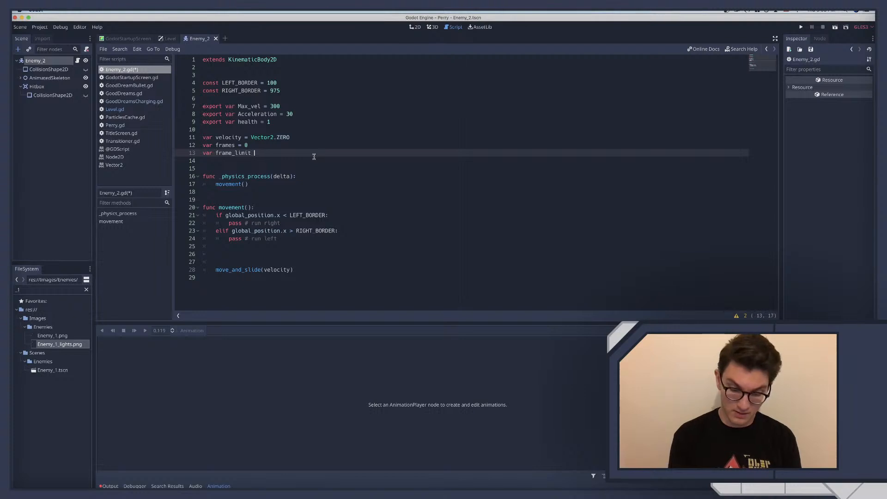
{"action": "type", "text": "= 100"}
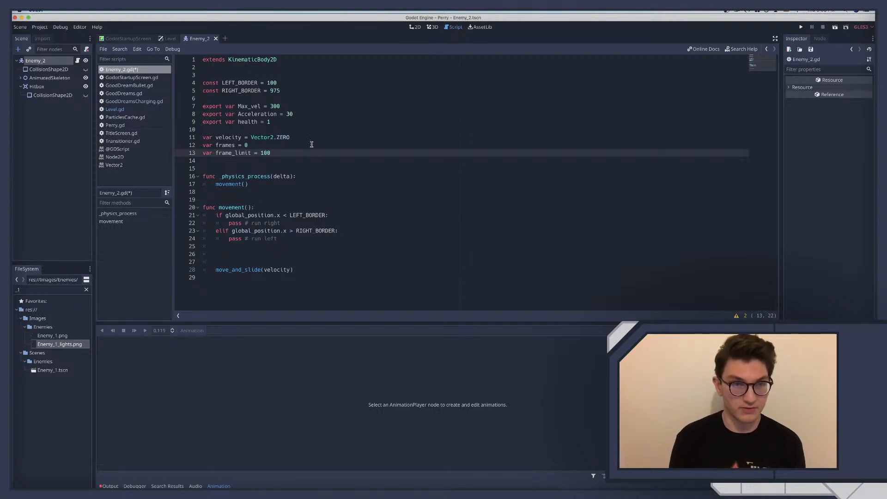
Set the initial value of the frame_limit variable to 50
{"action": "double_click", "coordinate": [266, 152]}
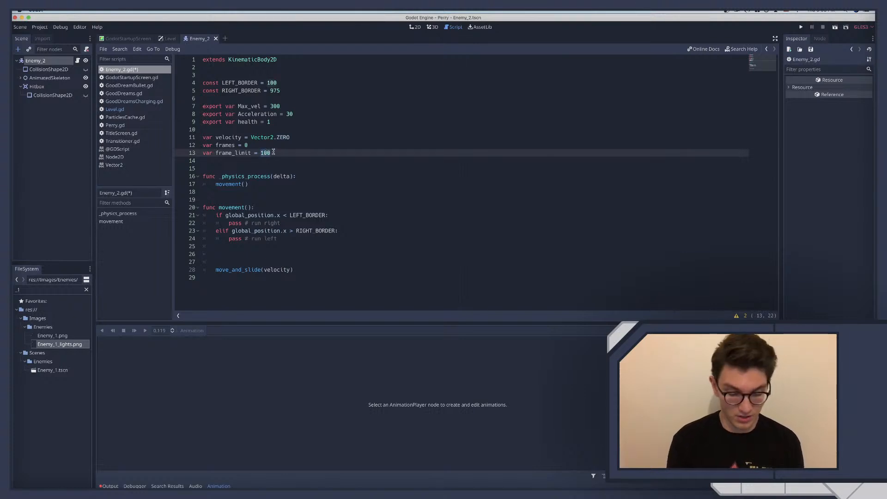
{"action": "type", "text": "50"}
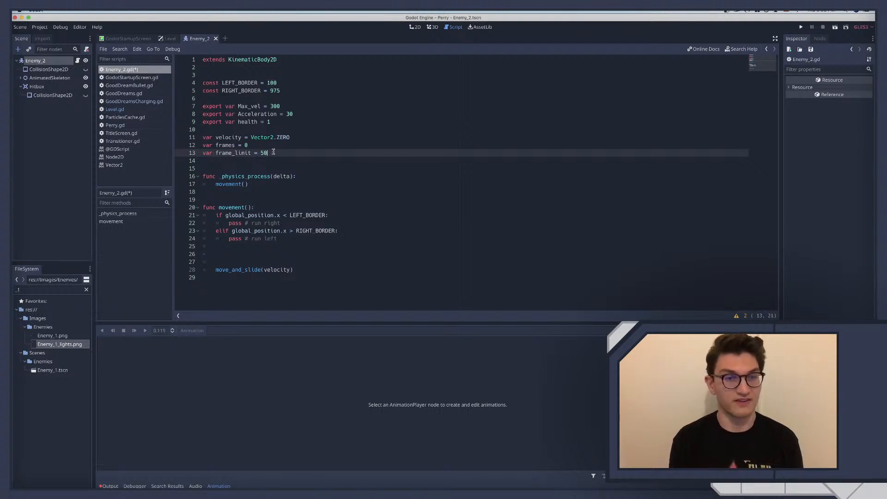
Examine the Level scene's layout in the 2D view and return to the Enemy_2 script
{"action": "left_click", "coordinate": [170, 39]}
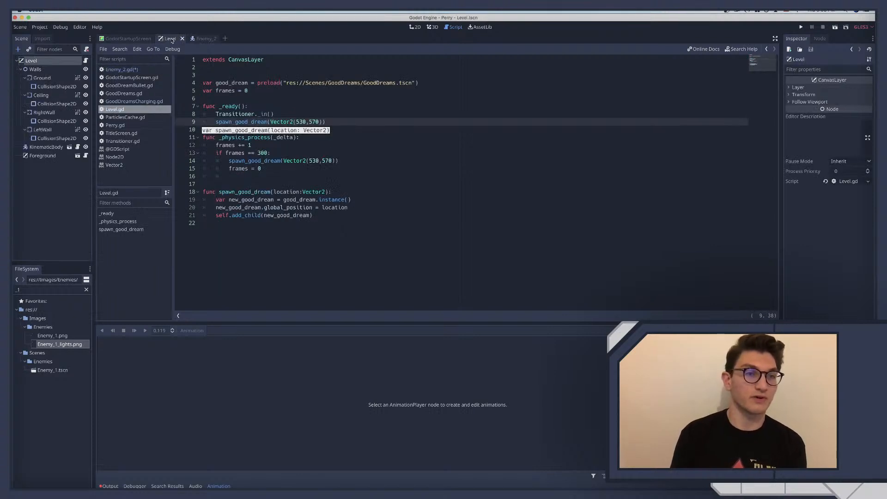
{"action": "left_click", "coordinate": [415, 27]}
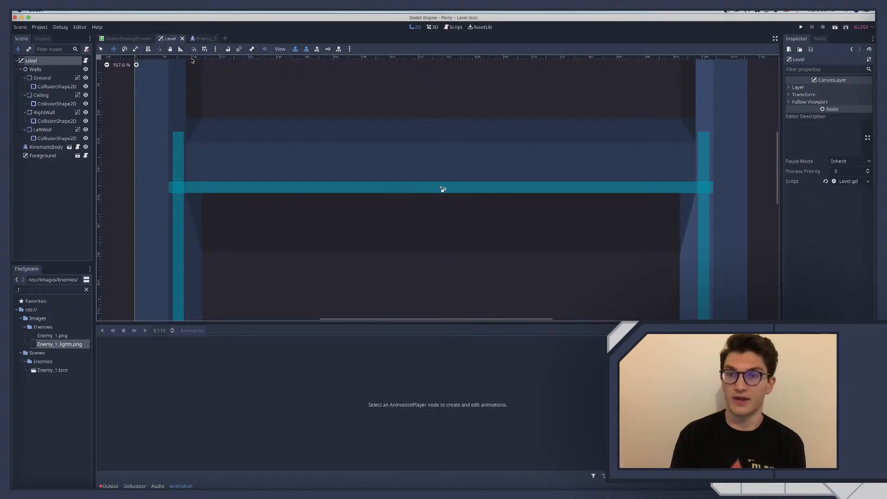
{"action": "left_click", "coordinate": [204, 39]}
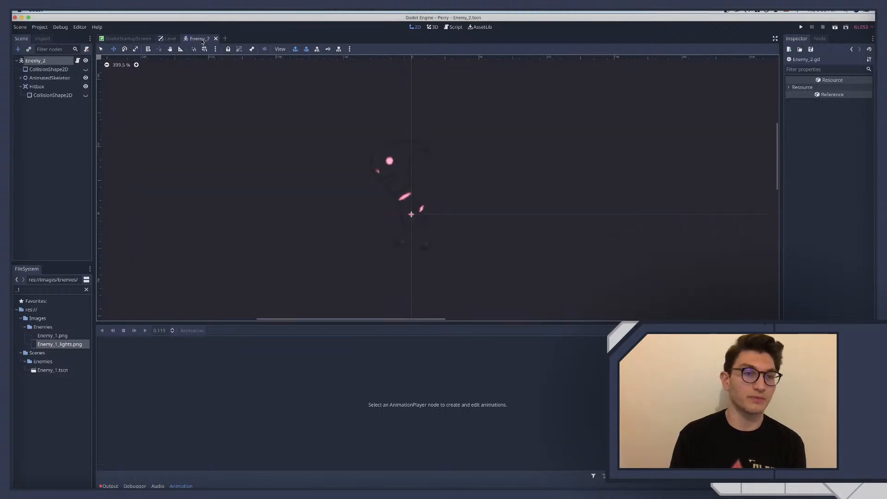
{"action": "left_click", "coordinate": [78, 60]}
{"action": "left_click", "coordinate": [262, 167]}
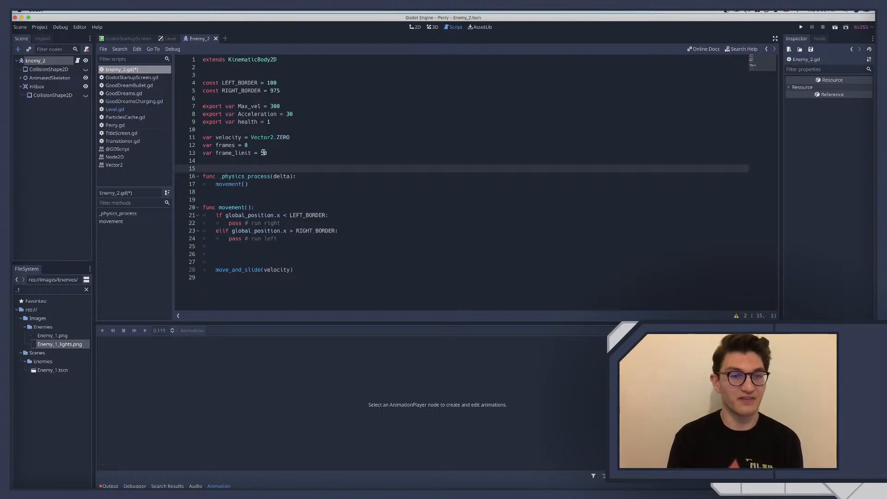
{"action": "left_click", "coordinate": [263, 153]}
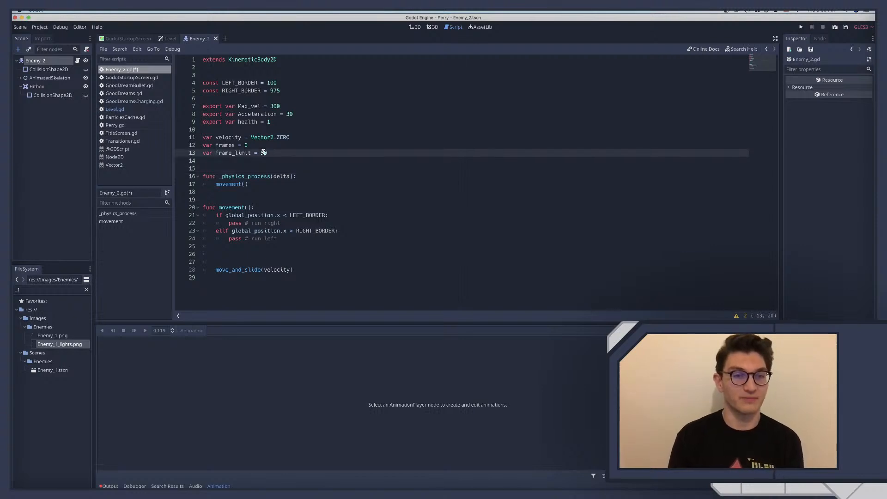
{"action": "left_click", "coordinate": [265, 208]}
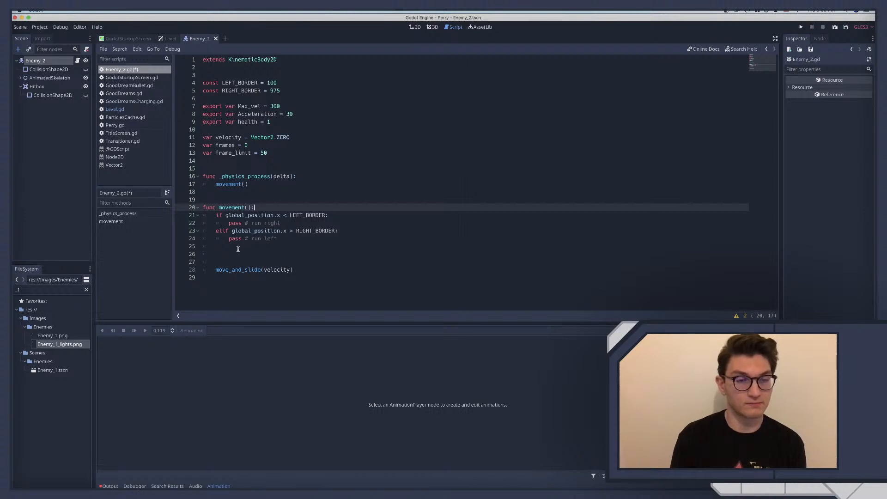
Add frames += 1 to movement() below the border checks, separated by a blank line
{"action": "left_click", "coordinate": [239, 247]}
{"action": "key", "text": "Return"}
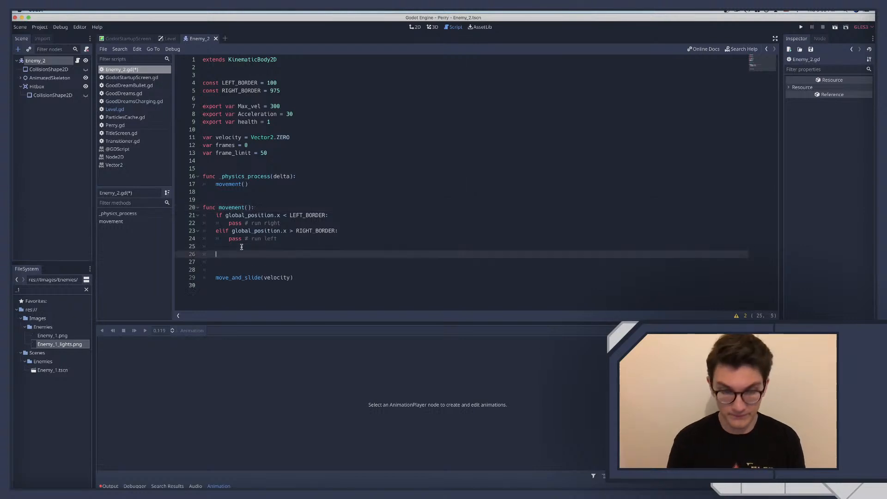
{"action": "type", "text": "frames "}
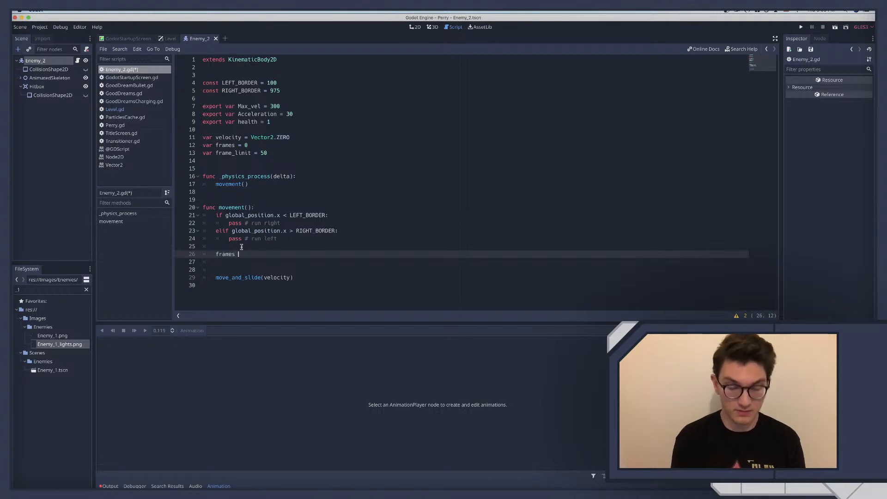
{"action": "type", "text": "+= 1"}
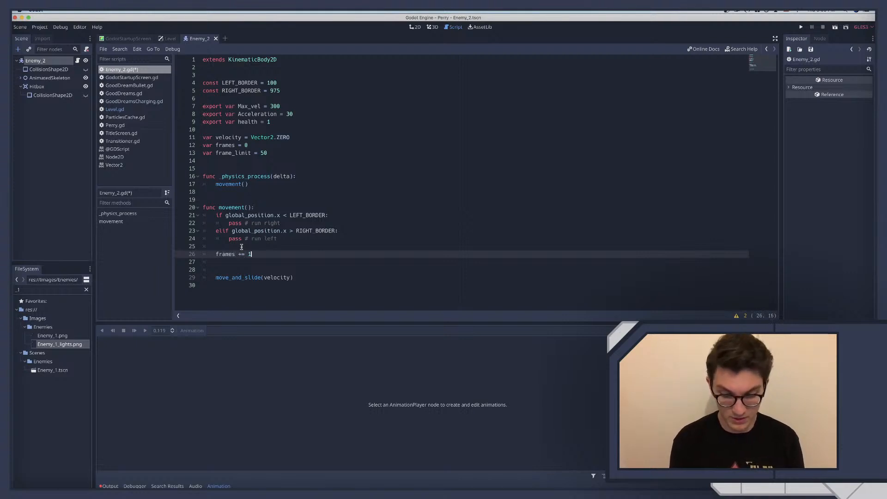
Add the condition if frames >= frame_limit: below the frames increment, with pass as its placeholder body
{"action": "key", "text": "Return"}
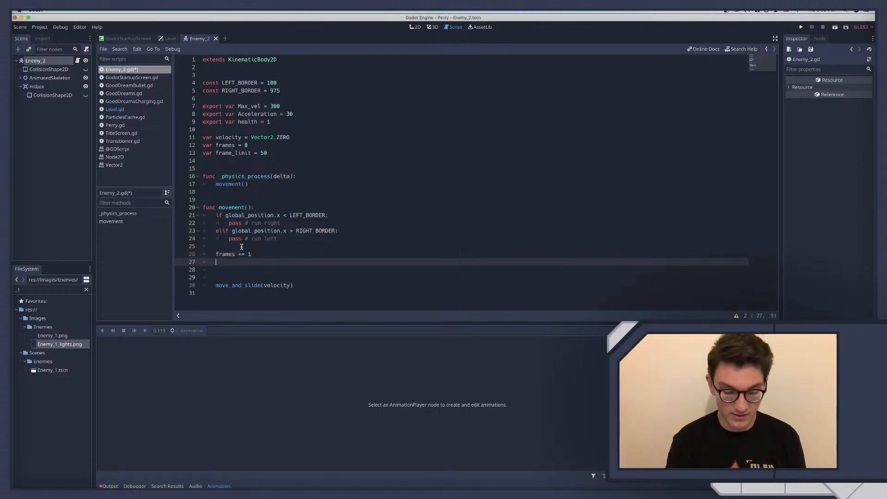
{"action": "type", "text": "if frames =="}
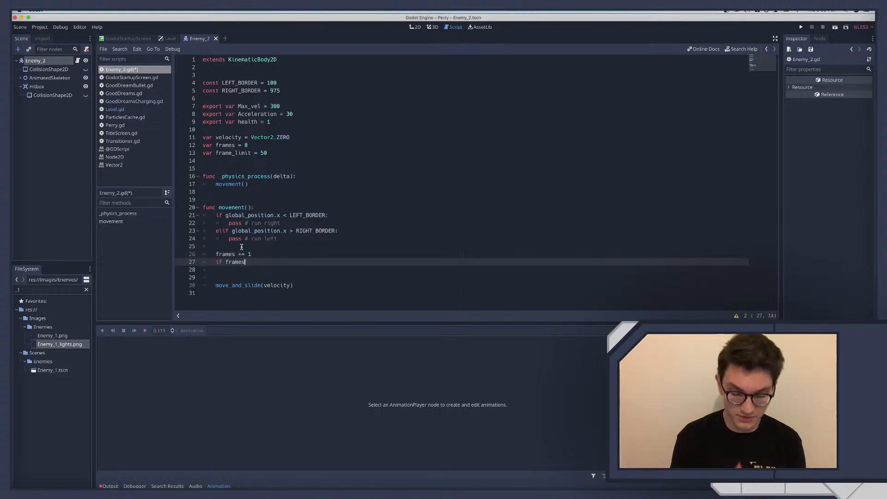
{"action": "key", "text": "BackSpace"}
{"action": "key", "text": "BackSpace"}
{"action": "key", "text": "BackSpace"}
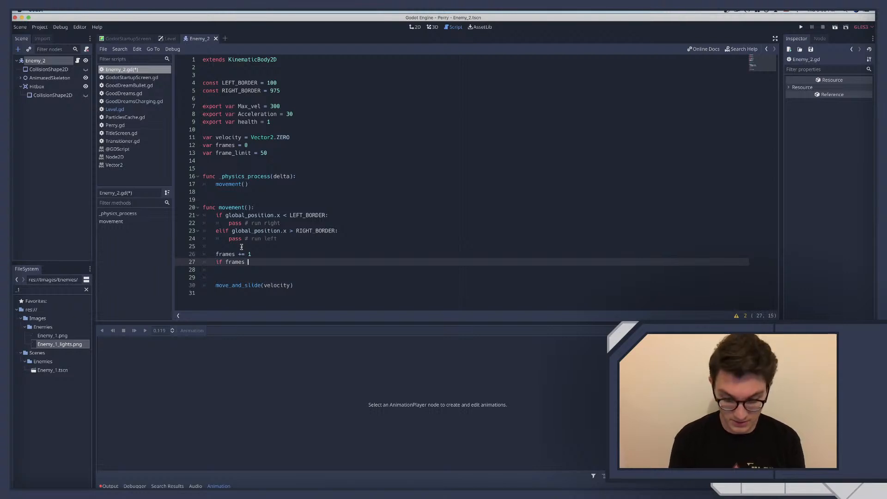
{"action": "type", "text": ">= fram"}
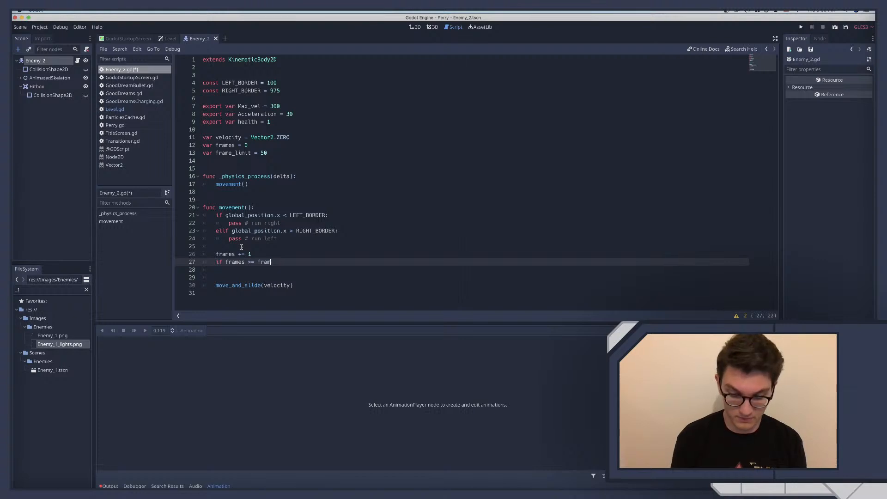
{"action": "type", "text": " _limit"}
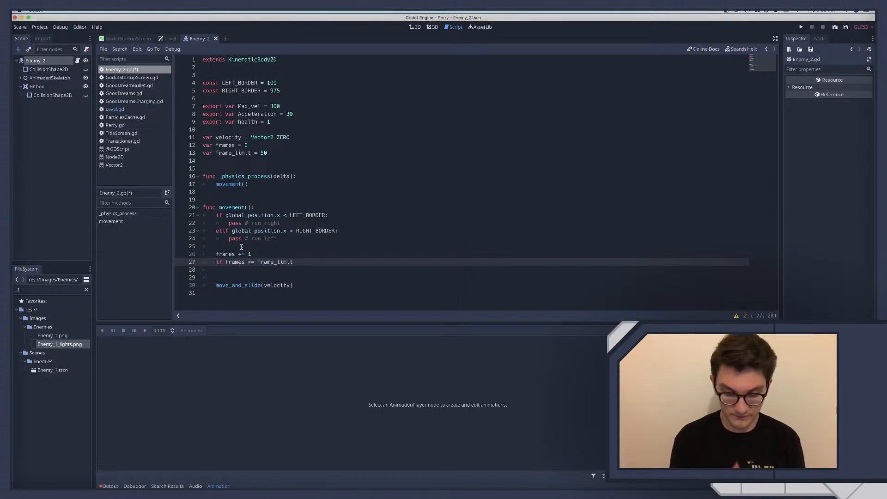
{"action": "type", "text": ":"}
{"action": "key", "text": "Return"}
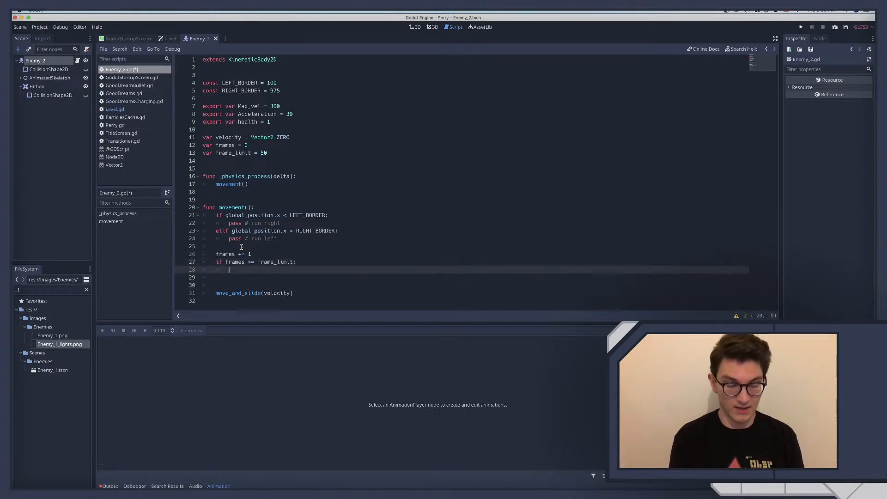
{"action": "type", "text": "pass"}
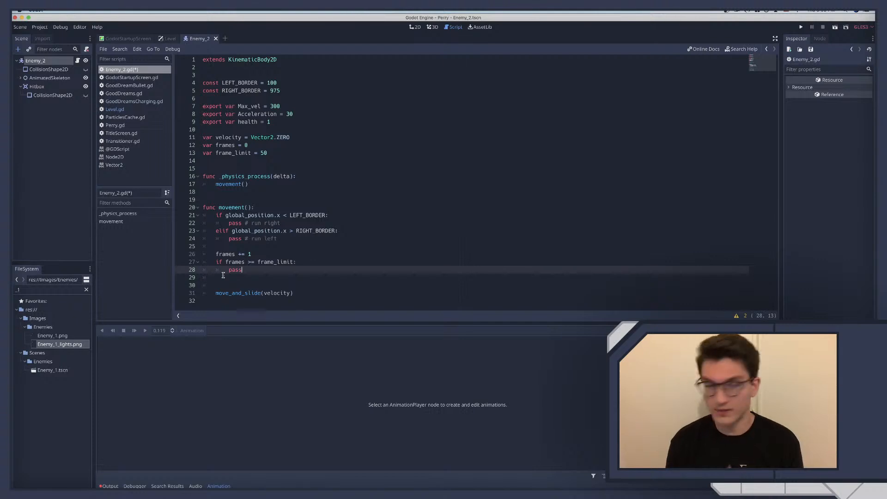
{"action": "left_click", "coordinate": [260, 262]}
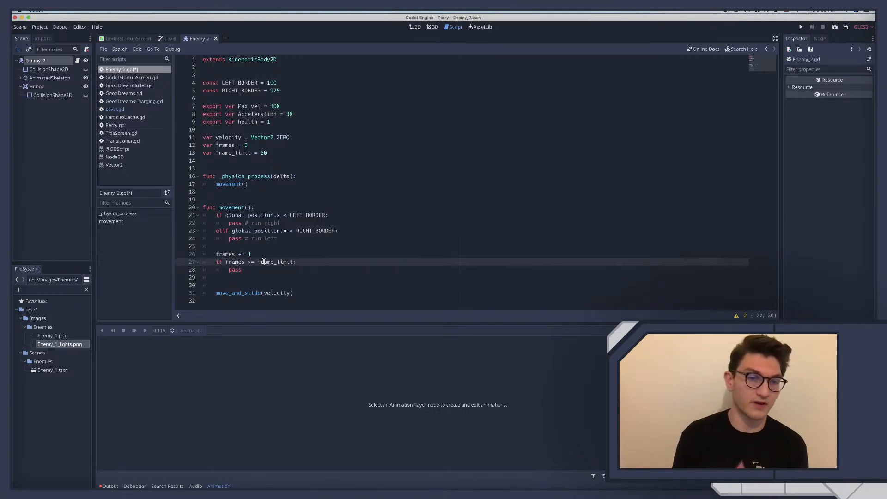
{"action": "left_click", "coordinate": [225, 253]}
{"action": "left_click_drag", "start_coordinate": [217, 254], "coordinate": [277, 254]}
Replace the placeholder in the frame_limit condition with the assignment frame_limit = randi_range()
{"action": "double_click", "coordinate": [234, 271]}
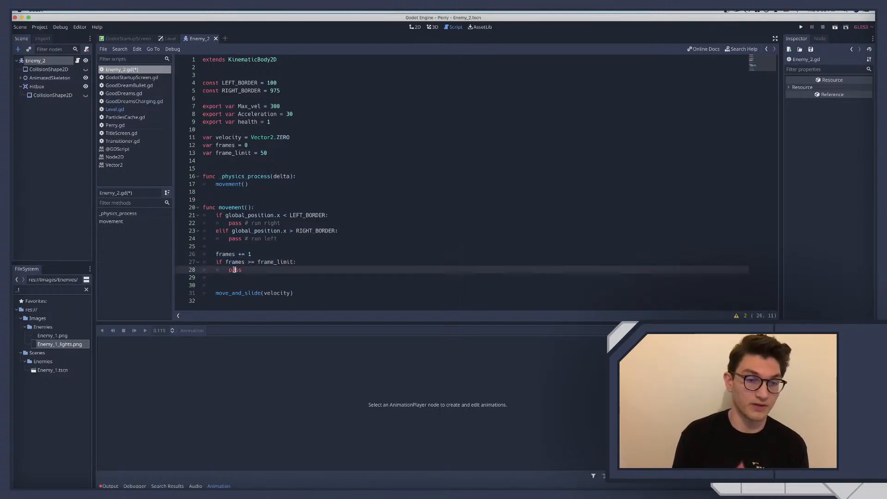
{"action": "type", "text": "f"}
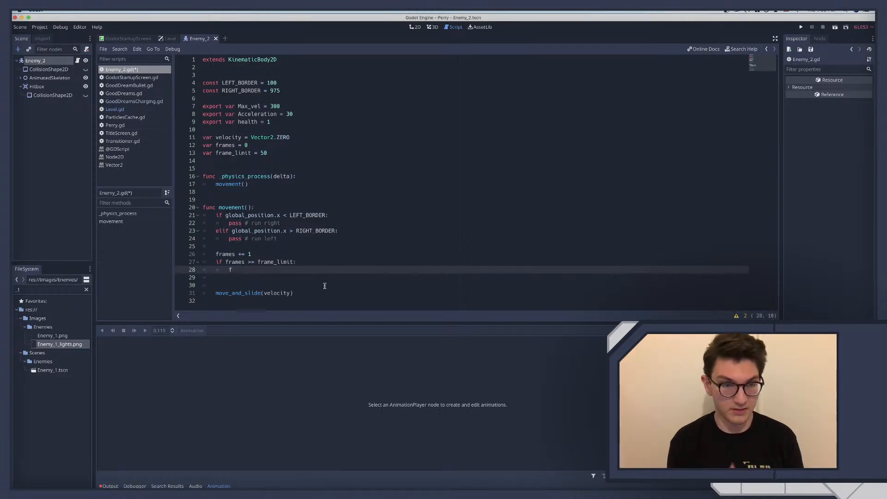
{"action": "type", "text": "rame"}
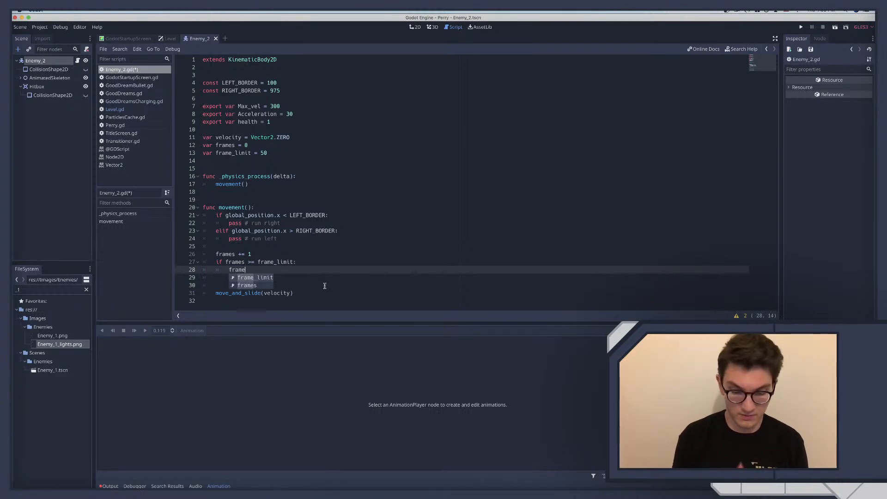
{"action": "key", "text": "Return"}
{"action": "type", "text": "= "}
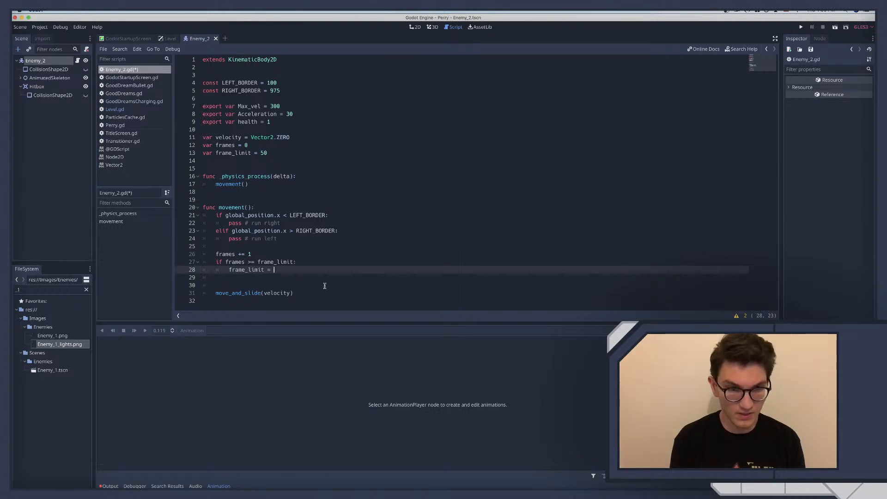
{"action": "type", "text": "rand"}
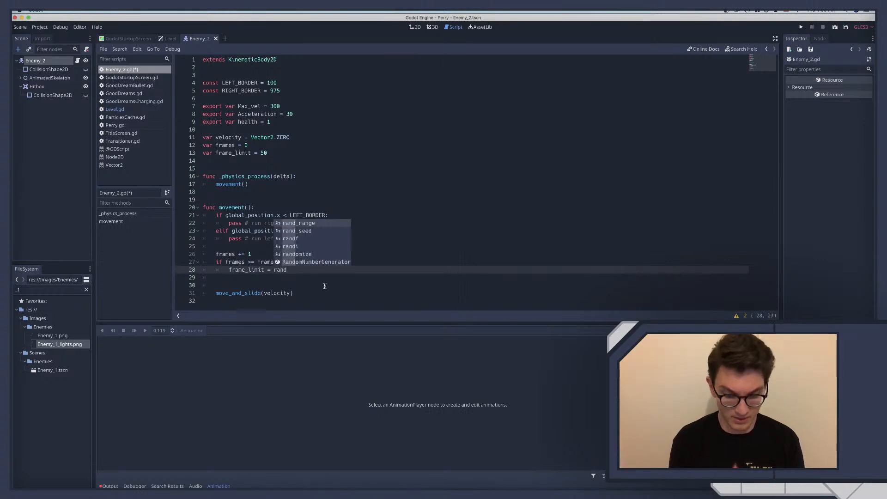
{"action": "type", "text": "i"}
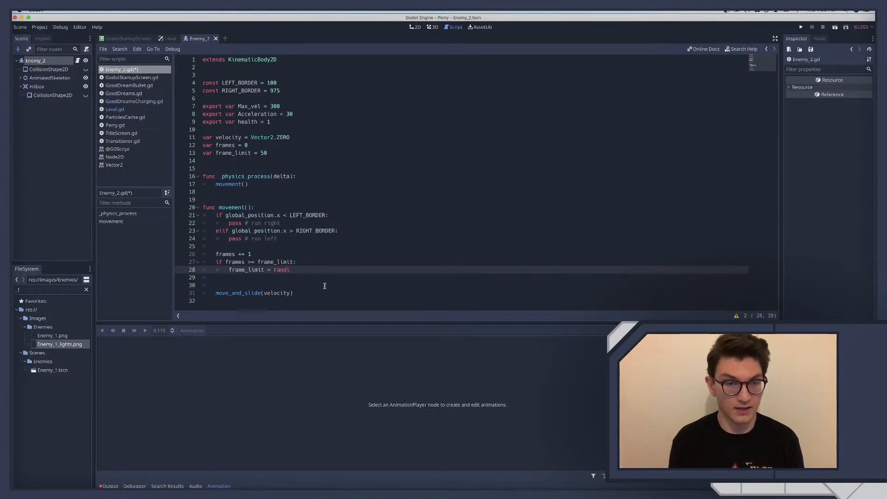
{"action": "type", "text": "_range"}
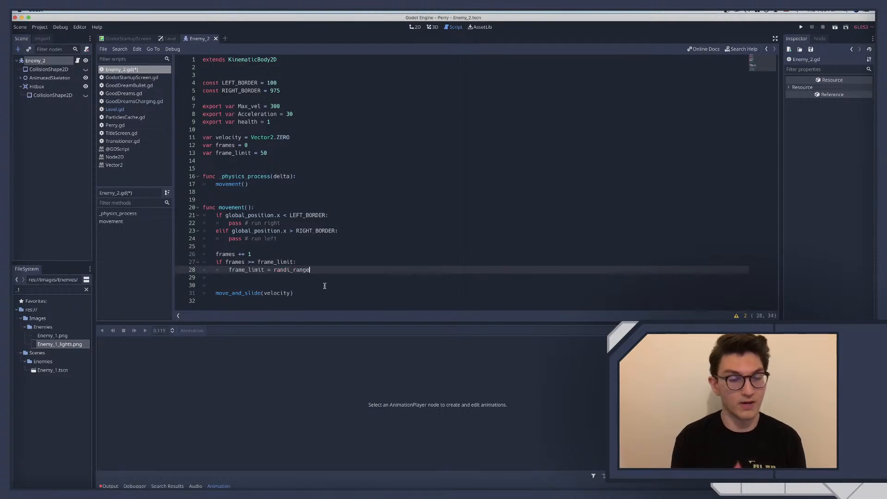
{"action": "type", "text": "("}
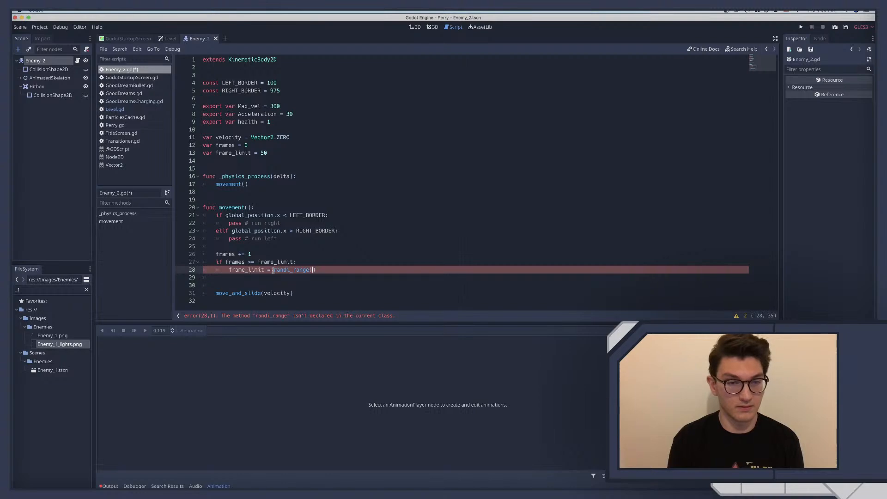
Switch to the web browser and search for "godot randi range"
{"action": "left_click_drag", "start_coordinate": [273, 270], "coordinate": [327, 269]}
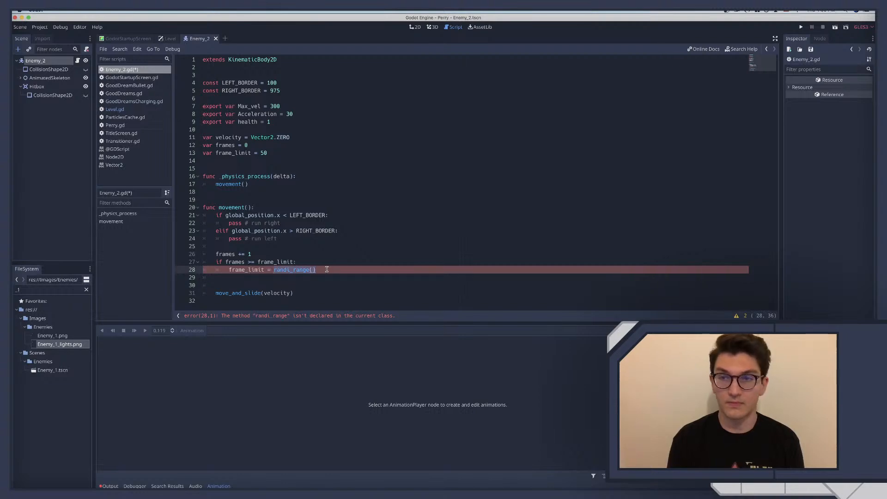
{"action": "key", "text": "ctrl+Right"}
{"action": "key", "text": "ctrl+Right"}
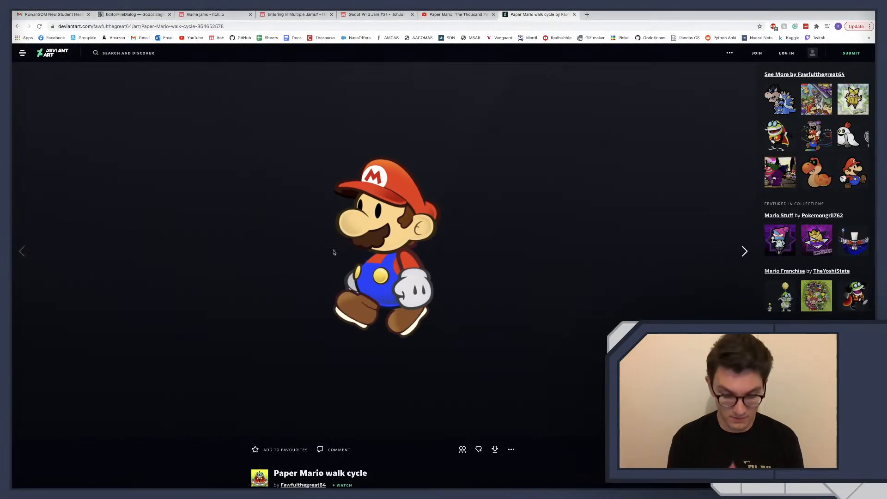
{"action": "key", "text": "super+l"}
{"action": "type", "text": "godot r"}
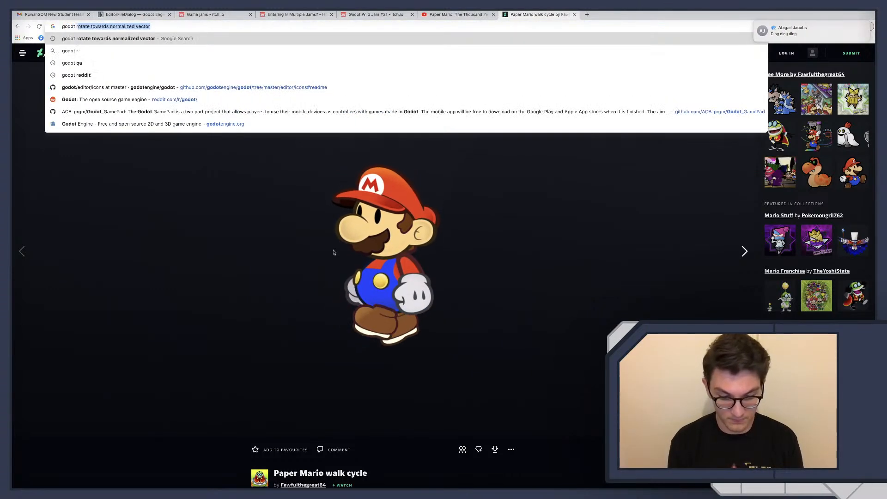
{"action": "type", "text": "andi range"}
{"action": "key", "text": "Return"}
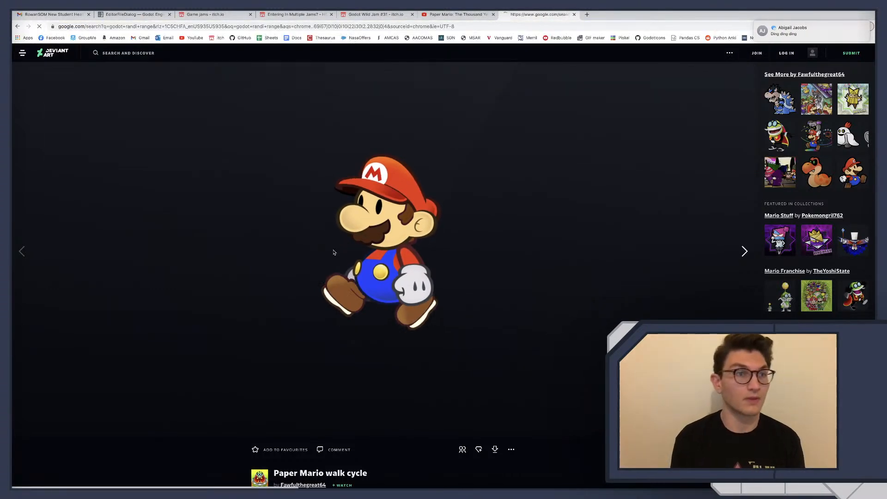
Return to the browser's search results and open the Godot Q&A thread "How would i go about picking a random number?"
{"action": "key", "text": "ctrl+Left"}
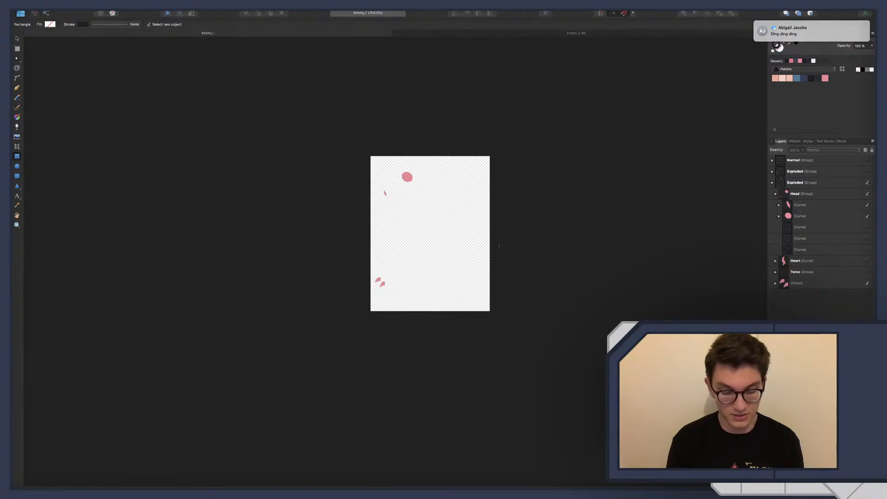
{"action": "key", "text": "super+q"}
{"action": "left_click", "coordinate": [508, 157]}
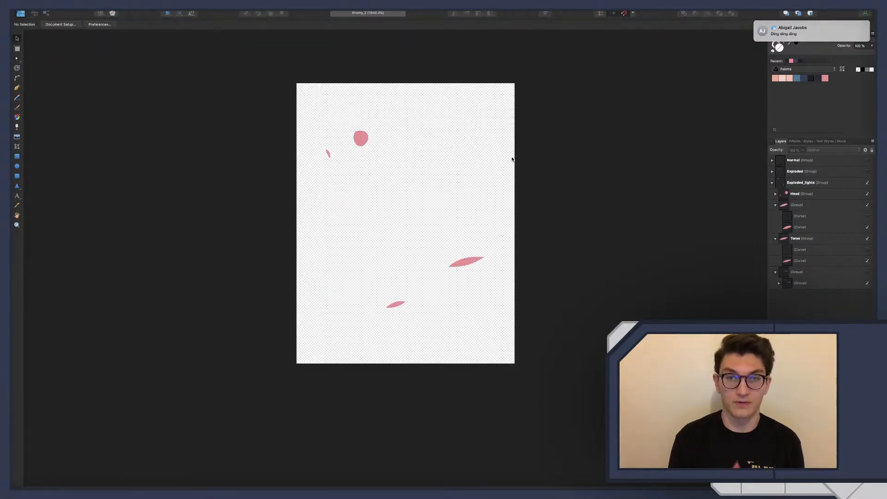
{"action": "key", "text": "ctrl+Right"}
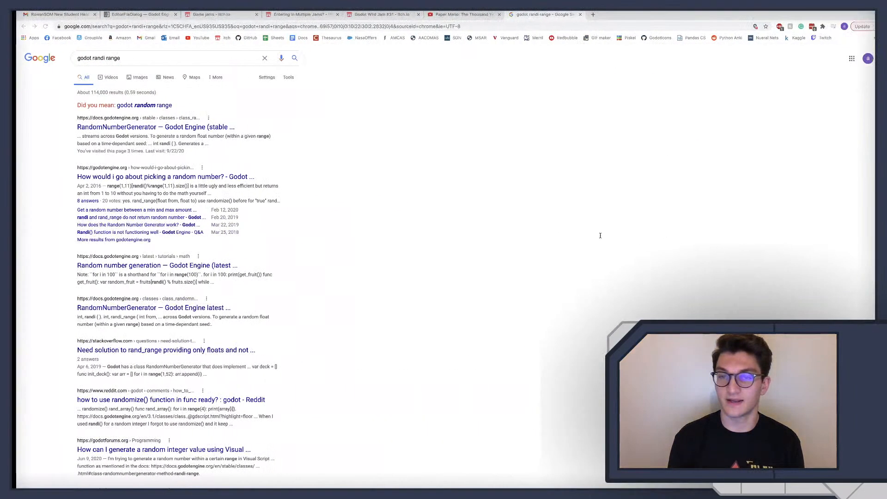
{"action": "left_click", "coordinate": [147, 178]}
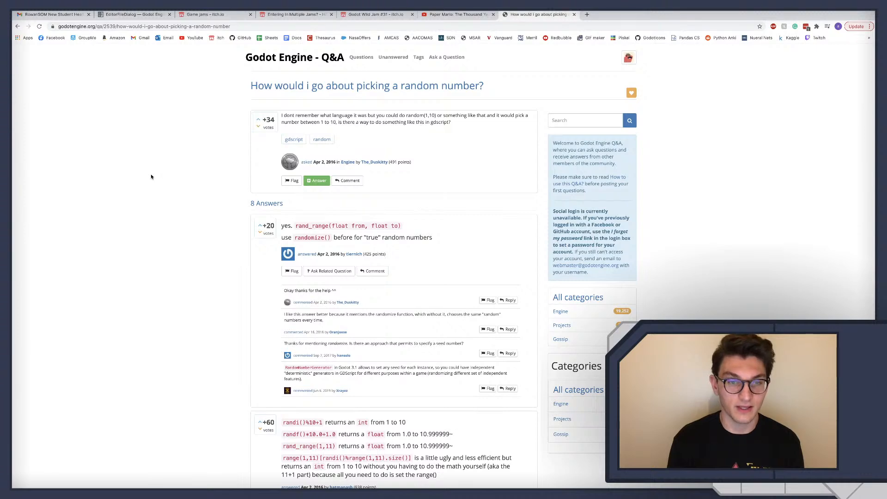
Read the answers in the Q&A thread on picking a random number and return to the search results
{"action": "scroll", "coordinate": [150, 176], "scroll_direction": "down", "scroll_amount": 2}
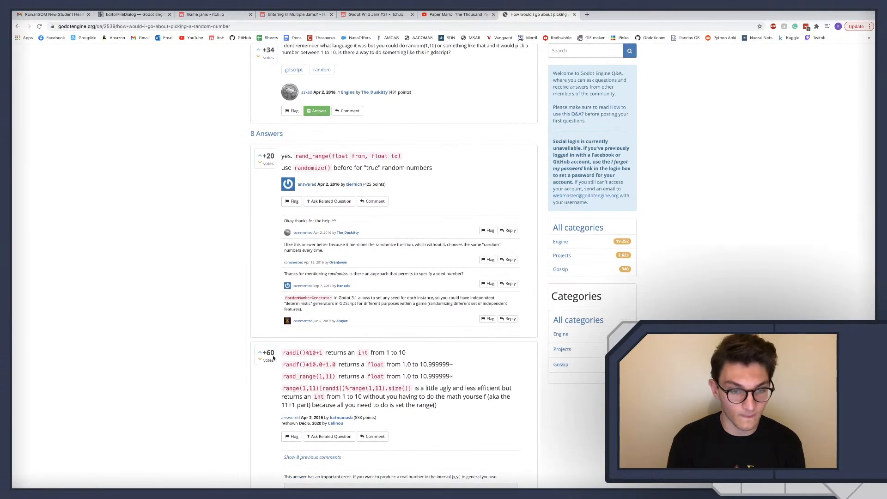
{"action": "scroll", "coordinate": [248, 346], "scroll_direction": "down", "scroll_amount": 1}
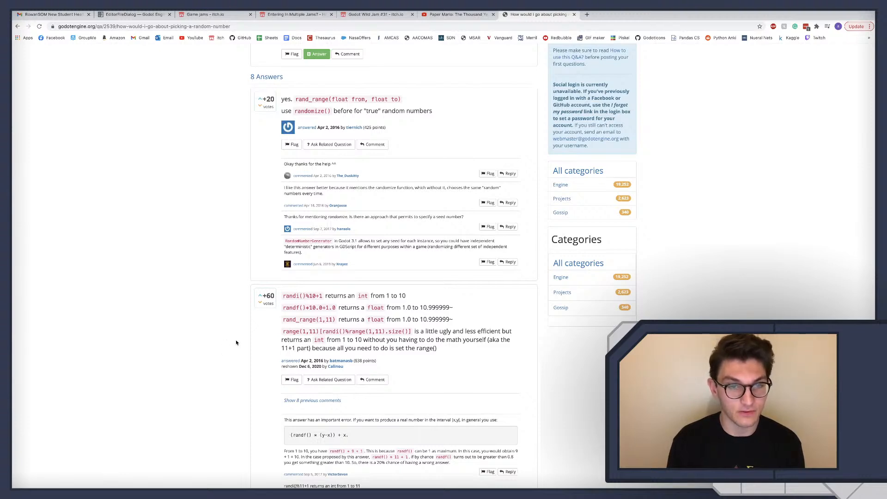
{"action": "scroll", "coordinate": [236, 342], "scroll_direction": "up", "scroll_amount": 3}
{"action": "key", "text": "super+Left"}
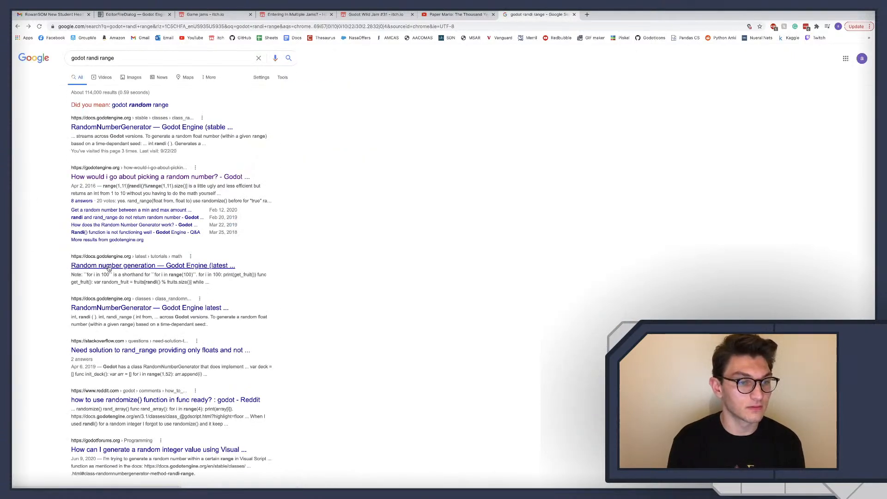
Switch to Godot and add a _ready() function below the variable declarations in Enemy_2.gd
{"action": "key", "text": "super+Tab"}
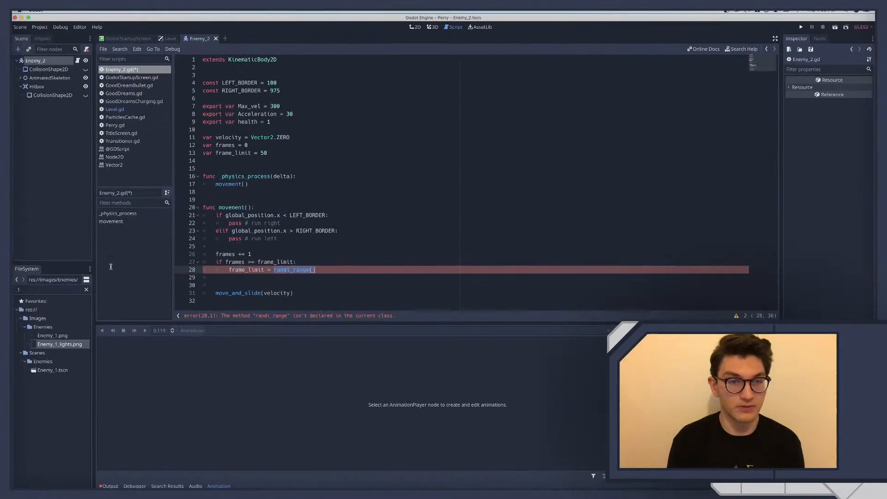
{"action": "left_click", "coordinate": [228, 161]}
{"action": "key", "text": "Return"}
{"action": "key", "text": "Return"}
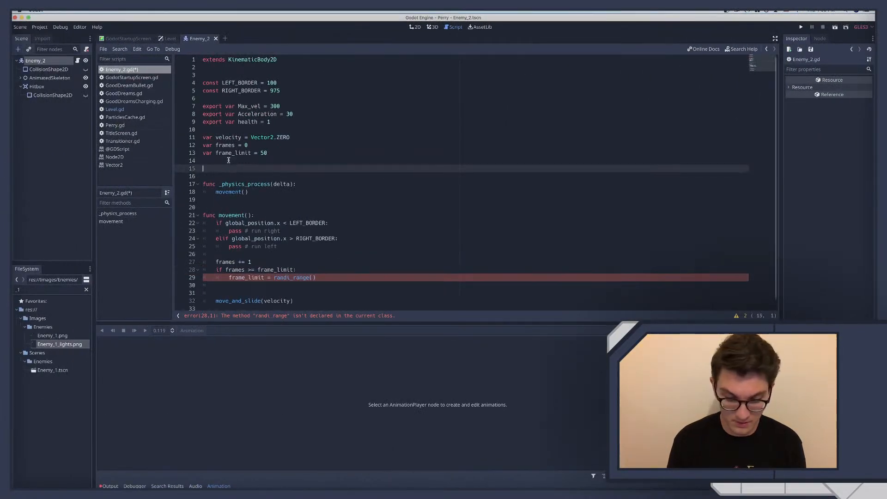
{"action": "type", "text": "func read"}
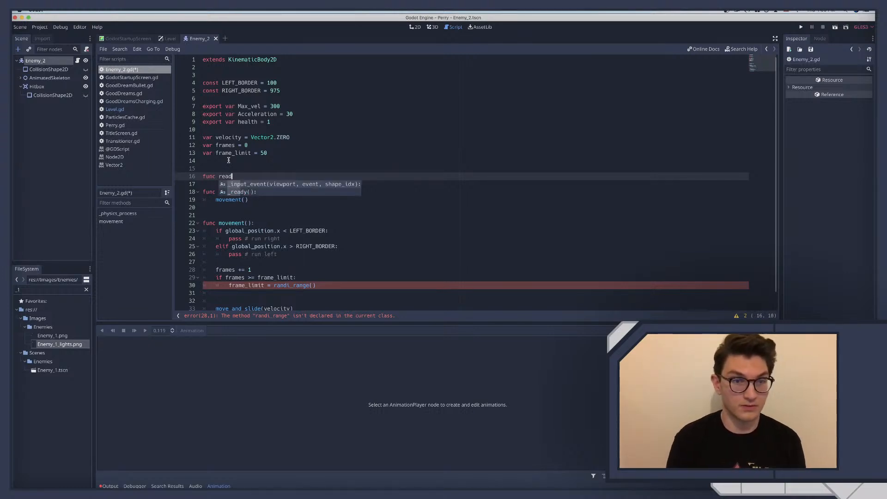
{"action": "key", "text": "Down"}
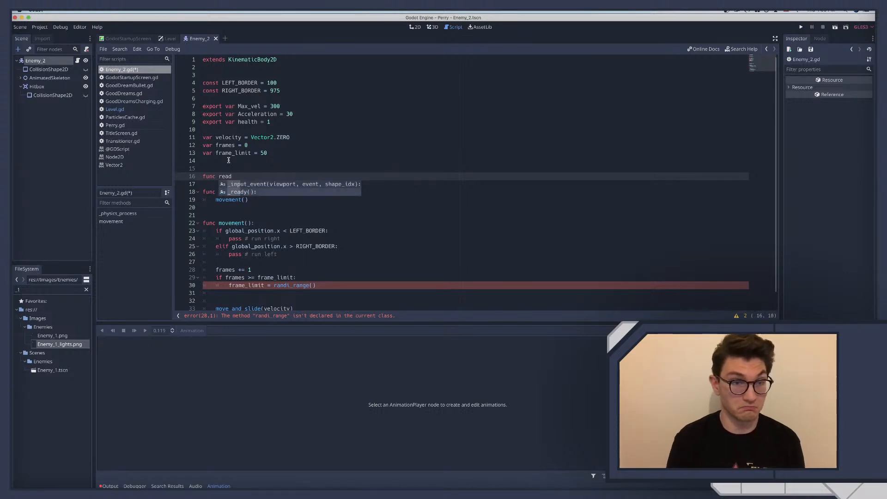
{"action": "key", "text": "Return"}
{"action": "key", "text": "Return"}
Call randomize() inside _ready() and add another blank line before _physics_process
{"action": "type", "text": "randomiz"}
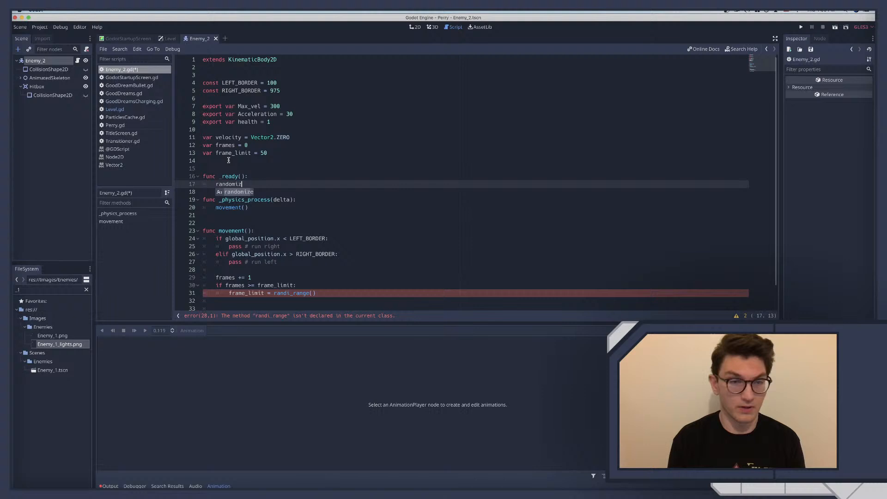
{"action": "key", "text": "Return"}
{"action": "scroll", "coordinate": [241, 216], "scroll_direction": "down", "scroll_amount": 1}
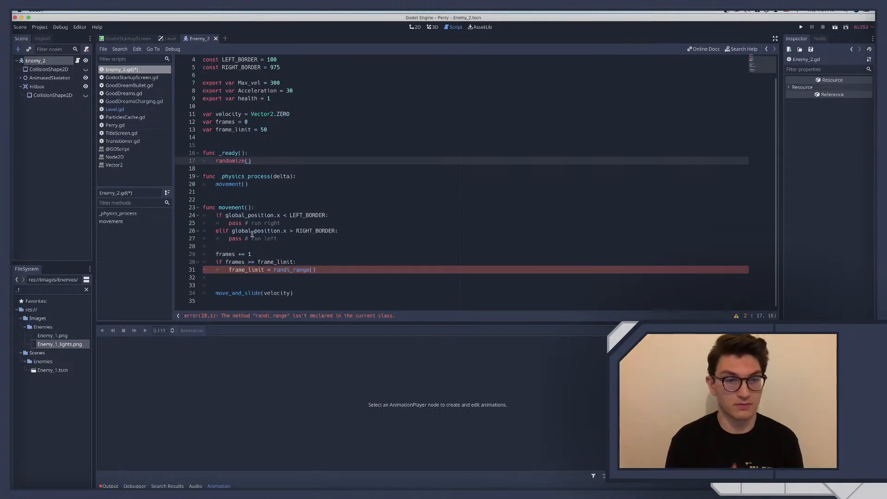
{"action": "left_click", "coordinate": [224, 167]}
{"action": "key", "text": "Return"}
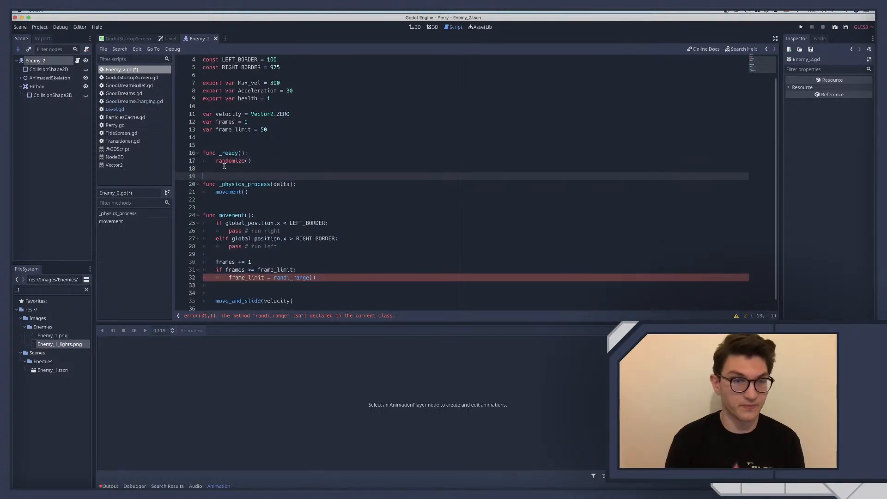
Switch to the browser's "Random number generation" docs page, find "randi" on it and open the randi_range() reference
{"action": "scroll", "coordinate": [243, 239], "scroll_direction": "down", "scroll_amount": 1}
{"action": "left_click", "coordinate": [319, 267]}
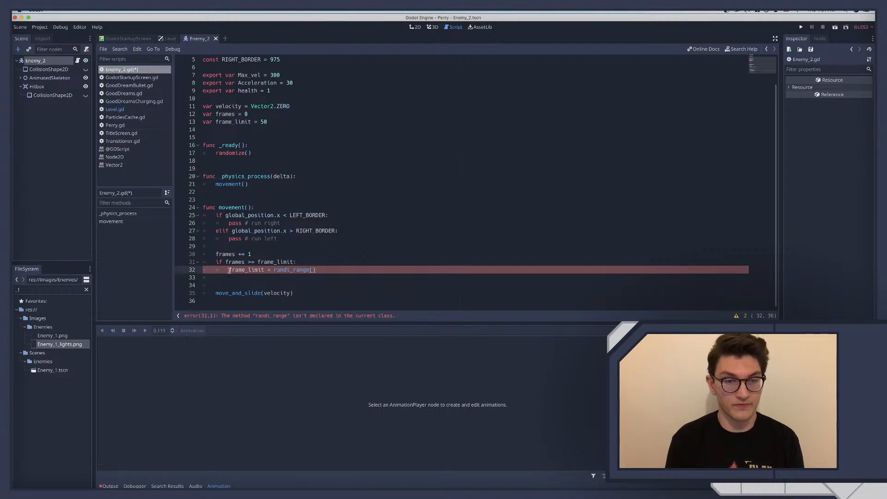
{"action": "key", "text": "super+Tab"}
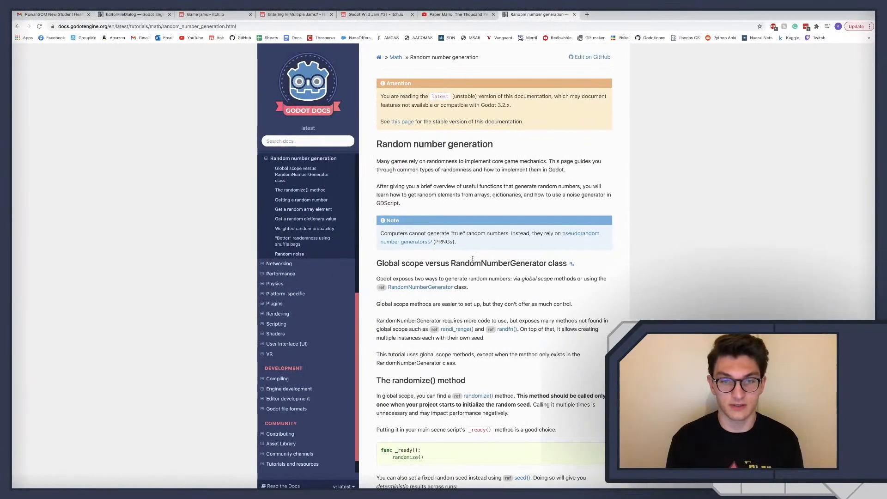
{"action": "scroll", "coordinate": [465, 261], "scroll_direction": "down", "scroll_amount": 2}
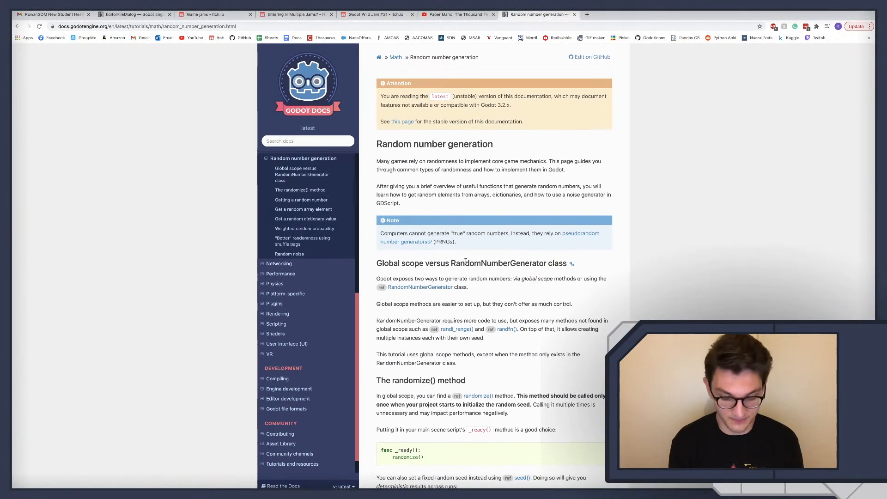
{"action": "key", "text": "super+f"}
{"action": "type", "text": "randi"}
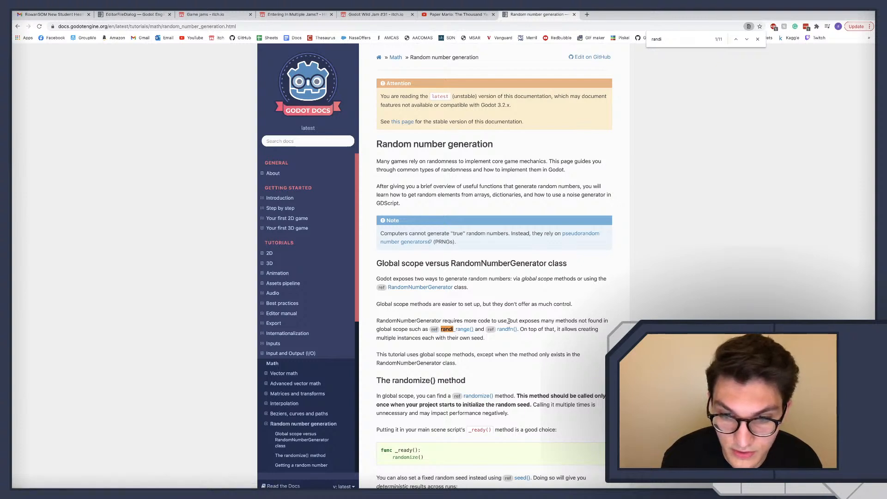
{"action": "left_click", "coordinate": [459, 332]}
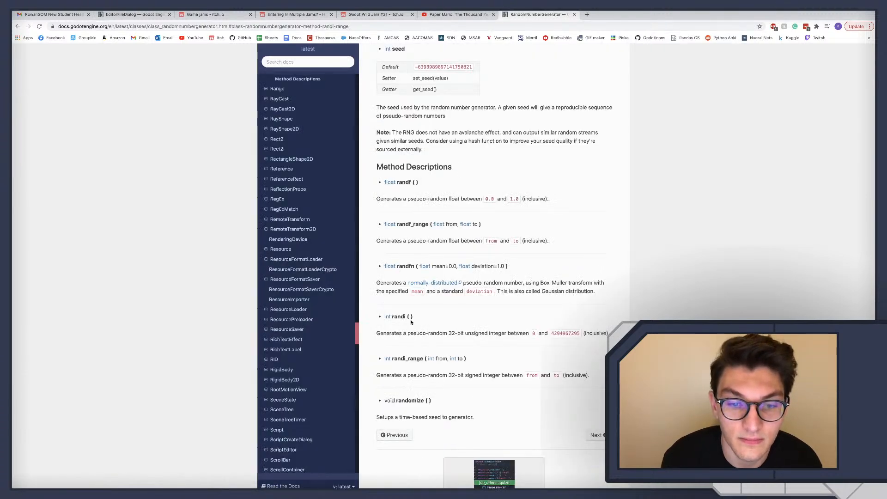
Copy the method name randi_range from the docs and paste it over the called method's name in Godot's frame_limit assignment
{"action": "double_click", "coordinate": [407, 358]}
{"action": "key", "text": "super+c"}
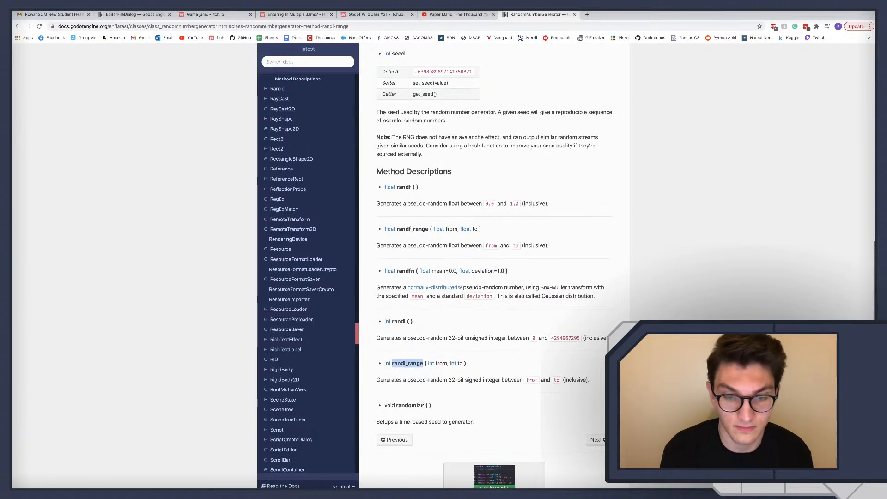
{"action": "key", "text": "super+Tab"}
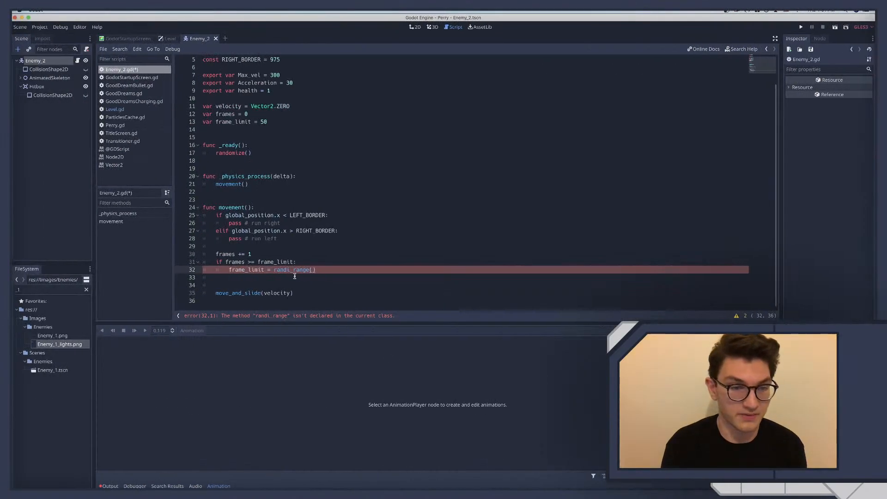
{"action": "double_click", "coordinate": [296, 270]}
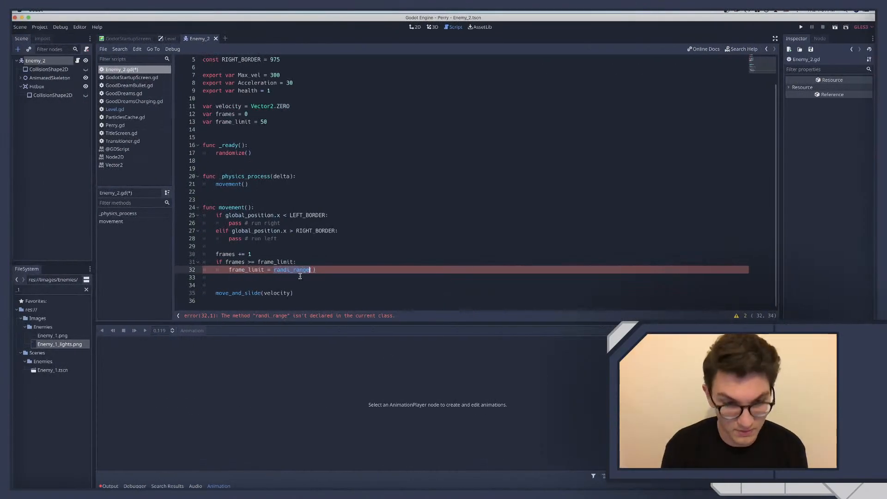
{"action": "key", "text": "super+v"}
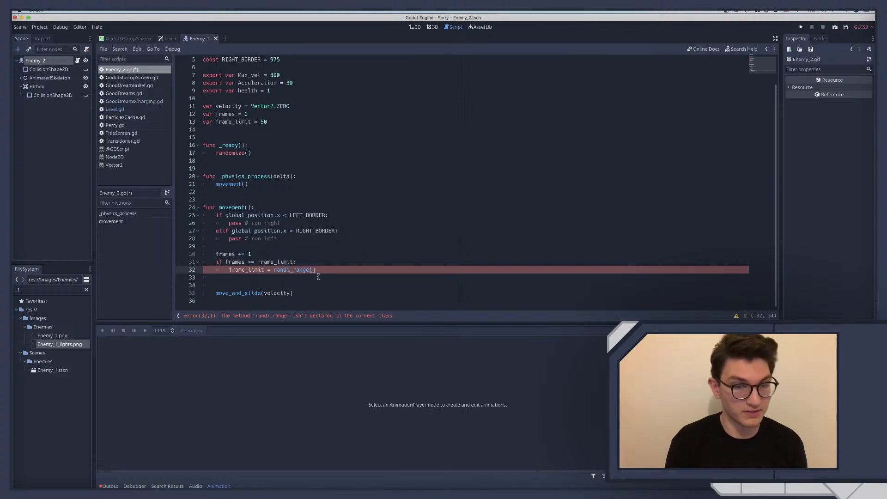
Review the RandomNumberGenerator method descriptions in the browser and return to Godot
{"action": "key", "text": "super+Tab"}
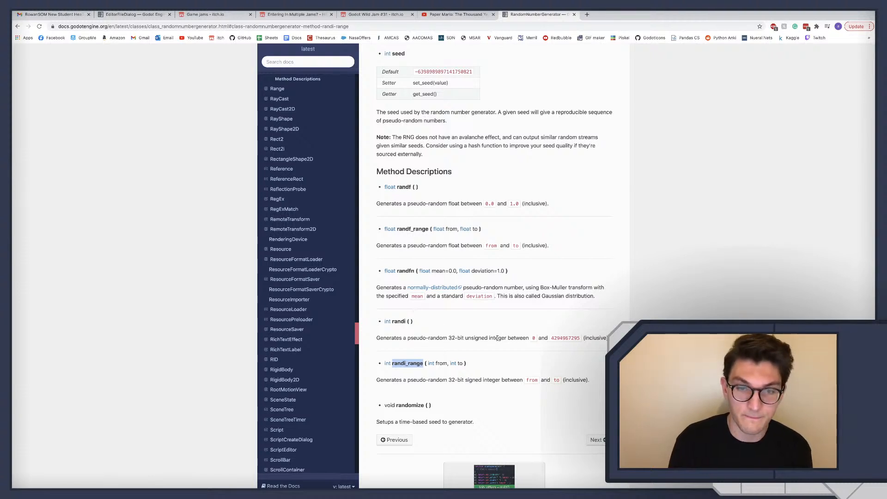
{"action": "scroll", "coordinate": [497, 338], "scroll_direction": "up", "scroll_amount": 2}
{"action": "key", "text": "super+Tab"}
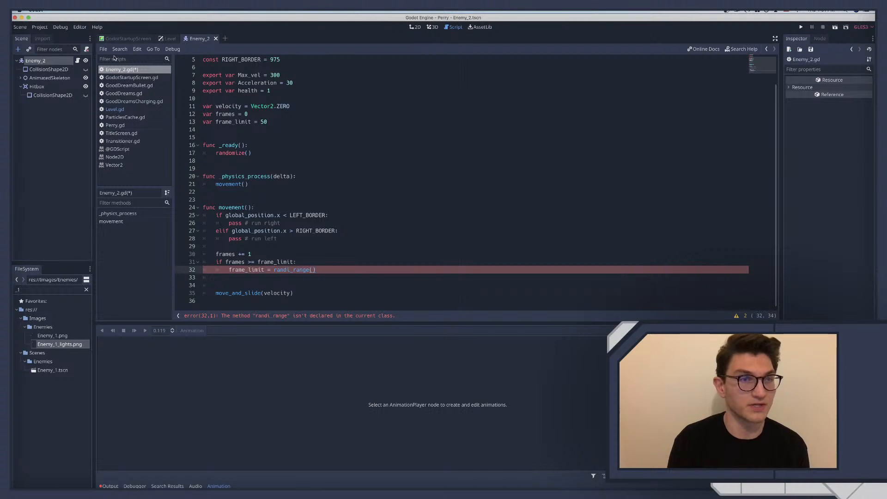
Filter the project files by "perry", open Perry.gd and search it for "rand"
{"action": "left_click", "coordinate": [170, 39]}
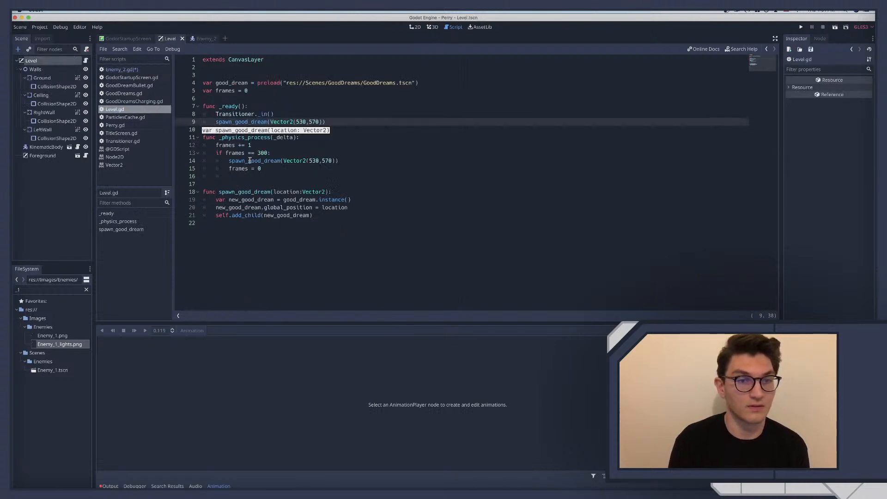
{"action": "left_click", "coordinate": [29, 289]}
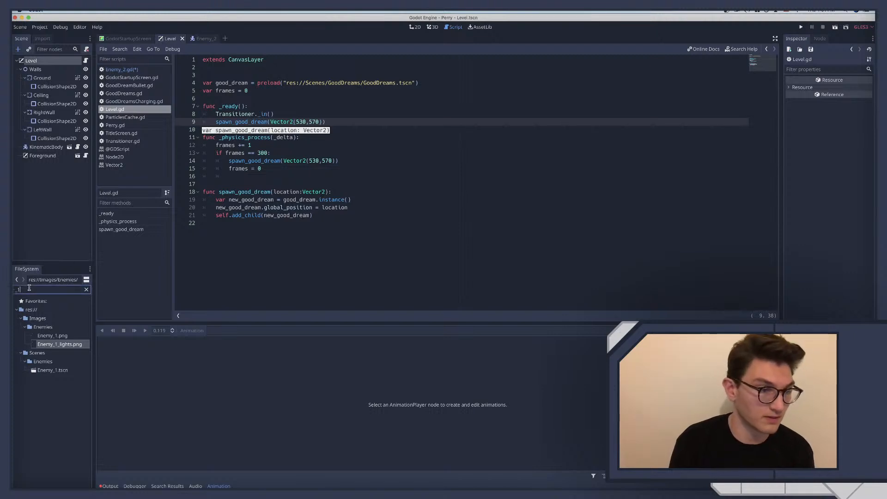
{"action": "double_click", "coordinate": [29, 288]}
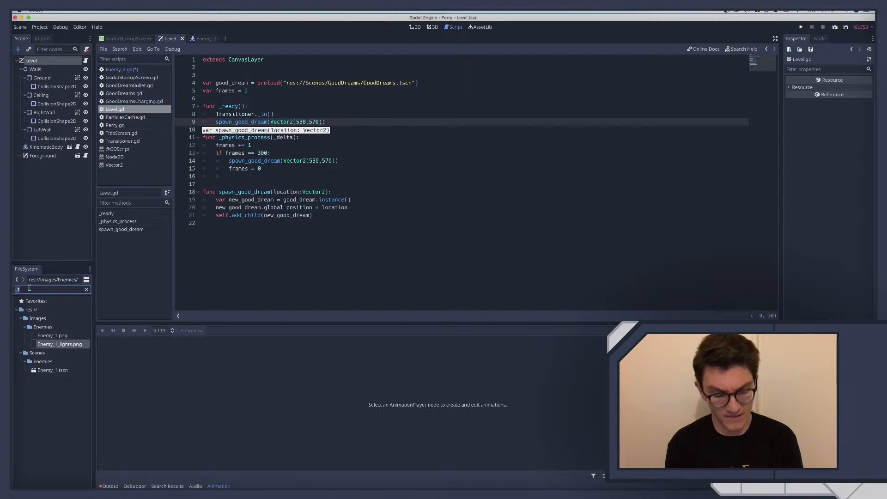
{"action": "type", "text": "perry"}
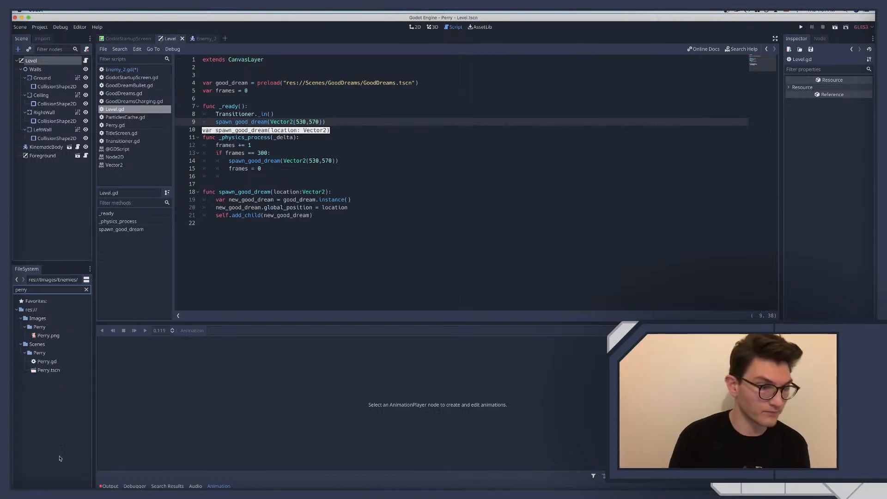
{"action": "double_click", "coordinate": [49, 363]}
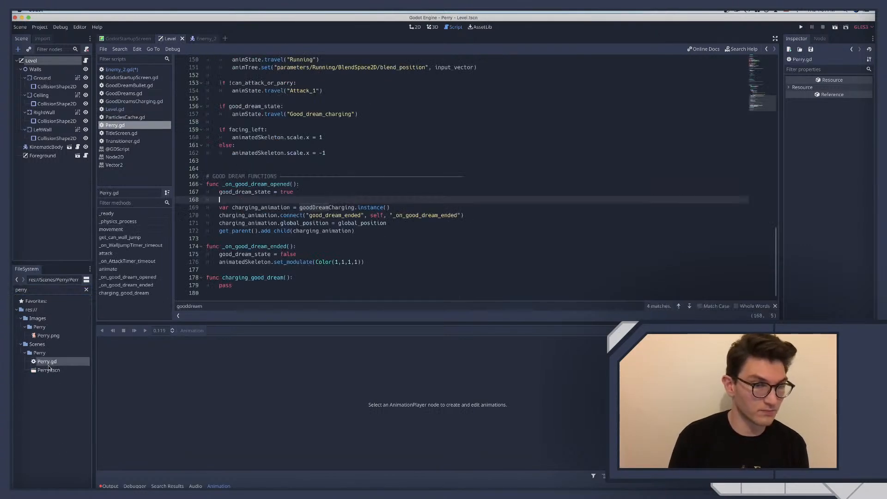
{"action": "key", "text": "super+f"}
{"action": "type", "text": "rand"}
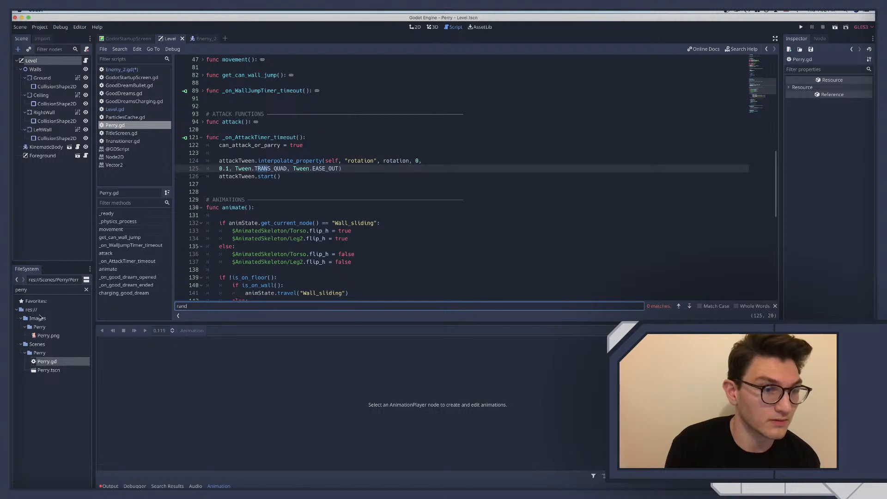
Filter the project files by "charg", open the GoodDreamsCharging script and search it for "rand"
{"action": "left_click", "coordinate": [86, 290]}
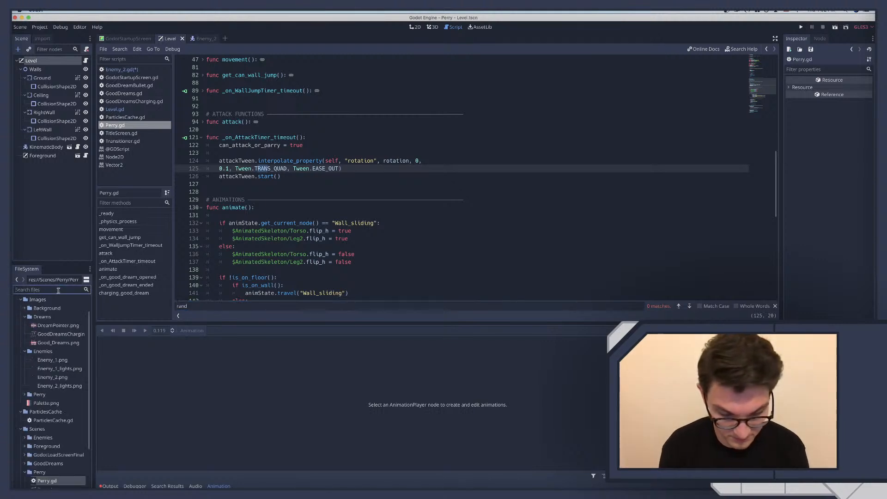
{"action": "type", "text": "charg"}
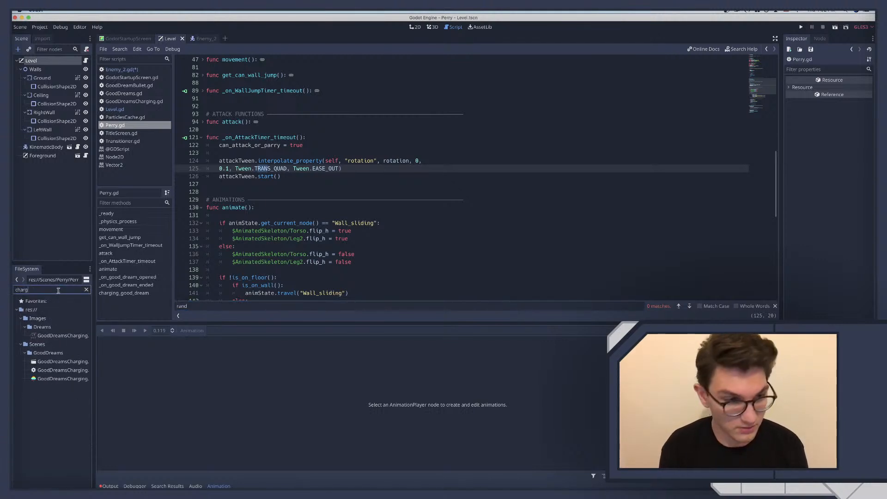
{"action": "double_click", "coordinate": [51, 370]}
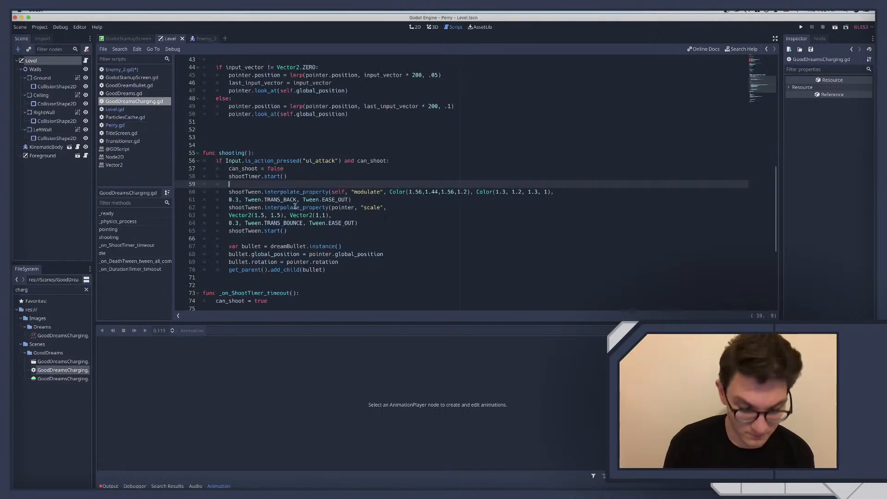
{"action": "key", "text": "super+f"}
{"action": "type", "text": "tra"}
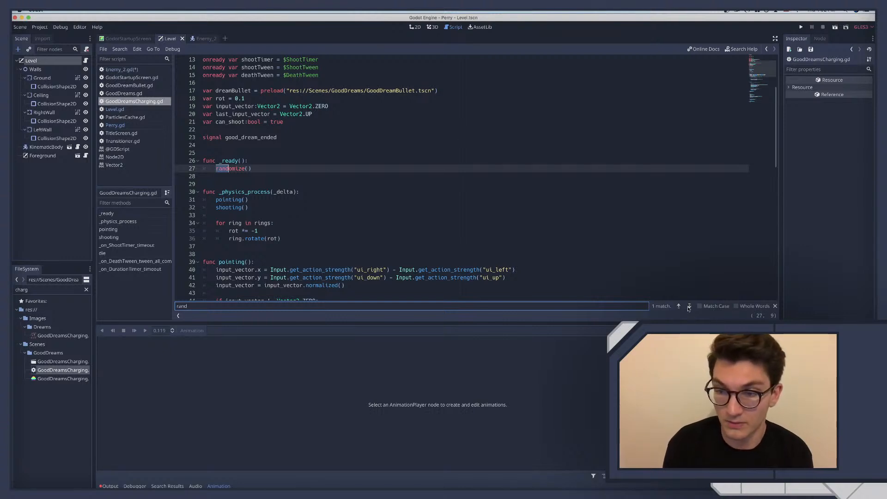
Delete the _ready() function with its randomize() call from GoodDreamsCharging.gd, including the extra blank lines
{"action": "scroll", "coordinate": [278, 277], "scroll_direction": "down", "scroll_amount": 15}
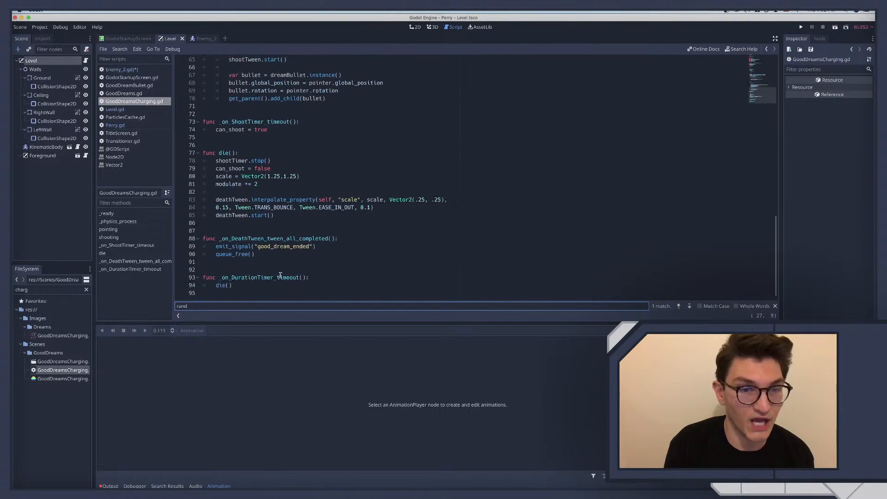
{"action": "scroll", "coordinate": [279, 268], "scroll_direction": "up", "scroll_amount": 15}
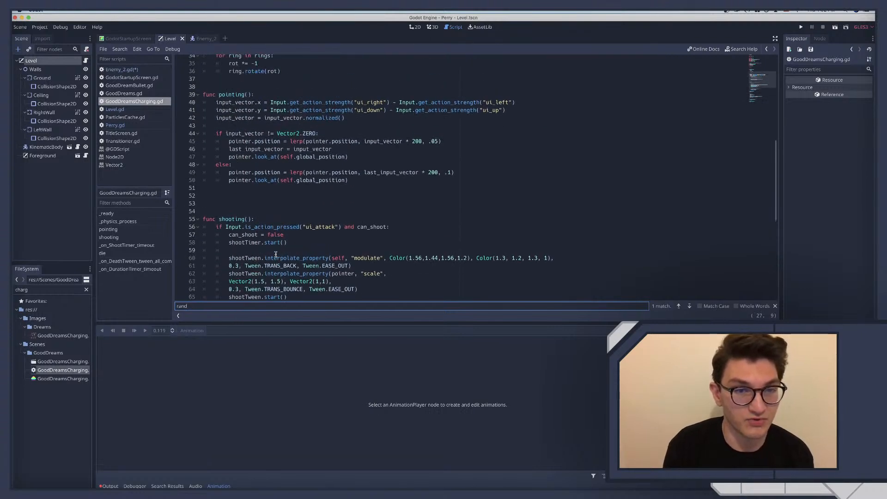
{"action": "left_click_drag", "start_coordinate": [206, 196], "coordinate": [192, 173]}
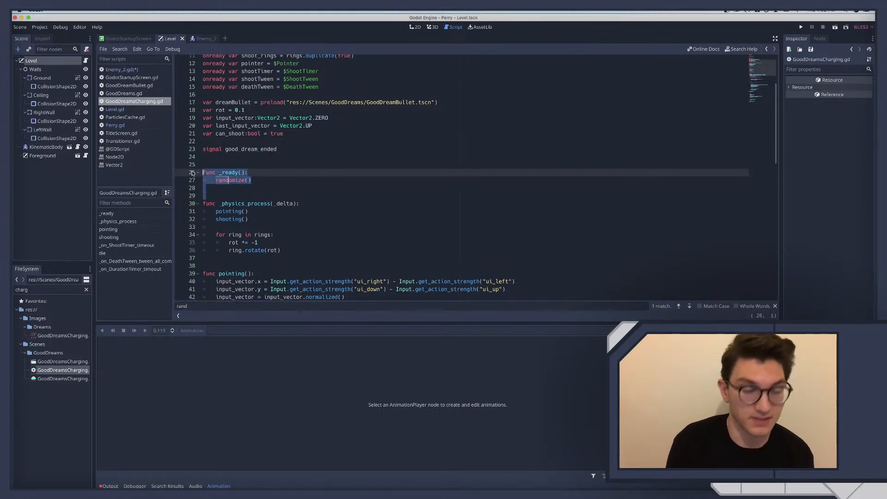
{"action": "key", "text": "BackSpace"}
{"action": "key", "text": "BackSpace"}
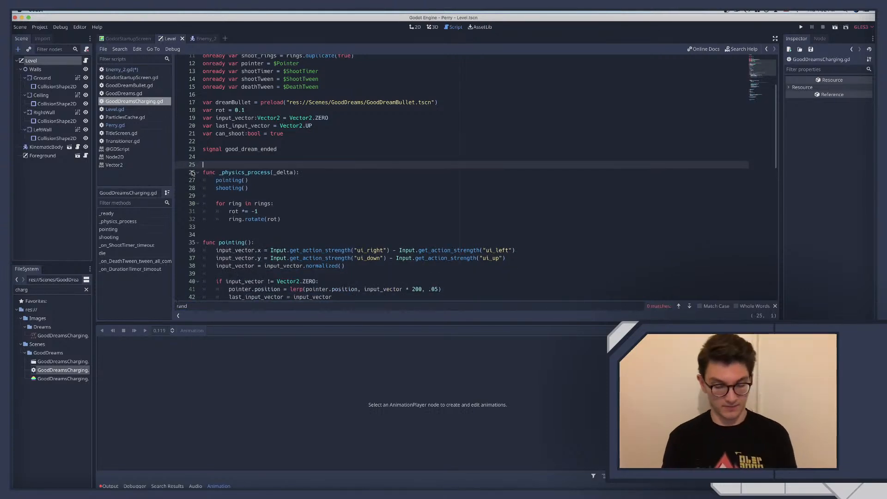
Return to the Enemy_2 script, and examine the RandomNumberGenerator documentation in the browser for its method descriptions and usage example
{"action": "left_click", "coordinate": [203, 39]}
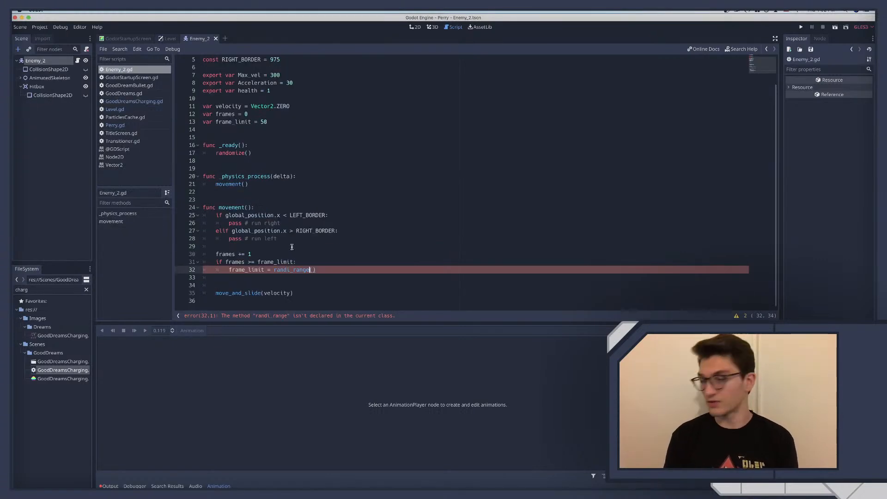
{"action": "key", "text": "ctrl+Right"}
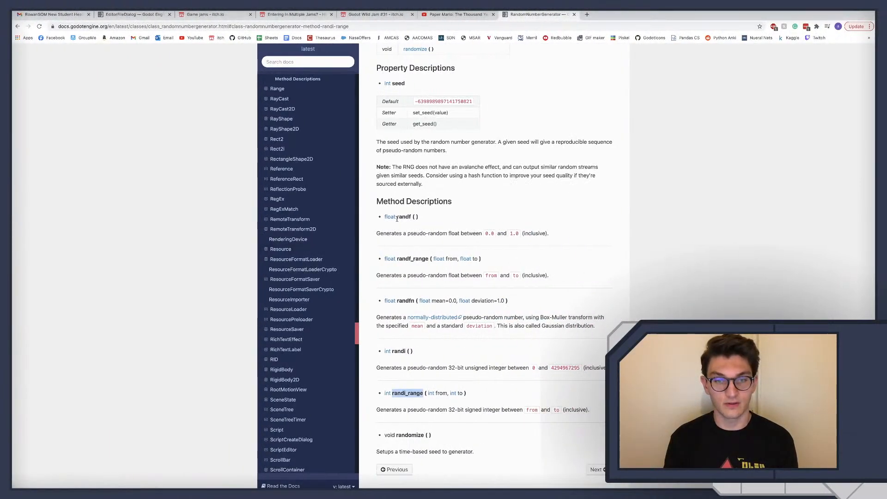
{"action": "scroll", "coordinate": [396, 229], "scroll_direction": "down", "scroll_amount": 2}
{"action": "scroll", "coordinate": [396, 228], "scroll_direction": "down", "scroll_amount": 1}
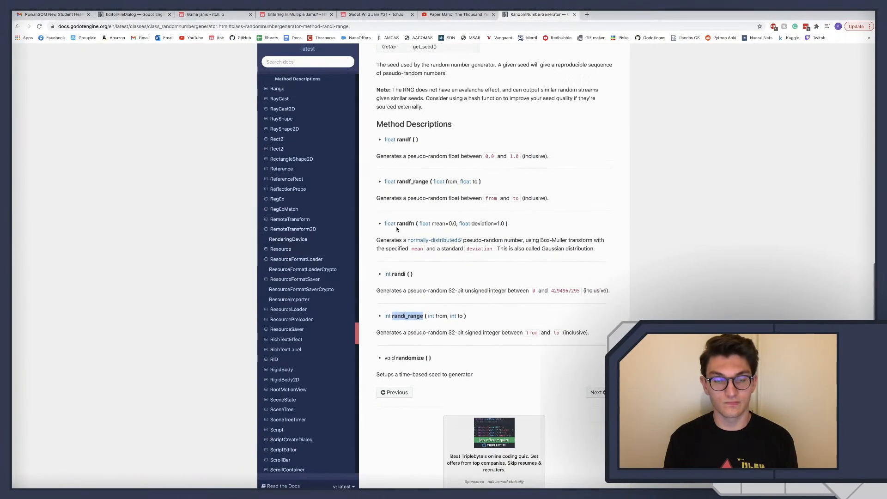
{"action": "scroll", "coordinate": [396, 229], "scroll_direction": "up", "scroll_amount": 10}
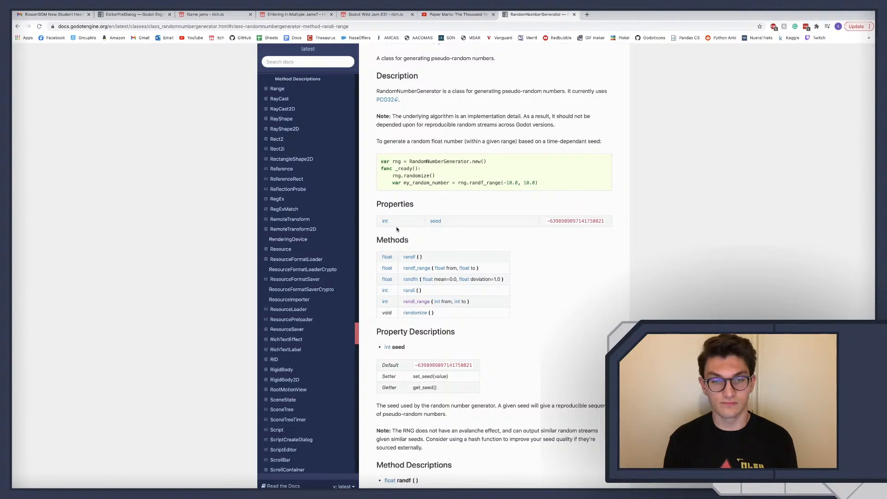
{"action": "scroll", "coordinate": [397, 228], "scroll_direction": "up", "scroll_amount": 3}
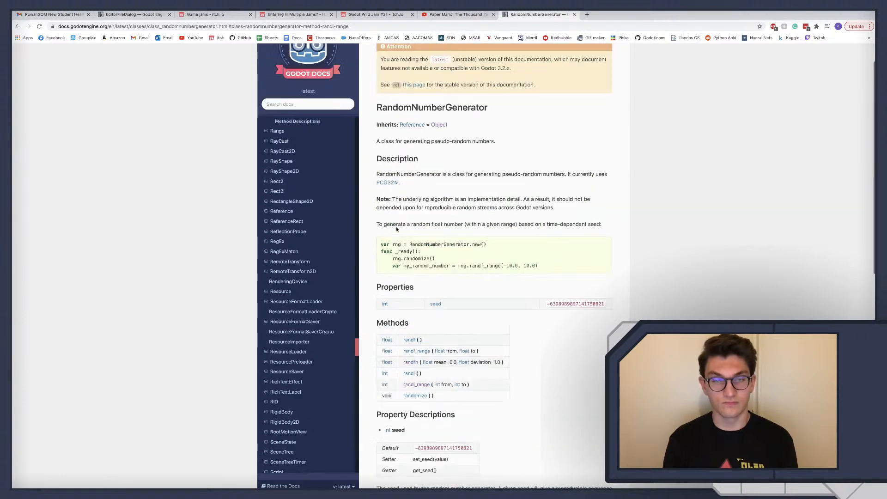
Search the web in a new browser tab for "randi_range not declarde godot"
{"action": "key", "text": "ctrl+t"}
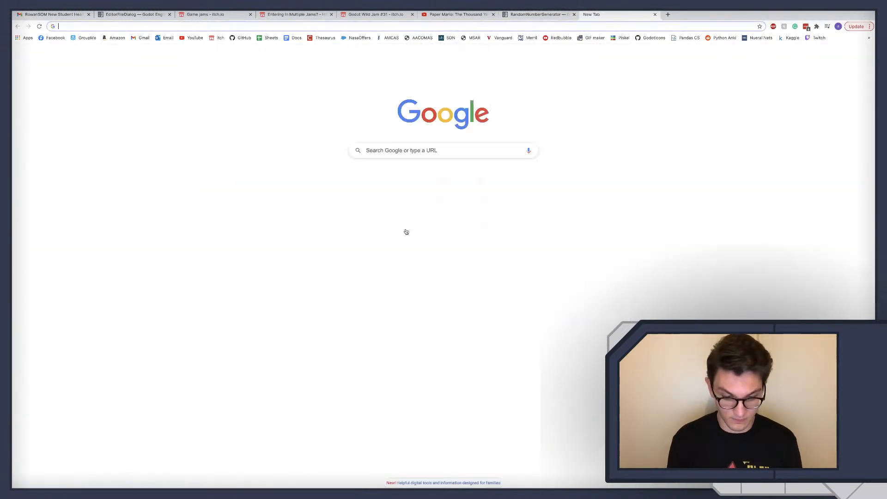
{"action": "type", "text": "randi_range not "}
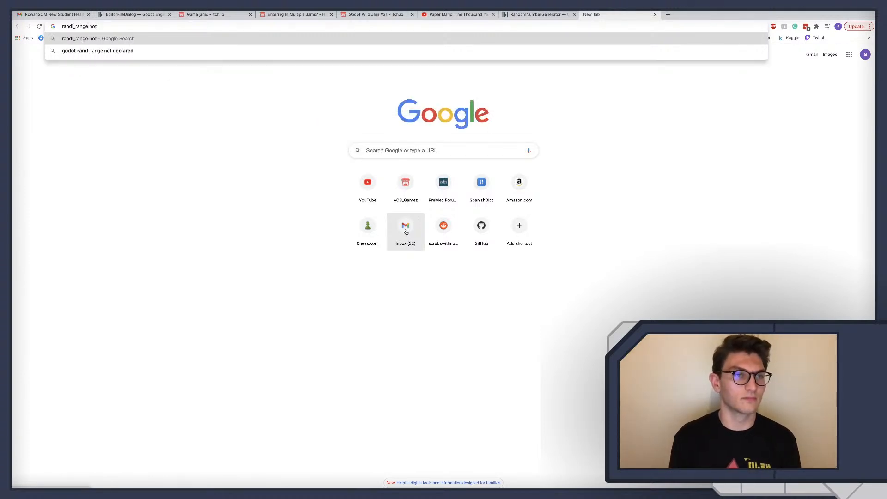
{"action": "type", "text": "declard"}
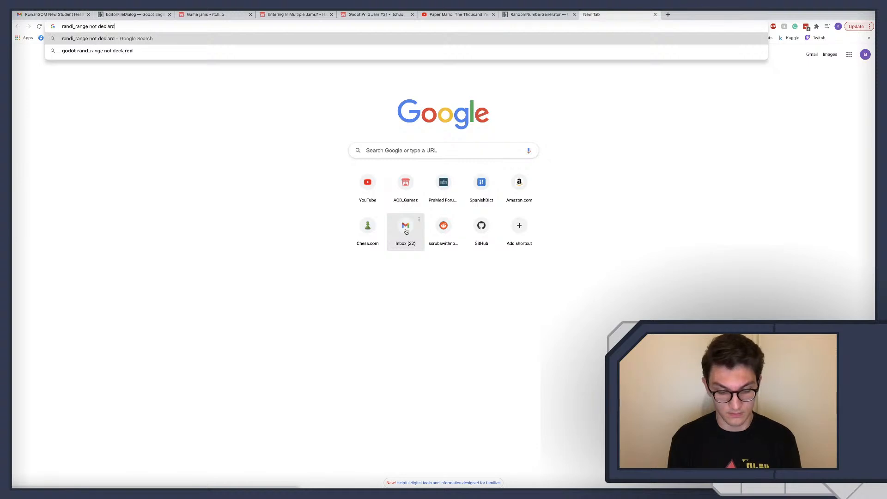
{"action": "type", "text": "e godot"}
{"action": "key", "text": "Return"}
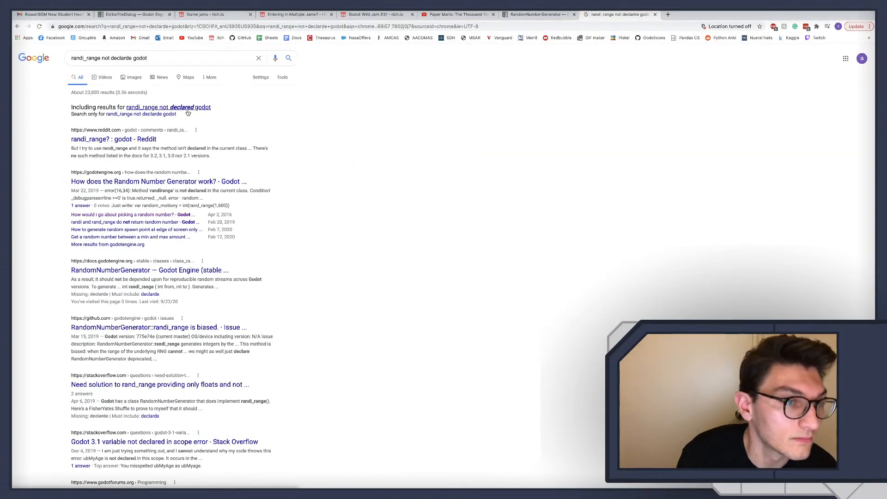
Read the "randi_range?" Reddit thread in r/godot and return to the Enemy_2 script in Godot
{"action": "left_click", "coordinate": [188, 111]}
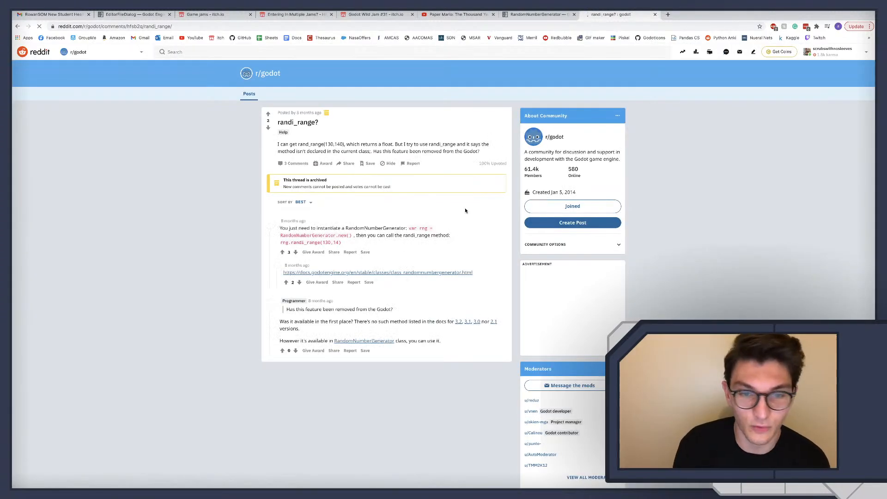
{"action": "key", "text": "ctrl+Left"}
{"action": "key", "text": "ctrl+Left"}
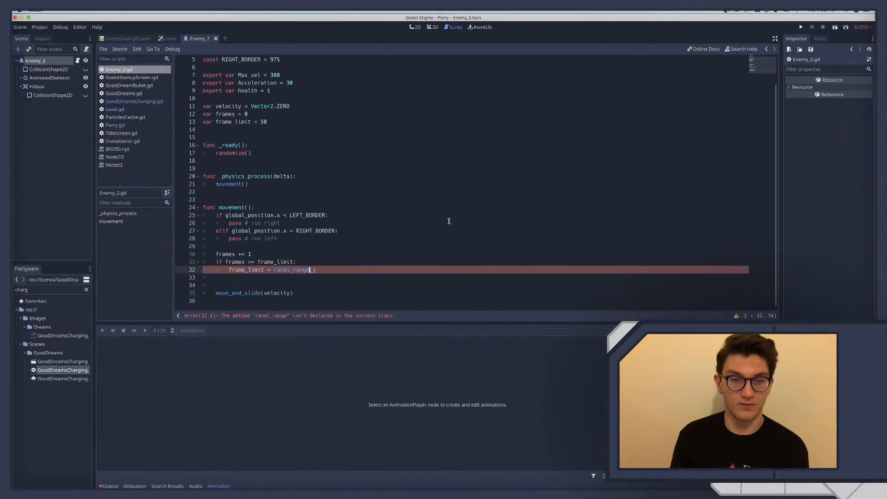